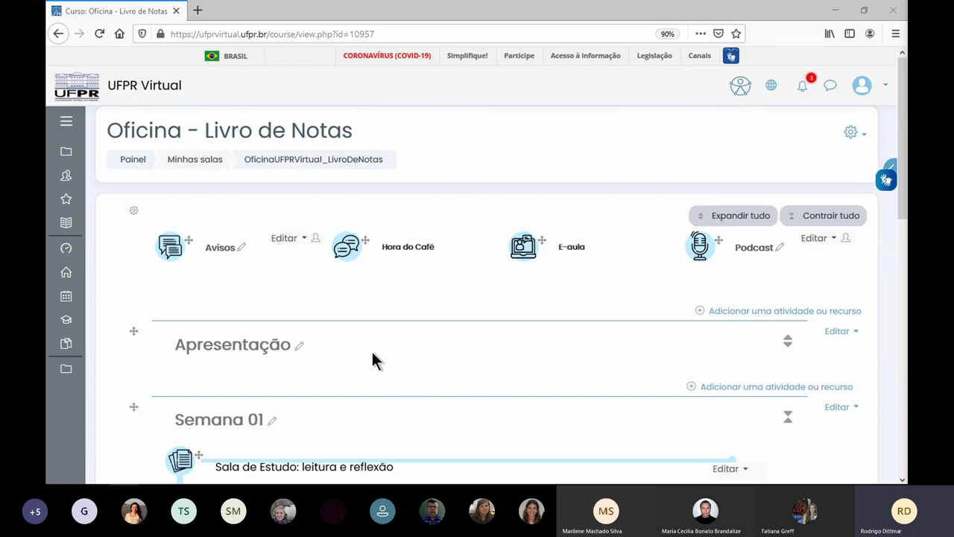
- Pick URL from the add activity or resource list in Semana 01
{"action": "scroll", "coordinate": [307, 358], "scroll_direction": "down", "scroll_amount": 3}
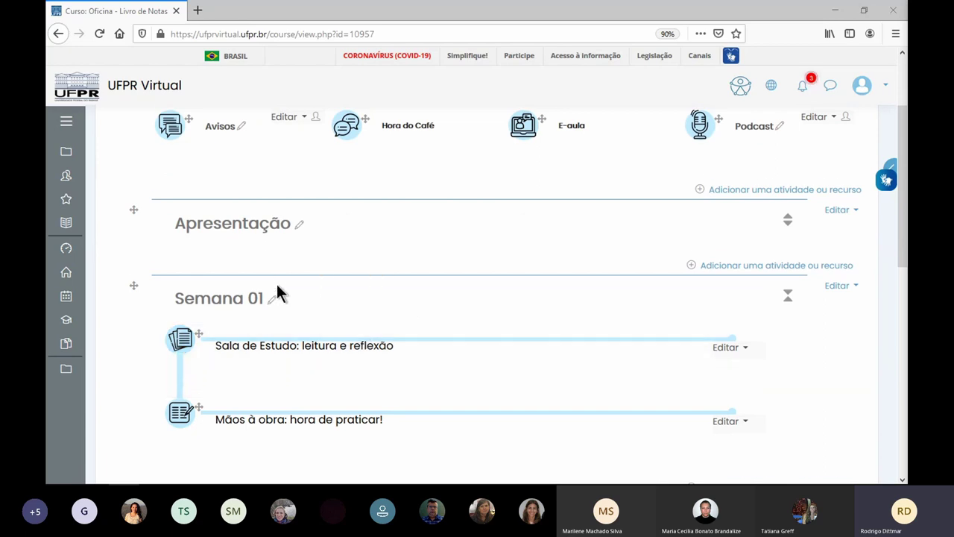
{"action": "scroll", "coordinate": [277, 284], "scroll_direction": "down", "scroll_amount": 5}
{"action": "scroll", "coordinate": [276, 291], "scroll_direction": "down", "scroll_amount": 3}
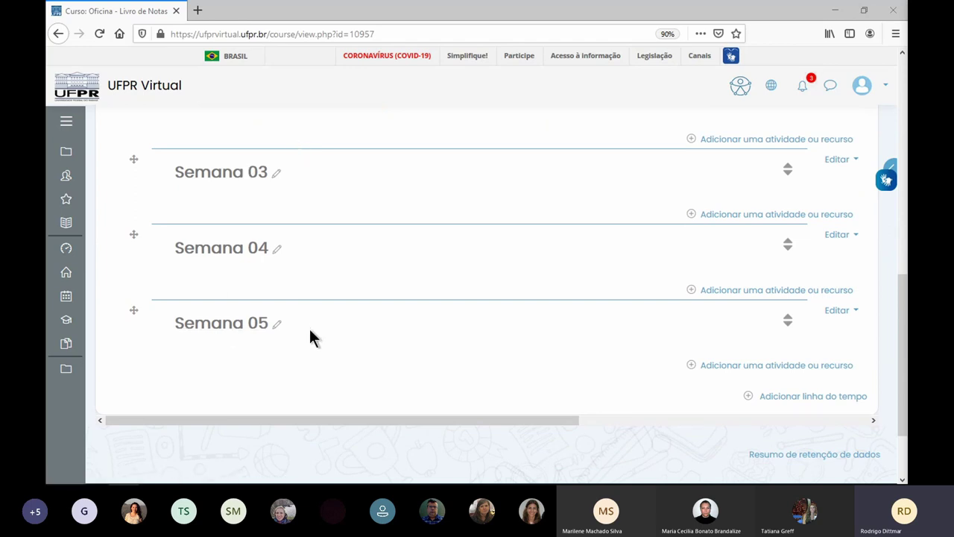
{"action": "scroll", "coordinate": [325, 341], "scroll_direction": "up", "scroll_amount": 4}
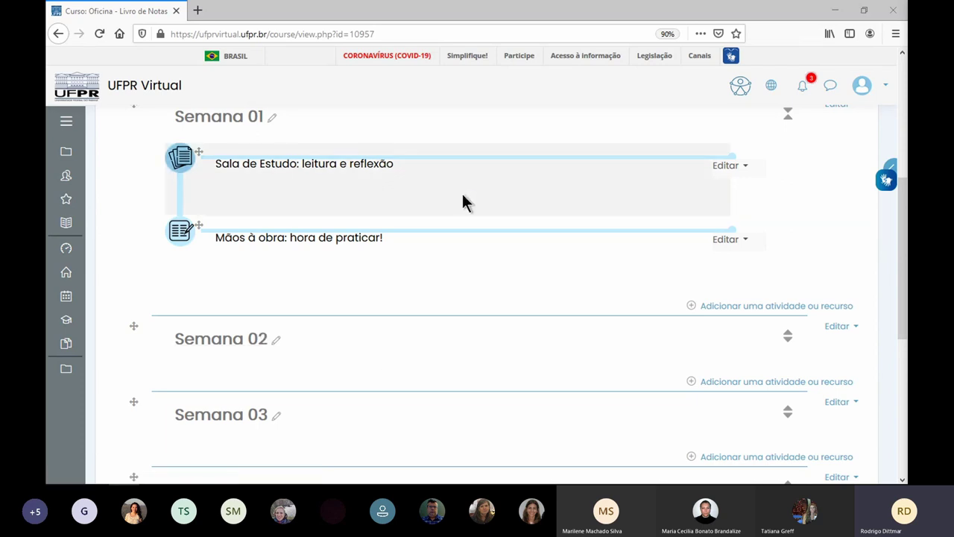
{"action": "scroll", "coordinate": [462, 203], "scroll_direction": "up", "scroll_amount": 1}
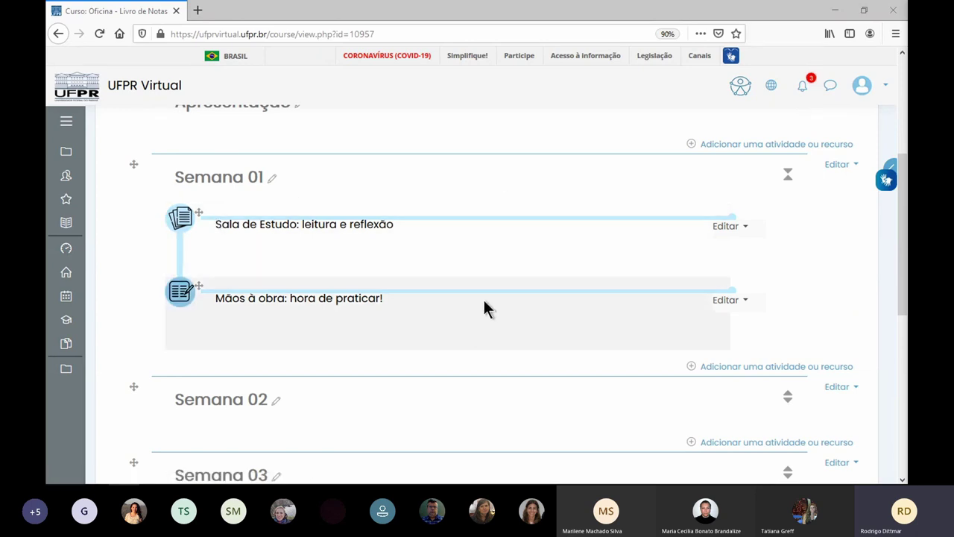
{"action": "scroll", "coordinate": [485, 309], "scroll_direction": "up", "scroll_amount": 1}
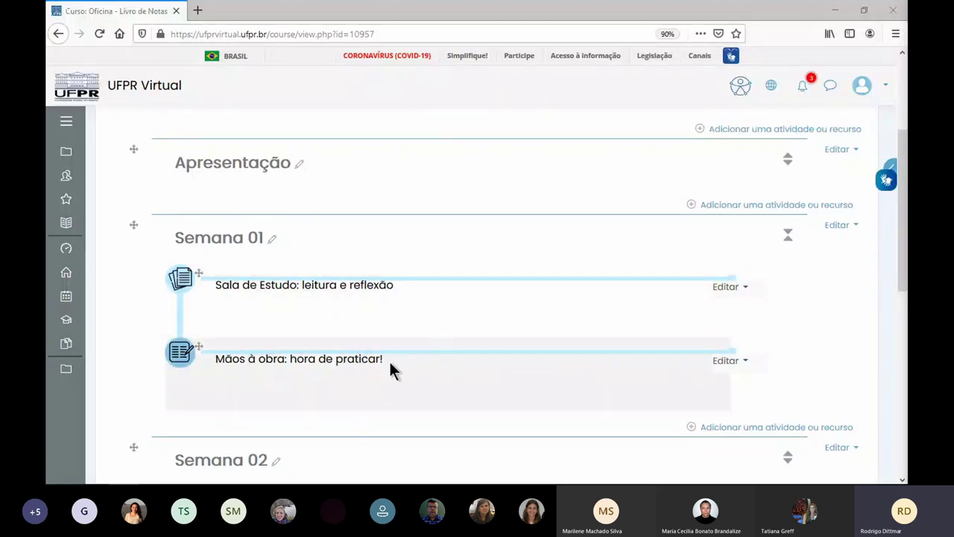
{"action": "left_click", "coordinate": [747, 430]}
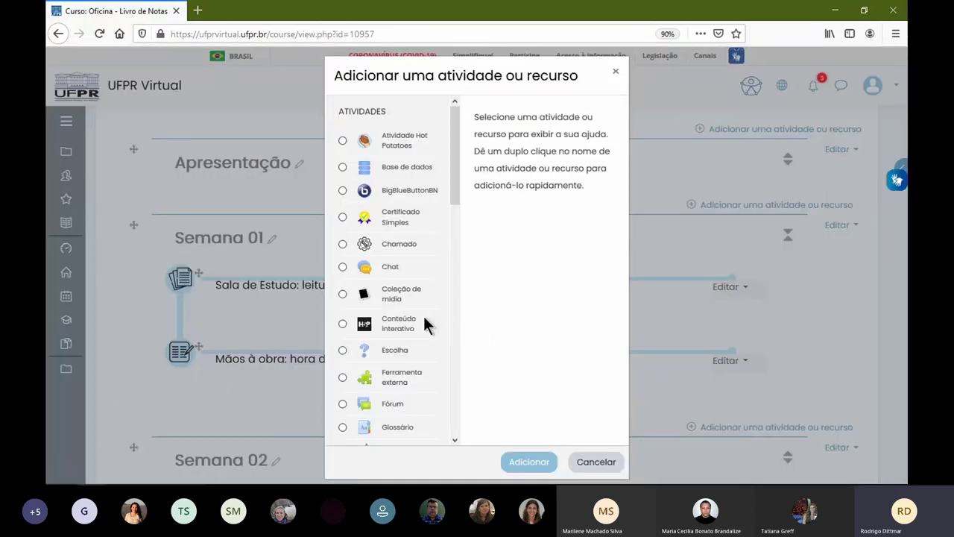
{"action": "scroll", "coordinate": [423, 316], "scroll_direction": "down", "scroll_amount": 10}
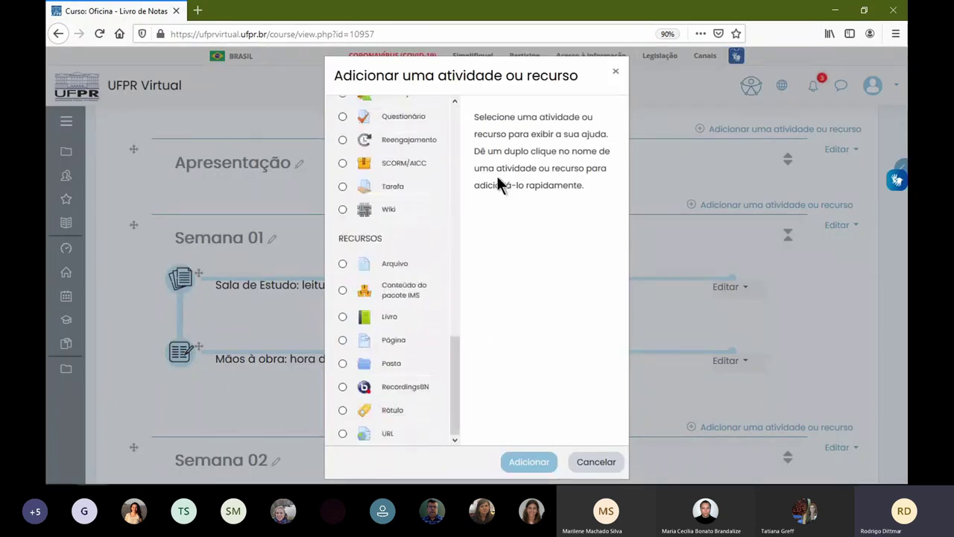
{"action": "left_click", "coordinate": [389, 432]}
{"action": "left_click", "coordinate": [541, 460]}
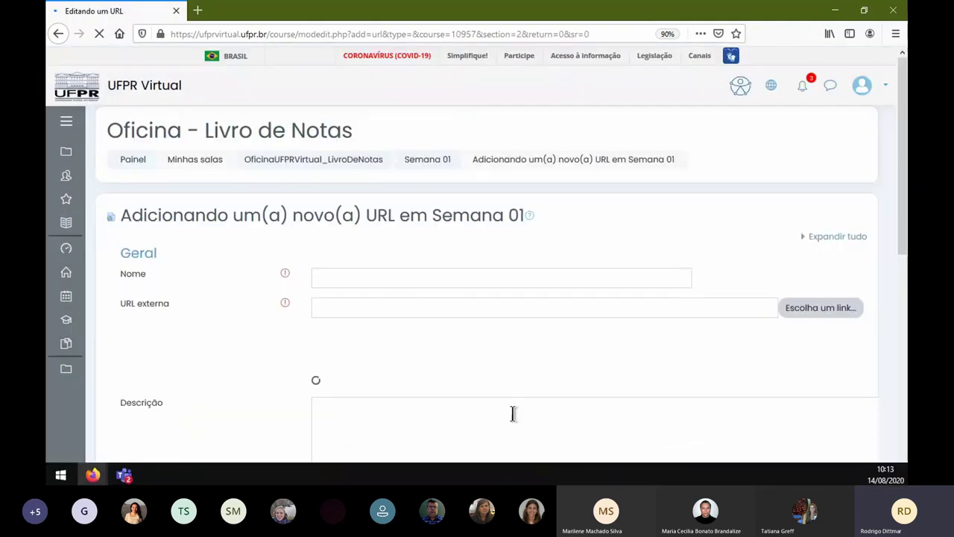
{"action": "left_click", "coordinate": [261, 34]}
{"action": "left_click", "coordinate": [409, 273]}
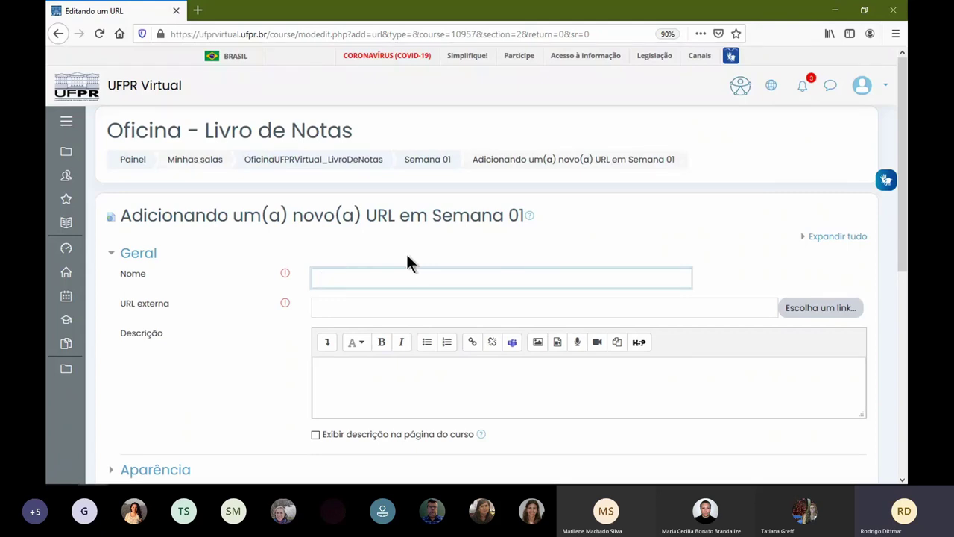
{"action": "type", "text": "URL"}
{"action": "key", "text": "Tab"}
{"action": "type", "text": "https://ufprvirtual.ufpr.br/"}
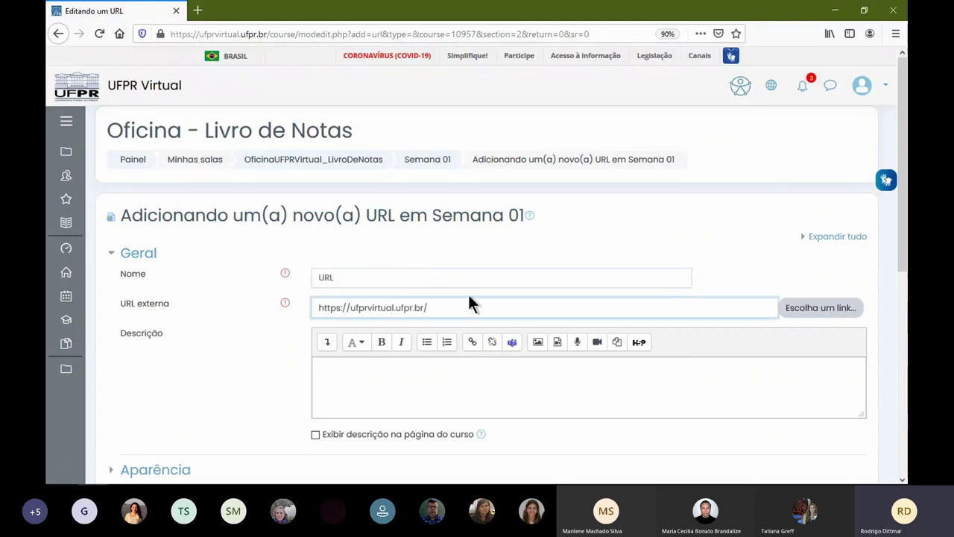
{"action": "scroll", "coordinate": [477, 305], "scroll_direction": "down", "scroll_amount": 5}
{"action": "left_click", "coordinate": [477, 296]}
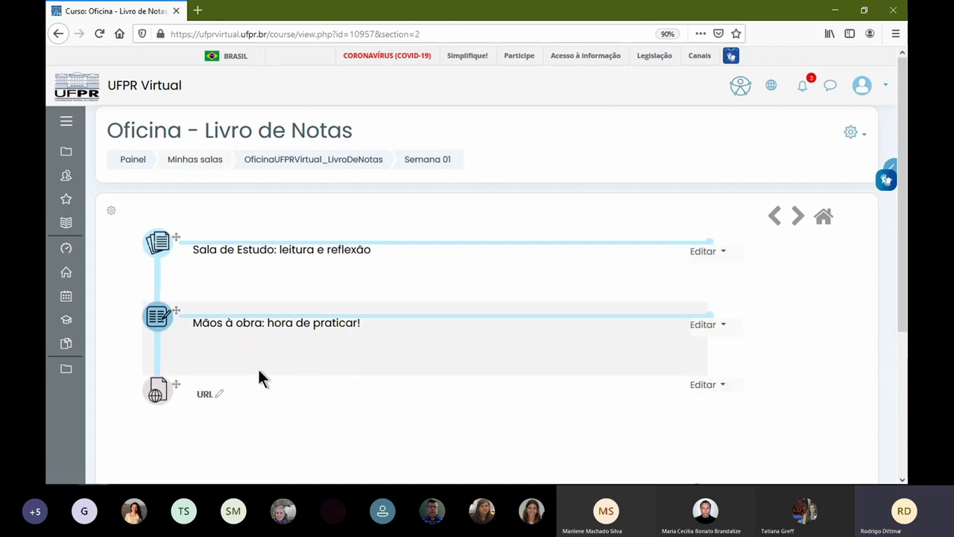
- Drag the 'URL' resource up to sit just below 'Sala de Estudo: leitura e reflexão'
{"action": "left_click_drag", "start_coordinate": [179, 384], "coordinate": [178, 307]}
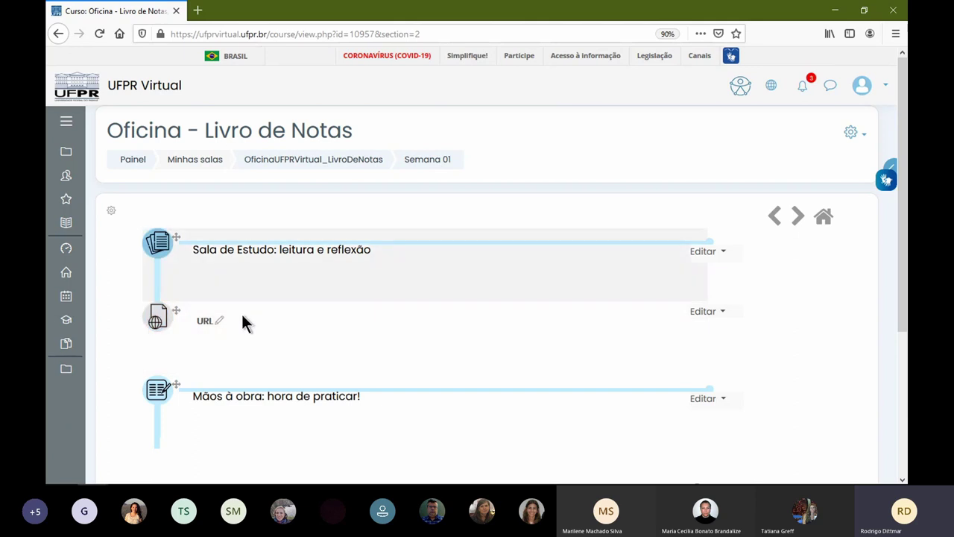
{"action": "scroll", "coordinate": [184, 362], "scroll_direction": "down", "scroll_amount": 2}
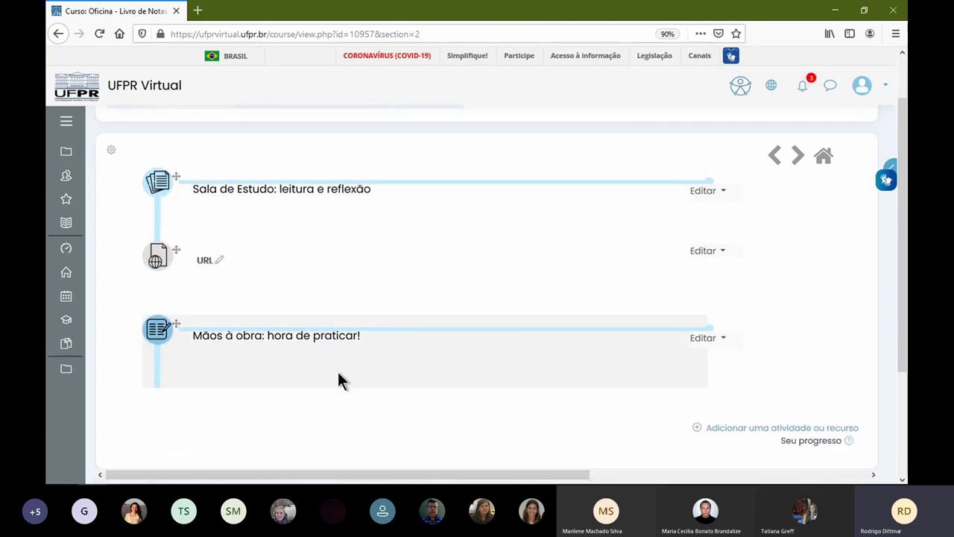
- Bring up the add activity or resource list and scroll through the activity types
{"action": "left_click", "coordinate": [750, 430]}
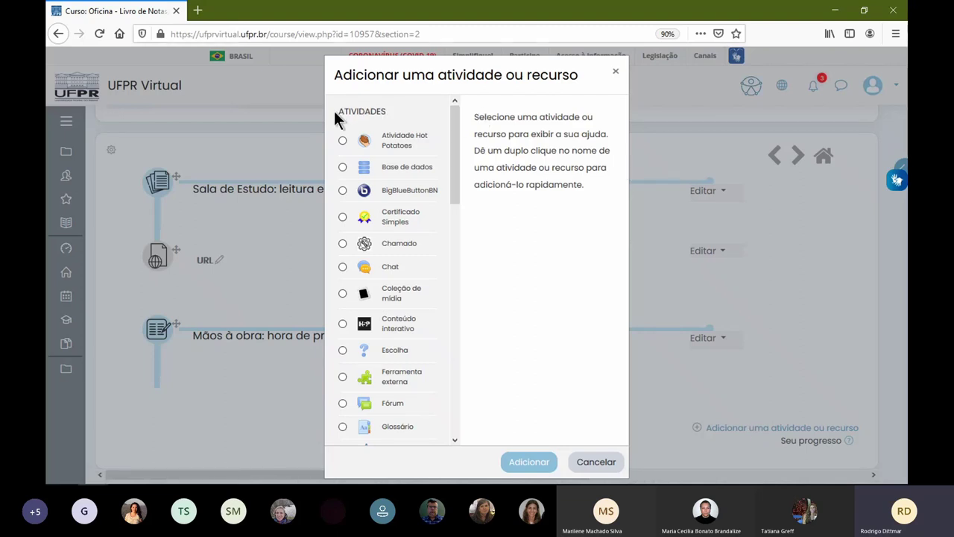
{"action": "left_click_drag", "start_coordinate": [340, 111], "coordinate": [395, 116]}
{"action": "left_click_drag", "start_coordinate": [451, 158], "coordinate": [470, 411]}
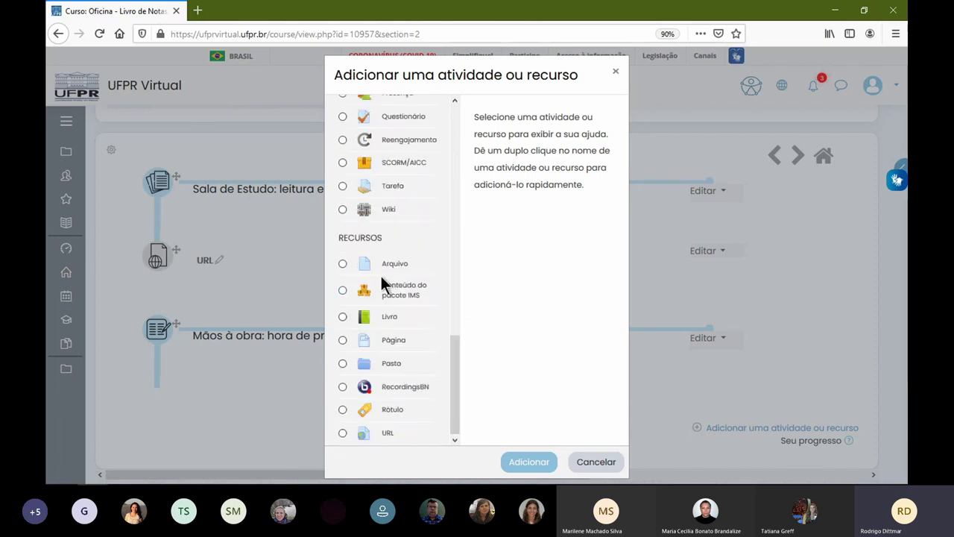
{"action": "left_click_drag", "start_coordinate": [348, 237], "coordinate": [453, 430]}
{"action": "left_click", "coordinate": [438, 246]}
{"action": "left_click_drag", "start_coordinate": [451, 387], "coordinate": [457, 130]}
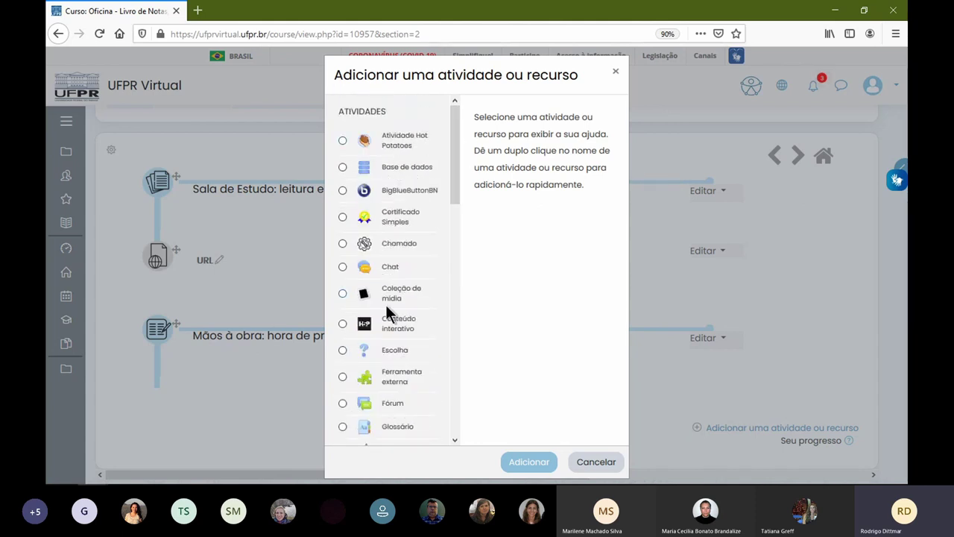
{"action": "left_click_drag", "start_coordinate": [453, 164], "coordinate": [451, 183]}
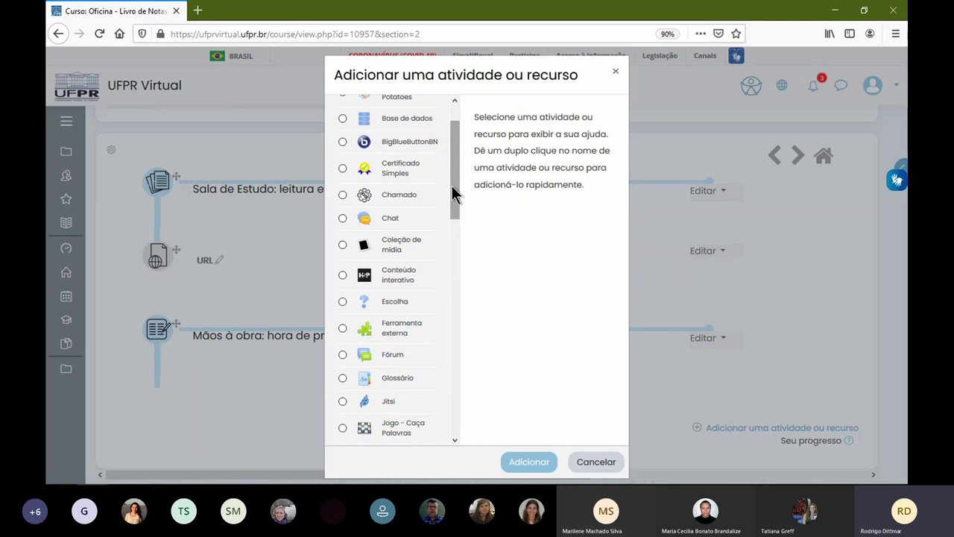
{"action": "left_click_drag", "start_coordinate": [452, 186], "coordinate": [454, 369]}
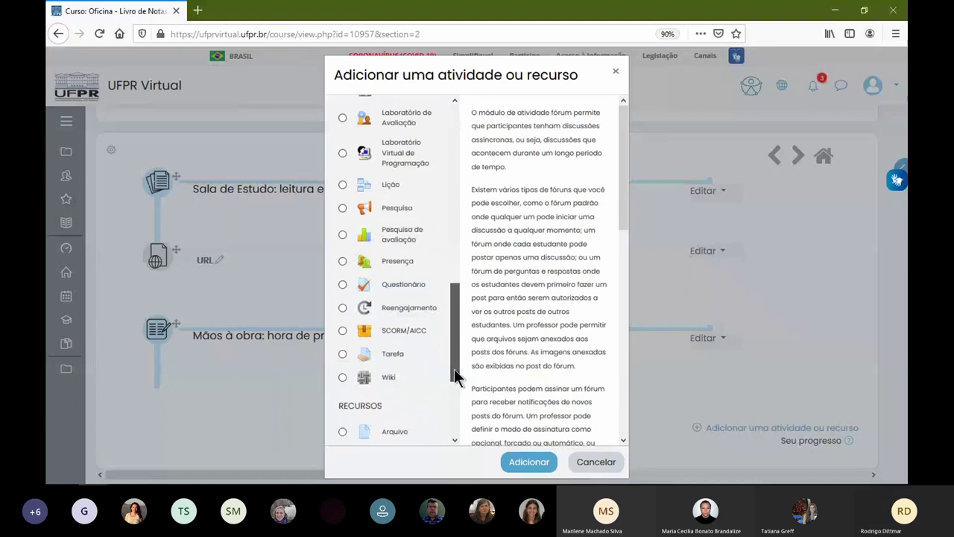
- Read the help descriptions of Tarefa, Questionário and Lição
{"action": "left_click", "coordinate": [399, 354]}
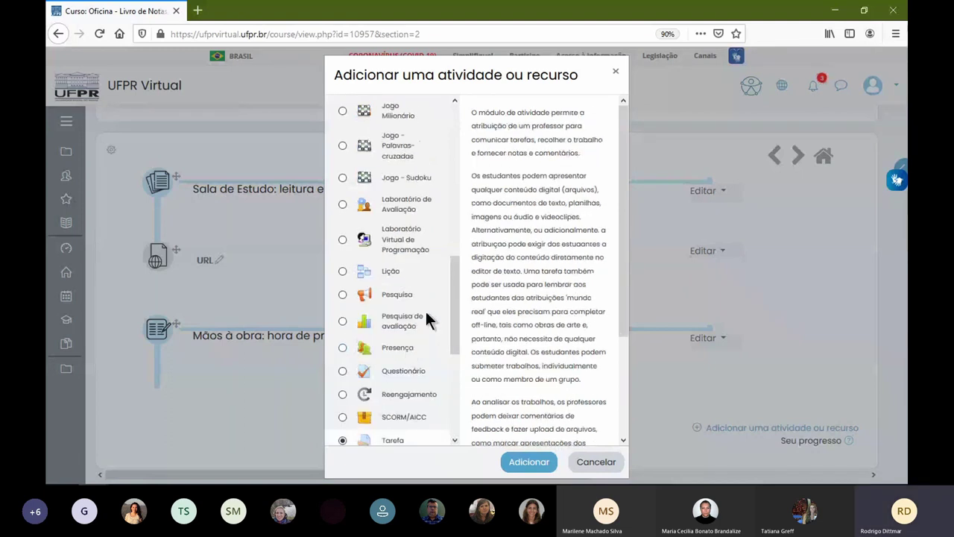
{"action": "left_click", "coordinate": [418, 367]}
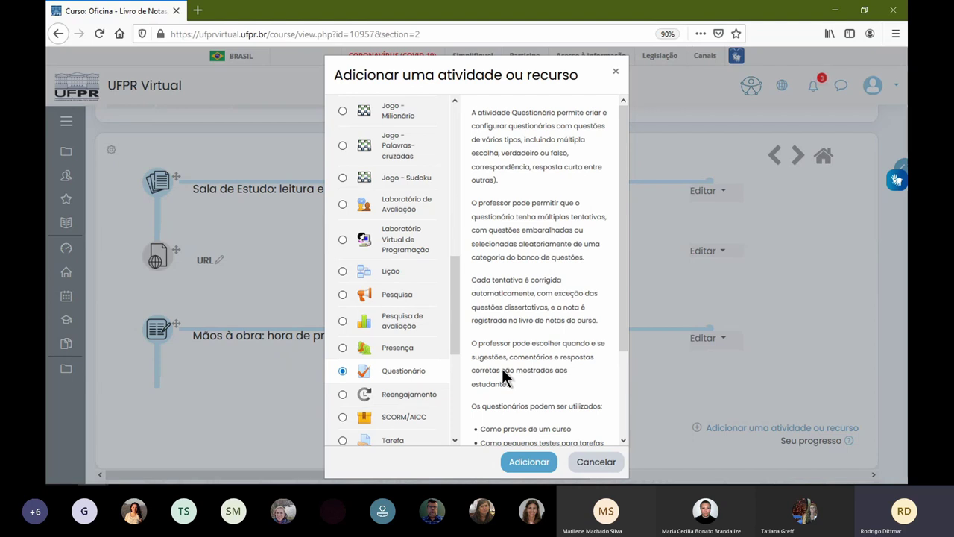
{"action": "left_click", "coordinate": [405, 270]}
{"action": "left_click_drag", "start_coordinate": [462, 284], "coordinate": [449, 137]}
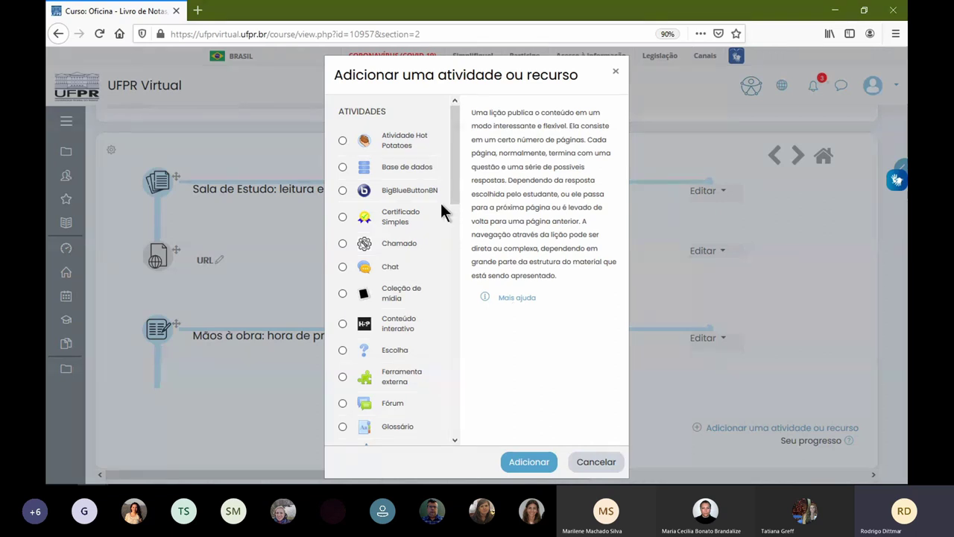
- Read the Base de dados and Glossário descriptions, then select Tarefa
{"action": "left_click", "coordinate": [423, 170]}
{"action": "scroll", "coordinate": [456, 178], "scroll_direction": "down", "scroll_amount": 2}
{"action": "left_click_drag", "start_coordinate": [456, 182], "coordinate": [451, 217]}
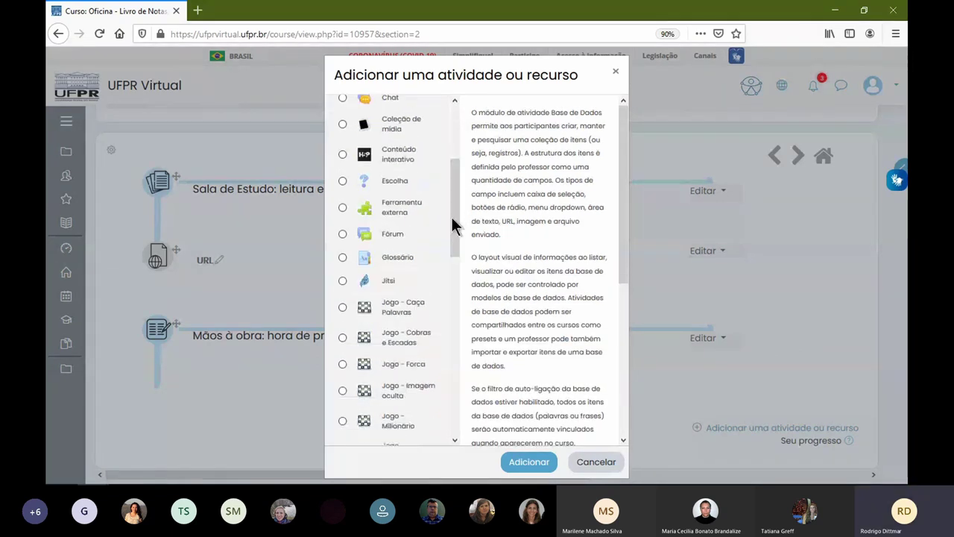
{"action": "left_click", "coordinate": [419, 257]}
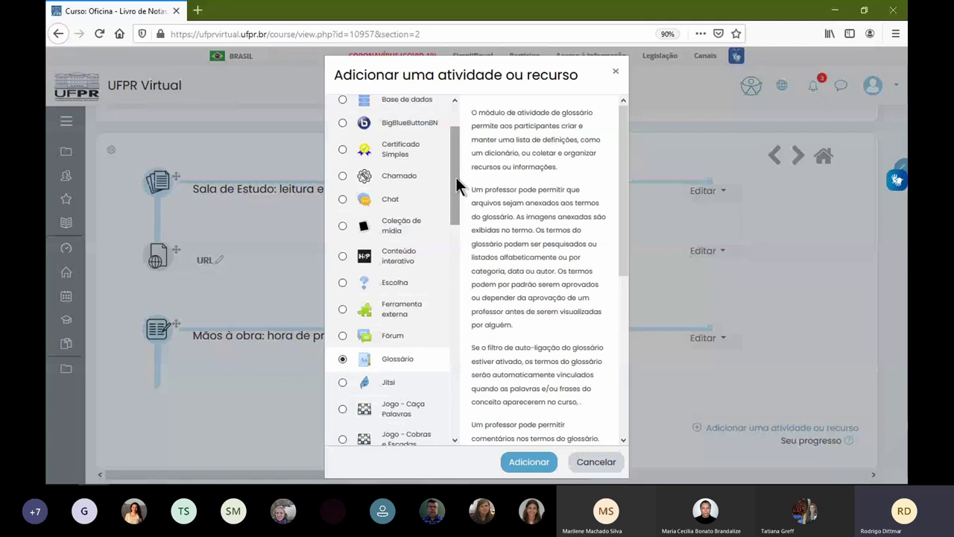
{"action": "left_click_drag", "start_coordinate": [455, 177], "coordinate": [460, 335]}
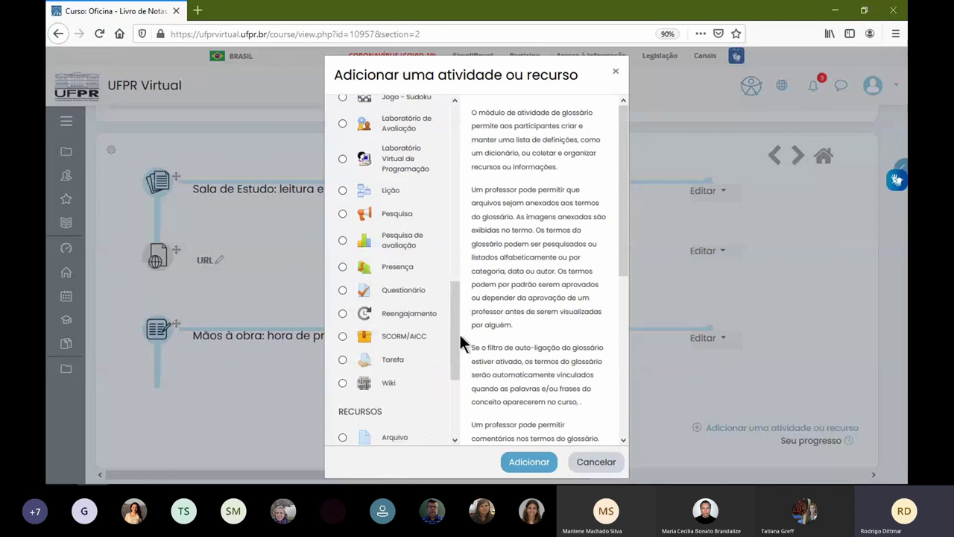
{"action": "left_click", "coordinate": [395, 360]}
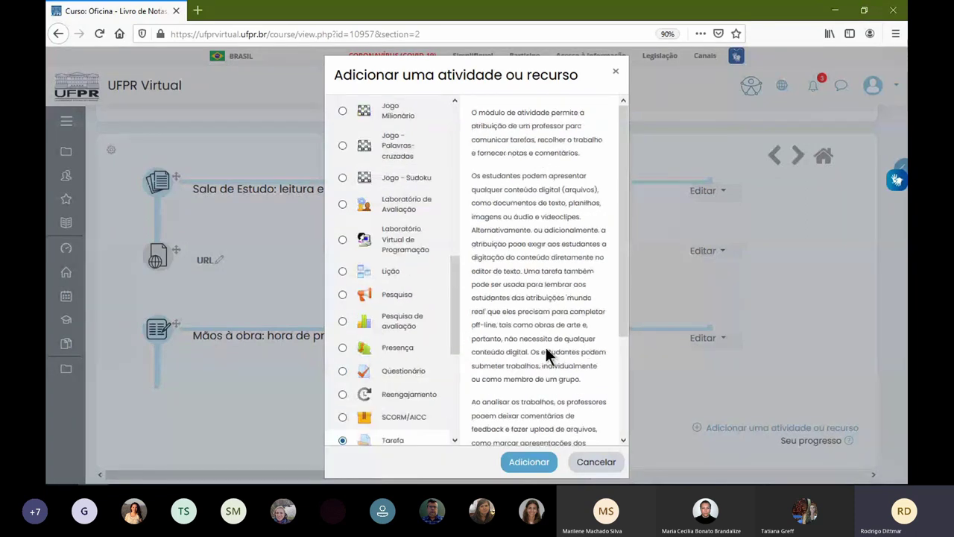
{"action": "left_click_drag", "start_coordinate": [456, 342], "coordinate": [458, 372]}
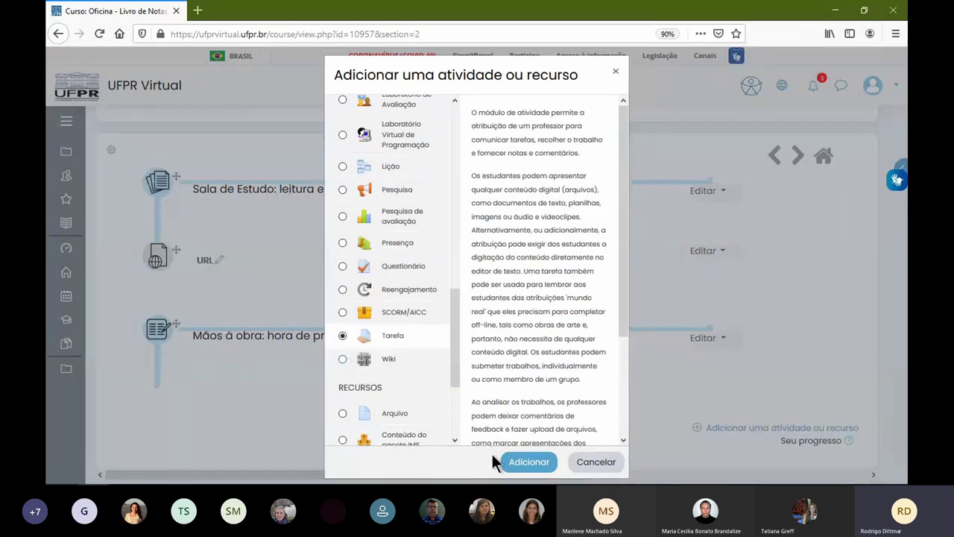
- Start the Tarefa form, name it 'Tarefa - Semana 01' and review the restored description
{"action": "left_click", "coordinate": [531, 463]}
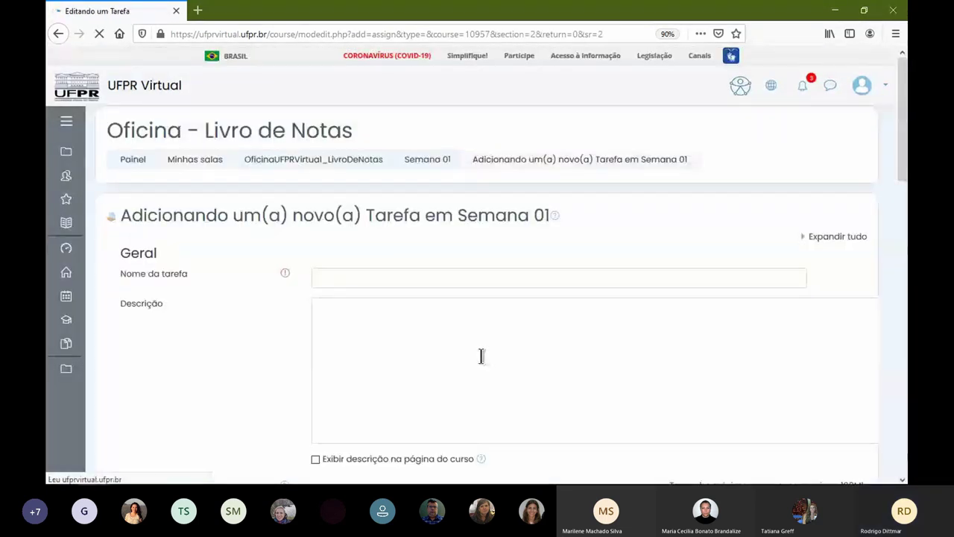
{"action": "left_click", "coordinate": [481, 274]}
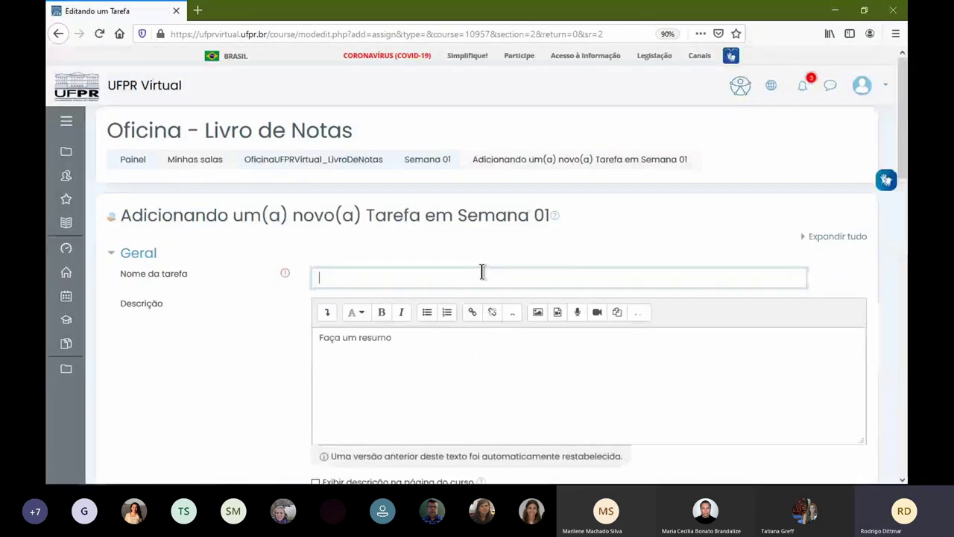
{"action": "type", "text": "Tarefa - Semana 01"}
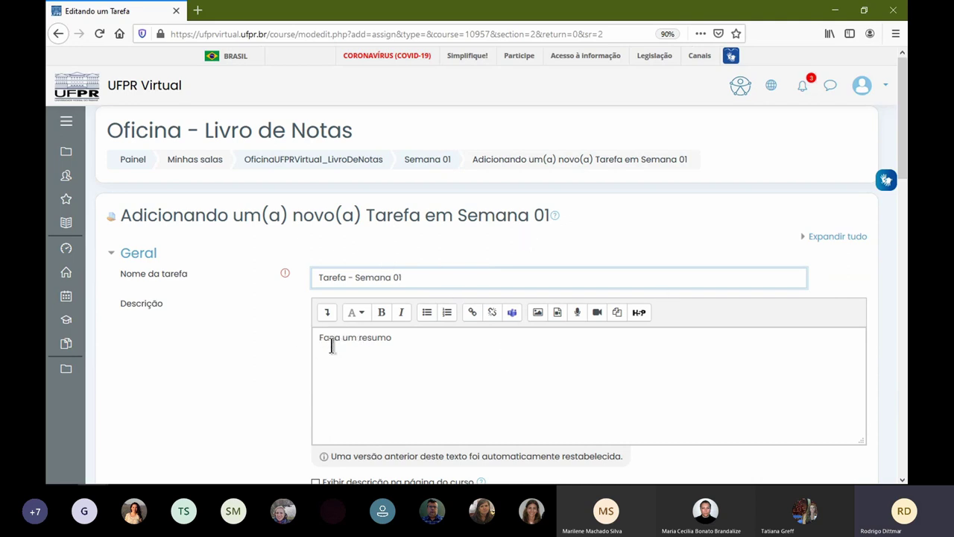
{"action": "scroll", "coordinate": [330, 345], "scroll_direction": "down", "scroll_amount": 2}
{"action": "left_click", "coordinate": [312, 291]}
{"action": "key", "text": "End"}
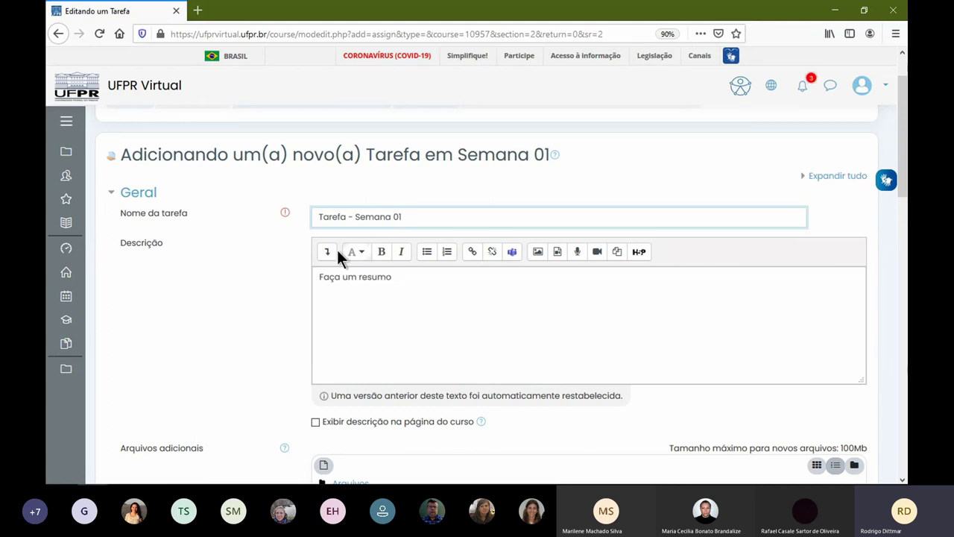
- Cancel the assignment form from the bottom of the page
{"action": "scroll", "coordinate": [353, 277], "scroll_direction": "down", "scroll_amount": 4}
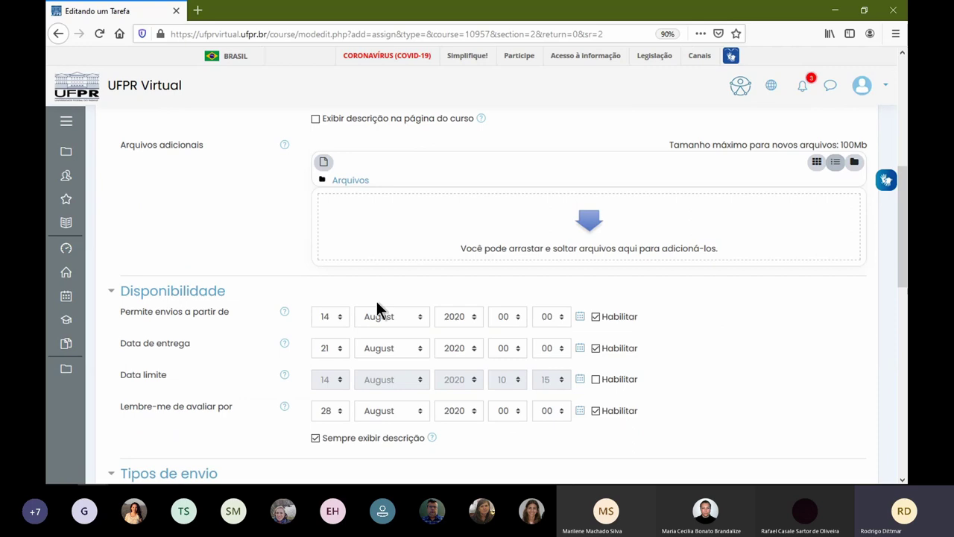
{"action": "scroll", "coordinate": [453, 317], "scroll_direction": "up", "scroll_amount": 5}
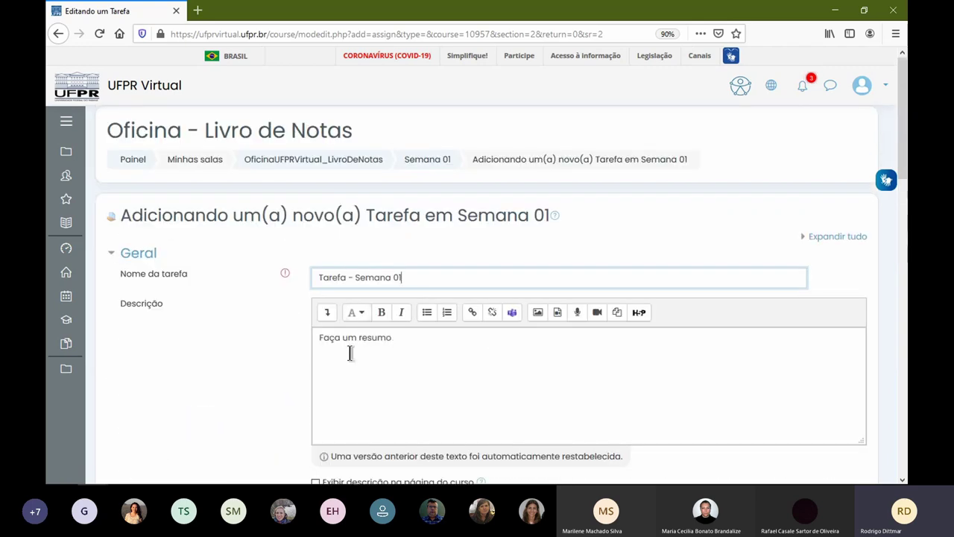
{"action": "scroll", "coordinate": [351, 350], "scroll_direction": "down", "scroll_amount": 3}
{"action": "scroll", "coordinate": [411, 320], "scroll_direction": "down", "scroll_amount": 10}
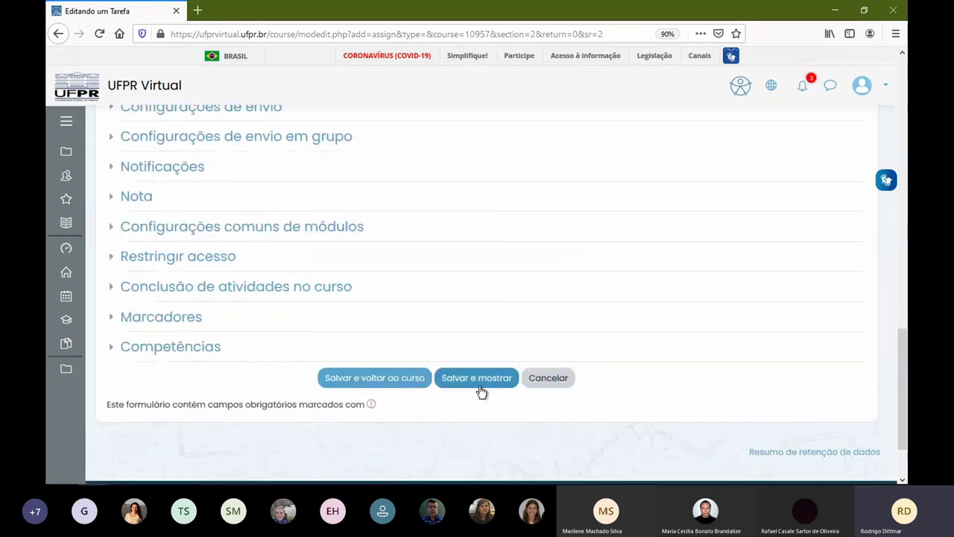
{"action": "left_click", "coordinate": [526, 383]}
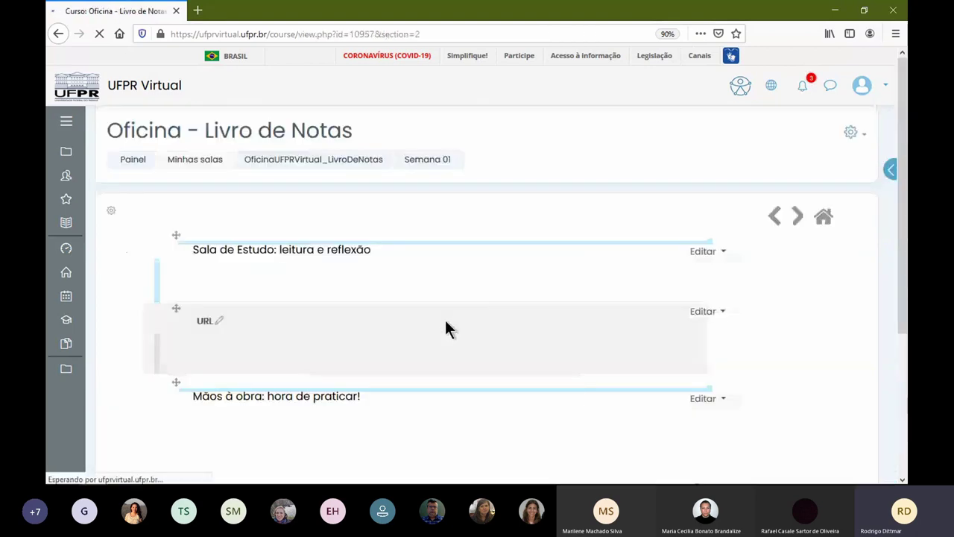
- Add a new Tarefa activity to Semana 01 from the activity list
{"action": "scroll", "coordinate": [788, 380], "scroll_direction": "down", "scroll_amount": 3}
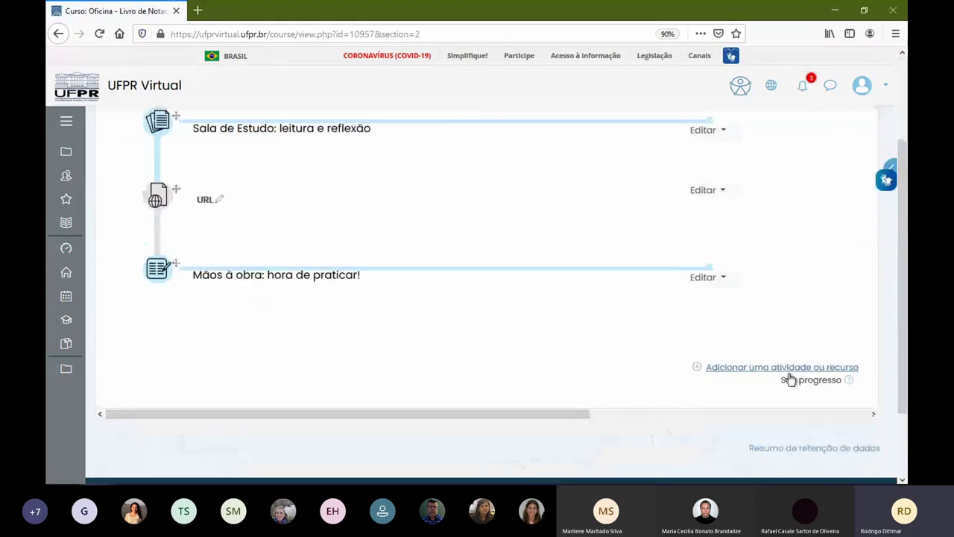
{"action": "left_click", "coordinate": [787, 371]}
{"action": "scroll", "coordinate": [411, 320], "scroll_direction": "down", "scroll_amount": 5}
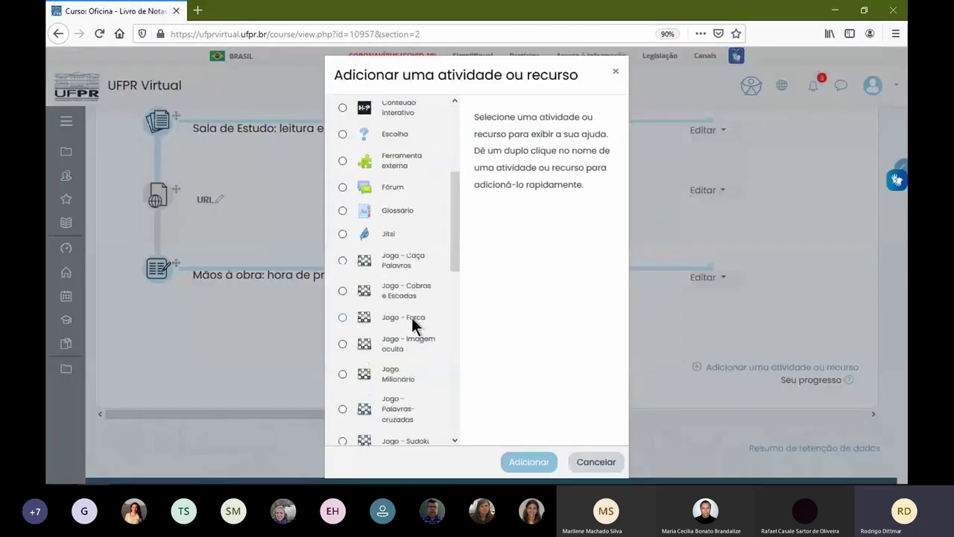
{"action": "scroll", "coordinate": [414, 341], "scroll_direction": "down", "scroll_amount": 2}
{"action": "left_click", "coordinate": [411, 343]}
{"action": "left_click", "coordinate": [550, 461]}
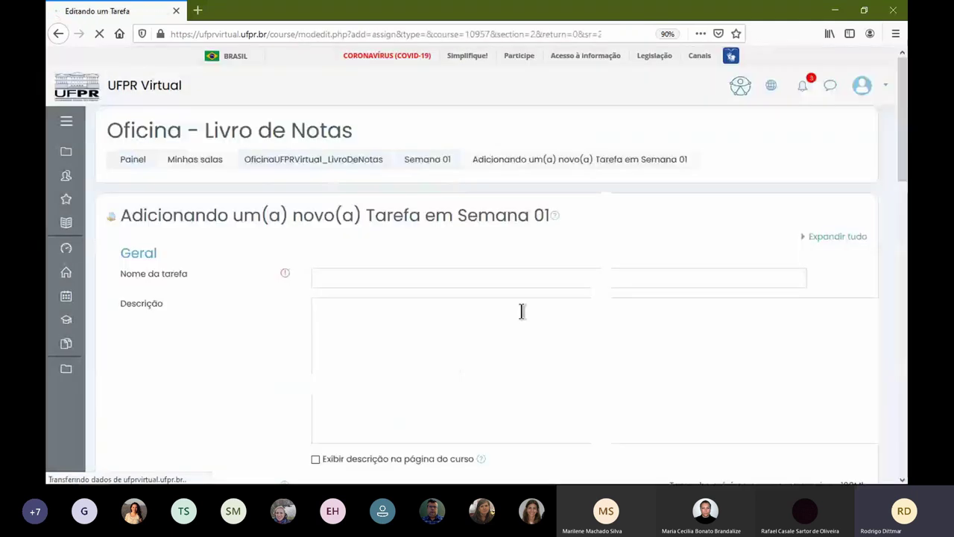
- Name the assignment 'Tarefa - Semana 01' and move into the Descrição editor
{"action": "left_click", "coordinate": [405, 273]}
{"action": "type", "text": "Tarefa - Semana 01"}
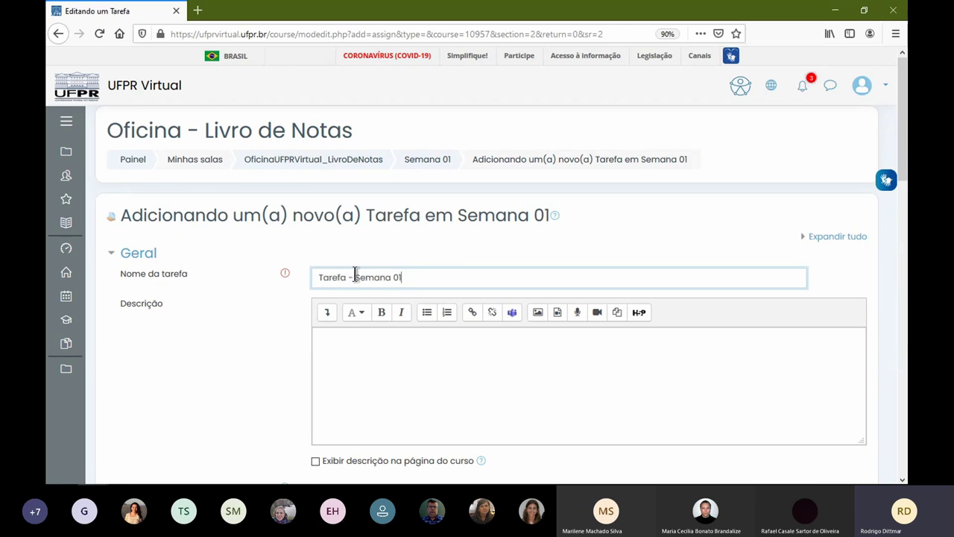
{"action": "left_click", "coordinate": [437, 371]}
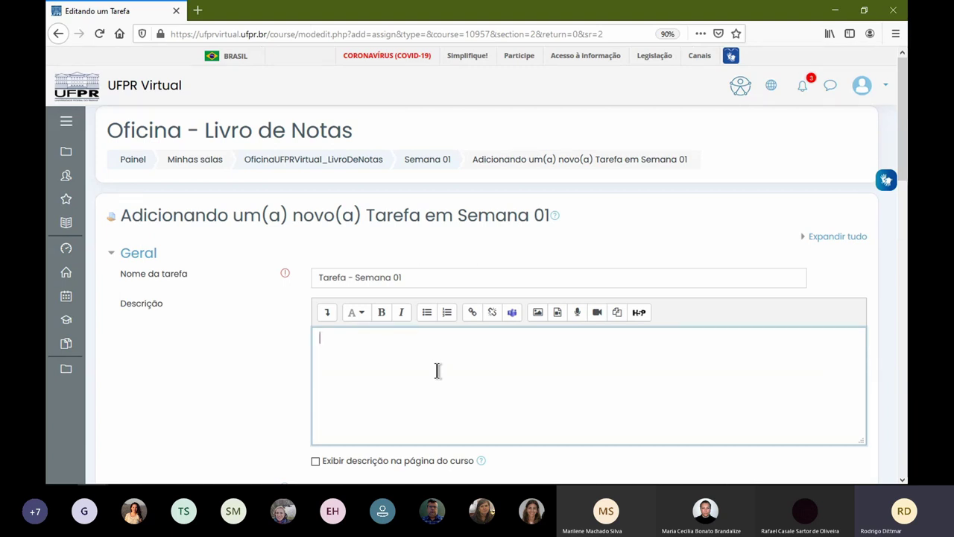
- Write 'Faça um mental' as the assignment description
{"action": "type", "text": "Faça um menta"}
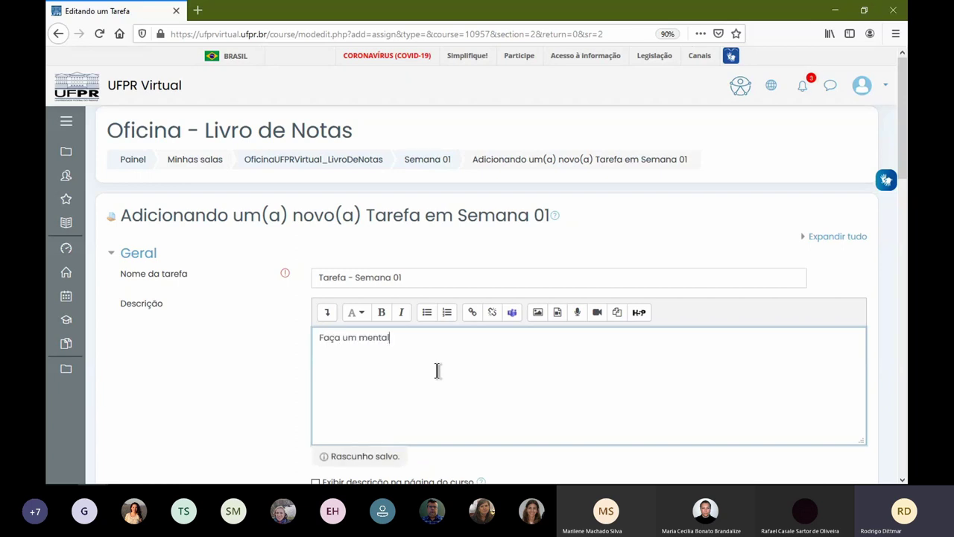
{"action": "scroll", "coordinate": [411, 345], "scroll_direction": "down", "scroll_amount": 3}
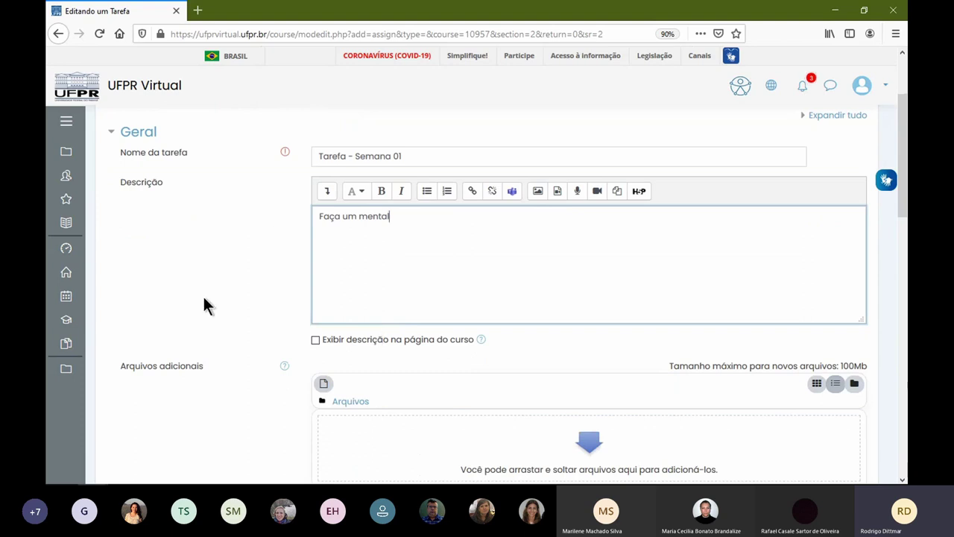
{"action": "scroll", "coordinate": [204, 297], "scroll_direction": "down", "scroll_amount": 3}
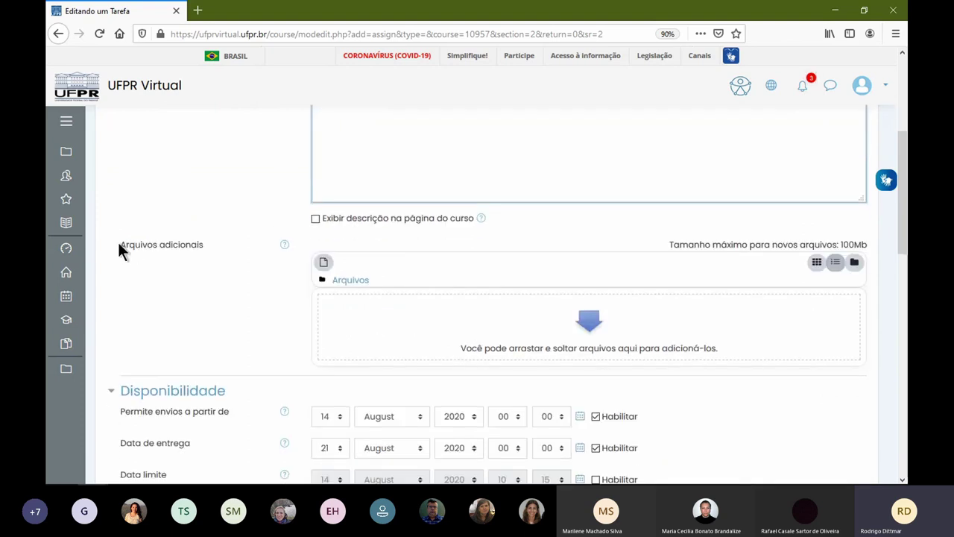
{"action": "left_click_drag", "start_coordinate": [119, 244], "coordinate": [207, 248]}
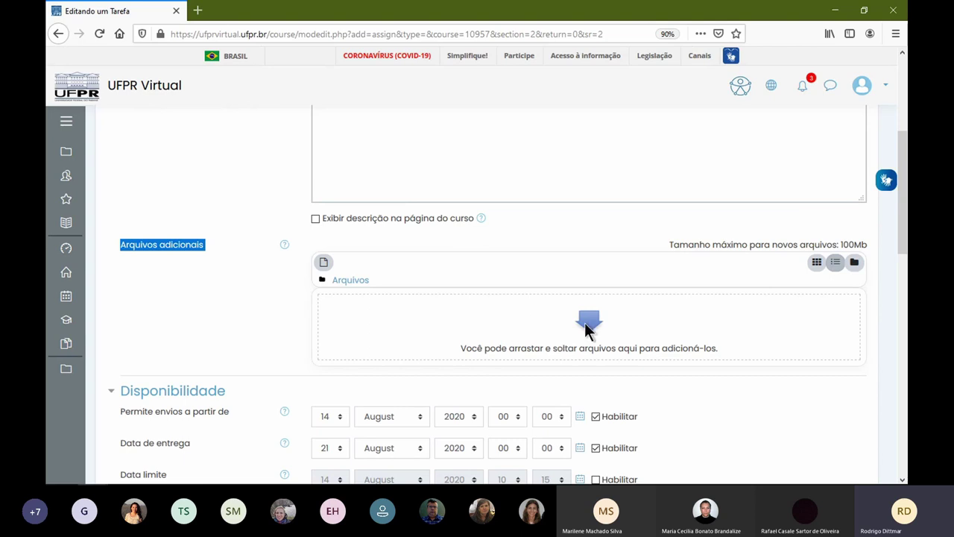
{"action": "scroll", "coordinate": [477, 223], "scroll_direction": "up", "scroll_amount": 3}
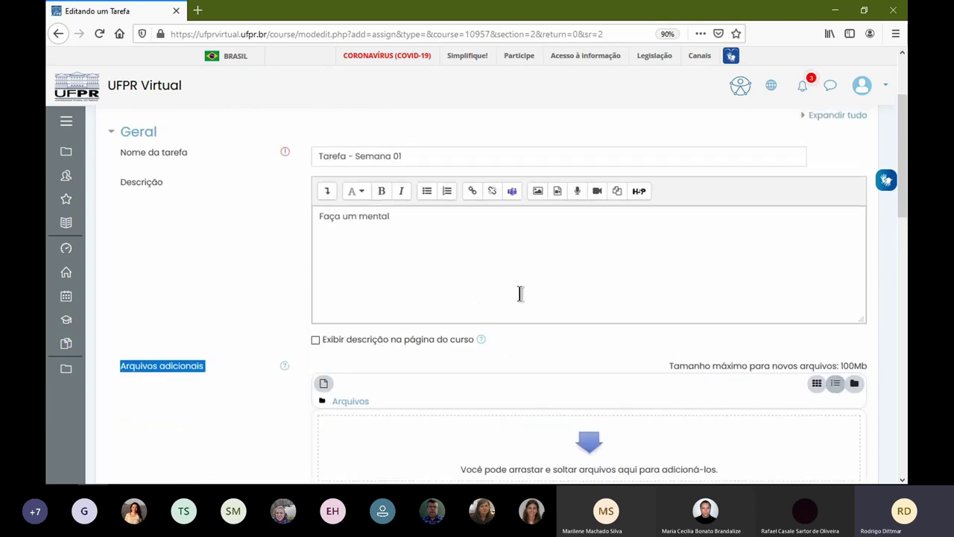
- Upload Fluxograma-Matriz-curricular-2014.pdf from Downloads as an additional file
{"action": "left_click", "coordinate": [592, 445]}
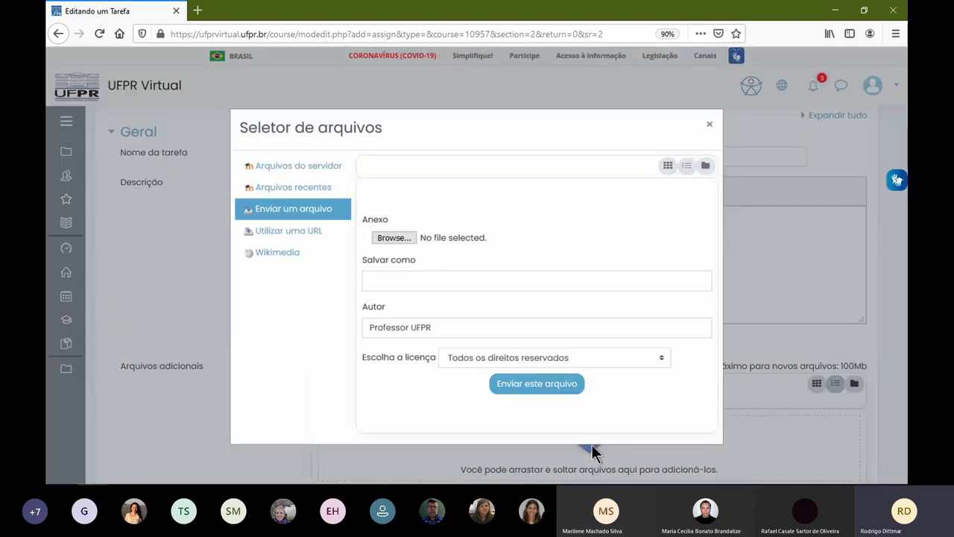
{"action": "left_click", "coordinate": [395, 237]}
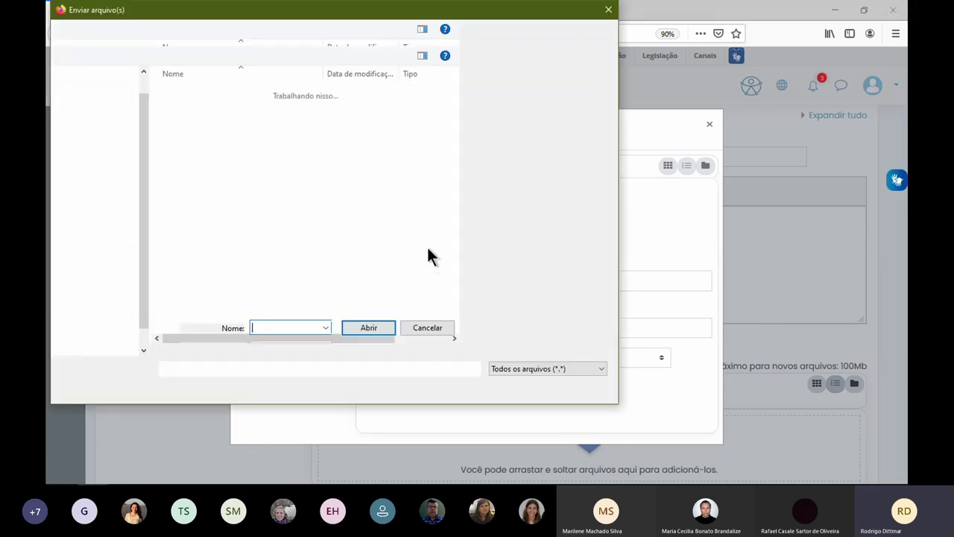
{"action": "left_click", "coordinate": [100, 190]}
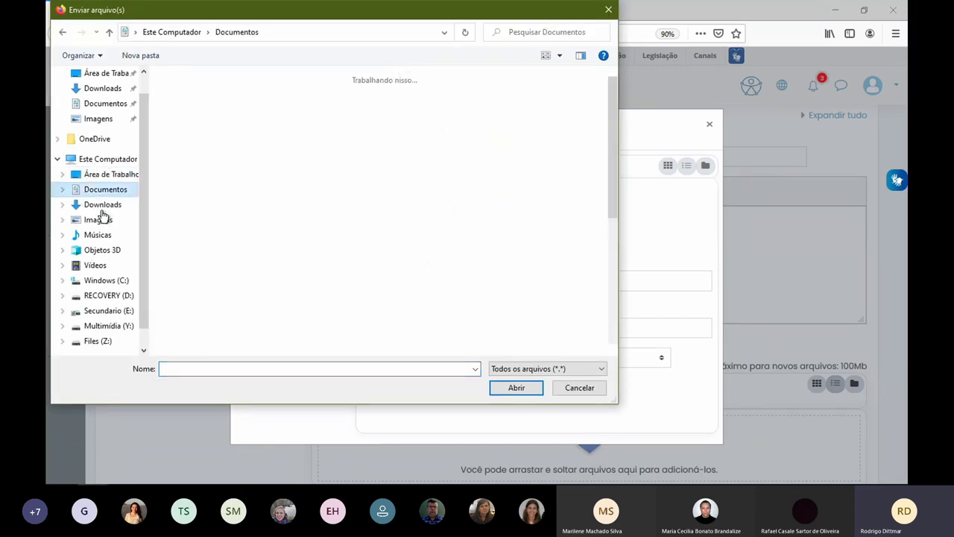
{"action": "left_click", "coordinate": [102, 206]}
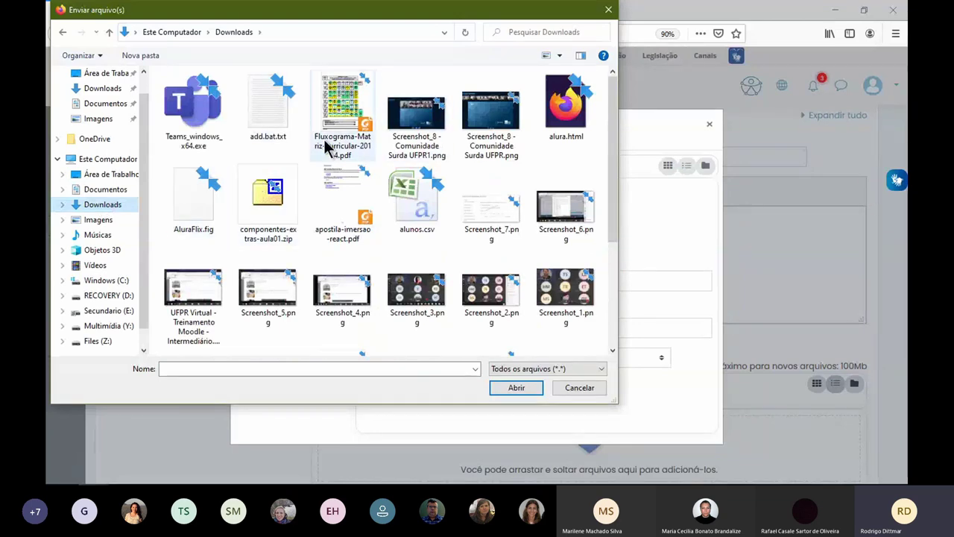
{"action": "left_click", "coordinate": [337, 149]}
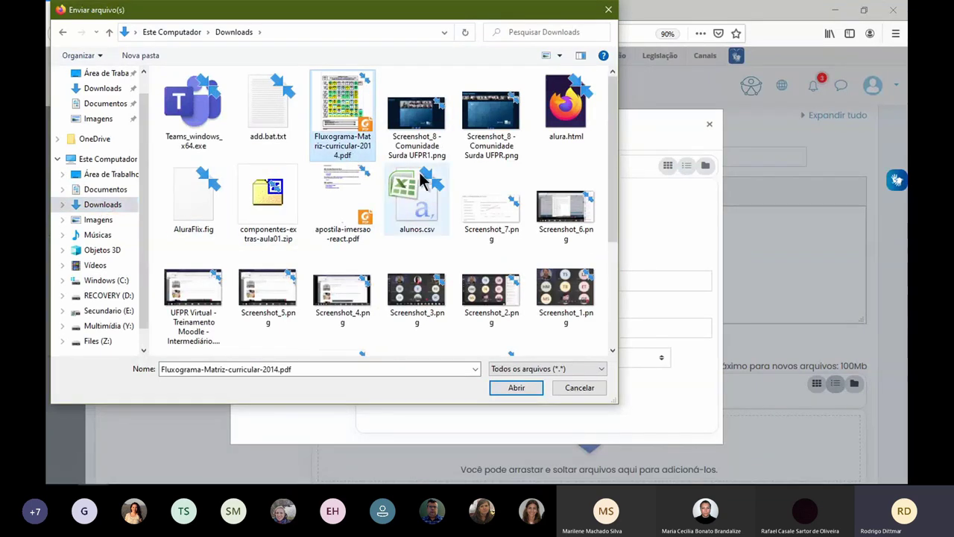
{"action": "left_click", "coordinate": [526, 386]}
{"action": "left_click", "coordinate": [534, 383]}
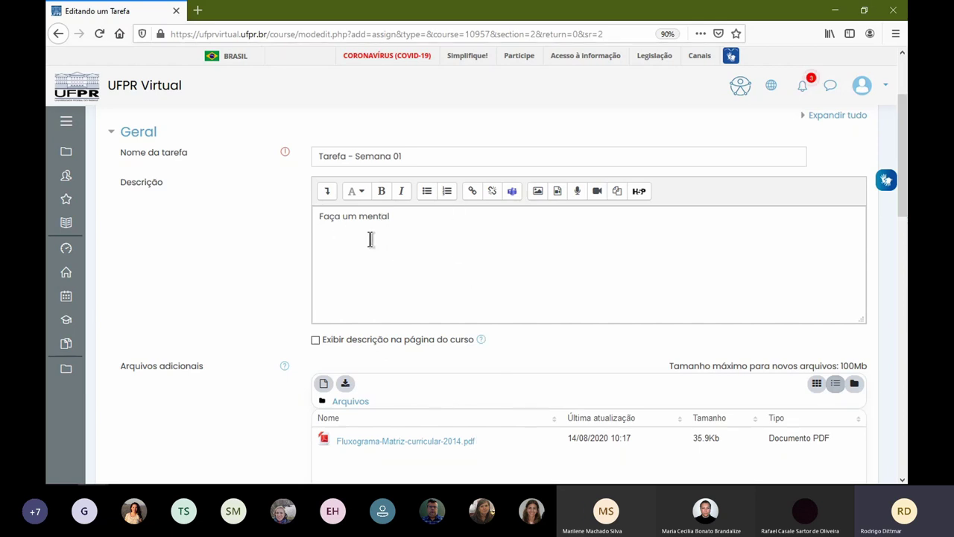
{"action": "scroll", "coordinate": [448, 291], "scroll_direction": "down", "scroll_amount": 1}
{"action": "scroll", "coordinate": [522, 298], "scroll_direction": "down", "scroll_amount": 2}
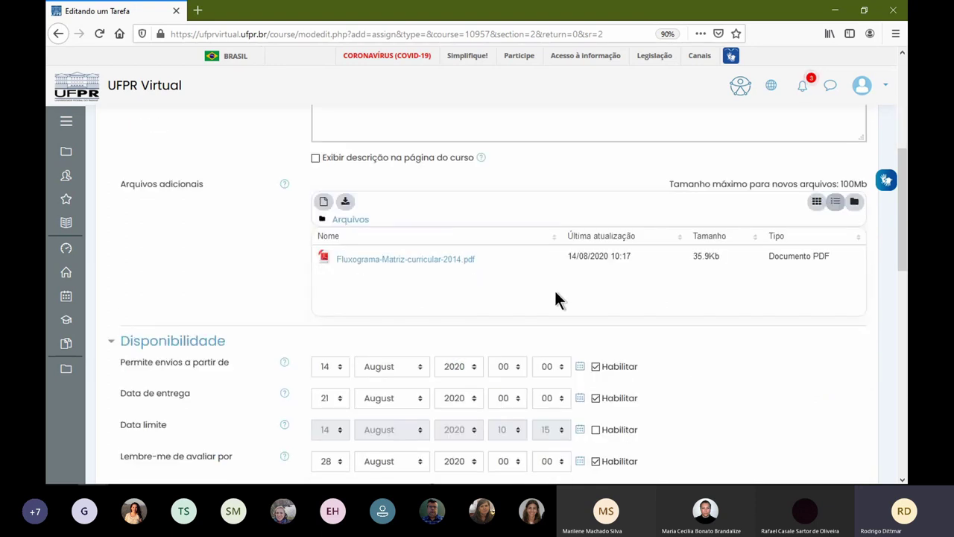
{"action": "scroll", "coordinate": [206, 331], "scroll_direction": "down", "scroll_amount": 3}
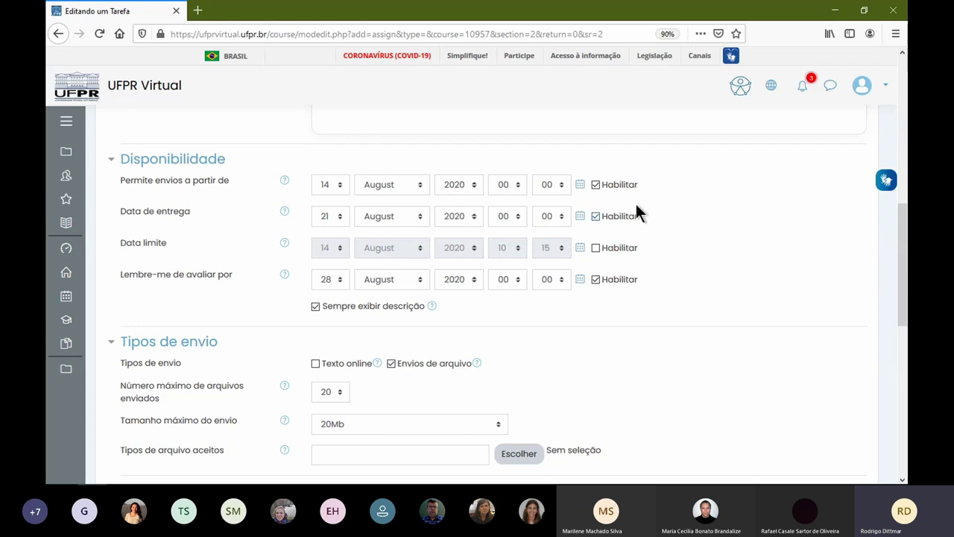
{"action": "left_click", "coordinate": [806, 90]}
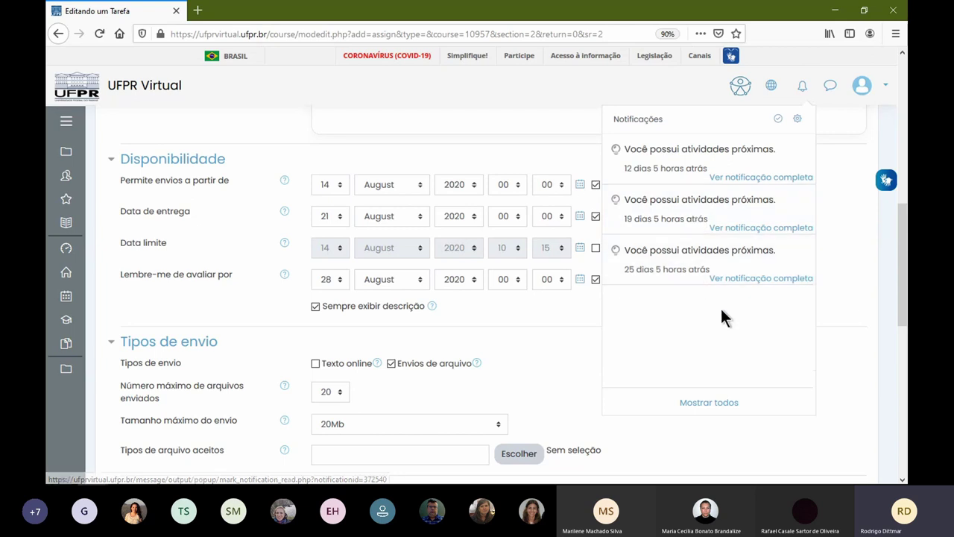
{"action": "left_click", "coordinate": [842, 288]}
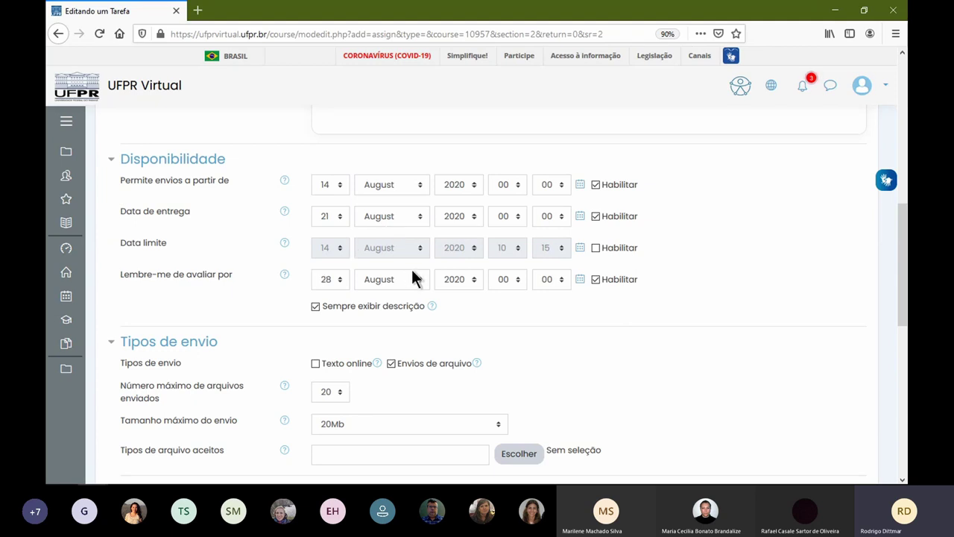
{"action": "scroll", "coordinate": [532, 322], "scroll_direction": "down", "scroll_amount": 3}
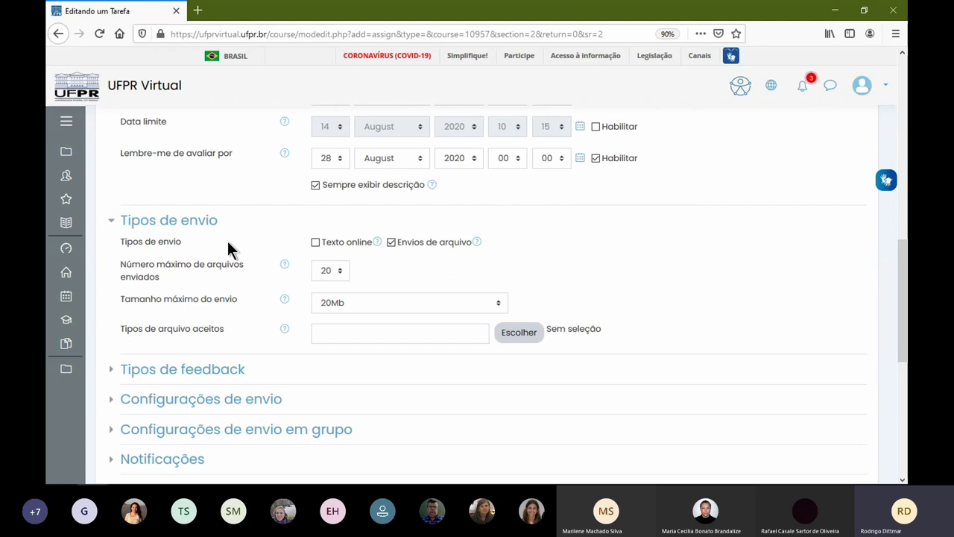
- Enable online text submissions, then enter and remove a 500-word limit, leaving it disabled
{"action": "left_click", "coordinate": [315, 242]}
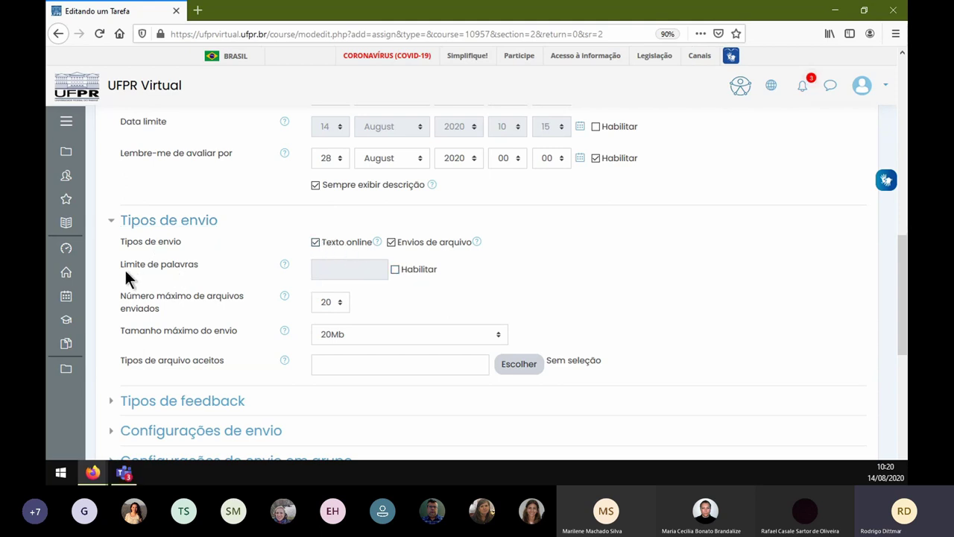
{"action": "left_click", "coordinate": [395, 269]}
{"action": "left_click", "coordinate": [344, 270]}
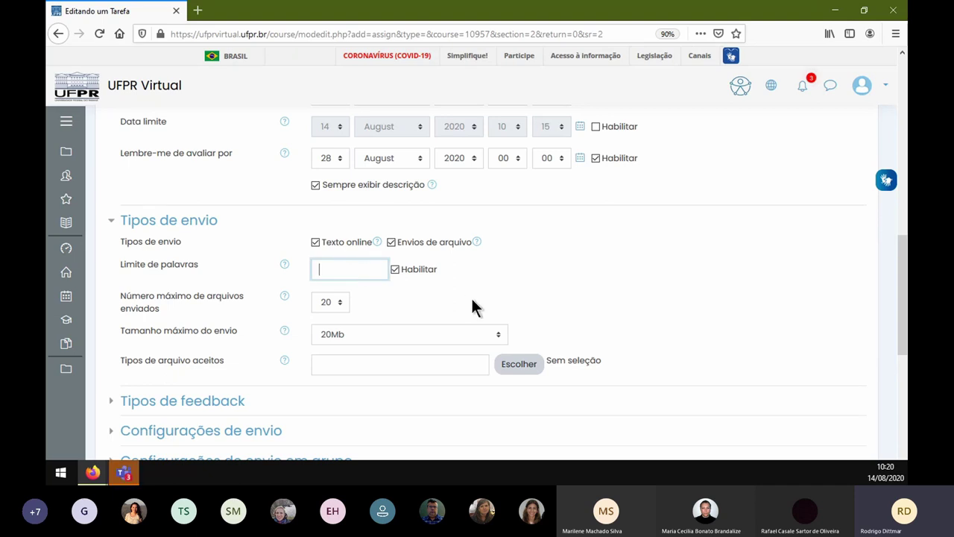
{"action": "type", "text": "500"}
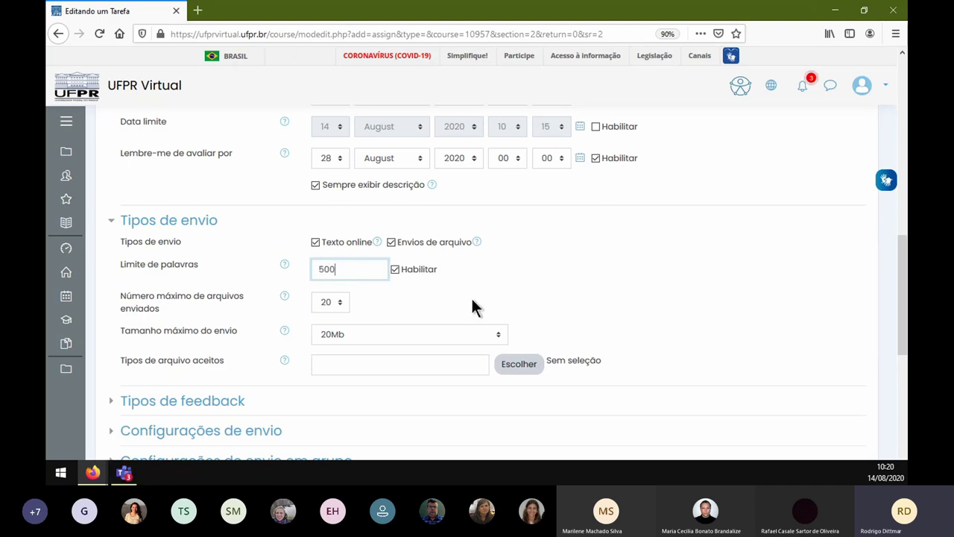
{"action": "left_click_drag", "start_coordinate": [354, 269], "coordinate": [301, 267]}
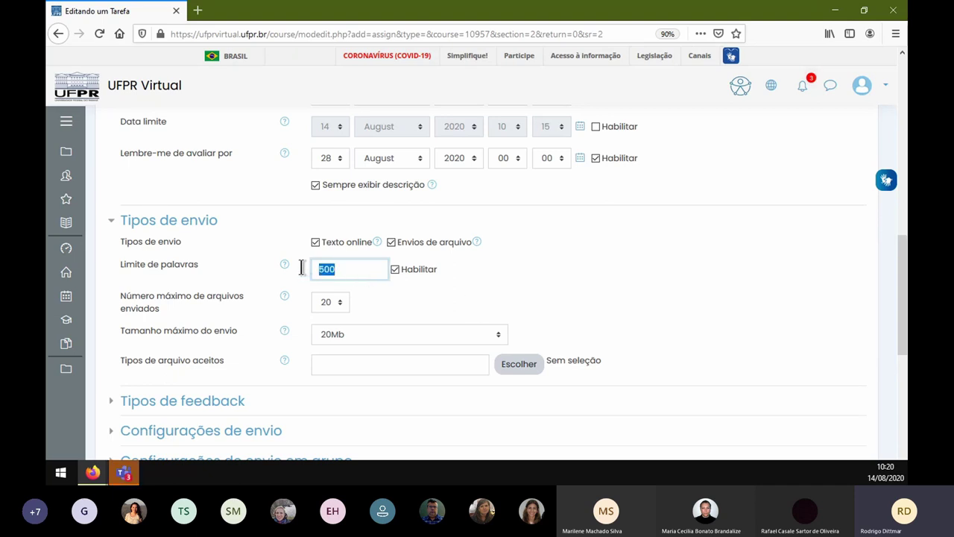
{"action": "key", "text": "BackSpace"}
{"action": "left_click", "coordinate": [395, 269]}
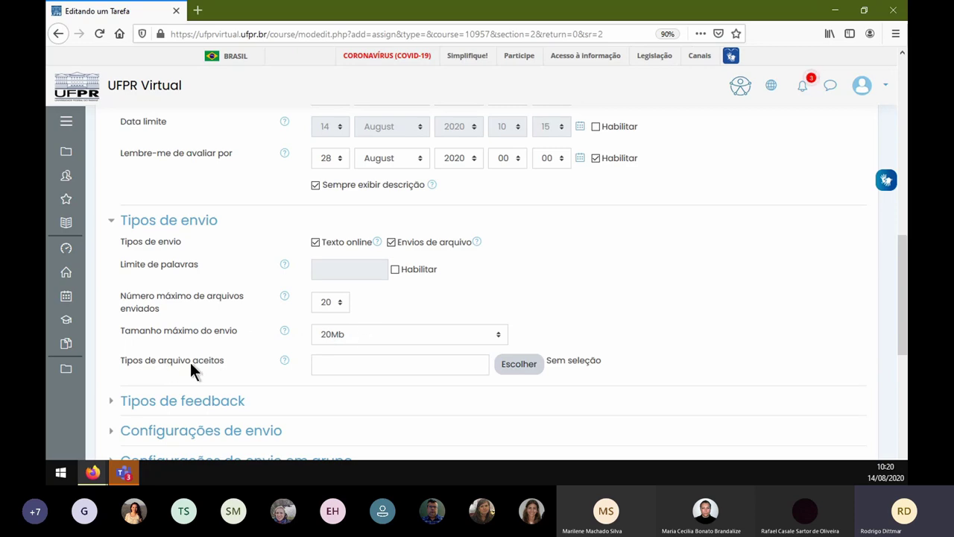
- Add the archive group and Archive (7Z) to the accepted file types
{"action": "left_click", "coordinate": [512, 367]}
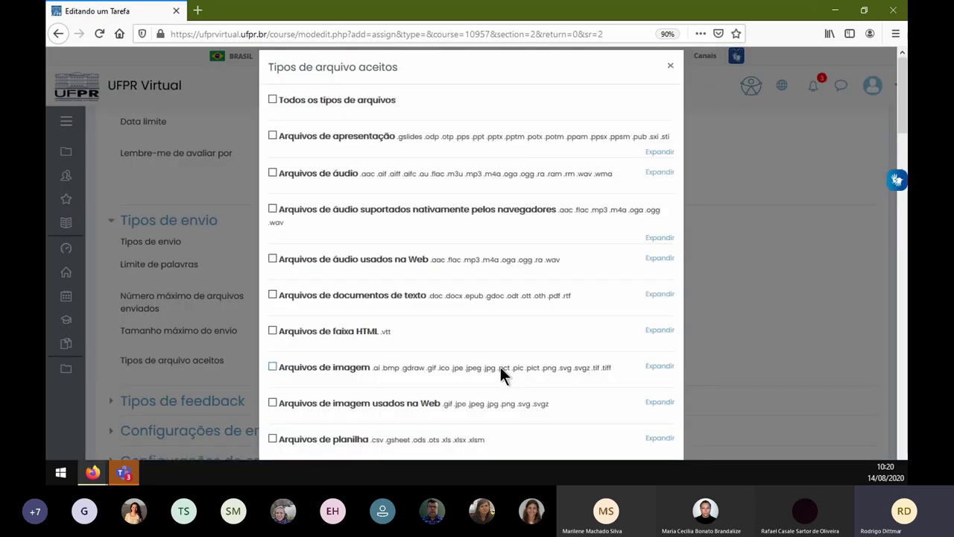
{"action": "scroll", "coordinate": [472, 351], "scroll_direction": "down", "scroll_amount": 5}
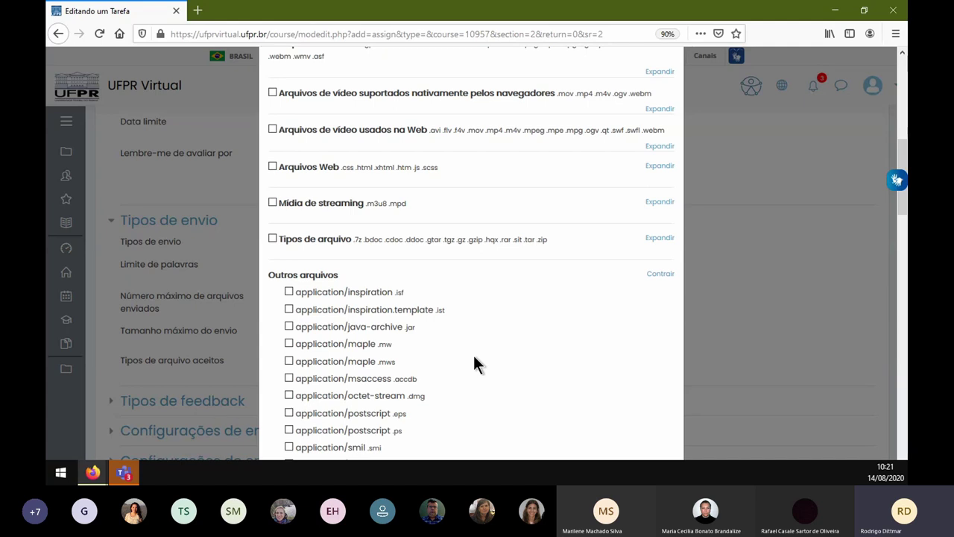
{"action": "left_click", "coordinate": [271, 239]}
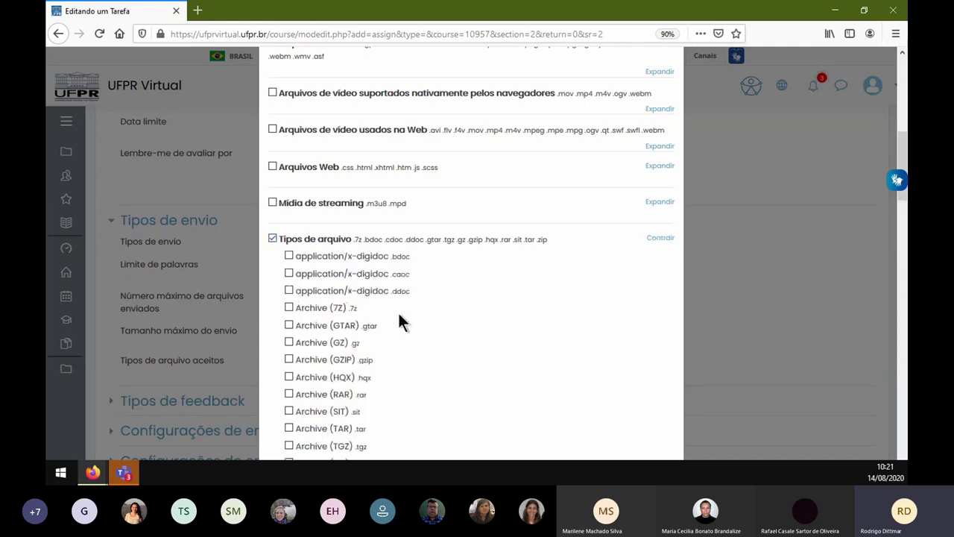
{"action": "scroll", "coordinate": [398, 311], "scroll_direction": "down", "scroll_amount": 3}
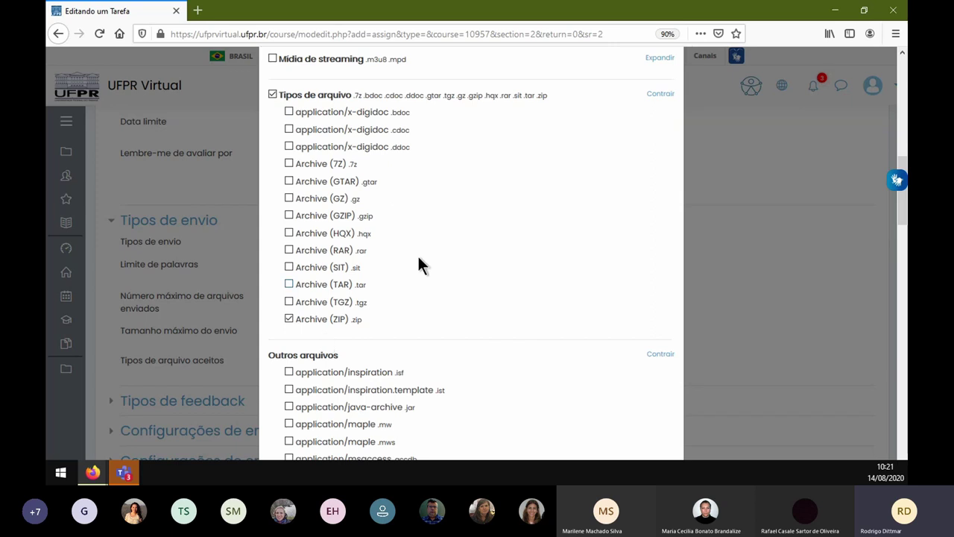
{"action": "left_click", "coordinate": [288, 164]}
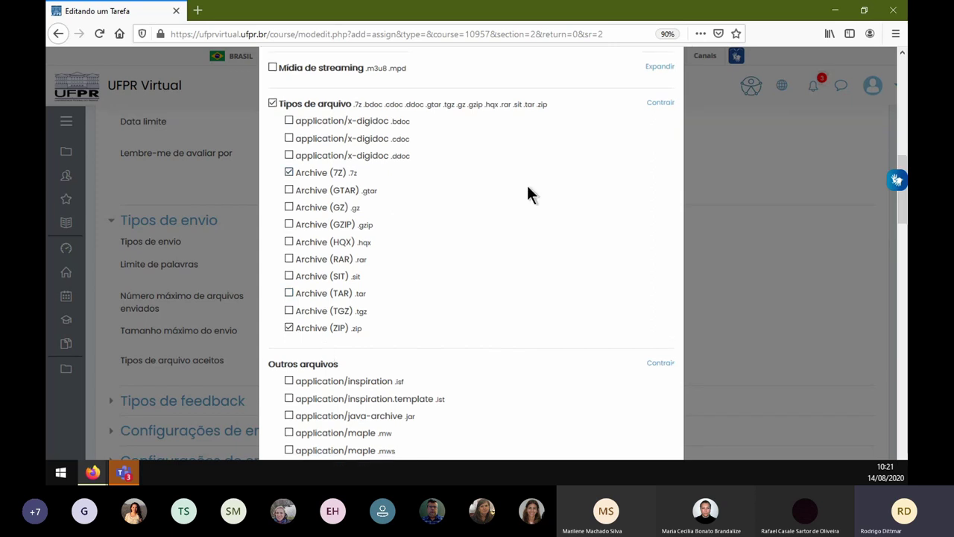
- Add Word 2007 .docx from the text document types and save the accepted file types
{"action": "scroll", "coordinate": [632, 209], "scroll_direction": "up", "scroll_amount": 3}
{"action": "scroll", "coordinate": [404, 222], "scroll_direction": "up", "scroll_amount": 3}
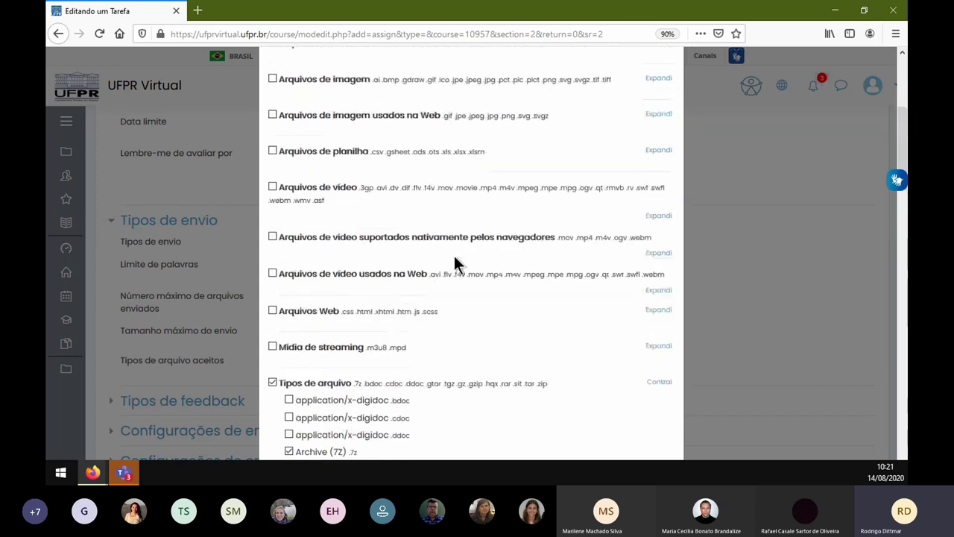
{"action": "scroll", "coordinate": [403, 231], "scroll_direction": "up", "scroll_amount": 3}
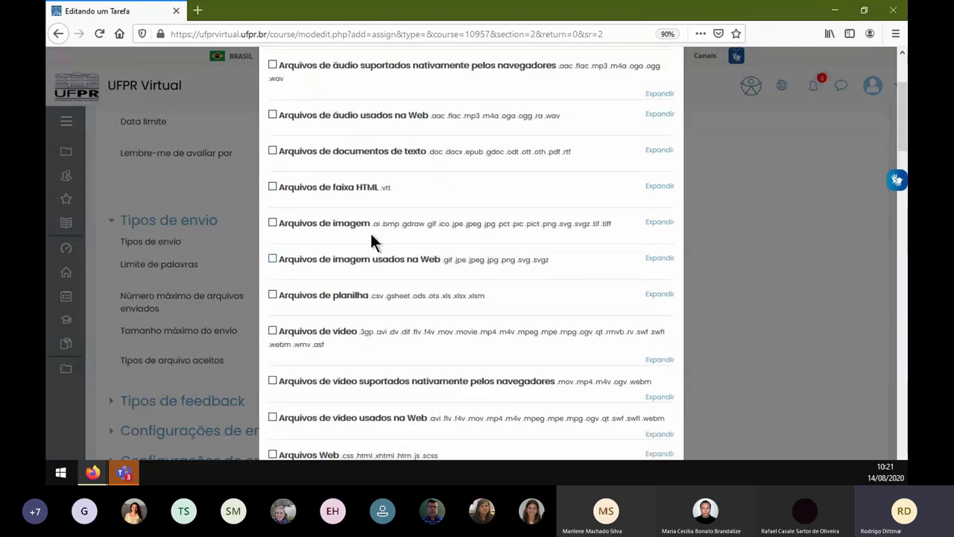
{"action": "scroll", "coordinate": [373, 220], "scroll_direction": "up", "scroll_amount": 3}
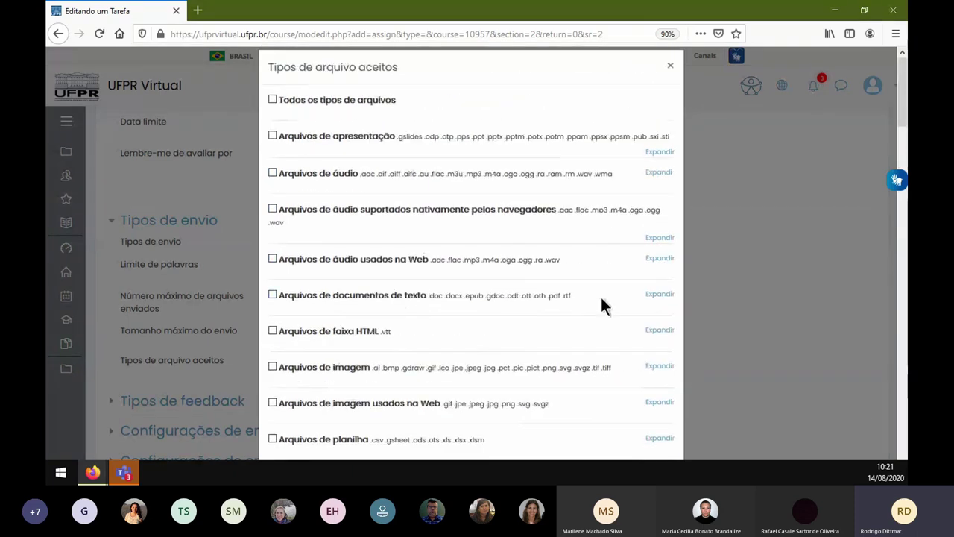
{"action": "left_click", "coordinate": [659, 293]}
{"action": "scroll", "coordinate": [451, 304], "scroll_direction": "down", "scroll_amount": 2}
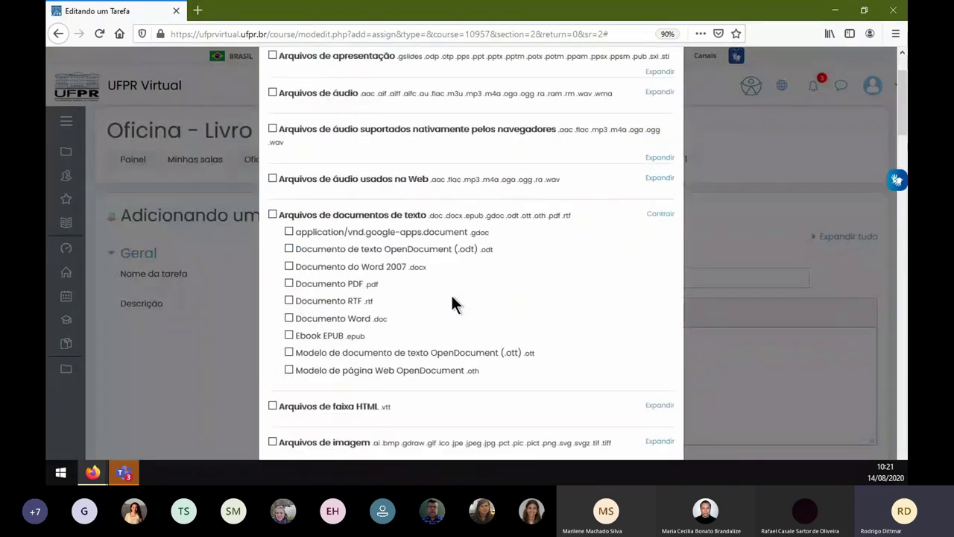
{"action": "scroll", "coordinate": [452, 304], "scroll_direction": "down", "scroll_amount": 1}
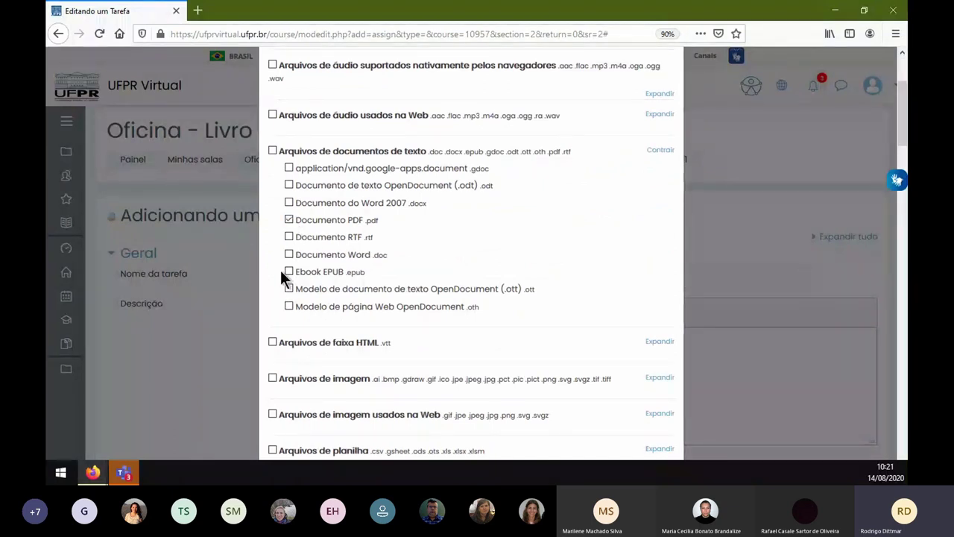
{"action": "left_click", "coordinate": [289, 202]}
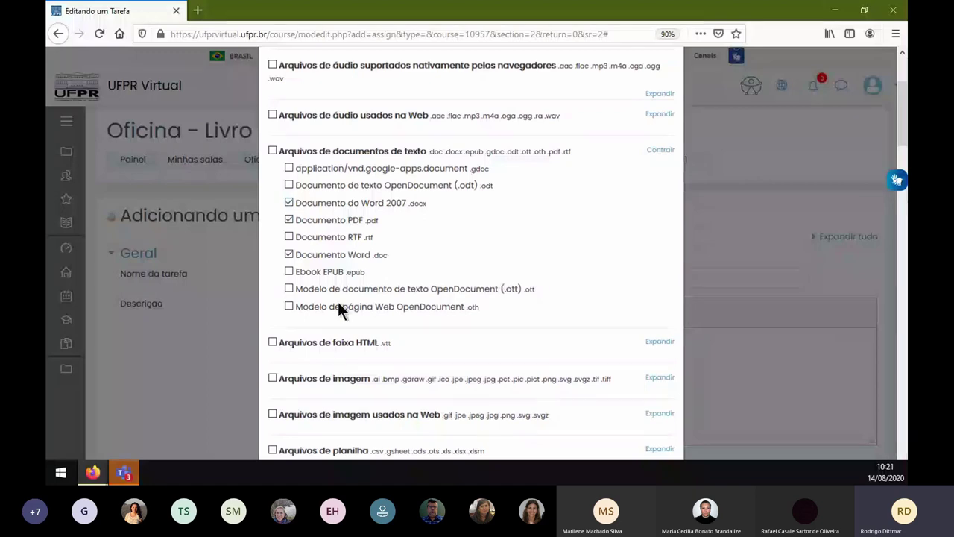
{"action": "scroll", "coordinate": [338, 304], "scroll_direction": "down", "scroll_amount": 20}
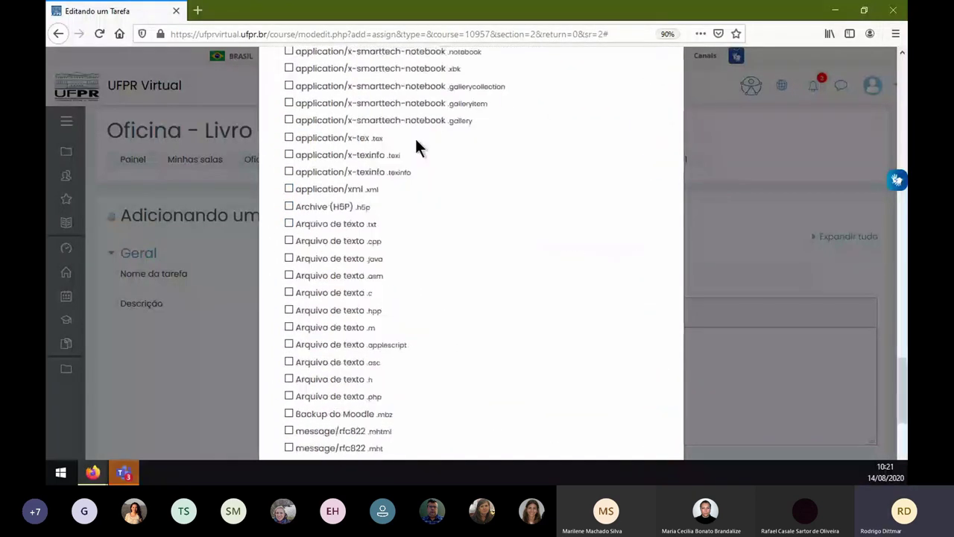
{"action": "scroll", "coordinate": [409, 152], "scroll_direction": "down", "scroll_amount": 5}
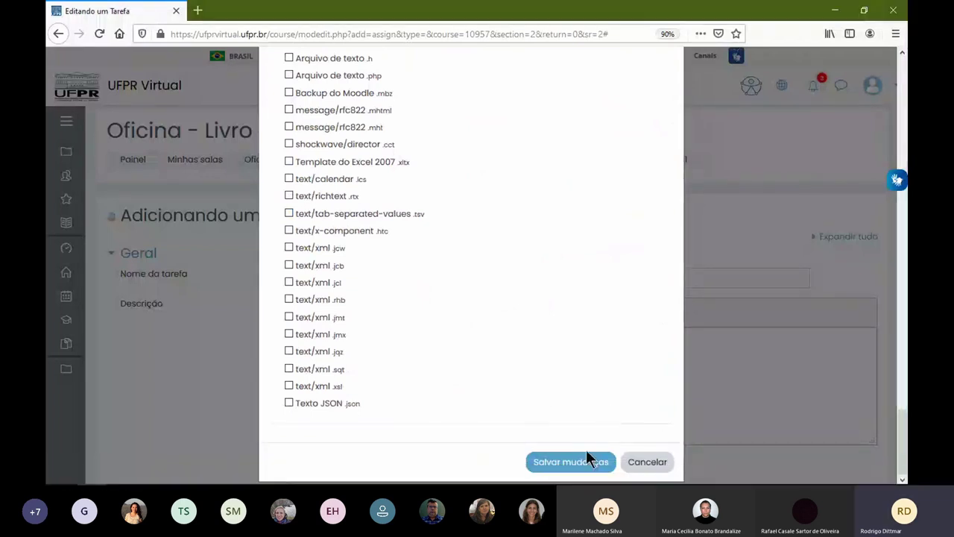
{"action": "left_click", "coordinate": [573, 463]}
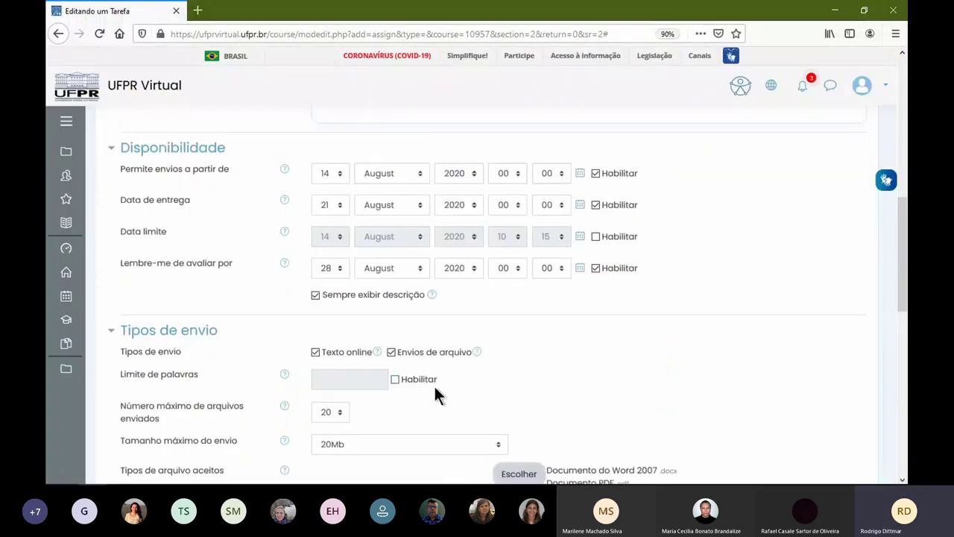
- Turn on Arquivos de feedback under Tipos de feedback, alongside the feedback comments
{"action": "scroll", "coordinate": [428, 377], "scroll_direction": "down", "scroll_amount": 3}
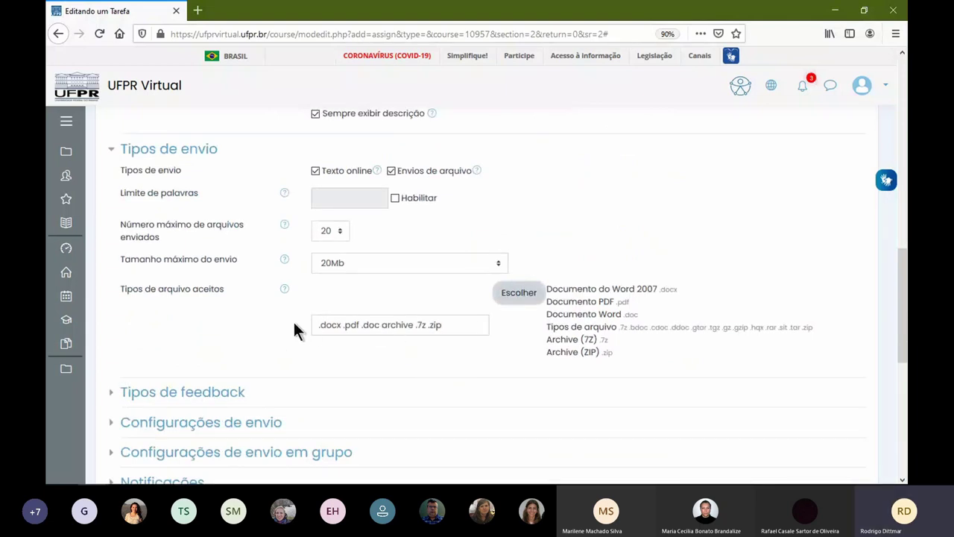
{"action": "left_click", "coordinate": [319, 328]}
{"action": "left_click", "coordinate": [209, 393]}
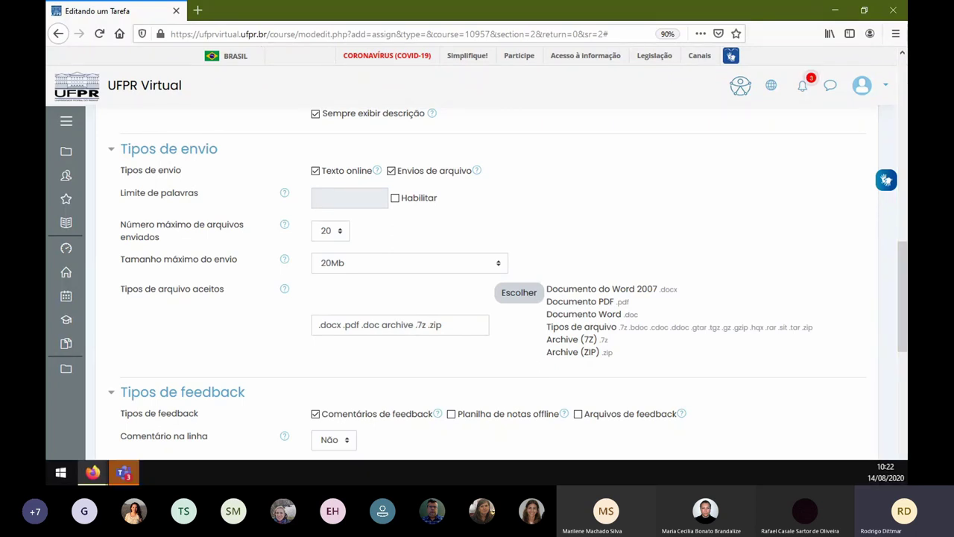
{"action": "left_click", "coordinate": [577, 411]}
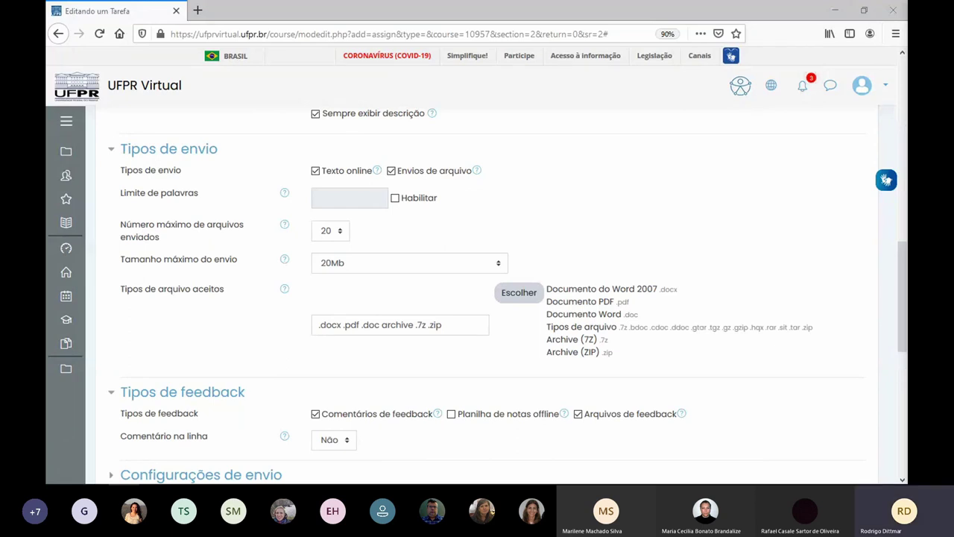
{"action": "scroll", "coordinate": [488, 376], "scroll_direction": "down", "scroll_amount": 3}
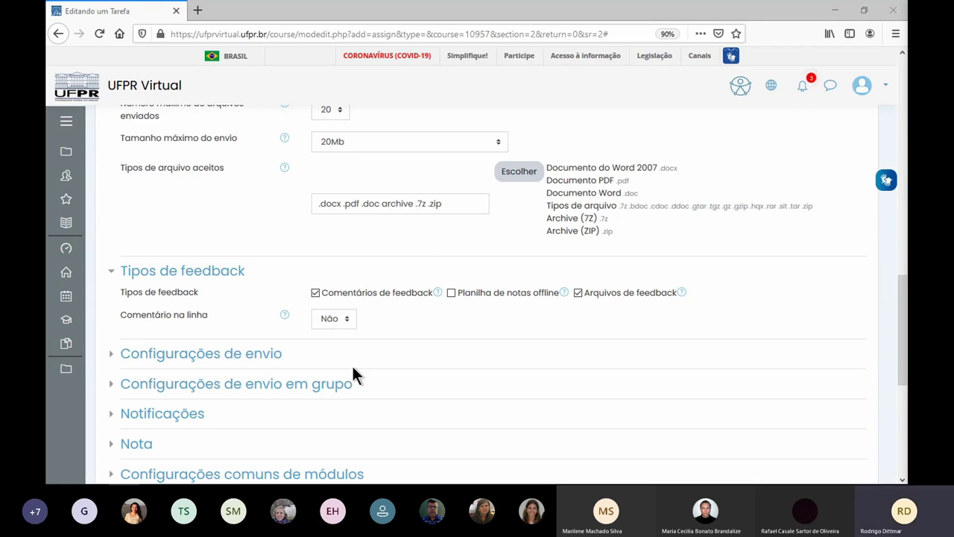
- Set Notificar avaliador to Sim for new submissions, then expand the Nota settings
{"action": "left_click", "coordinate": [228, 354]}
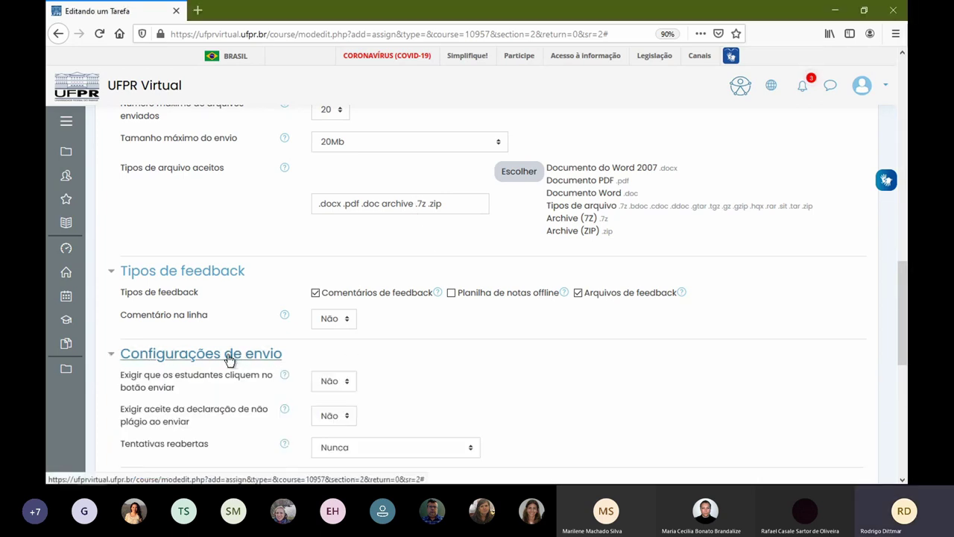
{"action": "scroll", "coordinate": [468, 373], "scroll_direction": "down", "scroll_amount": 2}
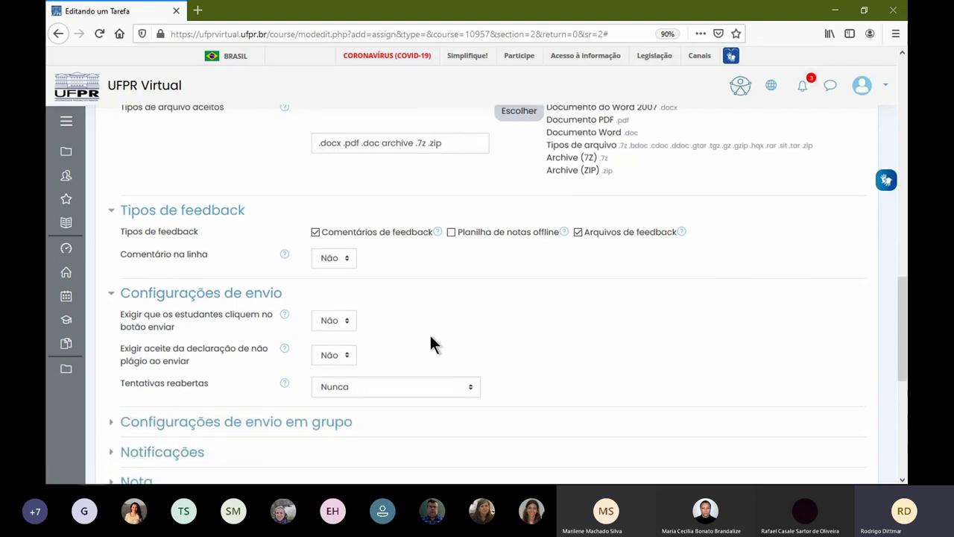
{"action": "scroll", "coordinate": [434, 335], "scroll_direction": "down", "scroll_amount": 3}
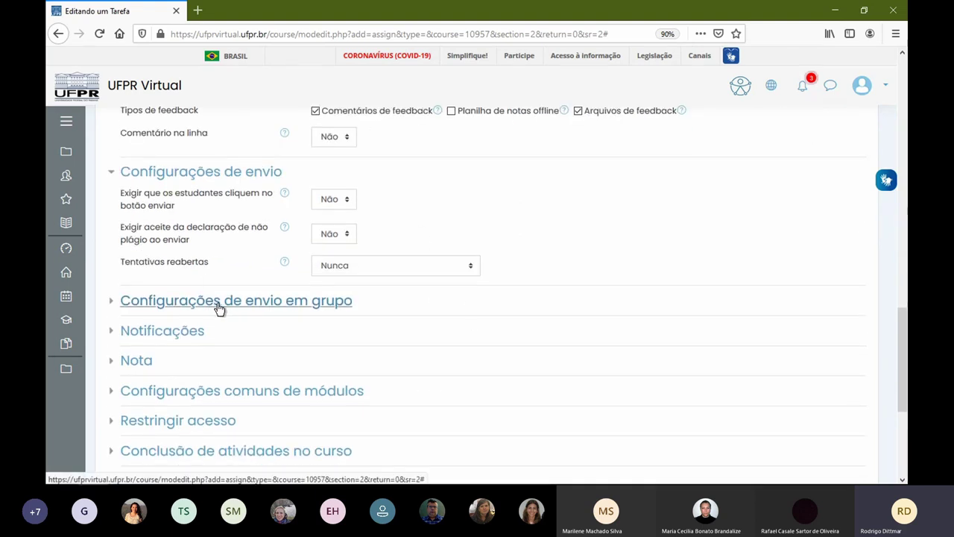
{"action": "left_click", "coordinate": [219, 302]}
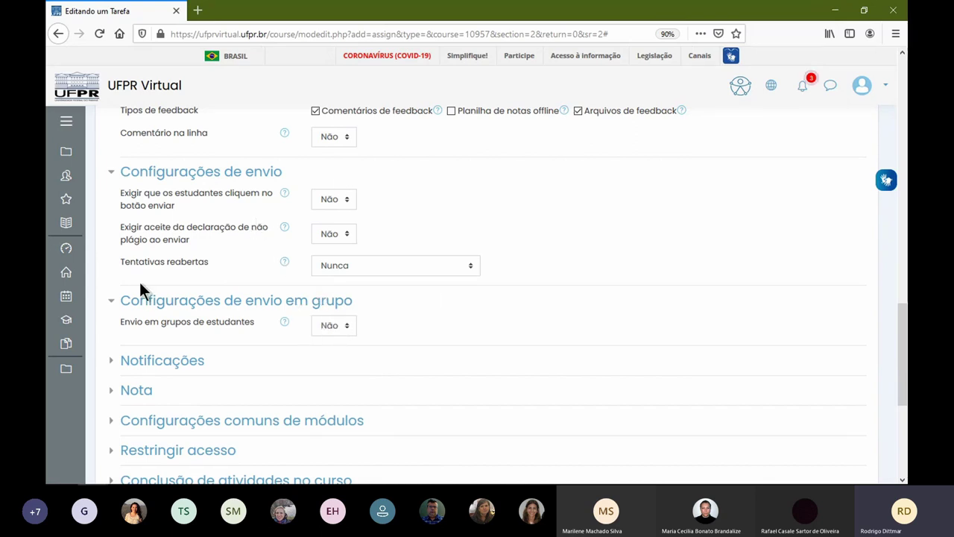
{"action": "left_click", "coordinate": [177, 363]}
{"action": "scroll", "coordinate": [373, 365], "scroll_direction": "down", "scroll_amount": 3}
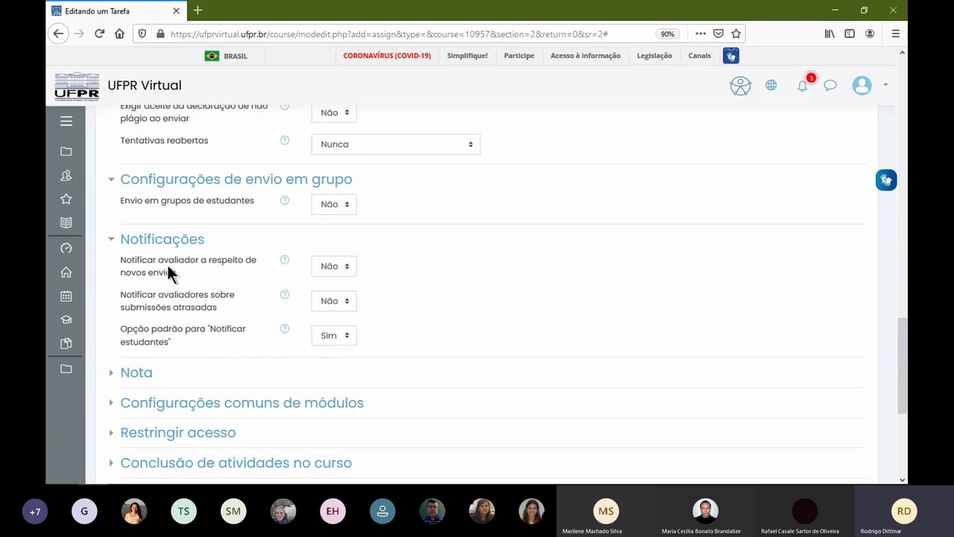
{"action": "left_click", "coordinate": [335, 268]}
{"action": "left_click", "coordinate": [347, 297]}
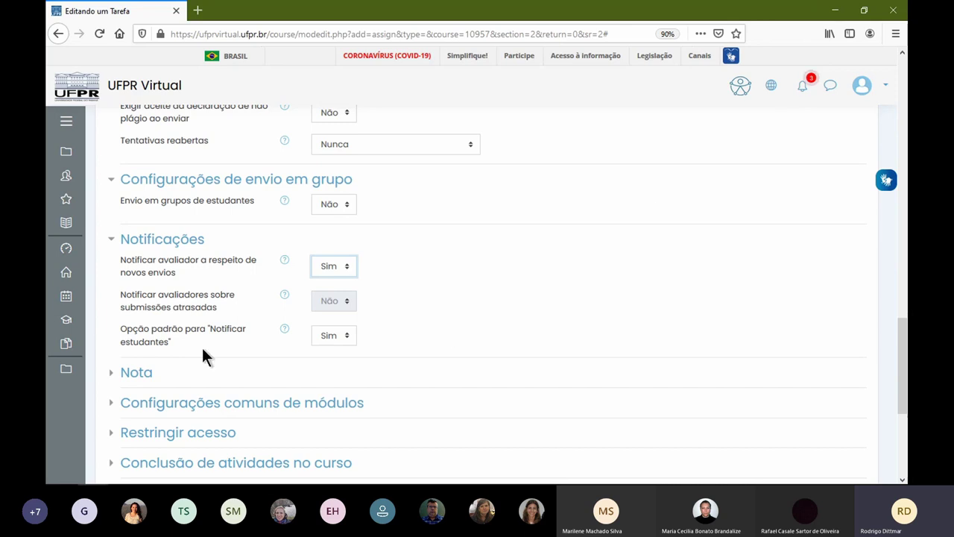
{"action": "left_click", "coordinate": [137, 379]}
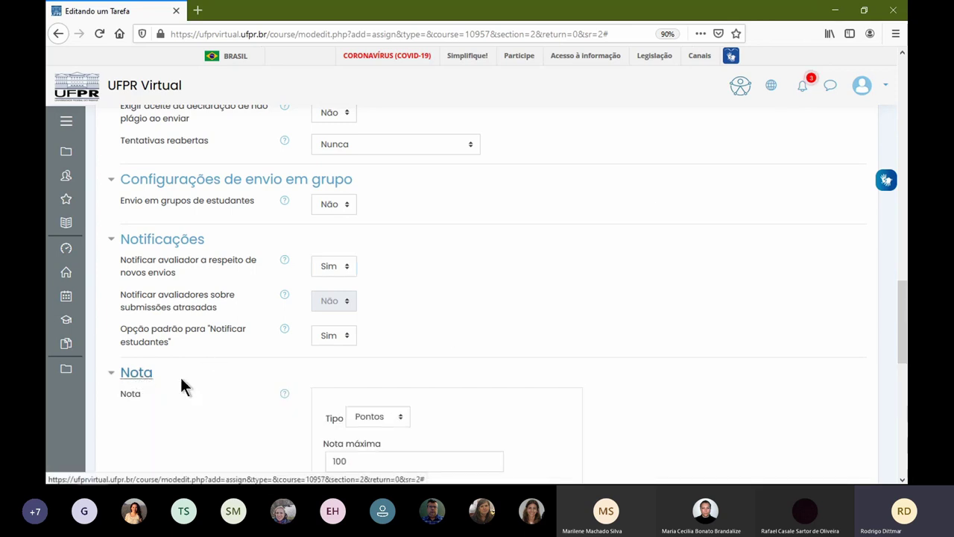
{"action": "scroll", "coordinate": [517, 324], "scroll_direction": "down", "scroll_amount": 3}
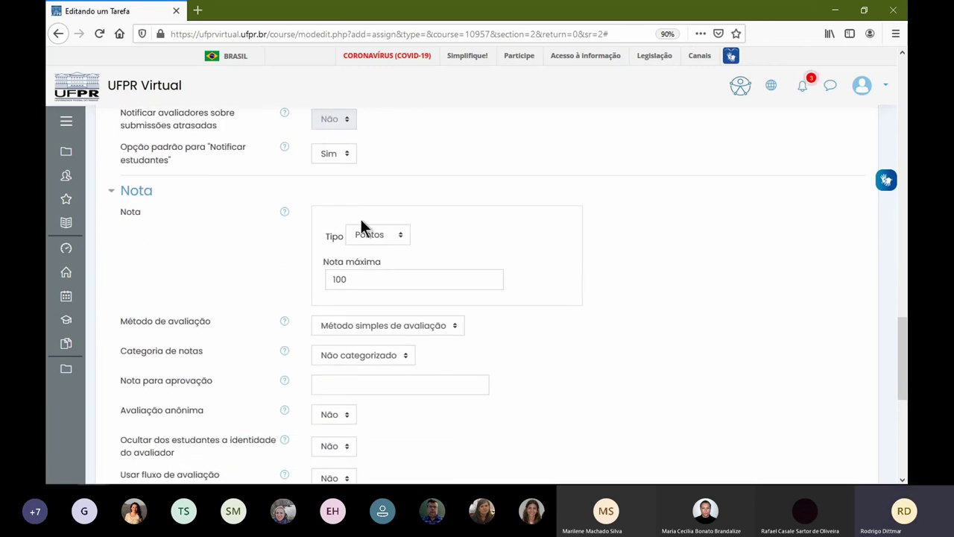
{"action": "left_click", "coordinate": [366, 236]}
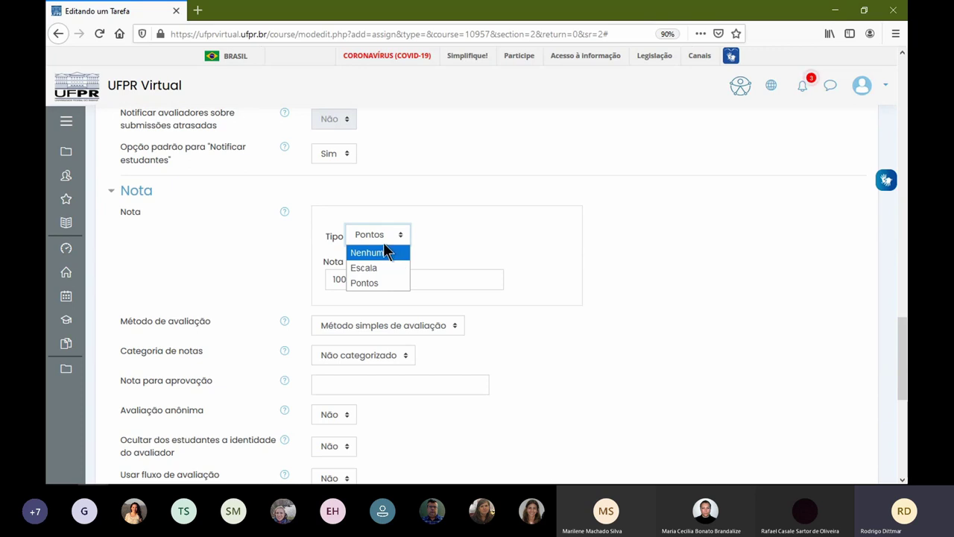
{"action": "left_click", "coordinate": [365, 282]}
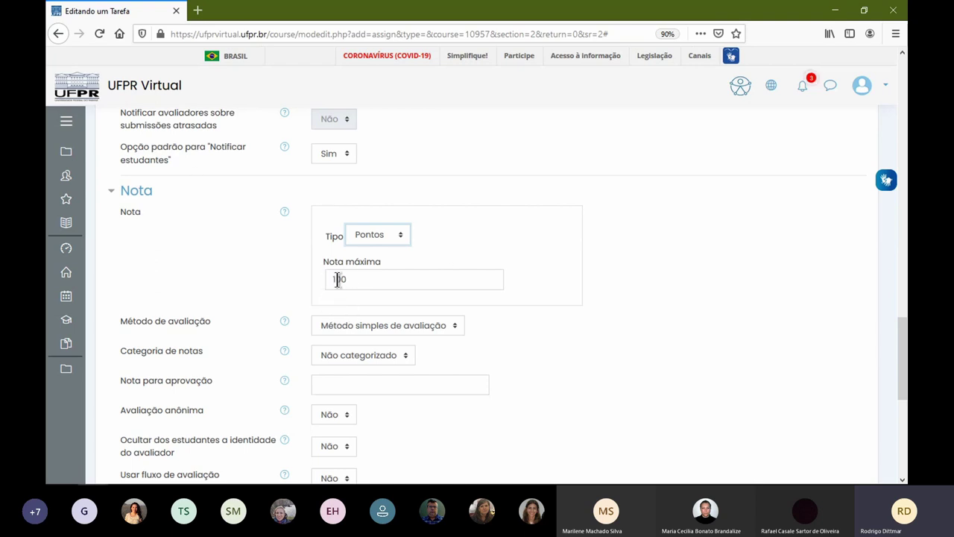
{"action": "left_click_drag", "start_coordinate": [332, 279], "coordinate": [360, 279]}
{"action": "left_click", "coordinate": [360, 279]}
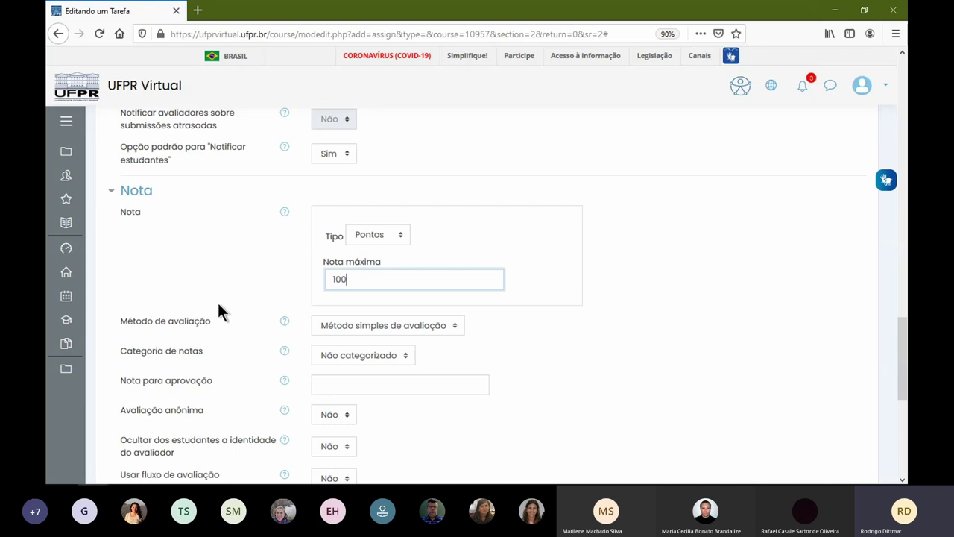
{"action": "left_click", "coordinate": [429, 328]}
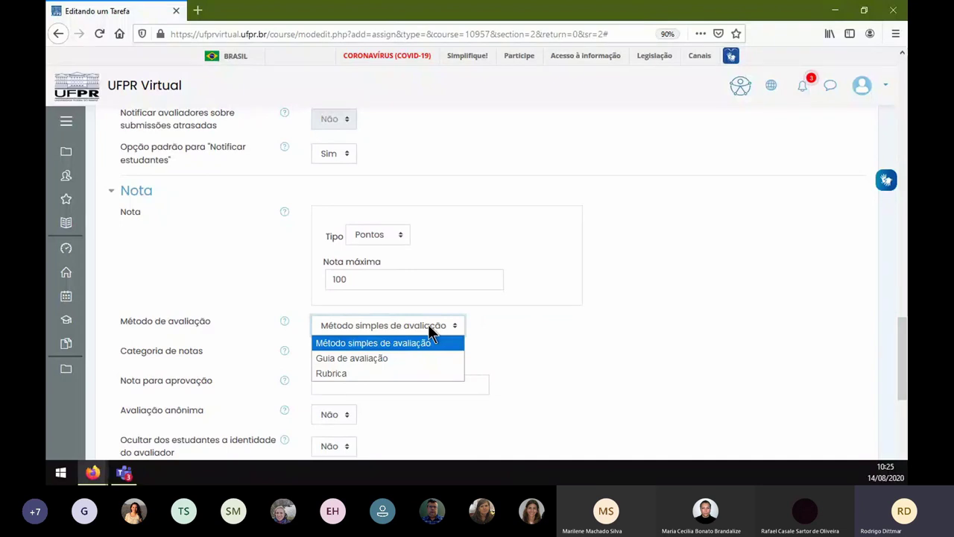
{"action": "left_click", "coordinate": [427, 324]}
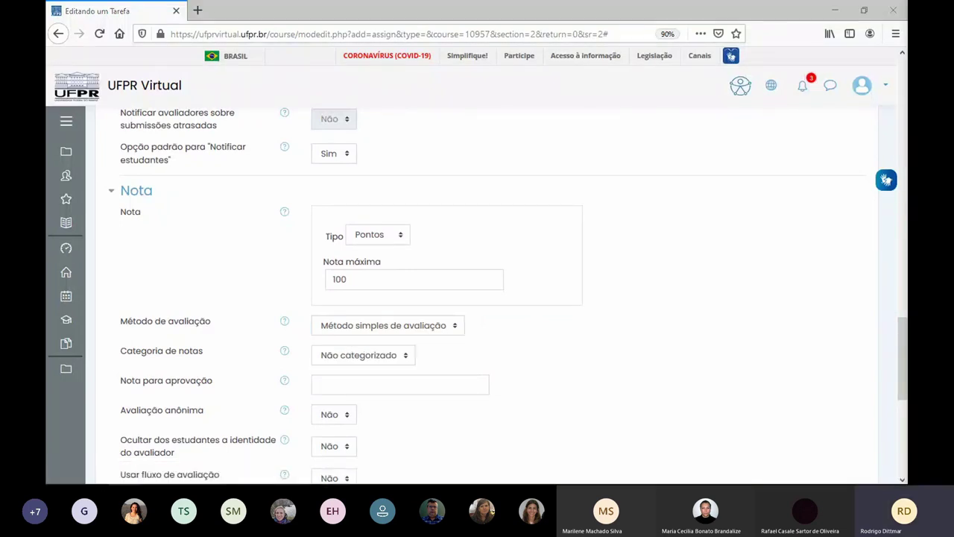
{"action": "left_click", "coordinate": [441, 326]}
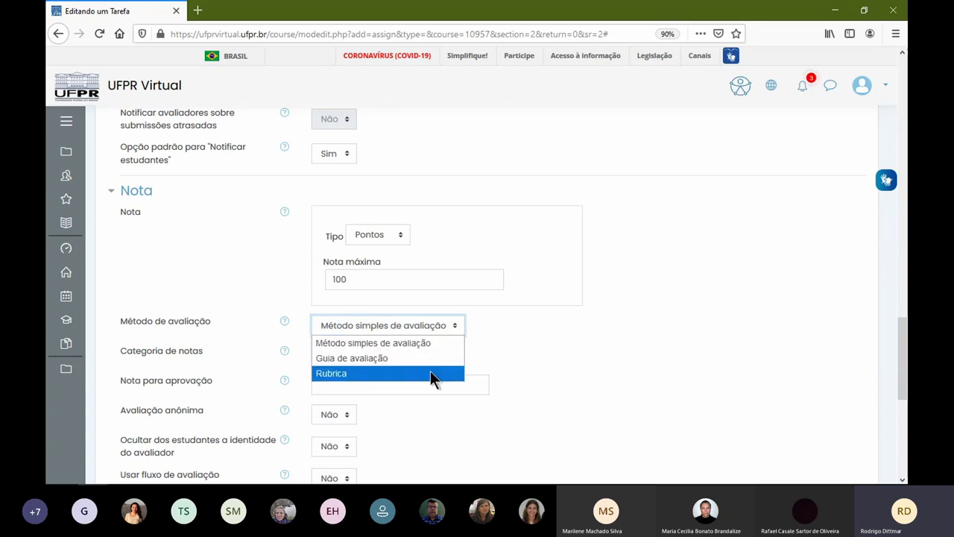
{"action": "left_click", "coordinate": [378, 342]}
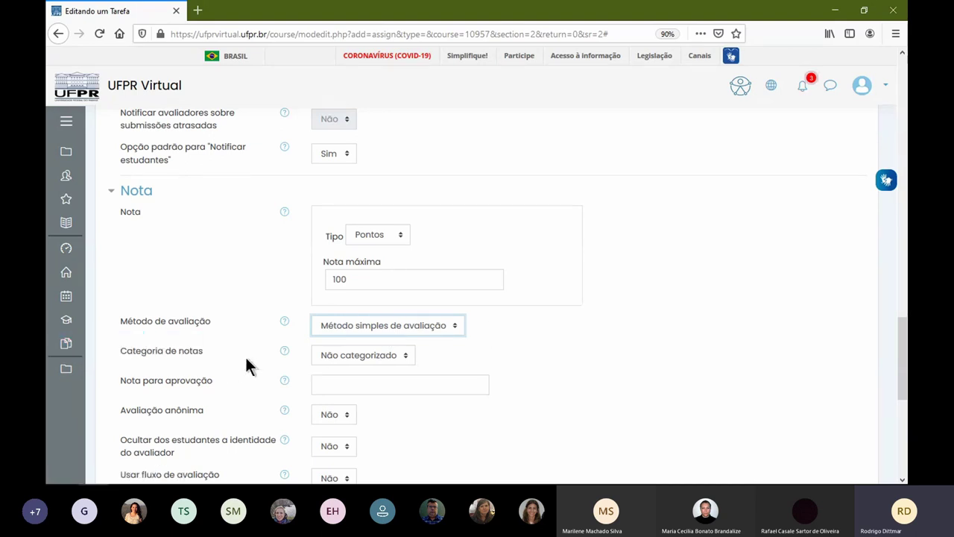
{"action": "left_click", "coordinate": [365, 354]}
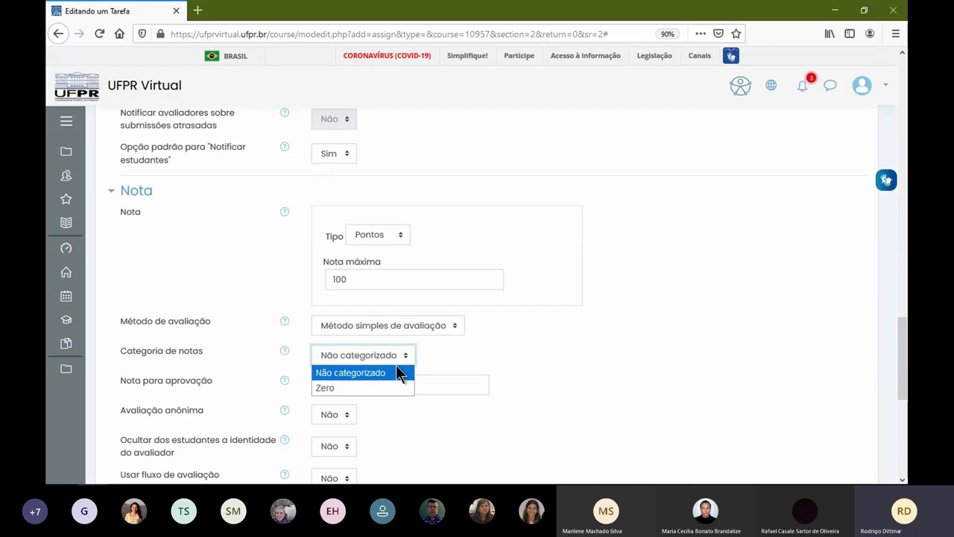
{"action": "left_click", "coordinate": [443, 349]}
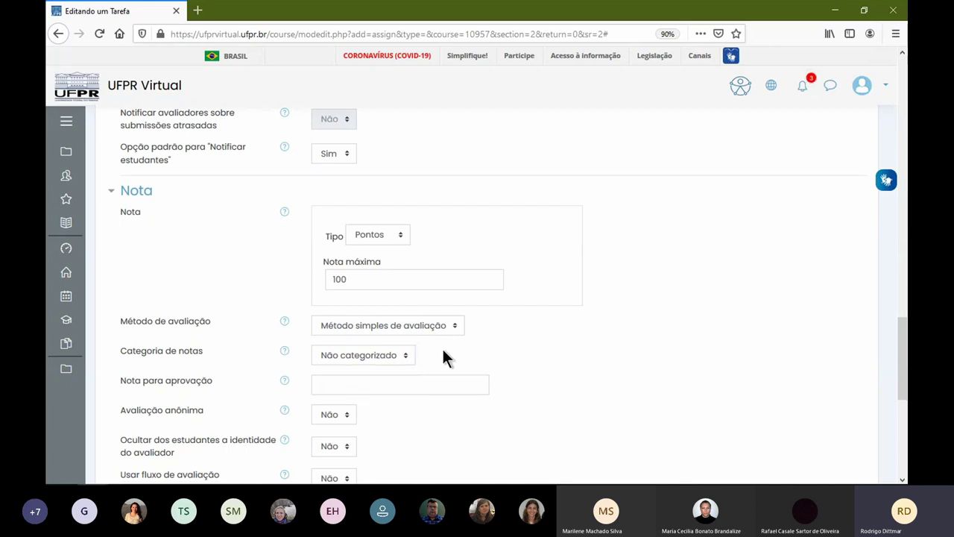
{"action": "left_click", "coordinate": [362, 380]}
{"action": "type", "text": "70"}
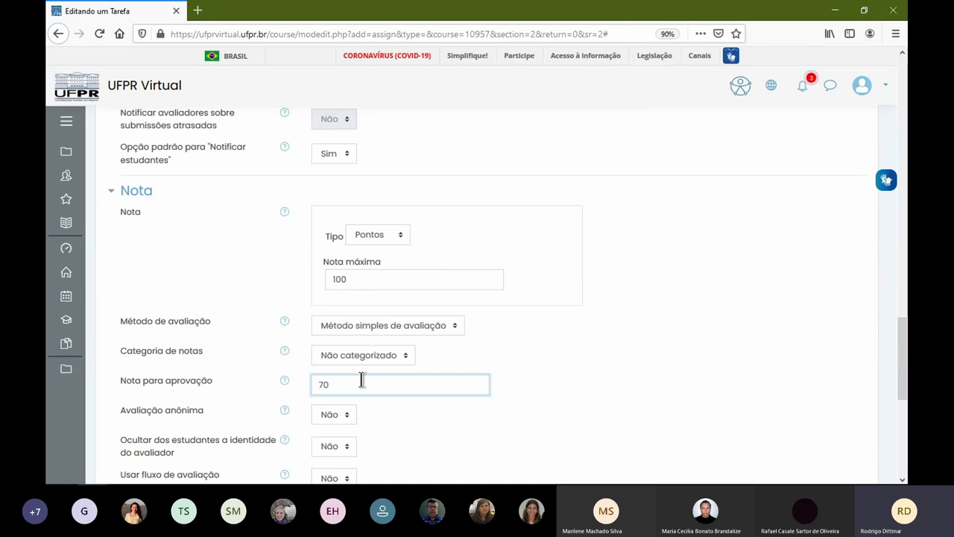
{"action": "scroll", "coordinate": [372, 386], "scroll_direction": "up", "scroll_amount": 6}
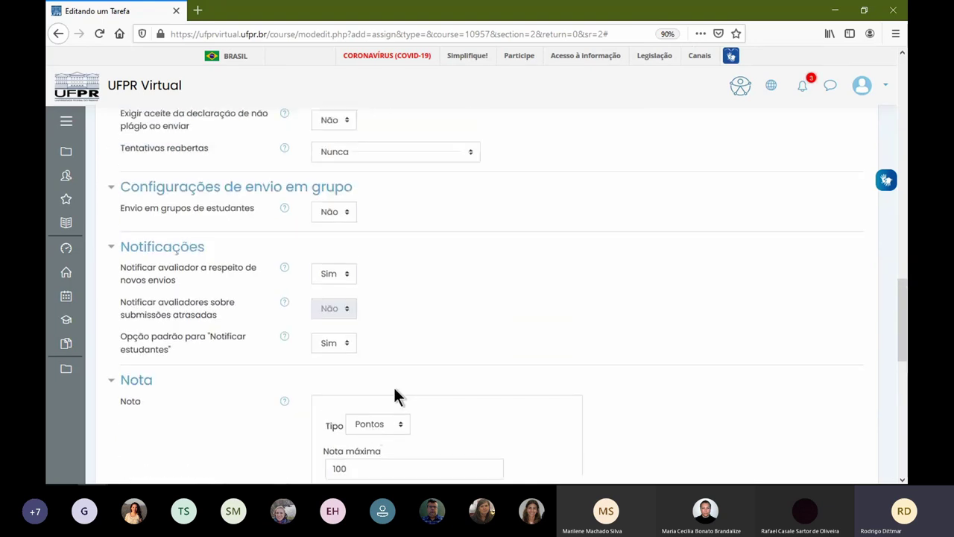
{"action": "scroll", "coordinate": [442, 388], "scroll_direction": "up", "scroll_amount": 1}
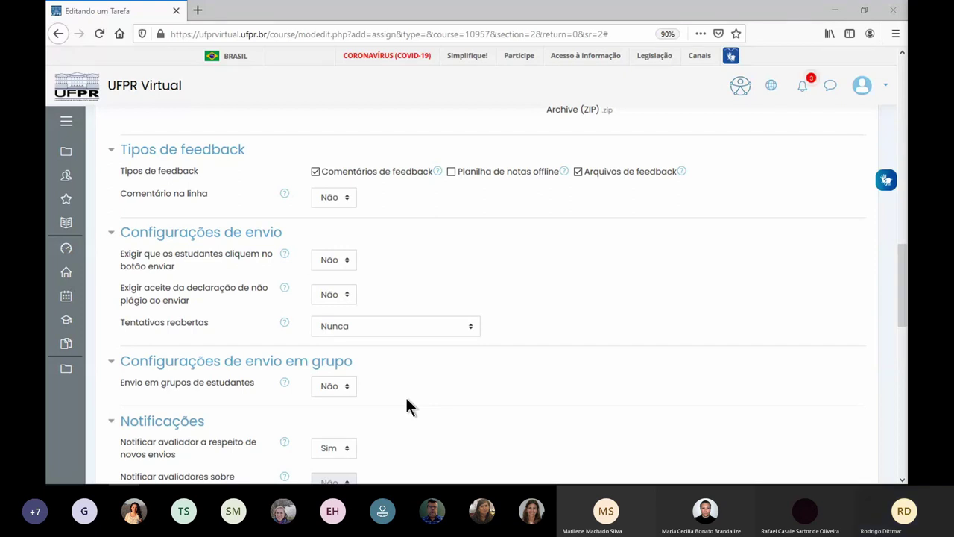
{"action": "scroll", "coordinate": [452, 386], "scroll_direction": "down", "scroll_amount": 7}
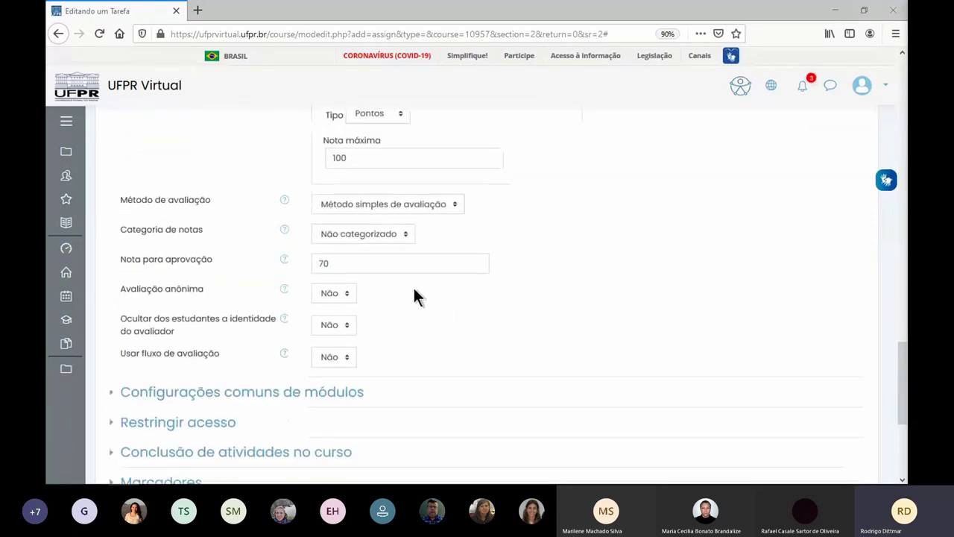
{"action": "left_click_drag", "start_coordinate": [350, 263], "coordinate": [283, 264]}
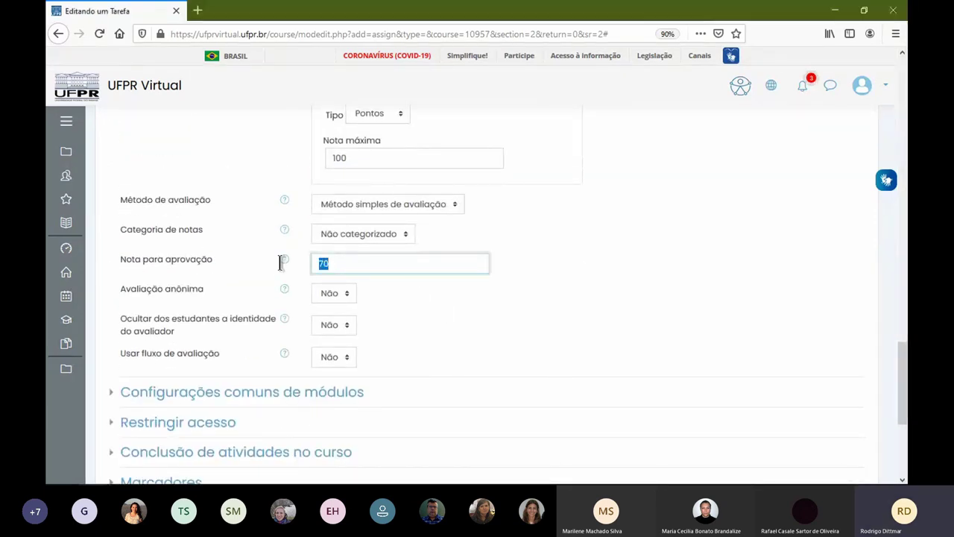
{"action": "scroll", "coordinate": [580, 291], "scroll_direction": "up", "scroll_amount": 1}
{"action": "key", "text": "BackSpace"}
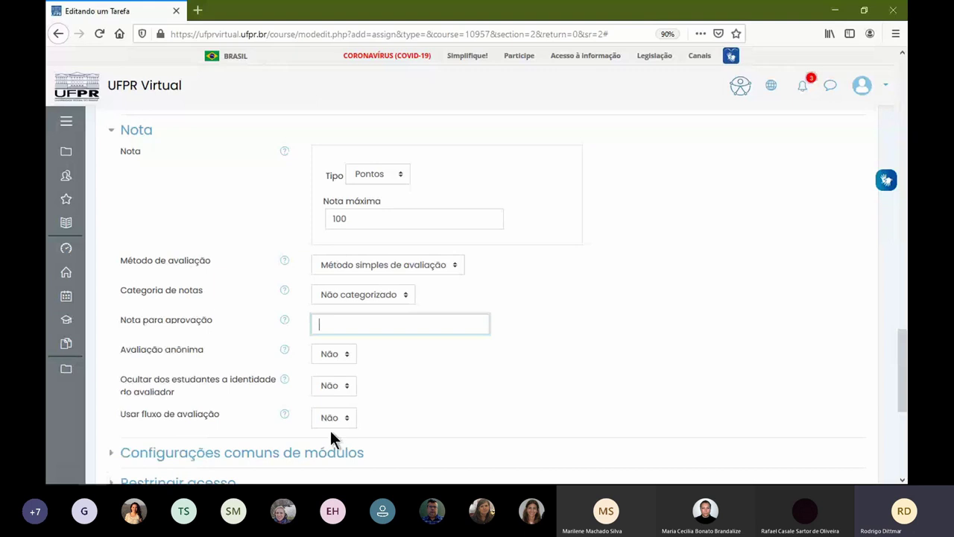
{"action": "scroll", "coordinate": [464, 376], "scroll_direction": "down", "scroll_amount": 3}
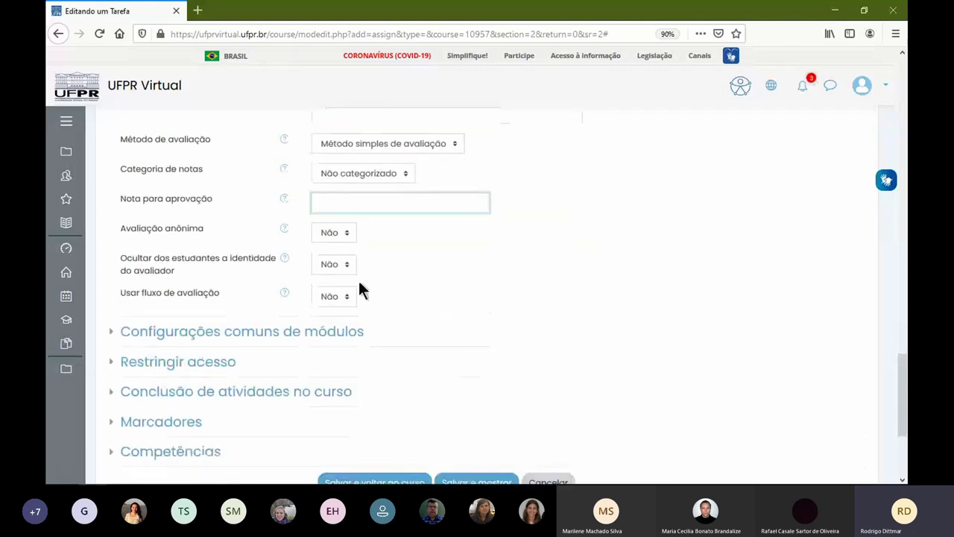
{"action": "scroll", "coordinate": [358, 287], "scroll_direction": "down", "scroll_amount": 3}
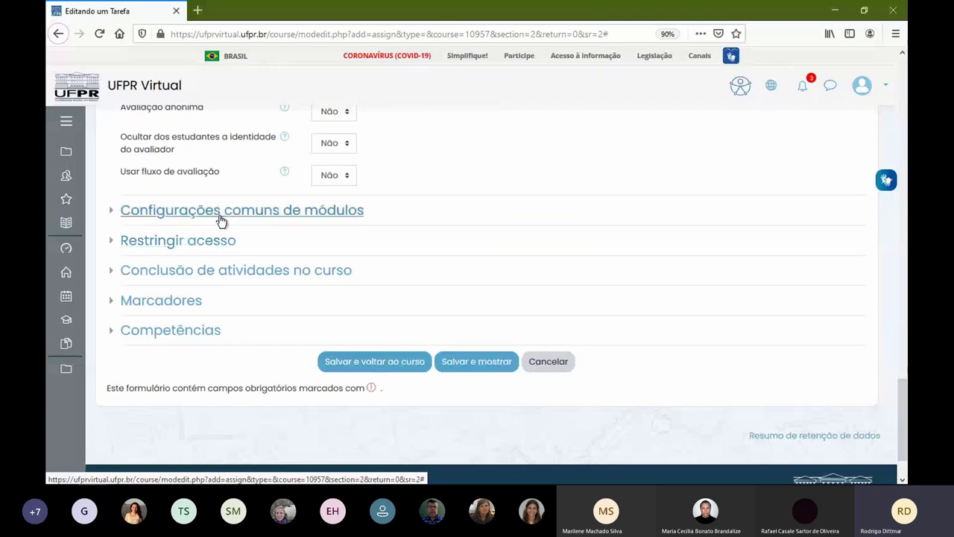
- Add a Grupo access restriction under Restringir acesso that requires group Turma A
{"action": "left_click", "coordinate": [155, 246]}
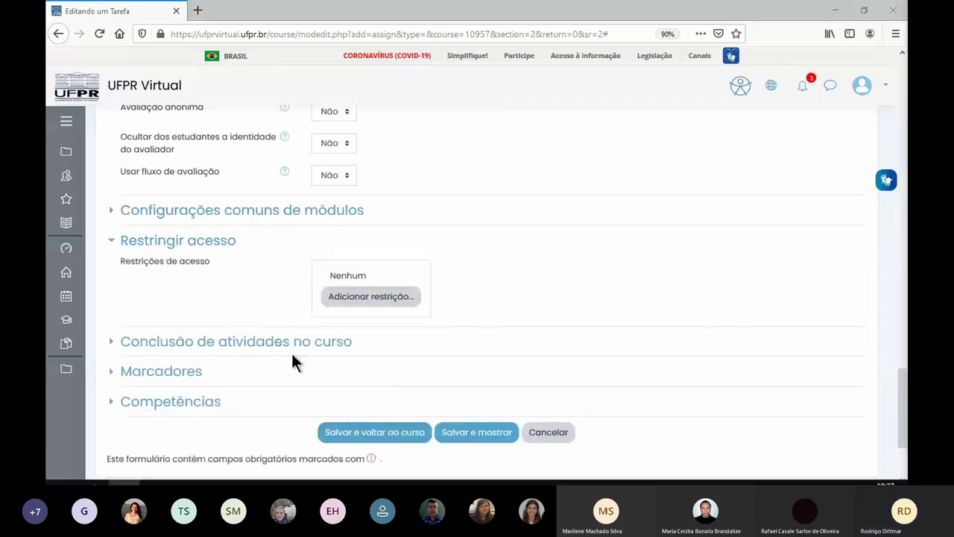
{"action": "left_click", "coordinate": [355, 297]}
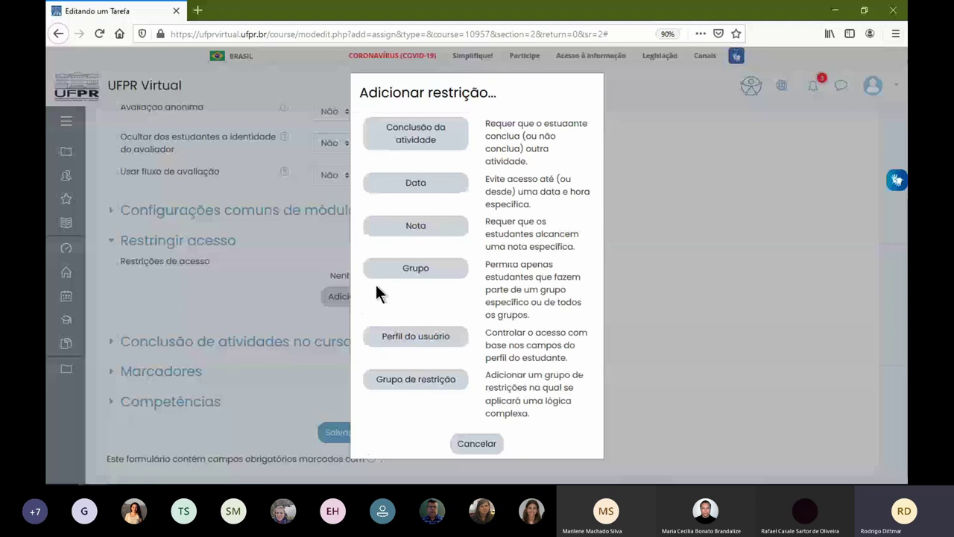
{"action": "left_click", "coordinate": [418, 268]}
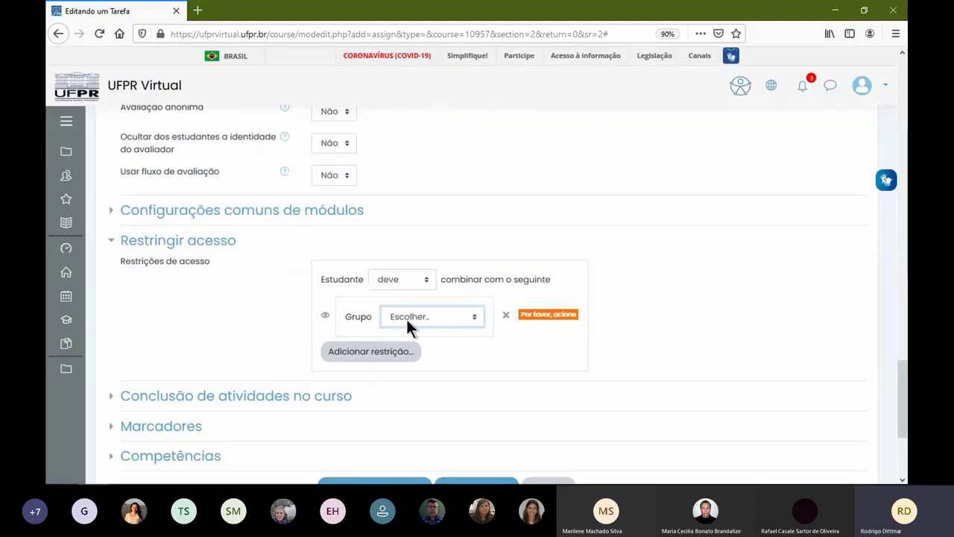
{"action": "left_click", "coordinate": [430, 317]}
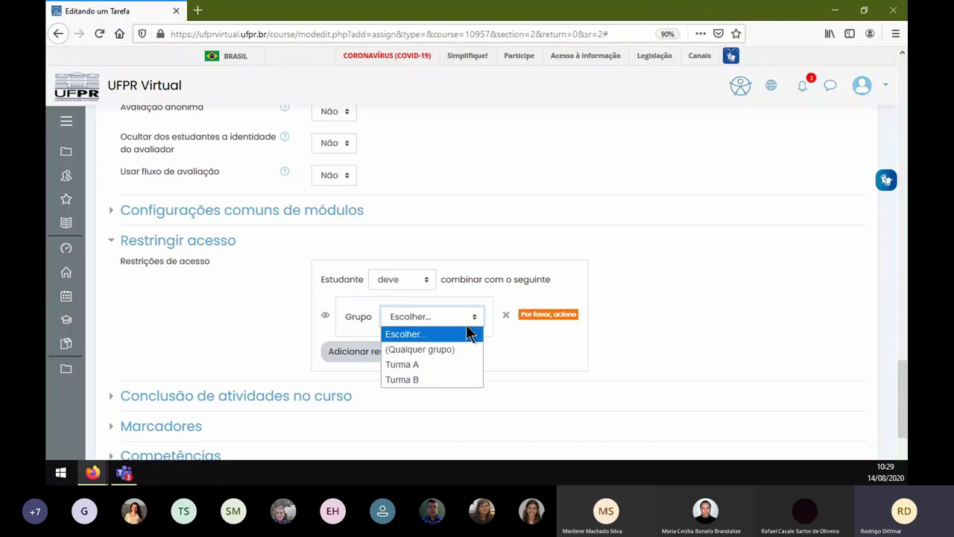
{"action": "left_click", "coordinate": [402, 334]}
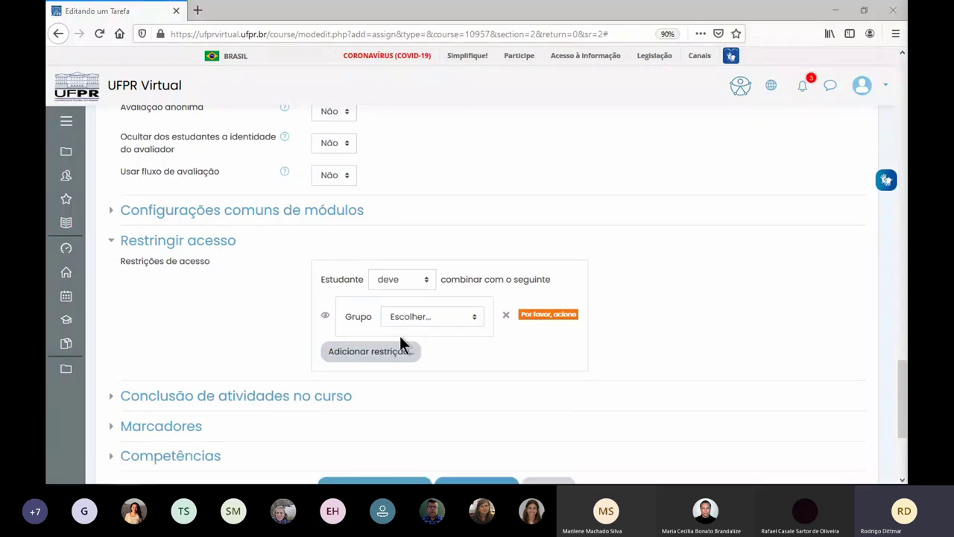
{"action": "left_click", "coordinate": [440, 325]}
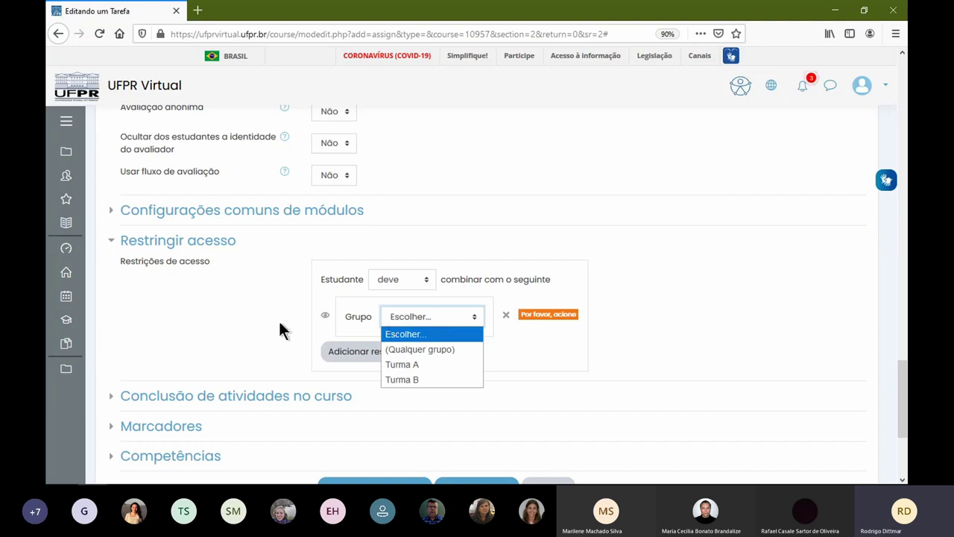
{"action": "left_click", "coordinate": [437, 364]}
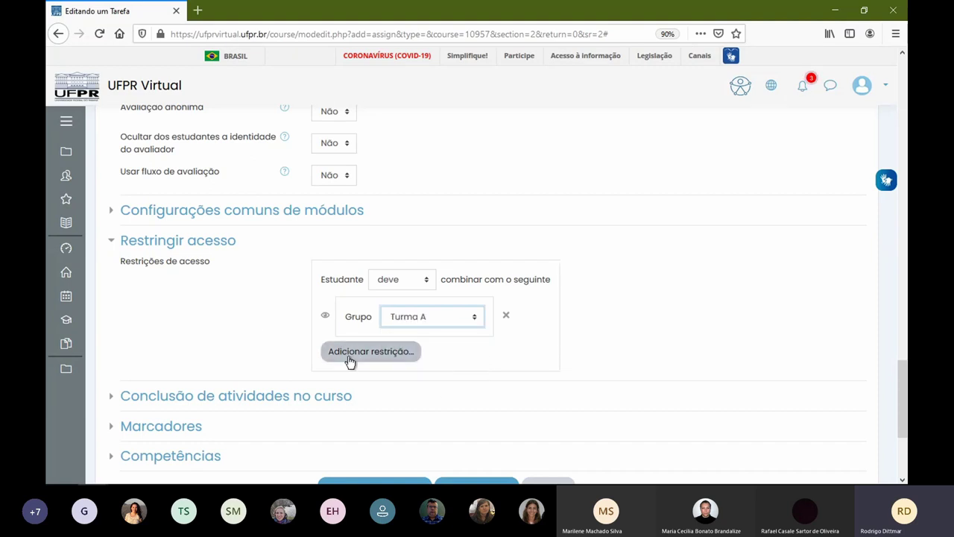
{"action": "scroll", "coordinate": [274, 337], "scroll_direction": "down", "scroll_amount": 1}
{"action": "scroll", "coordinate": [275, 331], "scroll_direction": "down", "scroll_amount": 5}
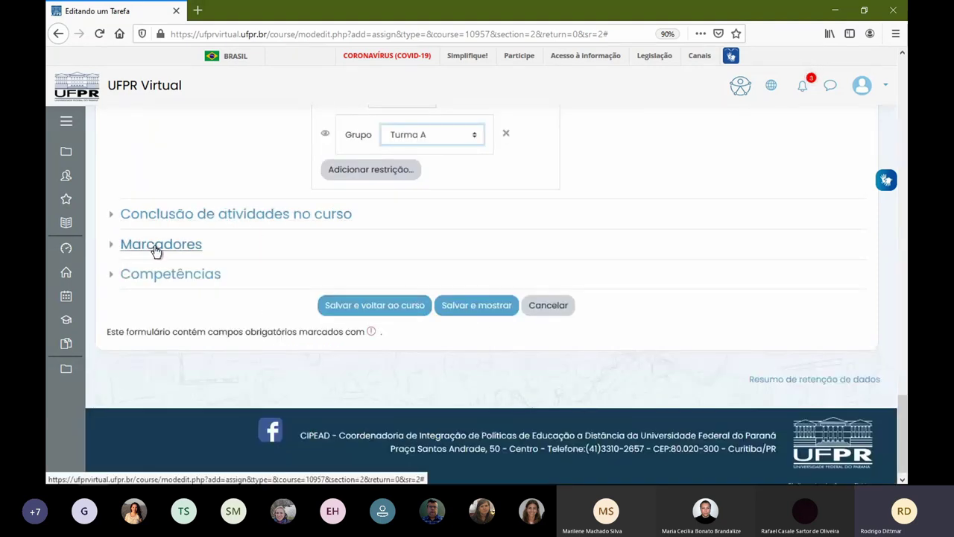
- Save the Turma A–restricted 'Tarefa - Semana 01' and go back to the course home page
{"action": "left_click", "coordinate": [170, 275]}
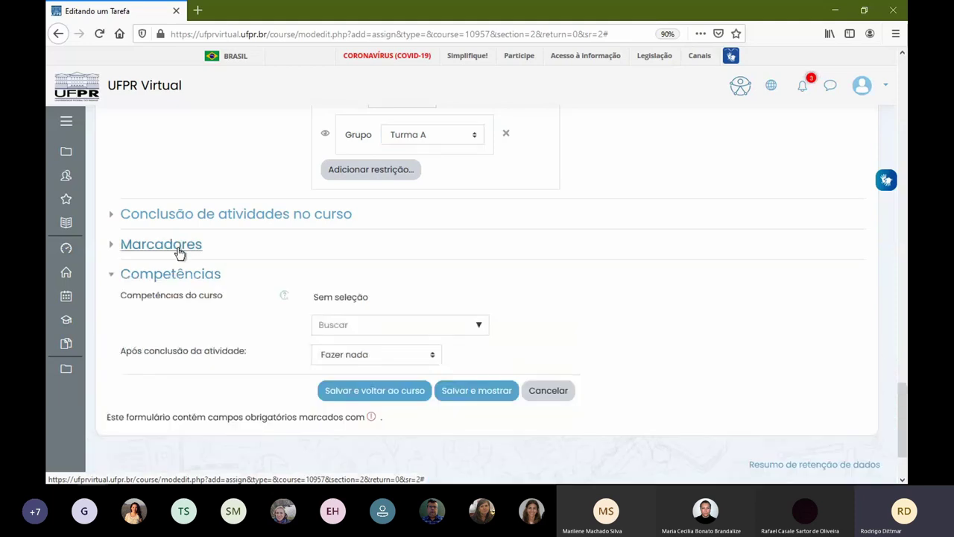
{"action": "left_click", "coordinate": [177, 246]}
{"action": "left_click", "coordinate": [197, 216]}
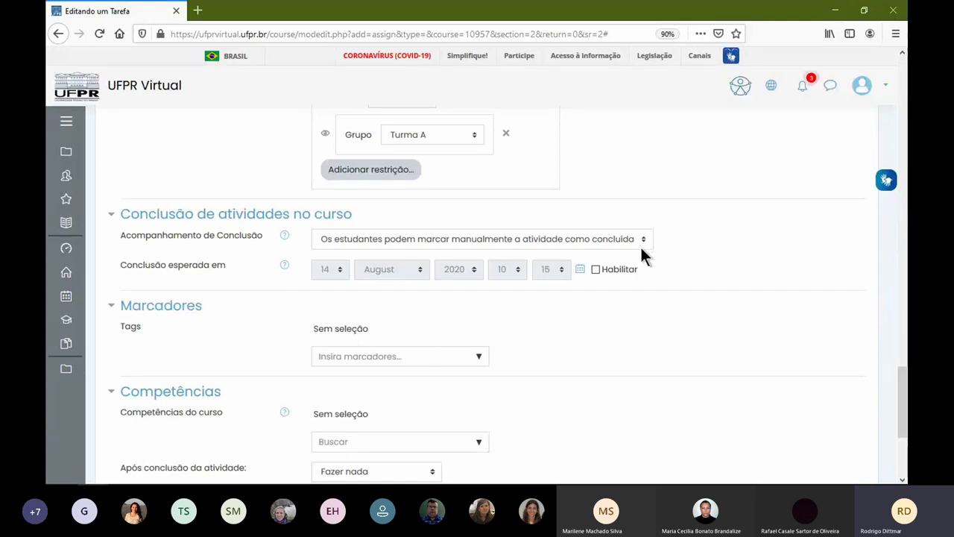
{"action": "scroll", "coordinate": [580, 321], "scroll_direction": "down", "scroll_amount": 3}
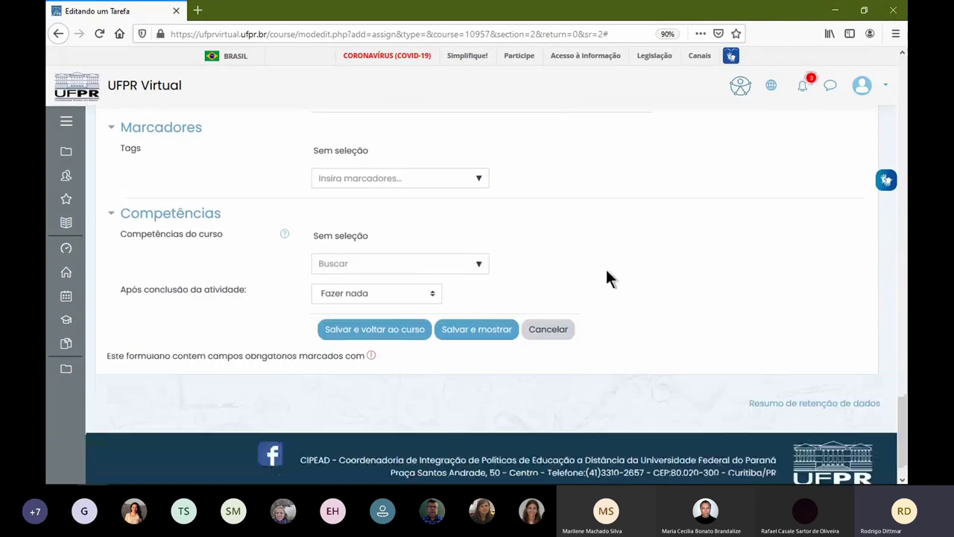
{"action": "left_click", "coordinate": [354, 333]}
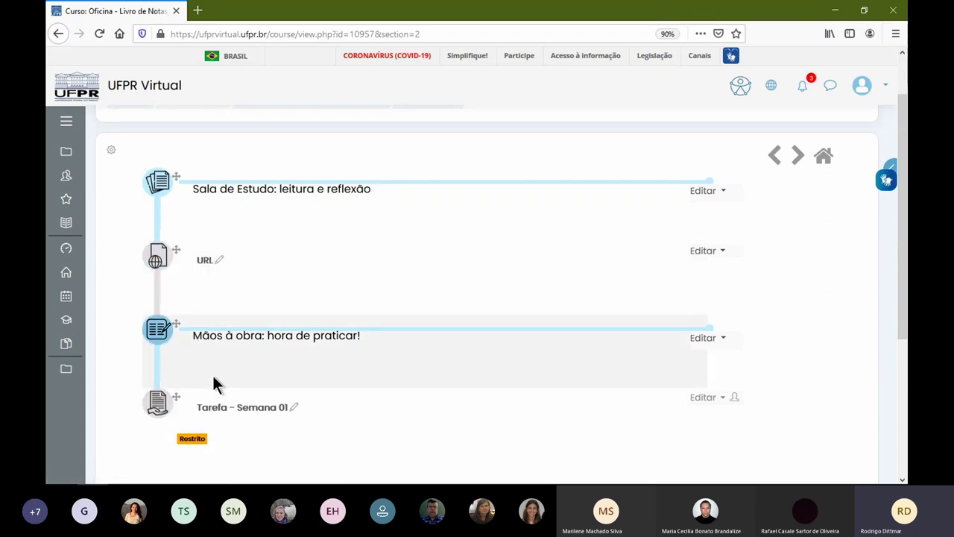
{"action": "mouse_move", "coordinate": [179, 440]}
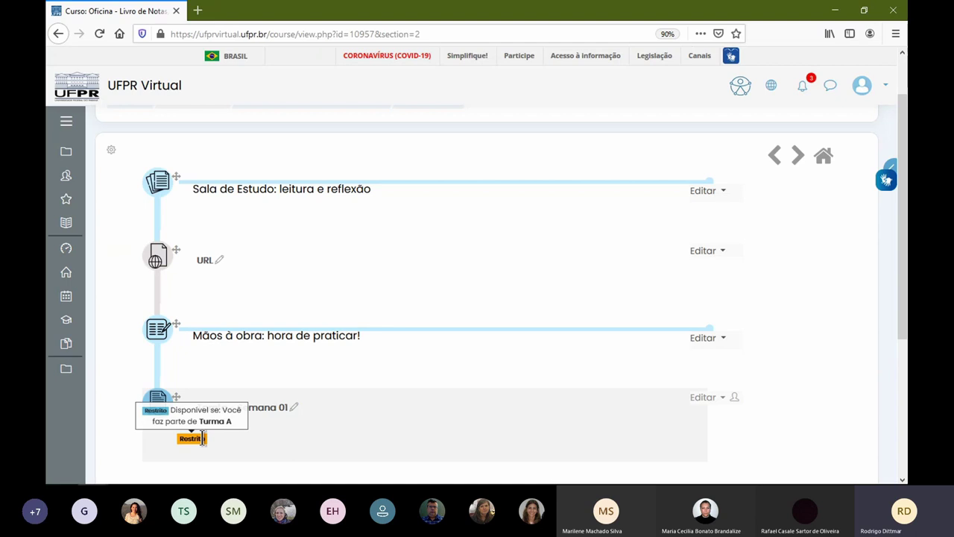
{"action": "key", "text": "alt+Left"}
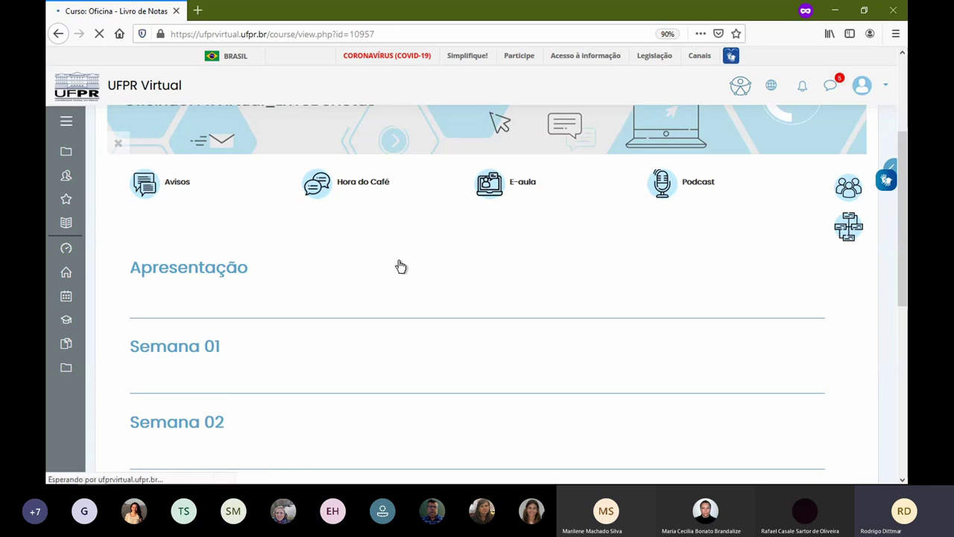
- Expand Semana 01, mark the URL resource complete, and check the Progresso de Conclusão panel
{"action": "left_click", "coordinate": [187, 341]}
{"action": "scroll", "coordinate": [421, 304], "scroll_direction": "down", "scroll_amount": 1}
{"action": "scroll", "coordinate": [421, 304], "scroll_direction": "down", "scroll_amount": 3}
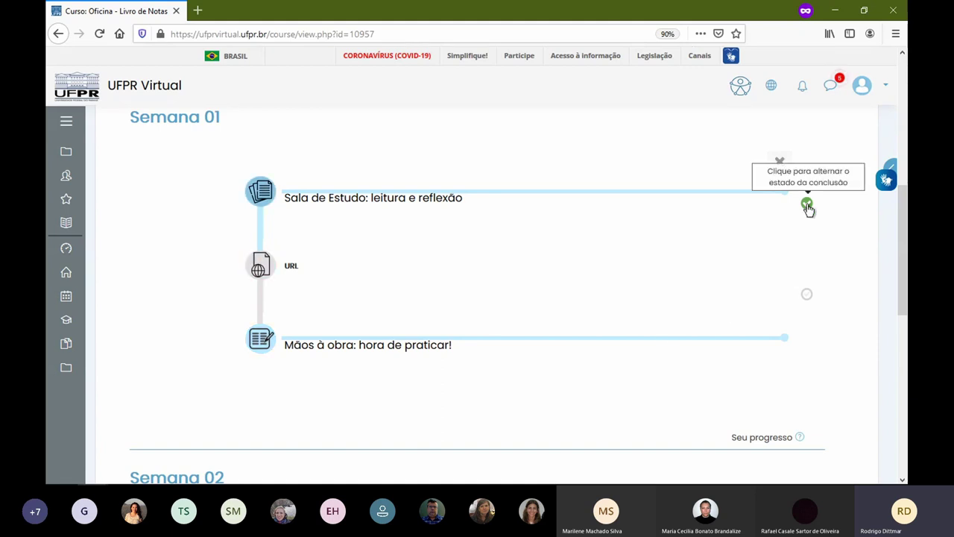
{"action": "left_click", "coordinate": [806, 297]}
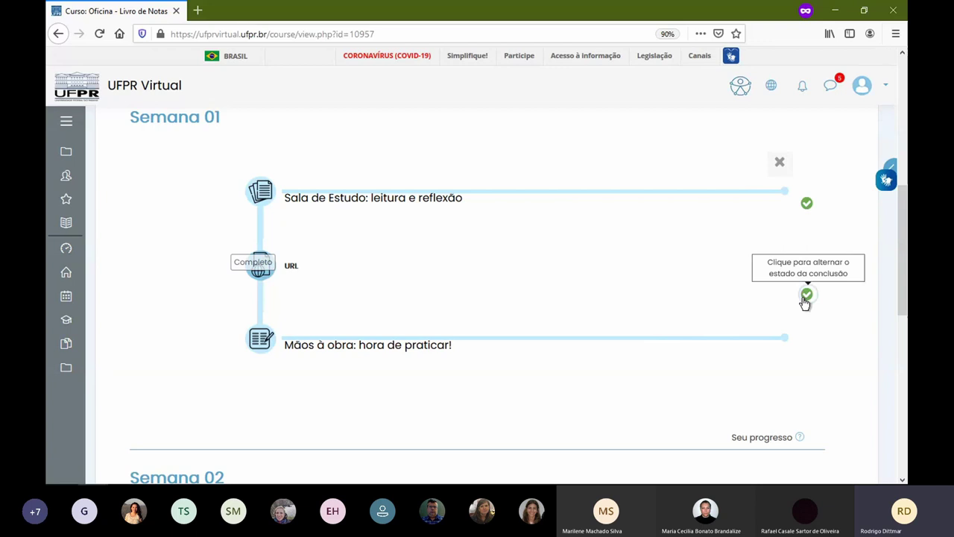
{"action": "left_click", "coordinate": [892, 166]}
{"action": "mouse_move", "coordinate": [772, 179]}
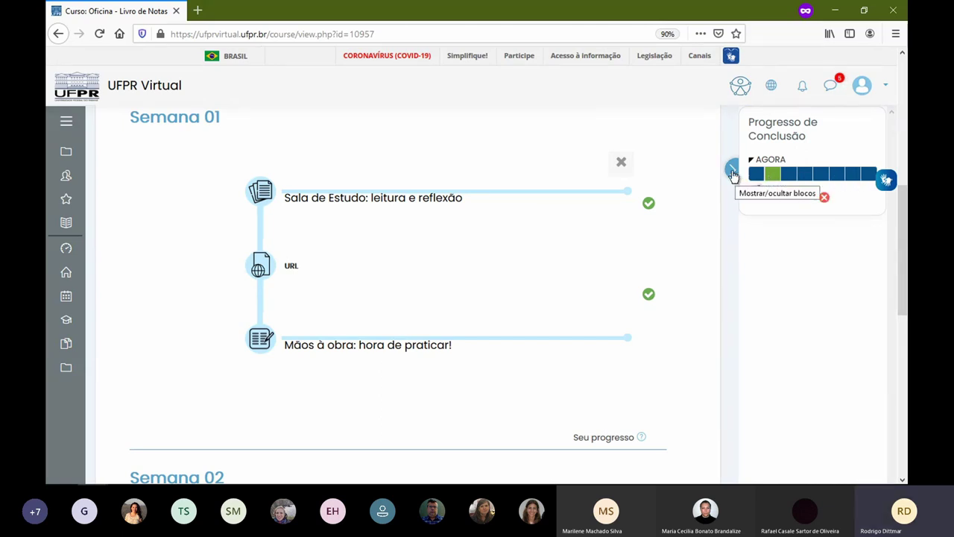
{"action": "left_click", "coordinate": [733, 173]}
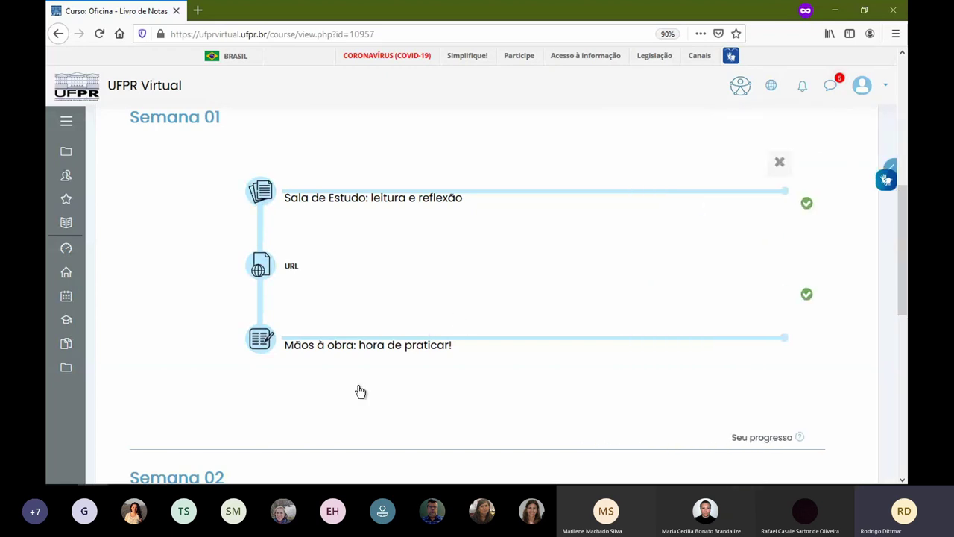
- Change the Tarefa - Semana 01 group restriction from Turma A to Turma B, then use Salvar e mostrar
{"action": "left_click", "coordinate": [667, 386]}
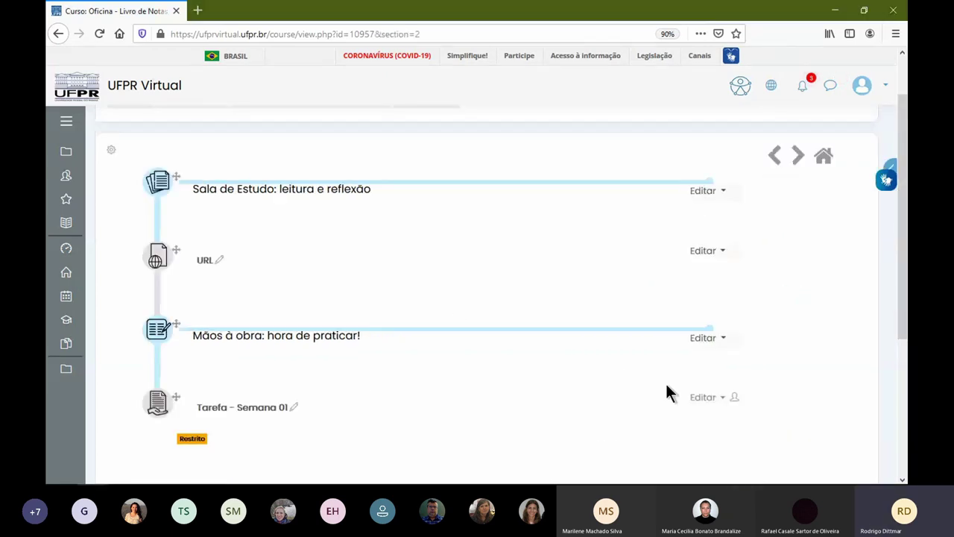
{"action": "left_click", "coordinate": [705, 396]}
{"action": "left_click", "coordinate": [684, 419]}
{"action": "scroll", "coordinate": [350, 328], "scroll_direction": "down", "scroll_amount": 15}
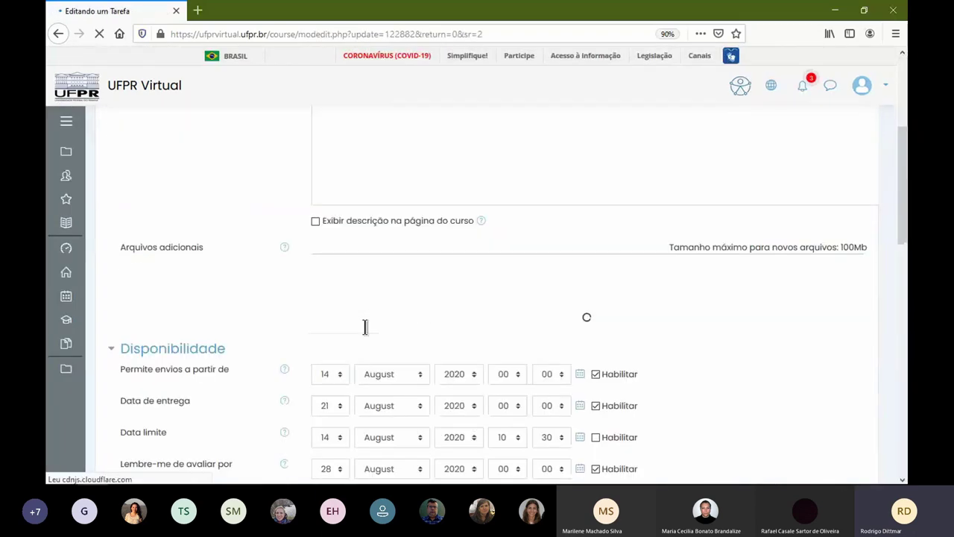
{"action": "scroll", "coordinate": [317, 323], "scroll_direction": "down", "scroll_amount": 4}
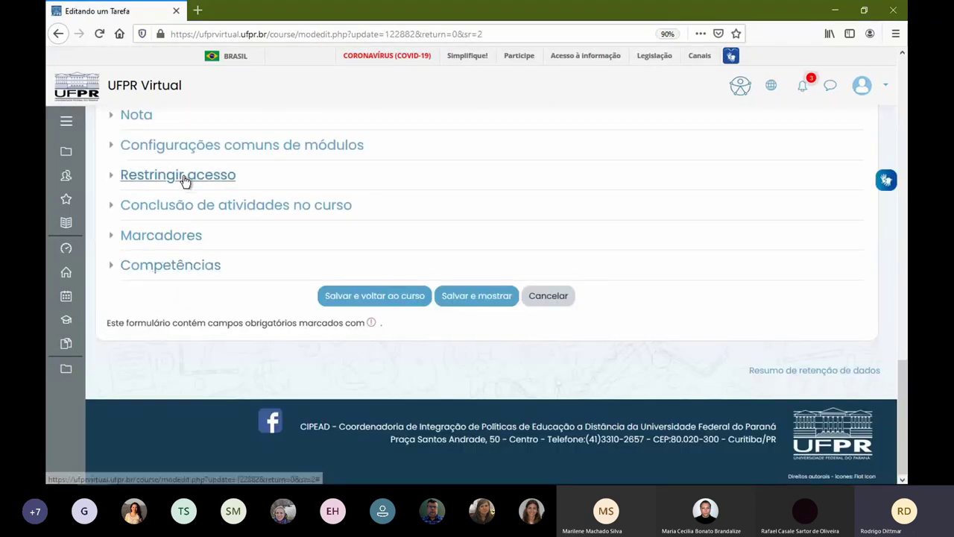
{"action": "left_click", "coordinate": [181, 178]}
{"action": "left_click", "coordinate": [446, 253]}
{"action": "left_click", "coordinate": [440, 316]}
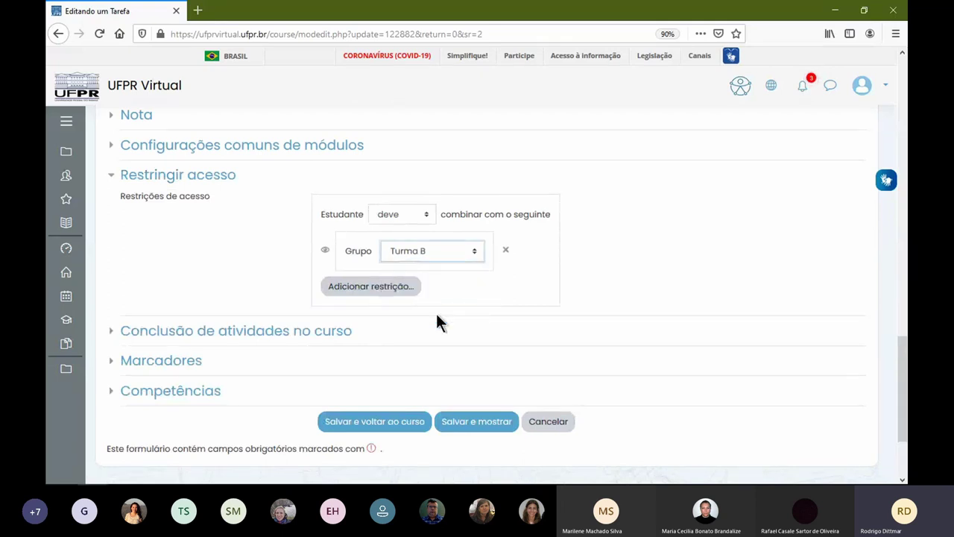
{"action": "left_click", "coordinate": [466, 423]}
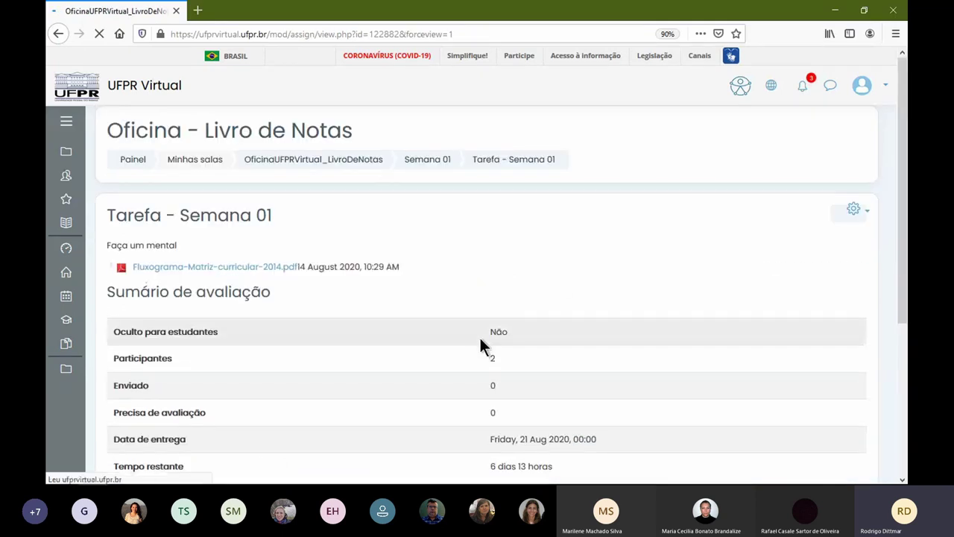
- Back on the course page, mark Tarefa - Semana 01 complete and check the progress panel
{"action": "key", "text": "alt+Left"}
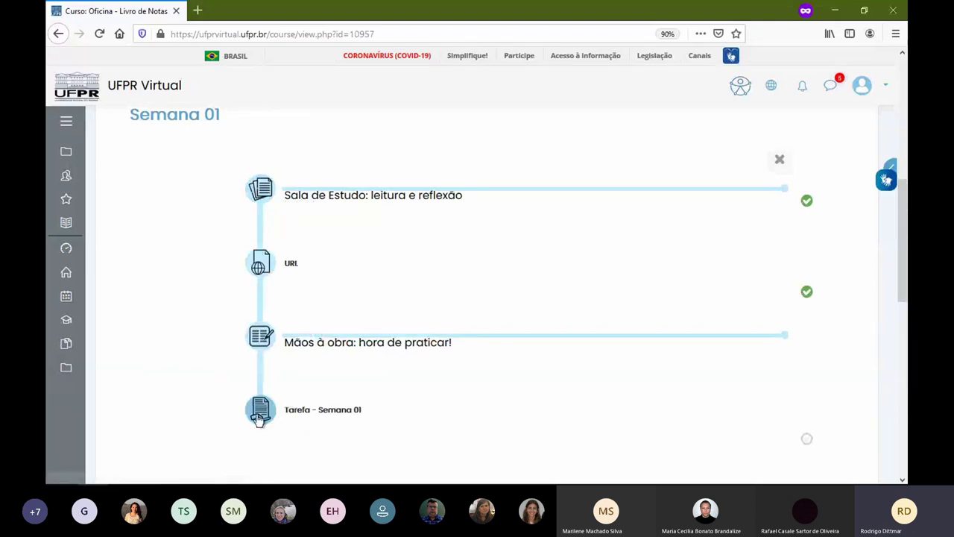
{"action": "left_click", "coordinate": [808, 441]}
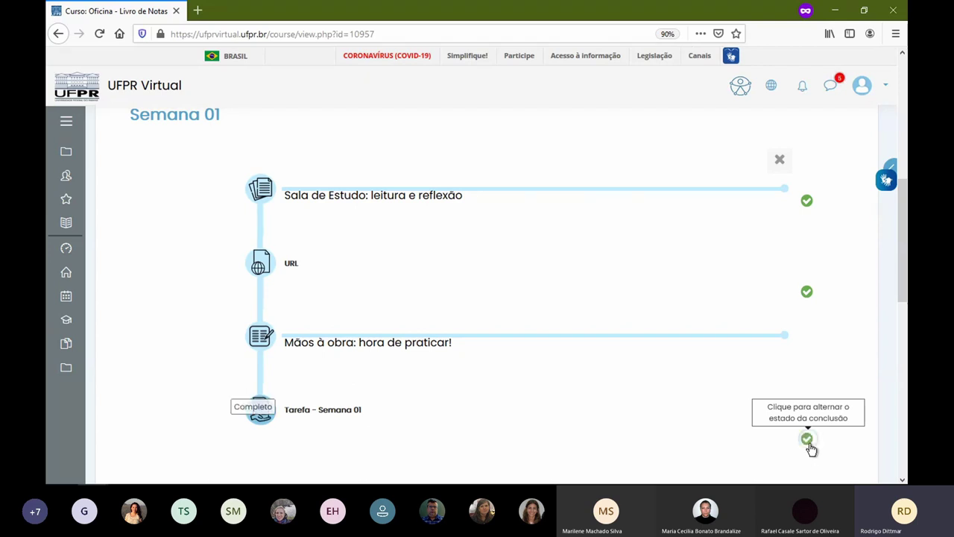
{"action": "left_click", "coordinate": [891, 165]}
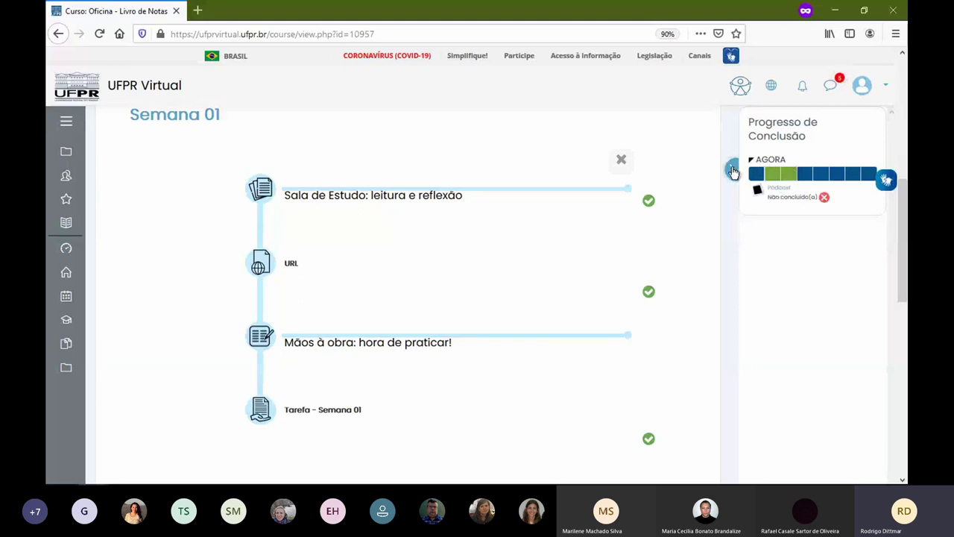
{"action": "left_click", "coordinate": [733, 172]}
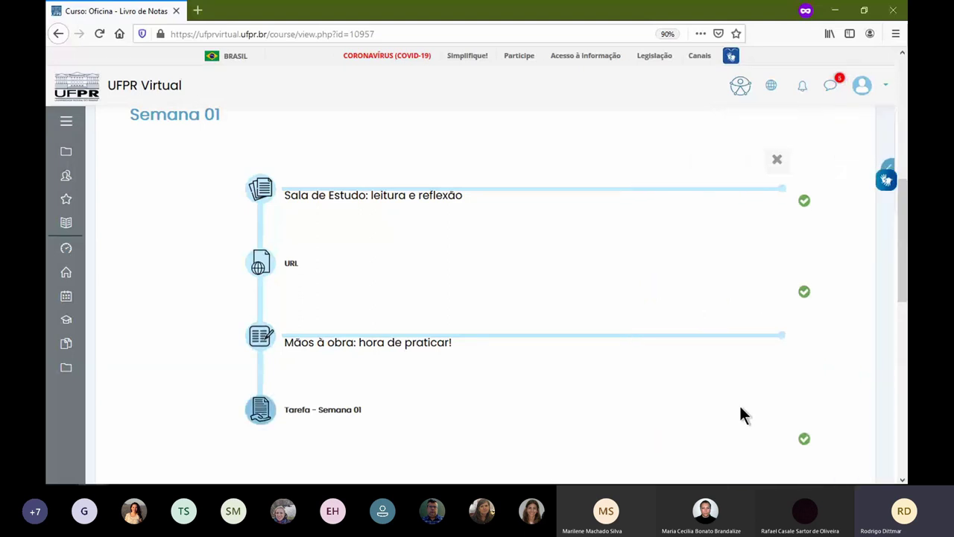
- Open the Tarefa - Semana 01 page and review its description and remaining time, 6 dias 13 horas
{"action": "left_click", "coordinate": [259, 414]}
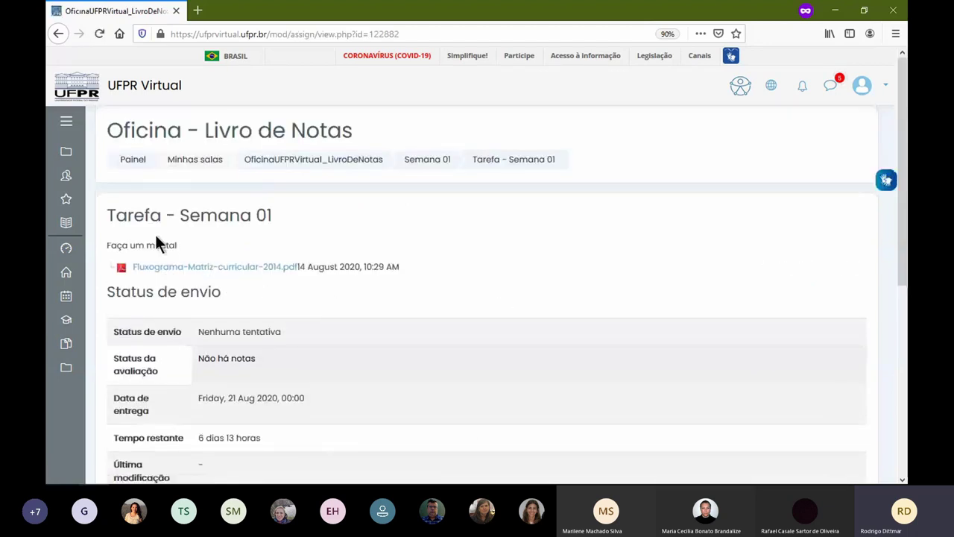
{"action": "left_click_drag", "start_coordinate": [107, 252], "coordinate": [221, 252]}
{"action": "left_click", "coordinate": [254, 241]}
{"action": "scroll", "coordinate": [328, 268], "scroll_direction": "down", "scroll_amount": 3}
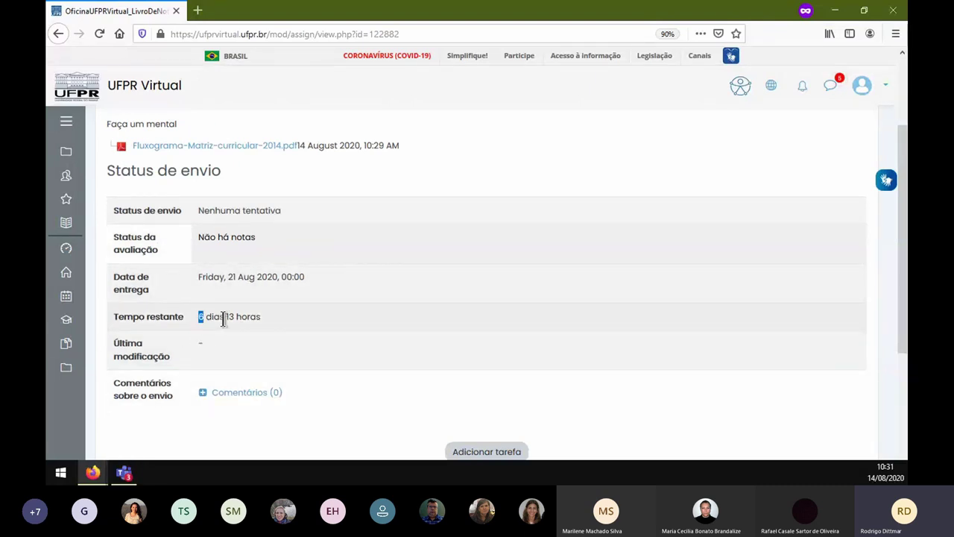
{"action": "left_click_drag", "start_coordinate": [198, 316], "coordinate": [269, 316]}
{"action": "scroll", "coordinate": [388, 337], "scroll_direction": "down", "scroll_amount": 3}
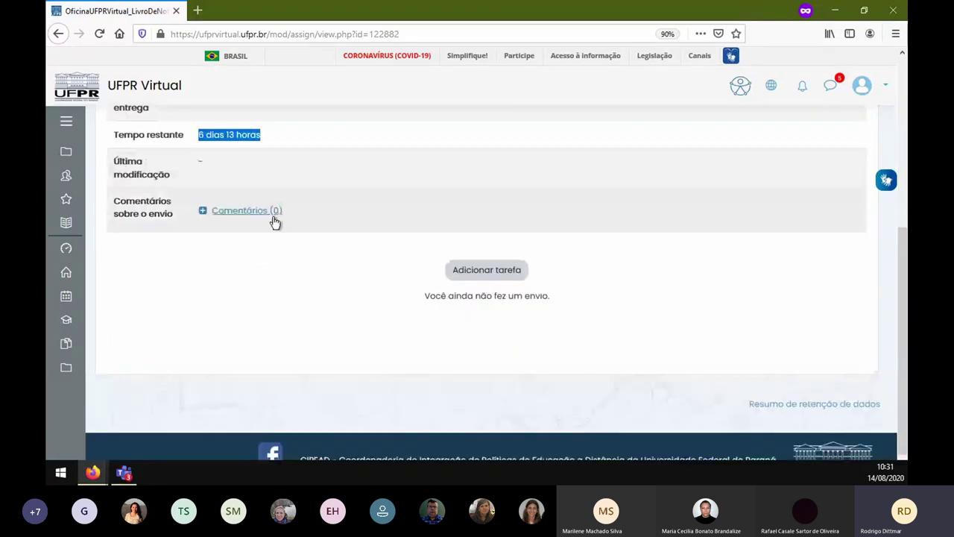
- Start a submission and enter the online text 'jdjdjdjdjdjdjddj'
{"action": "left_click", "coordinate": [476, 285]}
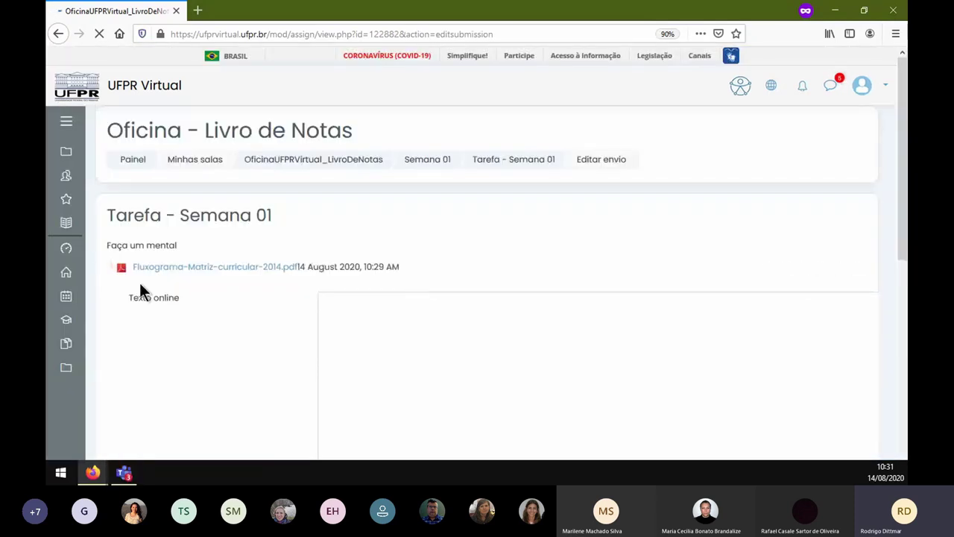
{"action": "scroll", "coordinate": [447, 335], "scroll_direction": "down", "scroll_amount": 2}
{"action": "left_click", "coordinate": [518, 271]}
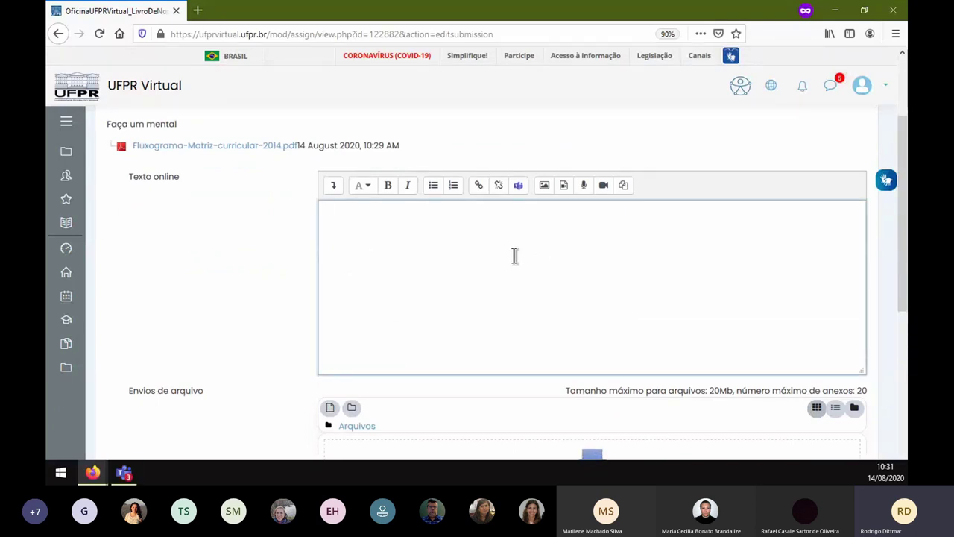
{"action": "type", "text": "jdjdjdjdjdjdjddj"}
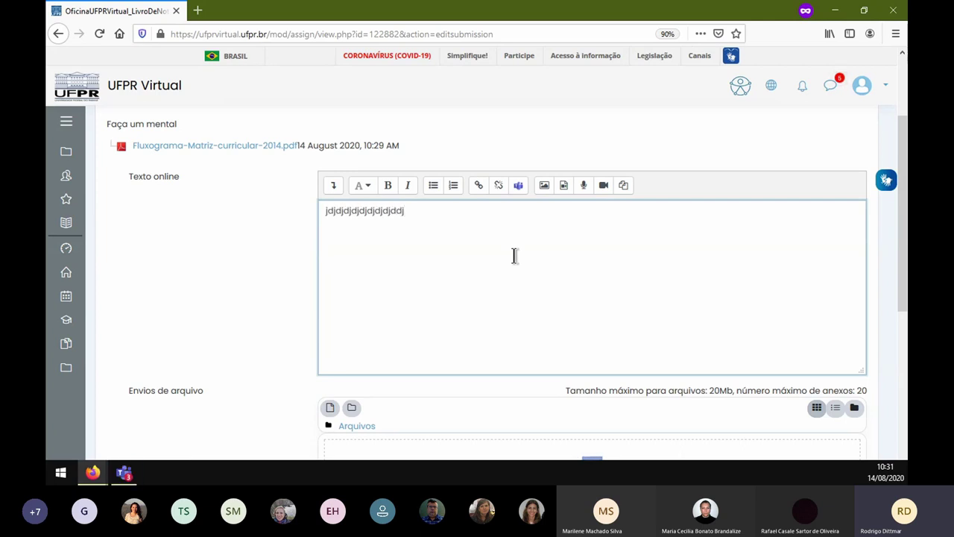
{"action": "scroll", "coordinate": [514, 255], "scroll_direction": "down", "scroll_amount": 3}
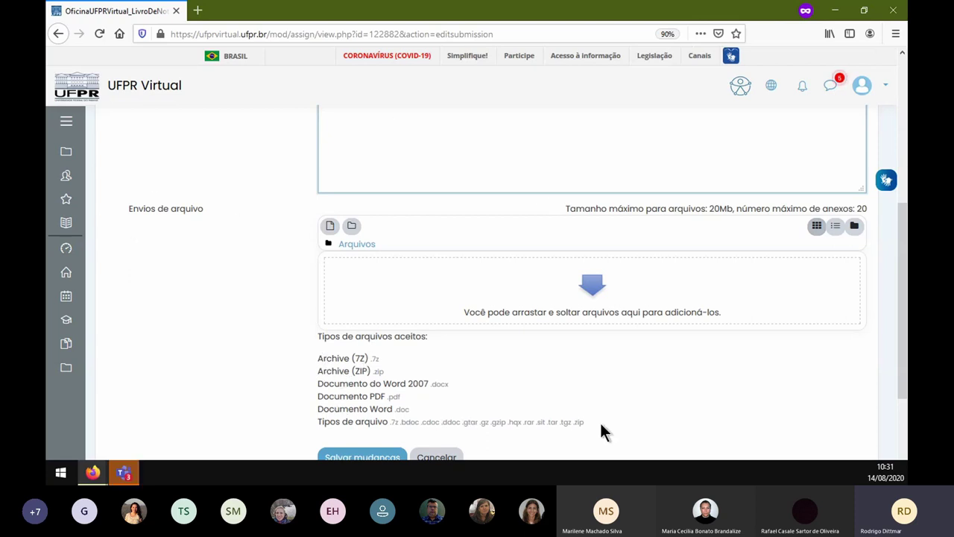
- Attach componentes-extras-aula01.zip to the submission and save the changes
{"action": "left_click", "coordinate": [601, 291]}
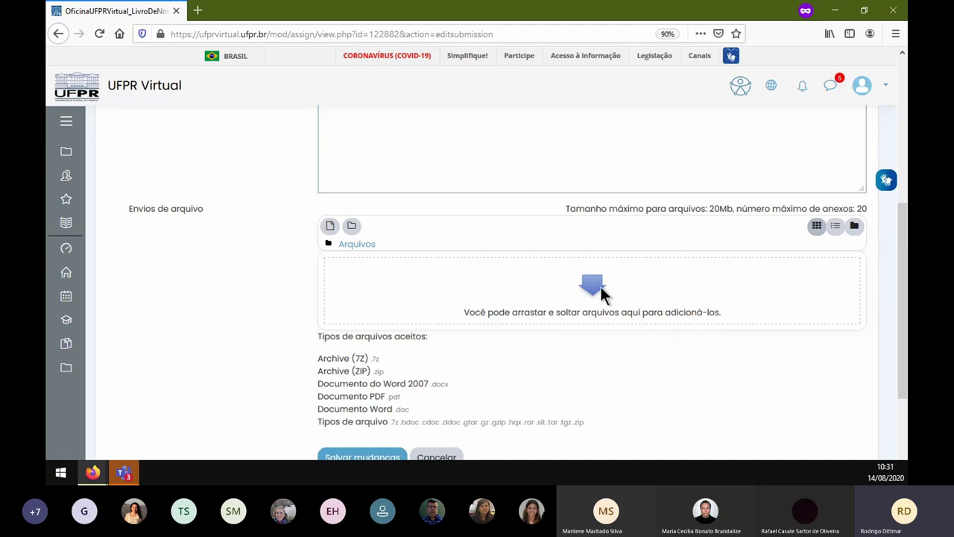
{"action": "left_click", "coordinate": [322, 188]}
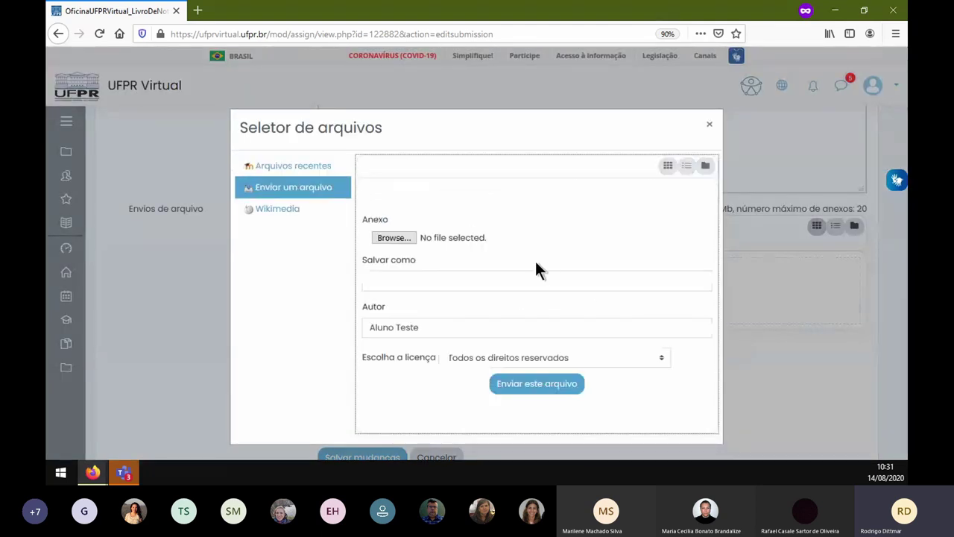
{"action": "left_click", "coordinate": [393, 237]}
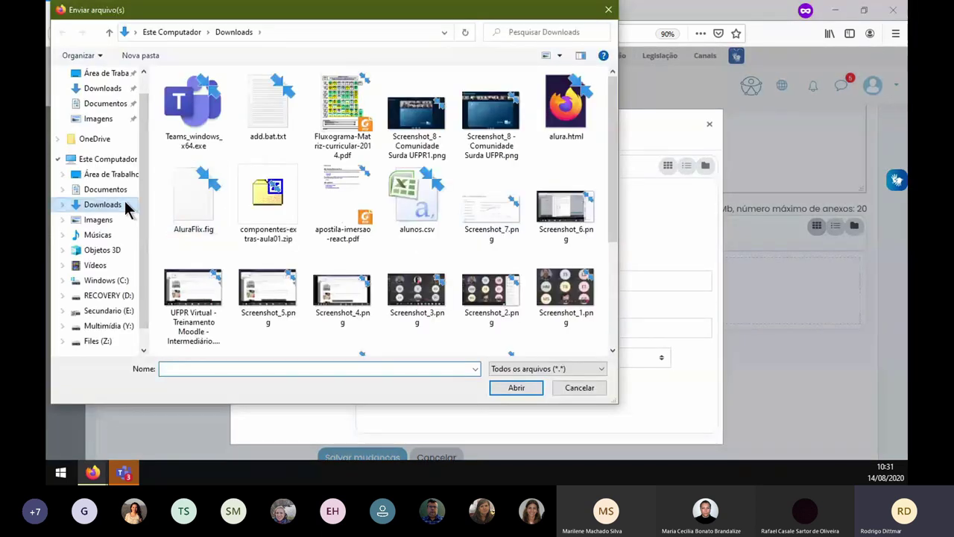
{"action": "left_click", "coordinate": [286, 213]}
{"action": "double_click", "coordinate": [286, 212]}
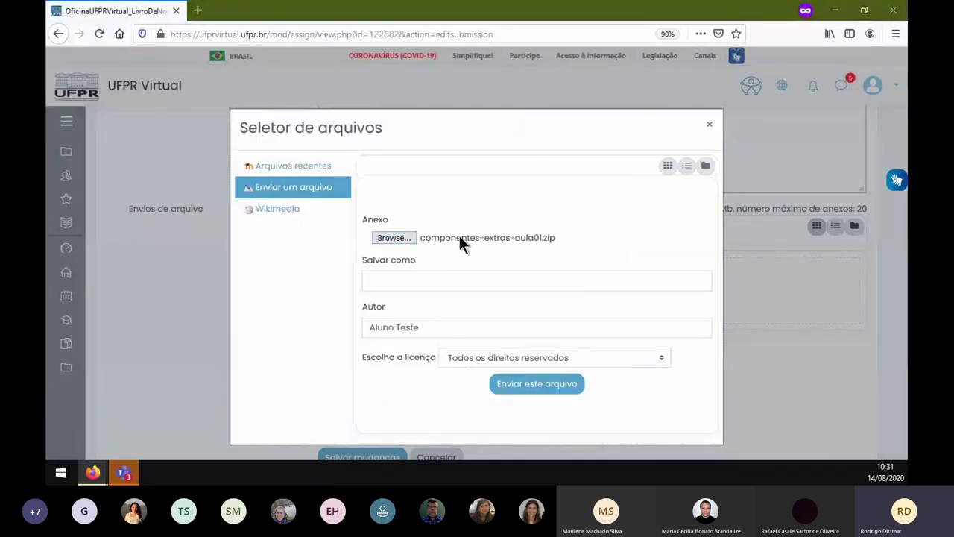
{"action": "left_click", "coordinate": [541, 387]}
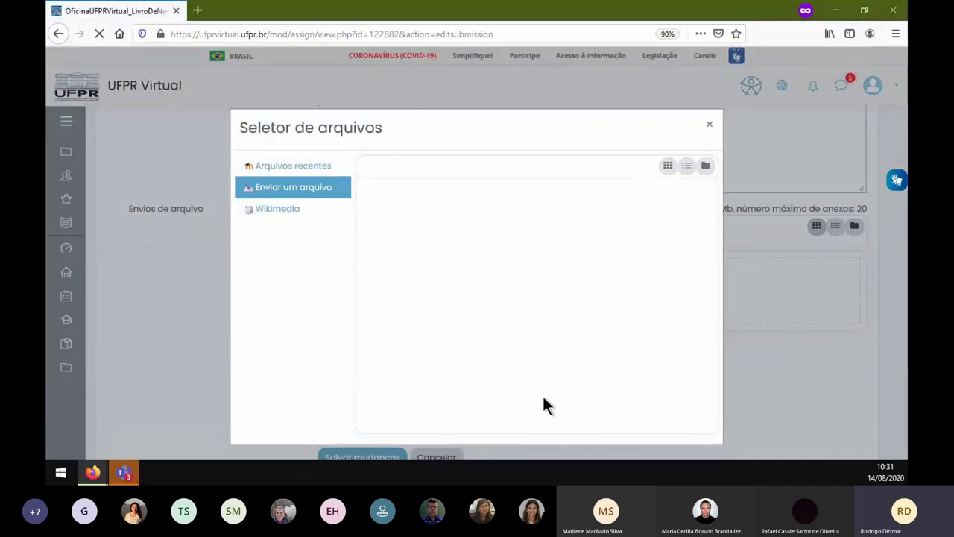
{"action": "scroll", "coordinate": [476, 328], "scroll_direction": "down", "scroll_amount": 2}
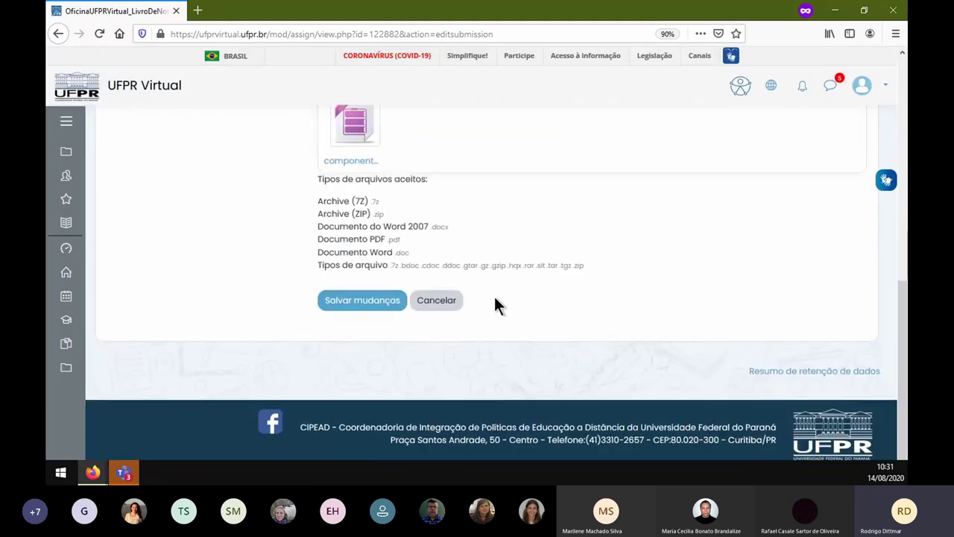
{"action": "left_click", "coordinate": [385, 301]}
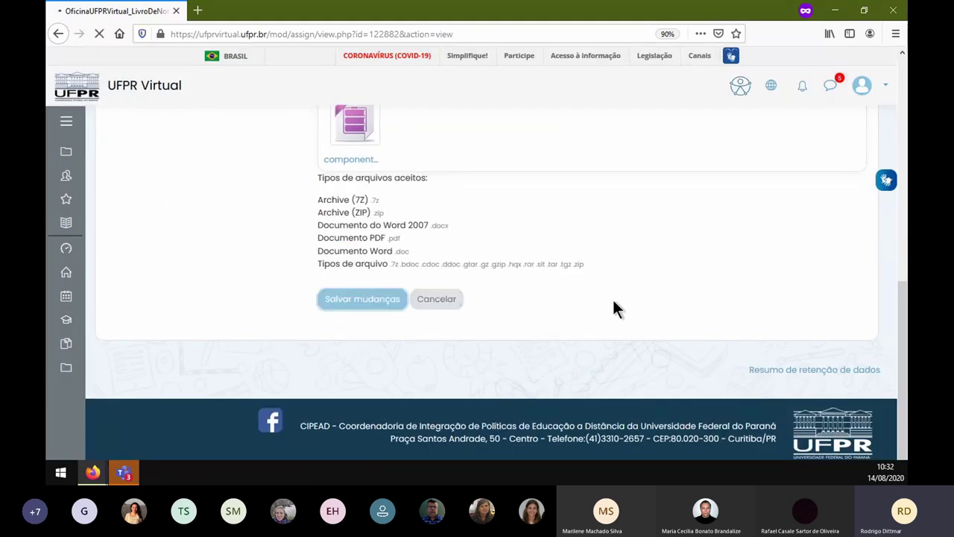
{"action": "scroll", "coordinate": [475, 237], "scroll_direction": "down", "scroll_amount": 3}
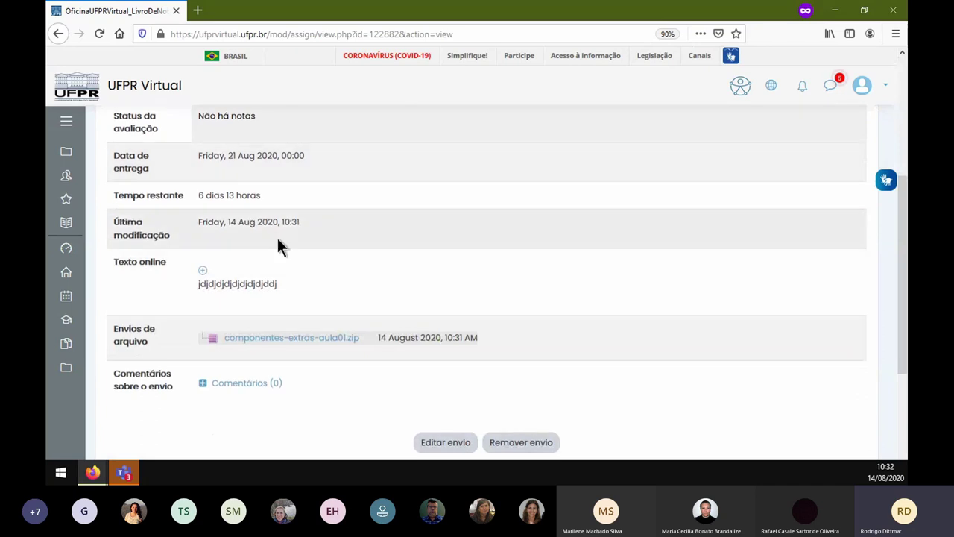
{"action": "scroll", "coordinate": [312, 233], "scroll_direction": "up", "scroll_amount": 3}
{"action": "scroll", "coordinate": [283, 246], "scroll_direction": "down", "scroll_amount": 3}
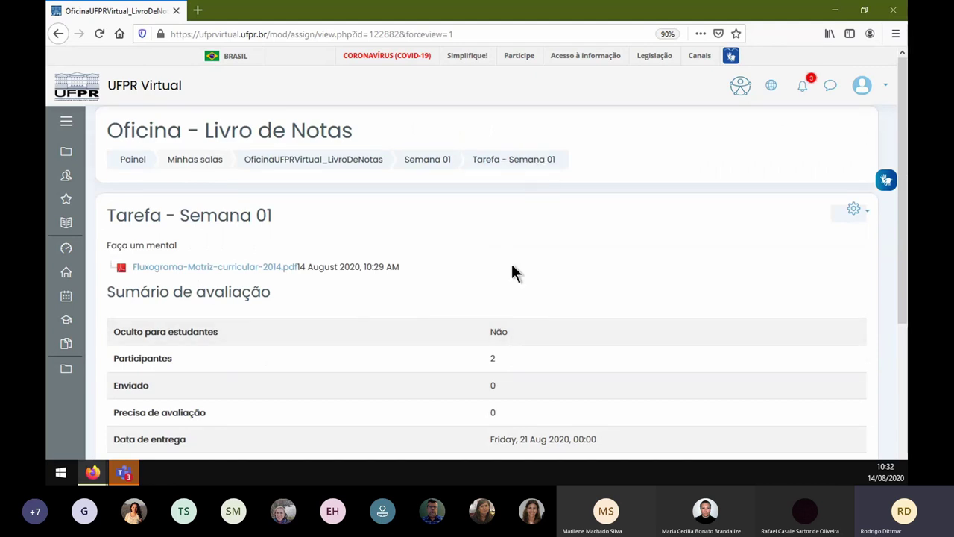
{"action": "scroll", "coordinate": [522, 268], "scroll_direction": "down", "scroll_amount": 5}
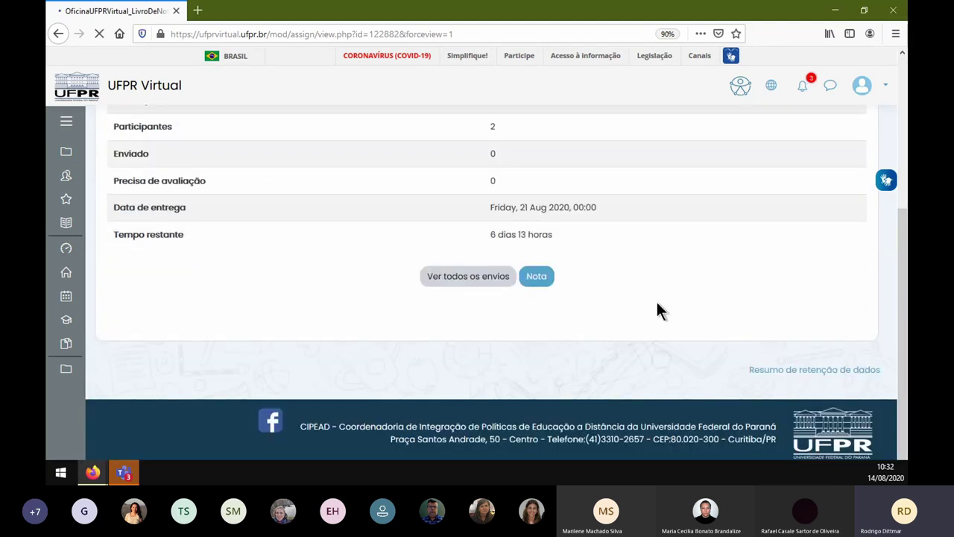
{"action": "scroll", "coordinate": [596, 283], "scroll_direction": "up", "scroll_amount": 3}
{"action": "scroll", "coordinate": [542, 254], "scroll_direction": "up", "scroll_amount": 2}
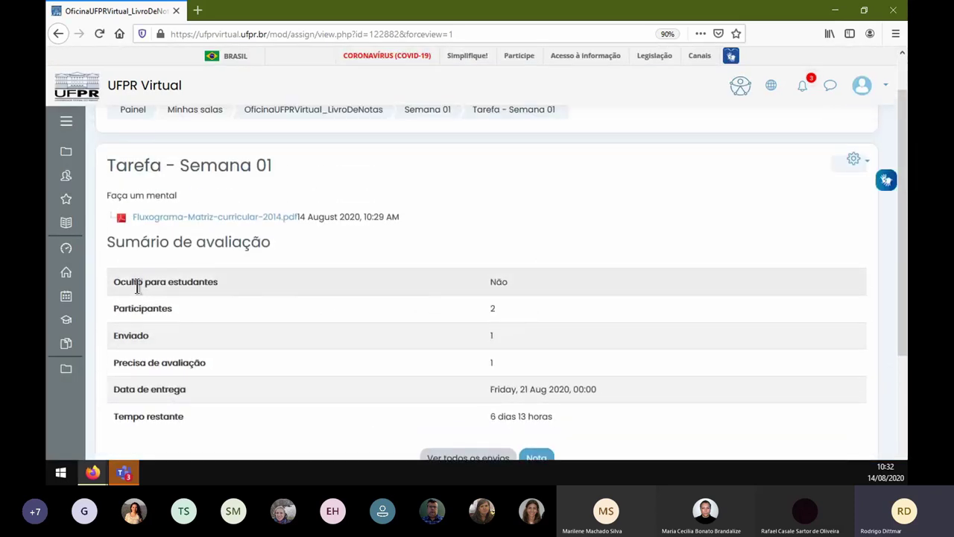
{"action": "left_click_drag", "start_coordinate": [119, 282], "coordinate": [505, 280]}
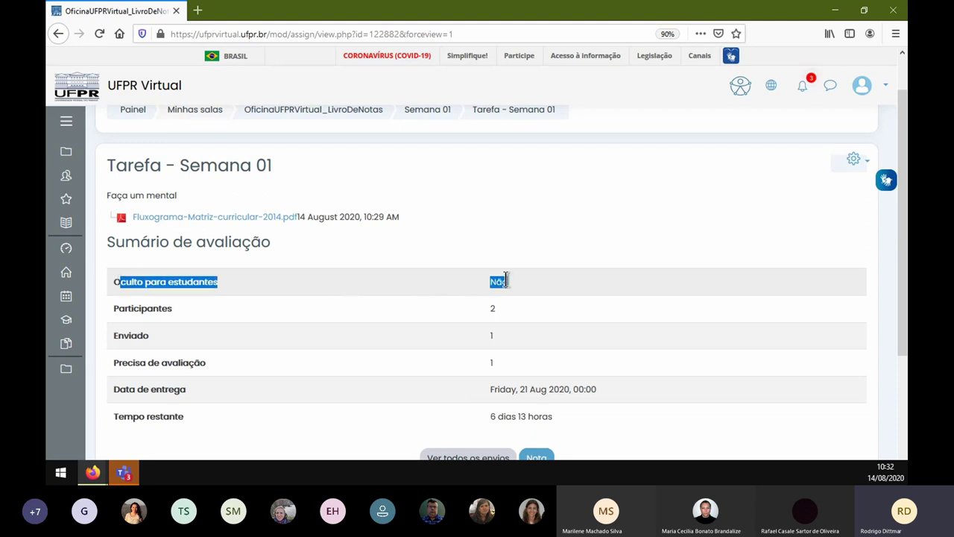
{"action": "double_click", "coordinate": [131, 308]}
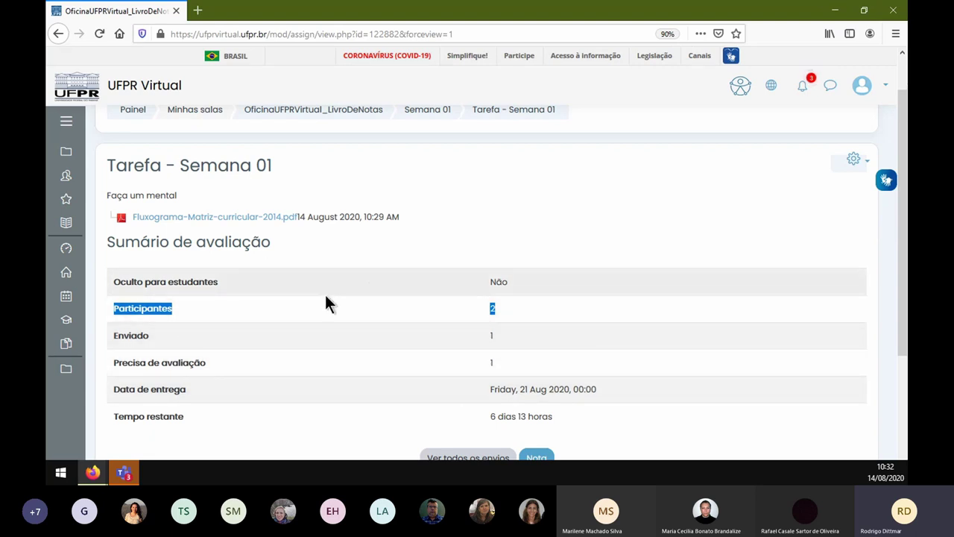
{"action": "left_click", "coordinate": [174, 339]}
{"action": "left_click_drag", "start_coordinate": [116, 335], "coordinate": [354, 341]}
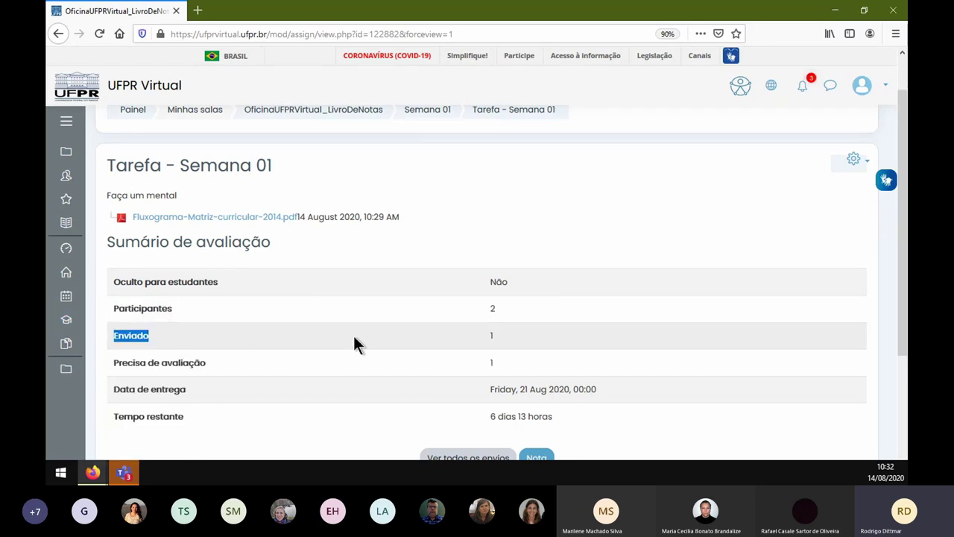
{"action": "left_click_drag", "start_coordinate": [118, 363], "coordinate": [478, 362]}
{"action": "left_click", "coordinate": [574, 363]}
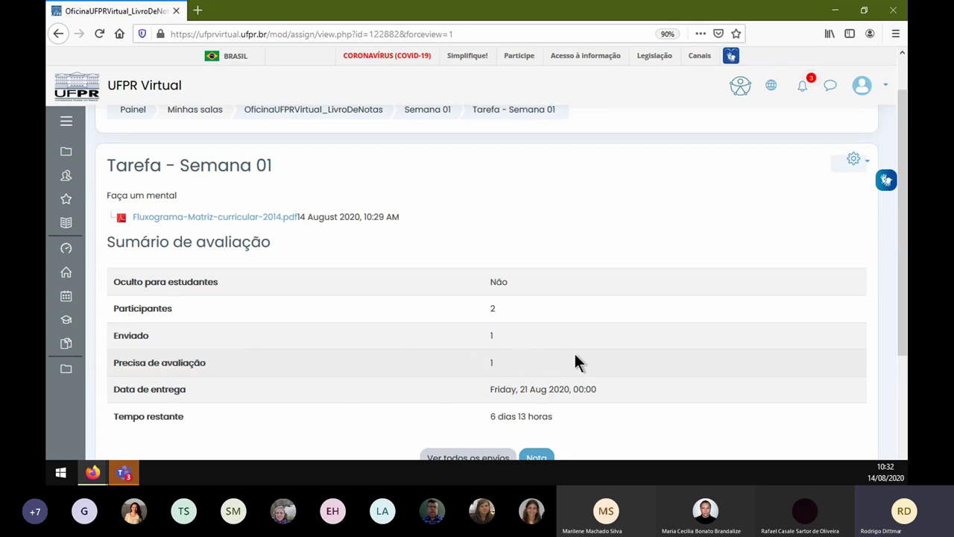
{"action": "scroll", "coordinate": [588, 313], "scroll_direction": "down", "scroll_amount": 3}
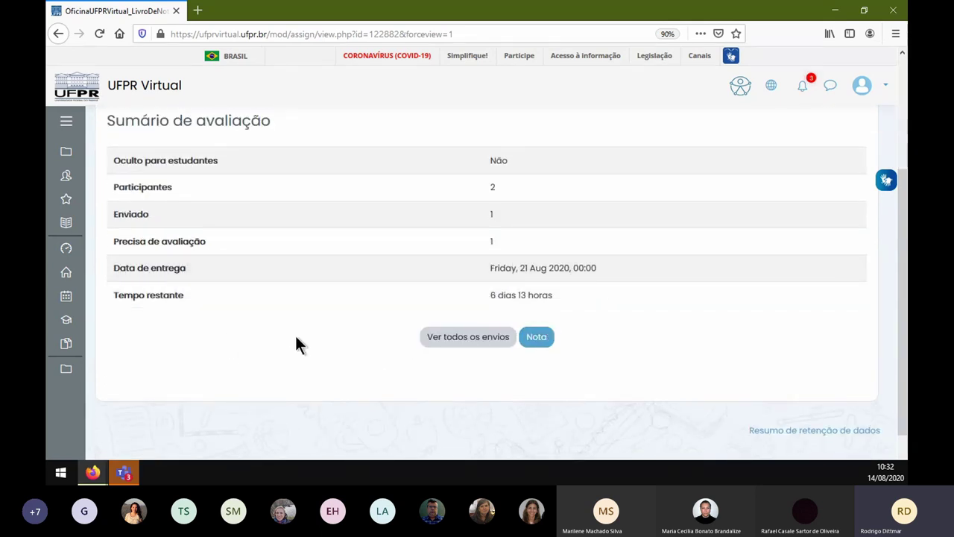
- Open Ver todos os envios to list both participants' submission statuses
{"action": "left_click", "coordinate": [469, 337]}
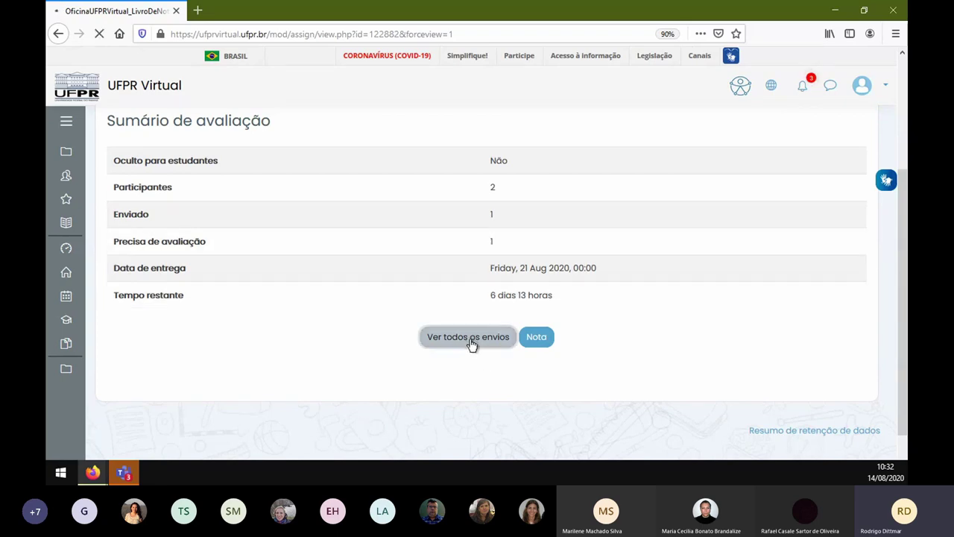
{"action": "scroll", "coordinate": [581, 277], "scroll_direction": "down", "scroll_amount": 4}
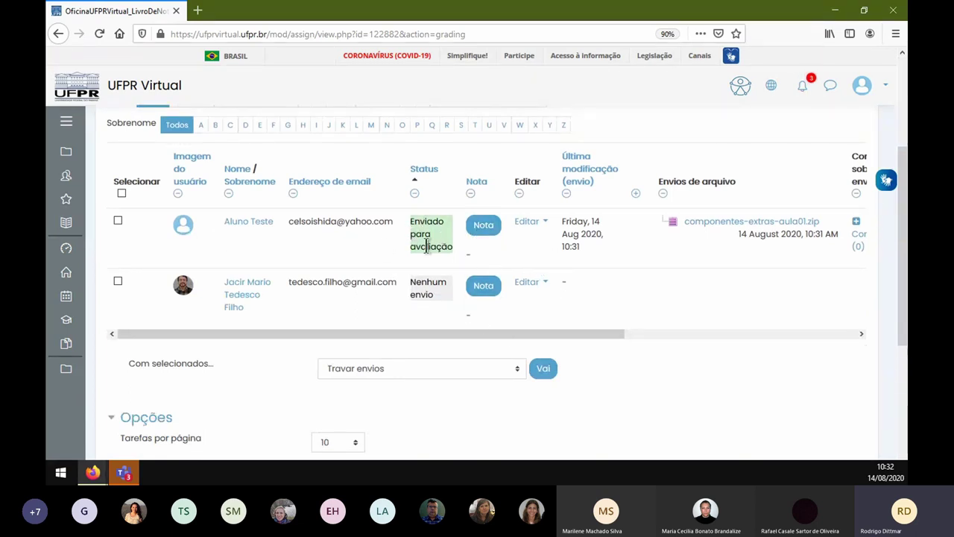
{"action": "scroll", "coordinate": [309, 246], "scroll_direction": "up", "scroll_amount": 1}
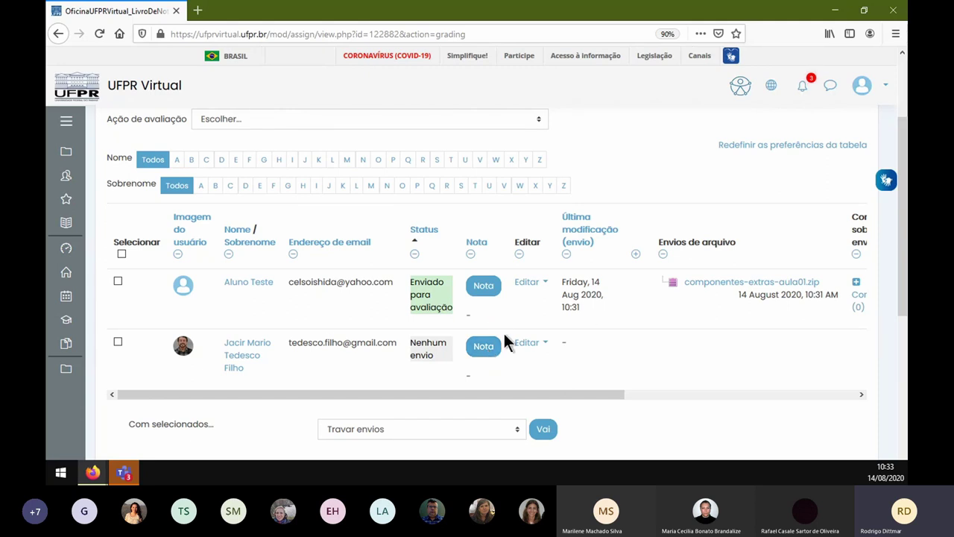
- Open the grader for the test student and review their online text and zip file
{"action": "left_click", "coordinate": [483, 287]}
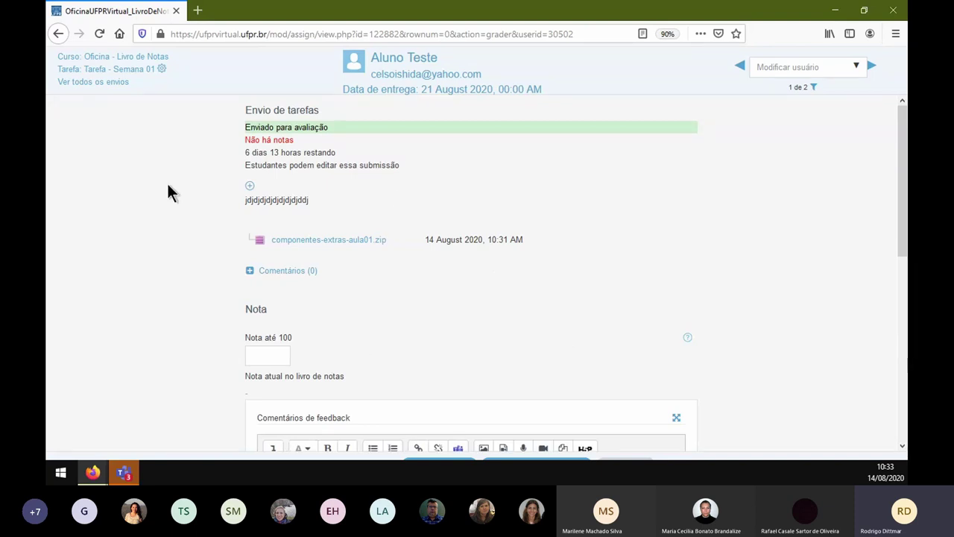
{"action": "left_click_drag", "start_coordinate": [247, 202], "coordinate": [276, 205]}
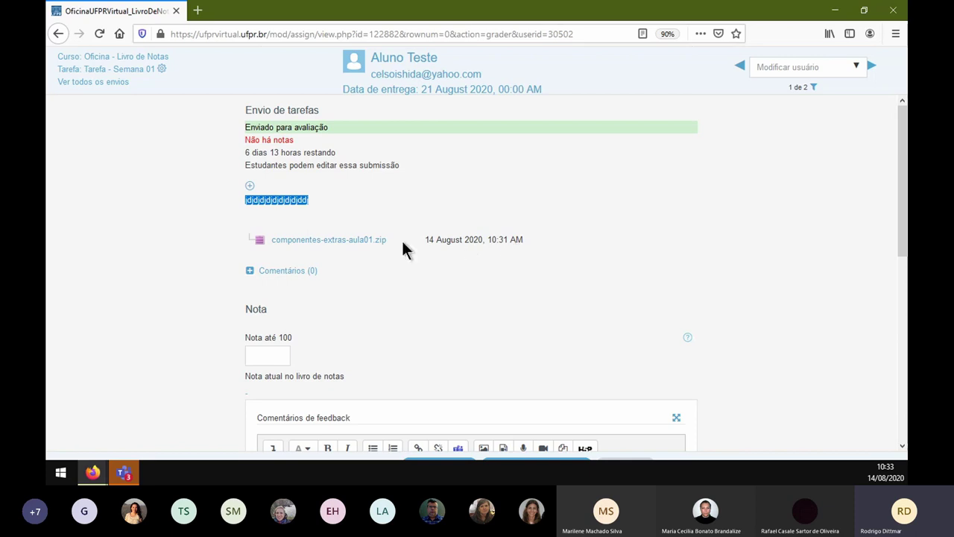
{"action": "left_click", "coordinate": [312, 242]}
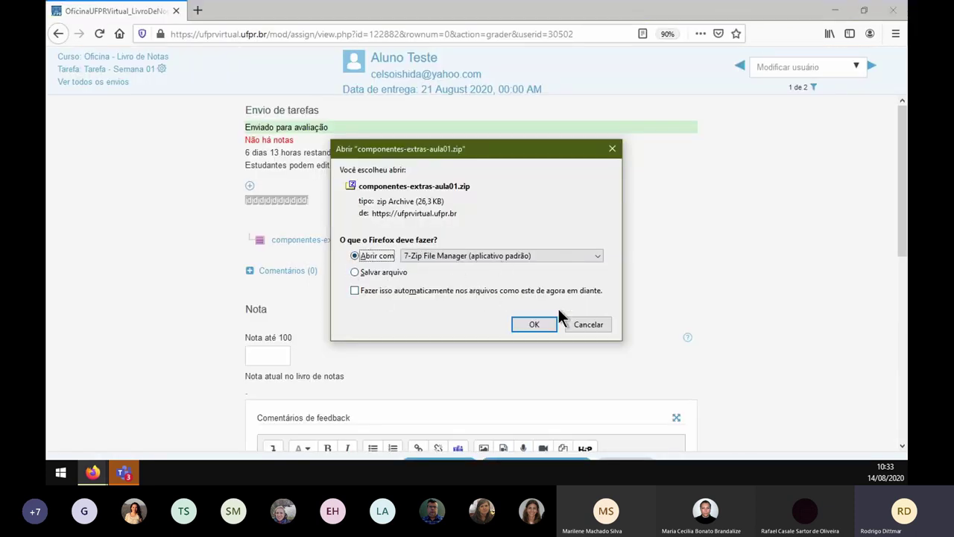
{"action": "left_click", "coordinate": [602, 322]}
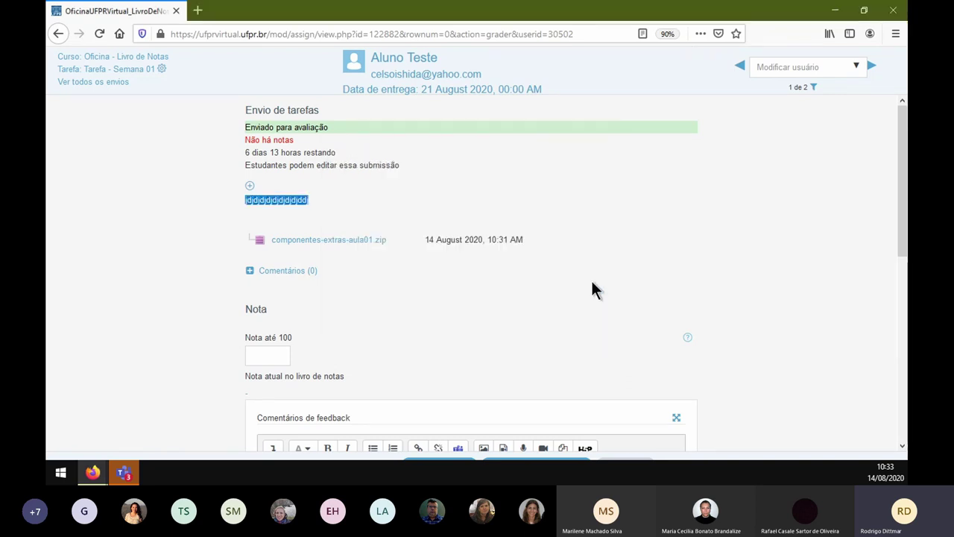
- Grade the test student 90 out of 100 with the feedback comment 'Feedback', then head back to the course
{"action": "left_click", "coordinate": [270, 355]}
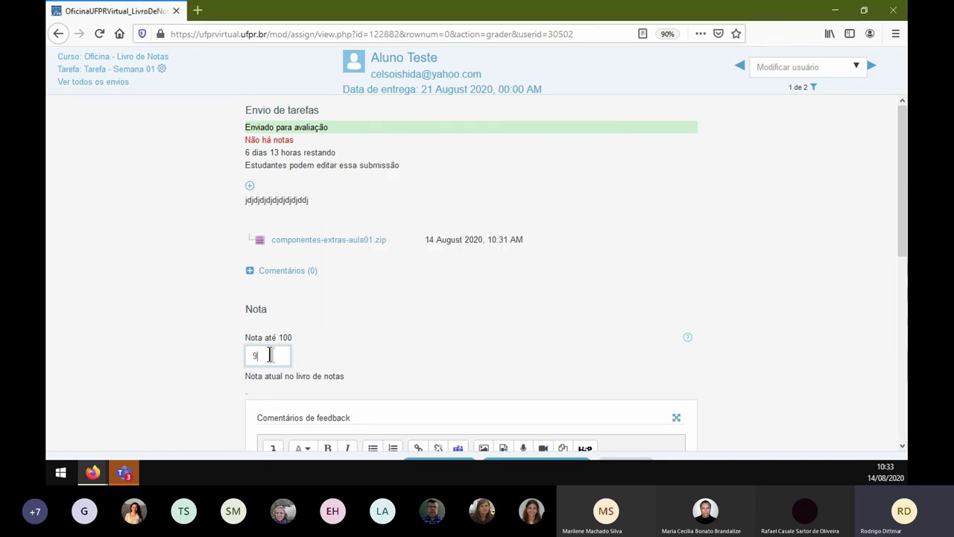
{"action": "left_click", "coordinate": [488, 319]}
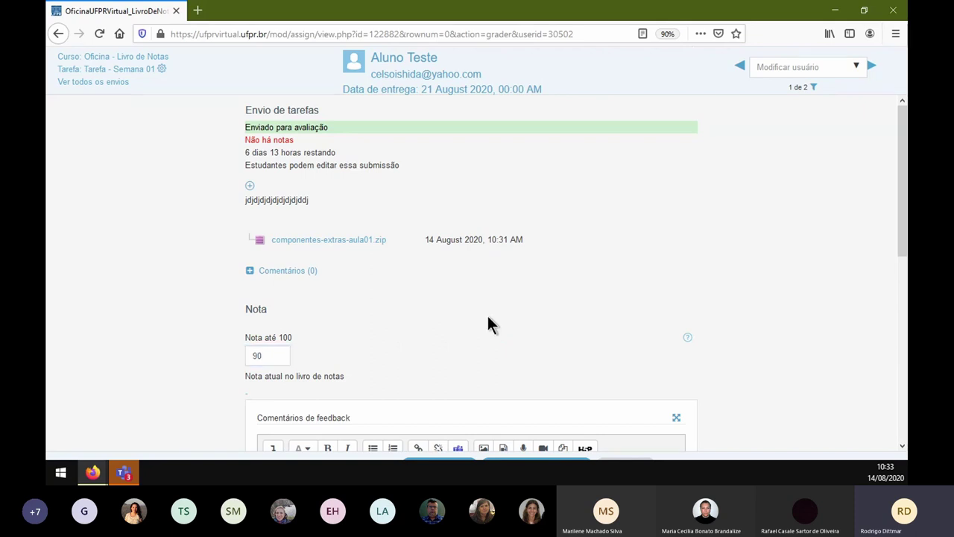
{"action": "scroll", "coordinate": [456, 330], "scroll_direction": "down", "scroll_amount": 4}
{"action": "left_click", "coordinate": [405, 345]}
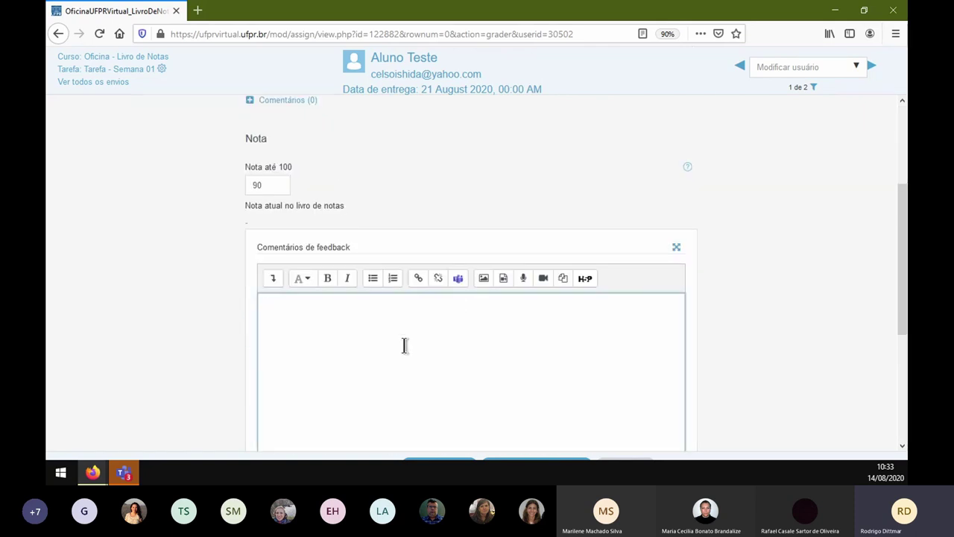
{"action": "type", "text": "Feedback"}
{"action": "scroll", "coordinate": [448, 220], "scroll_direction": "up", "scroll_amount": 3}
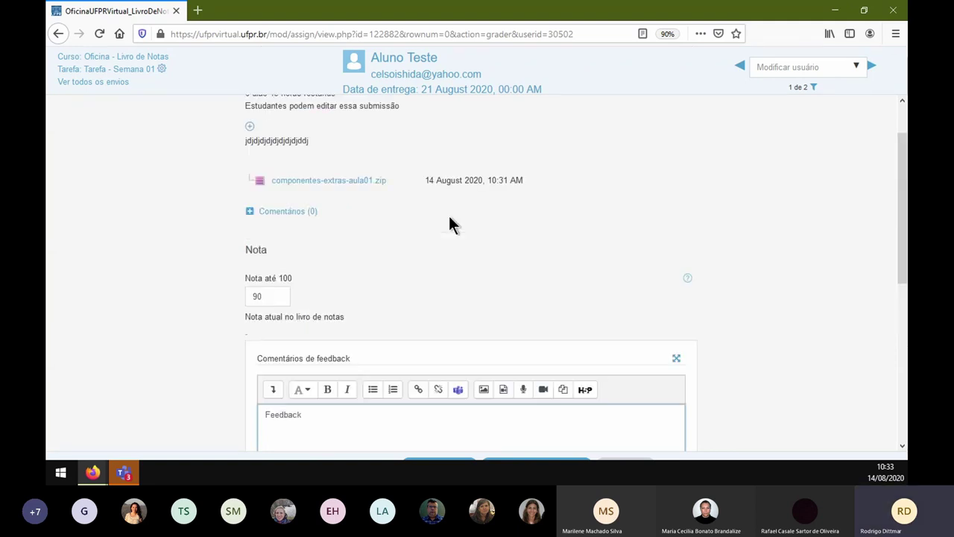
{"action": "left_click_drag", "start_coordinate": [262, 298], "coordinate": [247, 298]}
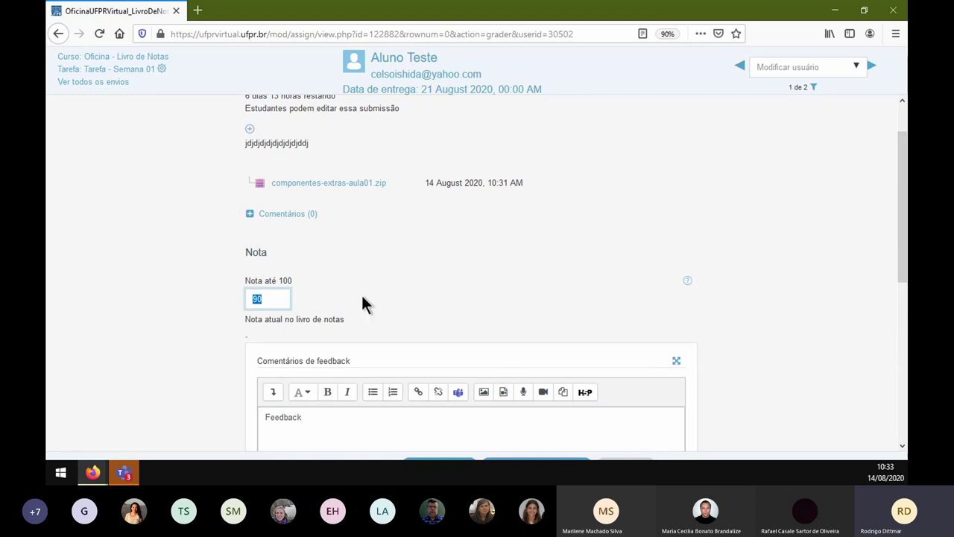
{"action": "left_click", "coordinate": [128, 57]}
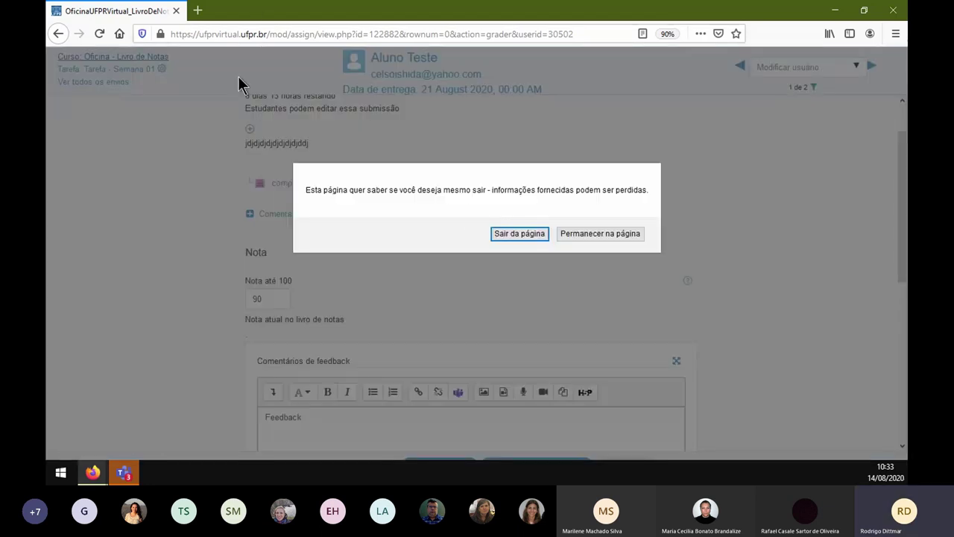
- Leave the grader without saving and open the Tarefa - Semana 01 settings
{"action": "left_click", "coordinate": [520, 233]}
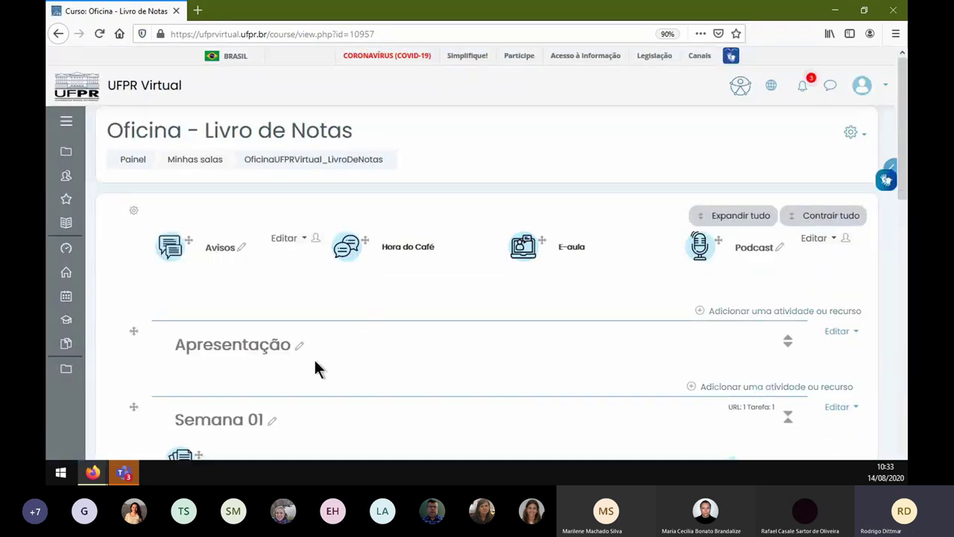
{"action": "scroll", "coordinate": [314, 358], "scroll_direction": "down", "scroll_amount": 3}
{"action": "scroll", "coordinate": [263, 347], "scroll_direction": "down", "scroll_amount": 3}
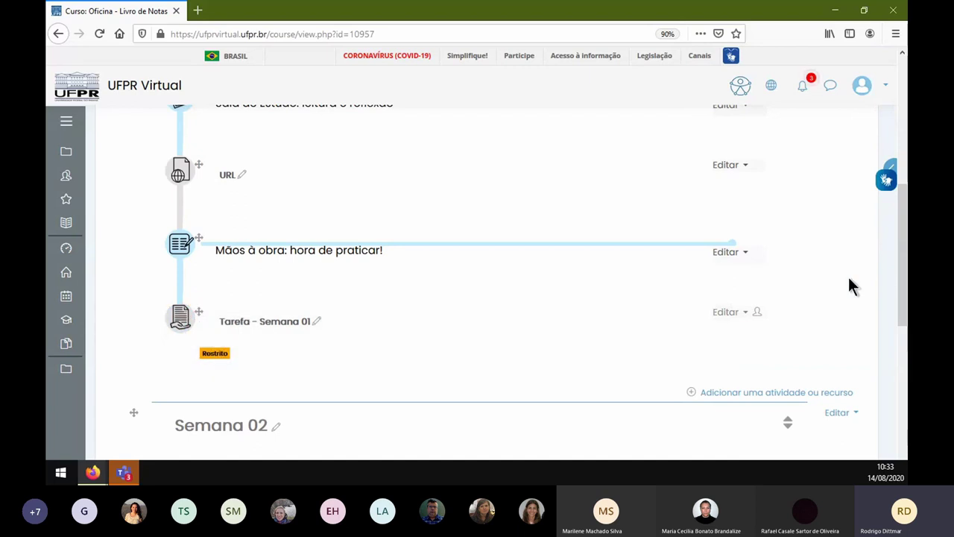
{"action": "left_click", "coordinate": [730, 319]}
{"action": "left_click", "coordinate": [702, 329]}
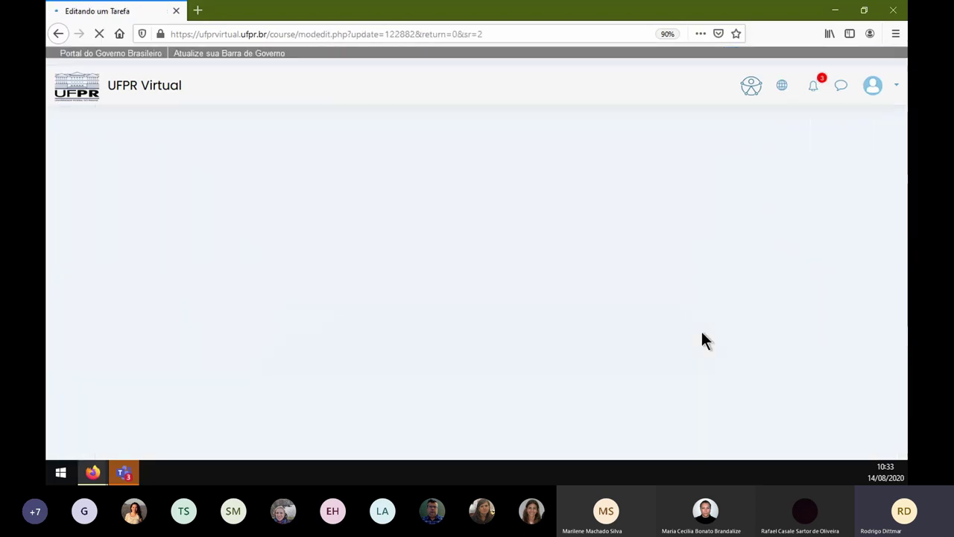
- Delete the Turma B group access restriction and save the assignment settings
{"action": "scroll", "coordinate": [245, 302], "scroll_direction": "down", "scroll_amount": 15}
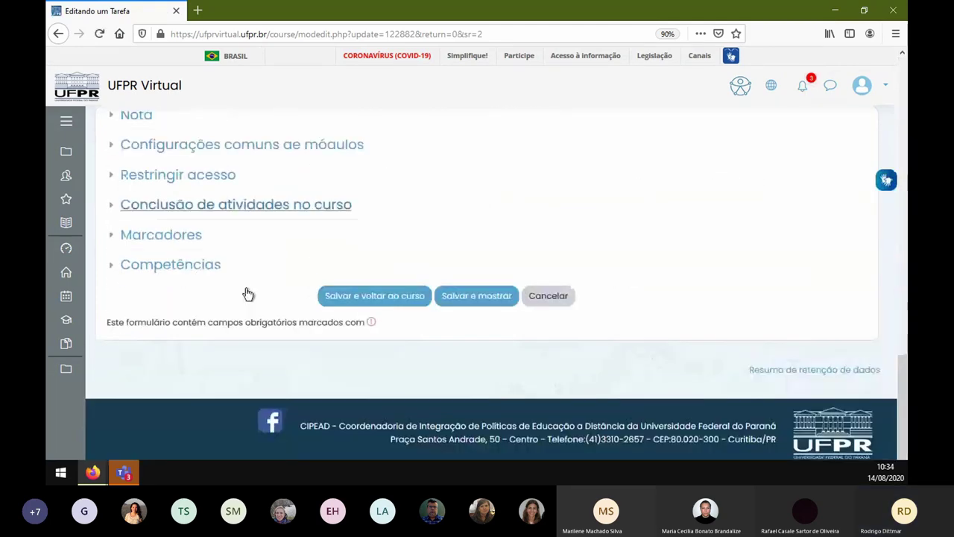
{"action": "scroll", "coordinate": [246, 288], "scroll_direction": "up", "scroll_amount": 1}
{"action": "left_click", "coordinate": [213, 236]}
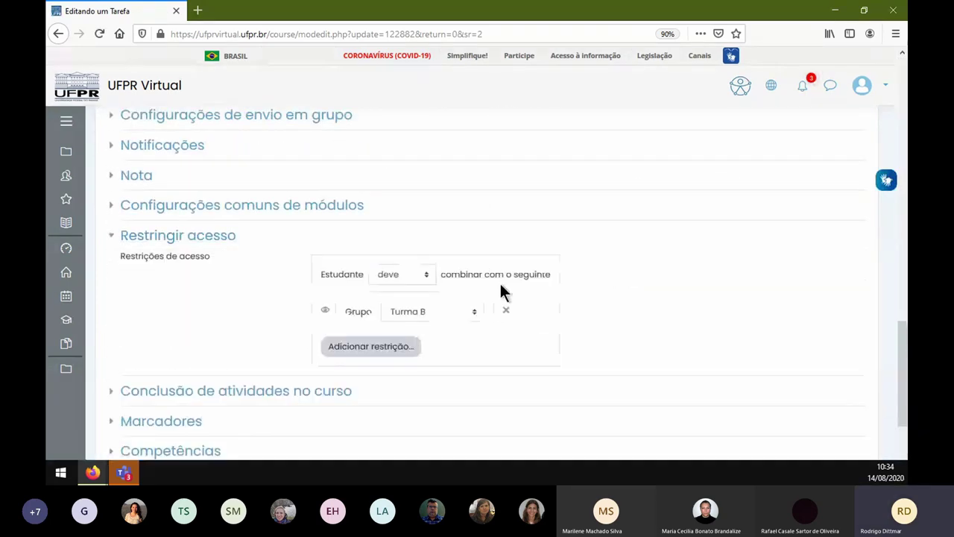
{"action": "left_click", "coordinate": [506, 313]}
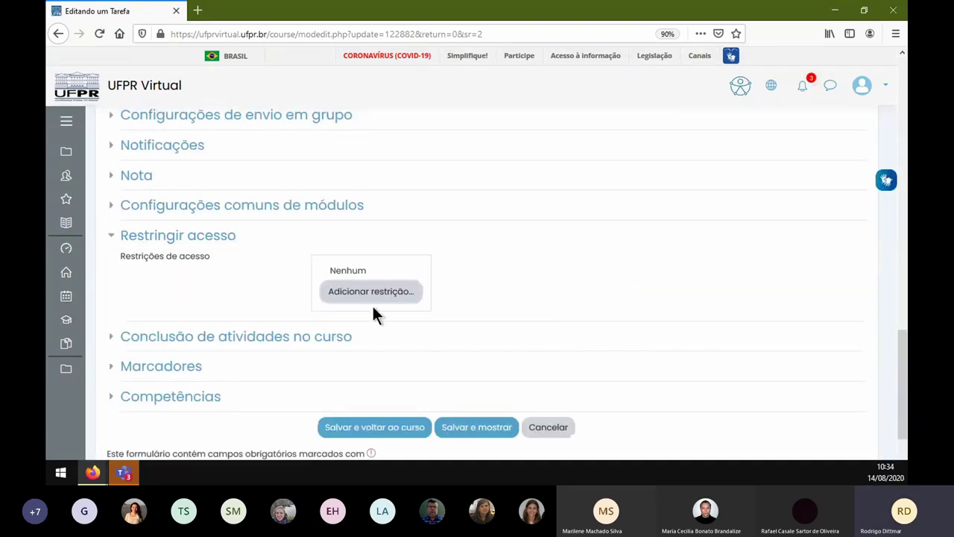
{"action": "left_click", "coordinate": [486, 429]}
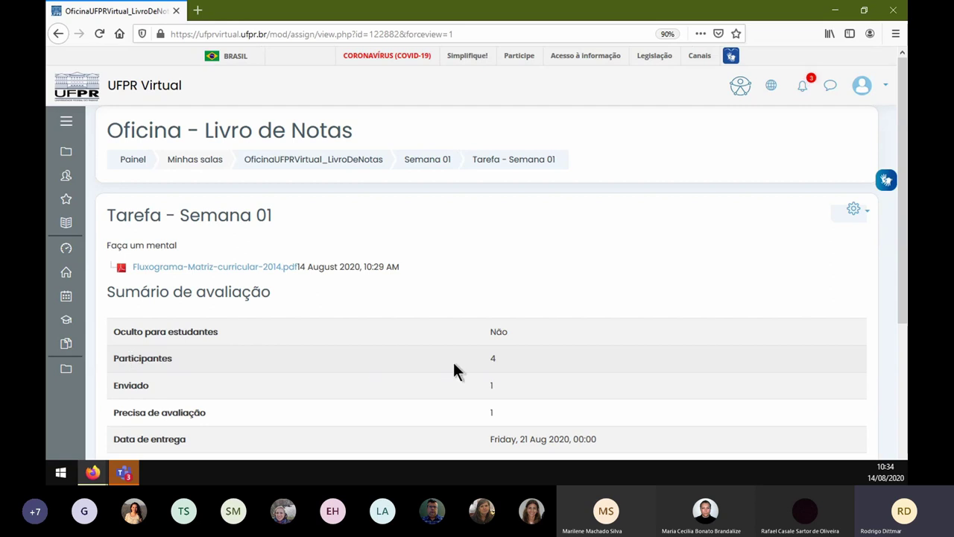
- Check the 4 participants, open all submissions, and sort the table by Nota
{"action": "left_click_drag", "start_coordinate": [475, 359], "coordinate": [119, 359]}
{"action": "scroll", "coordinate": [298, 363], "scroll_direction": "down", "scroll_amount": 2}
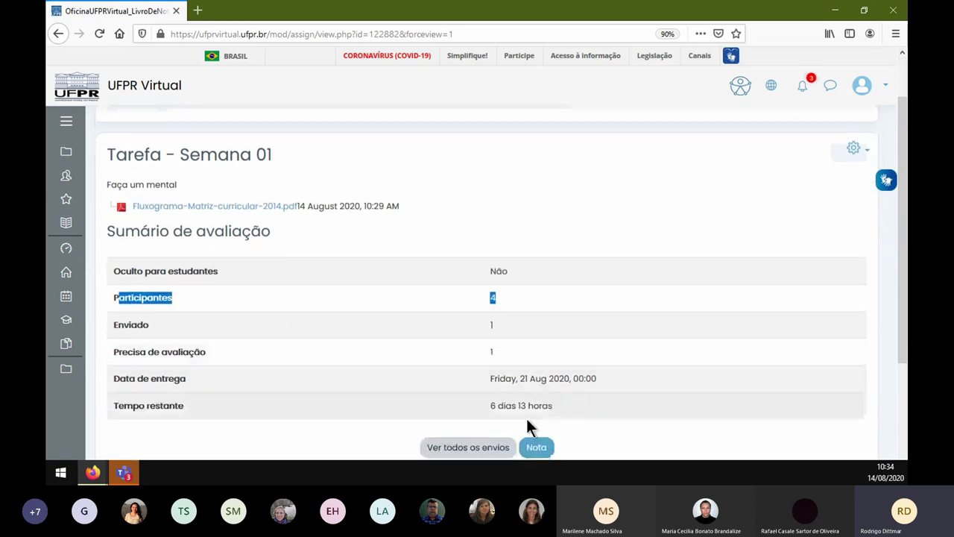
{"action": "left_click", "coordinate": [479, 445]}
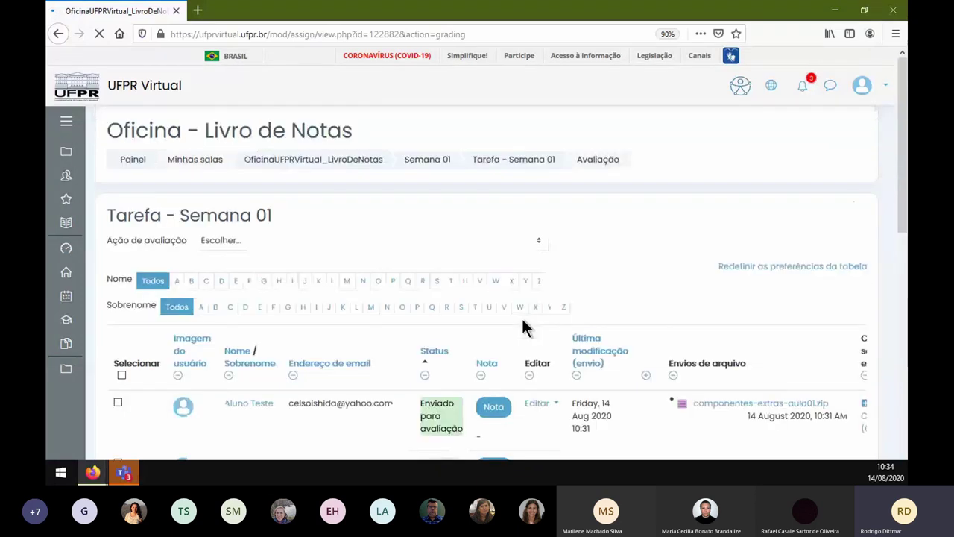
{"action": "scroll", "coordinate": [522, 321], "scroll_direction": "down", "scroll_amount": 5}
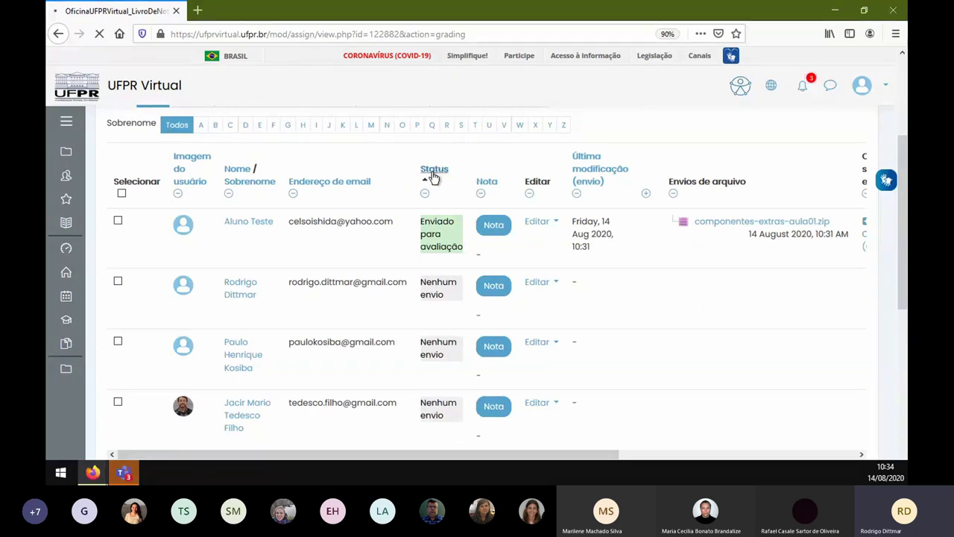
{"action": "scroll", "coordinate": [471, 244], "scroll_direction": "down", "scroll_amount": 3}
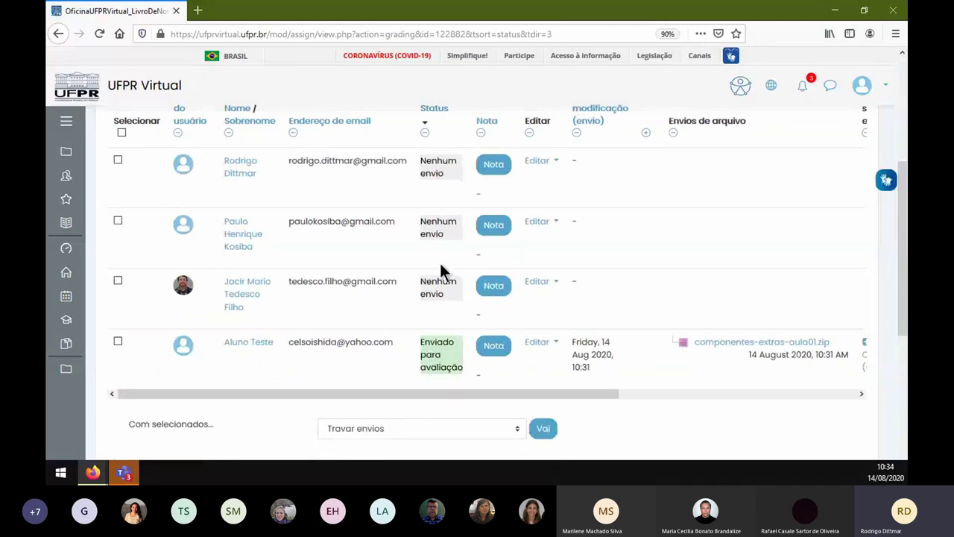
{"action": "left_click", "coordinate": [484, 126]}
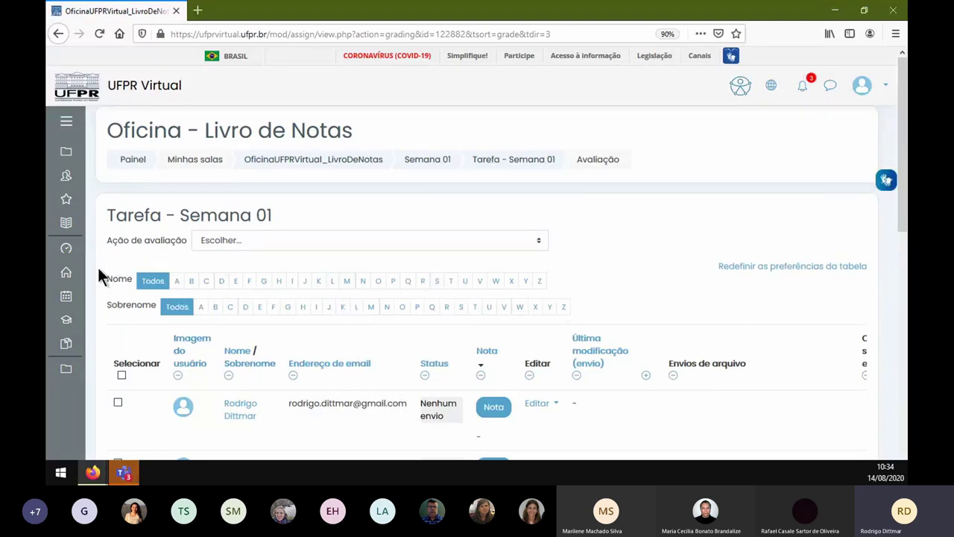
- Filter by first-name initial J and surname initial F, then clear the first-name filter
{"action": "left_click", "coordinate": [305, 281]}
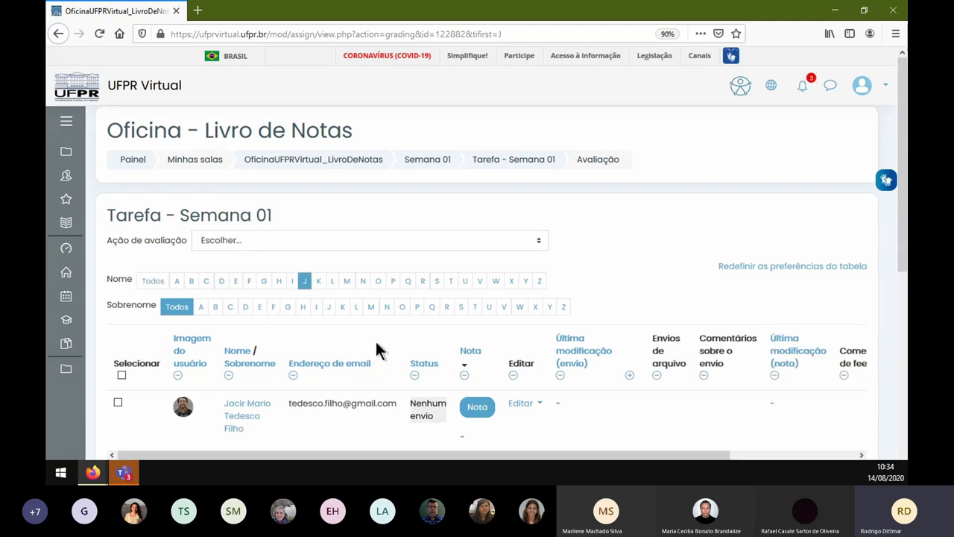
{"action": "scroll", "coordinate": [376, 341], "scroll_direction": "down", "scroll_amount": 2}
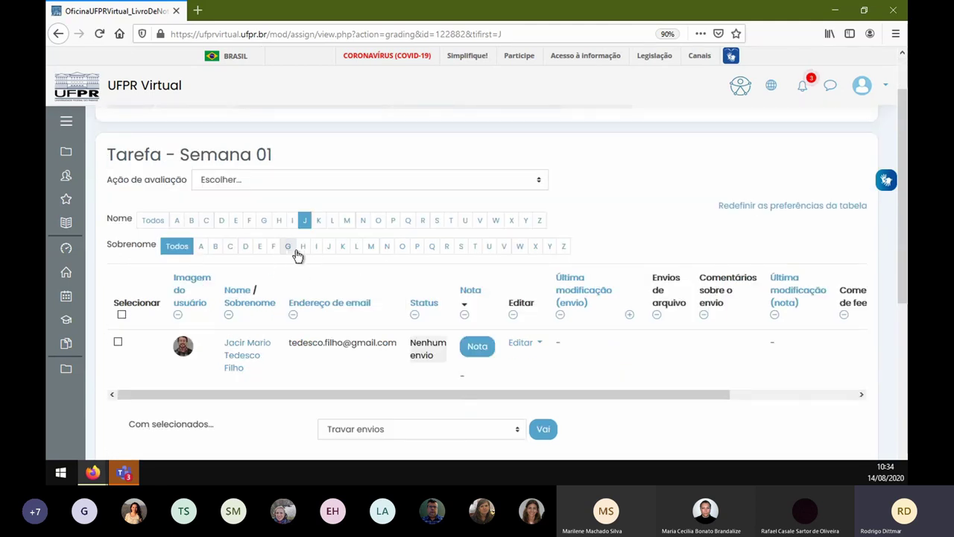
{"action": "left_click", "coordinate": [273, 247]}
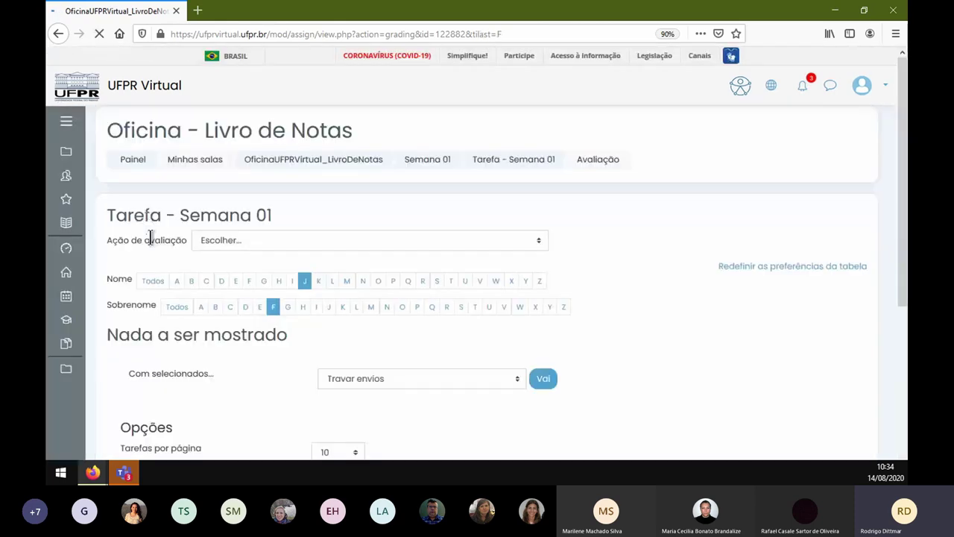
{"action": "left_click", "coordinate": [150, 280]}
{"action": "scroll", "coordinate": [285, 362], "scroll_direction": "down", "scroll_amount": 4}
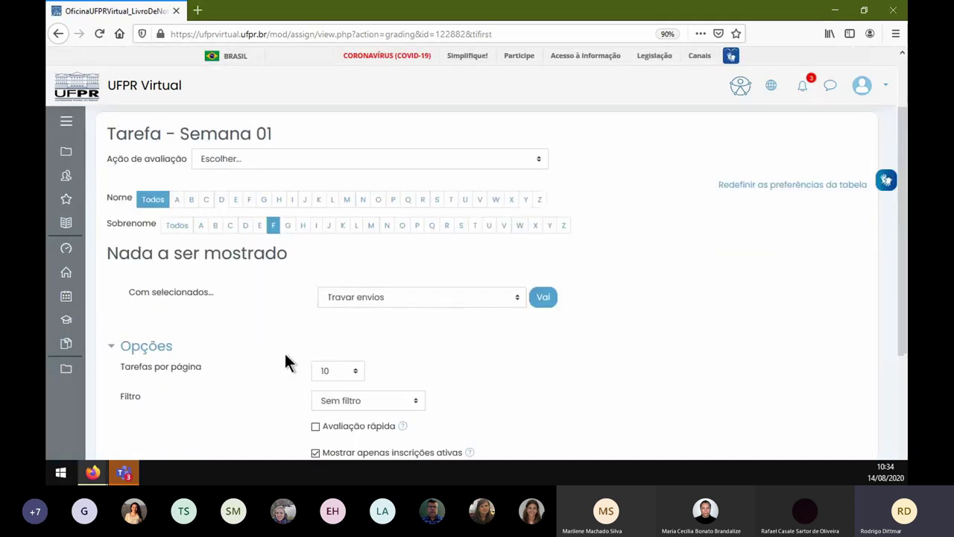
{"action": "scroll", "coordinate": [266, 324], "scroll_direction": "up", "scroll_amount": 3}
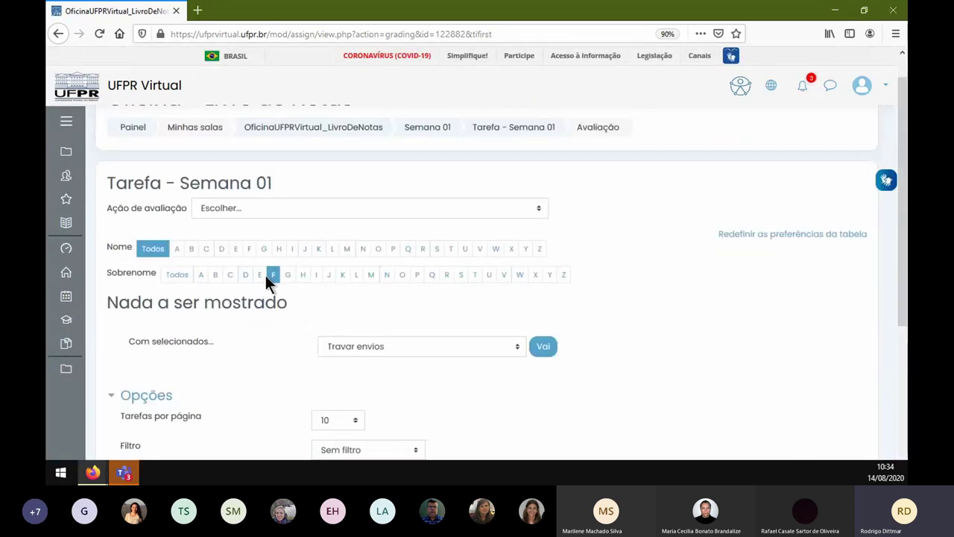
- Reapply first-name J, clear both initial filters, then show surnames starting with M
{"action": "left_click", "coordinate": [302, 250]}
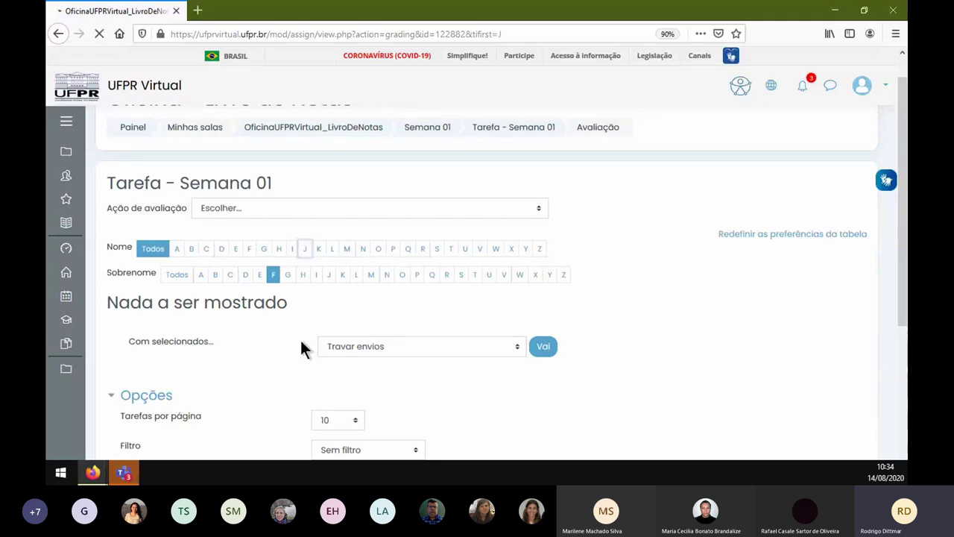
{"action": "left_click", "coordinate": [177, 306]}
{"action": "scroll", "coordinate": [293, 335], "scroll_direction": "down", "scroll_amount": 3}
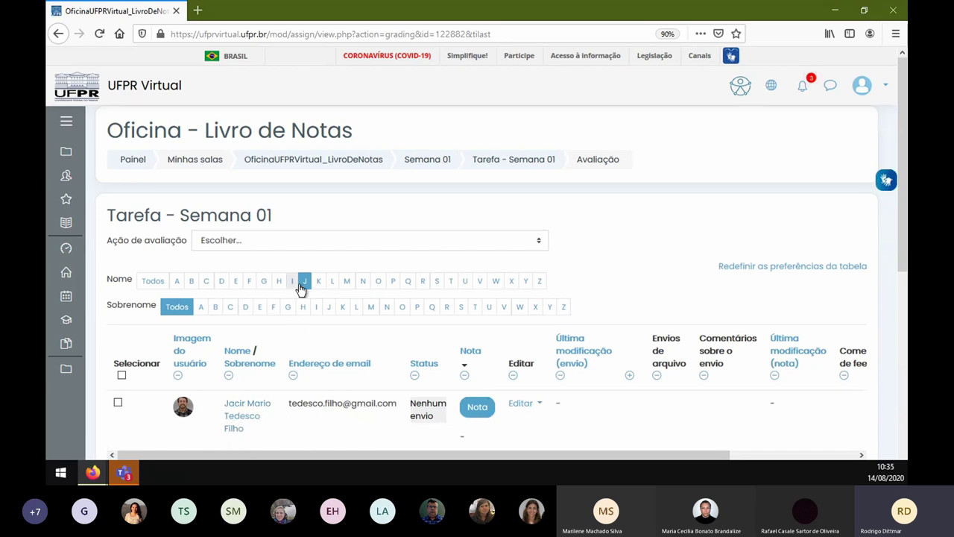
{"action": "left_click", "coordinate": [149, 282]}
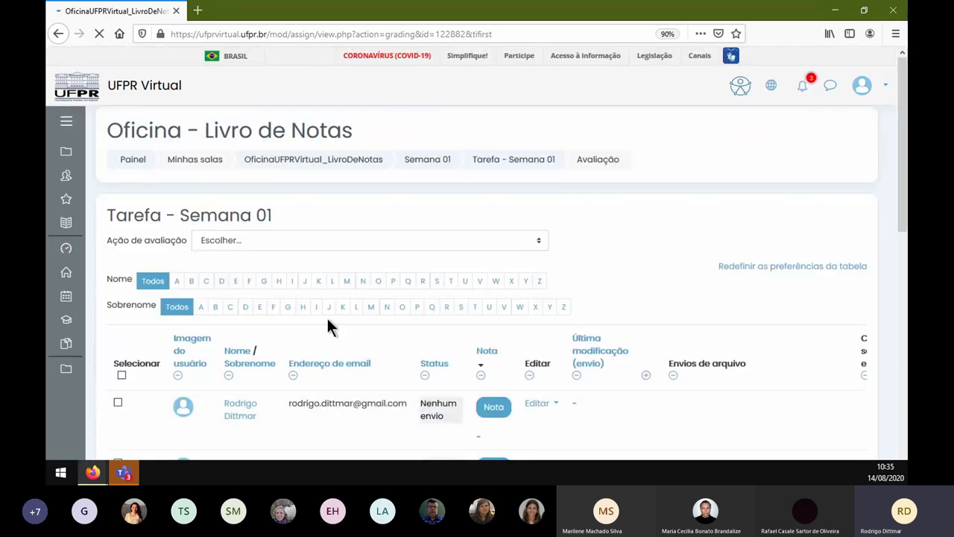
{"action": "left_click", "coordinate": [365, 310]}
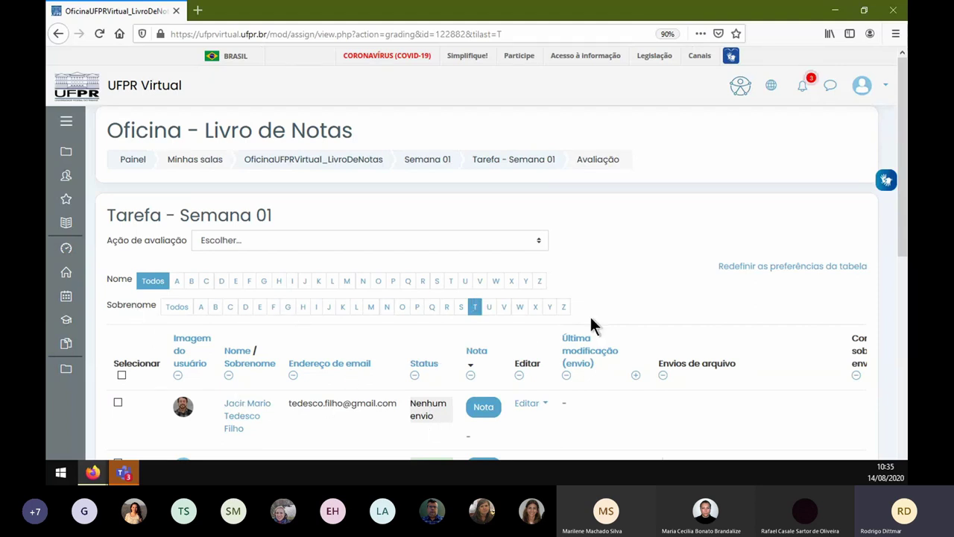
- Reset the surname filter to Todos and set the status filter to Enviada
{"action": "left_click", "coordinate": [169, 312]}
{"action": "scroll", "coordinate": [529, 335], "scroll_direction": "down", "scroll_amount": 3}
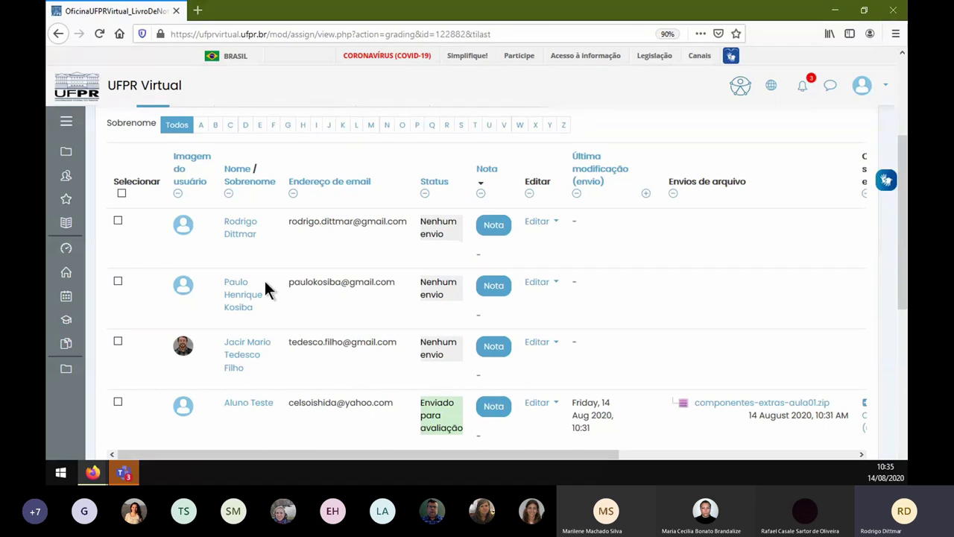
{"action": "scroll", "coordinate": [218, 227], "scroll_direction": "down", "scroll_amount": 3}
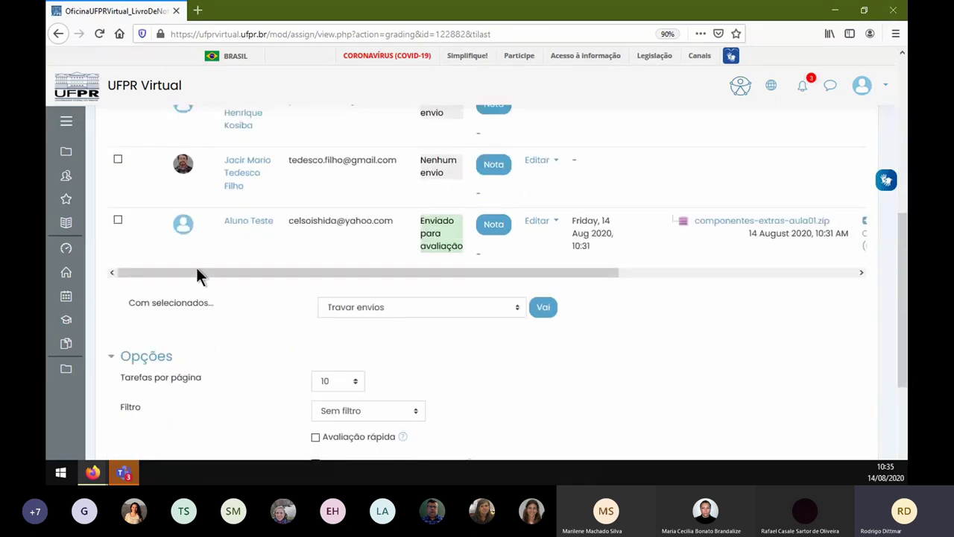
{"action": "left_click", "coordinate": [340, 409]}
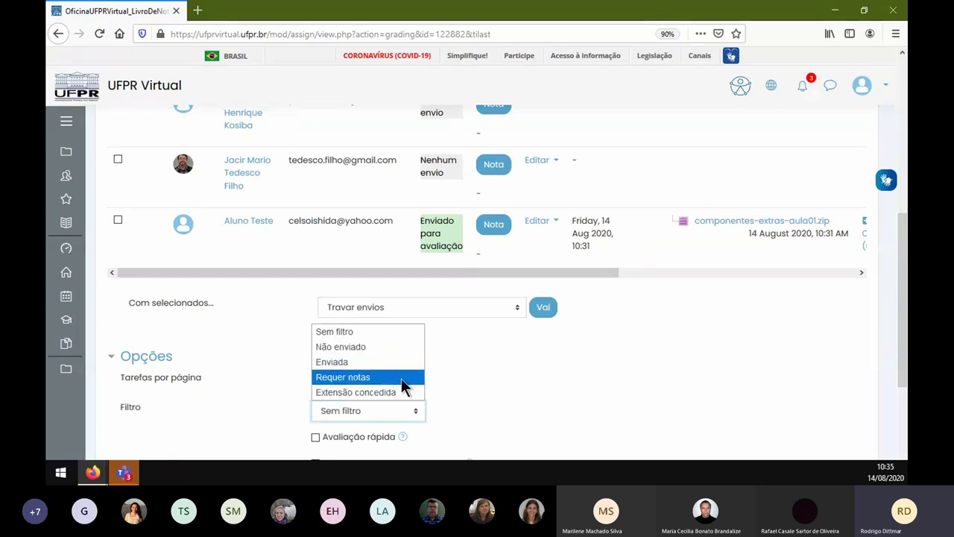
{"action": "left_click", "coordinate": [334, 361]}
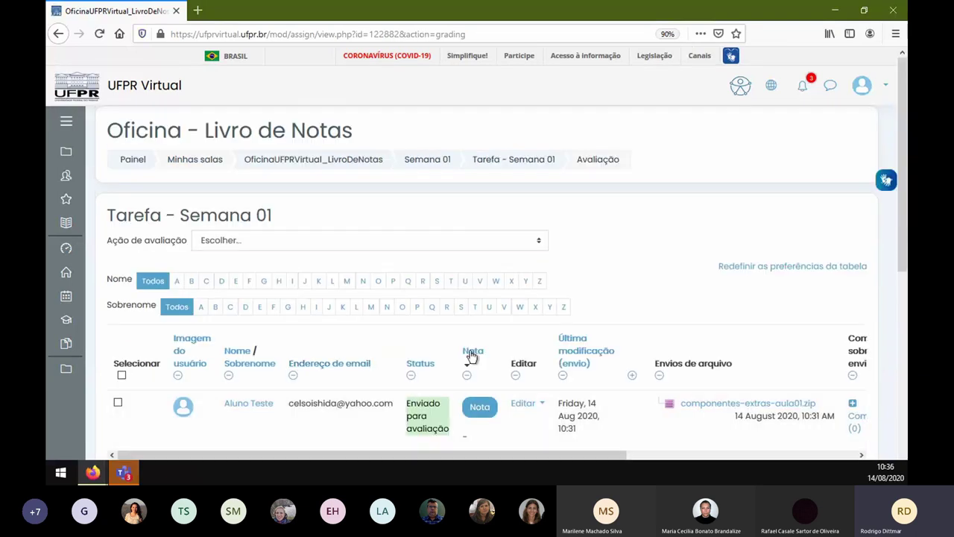
{"action": "scroll", "coordinate": [422, 345], "scroll_direction": "down", "scroll_amount": 3}
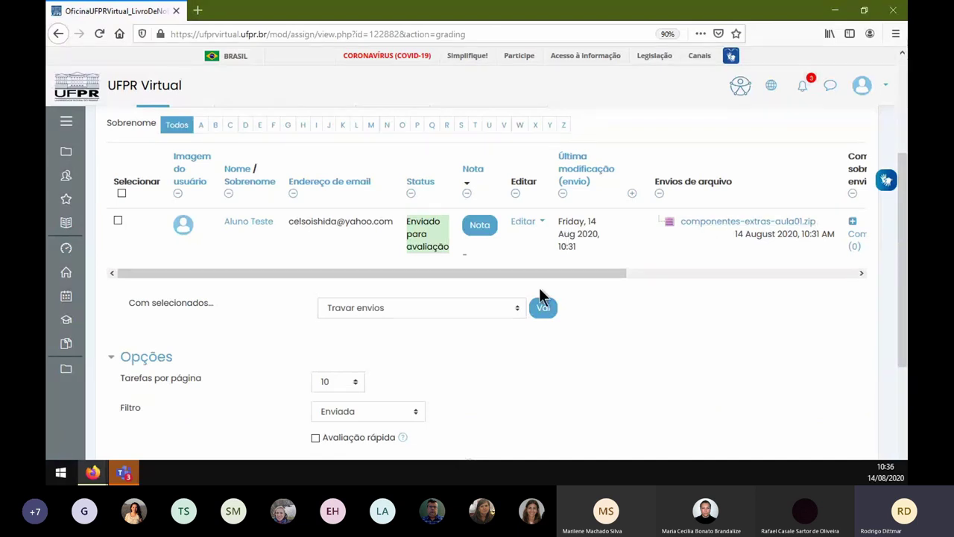
- Open the submitted student's grading page, check the student counter, and return to the table
{"action": "left_click", "coordinate": [480, 226]}
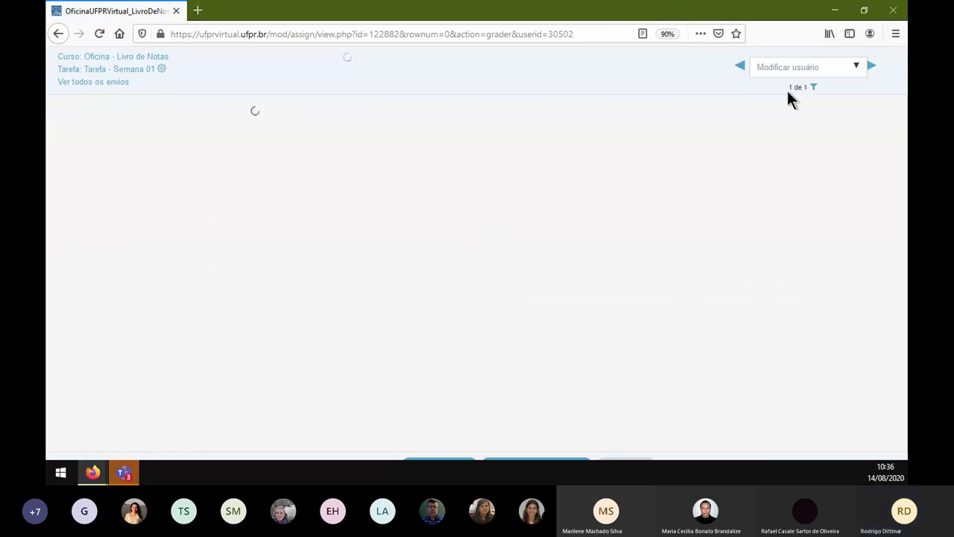
{"action": "left_click_drag", "start_coordinate": [793, 88], "coordinate": [816, 89]}
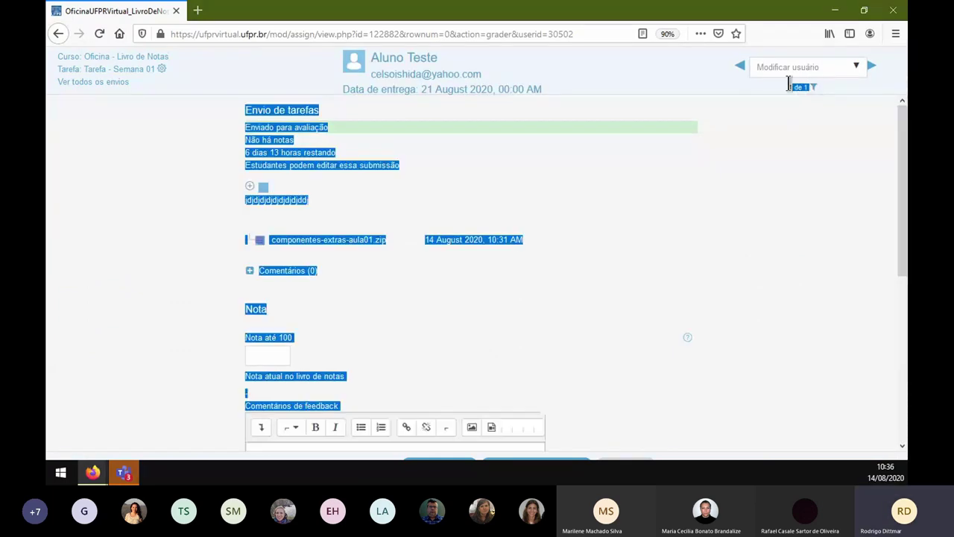
{"action": "scroll", "coordinate": [784, 66], "scroll_direction": "up", "scroll_amount": 5}
{"action": "left_click_drag", "start_coordinate": [708, 115], "coordinate": [737, 115]}
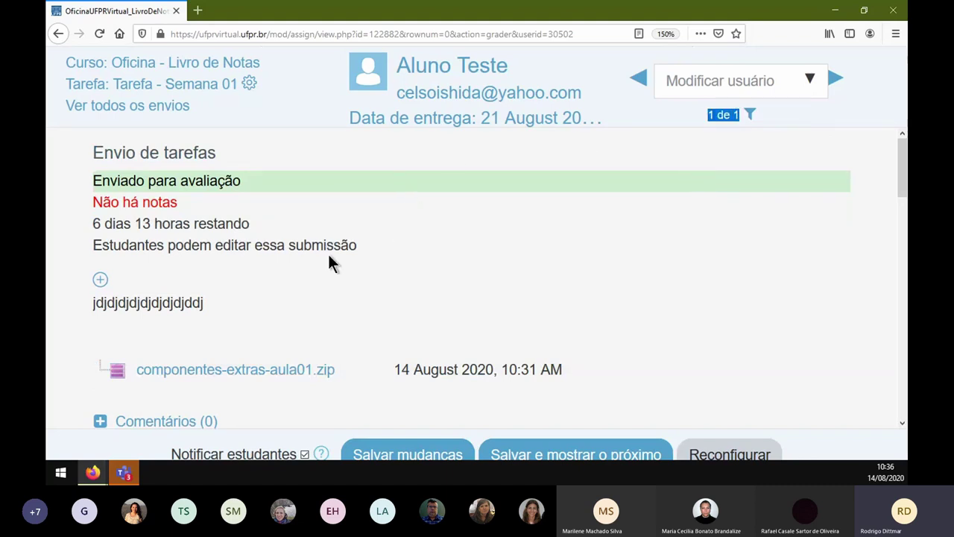
{"action": "left_click", "coordinate": [57, 33]}
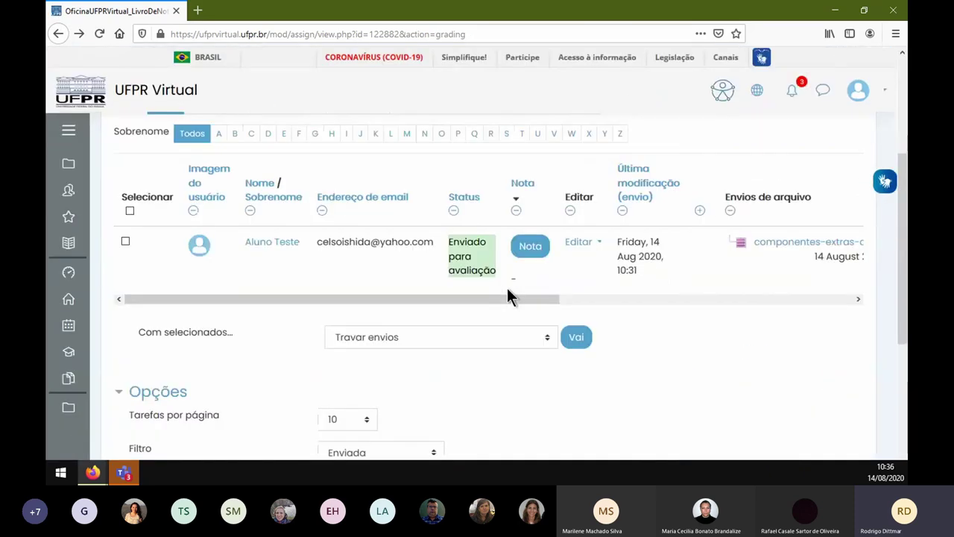
- Filter the submissions table to students with status Não enviado
{"action": "left_click", "coordinate": [362, 453]}
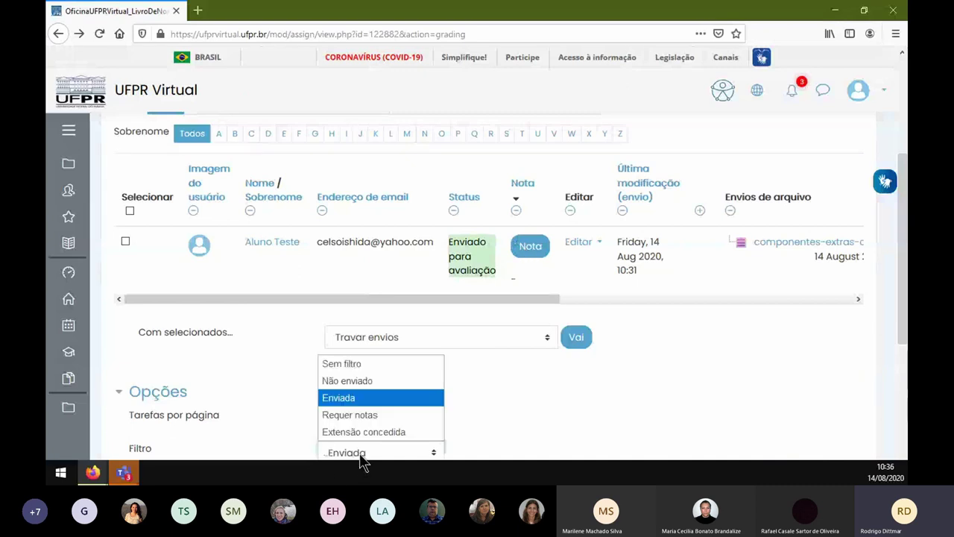
{"action": "left_click", "coordinate": [378, 380]}
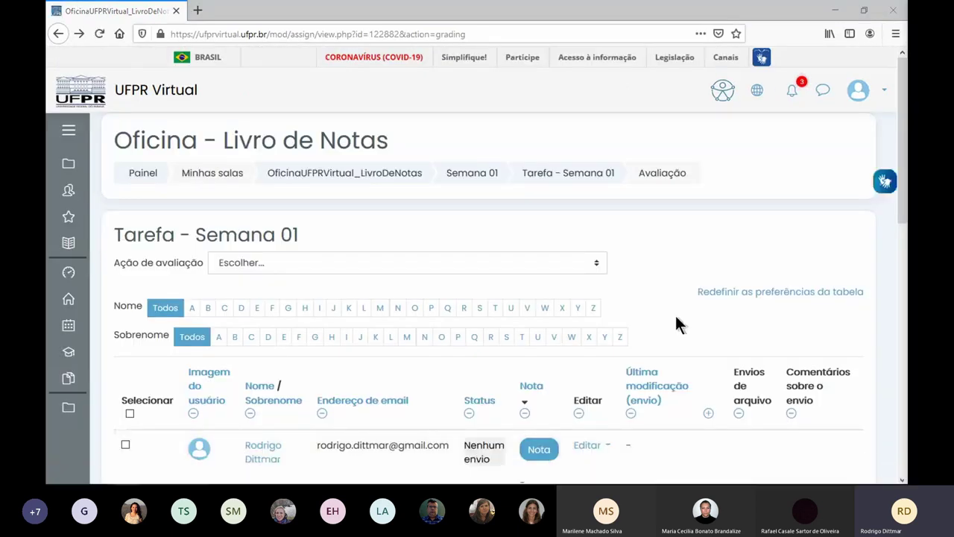
{"action": "scroll", "coordinate": [570, 411], "scroll_direction": "down", "scroll_amount": 8}
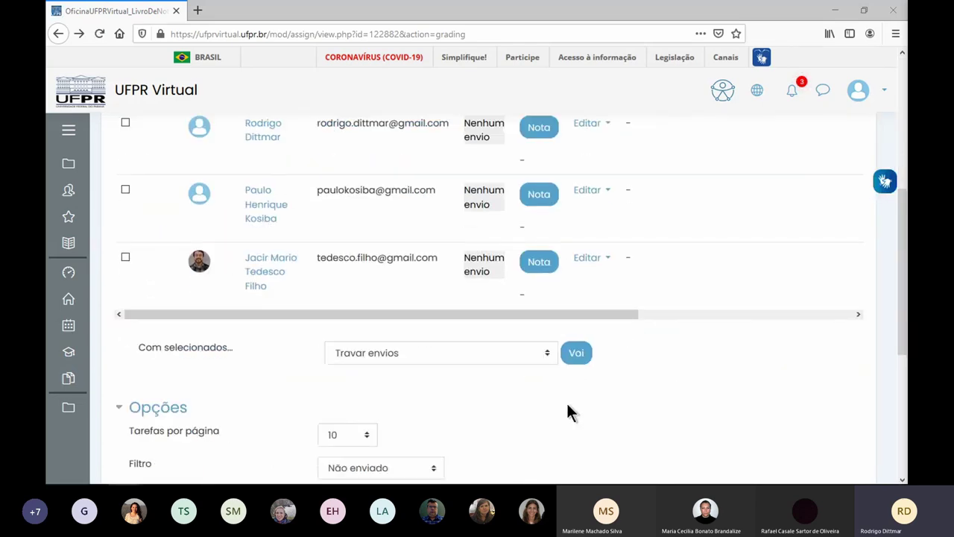
{"action": "scroll", "coordinate": [558, 390], "scroll_direction": "up", "scroll_amount": 1}
{"action": "scroll", "coordinate": [557, 277], "scroll_direction": "up", "scroll_amount": 2}
- Browse unsubmitted students in the grader, enter a grade of 0, then leave without saving
{"action": "left_click", "coordinate": [544, 273]}
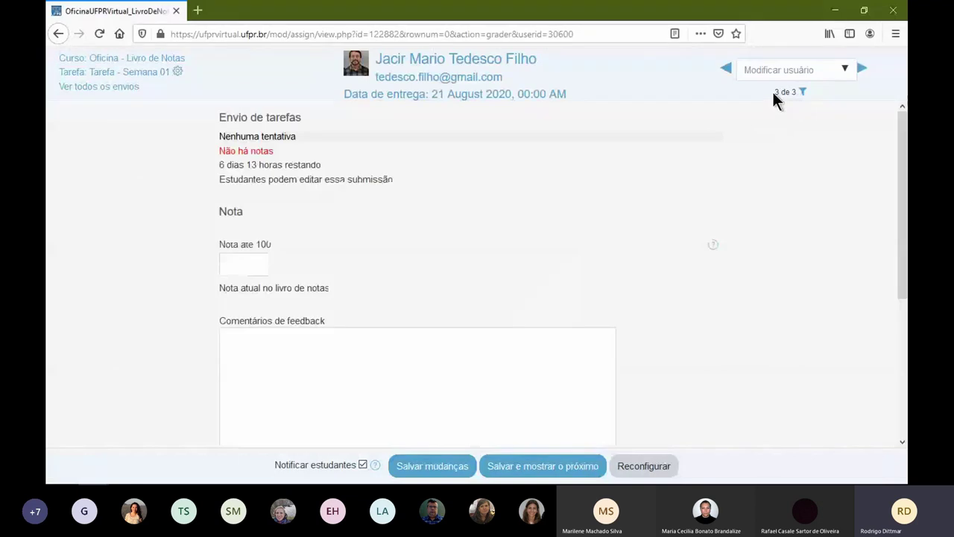
{"action": "left_click_drag", "start_coordinate": [772, 92], "coordinate": [797, 92]}
{"action": "left_click", "coordinate": [725, 68]}
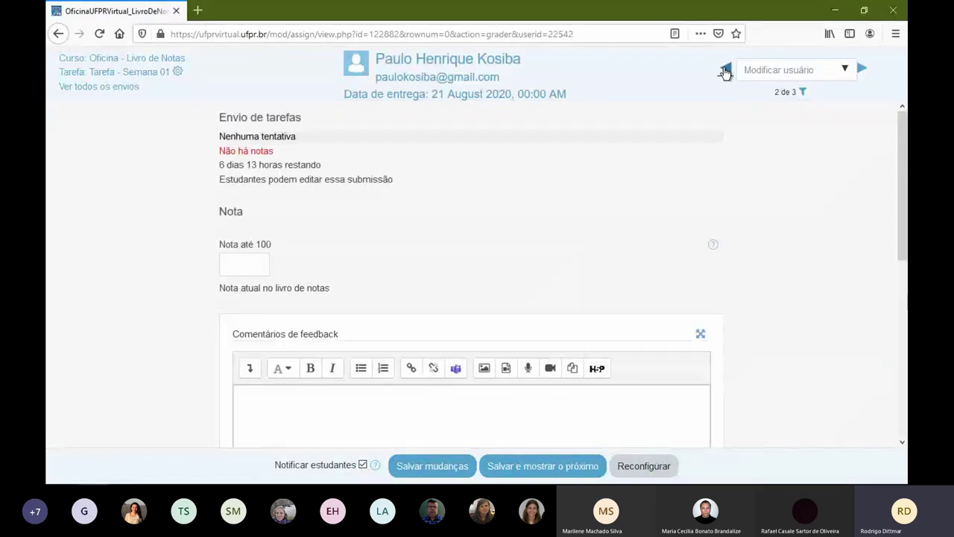
{"action": "left_click", "coordinate": [233, 267]}
{"action": "type", "text": "0"}
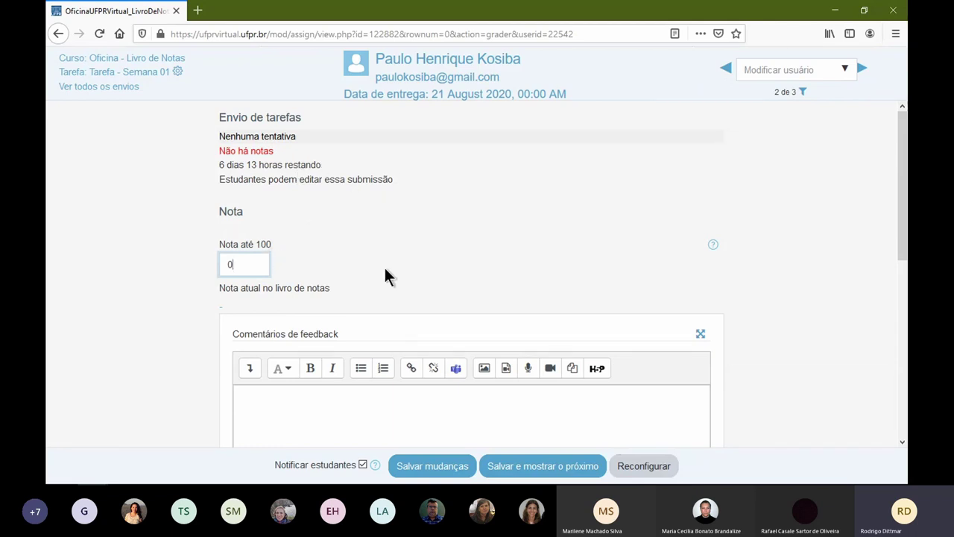
{"action": "left_click", "coordinate": [59, 35]}
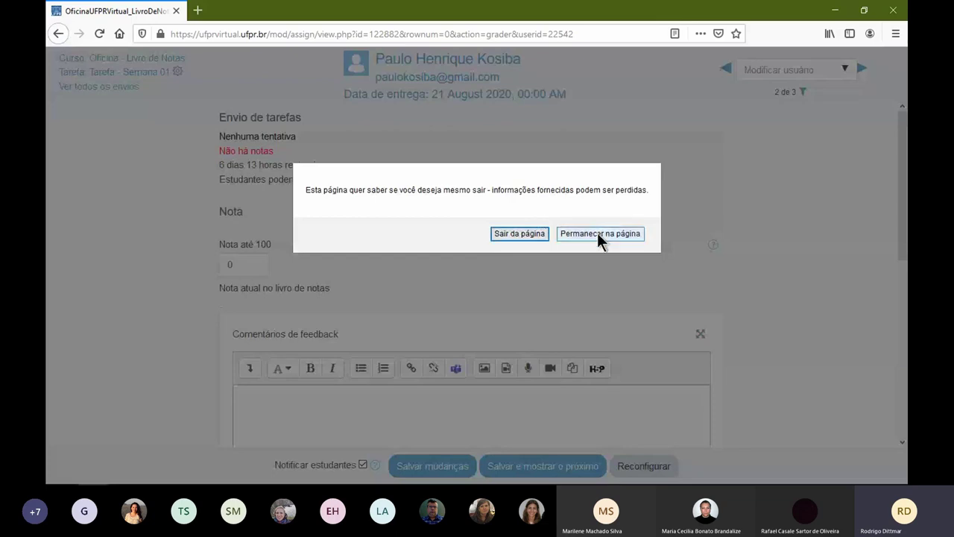
{"action": "left_click", "coordinate": [534, 234]}
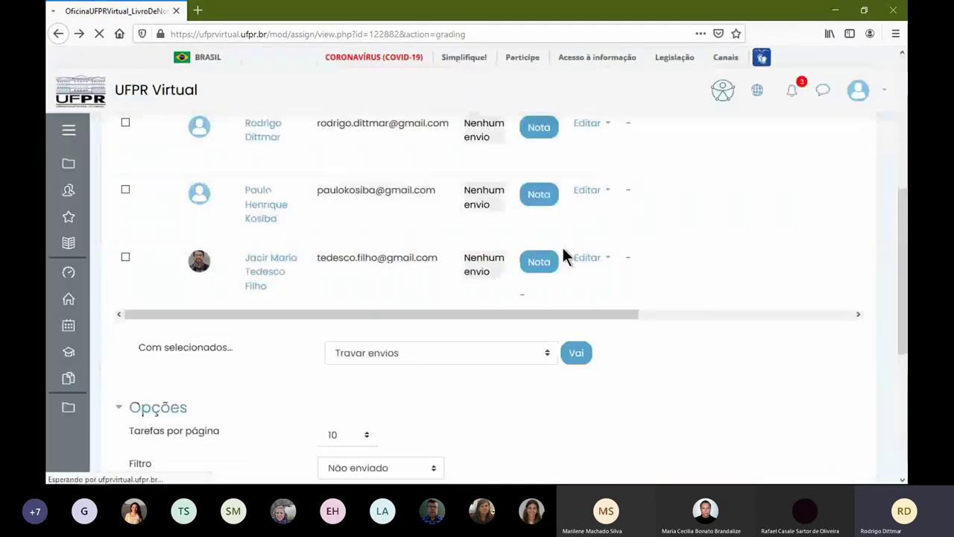
{"action": "scroll", "coordinate": [562, 245], "scroll_direction": "up", "scroll_amount": 3}
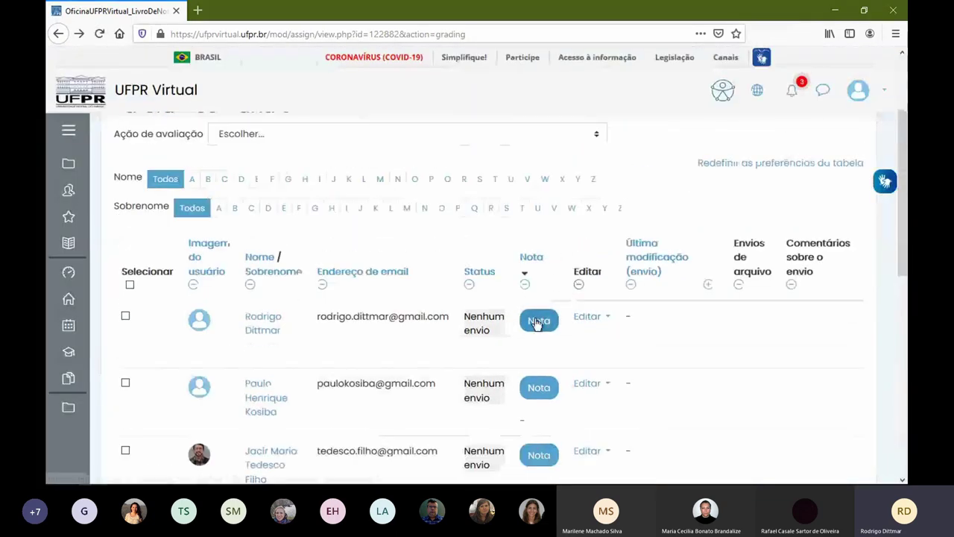
{"action": "left_click", "coordinate": [537, 322]}
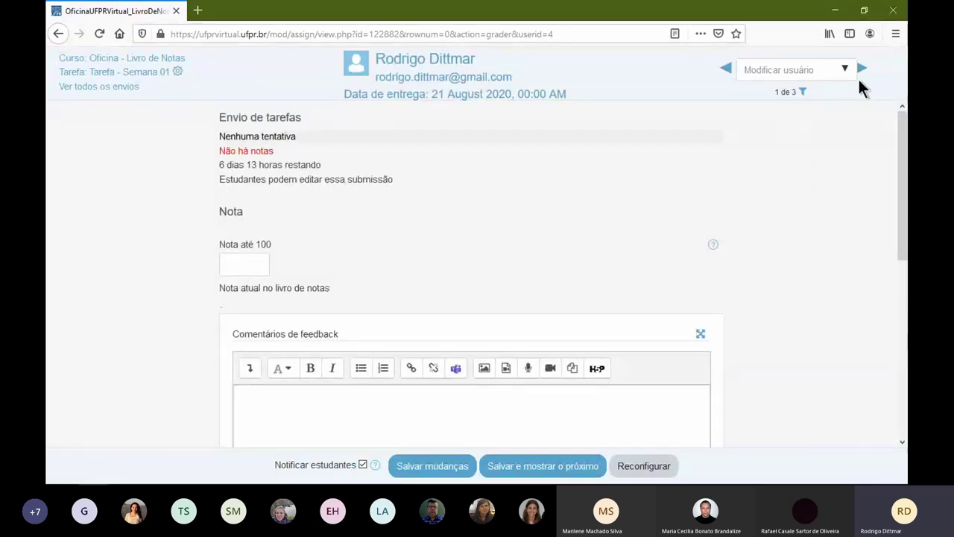
{"action": "key", "text": "ctrl+plus"}
{"action": "key", "text": "ctrl+plus"}
{"action": "key", "text": "ctrl+plus"}
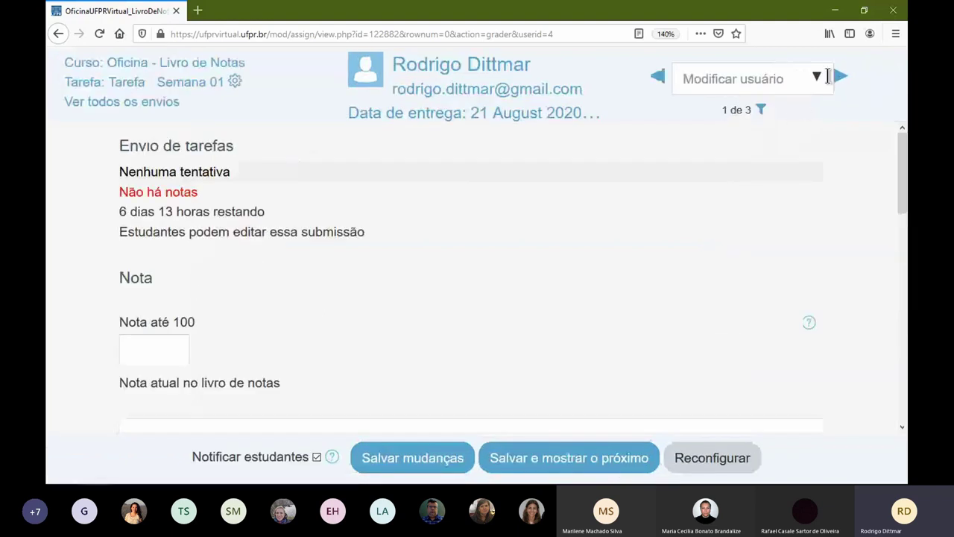
{"action": "left_click", "coordinate": [842, 79]}
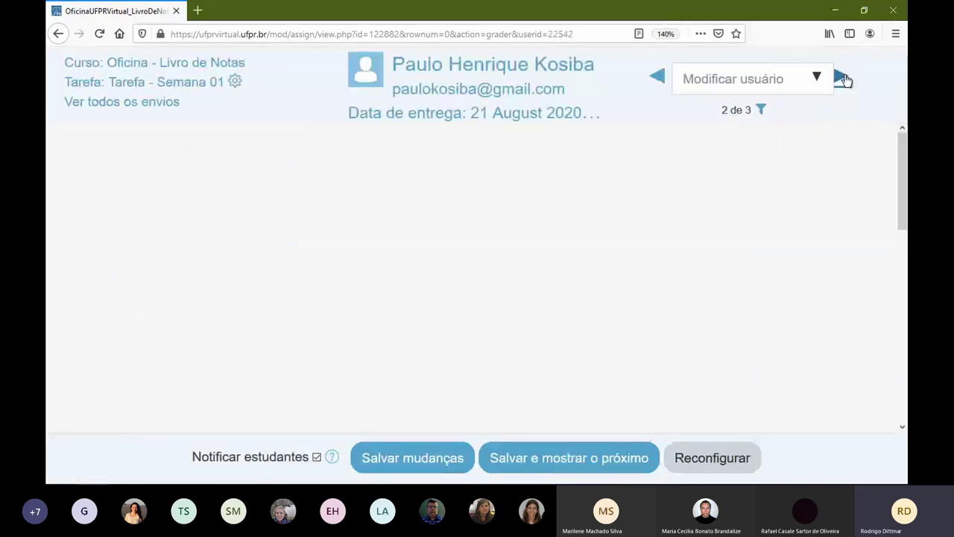
{"action": "left_click", "coordinate": [843, 78]}
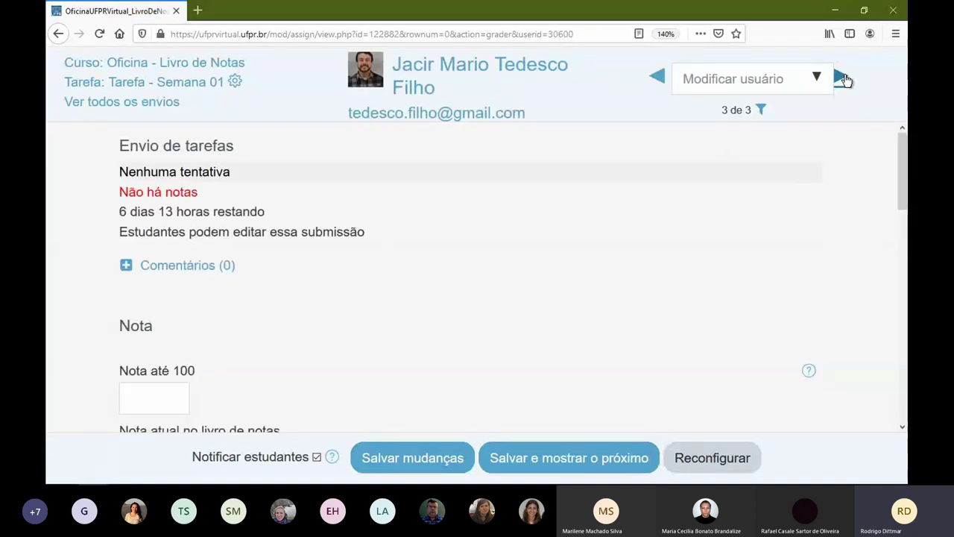
{"action": "left_click", "coordinate": [657, 77]}
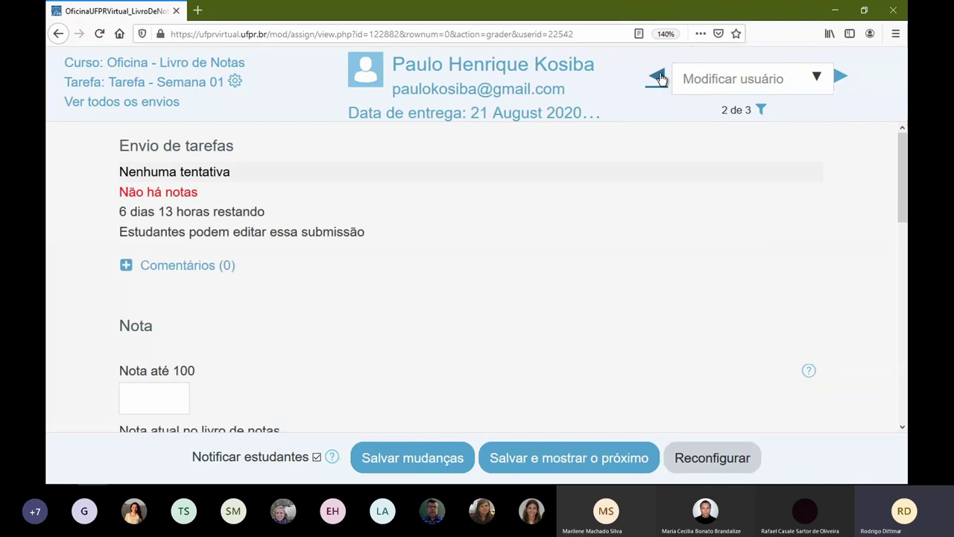
{"action": "left_click", "coordinate": [660, 78]}
{"action": "left_click", "coordinate": [59, 35]}
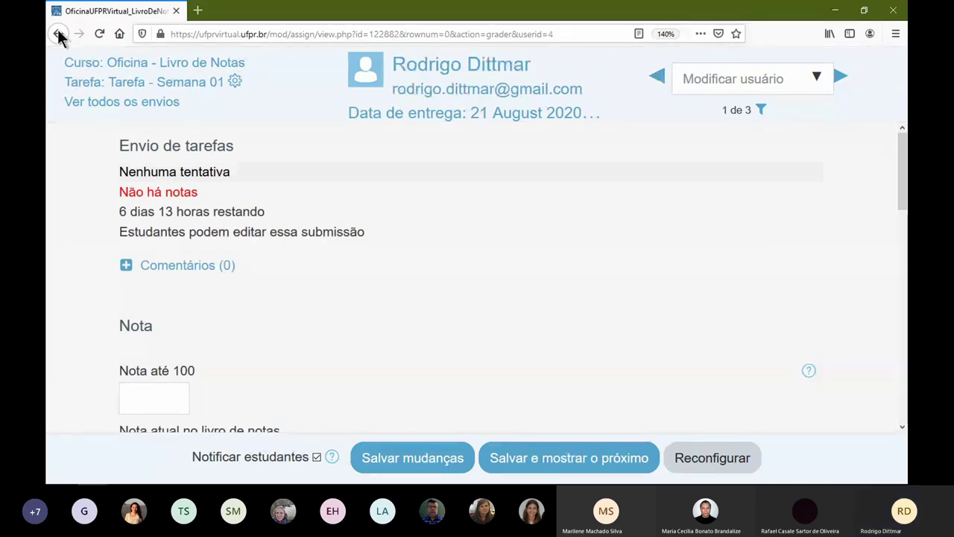
{"action": "key", "text": "ctrl+0"}
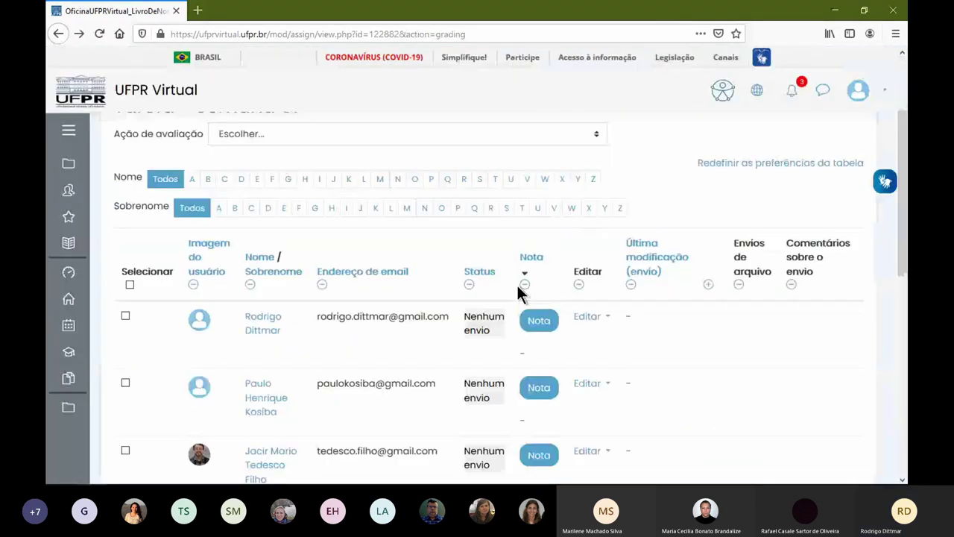
{"action": "scroll", "coordinate": [539, 401], "scroll_direction": "down", "scroll_amount": 5}
{"action": "scroll", "coordinate": [258, 358], "scroll_direction": "down", "scroll_amount": 2}
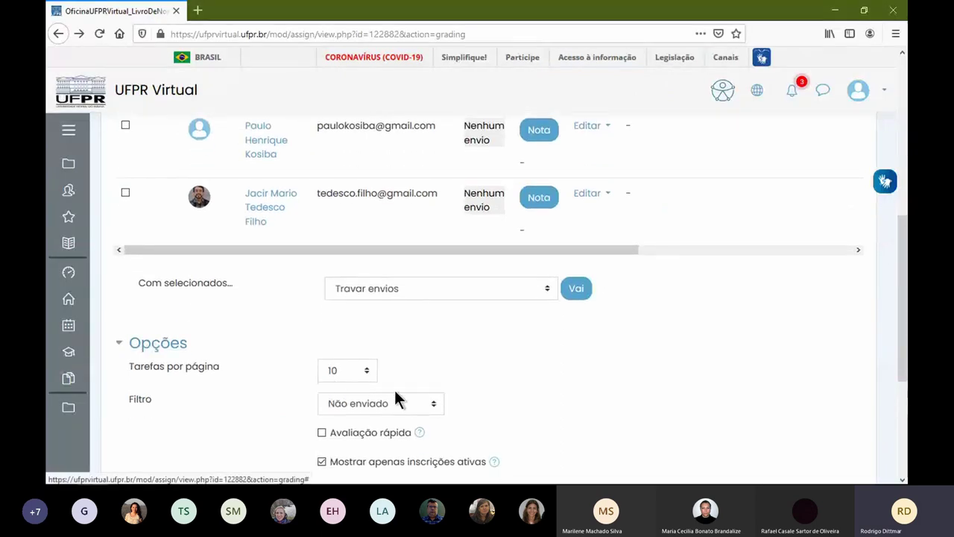
{"action": "scroll", "coordinate": [395, 395], "scroll_direction": "down", "scroll_amount": 2}
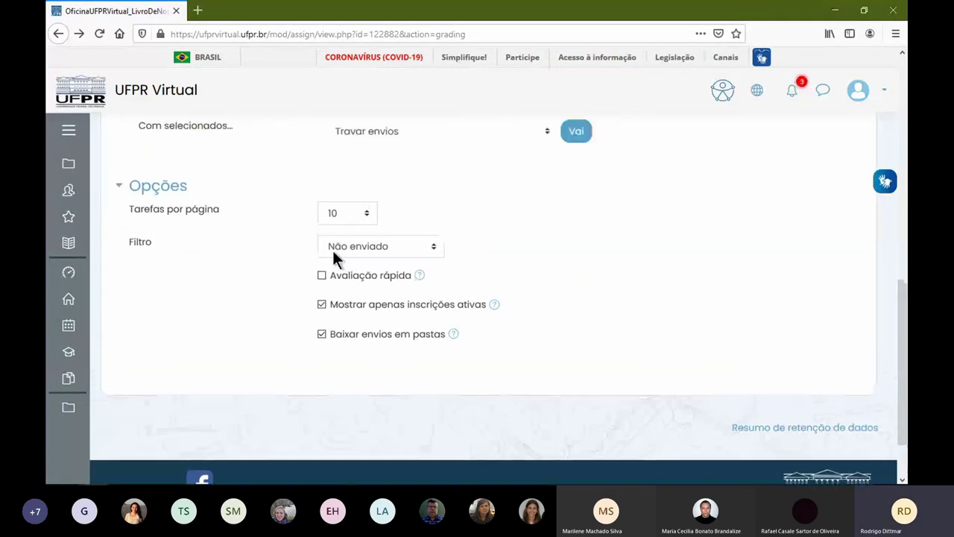
{"action": "scroll", "coordinate": [395, 284], "scroll_direction": "up", "scroll_amount": 6}
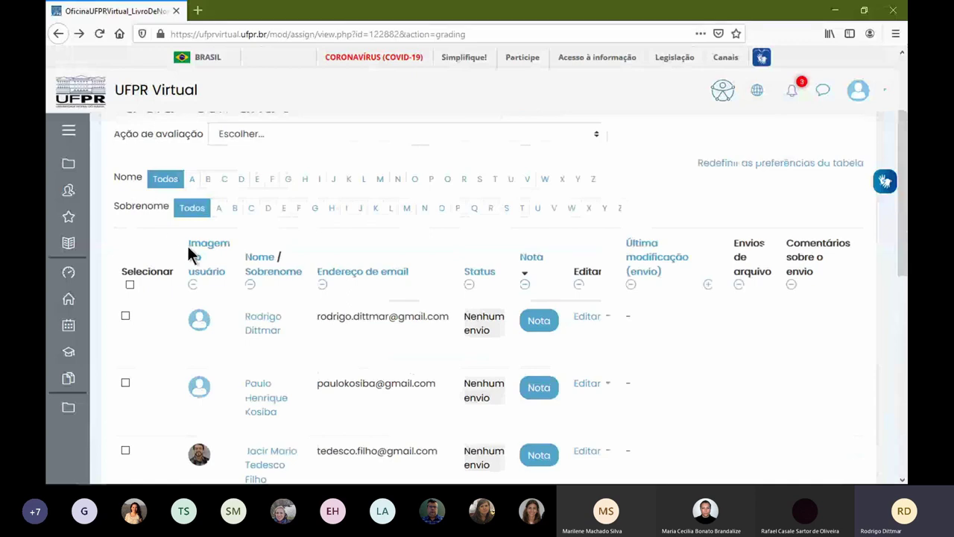
{"action": "scroll", "coordinate": [249, 216], "scroll_direction": "up", "scroll_amount": 3}
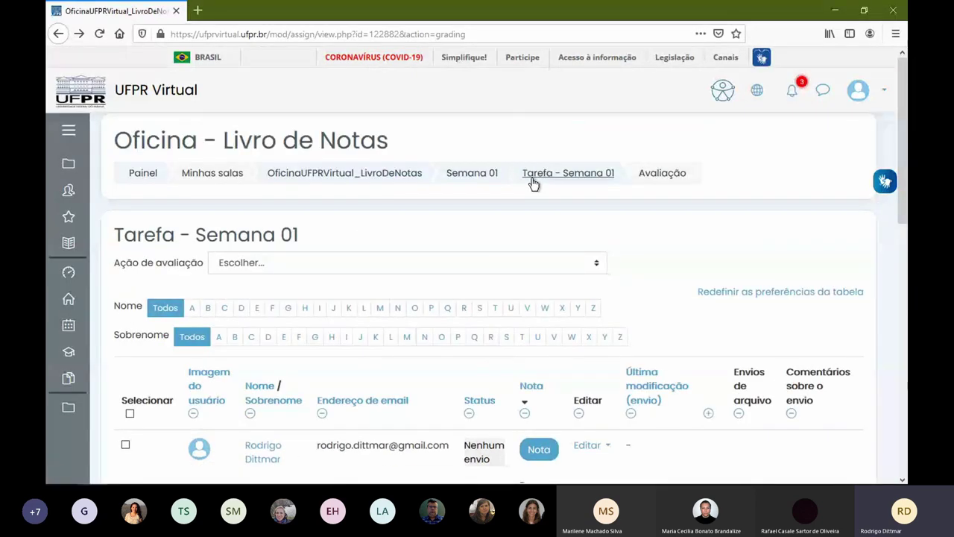
- Open Tarefa - Semana 01's settings and insert 'mapa' before 'mental' in Descrição
{"action": "left_click", "coordinate": [537, 183]}
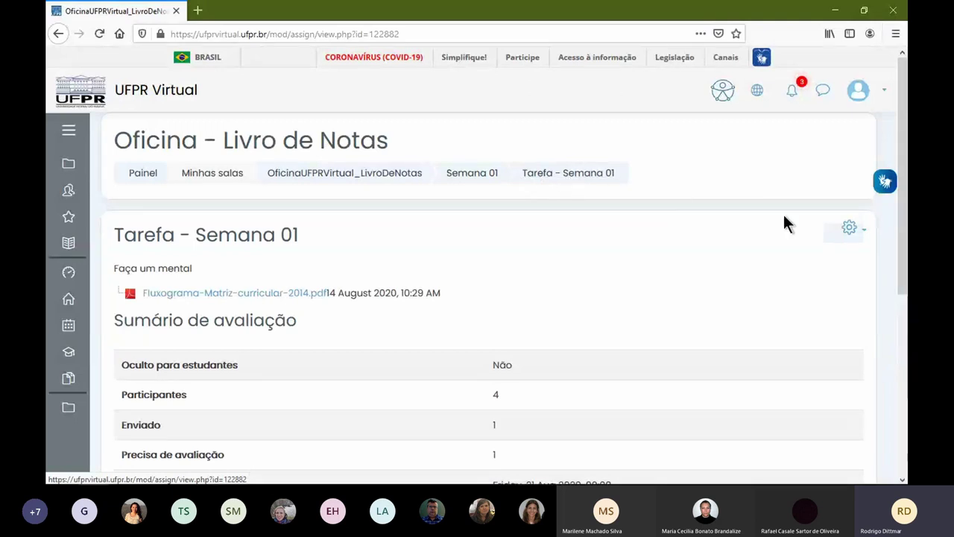
{"action": "left_click", "coordinate": [849, 227]}
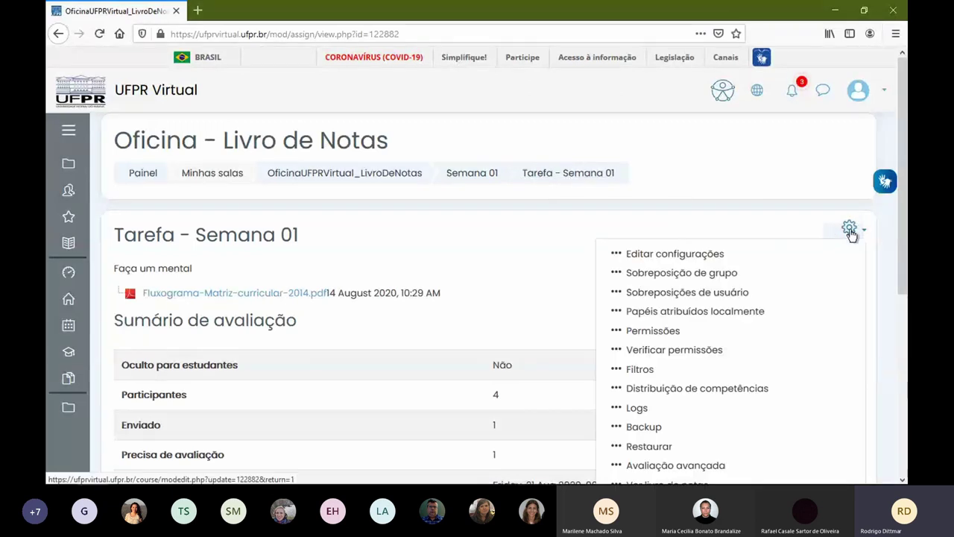
{"action": "left_click", "coordinate": [697, 258]}
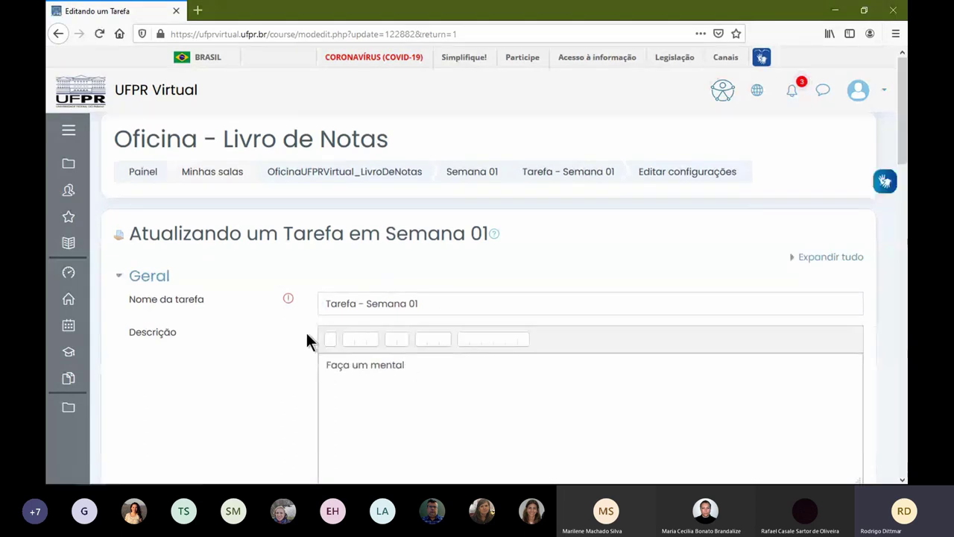
{"action": "scroll", "coordinate": [455, 339], "scroll_direction": "down", "scroll_amount": 4}
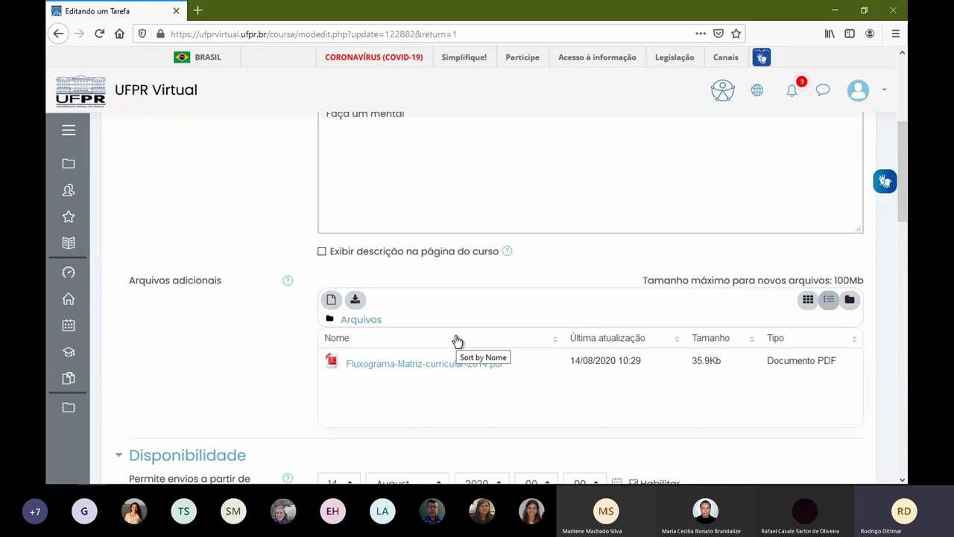
{"action": "scroll", "coordinate": [272, 328], "scroll_direction": "up", "scroll_amount": 2}
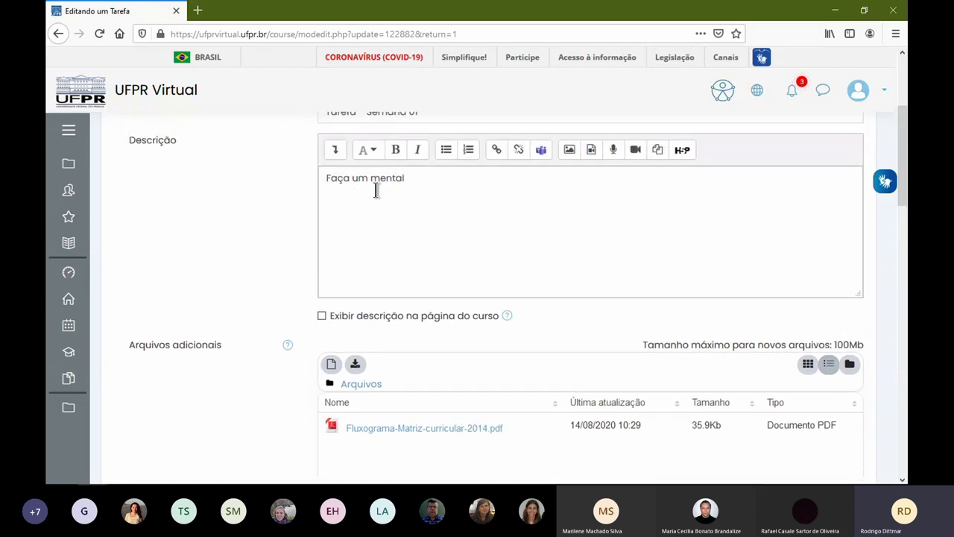
{"action": "left_click", "coordinate": [447, 221]}
{"action": "type", "text": "mapa"}
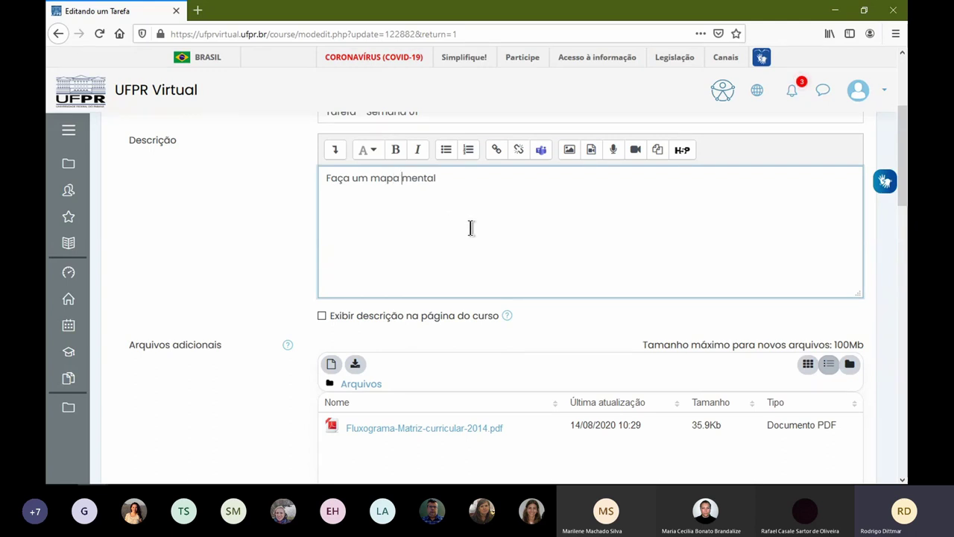
- Zoom the page out, expand the Nota section, and choose Rubrica as Método de avaliação
{"action": "scroll", "coordinate": [281, 235], "scroll_direction": "down", "scroll_amount": 5}
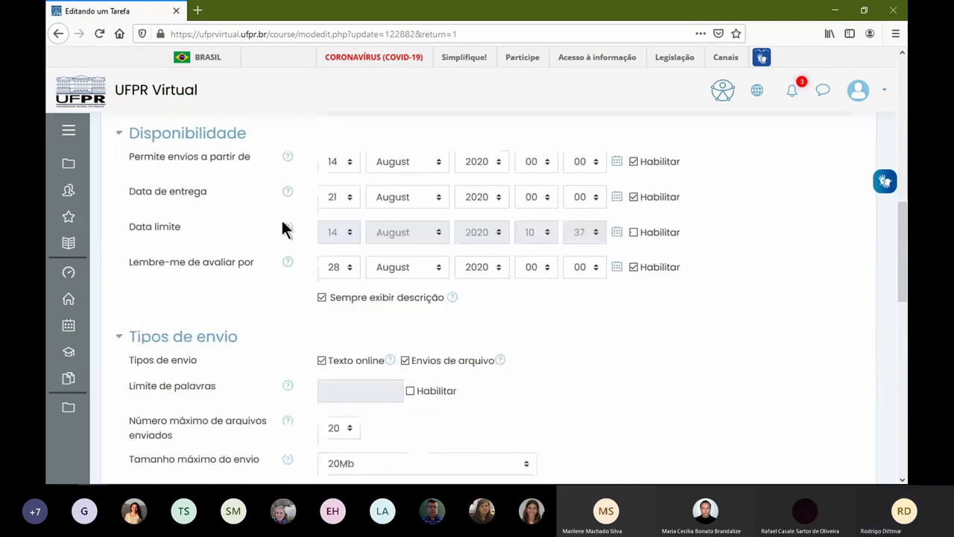
{"action": "scroll", "coordinate": [435, 215], "scroll_direction": "down", "scroll_amount": 3}
{"action": "key", "text": "ctrl+minus"}
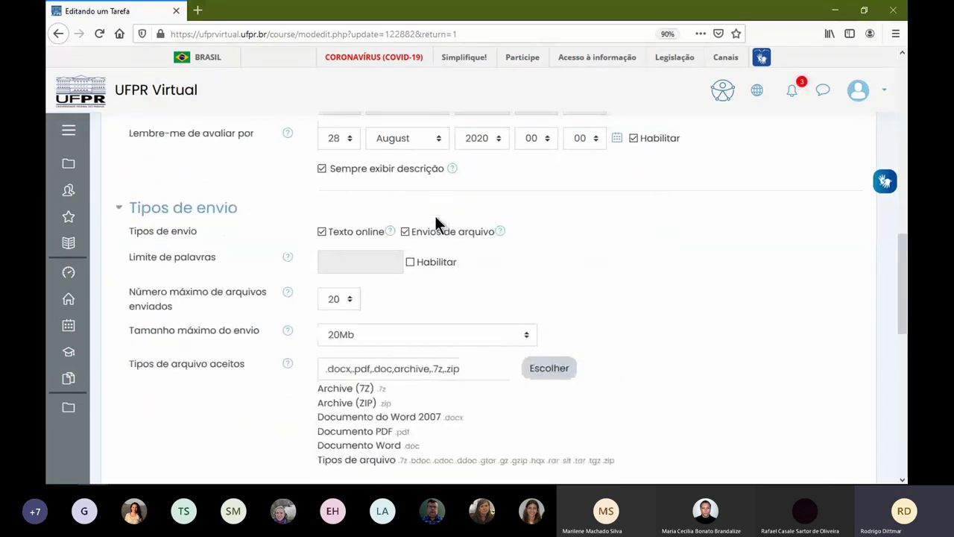
{"action": "scroll", "coordinate": [451, 232], "scroll_direction": "down", "scroll_amount": 3}
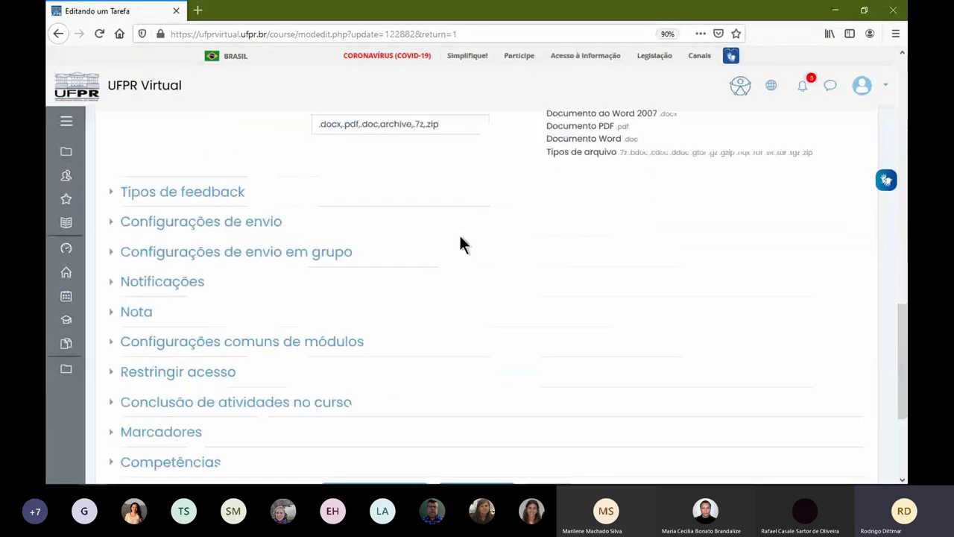
{"action": "scroll", "coordinate": [287, 261], "scroll_direction": "up", "scroll_amount": 3}
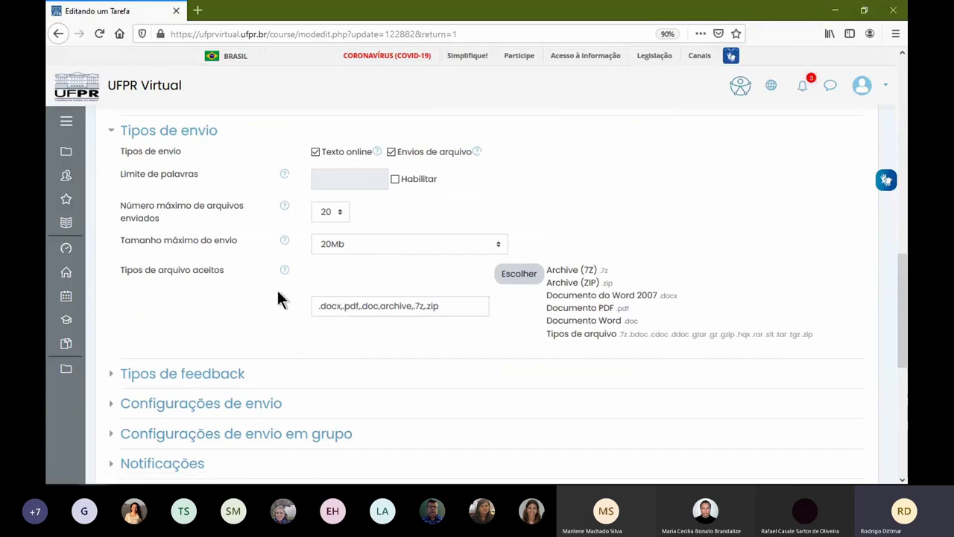
{"action": "scroll", "coordinate": [273, 293], "scroll_direction": "up", "scroll_amount": 2}
{"action": "scroll", "coordinate": [253, 298], "scroll_direction": "down", "scroll_amount": 5}
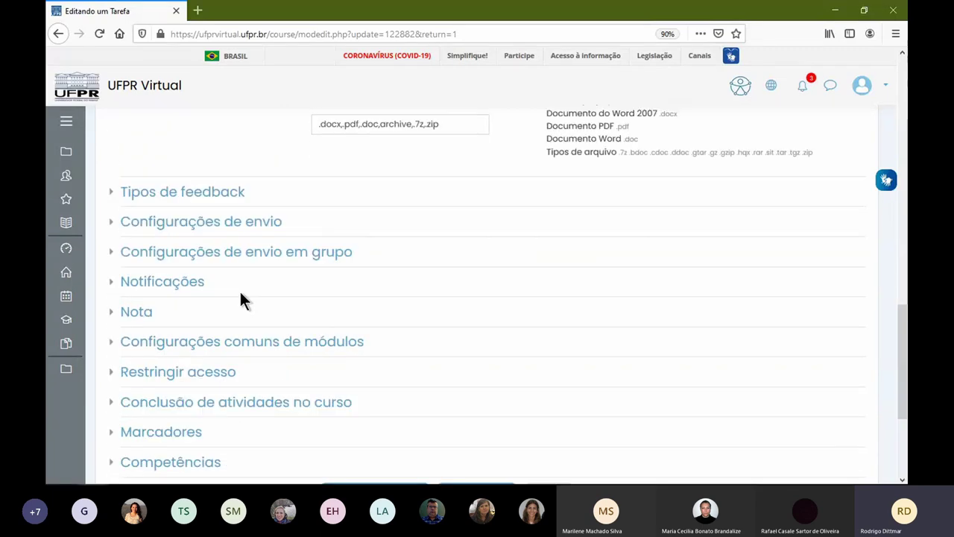
{"action": "left_click", "coordinate": [133, 314]}
{"action": "scroll", "coordinate": [496, 283], "scroll_direction": "down", "scroll_amount": 2}
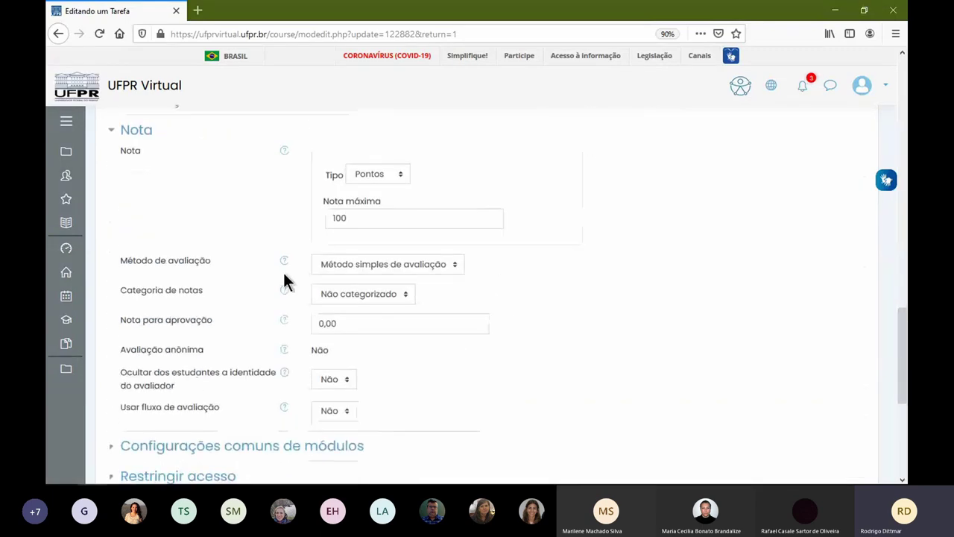
{"action": "left_click", "coordinate": [436, 269]}
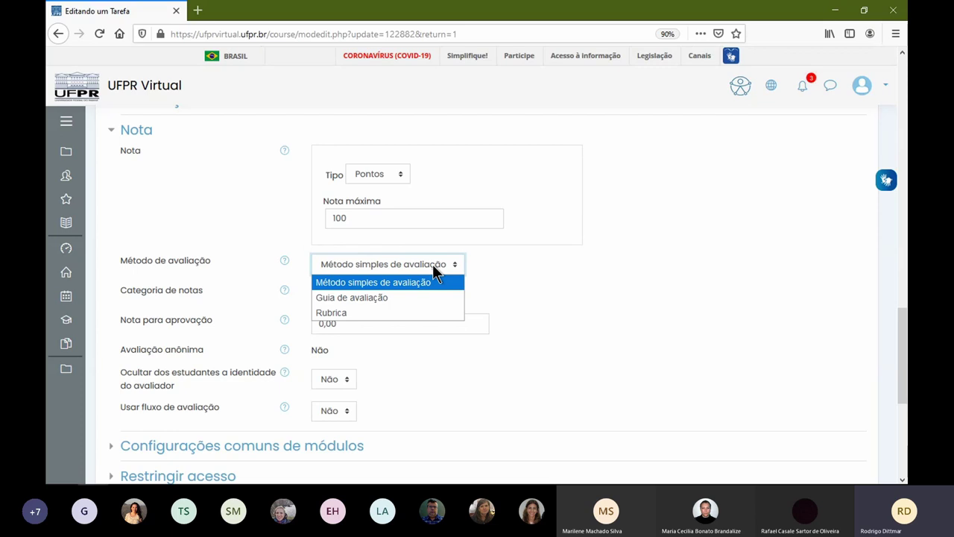
{"action": "left_click", "coordinate": [416, 312]}
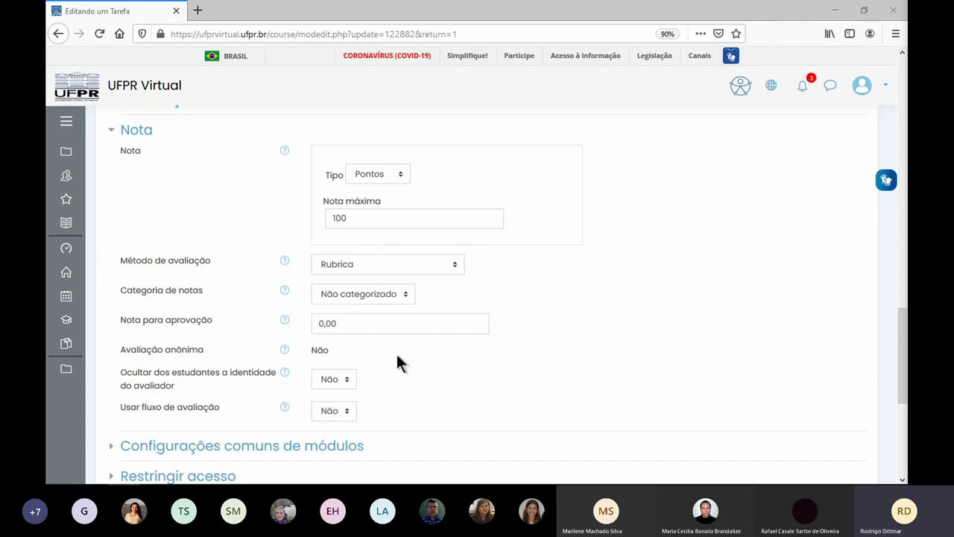
{"action": "scroll", "coordinate": [397, 363], "scroll_direction": "down", "scroll_amount": 3}
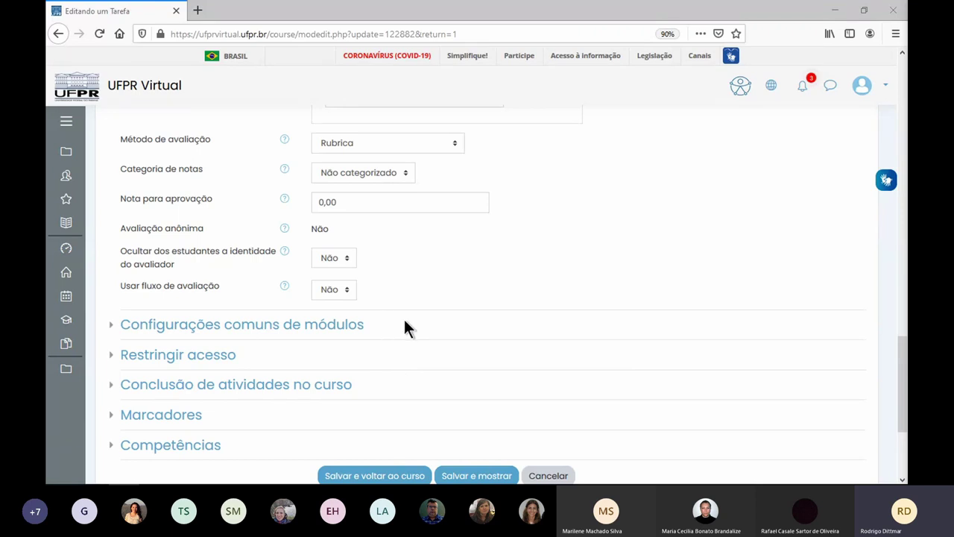
- Save Tarefa - Semana 01 with Rubrica grading and open its Definir rubrica page
{"action": "left_click", "coordinate": [393, 477]}
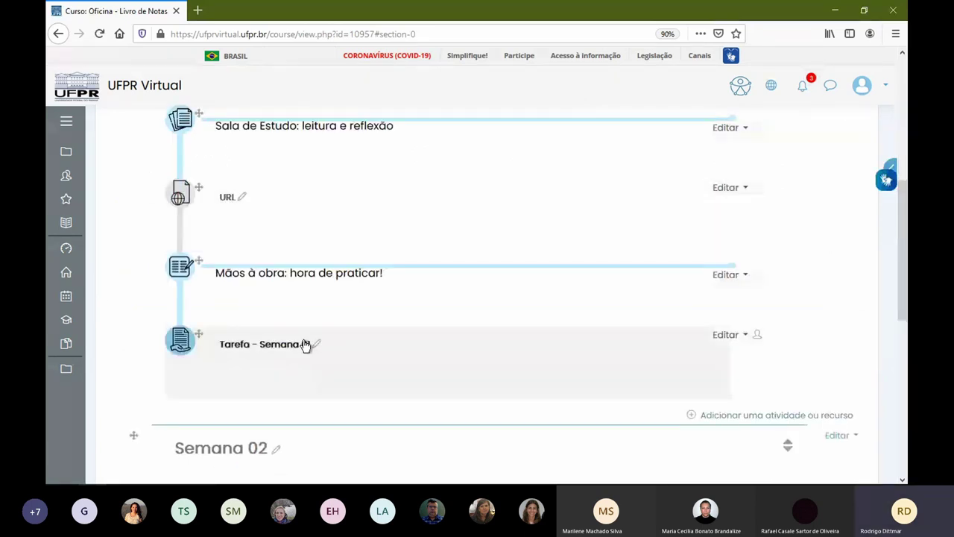
{"action": "left_click", "coordinate": [274, 349]}
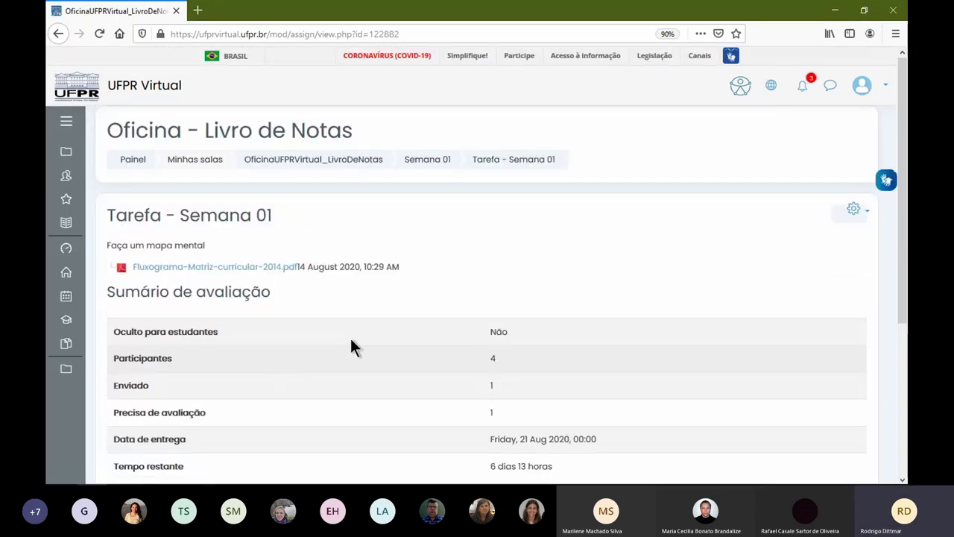
{"action": "scroll", "coordinate": [609, 311], "scroll_direction": "down", "scroll_amount": 5}
{"action": "scroll", "coordinate": [521, 257], "scroll_direction": "up", "scroll_amount": 3}
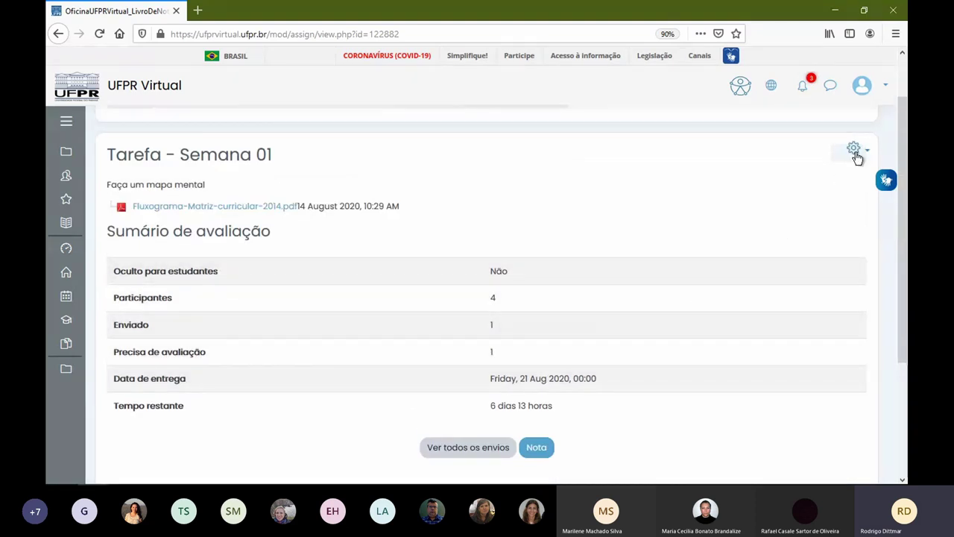
{"action": "left_click", "coordinate": [855, 152]}
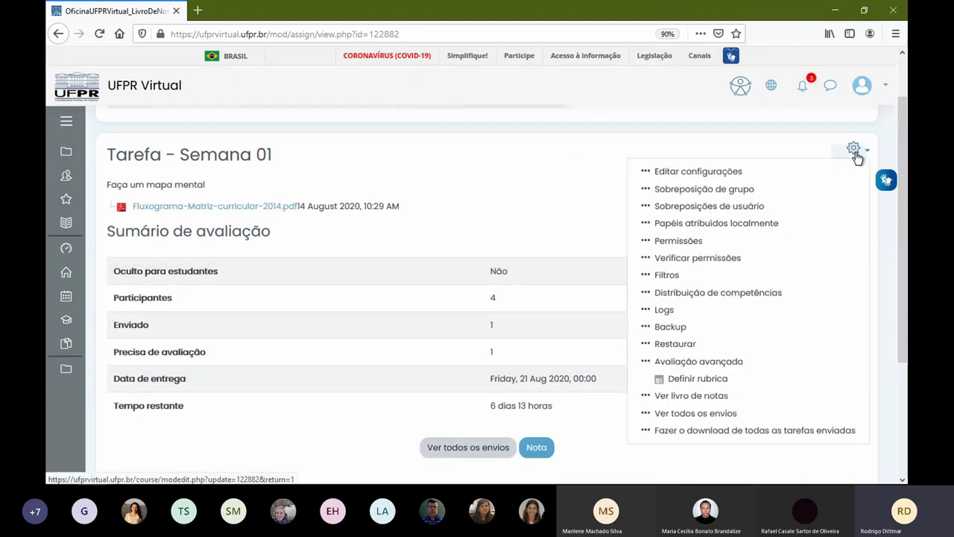
{"action": "left_click", "coordinate": [707, 380]}
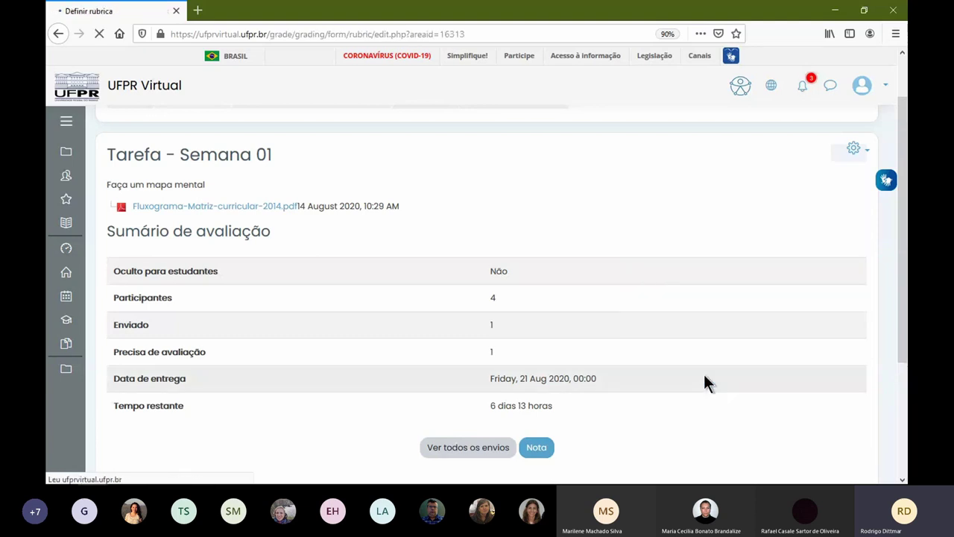
- Name the rubric 'Rubrica' with the description 'dddd'
{"action": "left_click", "coordinate": [588, 211]}
{"action": "type", "text": "Rubrica"}
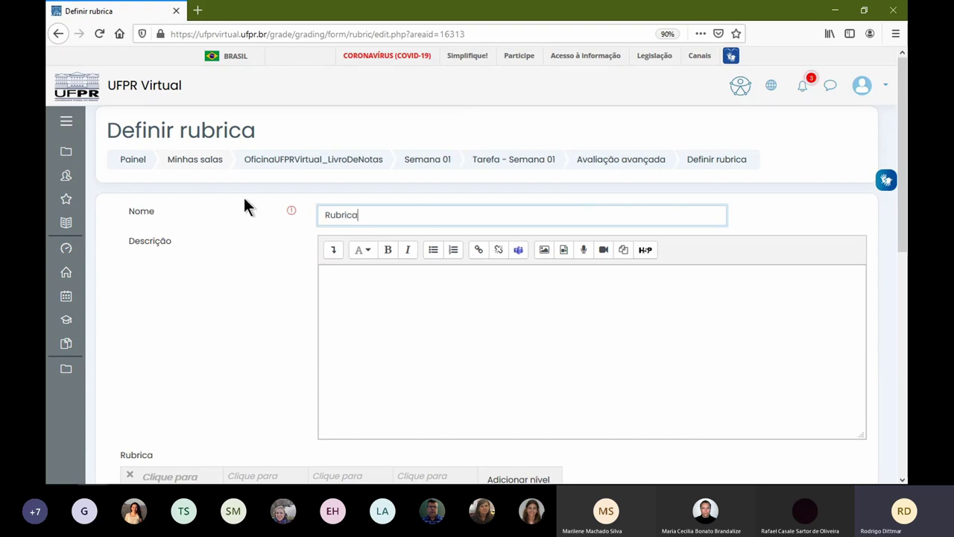
{"action": "left_click", "coordinate": [398, 306]}
{"action": "type", "text": "dddd"}
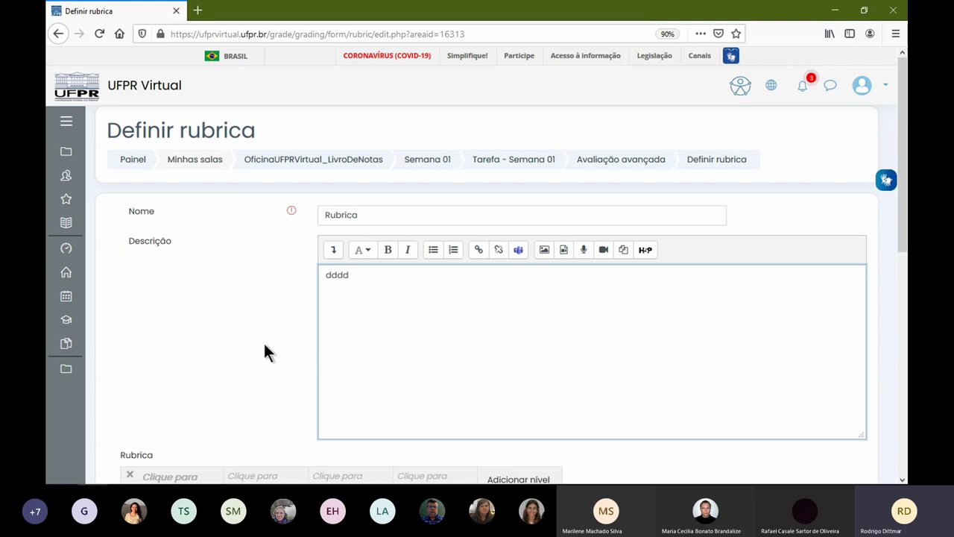
- Add three more criterion rows to the rubric
{"action": "scroll", "coordinate": [246, 340], "scroll_direction": "down", "scroll_amount": 3}
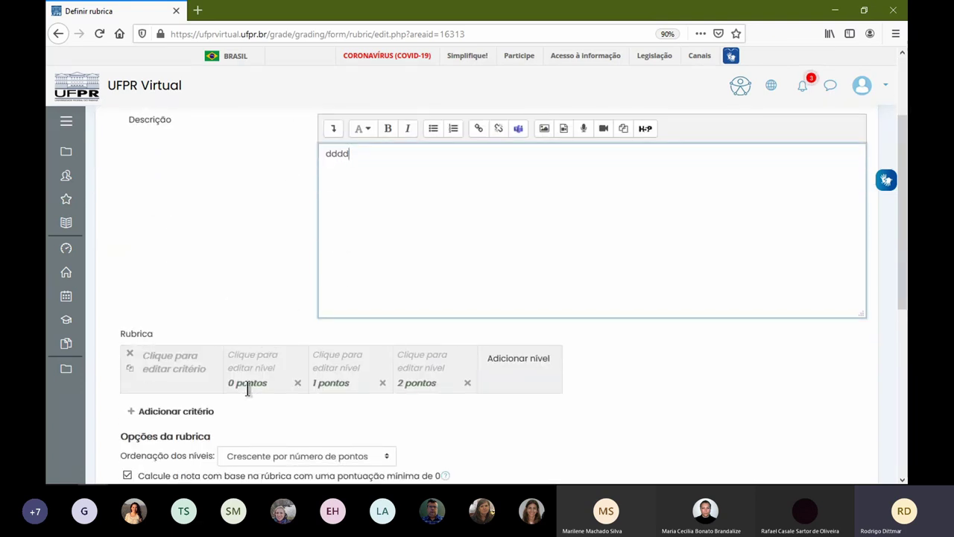
{"action": "left_click", "coordinate": [190, 411]}
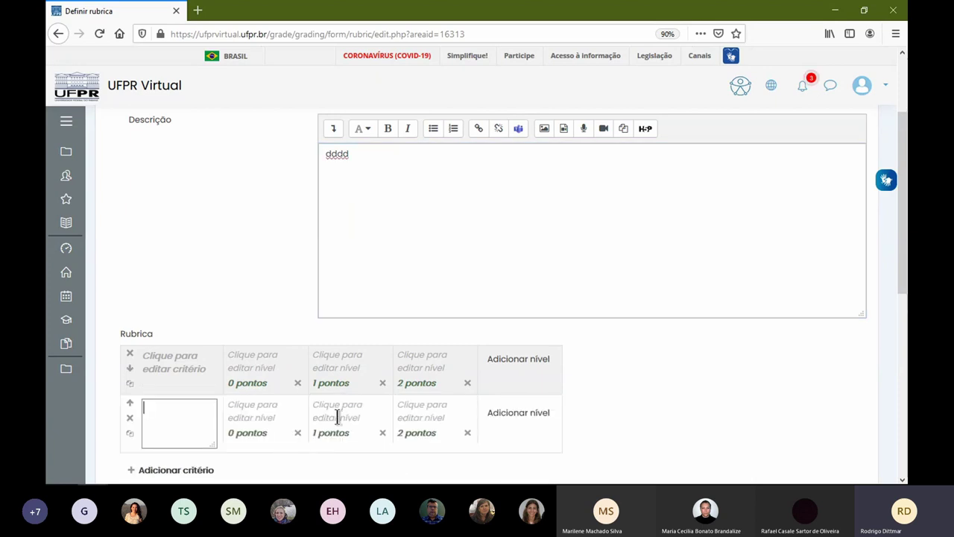
{"action": "scroll", "coordinate": [345, 388], "scroll_direction": "down", "scroll_amount": 3}
{"action": "left_click", "coordinate": [189, 356]}
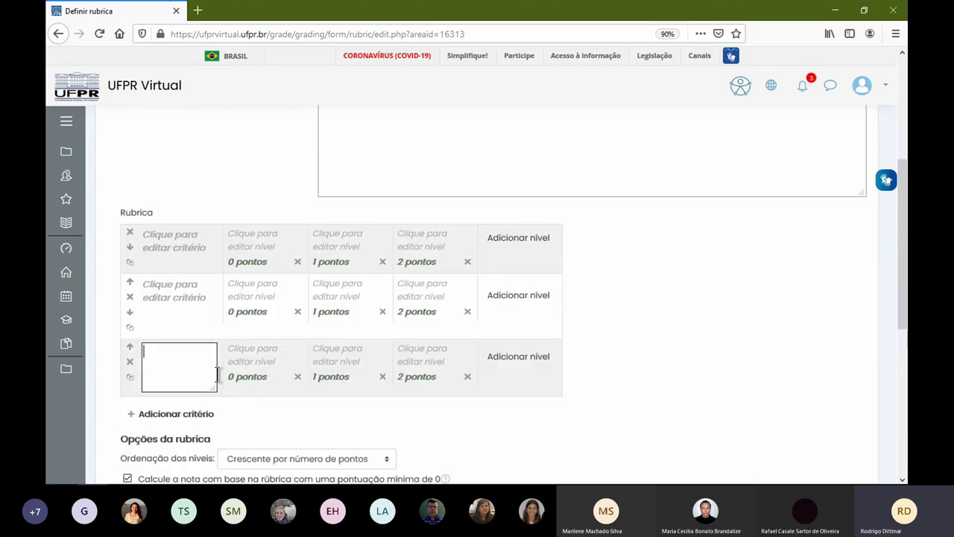
{"action": "left_click", "coordinate": [198, 416]}
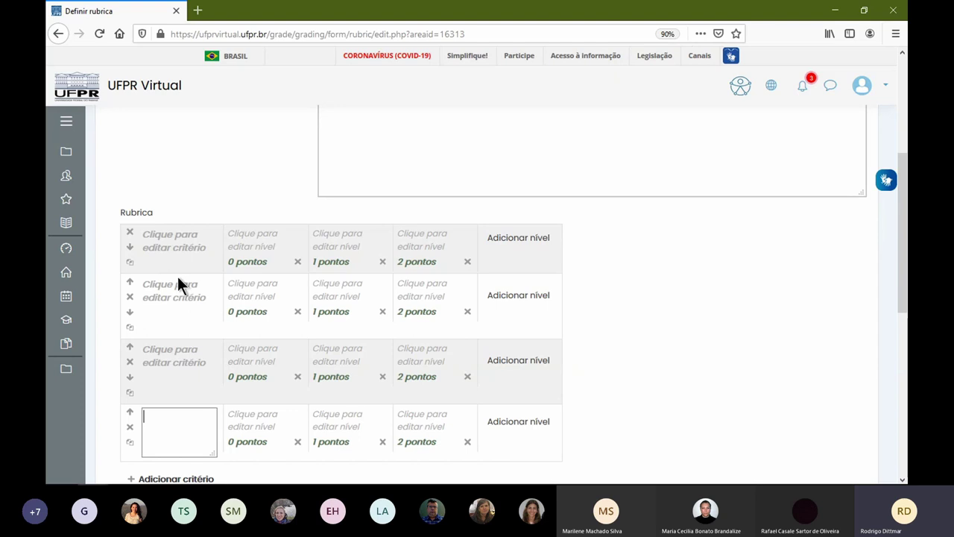
- Add four extra levels (3 to 6 points) to the third criterion
{"action": "left_click", "coordinate": [515, 364]}
{"action": "left_click", "coordinate": [598, 364]}
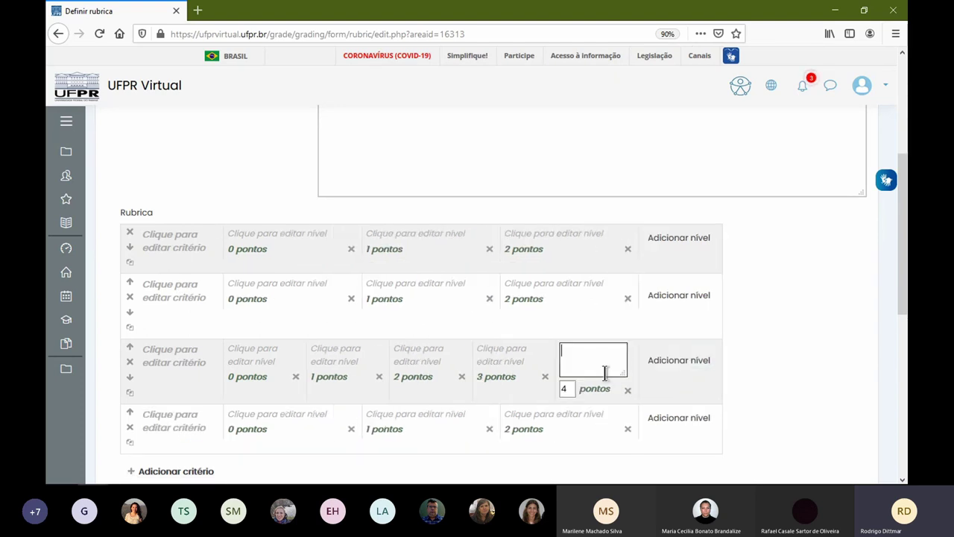
{"action": "left_click", "coordinate": [681, 362]}
{"action": "left_click", "coordinate": [768, 360]}
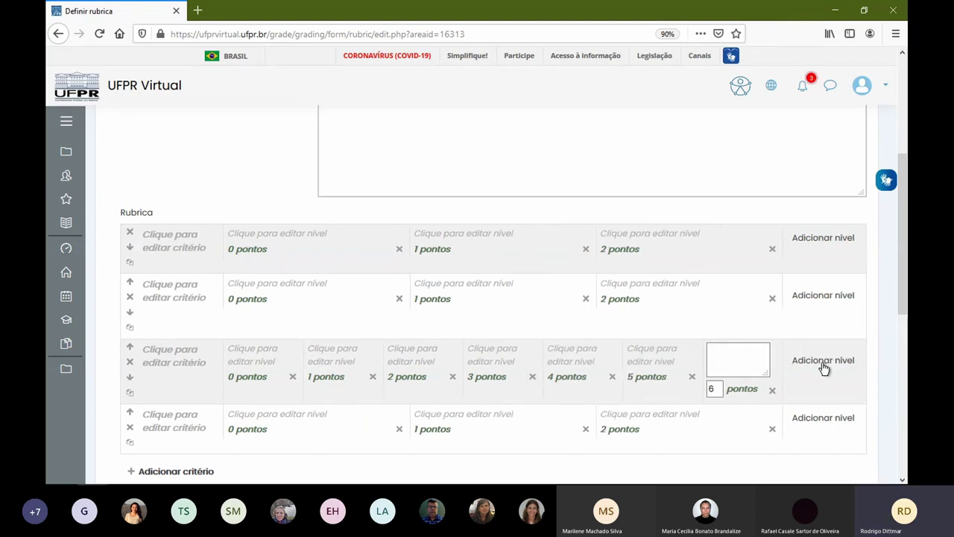
- Delete the extra criteria and the 1-point level, leaving one criterion with 0, 1 and 2 point levels
{"action": "left_click", "coordinate": [130, 363]}
{"action": "key", "text": "Return"}
{"action": "left_click", "coordinate": [129, 365]}
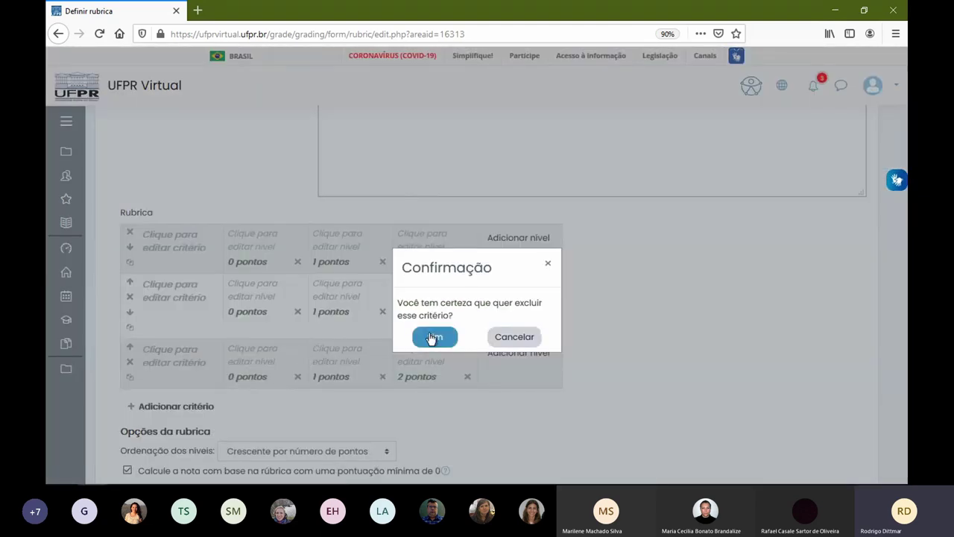
{"action": "left_click", "coordinate": [433, 336]}
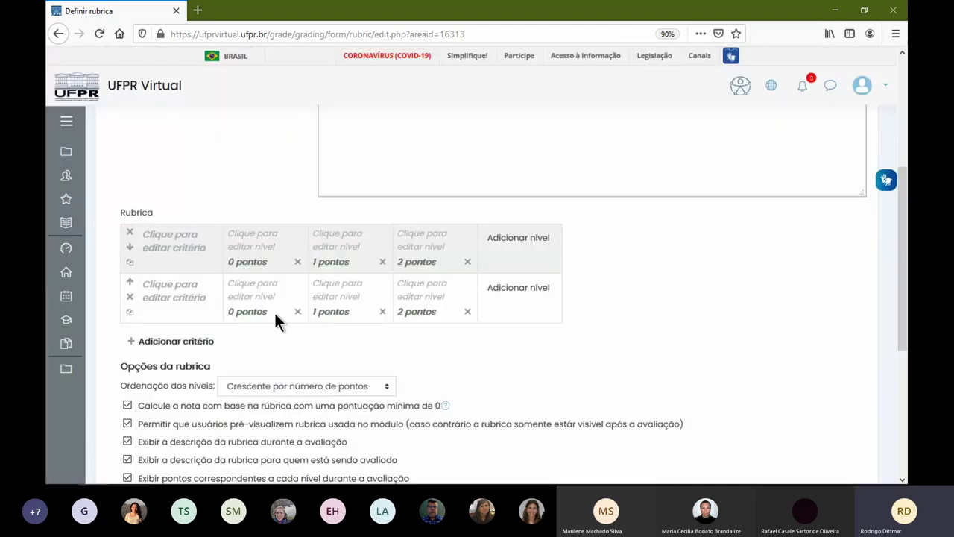
{"action": "left_click", "coordinate": [385, 313]}
{"action": "left_click", "coordinate": [432, 338]}
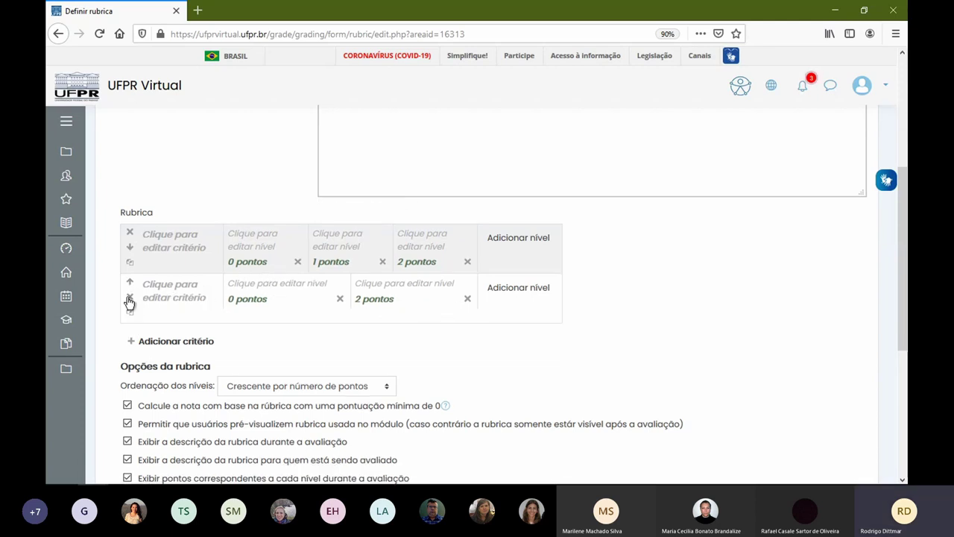
{"action": "left_click", "coordinate": [130, 297]}
{"action": "left_click", "coordinate": [433, 337]}
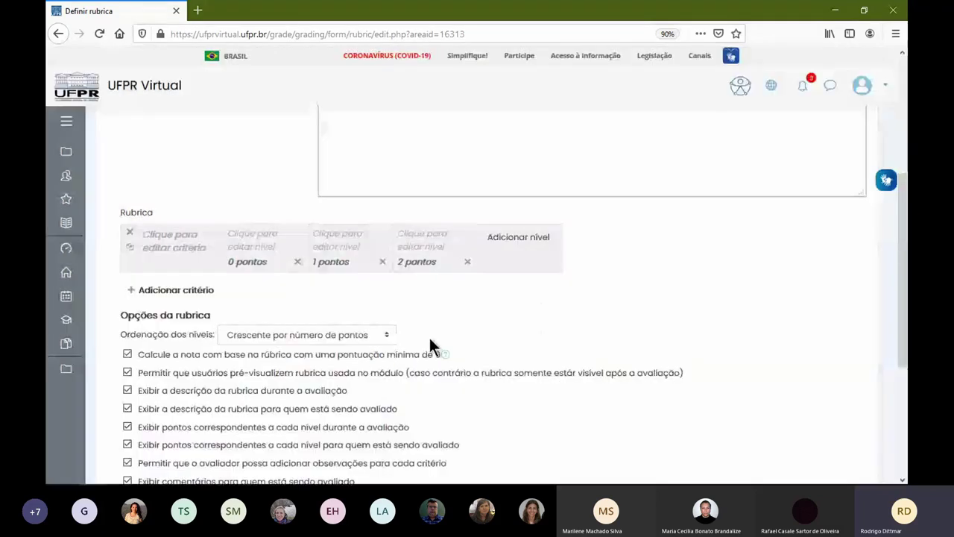
- Name the criterion 'Normas Técnicas' and label its levels Falho, Aceitável and OK
{"action": "left_click", "coordinate": [177, 232]}
{"action": "type", "text": "Normas Técnicas"}
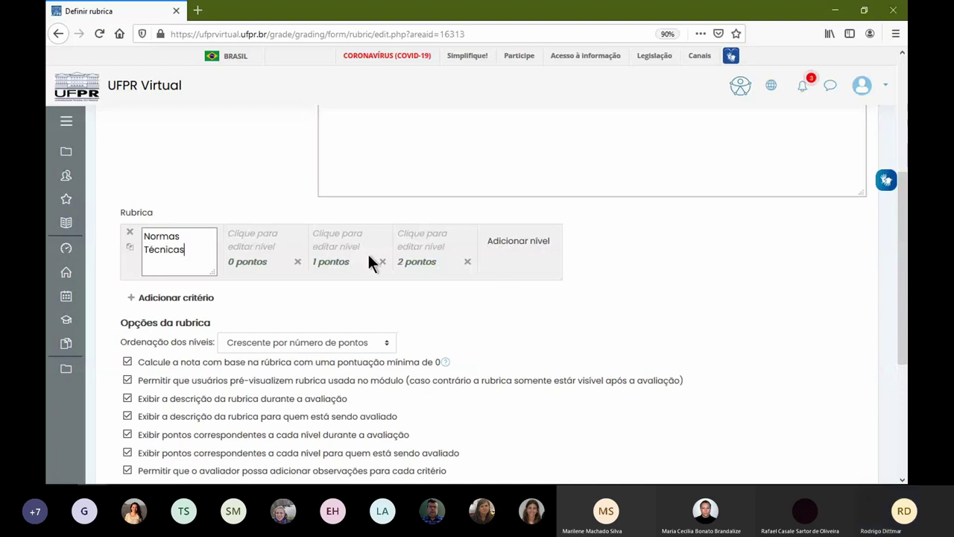
{"action": "left_click", "coordinate": [261, 246]}
{"action": "type", "text": "Falho"}
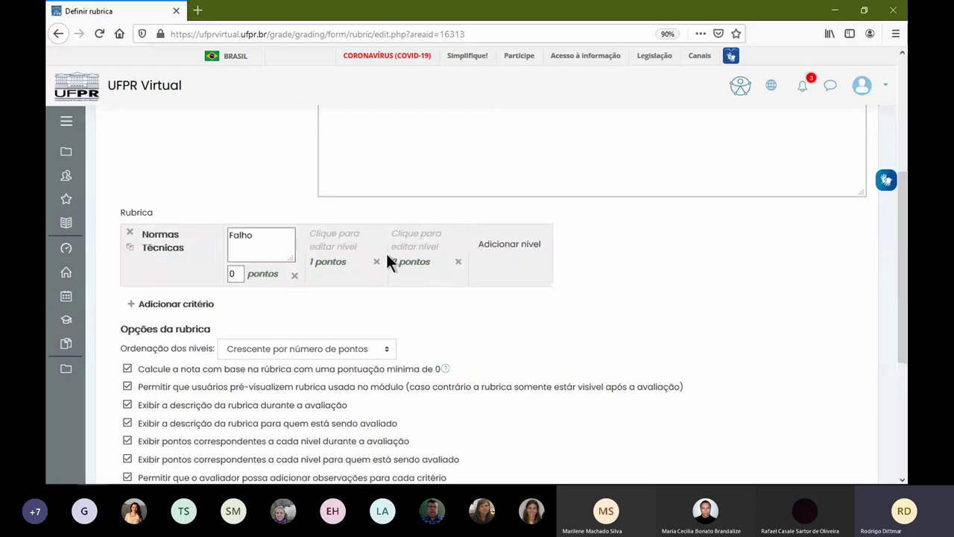
{"action": "left_click", "coordinate": [338, 246]}
{"action": "type", "text": "Aceit"}
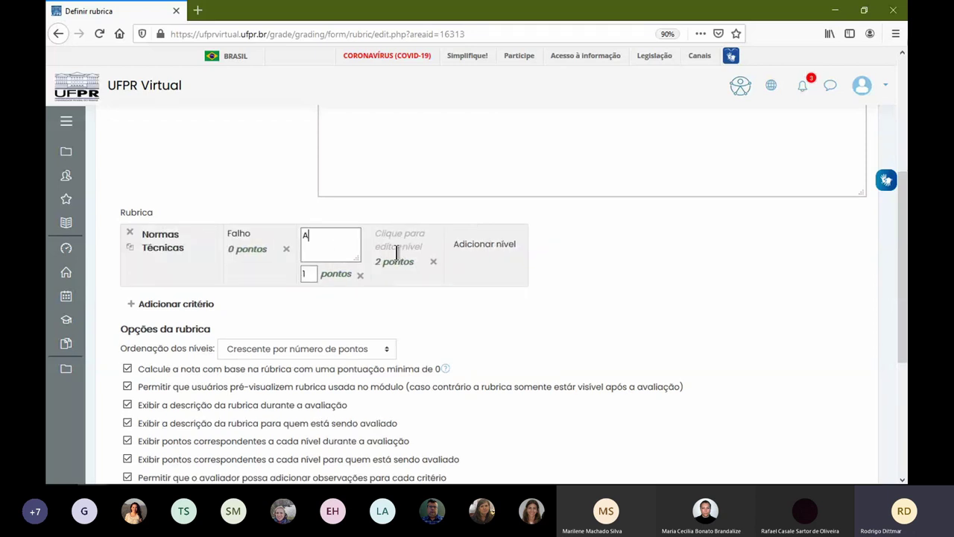
{"action": "type", "text": "l"}
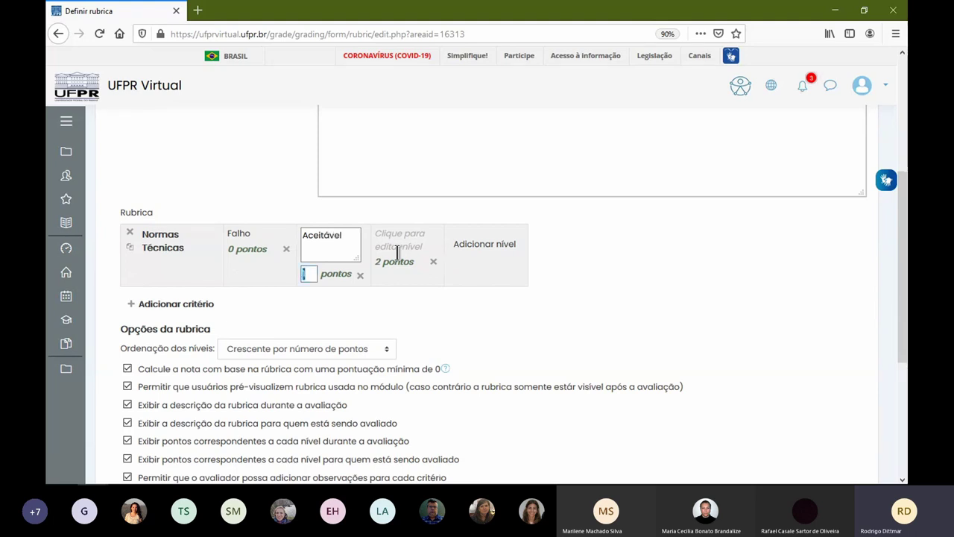
{"action": "left_click", "coordinate": [398, 252]}
{"action": "type", "text": "OK"}
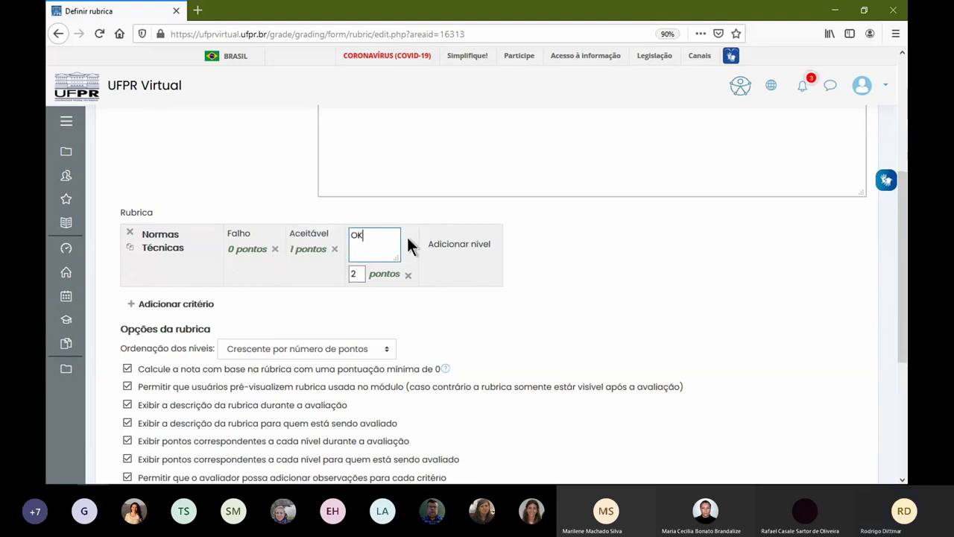
{"action": "left_click", "coordinate": [522, 305]}
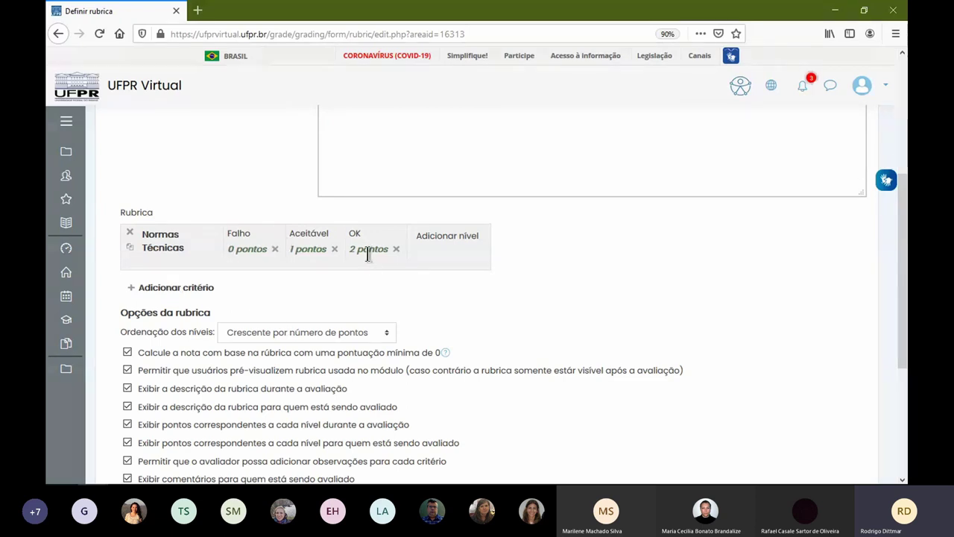
- Open Tarefa - Semana 01's settings for editing in a new tab
{"action": "scroll", "coordinate": [251, 109], "scroll_direction": "up", "scroll_amount": 3}
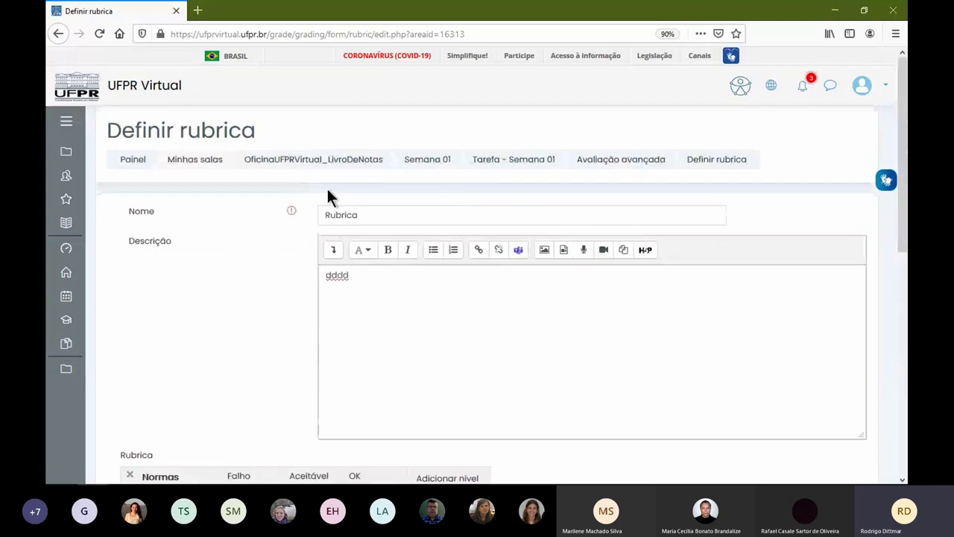
{"action": "middle_click", "coordinate": [511, 157]}
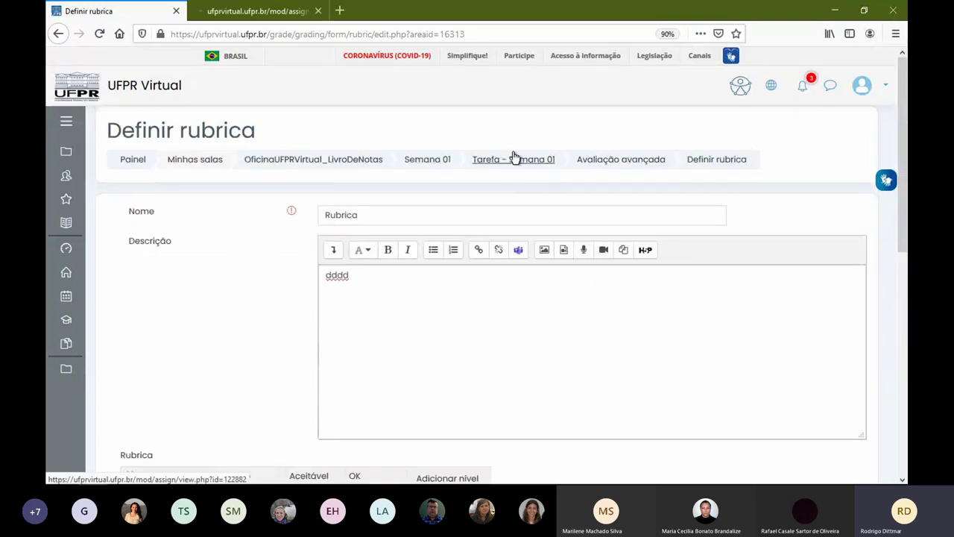
{"action": "left_click", "coordinate": [280, 17]}
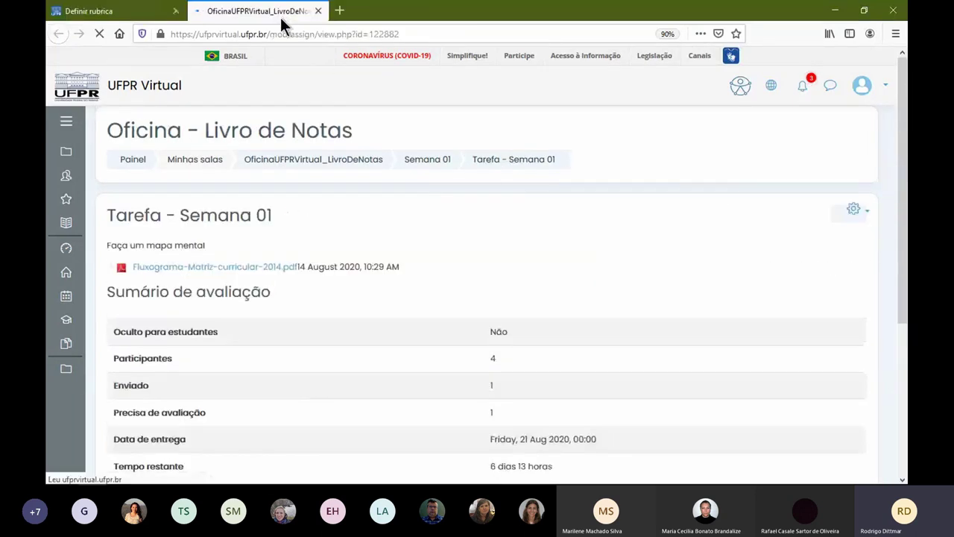
{"action": "left_click", "coordinate": [857, 212]}
{"action": "left_click", "coordinate": [739, 236]}
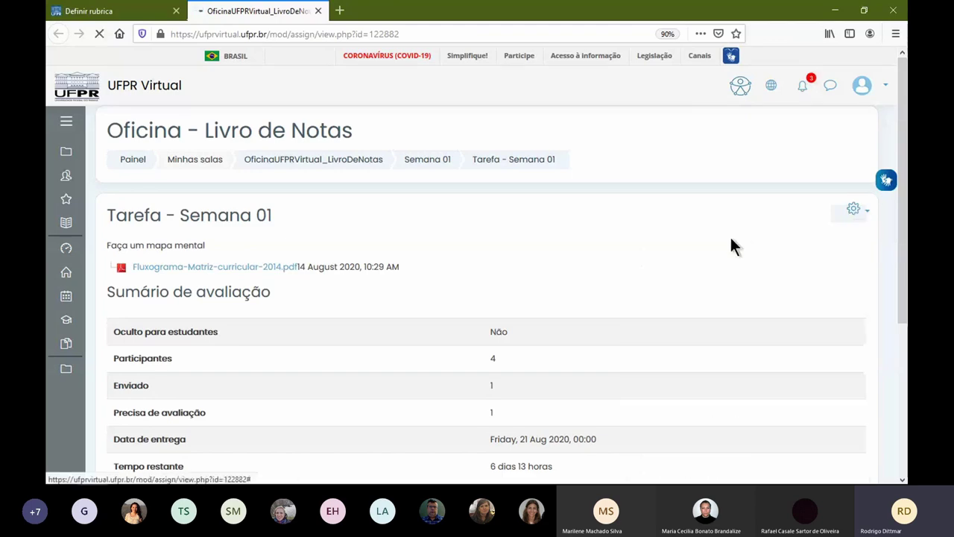
- Expand the Nota section to check the maximum grade of 100, then return to the rubric
{"action": "scroll", "coordinate": [400, 270], "scroll_direction": "down", "scroll_amount": 10}
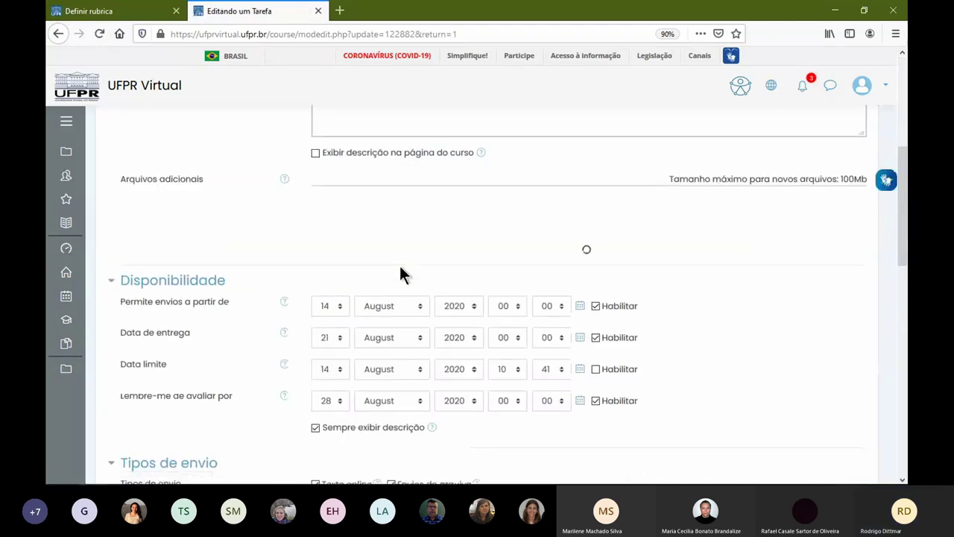
{"action": "scroll", "coordinate": [257, 272], "scroll_direction": "down", "scroll_amount": 5}
{"action": "left_click", "coordinate": [138, 279]}
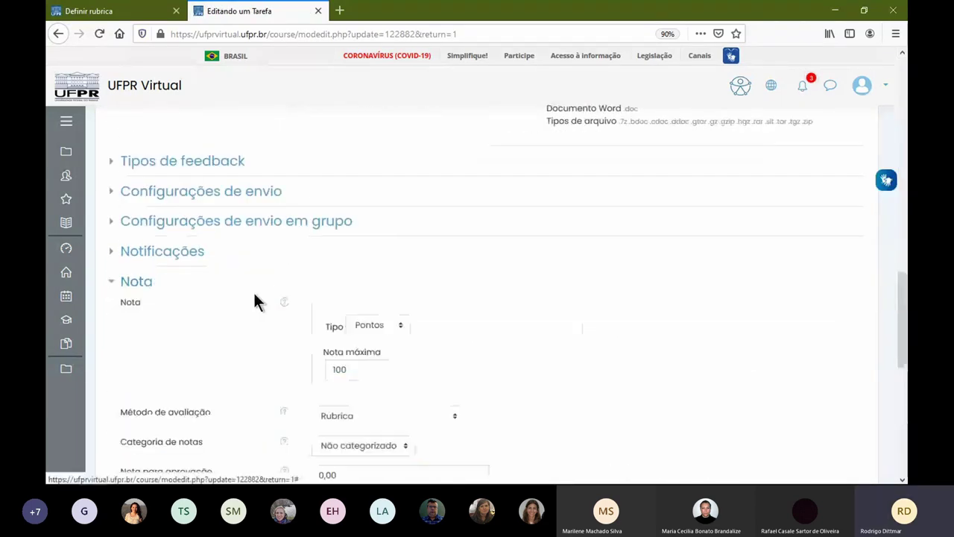
{"action": "scroll", "coordinate": [381, 348], "scroll_direction": "down", "scroll_amount": 1}
{"action": "double_click", "coordinate": [341, 312]}
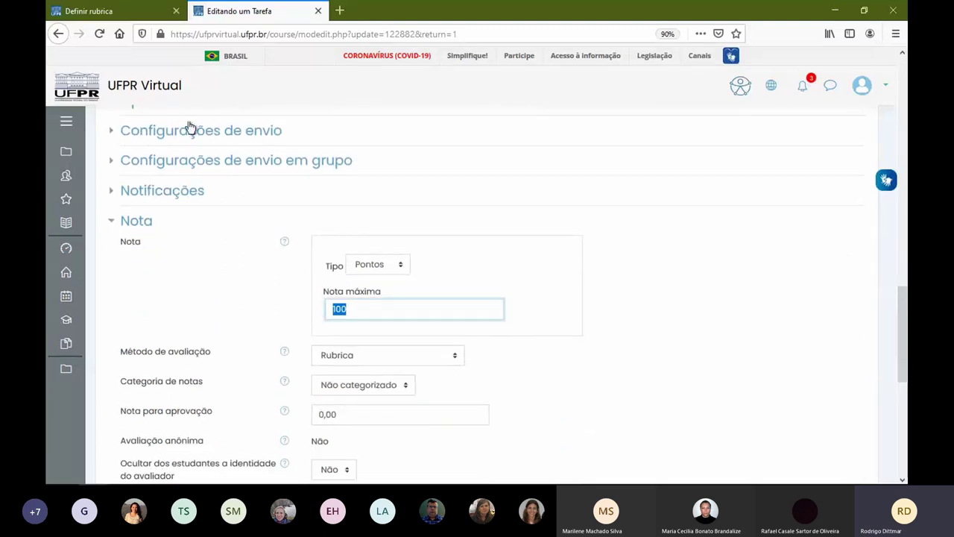
{"action": "left_click", "coordinate": [114, 9]}
{"action": "scroll", "coordinate": [251, 291], "scroll_direction": "down", "scroll_amount": 5}
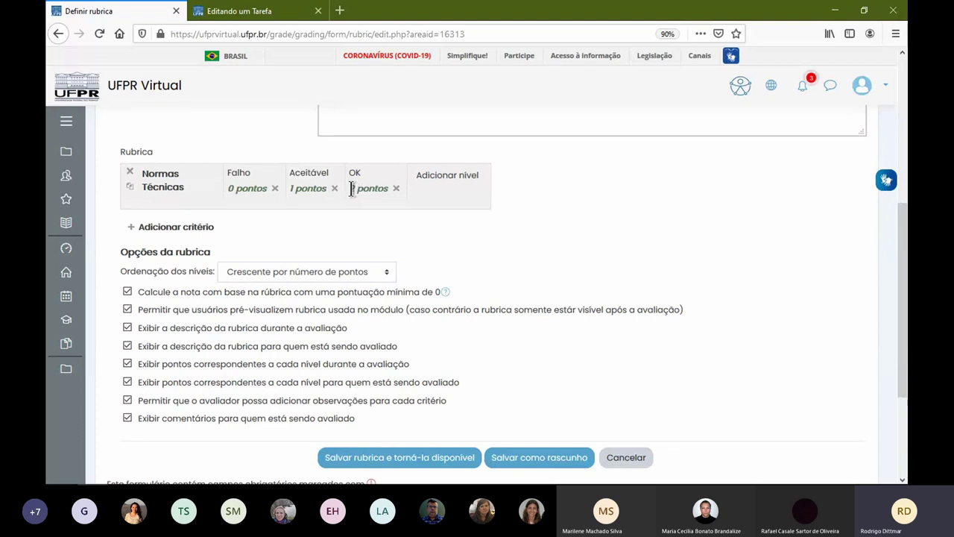
- Score Normas Técnicas levels Falho 0, Aceitável 5 and OK 20 points, and add a blank criterion
{"action": "left_click", "coordinate": [354, 189]}
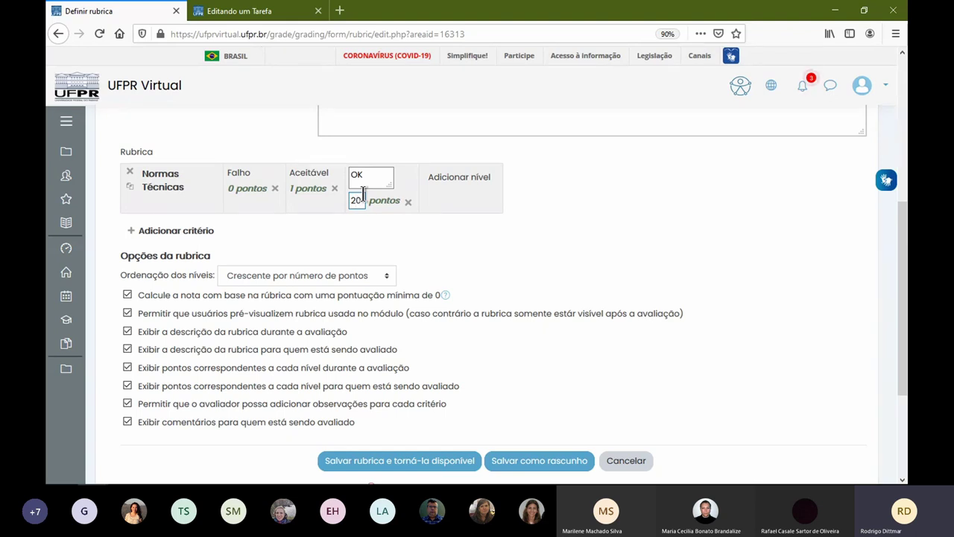
{"action": "left_click", "coordinate": [299, 189]}
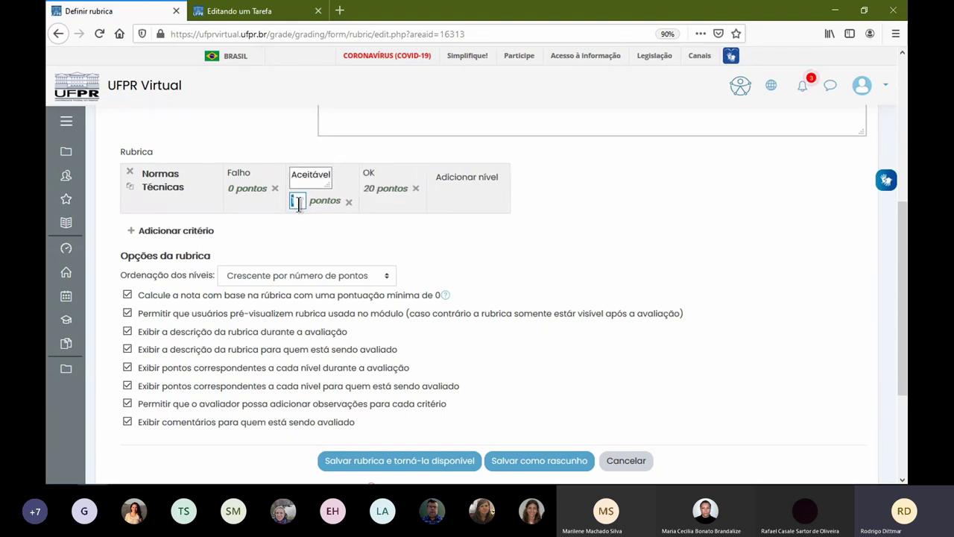
{"action": "left_click", "coordinate": [252, 210]}
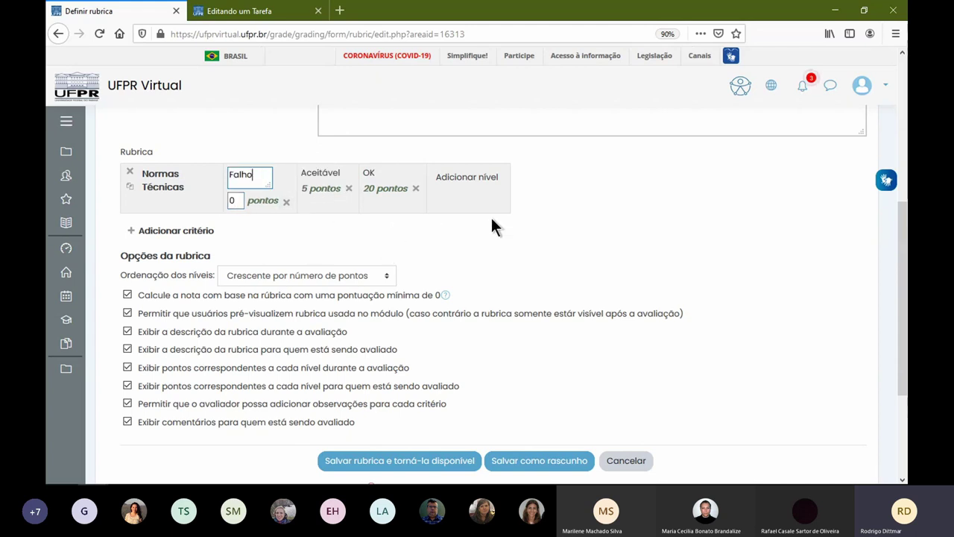
{"action": "left_click", "coordinate": [594, 221]}
{"action": "left_click", "coordinate": [172, 231]}
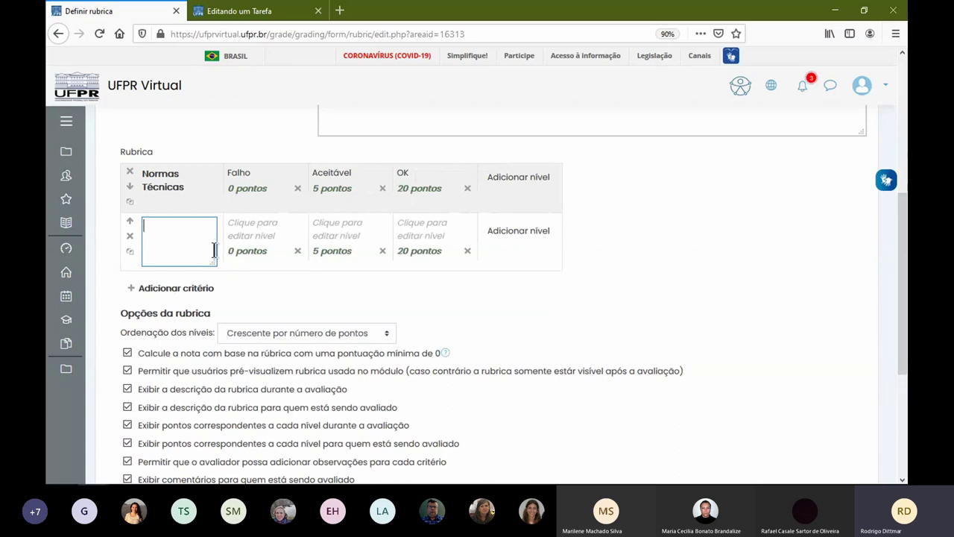
- Name the new criterion 'Língua Portuguesa' and delete its middle level
{"action": "type", "text": "Língua Portuguesa"}
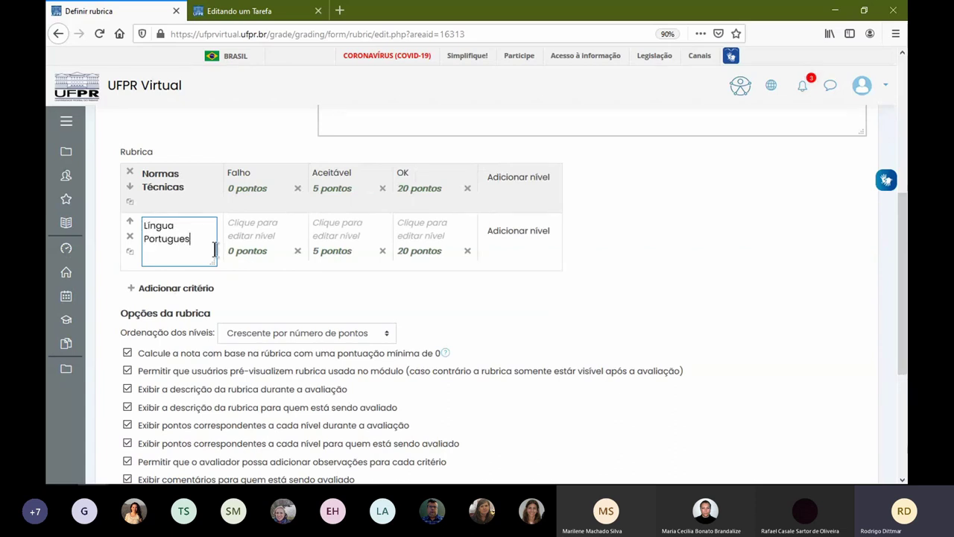
{"action": "left_click", "coordinate": [318, 249]}
{"action": "left_click", "coordinate": [377, 264]}
{"action": "left_click", "coordinate": [435, 336]}
- Label Língua Portuguesa's levels Falho (0 points) and OK (5 points)
{"action": "left_click", "coordinate": [265, 229]}
{"action": "type", "text": "Falho"}
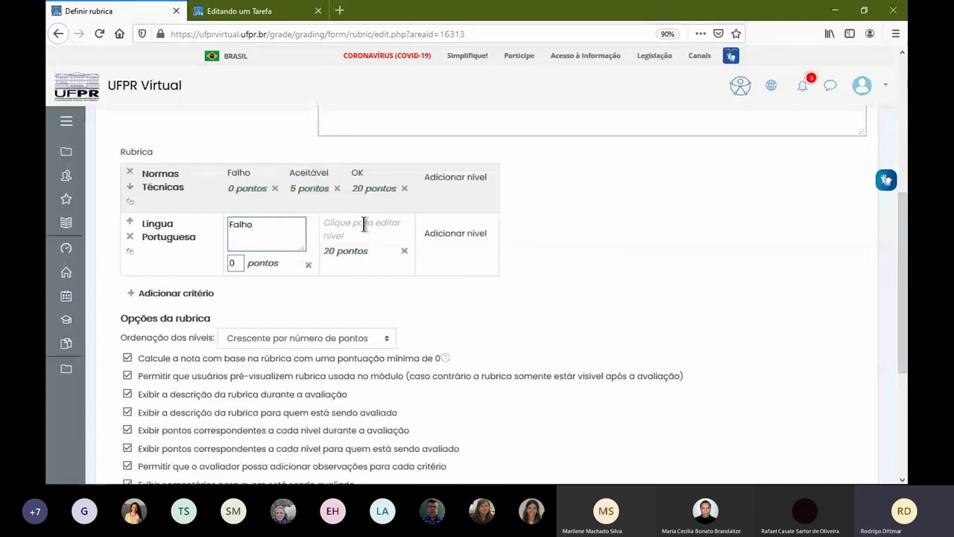
{"action": "left_click", "coordinate": [363, 225]}
{"action": "type", "text": "OK"}
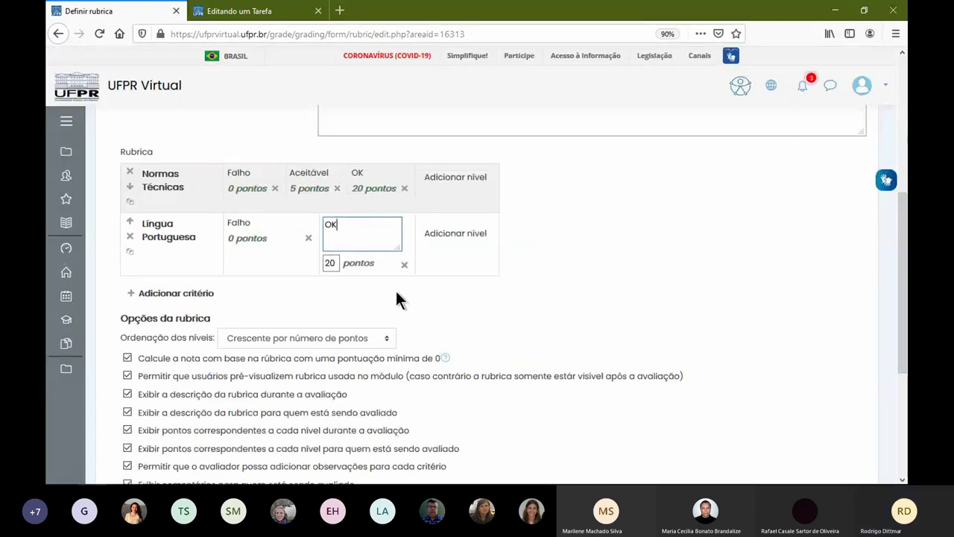
{"action": "left_click", "coordinate": [398, 297]}
{"action": "left_click", "coordinate": [334, 255]}
{"action": "key", "text": "BackSpace"}
{"action": "key", "text": "Delete"}
{"action": "type", "text": "5"}
{"action": "left_click", "coordinate": [465, 291]}
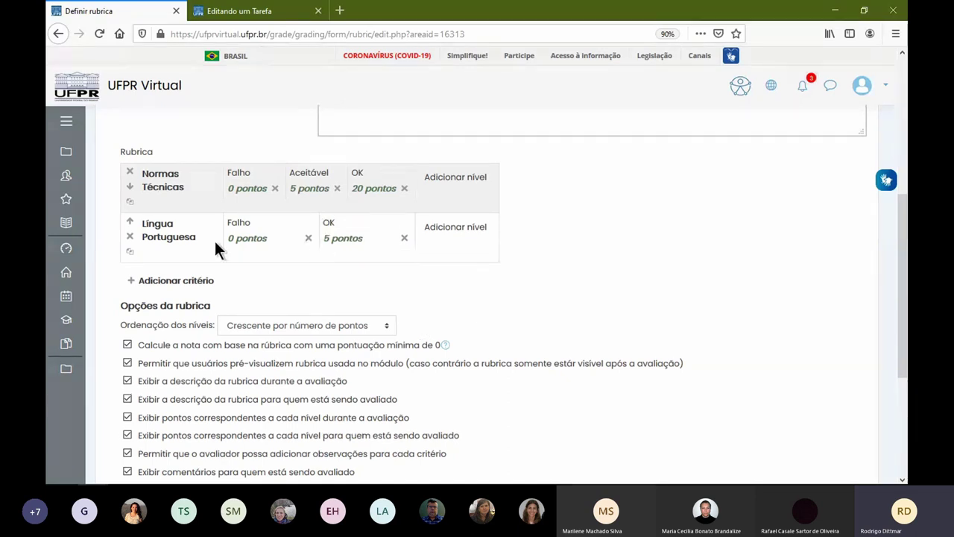
- Add another criterion and set its top level to 20 points
{"action": "left_click", "coordinate": [198, 280]}
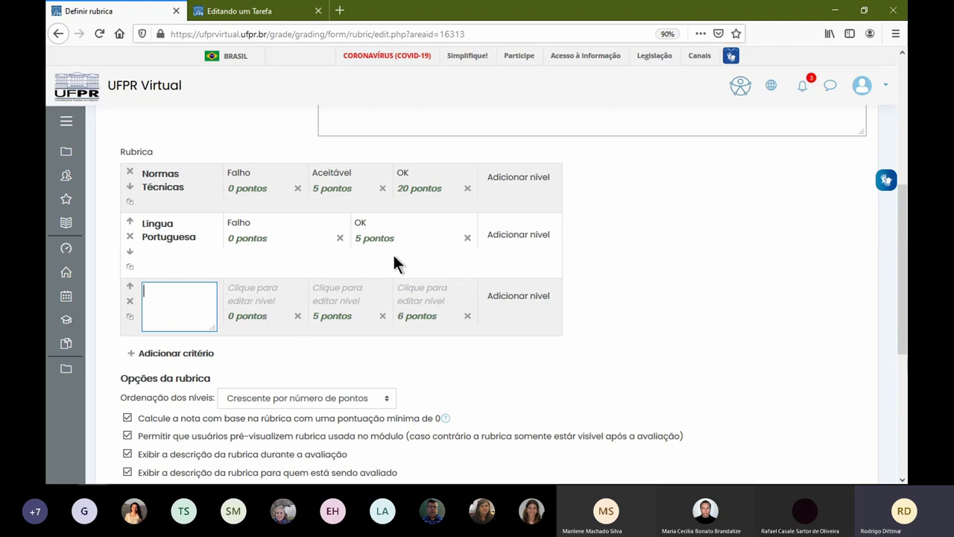
{"action": "left_click", "coordinate": [402, 316]}
{"action": "type", "text": "2"}
{"action": "key", "text": "Delete"}
{"action": "type", "text": "0"}
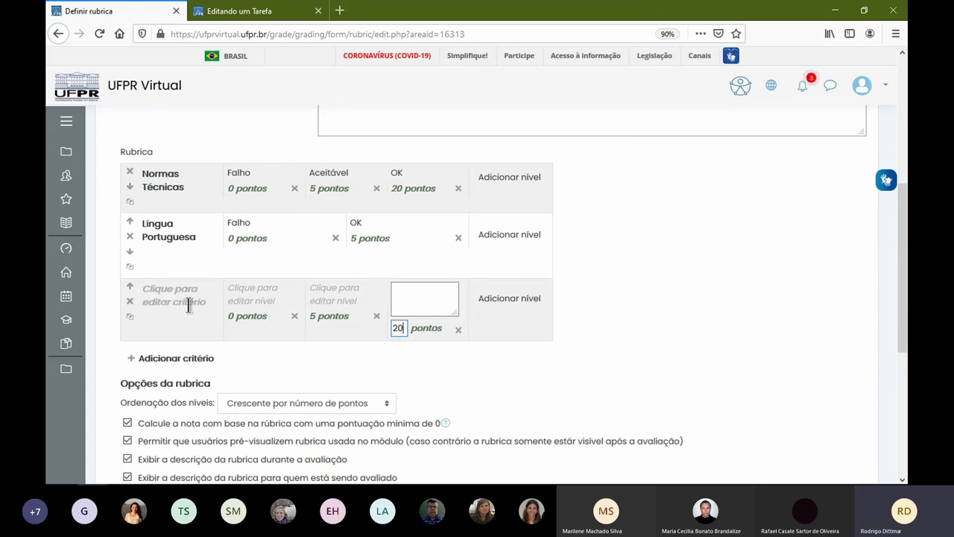
- Name the criterion 'c' and label each of its three levels 'c'
{"action": "left_click", "coordinate": [176, 302]}
{"action": "type", "text": "c"}
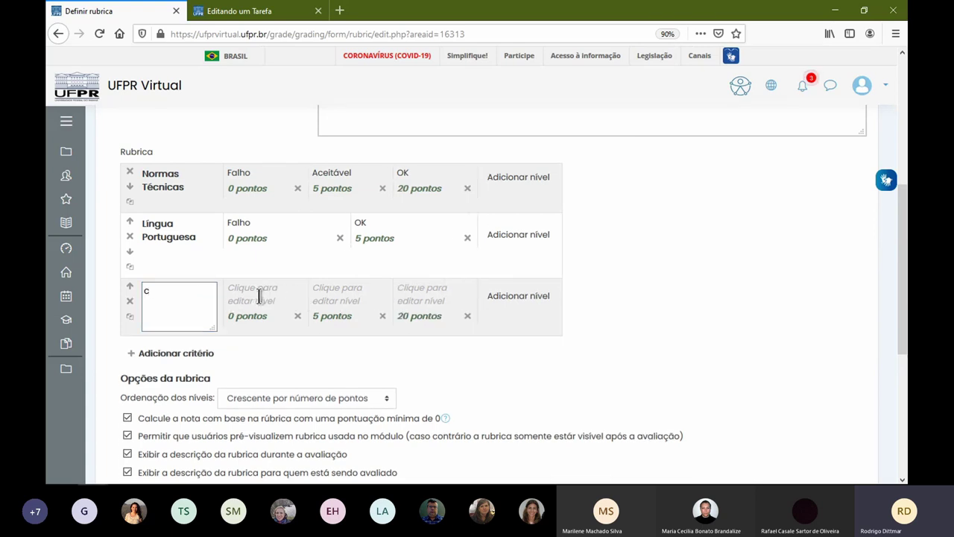
{"action": "left_click", "coordinate": [258, 294]}
{"action": "type", "text": "c"}
{"action": "left_click", "coordinate": [335, 295]}
{"action": "type", "text": "c"}
{"action": "left_click", "coordinate": [415, 294]}
{"action": "type", "text": "c"}
{"action": "left_click", "coordinate": [471, 367]}
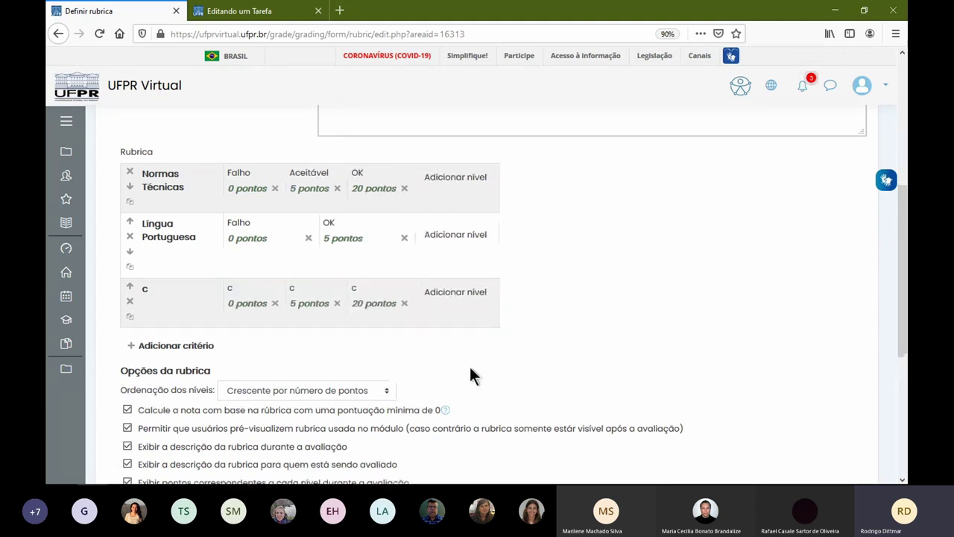
- Add criterion 'd' and label each of its three levels 'd'
{"action": "left_click", "coordinate": [184, 346]}
{"action": "type", "text": "d"}
{"action": "left_click", "coordinate": [265, 360]}
{"action": "type", "text": "d"}
{"action": "left_click", "coordinate": [333, 358]}
{"action": "type", "text": "d"}
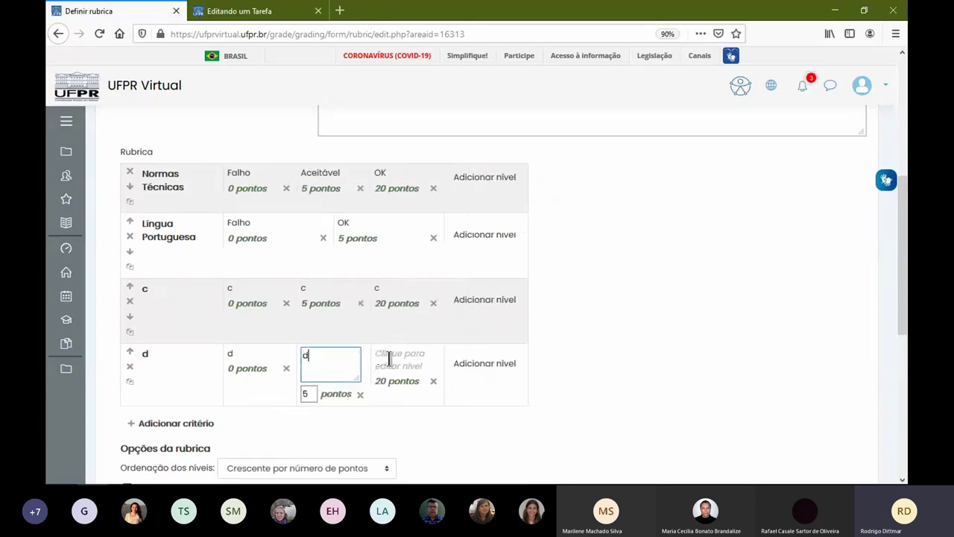
{"action": "left_click", "coordinate": [392, 359]}
{"action": "type", "text": "d"}
{"action": "left_click", "coordinate": [509, 409]}
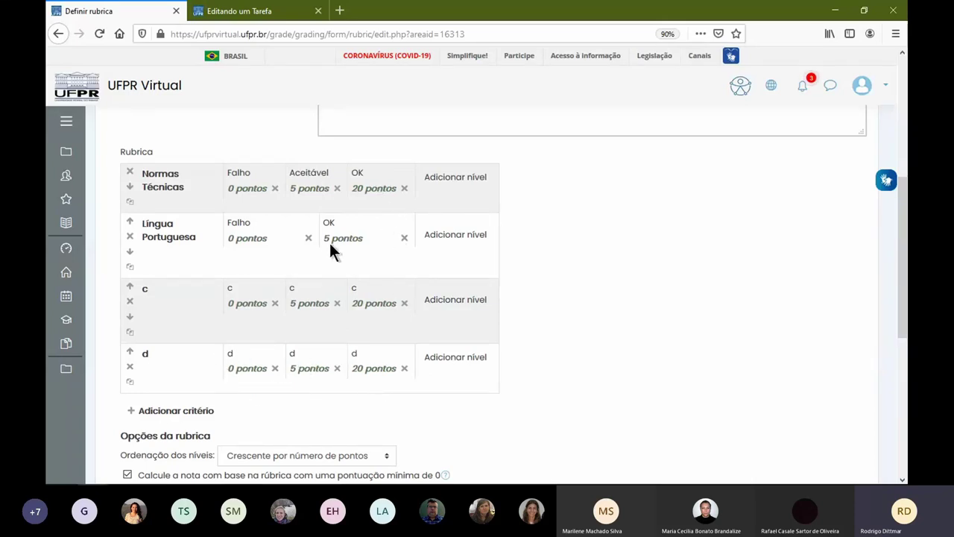
- Score criterion d's levels at 25 and 35 points
{"action": "left_click", "coordinate": [355, 366]}
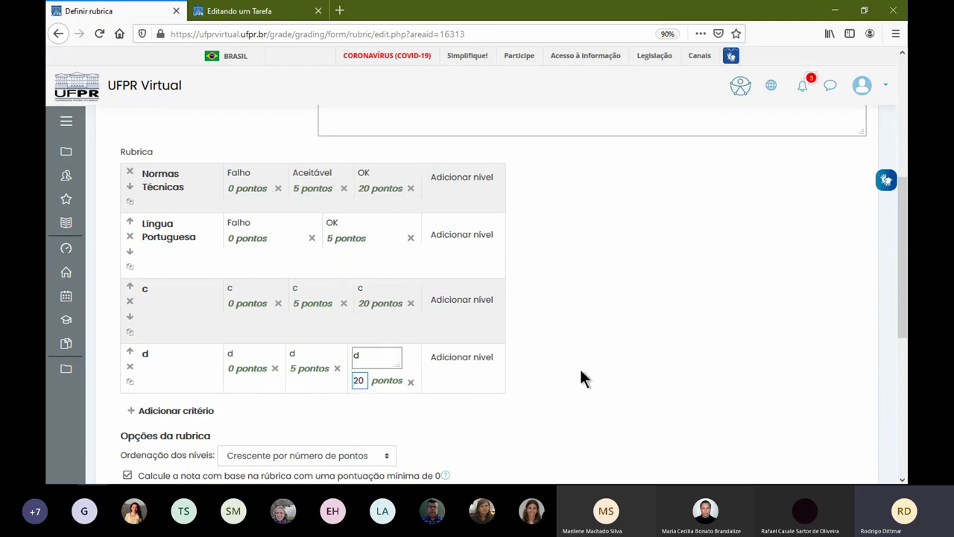
{"action": "type", "text": "35"}
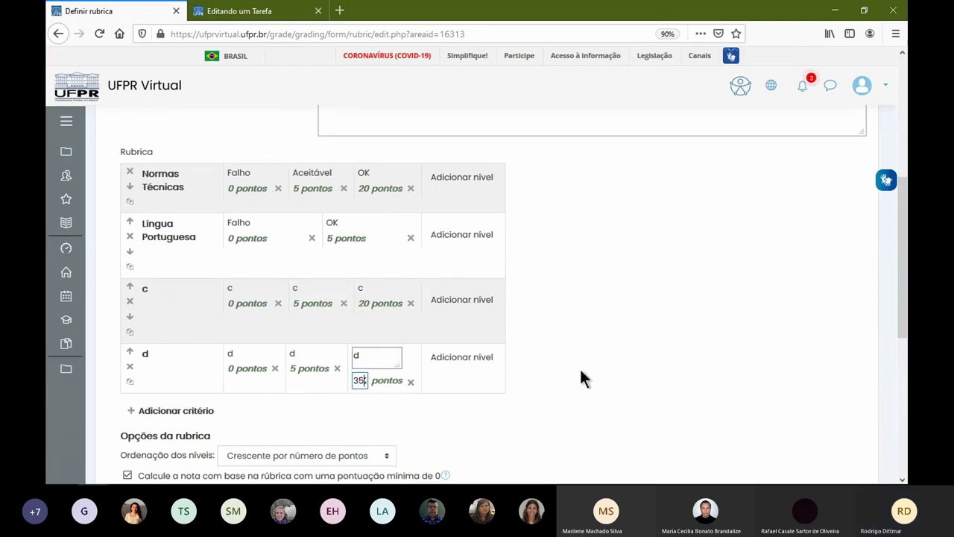
{"action": "left_click", "coordinate": [581, 372]}
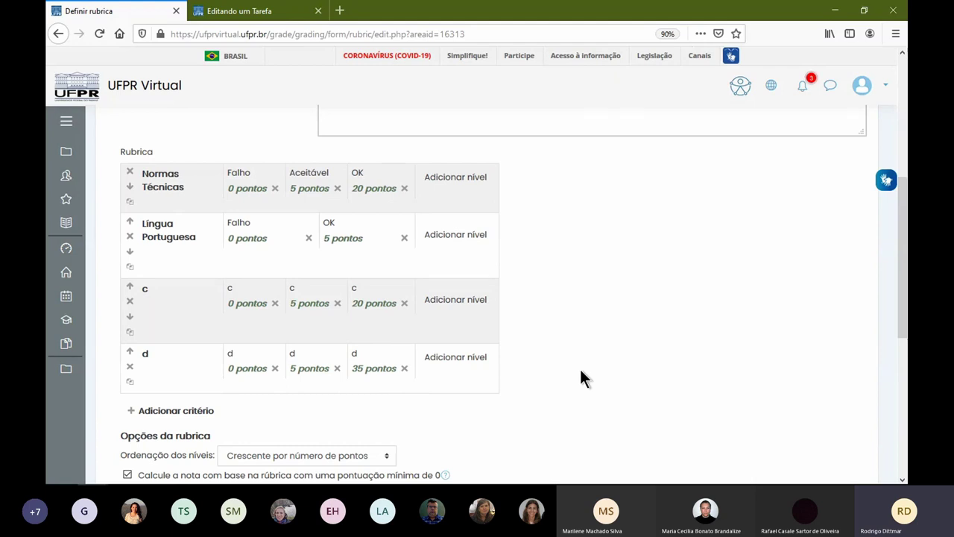
{"action": "left_click", "coordinate": [291, 369]}
{"action": "type", "text": "2"}
{"action": "left_click", "coordinate": [399, 418]}
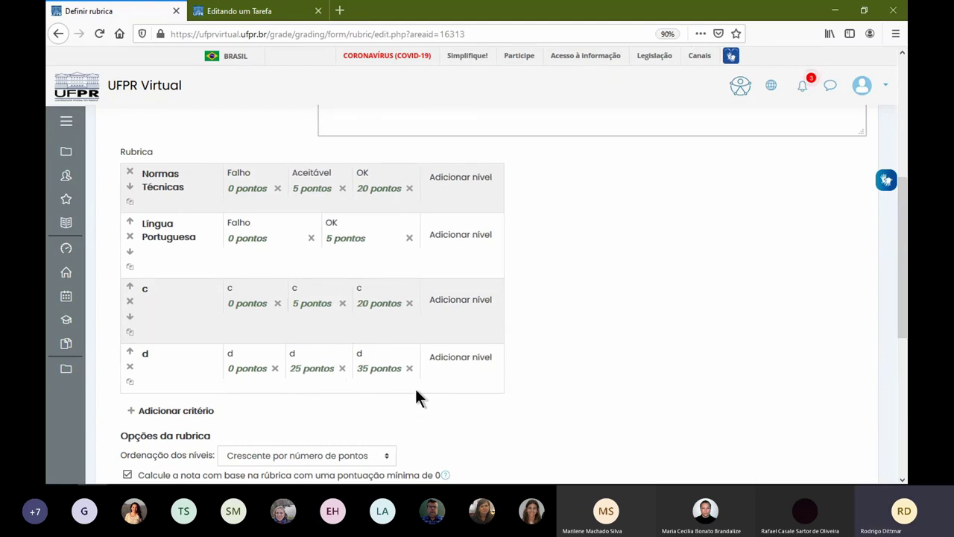
- Add a fifth criterion and score its levels 0, 15 and 20 points
{"action": "left_click", "coordinate": [154, 410]}
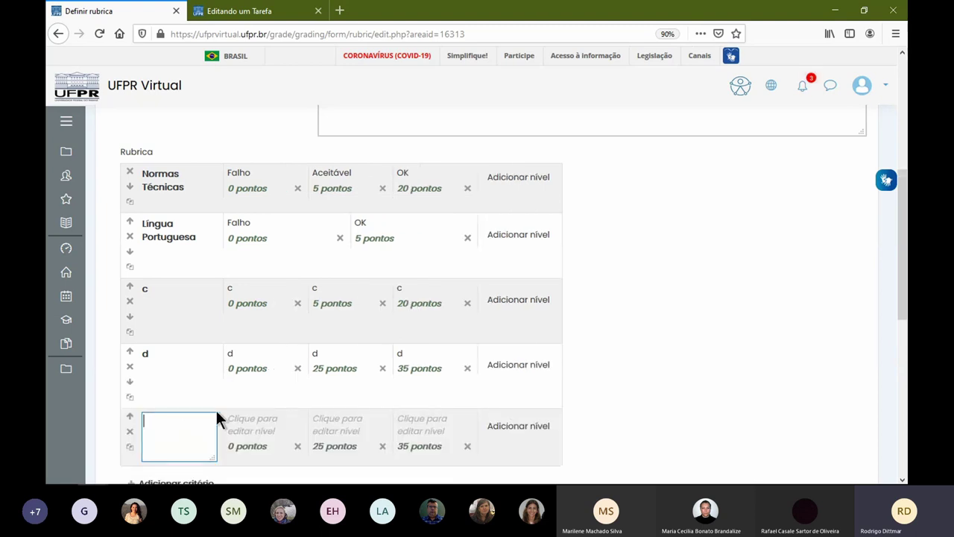
{"action": "scroll", "coordinate": [425, 411], "scroll_direction": "down", "scroll_amount": 3}
{"action": "scroll", "coordinate": [445, 163], "scroll_direction": "up", "scroll_amount": 2}
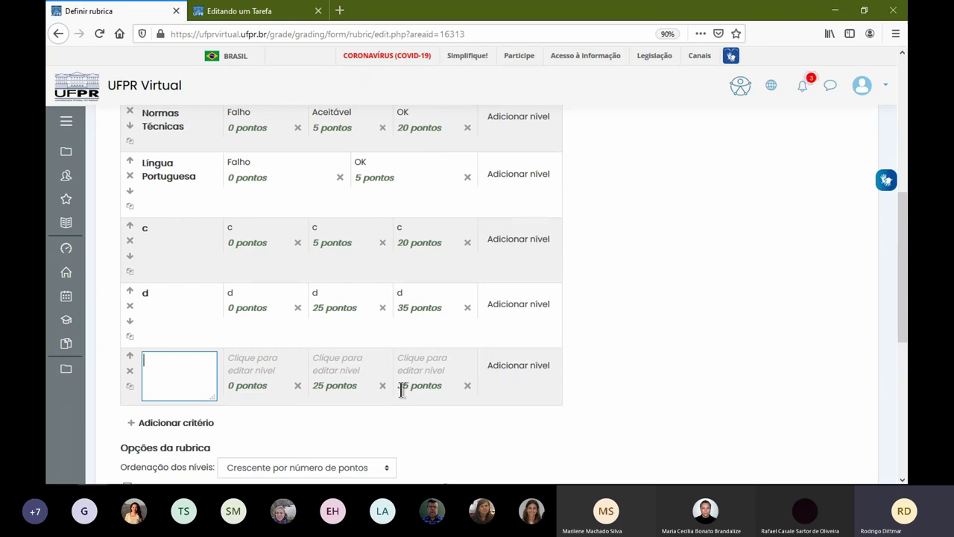
{"action": "left_click", "coordinate": [390, 388]}
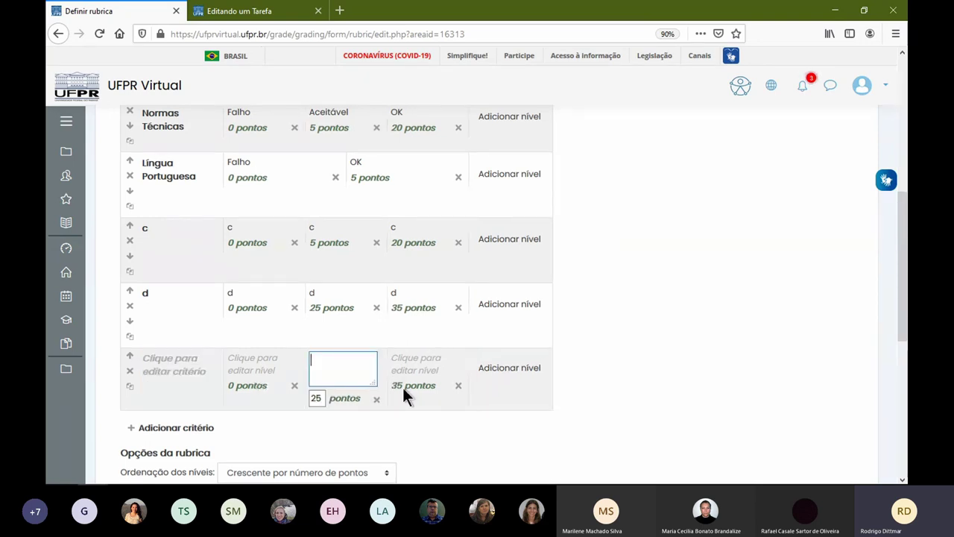
{"action": "left_click", "coordinate": [403, 389]}
{"action": "double_click", "coordinate": [398, 397]}
{"action": "type", "text": "20"}
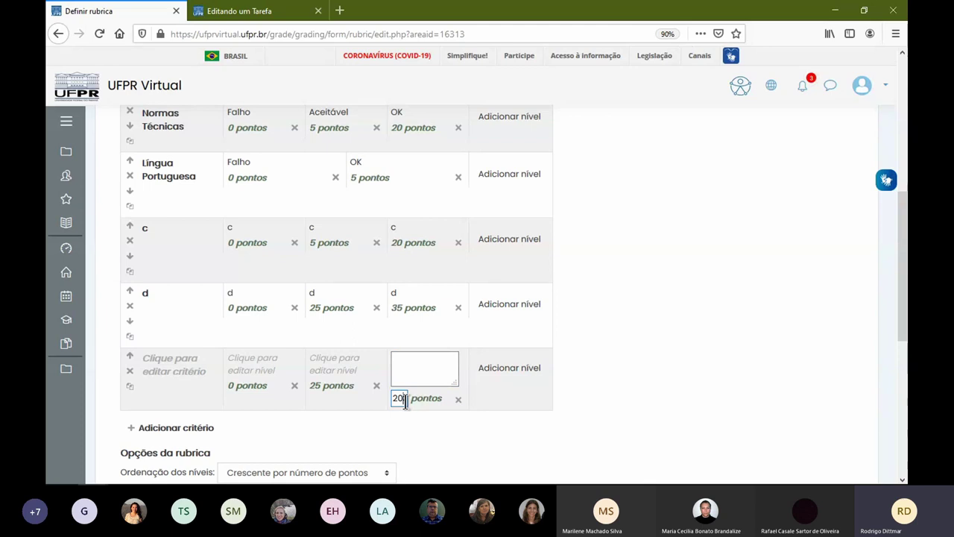
{"action": "left_click", "coordinate": [320, 402]}
{"action": "key", "text": "BackSpace"}
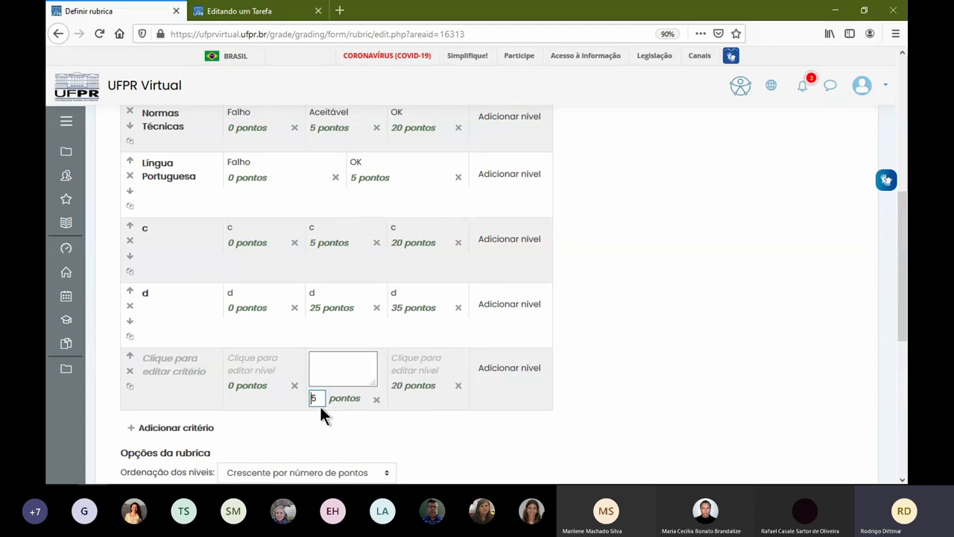
{"action": "type", "text": "1"}
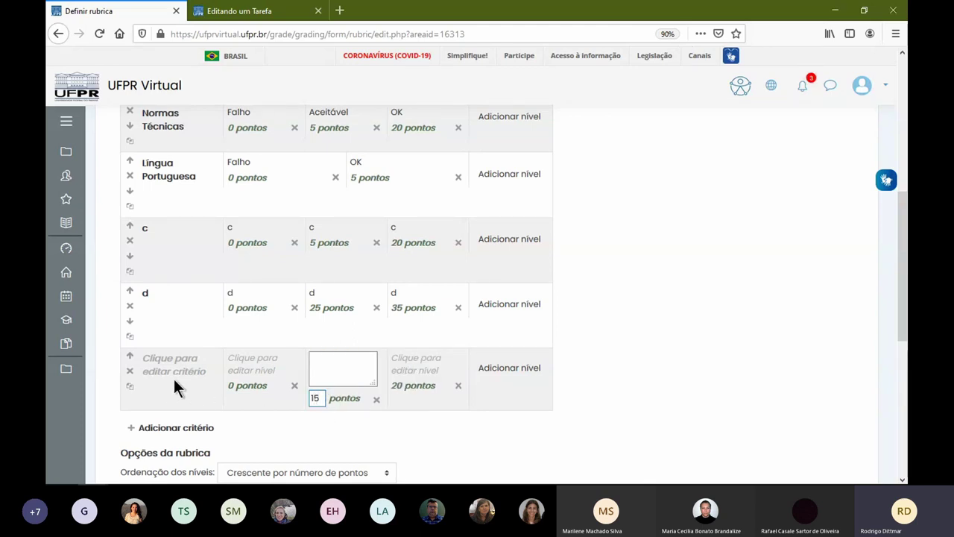
- Name the criterion 'e' and label each of its three levels 'e'
{"action": "left_click", "coordinate": [174, 379]}
{"action": "type", "text": "e"}
{"action": "left_click", "coordinate": [261, 362]}
{"action": "type", "text": "e"}
{"action": "left_click", "coordinate": [328, 365]}
{"action": "type", "text": "e"}
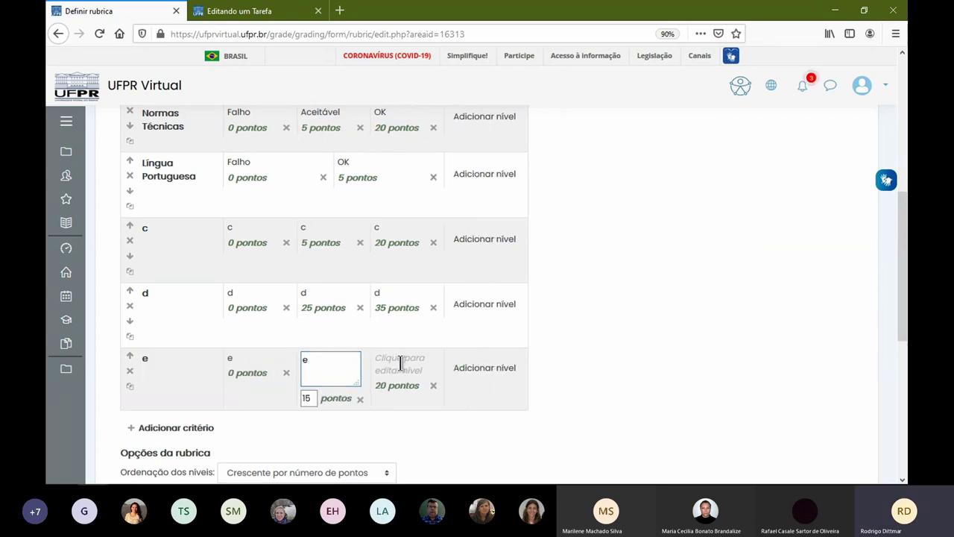
{"action": "left_click", "coordinate": [401, 363]}
{"action": "type", "text": "e"}
{"action": "left_click", "coordinate": [566, 360]}
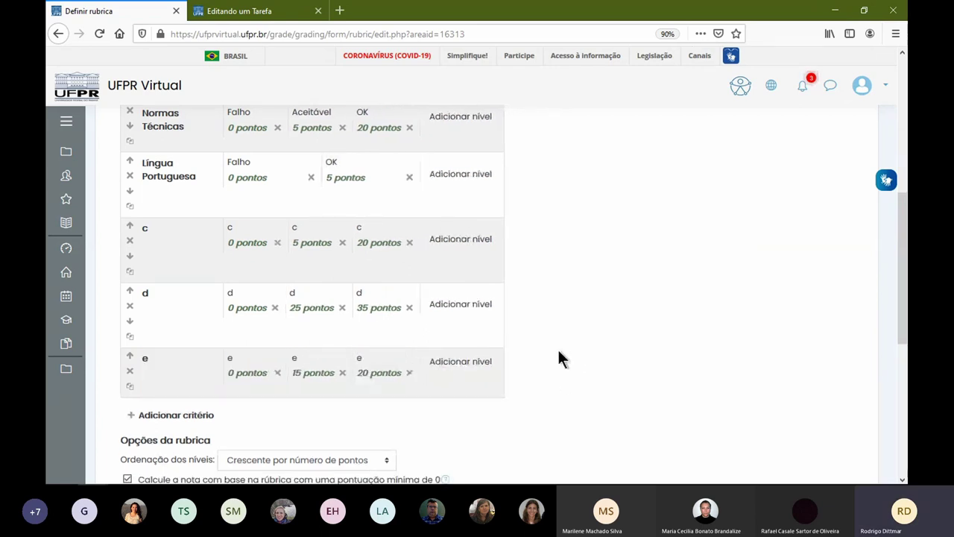
- Add a fourth level 'e' to criterion e worth 5 points
{"action": "left_click", "coordinate": [462, 363]}
{"action": "type", "text": "e"}
{"action": "key", "text": "Tab"}
{"action": "type", "text": "5"}
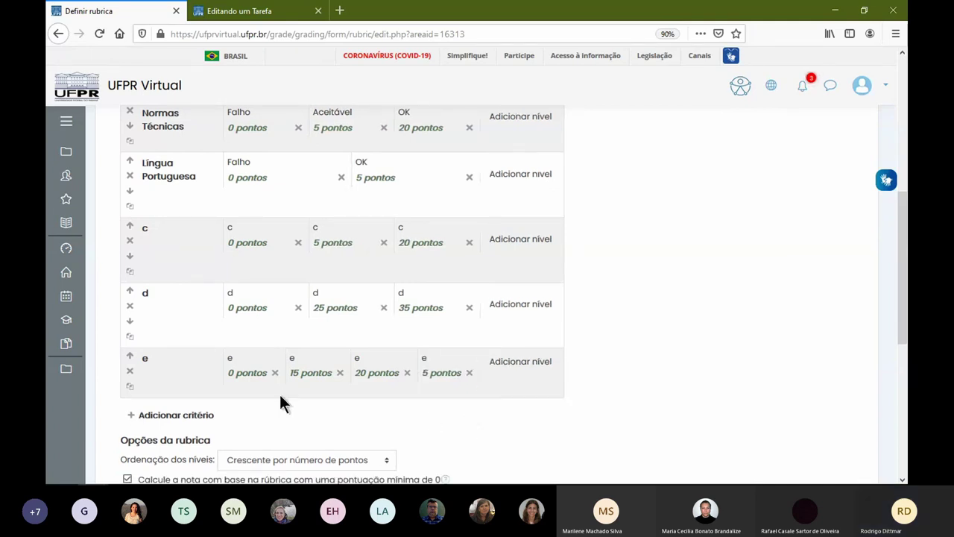
- Move Língua Portuguesa down to become the last criterion, after e
{"action": "scroll", "coordinate": [398, 241], "scroll_direction": "up", "scroll_amount": 2}
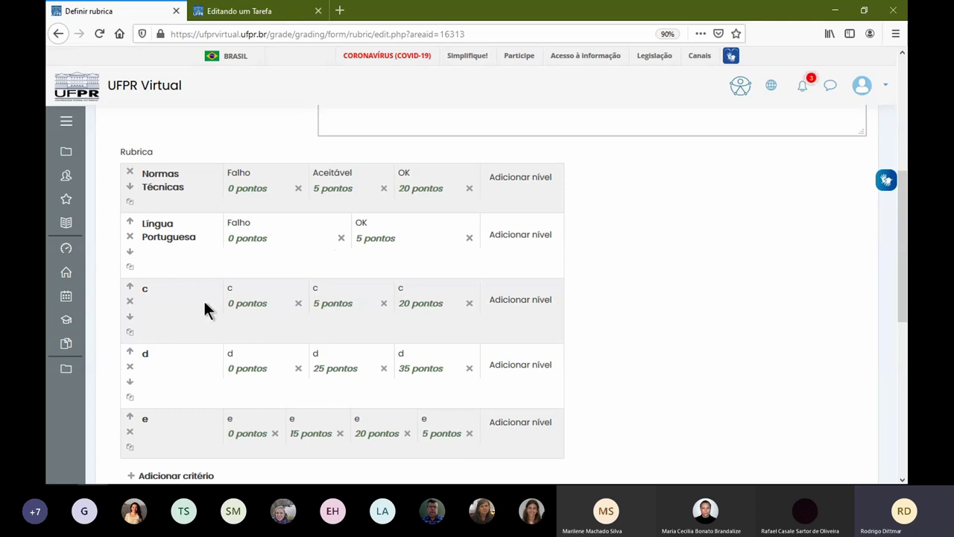
{"action": "left_click", "coordinate": [129, 252]}
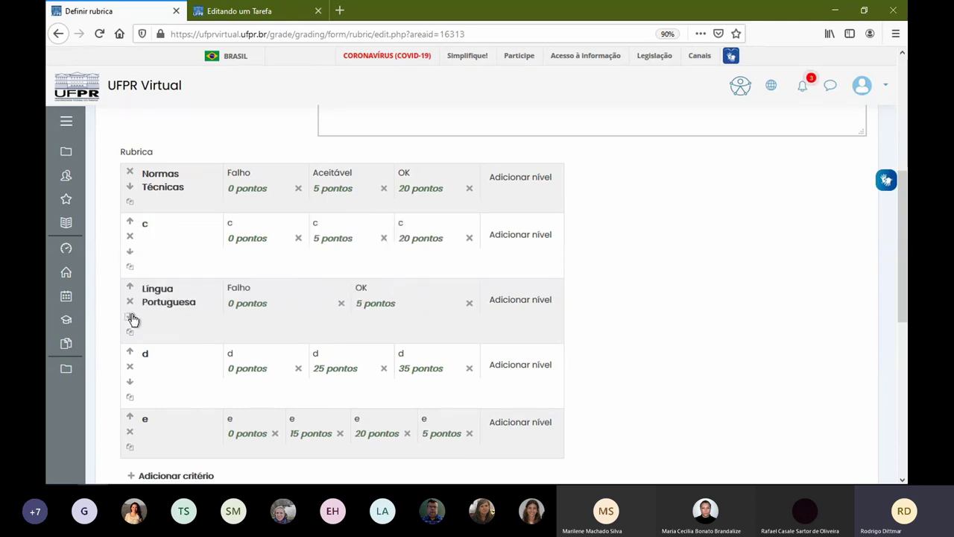
{"action": "left_click", "coordinate": [130, 318]}
{"action": "left_click", "coordinate": [129, 382]}
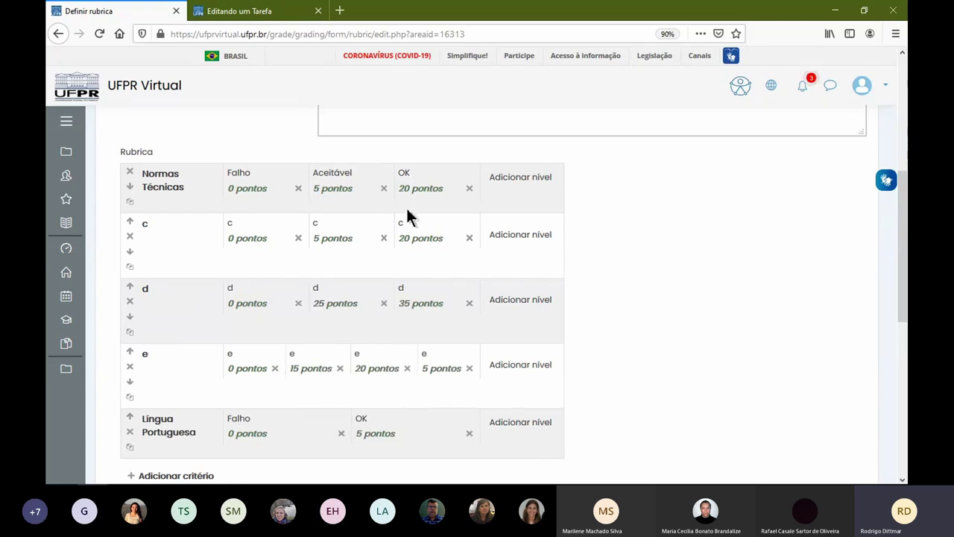
- Toggle the option showing the rubric description to those assessed, keeping all rubric options enabled
{"action": "scroll", "coordinate": [469, 337], "scroll_direction": "down", "scroll_amount": 3}
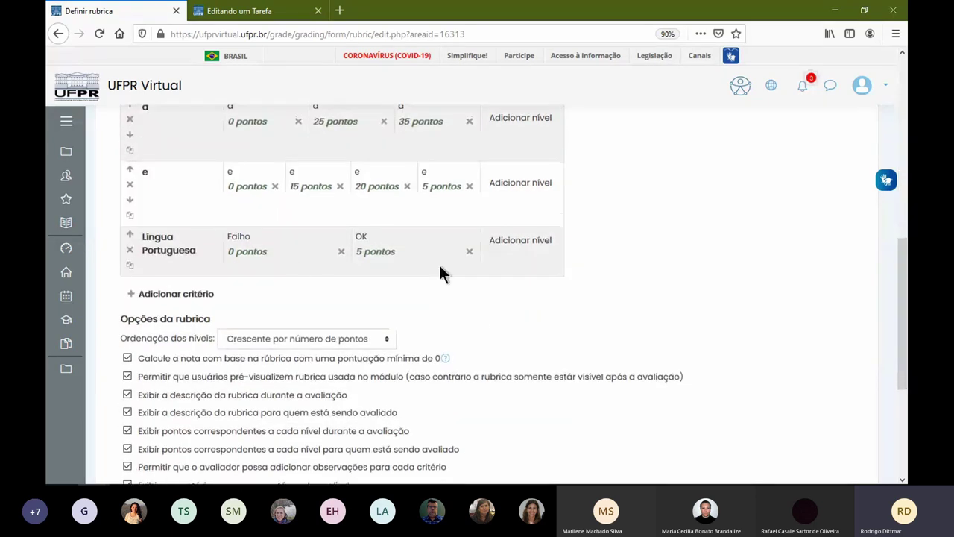
{"action": "scroll", "coordinate": [156, 322], "scroll_direction": "down", "scroll_amount": 2}
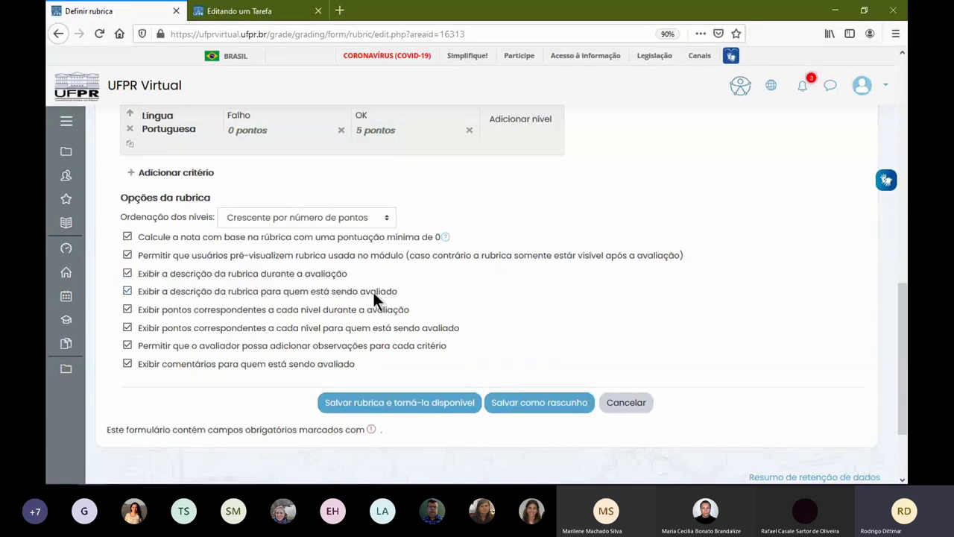
{"action": "left_click_drag", "start_coordinate": [408, 293], "coordinate": [139, 297]}
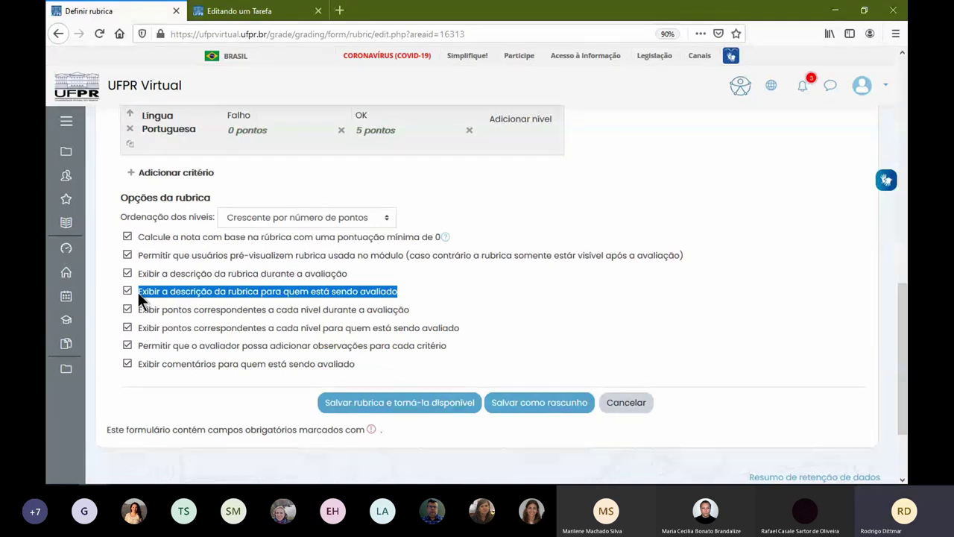
{"action": "left_click", "coordinate": [126, 292]}
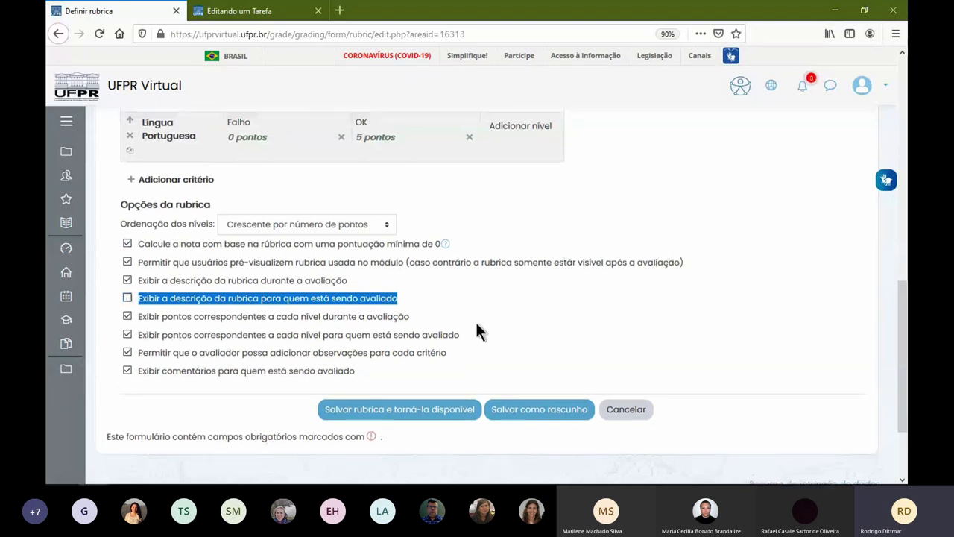
{"action": "scroll", "coordinate": [478, 320], "scroll_direction": "up", "scroll_amount": 3}
{"action": "scroll", "coordinate": [493, 315], "scroll_direction": "up", "scroll_amount": 1}
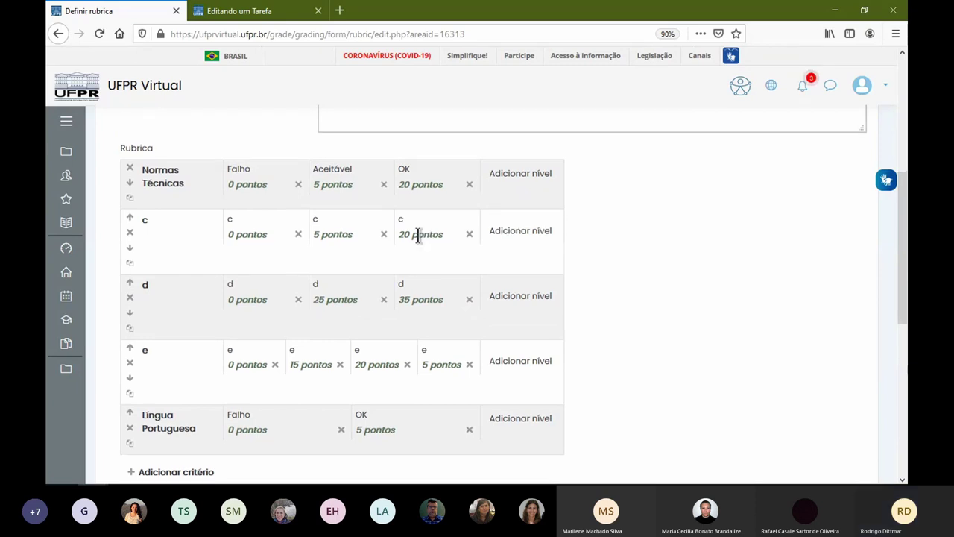
{"action": "scroll", "coordinate": [417, 246], "scroll_direction": "down", "scroll_amount": 3}
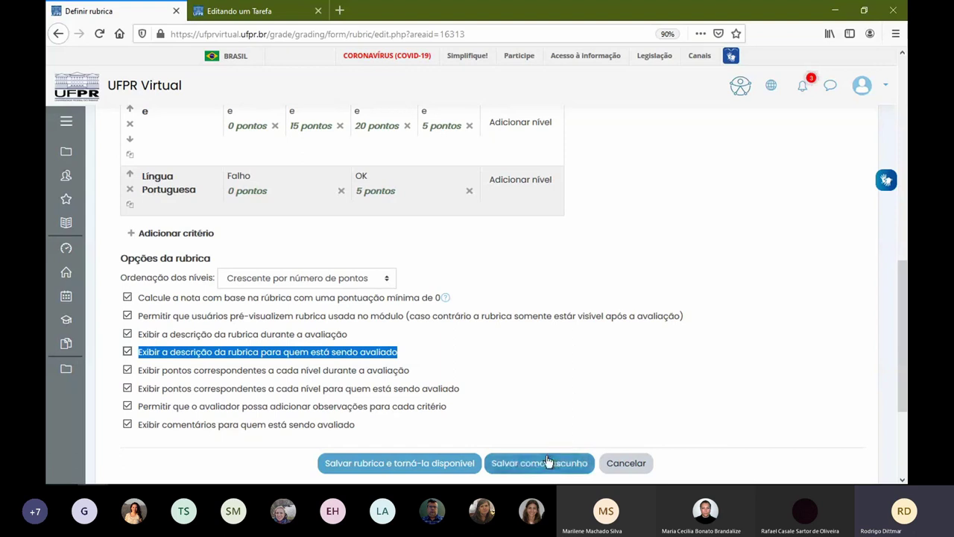
{"action": "scroll", "coordinate": [551, 418], "scroll_direction": "down", "scroll_amount": 1}
{"action": "scroll", "coordinate": [549, 417], "scroll_direction": "down", "scroll_amount": 2}
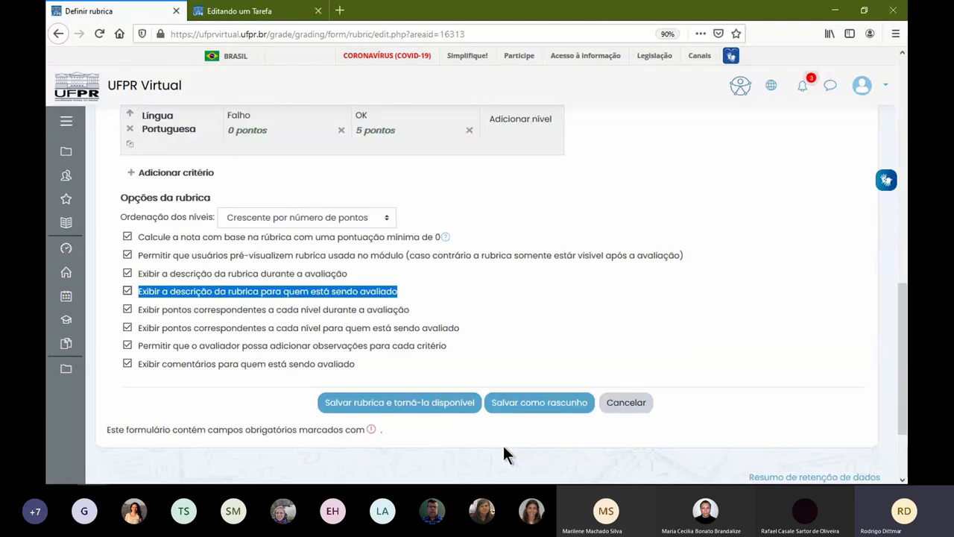
{"action": "left_click", "coordinate": [509, 406]}
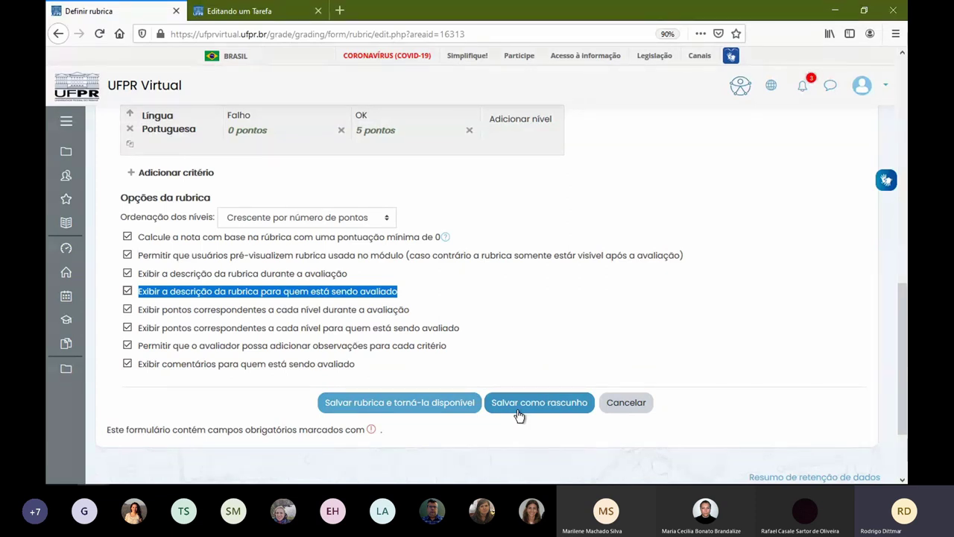
- Save the rubric as available and reload the Tarefa - Semana 01 page in the other window
{"action": "left_click", "coordinate": [436, 404]}
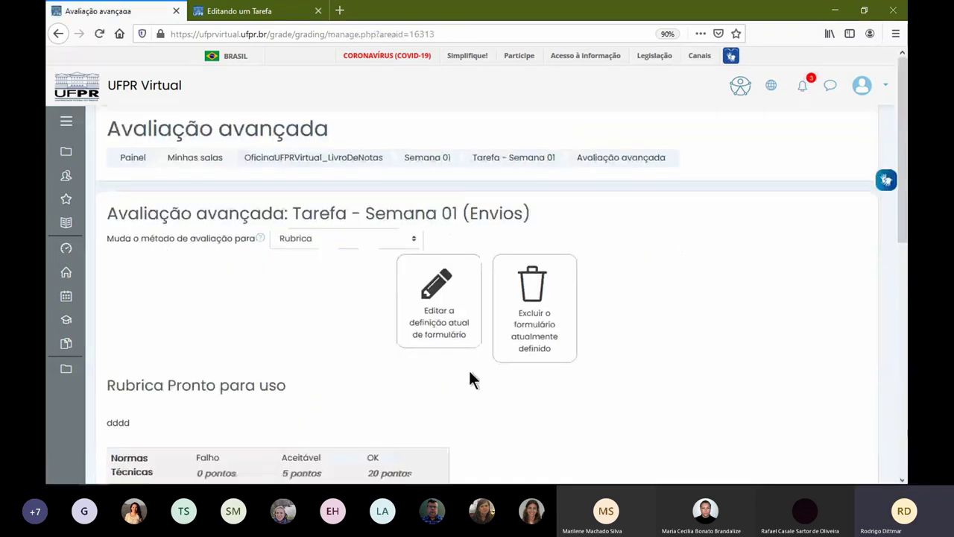
{"action": "scroll", "coordinate": [468, 369], "scroll_direction": "down", "scroll_amount": 5}
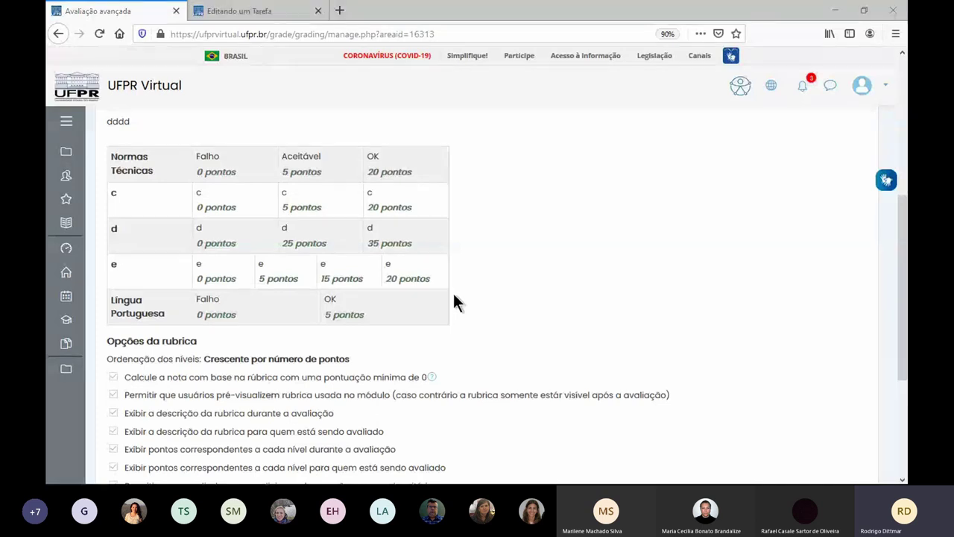
{"action": "key", "text": "alt+Tab"}
{"action": "key", "text": "F5"}
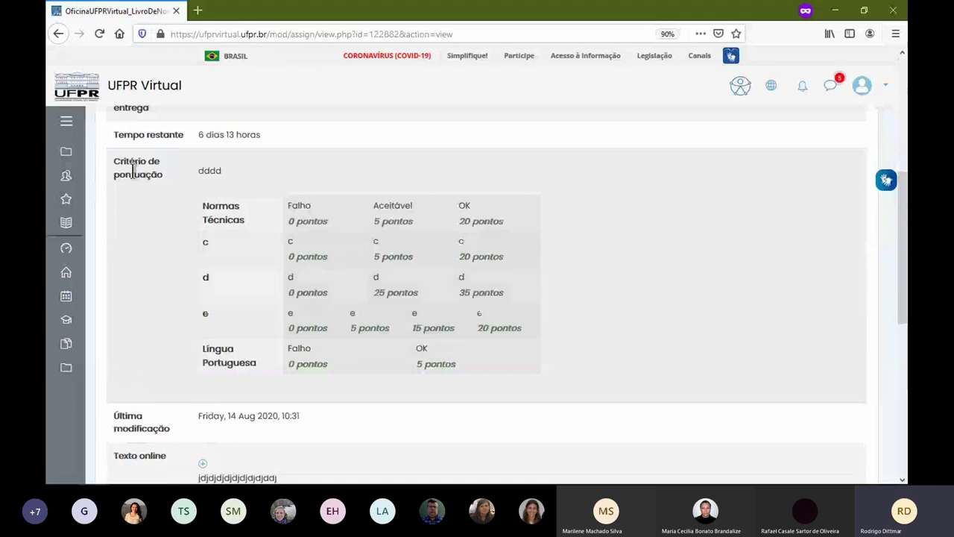
- Check the 'Critério de pontuação' rubric on the Tarefa - Semana 01 page, then go back to Avaliação avançada
{"action": "left_click_drag", "start_coordinate": [197, 171], "coordinate": [233, 173]}
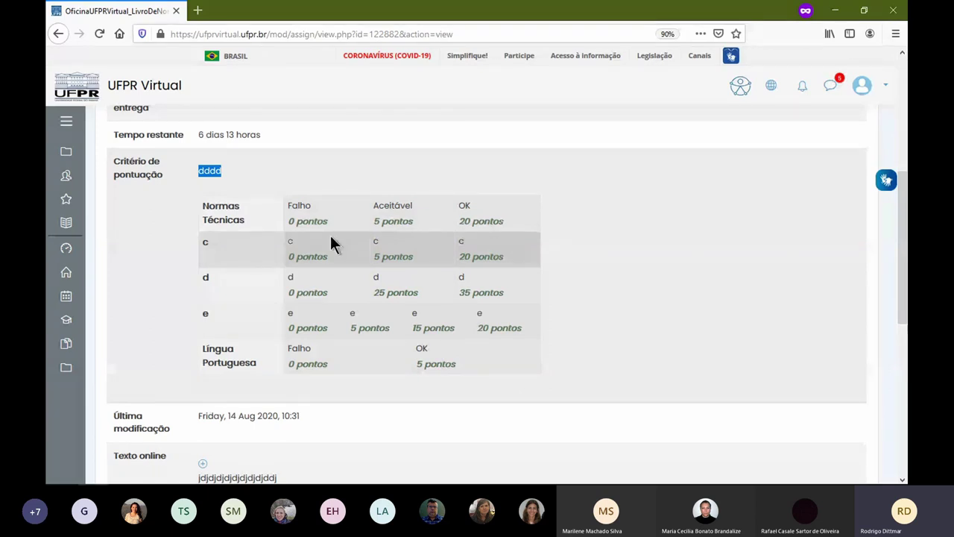
{"action": "scroll", "coordinate": [331, 239], "scroll_direction": "down", "scroll_amount": 2}
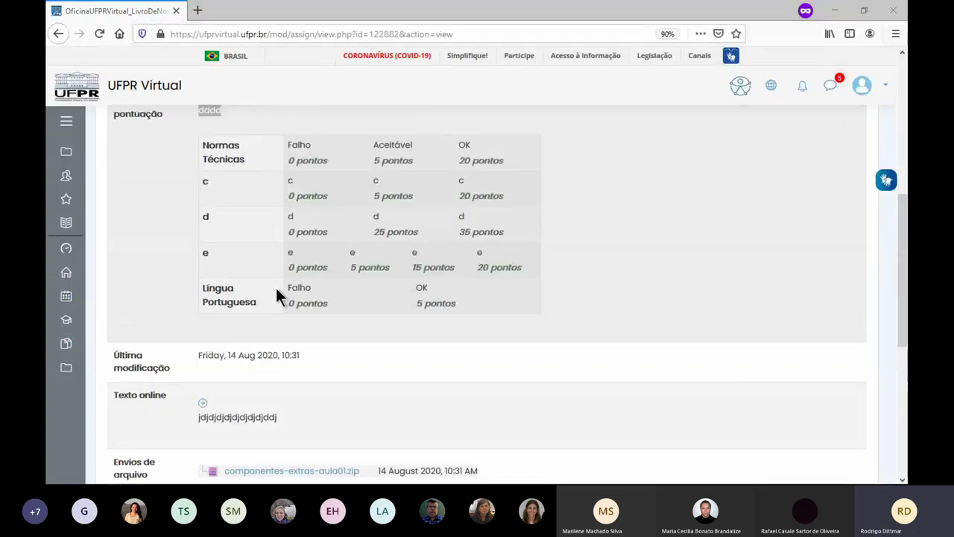
{"action": "key", "text": "alt+Tab"}
{"action": "scroll", "coordinate": [292, 309], "scroll_direction": "down", "scroll_amount": 5}
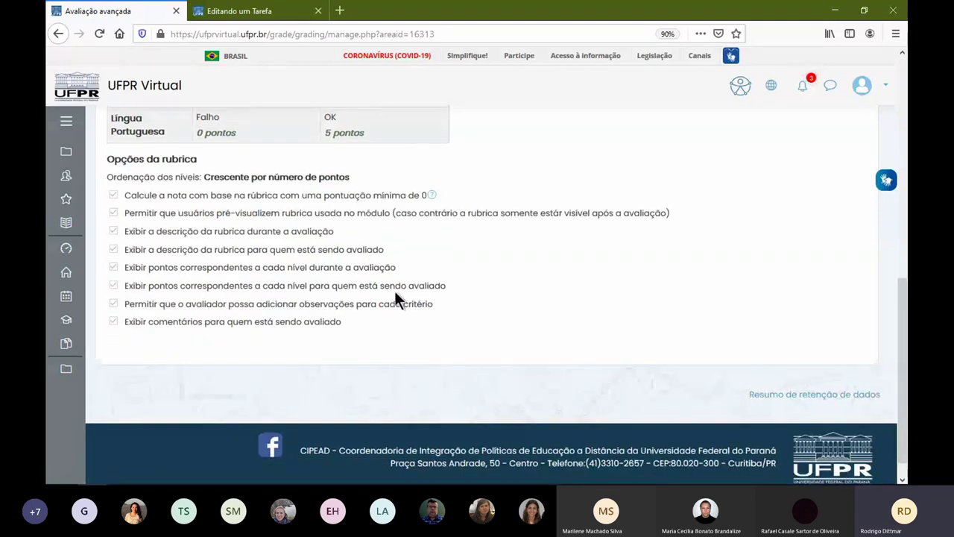
- Show all Tarefa - Semana 01 submissions, filtered to 'Enviada' entries only
{"action": "scroll", "coordinate": [395, 295], "scroll_direction": "up", "scroll_amount": 10}
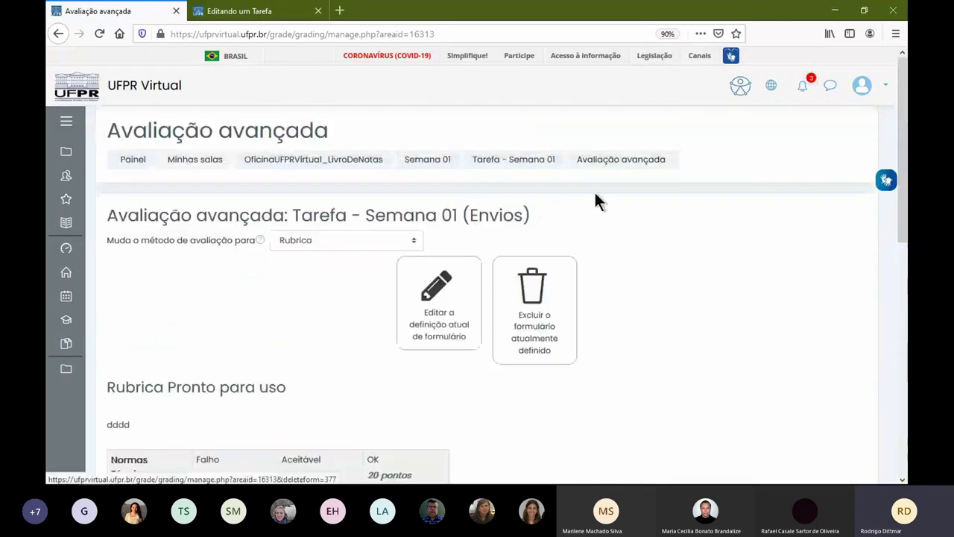
{"action": "left_click", "coordinate": [537, 169]}
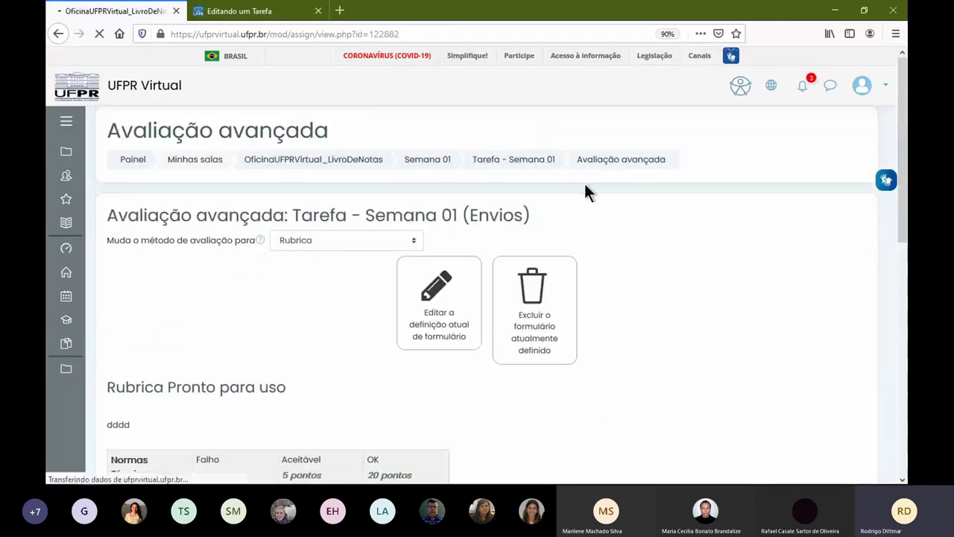
{"action": "scroll", "coordinate": [542, 306], "scroll_direction": "down", "scroll_amount": 4}
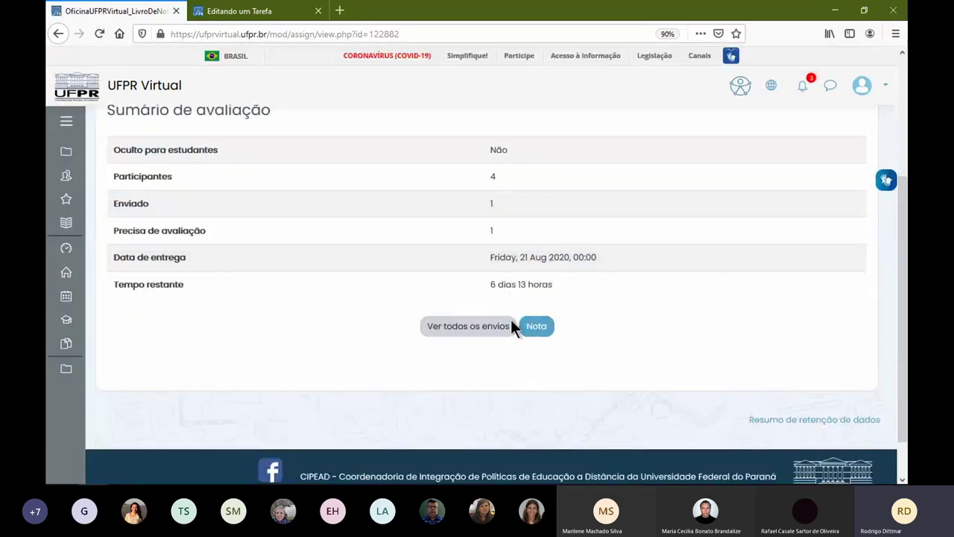
{"action": "left_click", "coordinate": [553, 326]}
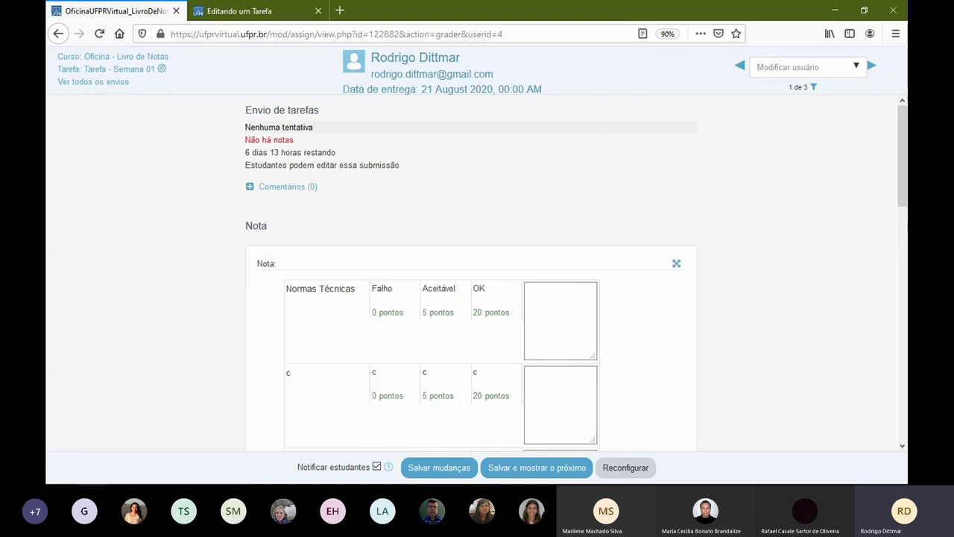
{"action": "left_click", "coordinate": [59, 34]}
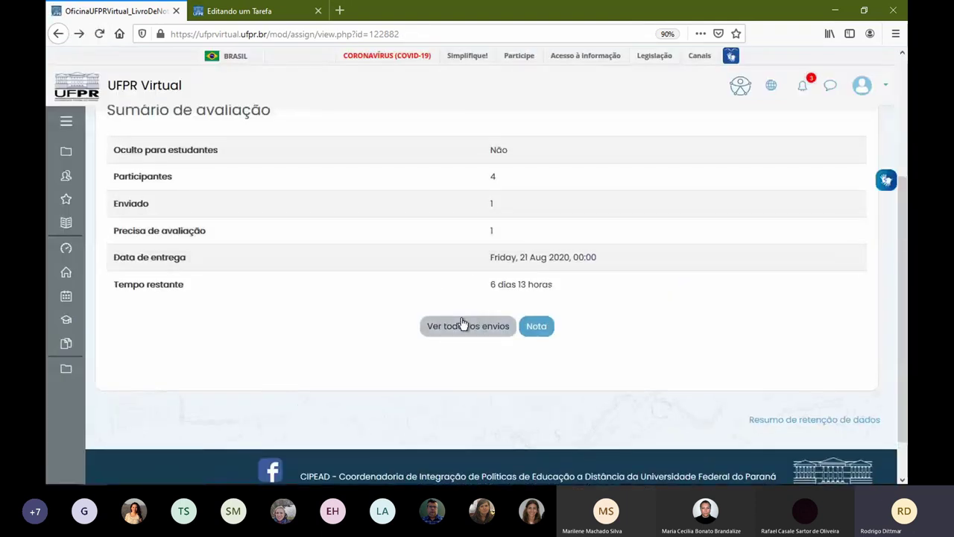
{"action": "left_click", "coordinate": [464, 328]}
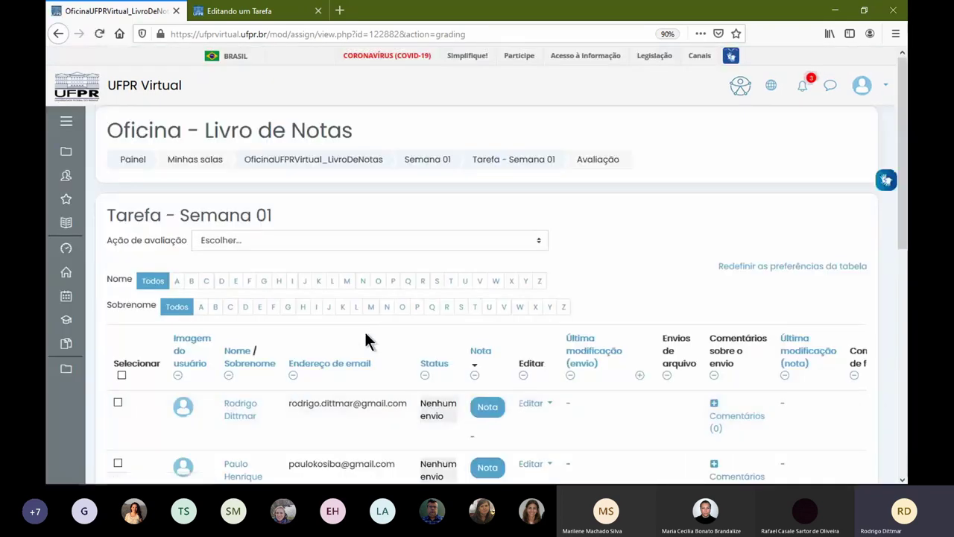
{"action": "scroll", "coordinate": [364, 340], "scroll_direction": "down", "scroll_amount": 5}
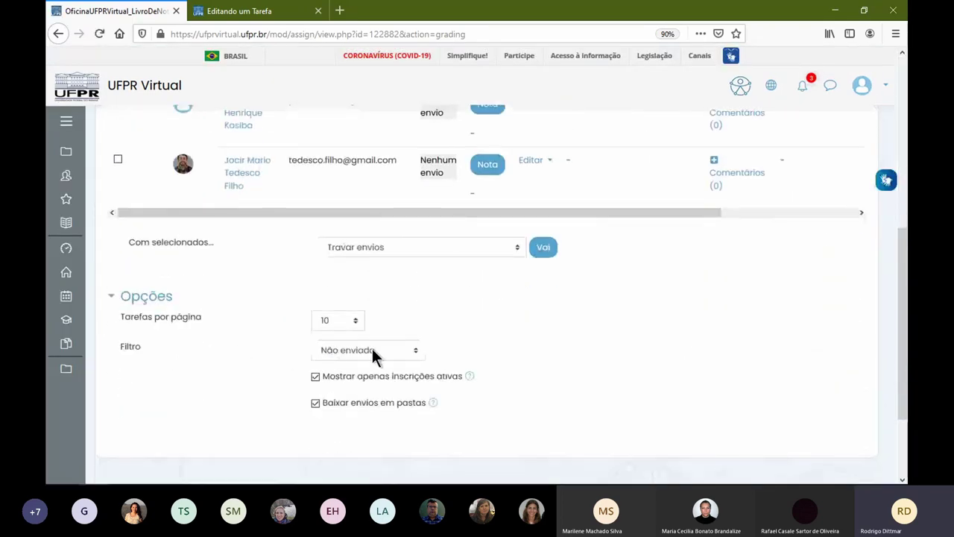
{"action": "left_click", "coordinate": [372, 350]}
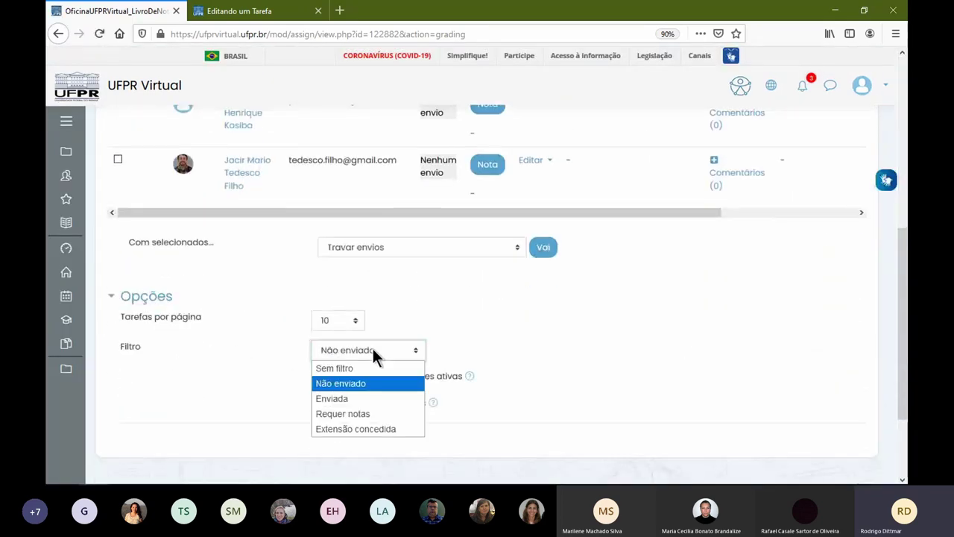
{"action": "left_click", "coordinate": [370, 397]}
- For the submitted entry, mark Normas Técnicas OK, c 20, d 35, e 20 and Língua Portuguesa Falho
{"action": "scroll", "coordinate": [417, 298], "scroll_direction": "down", "scroll_amount": 3}
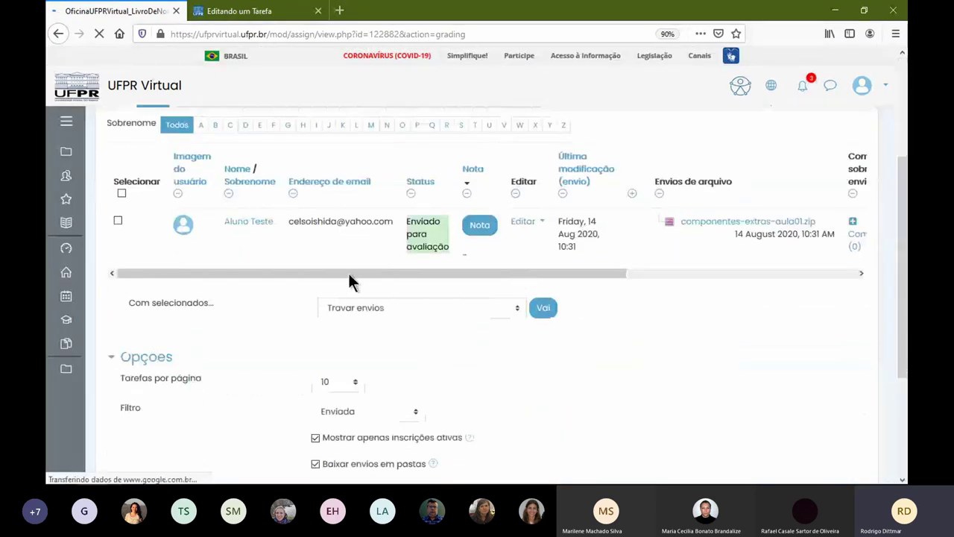
{"action": "left_click", "coordinate": [483, 225]}
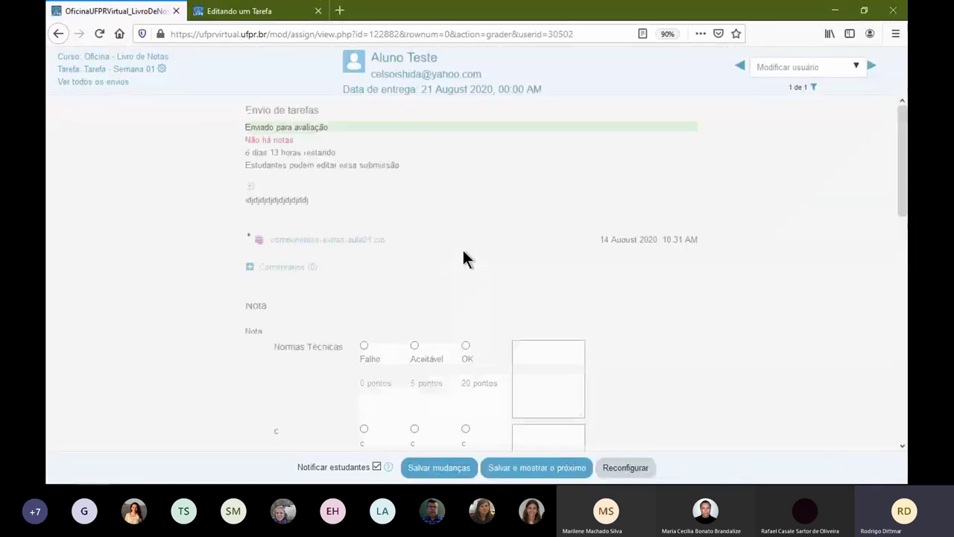
{"action": "left_click_drag", "start_coordinate": [248, 197], "coordinate": [302, 199]}
{"action": "scroll", "coordinate": [404, 265], "scroll_direction": "down", "scroll_amount": 2}
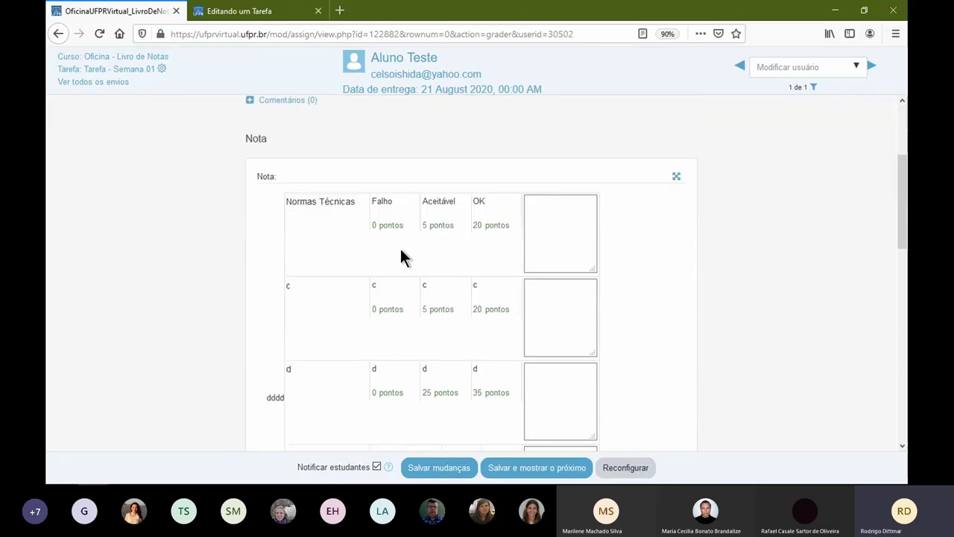
{"action": "left_click", "coordinate": [489, 231]}
{"action": "left_click", "coordinate": [490, 308]}
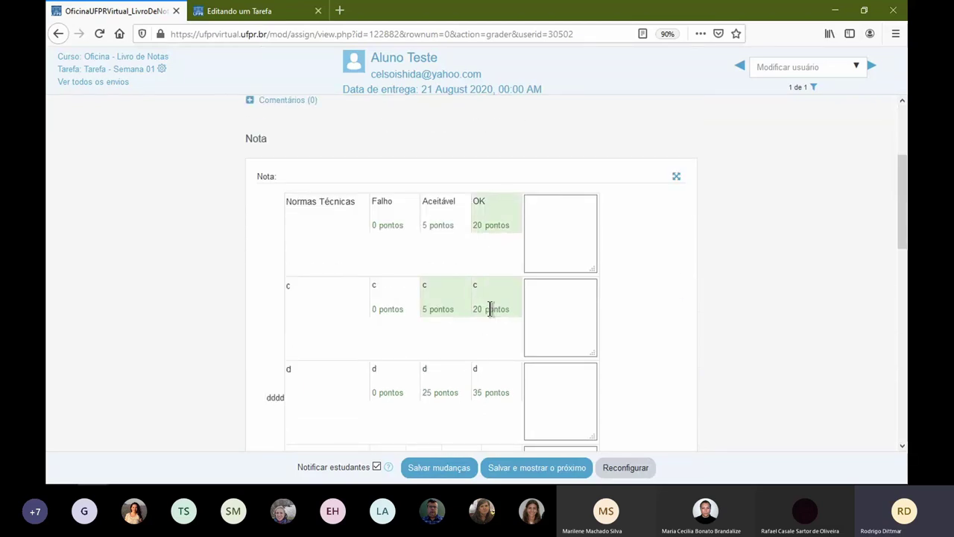
{"action": "left_click", "coordinate": [490, 387]}
{"action": "scroll", "coordinate": [512, 328], "scroll_direction": "down", "scroll_amount": 3}
{"action": "left_click", "coordinate": [489, 387]}
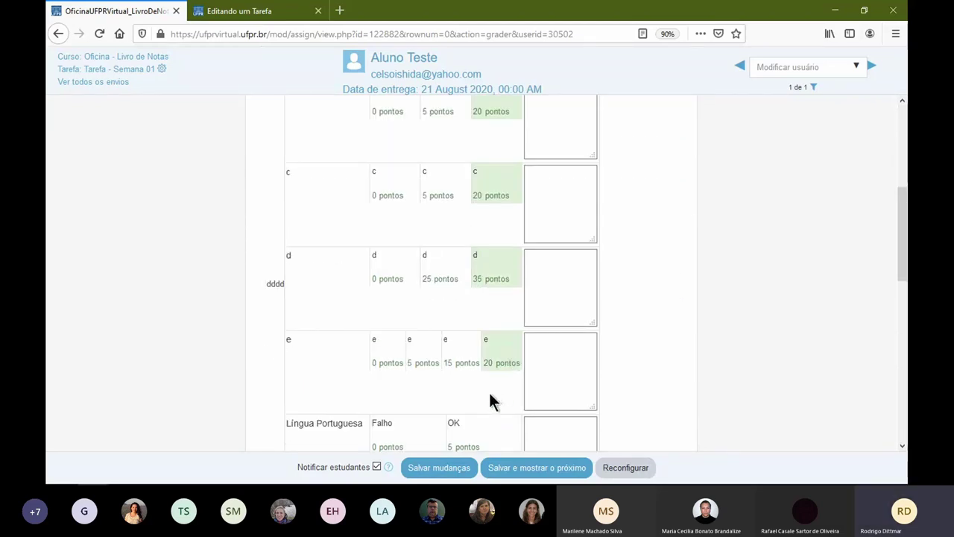
{"action": "scroll", "coordinate": [477, 365], "scroll_direction": "down", "scroll_amount": 3}
{"action": "left_click", "coordinate": [418, 328]}
- Type placeholder comments in every rubric row's comment box
{"action": "scroll", "coordinate": [546, 247], "scroll_direction": "up", "scroll_amount": 4}
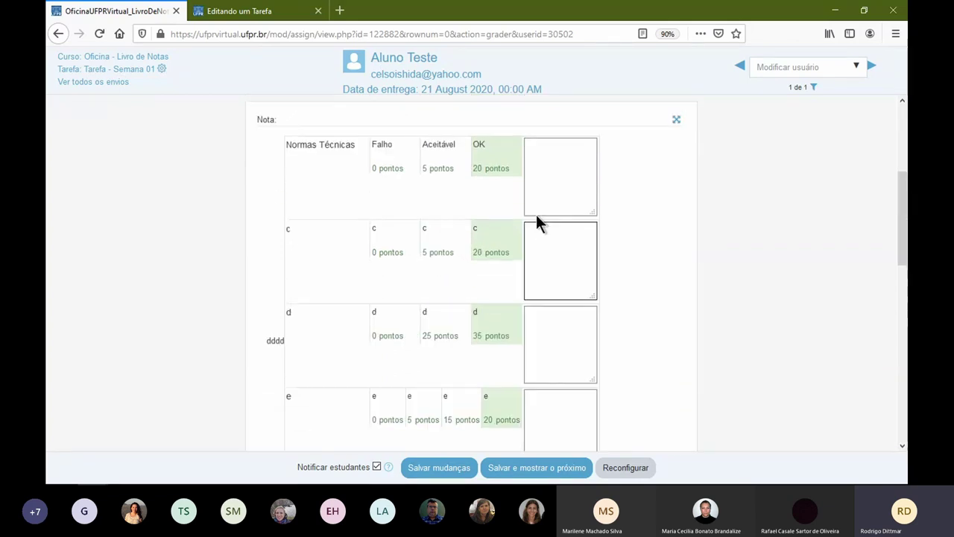
{"action": "left_click", "coordinate": [547, 183]}
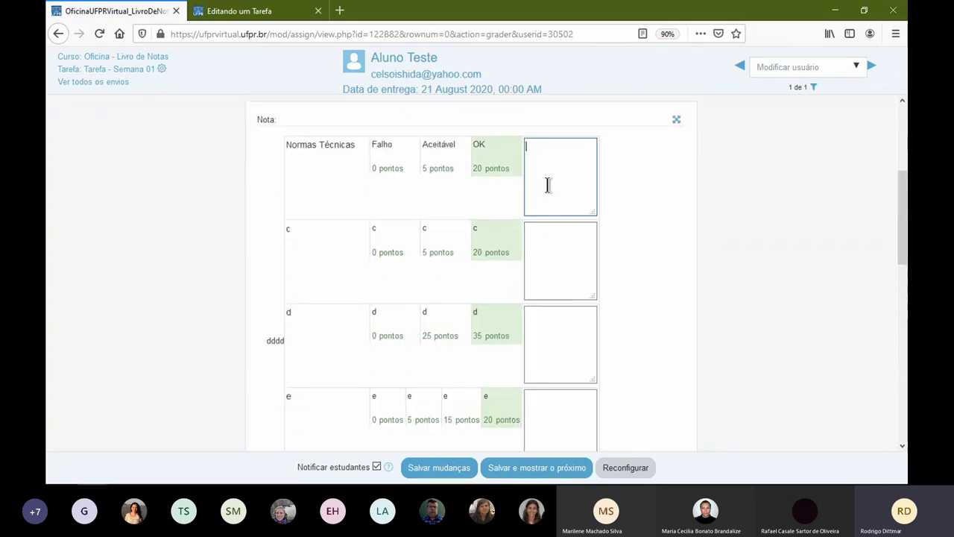
{"action": "type", "text": "ddddd"}
{"action": "left_click", "coordinate": [564, 247]}
{"action": "type", "text": "ss"}
{"action": "left_click", "coordinate": [558, 330]}
{"action": "type", "text": "ssss"}
{"action": "scroll", "coordinate": [571, 362], "scroll_direction": "down", "scroll_amount": 4}
{"action": "left_click", "coordinate": [570, 272]}
{"action": "type", "text": "ddd"}
{"action": "left_click", "coordinate": [567, 326]}
{"action": "type", "text": "ffff"}
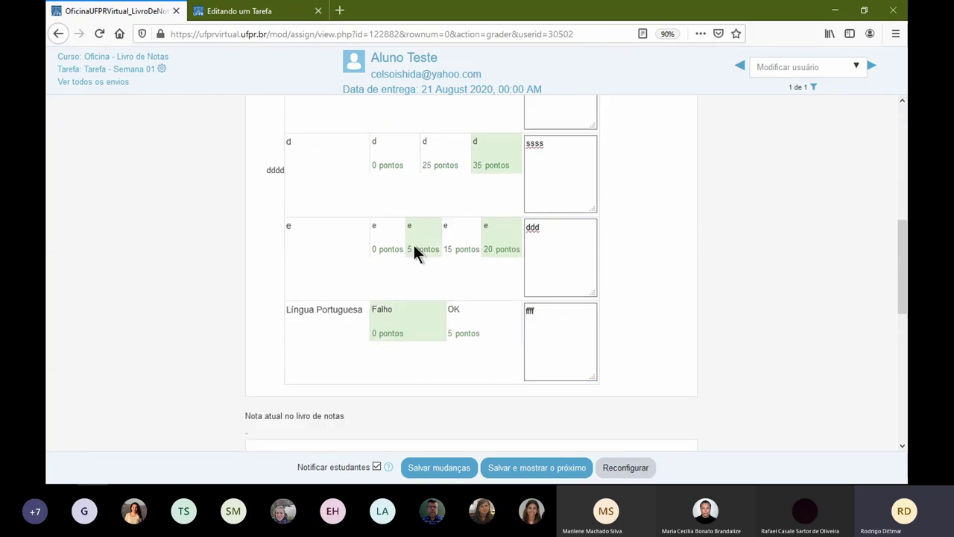
- Lower criterion e to 5 pontos with the comment 'Faltou inserir as fórmulas'
{"action": "left_click", "coordinate": [424, 248]}
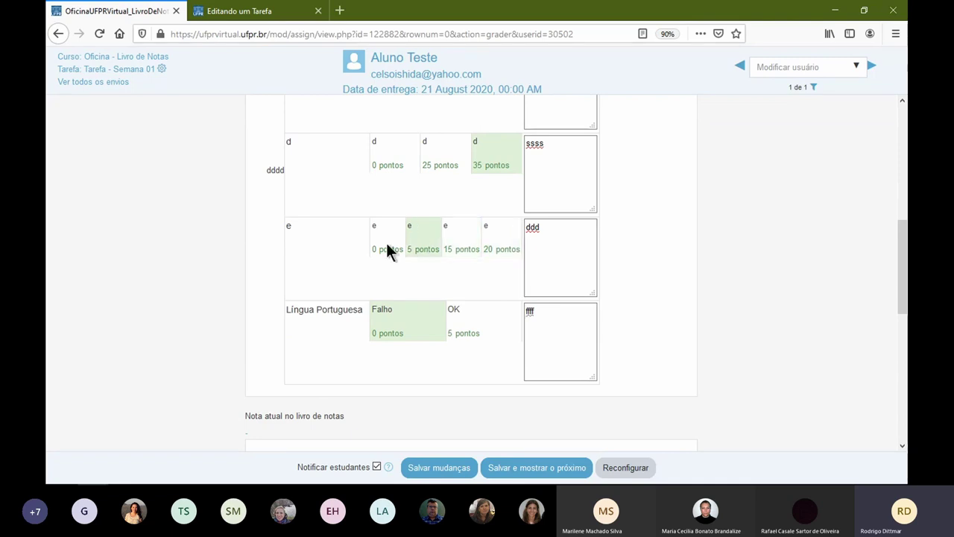
{"action": "double_click", "coordinate": [554, 228]}
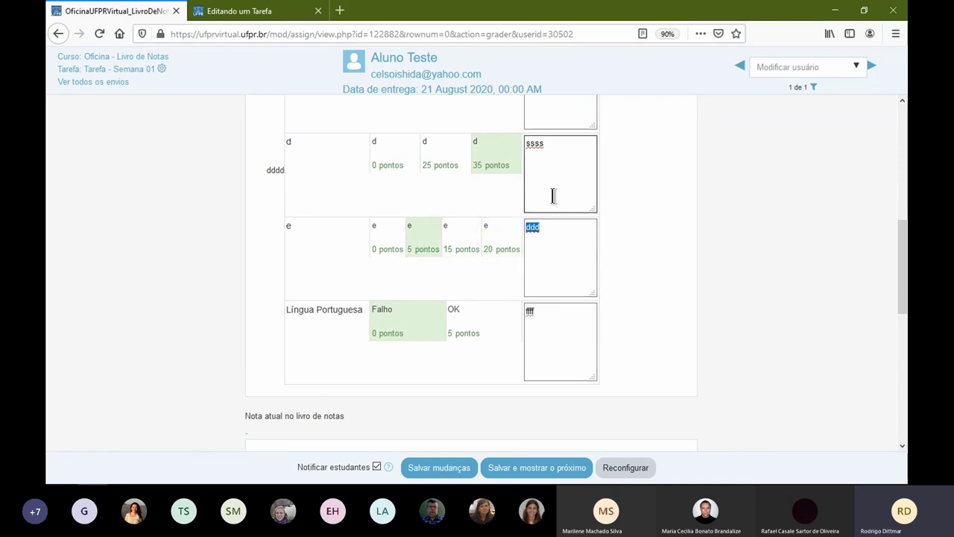
{"action": "type", "text": "Faltou inserir as fórmuls"}
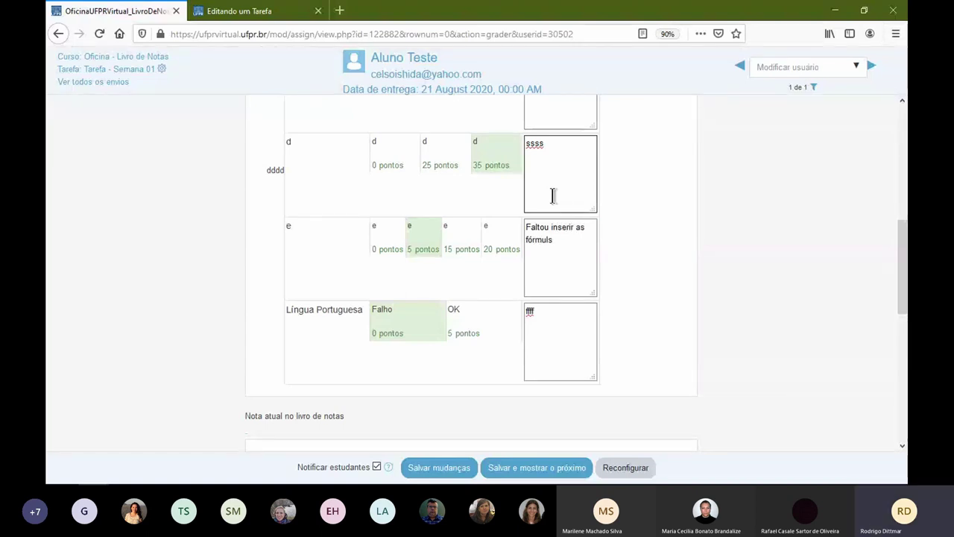
{"action": "key", "text": "Left"}
{"action": "type", "text": "a"}
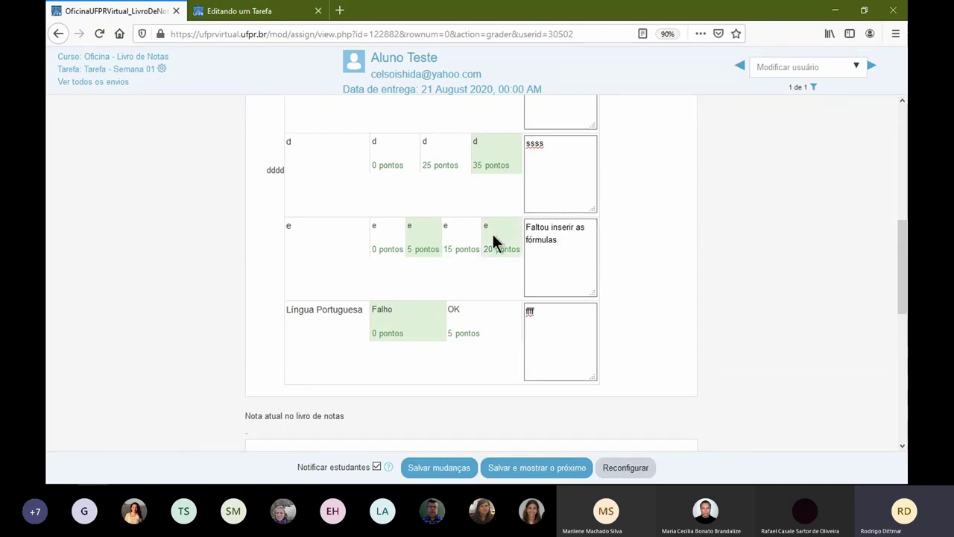
- Review the current gradebook grade and save the rubric marks as they stand
{"action": "scroll", "coordinate": [572, 198], "scroll_direction": "up", "scroll_amount": 1}
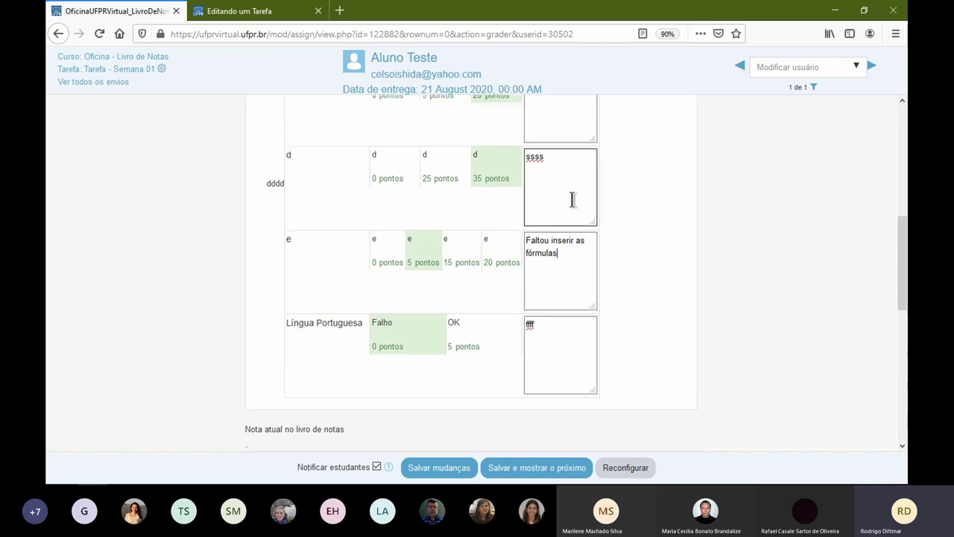
{"action": "scroll", "coordinate": [572, 199], "scroll_direction": "up", "scroll_amount": 4}
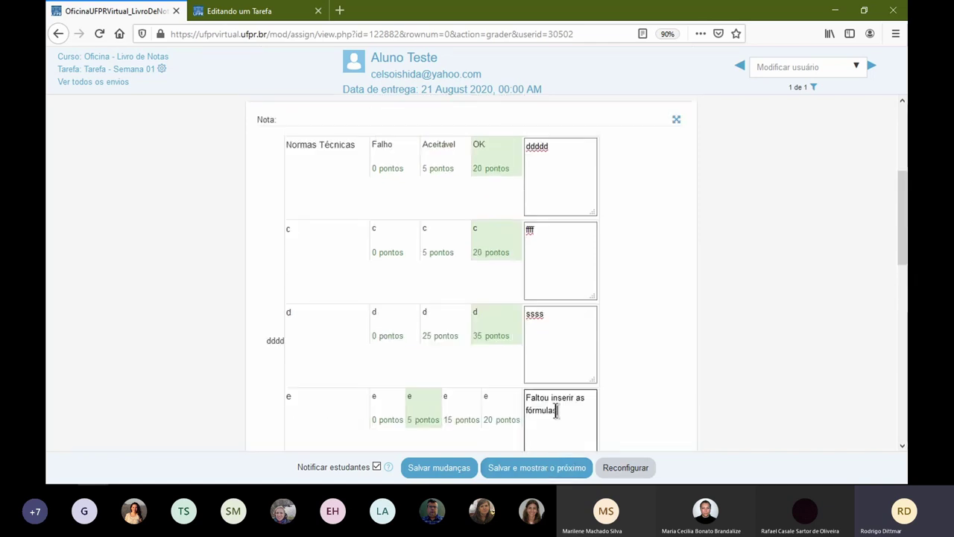
{"action": "scroll", "coordinate": [556, 411], "scroll_direction": "down", "scroll_amount": 3}
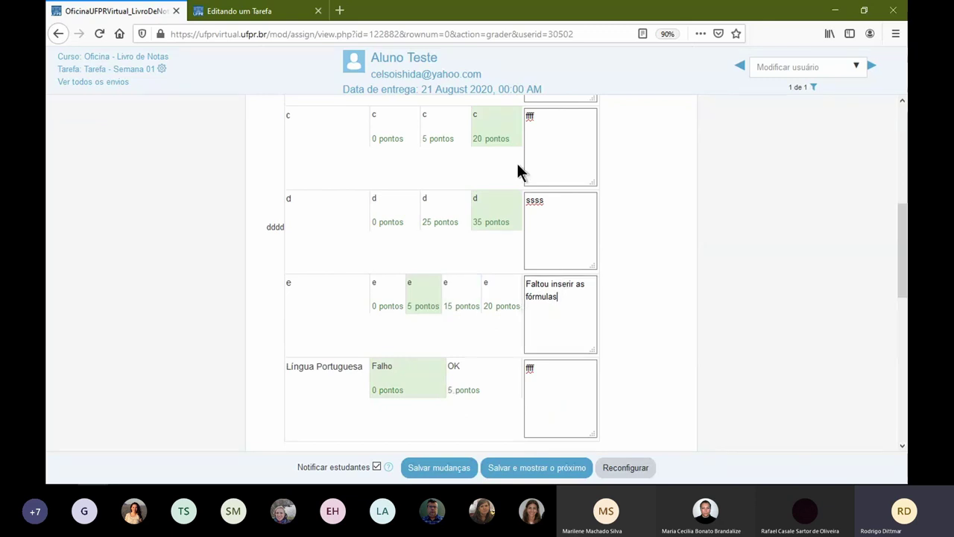
{"action": "scroll", "coordinate": [518, 149], "scroll_direction": "up", "scroll_amount": 1}
{"action": "scroll", "coordinate": [504, 246], "scroll_direction": "down", "scroll_amount": 4}
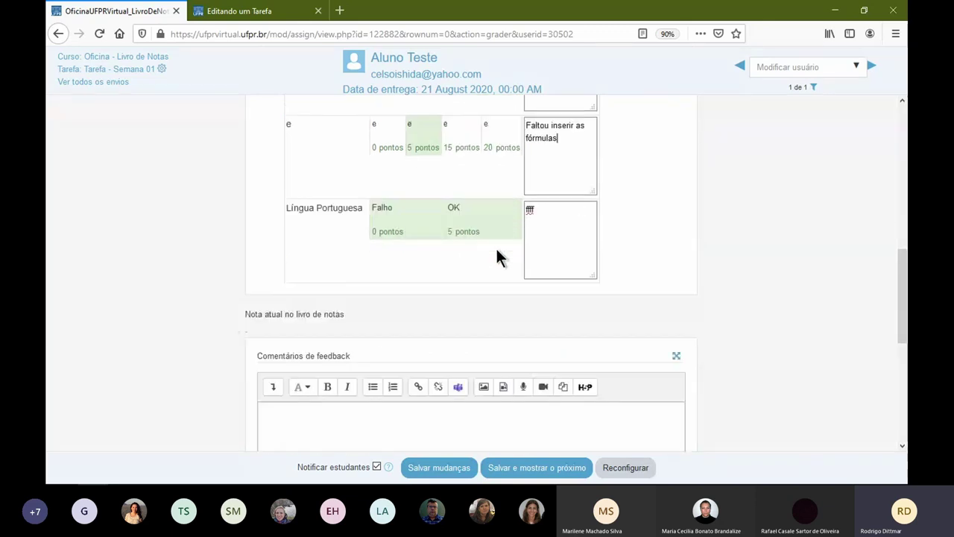
{"action": "scroll", "coordinate": [497, 256], "scroll_direction": "down", "scroll_amount": 3}
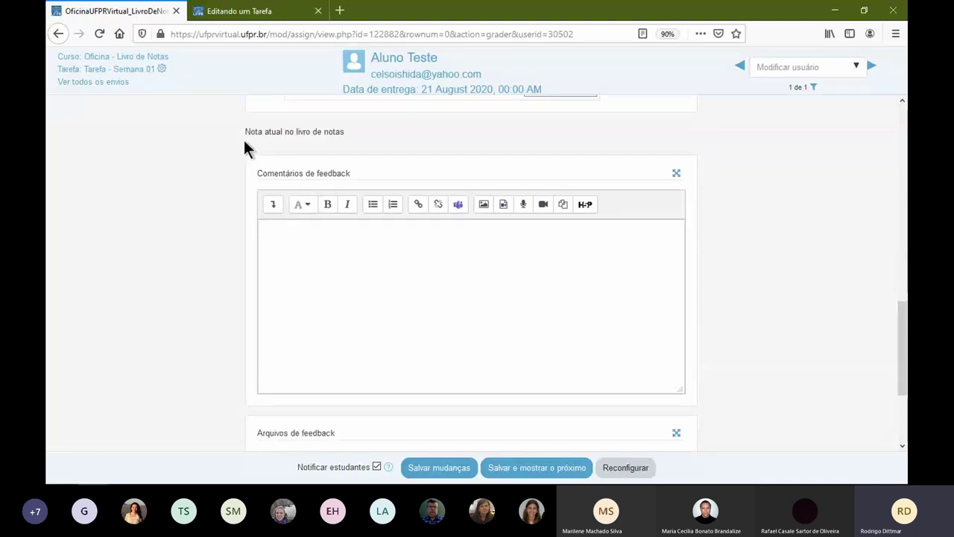
{"action": "scroll", "coordinate": [318, 151], "scroll_direction": "up", "scroll_amount": 2}
{"action": "left_click_drag", "start_coordinate": [245, 242], "coordinate": [345, 245]}
{"action": "left_click_drag", "start_coordinate": [242, 259], "coordinate": [270, 263]}
{"action": "left_click", "coordinate": [446, 468]}
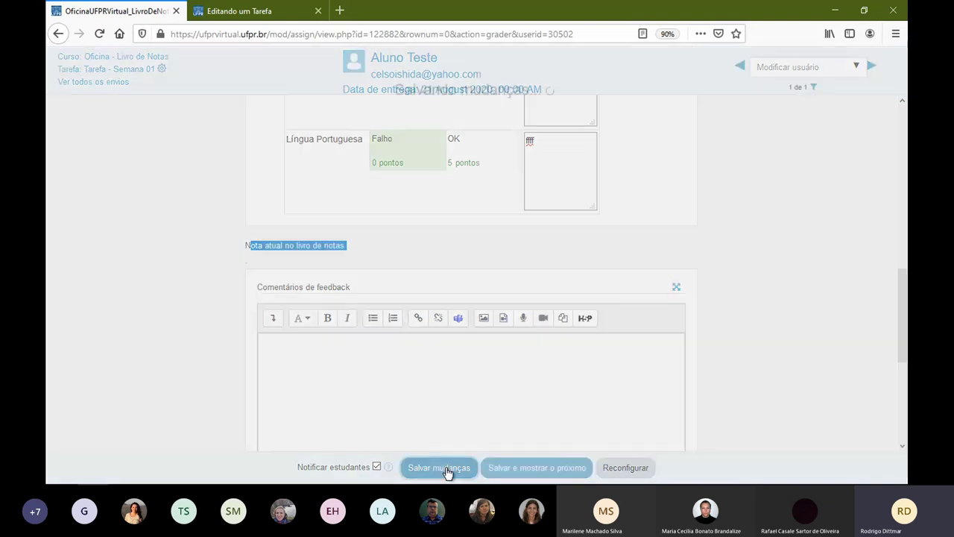
{"action": "left_click", "coordinate": [396, 325]}
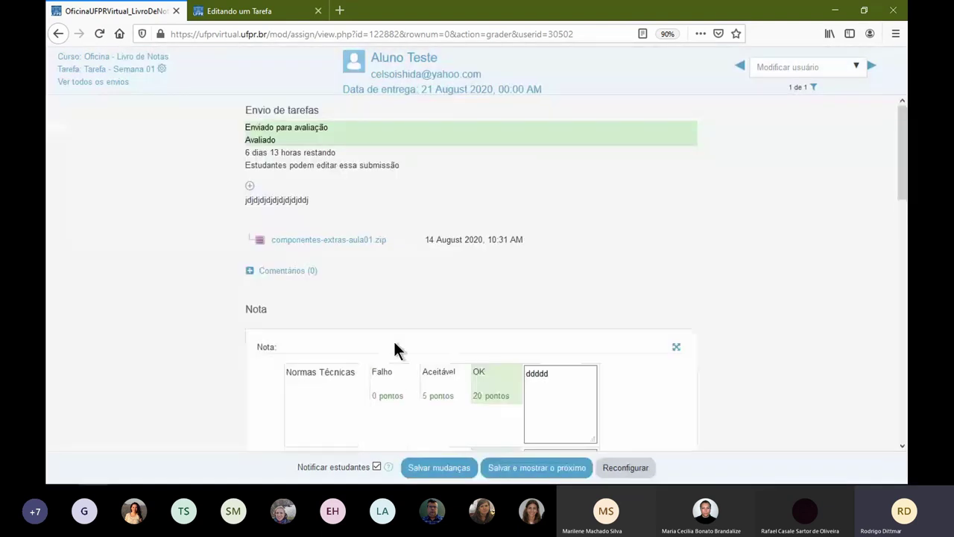
- Change criterion e to 15 pontos and save the revised grade
{"action": "scroll", "coordinate": [283, 328], "scroll_direction": "down", "scroll_amount": 10}
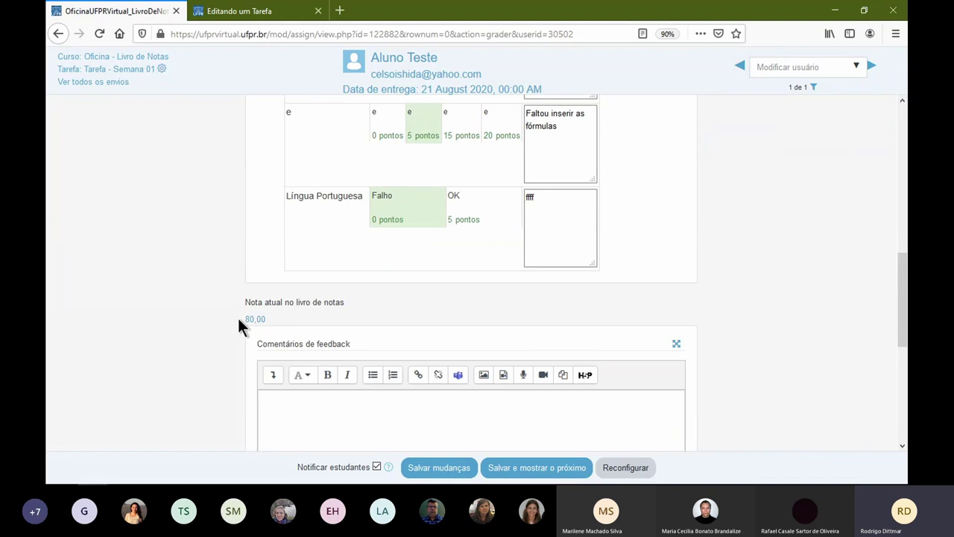
{"action": "left_click_drag", "start_coordinate": [246, 324], "coordinate": [246, 301]}
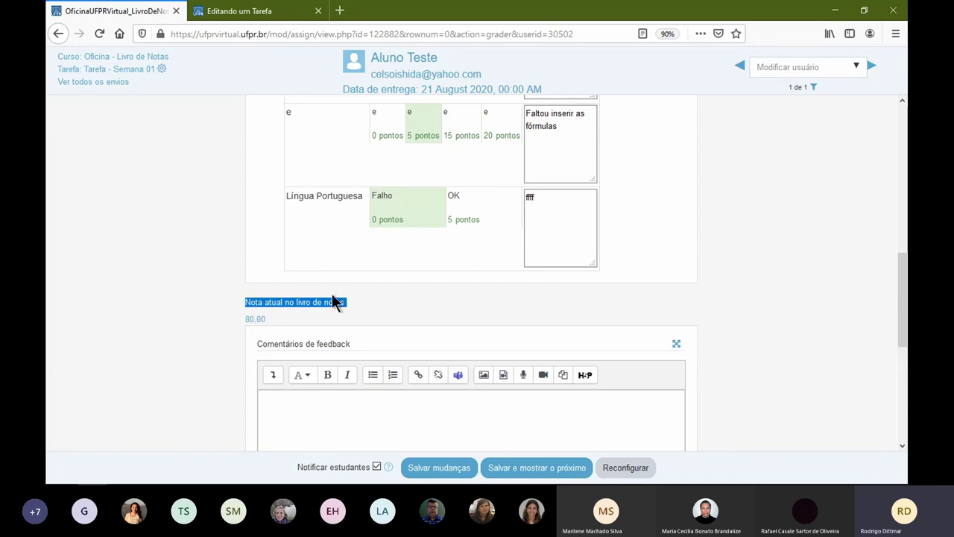
{"action": "scroll", "coordinate": [470, 265], "scroll_direction": "up", "scroll_amount": 4}
{"action": "left_click", "coordinate": [473, 298]}
{"action": "scroll", "coordinate": [566, 313], "scroll_direction": "down", "scroll_amount": 3}
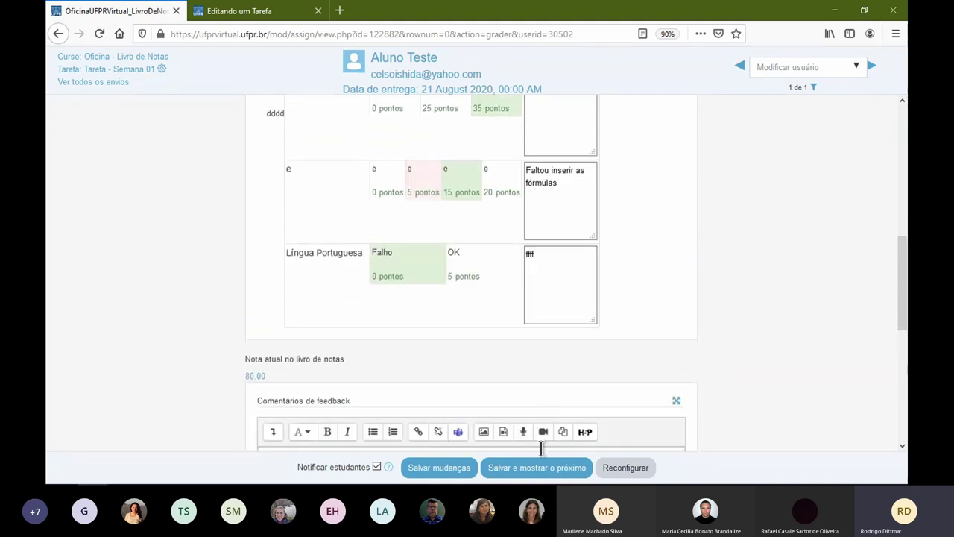
{"action": "left_click", "coordinate": [529, 467]}
{"action": "left_click", "coordinate": [392, 323]}
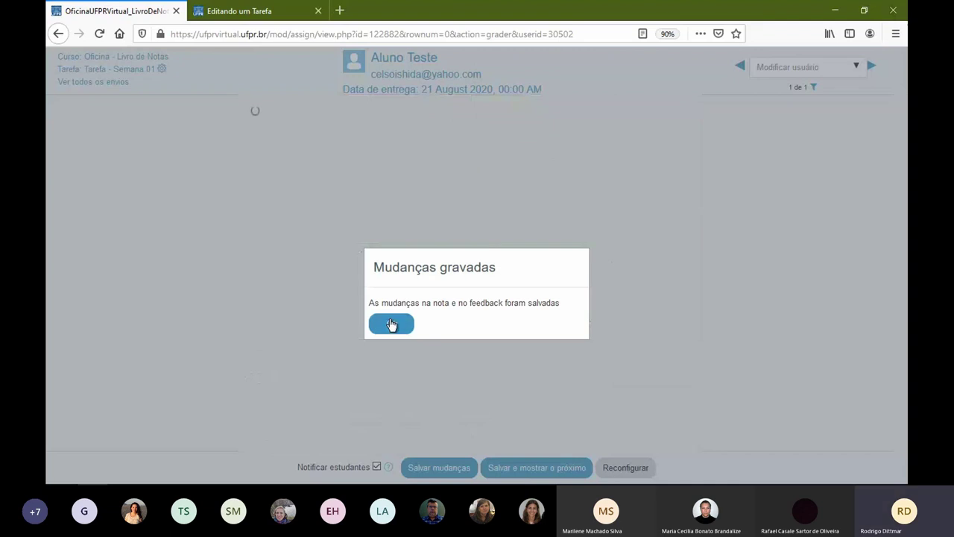
- Add the feedback comment 'ddkdkdkdkdkdk' and save the grade changes
{"action": "scroll", "coordinate": [409, 336], "scroll_direction": "down", "scroll_amount": 4}
{"action": "scroll", "coordinate": [403, 332], "scroll_direction": "down", "scroll_amount": 4}
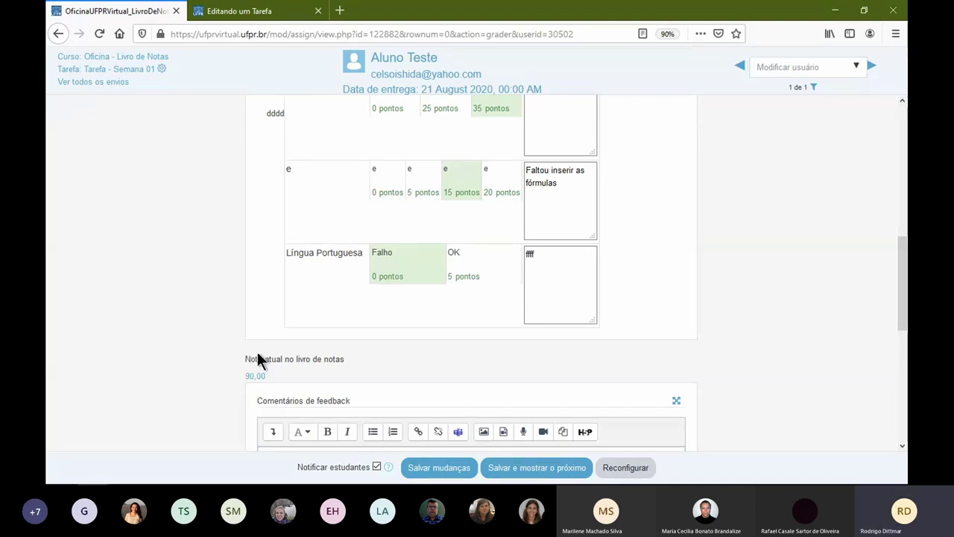
{"action": "scroll", "coordinate": [260, 344], "scroll_direction": "down", "scroll_amount": 3}
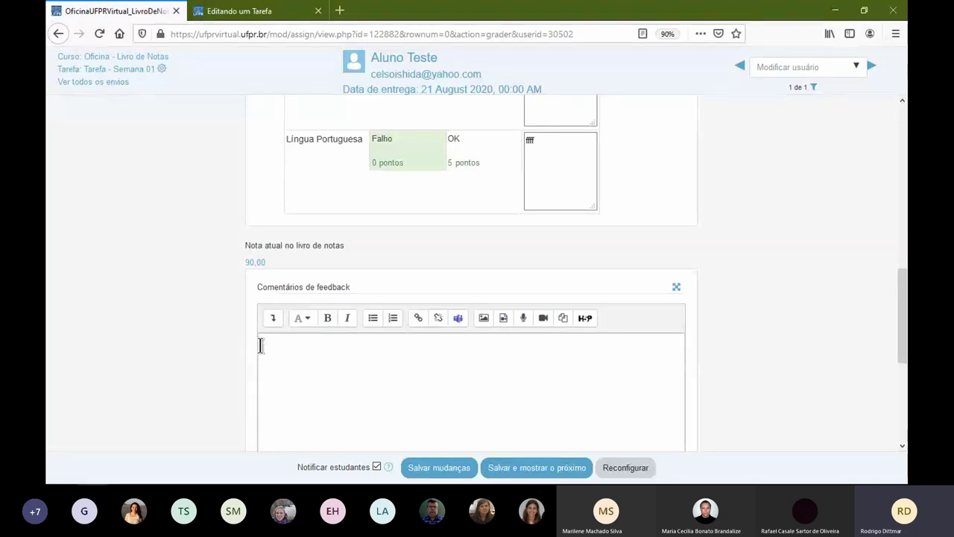
{"action": "left_click", "coordinate": [260, 344]}
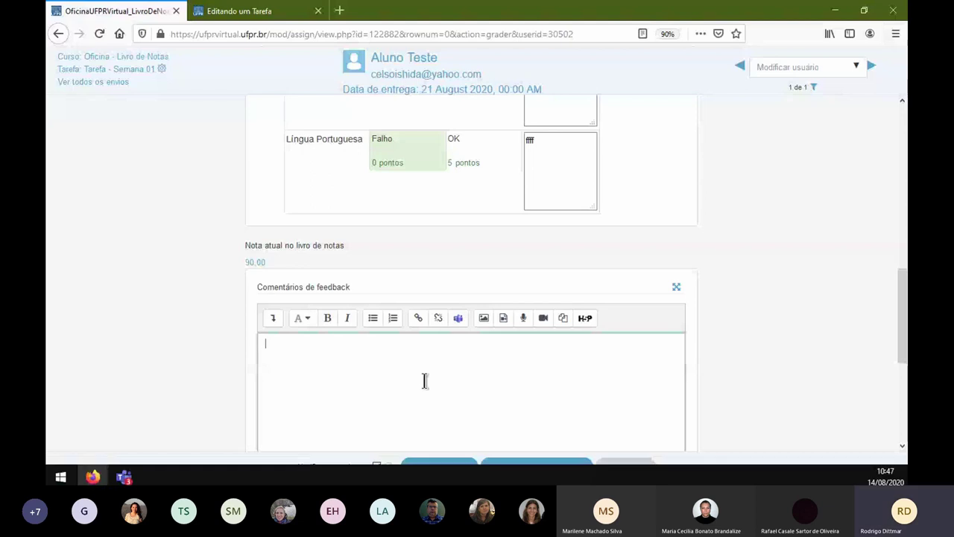
{"action": "type", "text": "ddkdkdkdkdkdk"}
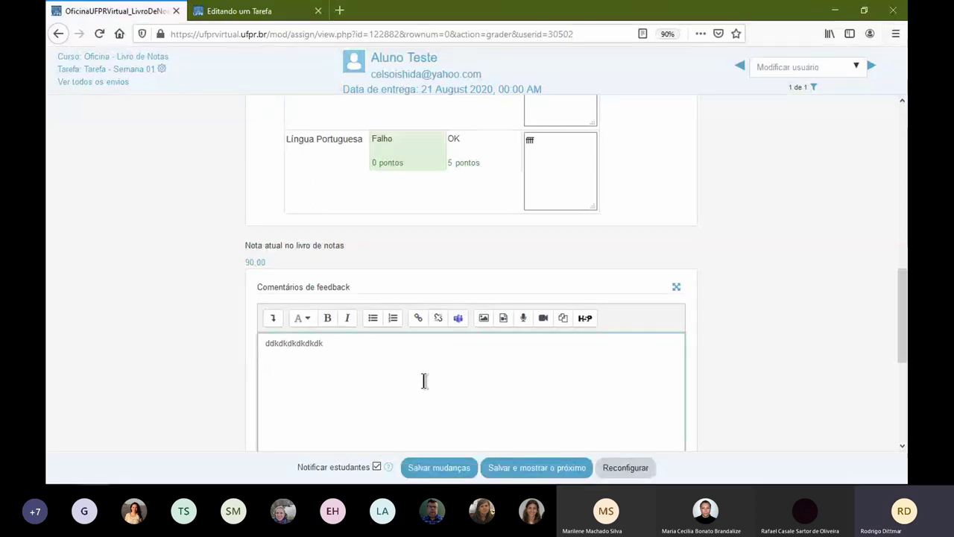
{"action": "left_click", "coordinate": [450, 471]}
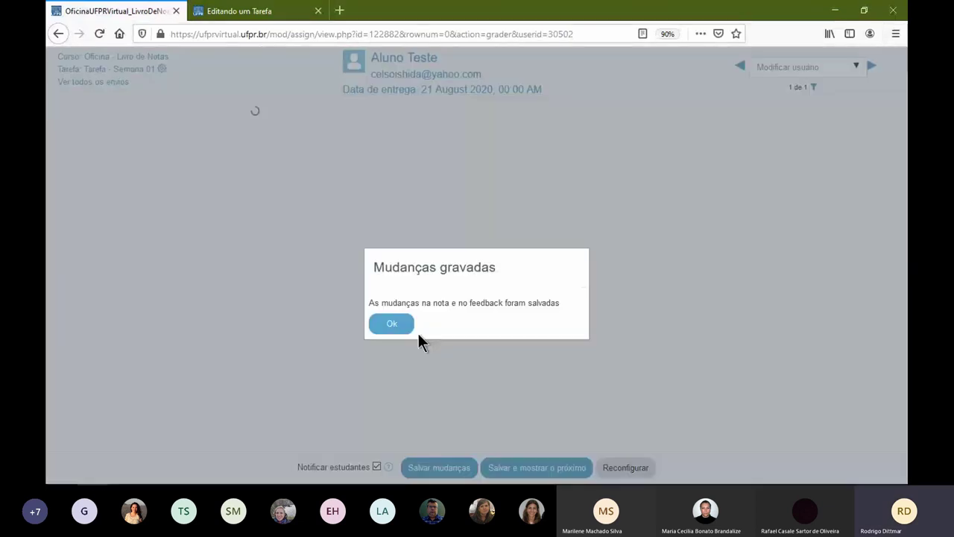
{"action": "left_click", "coordinate": [390, 324]}
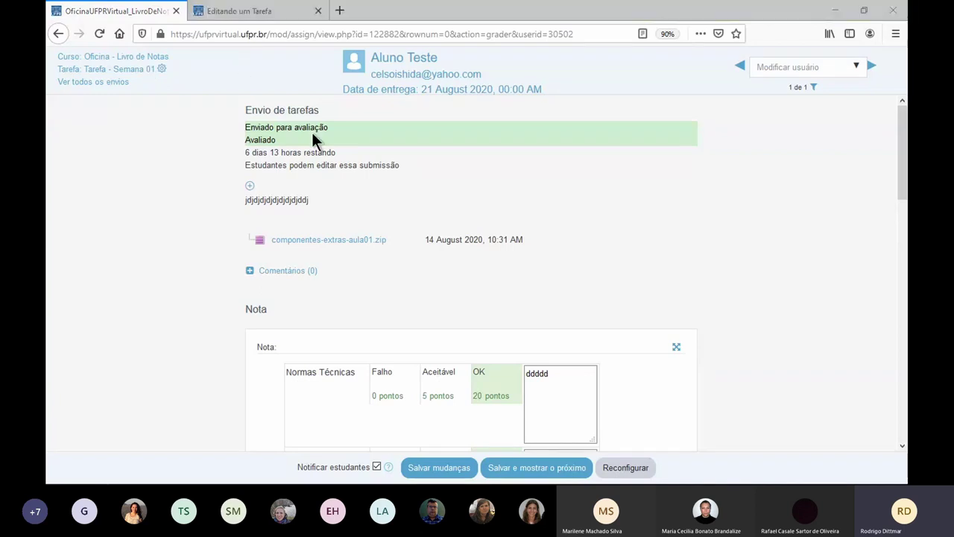
{"action": "key", "text": "alt+Tab"}
{"action": "key", "text": "F5"}
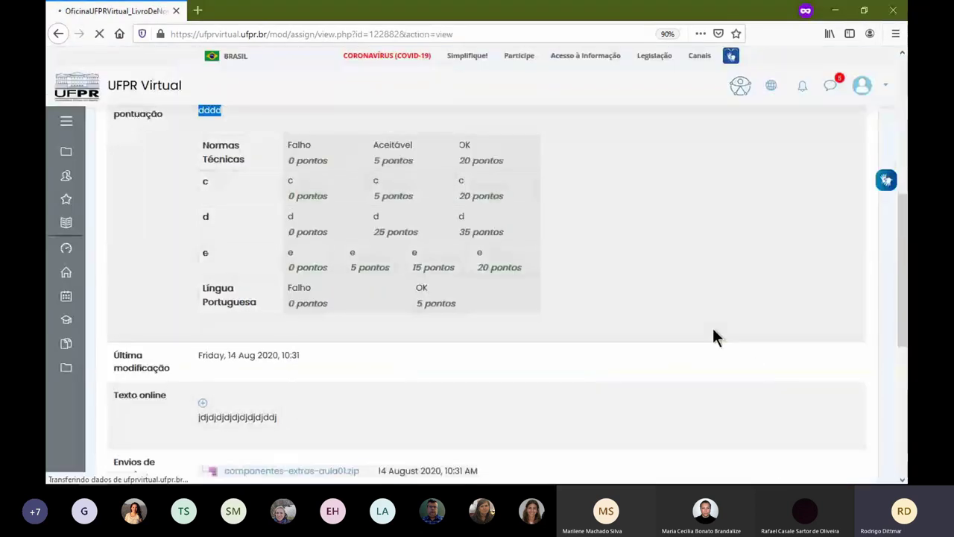
{"action": "scroll", "coordinate": [552, 307], "scroll_direction": "up", "scroll_amount": 2}
{"action": "scroll", "coordinate": [549, 305], "scroll_direction": "up", "scroll_amount": 1}
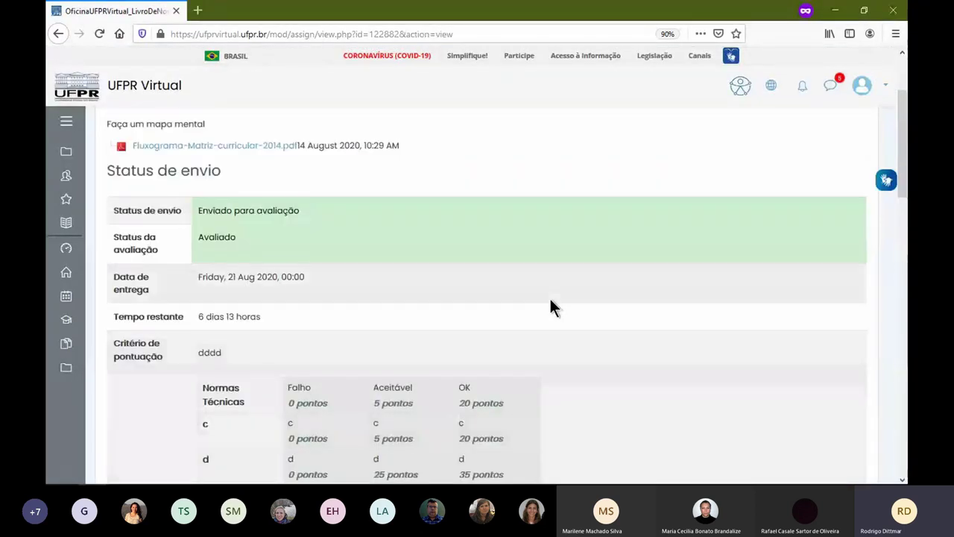
{"action": "scroll", "coordinate": [549, 305], "scroll_direction": "down", "scroll_amount": 2}
{"action": "scroll", "coordinate": [291, 254], "scroll_direction": "up", "scroll_amount": 2}
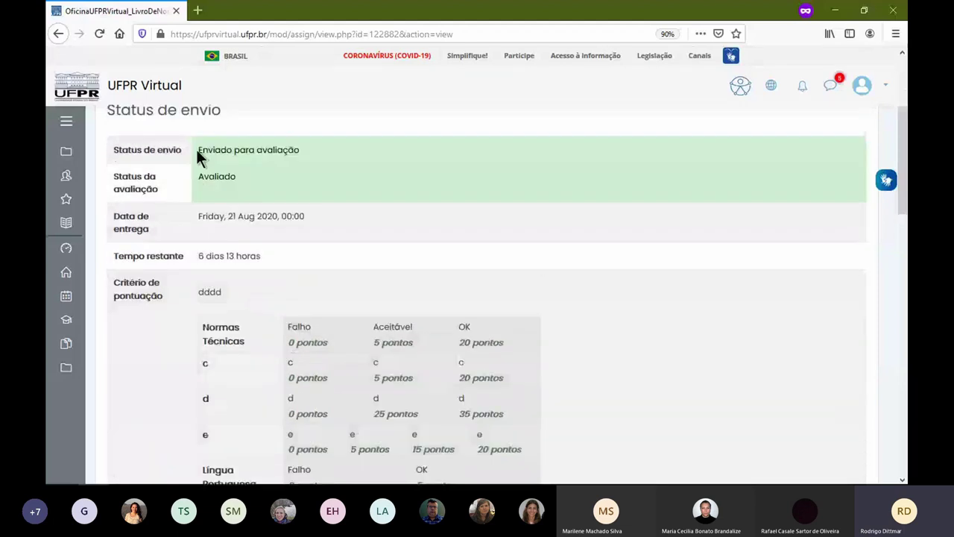
{"action": "left_click_drag", "start_coordinate": [197, 149], "coordinate": [280, 151]}
{"action": "double_click", "coordinate": [223, 176]}
{"action": "scroll", "coordinate": [319, 199], "scroll_direction": "down", "scroll_amount": 5}
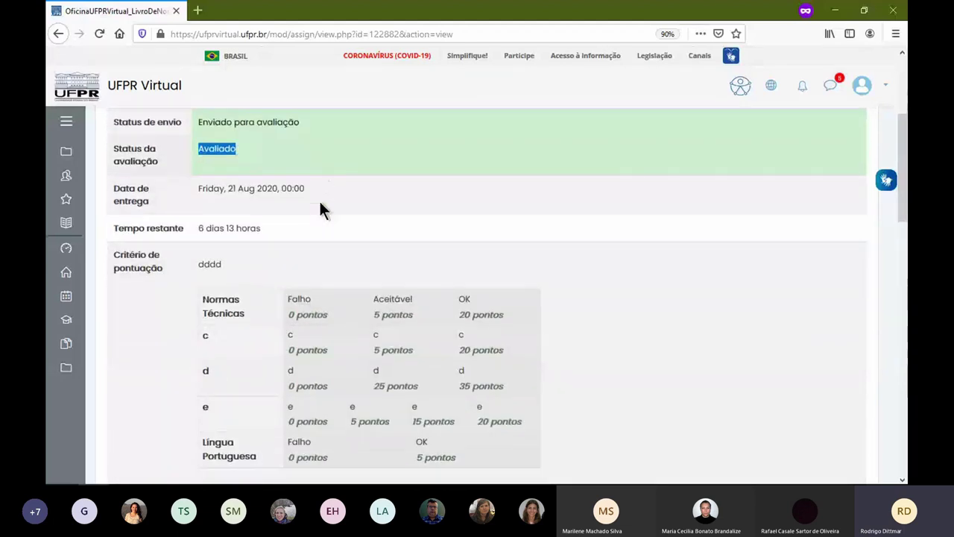
{"action": "scroll", "coordinate": [388, 134], "scroll_direction": "up", "scroll_amount": 3}
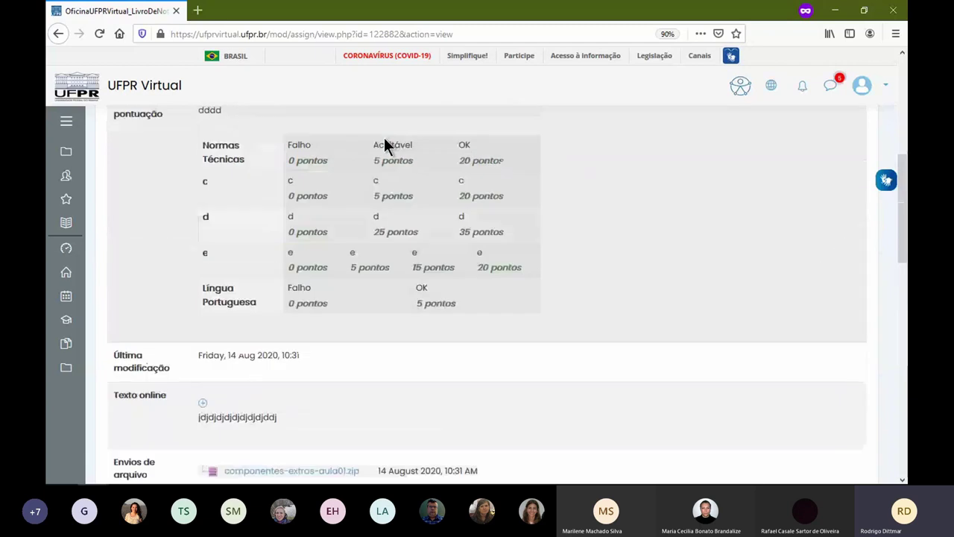
{"action": "scroll", "coordinate": [313, 253], "scroll_direction": "down", "scroll_amount": 4}
{"action": "scroll", "coordinate": [335, 246], "scroll_direction": "down", "scroll_amount": 4}
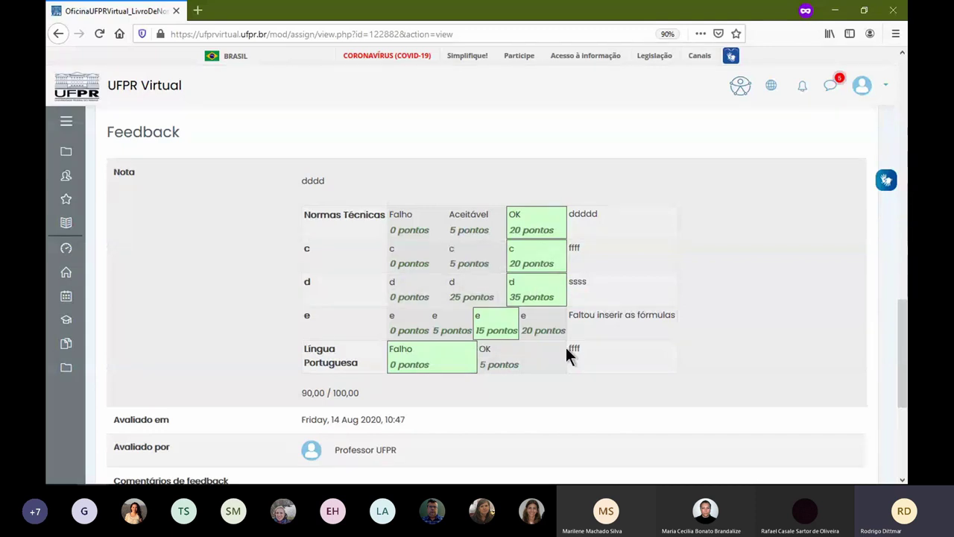
{"action": "scroll", "coordinate": [567, 353], "scroll_direction": "down", "scroll_amount": 3}
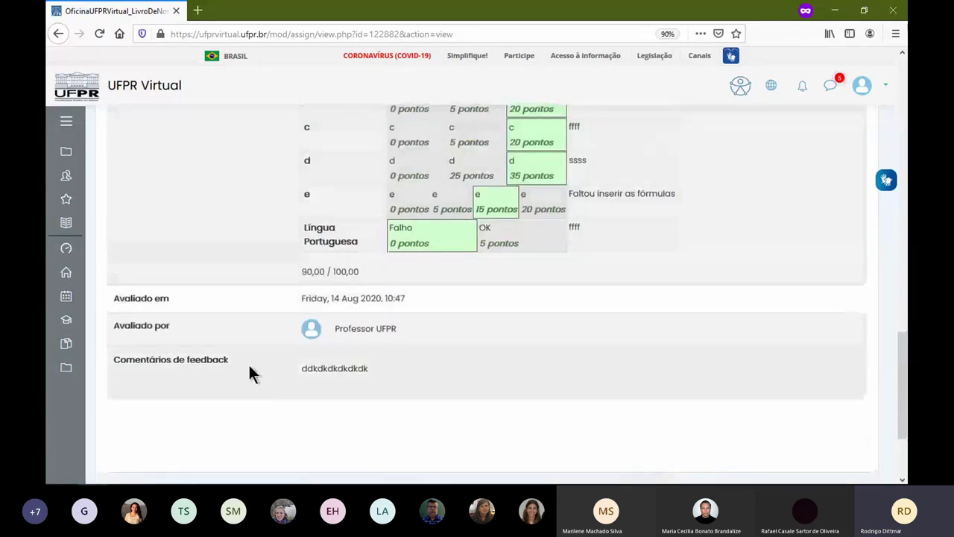
{"action": "left_click_drag", "start_coordinate": [299, 368], "coordinate": [379, 365]}
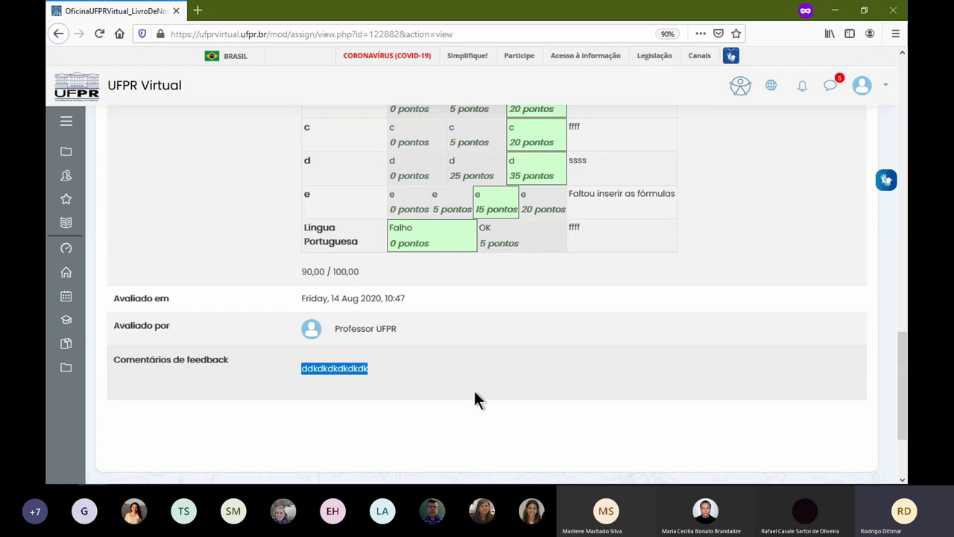
{"action": "scroll", "coordinate": [213, 192], "scroll_direction": "up", "scroll_amount": 5}
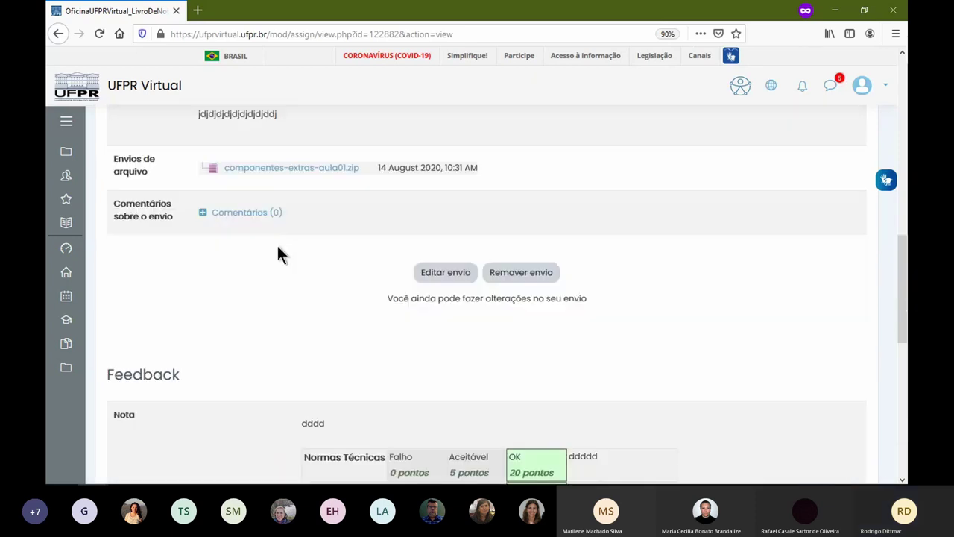
{"action": "scroll", "coordinate": [277, 248], "scroll_direction": "up", "scroll_amount": 10}
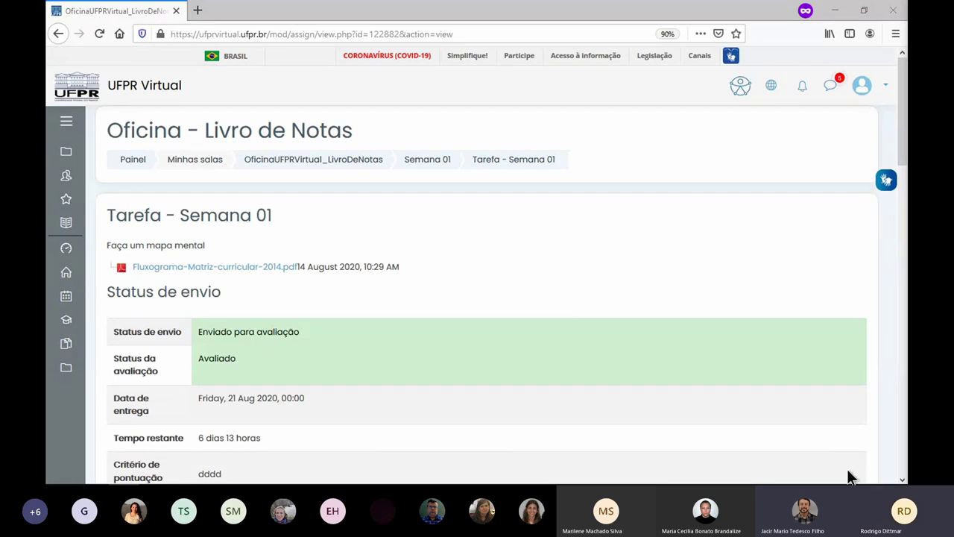
{"action": "left_click", "coordinate": [346, 232]}
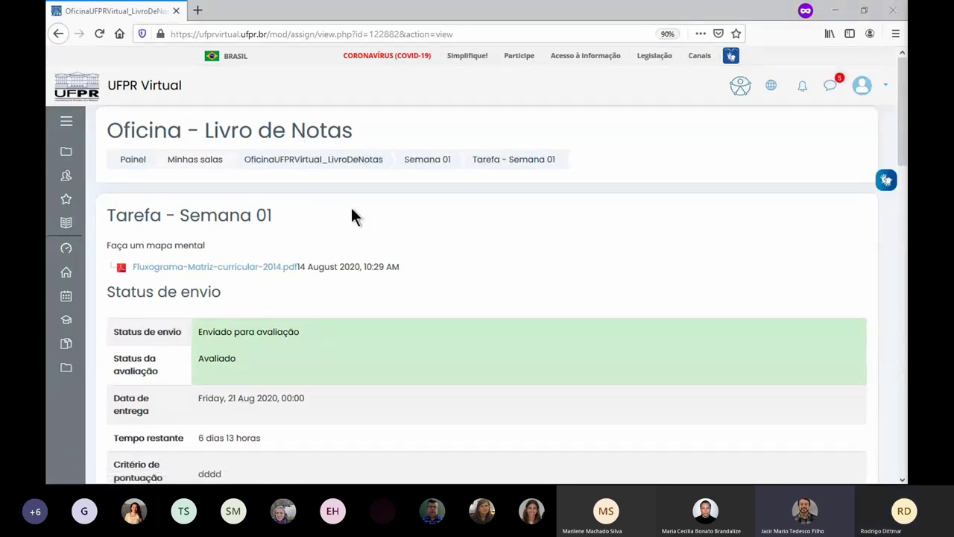
{"action": "key", "text": "alt+Tab"}
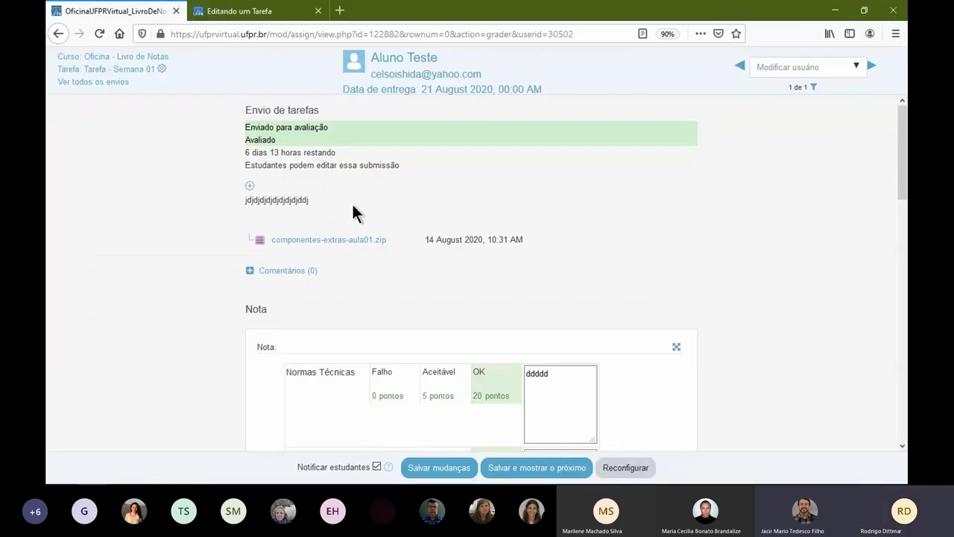
- Leave the grader through the Curso breadcrumb, confirming Sair da página
{"action": "left_click", "coordinate": [147, 58]}
{"action": "left_click", "coordinate": [527, 231]}
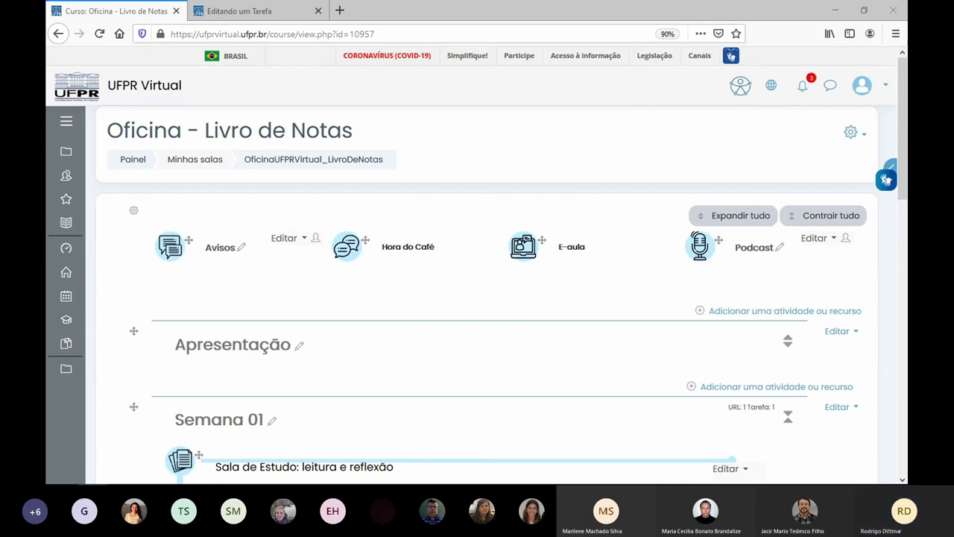
- Maximize the second browser window and log in to UFPR Virtual with the username and password
{"action": "left_click_drag", "start_coordinate": [907, 51], "coordinate": [503, 60]}
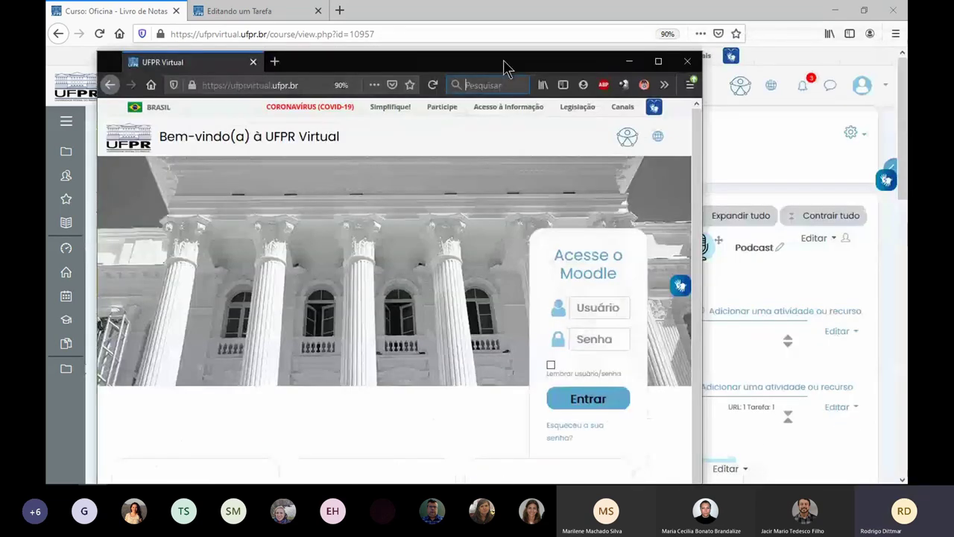
{"action": "double_click", "coordinate": [503, 59]}
{"action": "left_click", "coordinate": [796, 240]}
{"action": "key", "text": "Tab"}
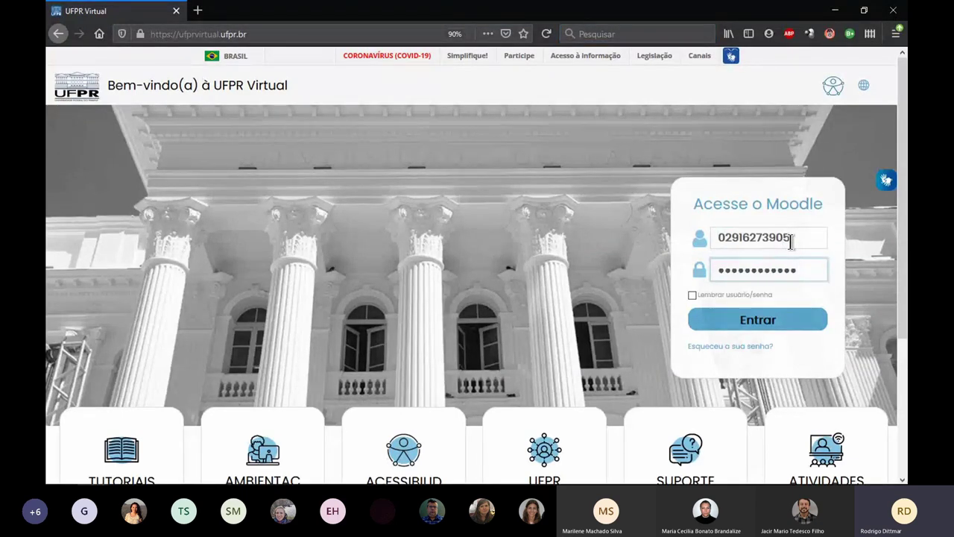
{"action": "left_click", "coordinate": [789, 319]}
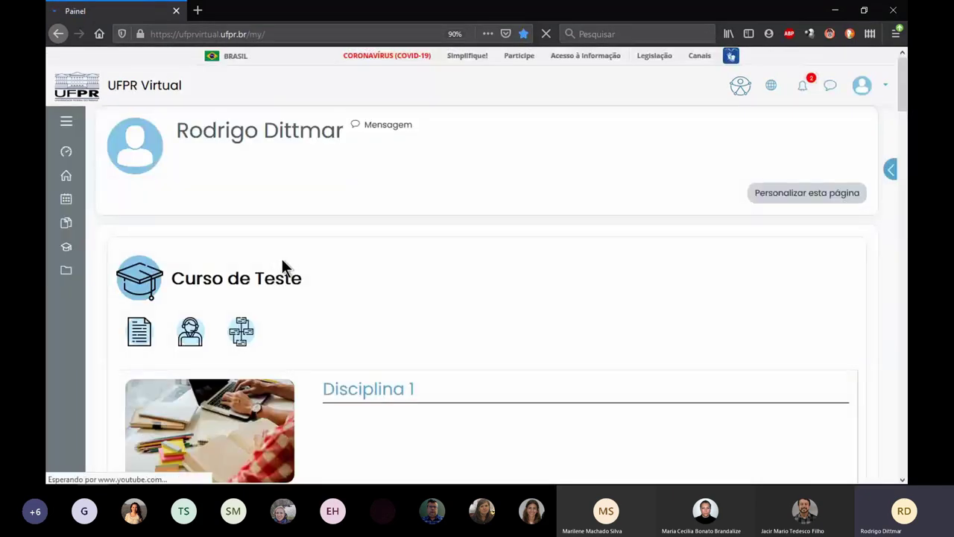
- Load the Oficina - Livro de Notas course by its pasted URL and open Tarefa - Semana 01
{"action": "scroll", "coordinate": [282, 258], "scroll_direction": "down", "scroll_amount": 10}
{"action": "scroll", "coordinate": [350, 254], "scroll_direction": "up", "scroll_amount": 10}
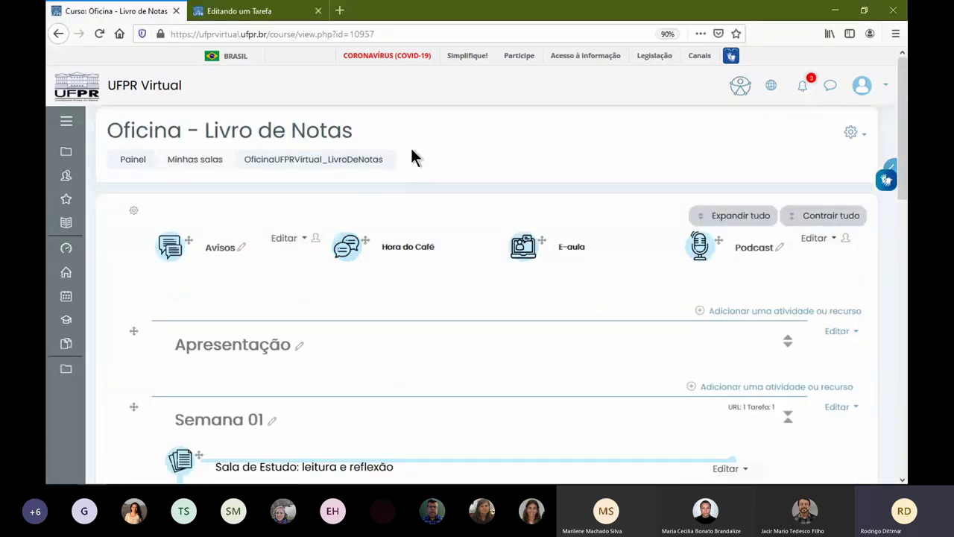
{"action": "left_click", "coordinate": [153, 31]}
{"action": "key", "text": "ctrl+c"}
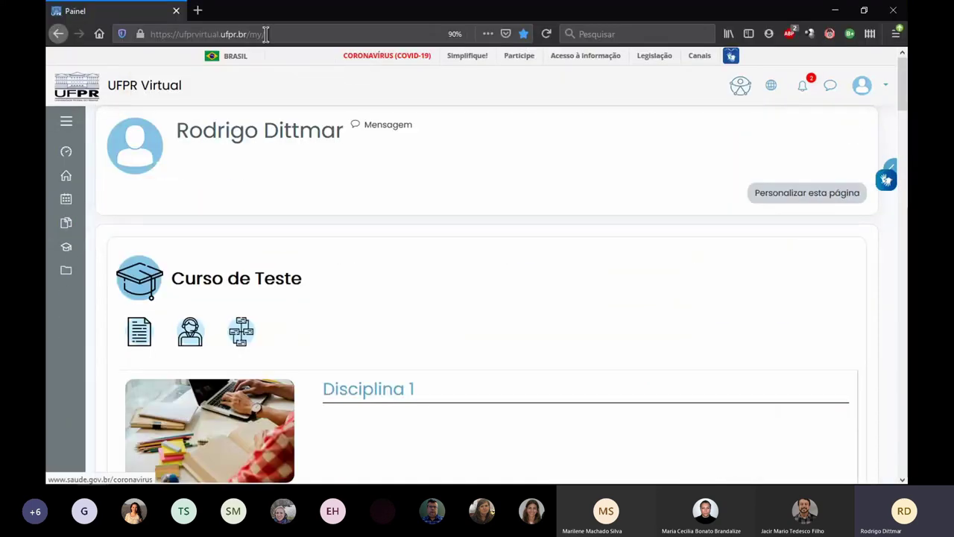
{"action": "left_click", "coordinate": [291, 33]}
{"action": "key", "text": "ctrl+v"}
{"action": "key", "text": "Return"}
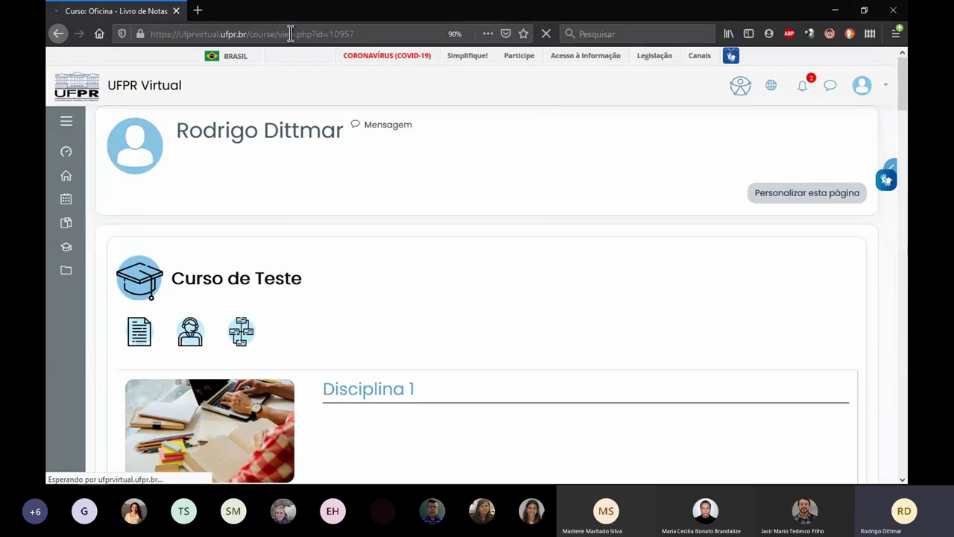
{"action": "scroll", "coordinate": [511, 357], "scroll_direction": "down", "scroll_amount": 3}
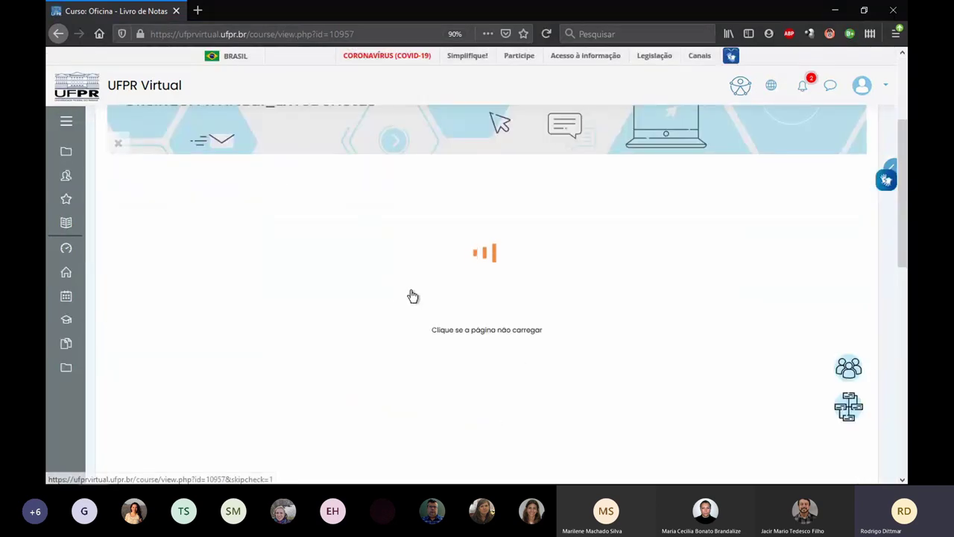
{"action": "scroll", "coordinate": [171, 247], "scroll_direction": "down", "scroll_amount": 2}
{"action": "left_click", "coordinate": [170, 233]}
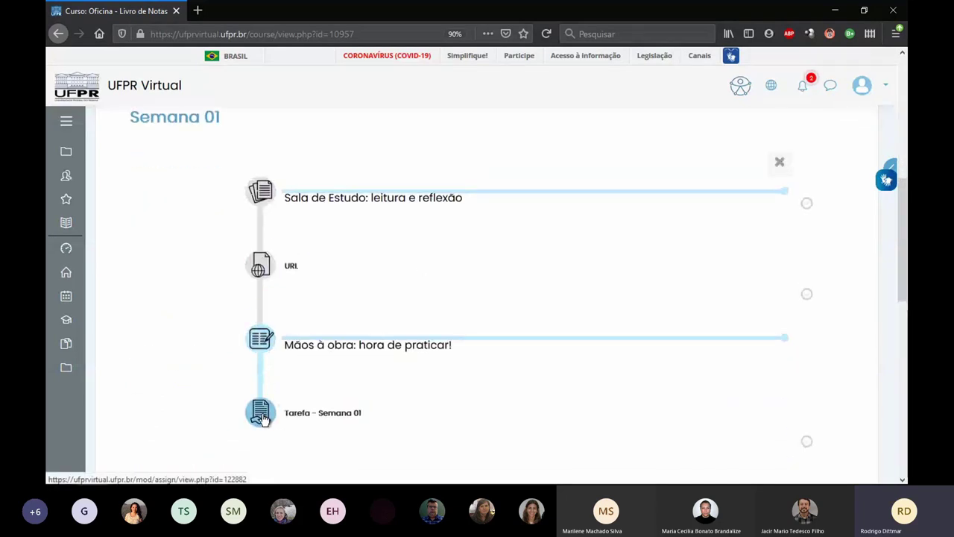
{"action": "left_click", "coordinate": [262, 414]}
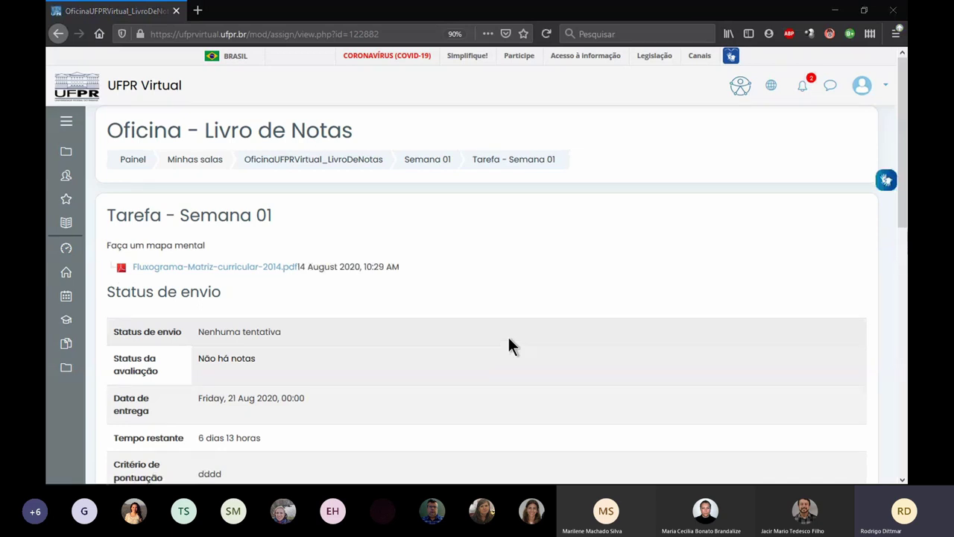
{"action": "key", "text": "alt+Tab"}
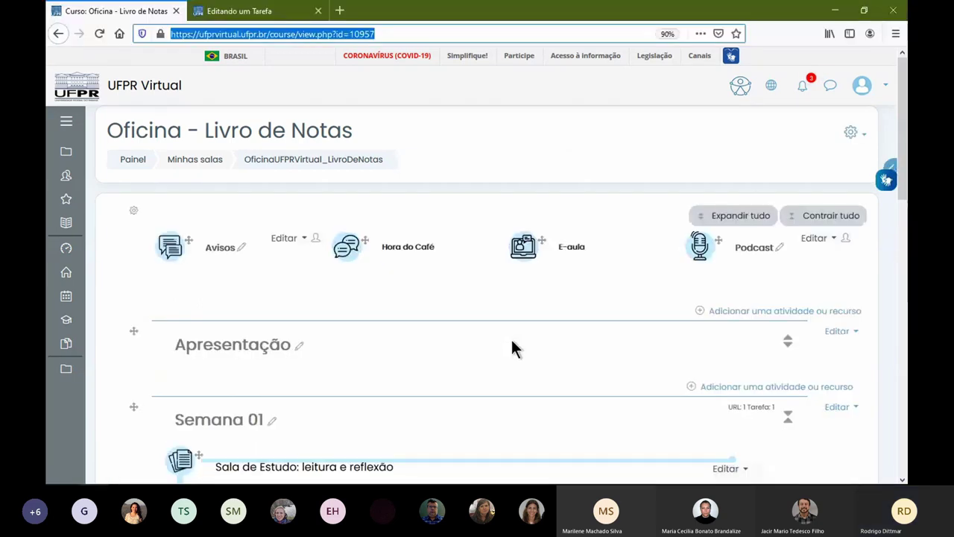
- Close the leftover tab and open Editar configurações for Tarefa - Semana 01
{"action": "scroll", "coordinate": [492, 313], "scroll_direction": "down", "scroll_amount": 3}
{"action": "scroll", "coordinate": [551, 298], "scroll_direction": "up", "scroll_amount": 3}
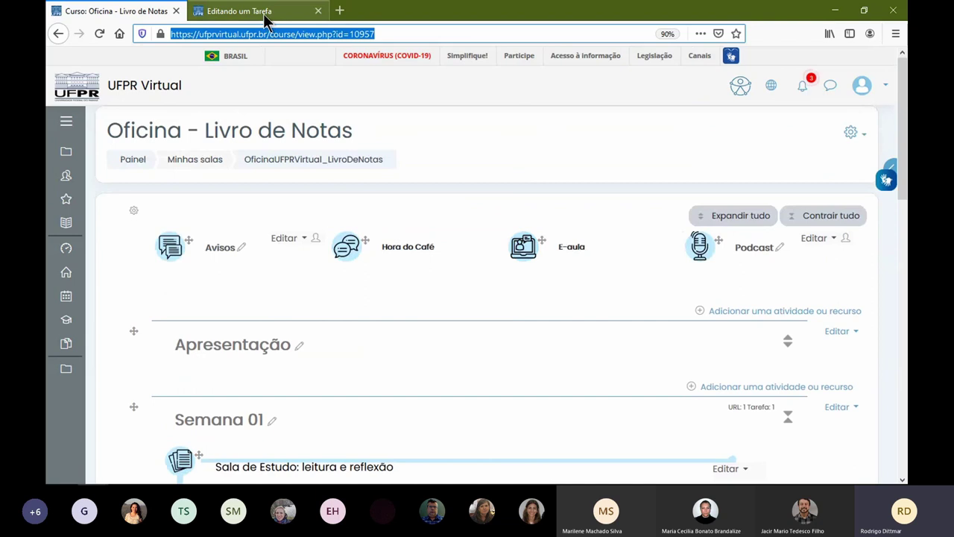
{"action": "left_click", "coordinate": [319, 11]}
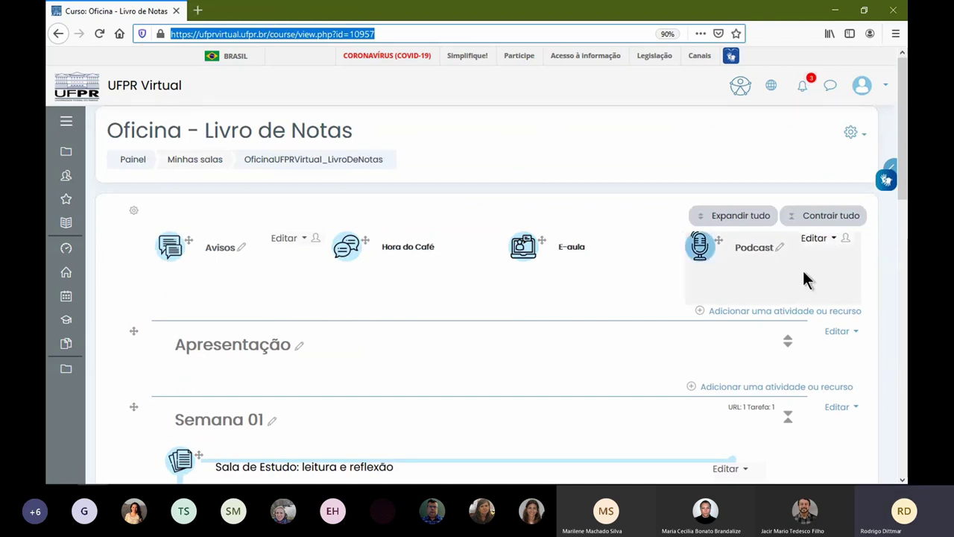
{"action": "scroll", "coordinate": [719, 352], "scroll_direction": "down", "scroll_amount": 5}
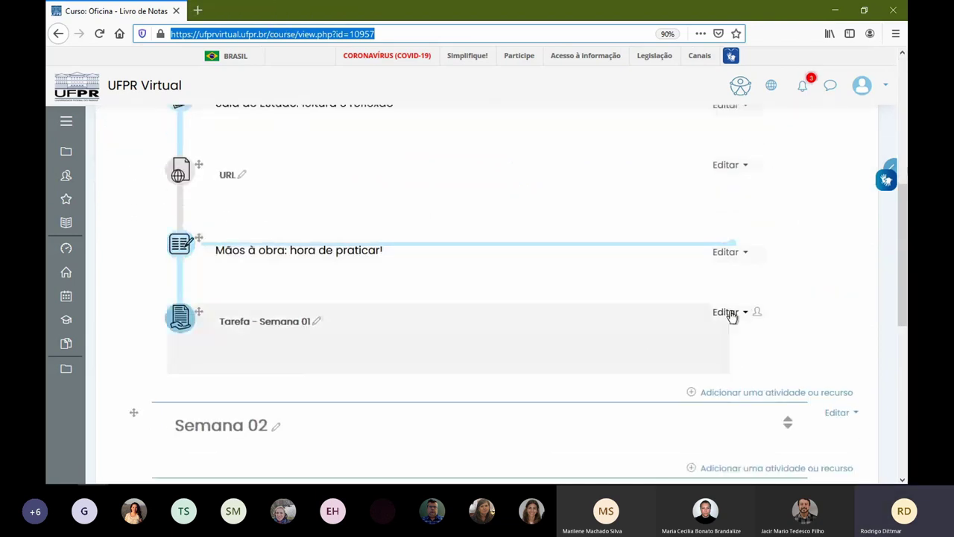
{"action": "left_click", "coordinate": [730, 313]}
{"action": "left_click", "coordinate": [675, 330]}
- Expand and review the submission, group, notification, grade and feedback-type settings sections
{"action": "scroll", "coordinate": [285, 358], "scroll_direction": "down", "scroll_amount": 20}
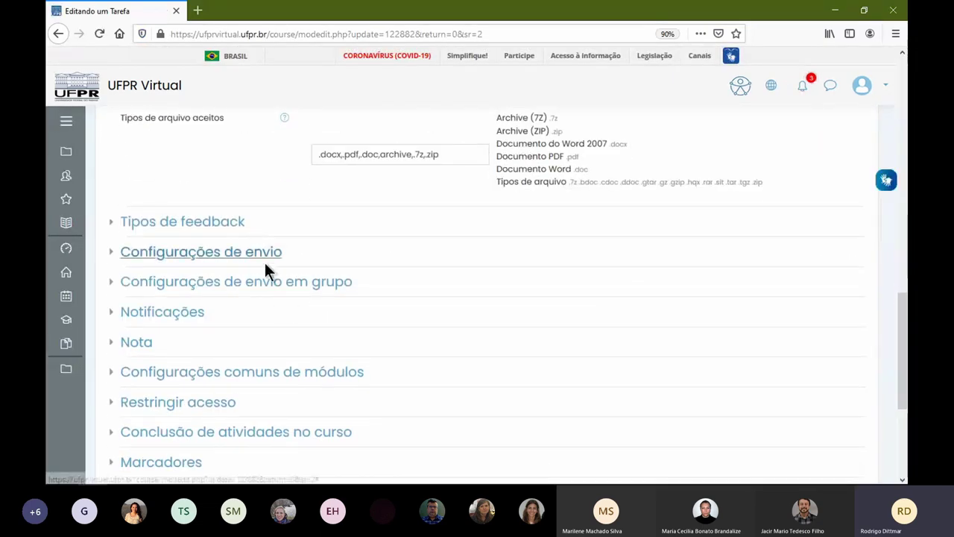
{"action": "left_click", "coordinate": [252, 253]}
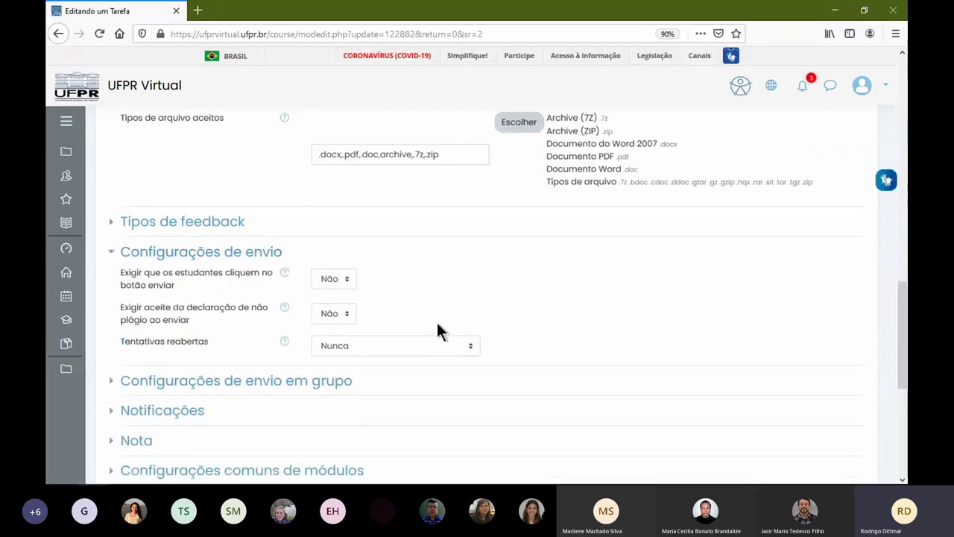
{"action": "scroll", "coordinate": [287, 387], "scroll_direction": "down", "scroll_amount": 2}
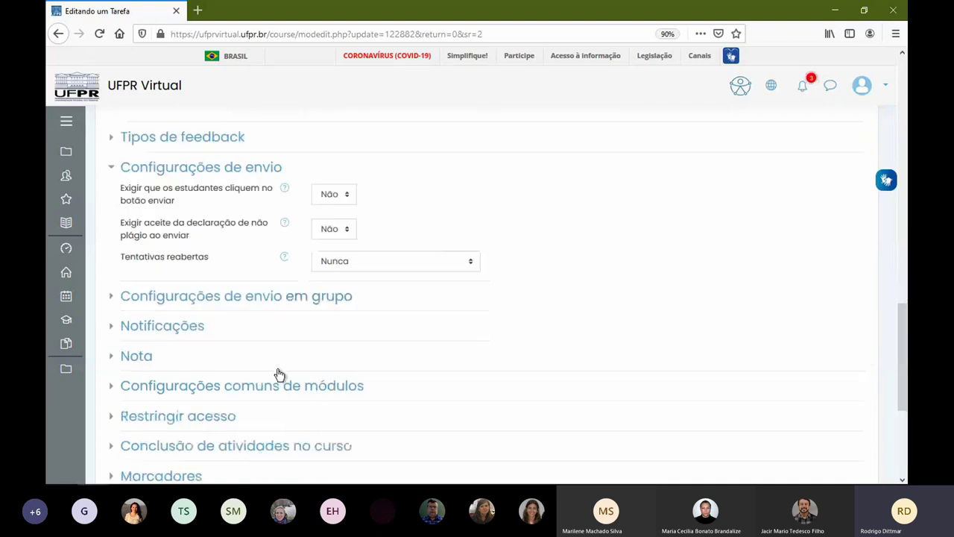
{"action": "left_click", "coordinate": [183, 263]}
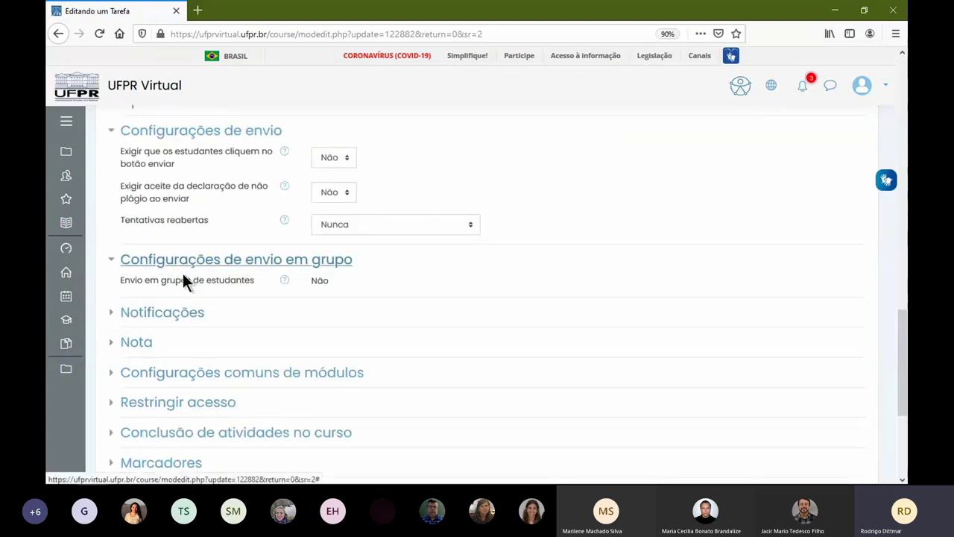
{"action": "left_click", "coordinate": [170, 313]}
{"action": "scroll", "coordinate": [226, 360], "scroll_direction": "down", "scroll_amount": 3}
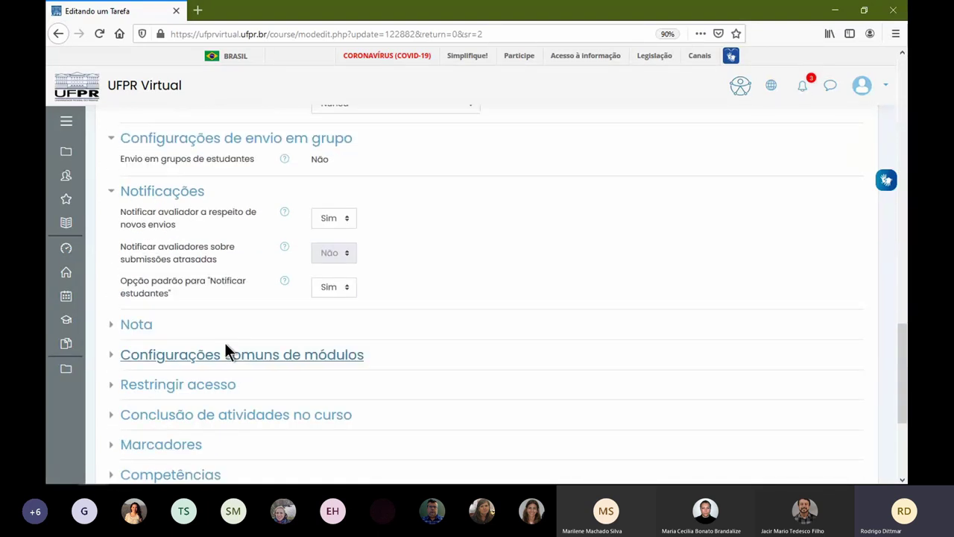
{"action": "left_click", "coordinate": [148, 328]}
{"action": "scroll", "coordinate": [209, 328], "scroll_direction": "down", "scroll_amount": 6}
{"action": "scroll", "coordinate": [211, 327], "scroll_direction": "up", "scroll_amount": 13}
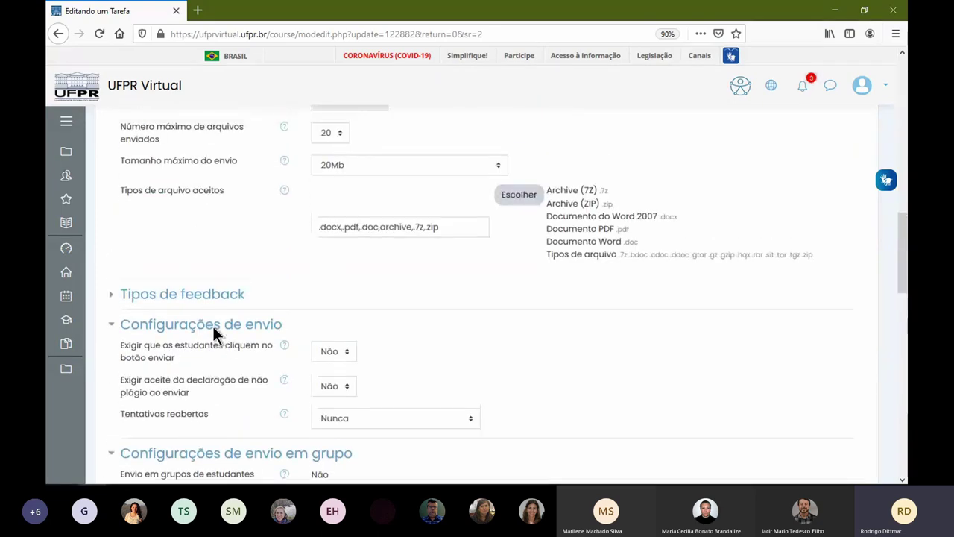
{"action": "scroll", "coordinate": [213, 326], "scroll_direction": "up", "scroll_amount": 3}
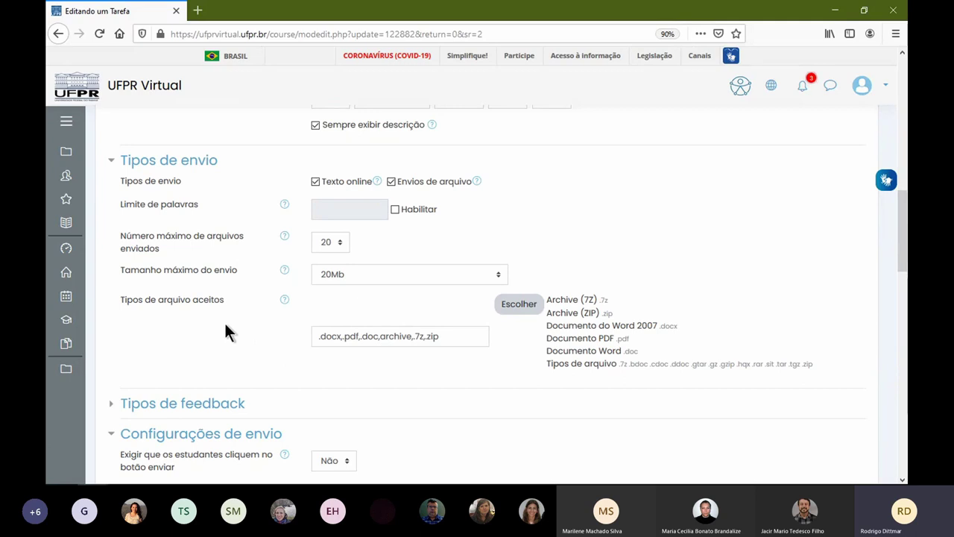
{"action": "left_click", "coordinate": [217, 402]}
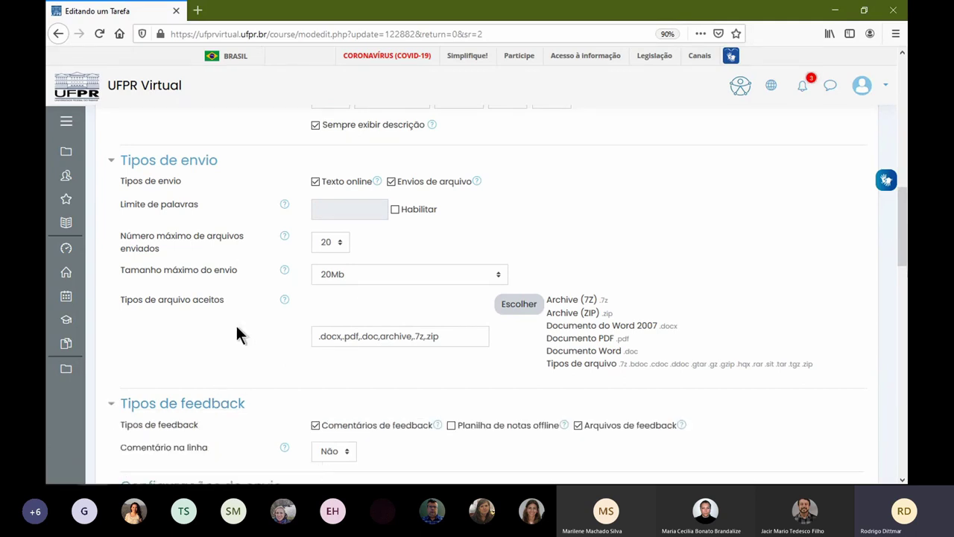
{"action": "scroll", "coordinate": [237, 328], "scroll_direction": "down", "scroll_amount": 3}
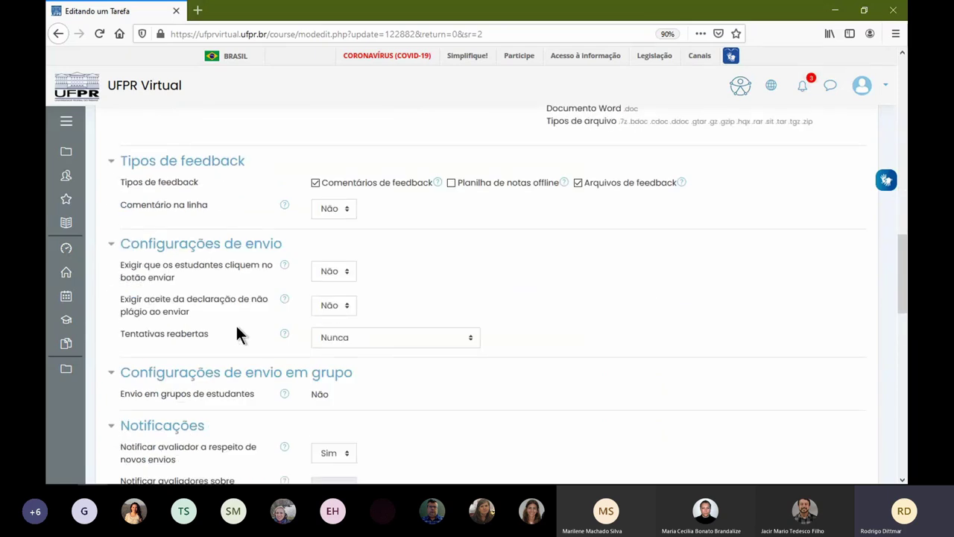
{"action": "scroll", "coordinate": [281, 332], "scroll_direction": "down", "scroll_amount": 5}
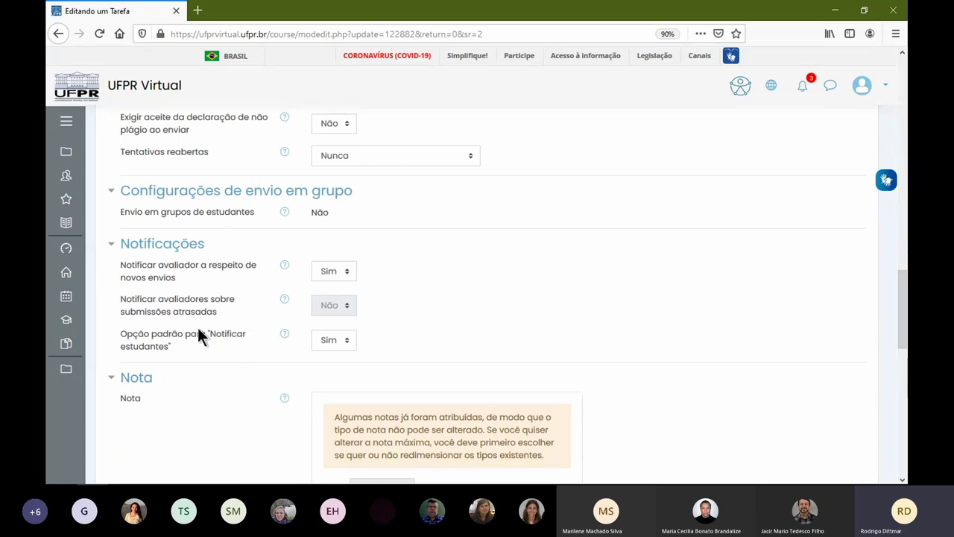
{"action": "scroll", "coordinate": [212, 322], "scroll_direction": "down", "scroll_amount": 4}
{"action": "scroll", "coordinate": [214, 320], "scroll_direction": "down", "scroll_amount": 10}
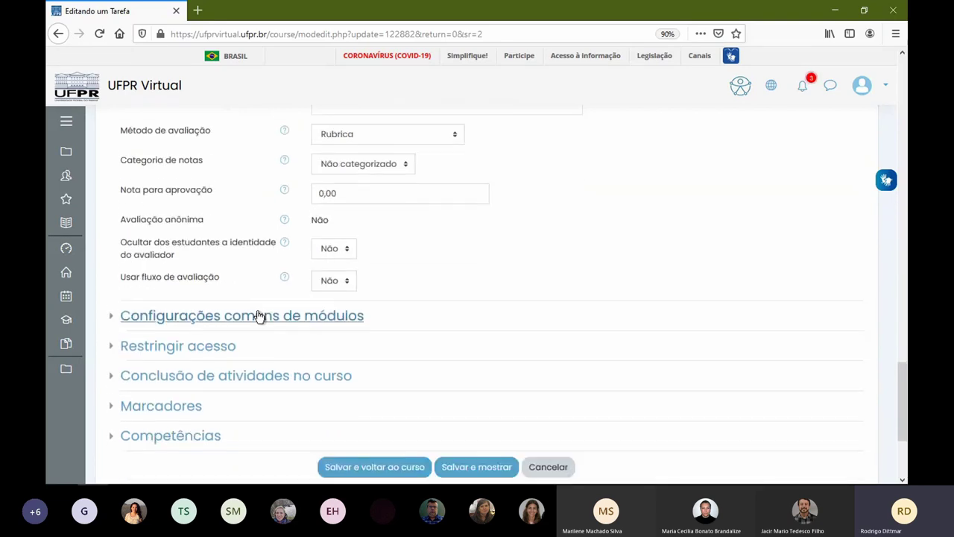
{"action": "scroll", "coordinate": [287, 334], "scroll_direction": "up", "scroll_amount": 20}
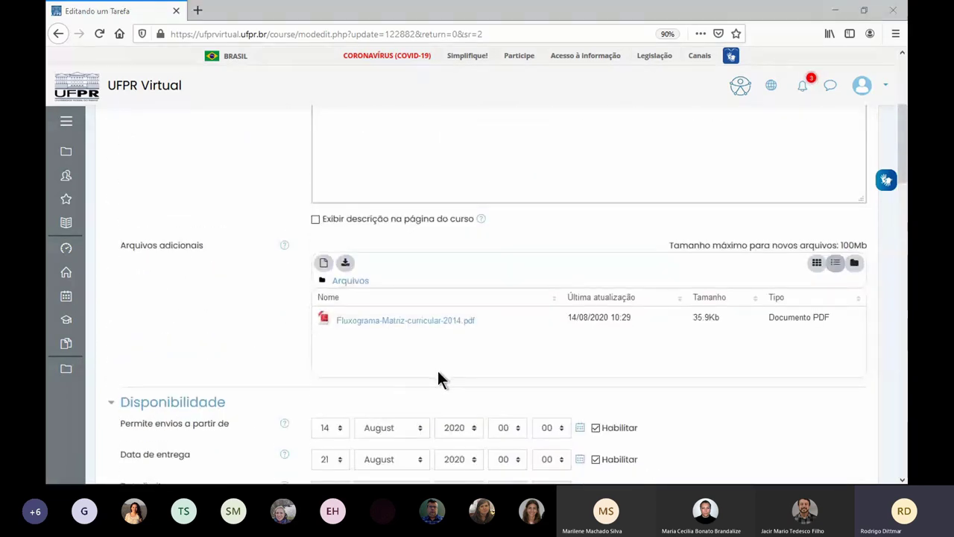
{"action": "key", "text": "alt+Tab"}
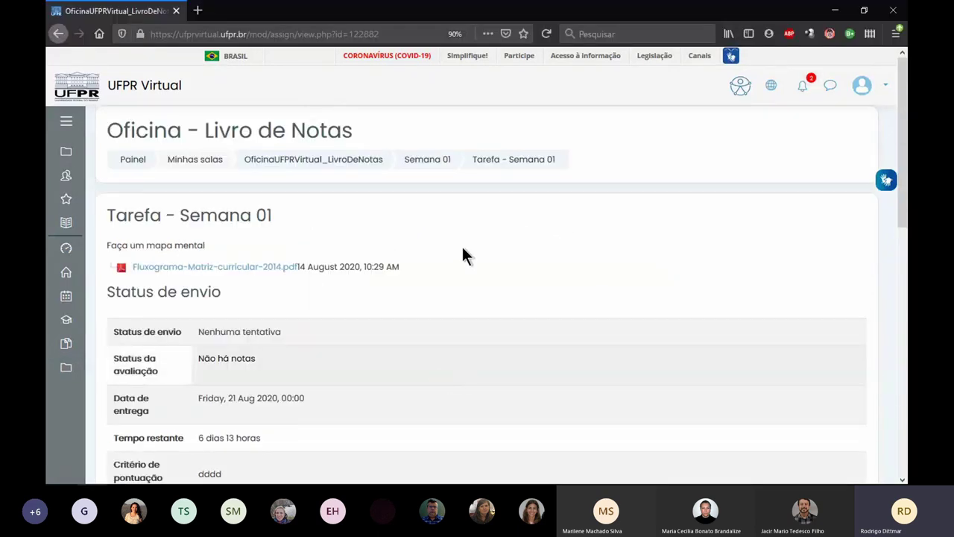
- Start a submission and try uploading Screenshot_6.png, which is rejected for its file type
{"action": "scroll", "coordinate": [470, 246], "scroll_direction": "down", "scroll_amount": 4}
{"action": "scroll", "coordinate": [451, 216], "scroll_direction": "down", "scroll_amount": 4}
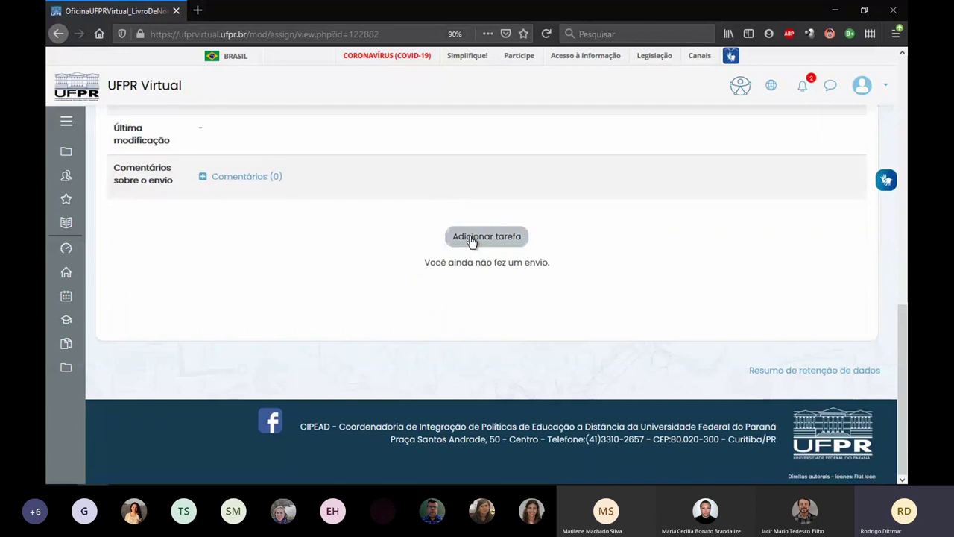
{"action": "left_click", "coordinate": [475, 237]}
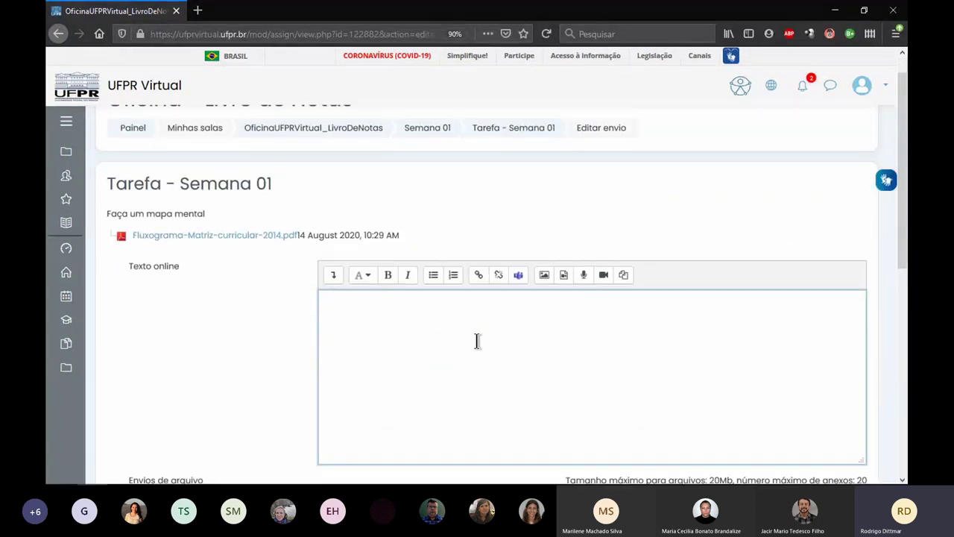
{"action": "scroll", "coordinate": [477, 340], "scroll_direction": "down", "scroll_amount": 3}
{"action": "left_click", "coordinate": [596, 407]}
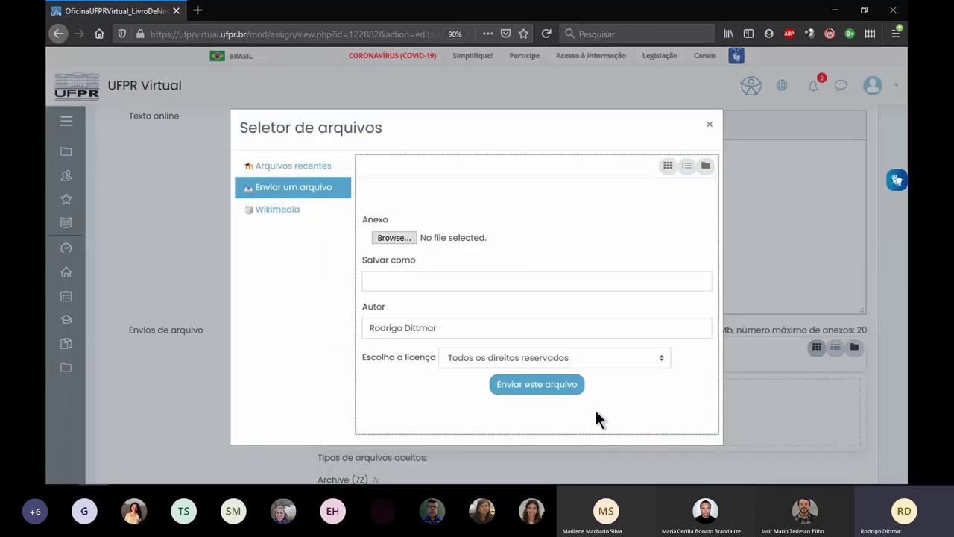
{"action": "left_click", "coordinate": [407, 240]}
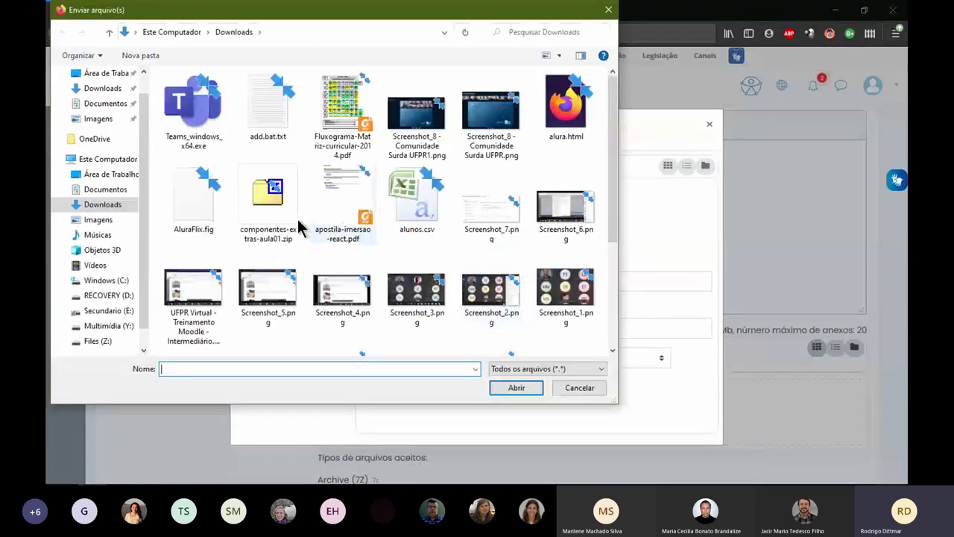
{"action": "double_click", "coordinate": [564, 209]}
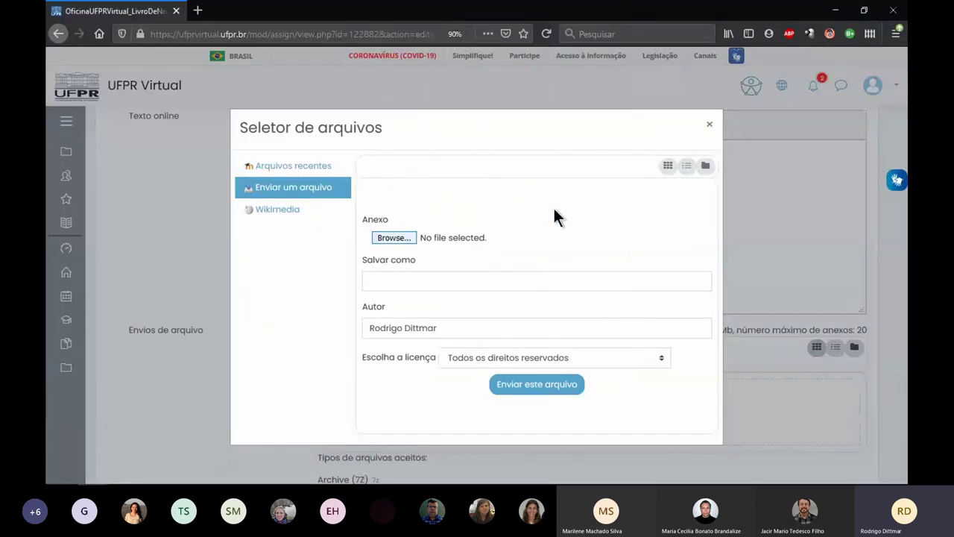
{"action": "left_click", "coordinate": [543, 384]}
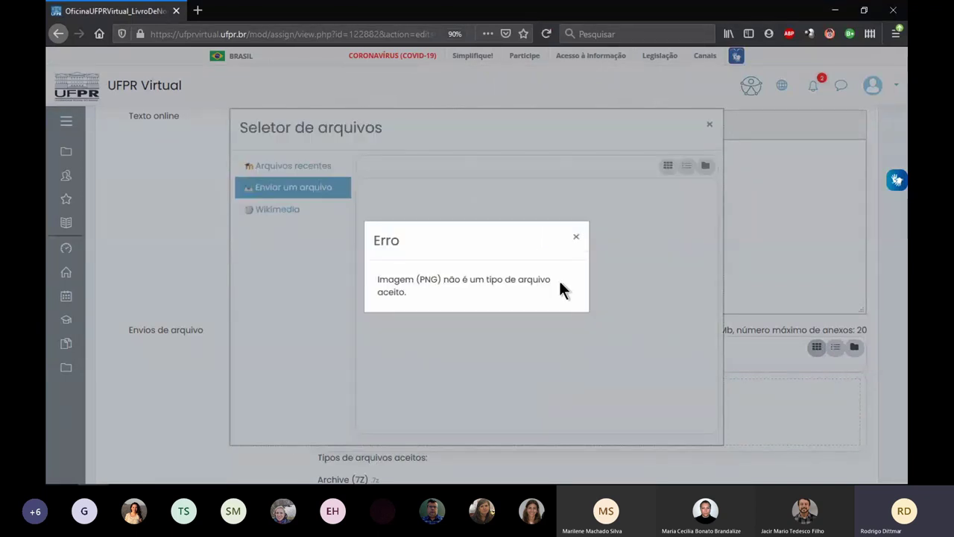
{"action": "left_click", "coordinate": [575, 237]}
{"action": "left_click", "coordinate": [311, 187]}
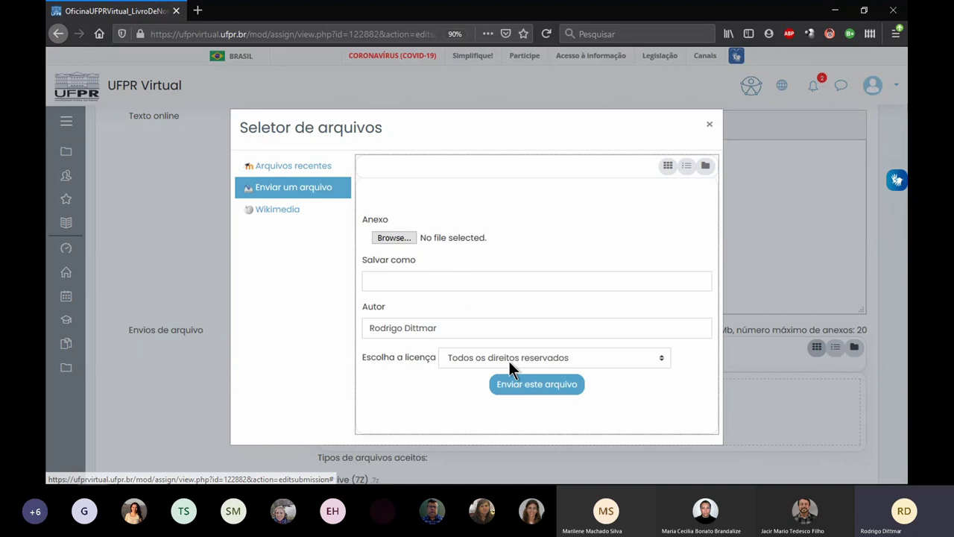
- Upload componentes-extras-aula01.zip from Downloads to the submission
{"action": "left_click", "coordinate": [393, 235]}
{"action": "left_click", "coordinate": [272, 200]}
{"action": "double_click", "coordinate": [276, 206]}
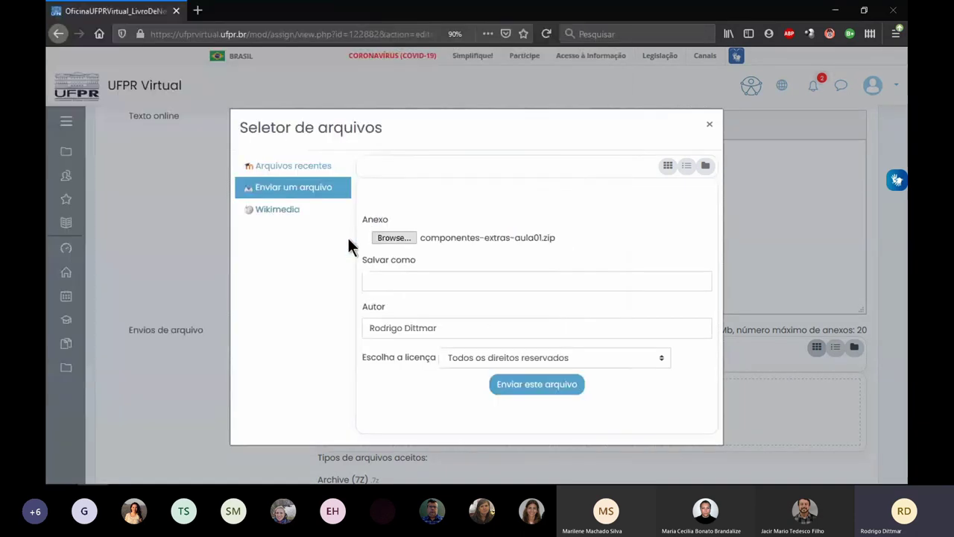
{"action": "left_click", "coordinate": [522, 388]}
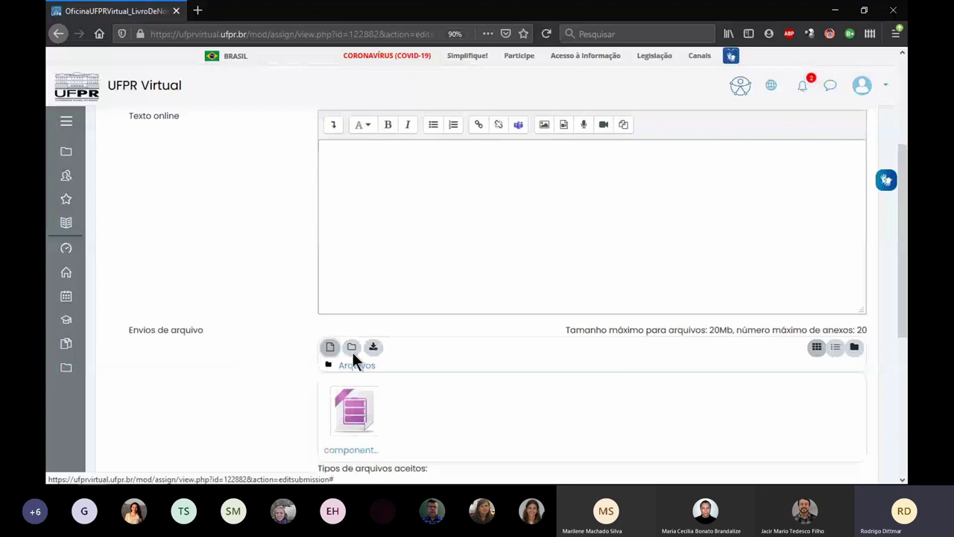
- Add Ficha 2.pdf to the submission files and save the submission
{"action": "left_click", "coordinate": [330, 347]}
{"action": "left_click", "coordinate": [392, 233]}
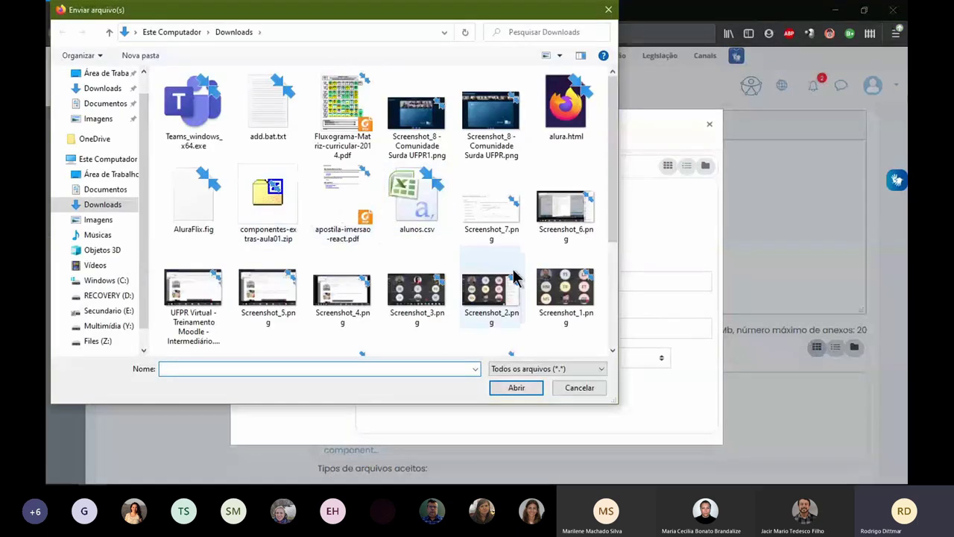
{"action": "scroll", "coordinate": [484, 246], "scroll_direction": "down", "scroll_amount": 2}
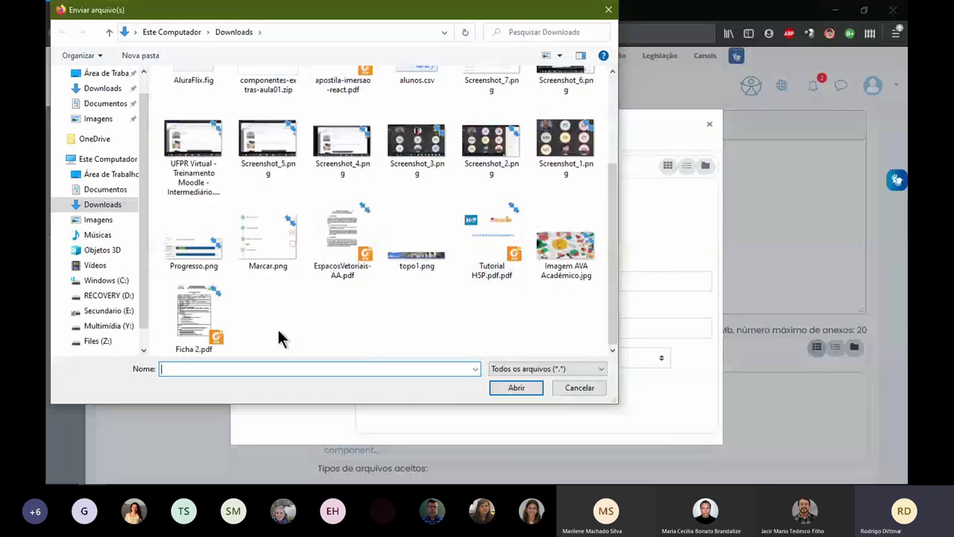
{"action": "double_click", "coordinate": [194, 316]}
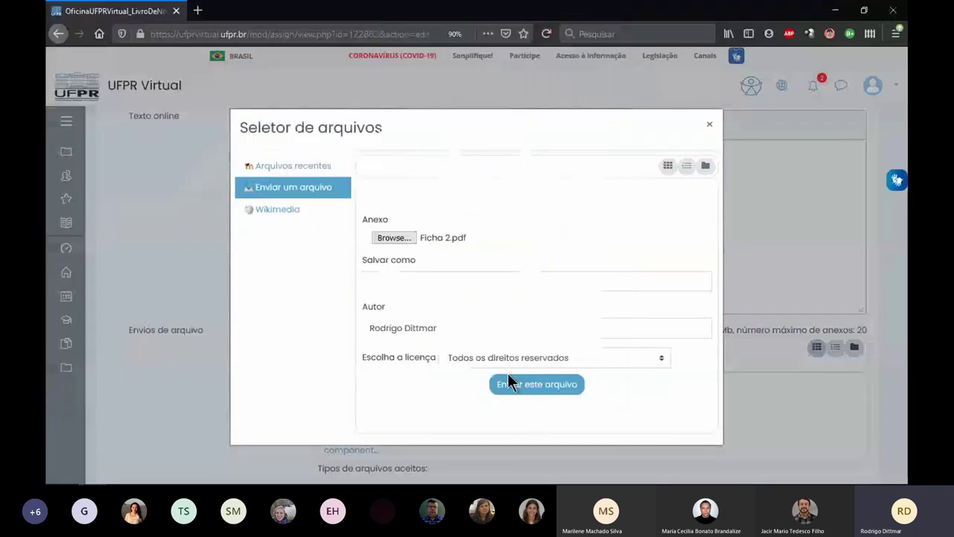
{"action": "left_click", "coordinate": [508, 375]}
{"action": "scroll", "coordinate": [298, 361], "scroll_direction": "down", "scroll_amount": 3}
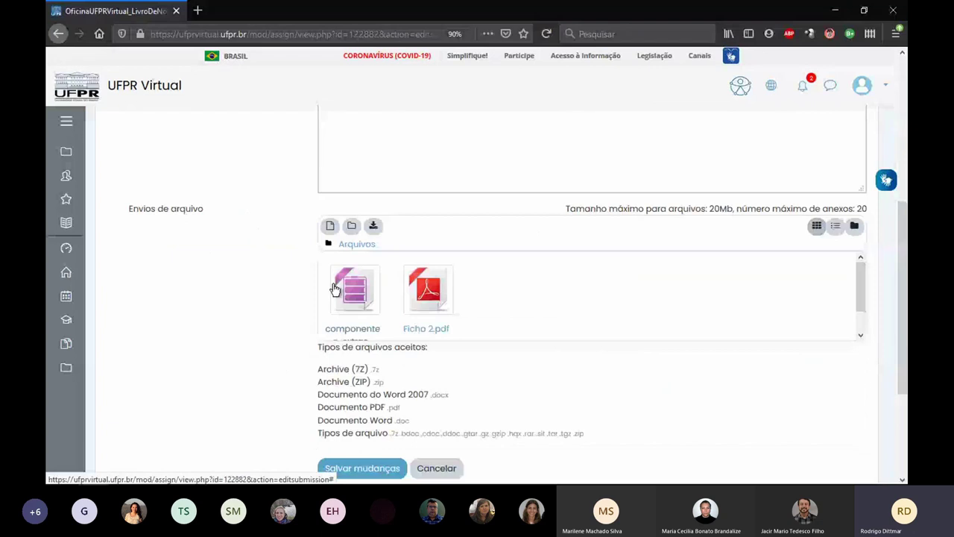
{"action": "left_click", "coordinate": [372, 467]}
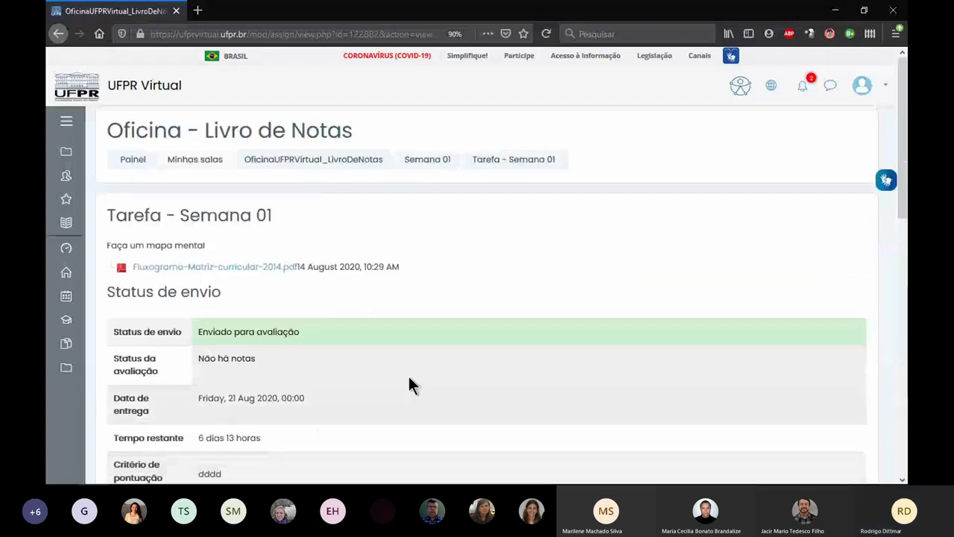
- From Tarefa - Semana 01, view all submissions and open Nota for the second row
{"action": "scroll", "coordinate": [410, 377], "scroll_direction": "down", "scroll_amount": 10}
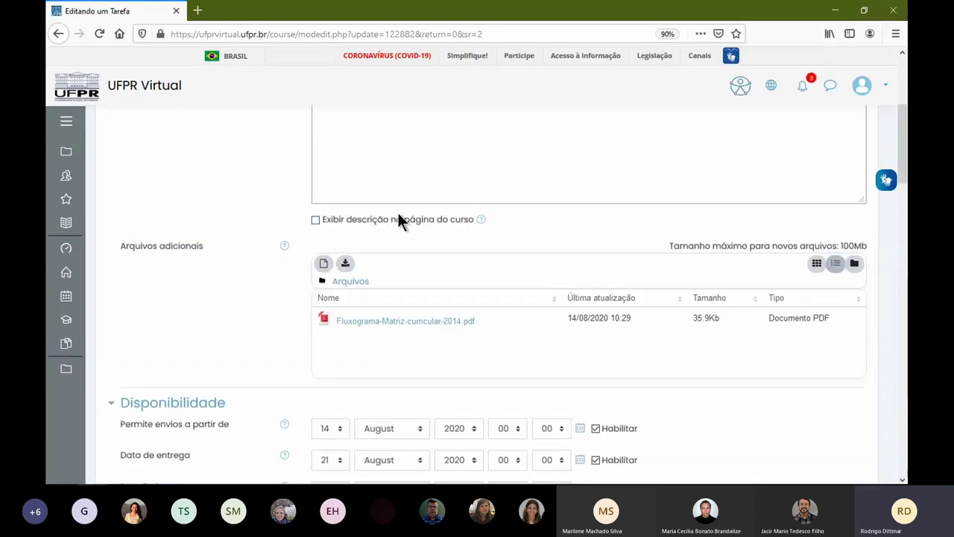
{"action": "scroll", "coordinate": [397, 211], "scroll_direction": "up", "scroll_amount": 10}
{"action": "left_click", "coordinate": [496, 161]}
{"action": "scroll", "coordinate": [403, 281], "scroll_direction": "down", "scroll_amount": 5}
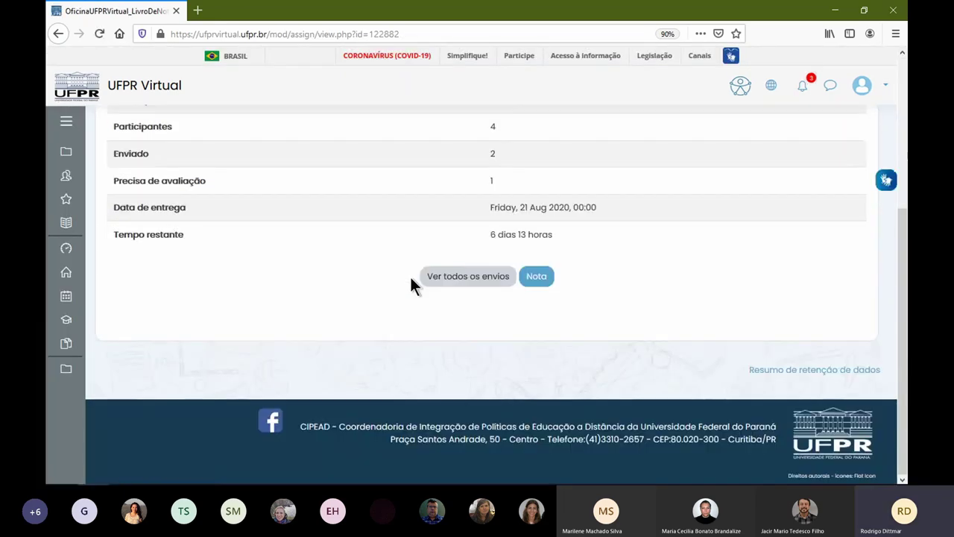
{"action": "left_click", "coordinate": [483, 287]}
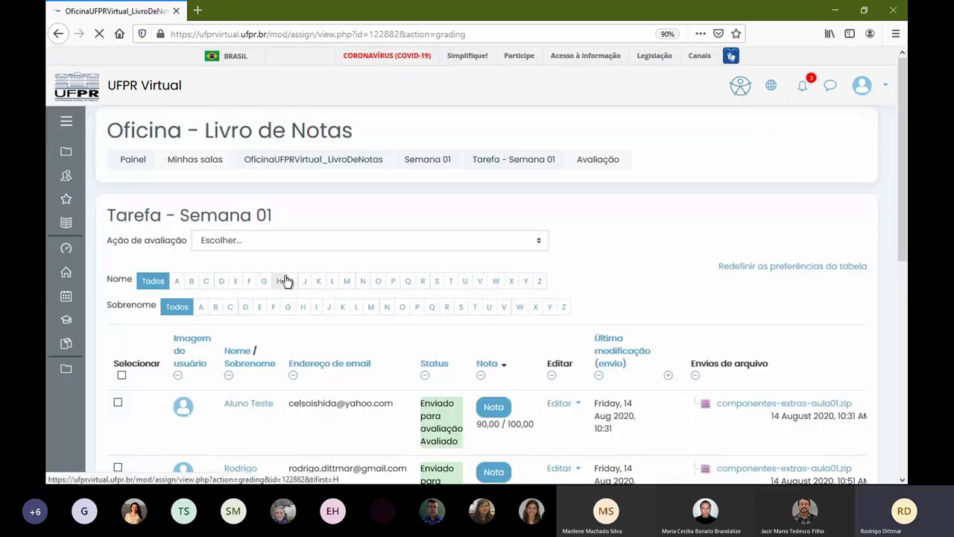
{"action": "scroll", "coordinate": [438, 269], "scroll_direction": "down", "scroll_amount": 2}
{"action": "scroll", "coordinate": [437, 263], "scroll_direction": "down", "scroll_amount": 4}
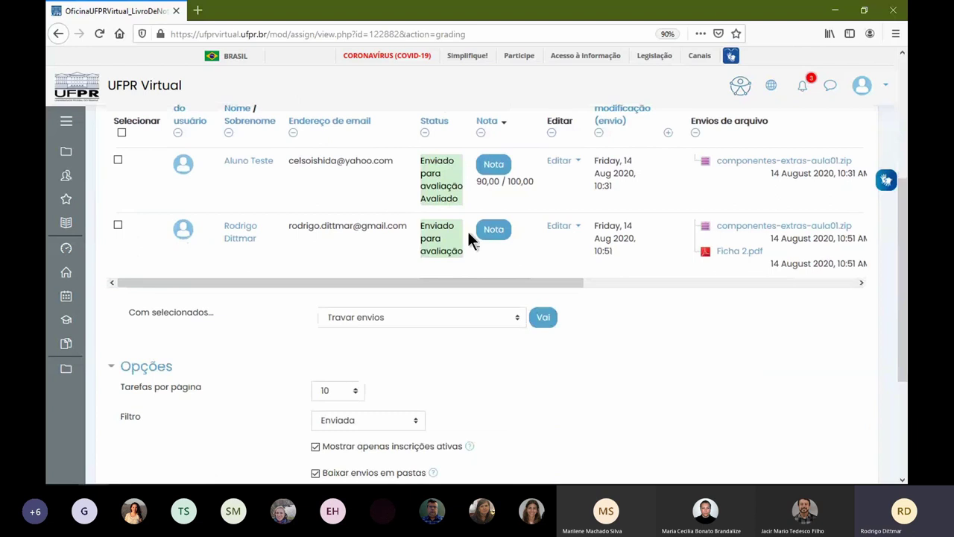
{"action": "left_click", "coordinate": [496, 233]}
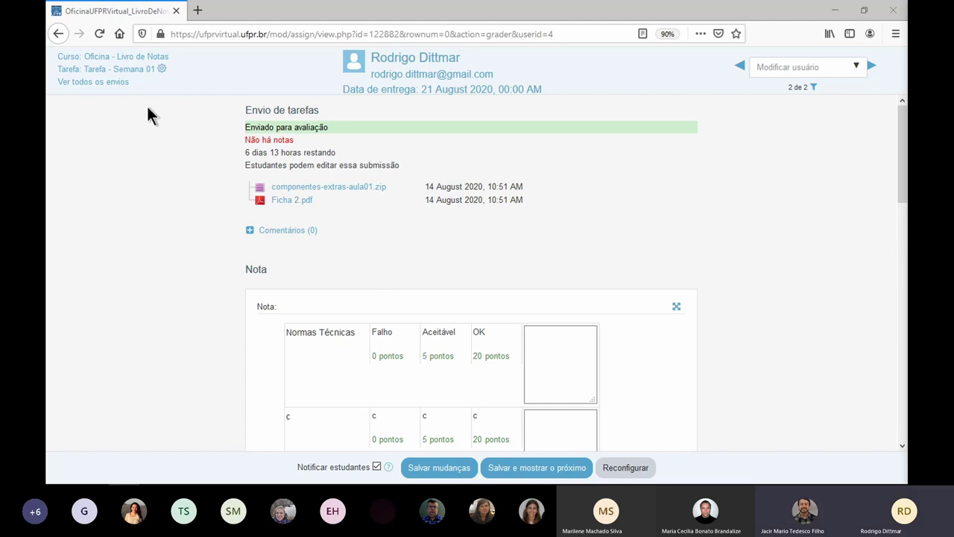
- From the course page, duplicate Tarefa - Semana 01 to create Tarefa - Semana 01 (copiado)
{"action": "left_click", "coordinate": [142, 58]}
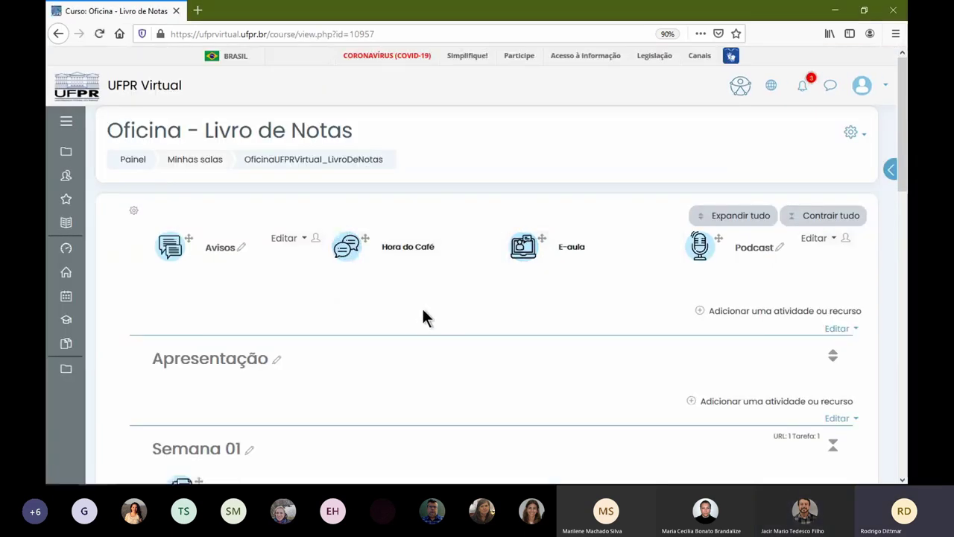
{"action": "scroll", "coordinate": [426, 318], "scroll_direction": "down", "scroll_amount": 5}
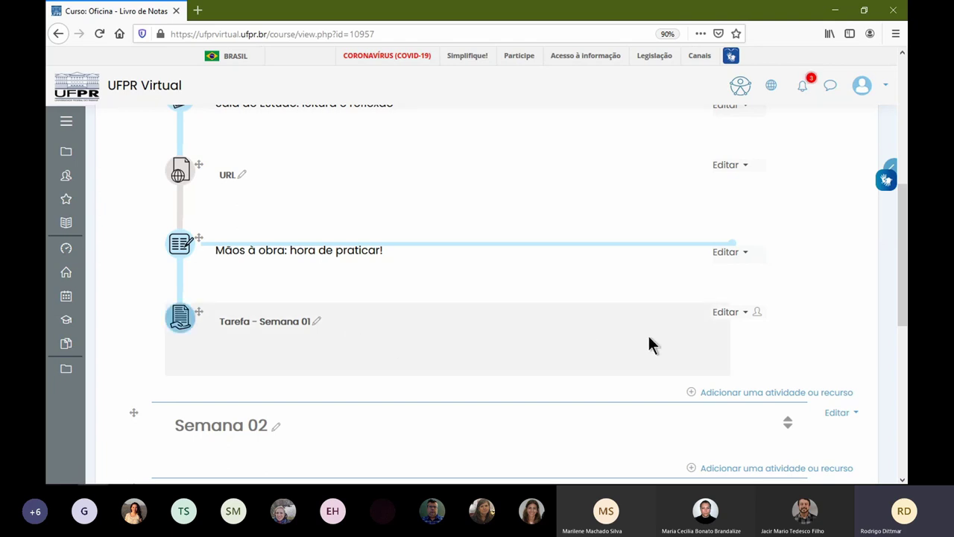
{"action": "left_click", "coordinate": [739, 312]}
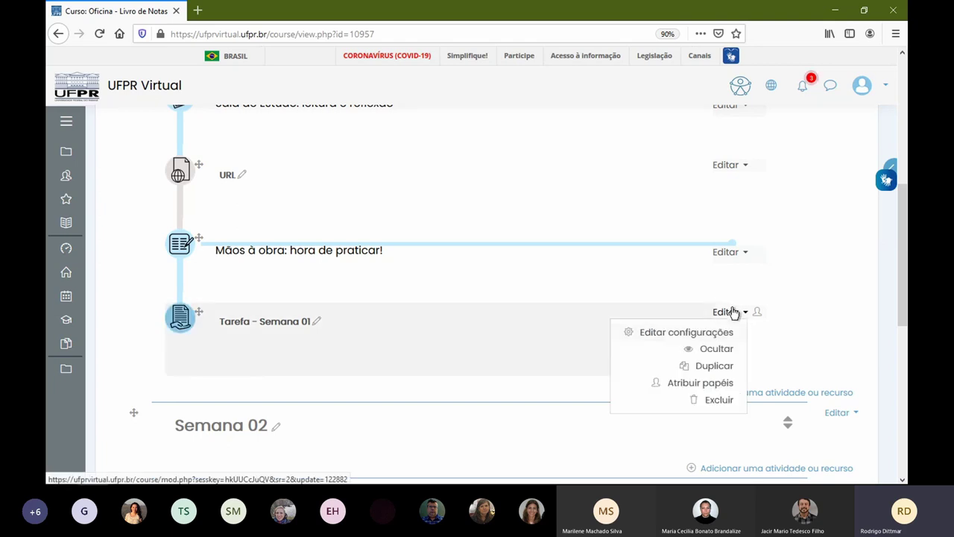
{"action": "left_click", "coordinate": [730, 366]}
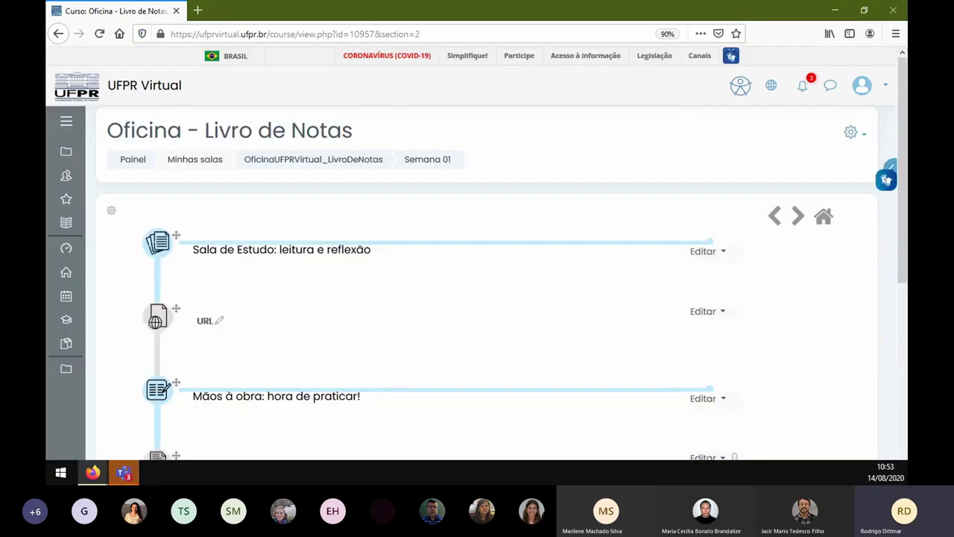
{"action": "scroll", "coordinate": [425, 335], "scroll_direction": "down", "scroll_amount": 3}
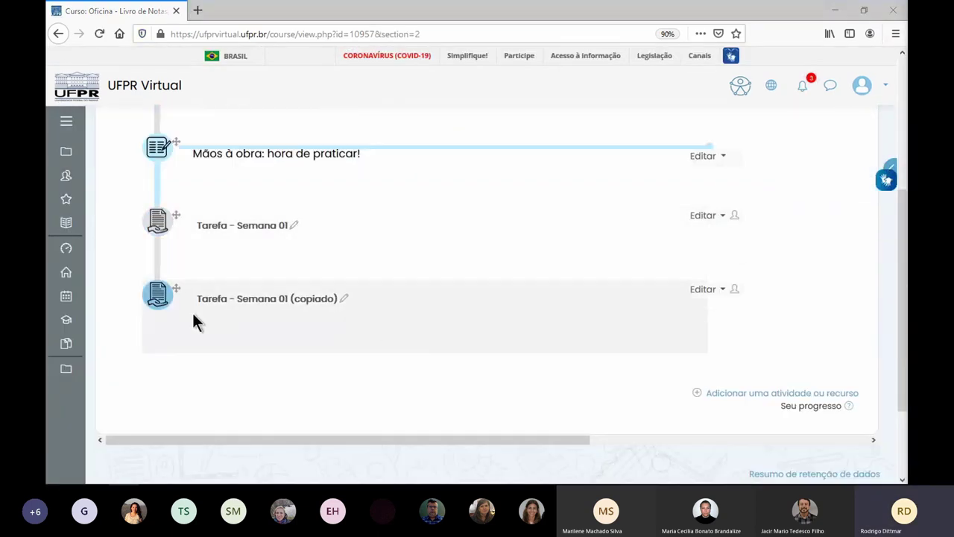
{"action": "left_click", "coordinate": [702, 290]}
- Check the copy's settings: Rubrica grading, 100-point maximum grade and 21 August due date
{"action": "left_click", "coordinate": [662, 308]}
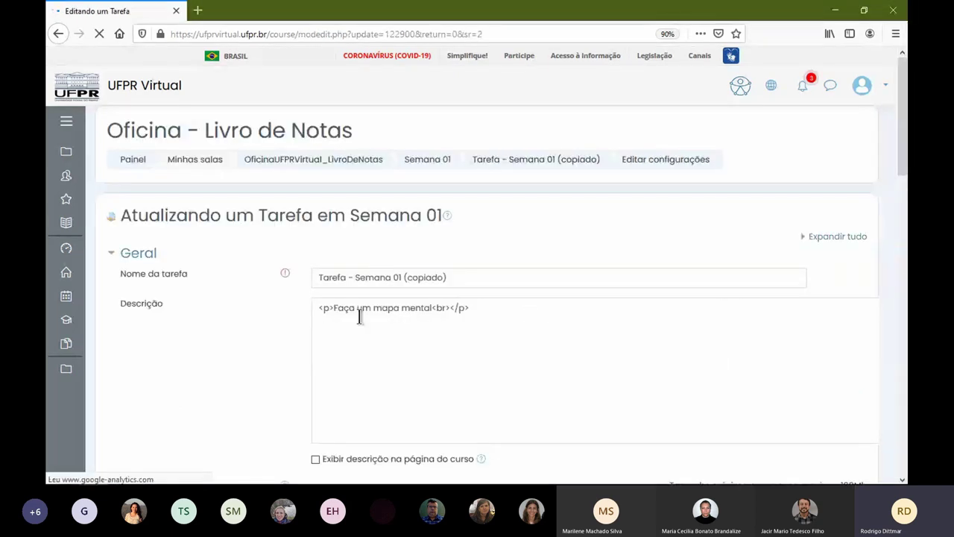
{"action": "scroll", "coordinate": [336, 313], "scroll_direction": "down", "scroll_amount": 3}
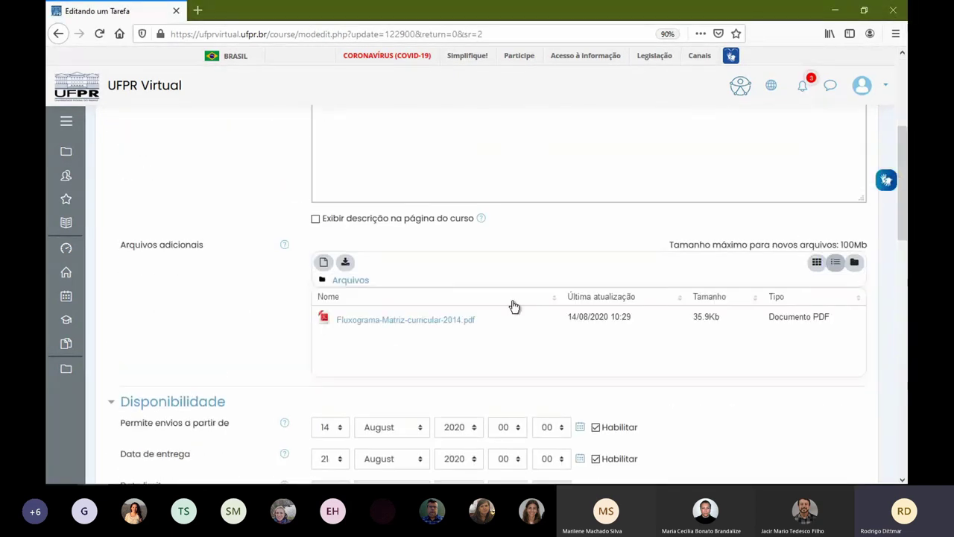
{"action": "scroll", "coordinate": [408, 288], "scroll_direction": "down", "scroll_amount": 1}
{"action": "scroll", "coordinate": [299, 284], "scroll_direction": "down", "scroll_amount": 2}
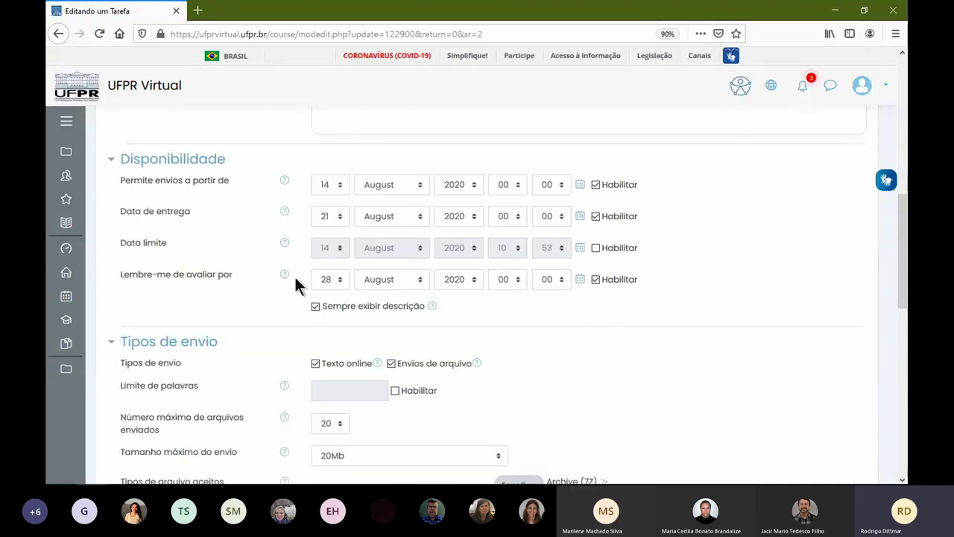
{"action": "scroll", "coordinate": [347, 366], "scroll_direction": "down", "scroll_amount": 2}
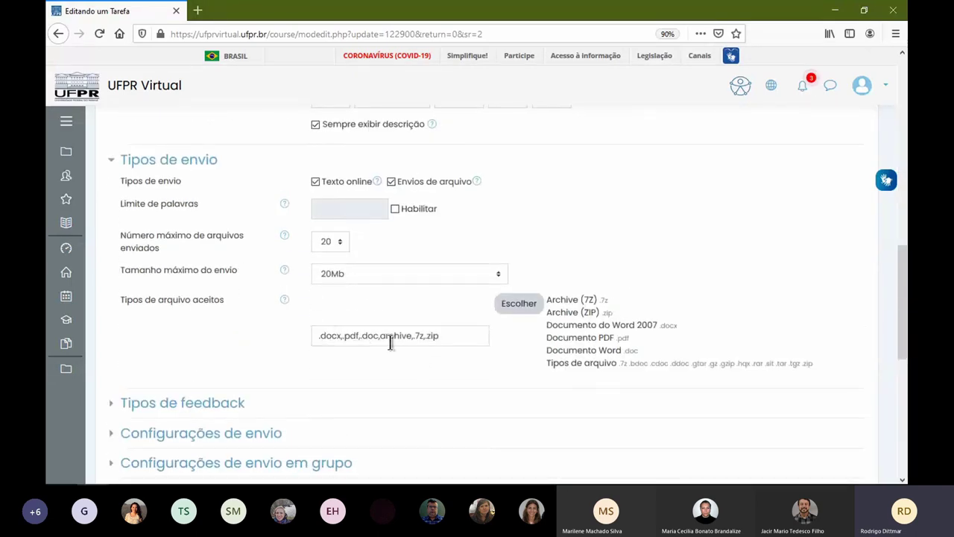
{"action": "scroll", "coordinate": [584, 365], "scroll_direction": "down", "scroll_amount": 3}
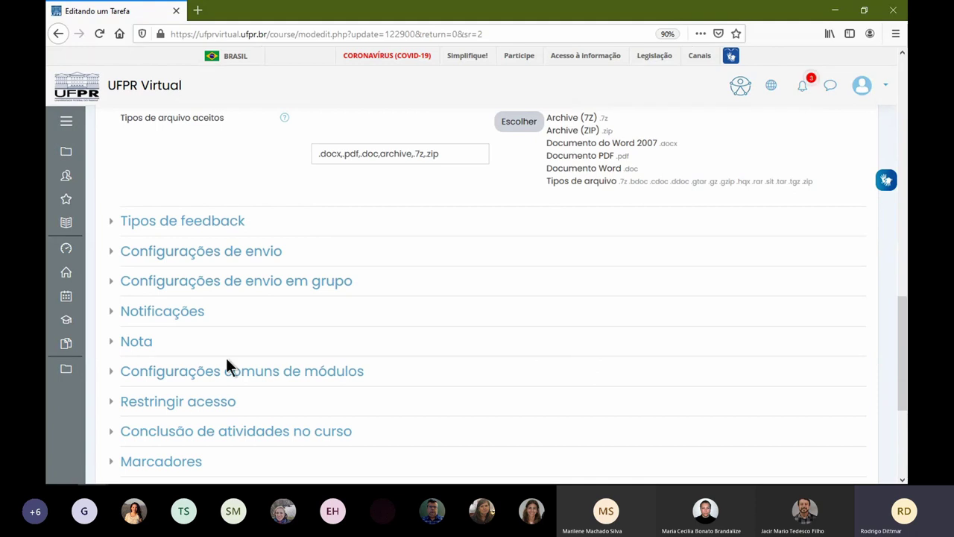
{"action": "left_click", "coordinate": [138, 342]}
{"action": "scroll", "coordinate": [472, 288], "scroll_direction": "down", "scroll_amount": 3}
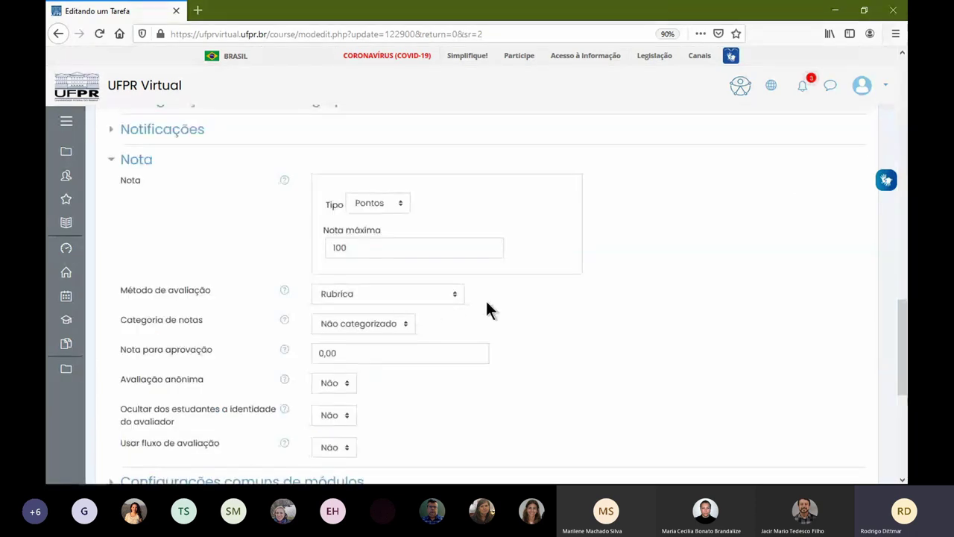
{"action": "double_click", "coordinate": [411, 257]}
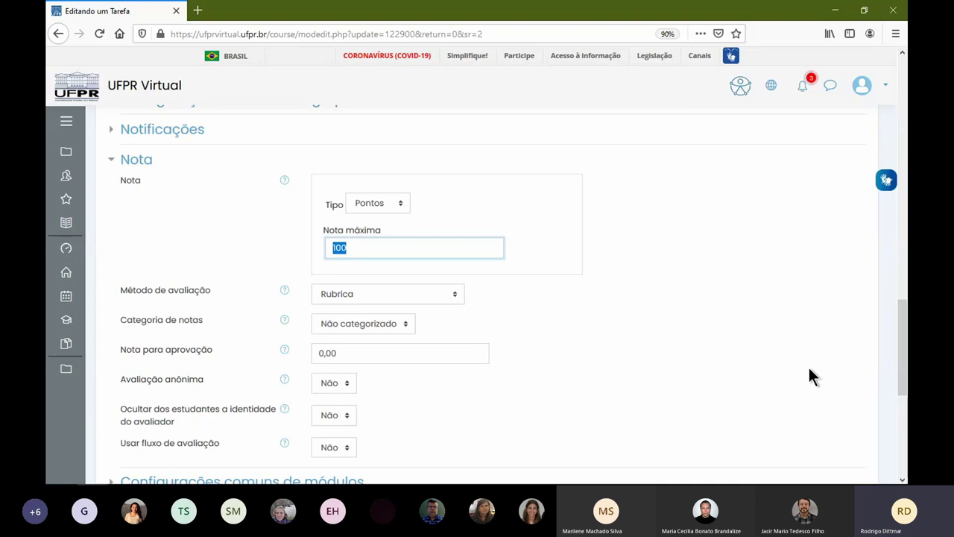
{"action": "scroll", "coordinate": [692, 361], "scroll_direction": "up", "scroll_amount": 10}
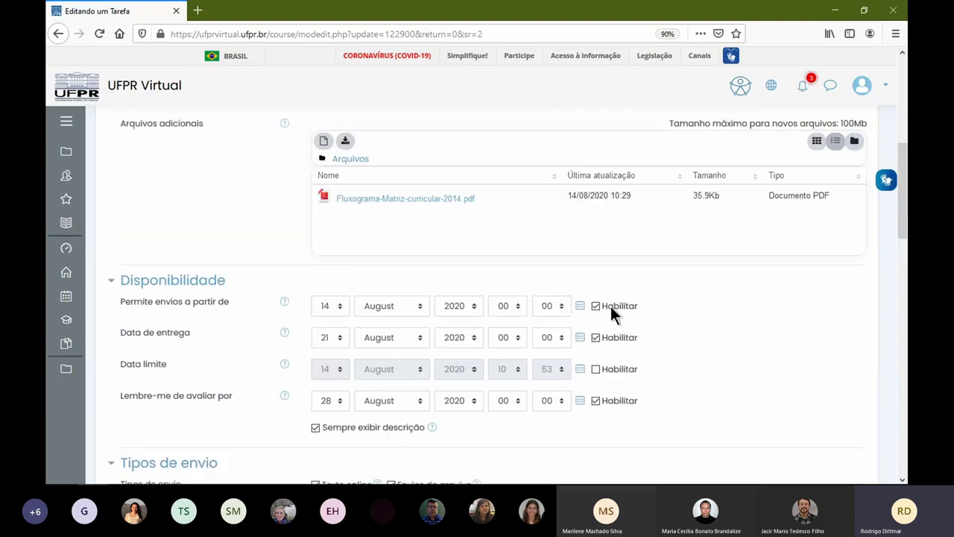
{"action": "scroll", "coordinate": [614, 313], "scroll_direction": "up", "scroll_amount": 5}
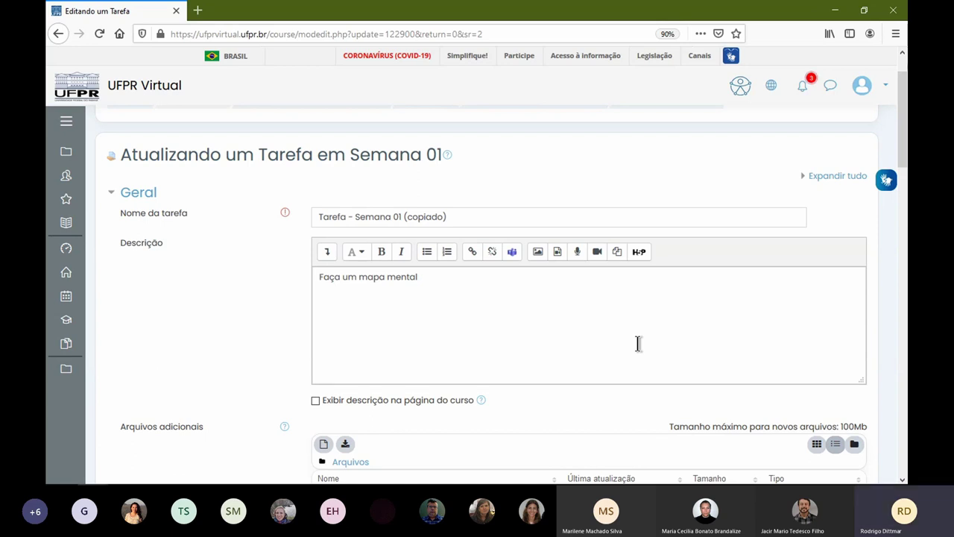
{"action": "scroll", "coordinate": [271, 260], "scroll_direction": "up", "scroll_amount": 2}
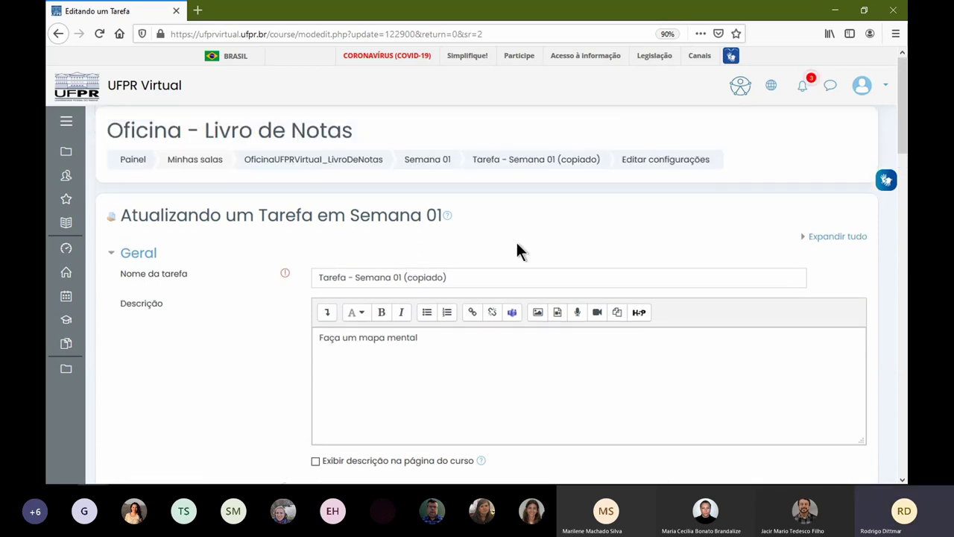
- On the copied task's advanced grading page, keep Rubrica as the grading method
{"action": "left_click", "coordinate": [567, 162]}
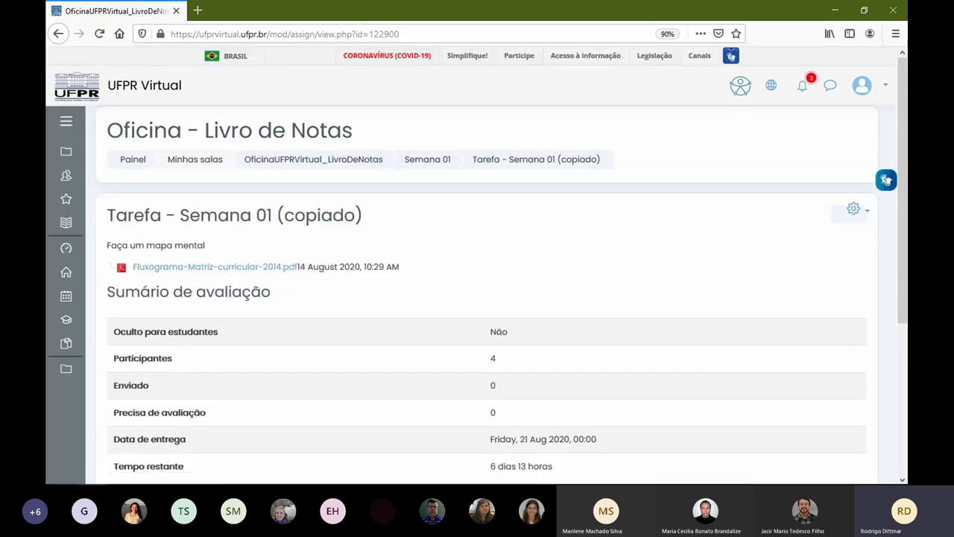
{"action": "left_click", "coordinate": [858, 210]}
{"action": "scroll", "coordinate": [783, 356], "scroll_direction": "down", "scroll_amount": 3}
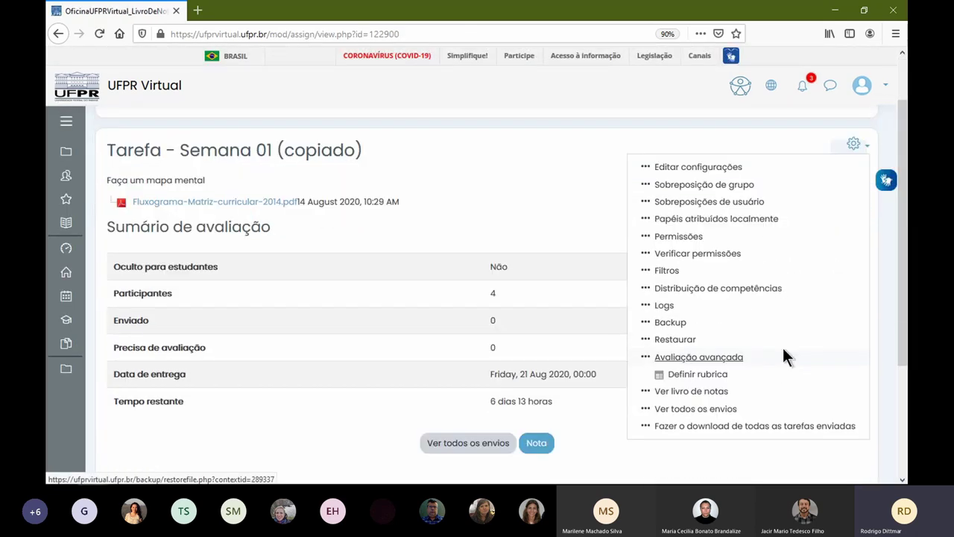
{"action": "left_click", "coordinate": [698, 318]}
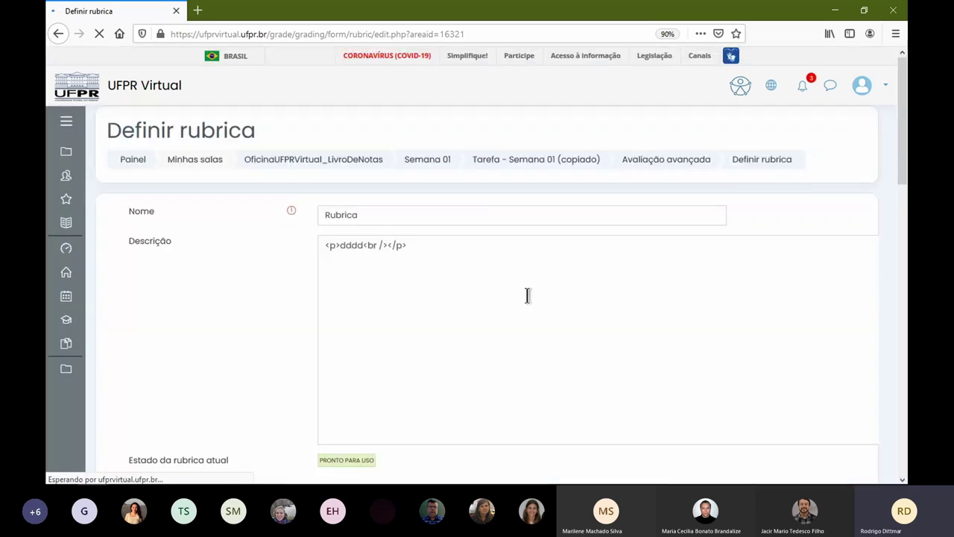
{"action": "scroll", "coordinate": [373, 306], "scroll_direction": "down", "scroll_amount": 15}
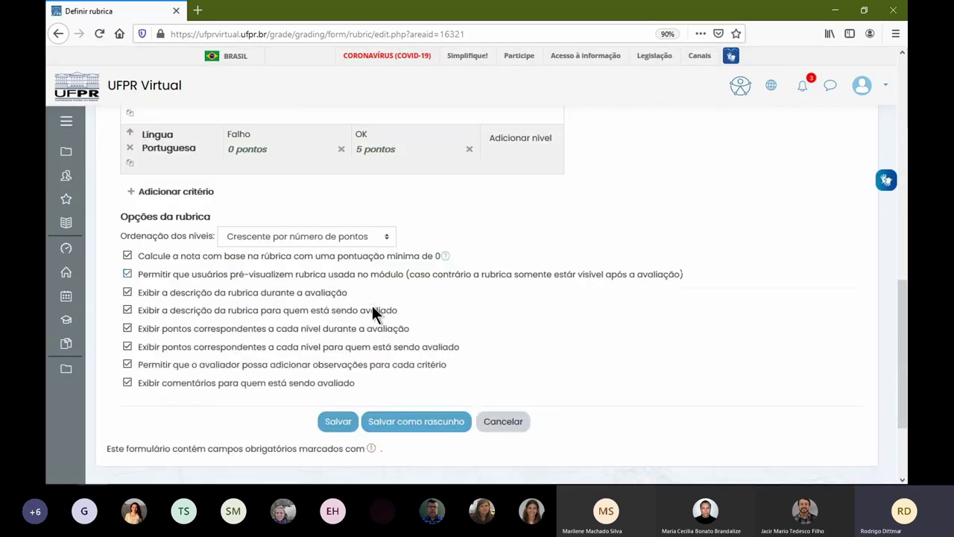
{"action": "left_click", "coordinate": [328, 306]}
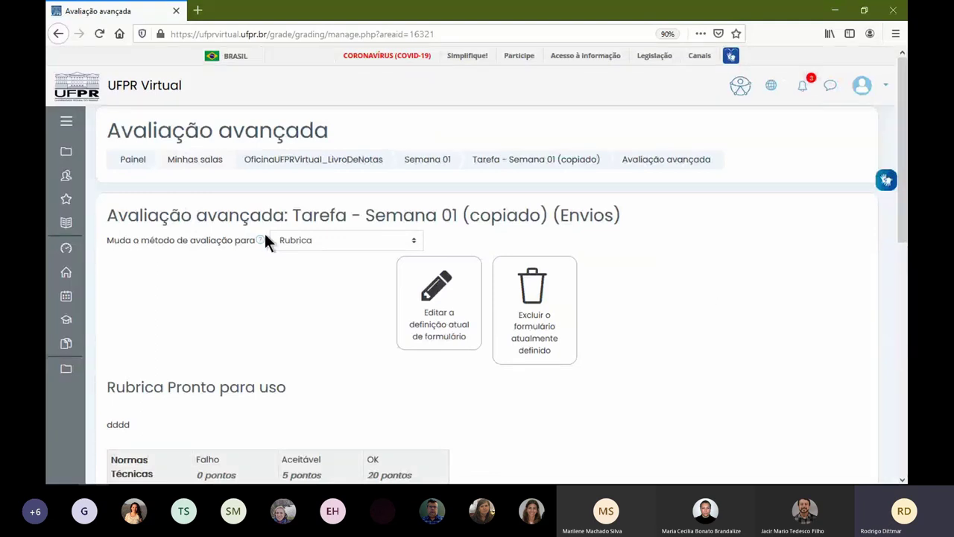
{"action": "left_click", "coordinate": [347, 240]}
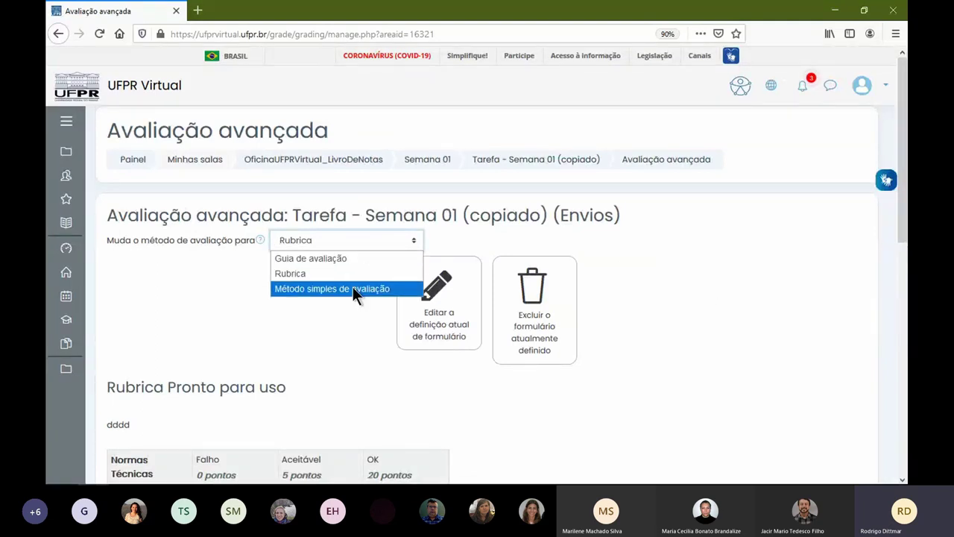
{"action": "left_click", "coordinate": [283, 273]}
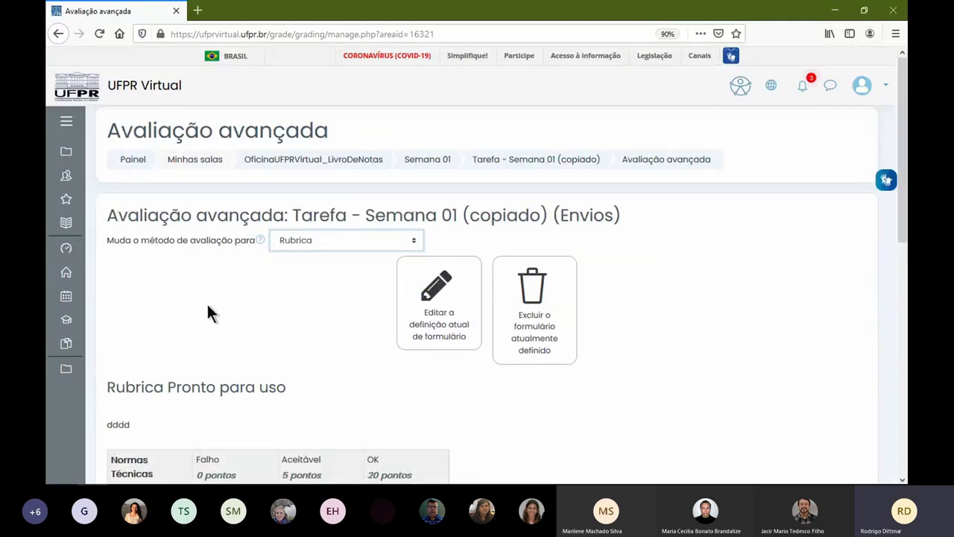
- Look over the current rubric definition and return to the Tarefa - Semana 01 (copiado) page
{"action": "left_click", "coordinate": [458, 340]}
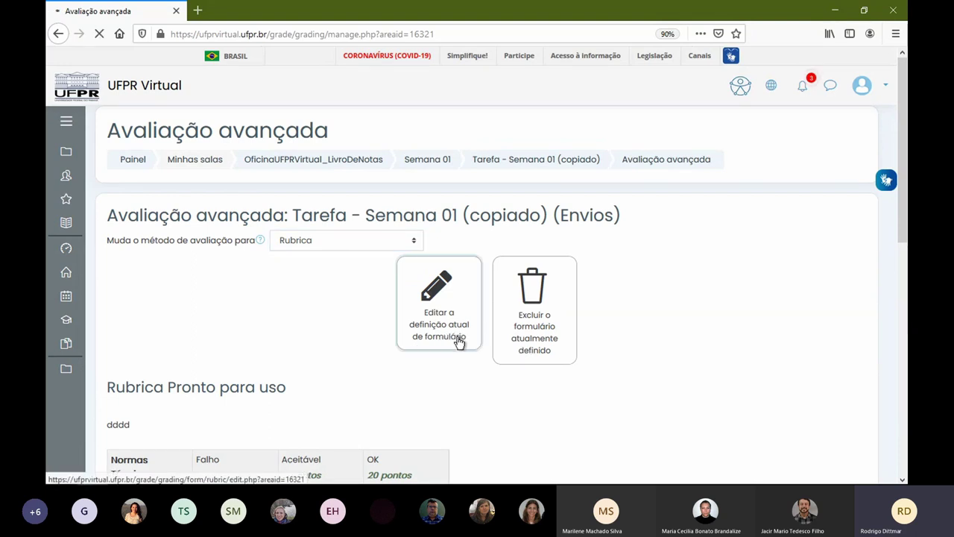
{"action": "scroll", "coordinate": [300, 335], "scroll_direction": "down", "scroll_amount": 3}
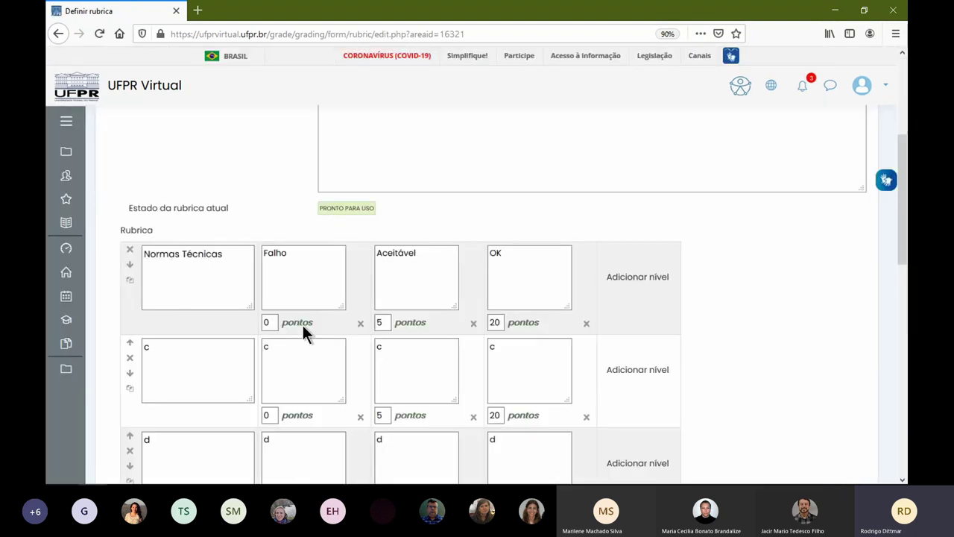
{"action": "scroll", "coordinate": [297, 310], "scroll_direction": "down", "scroll_amount": 5}
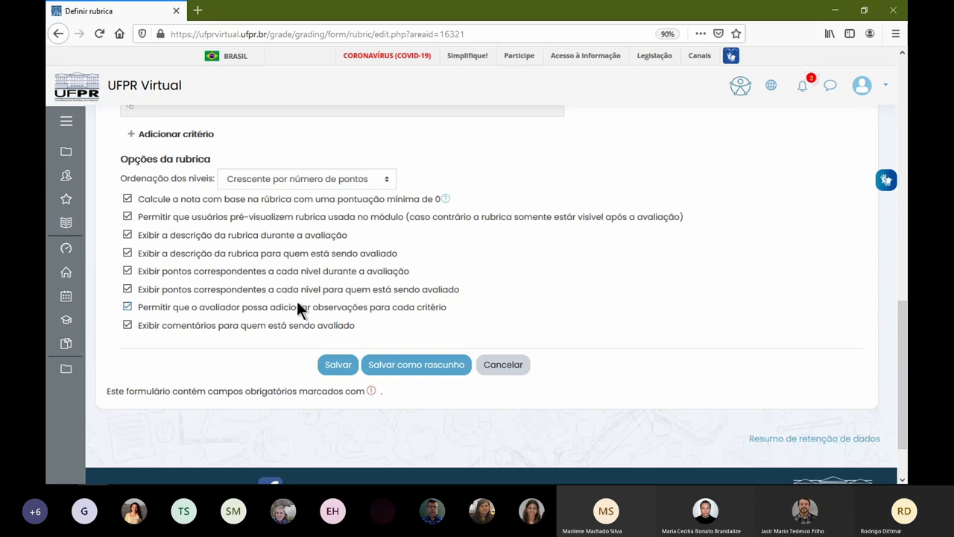
{"action": "scroll", "coordinate": [297, 306], "scroll_direction": "up", "scroll_amount": 10}
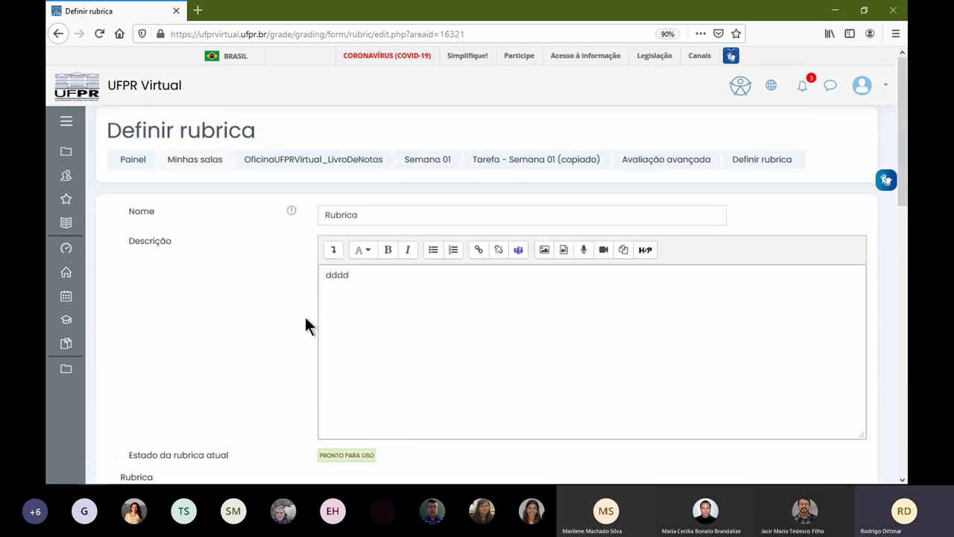
{"action": "left_click", "coordinate": [513, 160]}
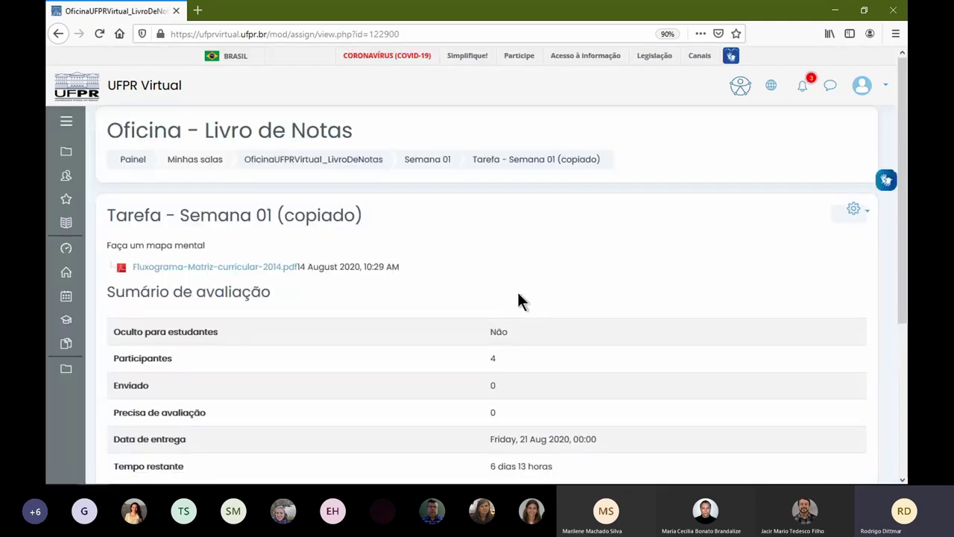
- Back on the Semana 01 section page, duplicate Tarefa - Semana 01 (copiado)
{"action": "left_click", "coordinate": [855, 210]}
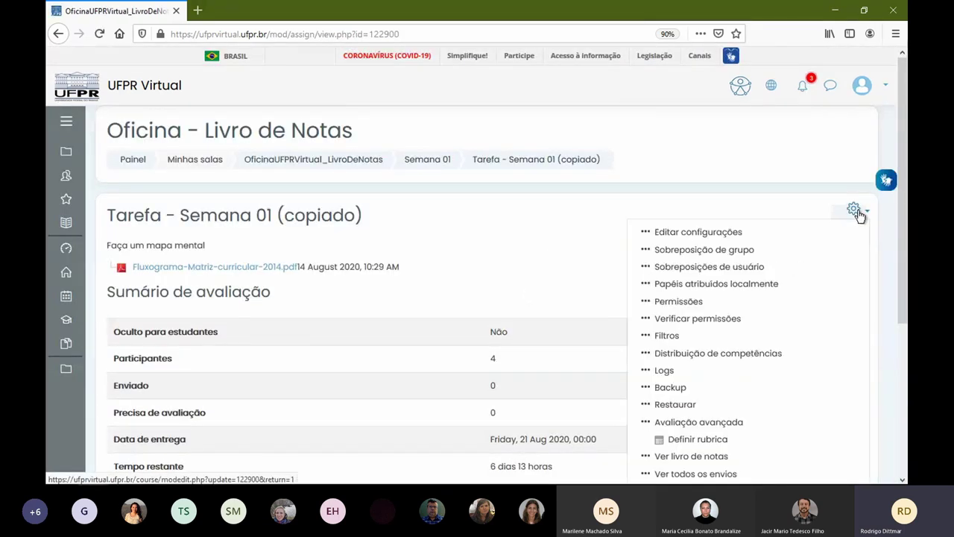
{"action": "scroll", "coordinate": [783, 343], "scroll_direction": "down", "scroll_amount": 3}
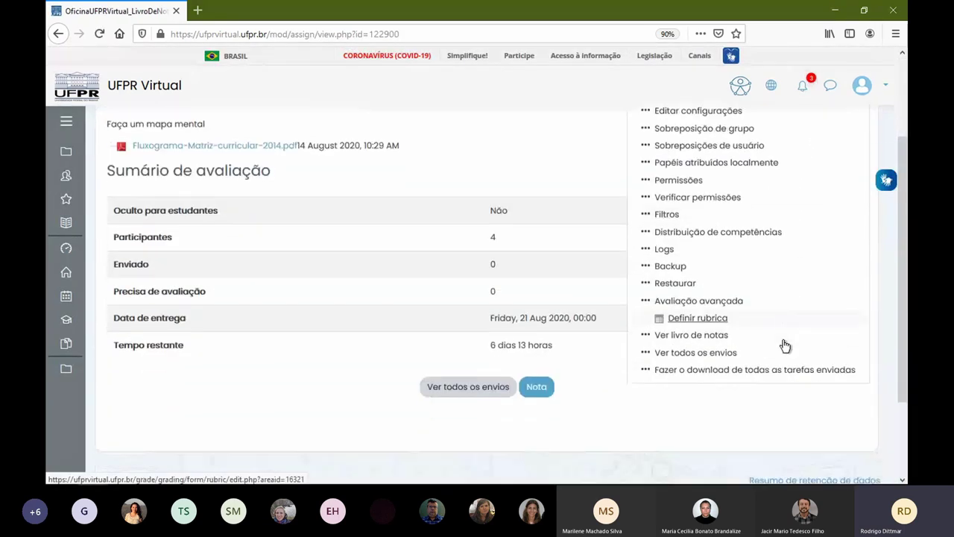
{"action": "left_click", "coordinate": [751, 401]}
{"action": "scroll", "coordinate": [551, 287], "scroll_direction": "up", "scroll_amount": 3}
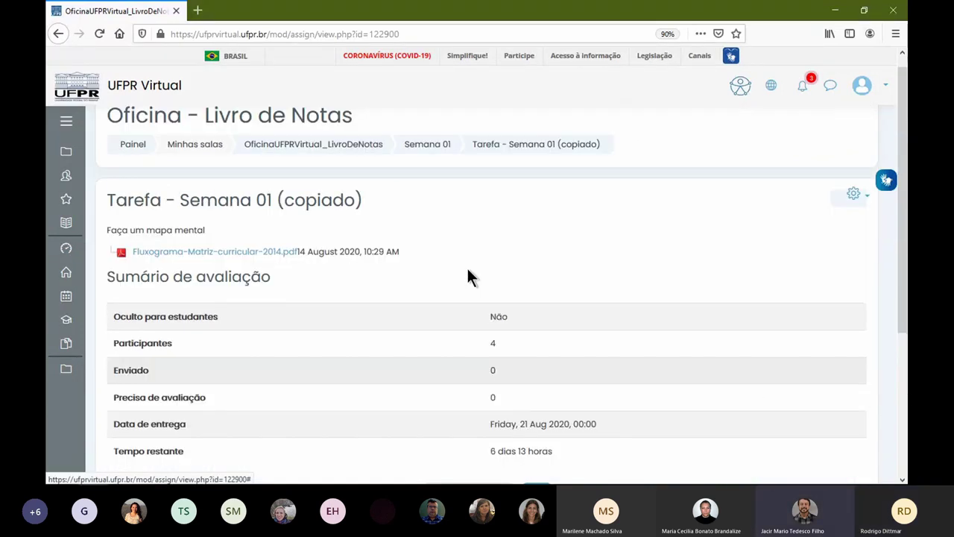
{"action": "left_click", "coordinate": [435, 160]}
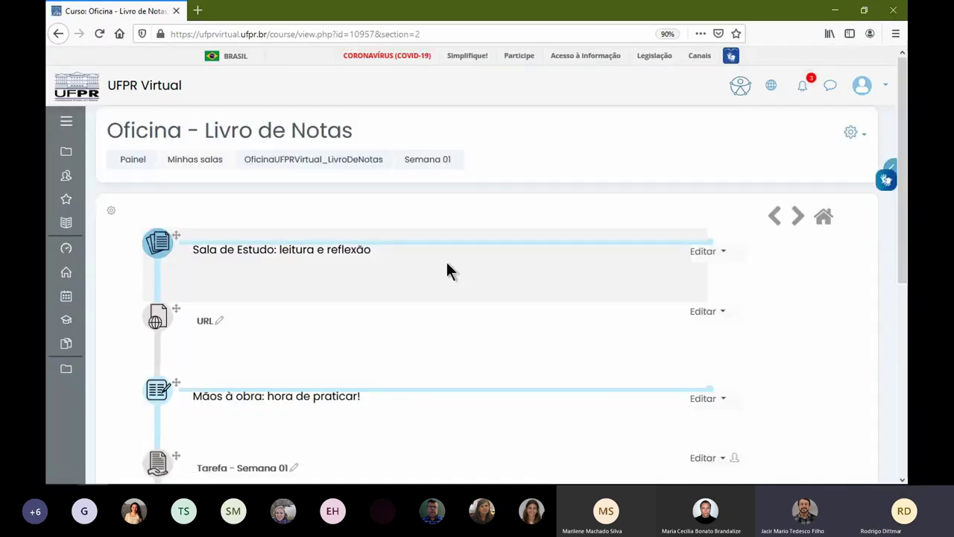
{"action": "scroll", "coordinate": [440, 253], "scroll_direction": "down", "scroll_amount": 3}
{"action": "scroll", "coordinate": [428, 244], "scroll_direction": "down", "scroll_amount": 1}
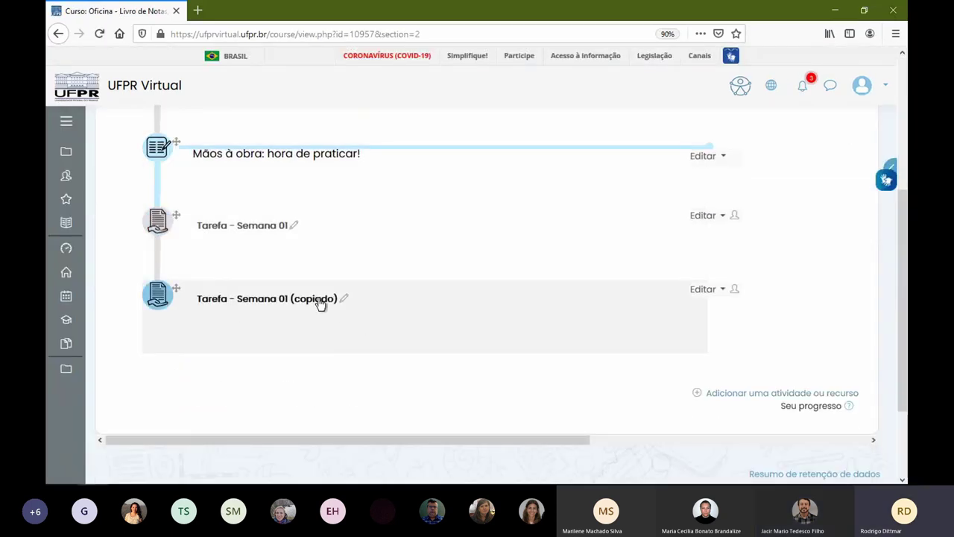
{"action": "left_click", "coordinate": [714, 290]}
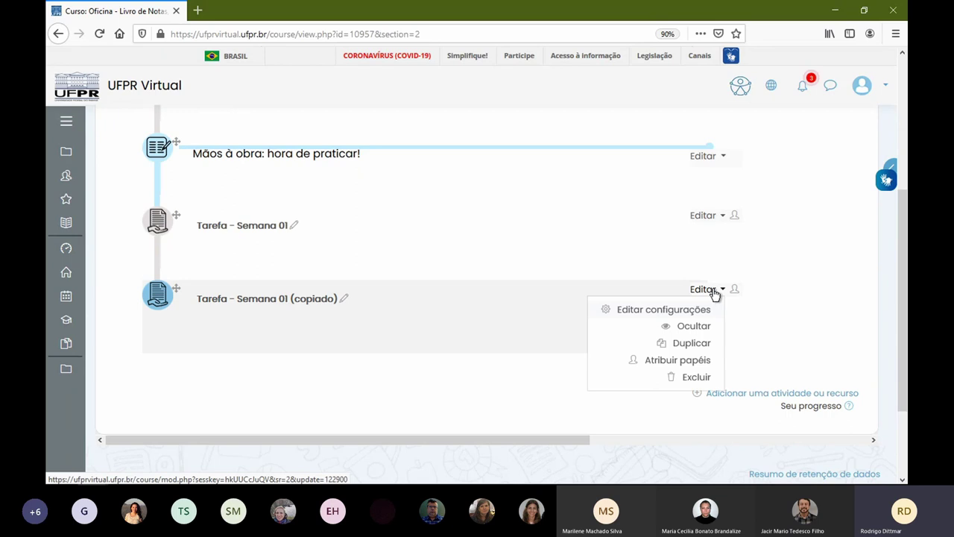
{"action": "left_click", "coordinate": [690, 348]}
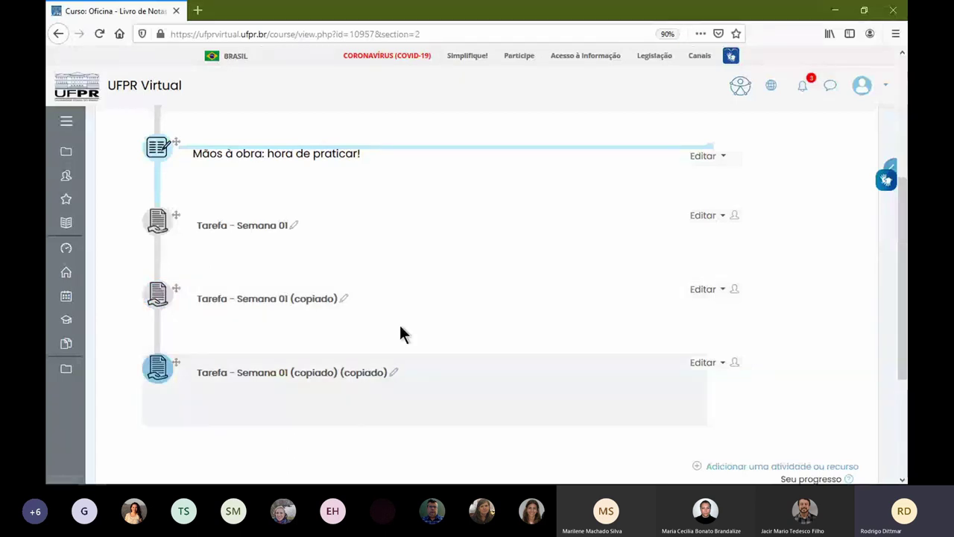
- Rename the new duplicate inline to 'Tarefa - Semana 02'
{"action": "left_click", "coordinate": [394, 372]}
{"action": "left_click", "coordinate": [283, 376]}
{"action": "left_click_drag", "start_coordinate": [283, 376], "coordinate": [432, 380]}
{"action": "type", "text": "2"}
{"action": "key", "text": "Return"}
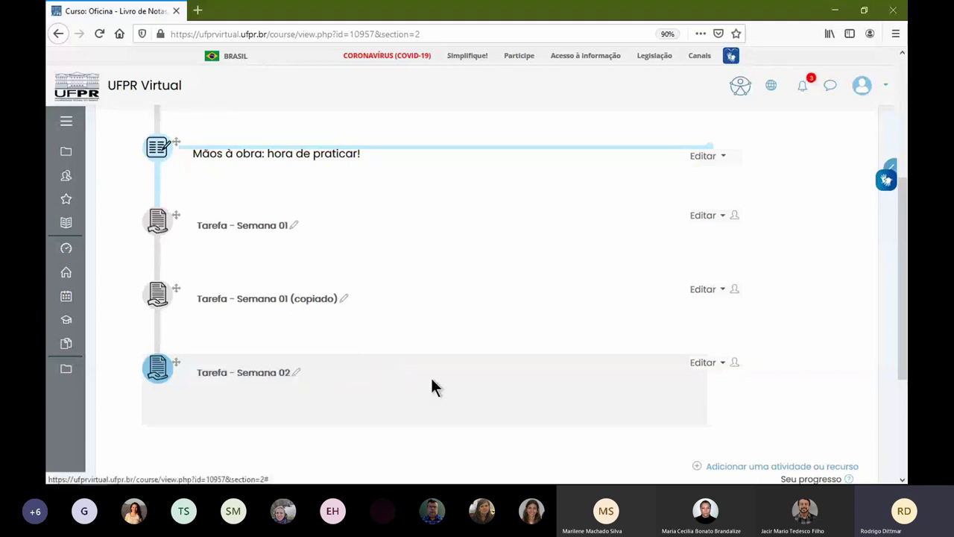
{"action": "left_click", "coordinate": [282, 373]}
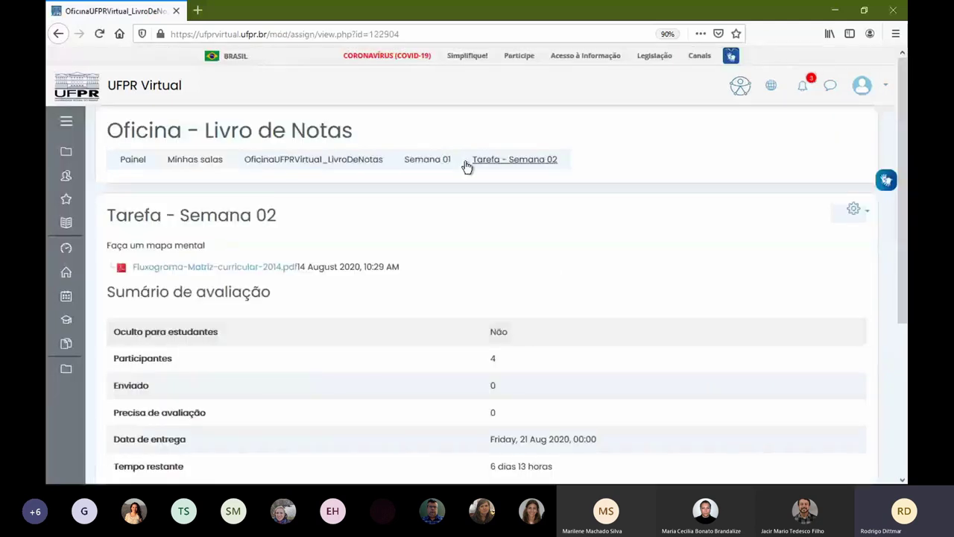
{"action": "key", "text": "alt+Left"}
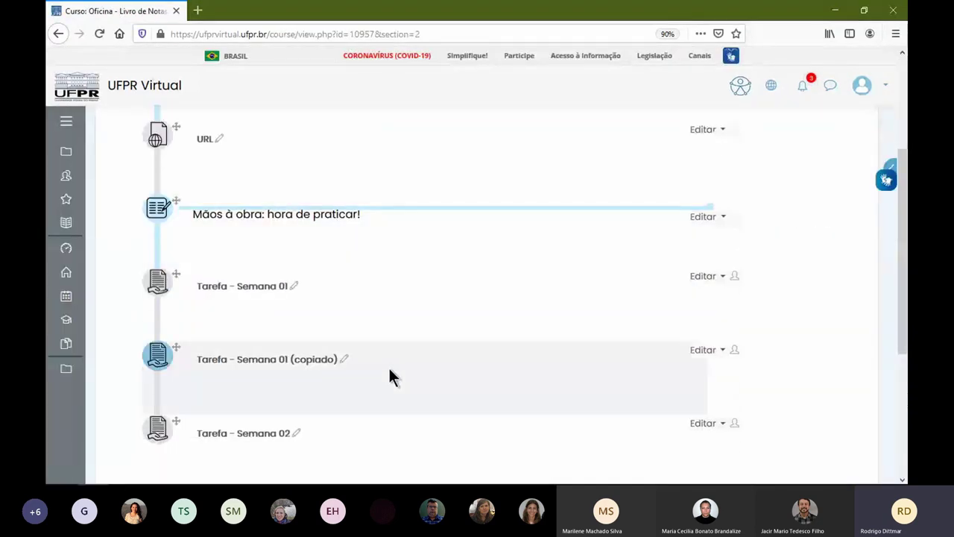
- Open Tarefa - Semana 02's settings and review its 'Faça um mapa mental' description, dates and submission options
{"action": "left_click", "coordinate": [705, 363]}
{"action": "left_click", "coordinate": [655, 382]}
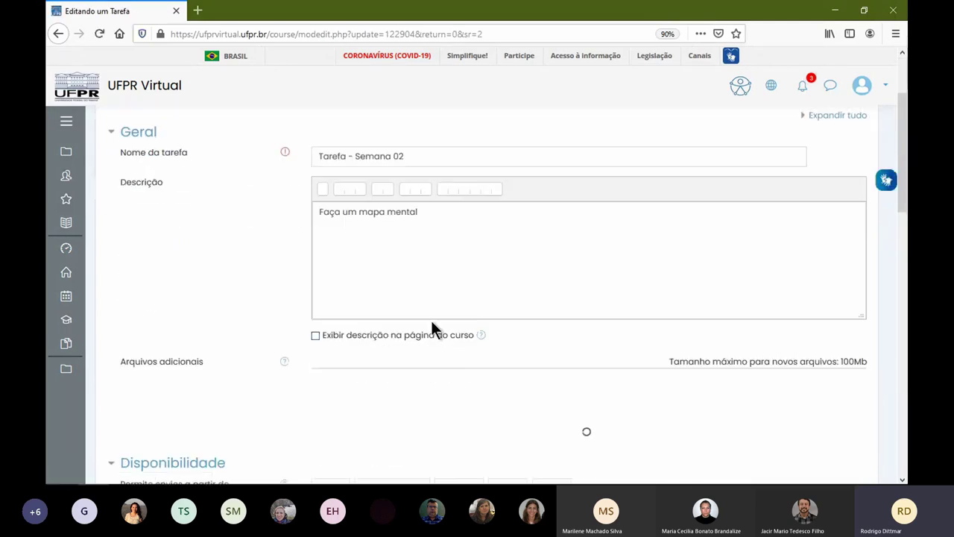
{"action": "scroll", "coordinate": [428, 321], "scroll_direction": "down", "scroll_amount": 5}
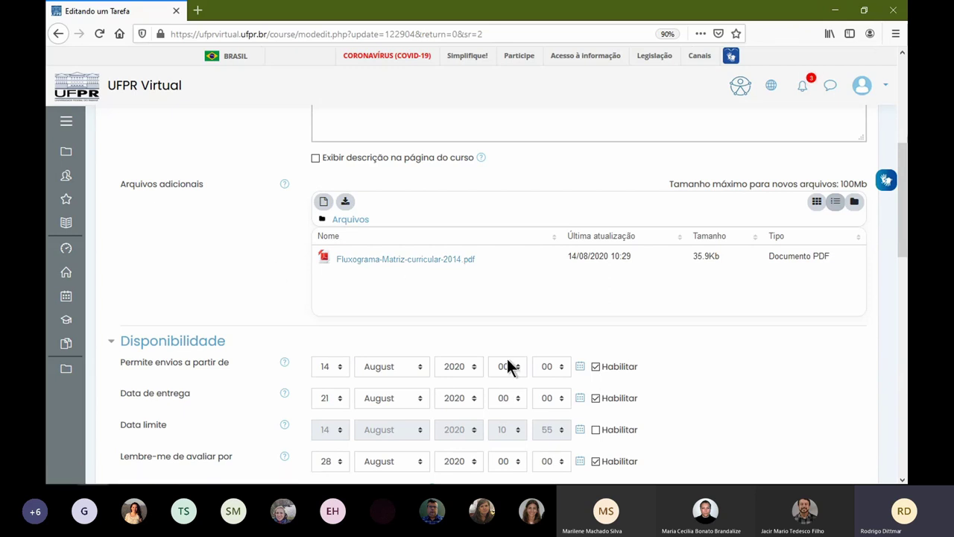
{"action": "scroll", "coordinate": [474, 253], "scroll_direction": "up", "scroll_amount": 5}
{"action": "left_click_drag", "start_coordinate": [316, 220], "coordinate": [420, 219]}
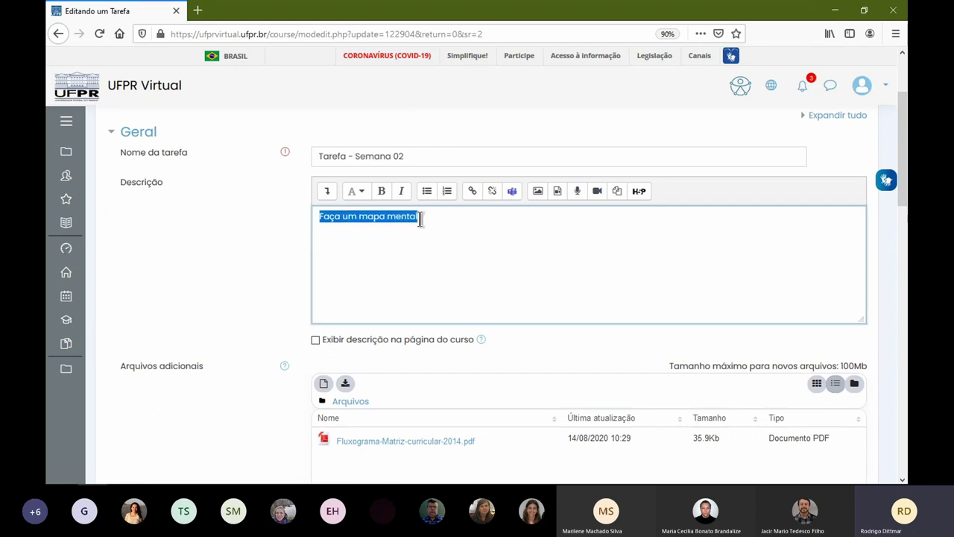
{"action": "left_click", "coordinate": [436, 218]}
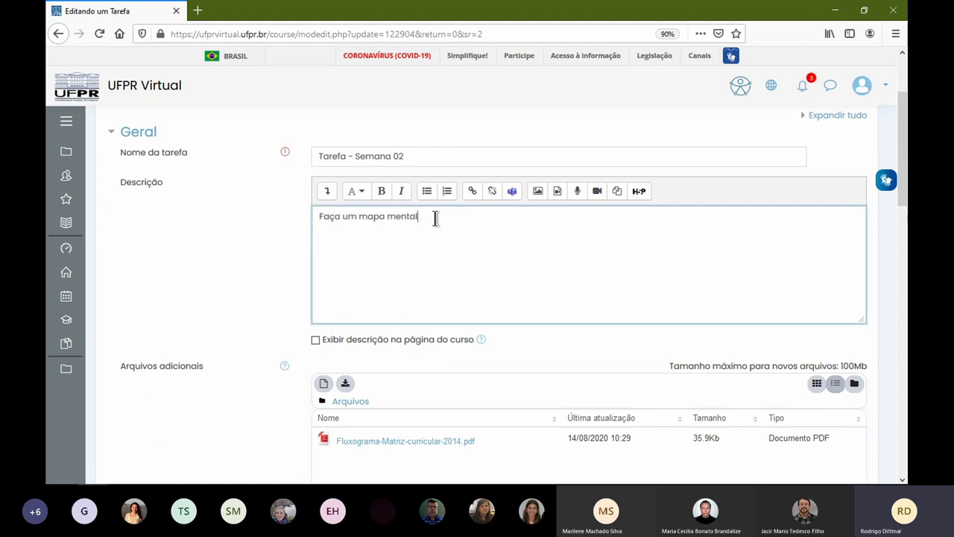
{"action": "scroll", "coordinate": [584, 337], "scroll_direction": "down", "scroll_amount": 2}
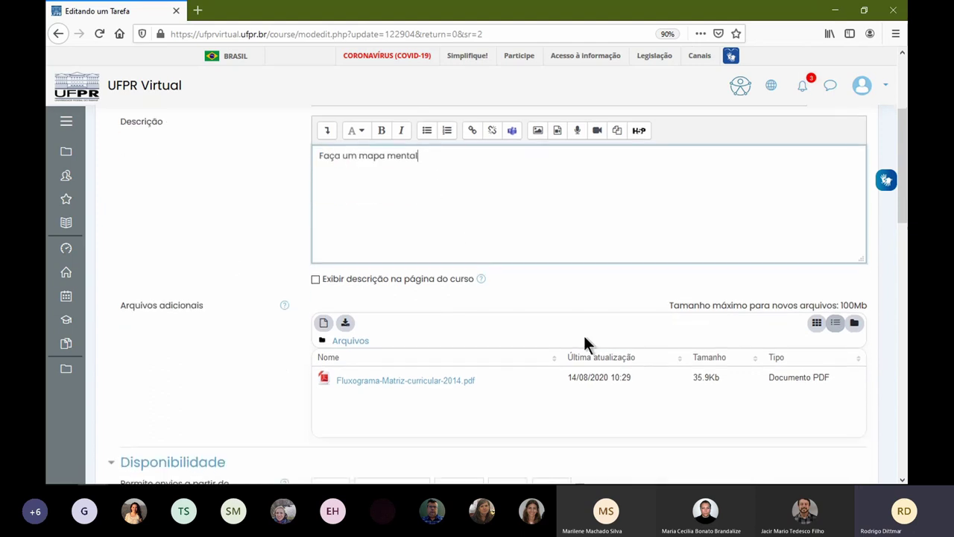
{"action": "scroll", "coordinate": [313, 339], "scroll_direction": "down", "scroll_amount": 6}
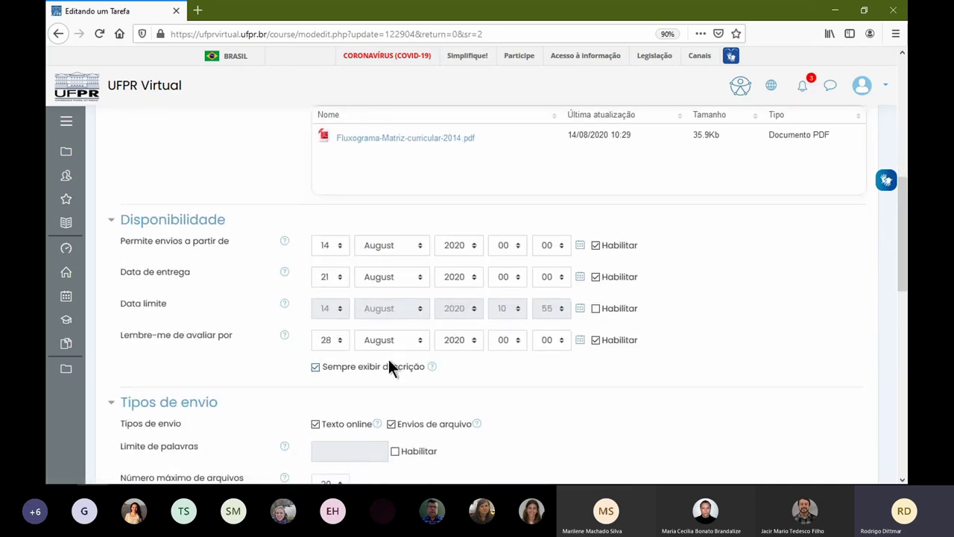
{"action": "scroll", "coordinate": [383, 317], "scroll_direction": "down", "scroll_amount": 10}
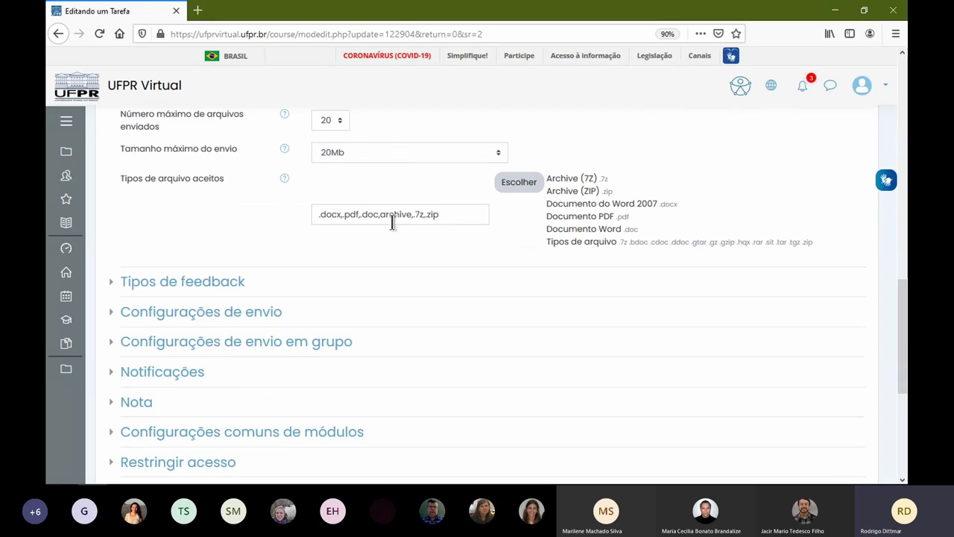
{"action": "scroll", "coordinate": [392, 222], "scroll_direction": "down", "scroll_amount": 3}
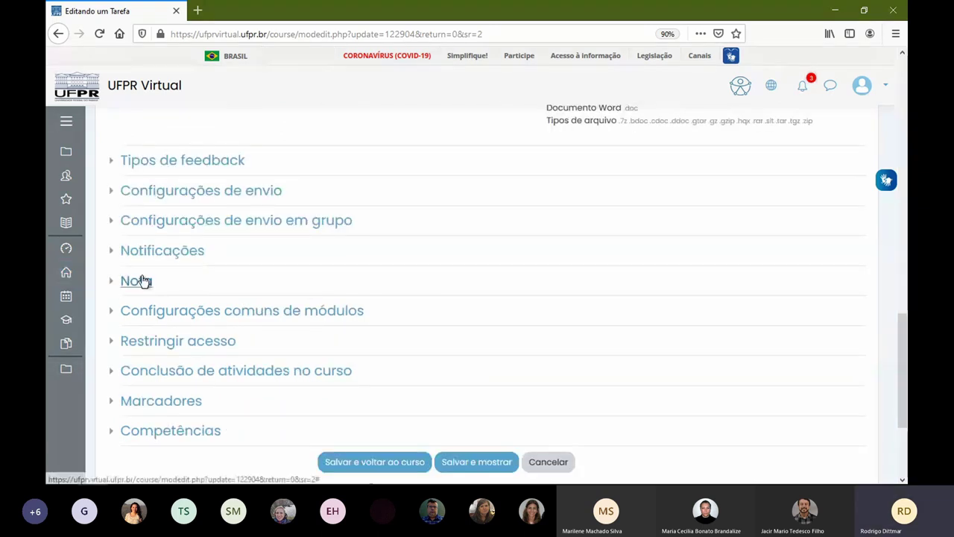
- Expand the Nota settings and check the grade category choices, leaving them unchanged
{"action": "left_click", "coordinate": [142, 280]}
{"action": "scroll", "coordinate": [421, 395], "scroll_direction": "down", "scroll_amount": 6}
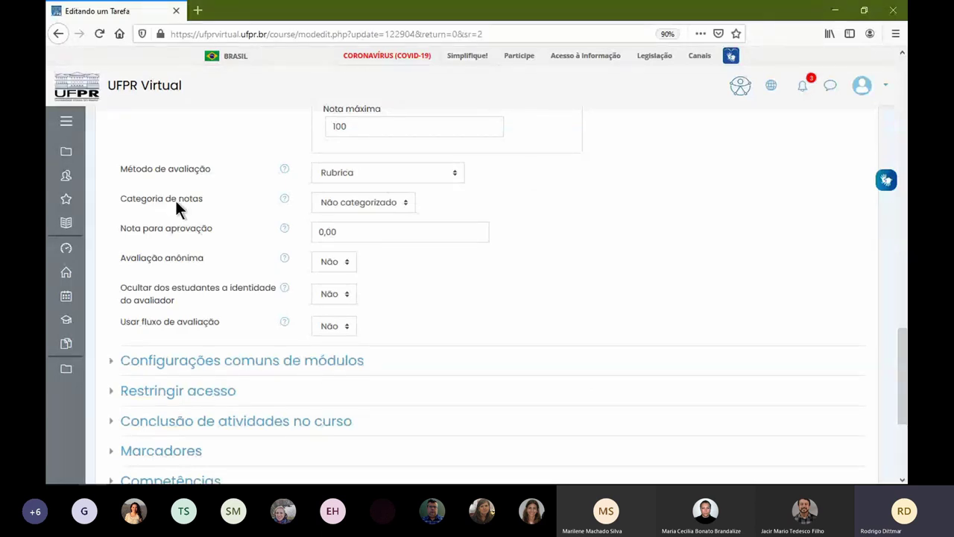
{"action": "left_click", "coordinate": [364, 206]}
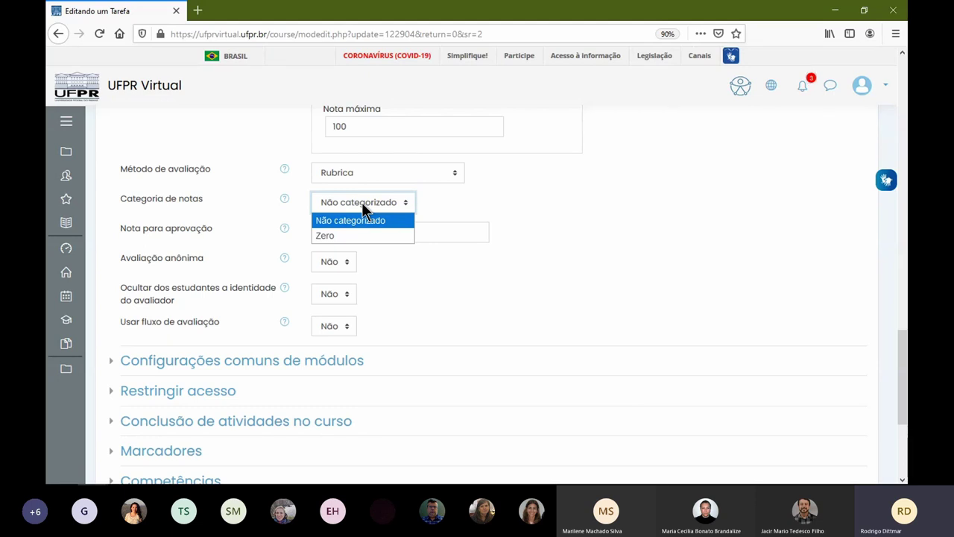
{"action": "left_click", "coordinate": [571, 217]}
{"action": "scroll", "coordinate": [563, 235], "scroll_direction": "up", "scroll_amount": 6}
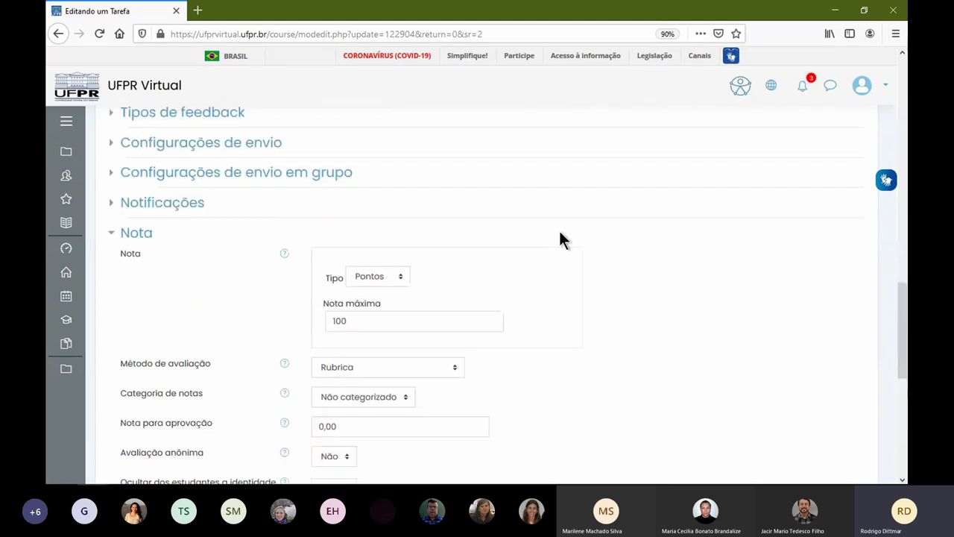
{"action": "scroll", "coordinate": [452, 266], "scroll_direction": "up", "scroll_amount": 3}
{"action": "scroll", "coordinate": [451, 256], "scroll_direction": "down", "scroll_amount": 15}
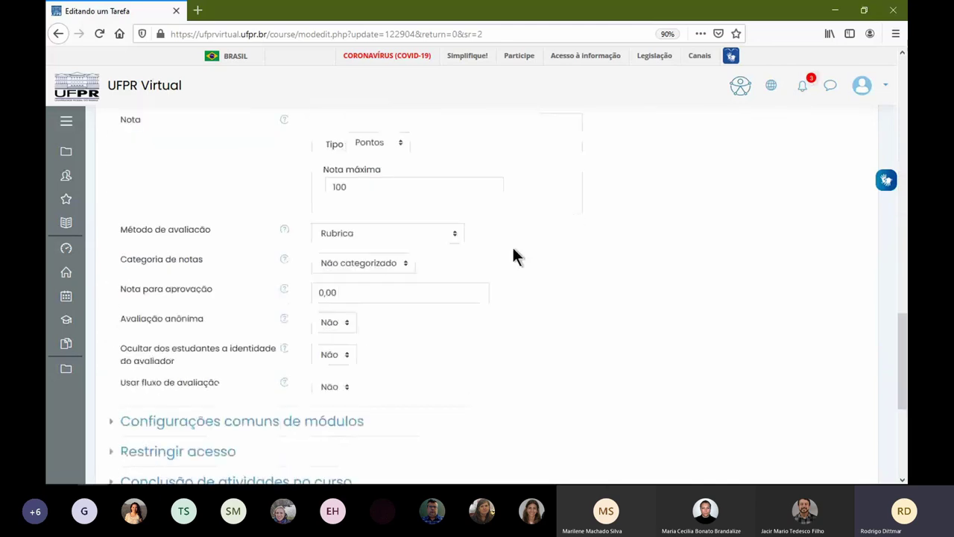
- Add a group restriction for Turma A and save Tarefa - Semana 02, returning to the course
{"action": "left_click", "coordinate": [181, 215]}
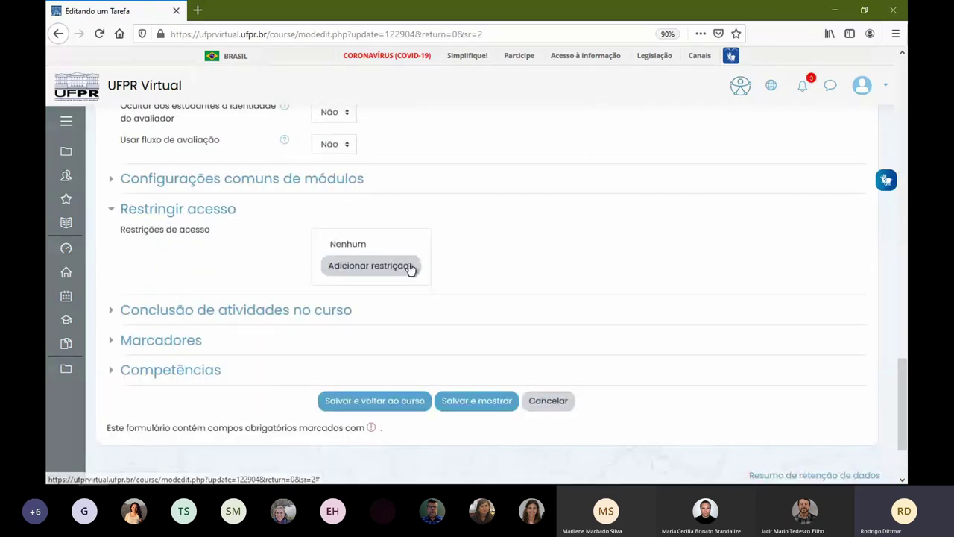
{"action": "left_click", "coordinate": [411, 269]}
{"action": "left_click", "coordinate": [429, 268]}
{"action": "left_click", "coordinate": [463, 285]}
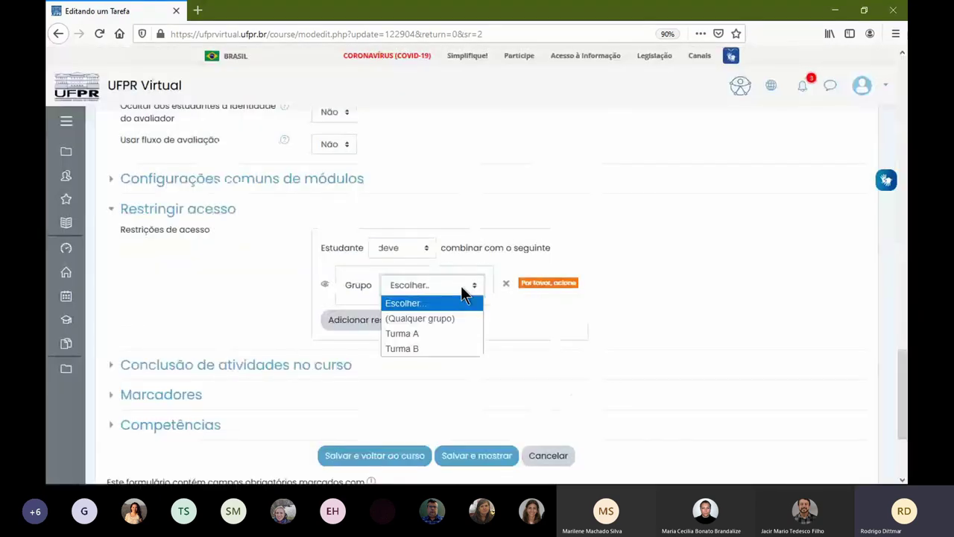
{"action": "left_click", "coordinate": [452, 333]}
{"action": "left_click", "coordinate": [407, 456]}
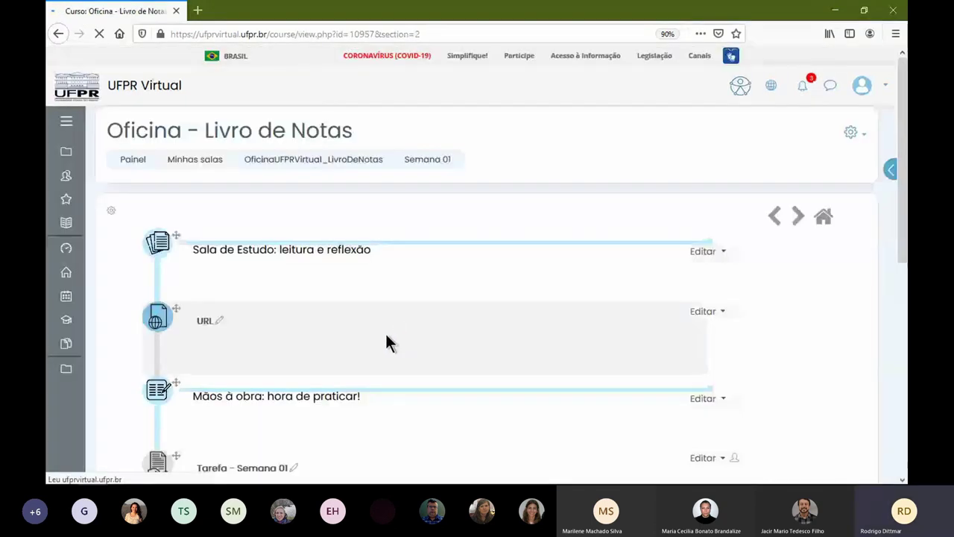
- Open the settings of Tarefa - Semana 01 (copiado) and expand its grade section
{"action": "scroll", "coordinate": [385, 333], "scroll_direction": "down", "scroll_amount": 3}
{"action": "left_click", "coordinate": [704, 229]}
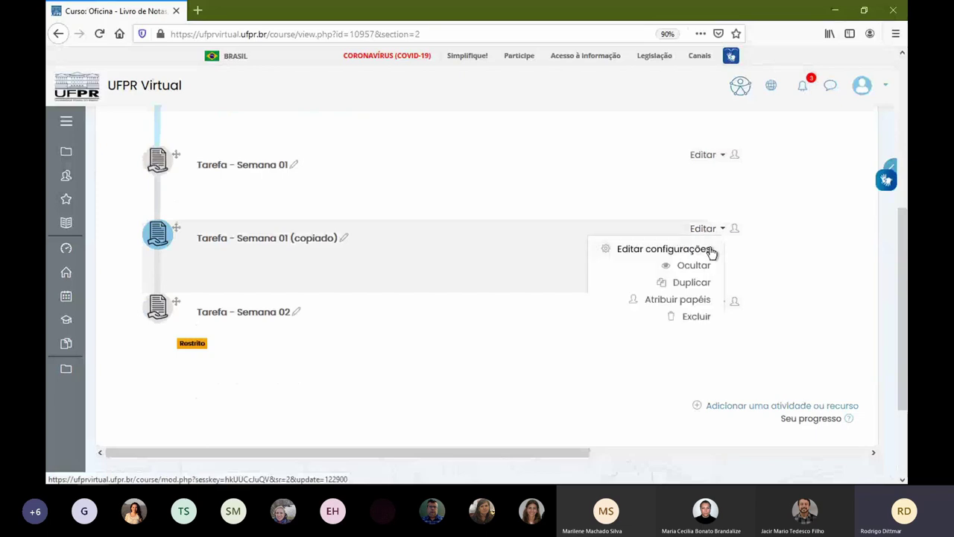
{"action": "left_click", "coordinate": [697, 249]}
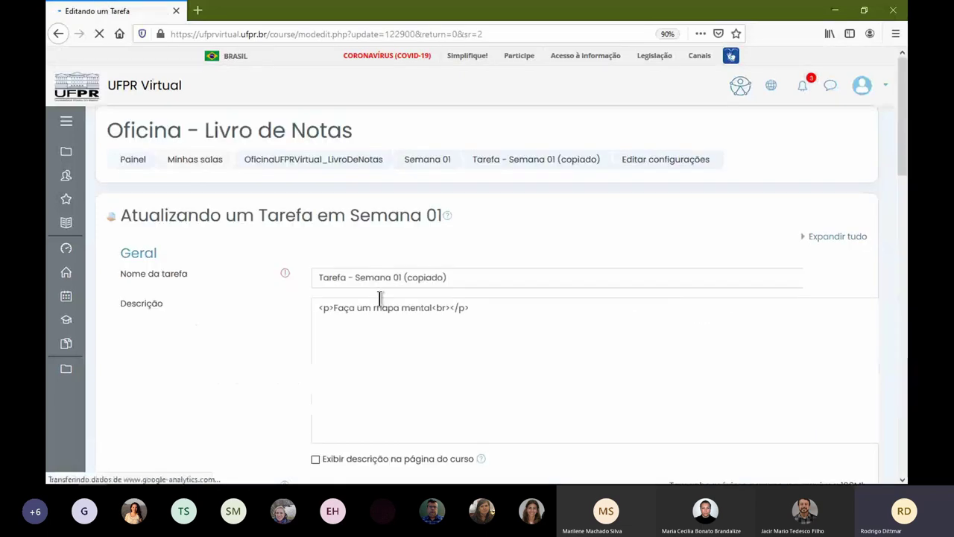
{"action": "scroll", "coordinate": [380, 302], "scroll_direction": "down", "scroll_amount": 10}
{"action": "scroll", "coordinate": [379, 305], "scroll_direction": "down", "scroll_amount": 15}
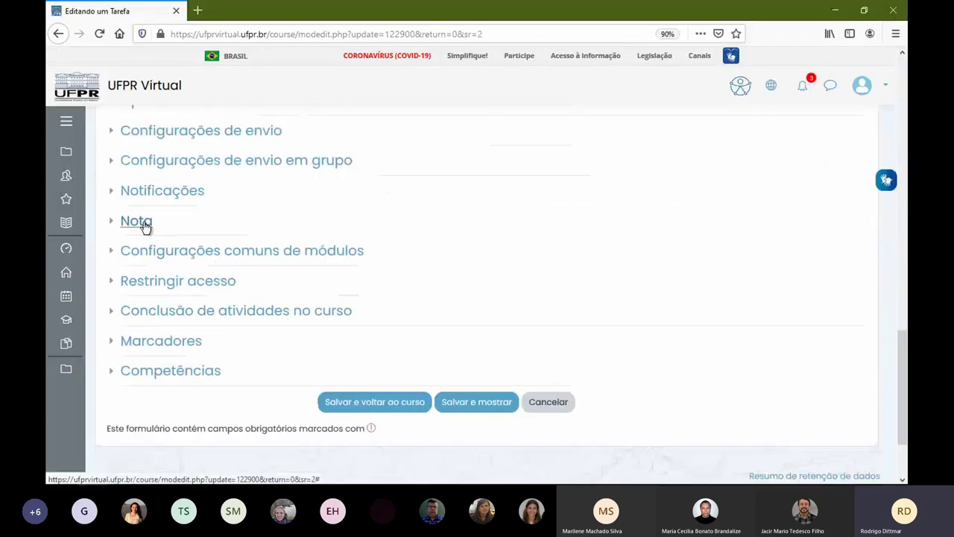
{"action": "left_click", "coordinate": [145, 224]}
{"action": "scroll", "coordinate": [360, 369], "scroll_direction": "down", "scroll_amount": 5}
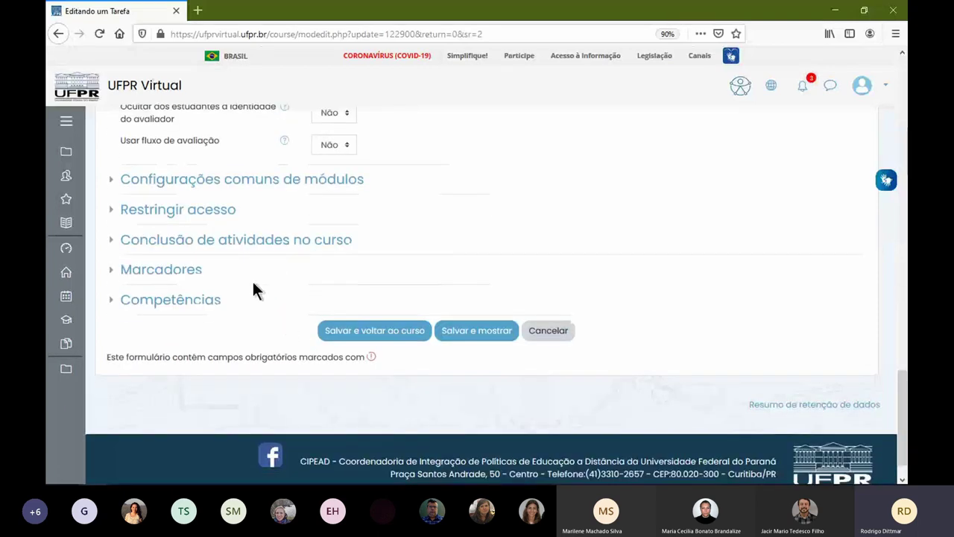
- Restrict the copied task to group Turma B and save, returning to the course
{"action": "left_click", "coordinate": [192, 212]}
{"action": "left_click", "coordinate": [386, 270]}
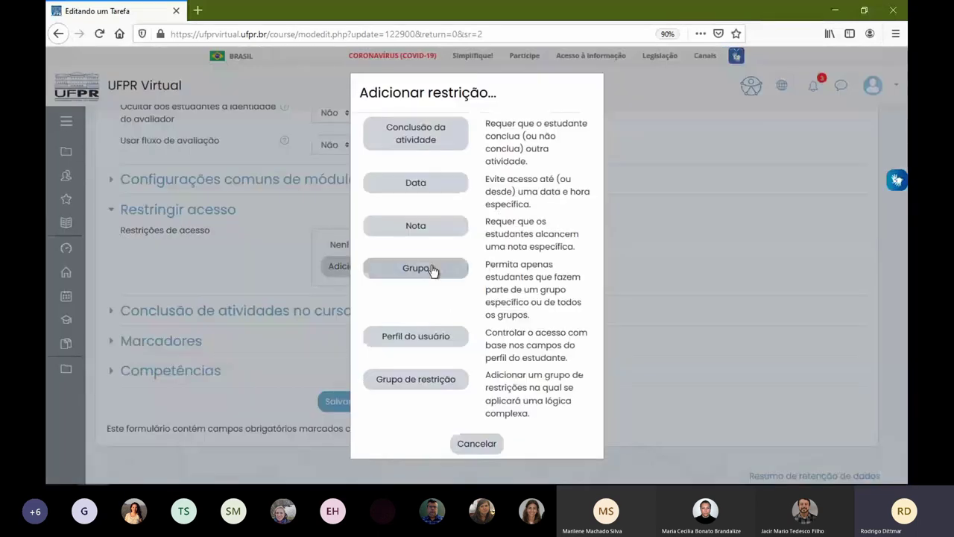
{"action": "left_click", "coordinate": [434, 270]}
{"action": "left_click", "coordinate": [463, 290]}
{"action": "left_click", "coordinate": [451, 343]}
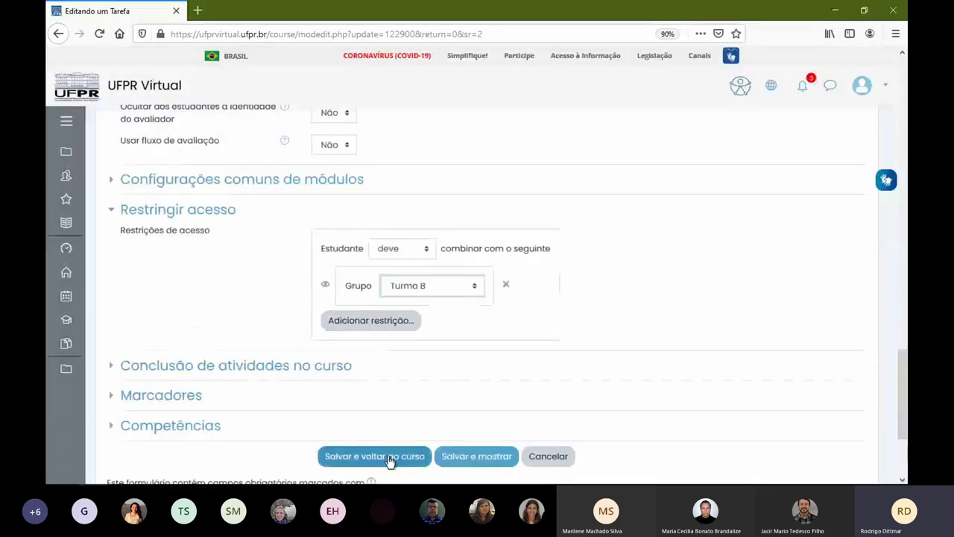
{"action": "left_click", "coordinate": [390, 455]}
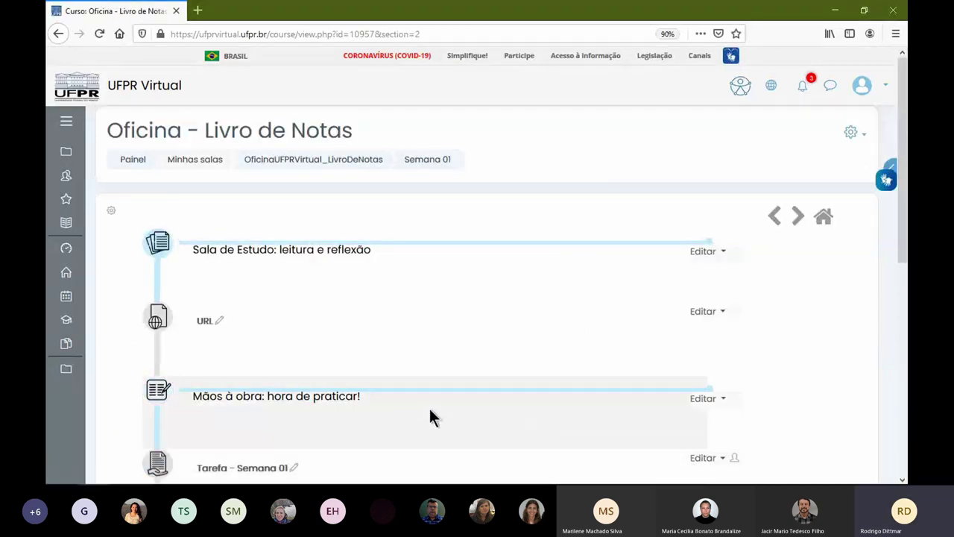
- Start renaming the copied task, typing '2 - Problema 1' over part of its name
{"action": "scroll", "coordinate": [432, 403], "scroll_direction": "down", "scroll_amount": 2}
{"action": "scroll", "coordinate": [258, 390], "scroll_direction": "down", "scroll_amount": 3}
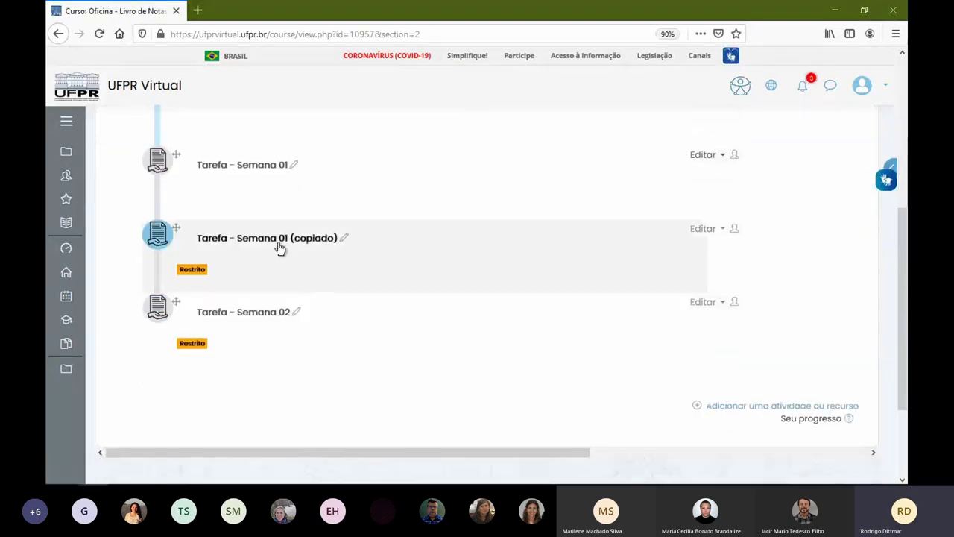
{"action": "left_click", "coordinate": [345, 238]}
{"action": "left_click_drag", "start_coordinate": [285, 240], "coordinate": [436, 243]}
{"action": "type", "text": "2 - Problema 1"}
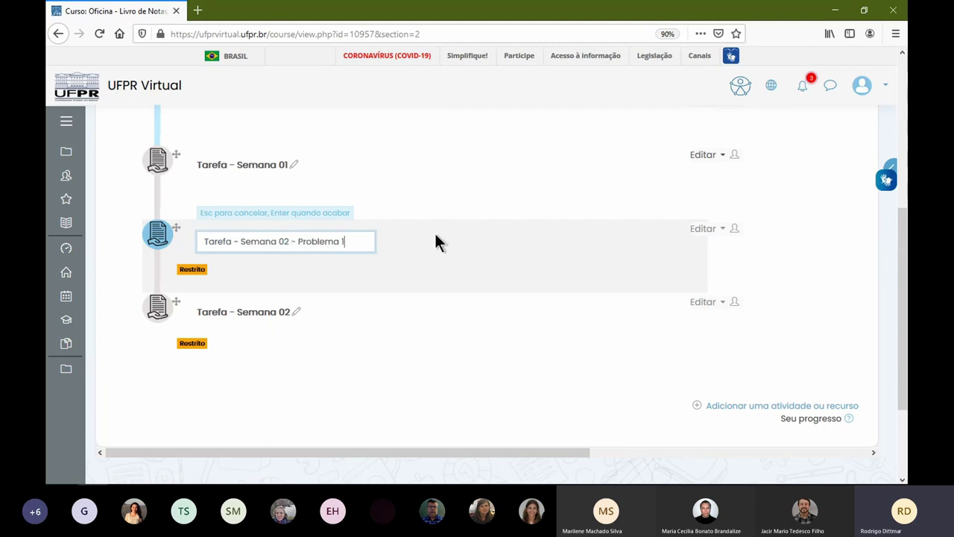
- Rename the Tarefa - Semana 02 task to 'Tarefa - Semana 02 - Problema 02'
{"action": "left_click", "coordinate": [297, 312]}
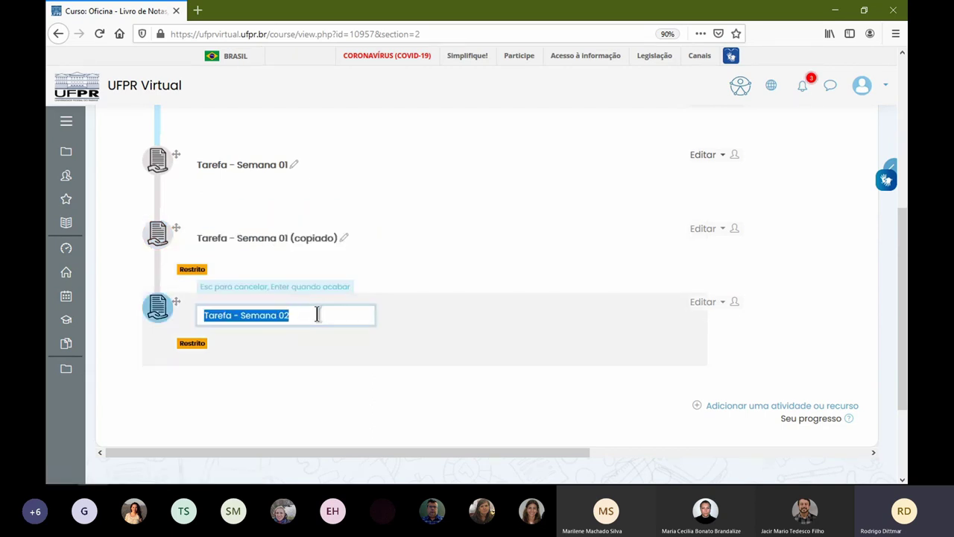
{"action": "left_click", "coordinate": [316, 314]}
{"action": "type", "text": "- Problema "}
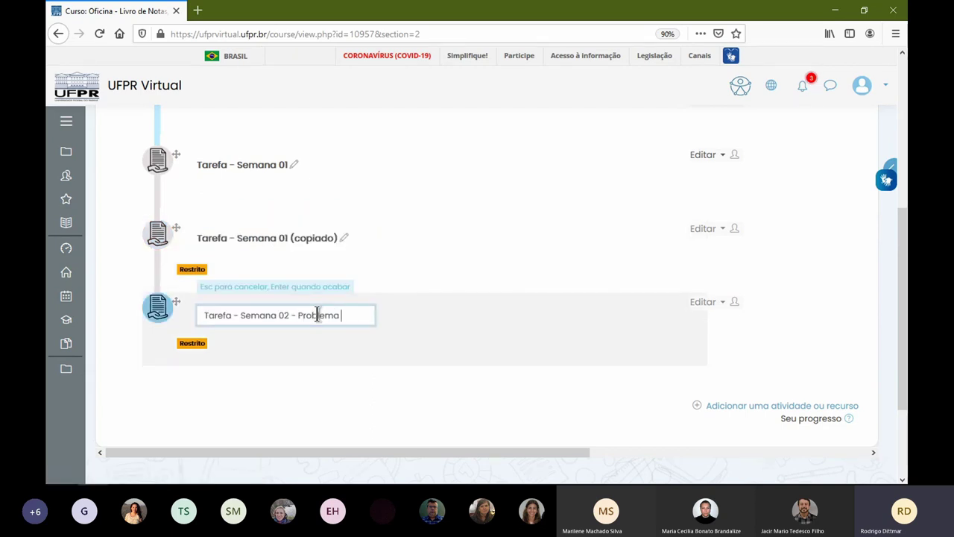
{"action": "type", "text": "02"}
{"action": "key", "text": "ctrl+a"}
{"action": "key", "text": "ctrl+c"}
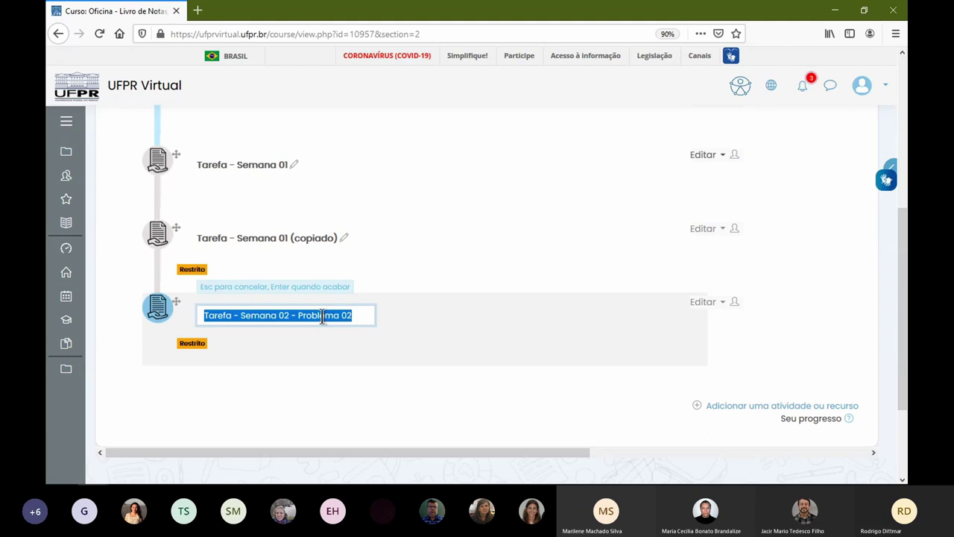
{"action": "key", "text": "Return"}
- Rename the copied task to 'Tarefa - Semana 02 - Problema 01'
{"action": "left_click", "coordinate": [344, 238]}
{"action": "key", "text": "ctrl+v"}
{"action": "key", "text": "BackSpace"}
{"action": "type", "text": "1"}
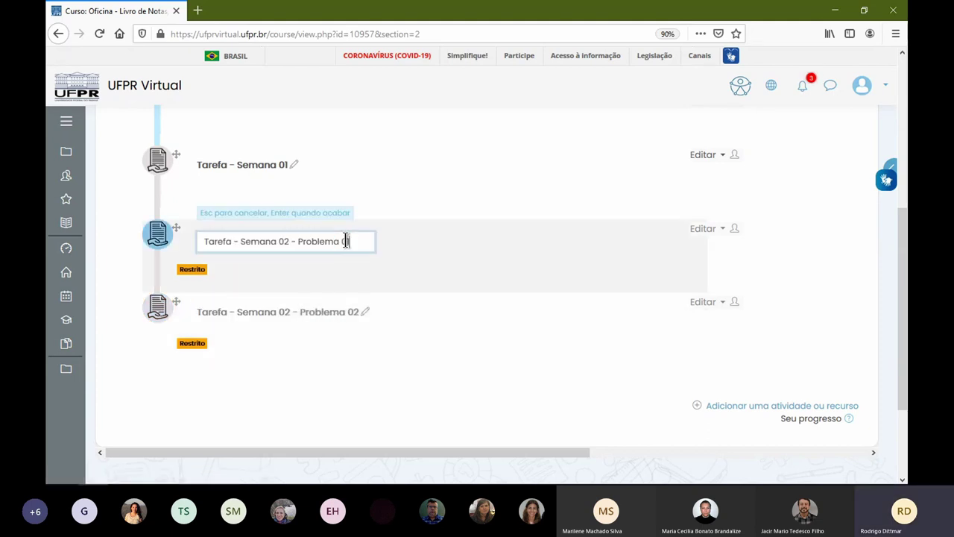
{"action": "key", "text": "Return"}
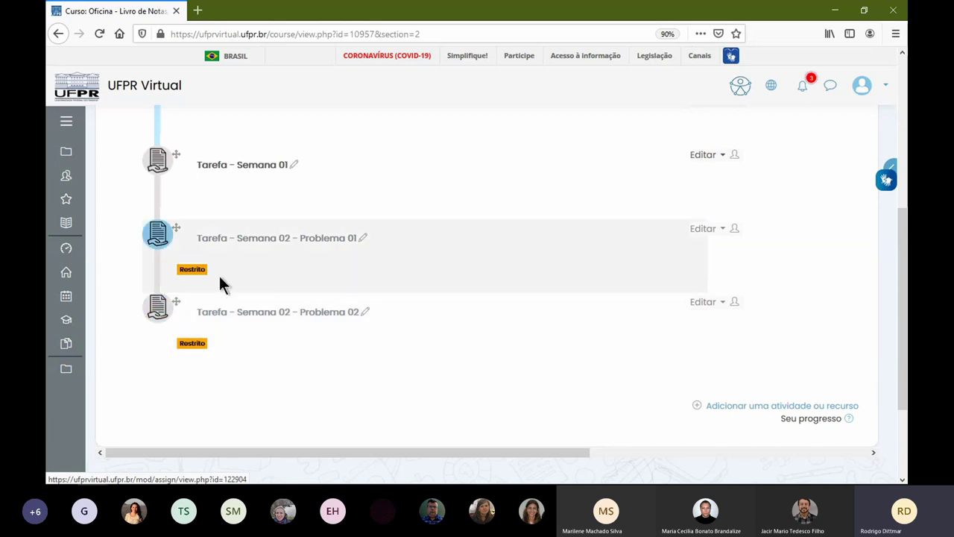
- Open the OficinaUFPRVirtual_LivroDeNotas course page, collapse all sections and expand only Semana 01
{"action": "mouse_move", "coordinate": [199, 272]}
{"action": "mouse_move", "coordinate": [195, 342]}
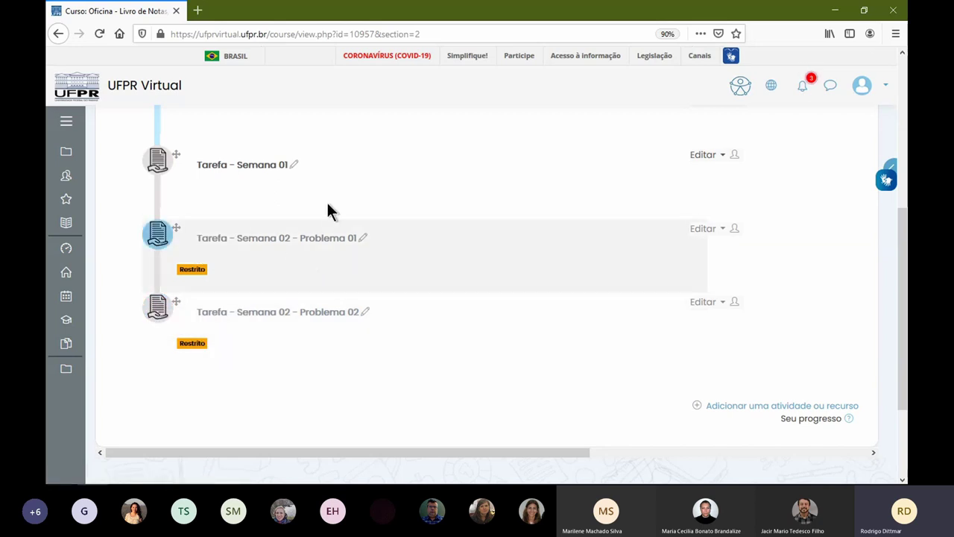
{"action": "scroll", "coordinate": [278, 194], "scroll_direction": "up", "scroll_amount": 4}
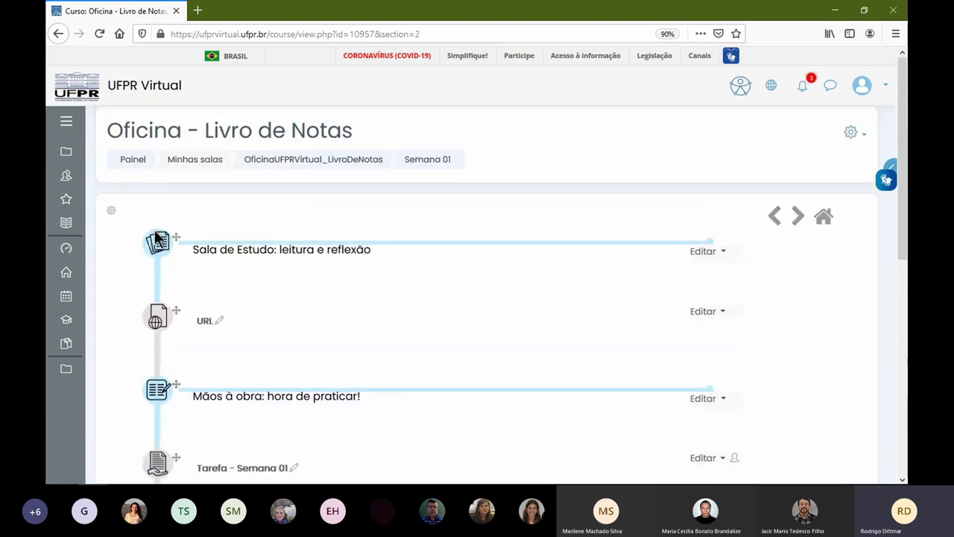
{"action": "left_click", "coordinate": [367, 168]}
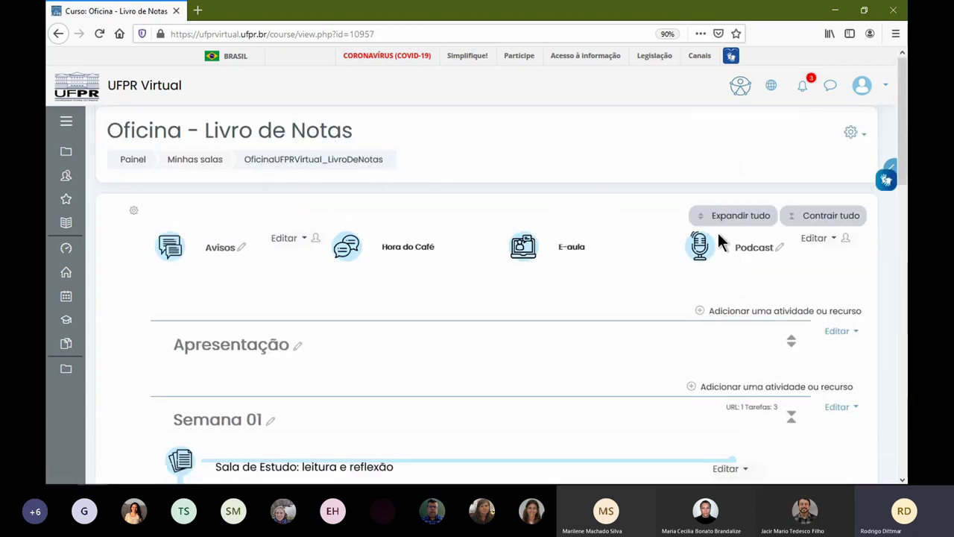
{"action": "scroll", "coordinate": [705, 304], "scroll_direction": "down", "scroll_amount": 5}
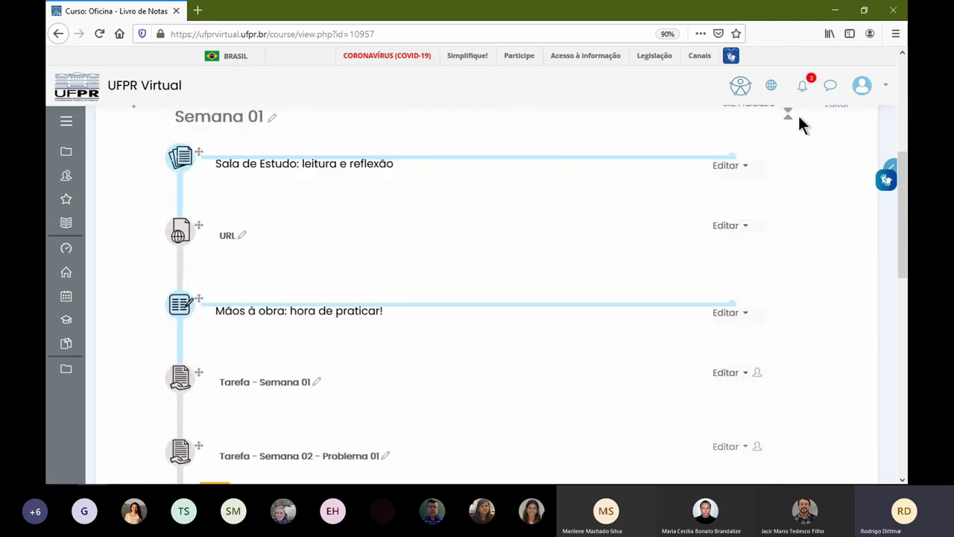
{"action": "left_click", "coordinate": [788, 114]}
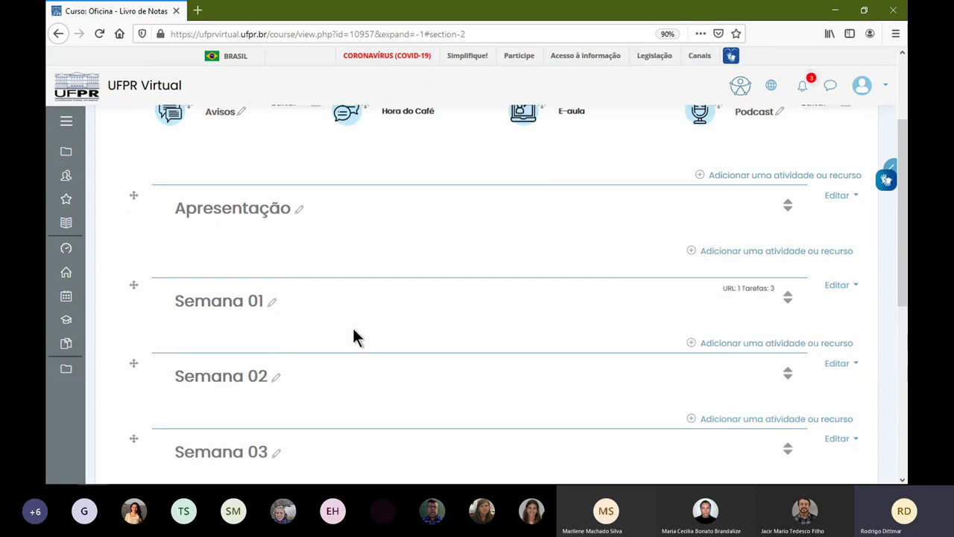
{"action": "left_click", "coordinate": [788, 302]}
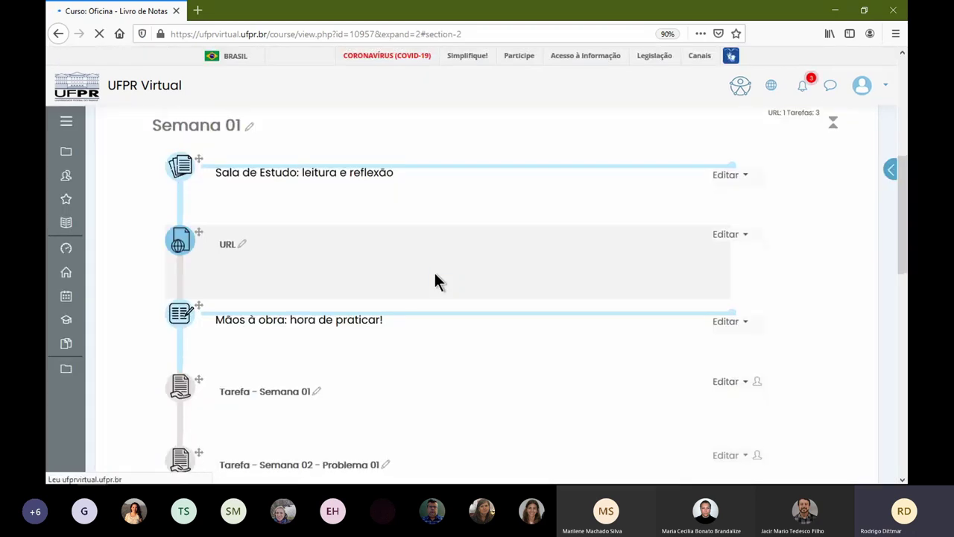
- Drag Tarefa - Semana 02 - Problema 02, then Problema 01, from Semana 01 into Semana 02
{"action": "scroll", "coordinate": [434, 273], "scroll_direction": "down", "scroll_amount": 3}
{"action": "left_click_drag", "start_coordinate": [199, 293], "coordinate": [209, 373]}
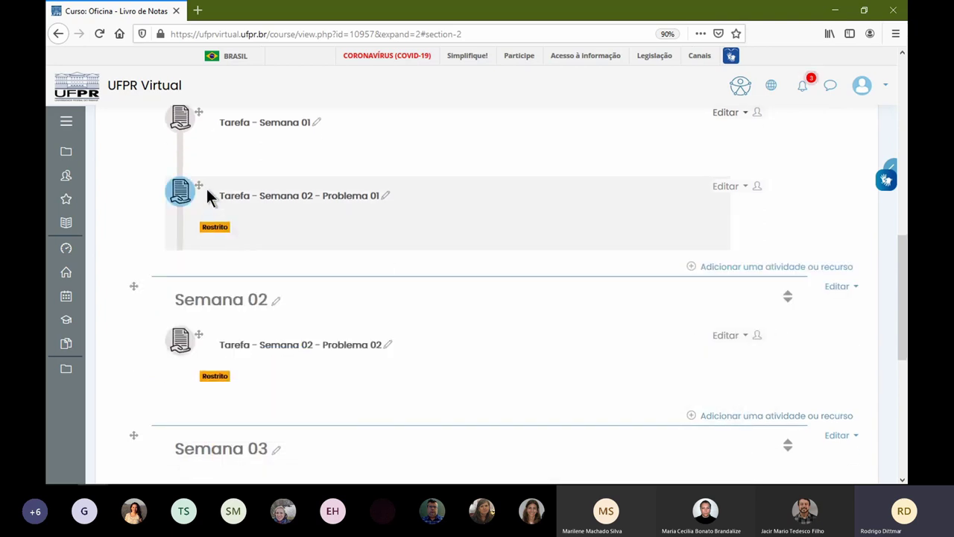
{"action": "left_click_drag", "start_coordinate": [199, 185], "coordinate": [224, 328]}
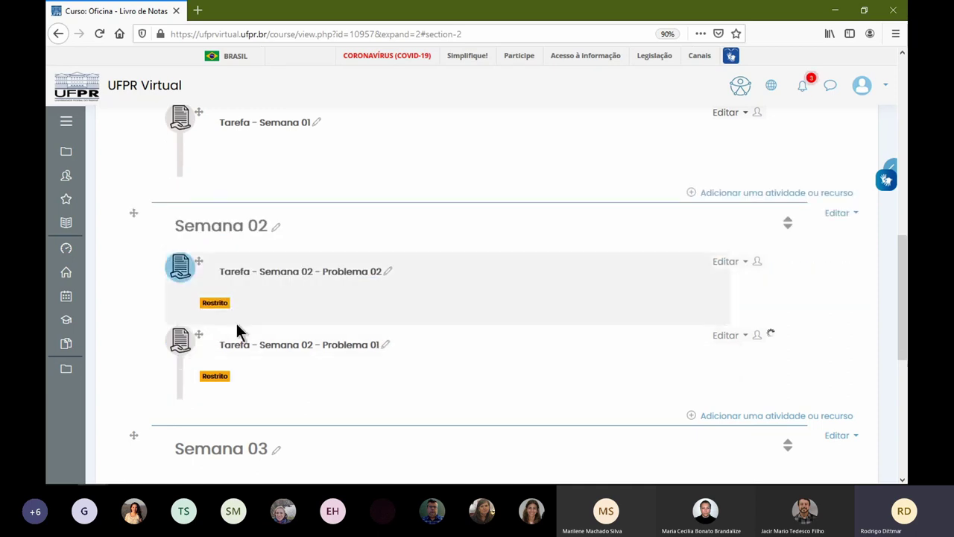
{"action": "scroll", "coordinate": [365, 215], "scroll_direction": "up", "scroll_amount": 4}
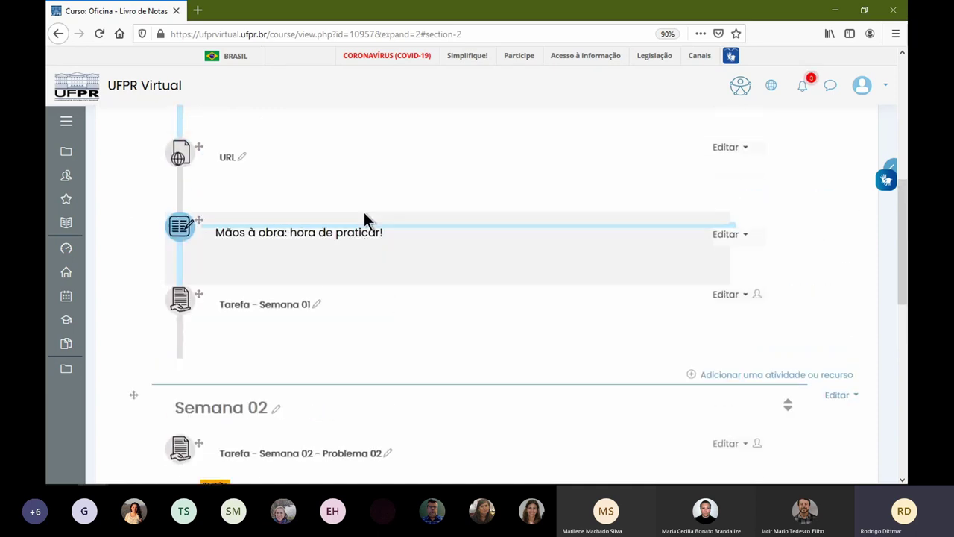
{"action": "scroll", "coordinate": [365, 215], "scroll_direction": "down", "scroll_amount": 8}
{"action": "scroll", "coordinate": [350, 216], "scroll_direction": "up", "scroll_amount": 3}
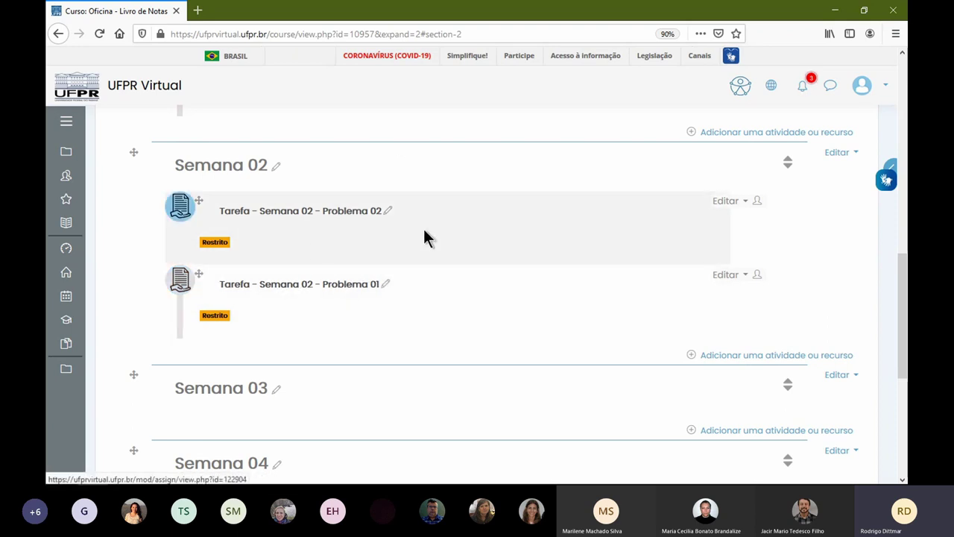
{"action": "scroll", "coordinate": [321, 239], "scroll_direction": "up", "scroll_amount": 3}
{"action": "scroll", "coordinate": [350, 373], "scroll_direction": "down", "scroll_amount": 2}
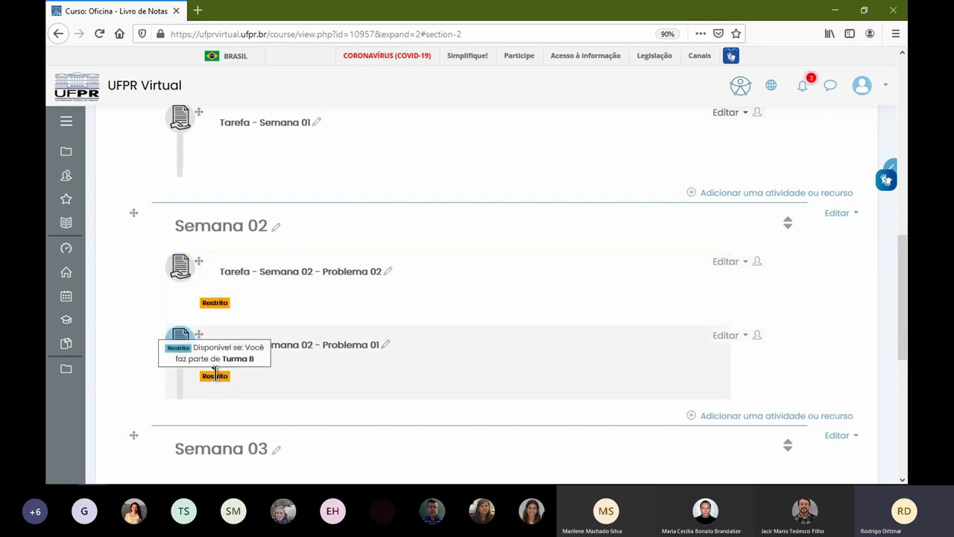
{"action": "scroll", "coordinate": [541, 287], "scroll_direction": "up", "scroll_amount": 7}
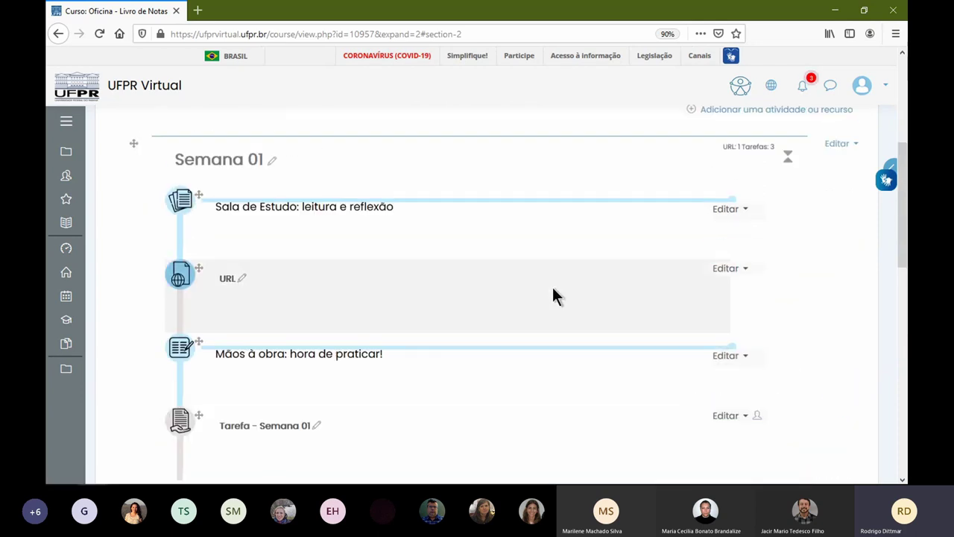
{"action": "scroll", "coordinate": [545, 289], "scroll_direction": "up", "scroll_amount": 2}
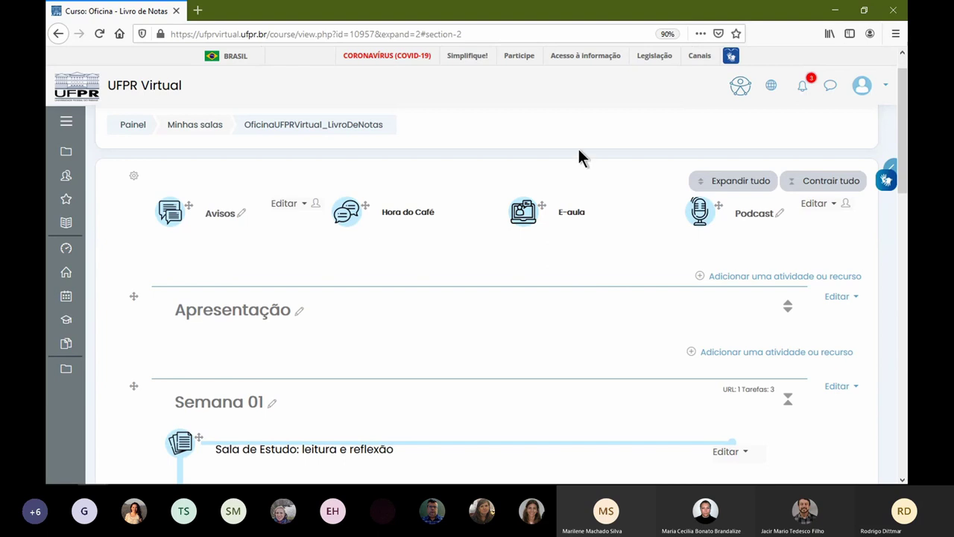
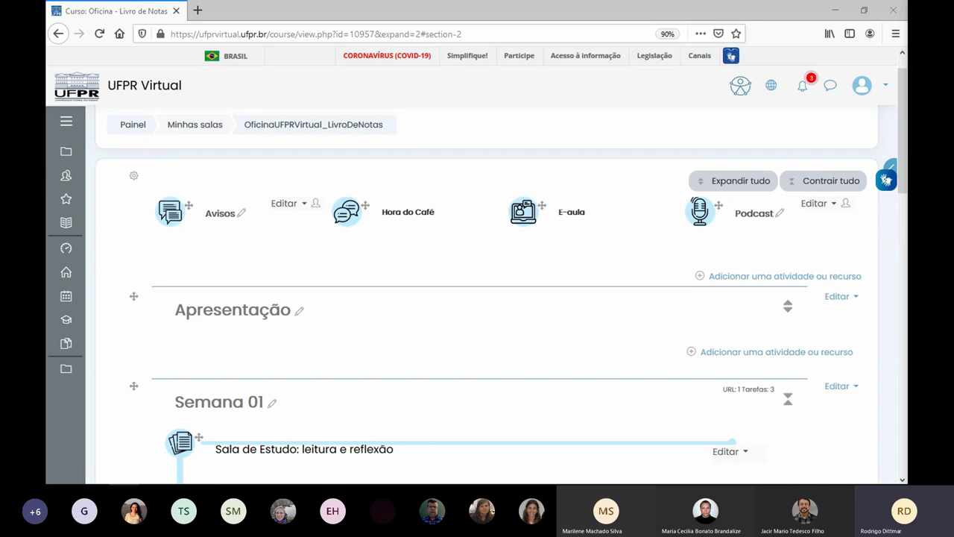
- Review the Tarefa - Semana 01 settings ('Faça um mapa mental'), then go to its assignment page
{"action": "scroll", "coordinate": [392, 396], "scroll_direction": "down", "scroll_amount": 4}
{"action": "left_click", "coordinate": [726, 357]}
{"action": "left_click", "coordinate": [700, 374]}
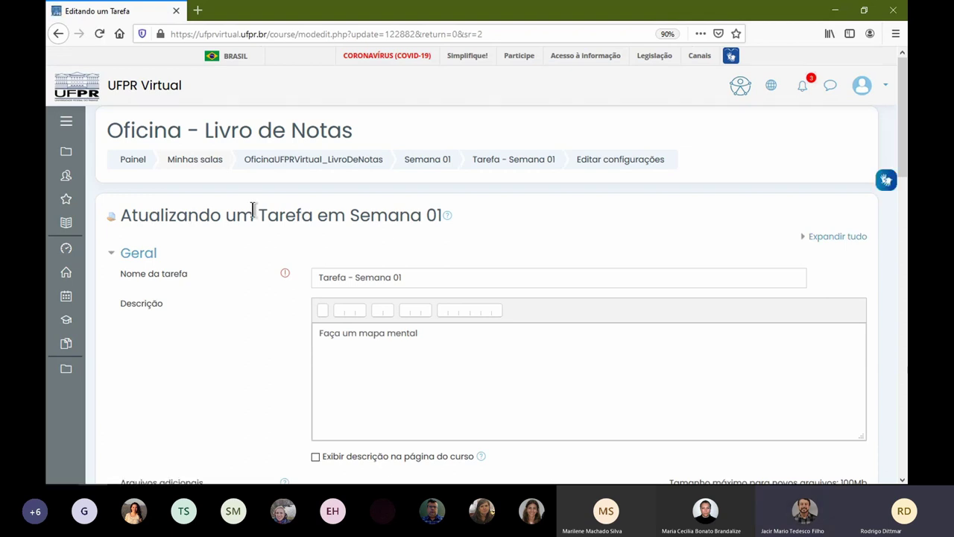
{"action": "double_click", "coordinate": [286, 215]}
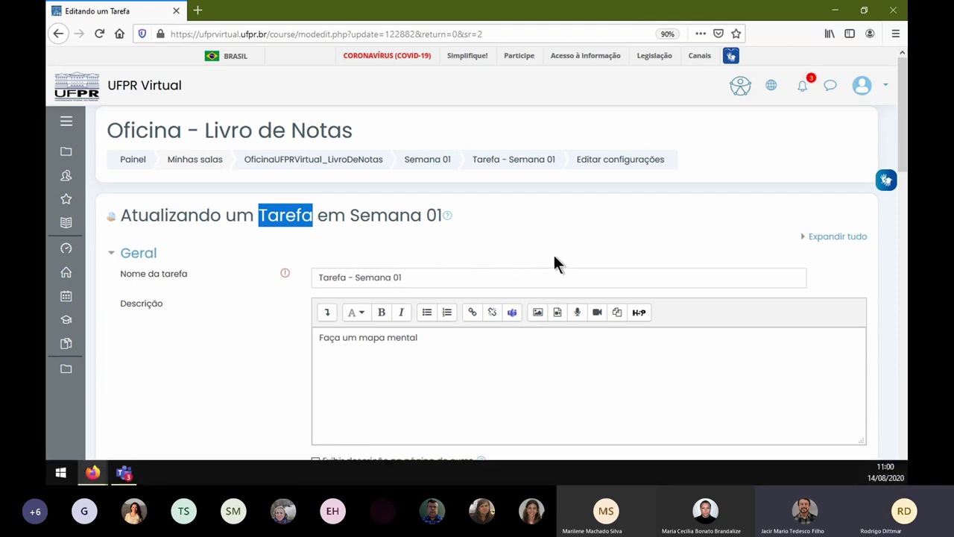
{"action": "left_click", "coordinate": [511, 159]}
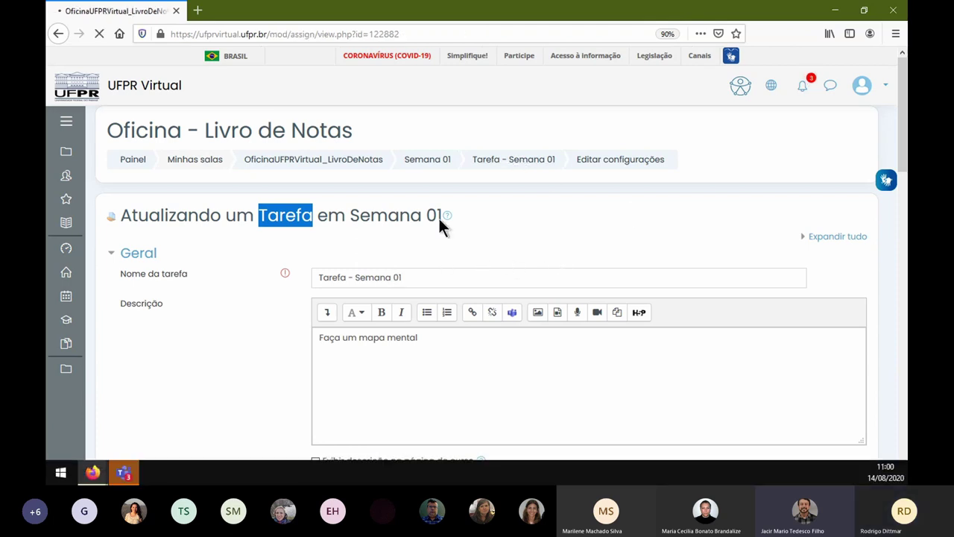
- Open the Tarefa - Semana 01 assignment settings again from its administration menu
{"action": "scroll", "coordinate": [483, 240], "scroll_direction": "down", "scroll_amount": 3}
{"action": "scroll", "coordinate": [477, 231], "scroll_direction": "up", "scroll_amount": 3}
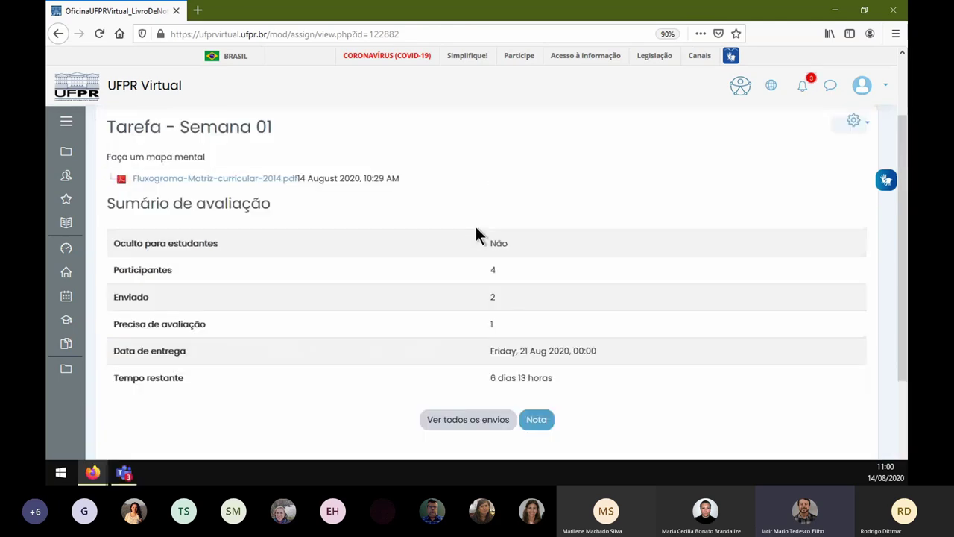
{"action": "scroll", "coordinate": [477, 235], "scroll_direction": "up", "scroll_amount": 2}
{"action": "left_click", "coordinate": [853, 210]}
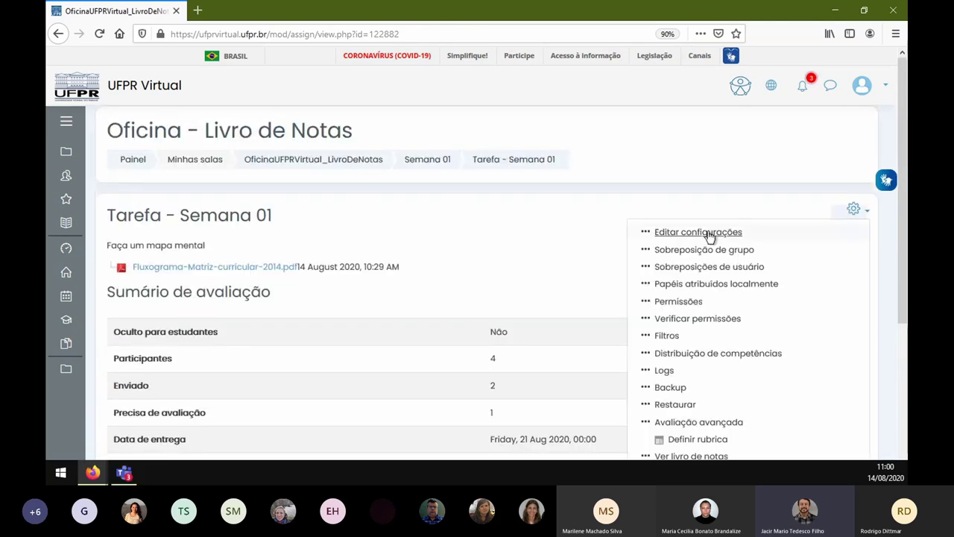
{"action": "left_click", "coordinate": [708, 232]}
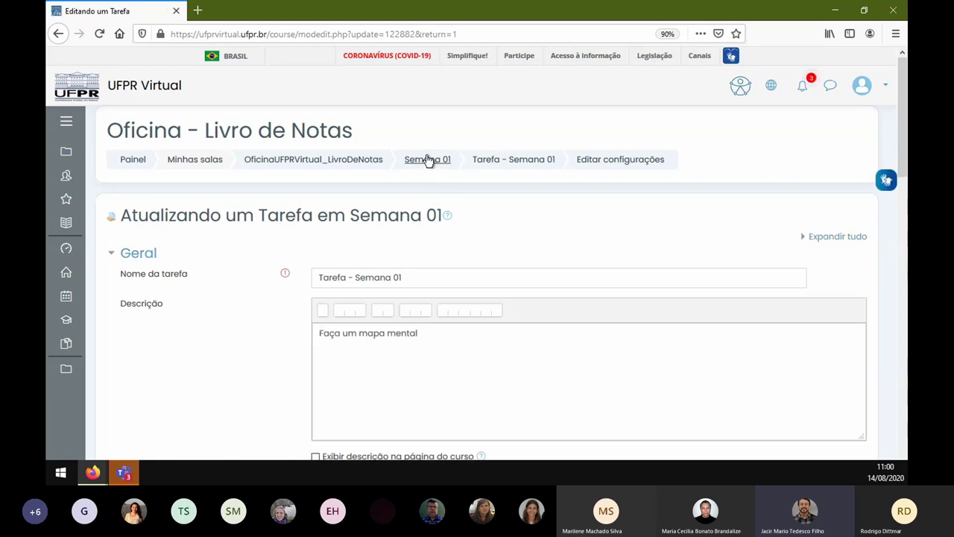
- Go back through the Semana 01 and OficinaUFPRVirtual_LivroDeNotas breadcrumbs to the course page
{"action": "left_click", "coordinate": [427, 159]}
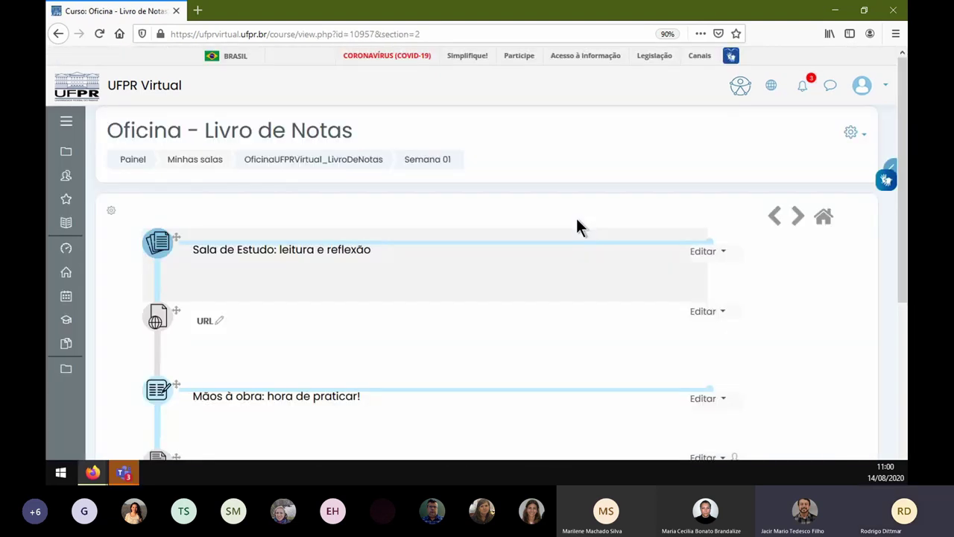
{"action": "scroll", "coordinate": [578, 223], "scroll_direction": "down", "scroll_amount": 3}
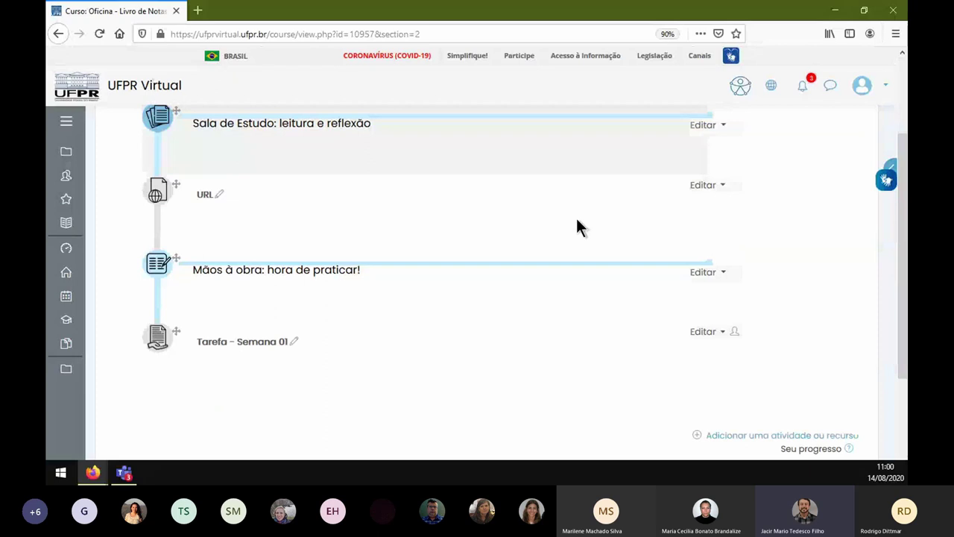
{"action": "scroll", "coordinate": [802, 270], "scroll_direction": "up", "scroll_amount": 2}
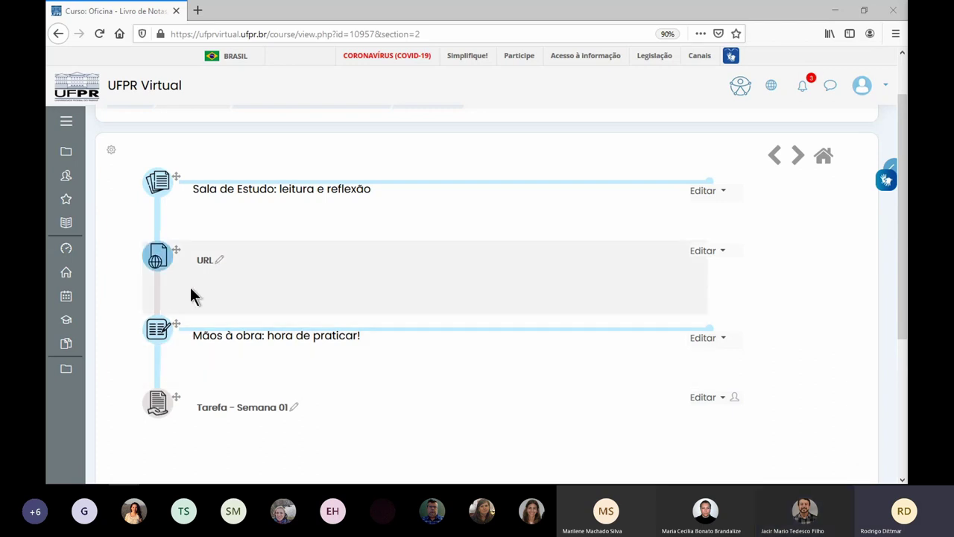
{"action": "scroll", "coordinate": [442, 319], "scroll_direction": "up", "scroll_amount": 2}
{"action": "left_click", "coordinate": [366, 160]}
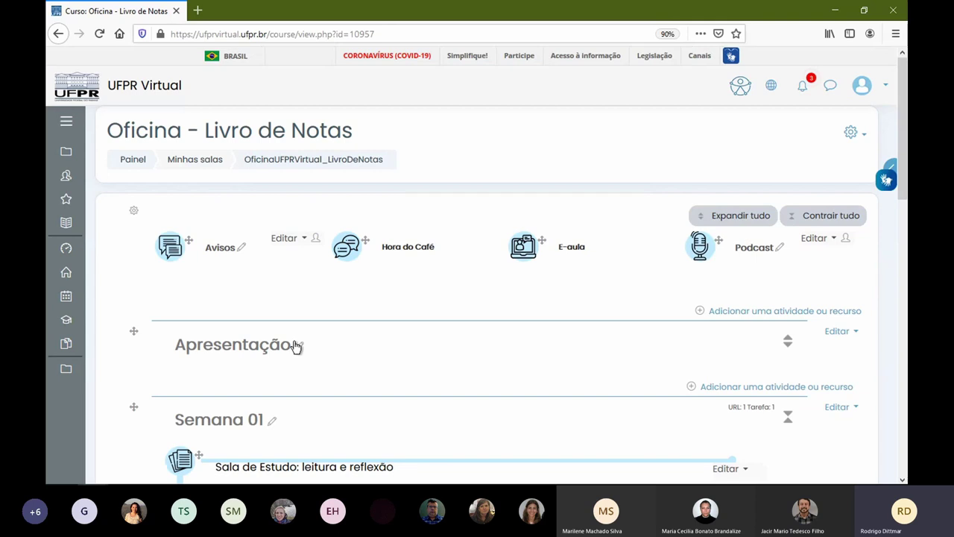
- Expand Semana 02 and Semana 01, then open 'Adicionar uma atividade ou recurso' under Semana 01
{"action": "scroll", "coordinate": [268, 283], "scroll_direction": "down", "scroll_amount": 3}
{"action": "scroll", "coordinate": [271, 302], "scroll_direction": "down", "scroll_amount": 2}
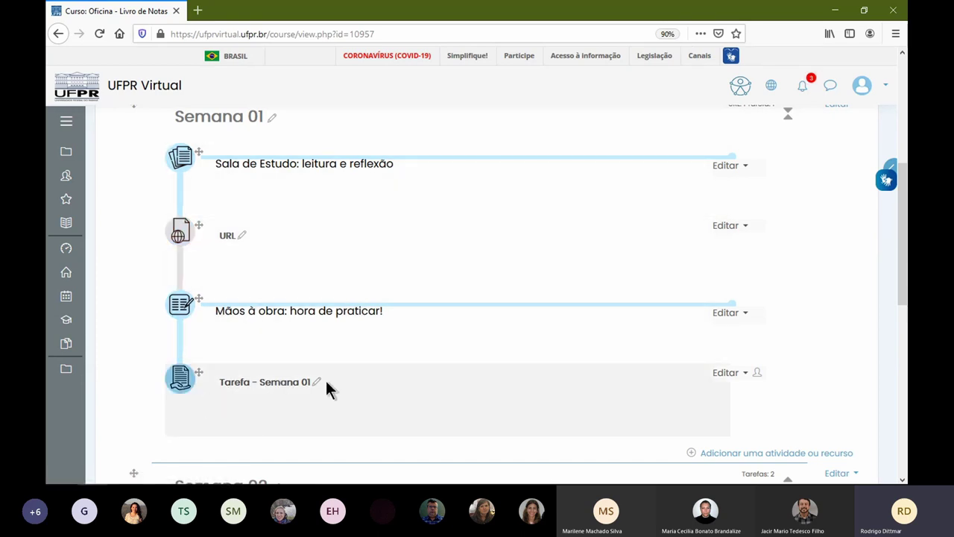
{"action": "scroll", "coordinate": [495, 383], "scroll_direction": "down", "scroll_amount": 3}
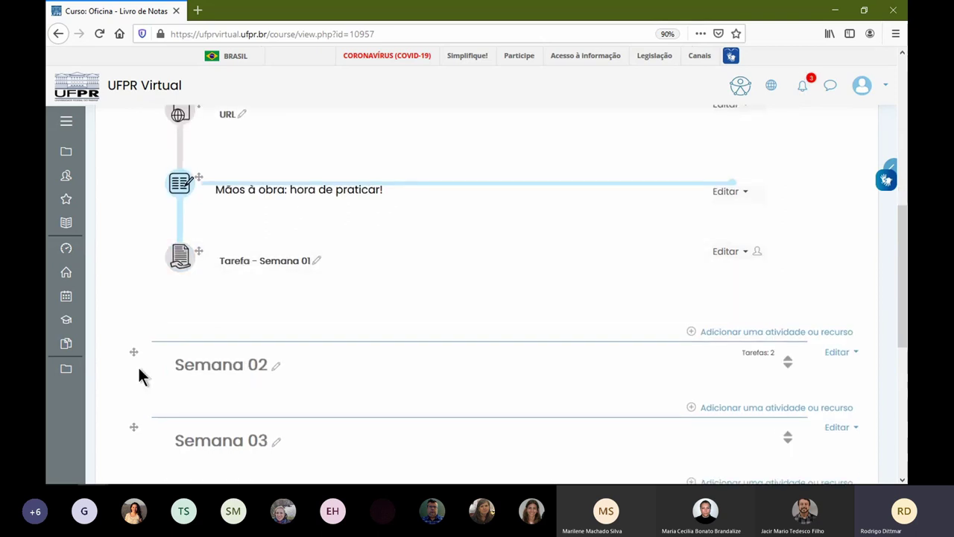
{"action": "left_click", "coordinate": [789, 363]}
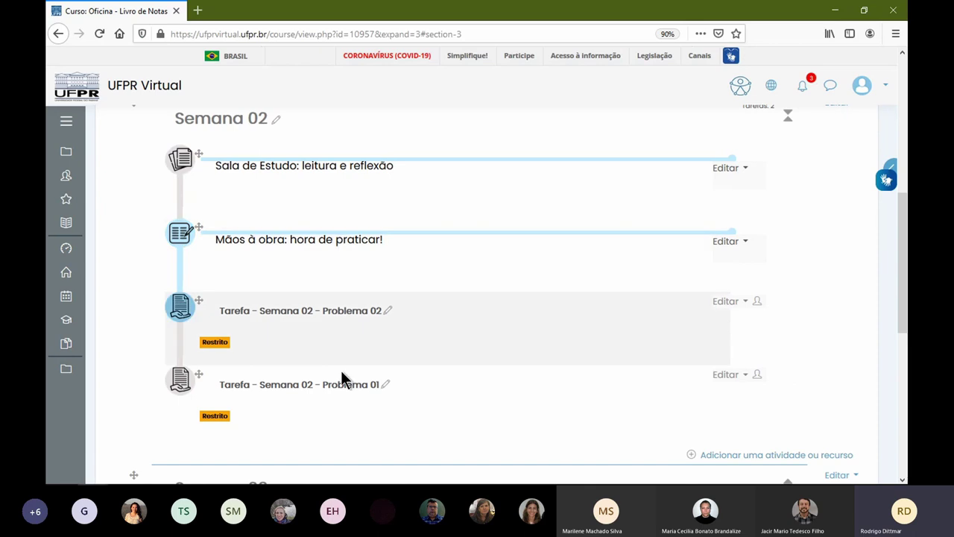
{"action": "scroll", "coordinate": [578, 261], "scroll_direction": "up", "scroll_amount": 2}
{"action": "left_click", "coordinate": [788, 204]}
{"action": "scroll", "coordinate": [440, 320], "scroll_direction": "down", "scroll_amount": 2}
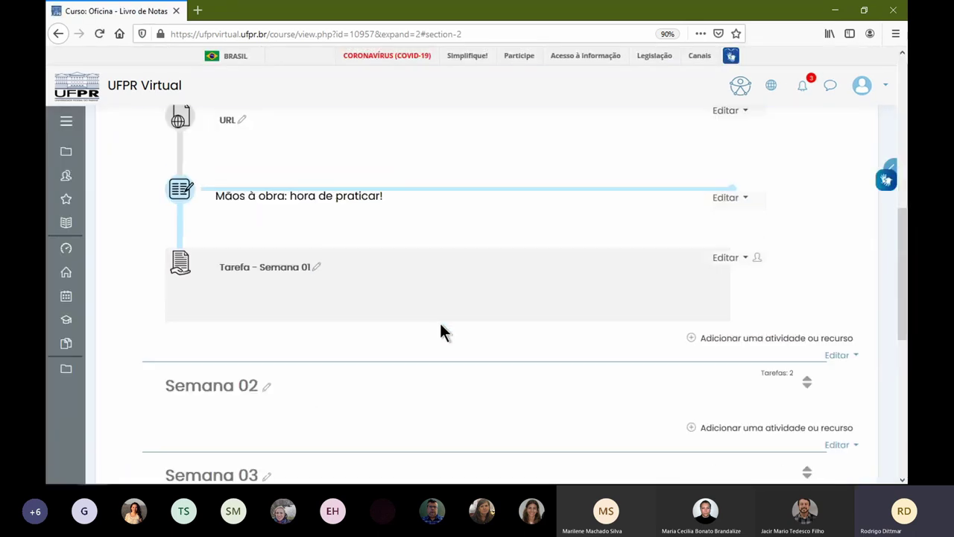
{"action": "scroll", "coordinate": [440, 324], "scroll_direction": "up", "scroll_amount": 2}
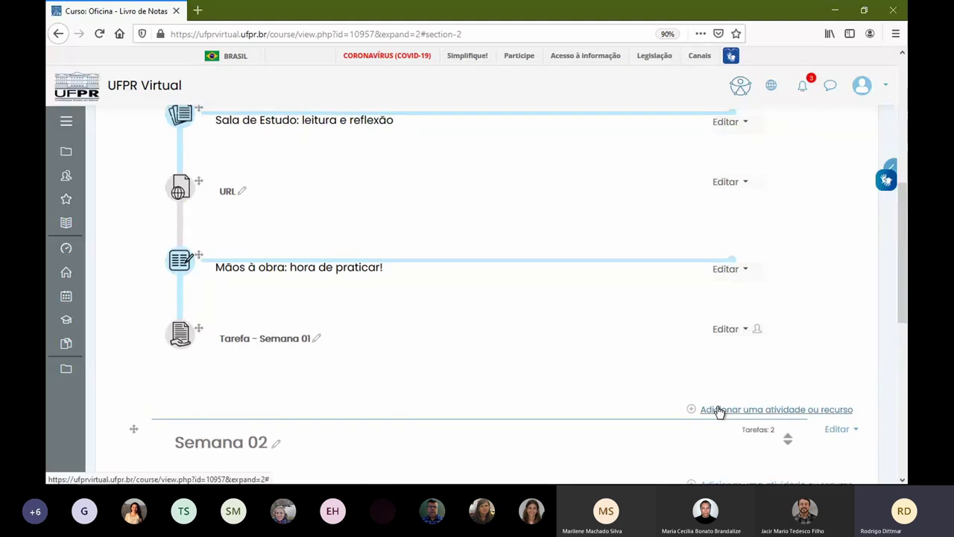
{"action": "left_click", "coordinate": [722, 409]}
{"action": "scroll", "coordinate": [412, 283], "scroll_direction": "down", "scroll_amount": 6}
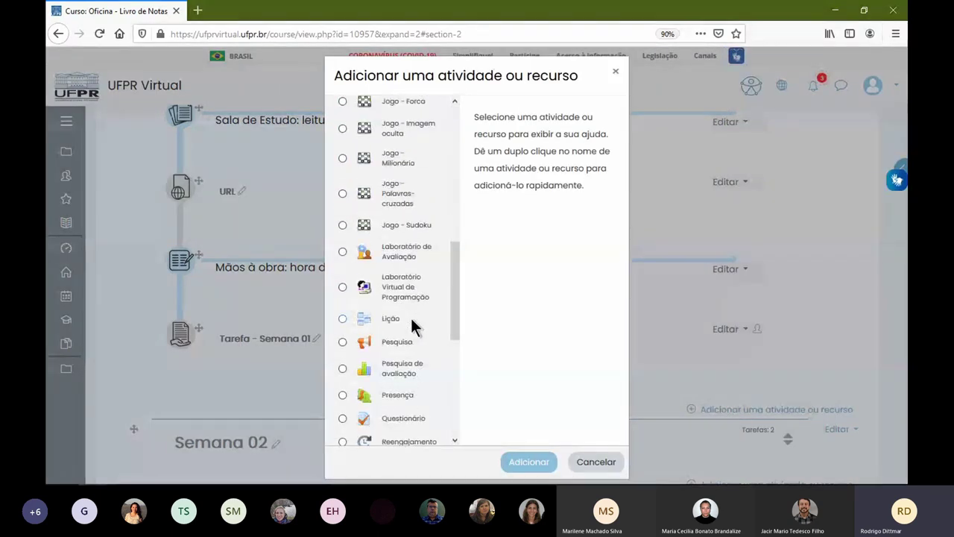
- Choose Questionário as the new activity type for Semana 01
{"action": "scroll", "coordinate": [412, 322], "scroll_direction": "down", "scroll_amount": 2}
{"action": "left_click", "coordinate": [424, 277]}
{"action": "left_click", "coordinate": [536, 461]}
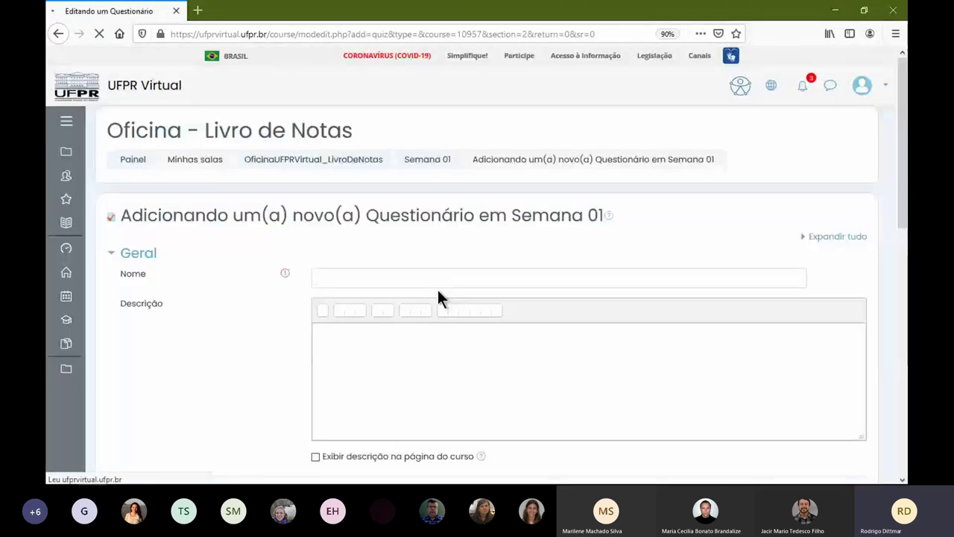
- Name the quiz 'Questionário Semana 01' with description 'dddd'
{"action": "left_click", "coordinate": [439, 288]}
{"action": "type", "text": "Q"}
{"action": "type", "text": "uestionário S"}
{"action": "type", "text": "emana 01"}
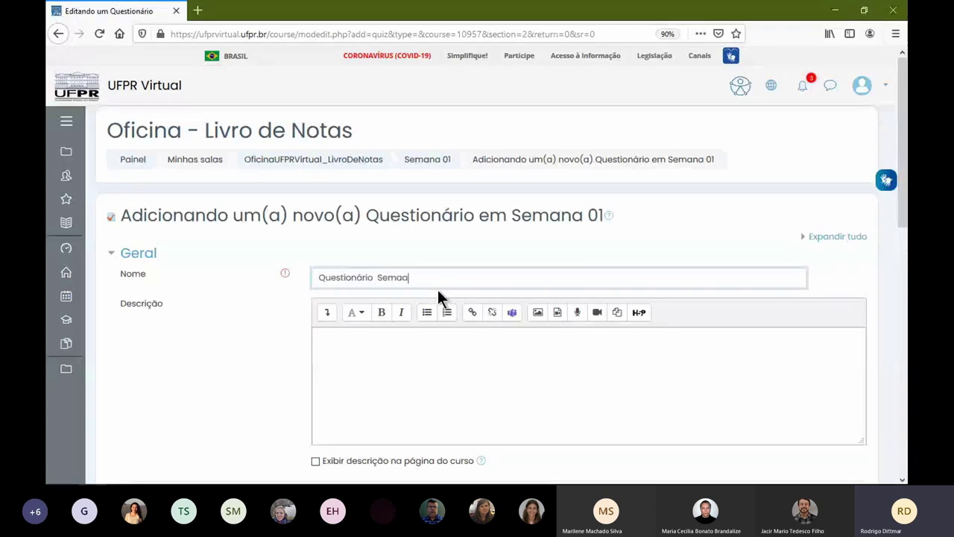
{"action": "left_click", "coordinate": [438, 331]}
{"action": "type", "text": "dddd"}
{"action": "scroll", "coordinate": [387, 352], "scroll_direction": "down", "scroll_amount": 3}
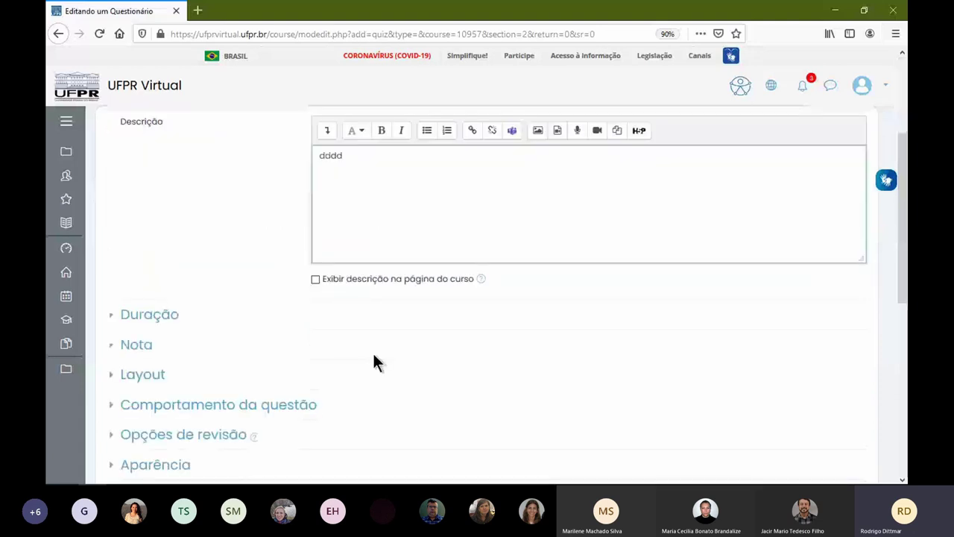
{"action": "left_click", "coordinate": [162, 317]}
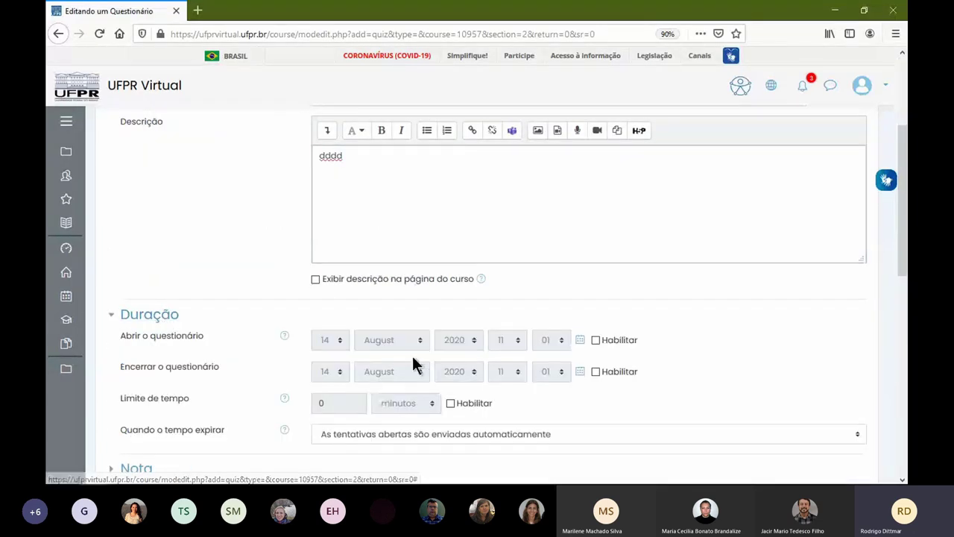
- Enable opening on 14 August 2020 at 11:01, closing at 12:01, and a 15-minute time limit
{"action": "left_click", "coordinate": [596, 339]}
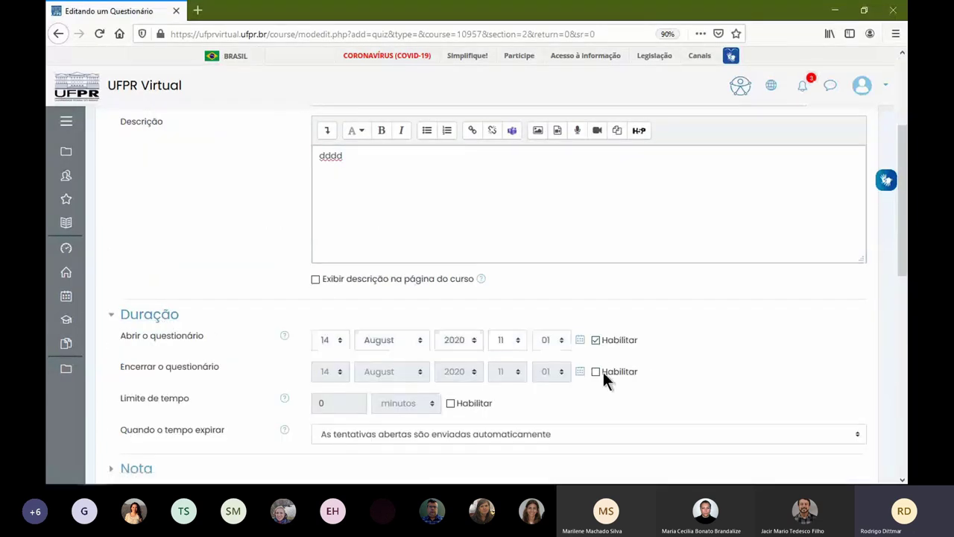
{"action": "left_click", "coordinate": [596, 371]}
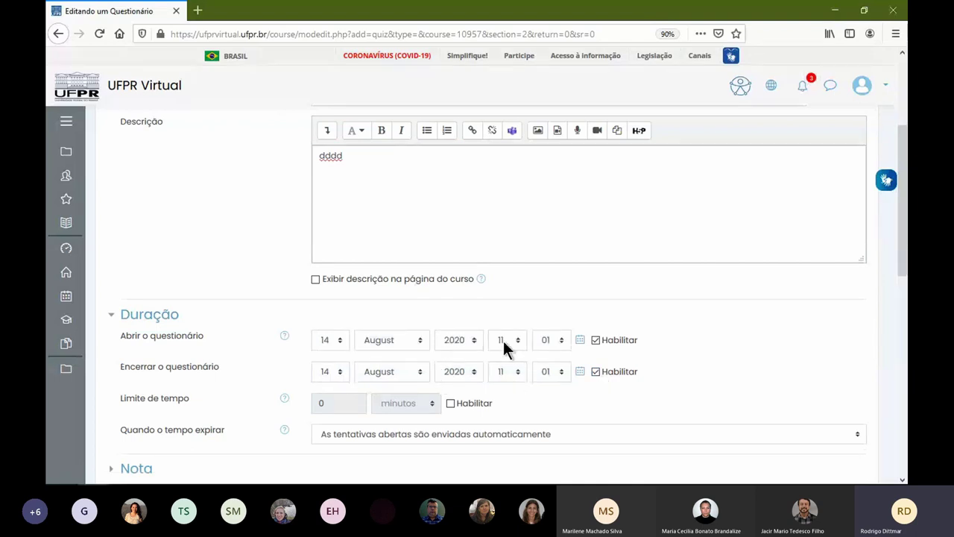
{"action": "left_click", "coordinate": [518, 373]}
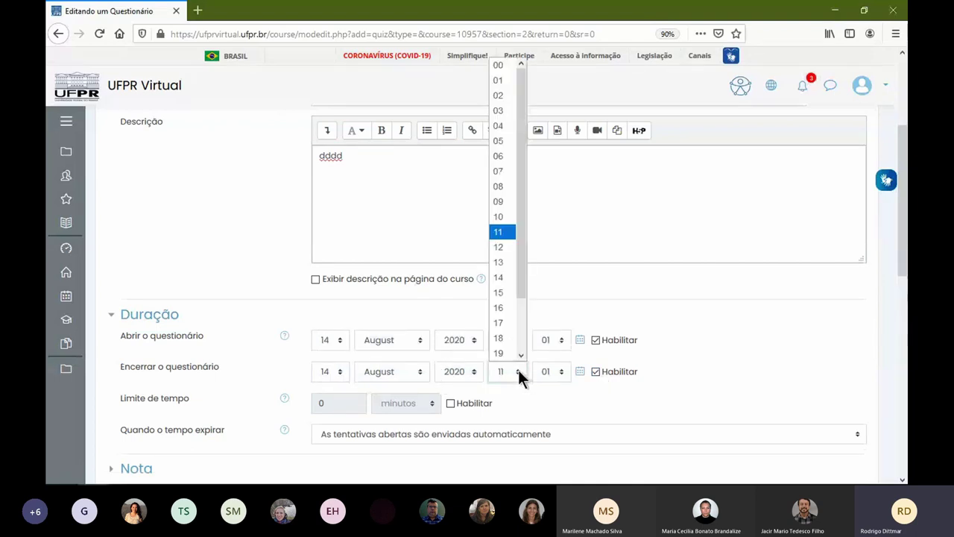
{"action": "left_click", "coordinate": [509, 250]}
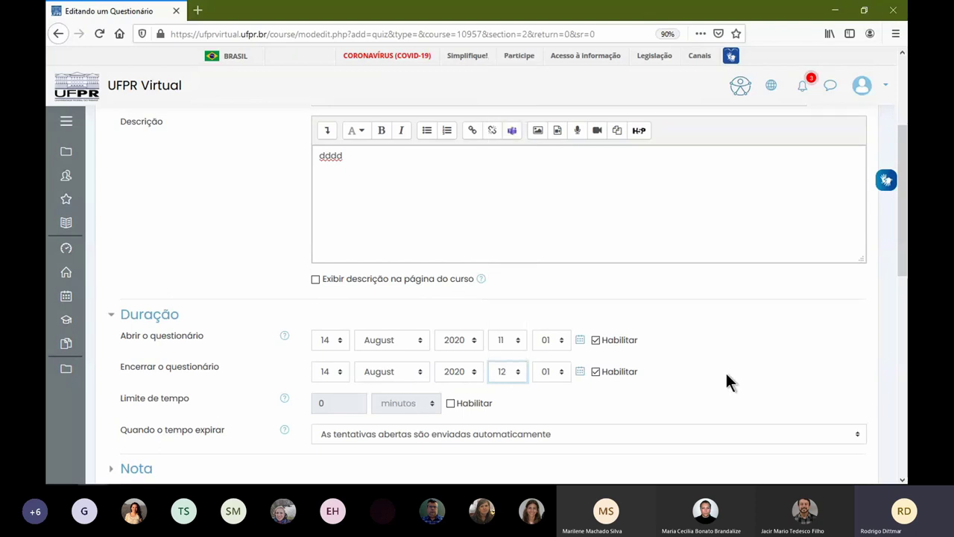
{"action": "left_click", "coordinate": [451, 404]}
{"action": "key", "text": "shift+Tab"}
{"action": "key", "text": "shift+Tab"}
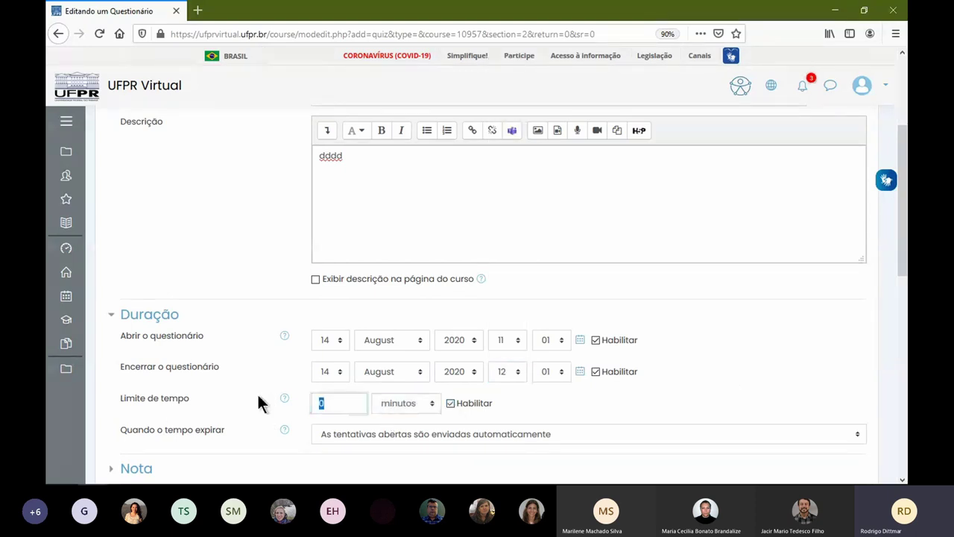
{"action": "type", "text": "15"}
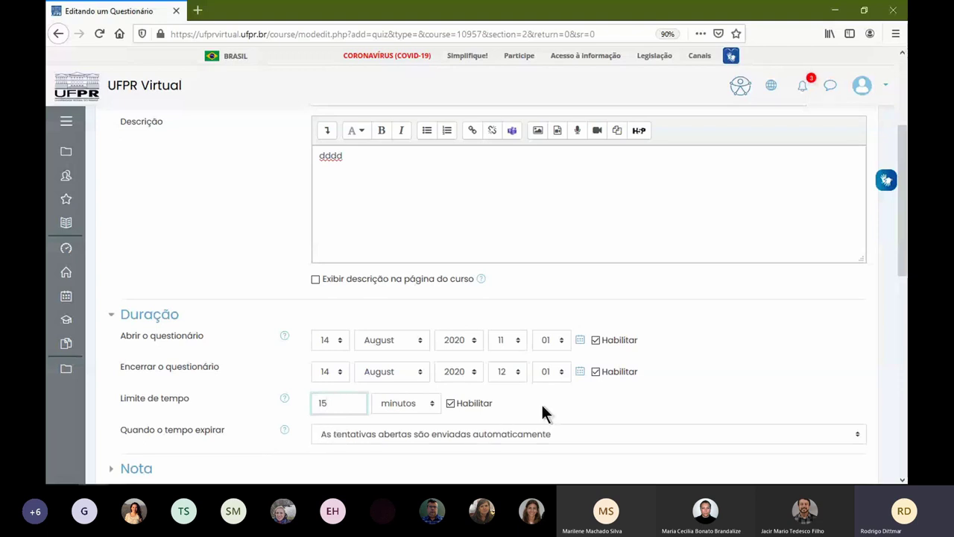
- Leave 'Quando o tempo expirar' on automatic submission of open attempts and show the Nota section
{"action": "scroll", "coordinate": [542, 406], "scroll_direction": "down", "scroll_amount": 3}
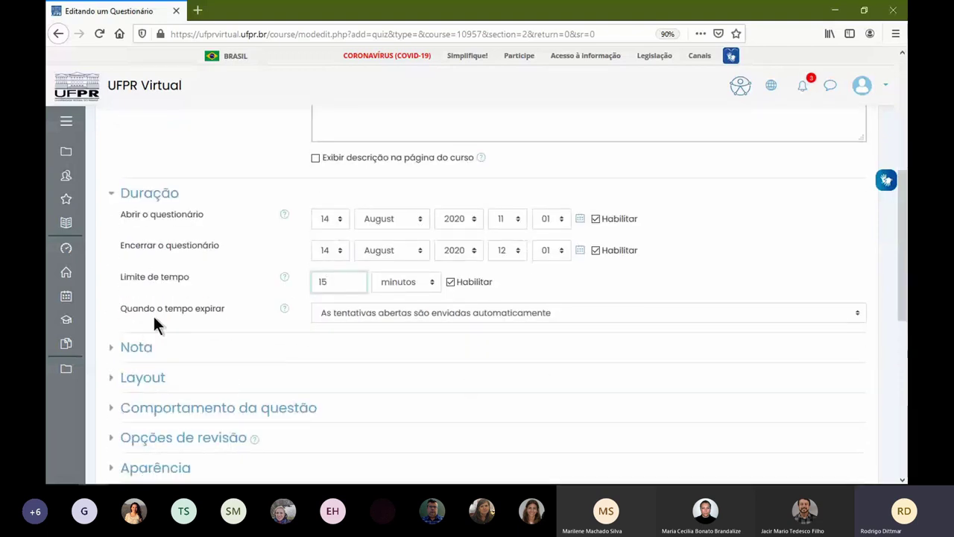
{"action": "left_click", "coordinate": [353, 315]}
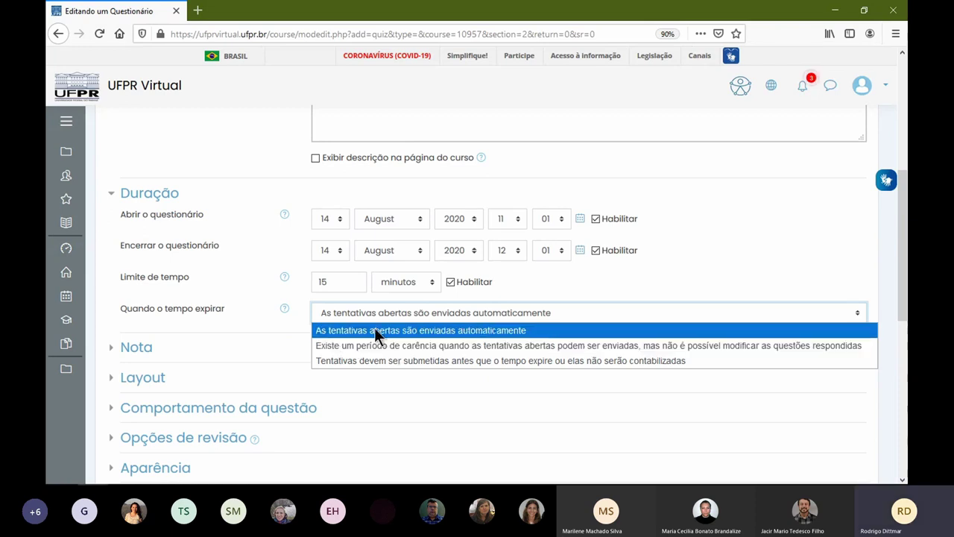
{"action": "left_click", "coordinate": [535, 331]}
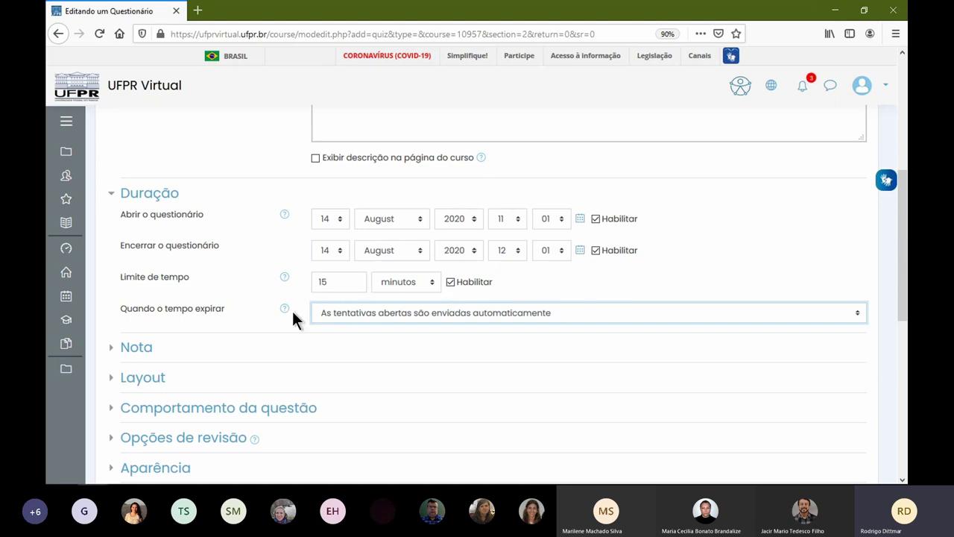
{"action": "left_click", "coordinate": [149, 349]}
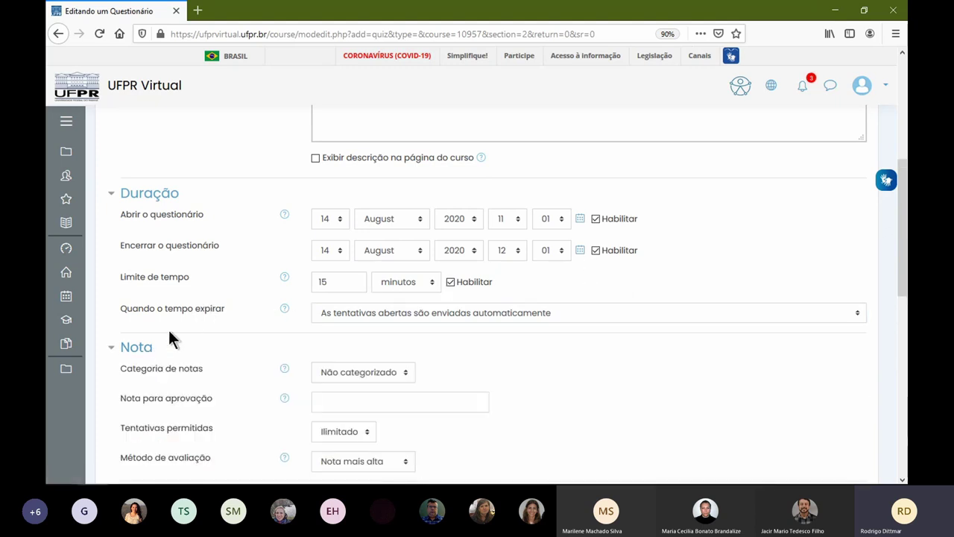
- Set Nota para aprovação to 50, Tentativas permitidas to 2, and keep Nota mais alta grading
{"action": "scroll", "coordinate": [187, 313], "scroll_direction": "down", "scroll_amount": 3}
{"action": "left_click", "coordinate": [383, 251]}
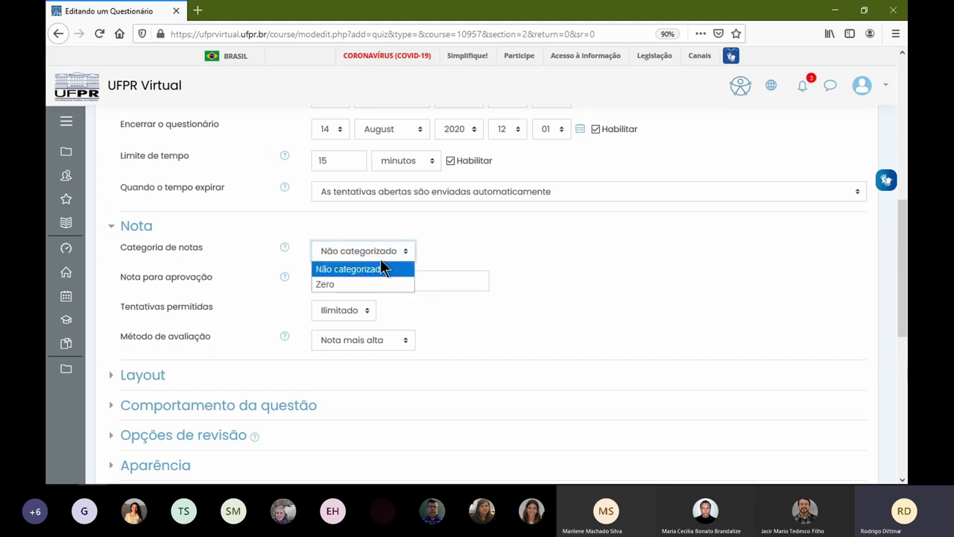
{"action": "left_click", "coordinate": [458, 273]}
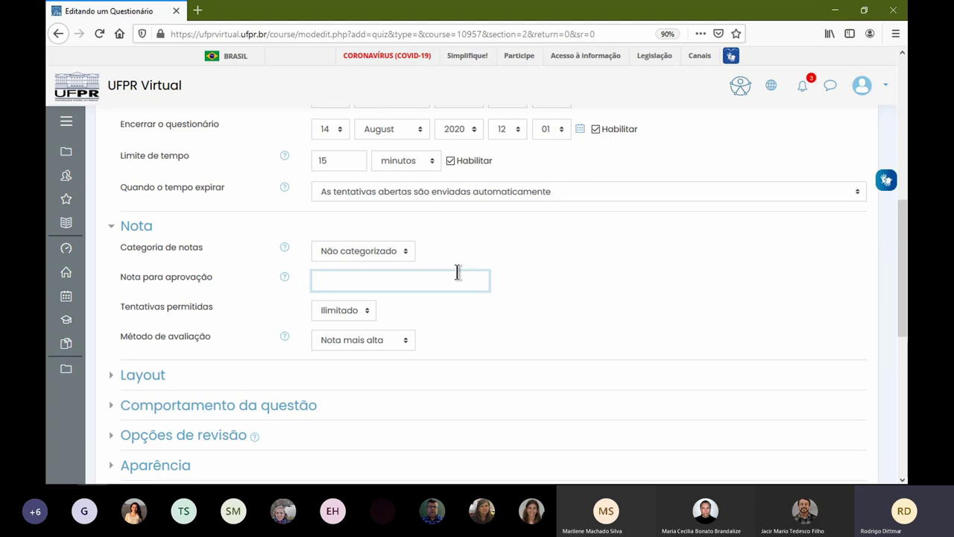
{"action": "type", "text": "50"}
{"action": "left_click", "coordinate": [355, 310]}
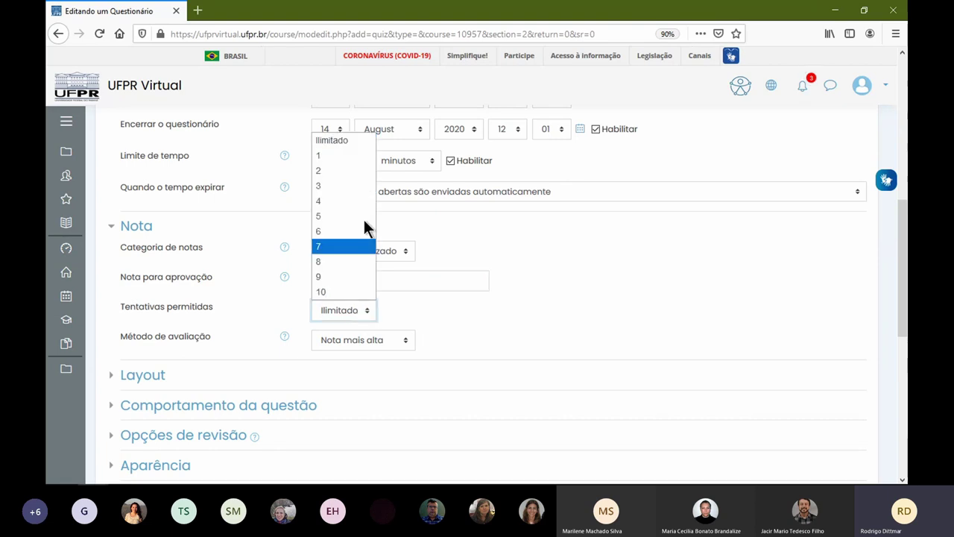
{"action": "left_click", "coordinate": [349, 153]}
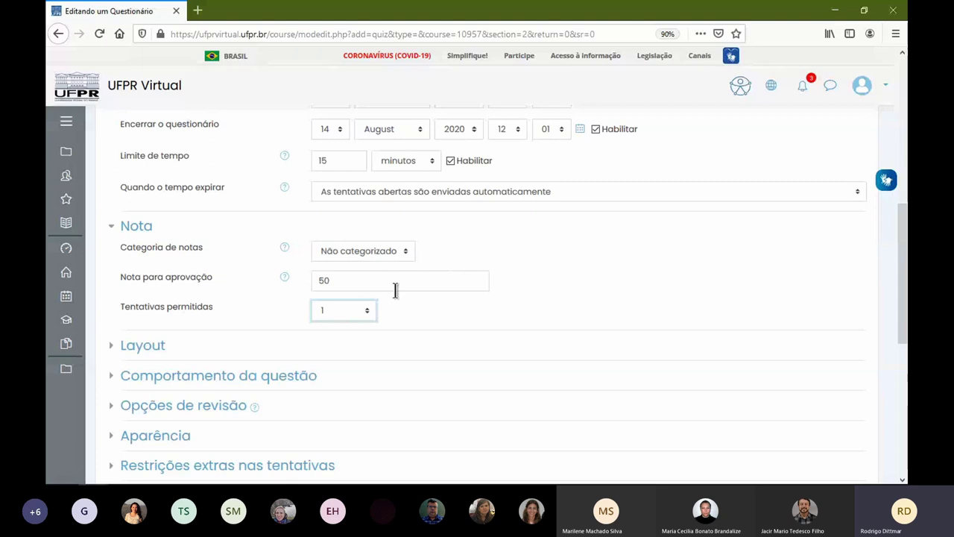
{"action": "left_click", "coordinate": [334, 312]}
{"action": "left_click", "coordinate": [343, 171]}
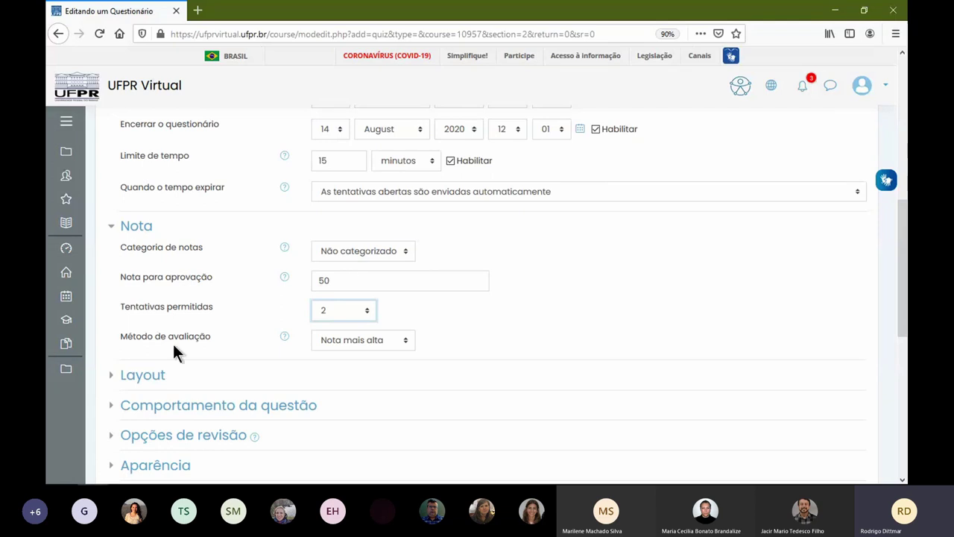
{"action": "left_click", "coordinate": [349, 340]}
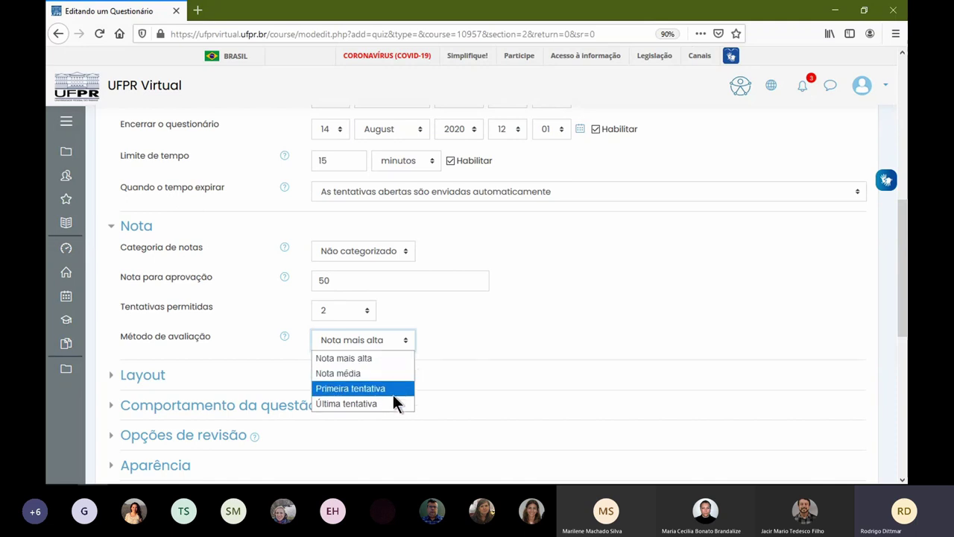
{"action": "left_click", "coordinate": [382, 358]}
{"action": "scroll", "coordinate": [449, 333], "scroll_direction": "down", "scroll_amount": 4}
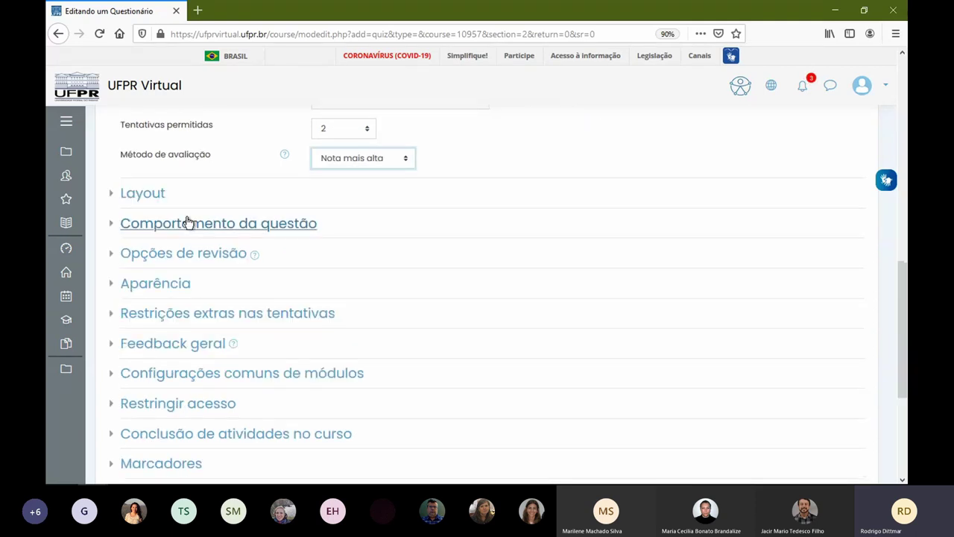
- In Layout, set Nova página to Cada 2 perguntas
{"action": "left_click", "coordinate": [152, 194]}
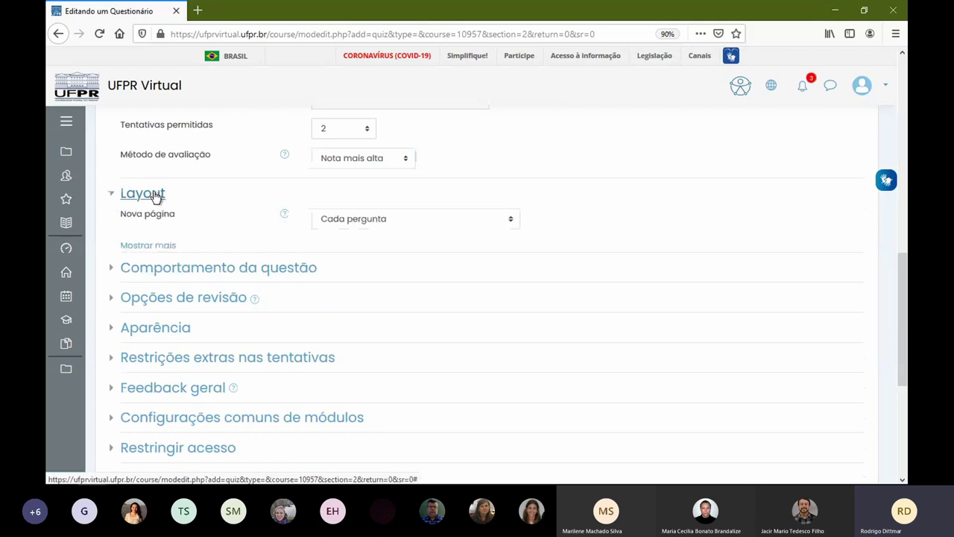
{"action": "left_click", "coordinate": [359, 224]}
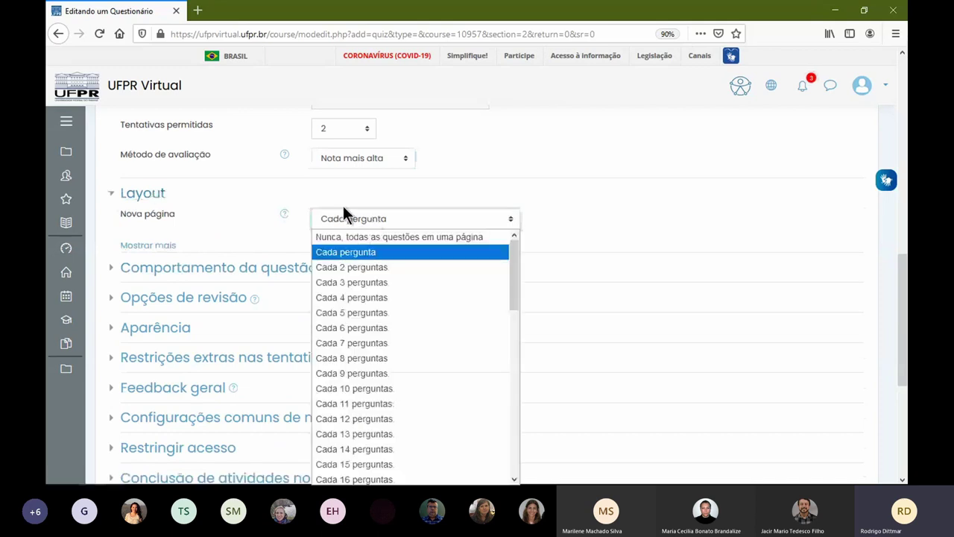
{"action": "left_click", "coordinate": [173, 246]}
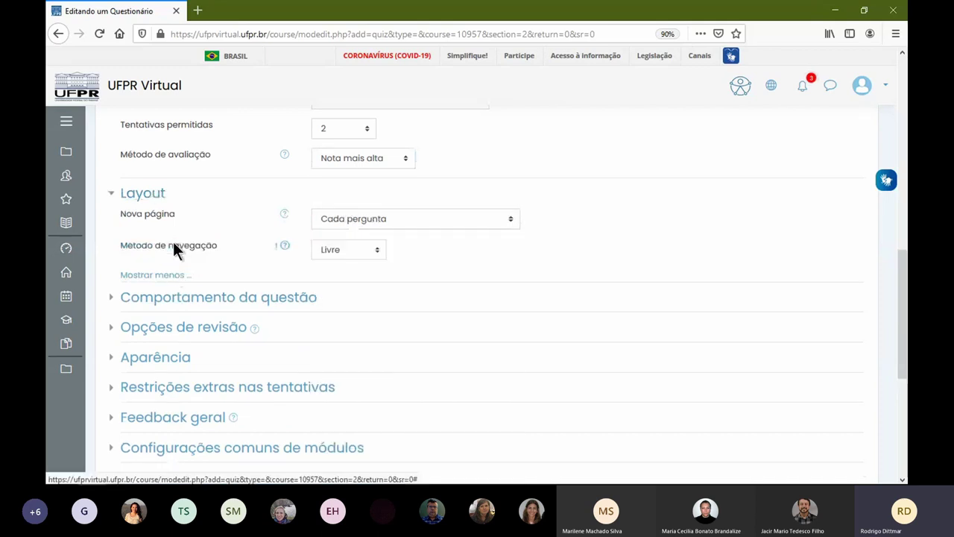
{"action": "left_click", "coordinate": [402, 223]}
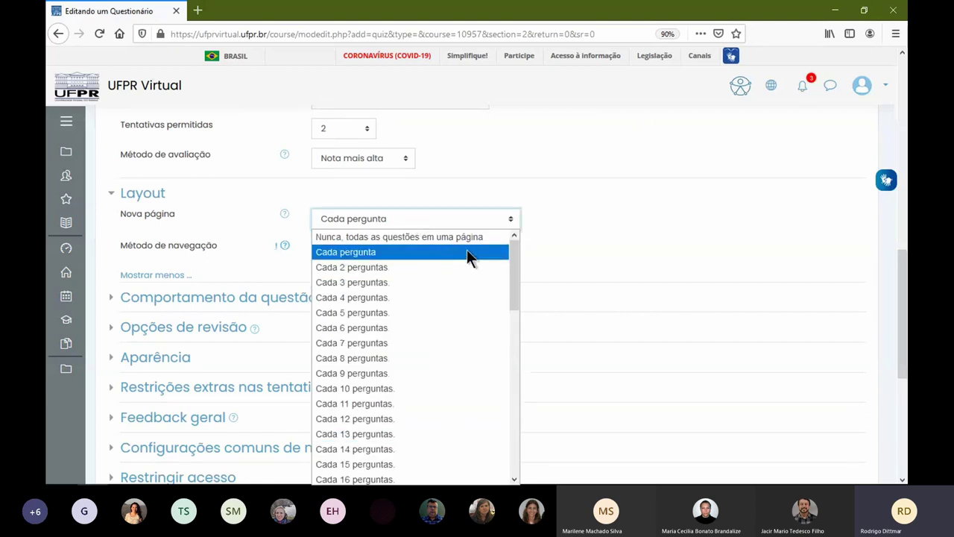
{"action": "left_click_drag", "start_coordinate": [513, 267], "coordinate": [514, 477]}
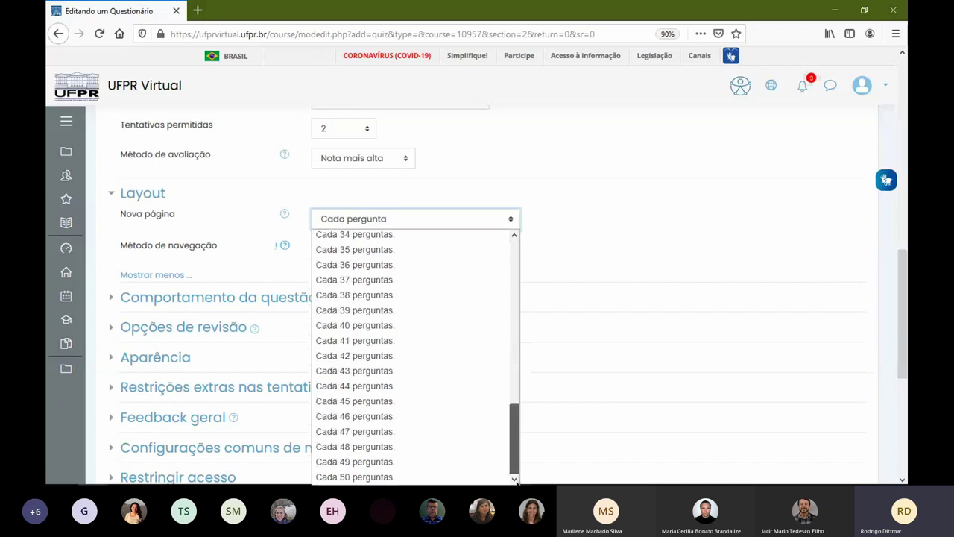
{"action": "left_click", "coordinate": [484, 476]}
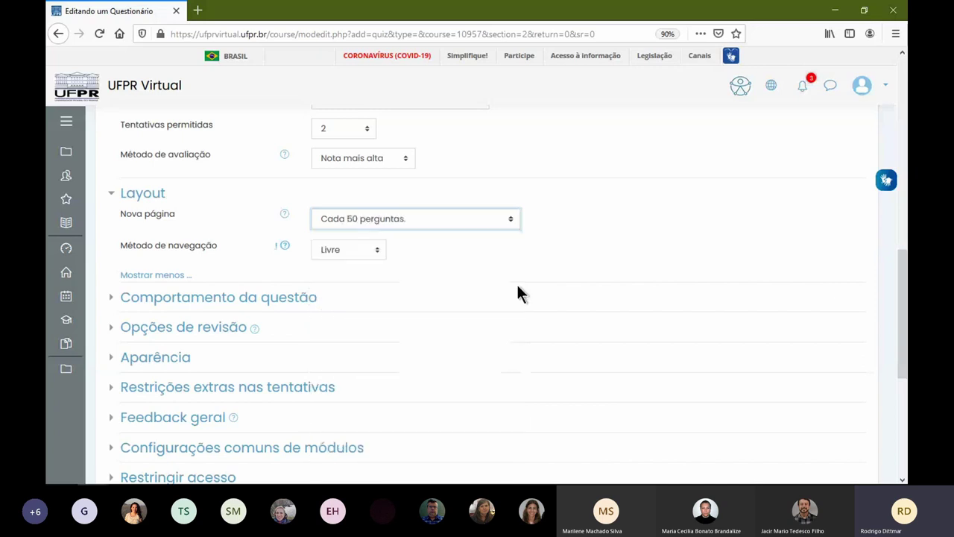
{"action": "left_click", "coordinate": [356, 211]}
{"action": "scroll", "coordinate": [412, 251], "scroll_direction": "up", "scroll_amount": 6}
{"action": "scroll", "coordinate": [412, 250], "scroll_direction": "up", "scroll_amount": 5}
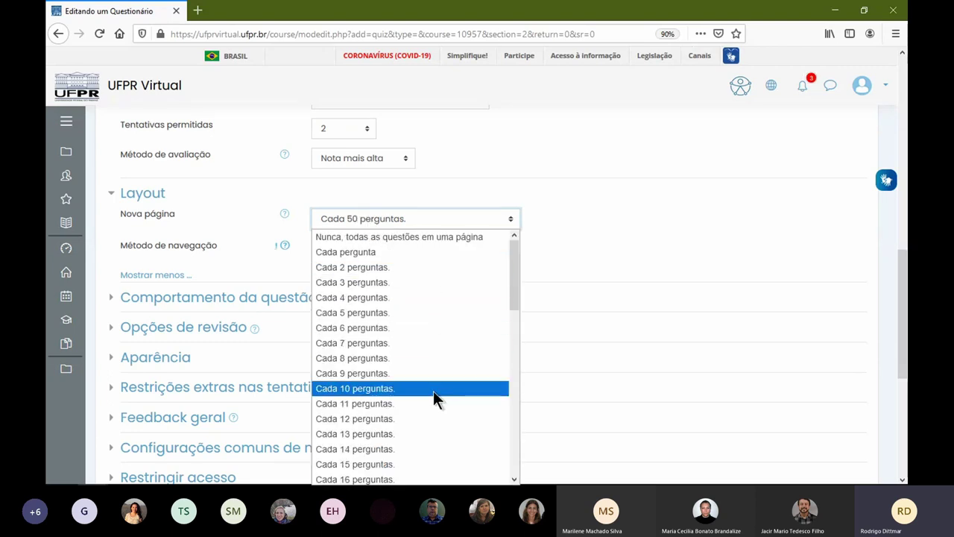
{"action": "left_click", "coordinate": [419, 272]}
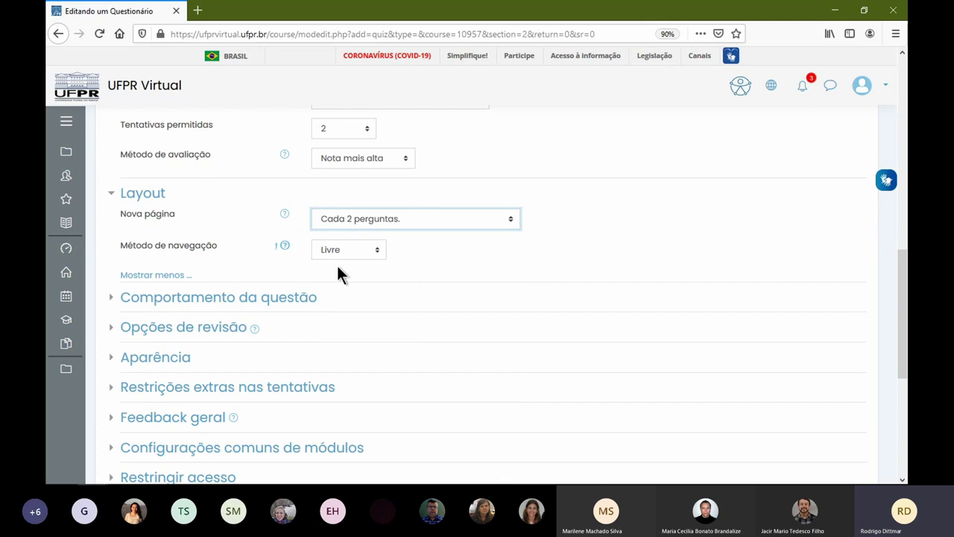
- Keep Método de navegação set to Livre
{"action": "left_click", "coordinate": [355, 250]}
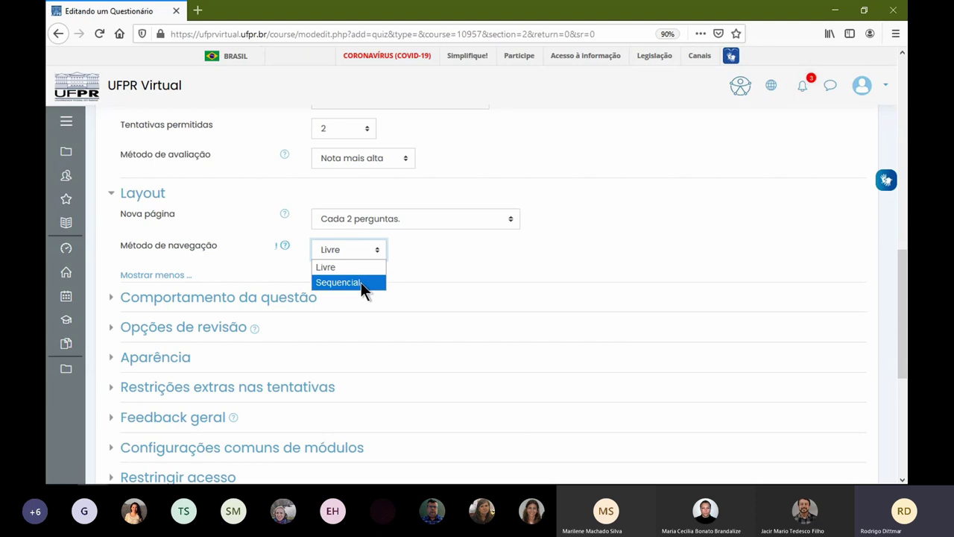
{"action": "left_click", "coordinate": [359, 269]}
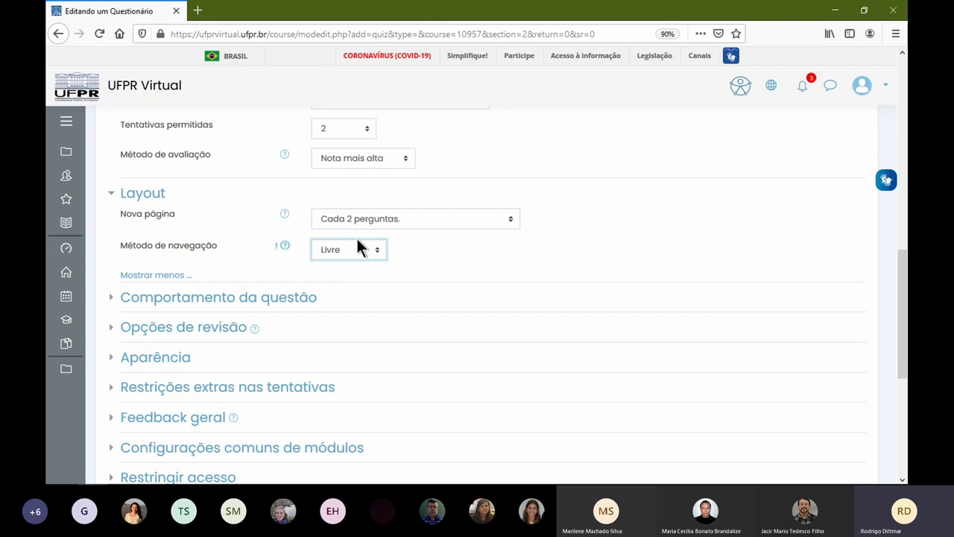
{"action": "scroll", "coordinate": [423, 298], "scroll_direction": "down", "scroll_amount": 1}
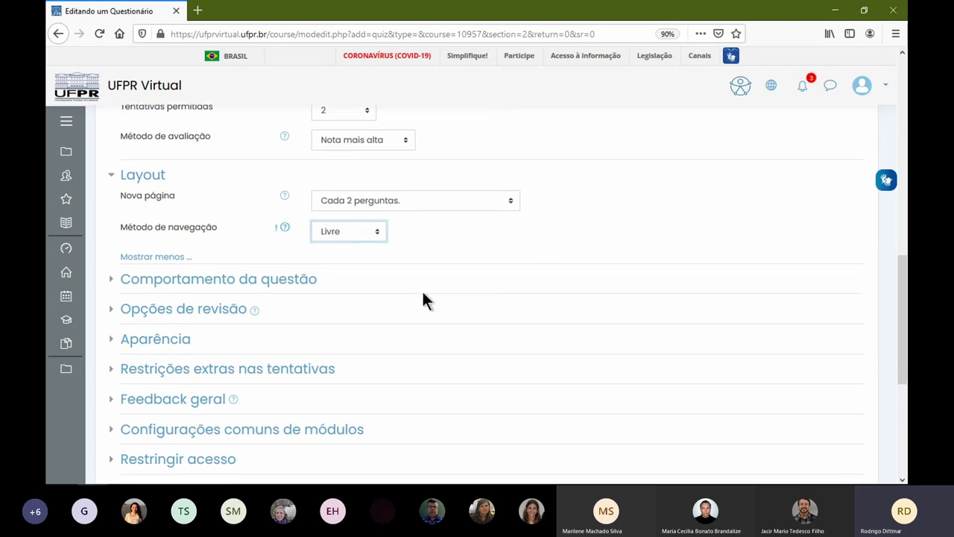
{"action": "scroll", "coordinate": [421, 298], "scroll_direction": "down", "scroll_amount": 2}
{"action": "left_click", "coordinate": [251, 237]}
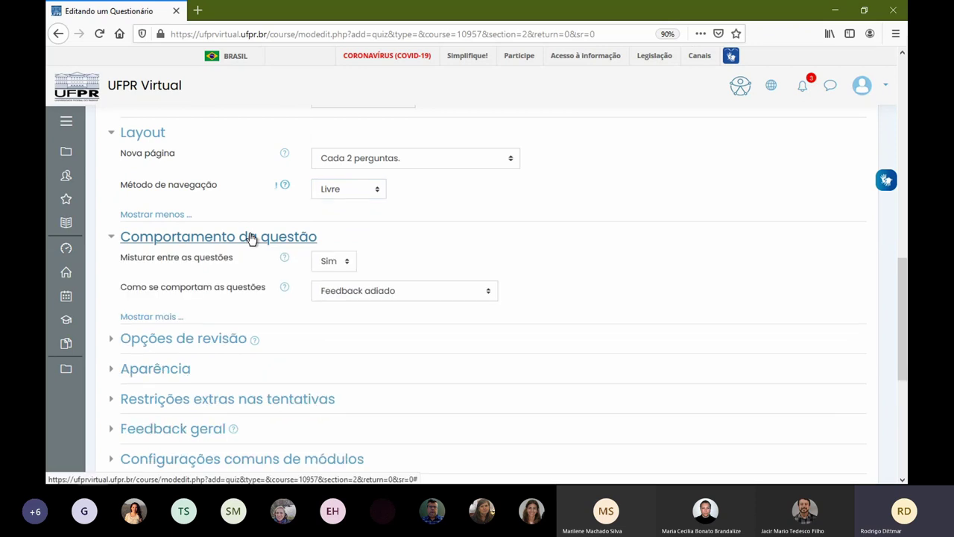
- Keep Misturar entre as questões on Sim and the behaviour mode on Feedback adiado
{"action": "left_click", "coordinate": [353, 261]}
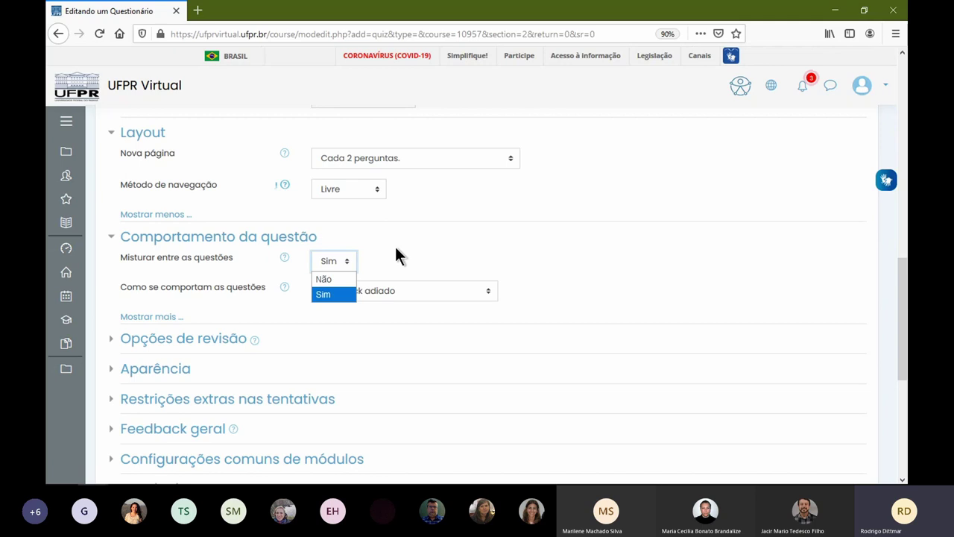
{"action": "left_click", "coordinate": [395, 247]}
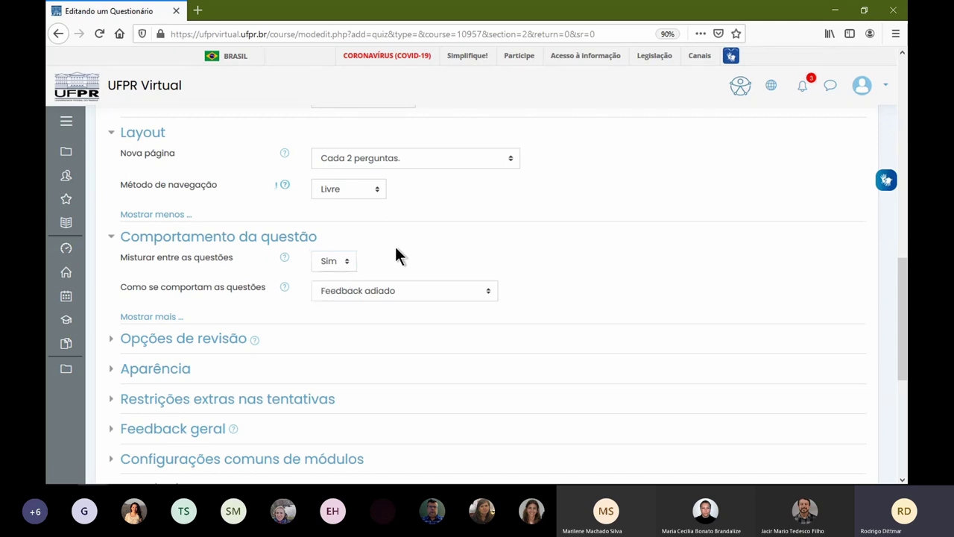
{"action": "left_click", "coordinate": [168, 316]}
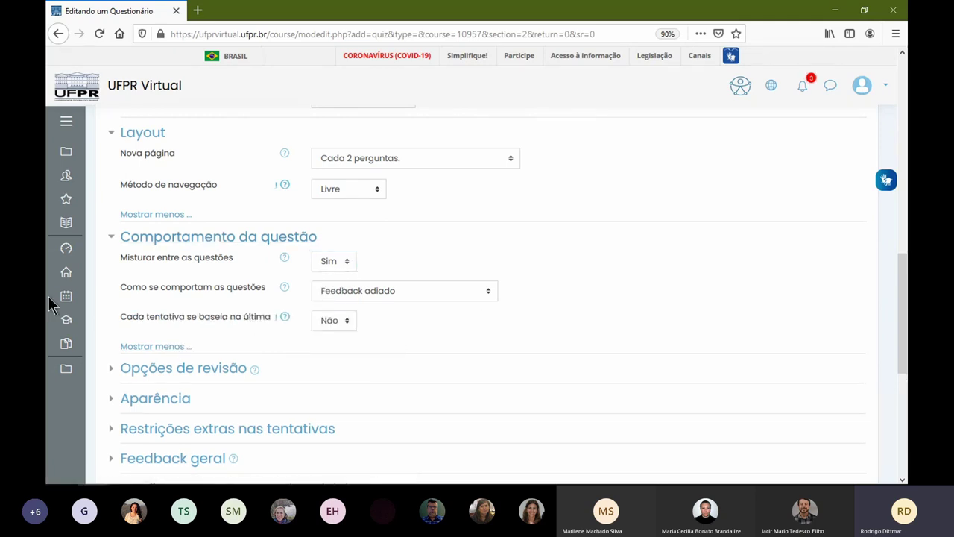
{"action": "left_click", "coordinate": [392, 292]}
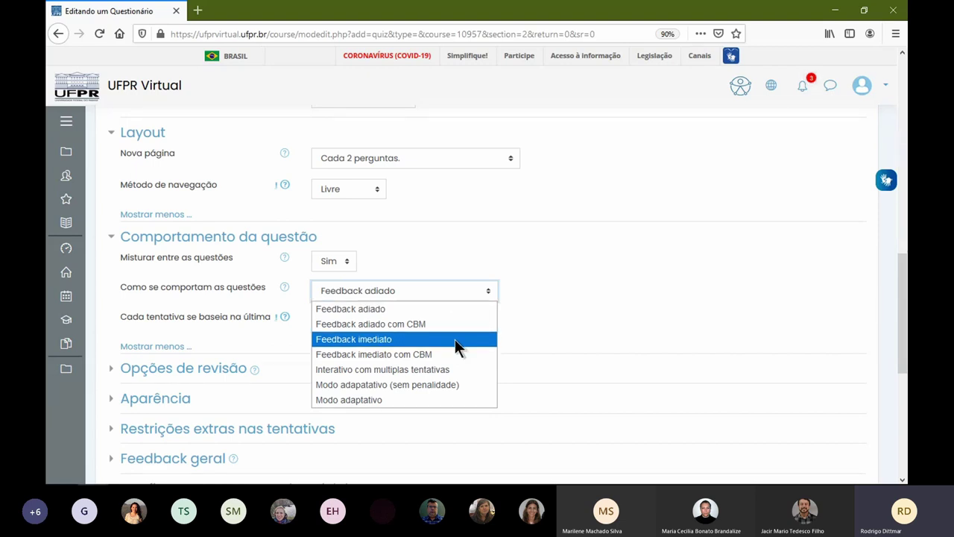
{"action": "left_click", "coordinate": [390, 311]}
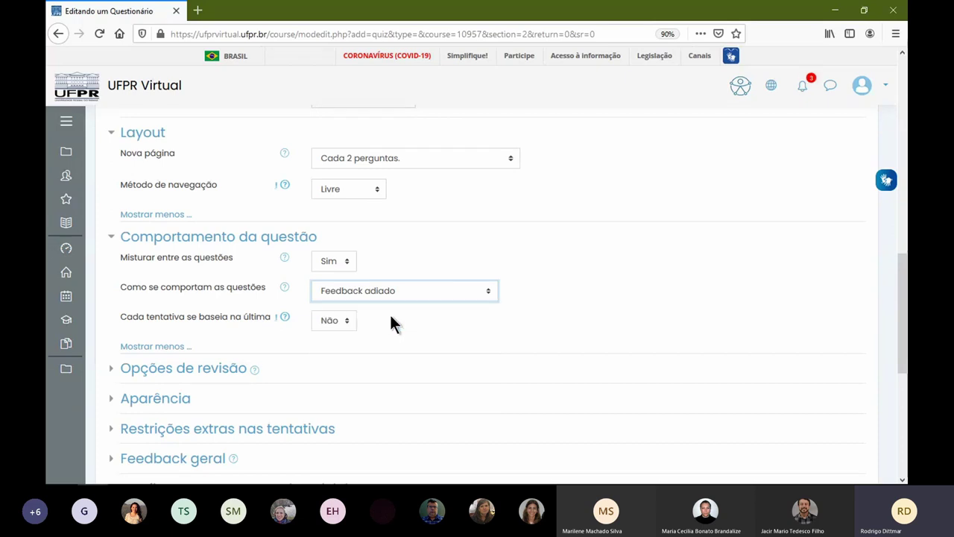
{"action": "scroll", "coordinate": [331, 343], "scroll_direction": "down", "scroll_amount": 4}
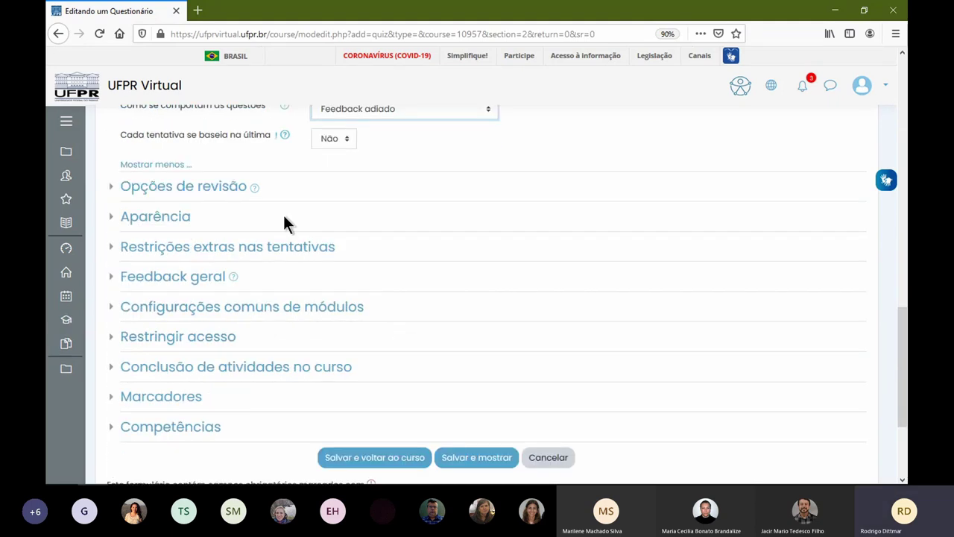
- In Opções de revisão, uncheck A tentativa and Notas in all three columns, plus Feedback final in Mais tarde
{"action": "left_click", "coordinate": [164, 195]}
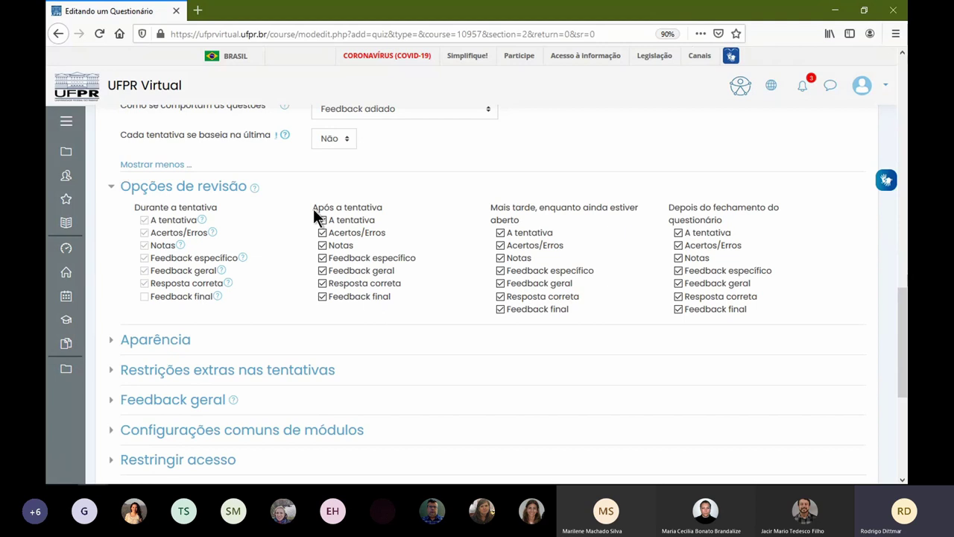
{"action": "left_click", "coordinate": [321, 220]}
{"action": "left_click", "coordinate": [322, 244]}
{"action": "left_click", "coordinate": [500, 233]}
{"action": "left_click", "coordinate": [500, 258]}
{"action": "left_click", "coordinate": [500, 309]}
{"action": "left_click", "coordinate": [678, 232]}
{"action": "left_click", "coordinate": [678, 258]}
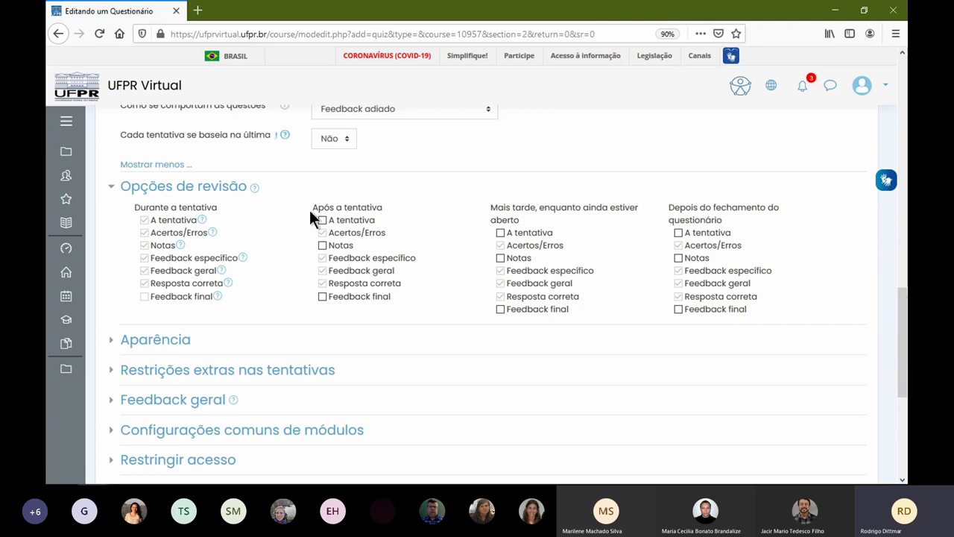
{"action": "scroll", "coordinate": [256, 273], "scroll_direction": "down", "scroll_amount": 3}
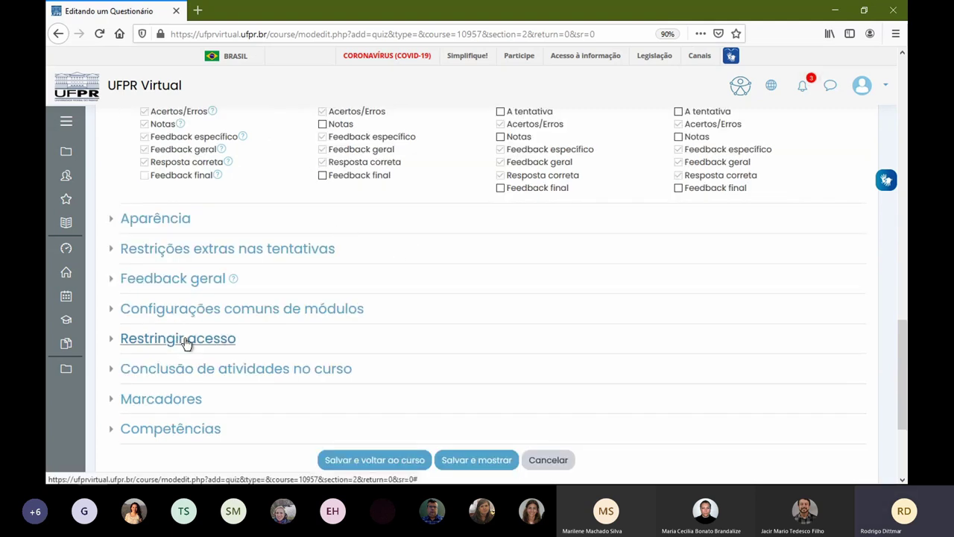
- Check the access restriction settings, leaving no restriction added
{"action": "left_click", "coordinate": [185, 339]}
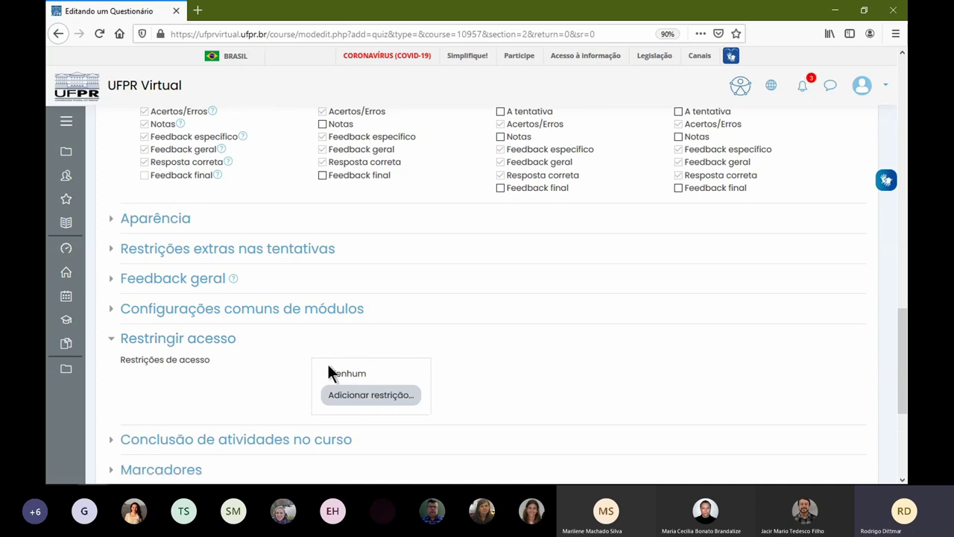
{"action": "left_click", "coordinate": [386, 408]}
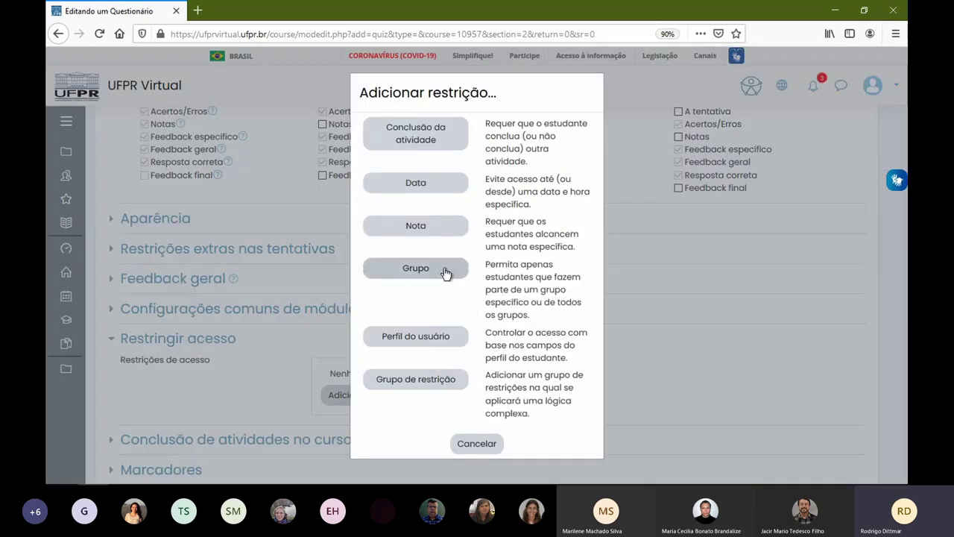
{"action": "left_click", "coordinate": [643, 336]}
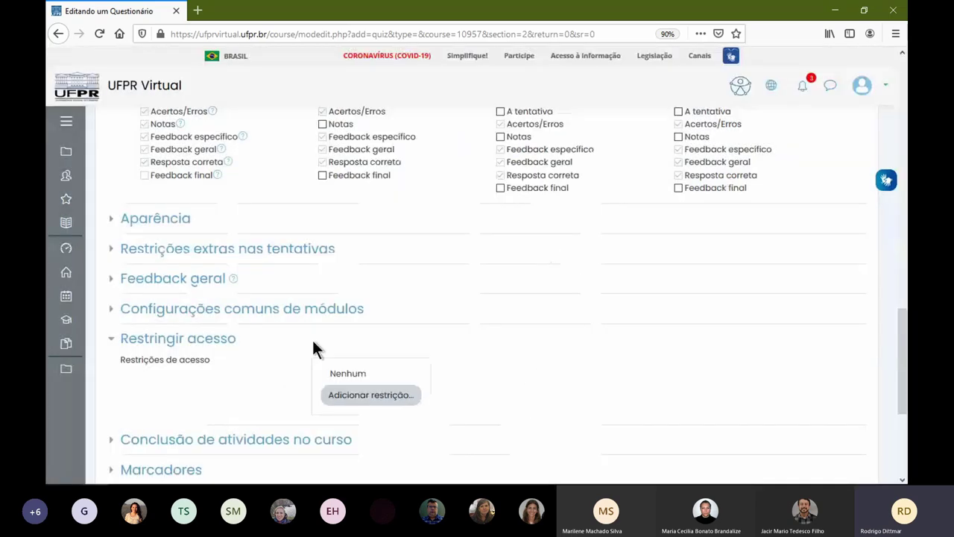
- Review the overall feedback, appearance and extra attempt restriction settings, including all hidden options
{"action": "left_click", "coordinate": [200, 283]}
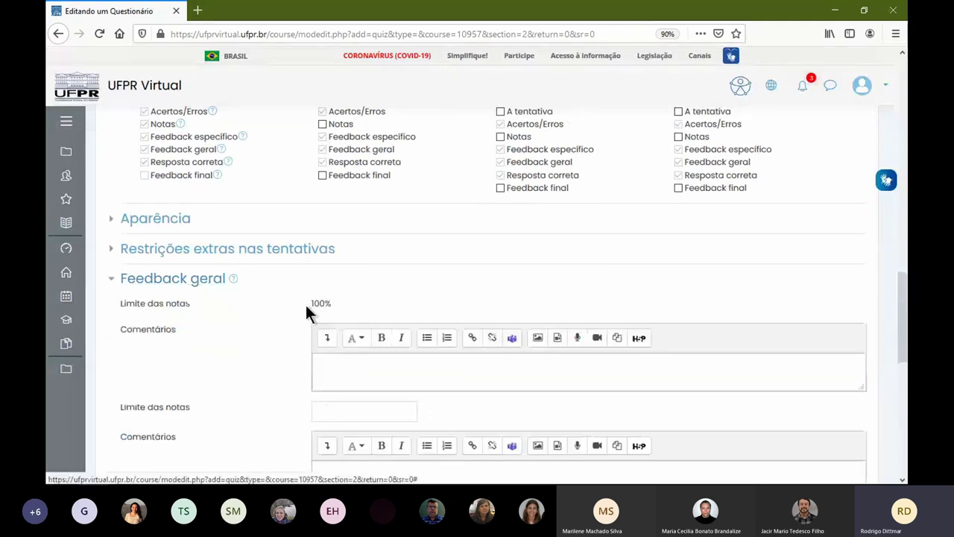
{"action": "scroll", "coordinate": [311, 303], "scroll_direction": "down", "scroll_amount": 3}
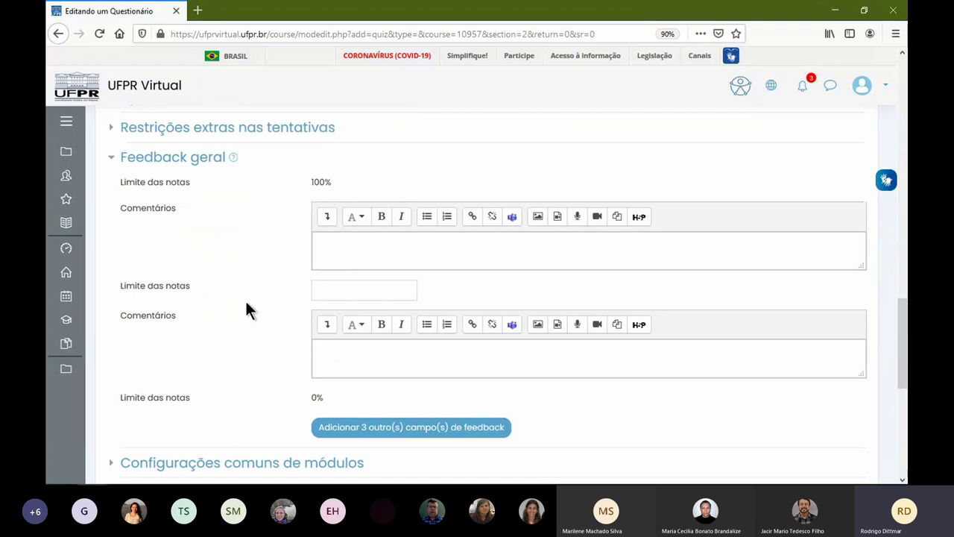
{"action": "scroll", "coordinate": [234, 283], "scroll_direction": "up", "scroll_amount": 1}
{"action": "scroll", "coordinate": [231, 286], "scroll_direction": "up", "scroll_amount": 1}
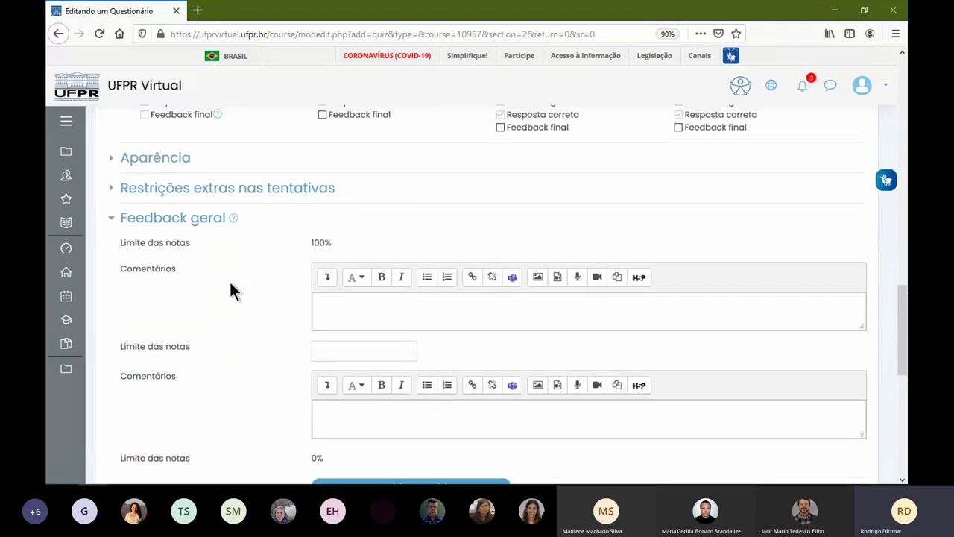
{"action": "left_click", "coordinate": [177, 160]}
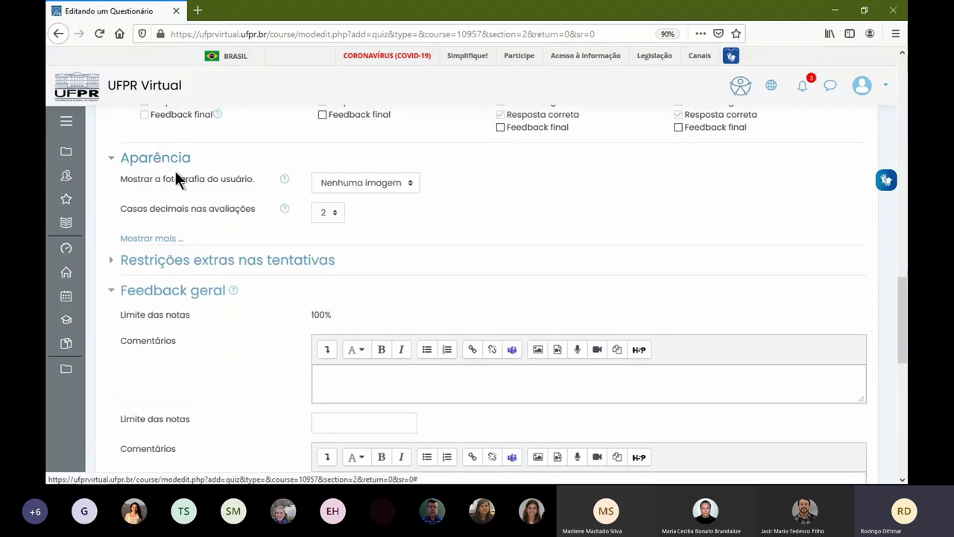
{"action": "left_click", "coordinate": [183, 261]}
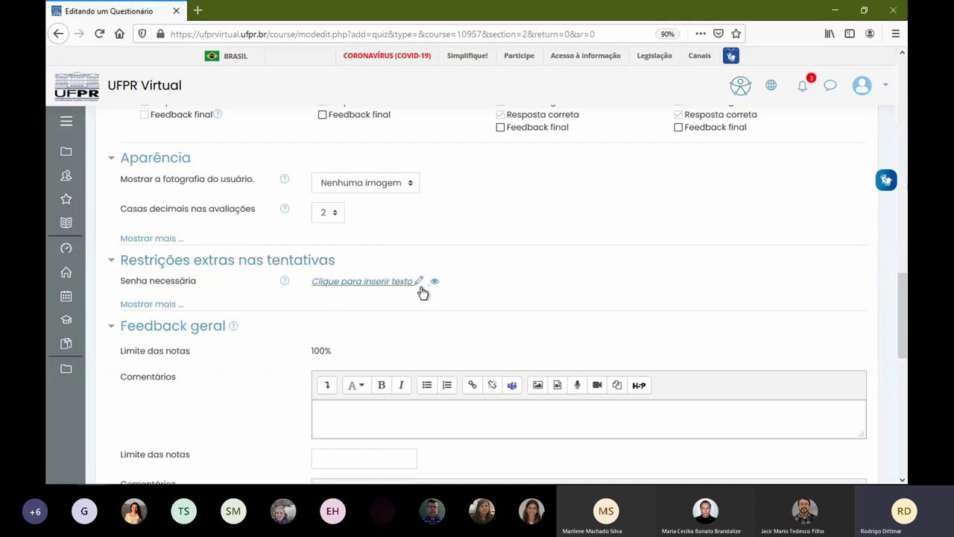
{"action": "left_click", "coordinate": [174, 305]}
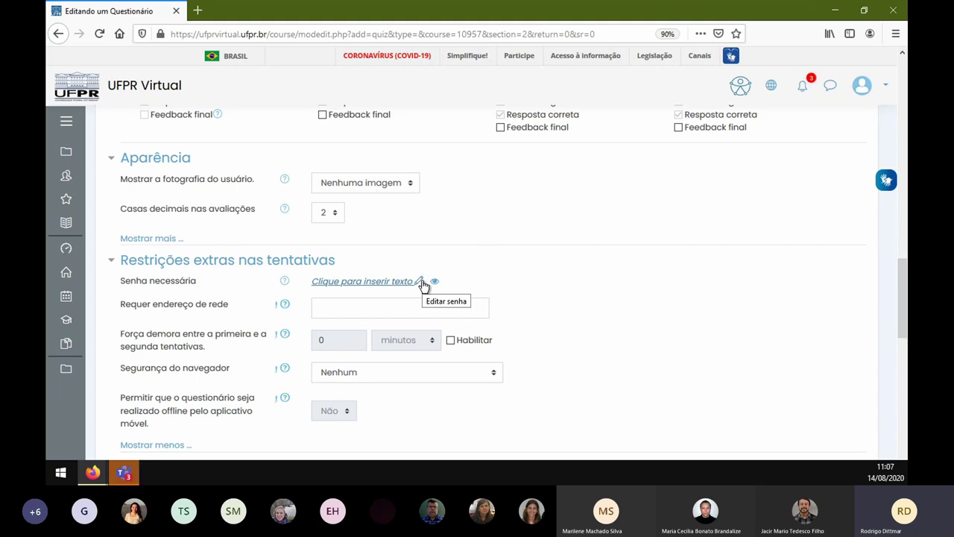
{"action": "scroll", "coordinate": [582, 298], "scroll_direction": "down", "scroll_amount": 3}
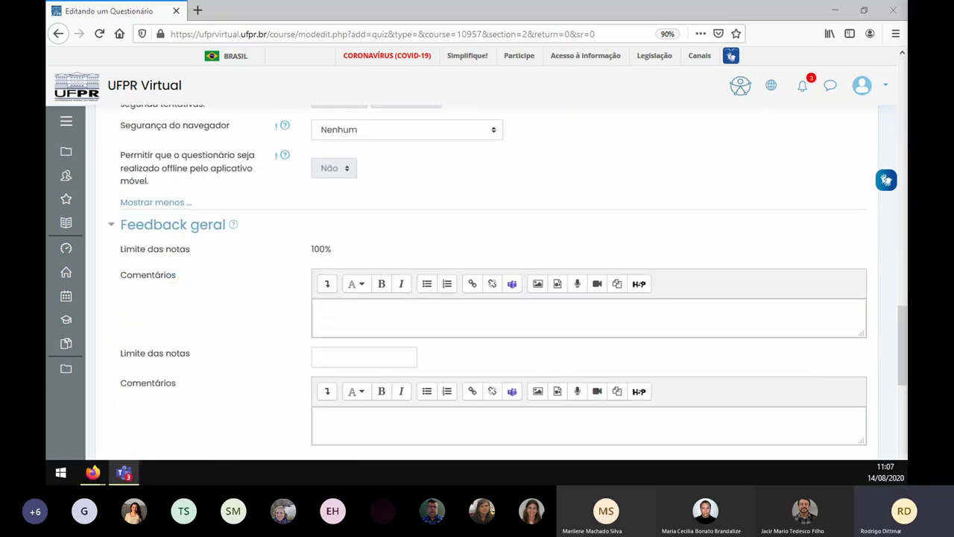
{"action": "scroll", "coordinate": [403, 272], "scroll_direction": "down", "scroll_amount": 6}
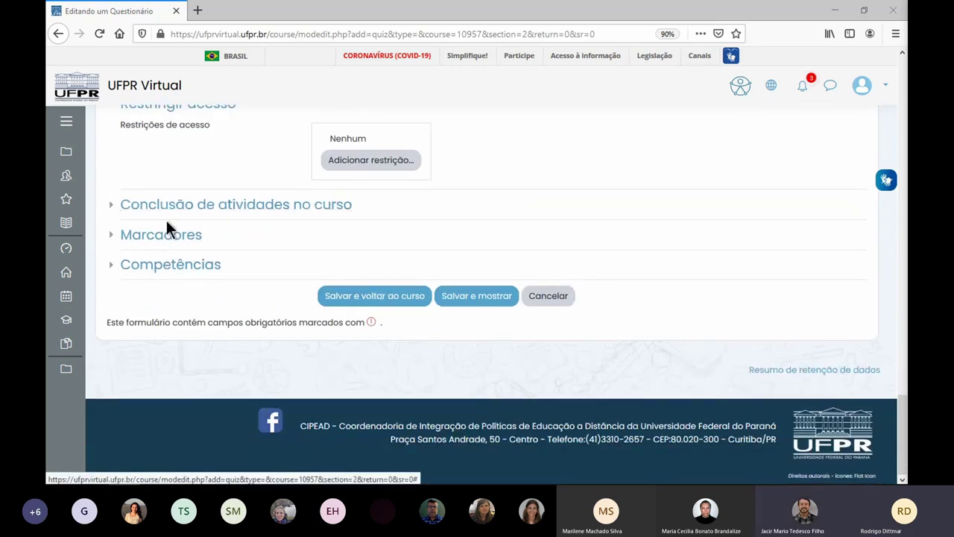
- Clear the rejected passing grade of 50 and save the quiz settings successfully
{"action": "left_click", "coordinate": [469, 296]}
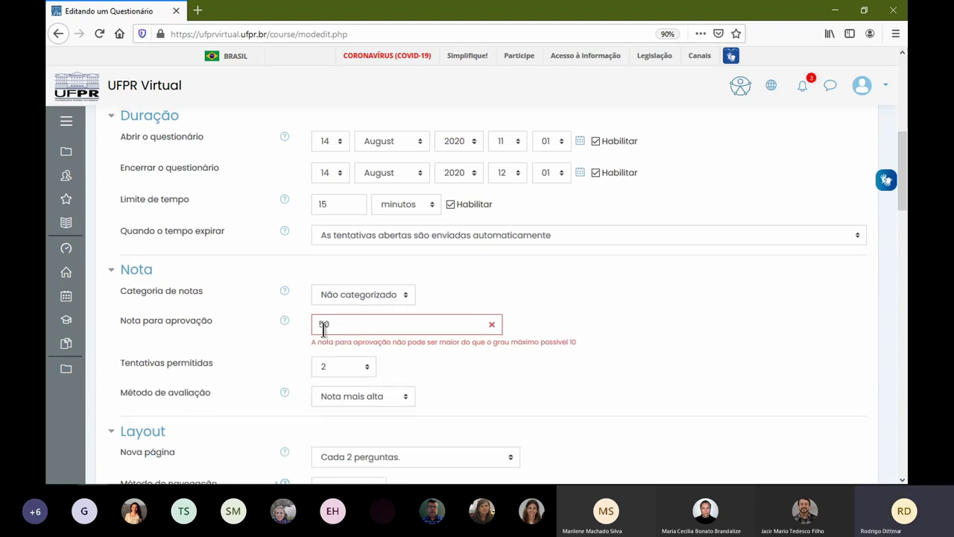
{"action": "left_click_drag", "start_coordinate": [313, 341], "coordinate": [580, 348]}
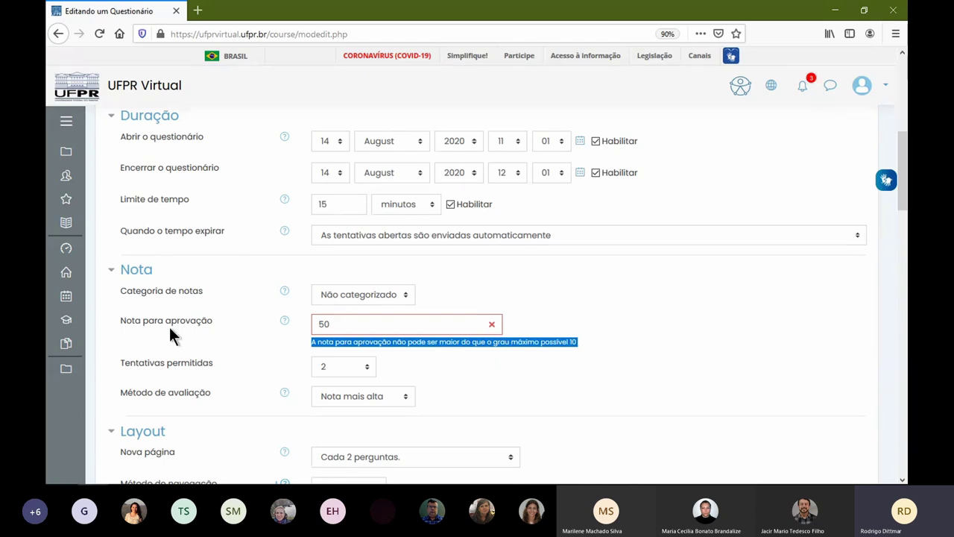
{"action": "left_click", "coordinate": [359, 324]}
{"action": "key", "text": "ctrl+a"}
{"action": "key", "text": "BackSpace"}
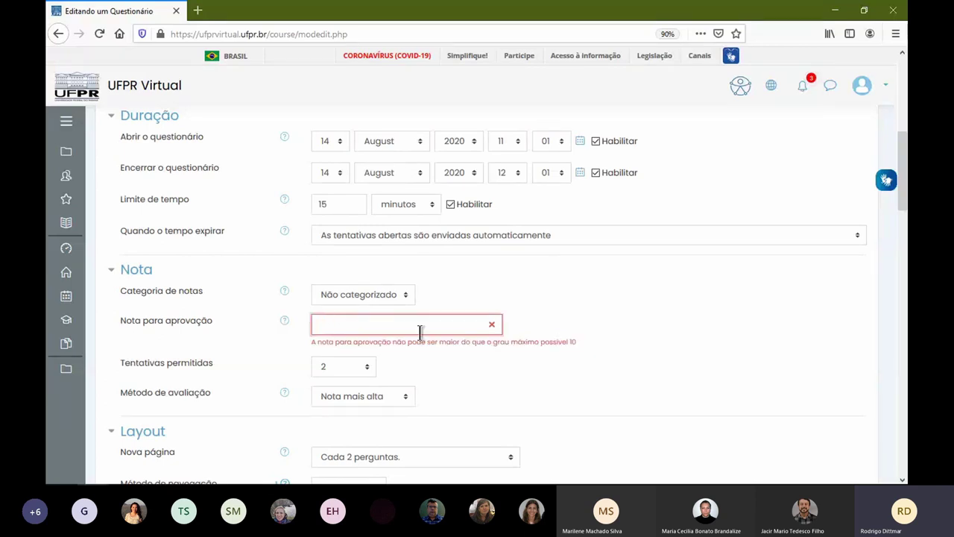
{"action": "scroll", "coordinate": [464, 349], "scroll_direction": "down", "scroll_amount": 15}
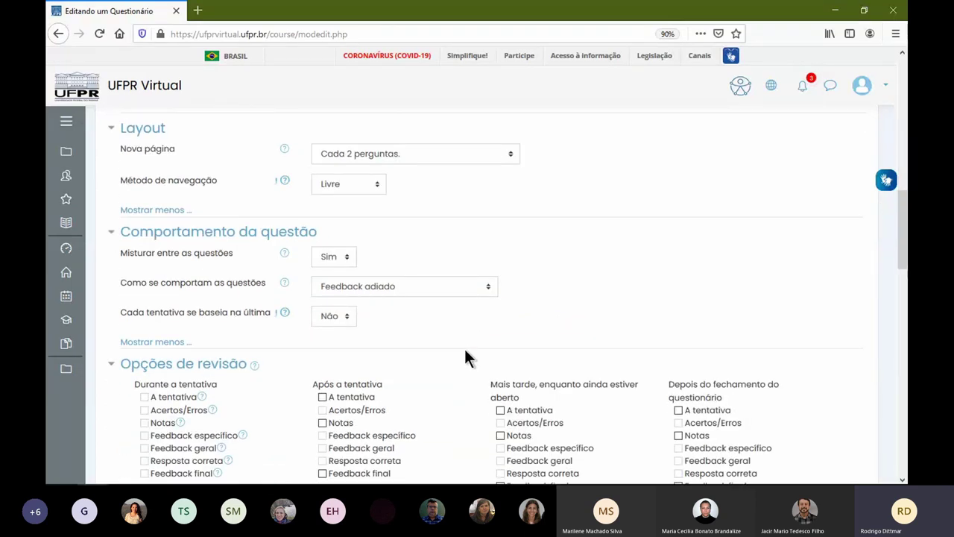
{"action": "scroll", "coordinate": [481, 325], "scroll_direction": "down", "scroll_amount": 10}
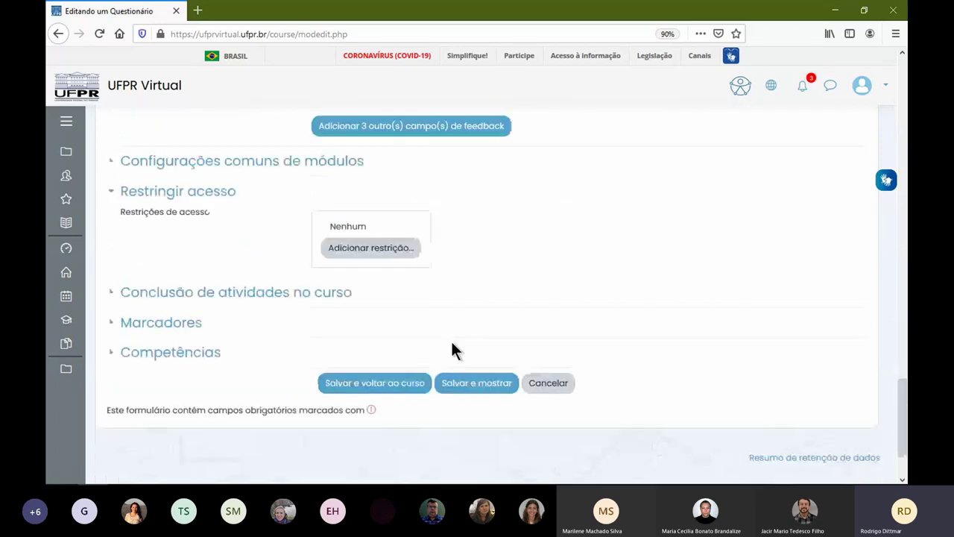
{"action": "left_click", "coordinate": [465, 386]}
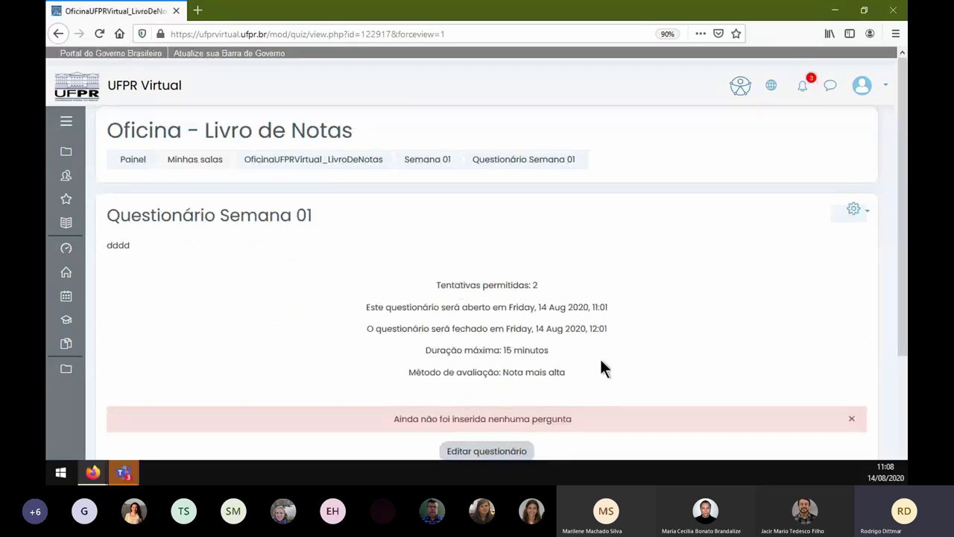
- From Editar questionário, add a new Verdadeiro/Falso question to the quiz
{"action": "scroll", "coordinate": [600, 362], "scroll_direction": "down", "scroll_amount": 2}
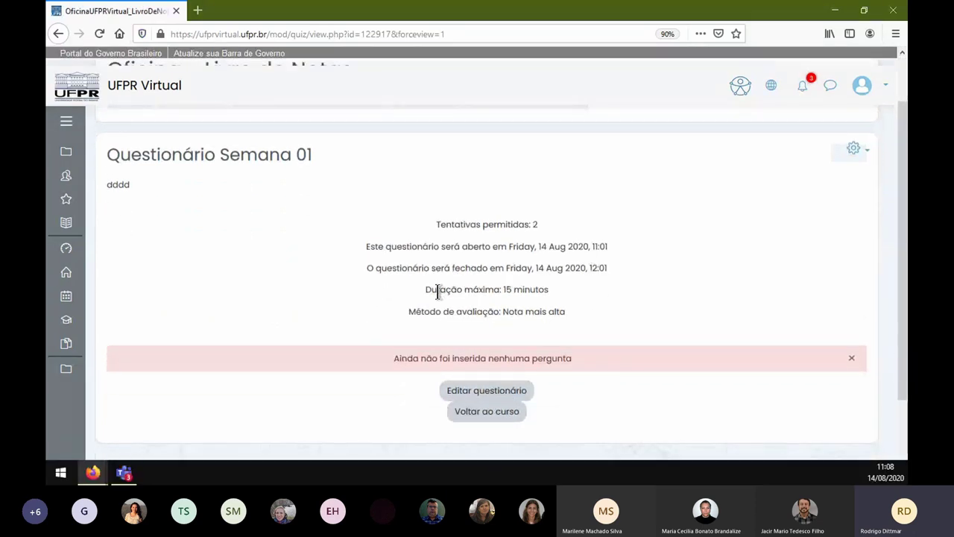
{"action": "left_click", "coordinate": [500, 393]}
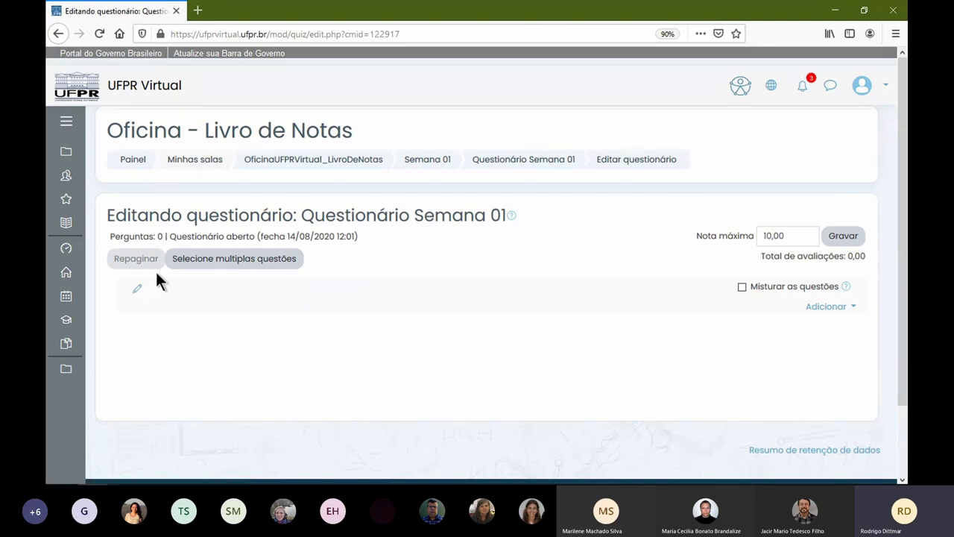
{"action": "left_click", "coordinate": [826, 306]}
{"action": "left_click", "coordinate": [790, 331]}
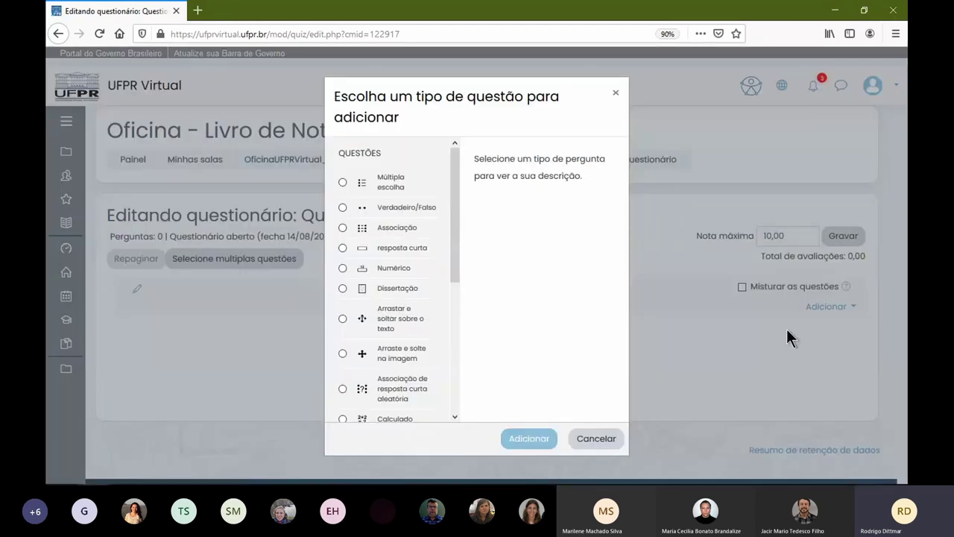
{"action": "left_click", "coordinate": [341, 207]}
{"action": "left_click", "coordinate": [535, 439]}
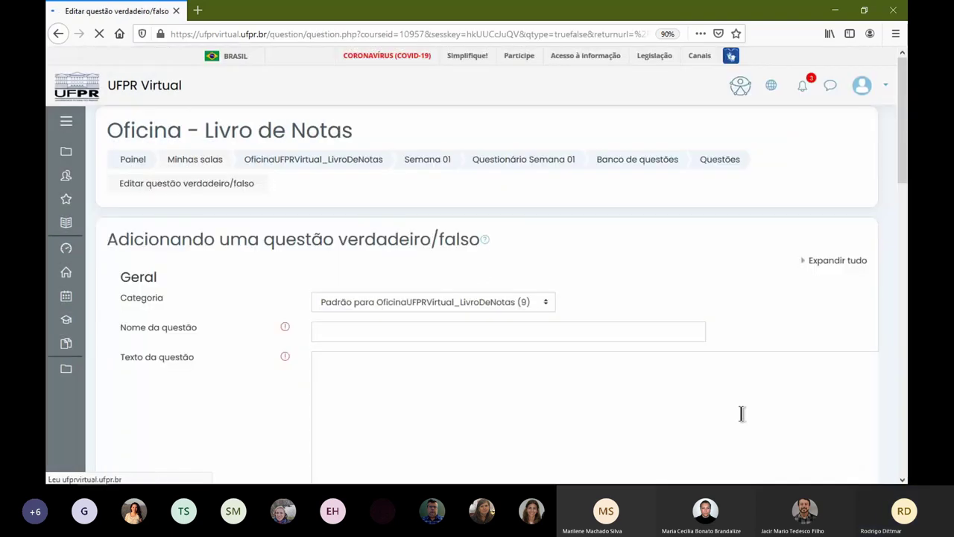
- Enter 'Há racionamento de água em Curitiba?' as question name and paste it as question text
{"action": "left_click", "coordinate": [503, 331]}
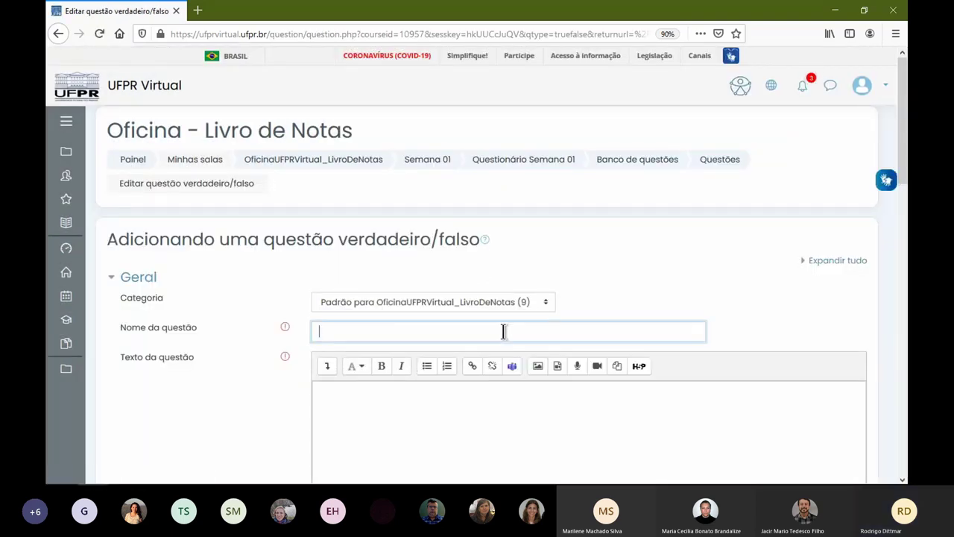
{"action": "type", "text": "Há racionamento de água"}
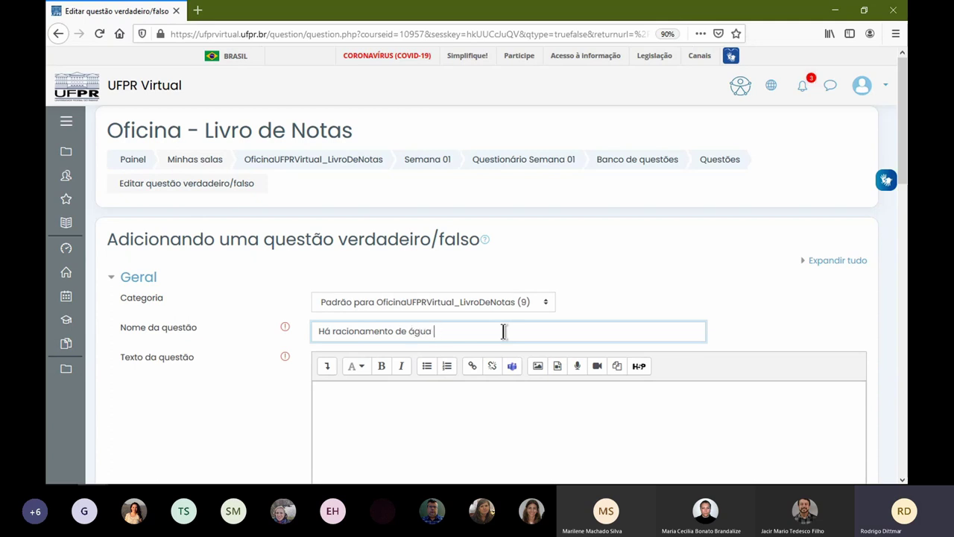
{"action": "type", "text": " em Curitiba?"}
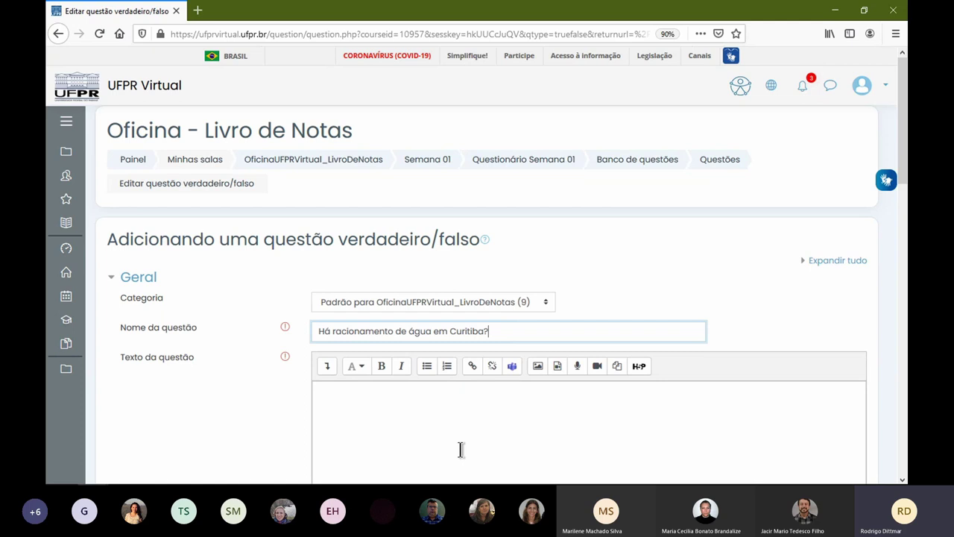
{"action": "left_click", "coordinate": [379, 439]}
{"action": "type", "text": "ddddd"}
{"action": "left_click_drag", "start_coordinate": [515, 328], "coordinate": [270, 397]}
{"action": "type", "text": "Há racionamento de água em Curitiba?"}
- Add the general feedback 'Consulte o site da sanepar.'
{"action": "scroll", "coordinate": [276, 406], "scroll_direction": "down", "scroll_amount": 5}
{"action": "scroll", "coordinate": [356, 391], "scroll_direction": "down", "scroll_amount": 1}
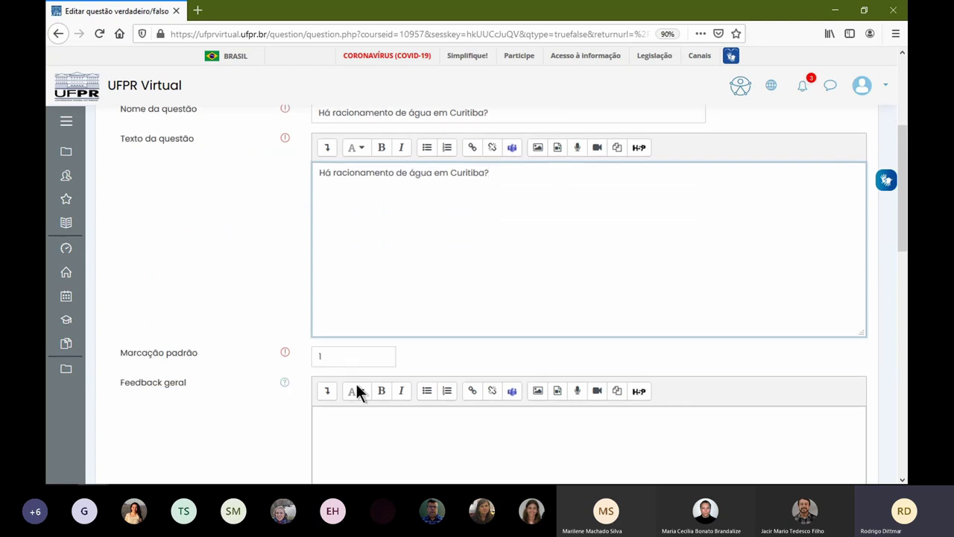
{"action": "scroll", "coordinate": [328, 343], "scroll_direction": "down", "scroll_amount": 3}
{"action": "left_click", "coordinate": [351, 303]}
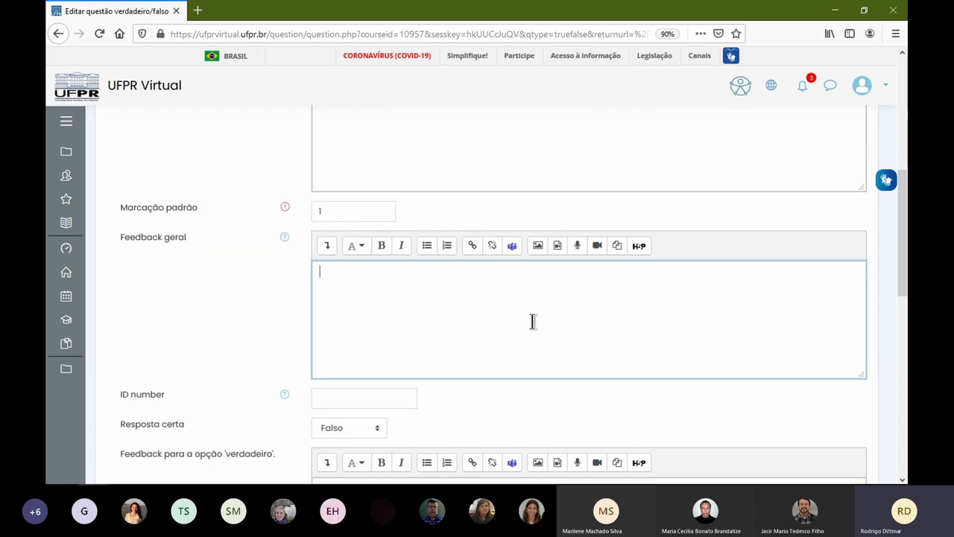
{"action": "type", "text": "Consulte o site da sanepar."}
{"action": "scroll", "coordinate": [258, 384], "scroll_direction": "down", "scroll_amount": 5}
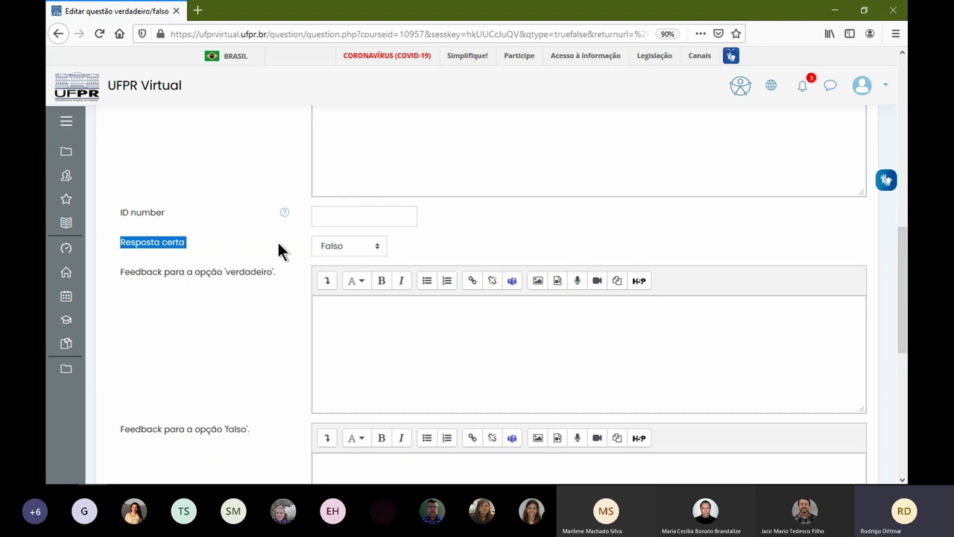
- Set Verdadeiro as the correct answer and write a short 'Ok' feedback for the true answer
{"action": "left_click", "coordinate": [343, 246]}
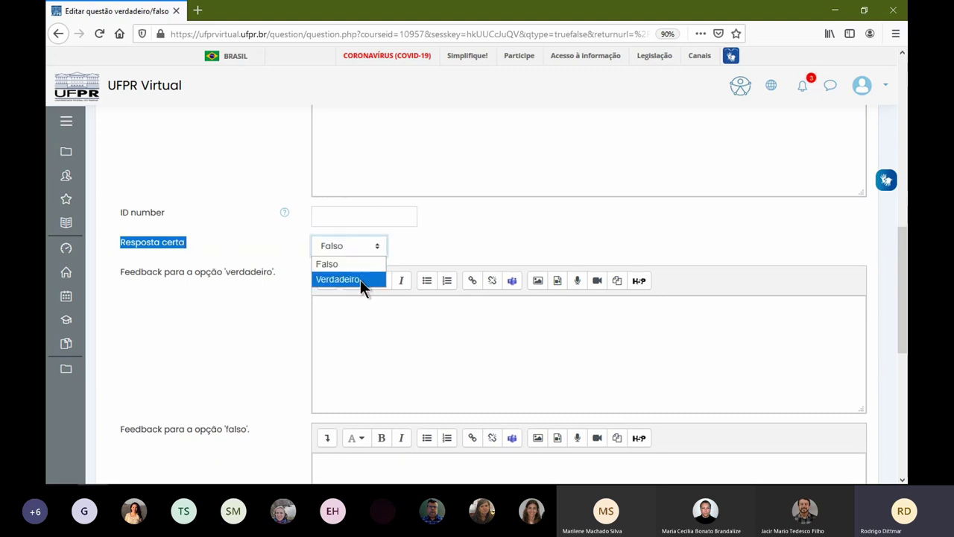
{"action": "left_click", "coordinate": [360, 280]}
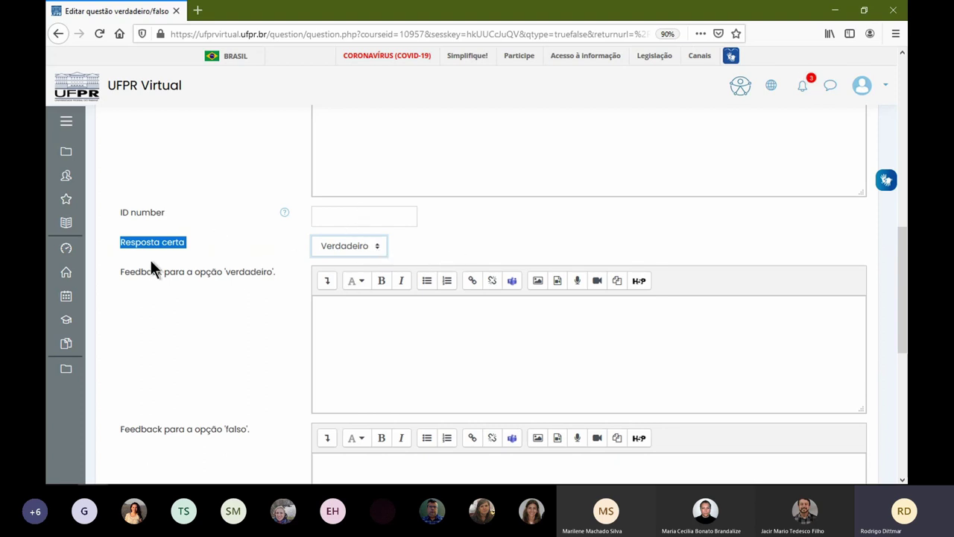
{"action": "left_click_drag", "start_coordinate": [118, 271], "coordinate": [201, 278]}
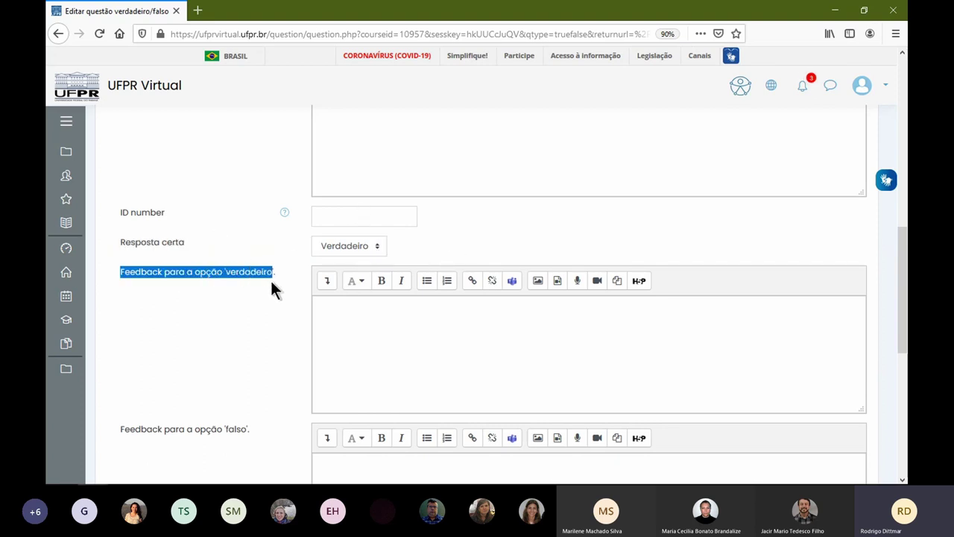
{"action": "left_click", "coordinate": [319, 325]}
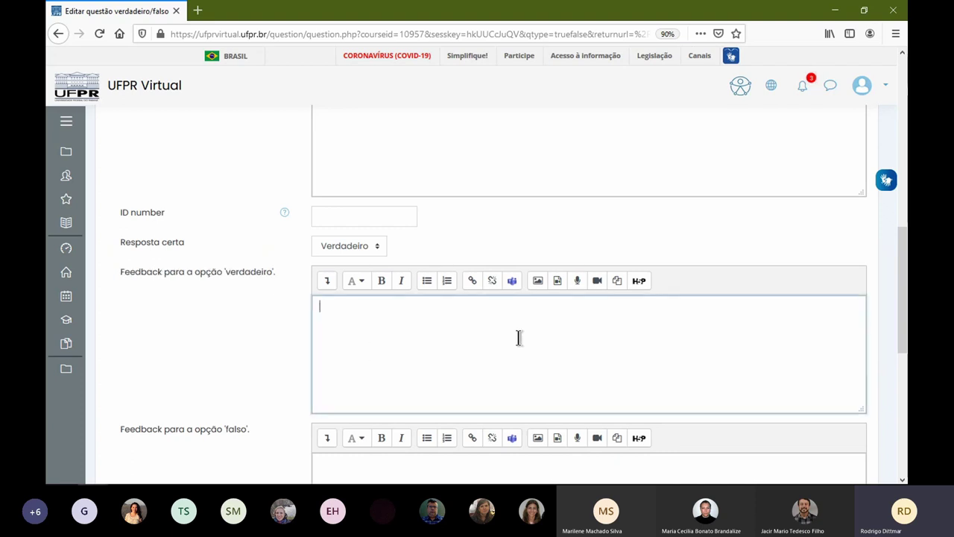
{"action": "type", "text": "Ok, Ce"}
{"action": "key", "text": "BackSpace"}
{"action": "key", "text": "BackSpace"}
{"action": "type", "text": "a"}
- Write false-answer feedback telling students to check the news channels, then save the question
{"action": "scroll", "coordinate": [246, 358], "scroll_direction": "down", "scroll_amount": 3}
{"action": "mouse_move", "coordinate": [68, 328]}
{"action": "left_click", "coordinate": [411, 355]}
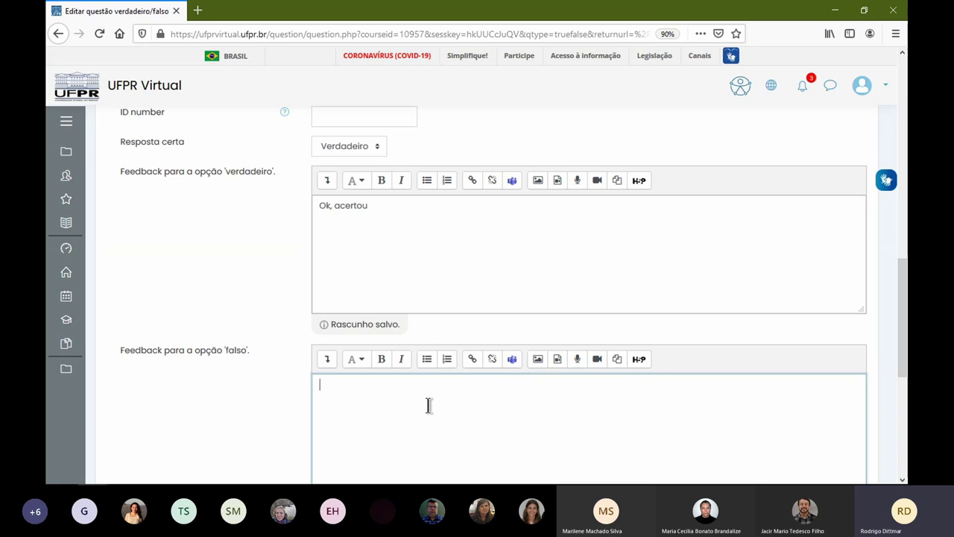
{"action": "type", "text": "Verfique nos canais "}
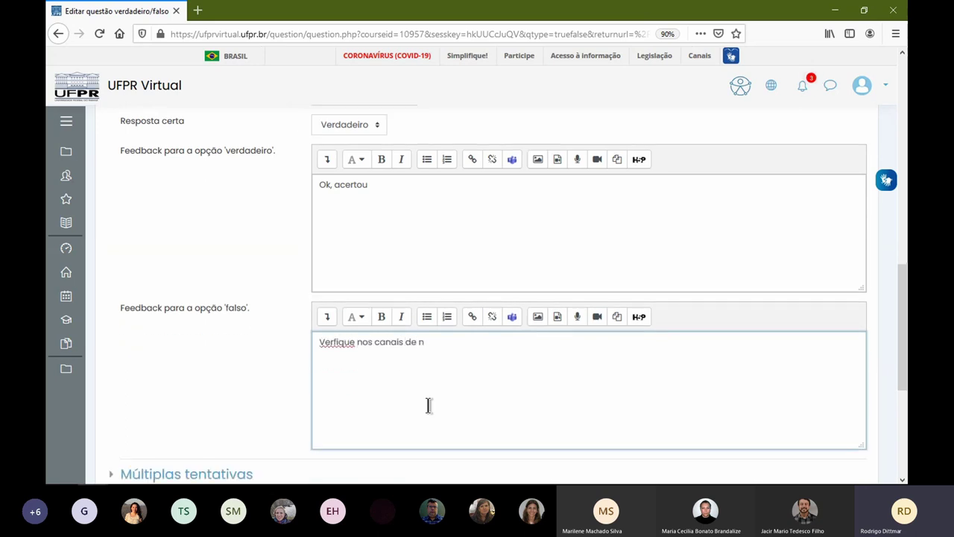
{"action": "type", "text": "de noti"}
{"action": "key", "text": "Return"}
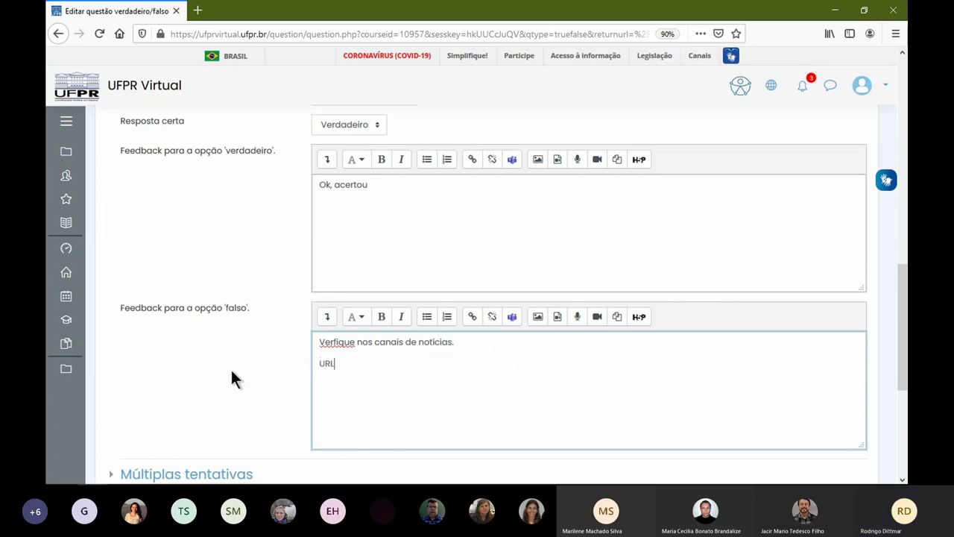
{"action": "scroll", "coordinate": [238, 376], "scroll_direction": "down", "scroll_amount": 4}
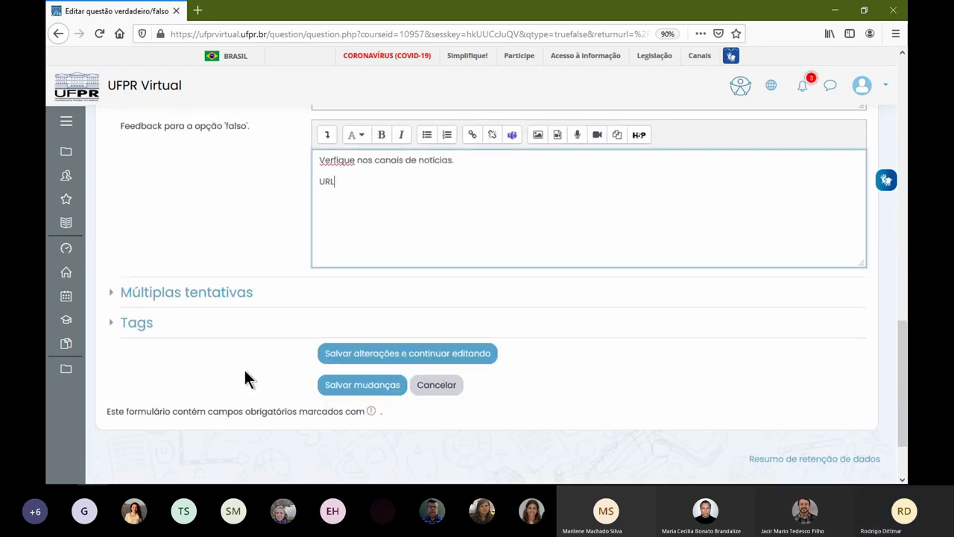
{"action": "left_click", "coordinate": [367, 387]}
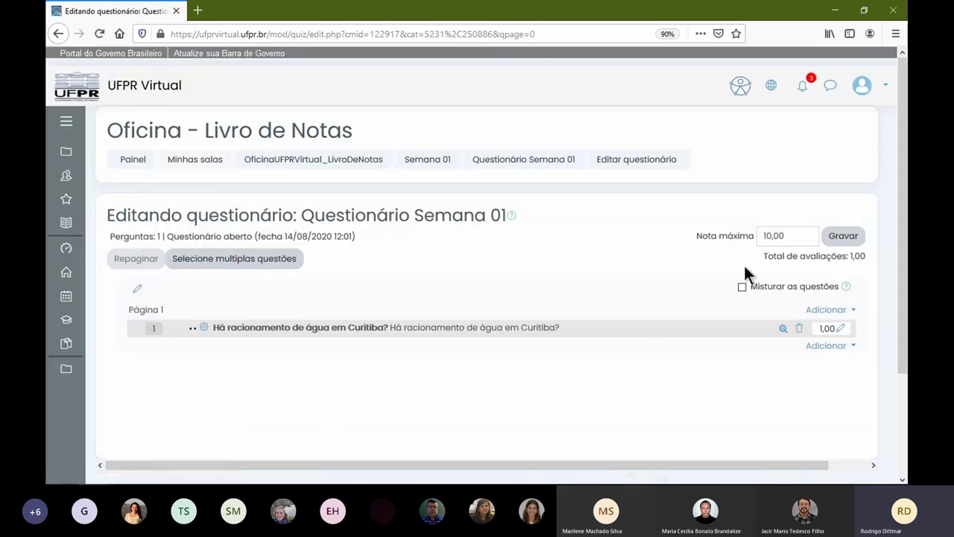
- Add a new Verdadeiro/Falso question with name and text 'V ou F'
{"action": "double_click", "coordinate": [761, 236]}
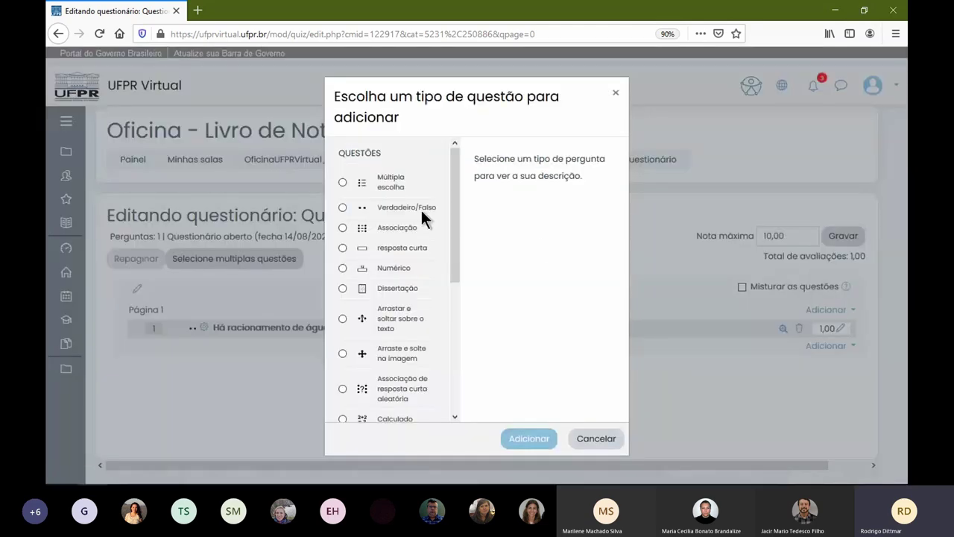
{"action": "left_click", "coordinate": [421, 210]}
{"action": "left_click", "coordinate": [545, 438]}
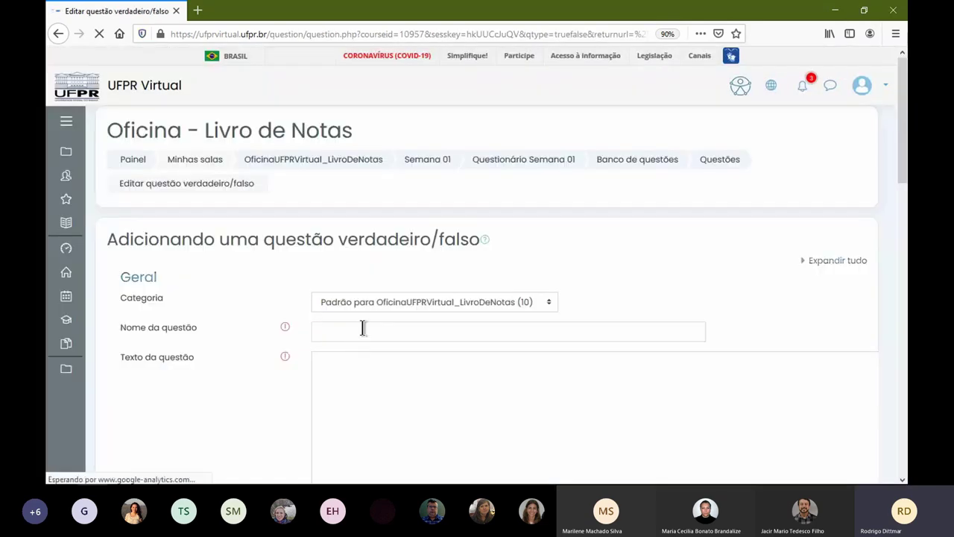
{"action": "left_click", "coordinate": [443, 330]}
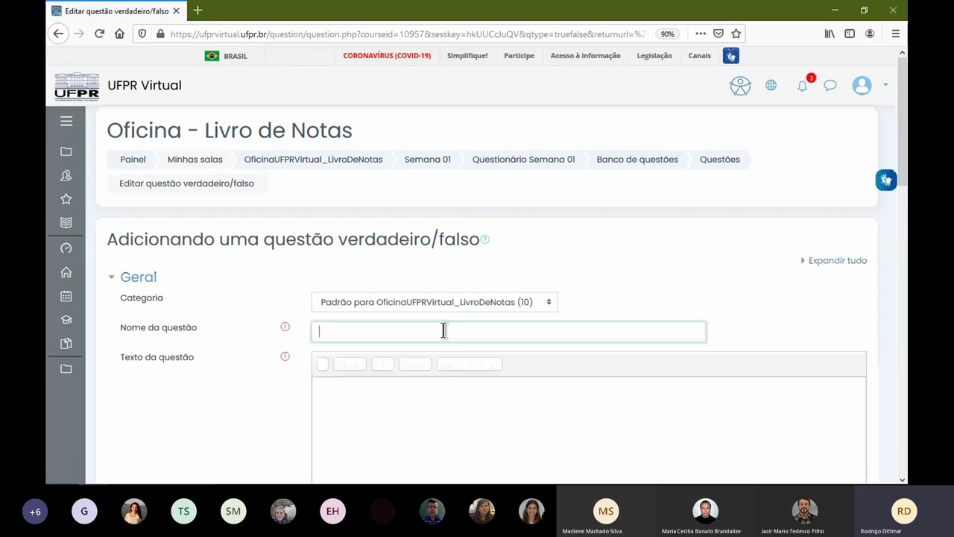
{"action": "type", "text": "V ou F"}
{"action": "key", "text": "ctrl+a"}
{"action": "left_click", "coordinate": [440, 431]}
{"action": "scroll", "coordinate": [439, 431], "scroll_direction": "down", "scroll_amount": 6}
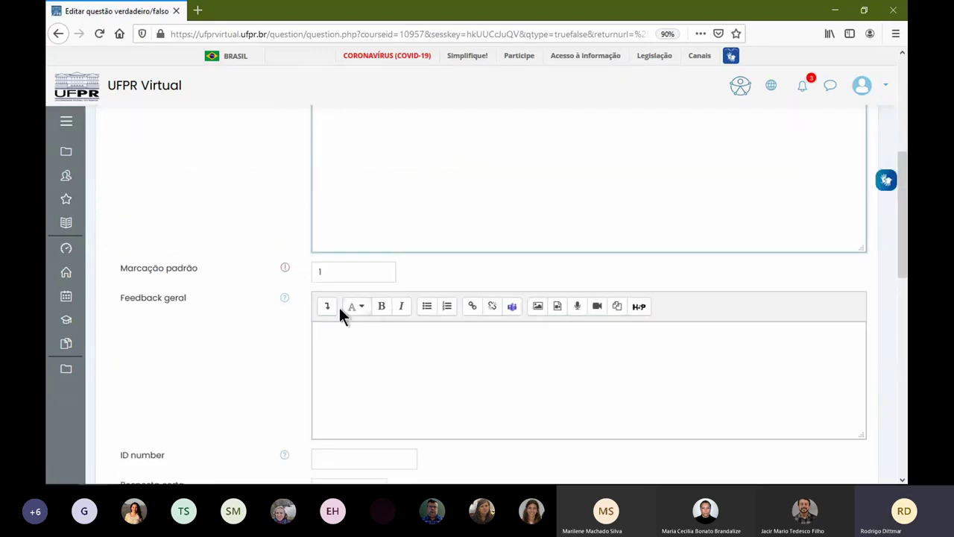
{"action": "scroll", "coordinate": [339, 307], "scroll_direction": "down", "scroll_amount": 4}
- Set Verdadeiro as the correct answer and save the question
{"action": "left_click", "coordinate": [331, 247]}
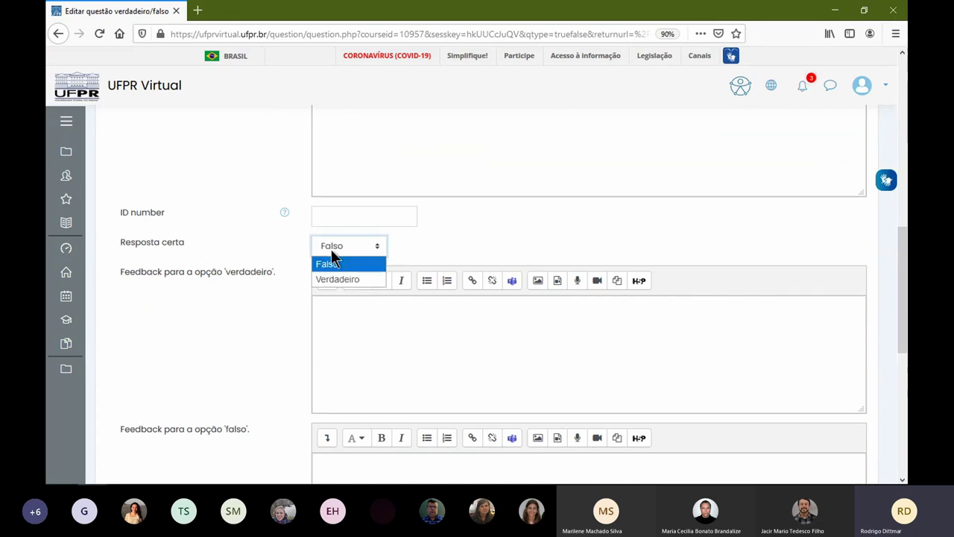
{"action": "left_click", "coordinate": [365, 276]}
{"action": "left_click", "coordinate": [430, 362]}
{"action": "scroll", "coordinate": [430, 363], "scroll_direction": "down", "scroll_amount": 3}
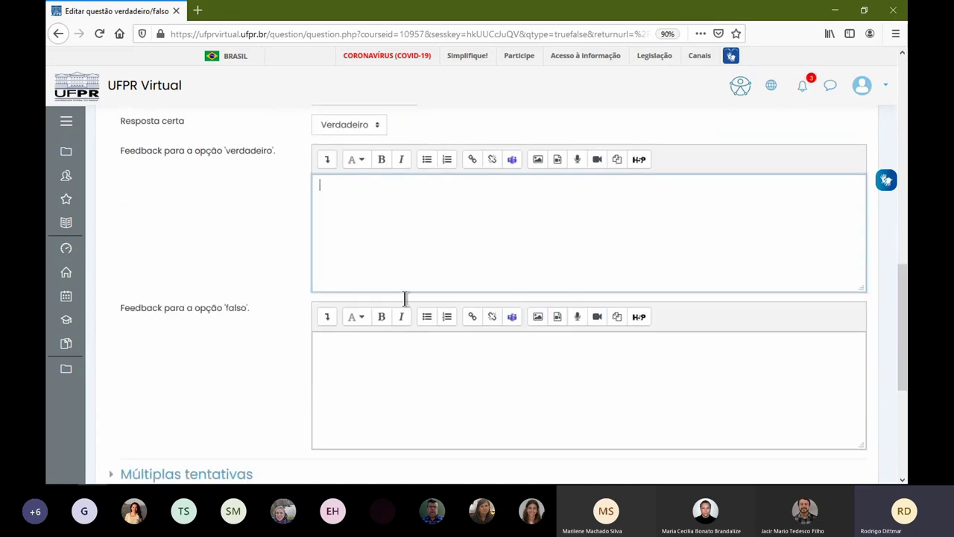
{"action": "scroll", "coordinate": [305, 373], "scroll_direction": "down", "scroll_amount": 6}
{"action": "left_click", "coordinate": [383, 333]}
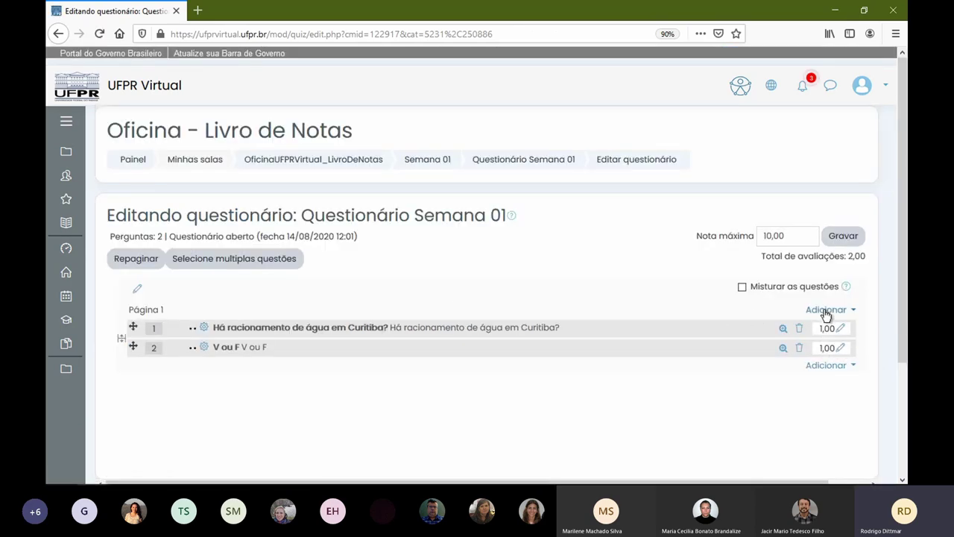
- Add a new Dissertação (essay) question to the quiz
{"action": "left_click", "coordinate": [828, 309]}
{"action": "left_click", "coordinate": [788, 330]}
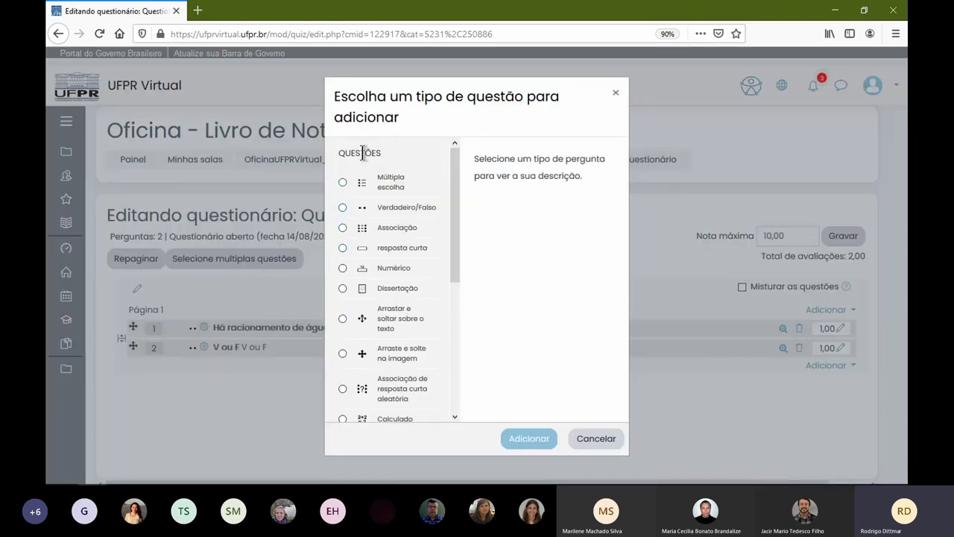
{"action": "mouse_move", "coordinate": [453, 217]}
{"action": "left_mouse_down"}
{"action": "mouse_move", "coordinate": [461, 375]}
{"action": "mouse_move", "coordinate": [459, 213]}
{"action": "left_mouse_up"}
{"action": "left_click", "coordinate": [342, 289]}
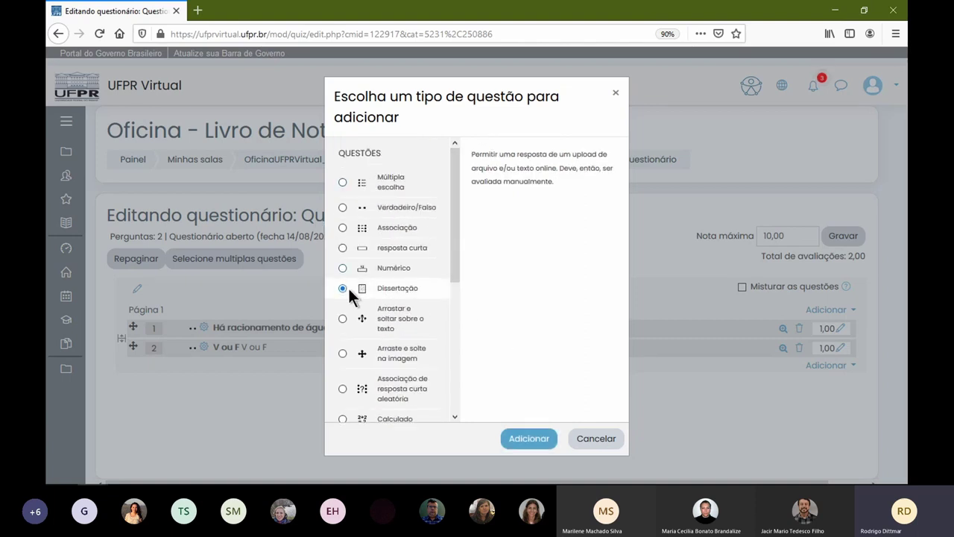
{"action": "left_click", "coordinate": [531, 437]}
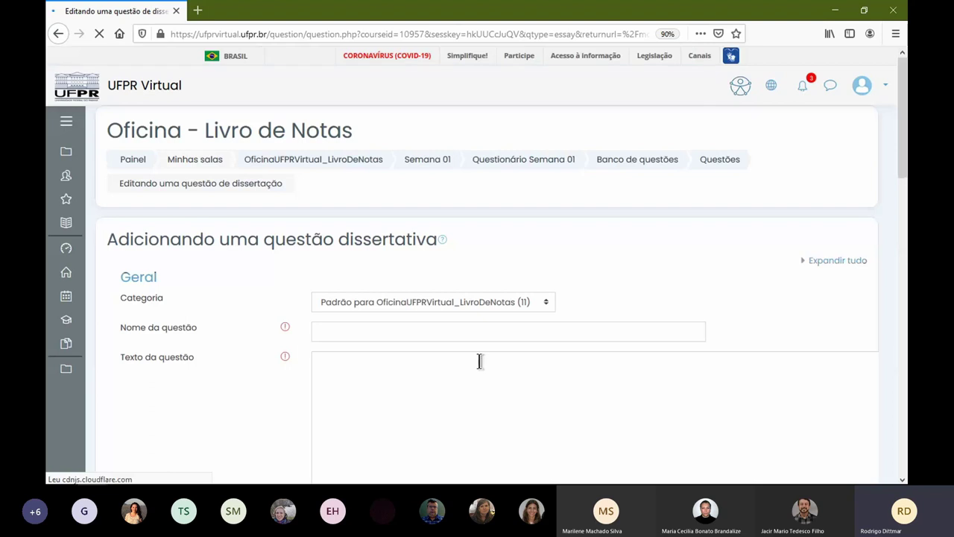
- Name it 'Descreva sobre Curitiba', copy the name into the question text, and check response formats
{"action": "left_click", "coordinate": [462, 333]}
{"action": "type", "text": "Descreva sobre Curitiba"}
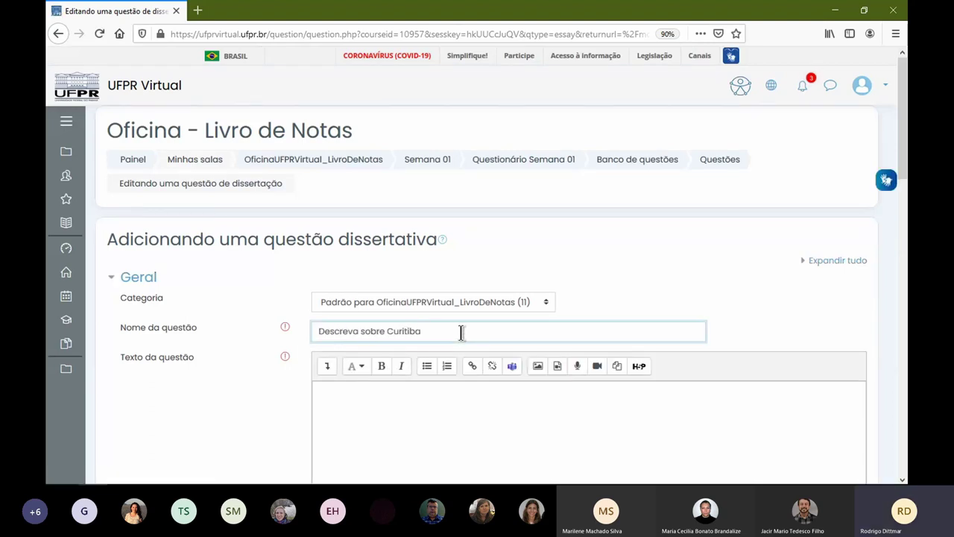
{"action": "key", "text": "ctrl+a"}
{"action": "key", "text": "ctrl+c"}
{"action": "left_click", "coordinate": [473, 406]}
{"action": "key", "text": "ctrl+v"}
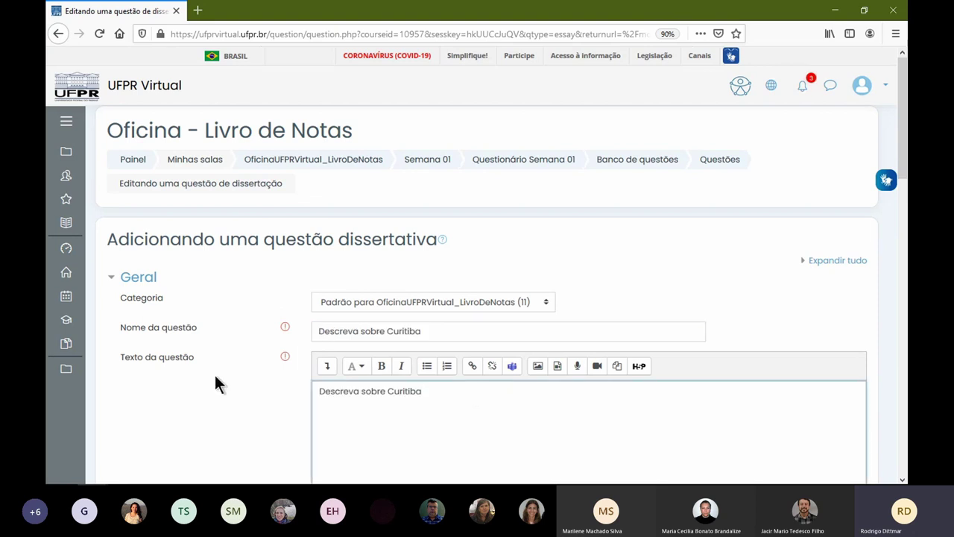
{"action": "scroll", "coordinate": [394, 403], "scroll_direction": "down", "scroll_amount": 3}
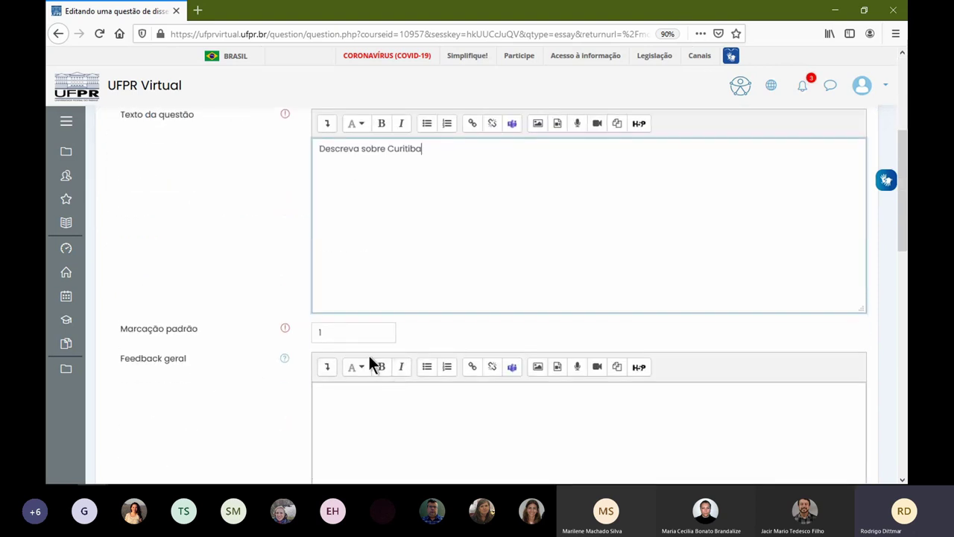
{"action": "scroll", "coordinate": [400, 304], "scroll_direction": "down", "scroll_amount": 2}
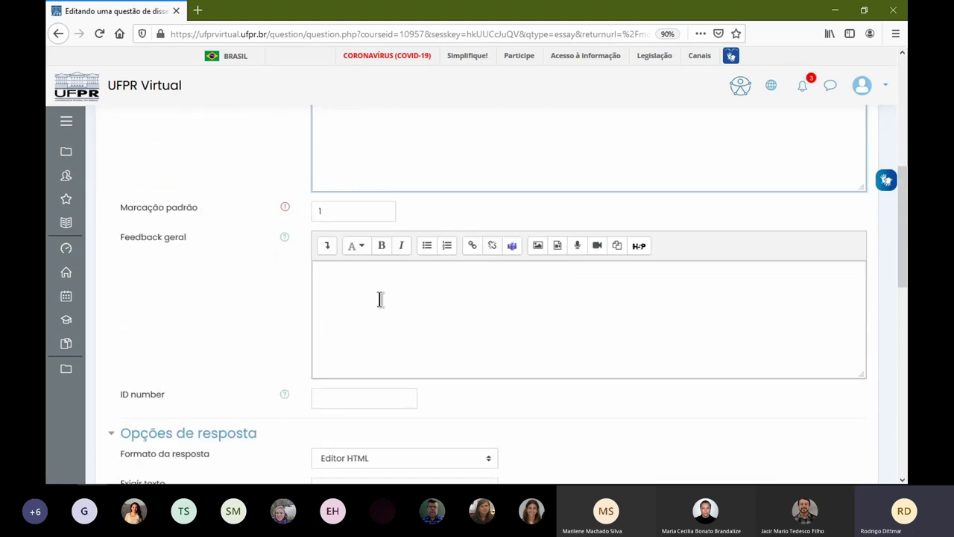
{"action": "scroll", "coordinate": [380, 299], "scroll_direction": "down", "scroll_amount": 1}
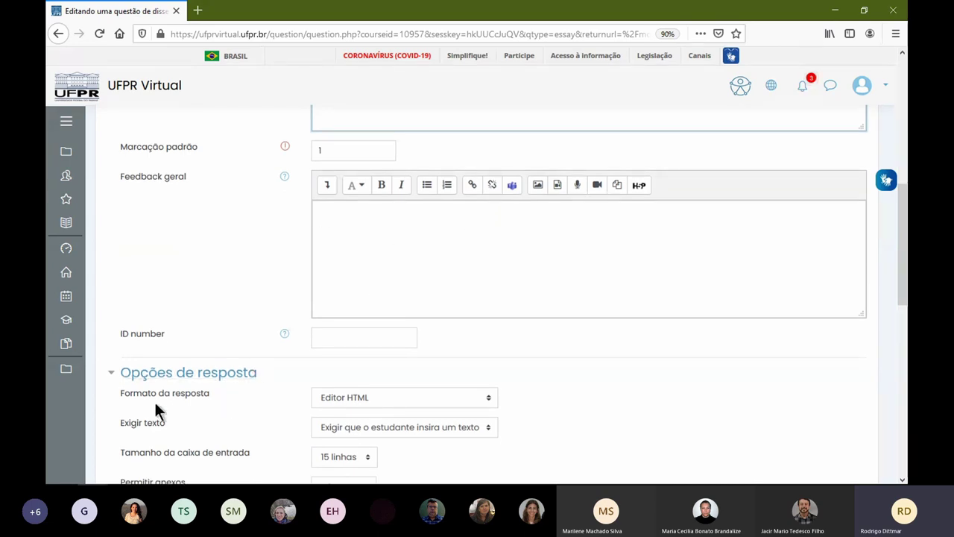
{"action": "left_click", "coordinate": [409, 398]}
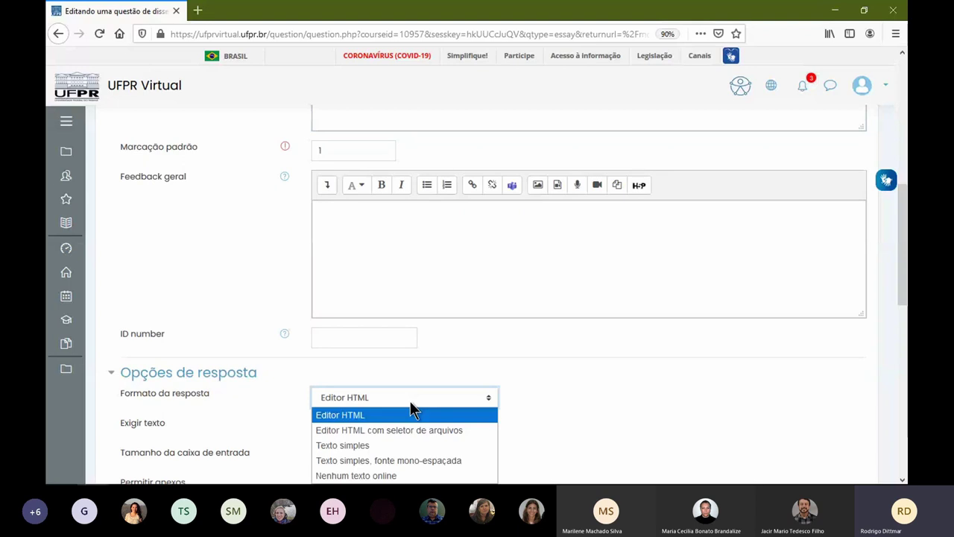
{"action": "left_click", "coordinate": [339, 223]}
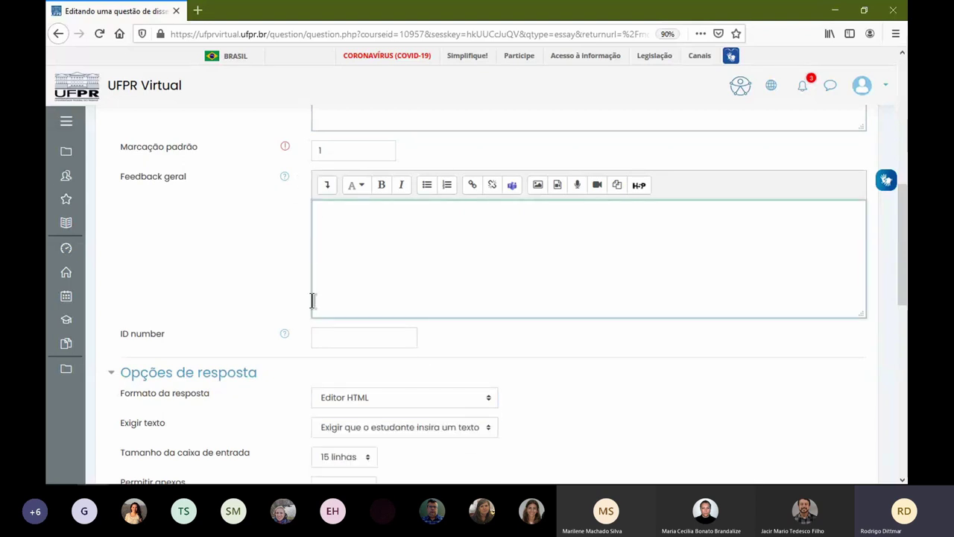
- Type sample lines 'dddd' and 'fffff' in the general feedback, centring one and bolding the other
{"action": "left_click", "coordinate": [328, 185]}
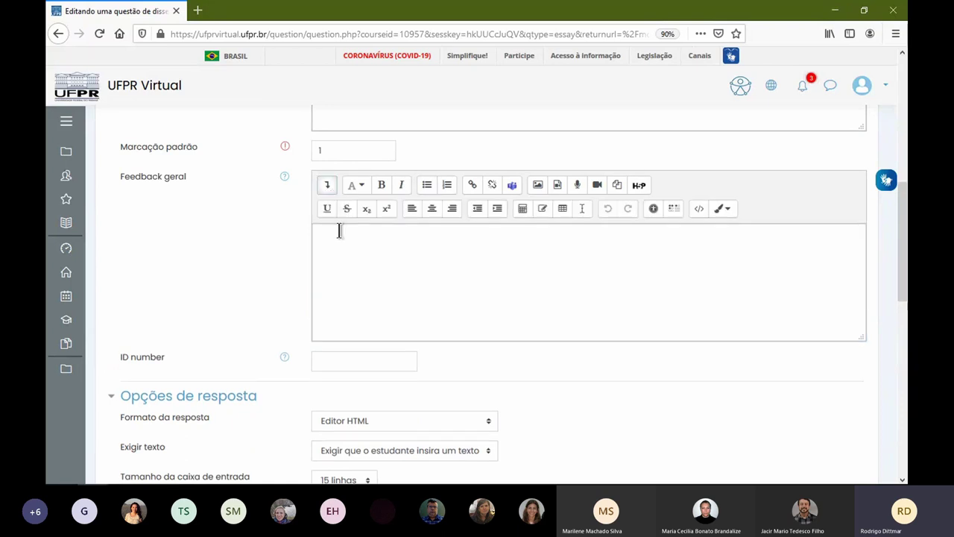
{"action": "left_click", "coordinate": [421, 236]}
{"action": "type", "text": "dddd"}
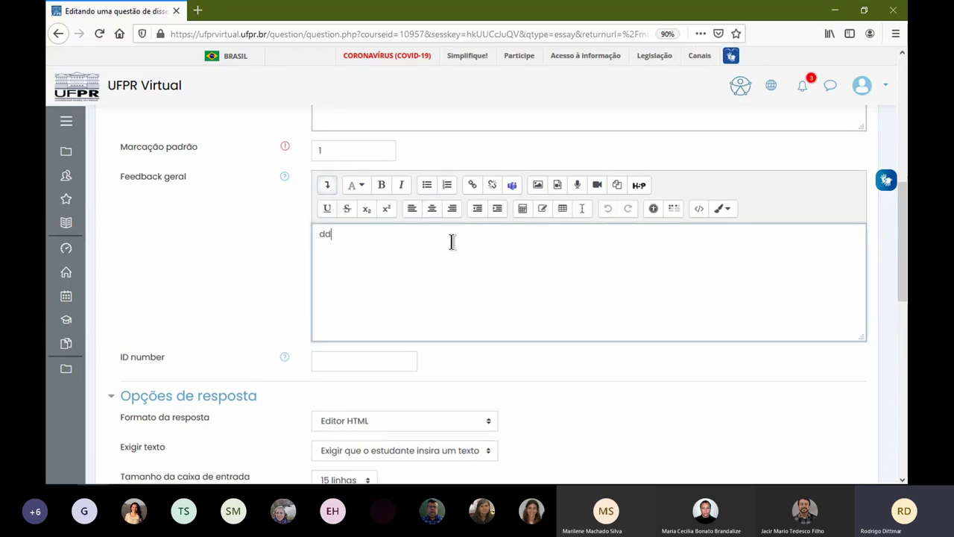
{"action": "left_click", "coordinate": [432, 209]}
{"action": "key", "text": "Return"}
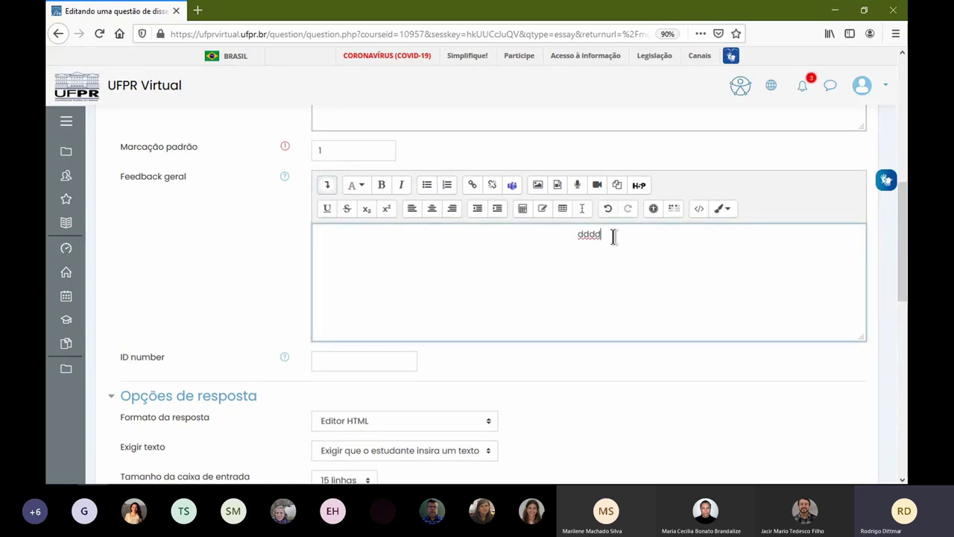
{"action": "left_click", "coordinate": [412, 210]}
{"action": "type", "text": "ffffff"}
{"action": "left_click_drag", "start_coordinate": [360, 255], "coordinate": [318, 255]}
{"action": "left_click", "coordinate": [380, 186]}
{"action": "left_click", "coordinate": [405, 272]}
- Add the sample word 'aasdfasdf' to the feedback and try bolding it
{"action": "type", "text": "aasdfasdf"}
{"action": "left_click_drag", "start_coordinate": [330, 287], "coordinate": [399, 292]}
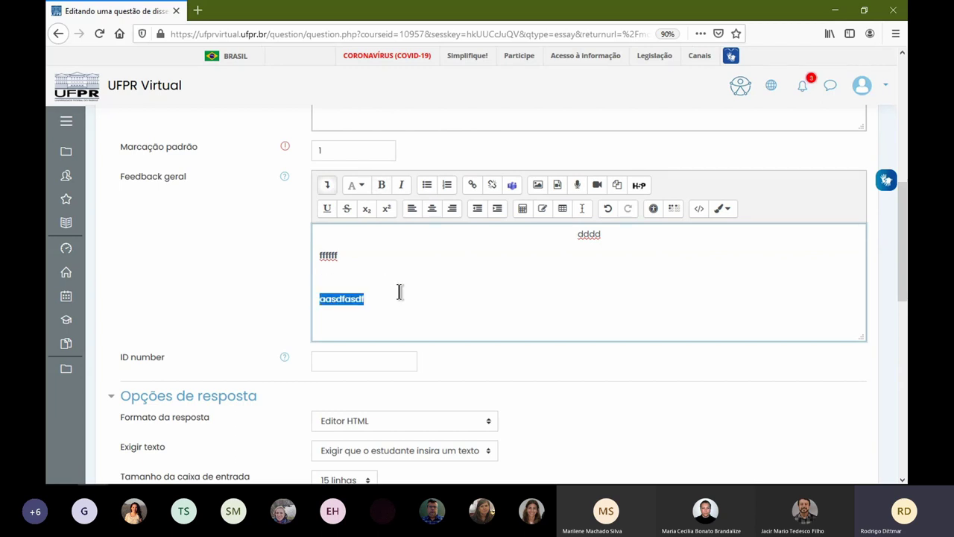
{"action": "left_click", "coordinate": [382, 186]}
{"action": "left_click", "coordinate": [414, 270]}
{"action": "left_click_drag", "start_coordinate": [402, 287], "coordinate": [319, 279]}
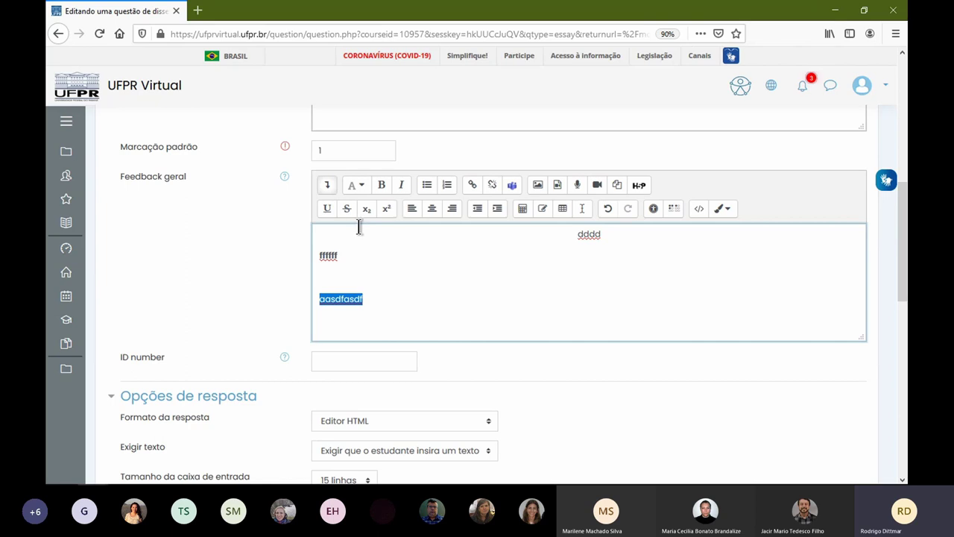
{"action": "left_click", "coordinate": [406, 299]}
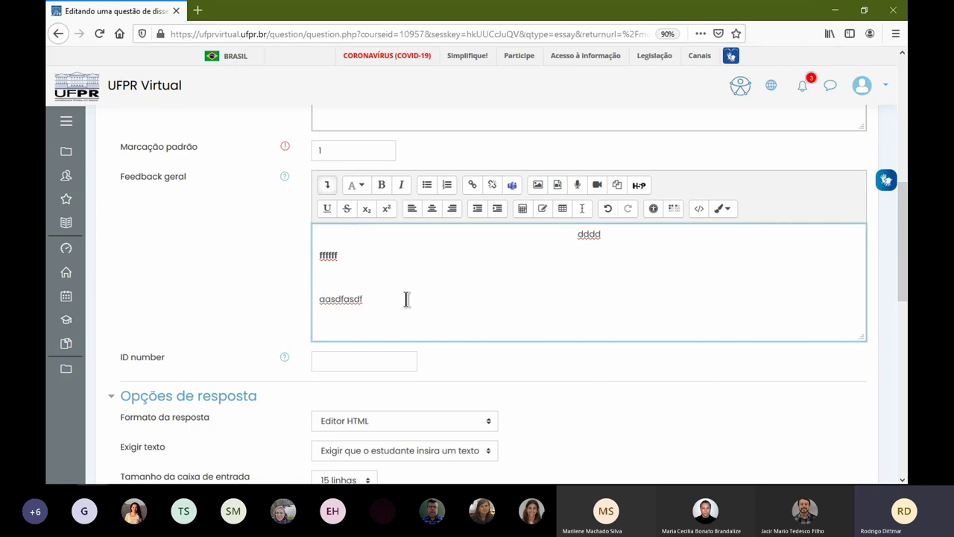
- Switch the response format to Texto simples and delete all sample feedback text
{"action": "left_click", "coordinate": [362, 414]}
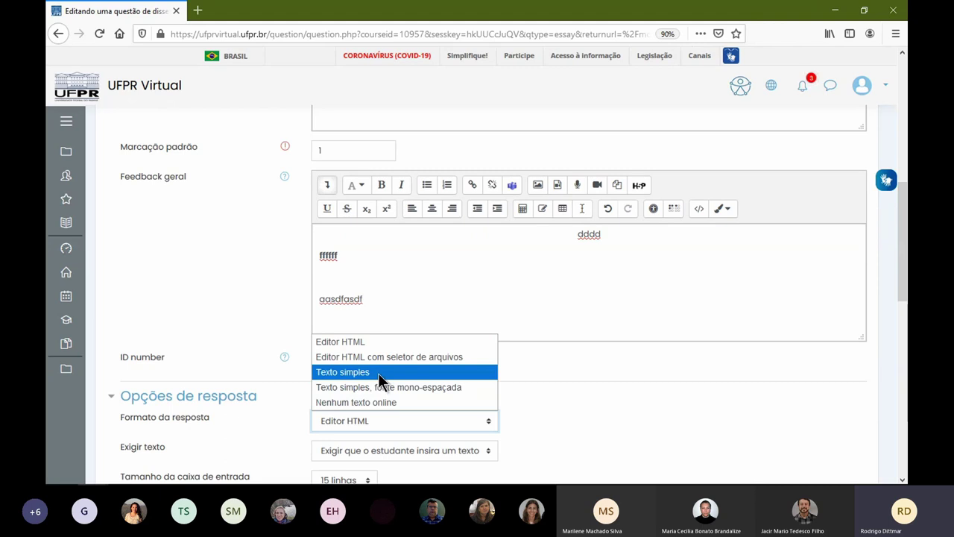
{"action": "left_click", "coordinate": [492, 372]}
{"action": "left_click", "coordinate": [460, 313]}
{"action": "left_click_drag", "start_coordinate": [460, 313], "coordinate": [316, 299]}
{"action": "left_click_drag", "start_coordinate": [314, 256], "coordinate": [310, 225]}
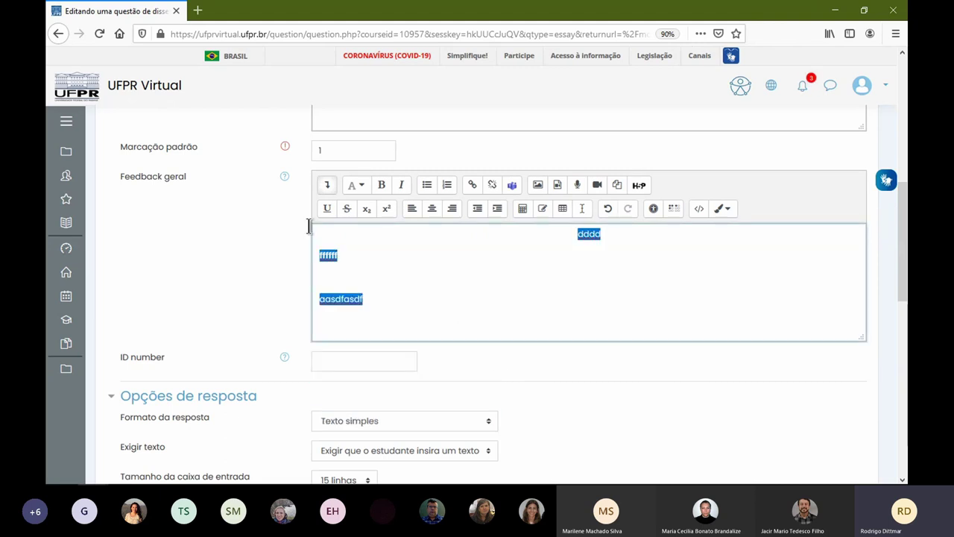
{"action": "key", "text": "BackSpace"}
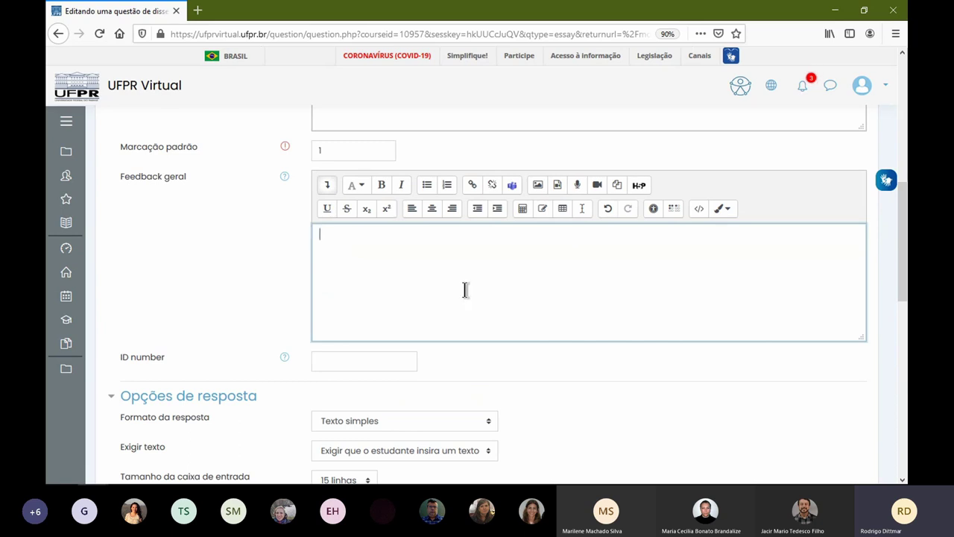
- Keep the input box at 15 linhas and attachments disallowed
{"action": "scroll", "coordinate": [465, 289], "scroll_direction": "down", "scroll_amount": 3}
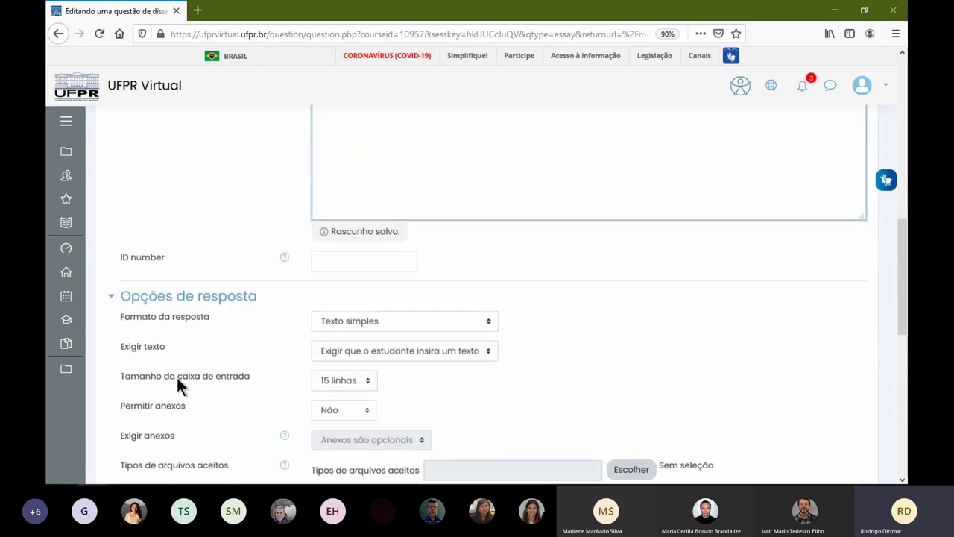
{"action": "left_click", "coordinate": [350, 376]}
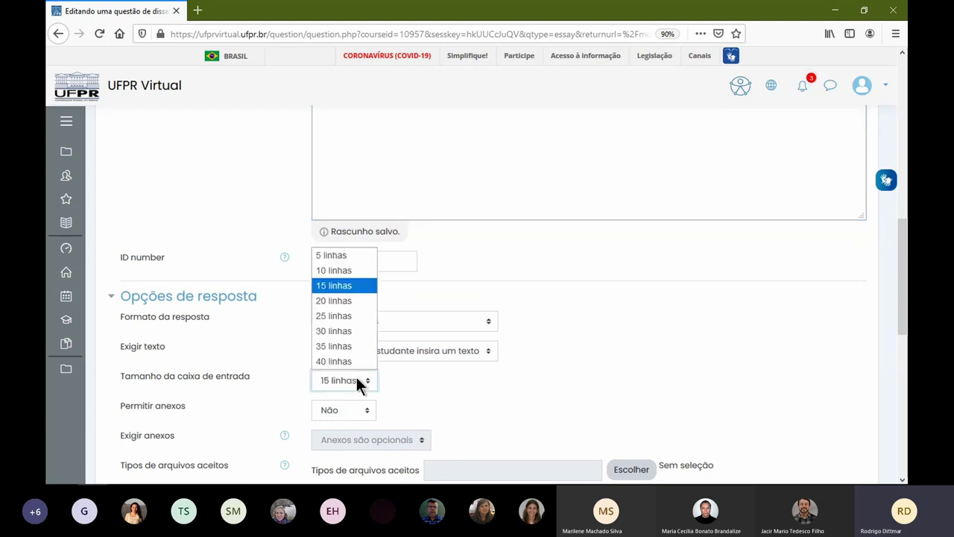
{"action": "left_click", "coordinate": [355, 289]}
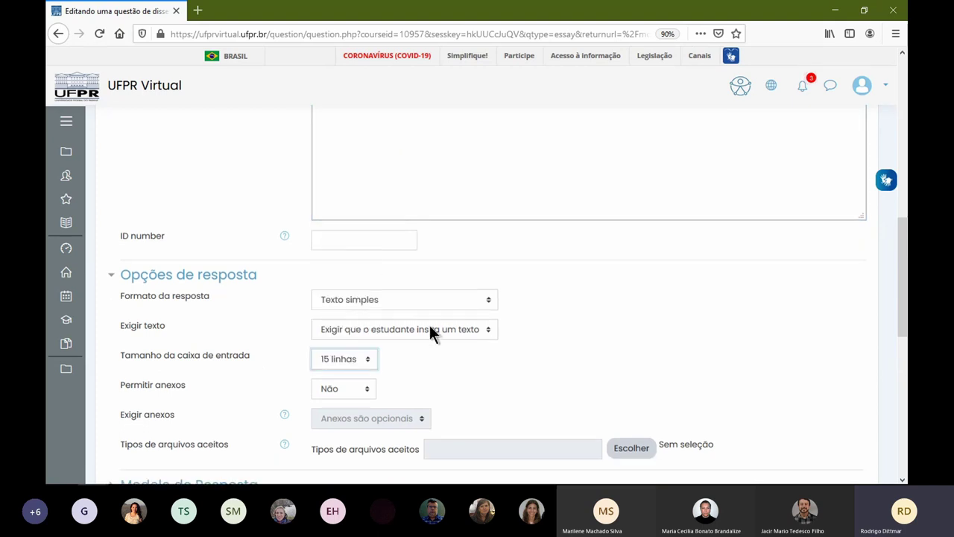
{"action": "left_click", "coordinate": [357, 387]}
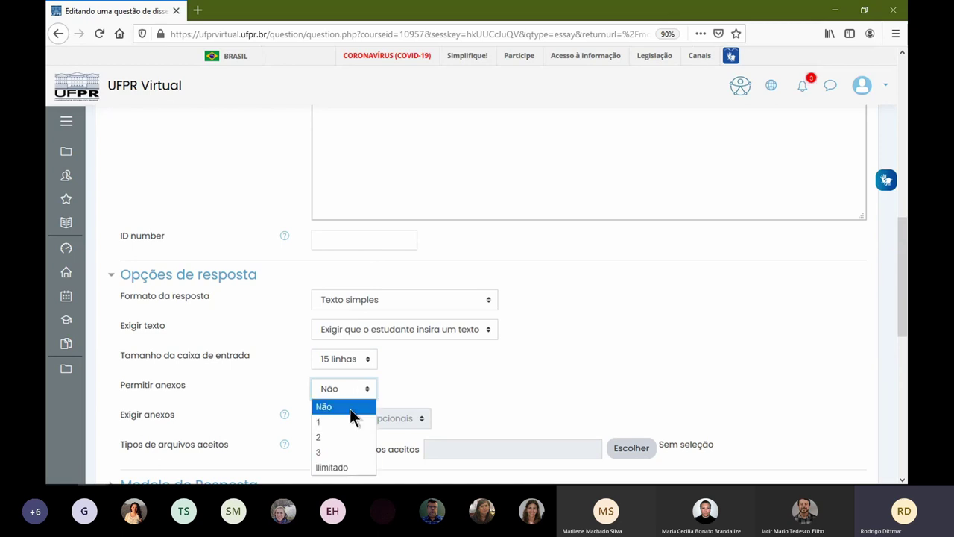
{"action": "left_click", "coordinate": [435, 388]}
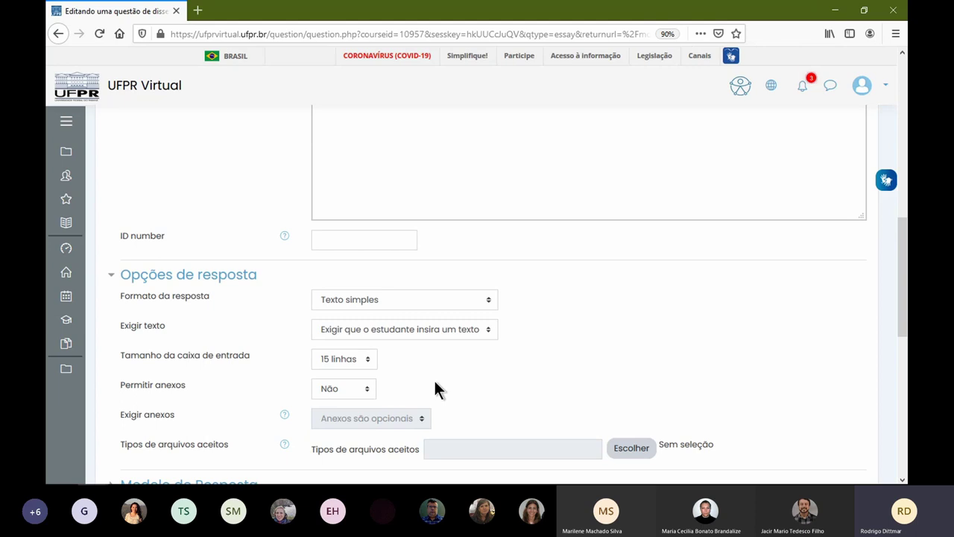
- Briefly allow one attachment, then set Permitir anexos back to Não
{"action": "scroll", "coordinate": [330, 291], "scroll_direction": "up", "scroll_amount": 5}
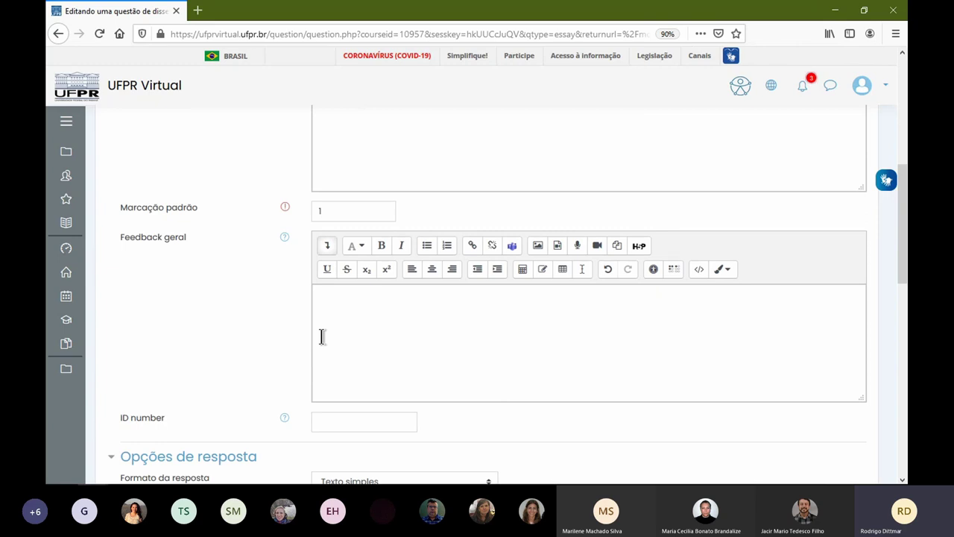
{"action": "scroll", "coordinate": [420, 355], "scroll_direction": "down", "scroll_amount": 3}
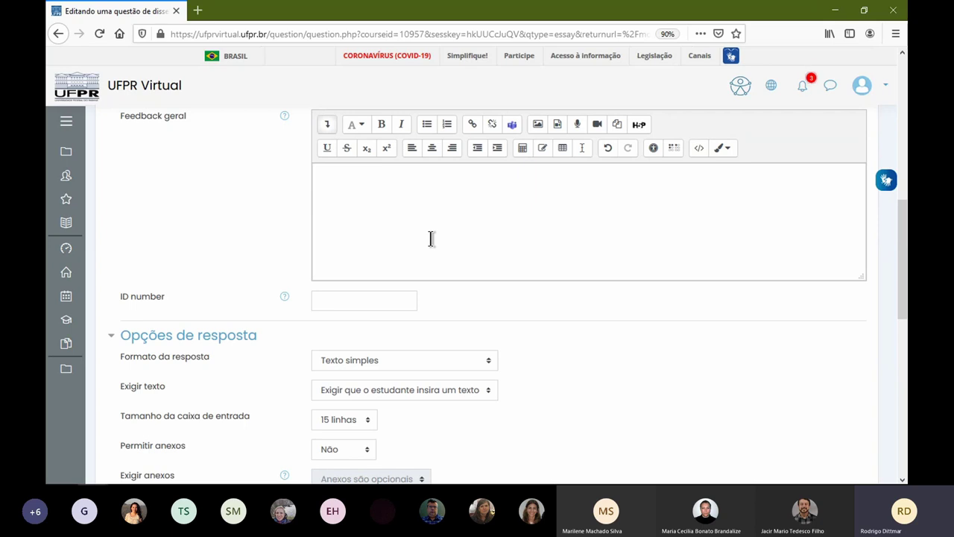
{"action": "scroll", "coordinate": [422, 253], "scroll_direction": "down", "scroll_amount": 6}
{"action": "left_click", "coordinate": [341, 207]}
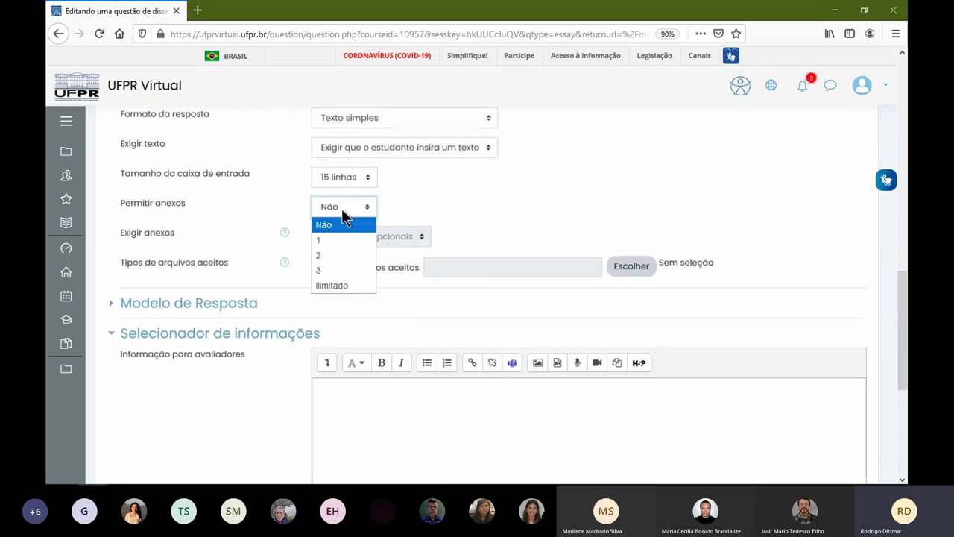
{"action": "left_click", "coordinate": [344, 240]}
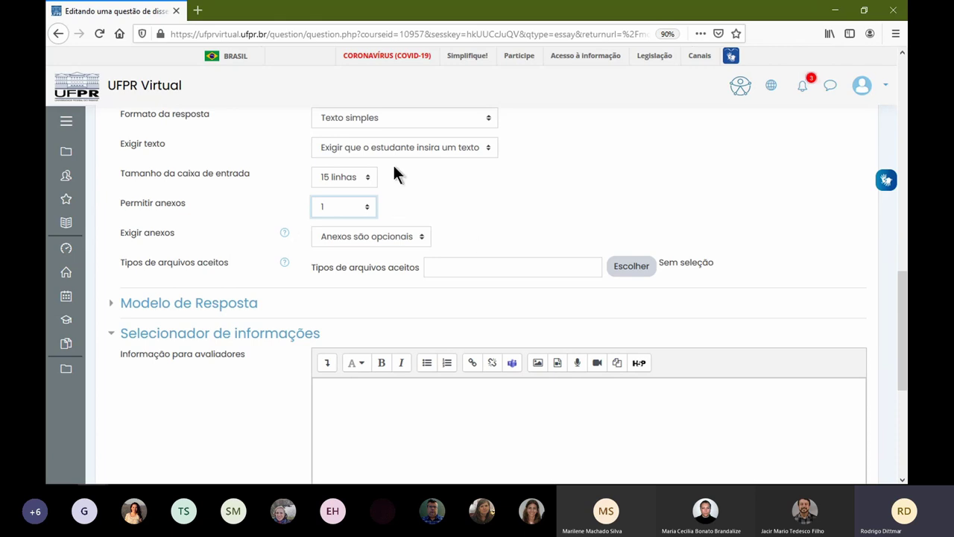
{"action": "left_click", "coordinate": [346, 206]}
{"action": "left_click", "coordinate": [348, 224]}
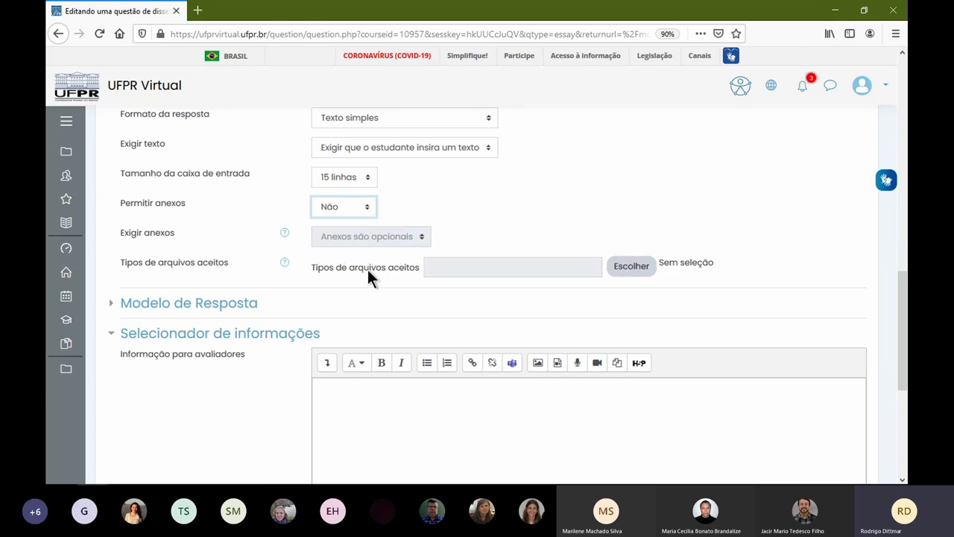
{"action": "scroll", "coordinate": [376, 278], "scroll_direction": "down", "scroll_amount": 3}
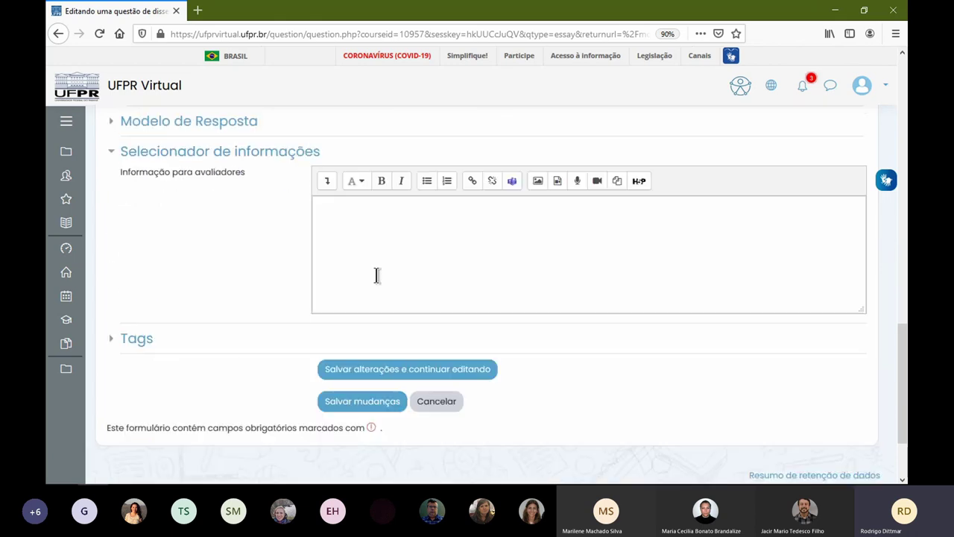
- Save the essay question and change question 3's mark to 3
{"action": "left_click", "coordinate": [373, 401]}
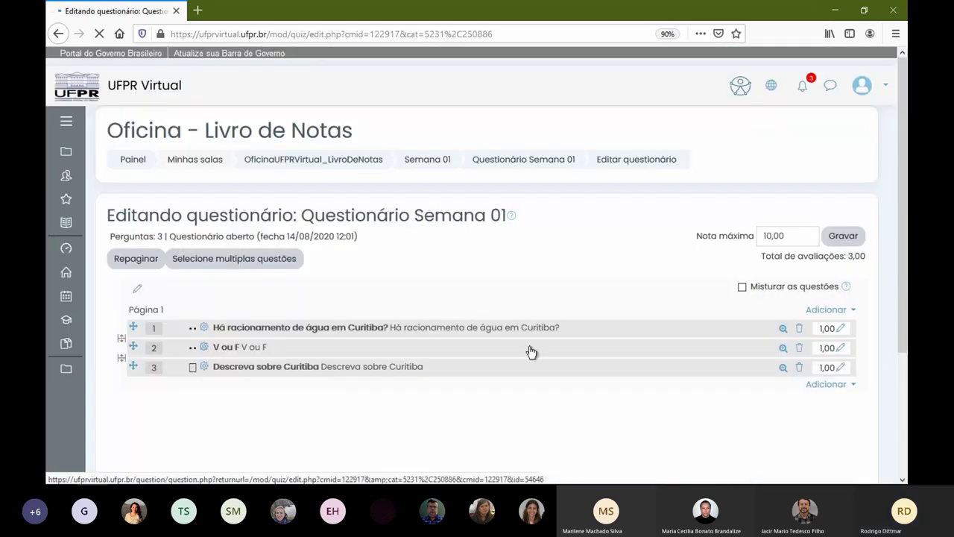
{"action": "left_click", "coordinate": [841, 370]}
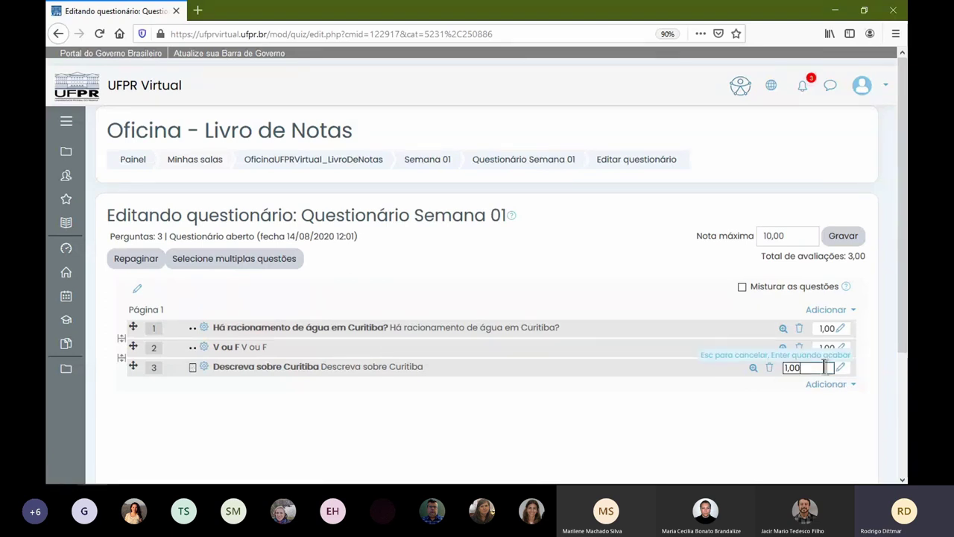
{"action": "type", "text": "3"}
{"action": "key", "text": "Return"}
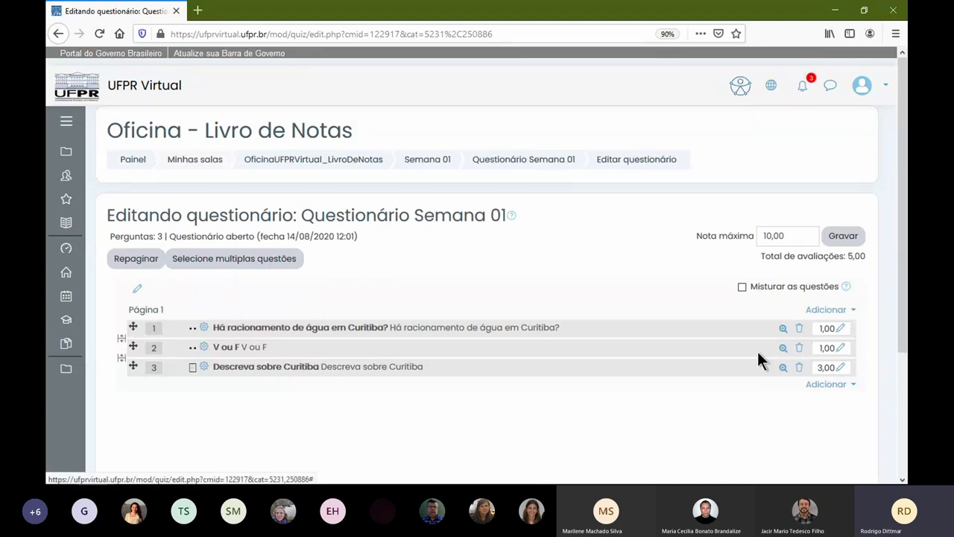
- Create a new short-answer question with name and text 'Descreva sobre Curitiba'
{"action": "left_click", "coordinate": [822, 385]}
{"action": "left_click", "coordinate": [788, 402]}
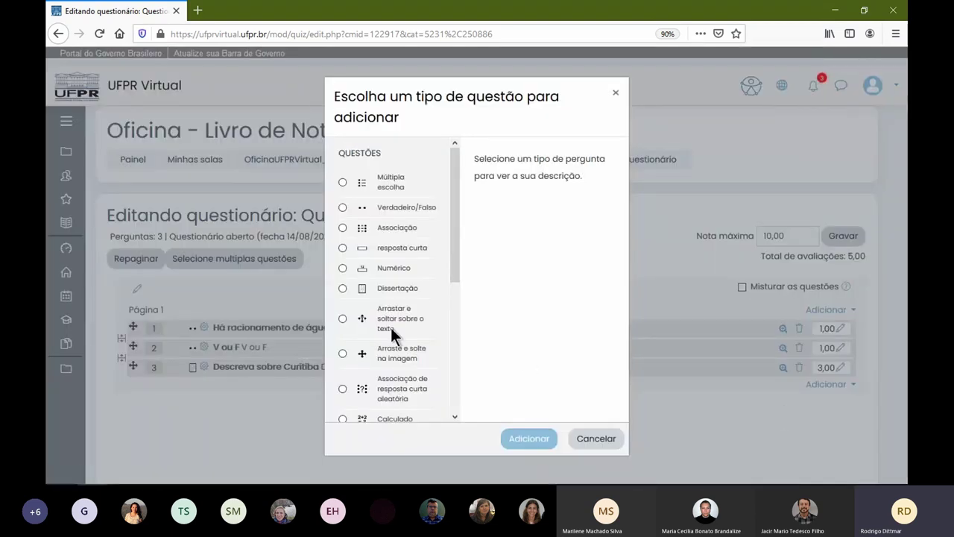
{"action": "left_click", "coordinate": [430, 249]}
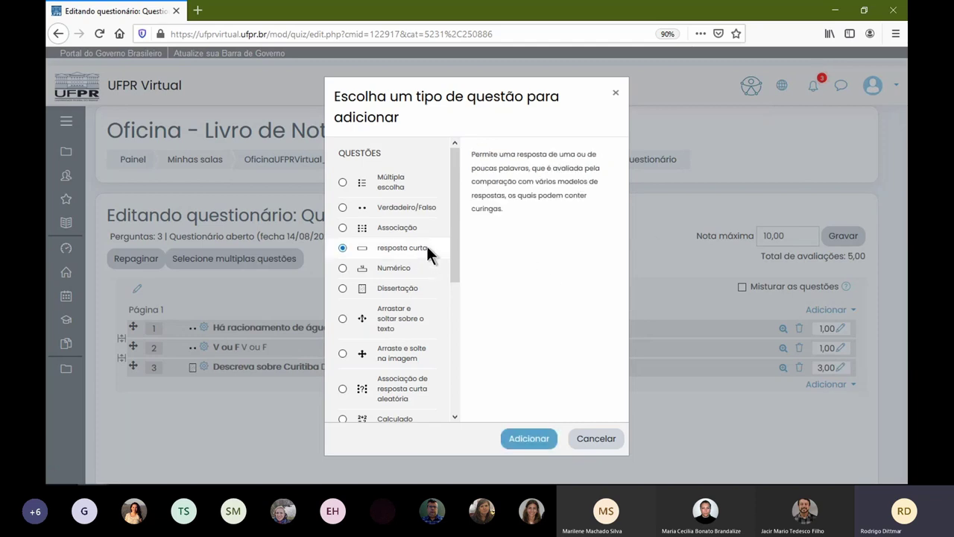
{"action": "left_click", "coordinate": [504, 434]}
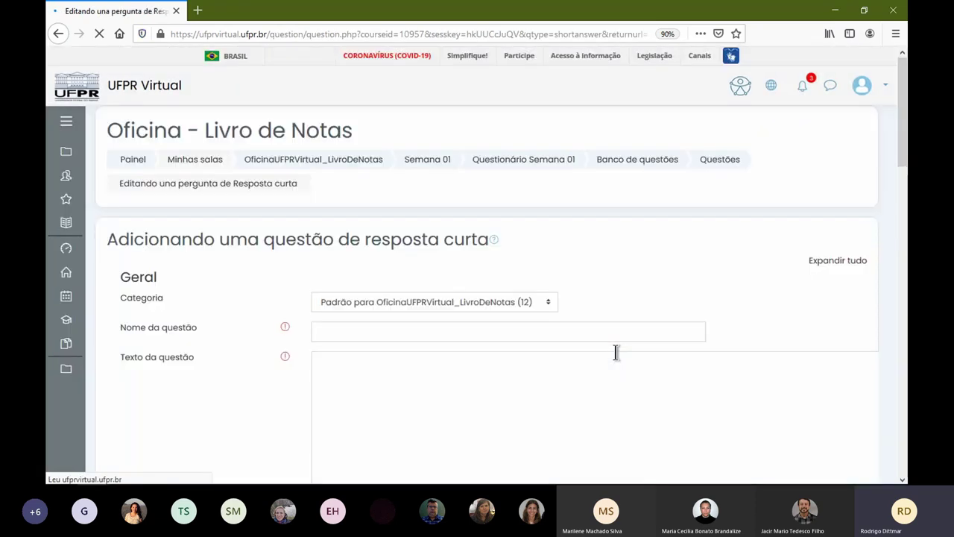
{"action": "left_click", "coordinate": [381, 330]}
{"action": "type", "text": "Descreva sobre Curitiba"}
{"action": "left_click", "coordinate": [412, 389]}
{"action": "type", "text": "Descreva sobre Curitiba"}
- Try saving the short-answer question, which errors because no answer is worth 100%
{"action": "scroll", "coordinate": [326, 309], "scroll_direction": "down", "scroll_amount": 6}
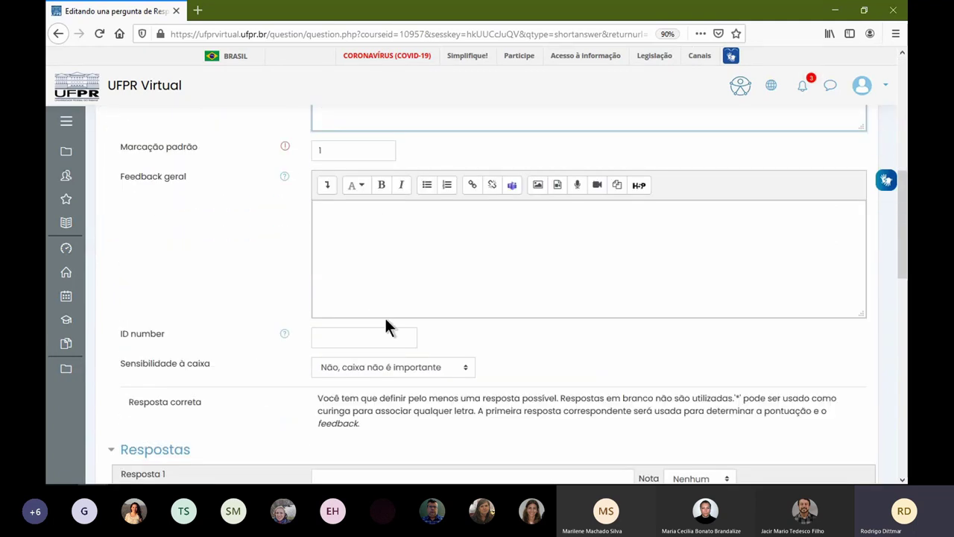
{"action": "scroll", "coordinate": [491, 325], "scroll_direction": "down", "scroll_amount": 3}
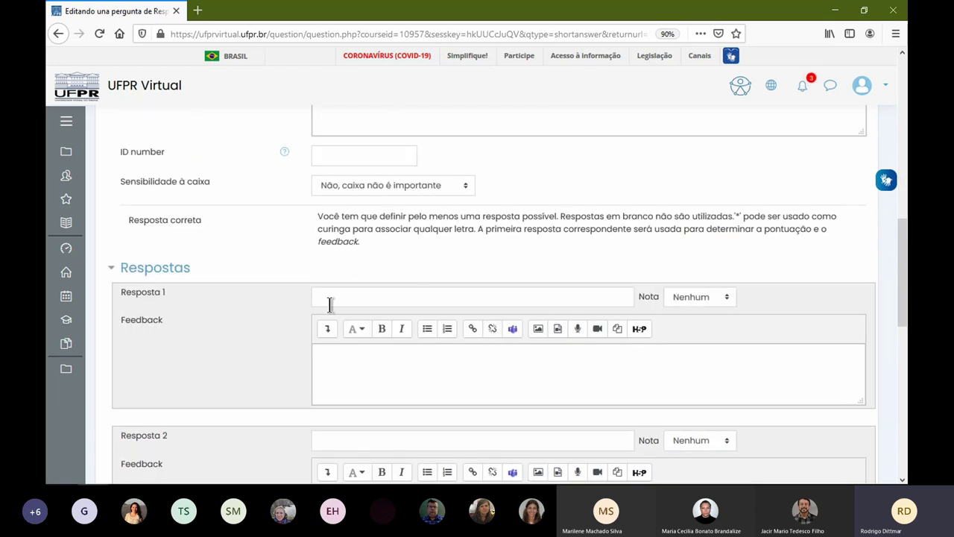
{"action": "scroll", "coordinate": [402, 398], "scroll_direction": "down", "scroll_amount": 3}
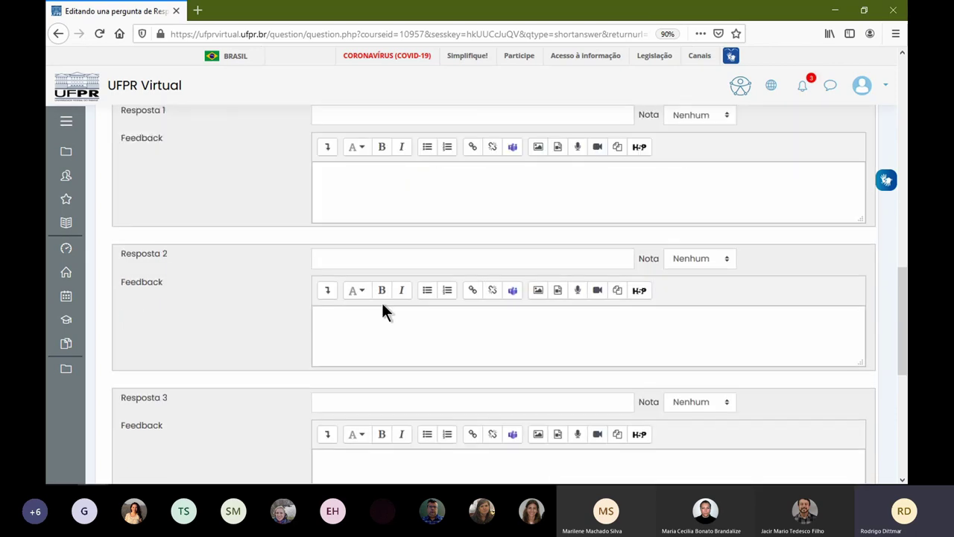
{"action": "scroll", "coordinate": [439, 380], "scroll_direction": "down", "scroll_amount": 5}
{"action": "scroll", "coordinate": [444, 373], "scroll_direction": "up", "scroll_amount": 2}
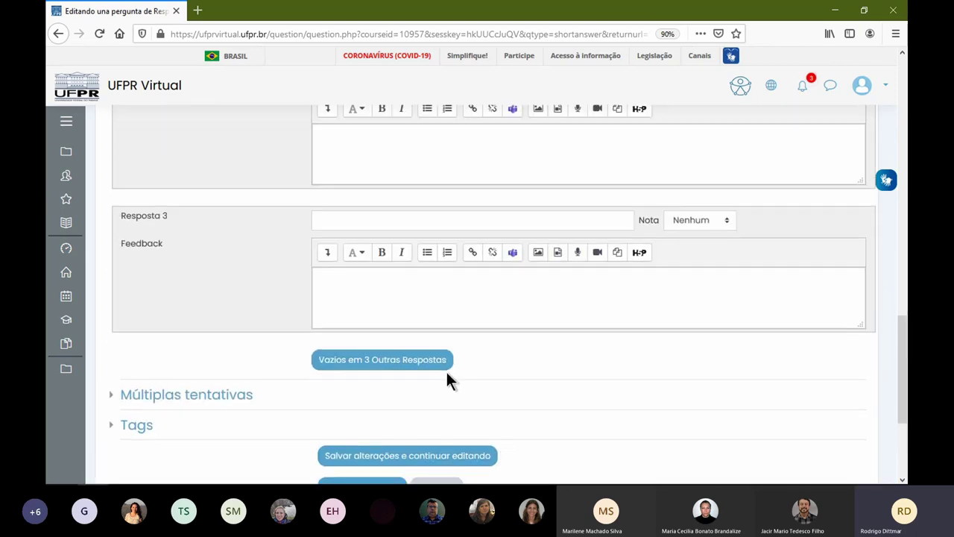
{"action": "scroll", "coordinate": [450, 373], "scroll_direction": "down", "scroll_amount": 3}
{"action": "left_click", "coordinate": [371, 306]}
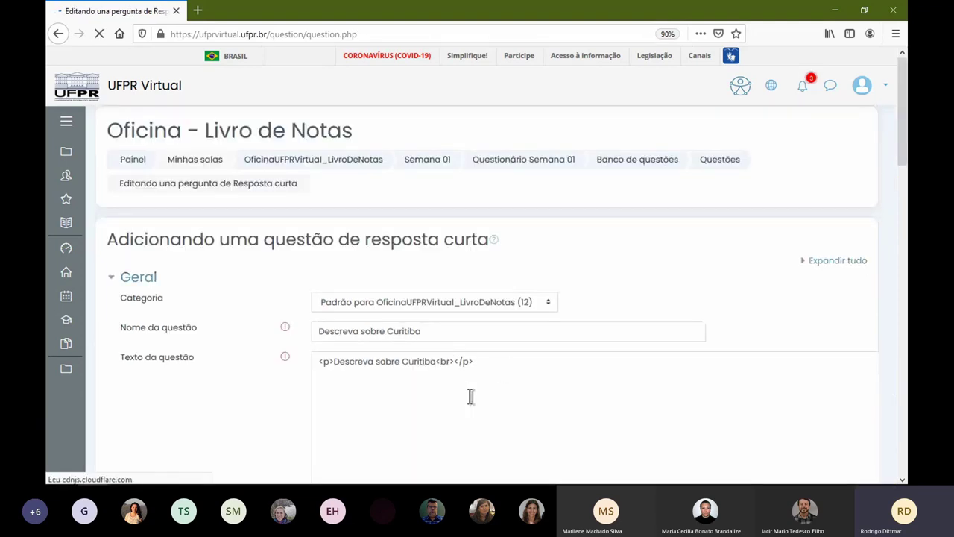
{"action": "scroll", "coordinate": [445, 377], "scroll_direction": "down", "scroll_amount": 3}
{"action": "scroll", "coordinate": [445, 377], "scroll_direction": "up", "scroll_amount": 1}
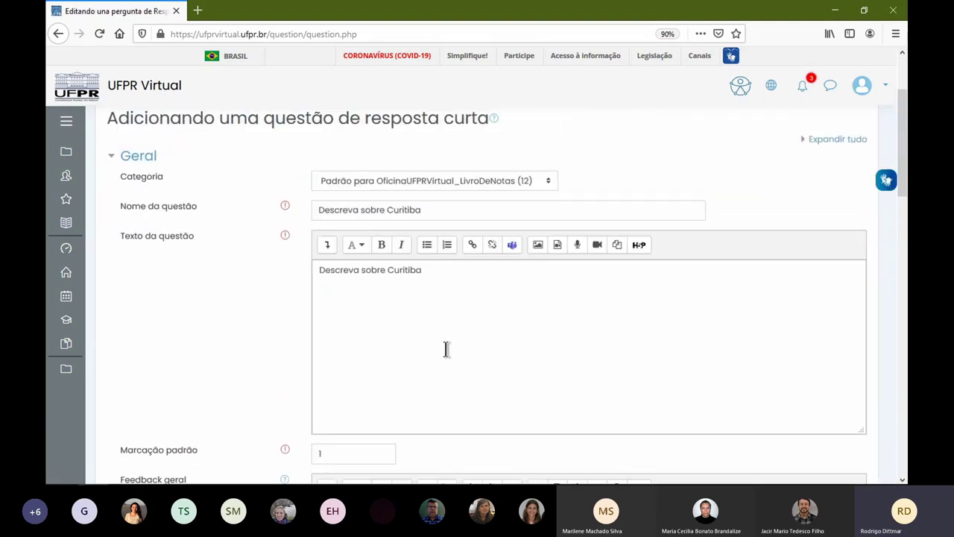
{"action": "scroll", "coordinate": [450, 354], "scroll_direction": "down", "scroll_amount": 3}
{"action": "scroll", "coordinate": [453, 347], "scroll_direction": "down", "scroll_amount": 3}
{"action": "scroll", "coordinate": [458, 343], "scroll_direction": "down", "scroll_amount": 3}
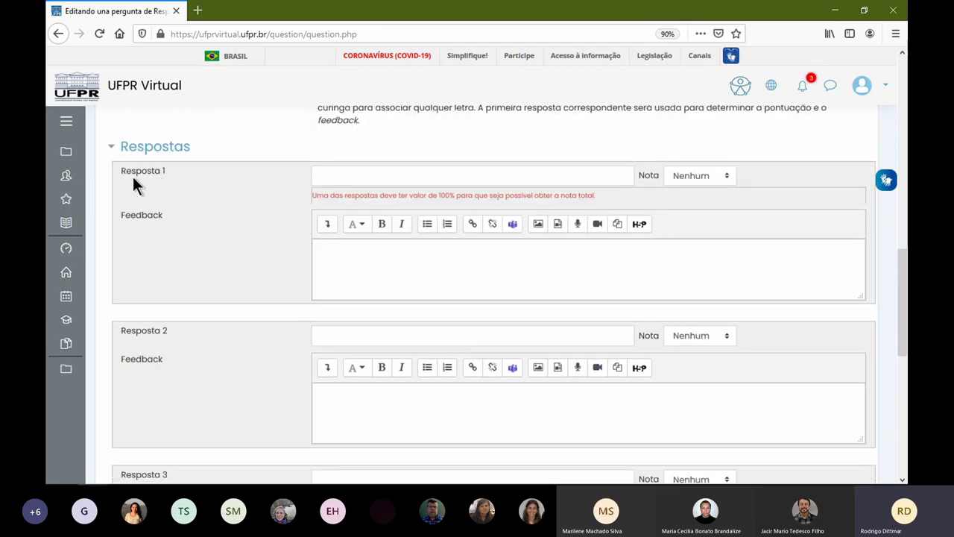
{"action": "scroll", "coordinate": [335, 206], "scroll_direction": "up", "scroll_amount": 3}
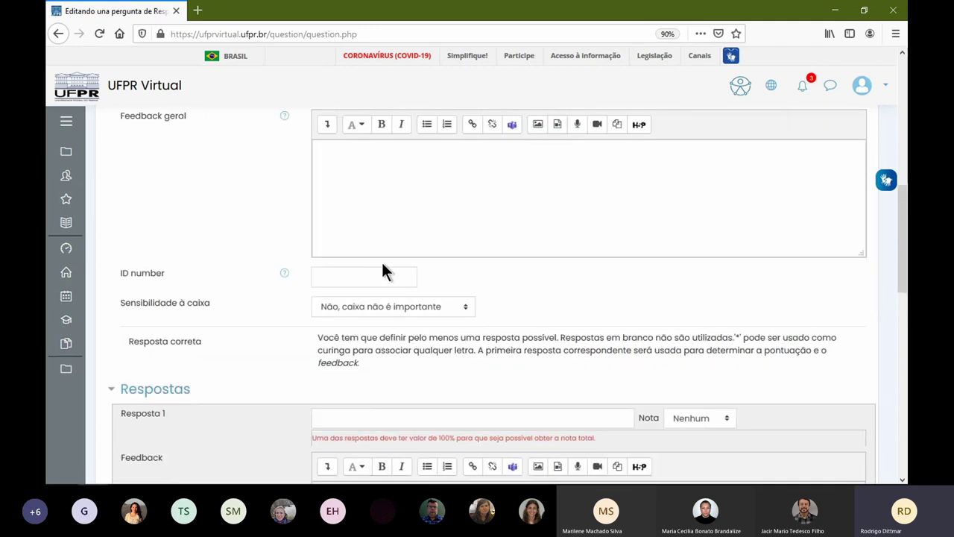
- Enter three accepted answers: 'ddddd', 't' and 'ssss'
{"action": "scroll", "coordinate": [381, 262], "scroll_direction": "down", "scroll_amount": 2}
{"action": "left_click", "coordinate": [328, 239]}
{"action": "type", "text": "ddddd"}
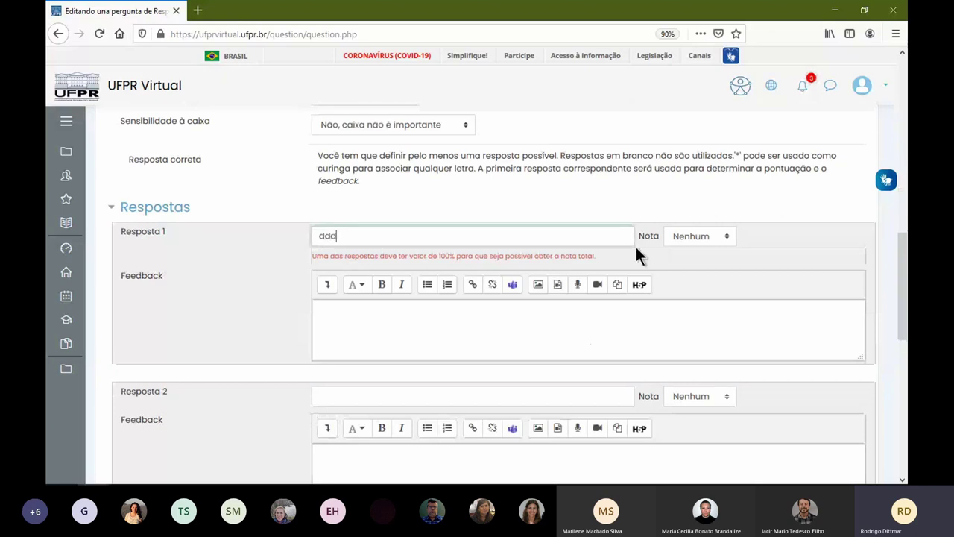
{"action": "left_click", "coordinate": [356, 394]}
{"action": "type", "text": "t"}
{"action": "scroll", "coordinate": [363, 384], "scroll_direction": "down", "scroll_amount": 4}
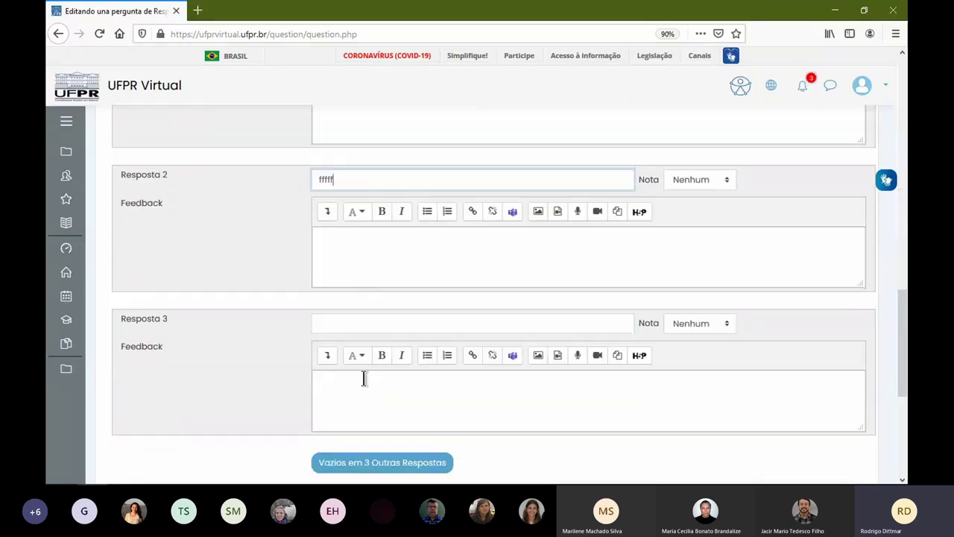
{"action": "left_click", "coordinate": [357, 237]}
{"action": "type", "text": "ssss"}
{"action": "scroll", "coordinate": [524, 261], "scroll_direction": "up", "scroll_amount": 3}
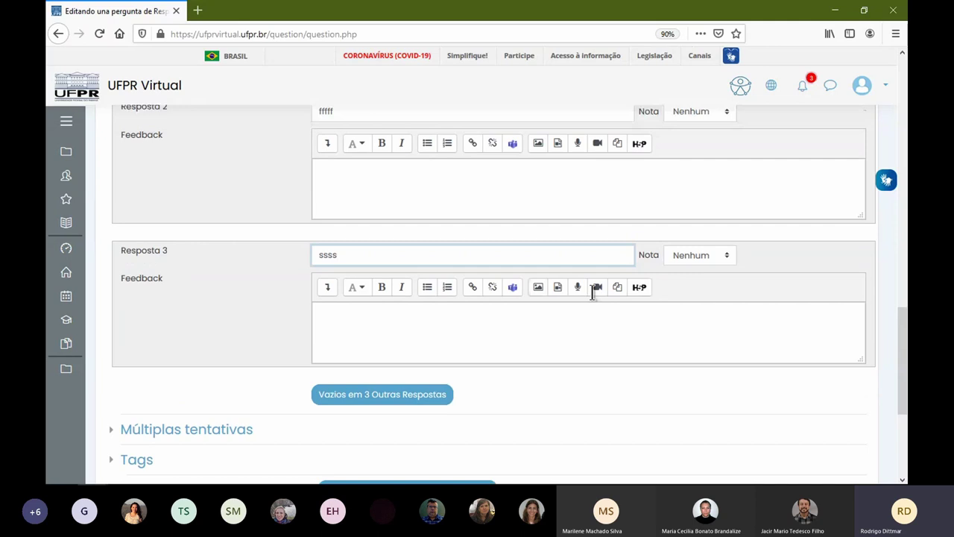
- Grade the three answers 100%, 50% and 5% and save the question
{"action": "left_click", "coordinate": [719, 176]}
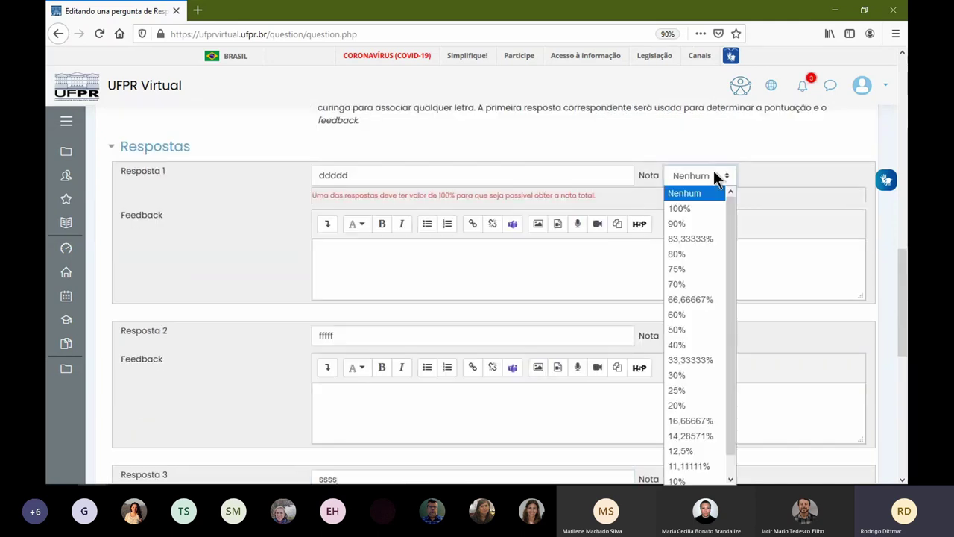
{"action": "left_click", "coordinate": [700, 209]}
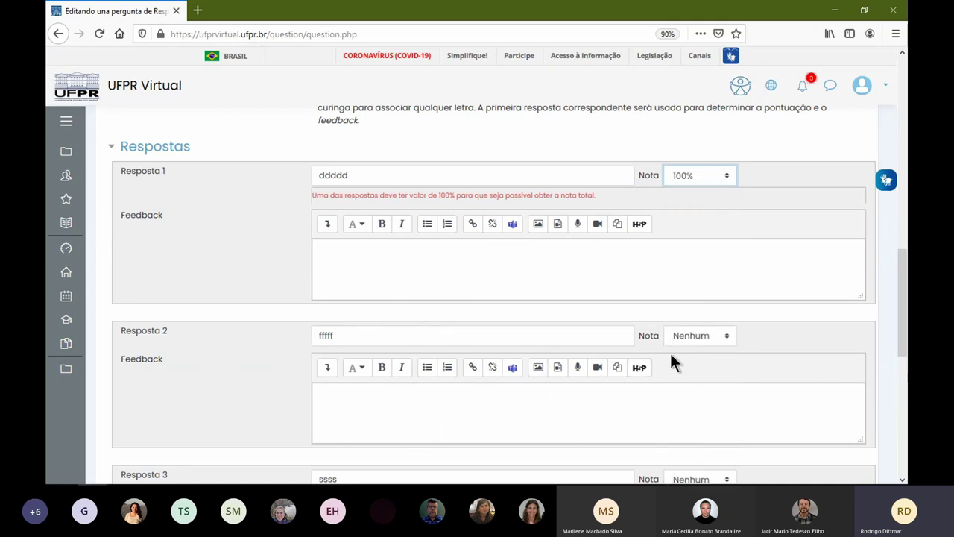
{"action": "left_click", "coordinate": [687, 335]}
{"action": "left_click", "coordinate": [704, 192]}
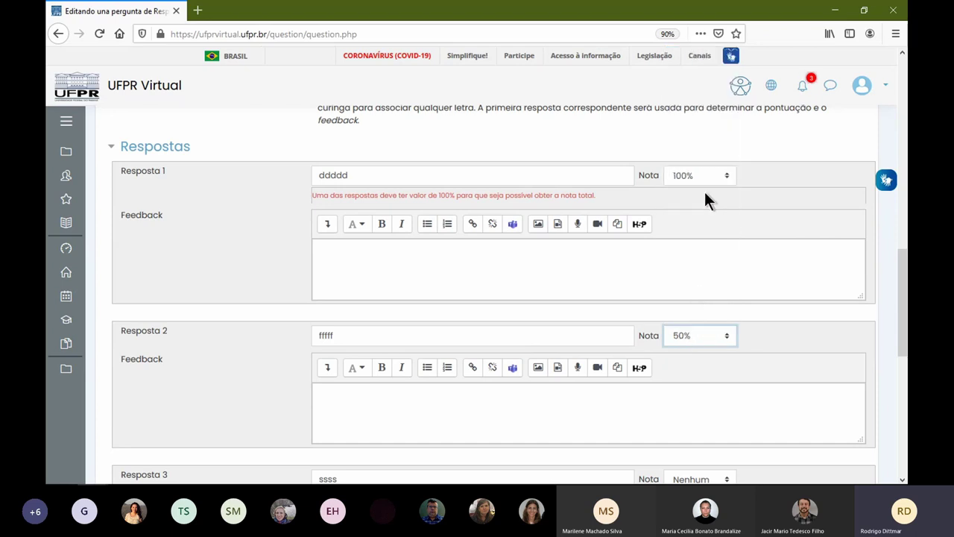
{"action": "scroll", "coordinate": [613, 351], "scroll_direction": "down", "scroll_amount": 4}
{"action": "left_click", "coordinate": [693, 236]}
{"action": "scroll", "coordinate": [715, 342], "scroll_direction": "down", "scroll_amount": 2}
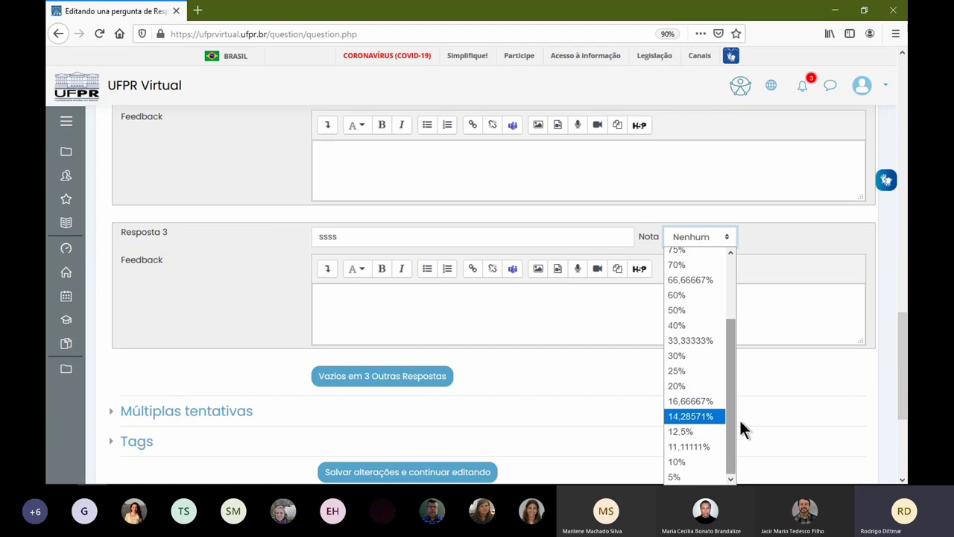
{"action": "scroll", "coordinate": [740, 422], "scroll_direction": "down", "scroll_amount": 3}
{"action": "scroll", "coordinate": [705, 223], "scroll_direction": "up", "scroll_amount": 3}
{"action": "left_click", "coordinate": [700, 211]}
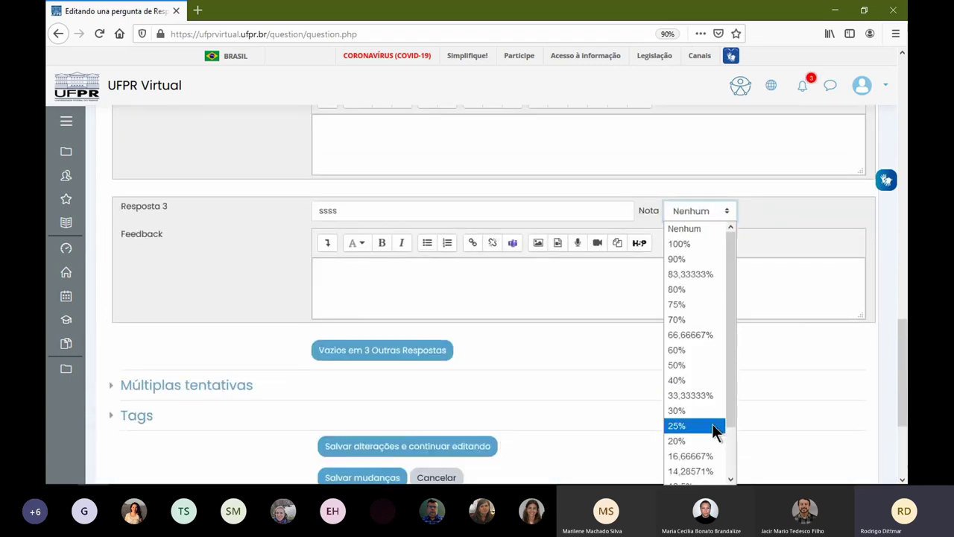
{"action": "scroll", "coordinate": [713, 430], "scroll_direction": "down", "scroll_amount": 2}
{"action": "left_click", "coordinate": [697, 475]}
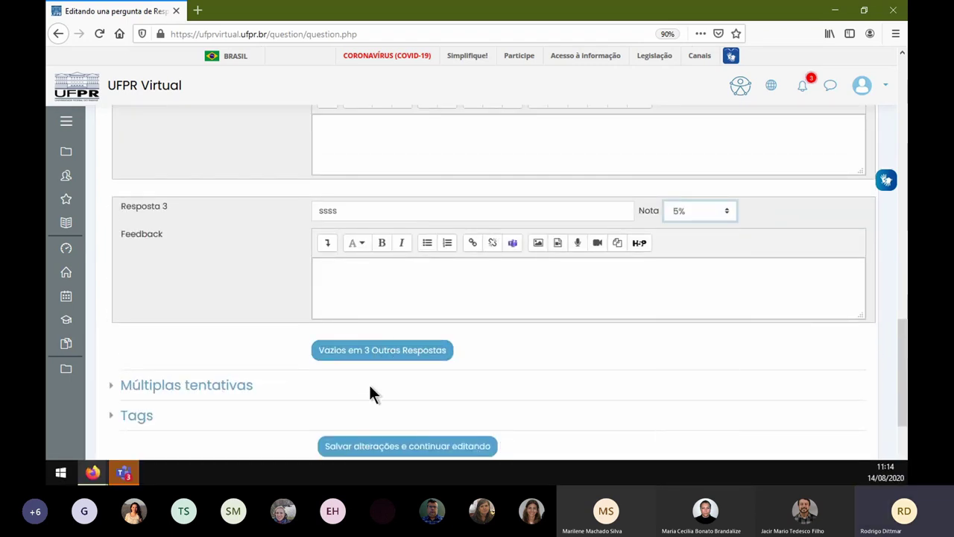
{"action": "left_click", "coordinate": [405, 447]}
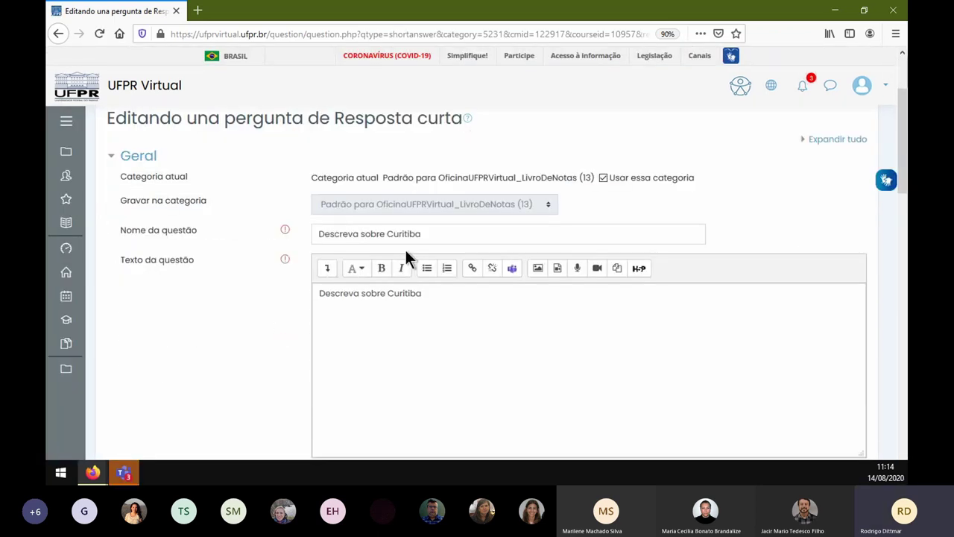
- Save 'Descreva sobre Curitiba' so it appears as question 4 on Página 2
{"action": "scroll", "coordinate": [477, 306], "scroll_direction": "down", "scroll_amount": 5}
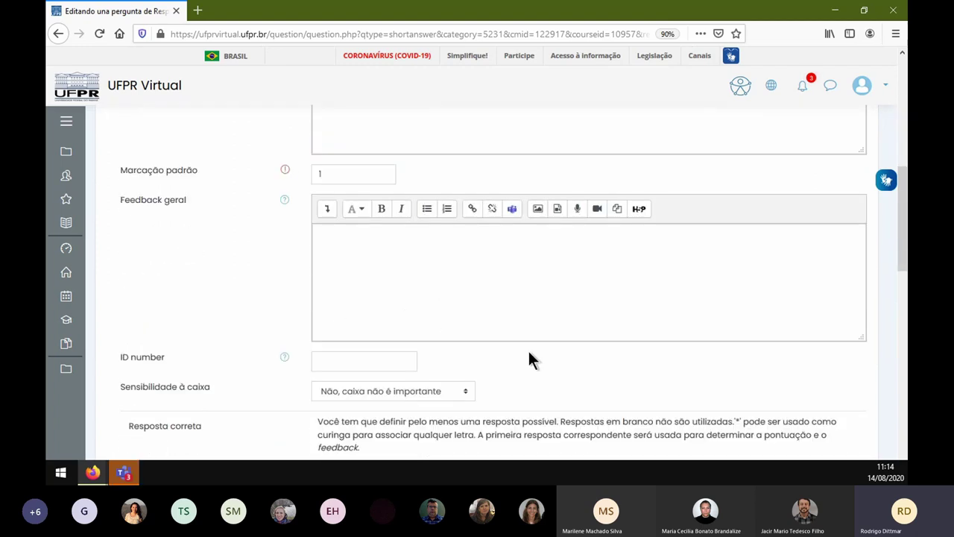
{"action": "scroll", "coordinate": [447, 343], "scroll_direction": "down", "scroll_amount": 3}
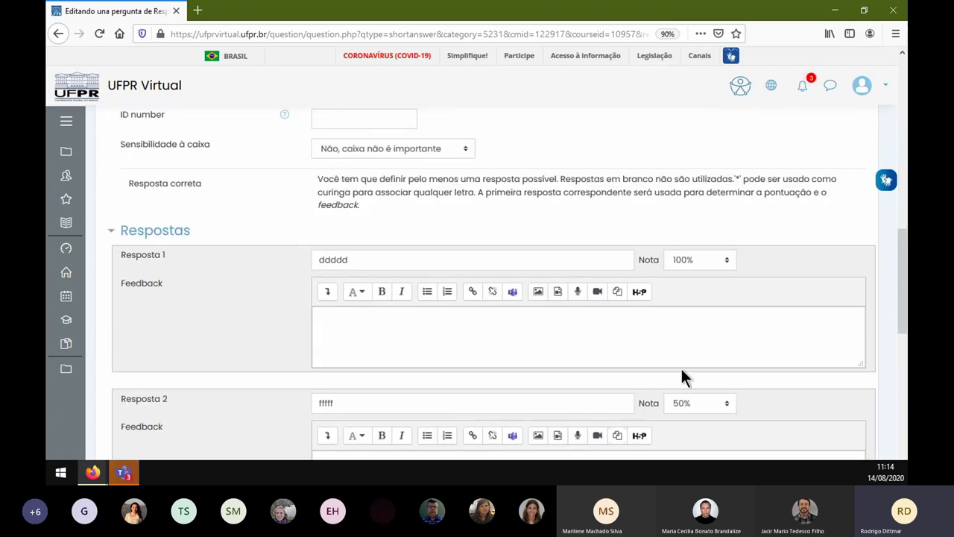
{"action": "scroll", "coordinate": [196, 266], "scroll_direction": "down", "scroll_amount": 2}
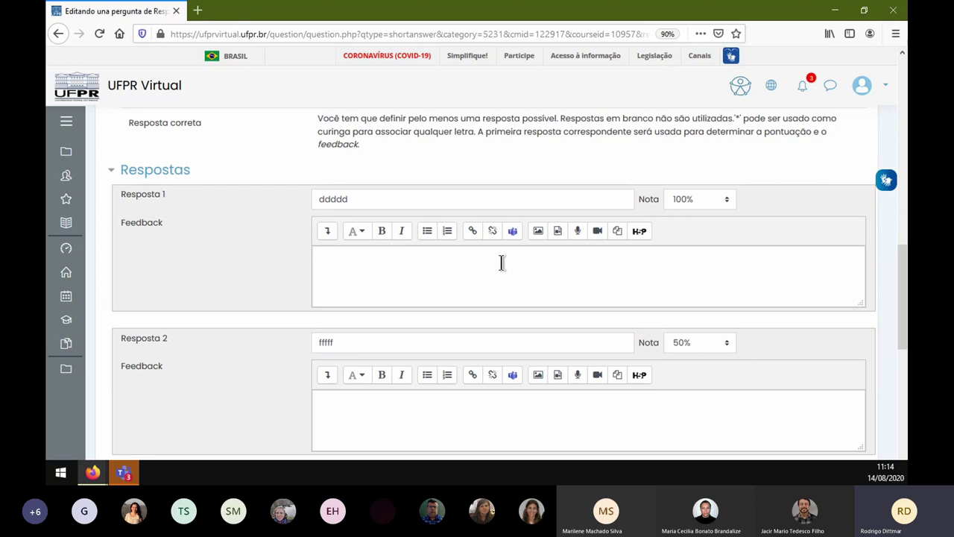
{"action": "scroll", "coordinate": [416, 358], "scroll_direction": "down", "scroll_amount": 6}
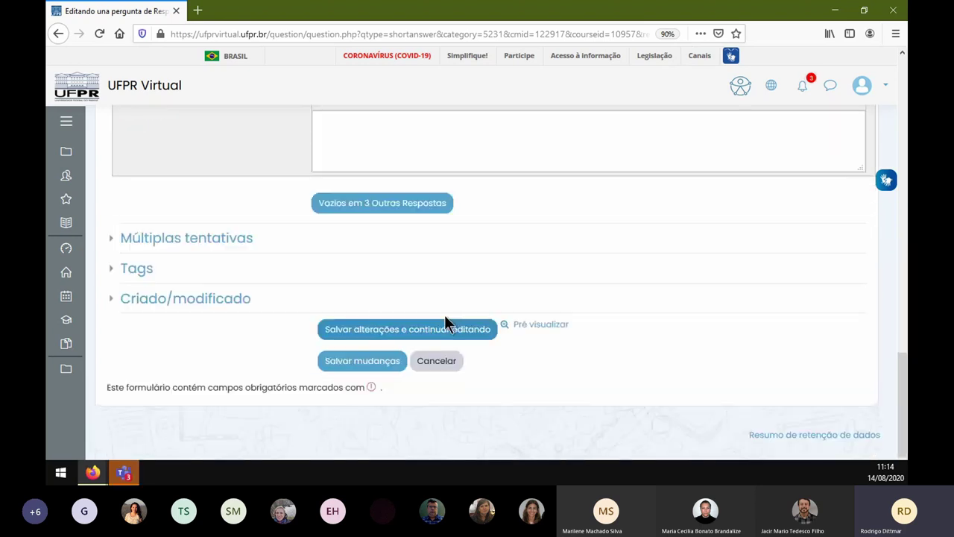
{"action": "left_click", "coordinate": [350, 362]}
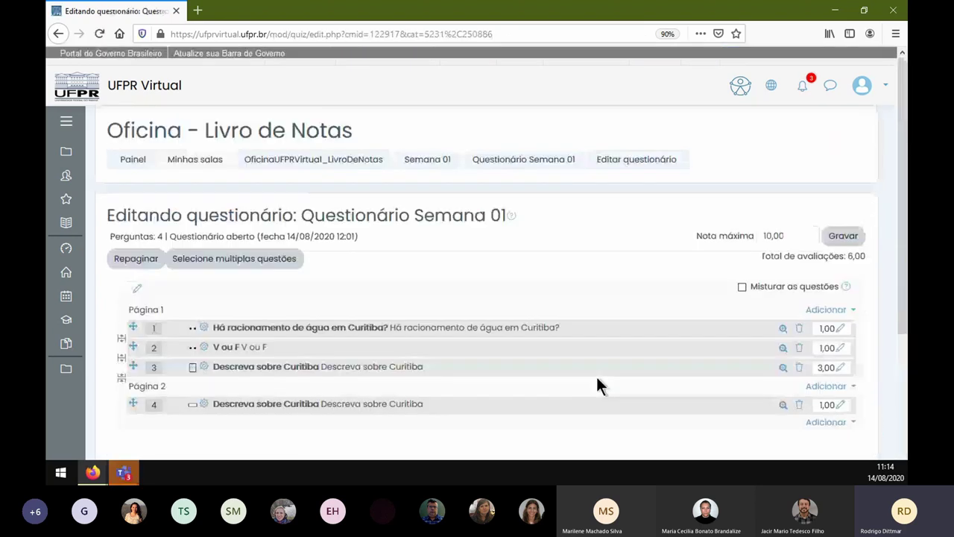
- Set question 4's mark to 5 and the quiz's maximum grade to 100
{"action": "left_click", "coordinate": [841, 405]}
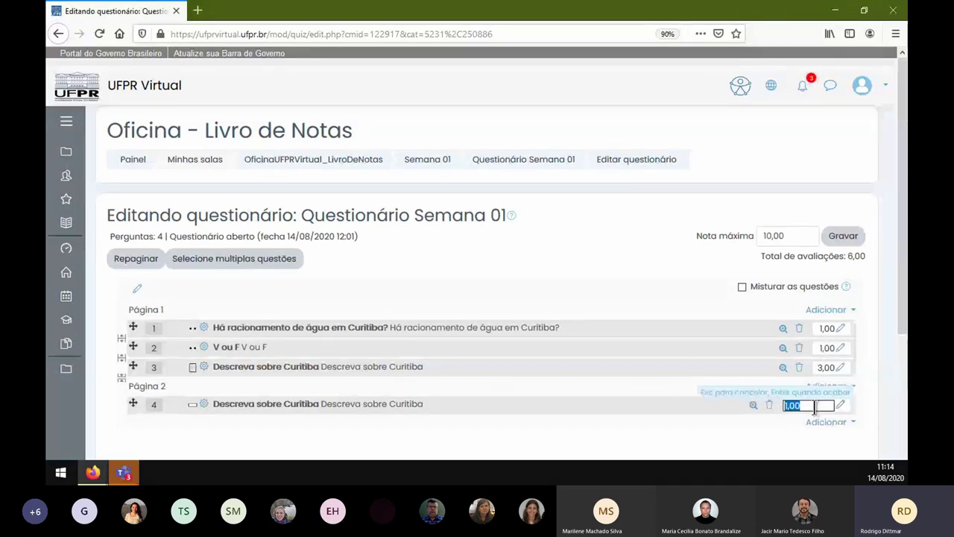
{"action": "type", "text": "5"}
{"action": "key", "text": "Return"}
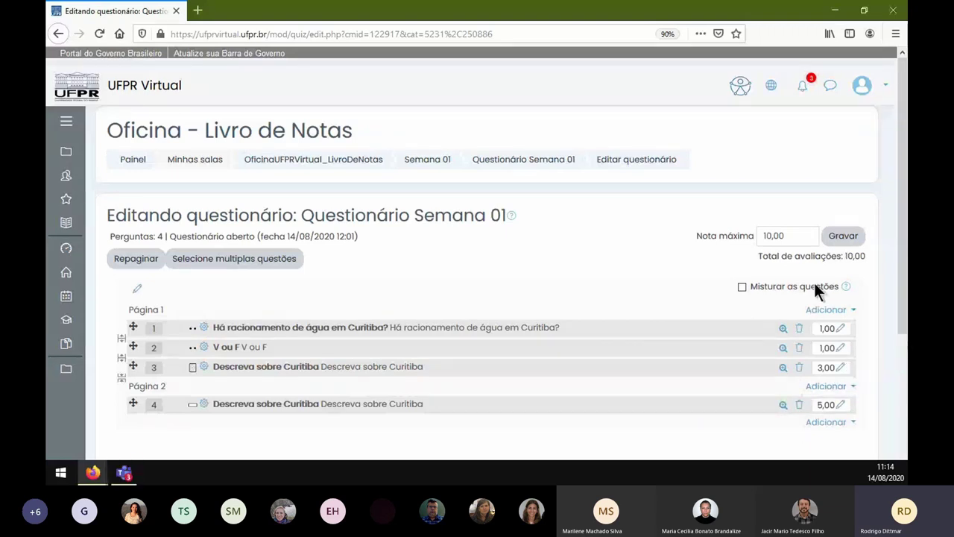
{"action": "left_click_drag", "start_coordinate": [796, 244], "coordinate": [738, 237]}
{"action": "type", "text": "100"}
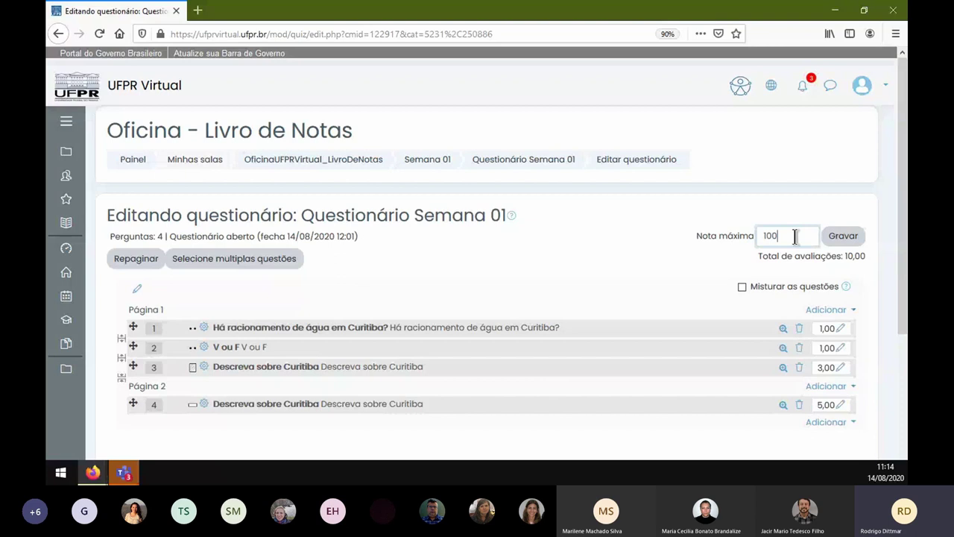
{"action": "left_click", "coordinate": [841, 240]}
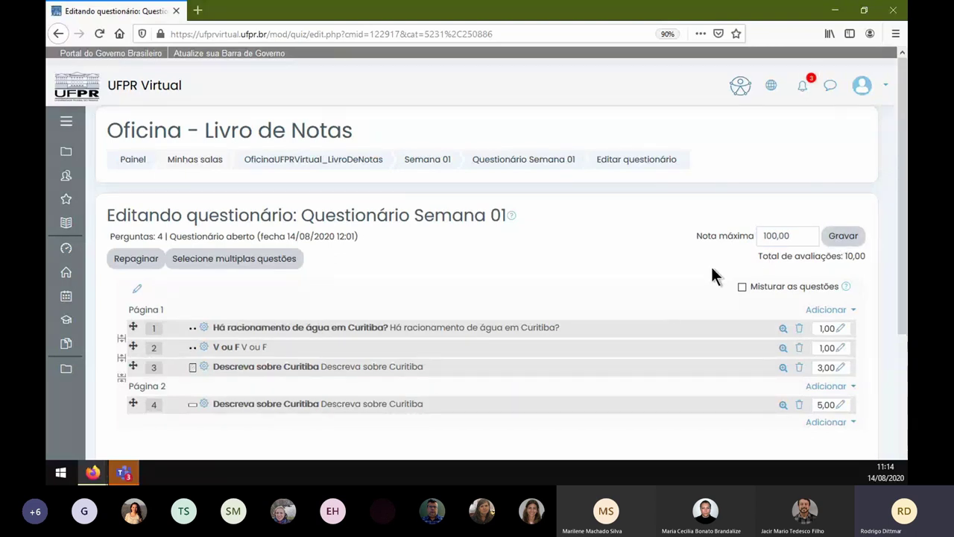
- Set the marks of questions 1, 2 and 3 to 10, 20 and 20
{"action": "left_click", "coordinate": [820, 328]}
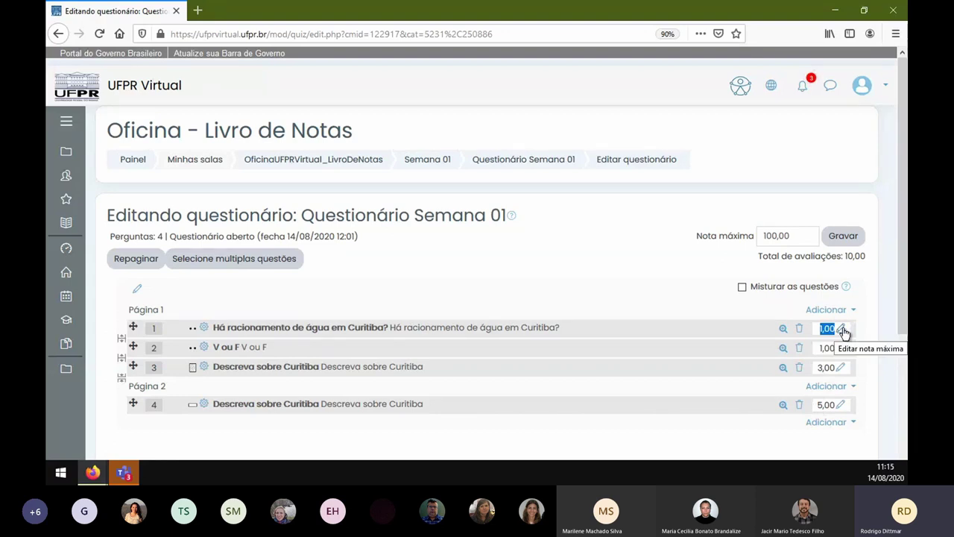
{"action": "type", "text": "10"}
{"action": "key", "text": "Return"}
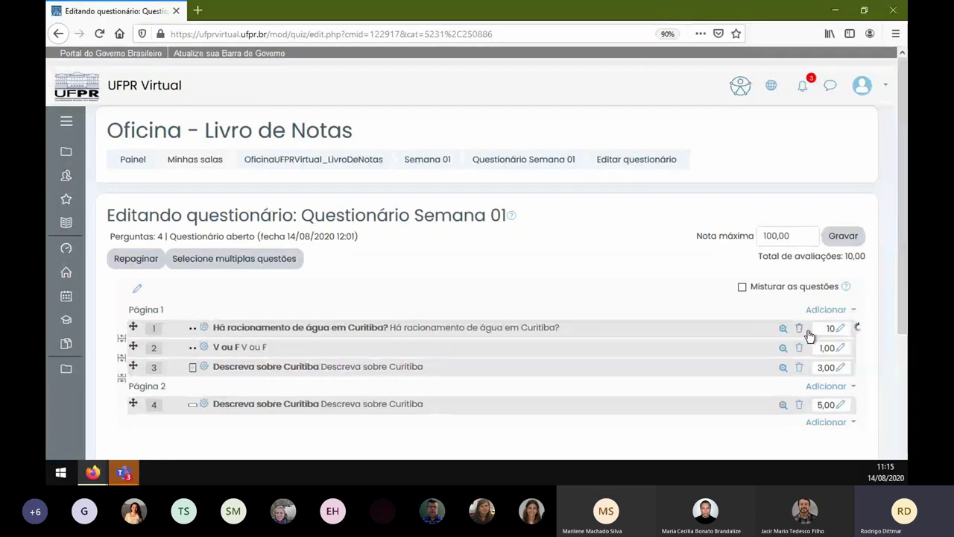
{"action": "left_click", "coordinate": [842, 349]}
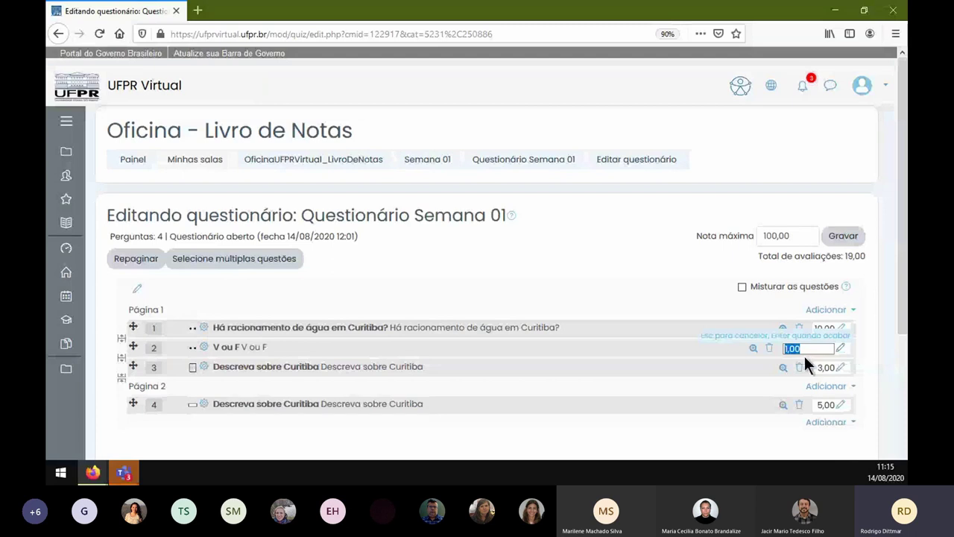
{"action": "type", "text": "20"}
{"action": "key", "text": "Return"}
{"action": "left_click", "coordinate": [840, 367]}
{"action": "type", "text": "2"}
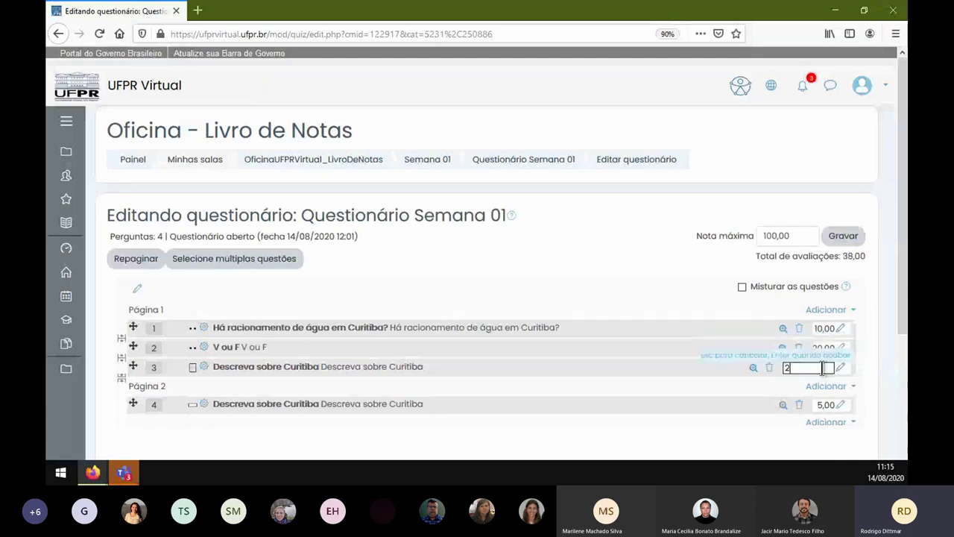
{"action": "type", "text": "0"}
{"action": "key", "text": "Return"}
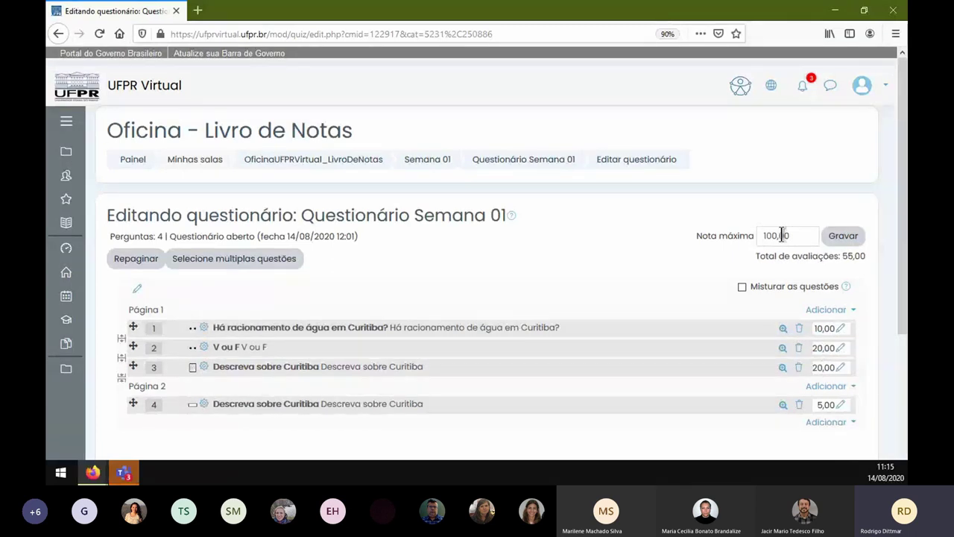
- Check the 55,00 marks total, set question 4 to 50, then request its removal
{"action": "left_click_drag", "start_coordinate": [755, 255], "coordinate": [866, 256]}
{"action": "left_click", "coordinate": [866, 256]}
{"action": "triple_click", "coordinate": [867, 256]}
{"action": "left_click", "coordinate": [826, 400]}
{"action": "left_click", "coordinate": [841, 407]}
{"action": "type", "text": "50"}
{"action": "key", "text": "Return"}
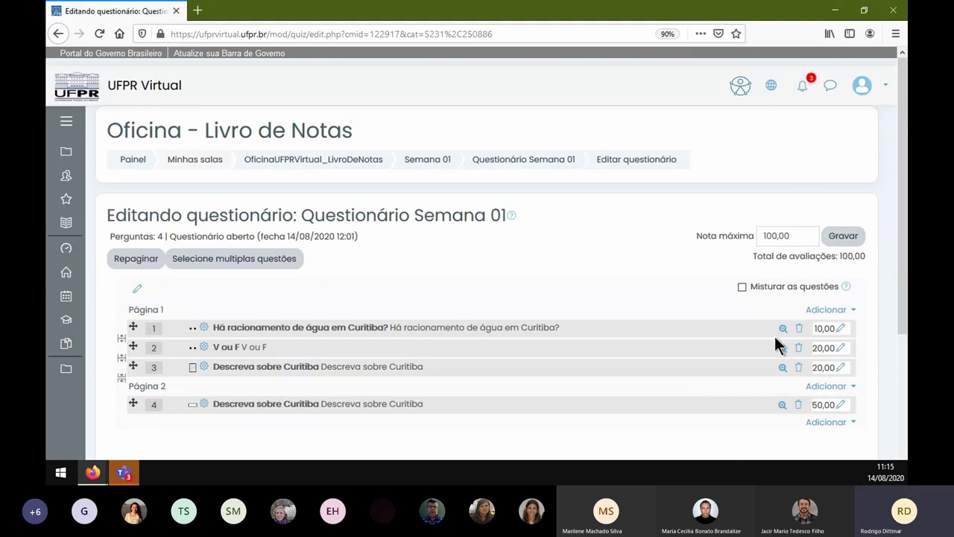
{"action": "left_click", "coordinate": [798, 406]}
- Confirm removing the 'Descreva sobre Curitiba' question and open question 1 for editing
{"action": "left_click", "coordinate": [424, 337]}
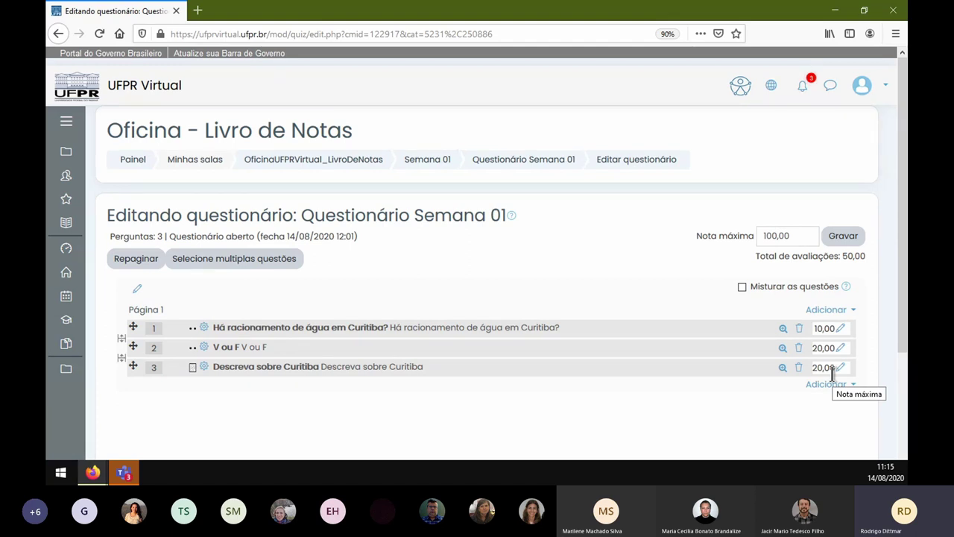
{"action": "left_click", "coordinate": [204, 329]}
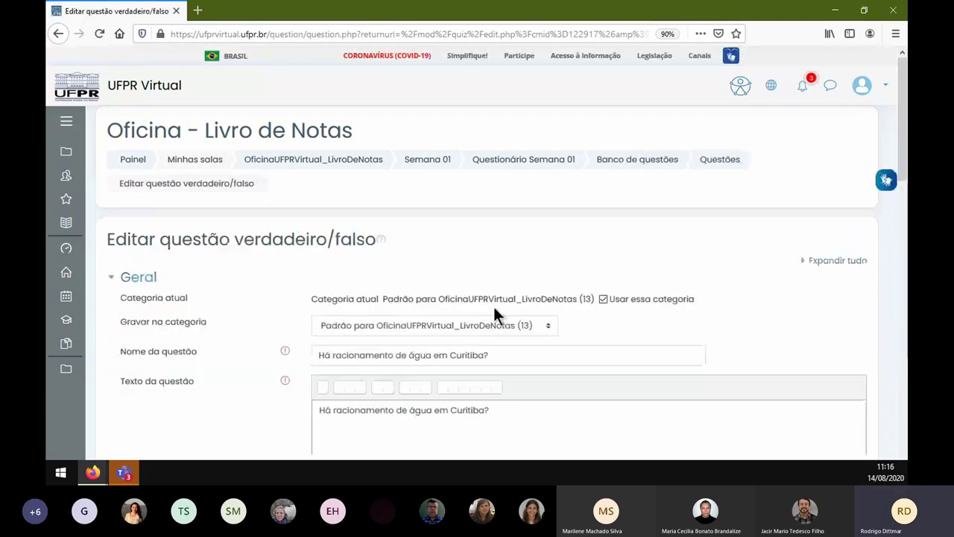
- Review the true/false question 'Há racionamento de água em Curitiba?' and save it
{"action": "scroll", "coordinate": [496, 305], "scroll_direction": "down", "scroll_amount": 3}
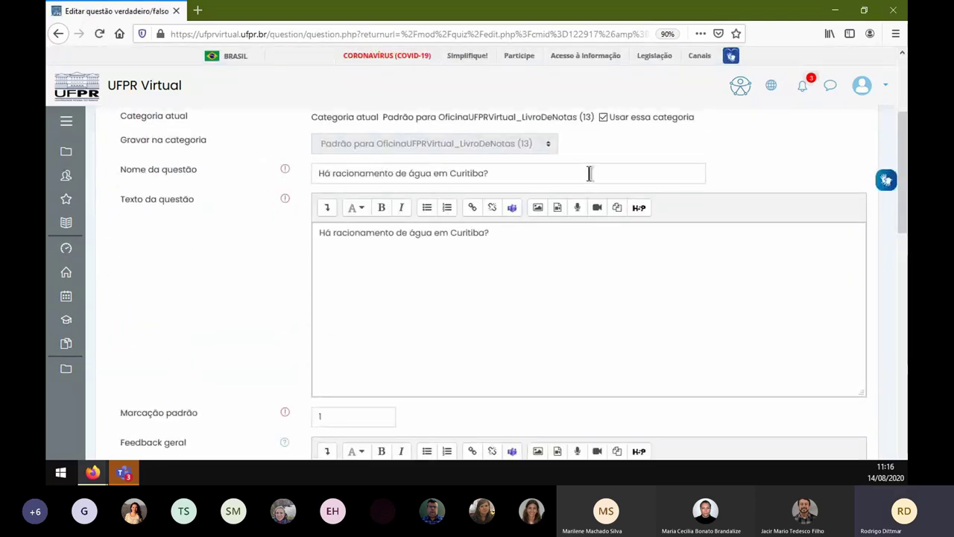
{"action": "scroll", "coordinate": [318, 313], "scroll_direction": "down", "scroll_amount": 1}
{"action": "left_click", "coordinate": [433, 172]}
{"action": "left_click", "coordinate": [522, 176]}
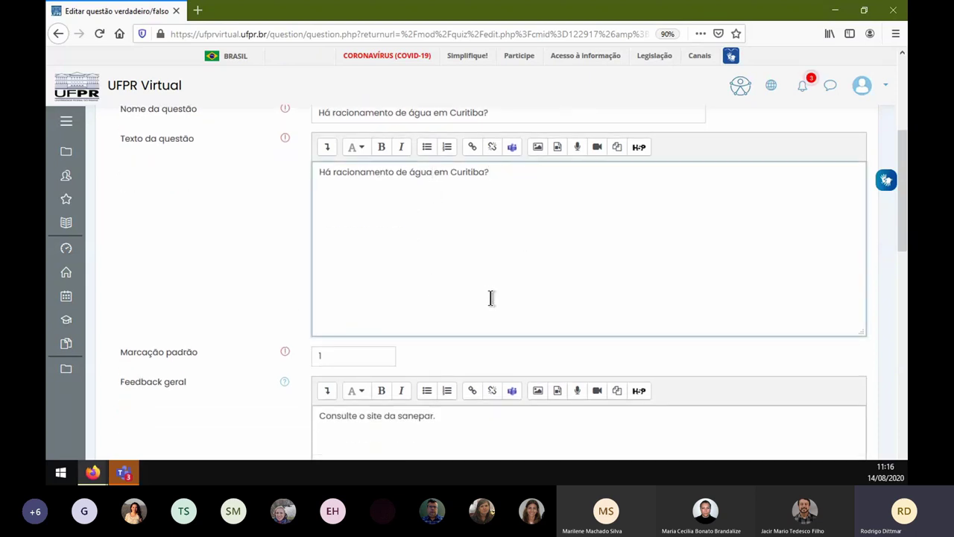
{"action": "scroll", "coordinate": [492, 301], "scroll_direction": "down", "scroll_amount": 5}
{"action": "scroll", "coordinate": [493, 303], "scroll_direction": "down", "scroll_amount": 3}
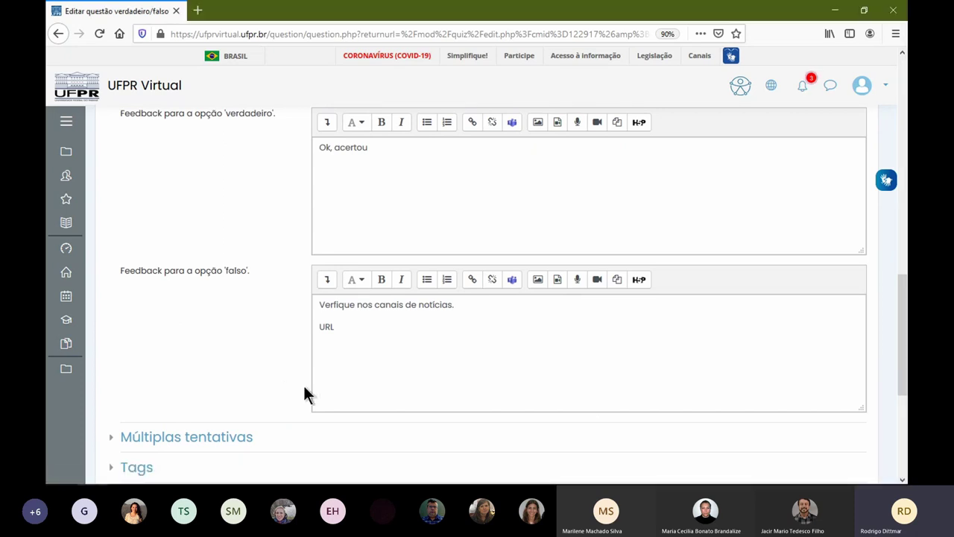
{"action": "scroll", "coordinate": [330, 375], "scroll_direction": "down", "scroll_amount": 5}
{"action": "left_click", "coordinate": [335, 296]}
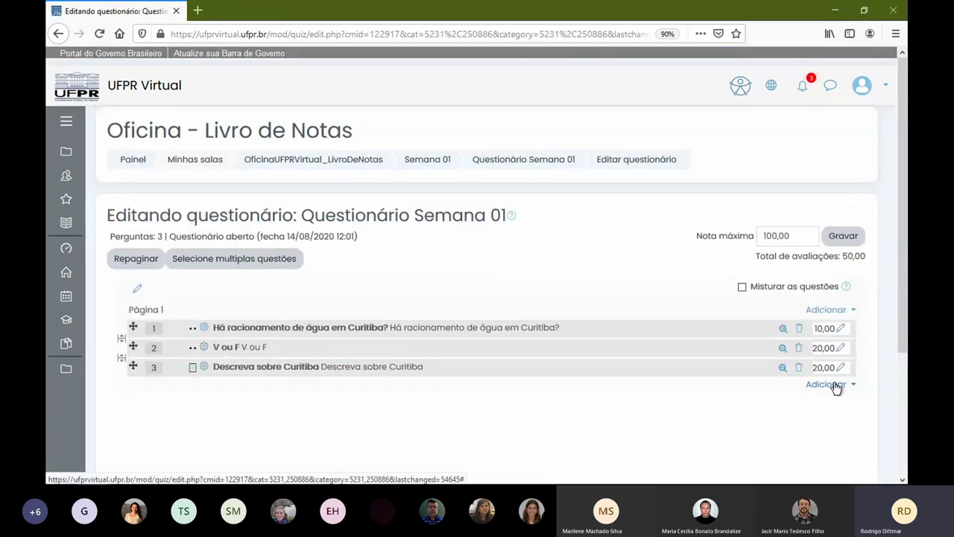
- Add Questão 01 and both Questão 02 questions from the question bank to the quiz
{"action": "left_click", "coordinate": [829, 308]}
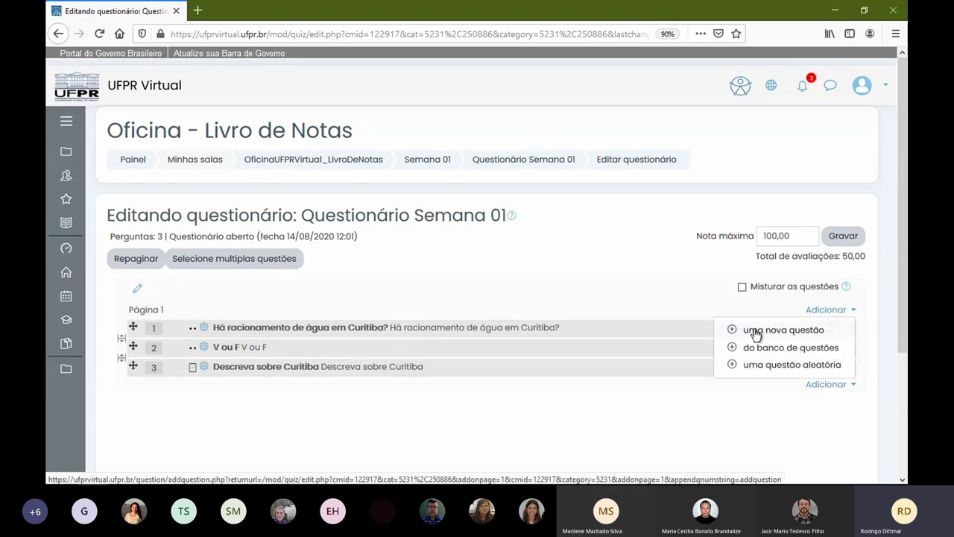
{"action": "left_click", "coordinate": [751, 348]}
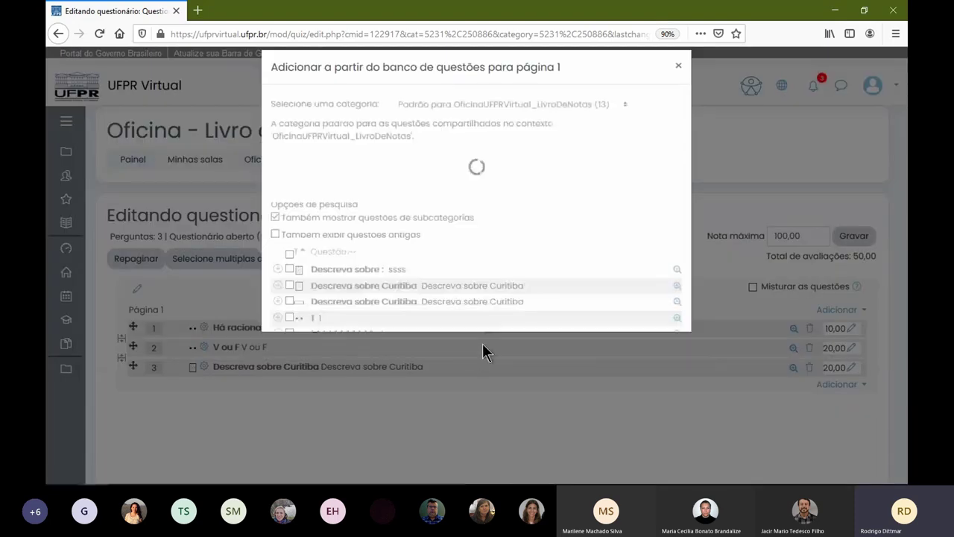
{"action": "scroll", "coordinate": [507, 287], "scroll_direction": "down", "scroll_amount": 2}
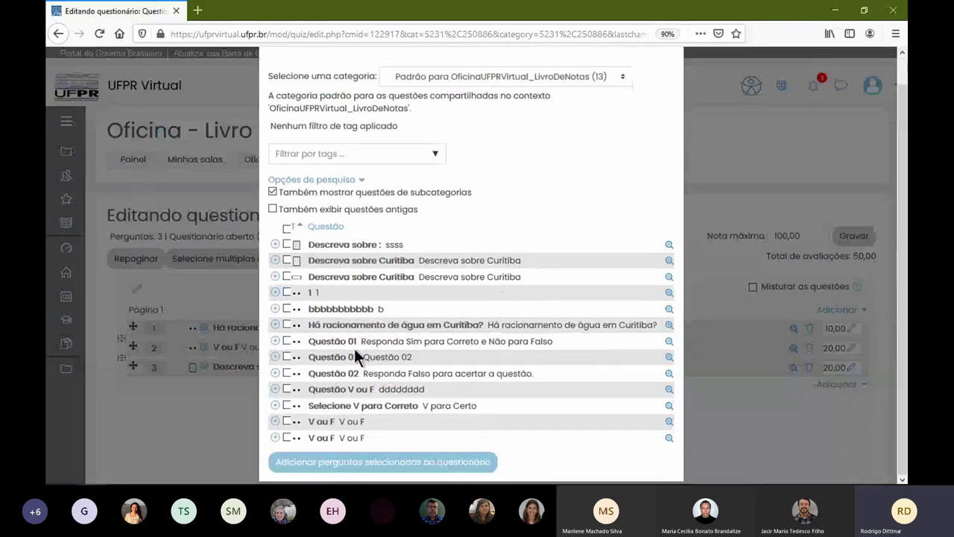
{"action": "left_click", "coordinate": [285, 340]}
{"action": "left_click", "coordinate": [285, 356]}
{"action": "left_click", "coordinate": [285, 372]}
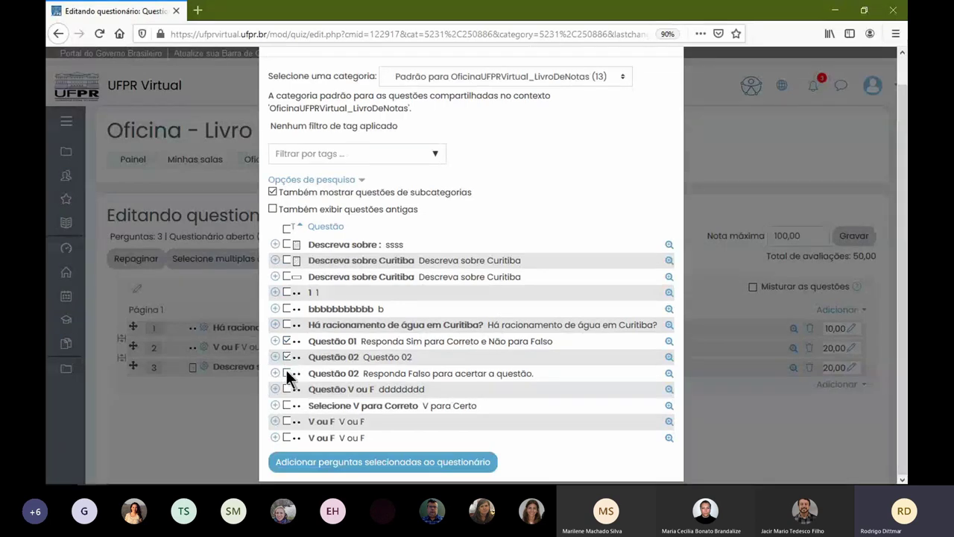
{"action": "left_click", "coordinate": [372, 464]}
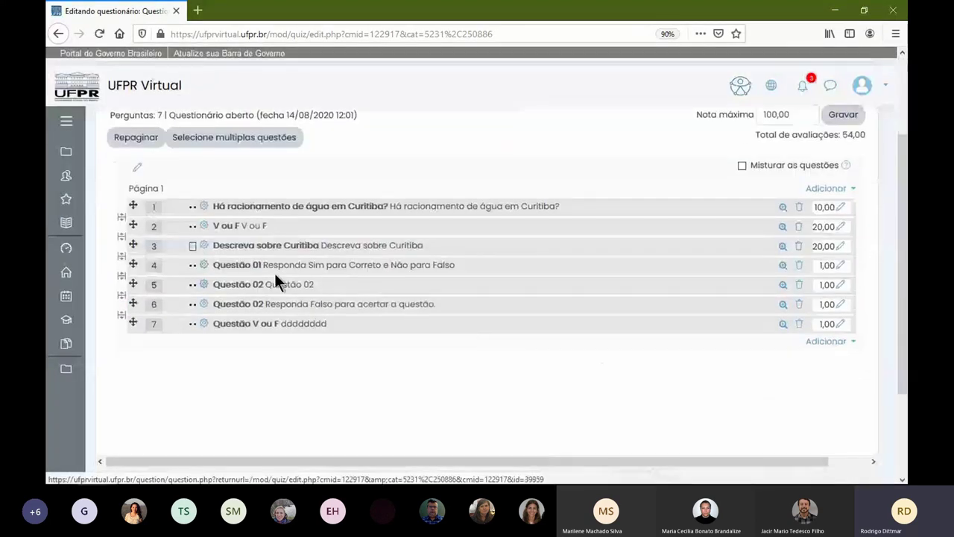
- Set the marks of questions 4, 5 and 6 to 10, 15 and 5
{"action": "left_click", "coordinate": [838, 266]}
{"action": "type", "text": "10"}
{"action": "key", "text": "Return"}
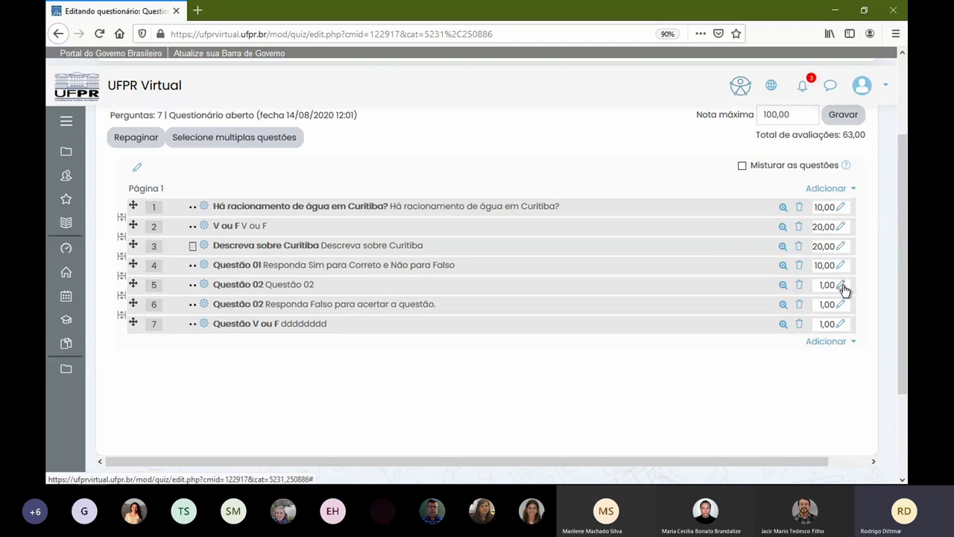
{"action": "left_click", "coordinate": [841, 286]}
{"action": "type", "text": "15"}
{"action": "key", "text": "Return"}
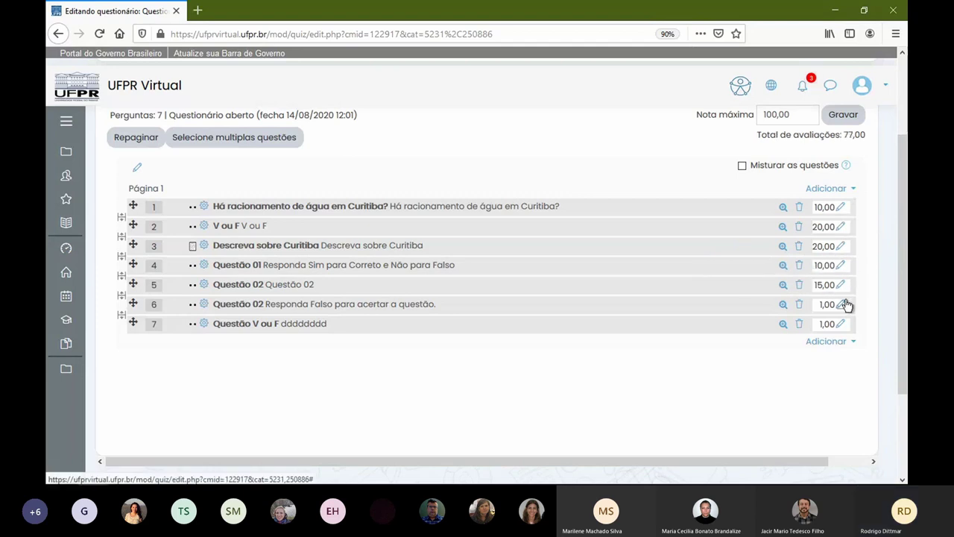
{"action": "left_click", "coordinate": [844, 304]}
{"action": "type", "text": "5"}
{"action": "key", "text": "Return"}
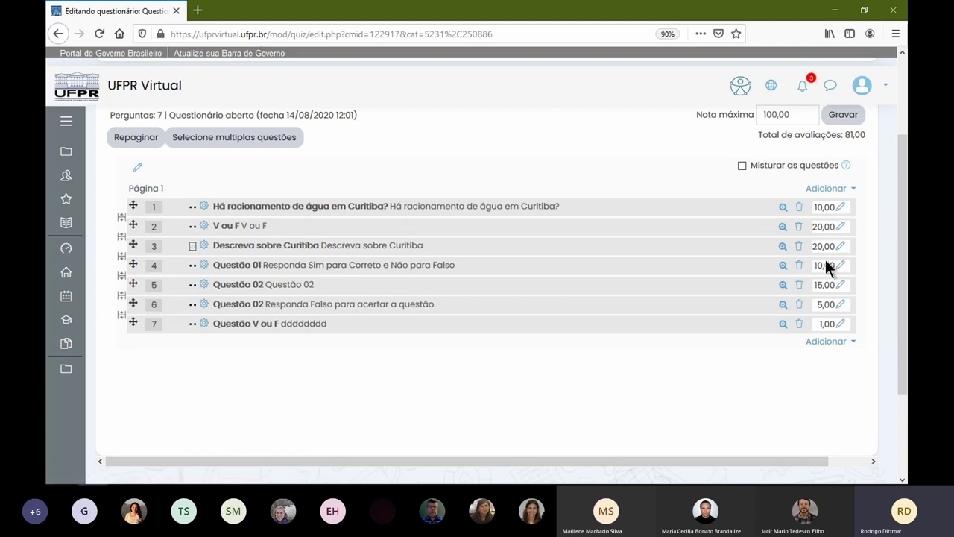
{"action": "left_click", "coordinate": [841, 324]}
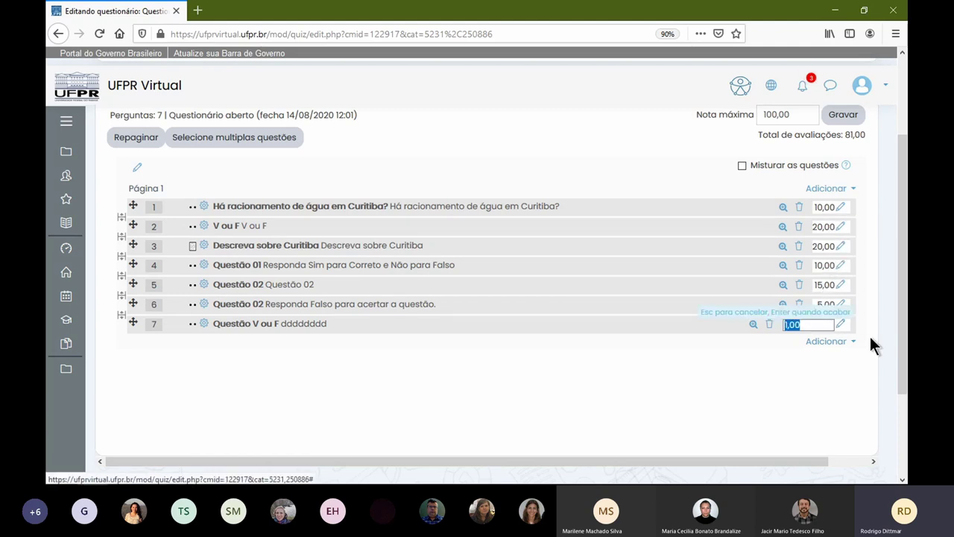
{"action": "type", "text": "20"}
{"action": "key", "text": "Return"}
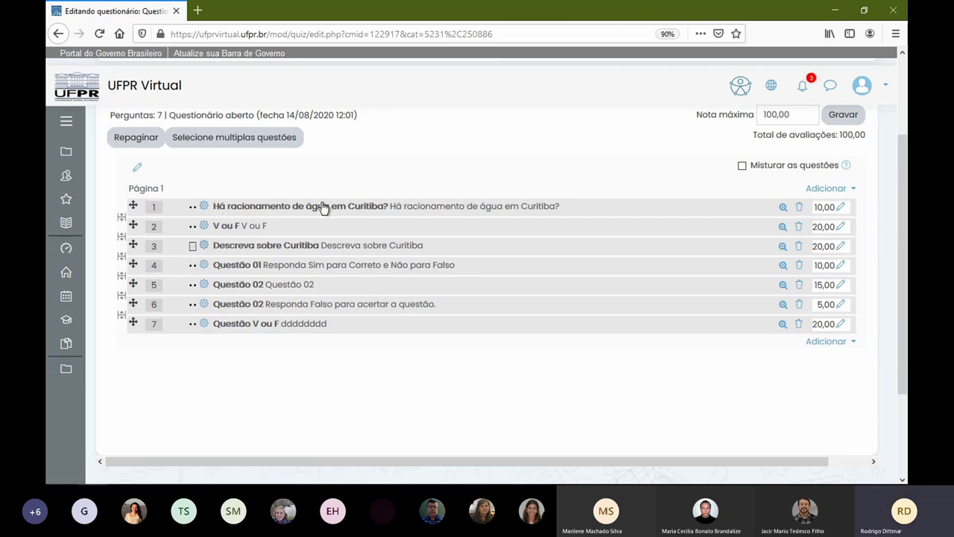
{"action": "scroll", "coordinate": [283, 317], "scroll_direction": "down", "scroll_amount": 2}
{"action": "scroll", "coordinate": [286, 316], "scroll_direction": "up", "scroll_amount": 2}
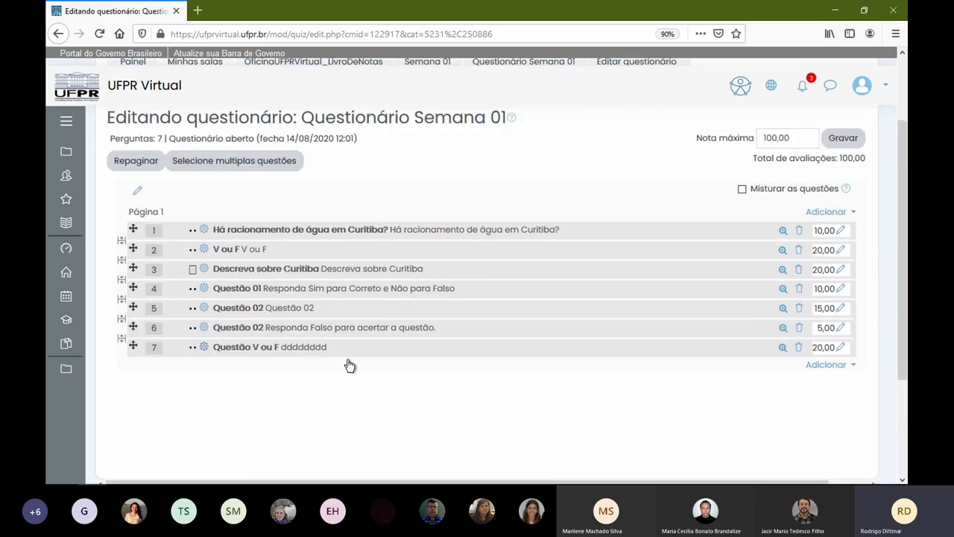
{"action": "scroll", "coordinate": [370, 357], "scroll_direction": "down", "scroll_amount": 3}
{"action": "scroll", "coordinate": [770, 296], "scroll_direction": "up", "scroll_amount": 5}
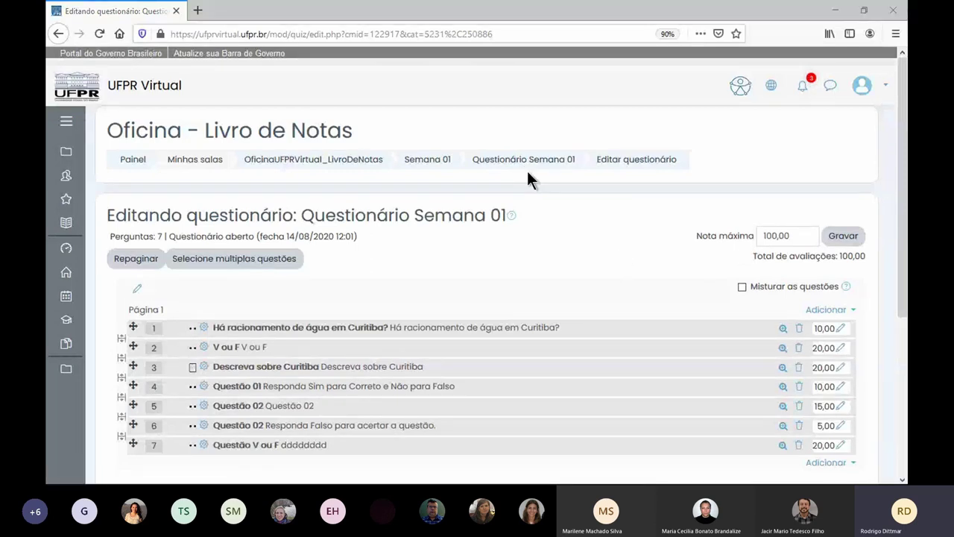
- Return to the course, open Questionário Semana 01 and highlight the Nota mais alta grading method
{"action": "key", "text": "alt+Left"}
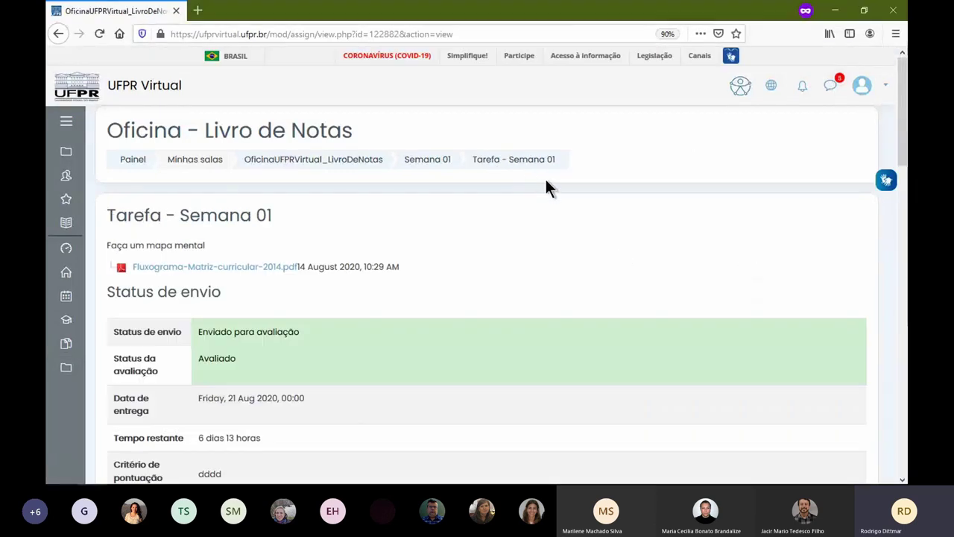
{"action": "left_click", "coordinate": [343, 164]}
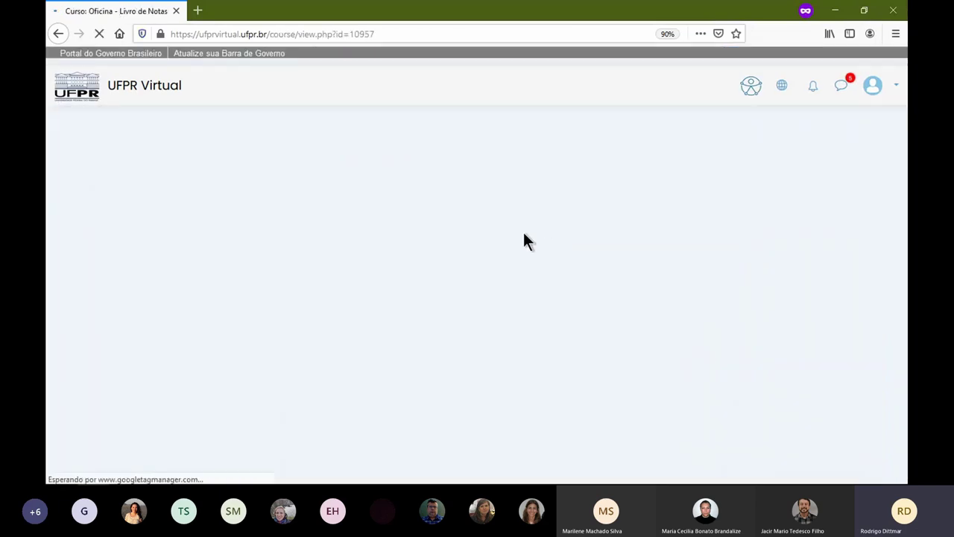
{"action": "scroll", "coordinate": [417, 337], "scroll_direction": "down", "scroll_amount": 3}
{"action": "scroll", "coordinate": [346, 324], "scroll_direction": "down", "scroll_amount": 5}
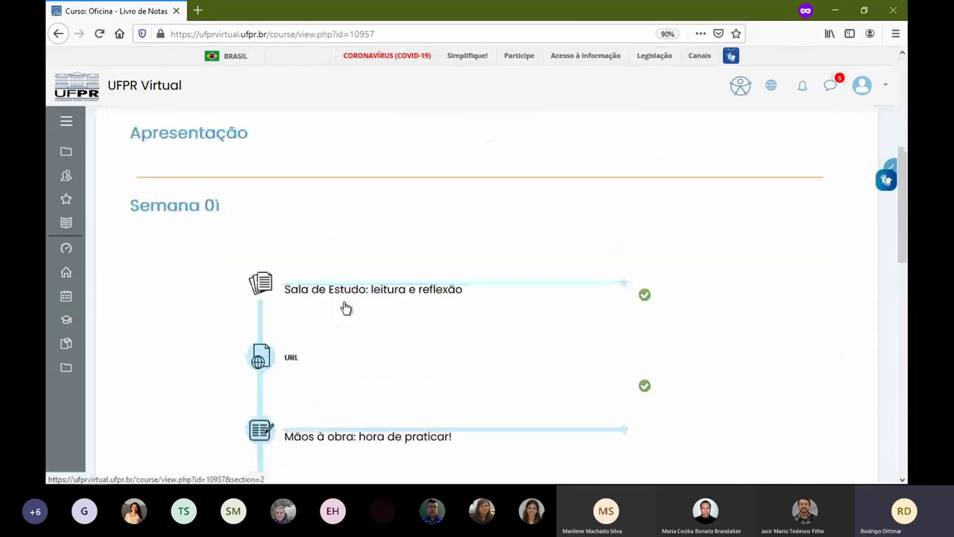
{"action": "left_click", "coordinate": [272, 308]}
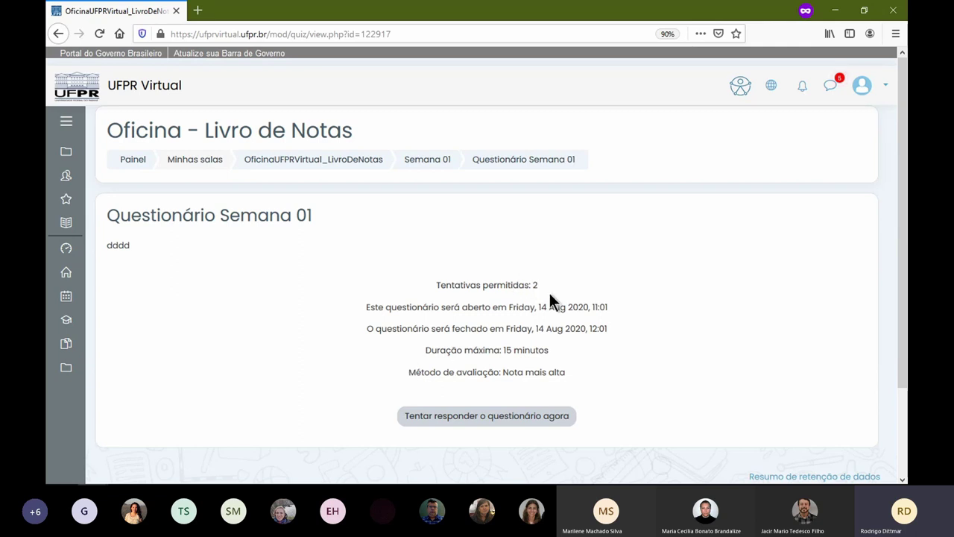
{"action": "left_click_drag", "start_coordinate": [409, 372], "coordinate": [602, 382]}
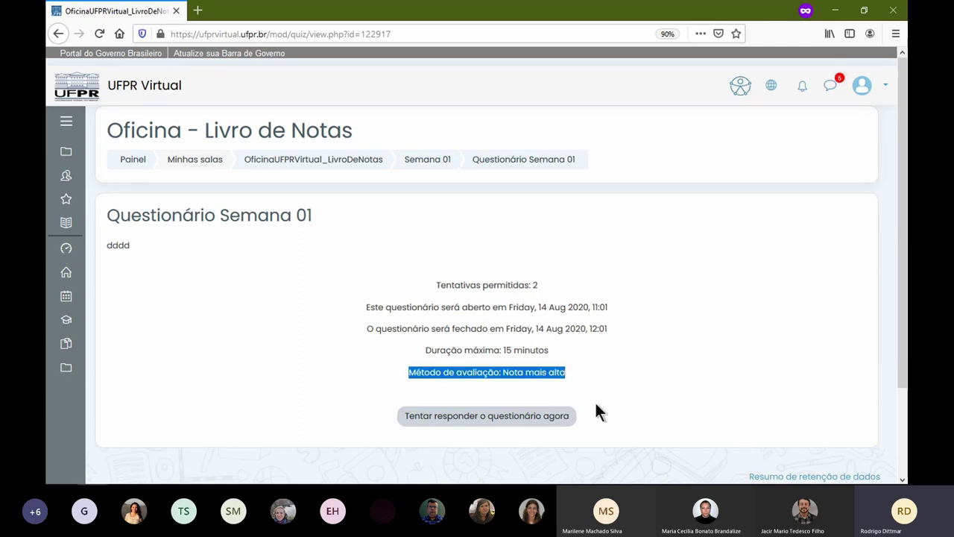
- Start the 15-minute timed attempt and scroll through its seven questions
{"action": "left_click", "coordinate": [509, 423]}
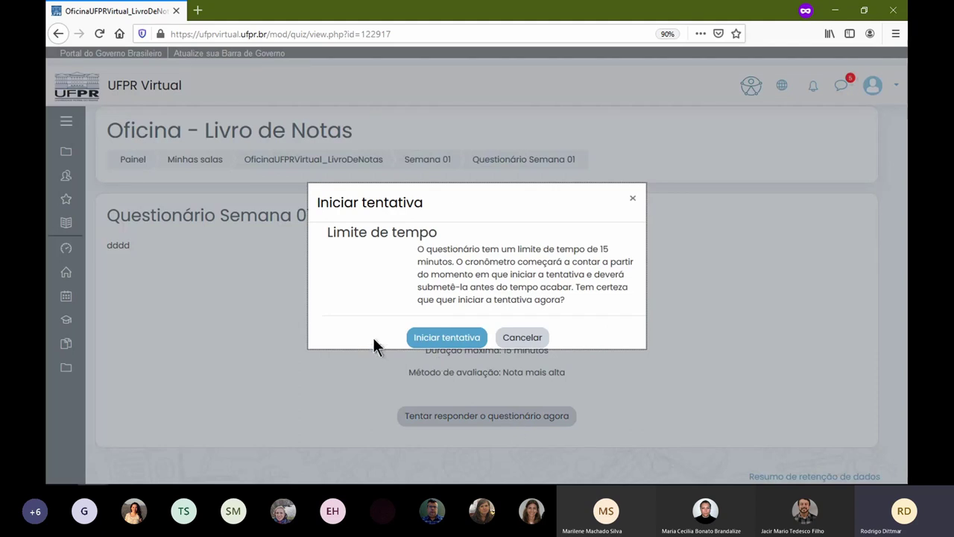
{"action": "left_click", "coordinate": [444, 338]}
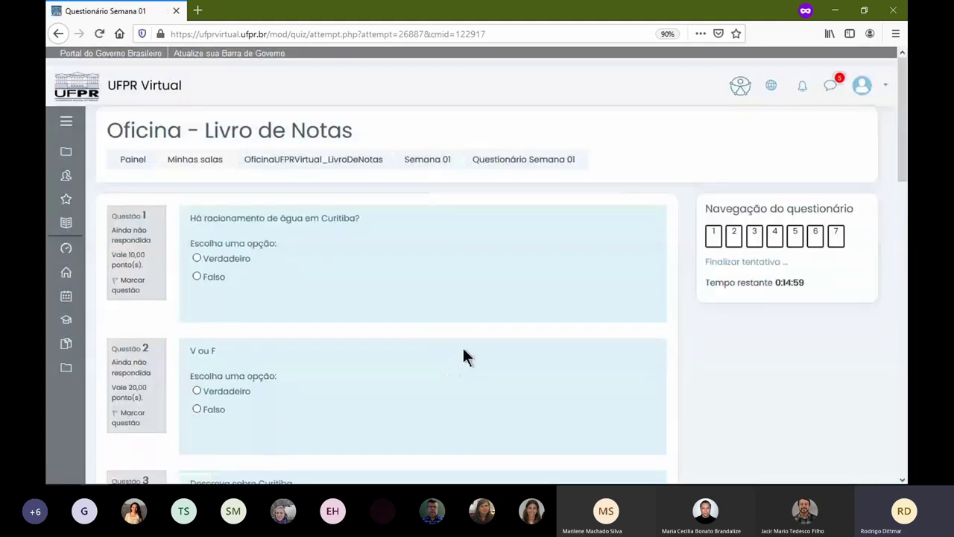
{"action": "scroll", "coordinate": [458, 310], "scroll_direction": "down", "scroll_amount": 15}
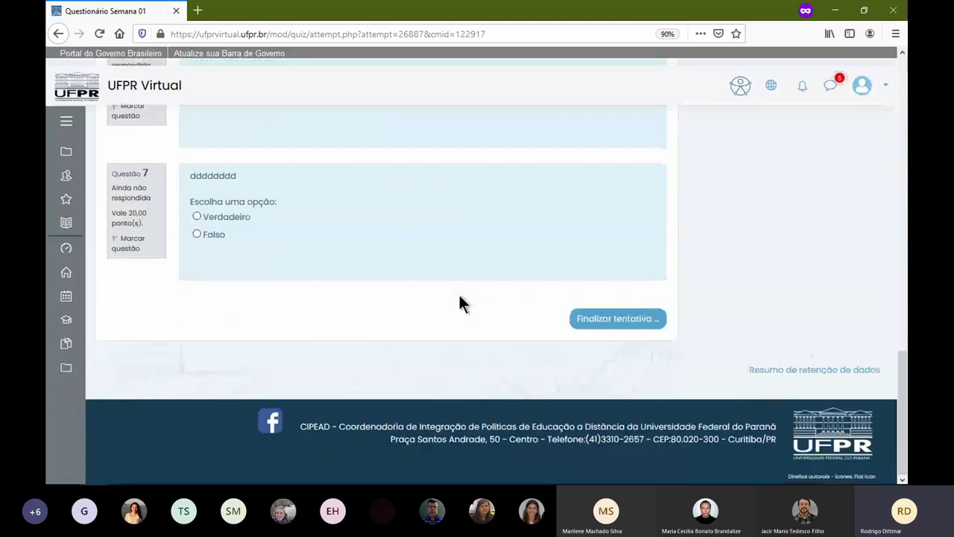
{"action": "scroll", "coordinate": [460, 305], "scroll_direction": "up", "scroll_amount": 8}
{"action": "scroll", "coordinate": [461, 298], "scroll_direction": "up", "scroll_amount": 6}
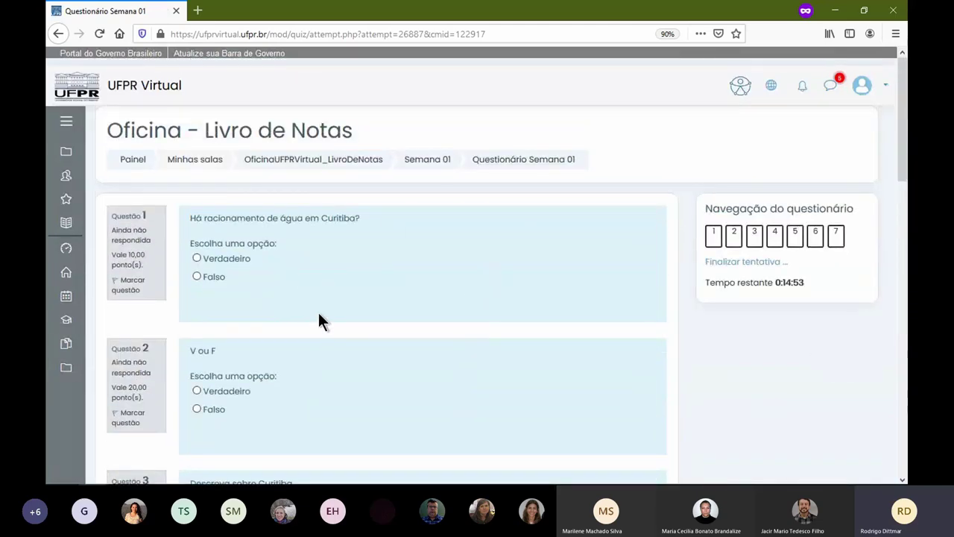
{"action": "scroll", "coordinate": [249, 317], "scroll_direction": "down", "scroll_amount": 15}
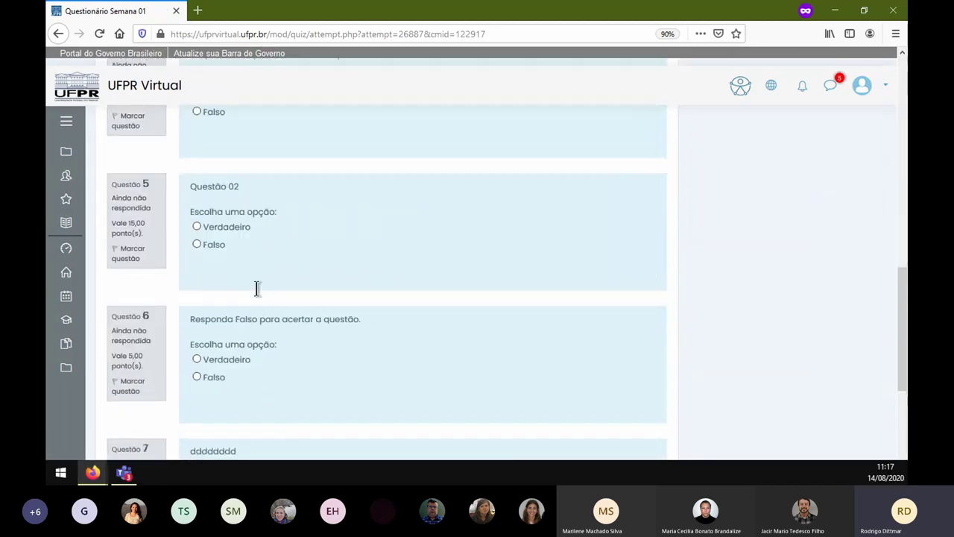
{"action": "scroll", "coordinate": [284, 298], "scroll_direction": "up", "scroll_amount": 15}
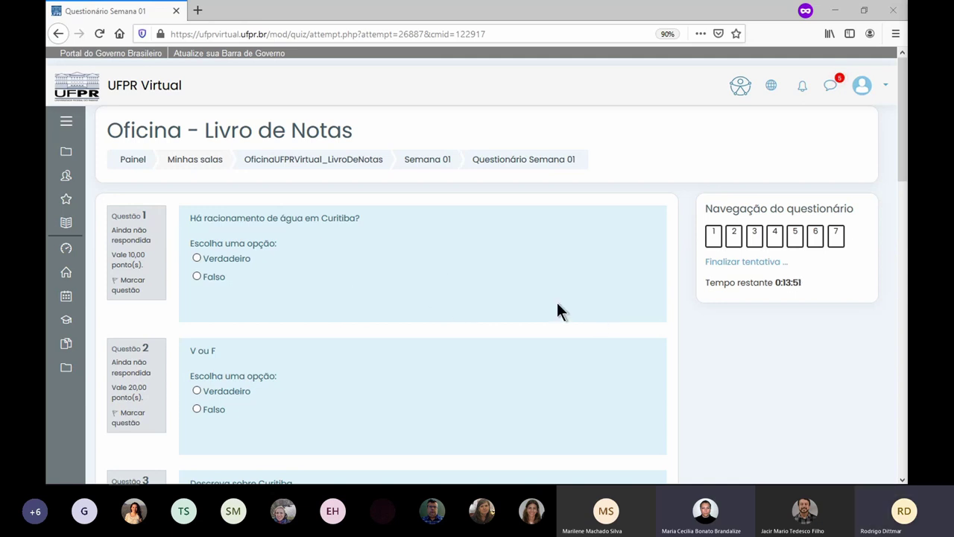
- Answer questions 7 and 5 as Verdadeiro
{"action": "left_click", "coordinate": [753, 242]}
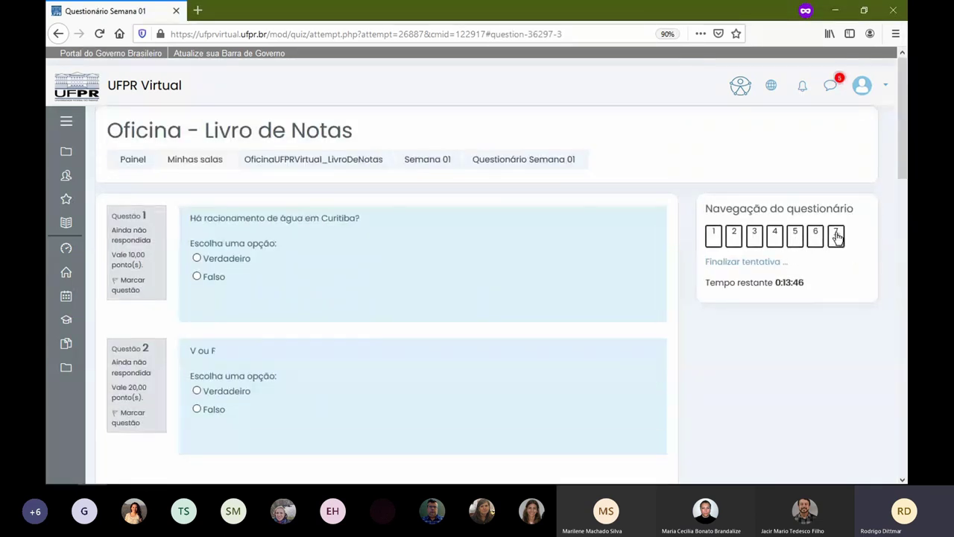
{"action": "left_click", "coordinate": [836, 236]}
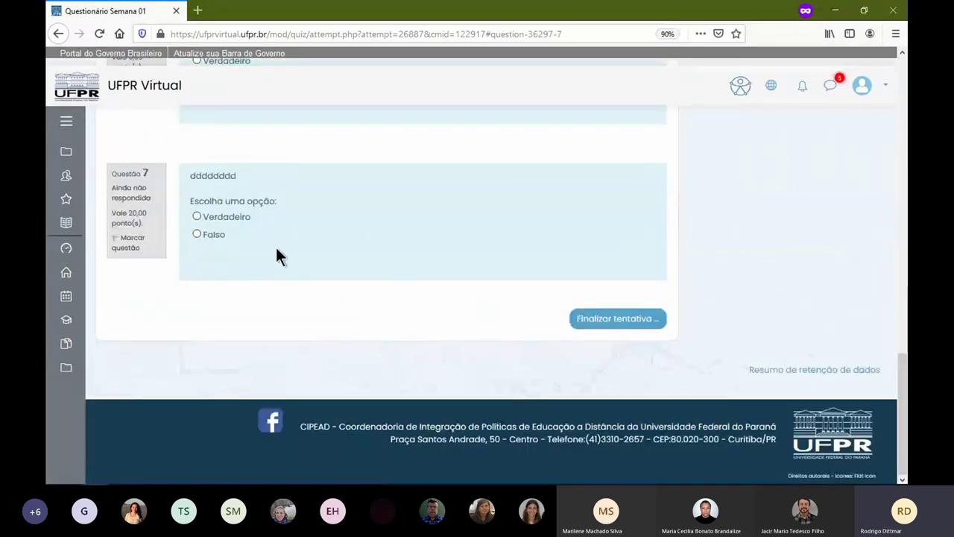
{"action": "left_click", "coordinate": [221, 217]}
{"action": "scroll", "coordinate": [304, 252], "scroll_direction": "up", "scroll_amount": 4}
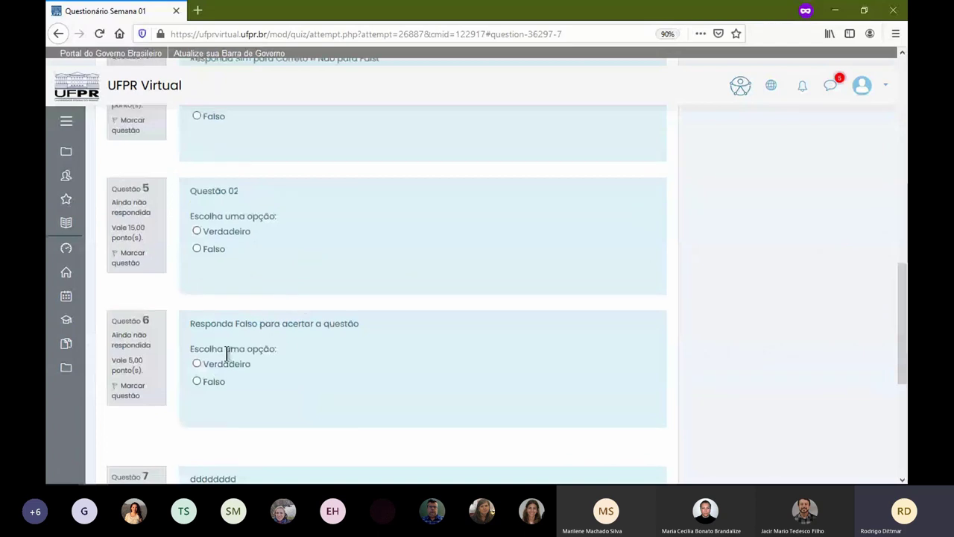
{"action": "scroll", "coordinate": [254, 328], "scroll_direction": "up", "scroll_amount": 3}
{"action": "scroll", "coordinate": [227, 407], "scroll_direction": "down", "scroll_amount": 2}
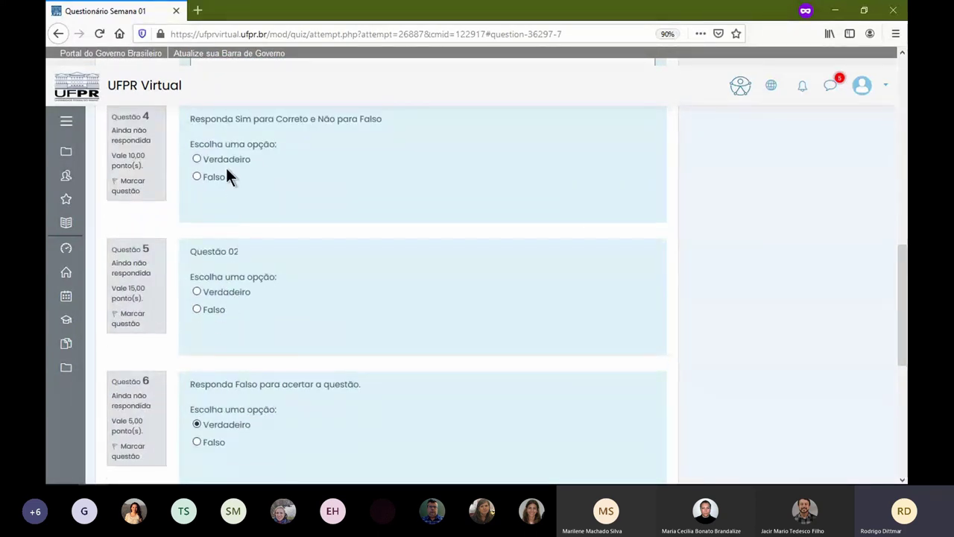
{"action": "scroll", "coordinate": [250, 261], "scroll_direction": "up", "scroll_amount": 3}
{"action": "scroll", "coordinate": [253, 348], "scroll_direction": "down", "scroll_amount": 4}
{"action": "left_click", "coordinate": [224, 229]}
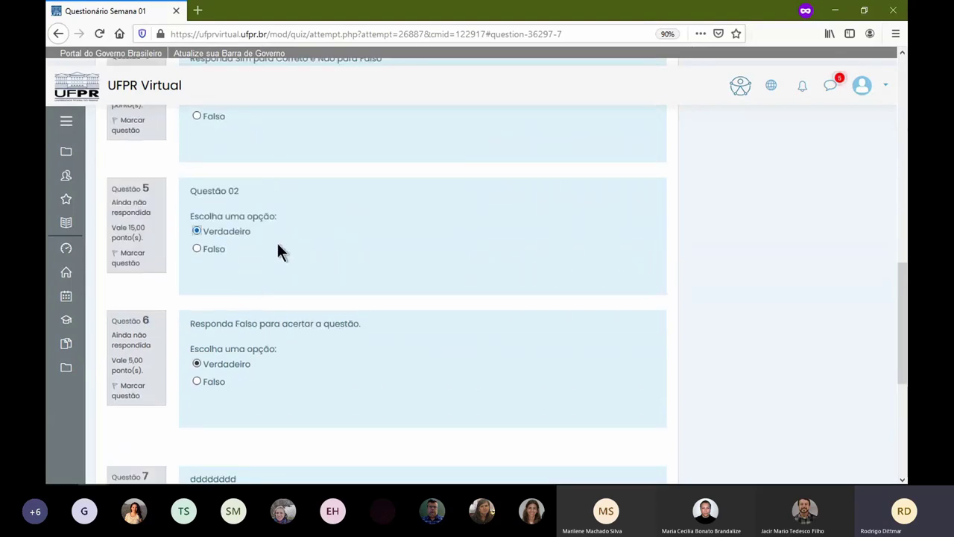
- Write 'ddd' as the essay answer, mark questions 2 and 1 Verdadeiro, and finish the attempt
{"action": "scroll", "coordinate": [279, 253], "scroll_direction": "up", "scroll_amount": 4}
{"action": "left_click", "coordinate": [279, 274]}
{"action": "type", "text": "ddd"}
{"action": "scroll", "coordinate": [316, 292], "scroll_direction": "up", "scroll_amount": 3}
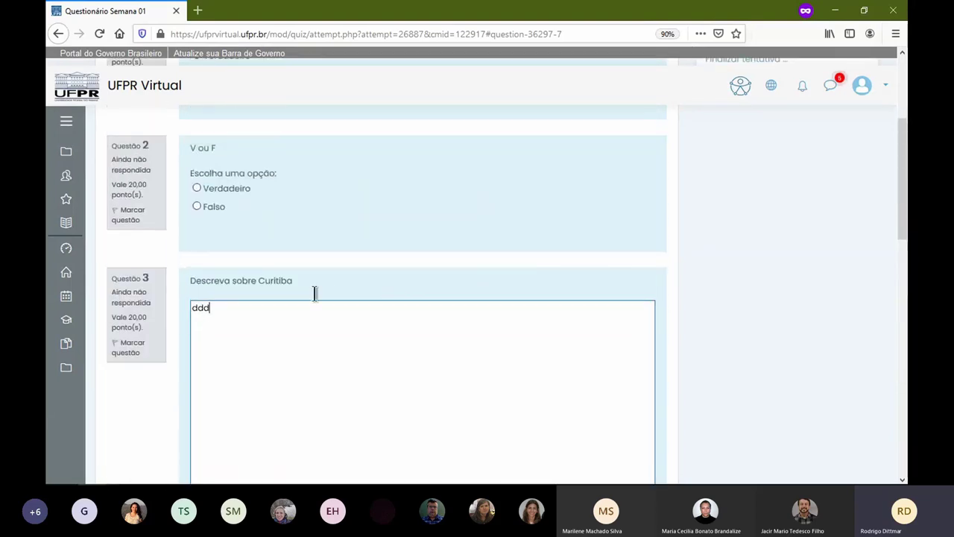
{"action": "left_click", "coordinate": [216, 187]}
{"action": "scroll", "coordinate": [298, 253], "scroll_direction": "up", "scroll_amount": 3}
{"action": "left_click", "coordinate": [232, 258]}
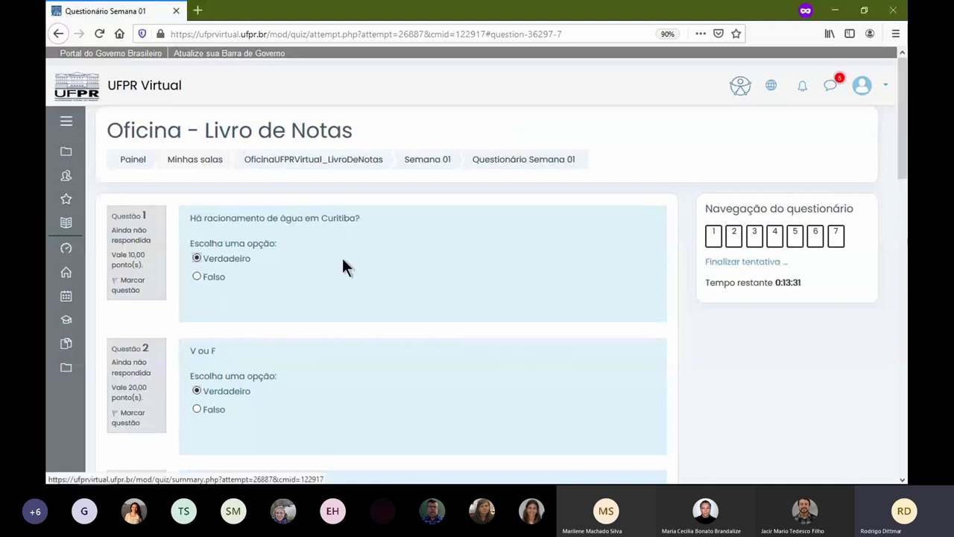
{"action": "left_click", "coordinate": [726, 265]}
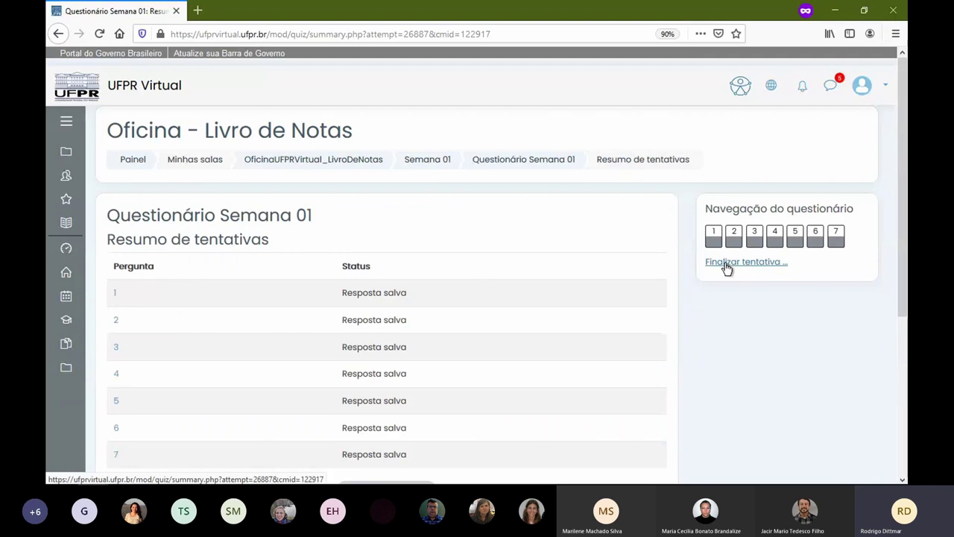
- Check on the attempt summary that all seven answers show as saved
{"action": "scroll", "coordinate": [472, 320], "scroll_direction": "down", "scroll_amount": 3}
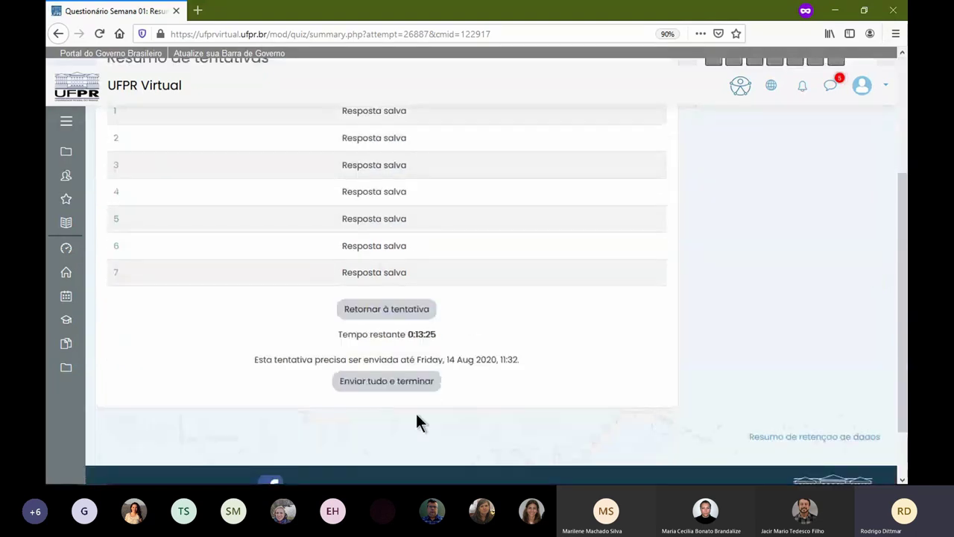
{"action": "scroll", "coordinate": [506, 275], "scroll_direction": "up", "scroll_amount": 3}
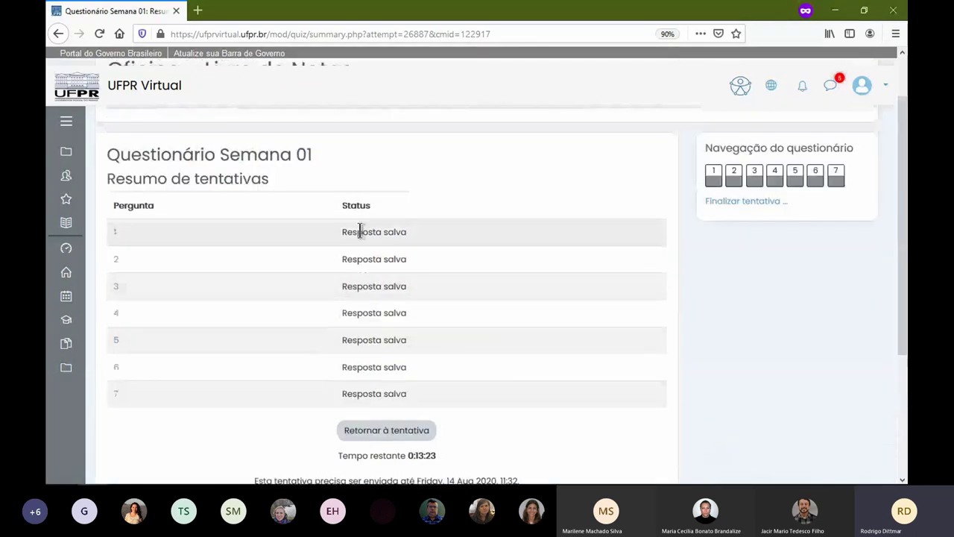
{"action": "left_click_drag", "start_coordinate": [340, 232], "coordinate": [416, 384]}
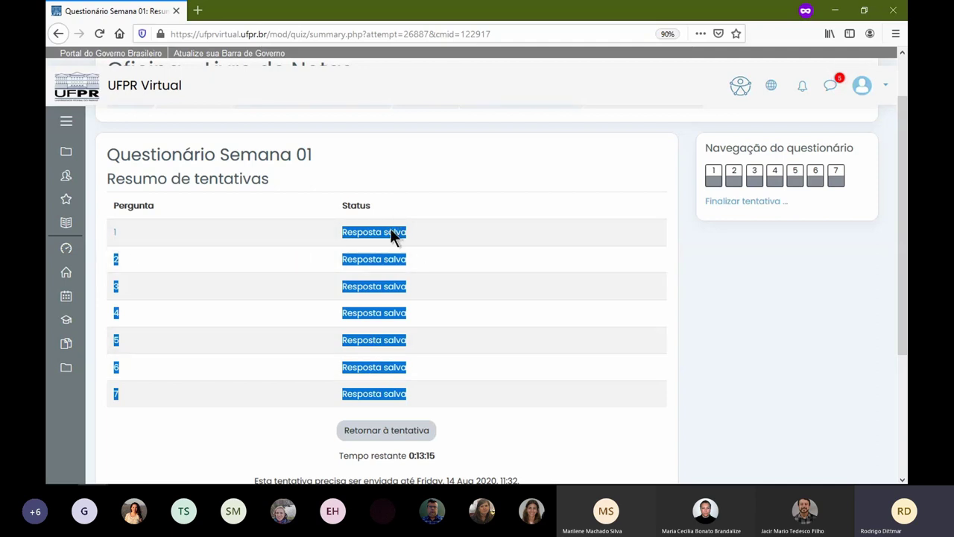
{"action": "left_click", "coordinate": [453, 346]}
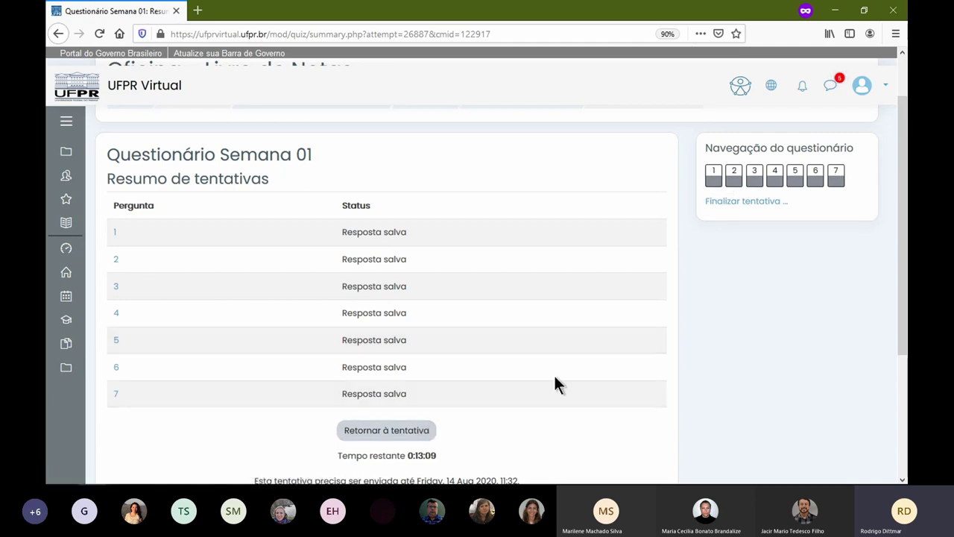
{"action": "scroll", "coordinate": [514, 358], "scroll_direction": "down", "scroll_amount": 2}
- Revisit question 4, return to the summary and check the 0:12:33 remaining time
{"action": "left_click", "coordinate": [117, 254]}
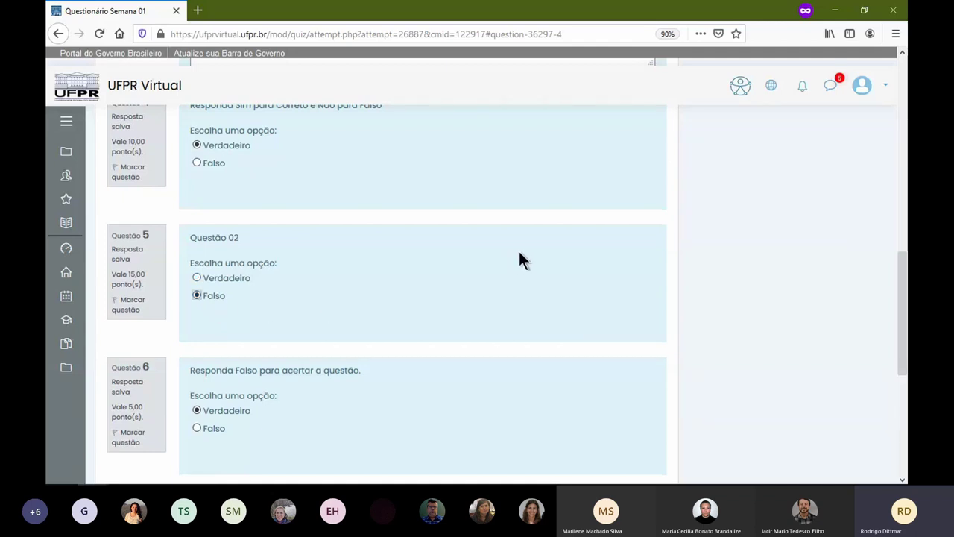
{"action": "scroll", "coordinate": [521, 251], "scroll_direction": "up", "scroll_amount": 10}
{"action": "left_click", "coordinate": [734, 261]}
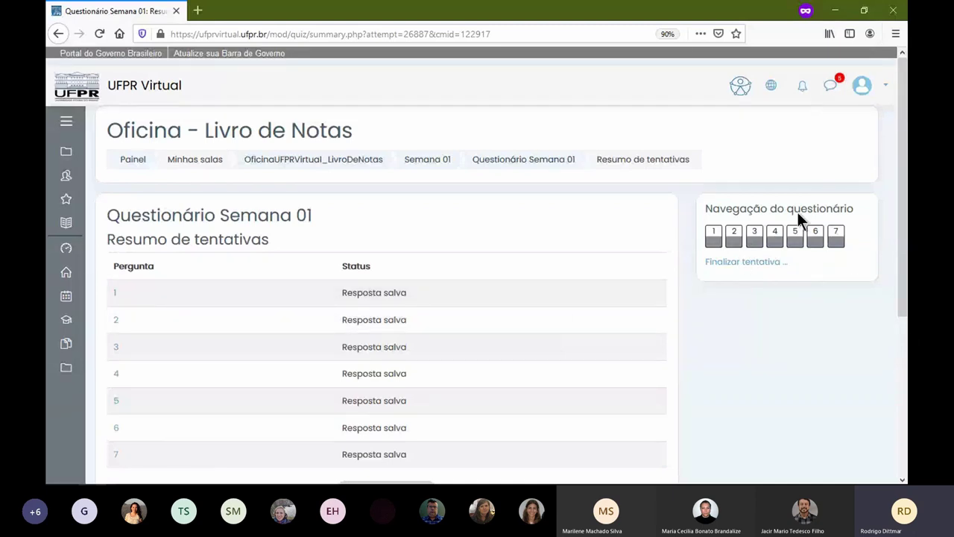
{"action": "scroll", "coordinate": [307, 324], "scroll_direction": "down", "scroll_amount": 3}
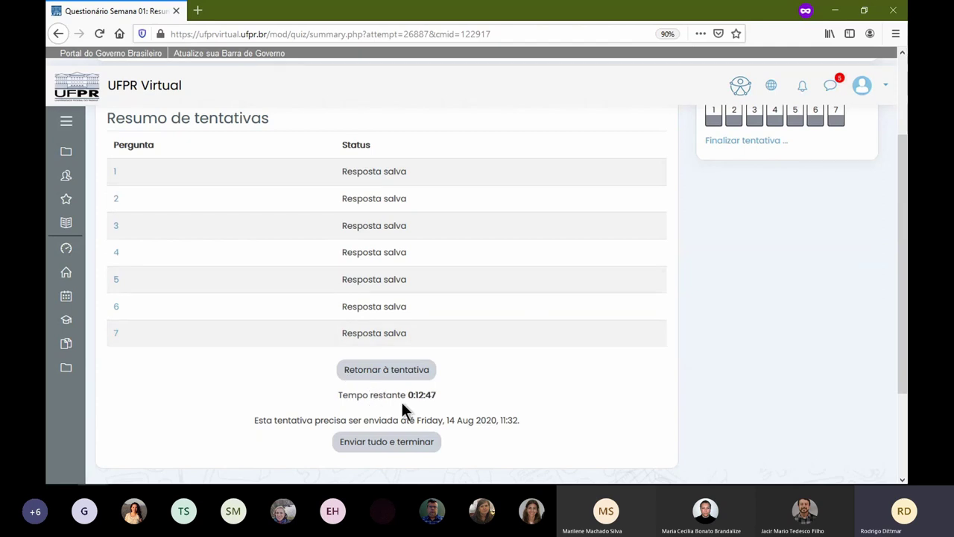
{"action": "left_click_drag", "start_coordinate": [339, 395], "coordinate": [429, 399]}
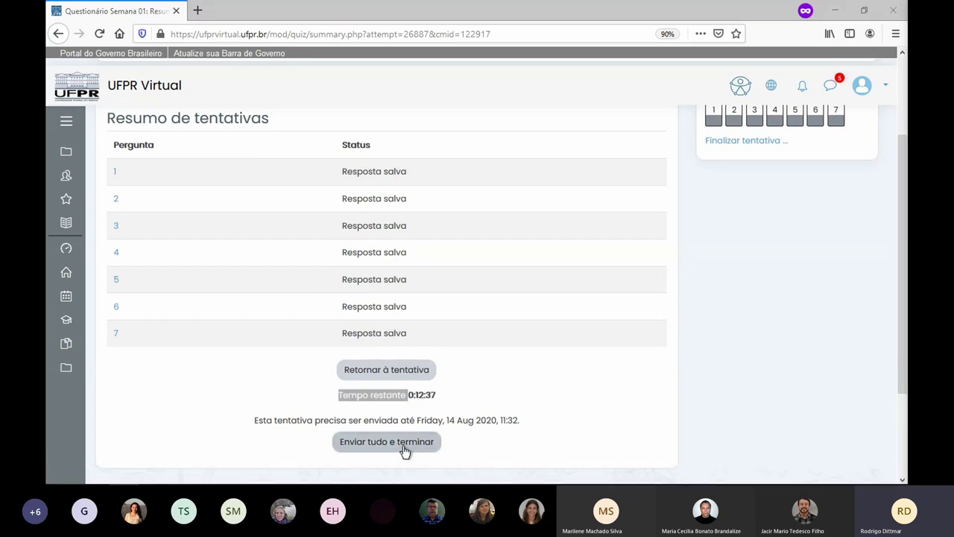
{"action": "left_click", "coordinate": [375, 392]}
{"action": "left_click_drag", "start_coordinate": [372, 394], "coordinate": [443, 398]}
{"action": "left_click", "coordinate": [428, 395]}
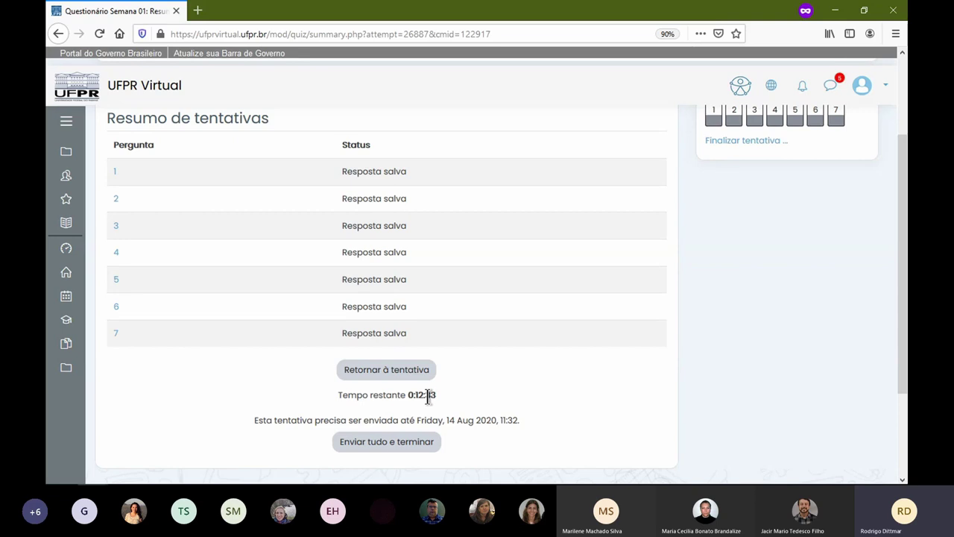
- Submit the attempt with 'Enviar tudo e terminar' and confirm it in the Confirmação dialog
{"action": "left_click", "coordinate": [383, 447]}
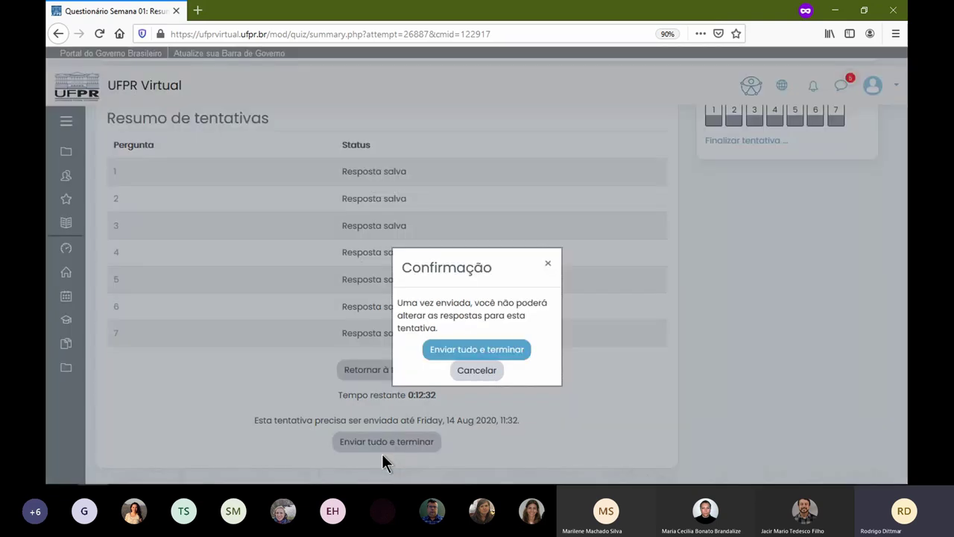
{"action": "left_click", "coordinate": [548, 266]}
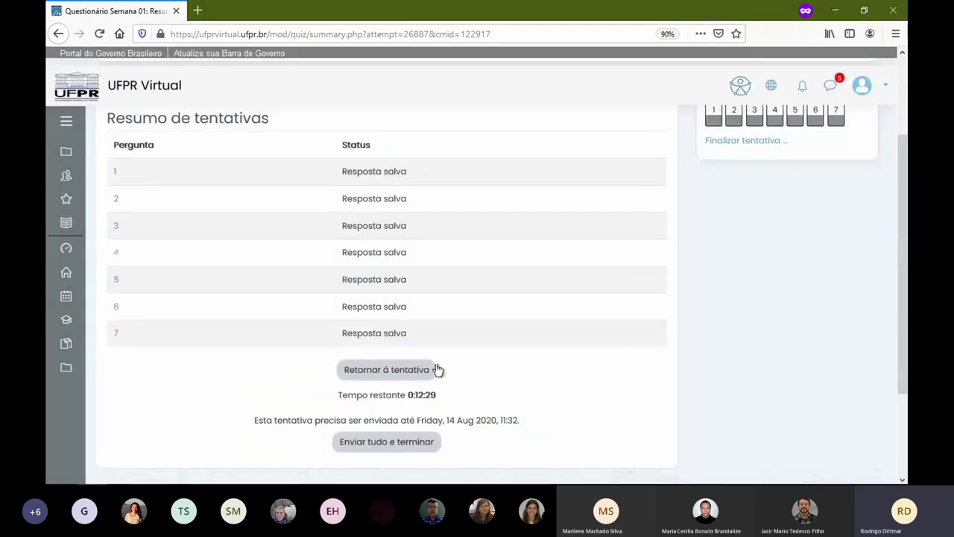
{"action": "left_click", "coordinate": [397, 438]}
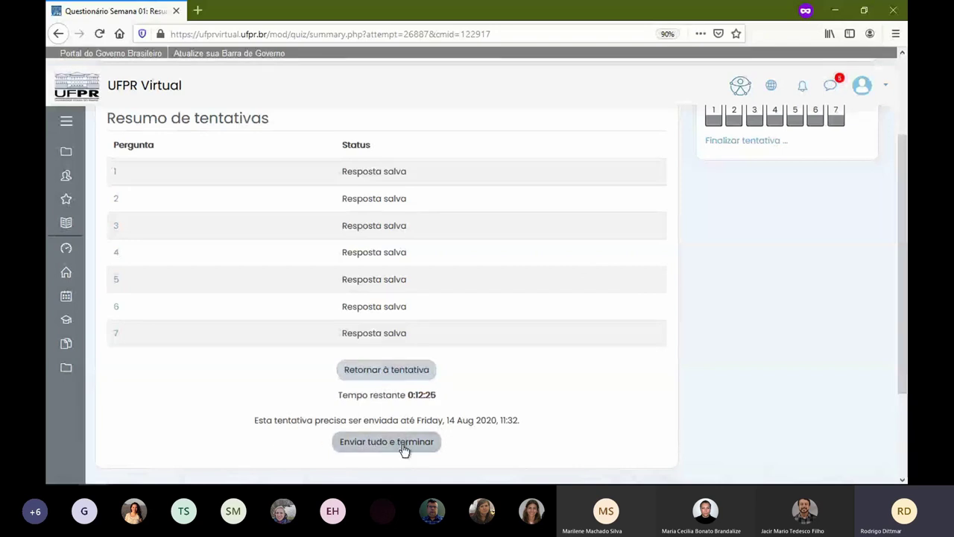
{"action": "left_click", "coordinate": [400, 440]}
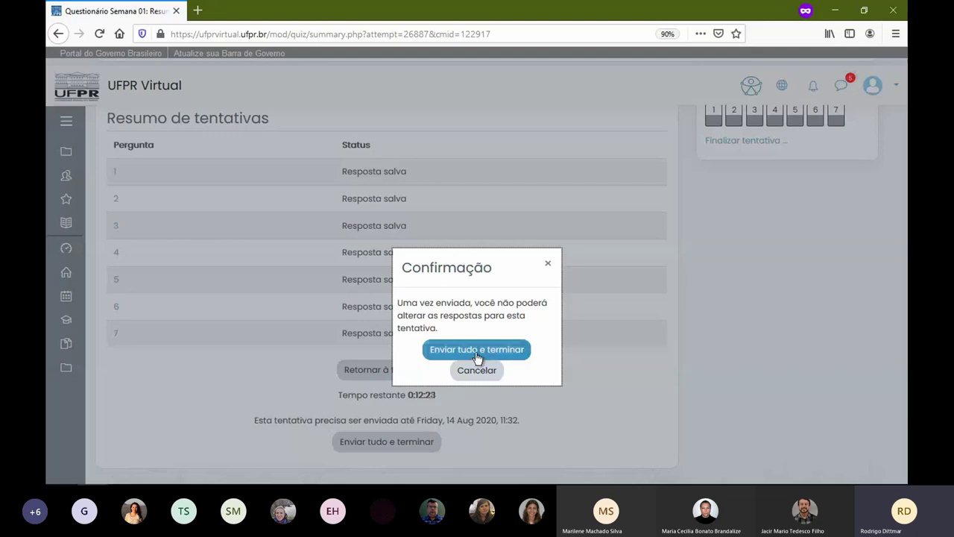
{"action": "left_click", "coordinate": [475, 349]}
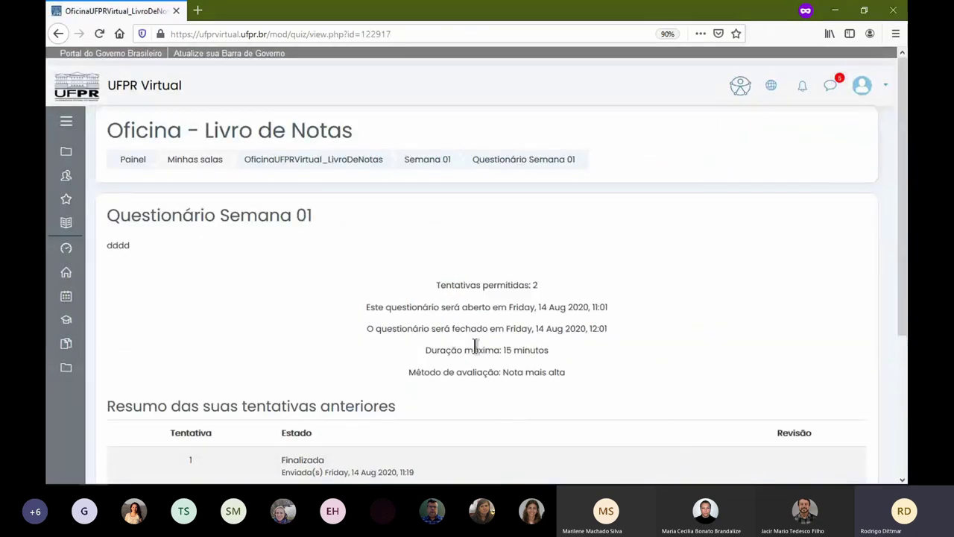
{"action": "scroll", "coordinate": [455, 320], "scroll_direction": "down", "scroll_amount": 3}
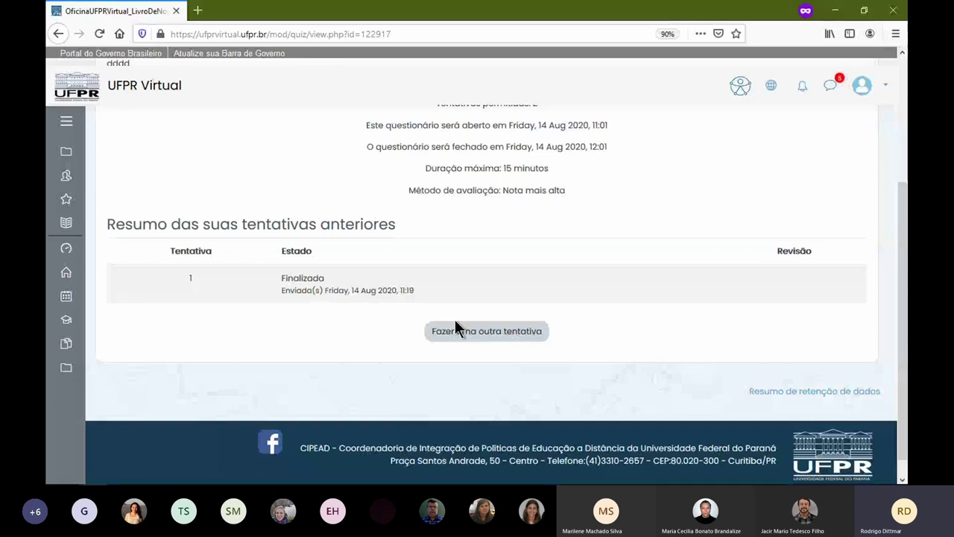
{"action": "left_click_drag", "start_coordinate": [397, 290], "coordinate": [281, 290]}
{"action": "left_click", "coordinate": [435, 289]}
{"action": "scroll", "coordinate": [633, 209], "scroll_direction": "up", "scroll_amount": 3}
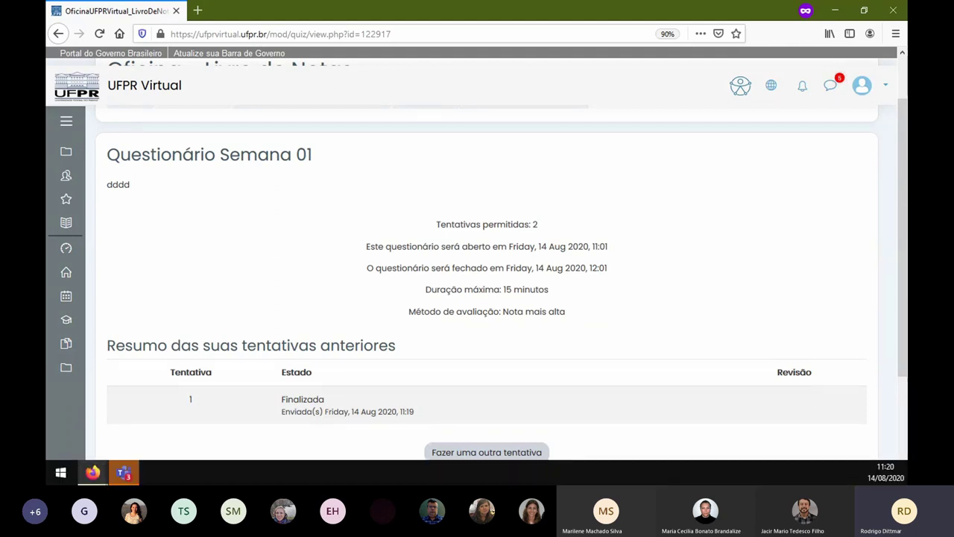
{"action": "left_click", "coordinate": [649, 305]}
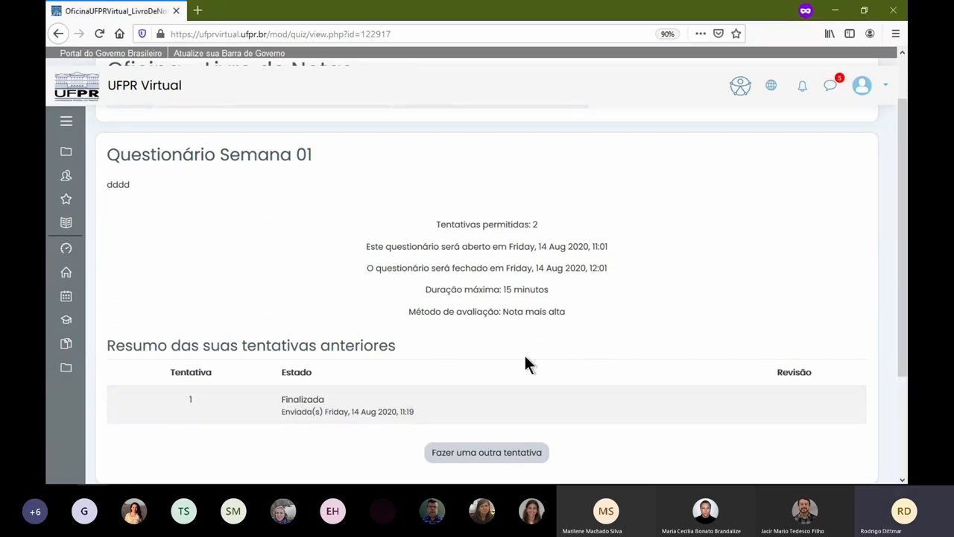
{"action": "scroll", "coordinate": [383, 435], "scroll_direction": "down", "scroll_amount": 1}
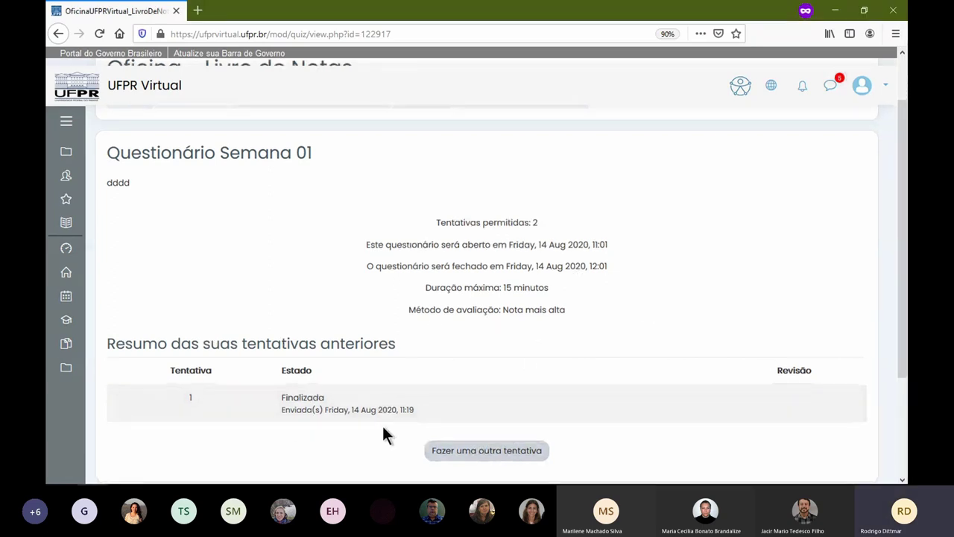
{"action": "scroll", "coordinate": [384, 435], "scroll_direction": "down", "scroll_amount": 3}
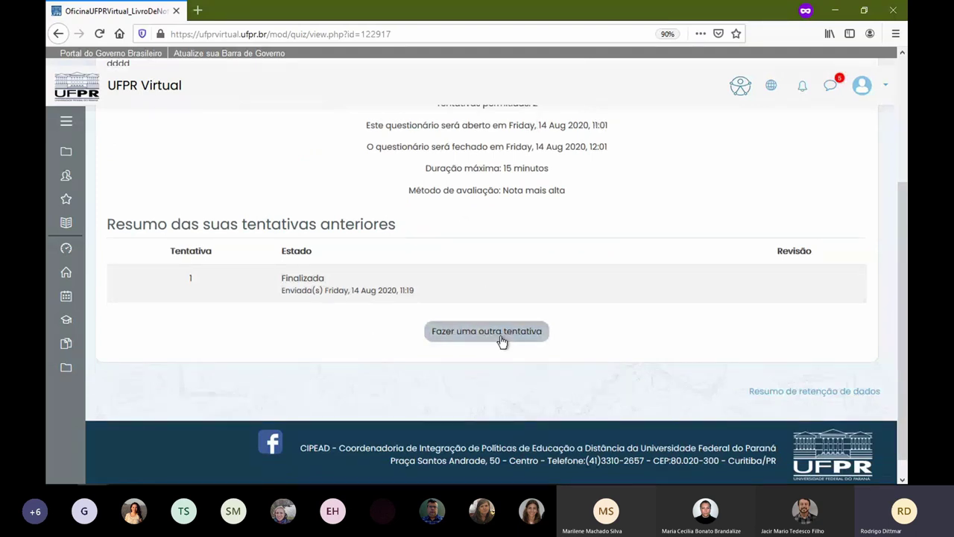
{"action": "left_click", "coordinate": [502, 341]}
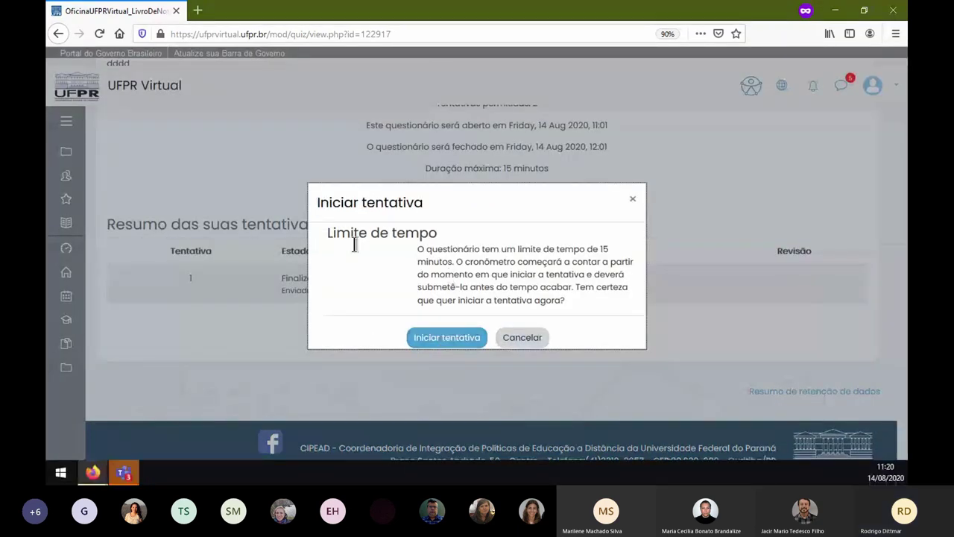
{"action": "left_click", "coordinate": [533, 340]}
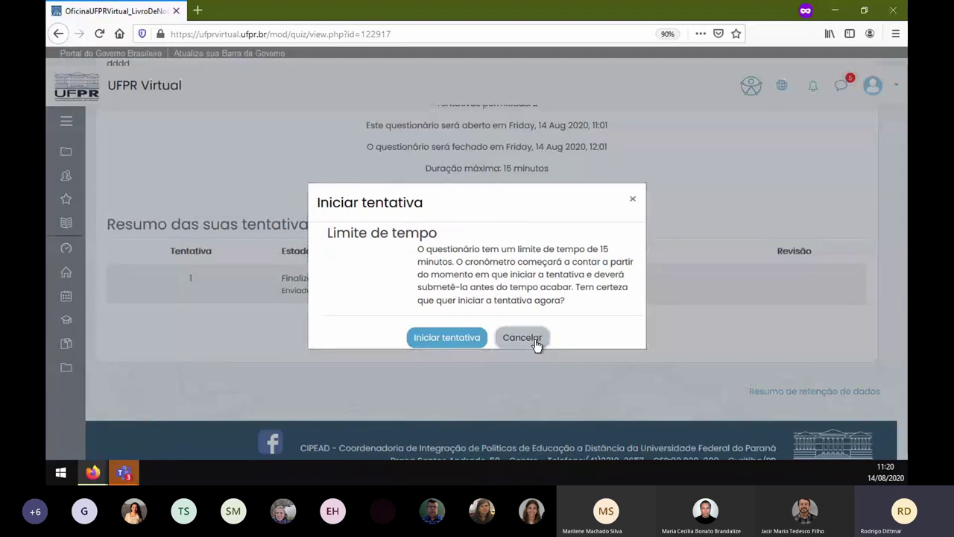
{"action": "scroll", "coordinate": [395, 274], "scroll_direction": "up", "scroll_amount": 1}
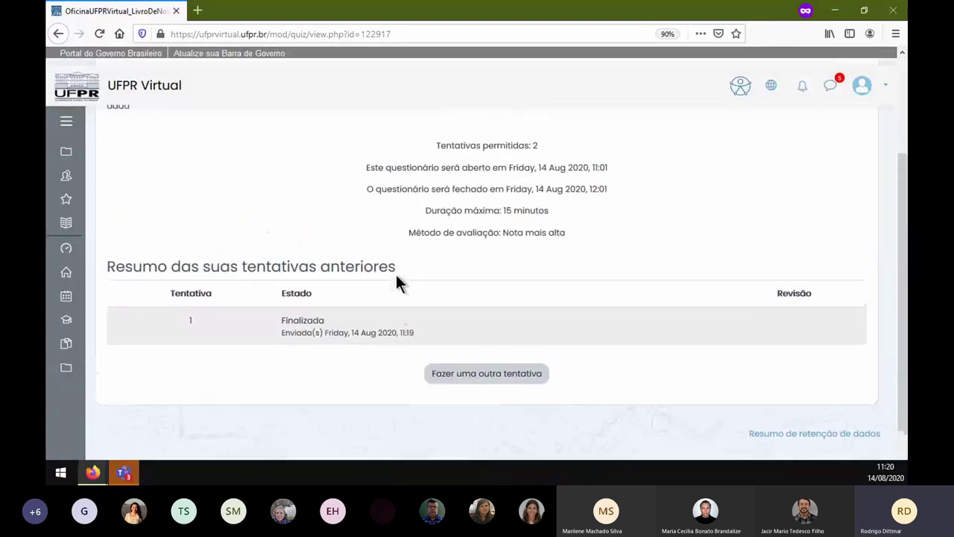
{"action": "scroll", "coordinate": [396, 275], "scroll_direction": "up", "scroll_amount": 2}
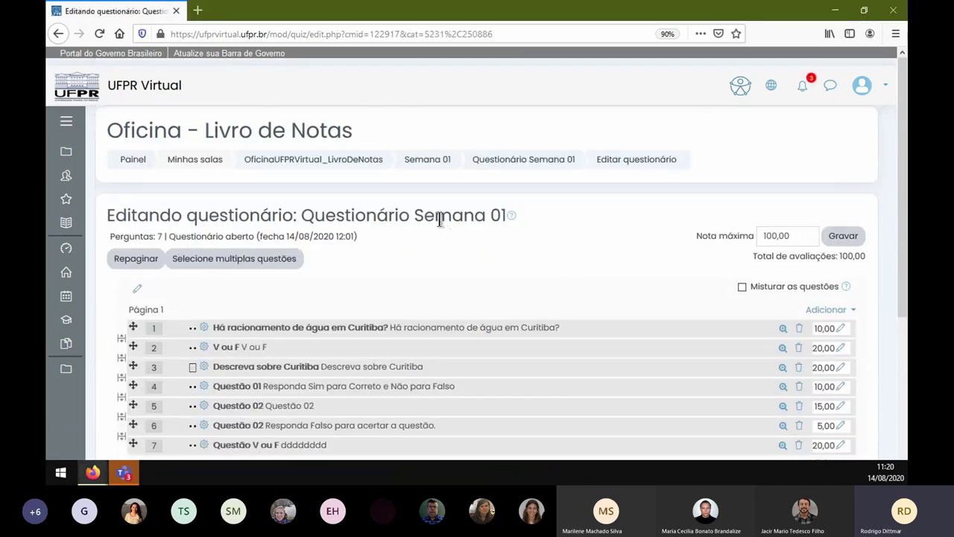
- Go to the Questionário Semana 01 page and open the 'Tentativas: 1' report's attempts table
{"action": "left_click", "coordinate": [526, 162]}
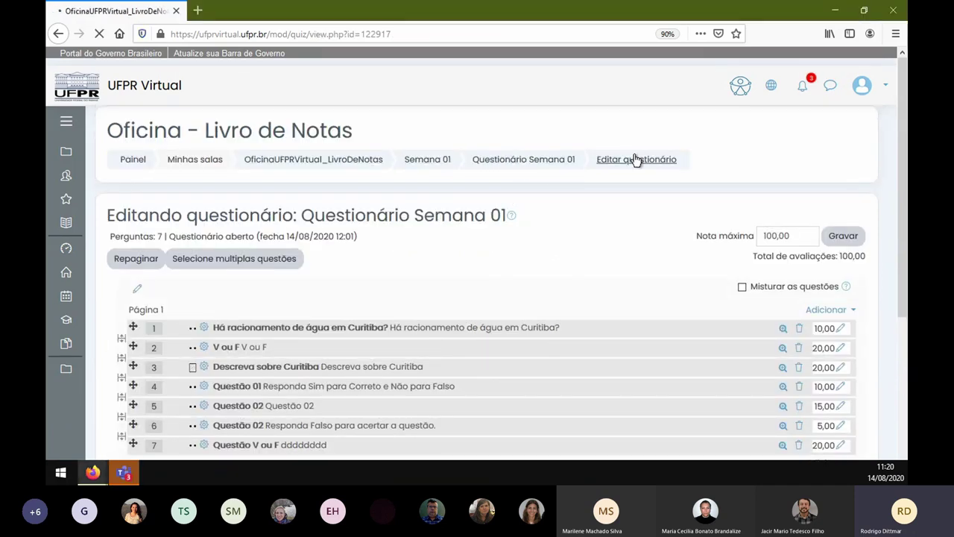
{"action": "scroll", "coordinate": [551, 302], "scroll_direction": "down", "scroll_amount": 3}
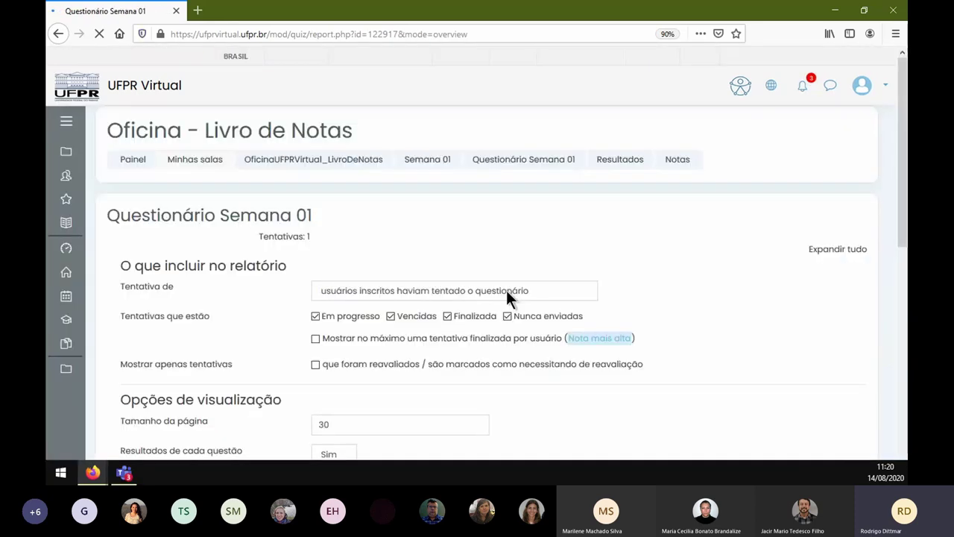
{"action": "scroll", "coordinate": [517, 268], "scroll_direction": "down", "scroll_amount": 5}
{"action": "scroll", "coordinate": [520, 276], "scroll_direction": "down", "scroll_amount": 6}
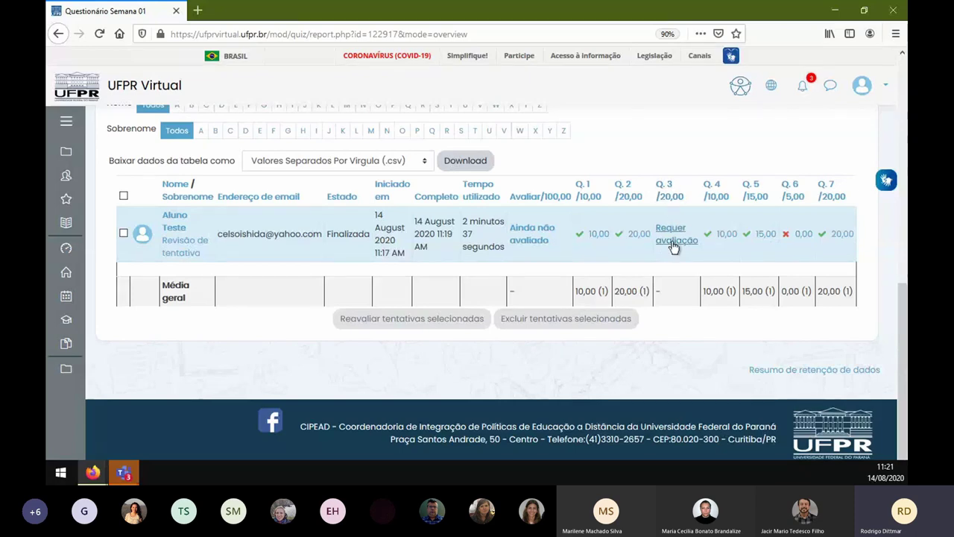
{"action": "scroll", "coordinate": [496, 220], "scroll_direction": "up", "scroll_amount": 10}
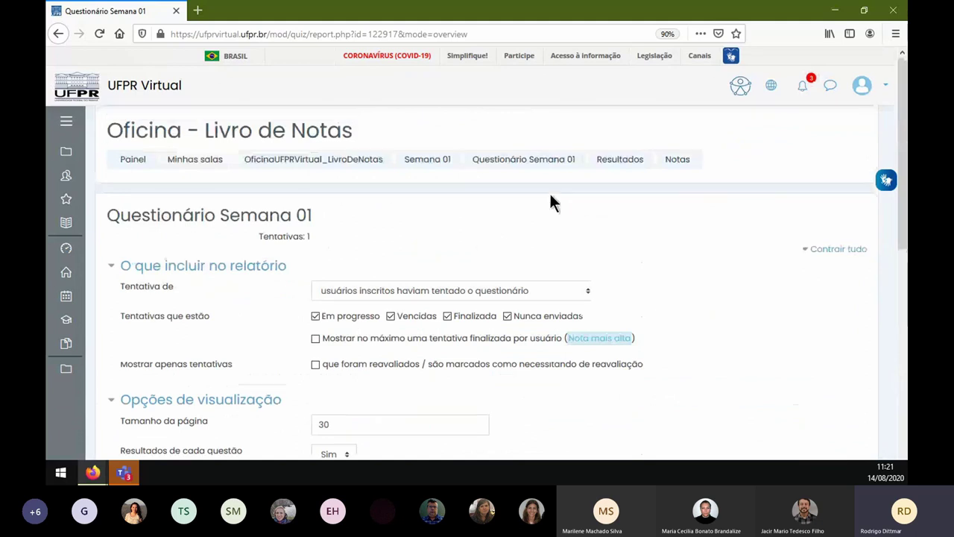
{"action": "left_click", "coordinate": [558, 164]}
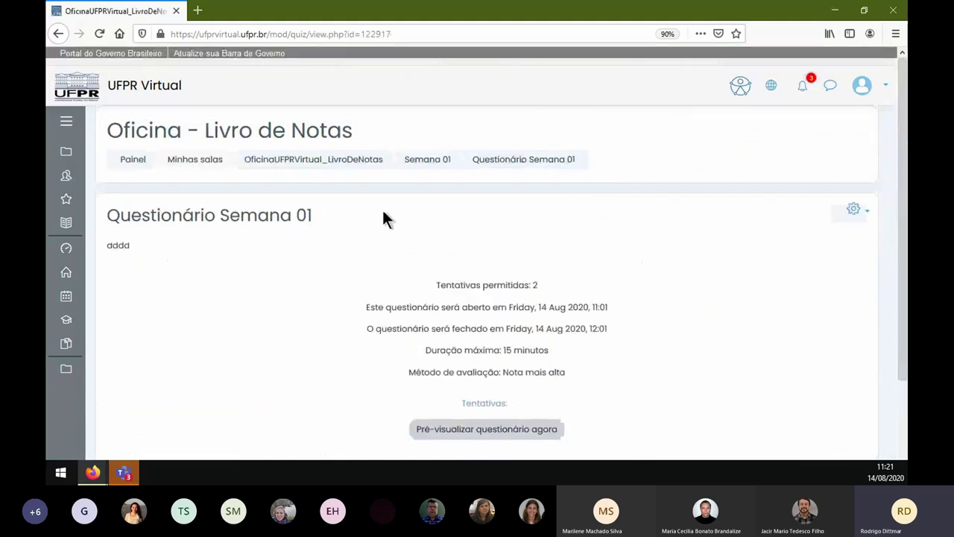
{"action": "scroll", "coordinate": [364, 278], "scroll_direction": "down", "scroll_amount": 3}
{"action": "left_click", "coordinate": [489, 284]}
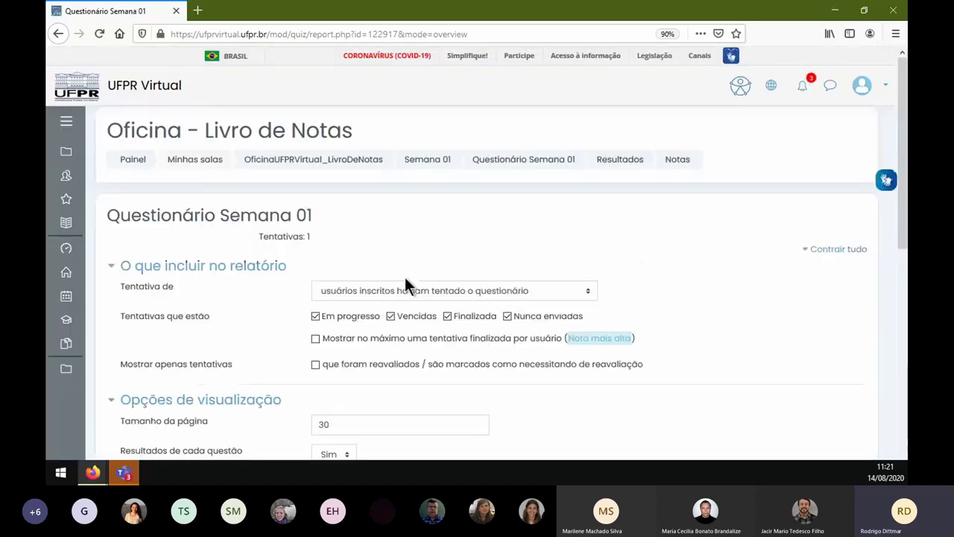
{"action": "scroll", "coordinate": [406, 280], "scroll_direction": "down", "scroll_amount": 5}
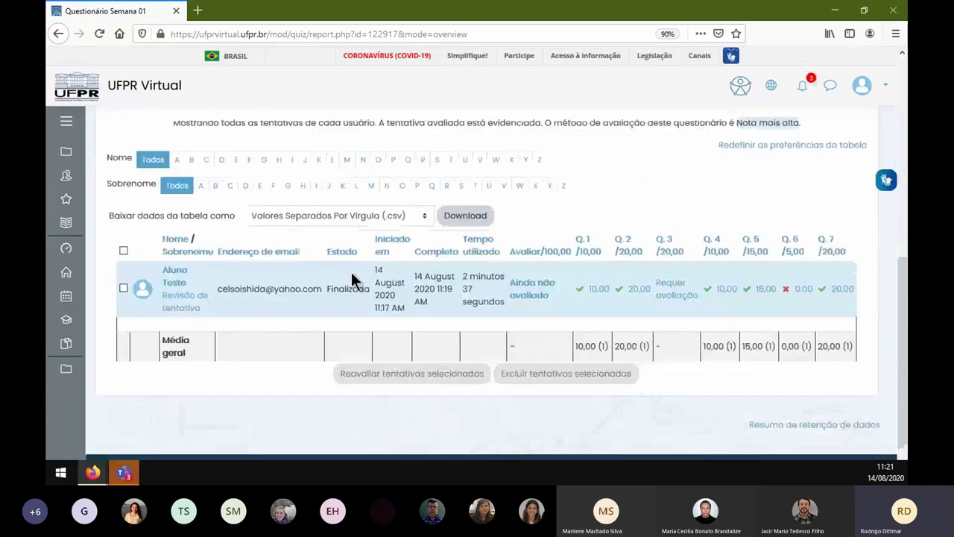
{"action": "scroll", "coordinate": [298, 275], "scroll_direction": "down", "scroll_amount": 1}
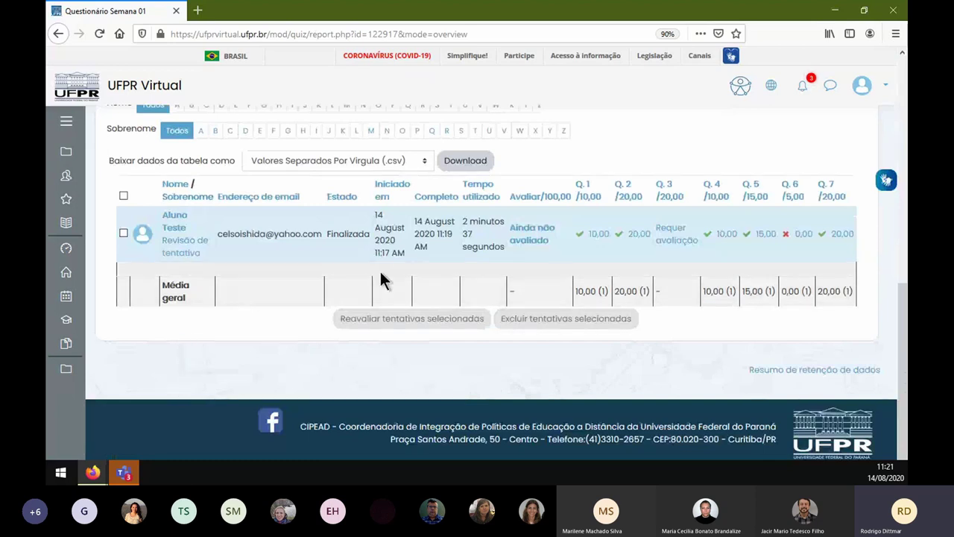
- Open Q.3's 'Requer avaliação' essay in an enlarged review window and its comment-and-grade form
{"action": "left_click", "coordinate": [674, 243]}
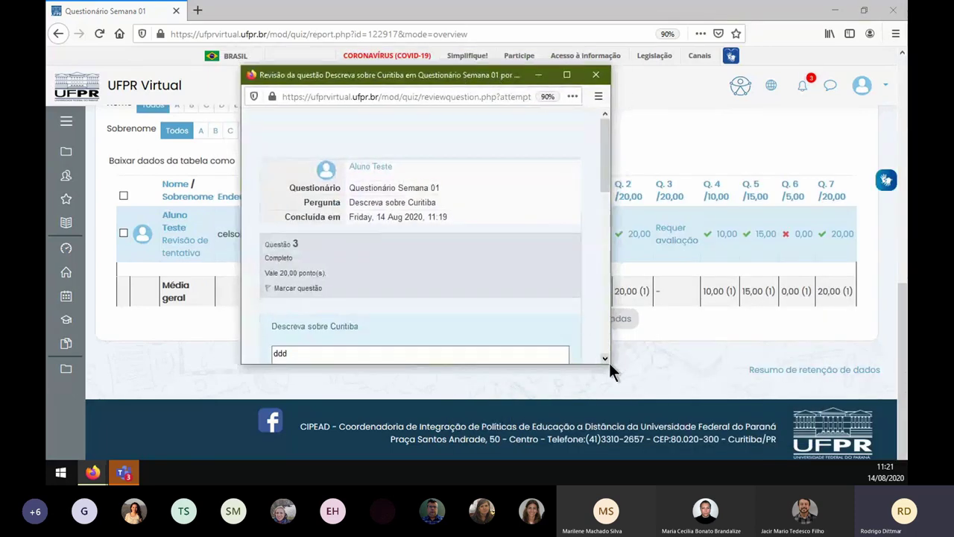
{"action": "left_click_drag", "start_coordinate": [610, 363], "coordinate": [720, 434]}
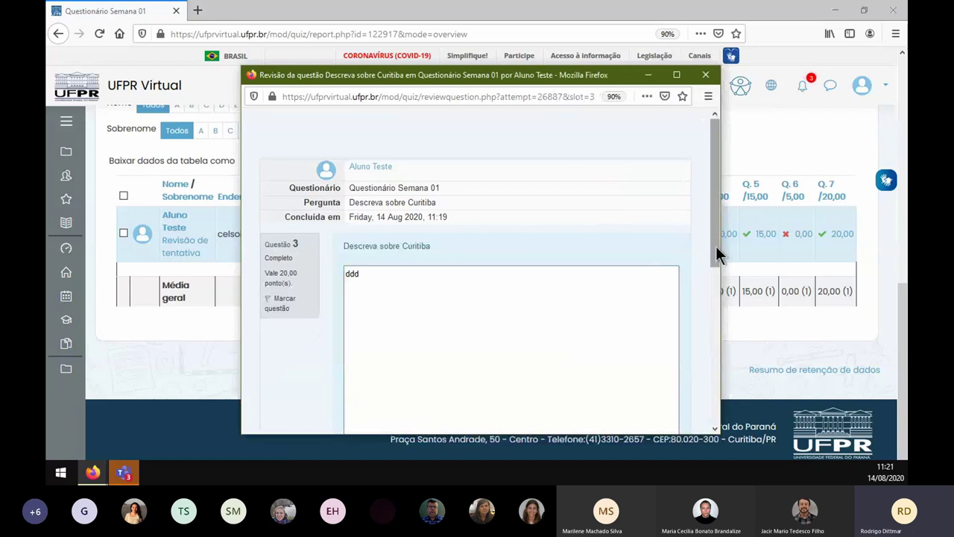
{"action": "left_click_drag", "start_coordinate": [711, 246], "coordinate": [719, 339]}
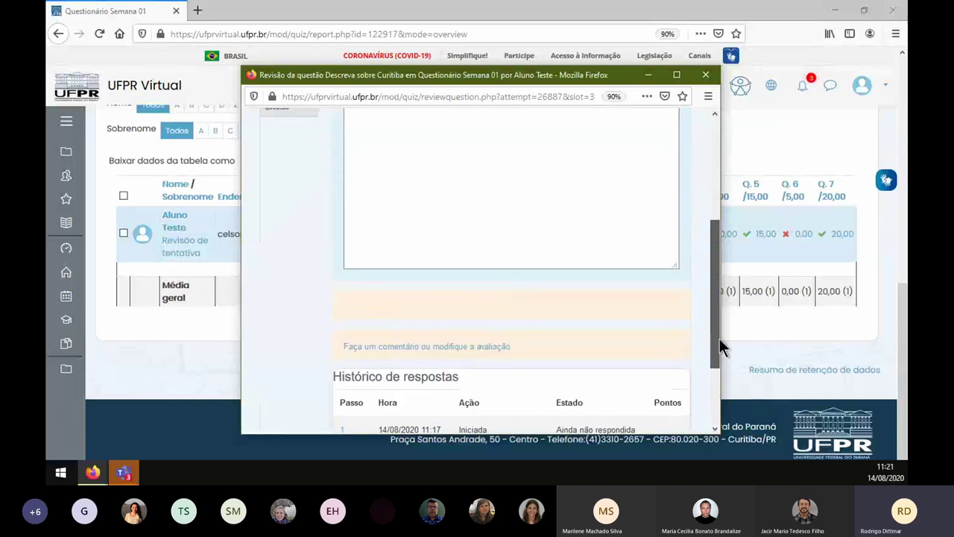
{"action": "scroll", "coordinate": [544, 300], "scroll_direction": "up", "scroll_amount": 10}
{"action": "scroll", "coordinate": [545, 300], "scroll_direction": "down", "scroll_amount": 8}
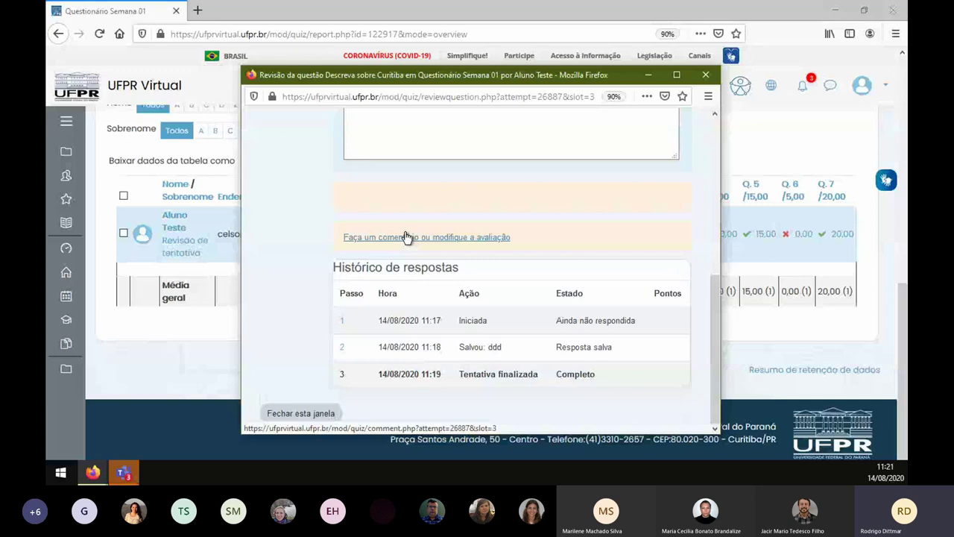
{"action": "left_click", "coordinate": [404, 237]}
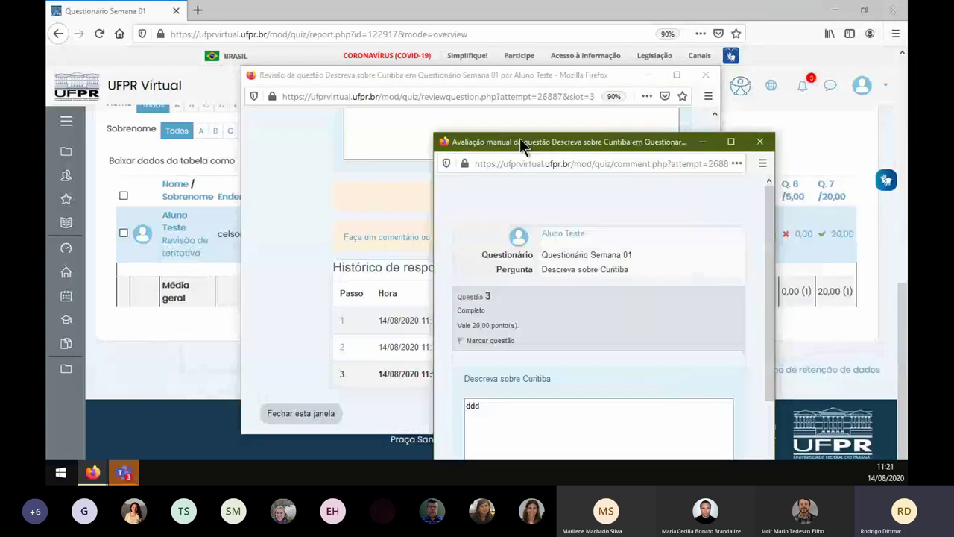
- Maximise the grading window and enter the comment 'ddddd'
{"action": "left_click_drag", "start_coordinate": [519, 138], "coordinate": [396, 9]}
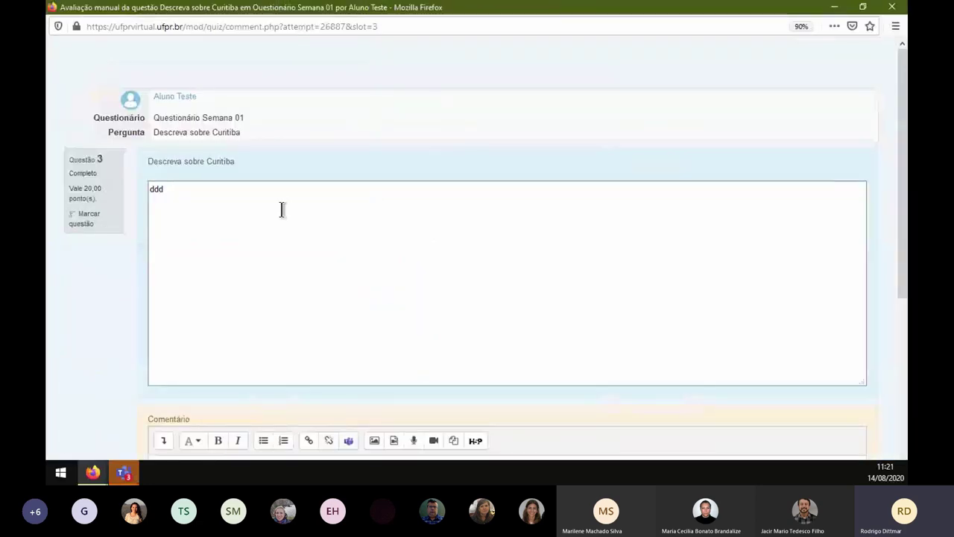
{"action": "scroll", "coordinate": [277, 201], "scroll_direction": "down", "scroll_amount": 5}
{"action": "left_click", "coordinate": [201, 300]}
{"action": "type", "text": "ddddd"}
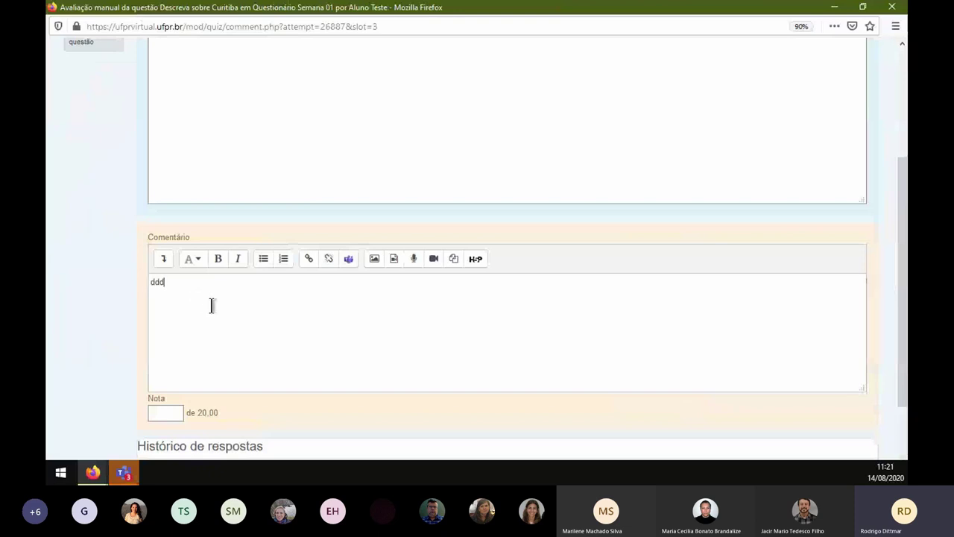
{"action": "left_click", "coordinate": [170, 416]}
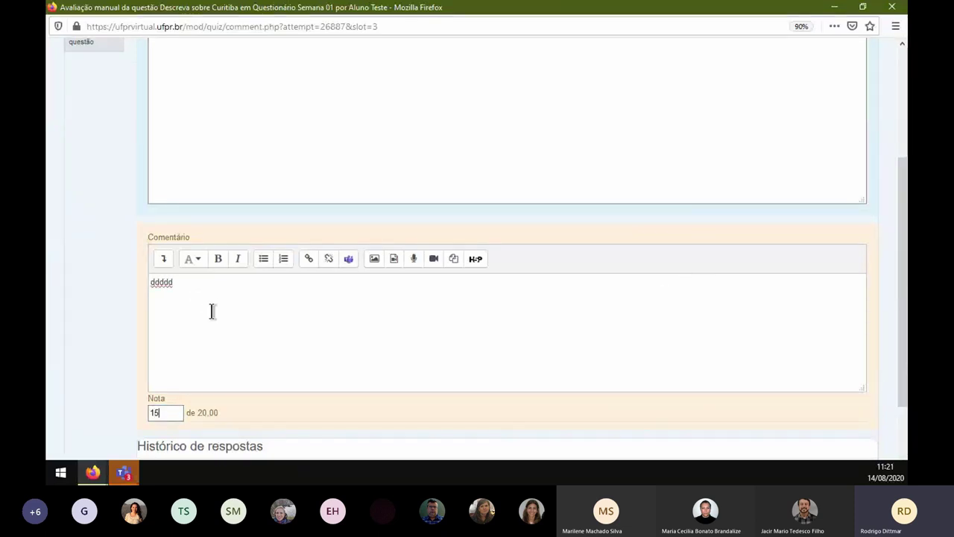
{"action": "scroll", "coordinate": [223, 238], "scroll_direction": "down", "scroll_amount": 3}
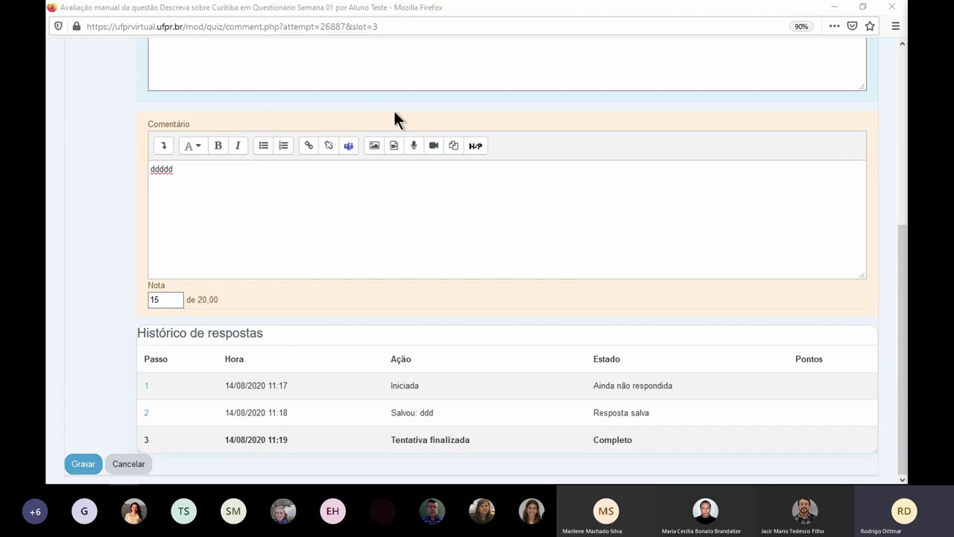
- Confirm the grade of 15 out of 20 and save it with Gravar
{"action": "double_click", "coordinate": [641, 11]}
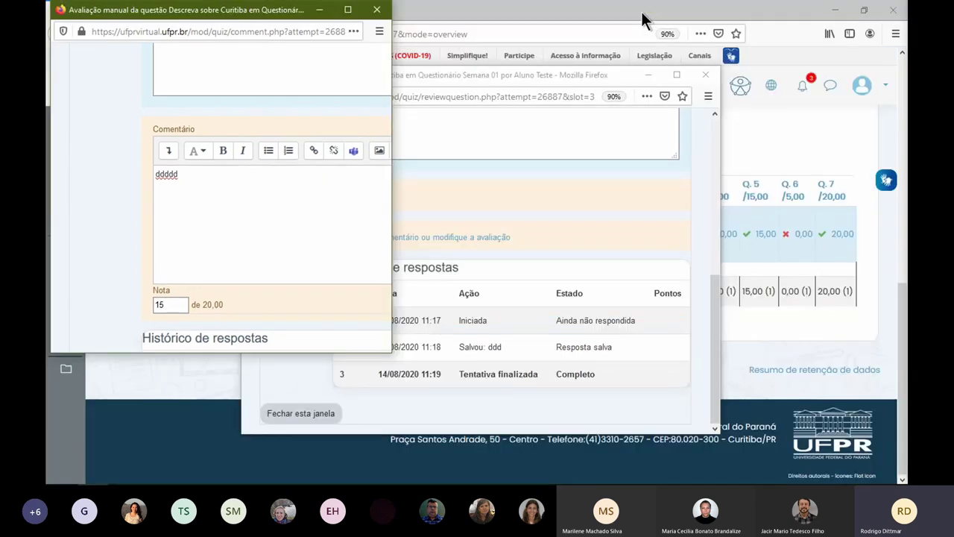
{"action": "scroll", "coordinate": [317, 215], "scroll_direction": "down", "scroll_amount": 3}
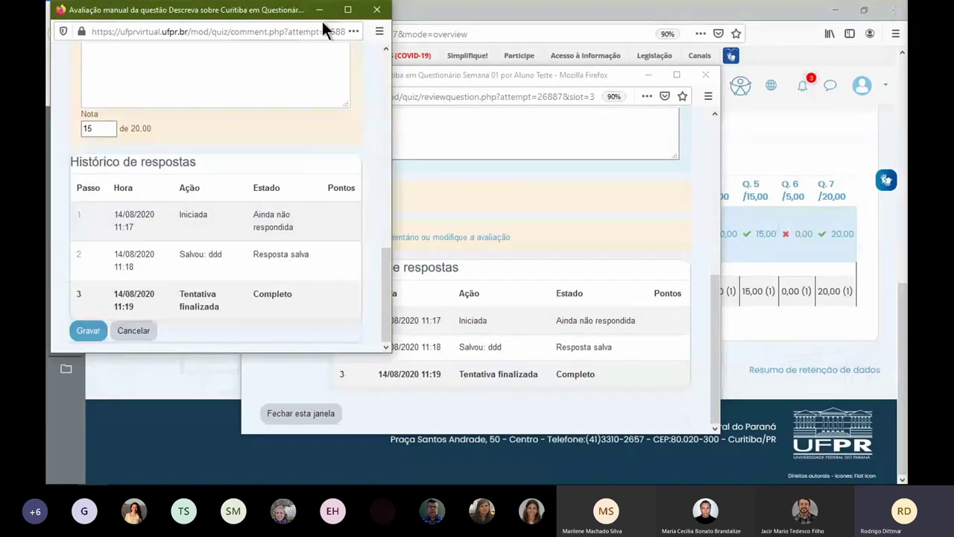
{"action": "left_click_drag", "start_coordinate": [324, 25], "coordinate": [595, 88]}
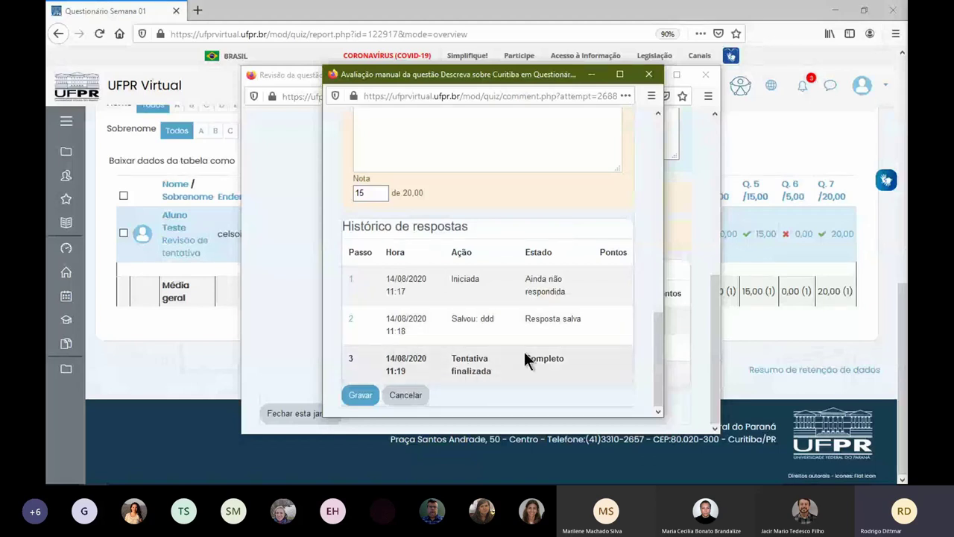
{"action": "scroll", "coordinate": [527, 297], "scroll_direction": "up", "scroll_amount": 5}
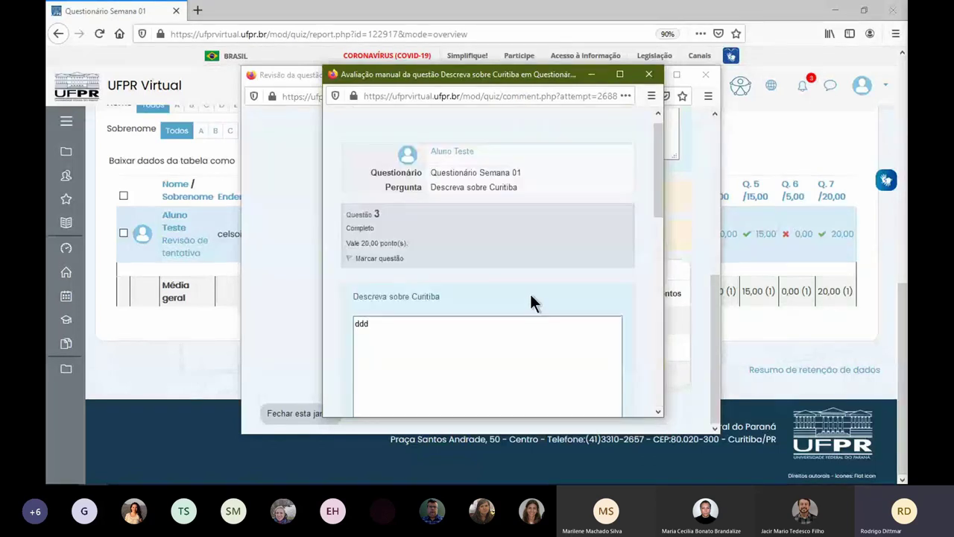
{"action": "scroll", "coordinate": [530, 298], "scroll_direction": "down", "scroll_amount": 5}
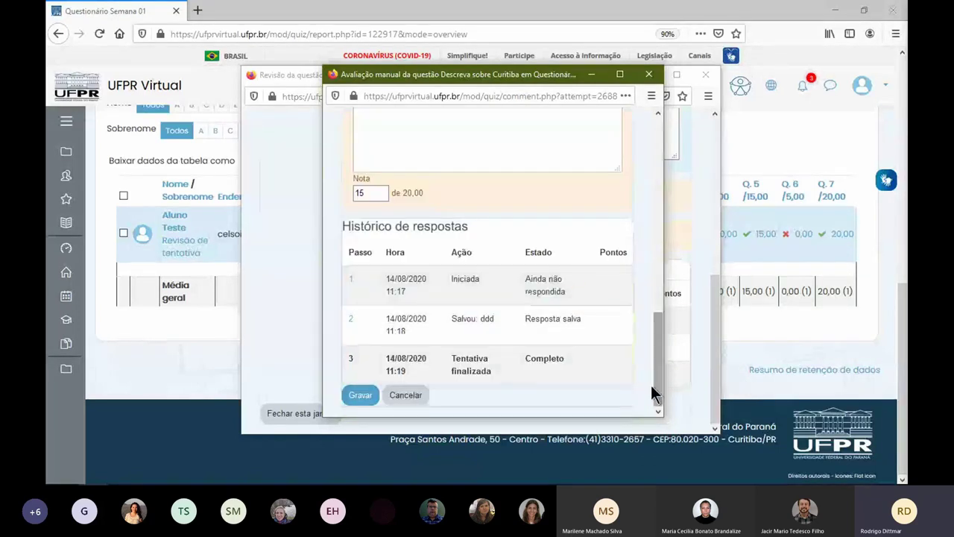
{"action": "mouse_move", "coordinate": [656, 390]}
{"action": "left_mouse_down"}
{"action": "mouse_move", "coordinate": [657, 377]}
{"action": "mouse_move", "coordinate": [658, 406]}
{"action": "left_mouse_up"}
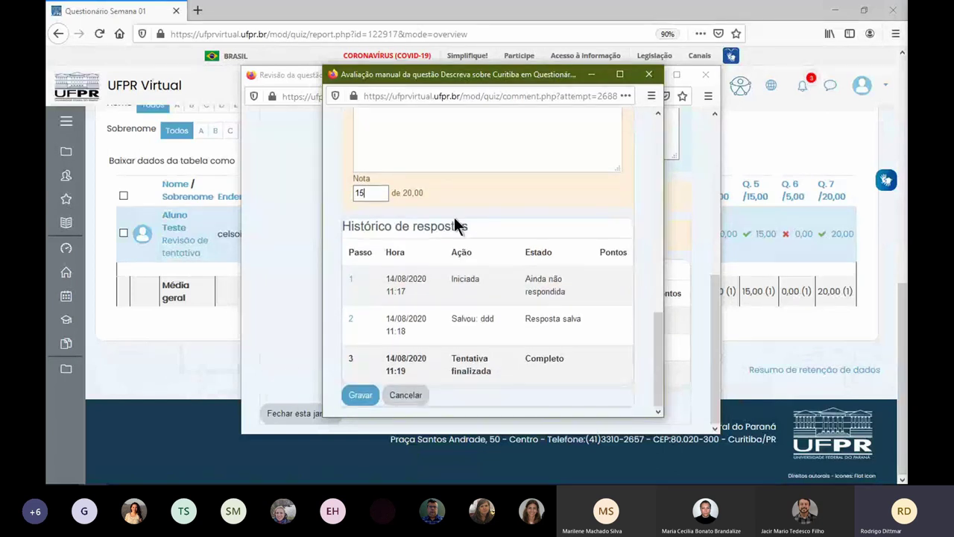
{"action": "double_click", "coordinate": [391, 74]}
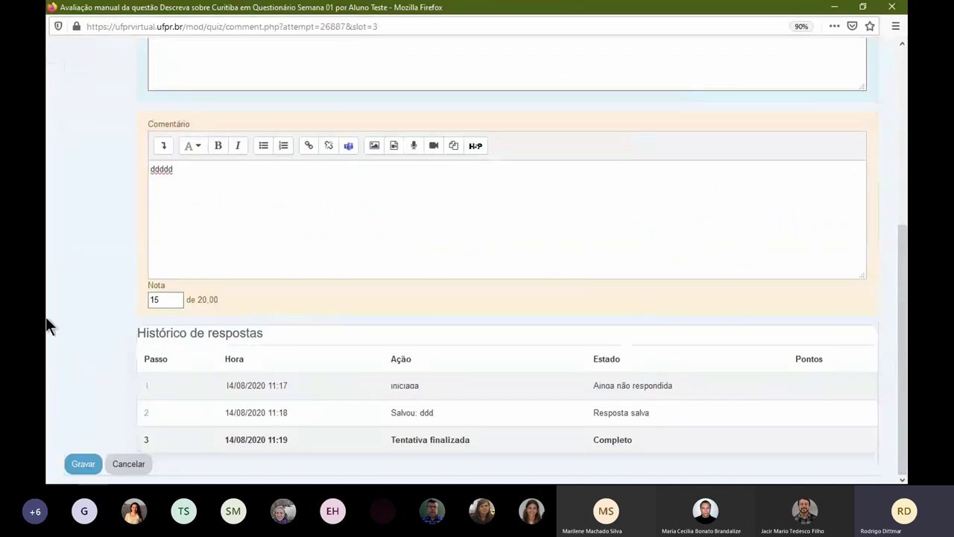
{"action": "left_click", "coordinate": [82, 464]}
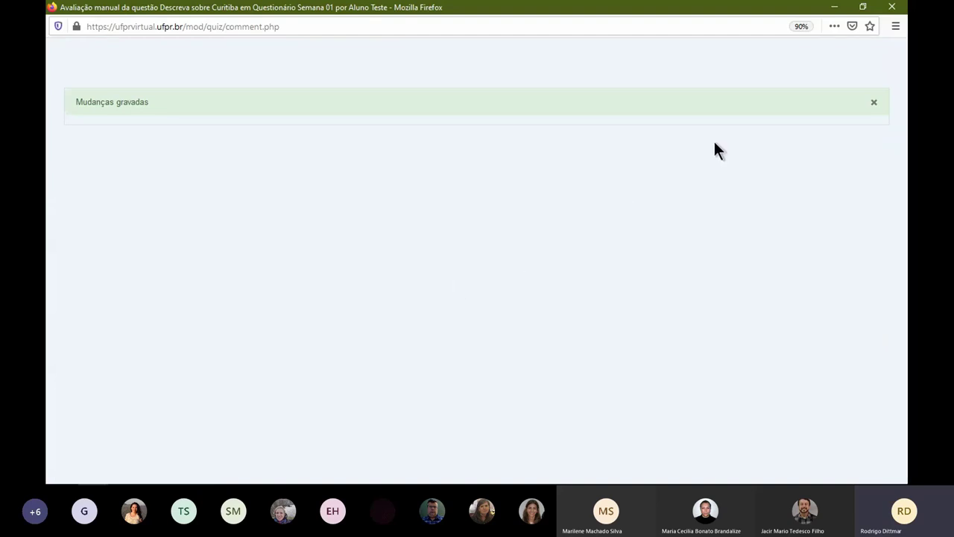
- Close the saved-changes window, check the manual grading history entry, then close the review window
{"action": "left_click", "coordinate": [892, 7]}
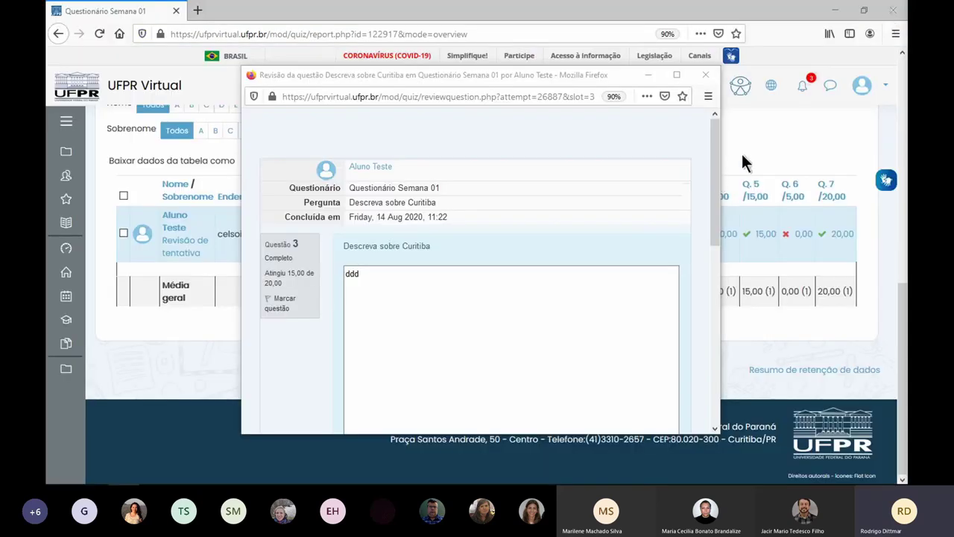
{"action": "left_click_drag", "start_coordinate": [715, 173], "coordinate": [716, 318]}
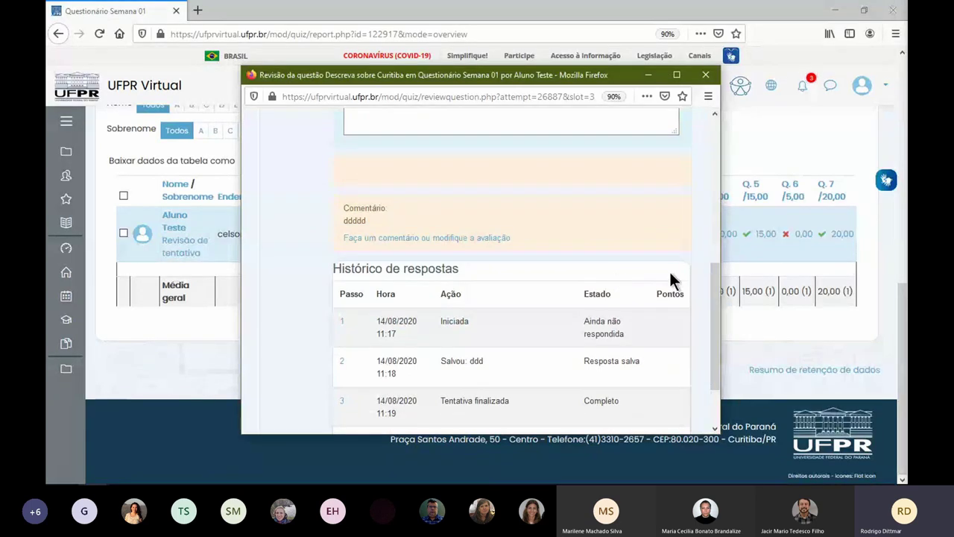
{"action": "left_click_drag", "start_coordinate": [715, 287], "coordinate": [718, 314]}
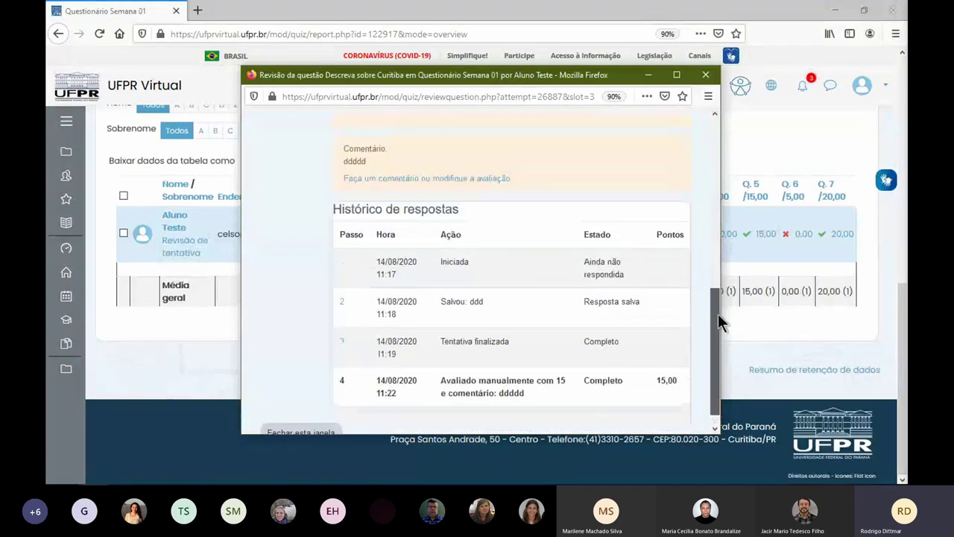
{"action": "left_click_drag", "start_coordinate": [451, 381], "coordinate": [567, 396]}
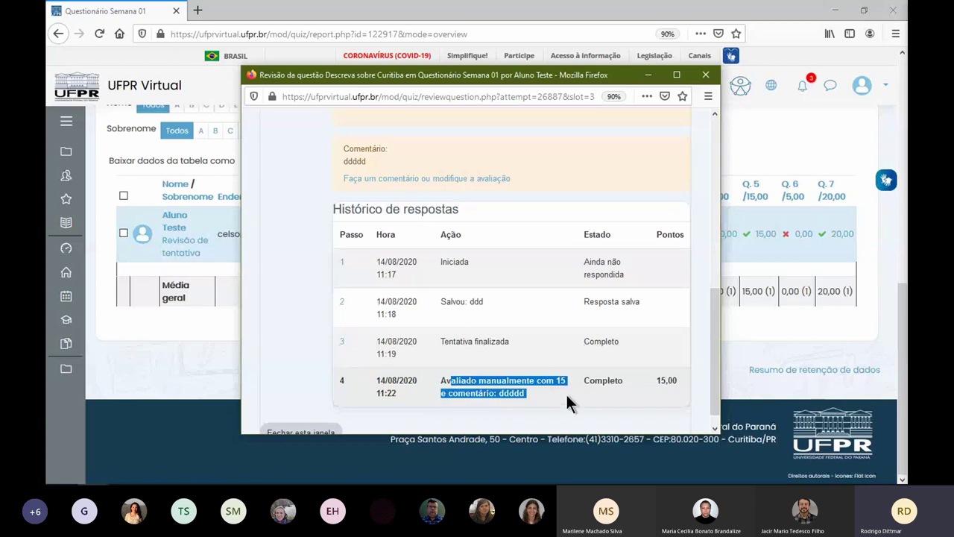
{"action": "left_click_drag", "start_coordinate": [670, 399], "coordinate": [676, 393]}
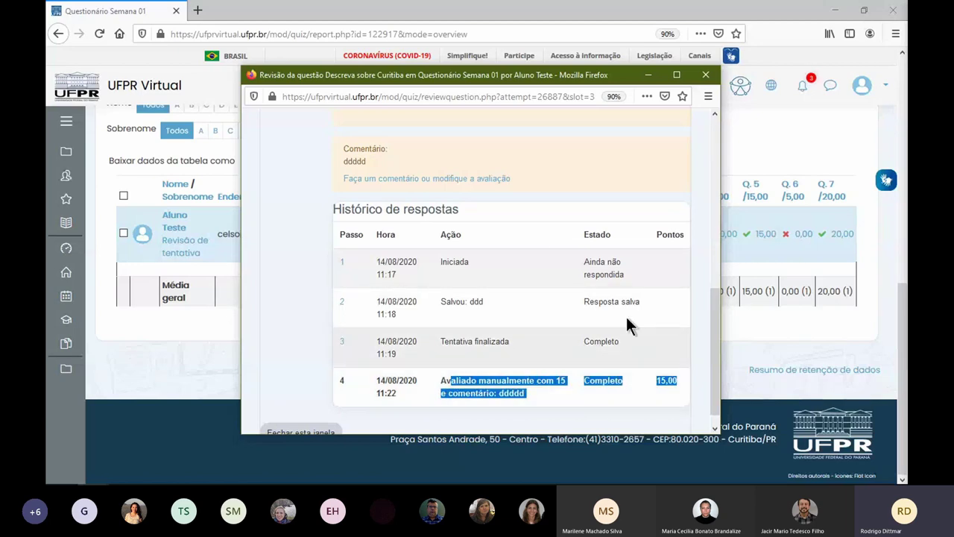
{"action": "scroll", "coordinate": [564, 274], "scroll_direction": "up", "scroll_amount": 2}
{"action": "scroll", "coordinate": [565, 280], "scroll_direction": "up", "scroll_amount": 5}
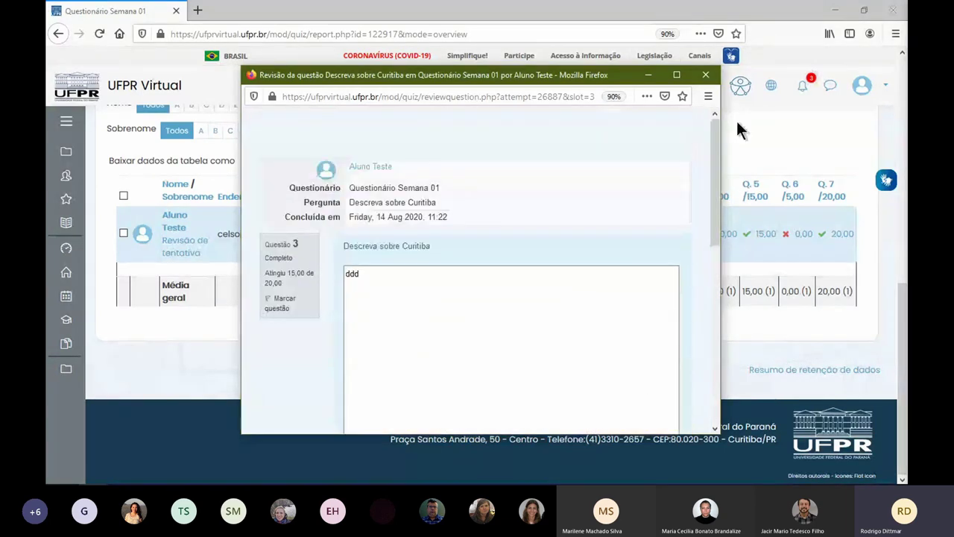
{"action": "left_click", "coordinate": [706, 75]}
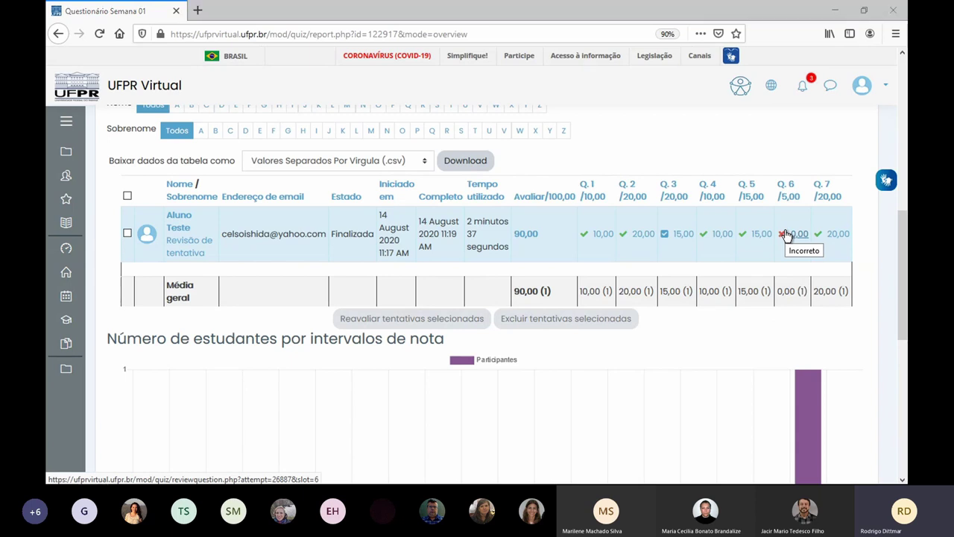
{"action": "key", "text": "alt+Tab"}
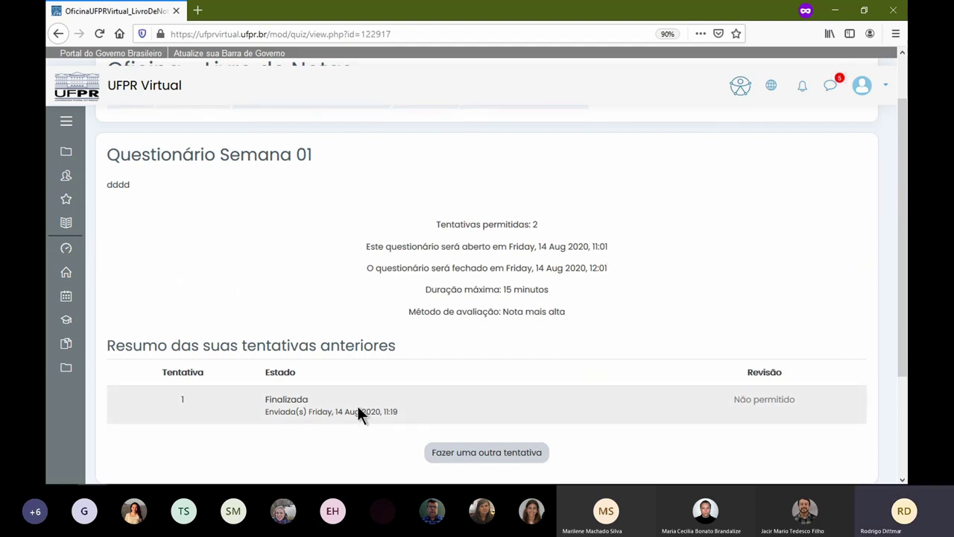
{"action": "left_click_drag", "start_coordinate": [738, 398], "coordinate": [809, 404]}
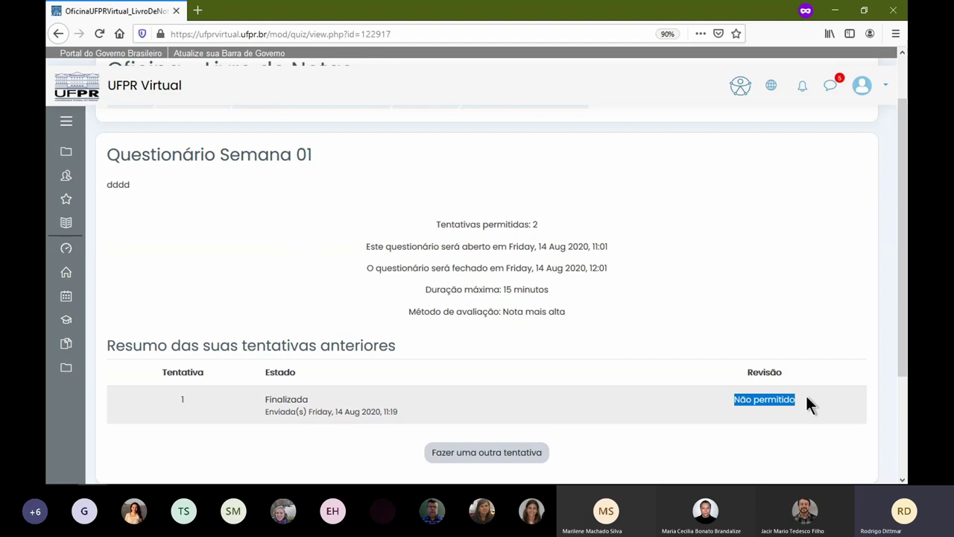
{"action": "key", "text": "alt+Tab"}
{"action": "scroll", "coordinate": [617, 306], "scroll_direction": "up", "scroll_amount": 10}
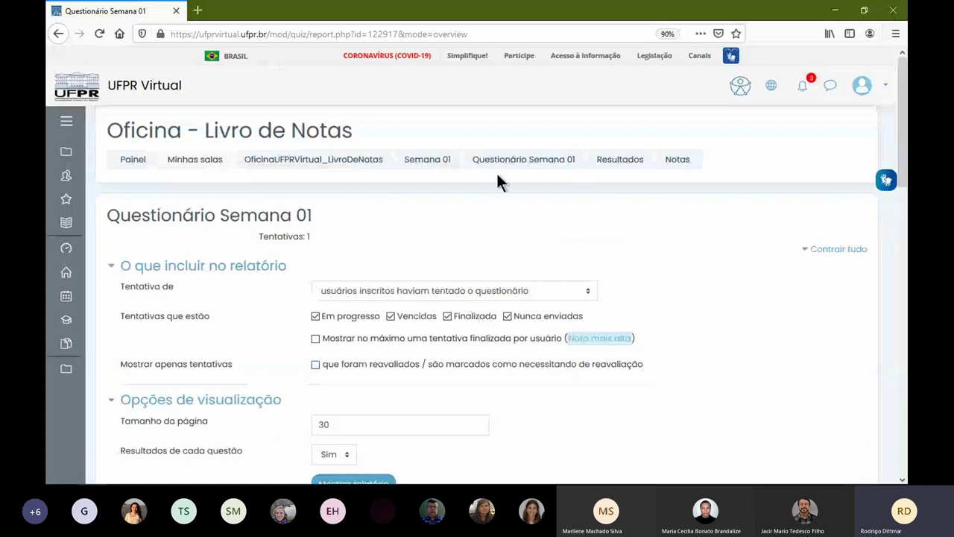
- Open Editar configurações for Questionário Semana 01 from the administration gear menu
{"action": "left_click", "coordinate": [498, 161]}
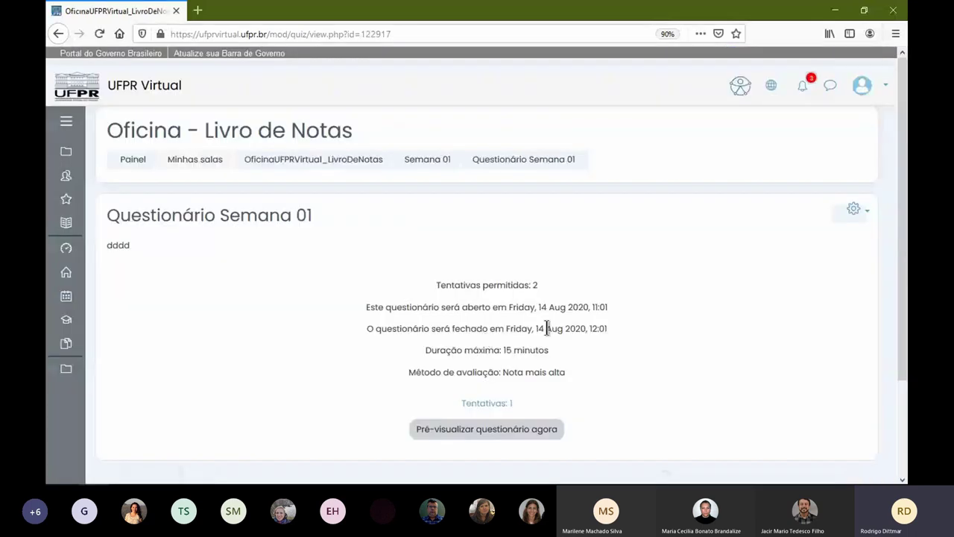
{"action": "left_click", "coordinate": [853, 209]}
{"action": "left_click", "coordinate": [739, 229]}
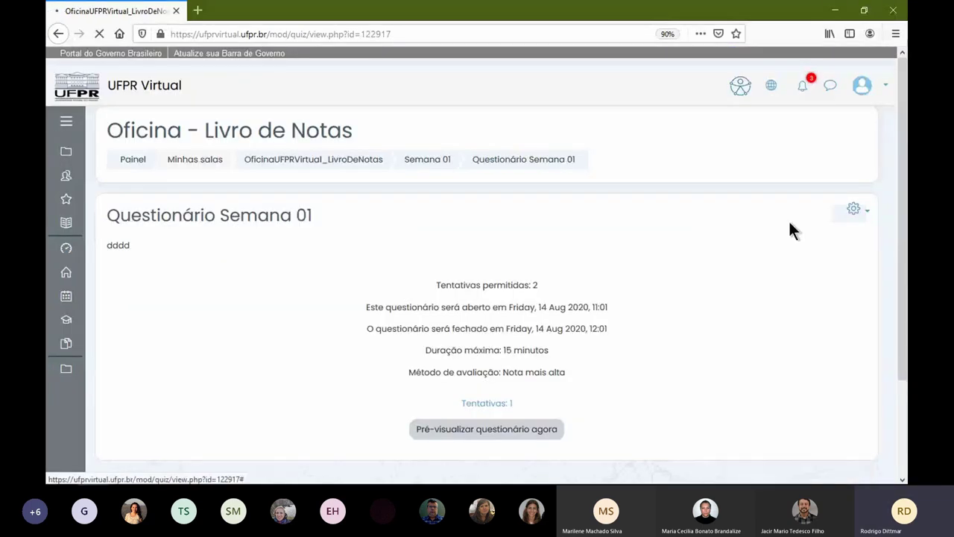
{"action": "scroll", "coordinate": [234, 330], "scroll_direction": "down", "scroll_amount": 6}
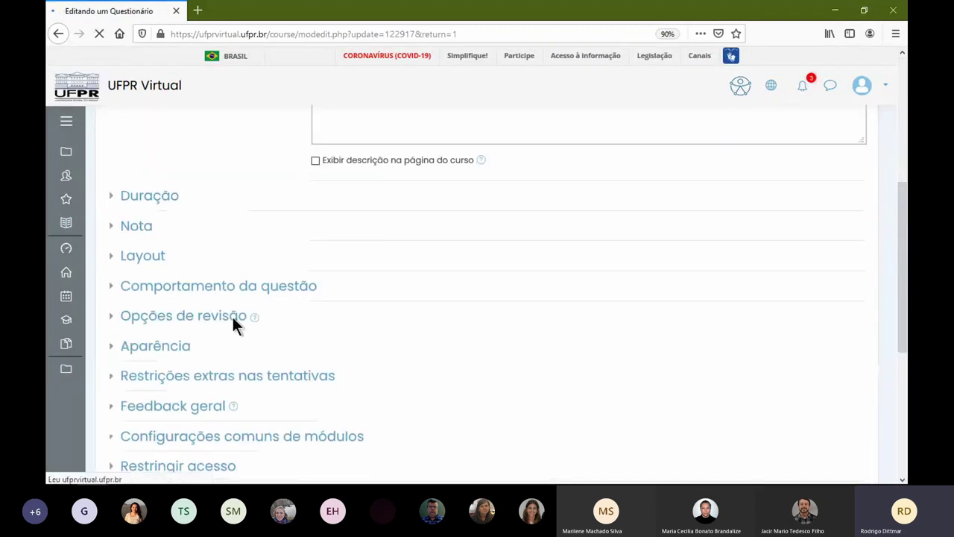
{"action": "scroll", "coordinate": [242, 313], "scroll_direction": "up", "scroll_amount": 3}
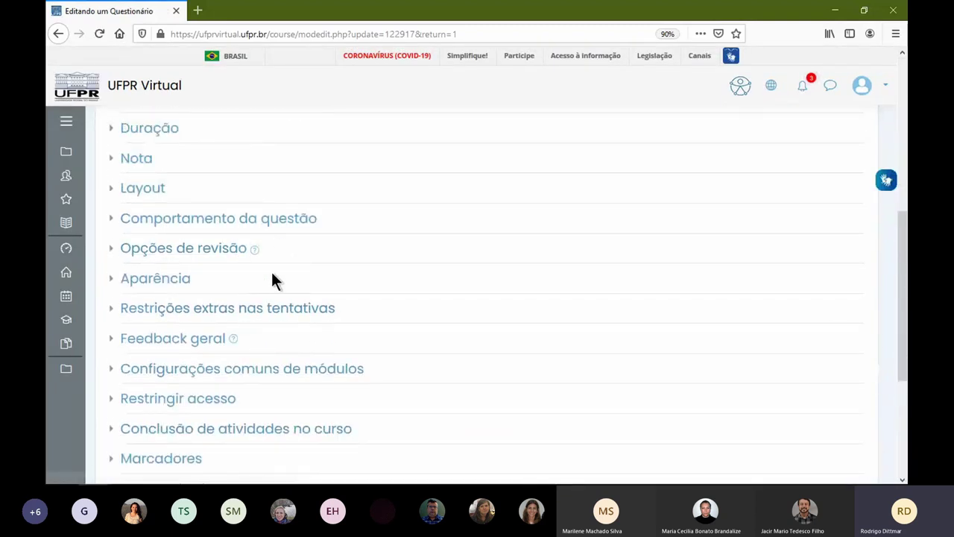
- Expand the extra restrictions, overall feedback, Aparência and Opções de revisão sections
{"action": "left_click", "coordinate": [227, 313]}
{"action": "left_click", "coordinate": [173, 374]}
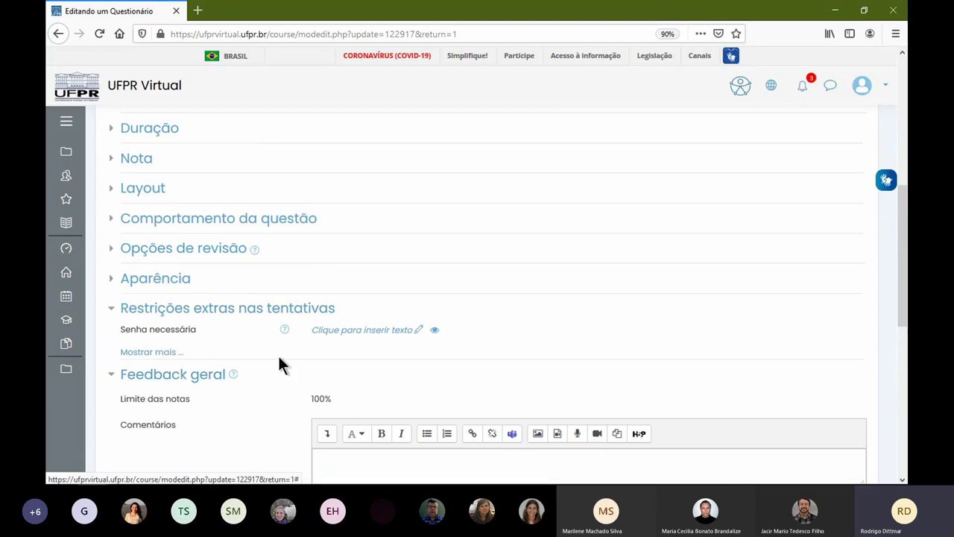
{"action": "scroll", "coordinate": [234, 287], "scroll_direction": "down", "scroll_amount": 1}
{"action": "scroll", "coordinate": [233, 287], "scroll_direction": "down", "scroll_amount": 2}
{"action": "left_click", "coordinate": [188, 218]}
{"action": "left_click", "coordinate": [175, 188]}
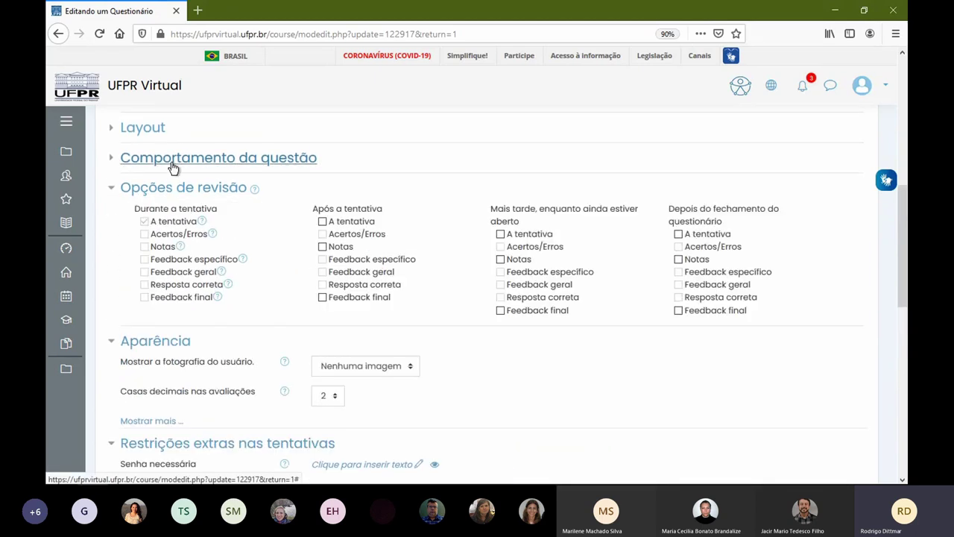
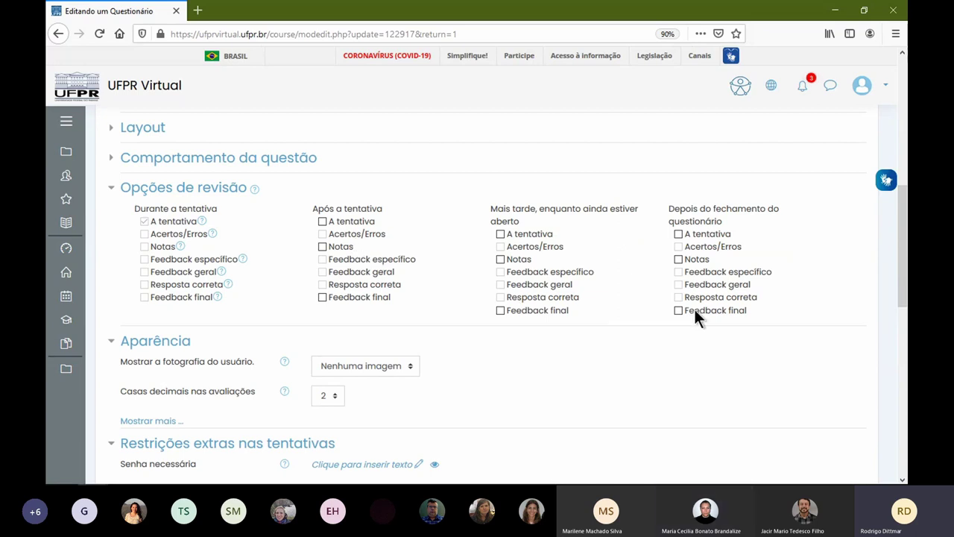
- Tick A tentativa and Acertos/Erros under Após, Mais tarde and Depois do fechamento, then save
{"action": "left_click", "coordinate": [679, 232]}
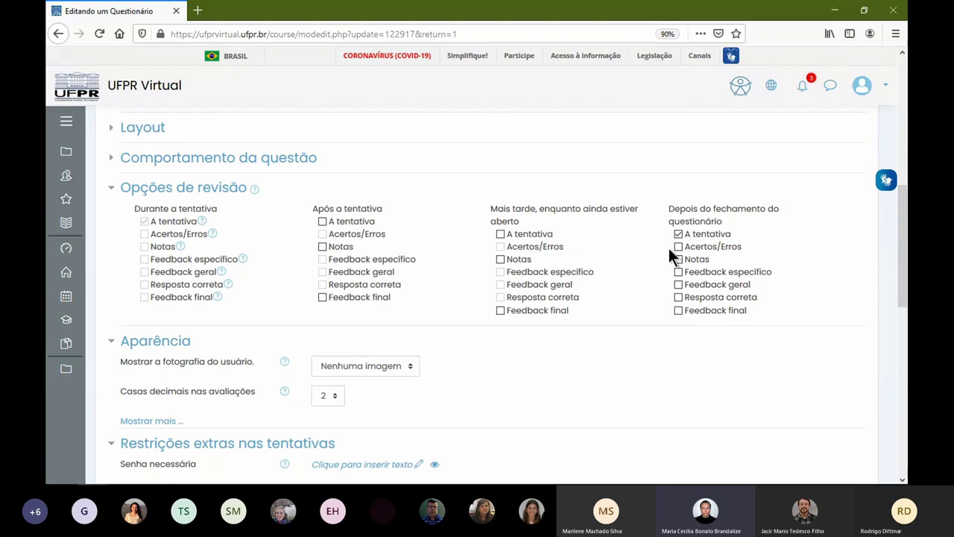
{"action": "scroll", "coordinate": [668, 249], "scroll_direction": "up", "scroll_amount": 1}
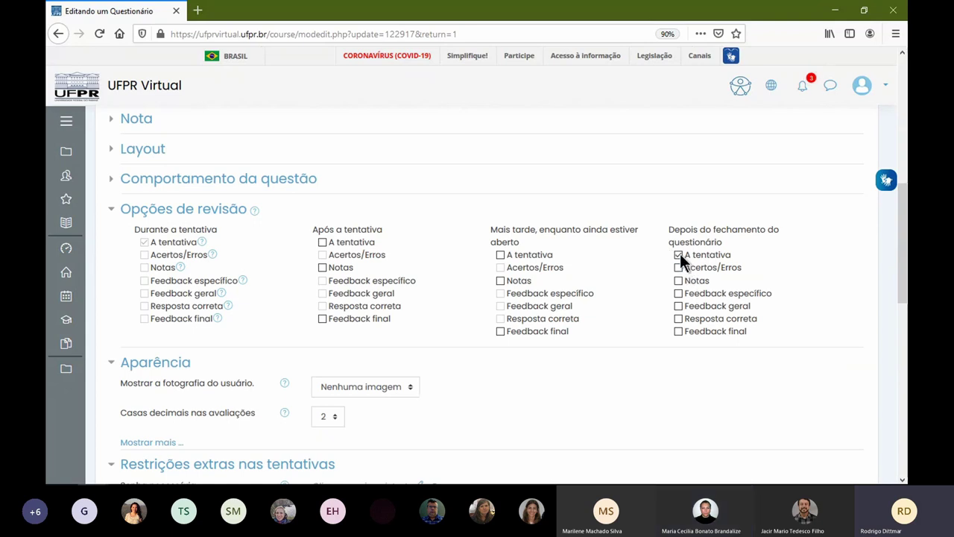
{"action": "scroll", "coordinate": [669, 253], "scroll_direction": "down", "scroll_amount": 1}
{"action": "left_click", "coordinate": [678, 247]}
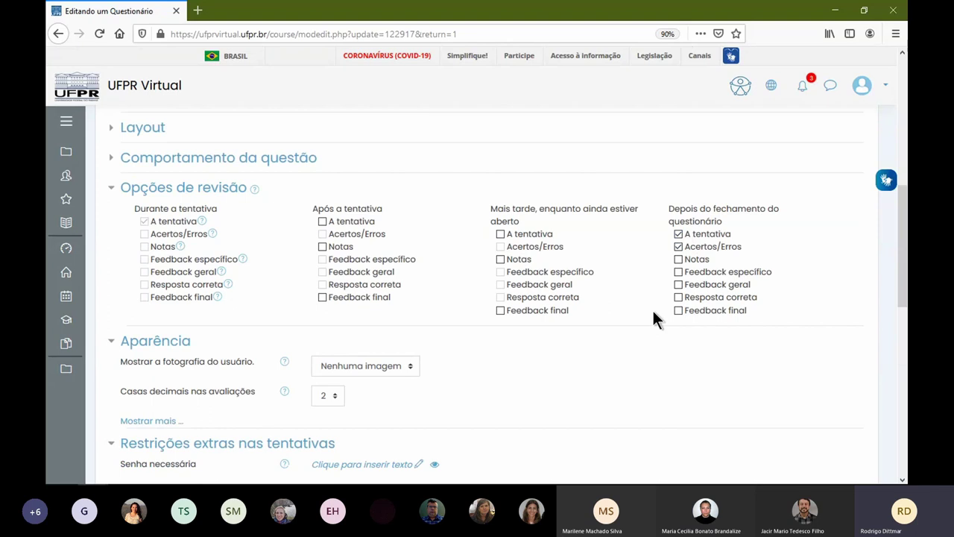
{"action": "left_click", "coordinate": [500, 233]}
{"action": "left_click", "coordinate": [322, 221]}
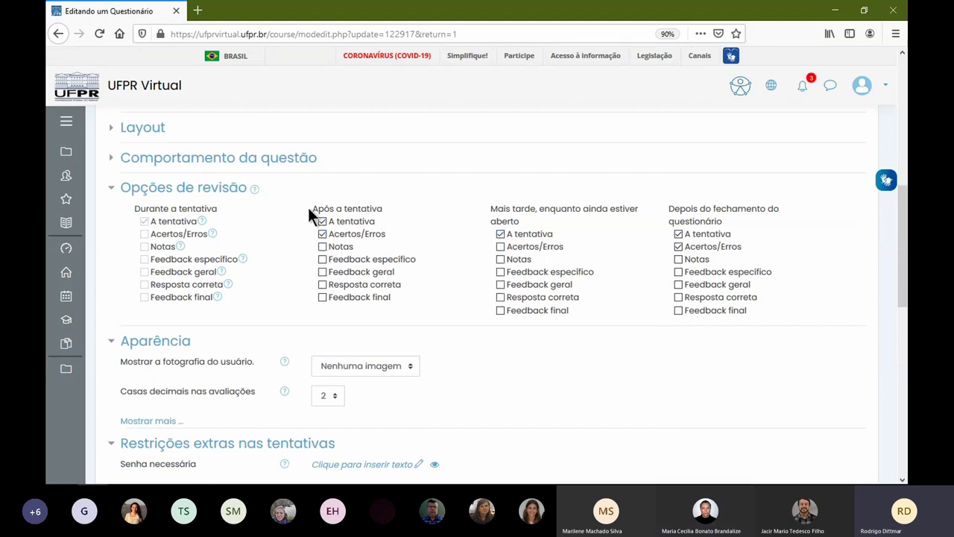
{"action": "left_click", "coordinate": [501, 246]}
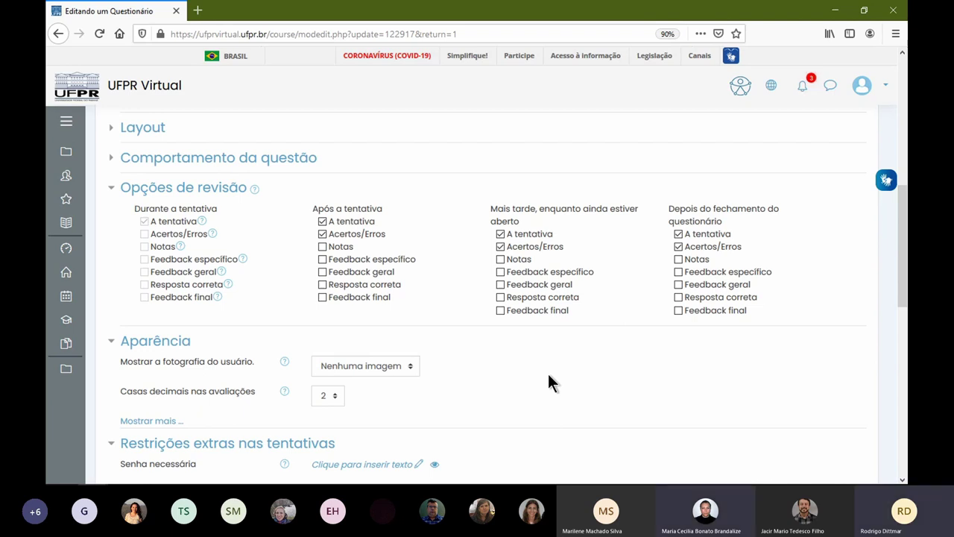
{"action": "scroll", "coordinate": [430, 320], "scroll_direction": "down", "scroll_amount": 6}
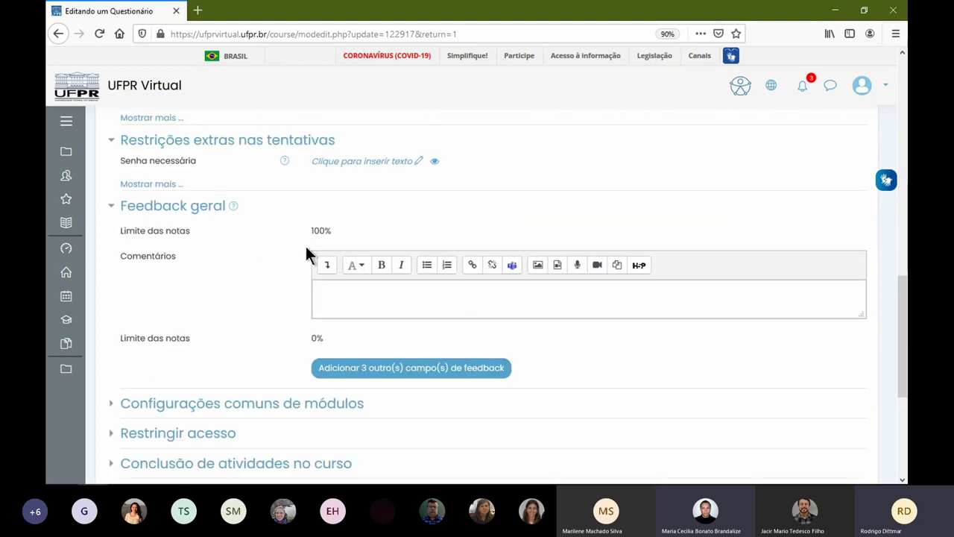
{"action": "scroll", "coordinate": [354, 322], "scroll_direction": "down", "scroll_amount": 3}
{"action": "left_click", "coordinate": [406, 303]}
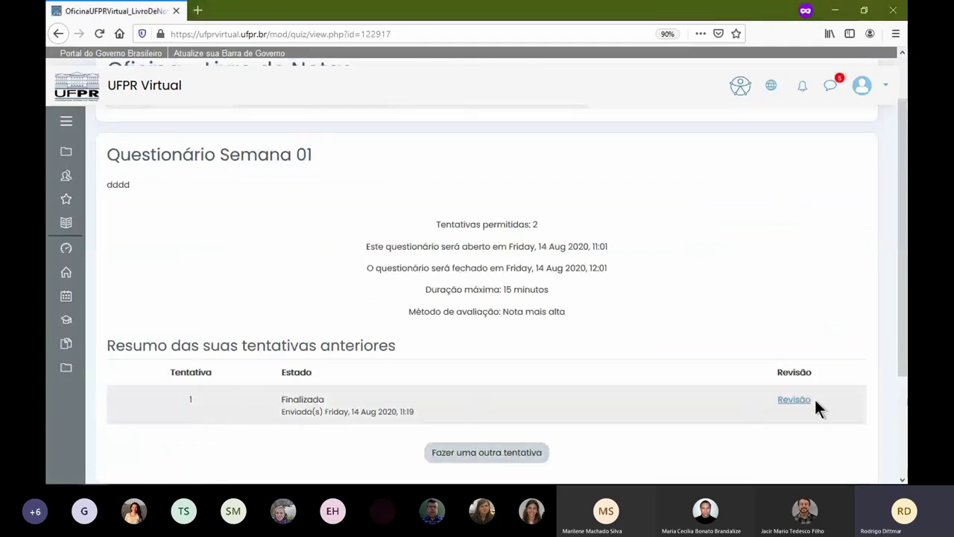
- Review the finished attempt, inspecting questions 3 and 6, then return to Semana 01
{"action": "left_click", "coordinate": [790, 402]}
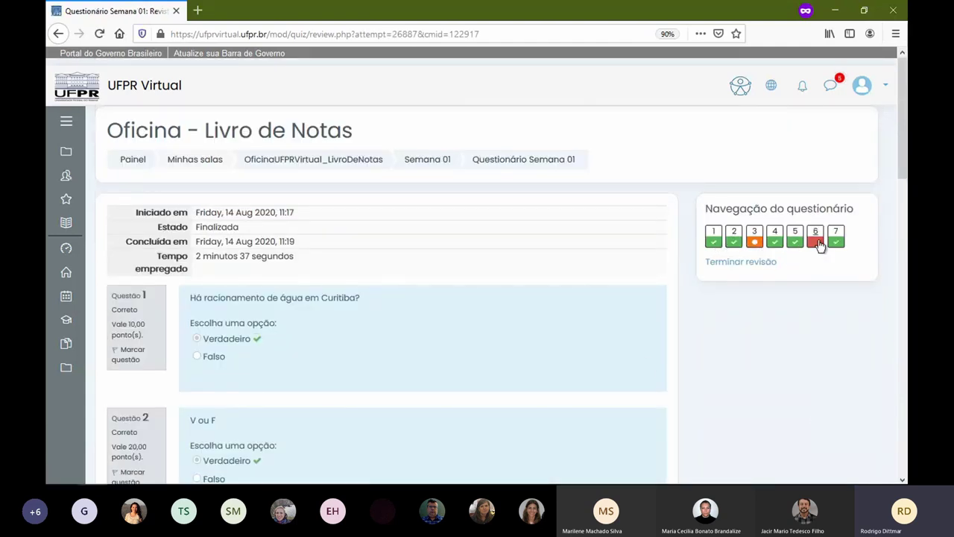
{"action": "left_click", "coordinate": [755, 237]}
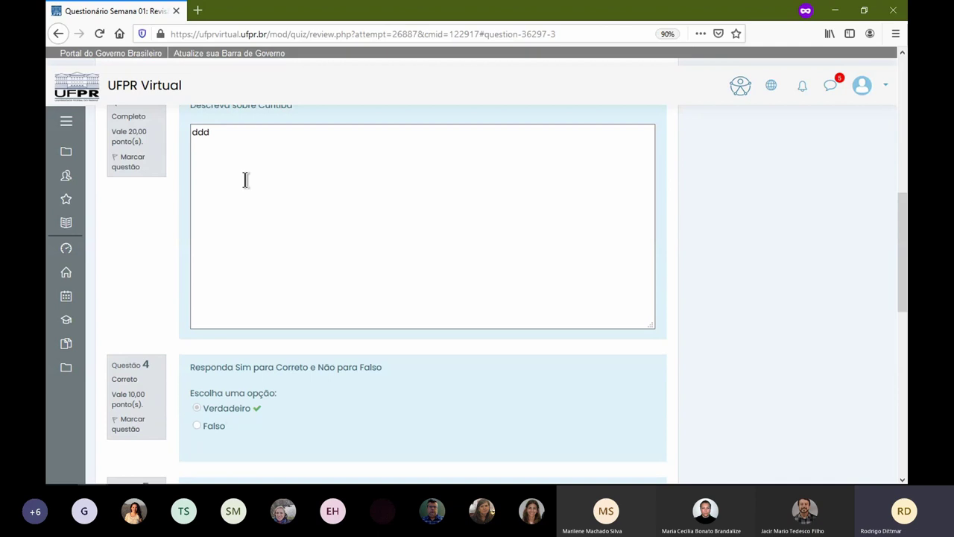
{"action": "scroll", "coordinate": [343, 198], "scroll_direction": "up", "scroll_amount": 3}
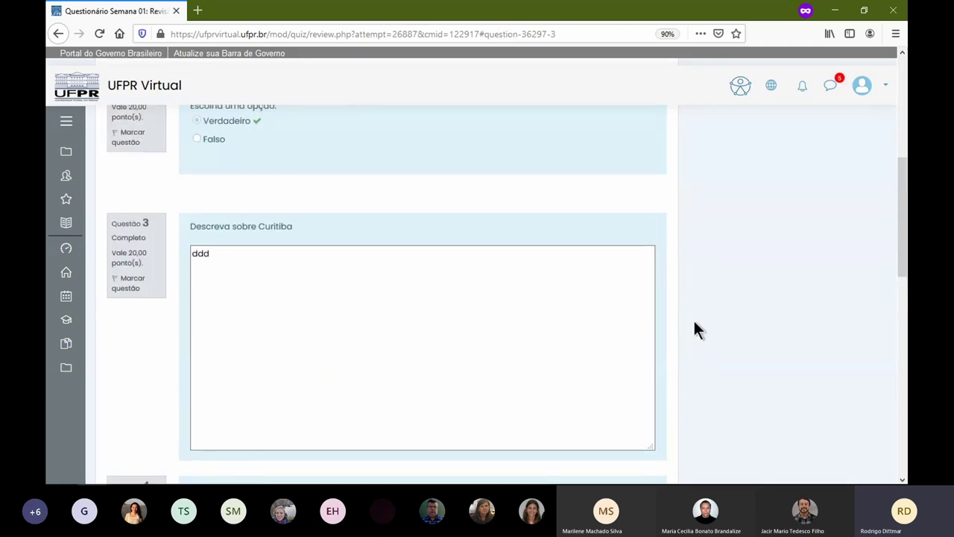
{"action": "scroll", "coordinate": [671, 314], "scroll_direction": "up", "scroll_amount": 6}
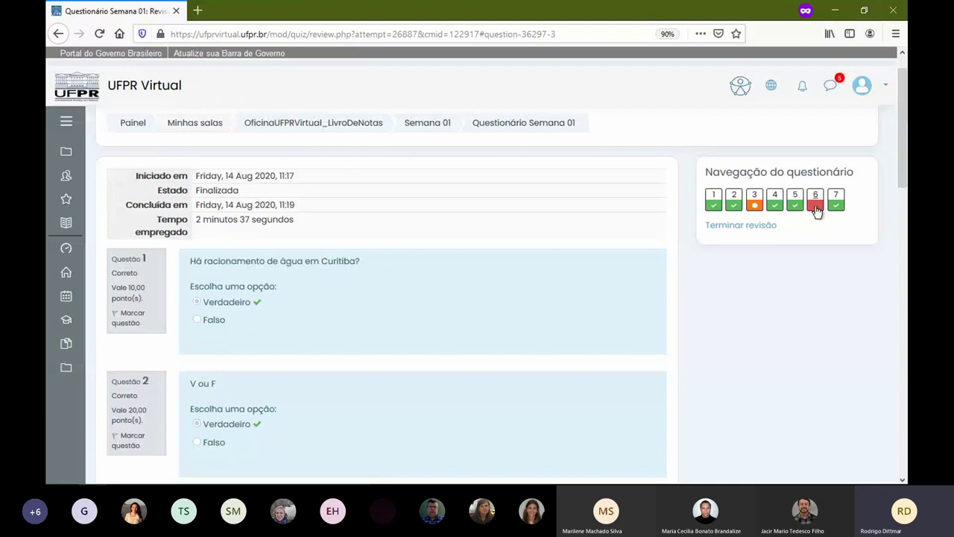
{"action": "left_click", "coordinate": [816, 207]}
{"action": "scroll", "coordinate": [394, 262], "scroll_direction": "up", "scroll_amount": 3}
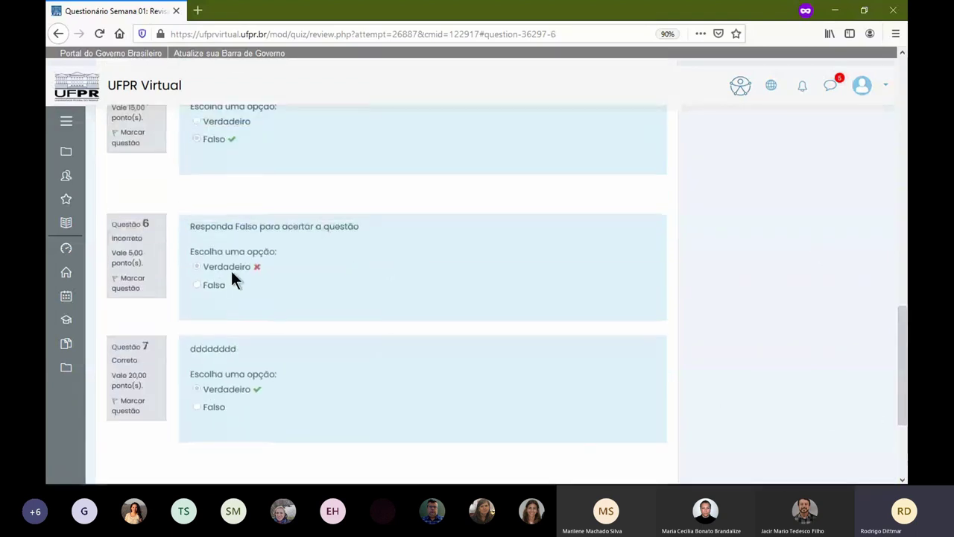
{"action": "scroll", "coordinate": [246, 268], "scroll_direction": "up", "scroll_amount": 20}
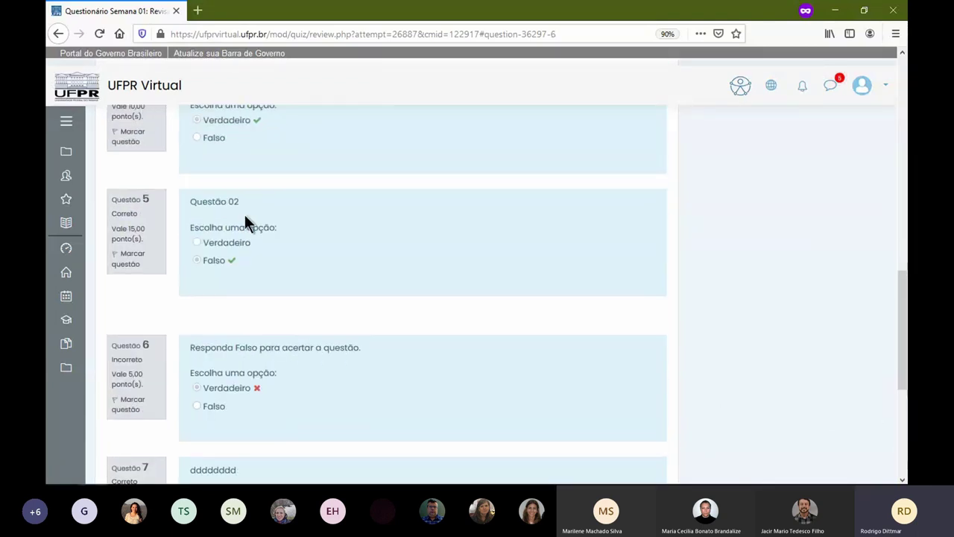
{"action": "scroll", "coordinate": [298, 246], "scroll_direction": "up", "scroll_amount": 1}
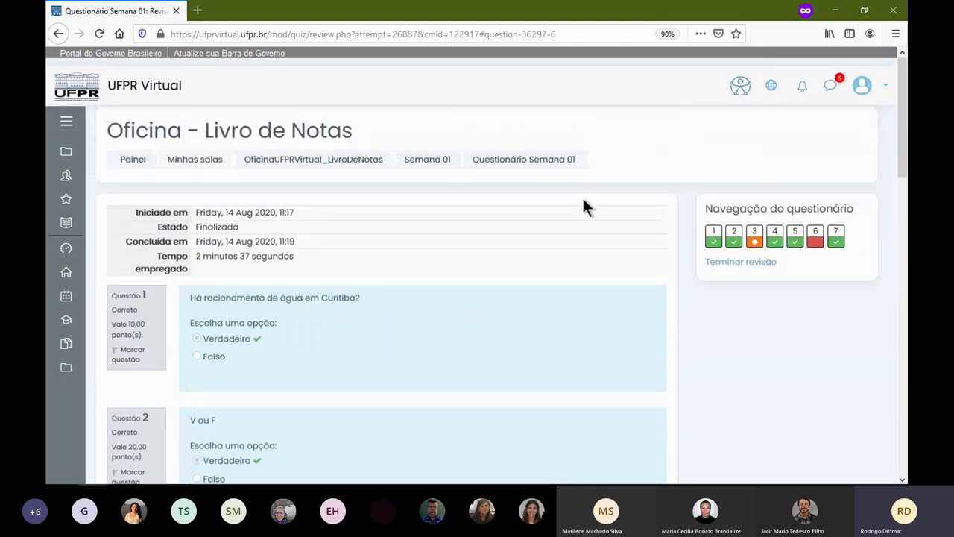
{"action": "left_click", "coordinate": [421, 163]}
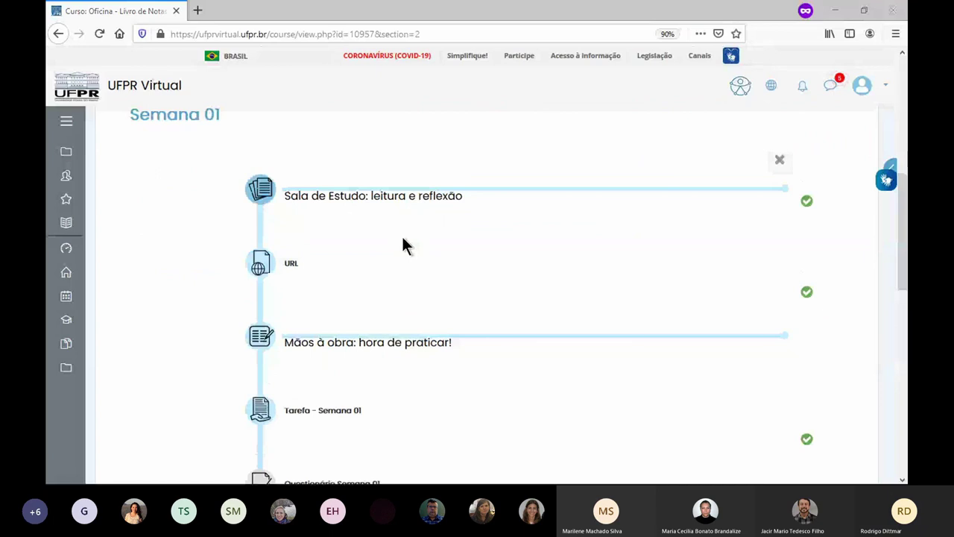
- Add a new Questionário activity to the course
{"action": "scroll", "coordinate": [447, 239], "scroll_direction": "down", "scroll_amount": 4}
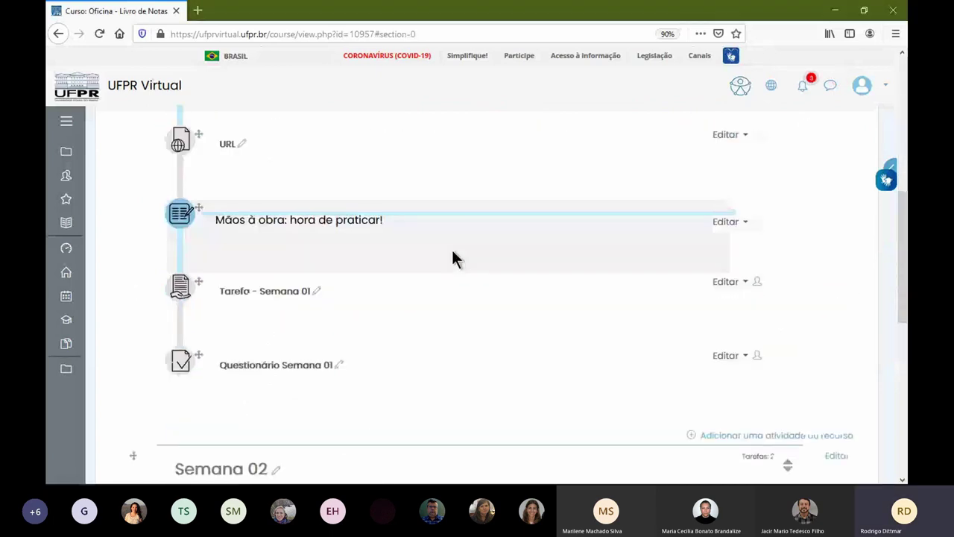
{"action": "left_click", "coordinate": [732, 414]}
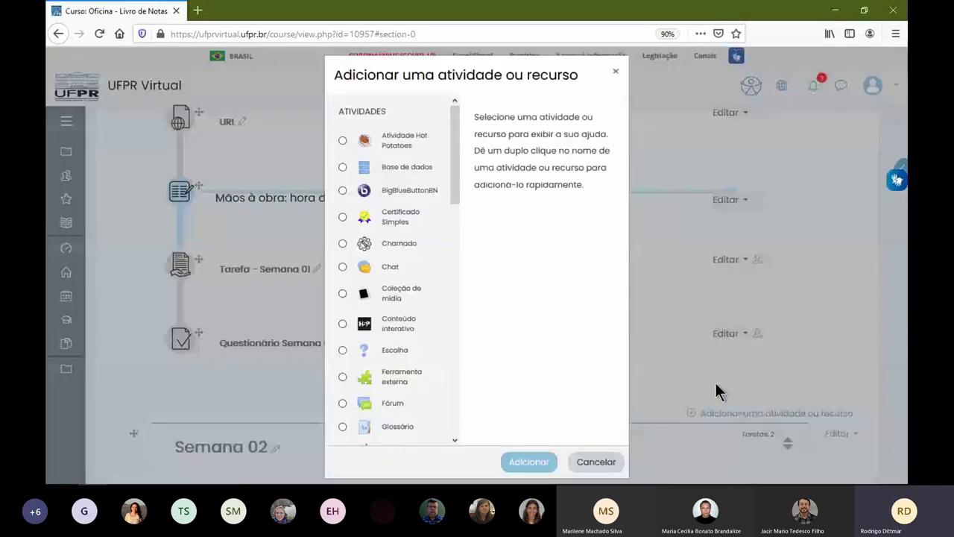
{"action": "scroll", "coordinate": [431, 334], "scroll_direction": "down", "scroll_amount": 10}
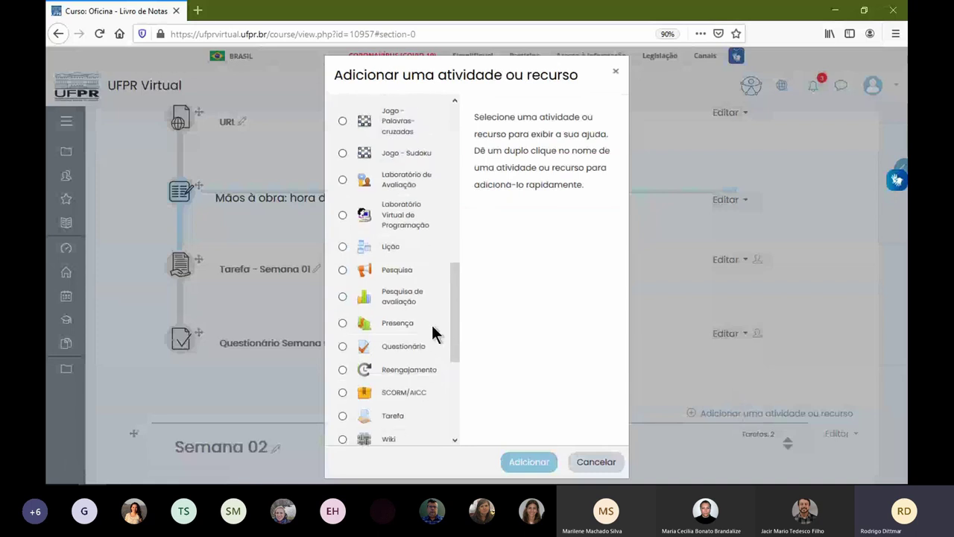
{"action": "scroll", "coordinate": [431, 334], "scroll_direction": "up", "scroll_amount": 6}
{"action": "scroll", "coordinate": [430, 334], "scroll_direction": "down", "scroll_amount": 4}
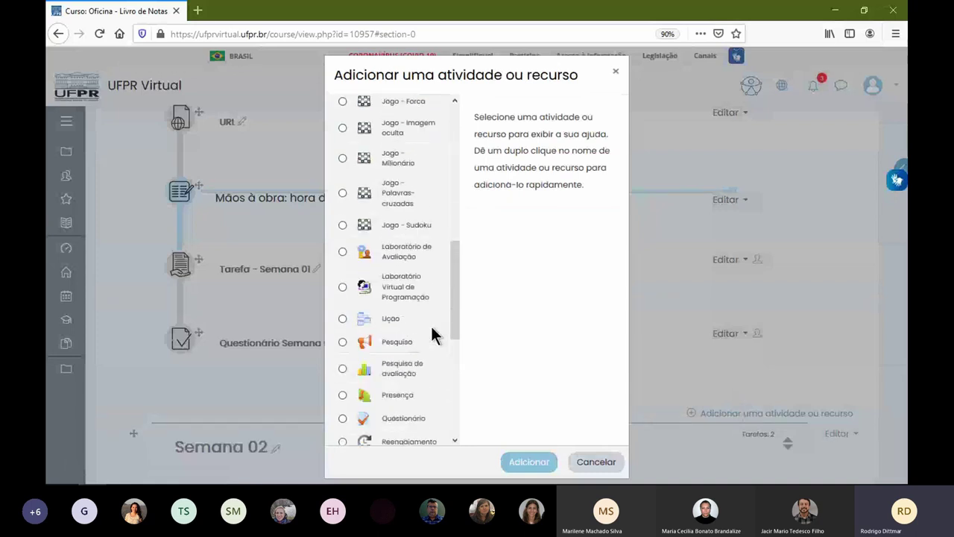
{"action": "scroll", "coordinate": [431, 326], "scroll_direction": "down", "scroll_amount": 3}
{"action": "left_click", "coordinate": [411, 275]}
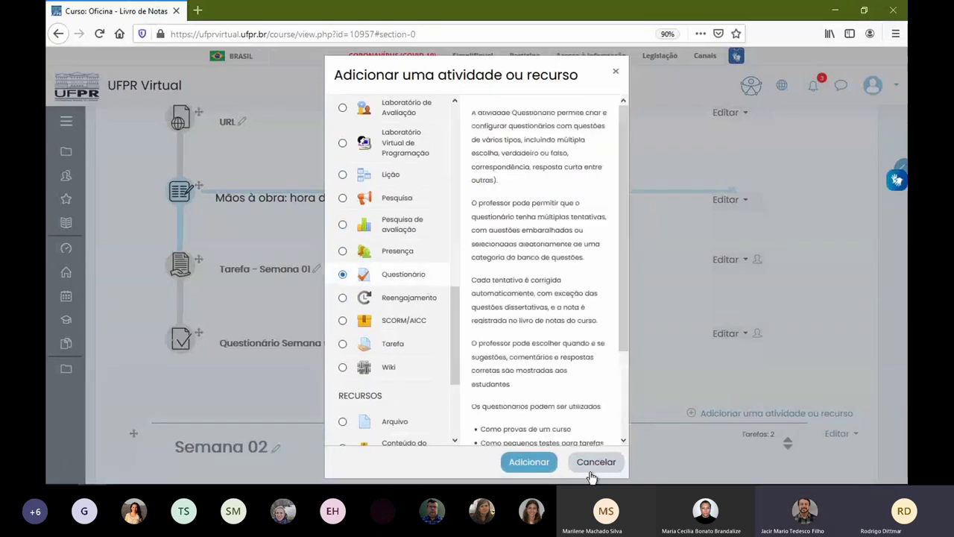
{"action": "left_click", "coordinate": [529, 461]}
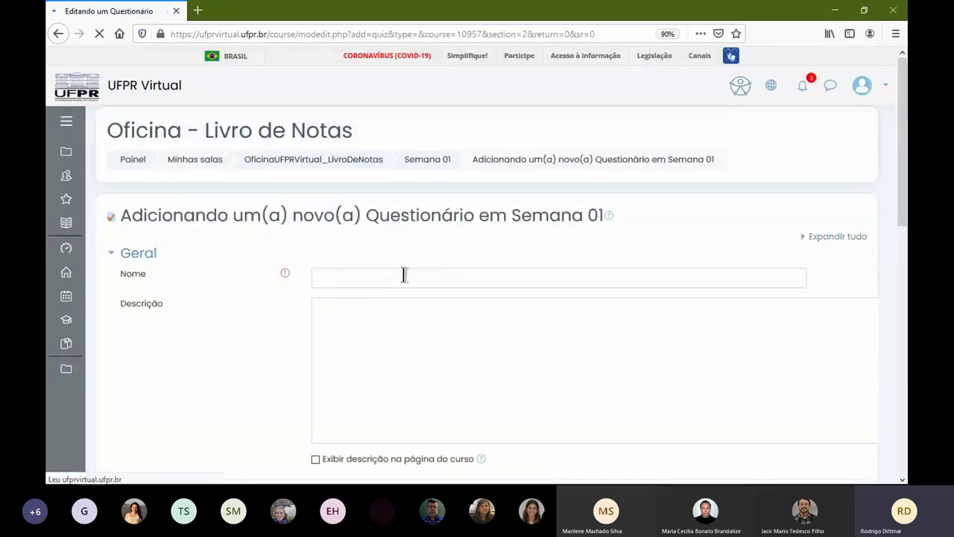
- Name the quiz 'Questionário - Semana 02' and paste the same text as its description
{"action": "left_click", "coordinate": [403, 275]}
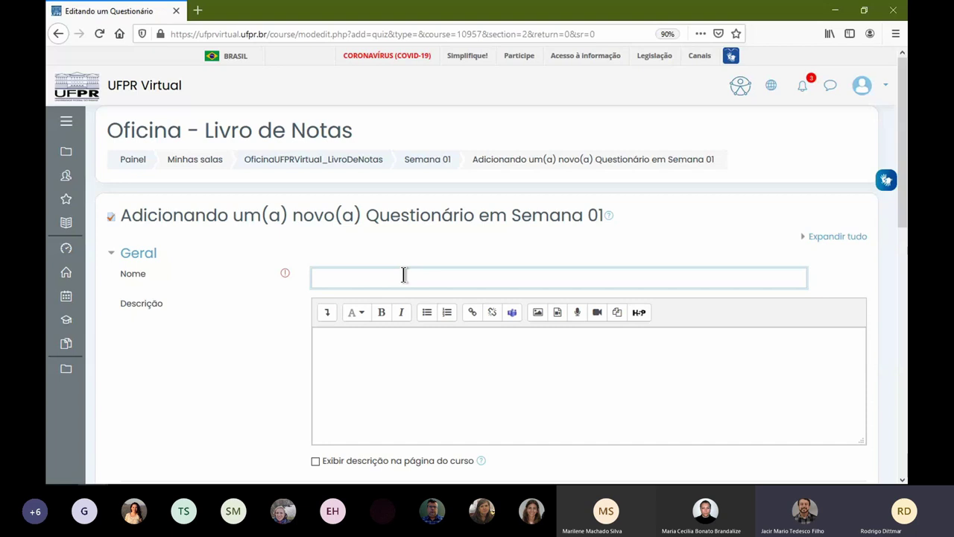
{"action": "type", "text": "Questionário - Semana"}
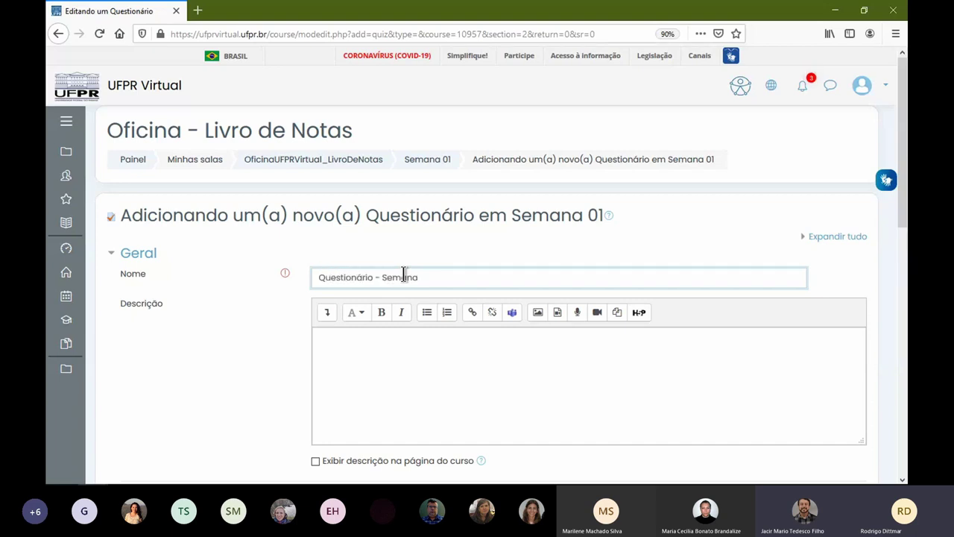
{"action": "type", "text": " 02"}
{"action": "key", "text": "ctrl+a"}
{"action": "key", "text": "ctrl+c"}
{"action": "left_click", "coordinate": [396, 346]}
{"action": "key", "text": "ctrl+v"}
- Expand the Duração settings, then save the new quiz and display it
{"action": "scroll", "coordinate": [273, 373], "scroll_direction": "down", "scroll_amount": 1}
{"action": "scroll", "coordinate": [272, 373], "scroll_direction": "down", "scroll_amount": 1}
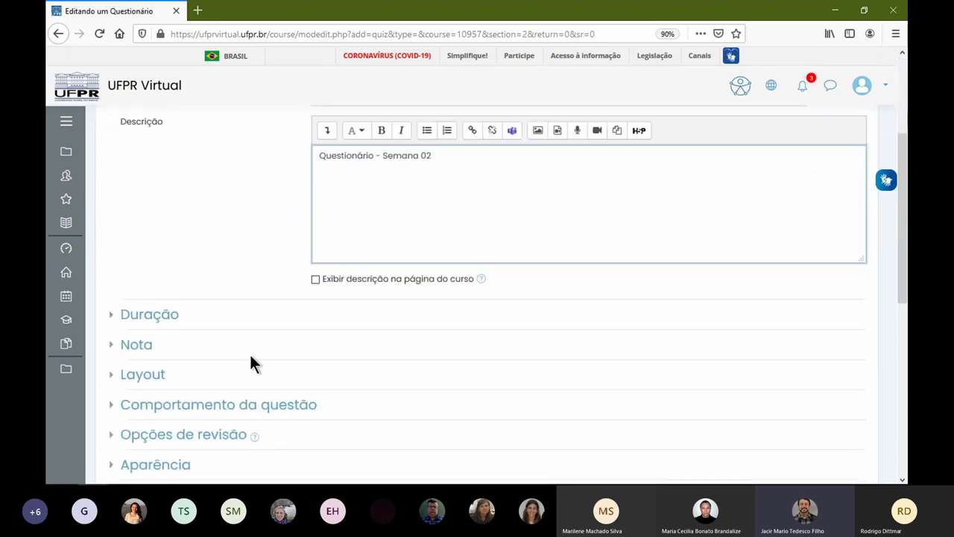
{"action": "left_click", "coordinate": [172, 318]}
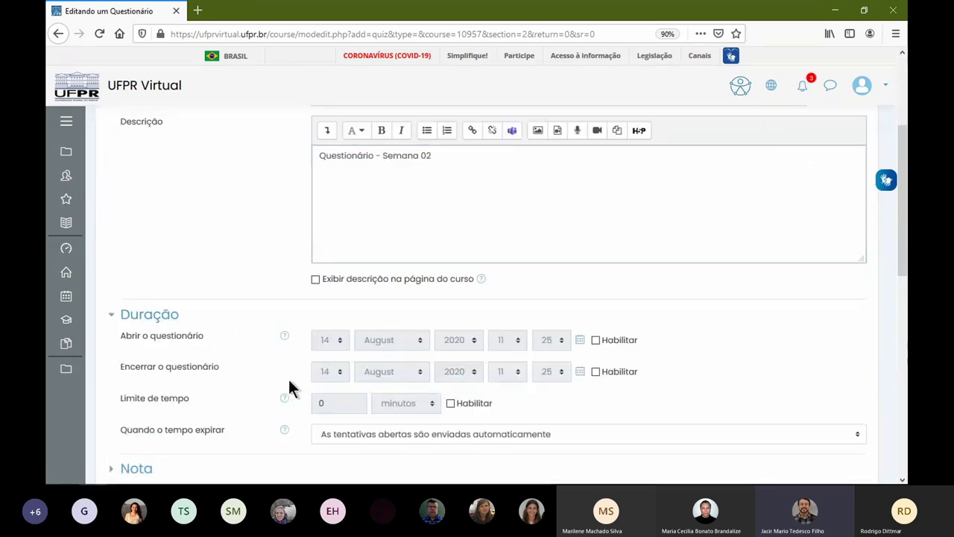
{"action": "scroll", "coordinate": [328, 377], "scroll_direction": "down", "scroll_amount": 1}
{"action": "scroll", "coordinate": [231, 398], "scroll_direction": "down", "scroll_amount": 1}
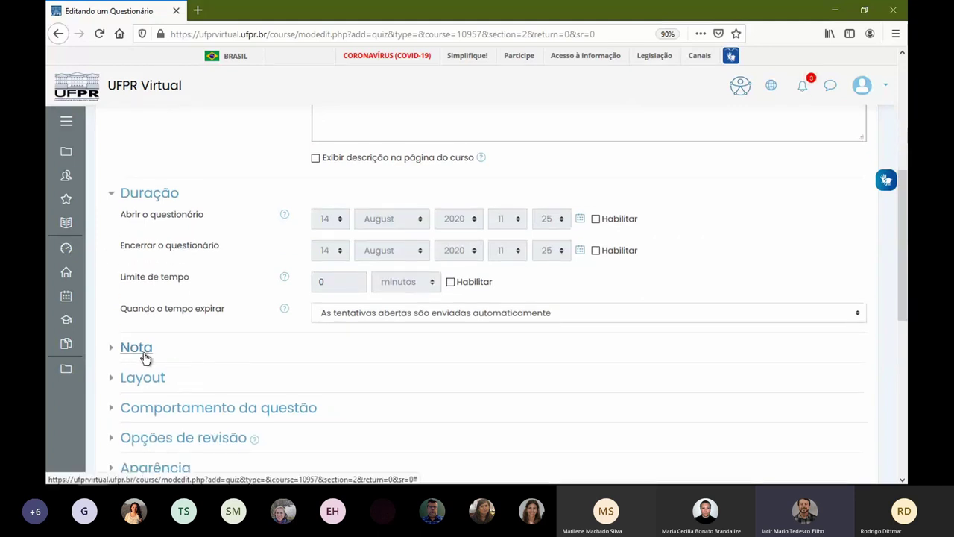
{"action": "scroll", "coordinate": [198, 380], "scroll_direction": "down", "scroll_amount": 5}
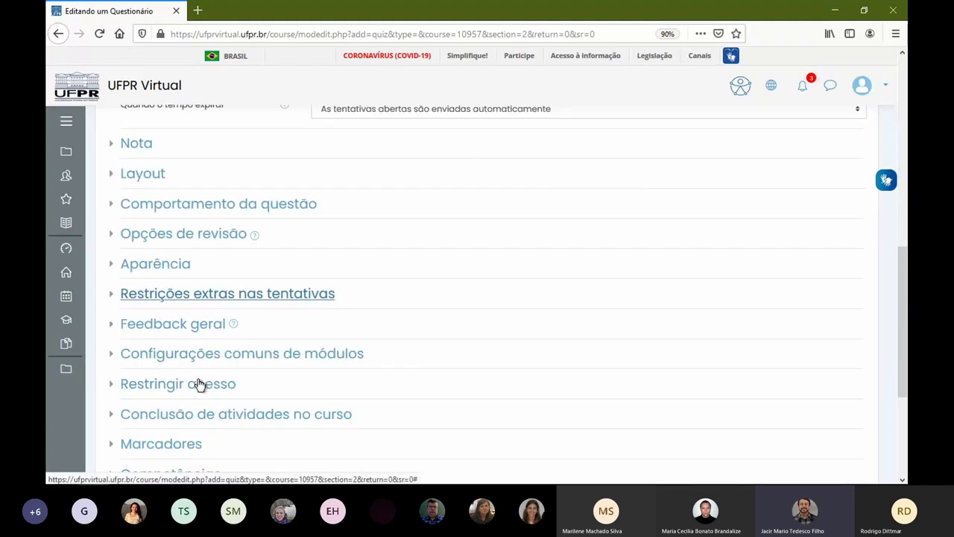
{"action": "left_click", "coordinate": [476, 345]}
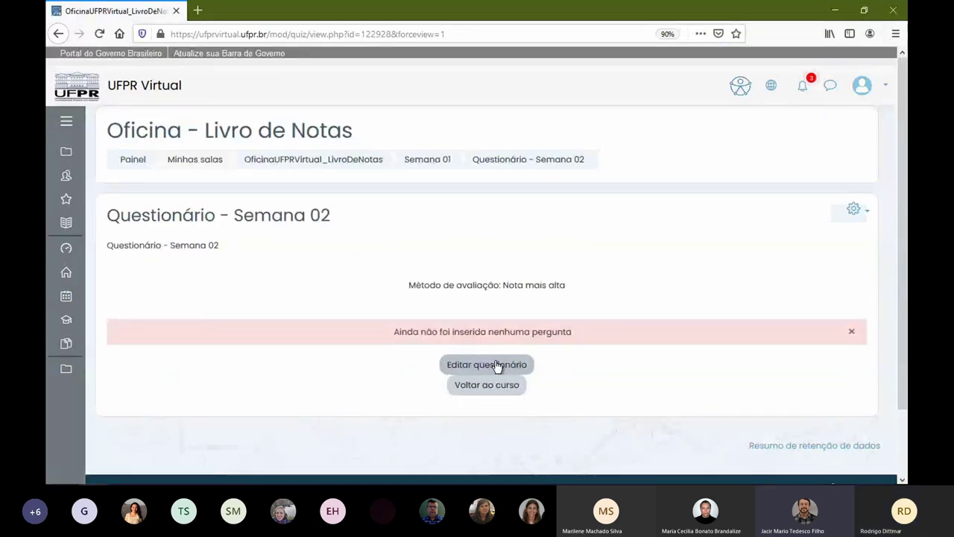
- From the quiz's question editor, add 'Selecione V para Correto' from the question bank
{"action": "left_click", "coordinate": [497, 365]}
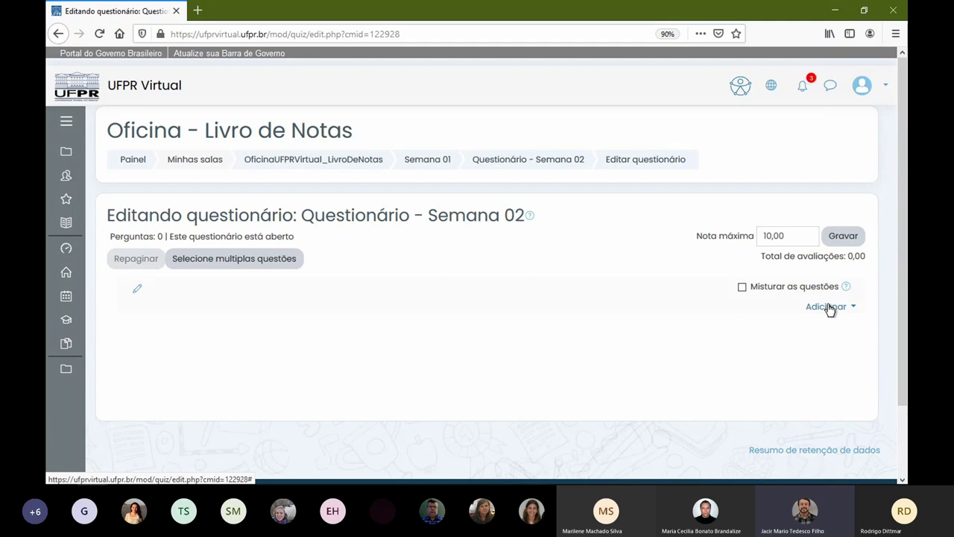
{"action": "left_click", "coordinate": [830, 307]}
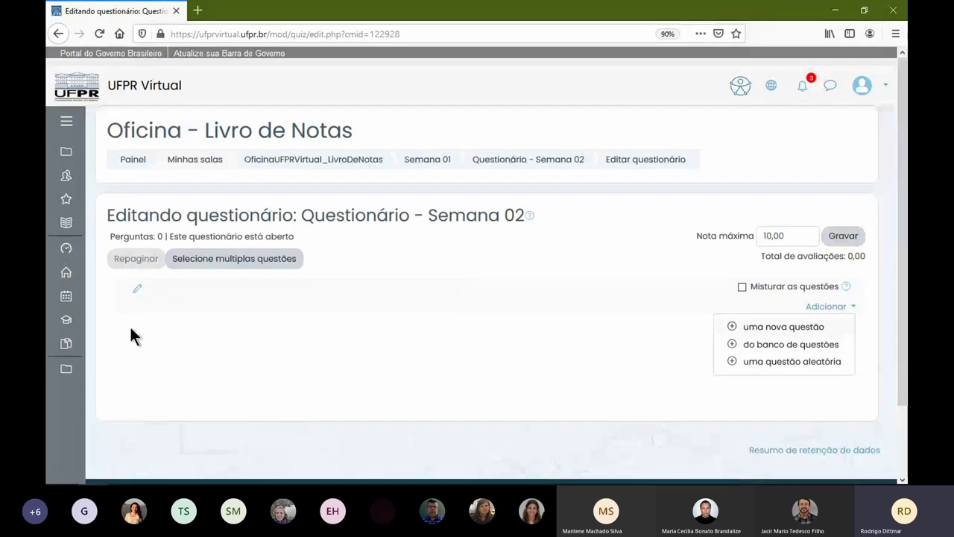
{"action": "left_click", "coordinate": [762, 344]}
{"action": "scroll", "coordinate": [399, 274], "scroll_direction": "down", "scroll_amount": 1}
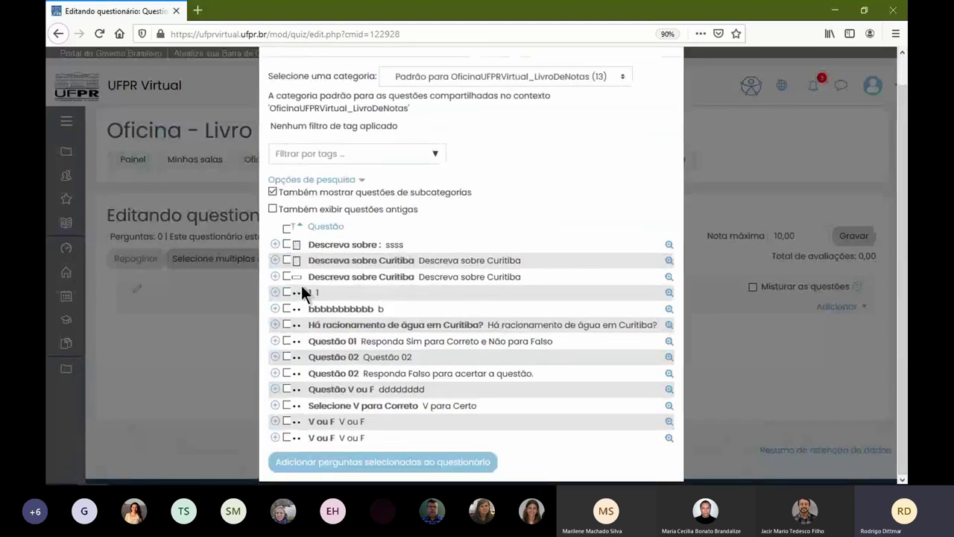
{"action": "left_click", "coordinate": [286, 403]}
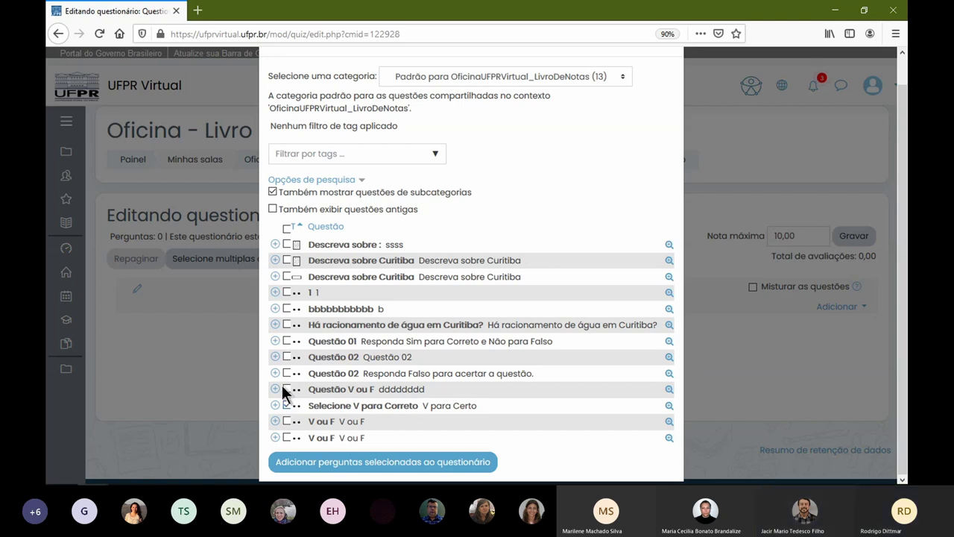
{"action": "left_click", "coordinate": [358, 464]}
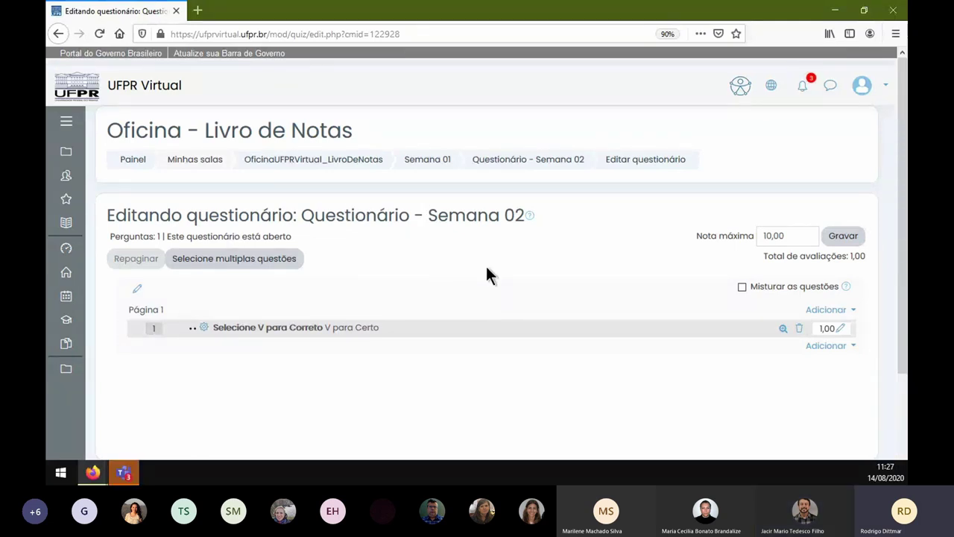
- Set the quiz's maximum grade to 100 and save it
{"action": "left_click_drag", "start_coordinate": [804, 235], "coordinate": [713, 239]}
{"action": "type", "text": "1"}
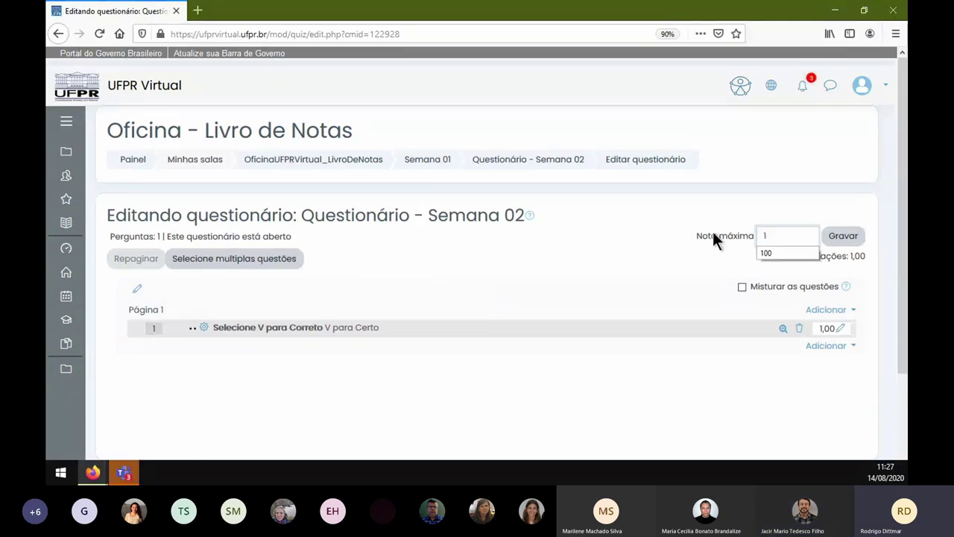
{"action": "left_click", "coordinate": [671, 279]}
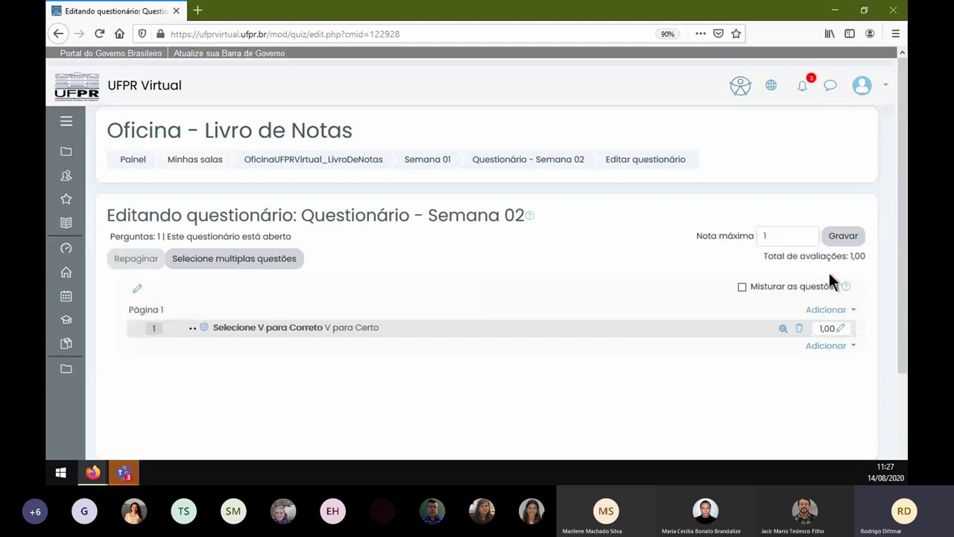
{"action": "left_click", "coordinate": [842, 237]}
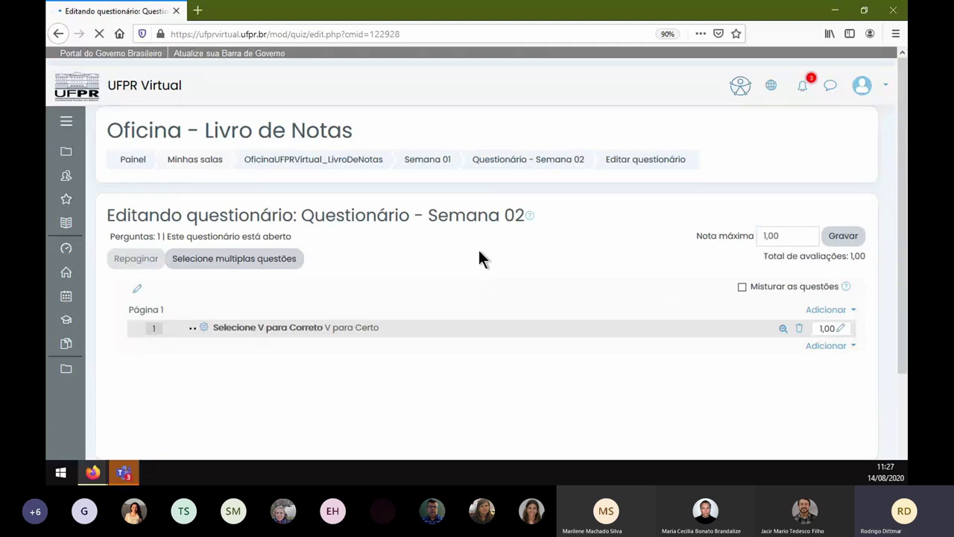
{"action": "double_click", "coordinate": [793, 234]}
{"action": "type", "text": "100"}
{"action": "left_click", "coordinate": [842, 237]}
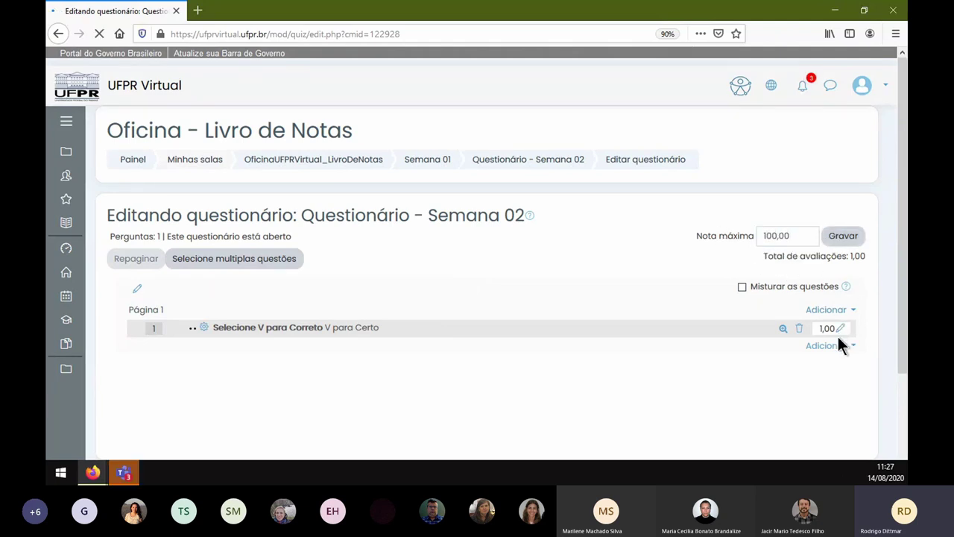
- Give question 1 a mark of 50 and add the '1 1' question from the question bank
{"action": "left_click", "coordinate": [841, 328]}
{"action": "type", "text": "50"}
{"action": "key", "text": "Return"}
{"action": "left_click", "coordinate": [818, 307]}
{"action": "left_click", "coordinate": [789, 316]}
{"action": "left_click", "coordinate": [811, 310]}
{"action": "left_click", "coordinate": [806, 347]}
{"action": "left_click", "coordinate": [287, 319]}
{"action": "scroll", "coordinate": [429, 322], "scroll_direction": "down", "scroll_amount": 1}
{"action": "left_click", "coordinate": [384, 458]}
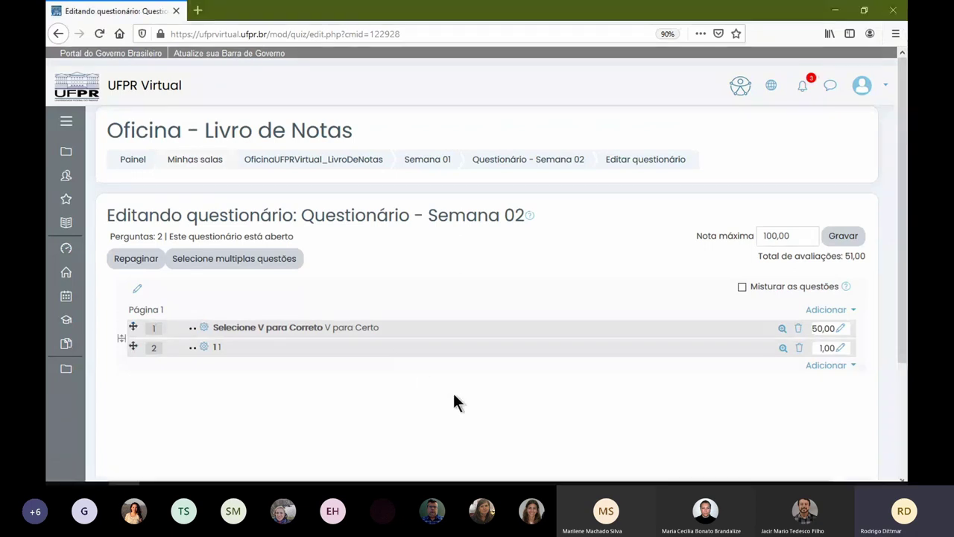
- Give question 2 a mark of 50 and save the grading changes
{"action": "left_click", "coordinate": [840, 351]}
{"action": "type", "text": "50"}
{"action": "key", "text": "Return"}
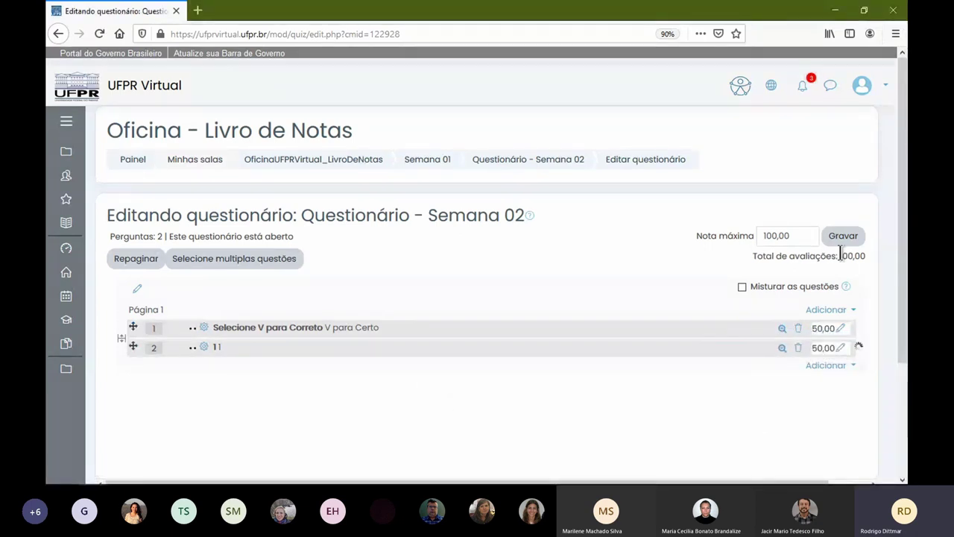
{"action": "left_click", "coordinate": [842, 237]}
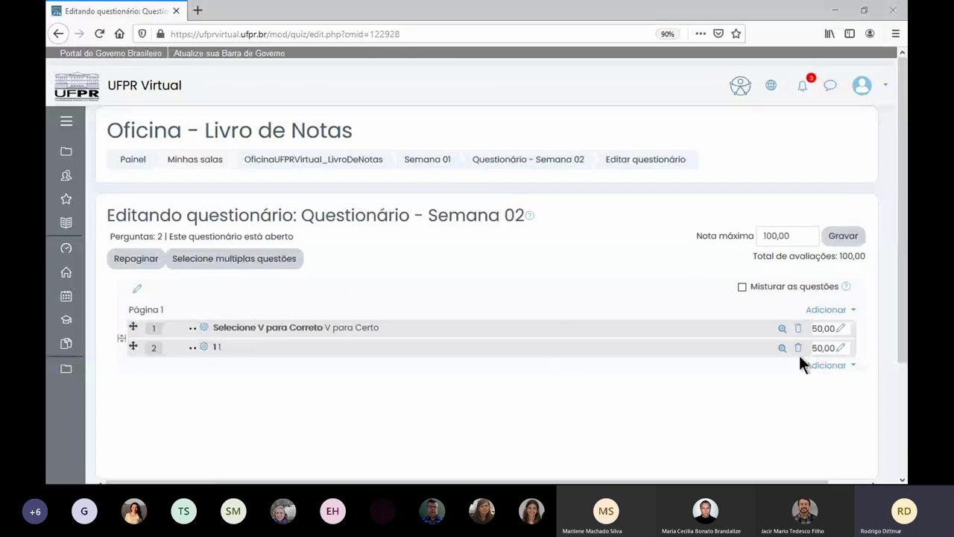
{"action": "key", "text": "alt+Tab"}
- As the student, open Questionário - Semana 02 and start a new attempt
{"action": "scroll", "coordinate": [525, 271], "scroll_direction": "down", "scroll_amount": 2}
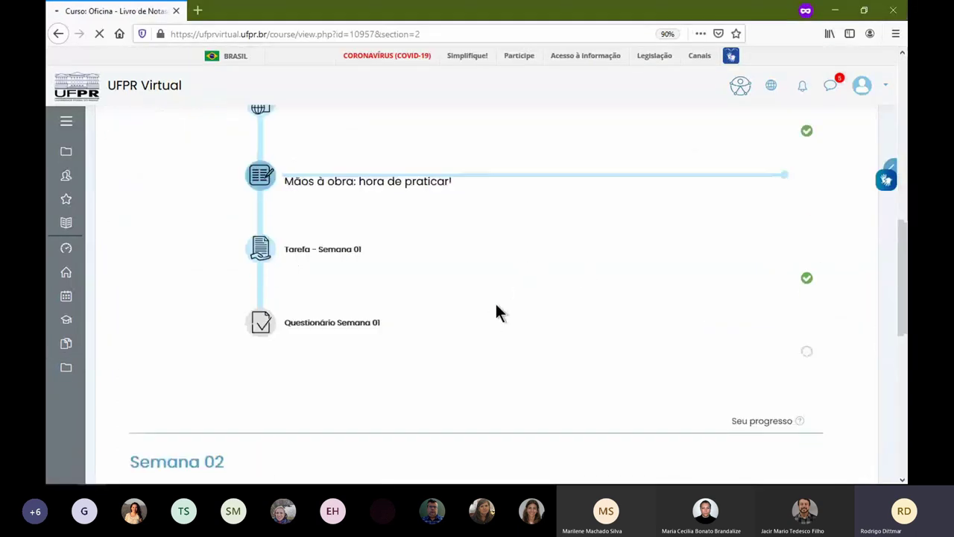
{"action": "scroll", "coordinate": [345, 253], "scroll_direction": "up", "scroll_amount": 3}
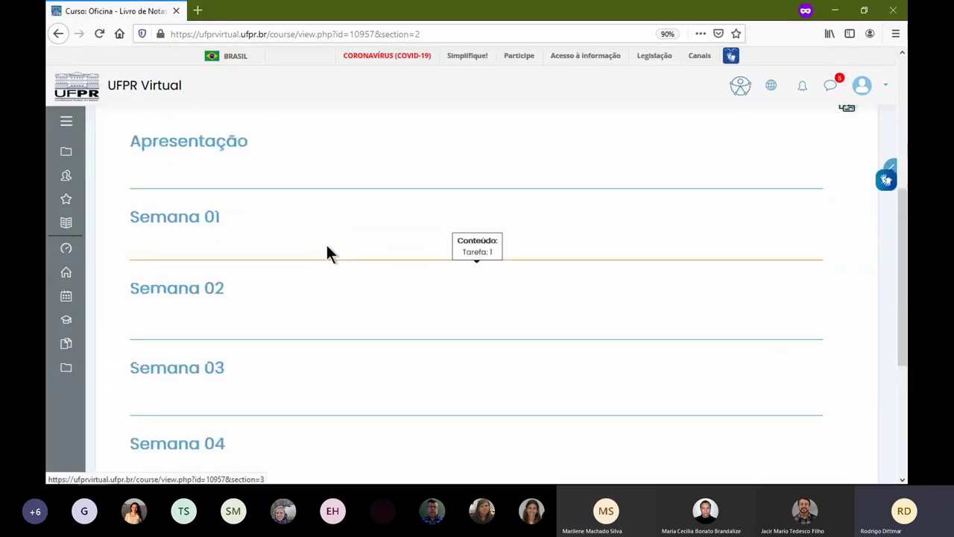
{"action": "left_click", "coordinate": [327, 254]}
{"action": "scroll", "coordinate": [313, 287], "scroll_direction": "down", "scroll_amount": 2}
{"action": "scroll", "coordinate": [339, 309], "scroll_direction": "down", "scroll_amount": 2}
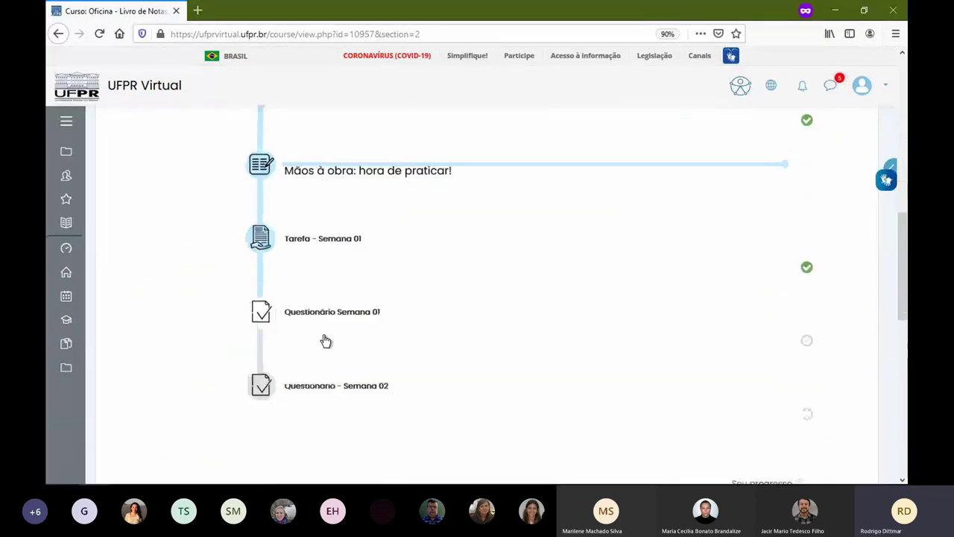
{"action": "scroll", "coordinate": [328, 337], "scroll_direction": "down", "scroll_amount": 1}
{"action": "left_click", "coordinate": [262, 320]}
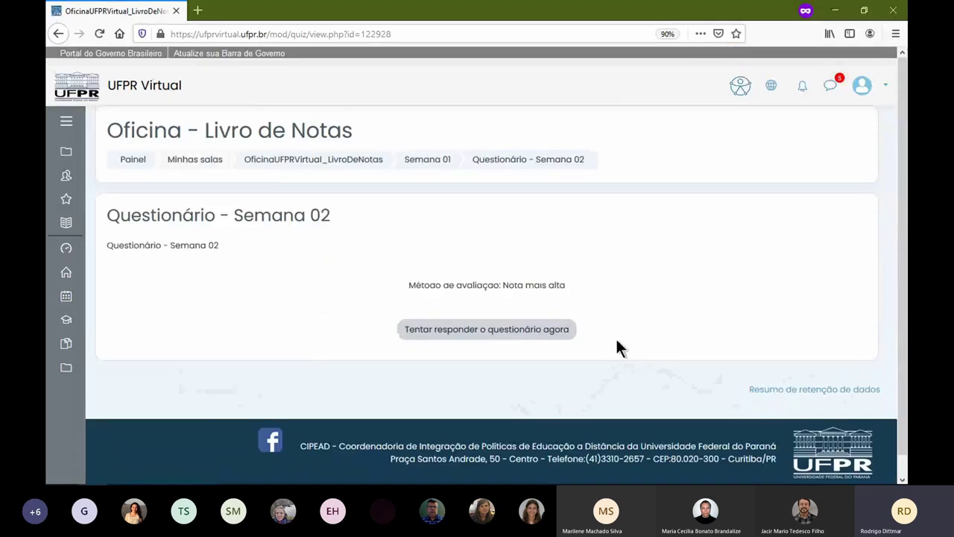
{"action": "left_click", "coordinate": [505, 335]}
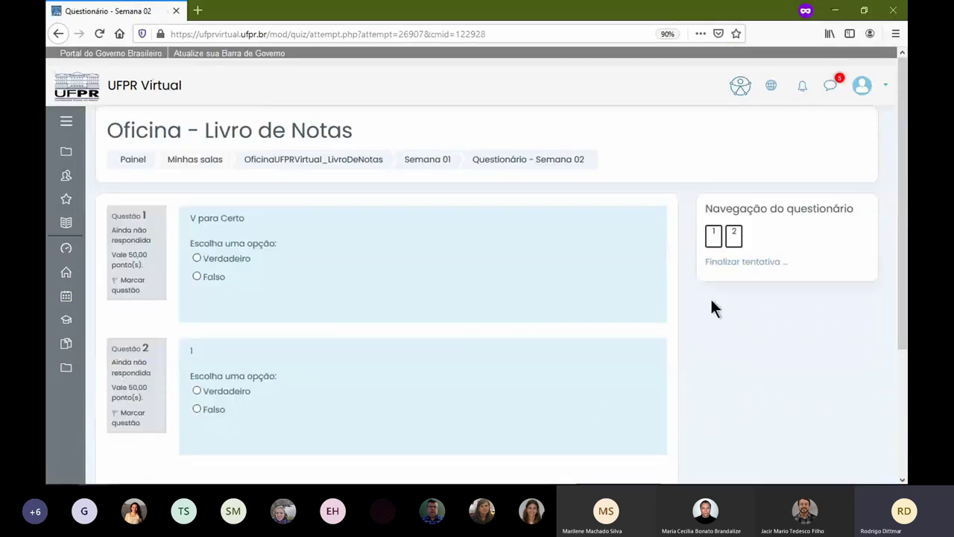
- Answer Verdadeiro to both questions and submit the attempt for grading
{"action": "left_click", "coordinate": [226, 258]}
{"action": "left_click", "coordinate": [225, 392]}
{"action": "scroll", "coordinate": [358, 366], "scroll_direction": "down", "scroll_amount": 1}
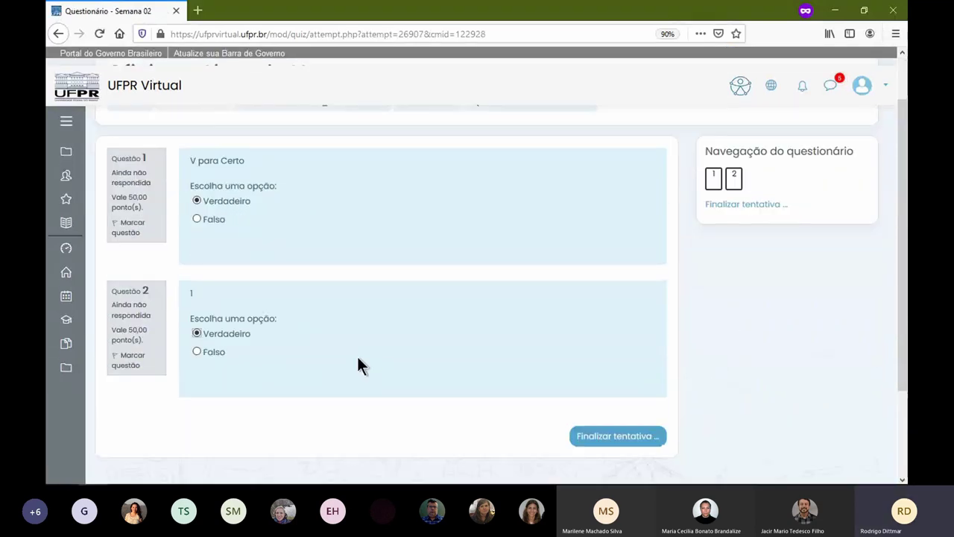
{"action": "scroll", "coordinate": [357, 365], "scroll_direction": "down", "scroll_amount": 2}
{"action": "left_click", "coordinate": [646, 329]}
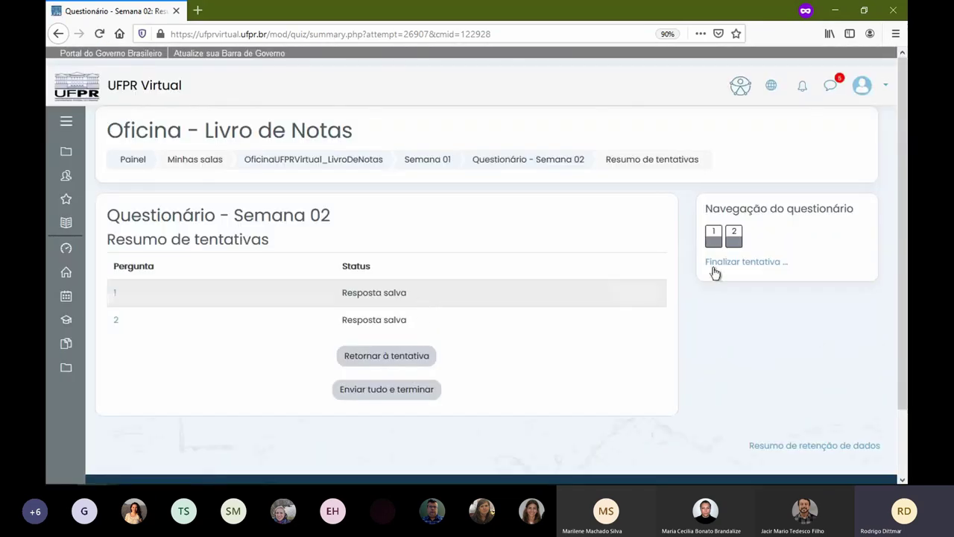
{"action": "left_click", "coordinate": [391, 393]}
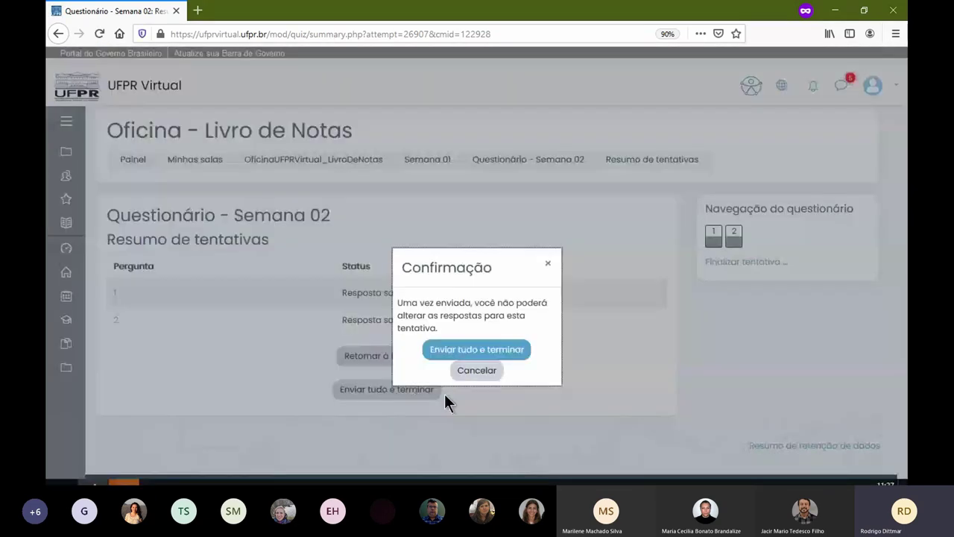
{"action": "left_click", "coordinate": [521, 355]}
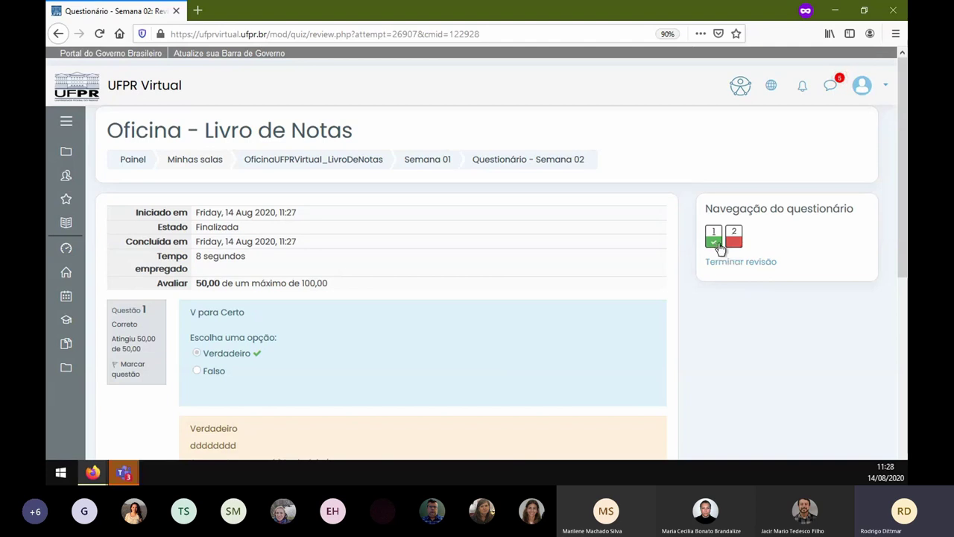
{"action": "scroll", "coordinate": [504, 279], "scroll_direction": "down", "scroll_amount": 3}
{"action": "left_click_drag", "start_coordinate": [194, 308], "coordinate": [323, 356]}
{"action": "scroll", "coordinate": [366, 326], "scroll_direction": "down", "scroll_amount": 5}
{"action": "left_click", "coordinate": [203, 317]}
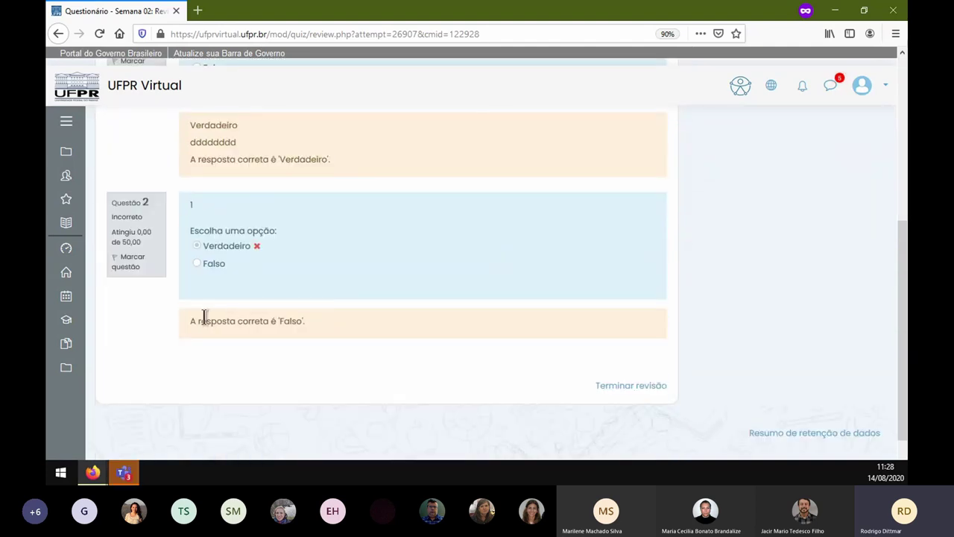
{"action": "left_click_drag", "start_coordinate": [203, 317], "coordinate": [348, 326]}
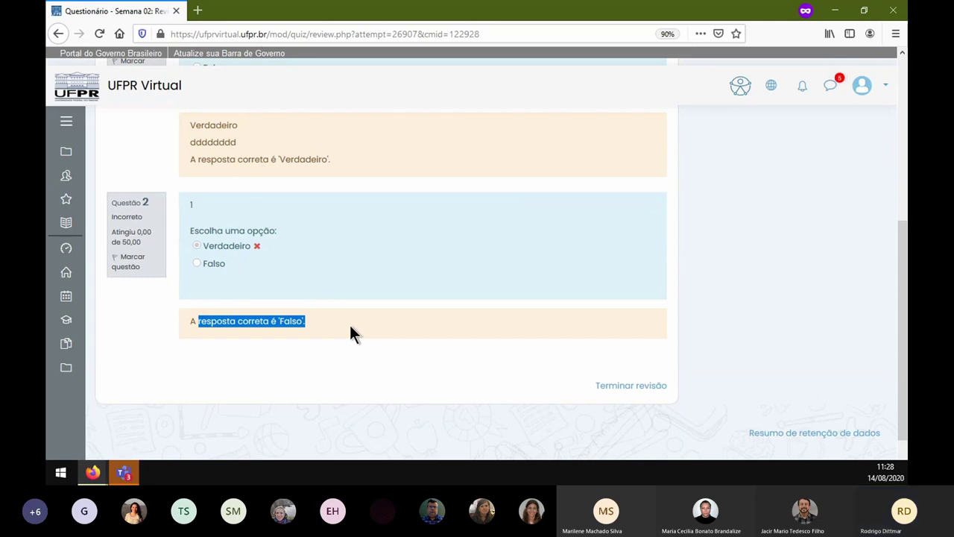
{"action": "scroll", "coordinate": [383, 292], "scroll_direction": "up", "scroll_amount": 3}
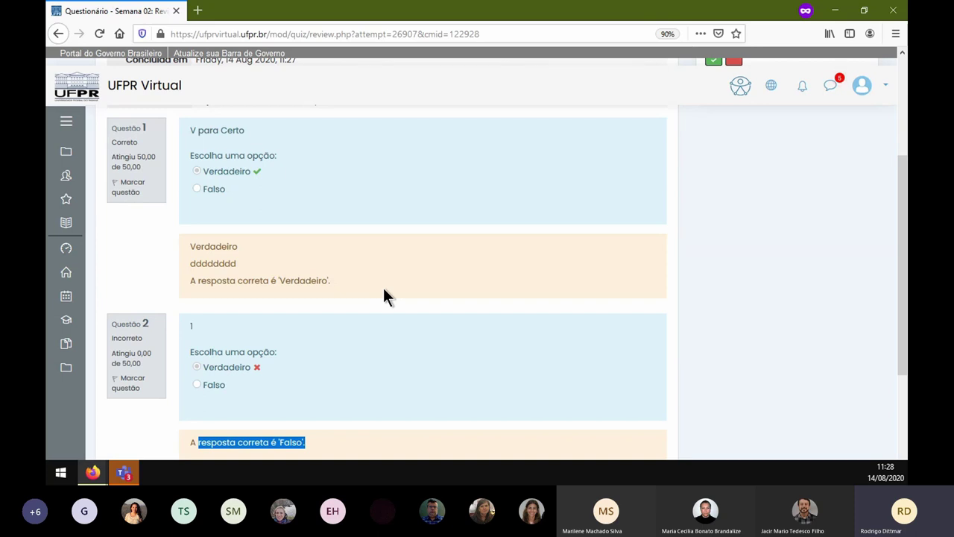
{"action": "scroll", "coordinate": [283, 315], "scroll_direction": "up", "scroll_amount": 5}
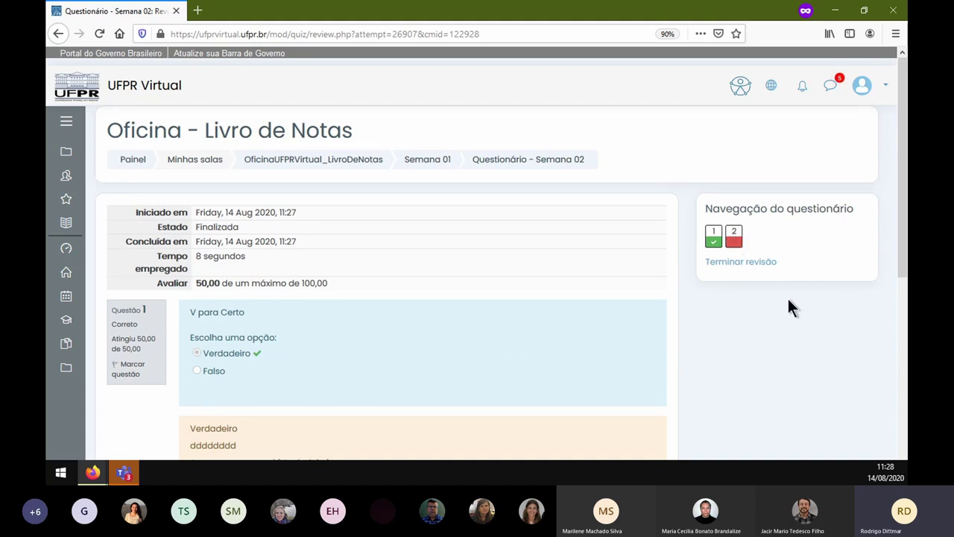
{"action": "scroll", "coordinate": [556, 283], "scroll_direction": "down", "scroll_amount": 1}
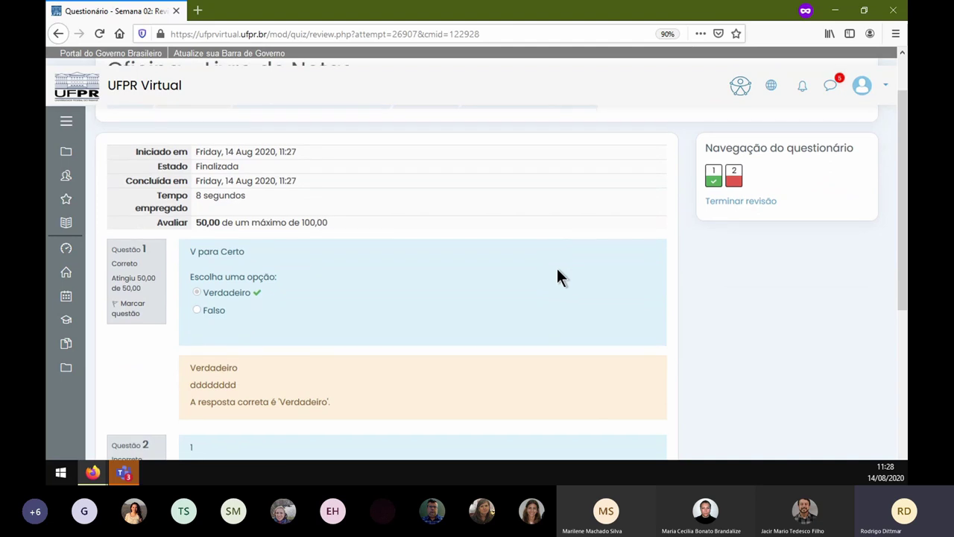
{"action": "scroll", "coordinate": [433, 289], "scroll_direction": "up", "scroll_amount": 1}
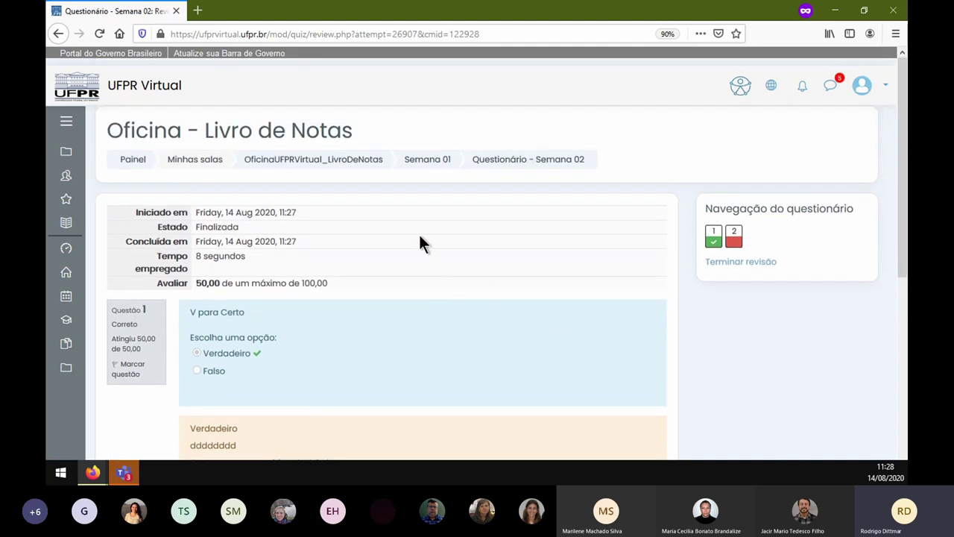
{"action": "left_click_drag", "start_coordinate": [196, 282], "coordinate": [335, 281]}
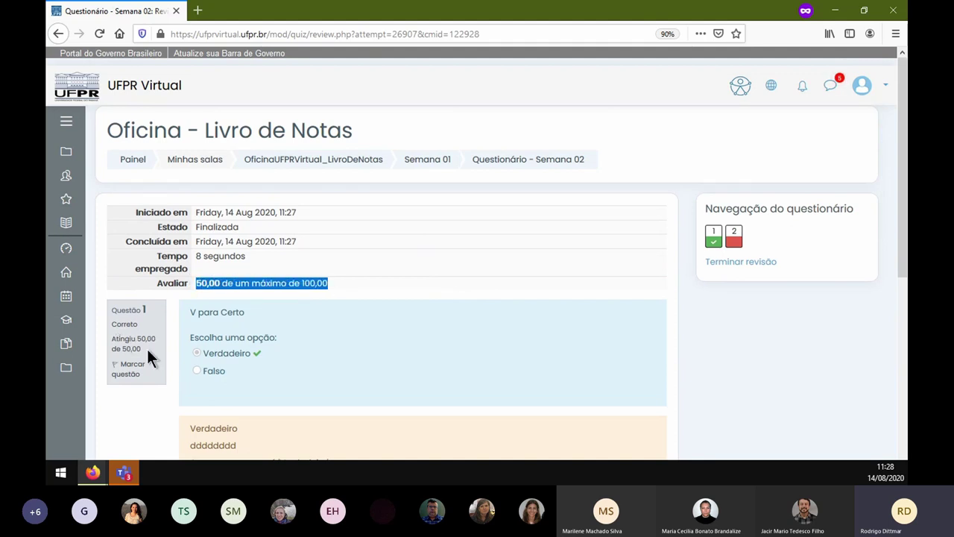
{"action": "scroll", "coordinate": [166, 338], "scroll_direction": "down", "scroll_amount": 4}
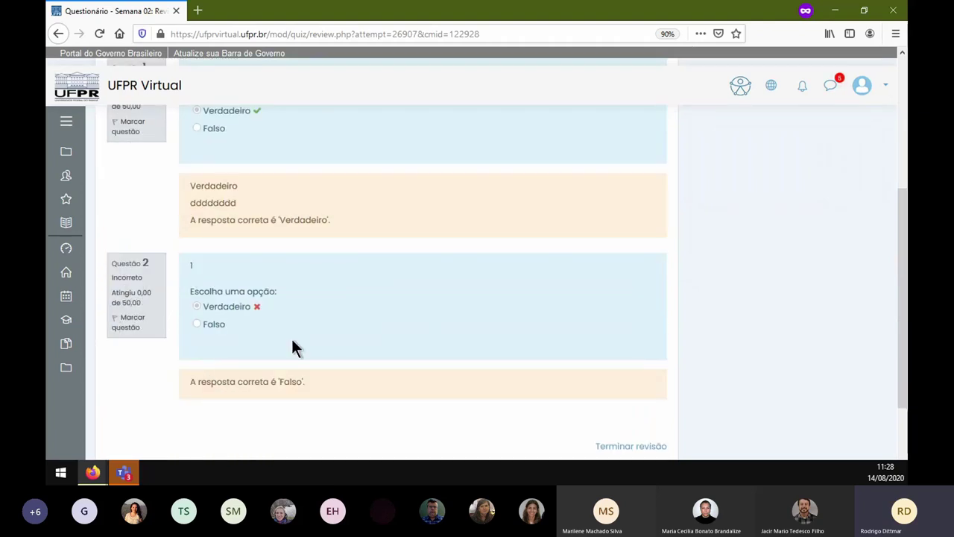
{"action": "scroll", "coordinate": [419, 335], "scroll_direction": "up", "scroll_amount": 3}
{"action": "scroll", "coordinate": [421, 330], "scroll_direction": "up", "scroll_amount": 1}
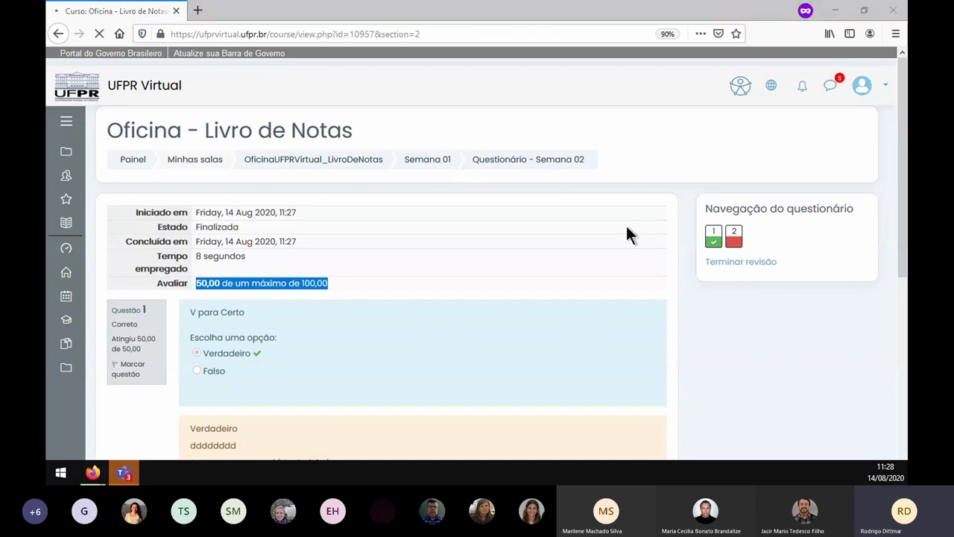
- Back in the teacher's quiz editor, save the settings and return to the Semana 01 section
{"action": "key", "text": "alt+Left"}
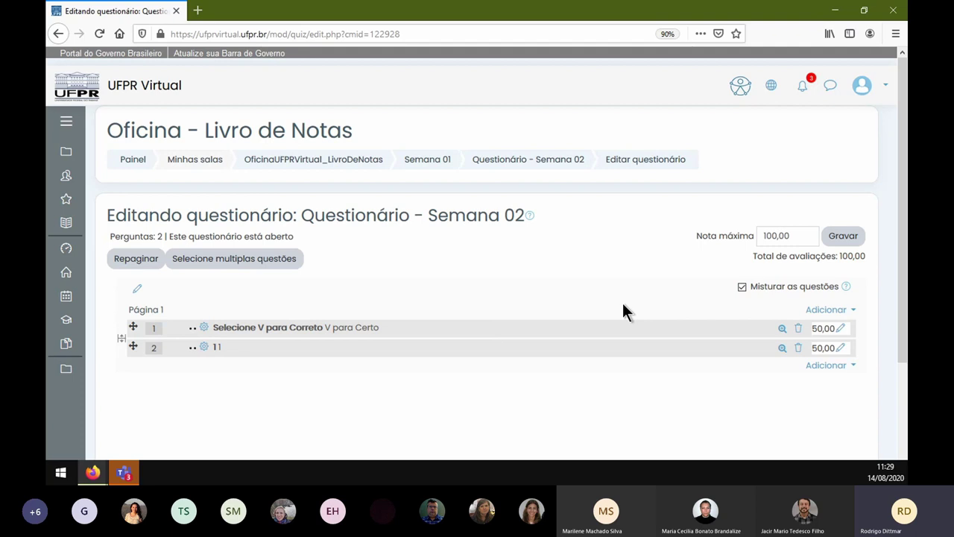
{"action": "left_click", "coordinate": [842, 236]}
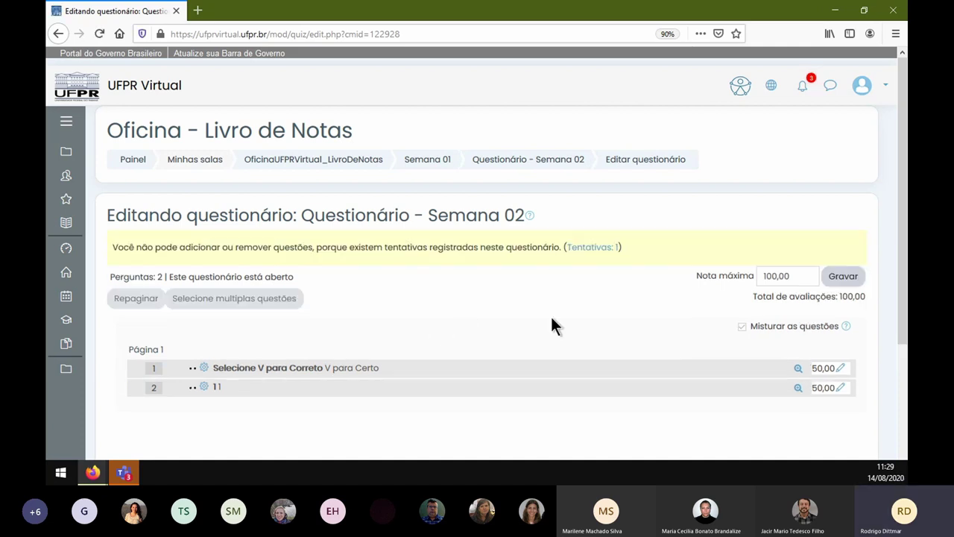
{"action": "left_click", "coordinate": [526, 162]}
{"action": "left_click", "coordinate": [430, 159]}
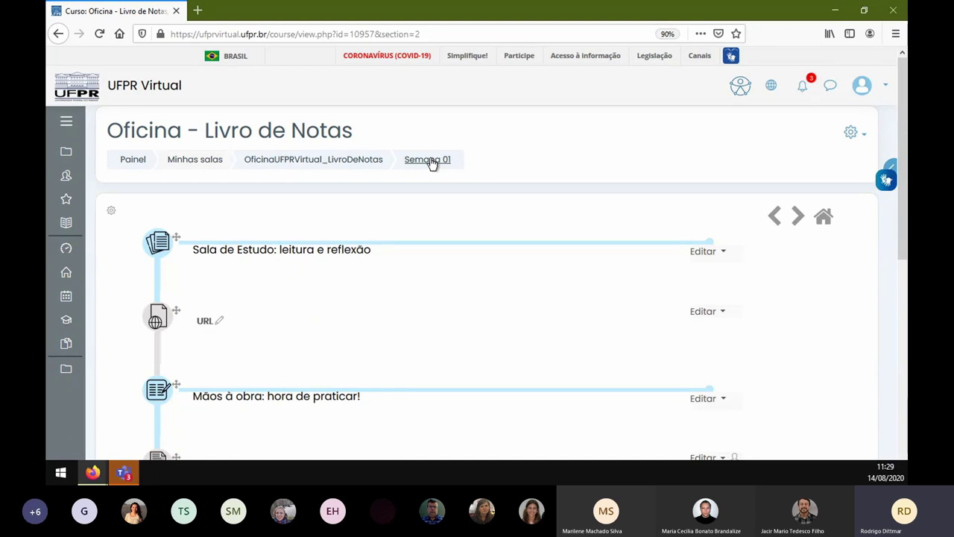
- Hide Questionário - Semana 02 from students using its Editar menu's Ocultar option
{"action": "scroll", "coordinate": [320, 298], "scroll_direction": "down", "scroll_amount": 5}
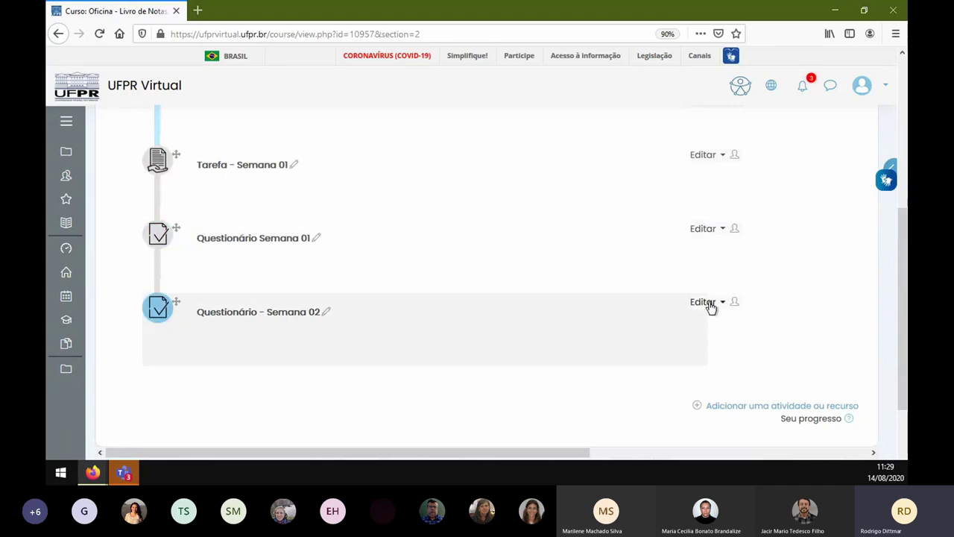
{"action": "left_click", "coordinate": [706, 302]}
{"action": "left_click", "coordinate": [694, 340]}
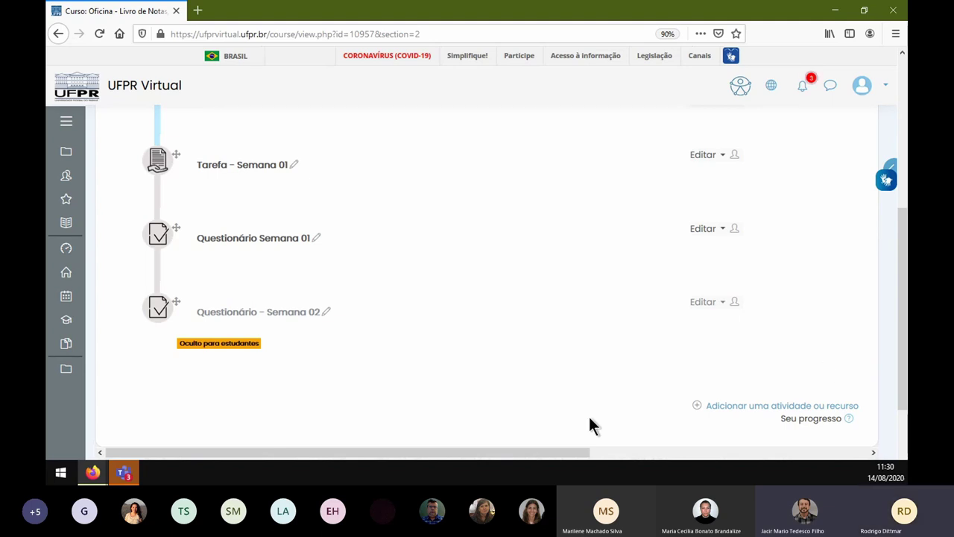
{"action": "scroll", "coordinate": [450, 388], "scroll_direction": "up", "scroll_amount": 8}
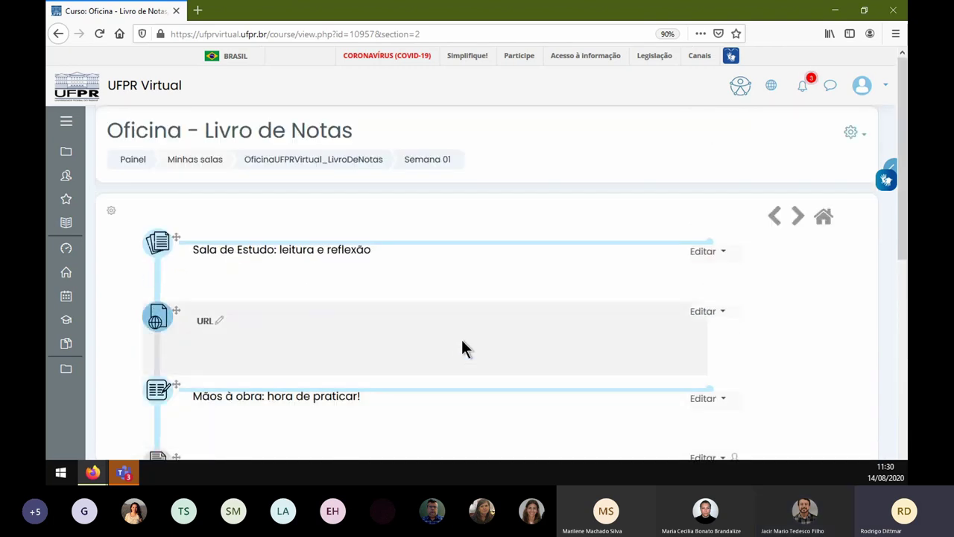
{"action": "scroll", "coordinate": [544, 298], "scroll_direction": "down", "scroll_amount": 8}
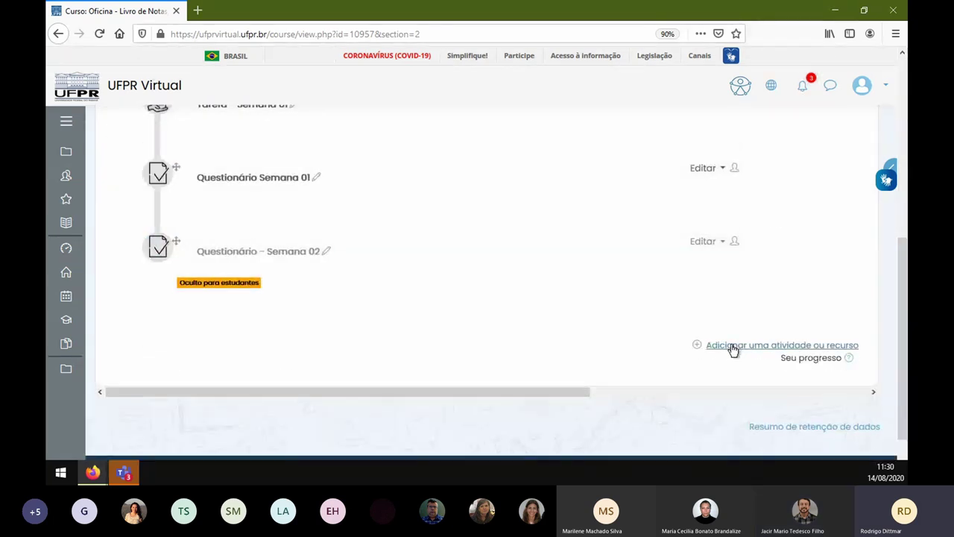
- Add a new Fórum activity to the Semana 01 section
{"action": "left_click", "coordinate": [735, 345]}
{"action": "scroll", "coordinate": [426, 254], "scroll_direction": "down", "scroll_amount": 5}
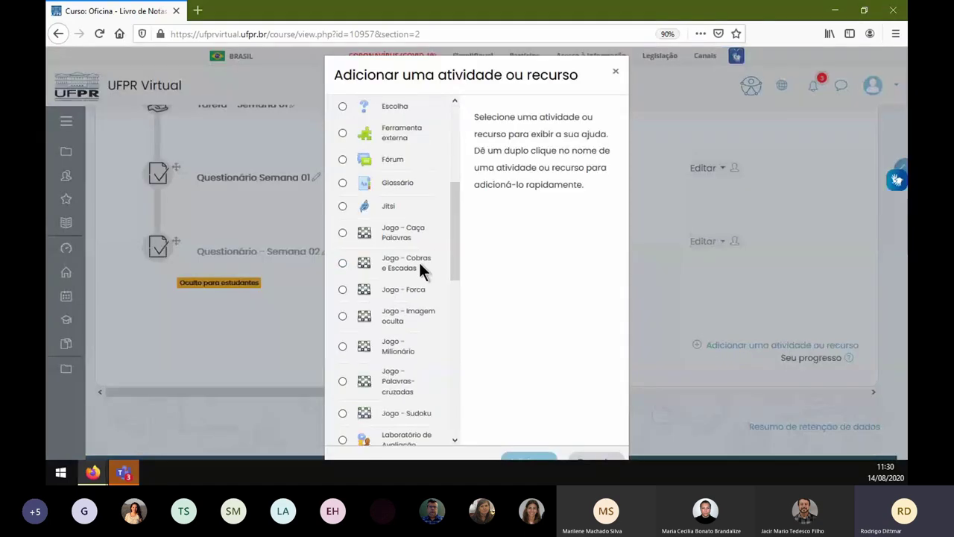
{"action": "left_click", "coordinate": [393, 113]}
{"action": "scroll", "coordinate": [501, 292], "scroll_direction": "down", "scroll_amount": 3}
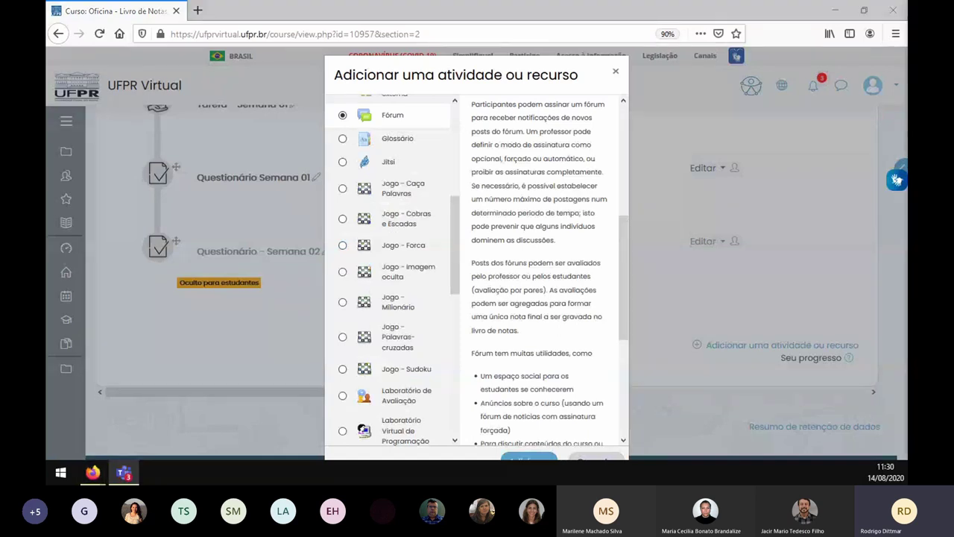
{"action": "left_click", "coordinate": [515, 460]}
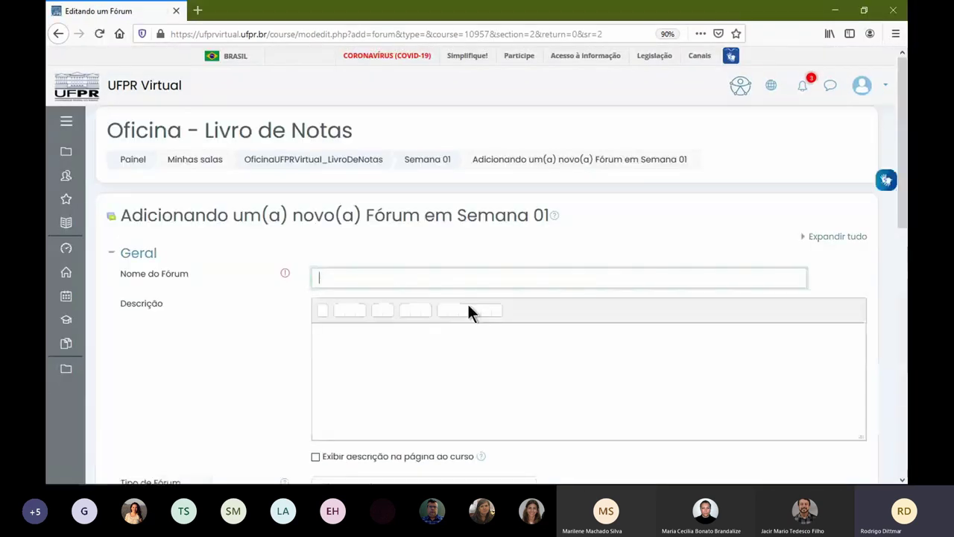
- Enter 'Fórum' as both the forum name and its description
{"action": "type", "text": "Fó"}
{"action": "key", "text": "Tab"}
{"action": "key", "text": "Tab"}
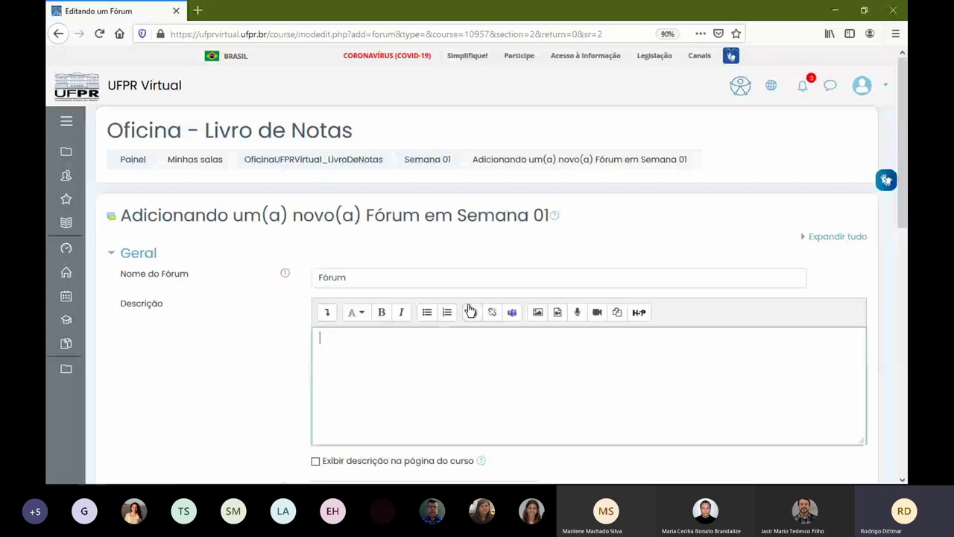
{"action": "type", "text": "Fr"}
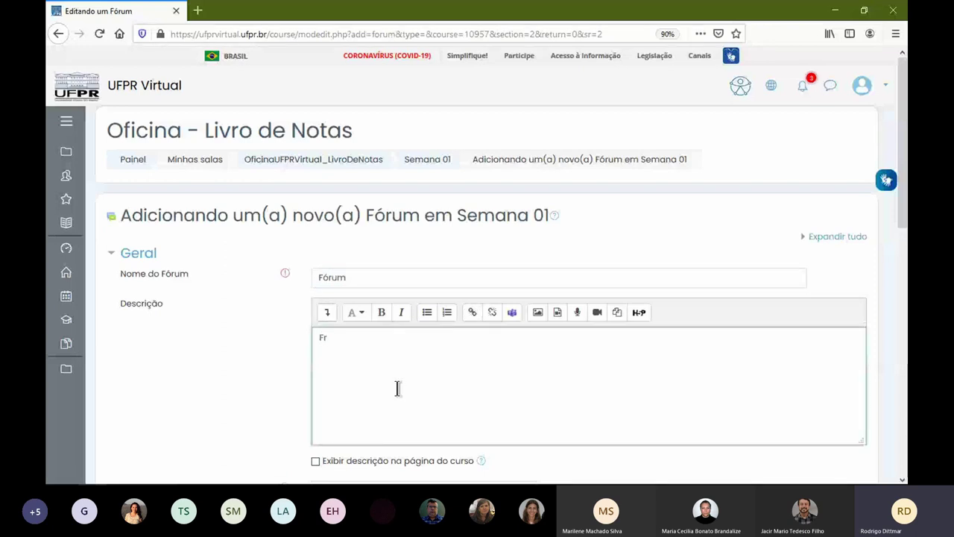
{"action": "key", "text": "BackSpace"}
{"action": "type", "text": "órum"}
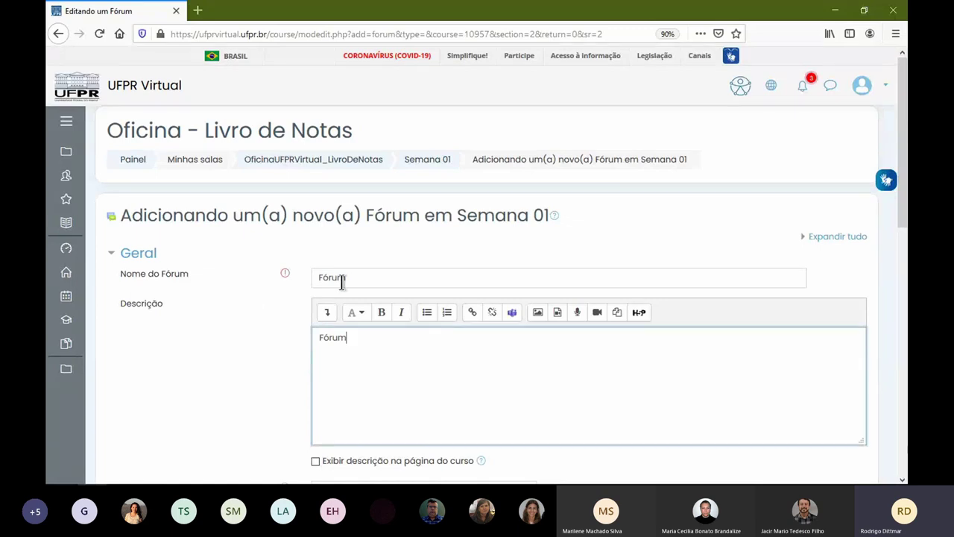
{"action": "scroll", "coordinate": [383, 382], "scroll_direction": "down", "scroll_amount": 3}
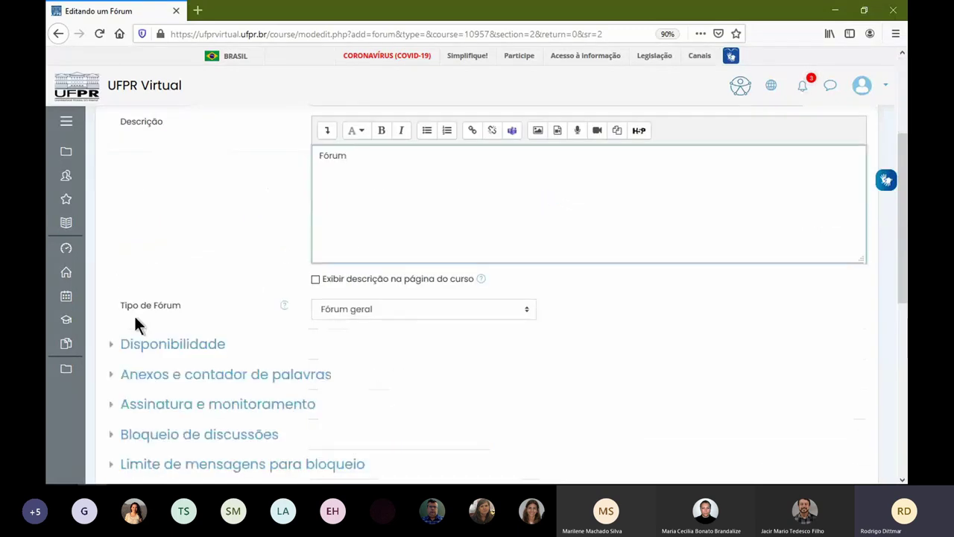
{"action": "left_click", "coordinate": [401, 310]}
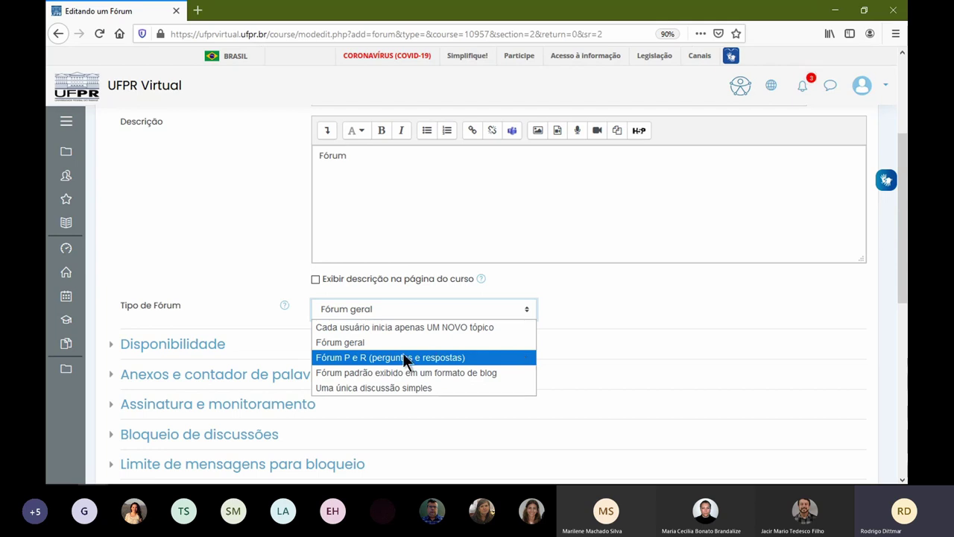
{"action": "left_click", "coordinate": [499, 342]}
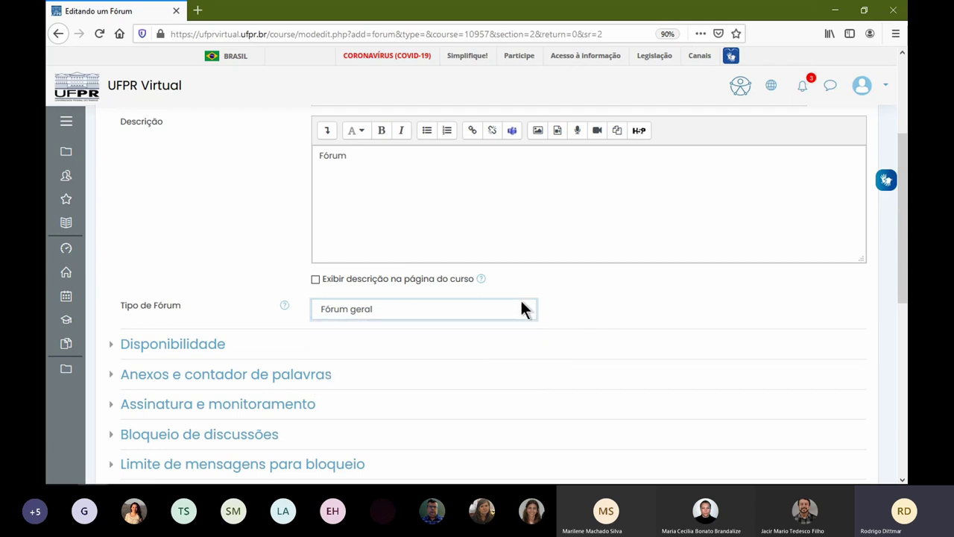
{"action": "left_click", "coordinate": [506, 308]}
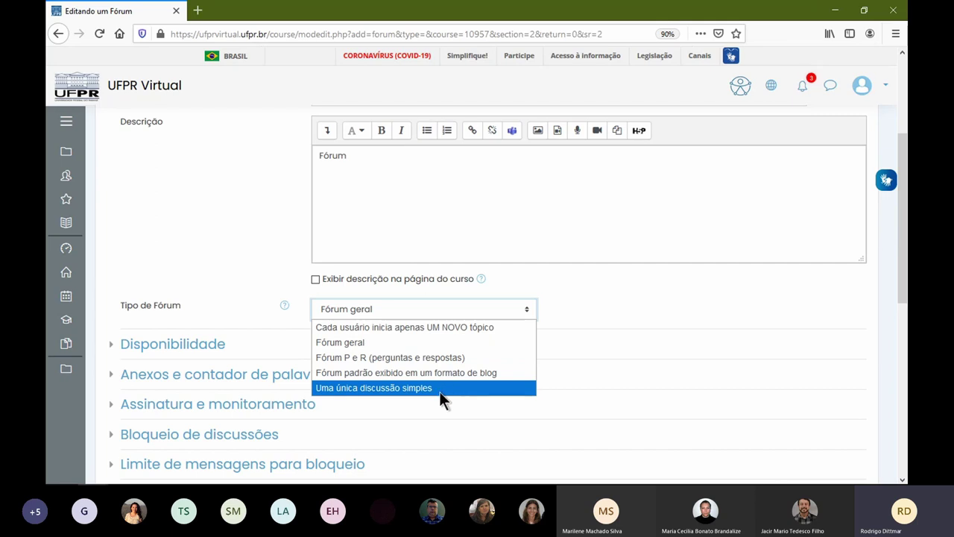
{"action": "left_click", "coordinate": [430, 343]}
{"action": "scroll", "coordinate": [246, 313], "scroll_direction": "down", "scroll_amount": 1}
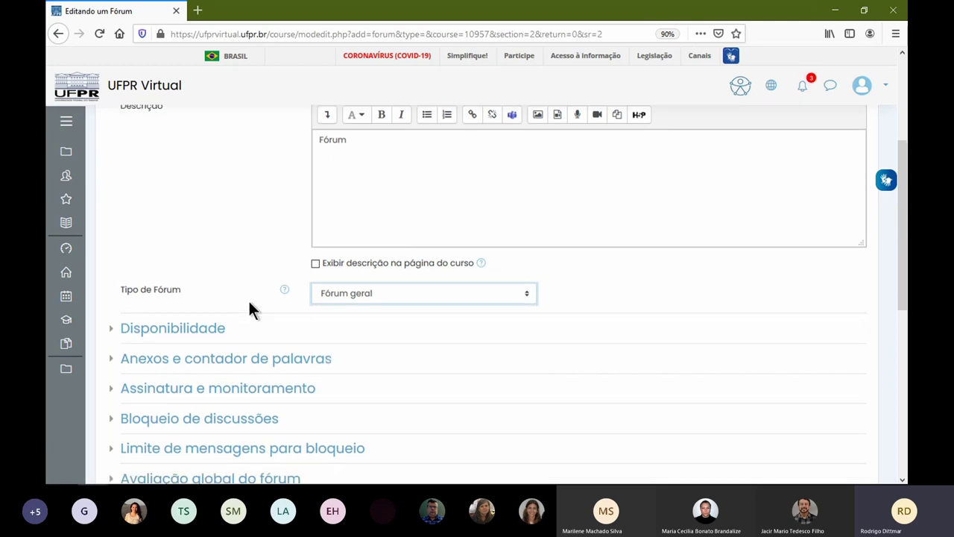
{"action": "scroll", "coordinate": [294, 320], "scroll_direction": "down", "scroll_amount": 3}
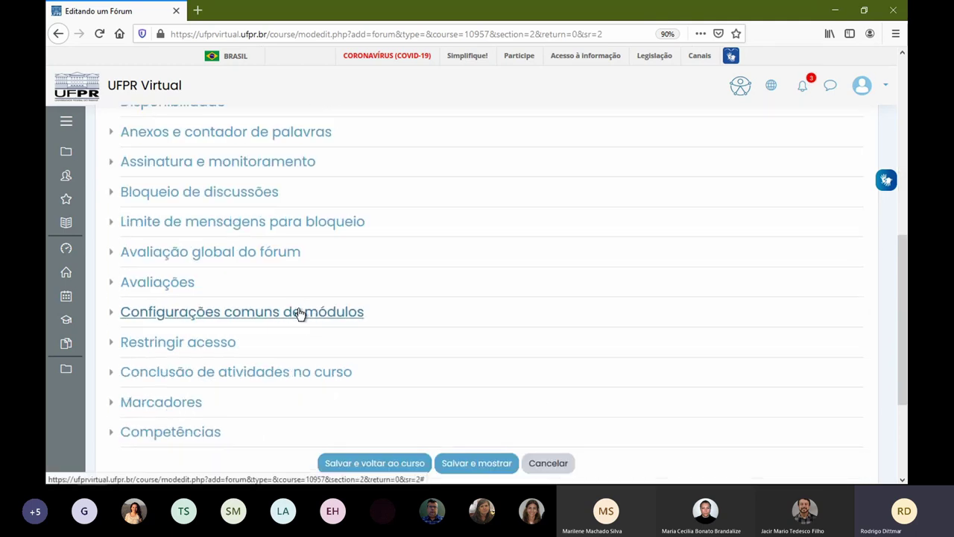
- Expand the rating and whole-forum grade sections, settling rating aggregation on Média das avaliações
{"action": "left_click", "coordinate": [155, 284]}
{"action": "left_click", "coordinate": [199, 254]}
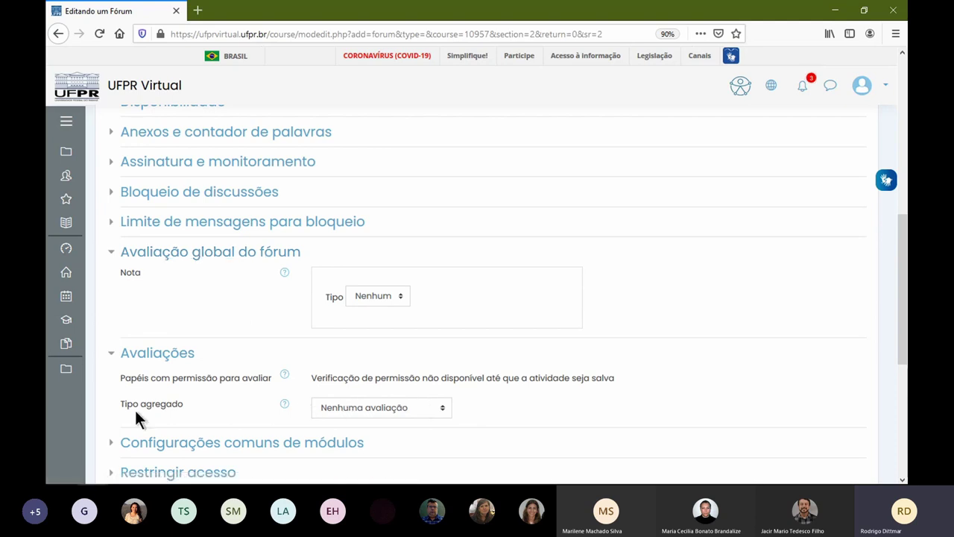
{"action": "left_click", "coordinate": [360, 408]}
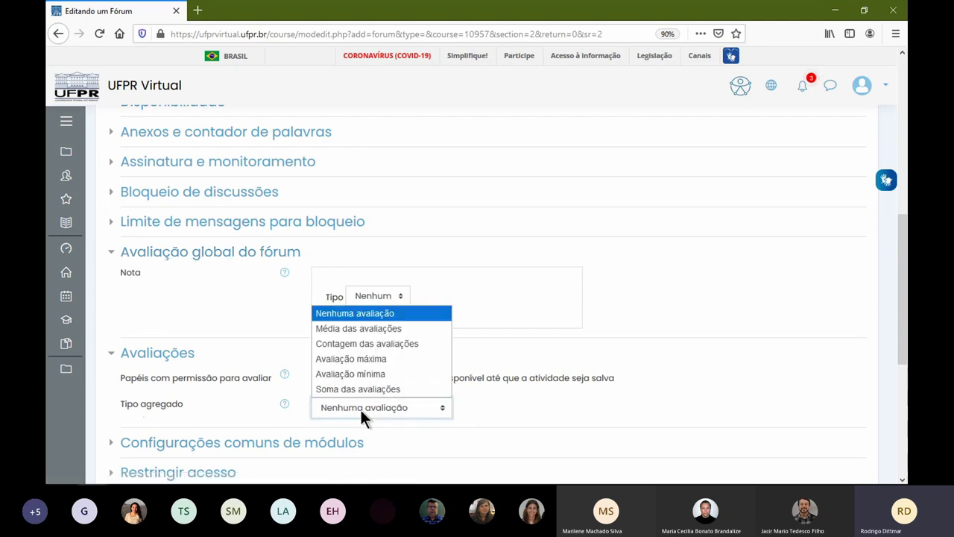
{"action": "left_click", "coordinate": [405, 337]}
{"action": "scroll", "coordinate": [409, 313], "scroll_direction": "down", "scroll_amount": 3}
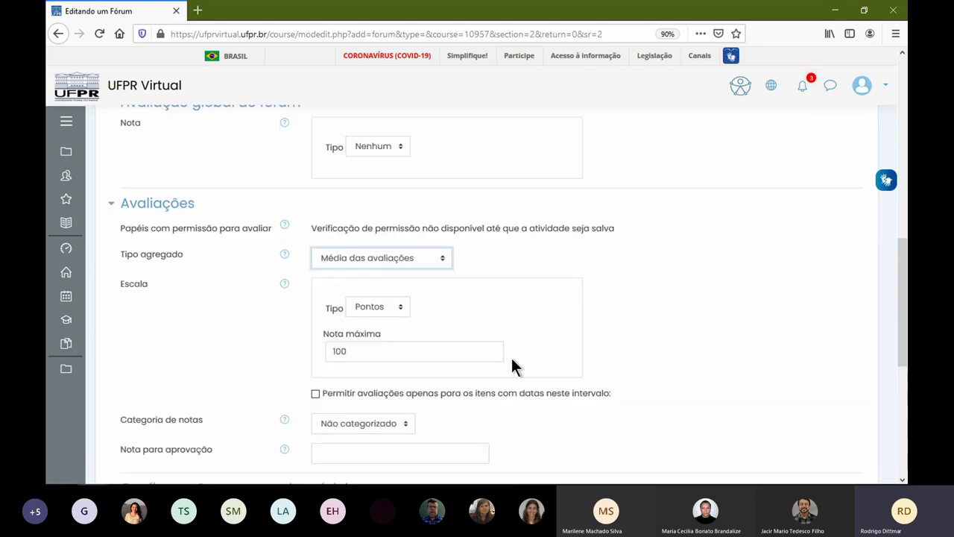
{"action": "left_click", "coordinate": [401, 226]}
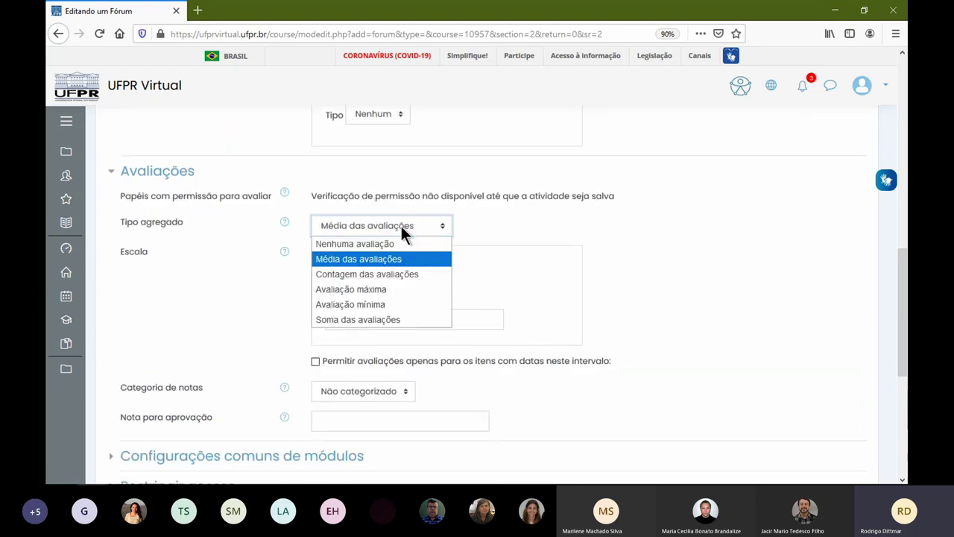
{"action": "left_click", "coordinate": [403, 318]}
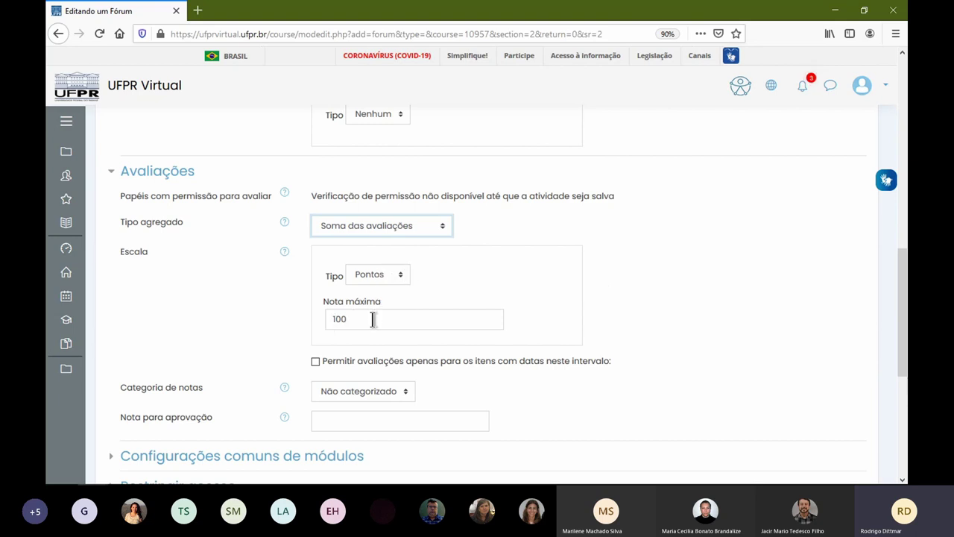
{"action": "left_click", "coordinate": [400, 225]}
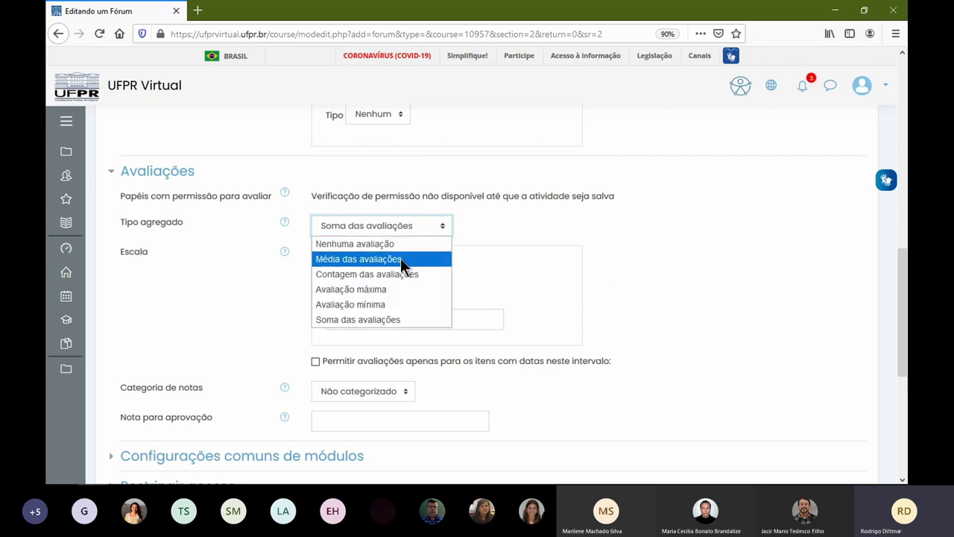
{"action": "left_click", "coordinate": [400, 258]}
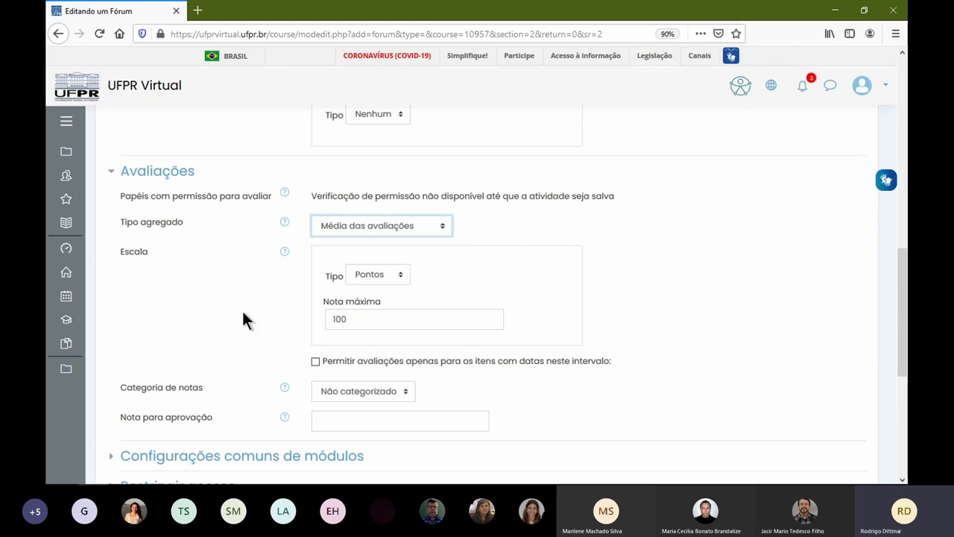
{"action": "scroll", "coordinate": [291, 302], "scroll_direction": "up", "scroll_amount": 3}
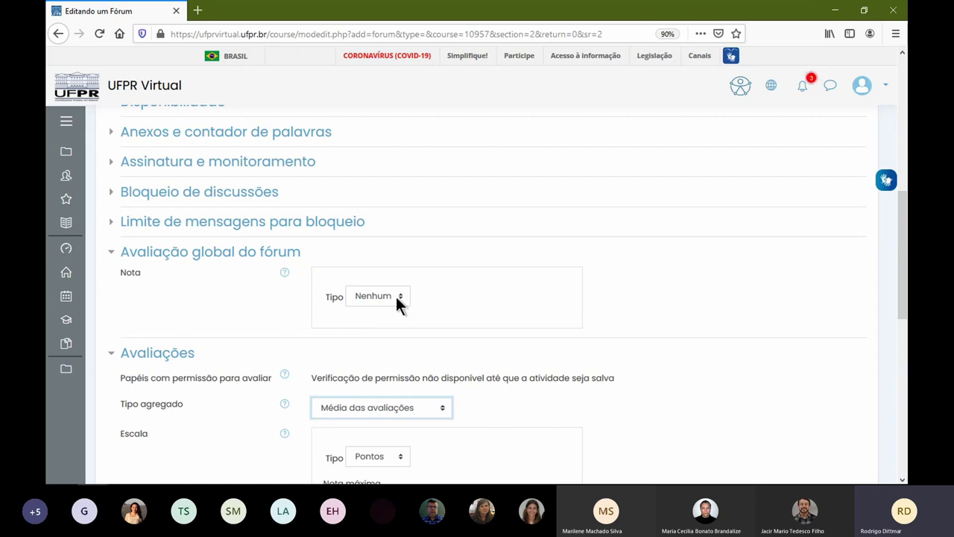
- Grade the whole forum in Pontos, maximum 100, using the simple grading method
{"action": "left_click", "coordinate": [373, 296]}
{"action": "left_click", "coordinate": [383, 342]}
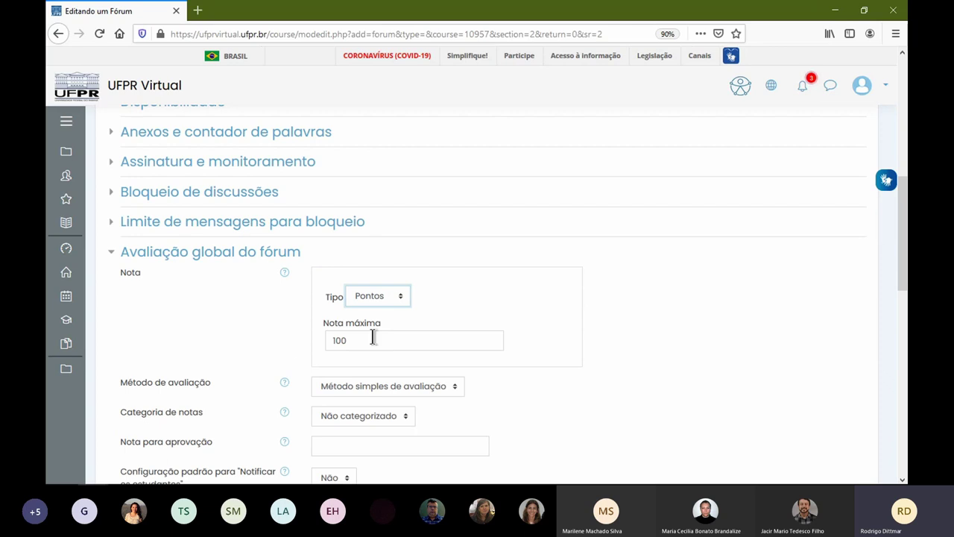
{"action": "left_click", "coordinate": [418, 386]}
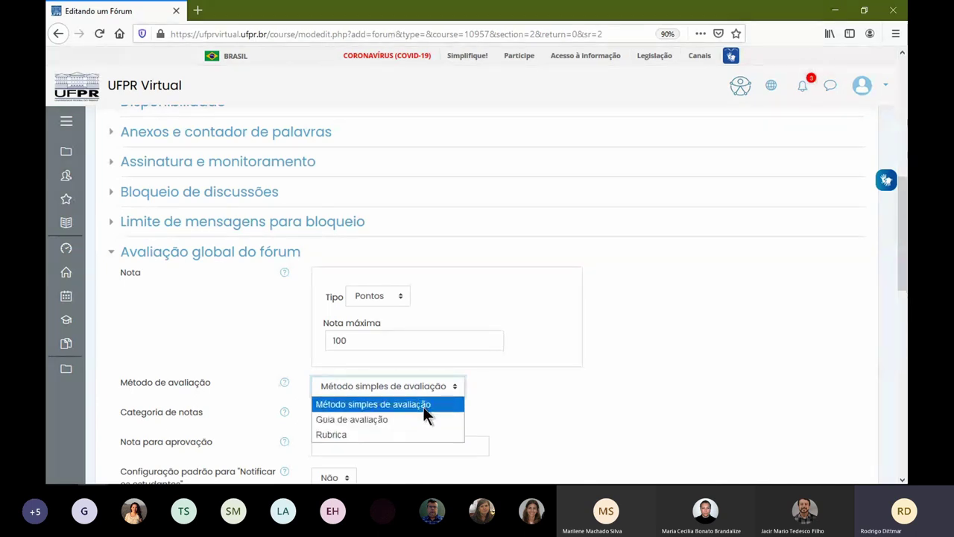
{"action": "left_click", "coordinate": [423, 406]}
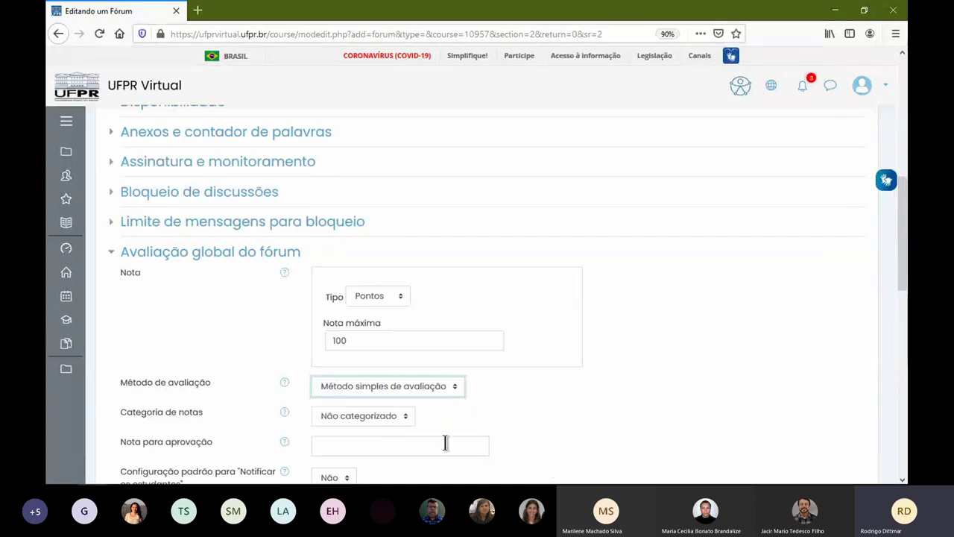
- Expand the Restringir acesso and Assinatura e monitoramento sections of the forum form
{"action": "scroll", "coordinate": [416, 403], "scroll_direction": "down", "scroll_amount": 2}
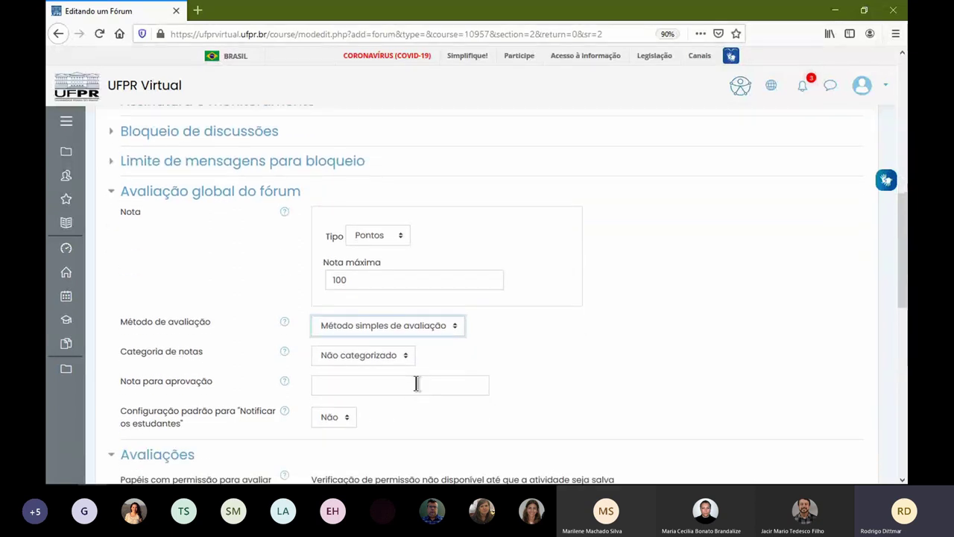
{"action": "scroll", "coordinate": [387, 392], "scroll_direction": "down", "scroll_amount": 2}
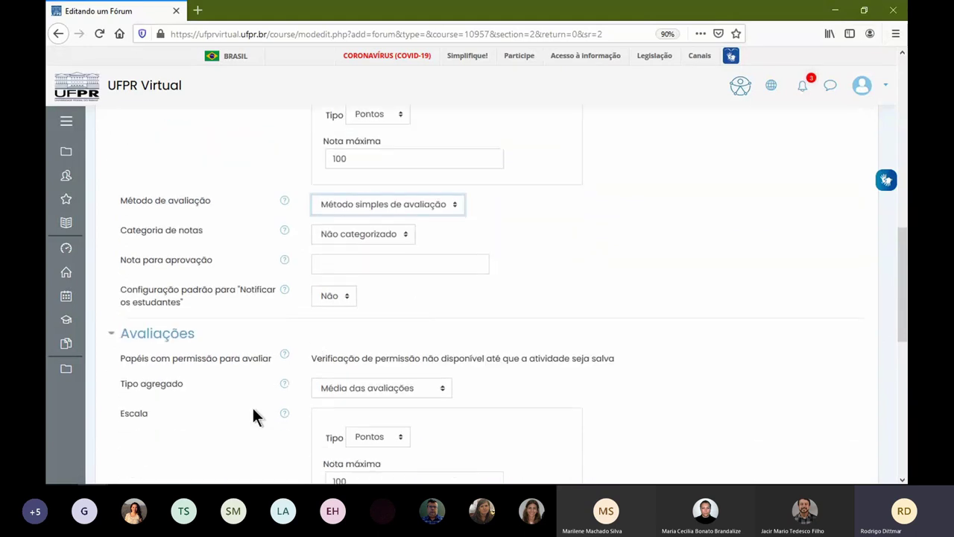
{"action": "scroll", "coordinate": [403, 333], "scroll_direction": "down", "scroll_amount": 5}
{"action": "scroll", "coordinate": [373, 342], "scroll_direction": "down", "scroll_amount": 3}
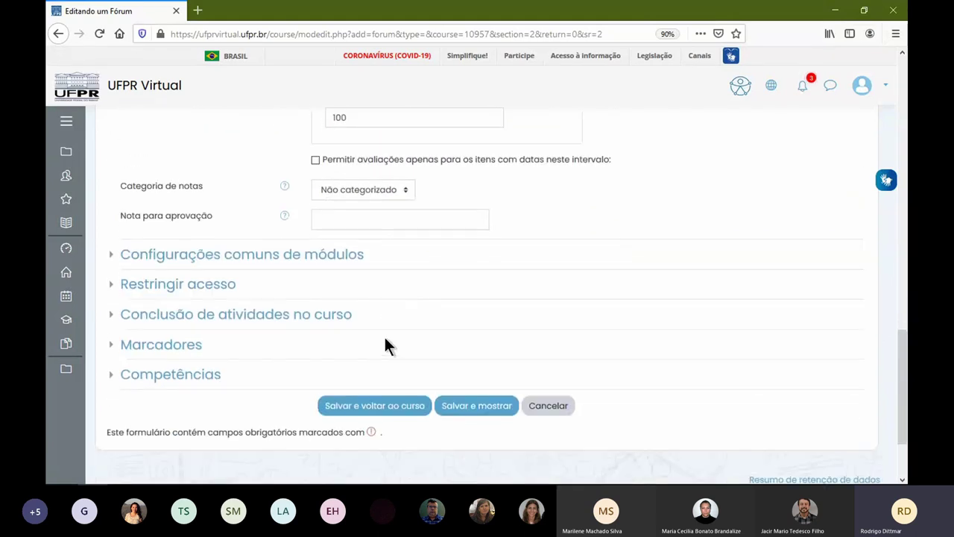
{"action": "left_click", "coordinate": [211, 289]}
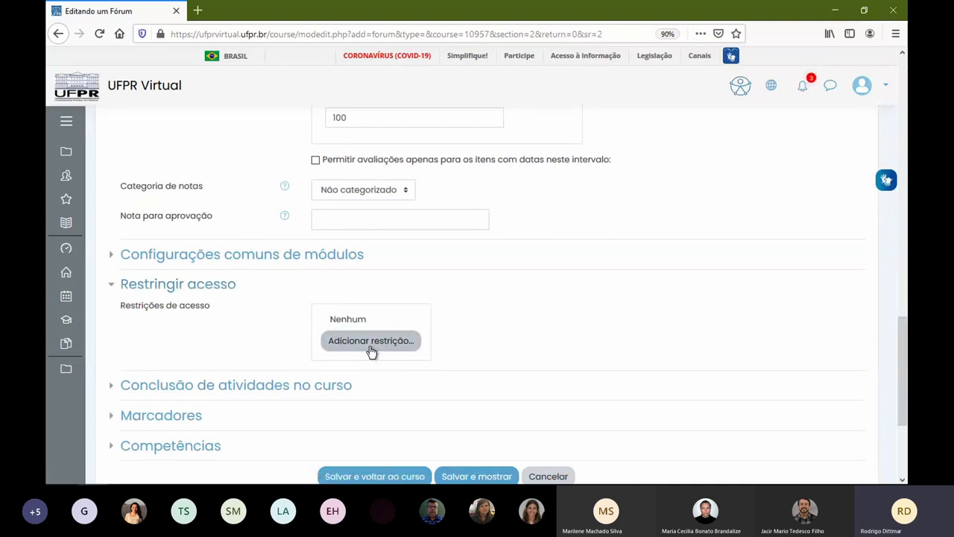
{"action": "scroll", "coordinate": [308, 391], "scroll_direction": "up", "scroll_amount": 5}
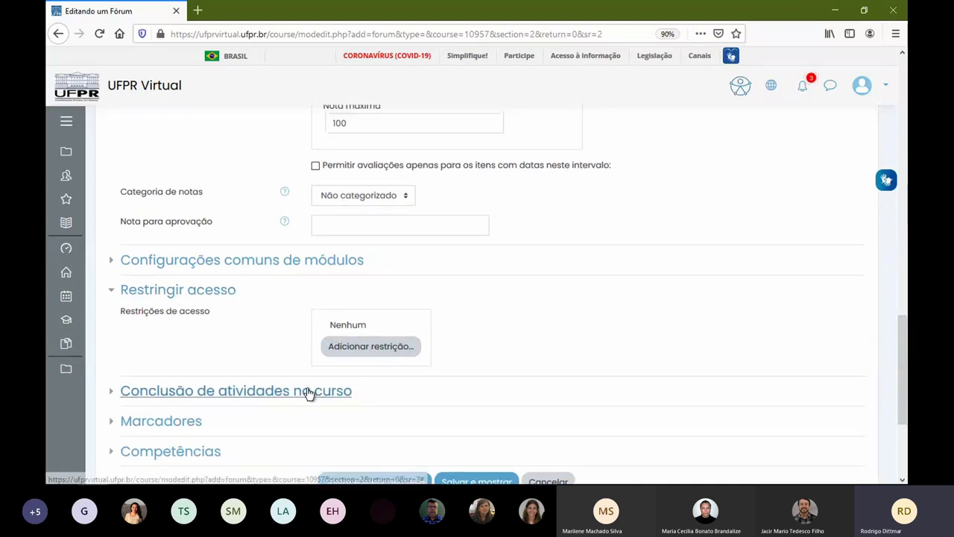
{"action": "scroll", "coordinate": [304, 385], "scroll_direction": "up", "scroll_amount": 5}
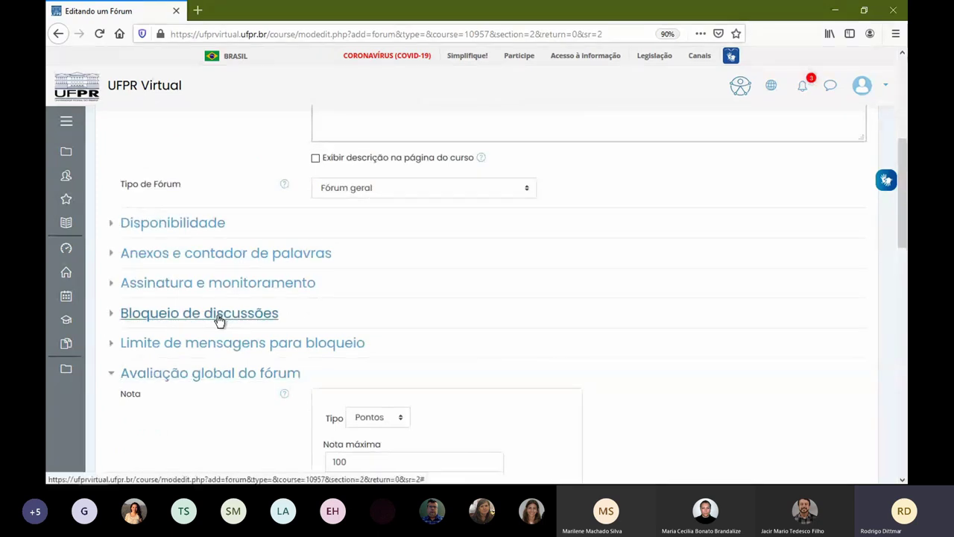
{"action": "left_click", "coordinate": [186, 285]}
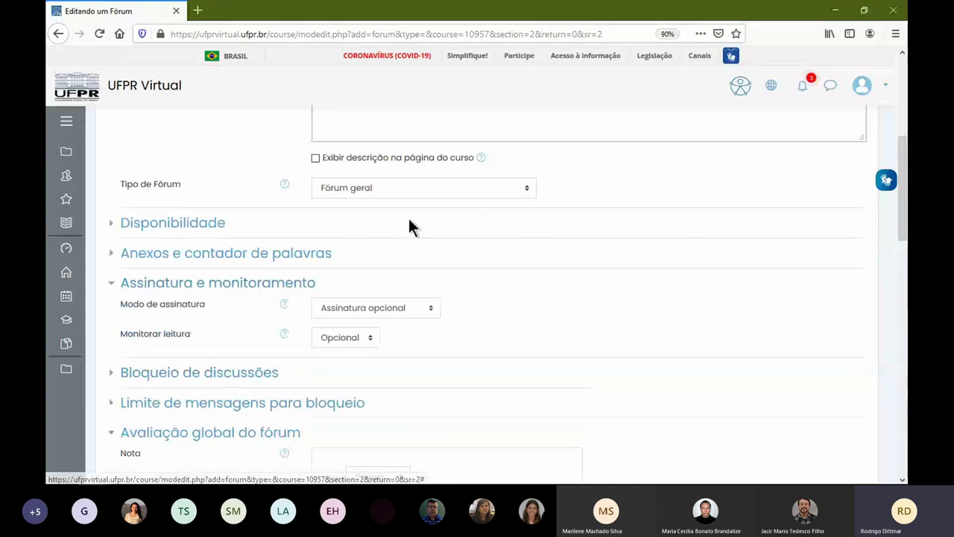
- Set the forum's Modo de assinatura to 'Assinatura automática'
{"action": "left_click", "coordinate": [360, 312]}
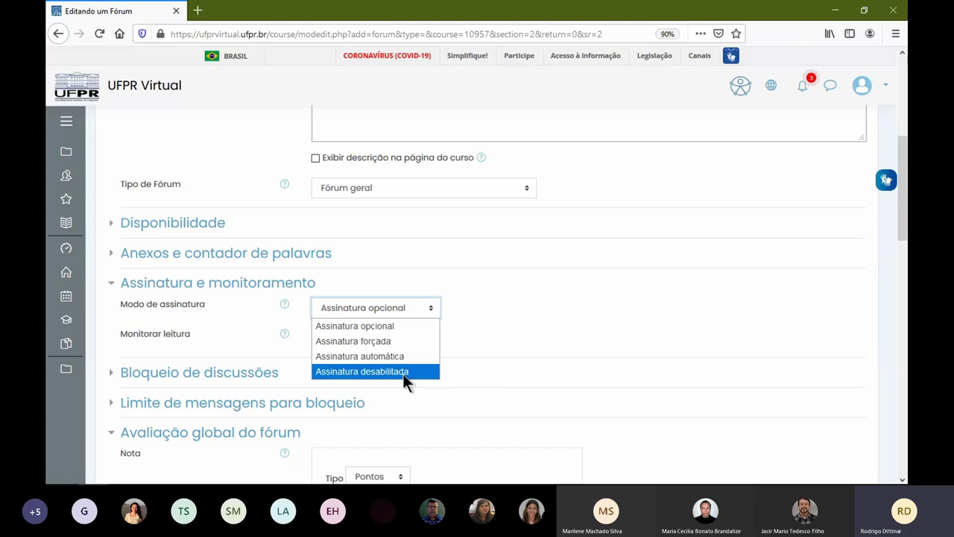
{"action": "left_click", "coordinate": [406, 327]}
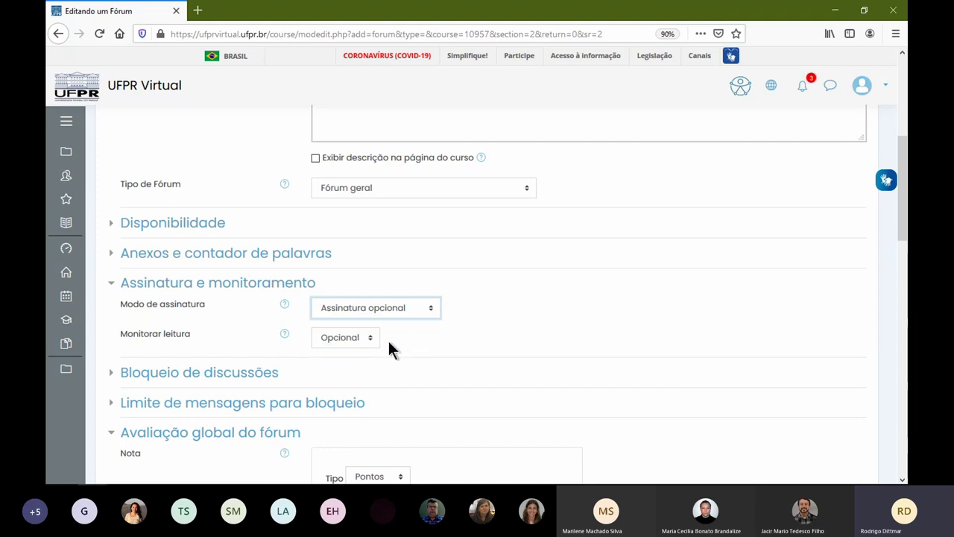
{"action": "left_click", "coordinate": [398, 310]}
{"action": "left_click", "coordinate": [403, 356]}
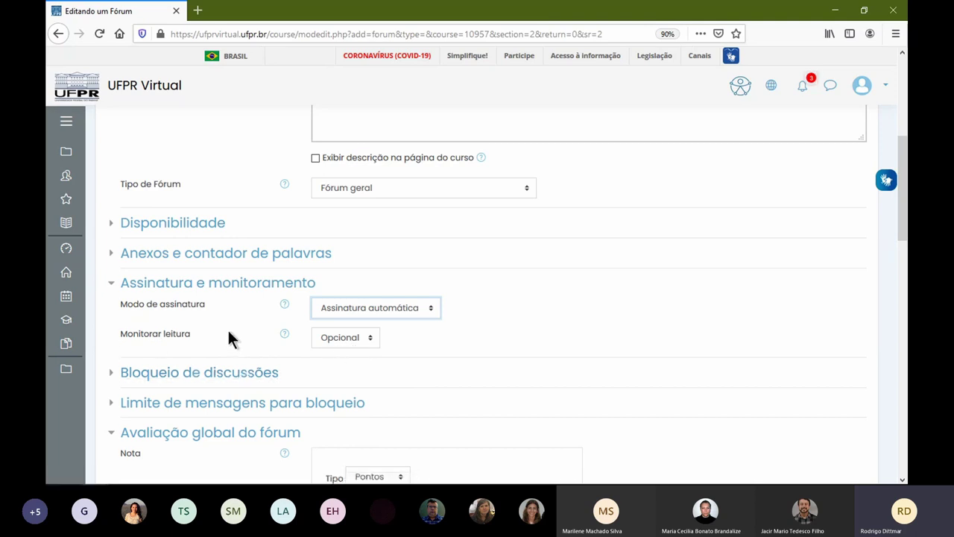
- Review the Anexos and Disponibilidade sections, then save with 'Salvar e mostrar'
{"action": "scroll", "coordinate": [249, 234], "scroll_direction": "down", "scroll_amount": 2}
{"action": "left_click", "coordinate": [243, 196]}
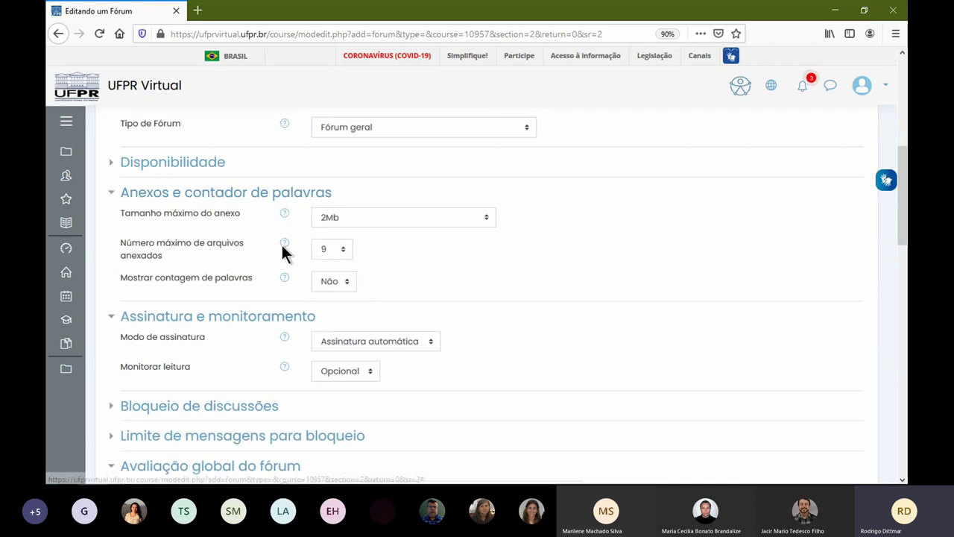
{"action": "scroll", "coordinate": [284, 252], "scroll_direction": "down", "scroll_amount": 4}
{"action": "scroll", "coordinate": [226, 298], "scroll_direction": "down", "scroll_amount": 2}
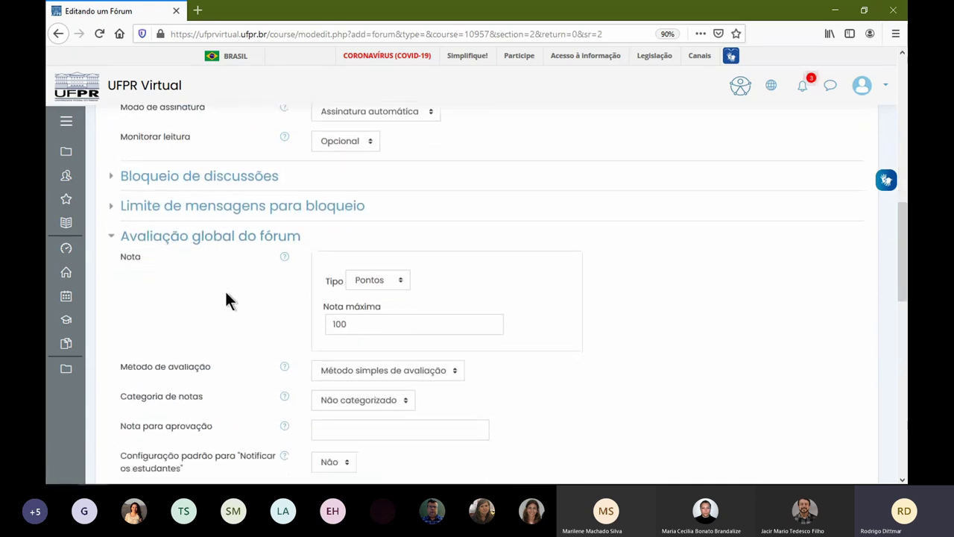
{"action": "scroll", "coordinate": [216, 283], "scroll_direction": "up", "scroll_amount": 8}
{"action": "left_click", "coordinate": [177, 222]}
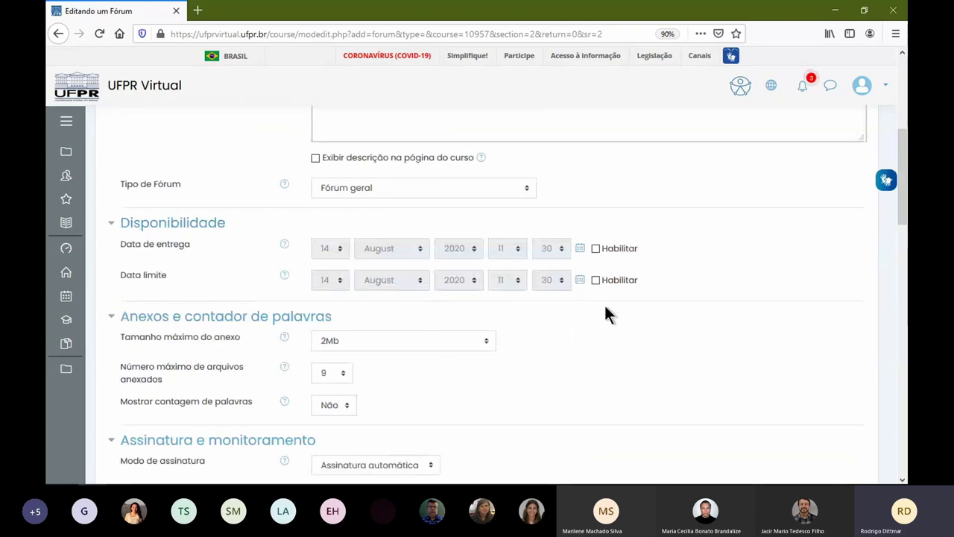
{"action": "scroll", "coordinate": [439, 373], "scroll_direction": "down", "scroll_amount": 7}
{"action": "scroll", "coordinate": [522, 317], "scroll_direction": "down", "scroll_amount": 10}
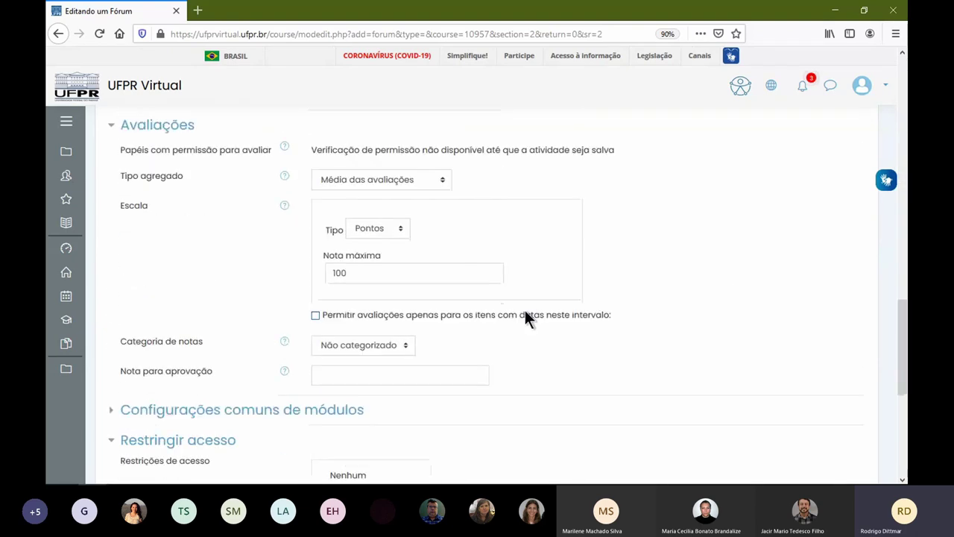
{"action": "left_click", "coordinate": [450, 298]}
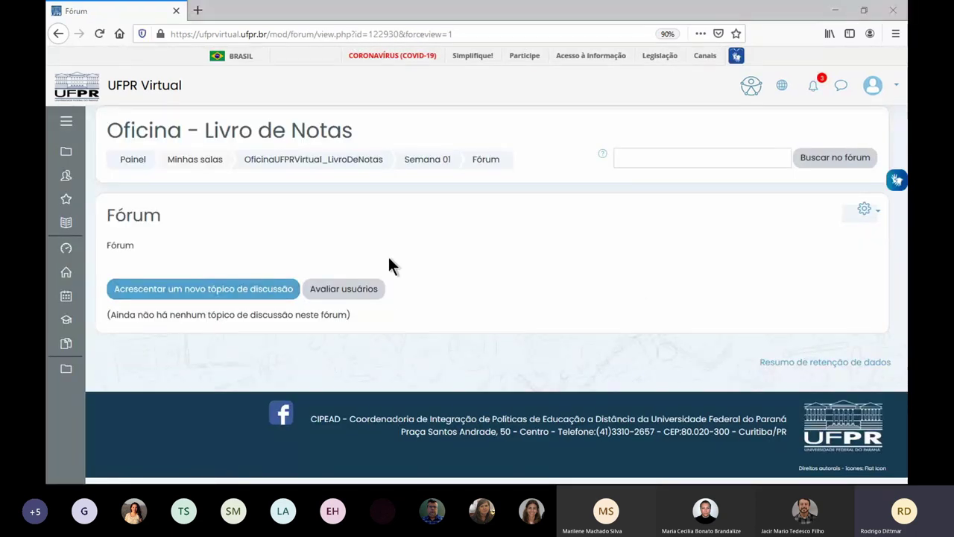
- As the test student, post a new Fórum topic 'dddd' with message 'dddd'
{"action": "key", "text": "alt+Tab"}
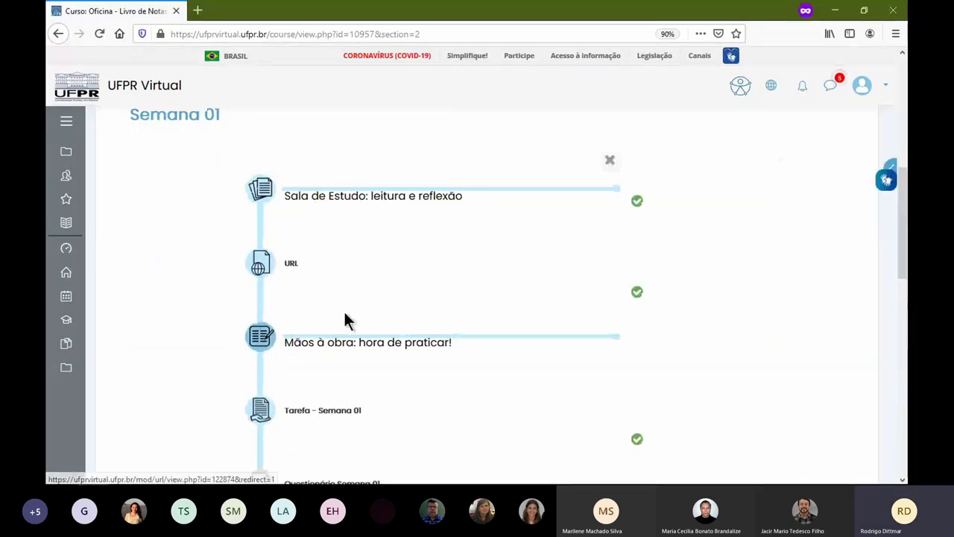
{"action": "scroll", "coordinate": [347, 309], "scroll_direction": "down", "scroll_amount": 5}
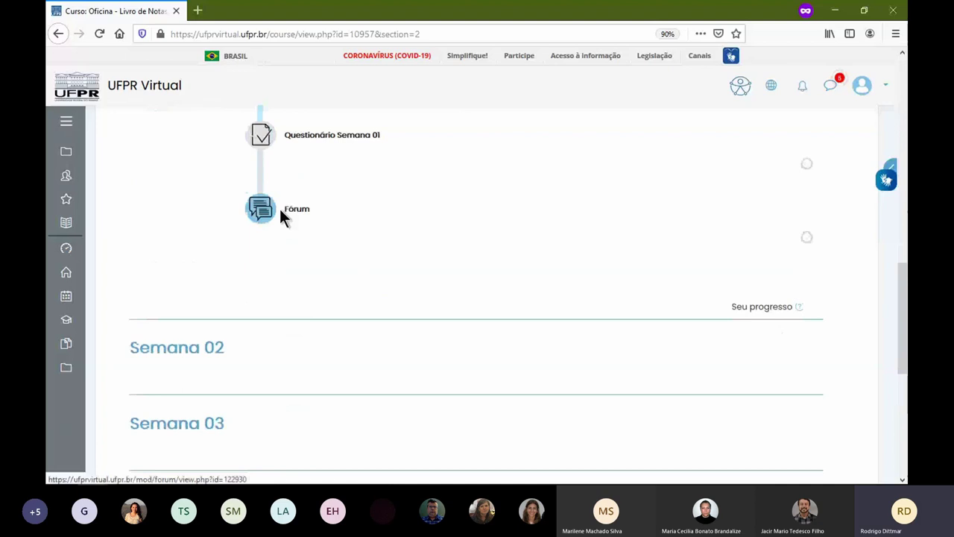
{"action": "left_click", "coordinate": [260, 213]}
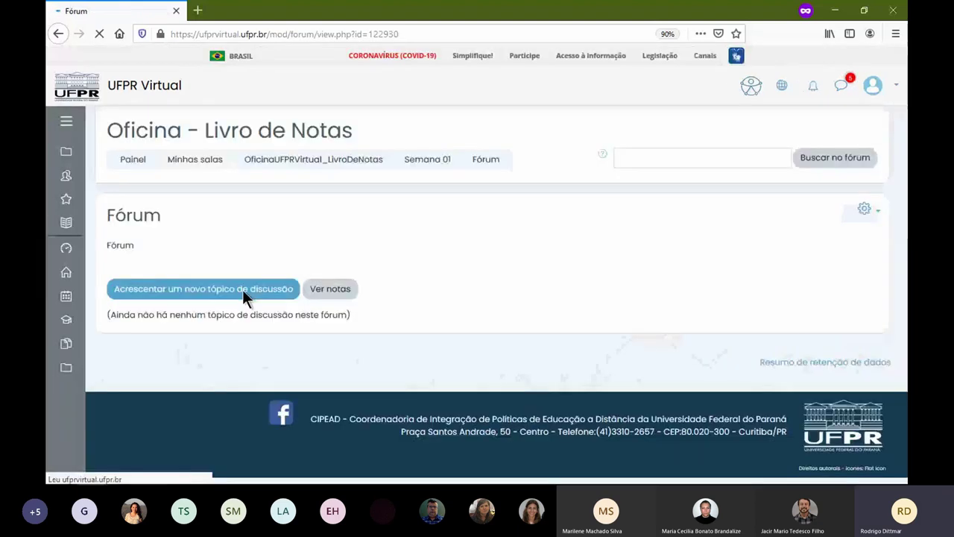
{"action": "left_click", "coordinate": [232, 296]}
{"action": "left_click", "coordinate": [449, 328]}
{"action": "type", "text": "dddd"}
{"action": "left_click", "coordinate": [444, 417]}
{"action": "type", "text": "dddd"}
{"action": "scroll", "coordinate": [443, 406], "scroll_direction": "down", "scroll_amount": 5}
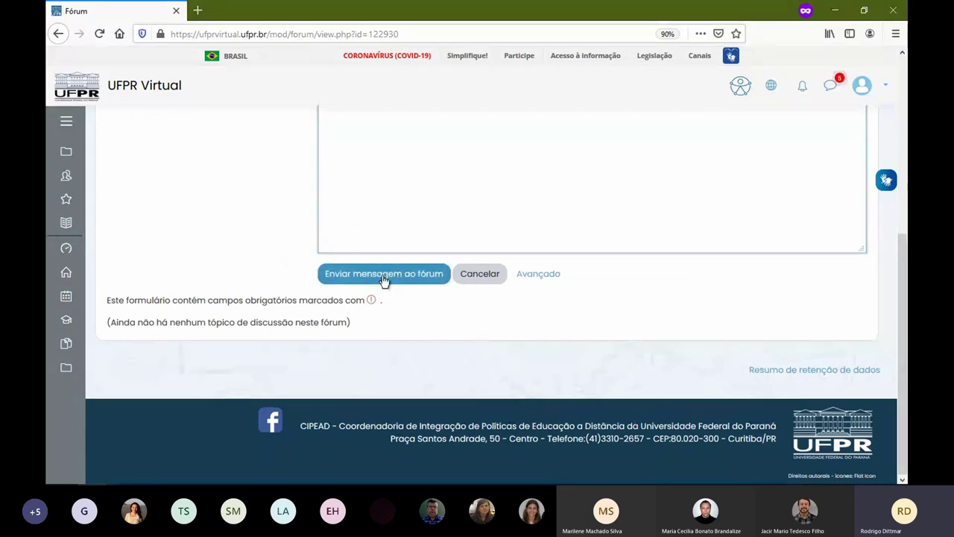
{"action": "left_click", "coordinate": [386, 277]}
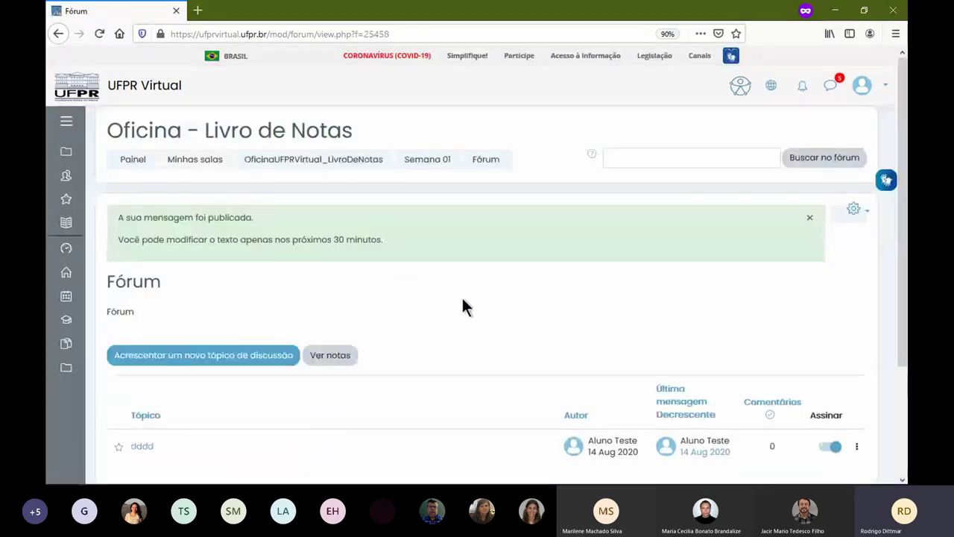
- Edit the dddd post to add 'dddfasdf', save it, and reload the teacher's Fórum
{"action": "left_click_drag", "start_coordinate": [279, 239], "coordinate": [388, 246]}
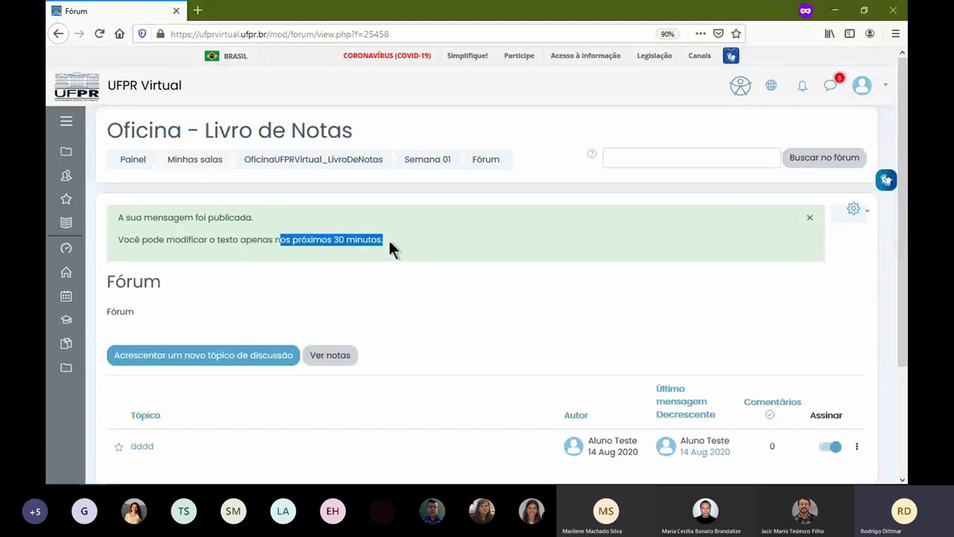
{"action": "scroll", "coordinate": [222, 374], "scroll_direction": "down", "scroll_amount": 2}
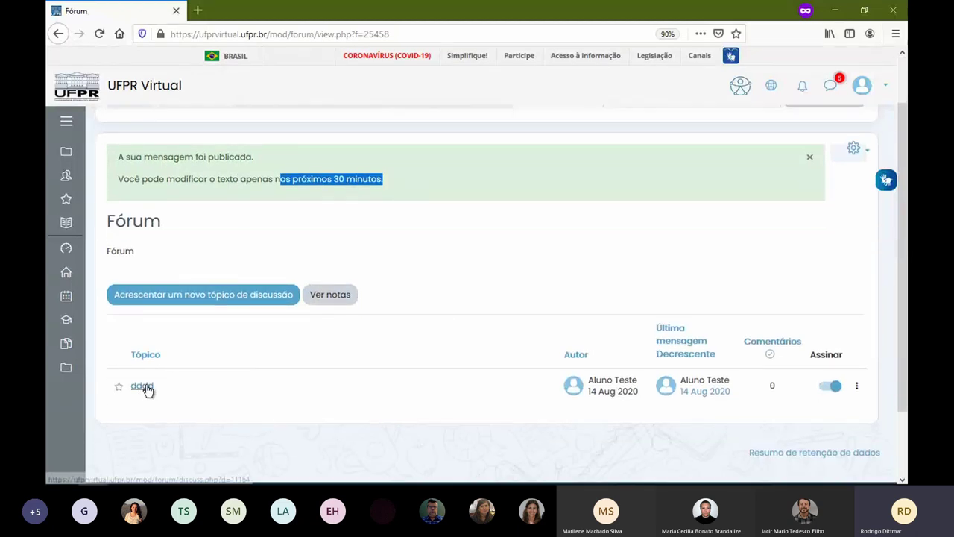
{"action": "left_click", "coordinate": [143, 386]}
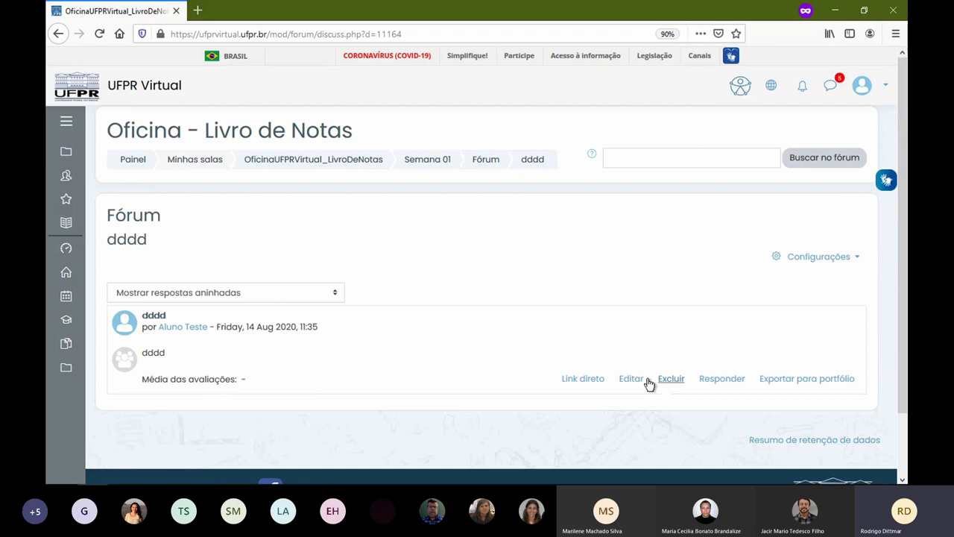
{"action": "left_click", "coordinate": [637, 381]}
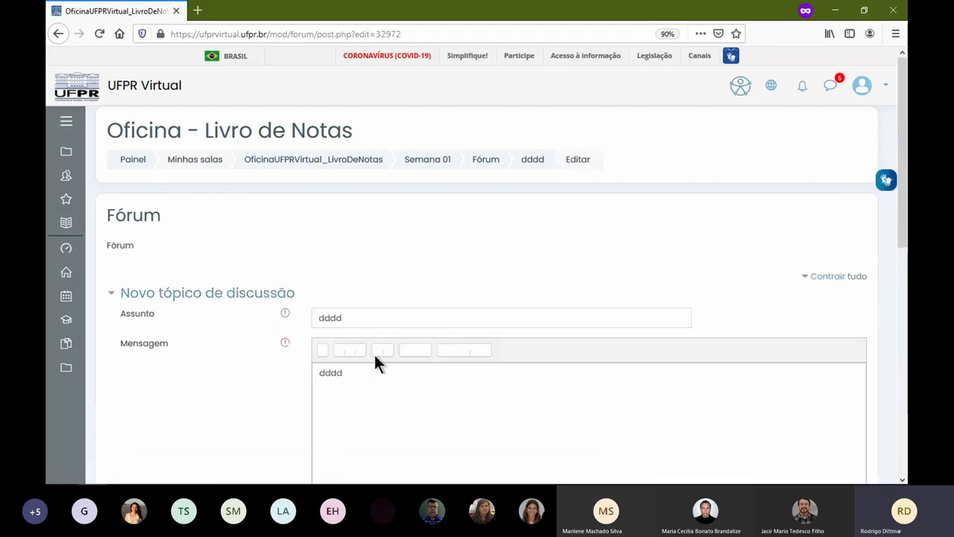
{"action": "left_click", "coordinate": [347, 377]}
{"action": "type", "text": "dddfasdf"}
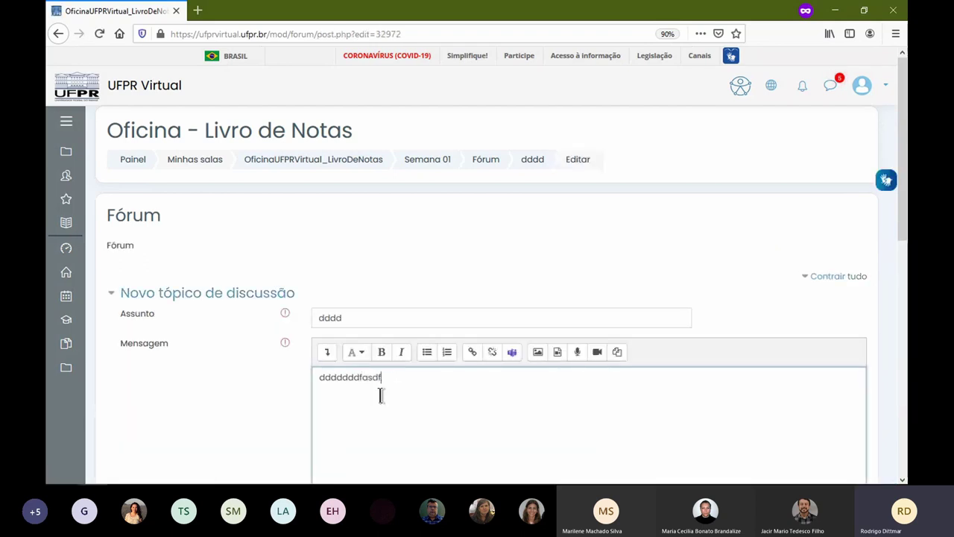
{"action": "scroll", "coordinate": [383, 391], "scroll_direction": "down", "scroll_amount": 4}
{"action": "scroll", "coordinate": [395, 399], "scroll_direction": "down", "scroll_amount": 3}
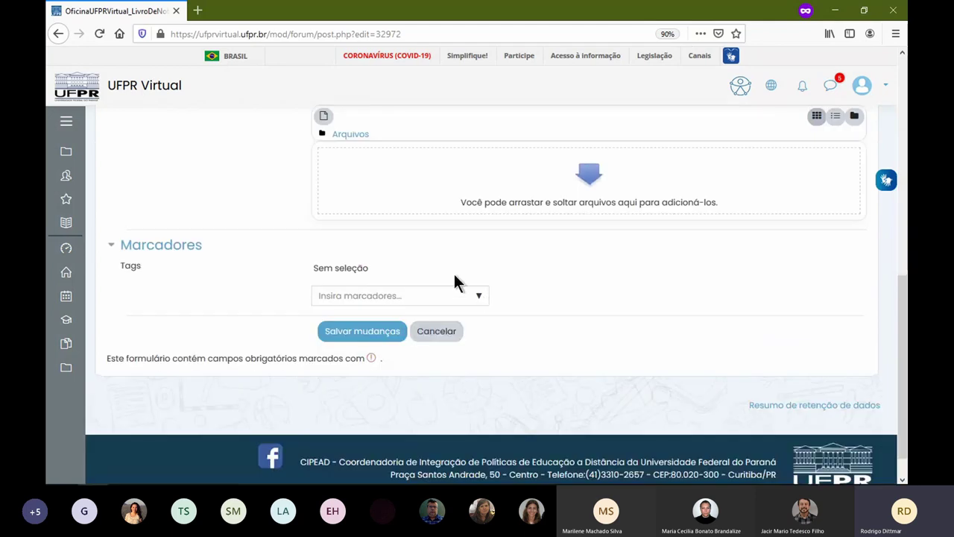
{"action": "left_click", "coordinate": [376, 330]}
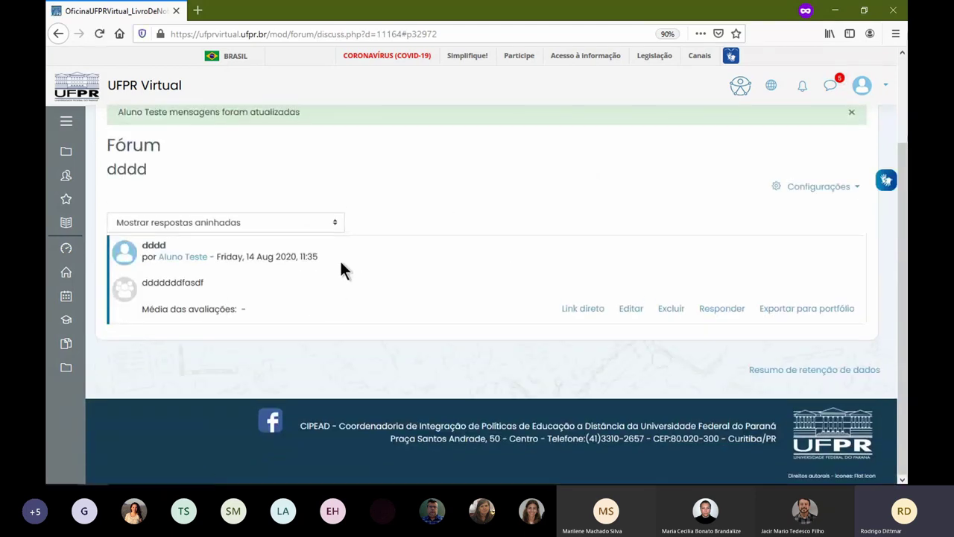
{"action": "scroll", "coordinate": [373, 298], "scroll_direction": "up", "scroll_amount": 3}
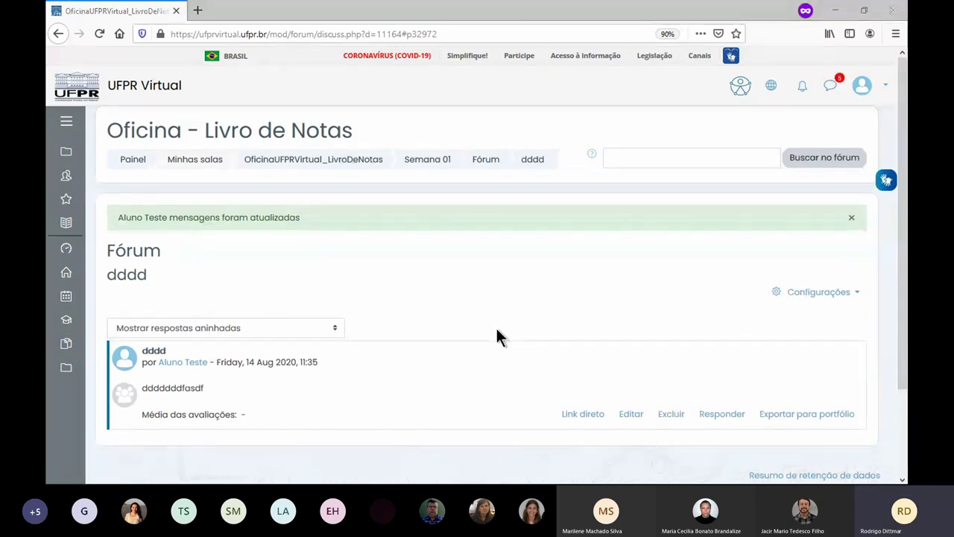
{"action": "key", "text": "F5"}
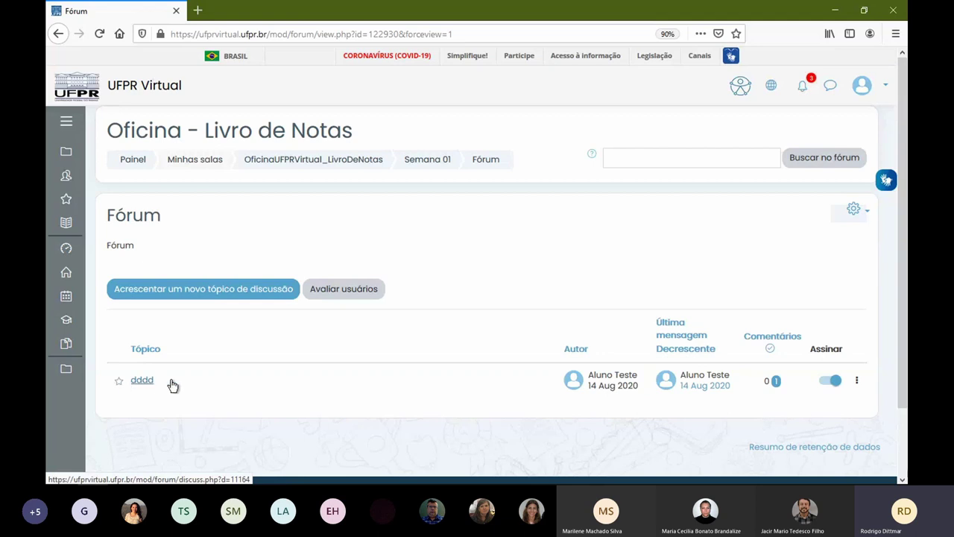
- Open the dddd discussion as teacher and give the post a first rating of 82
{"action": "left_click", "coordinate": [144, 386]}
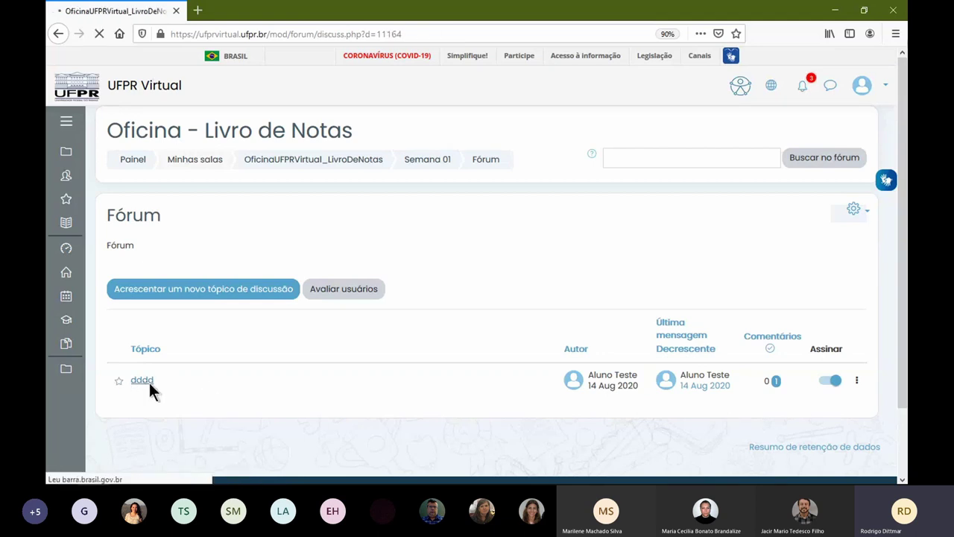
{"action": "double_click", "coordinate": [158, 353]}
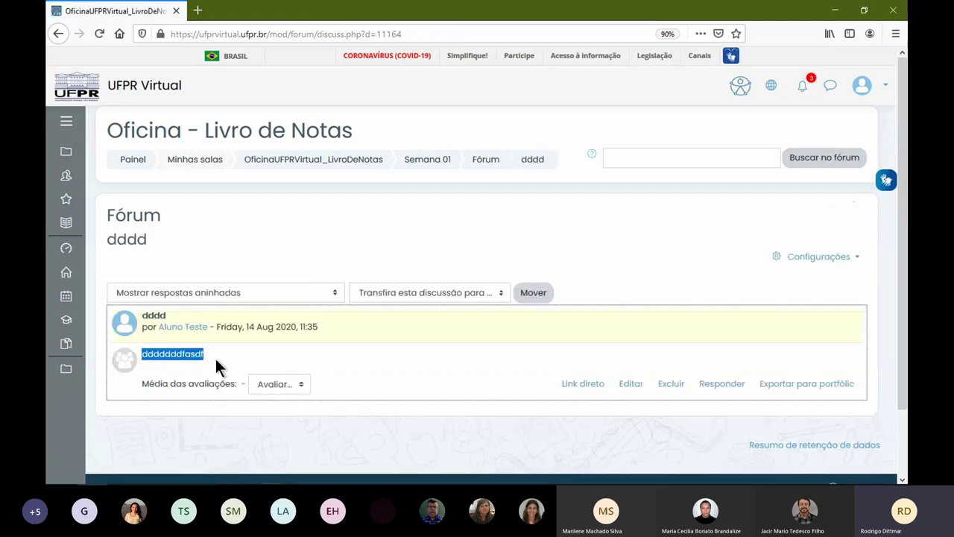
{"action": "left_click", "coordinate": [266, 382]}
{"action": "scroll", "coordinate": [287, 297], "scroll_direction": "down", "scroll_amount": 10}
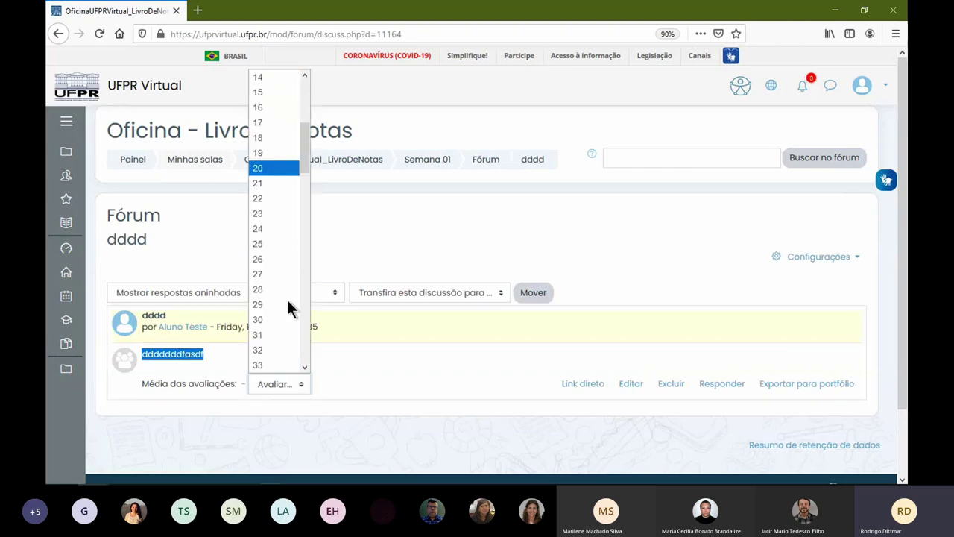
{"action": "scroll", "coordinate": [289, 299], "scroll_direction": "down", "scroll_amount": 10}
{"action": "left_click_drag", "start_coordinate": [303, 346], "coordinate": [305, 316]}
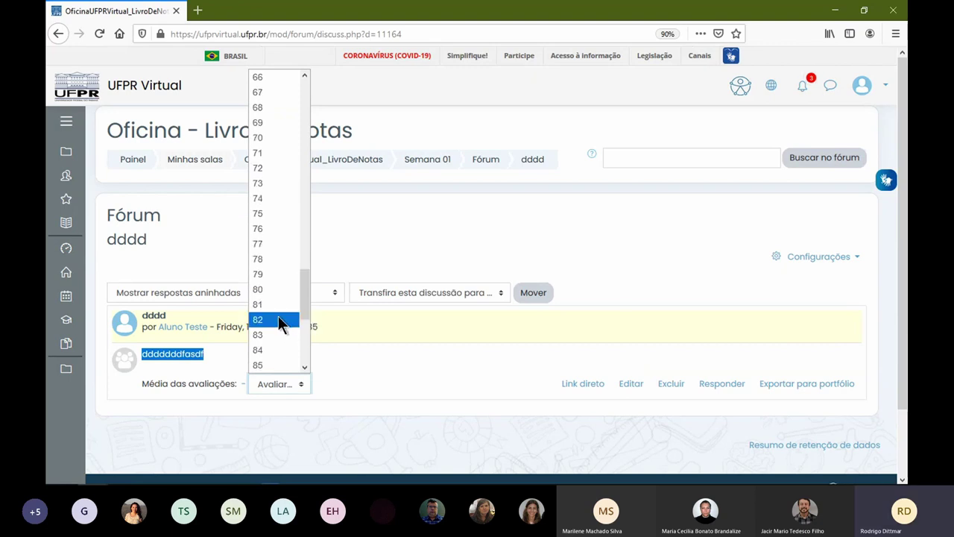
{"action": "left_click", "coordinate": [278, 320]}
- Settle the post's rating at 83, then open the Fórum topic list in a new tab
{"action": "left_click", "coordinate": [302, 383]}
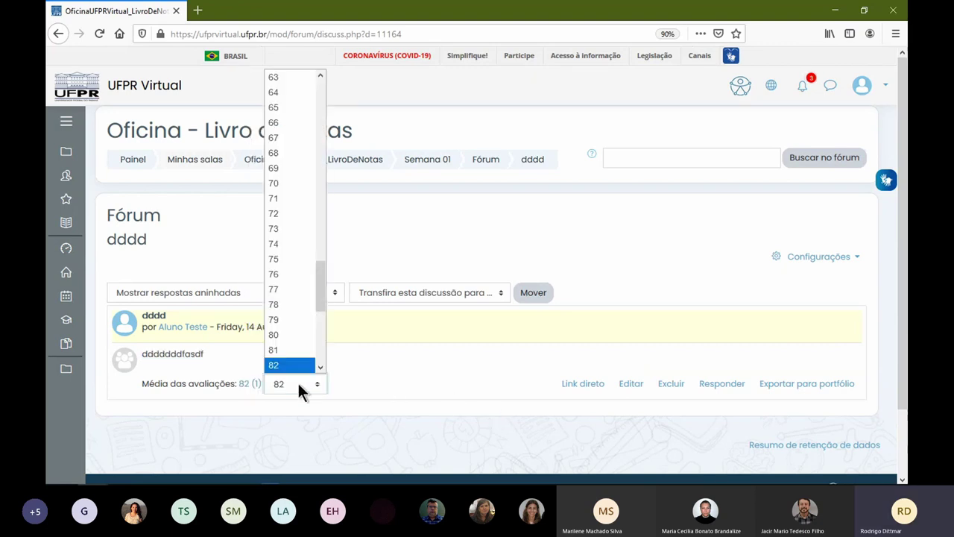
{"action": "left_click", "coordinate": [300, 337]}
{"action": "left_click", "coordinate": [298, 380]}
{"action": "left_click", "coordinate": [293, 355]}
{"action": "left_click", "coordinate": [310, 378]}
{"action": "scroll", "coordinate": [309, 365], "scroll_direction": "down", "scroll_amount": 1}
{"action": "left_click", "coordinate": [308, 366]}
{"action": "left_click", "coordinate": [389, 378]}
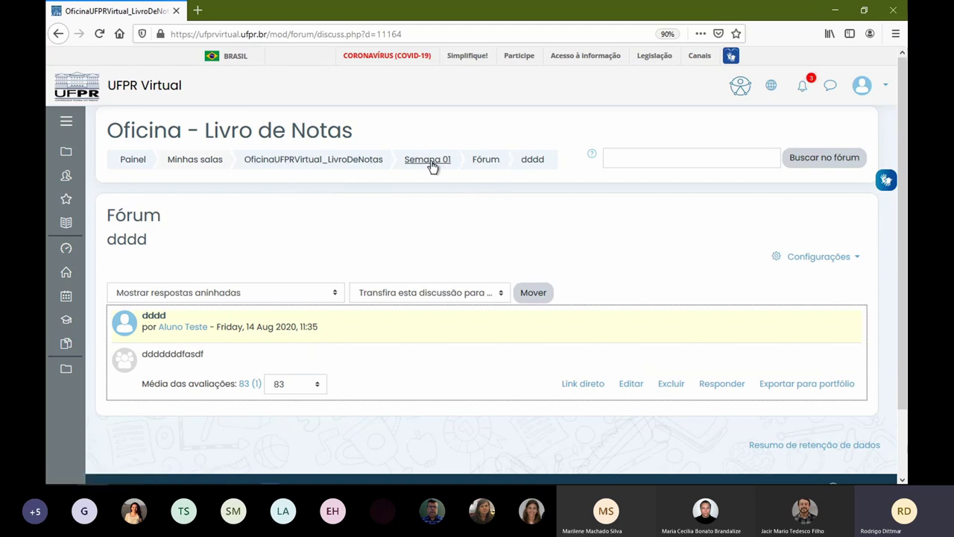
{"action": "middle_click", "coordinate": [475, 165]}
{"action": "left_click", "coordinate": [279, 14]}
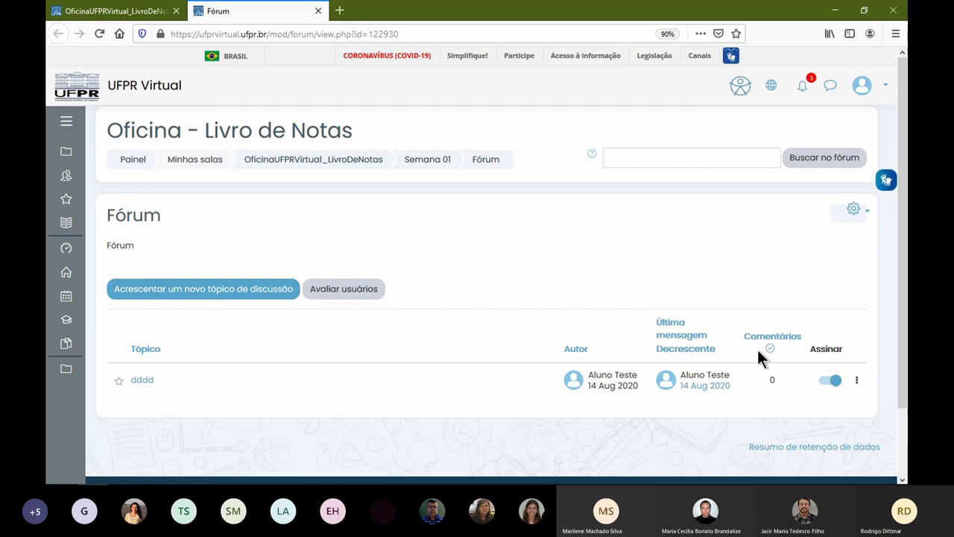
- Review the forum's Avaliações settings (points, maximum 100), then return to the topic list
{"action": "left_click", "coordinate": [840, 208]}
{"action": "left_click", "coordinate": [734, 230]}
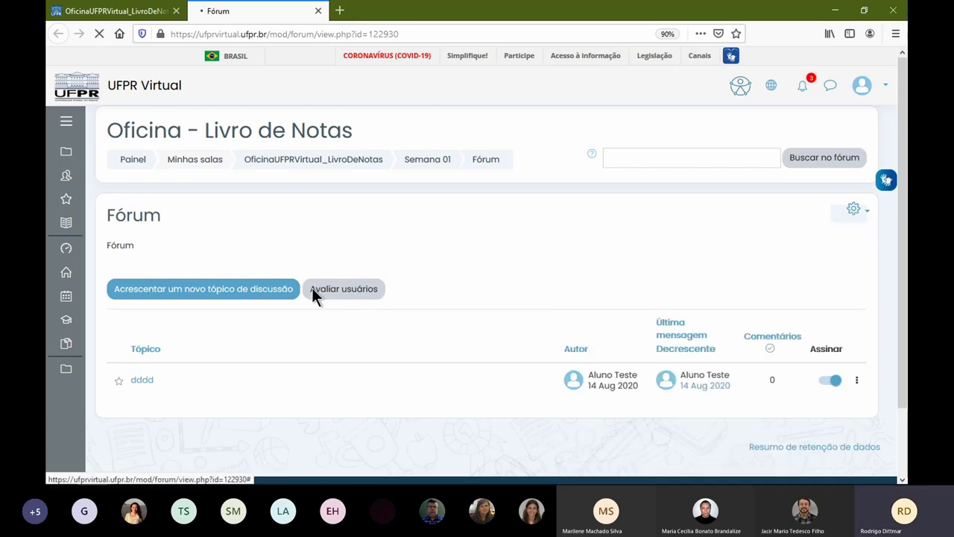
{"action": "scroll", "coordinate": [268, 312], "scroll_direction": "down", "scroll_amount": 5}
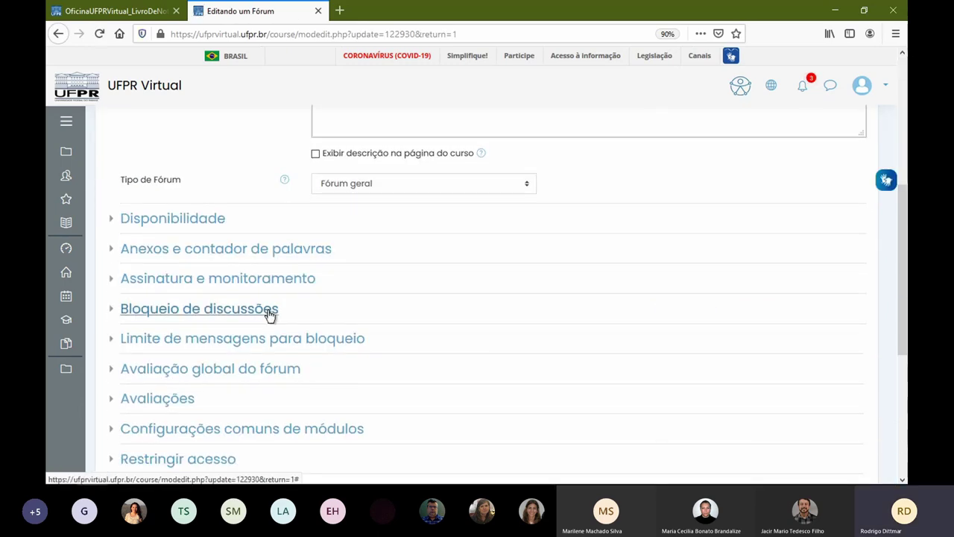
{"action": "scroll", "coordinate": [270, 315], "scroll_direction": "down", "scroll_amount": 1}
{"action": "left_click", "coordinate": [163, 284]}
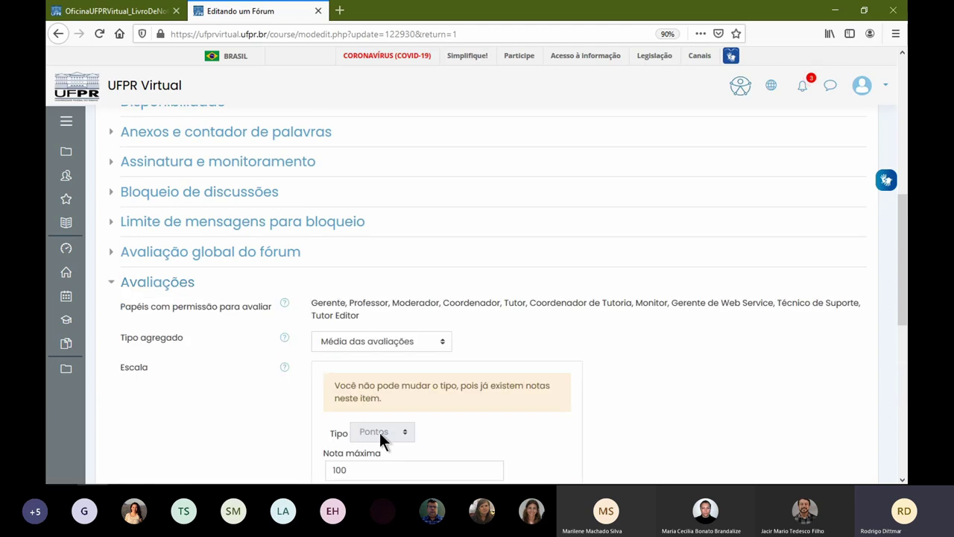
{"action": "scroll", "coordinate": [477, 425], "scroll_direction": "down", "scroll_amount": 1}
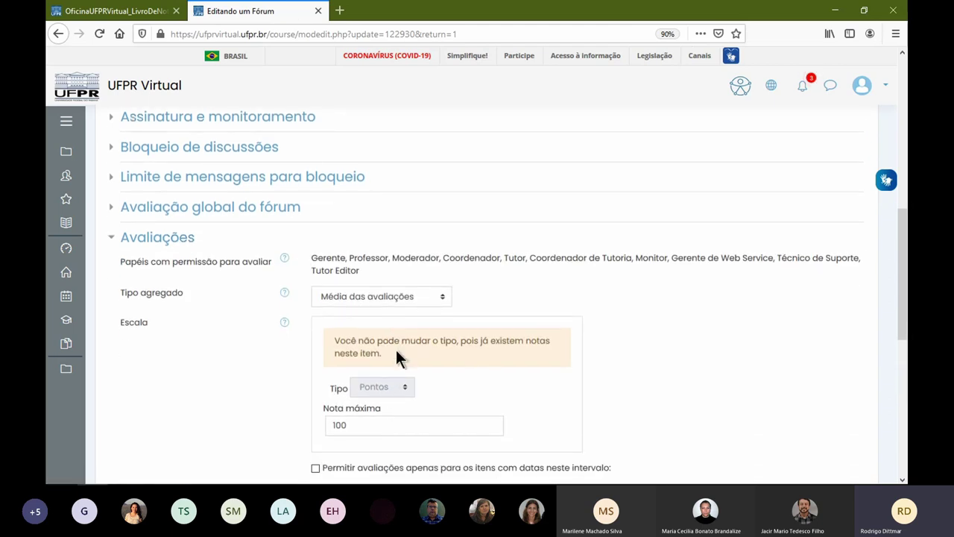
{"action": "left_click", "coordinate": [125, 11]}
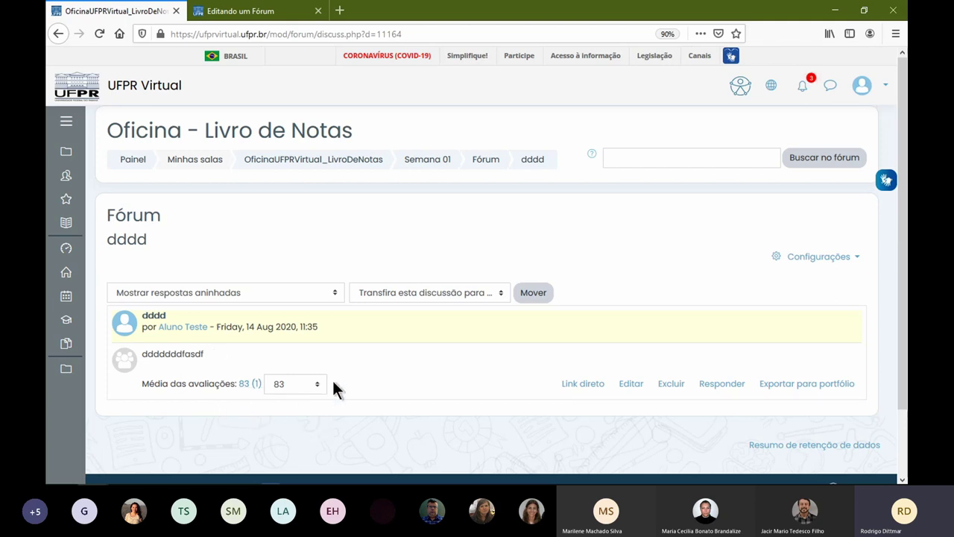
{"action": "left_click", "coordinate": [280, 12]}
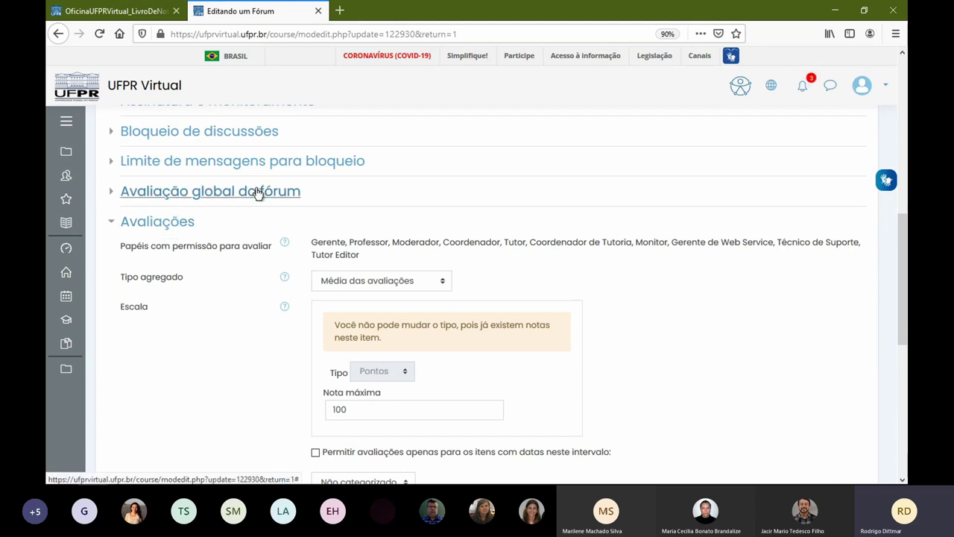
{"action": "left_click", "coordinate": [126, 12]}
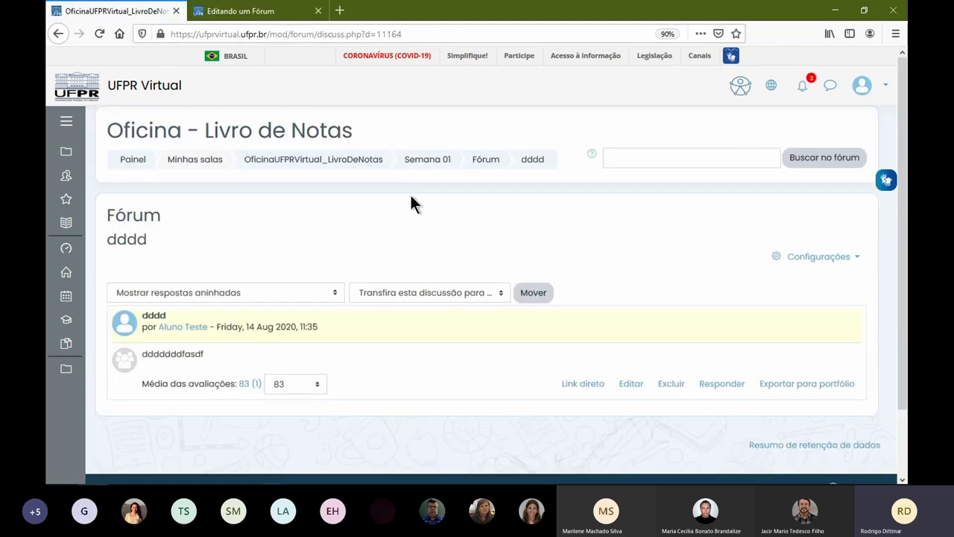
{"action": "left_click", "coordinate": [492, 165]}
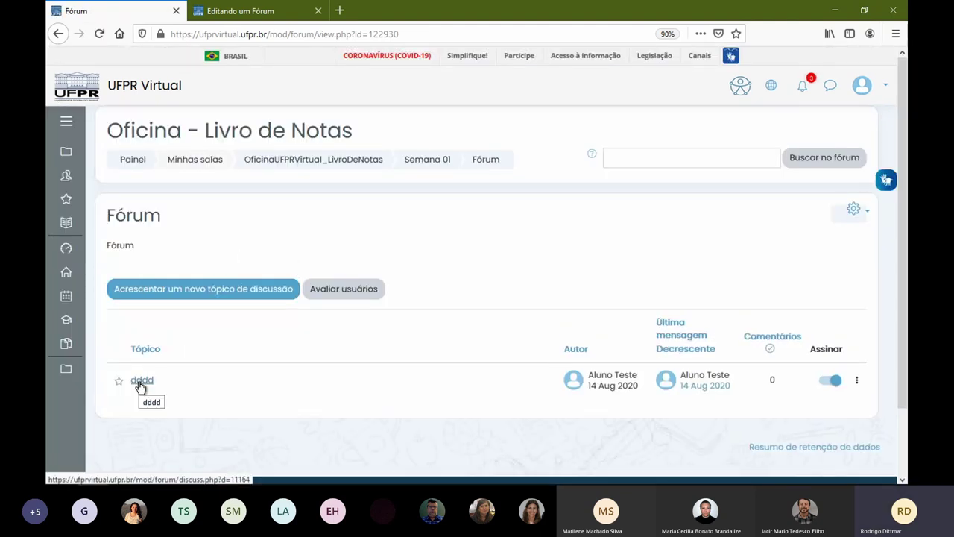
- Turn off the subscription for topic dddd
{"action": "left_click", "coordinate": [830, 382]}
{"action": "left_click", "coordinate": [832, 383]}
{"action": "left_click", "coordinate": [832, 383]}
{"action": "left_click", "coordinate": [831, 383]}
{"action": "left_click", "coordinate": [832, 383]}
{"action": "left_click", "coordinate": [831, 382]}
{"action": "left_click", "coordinate": [831, 382]}
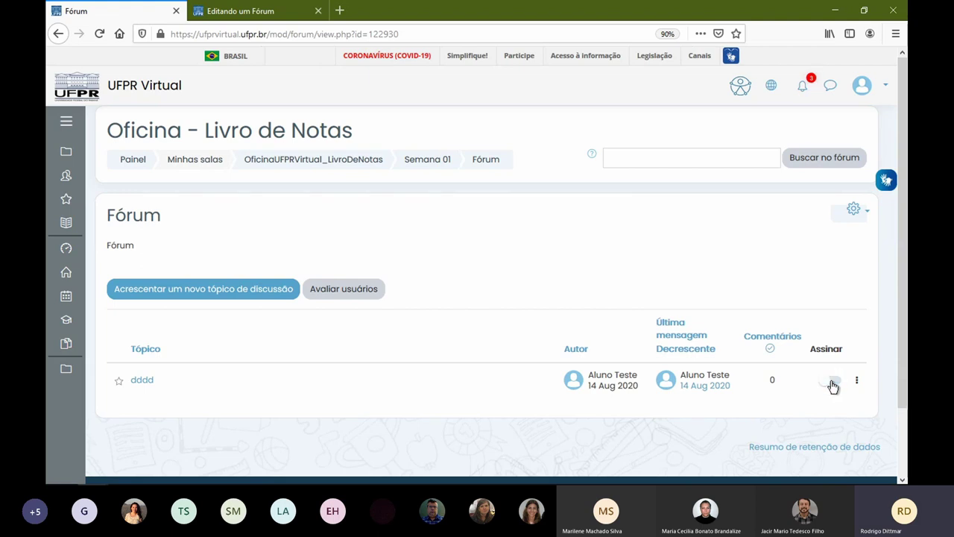
- In Avaliar usuários, step to the test student (3 of 5), then switch to the student's window
{"action": "left_click", "coordinate": [331, 295]}
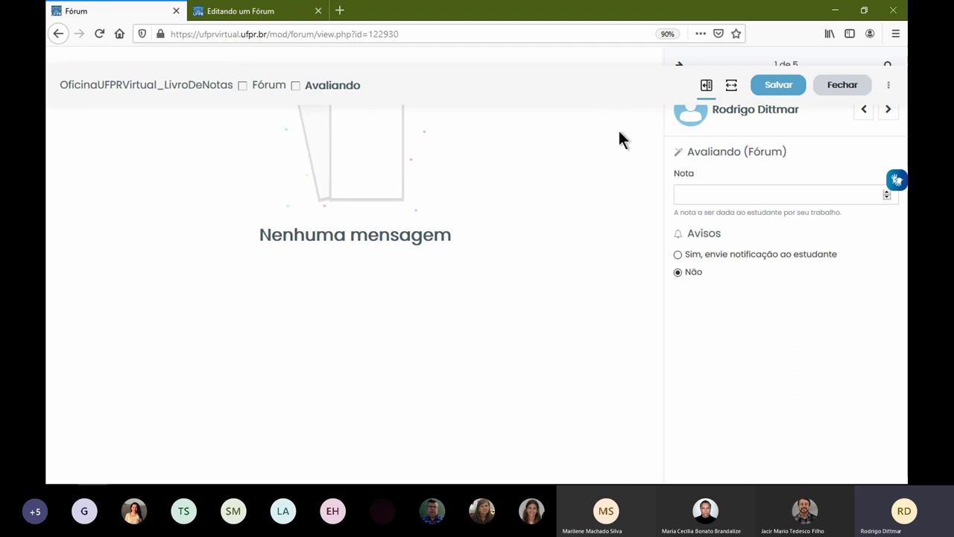
{"action": "left_click", "coordinate": [888, 110]}
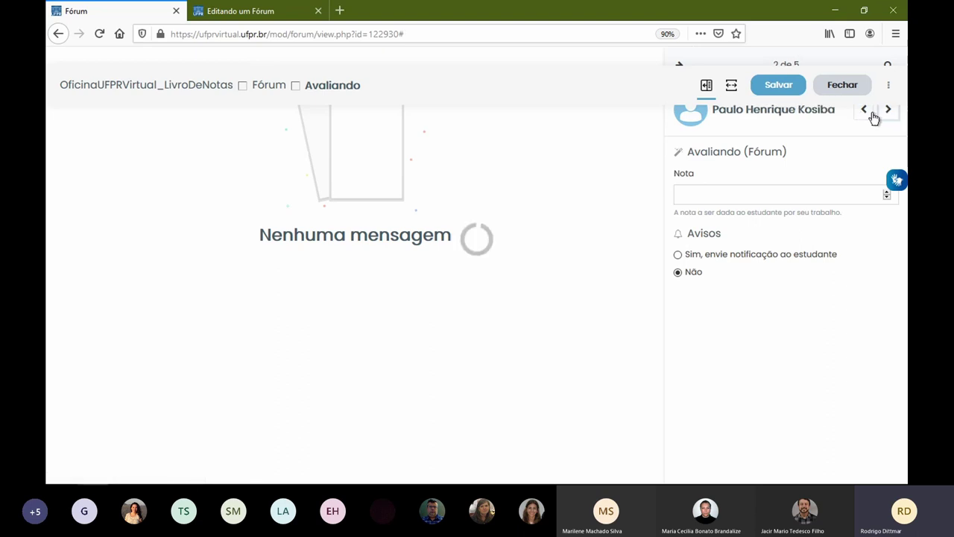
{"action": "left_click", "coordinate": [866, 112]}
{"action": "left_click", "coordinate": [887, 110]}
{"action": "left_click", "coordinate": [865, 112]}
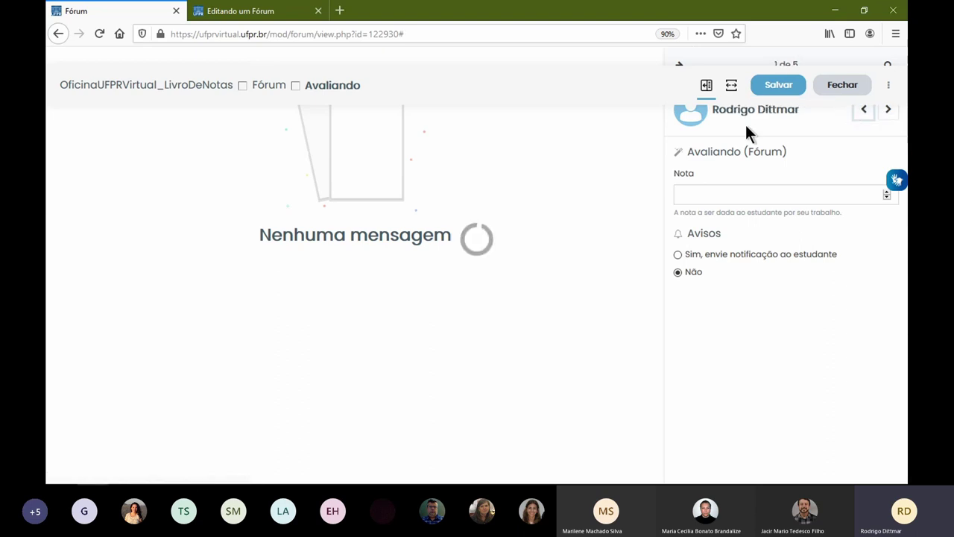
{"action": "left_click", "coordinate": [886, 112]}
{"action": "left_click", "coordinate": [886, 114]}
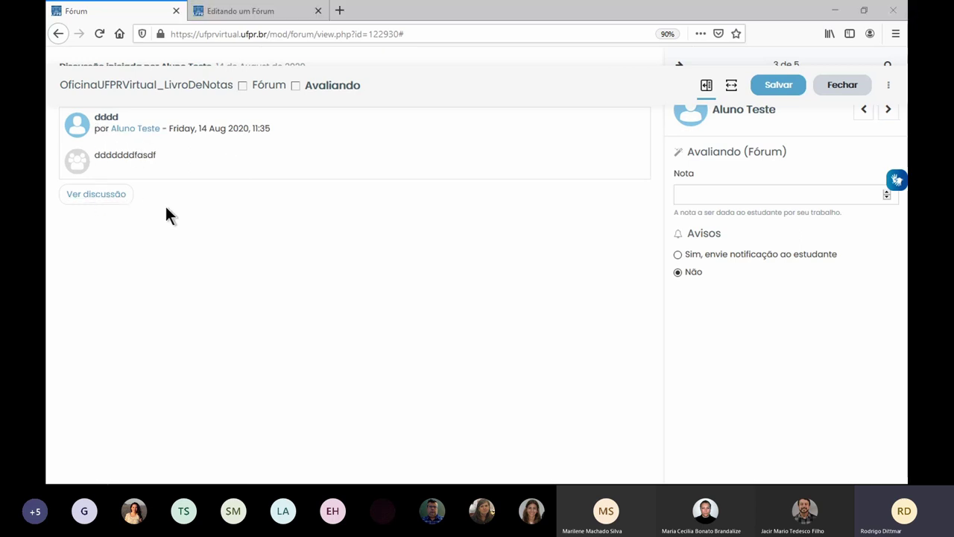
{"action": "key", "text": "alt+Tab"}
- As the student, post a new discussion topic 'eeee' to the Fórum
{"action": "key", "text": "F5"}
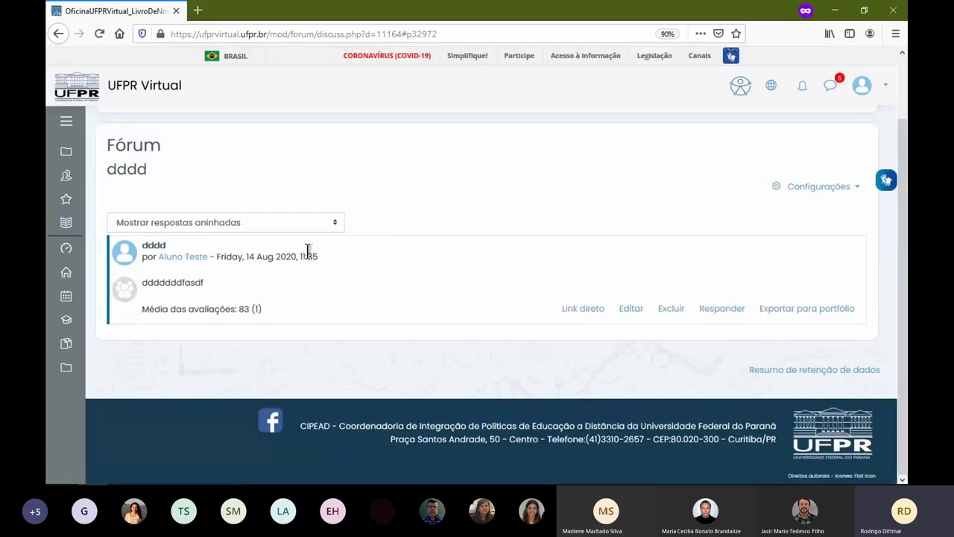
{"action": "scroll", "coordinate": [448, 222], "scroll_direction": "up", "scroll_amount": 3}
{"action": "left_click", "coordinate": [488, 161]}
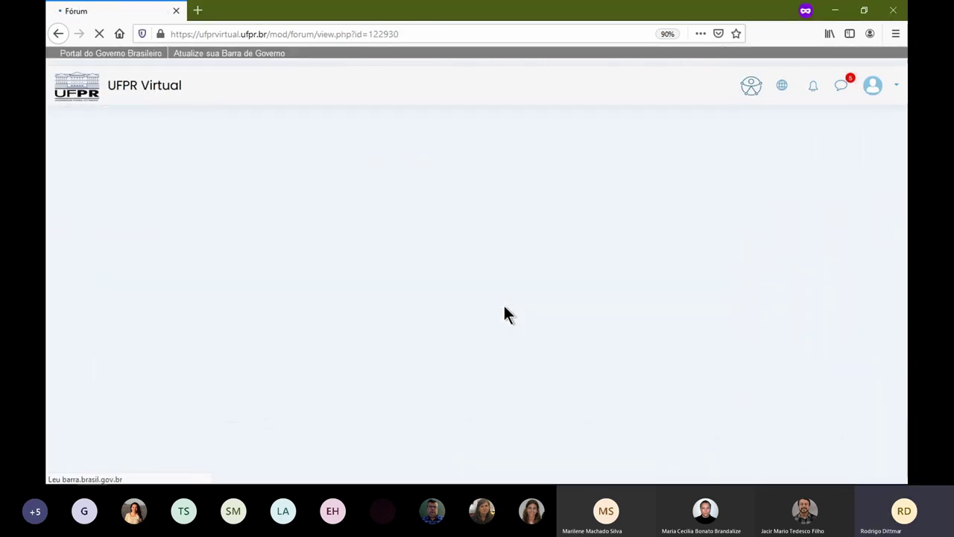
{"action": "left_click", "coordinate": [208, 290]}
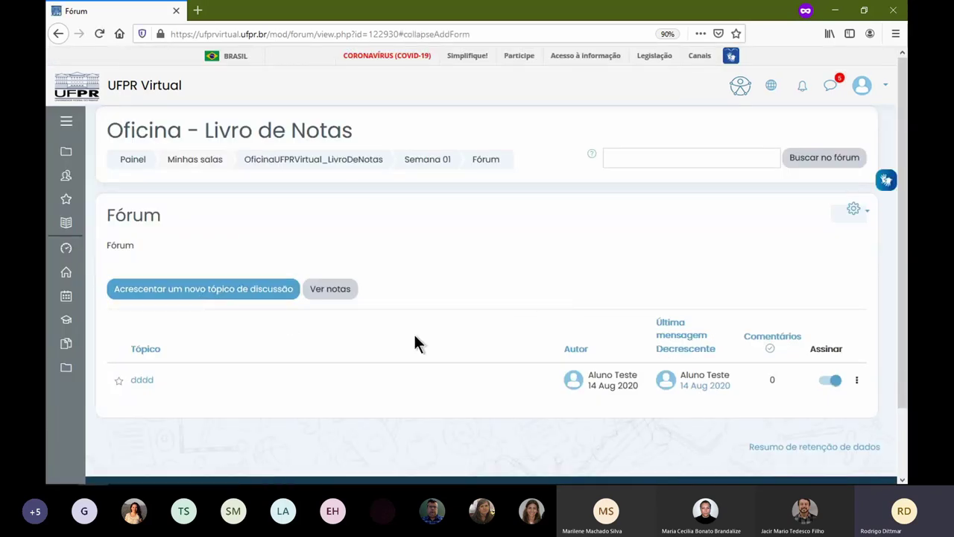
{"action": "left_click", "coordinate": [239, 292]}
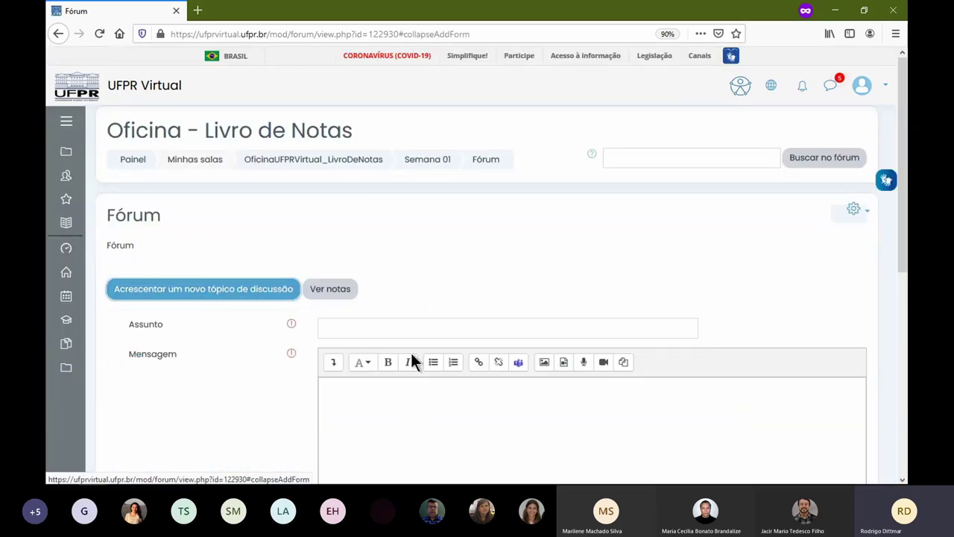
{"action": "left_click", "coordinate": [405, 326]}
{"action": "type", "text": "aaaa"}
{"action": "left_click", "coordinate": [442, 409]}
{"action": "type", "text": "aaaa"}
{"action": "scroll", "coordinate": [309, 360], "scroll_direction": "down", "scroll_amount": 4}
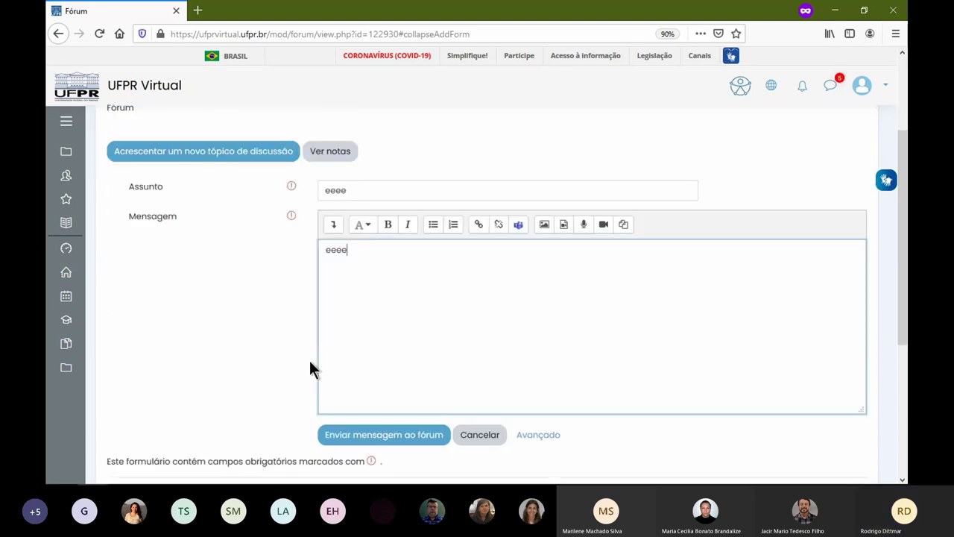
{"action": "left_click", "coordinate": [441, 276]}
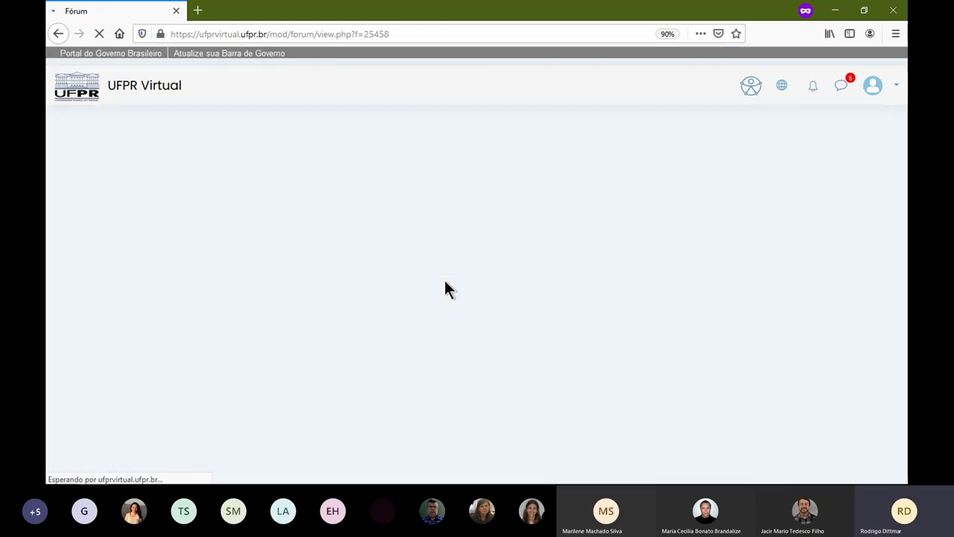
- Reload the teacher's Fórum list to show the new eeee topic
{"action": "scroll", "coordinate": [451, 419], "scroll_direction": "down", "scroll_amount": 3}
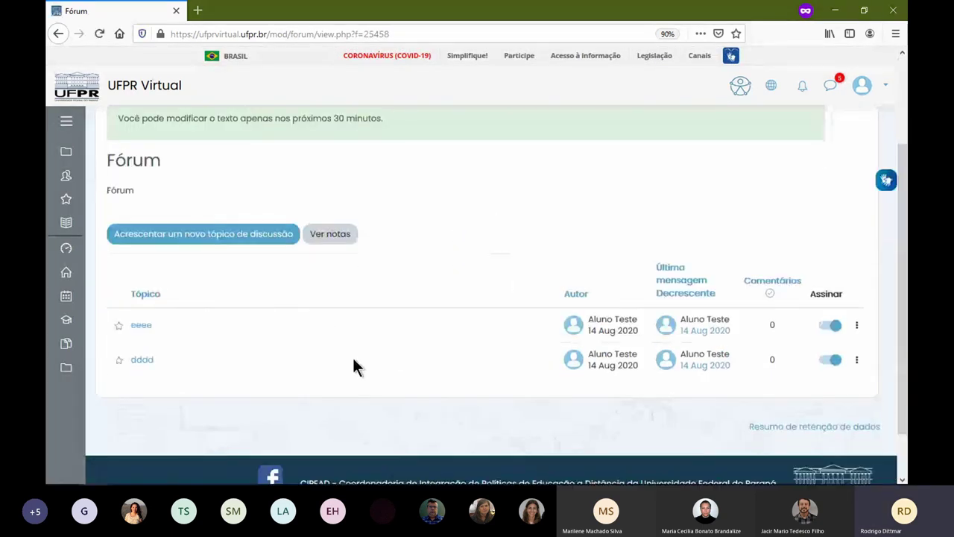
{"action": "key", "text": "alt+Tab"}
{"action": "key", "text": "F5"}
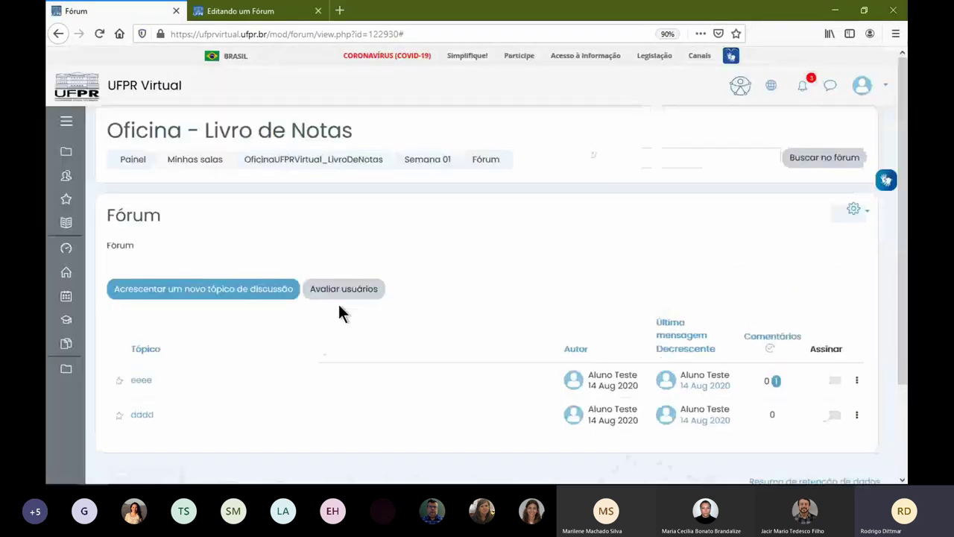
- In Avaliar usuários, save a Nota of 100 for the test student, then close
{"action": "left_click", "coordinate": [347, 292]}
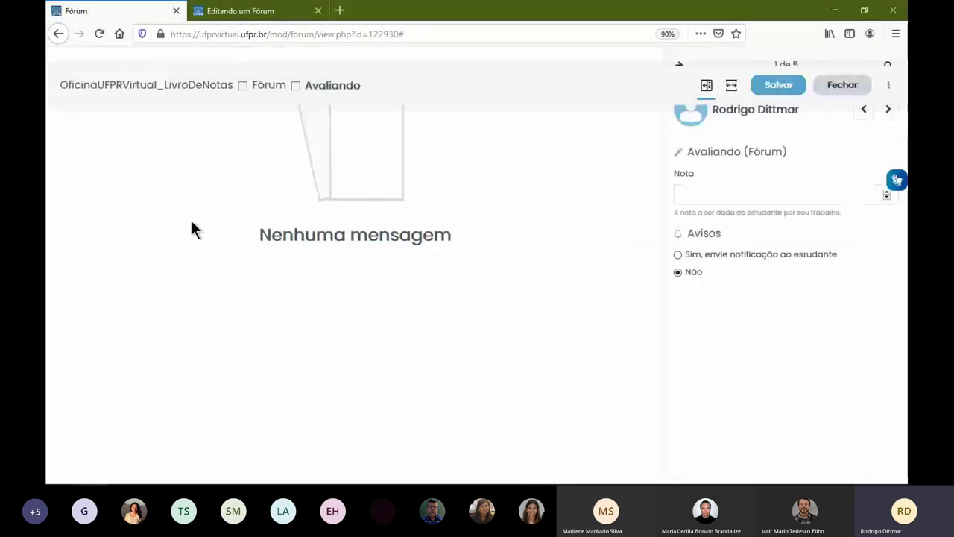
{"action": "left_click", "coordinate": [888, 109]}
{"action": "left_click", "coordinate": [888, 109]}
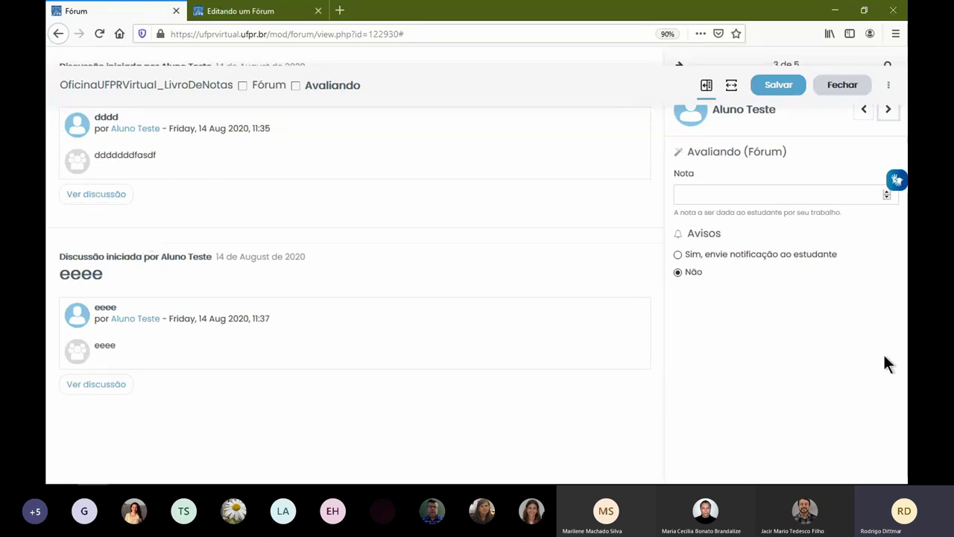
{"action": "left_click", "coordinate": [832, 192]}
{"action": "type", "text": "100"}
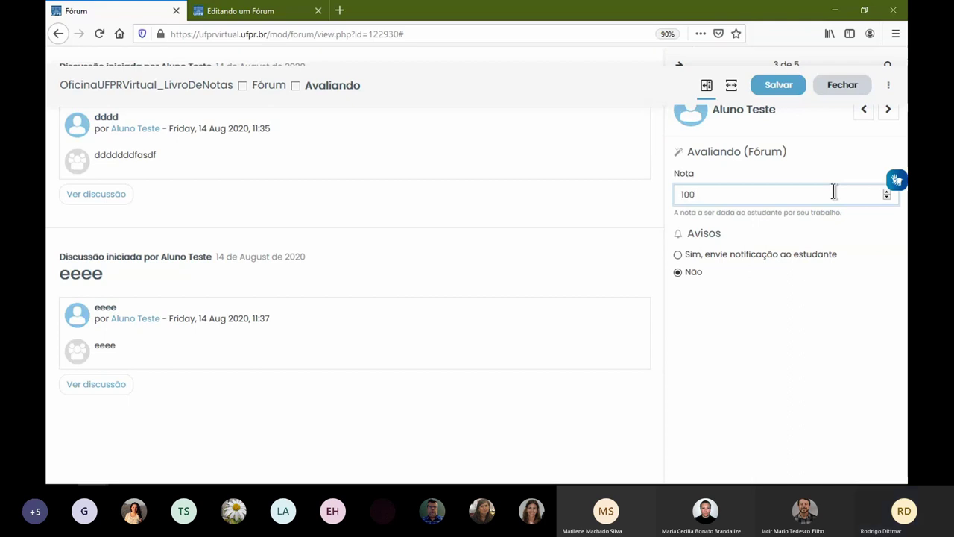
{"action": "left_click", "coordinate": [788, 90]}
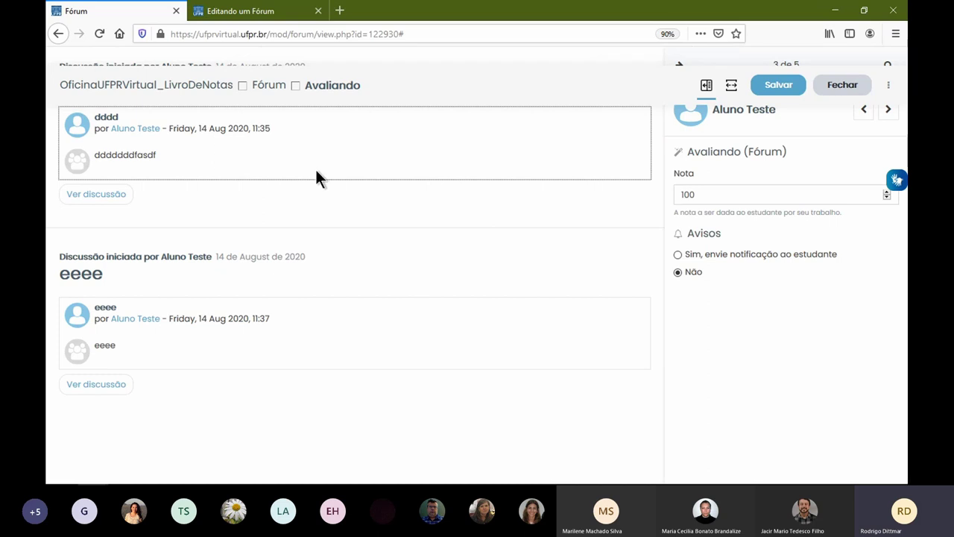
{"action": "left_click", "coordinate": [844, 84]}
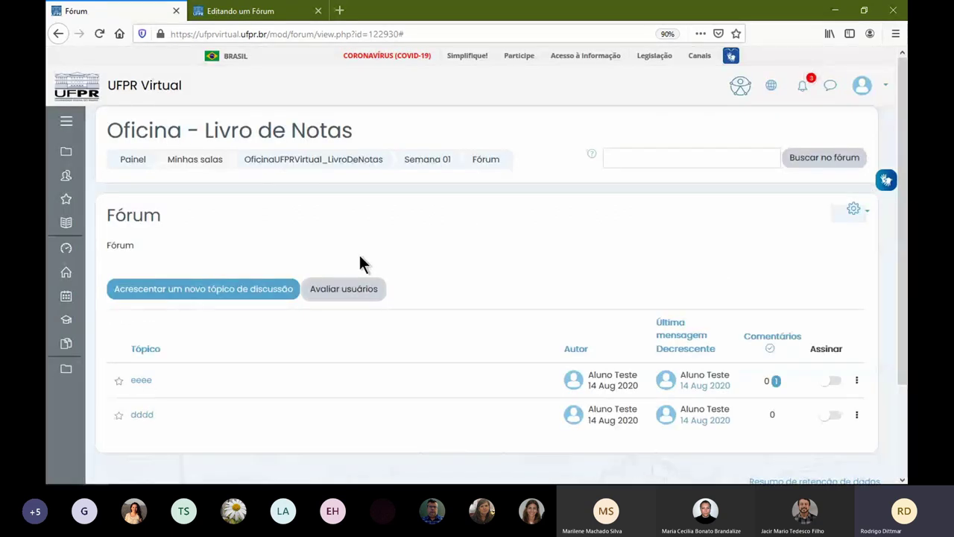
- Read the unread eeee post and turn off the subscription for topic eeee
{"action": "key", "text": "F5"}
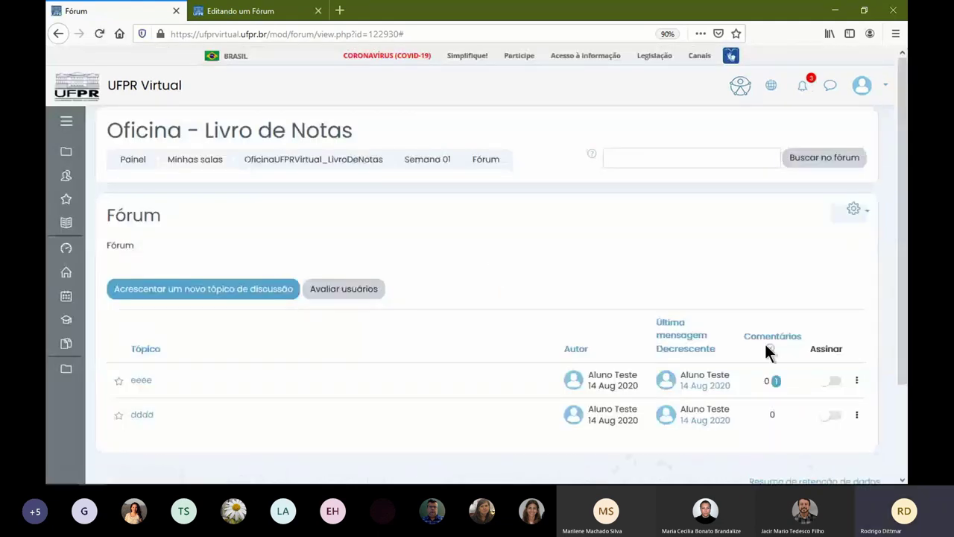
{"action": "left_click", "coordinate": [776, 381]}
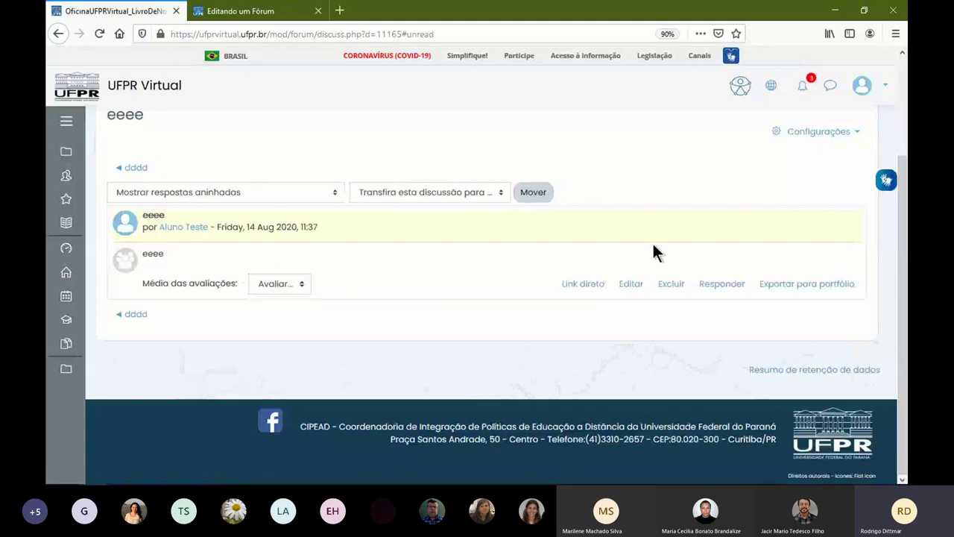
{"action": "scroll", "coordinate": [653, 245], "scroll_direction": "up", "scroll_amount": 3}
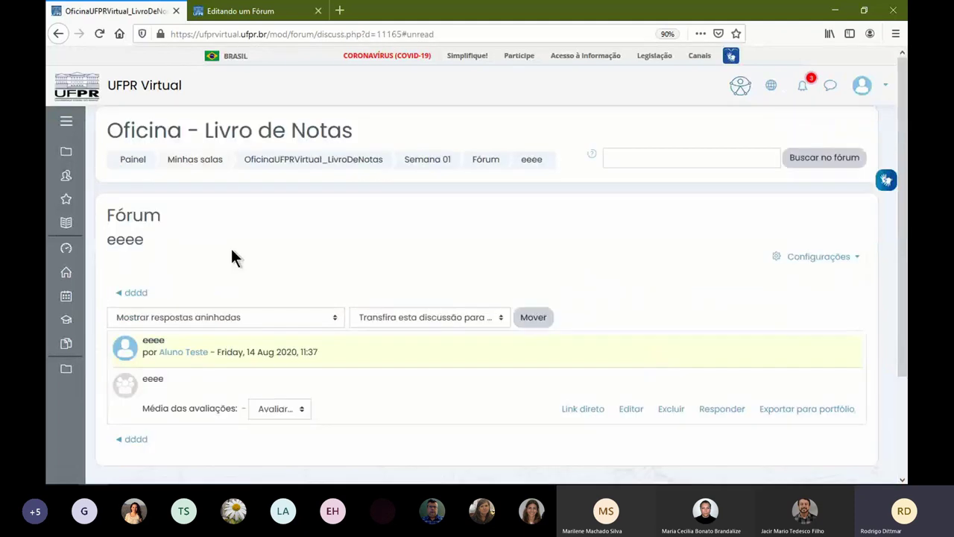
{"action": "left_click", "coordinate": [474, 161]}
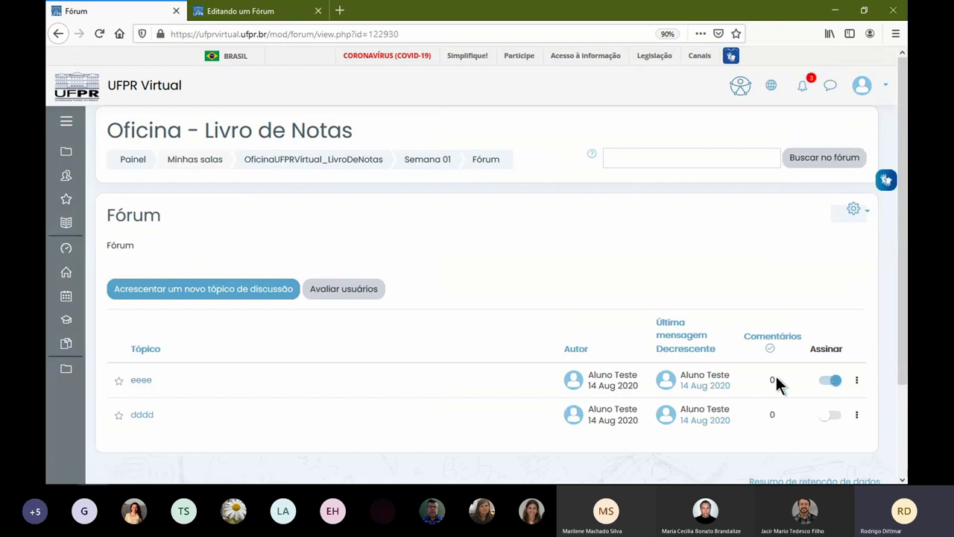
{"action": "left_click", "coordinate": [830, 382]}
- Reply 'certo' to the eeee discussion
{"action": "left_click", "coordinate": [138, 377]}
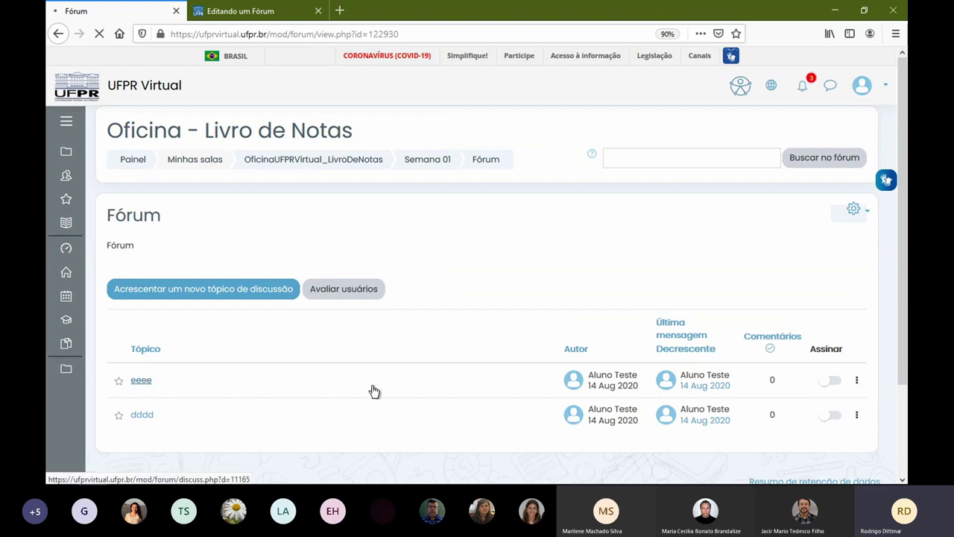
{"action": "scroll", "coordinate": [291, 330], "scroll_direction": "down", "scroll_amount": 2}
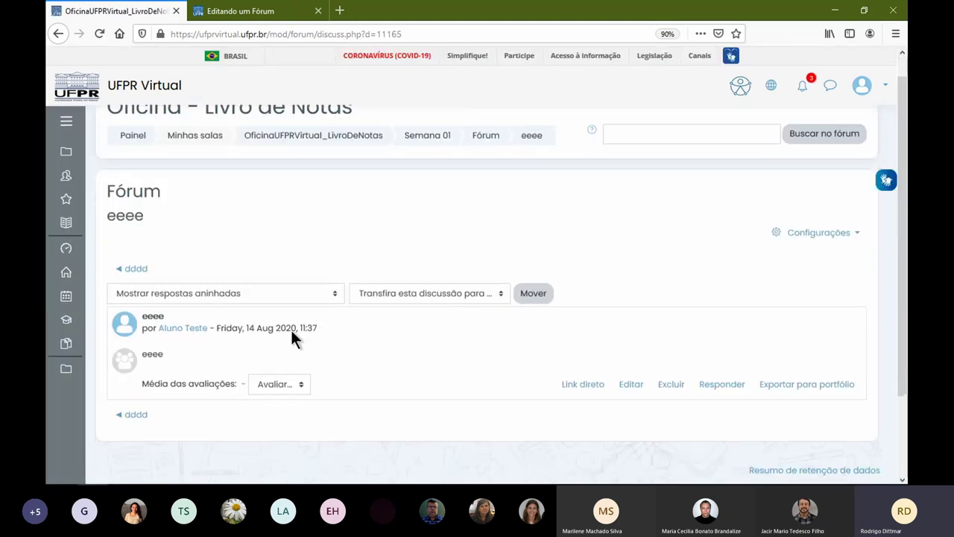
{"action": "left_click", "coordinate": [716, 348]}
{"action": "type", "text": "certo"}
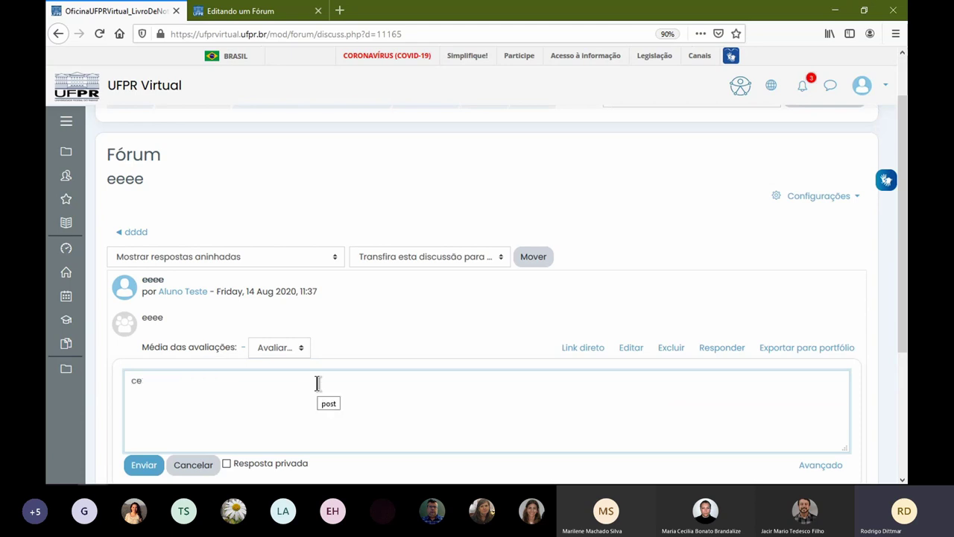
{"action": "left_click", "coordinate": [147, 464]}
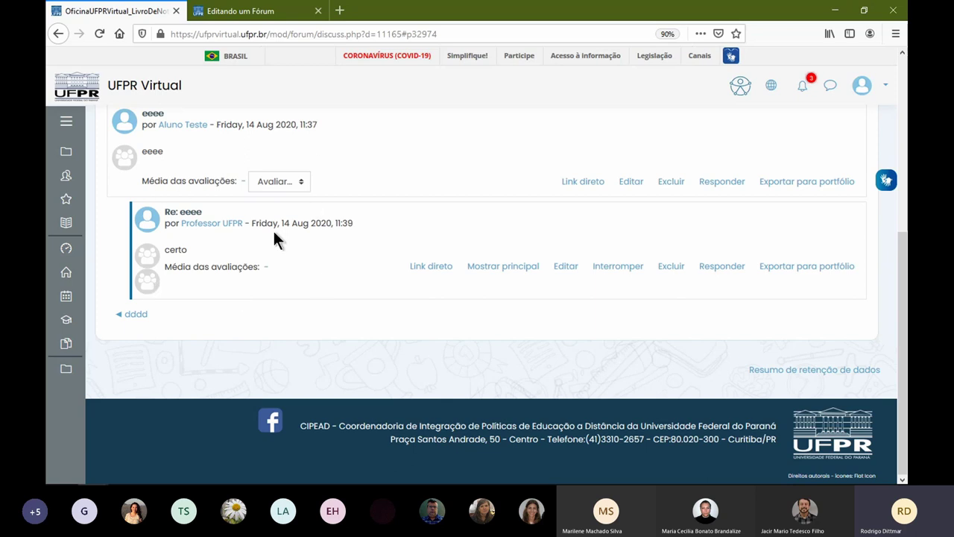
{"action": "scroll", "coordinate": [269, 196], "scroll_direction": "up", "scroll_amount": 1}
{"action": "scroll", "coordinate": [269, 196], "scroll_direction": "up", "scroll_amount": 3}
{"action": "scroll", "coordinate": [262, 227], "scroll_direction": "up", "scroll_amount": 3}
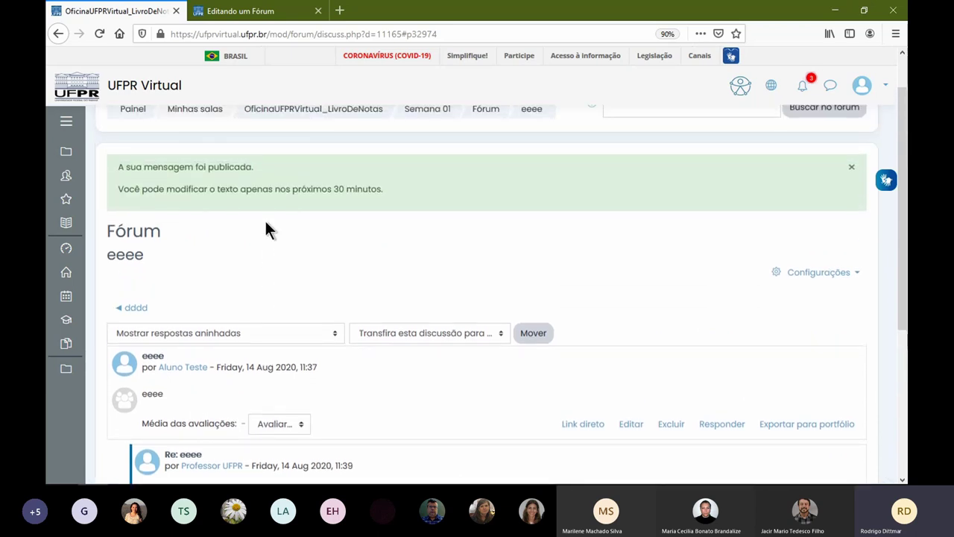
{"action": "left_click", "coordinate": [427, 109]}
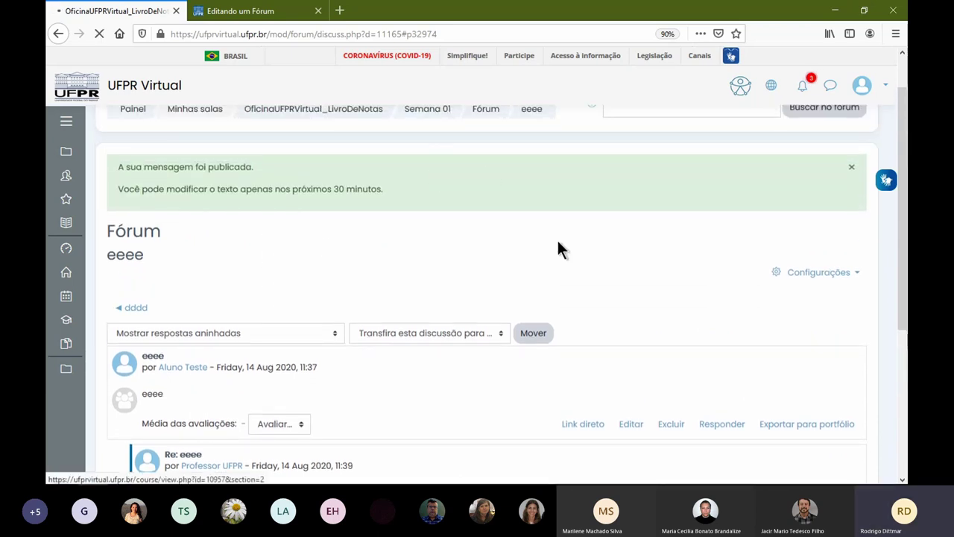
- Scroll the Semana 01 page down to its Tarefa, quiz and Fórum activities
{"action": "scroll", "coordinate": [514, 321], "scroll_direction": "down", "scroll_amount": 3}
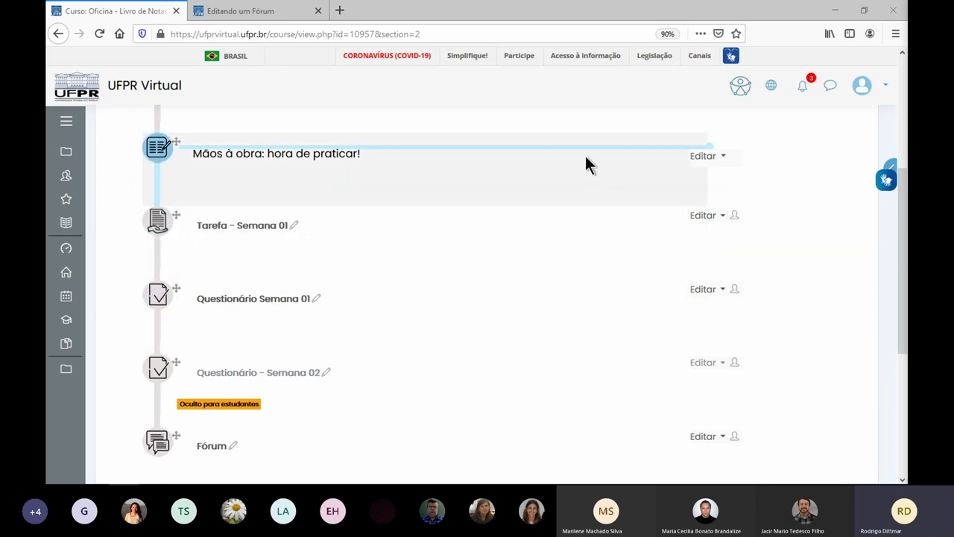
{"action": "scroll", "coordinate": [530, 132], "scroll_direction": "up", "scroll_amount": 3}
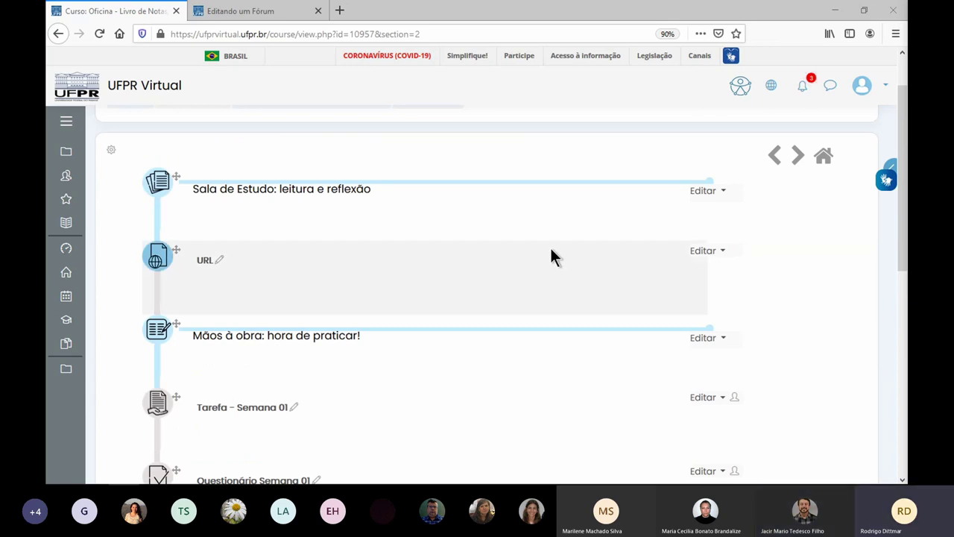
{"action": "scroll", "coordinate": [467, 216], "scroll_direction": "up", "scroll_amount": 1}
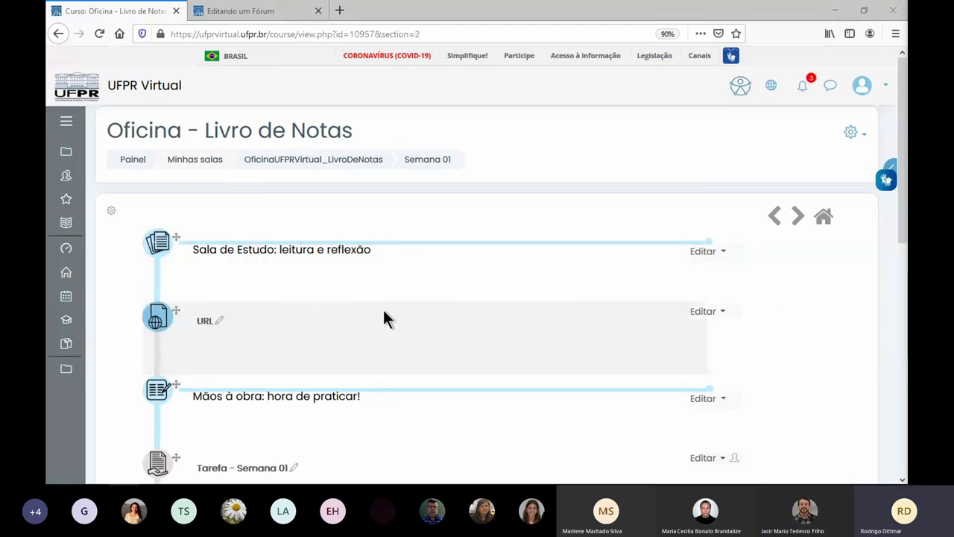
{"action": "scroll", "coordinate": [384, 313], "scroll_direction": "down", "scroll_amount": 4}
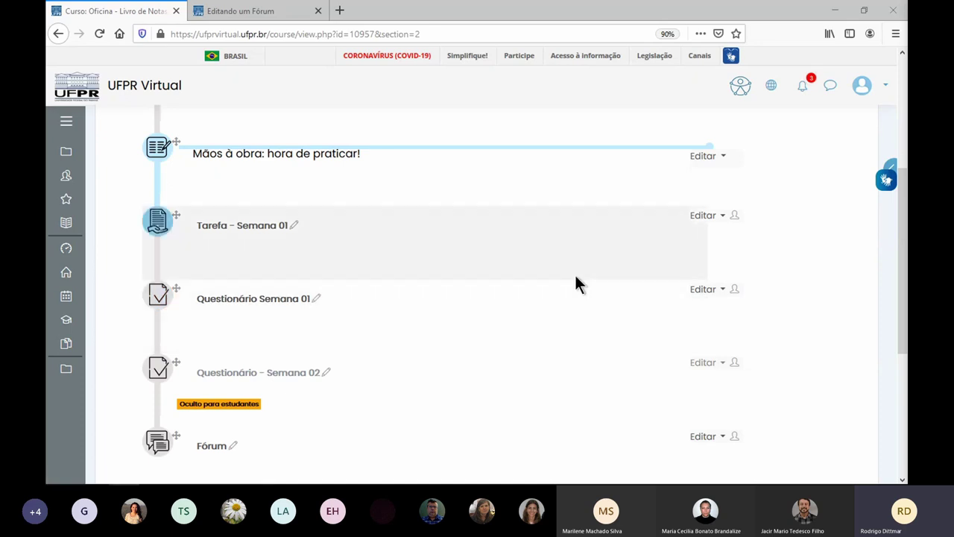
{"action": "scroll", "coordinate": [680, 262], "scroll_direction": "up", "scroll_amount": 4}
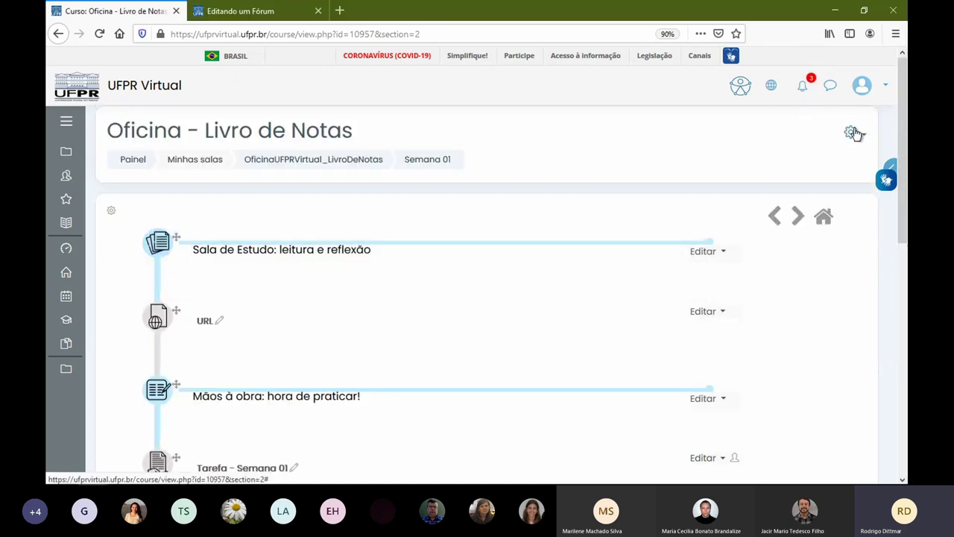
- Open Configuração do Livro de Notas, check the 700,00 course total, and open the Zero row's Editar menu
{"action": "left_click", "coordinate": [851, 132]}
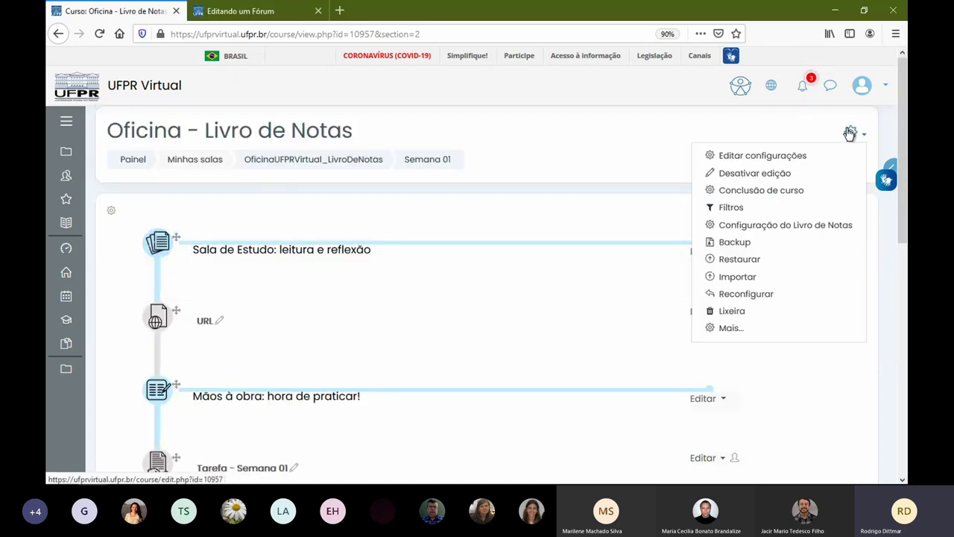
{"action": "left_click", "coordinate": [760, 226]}
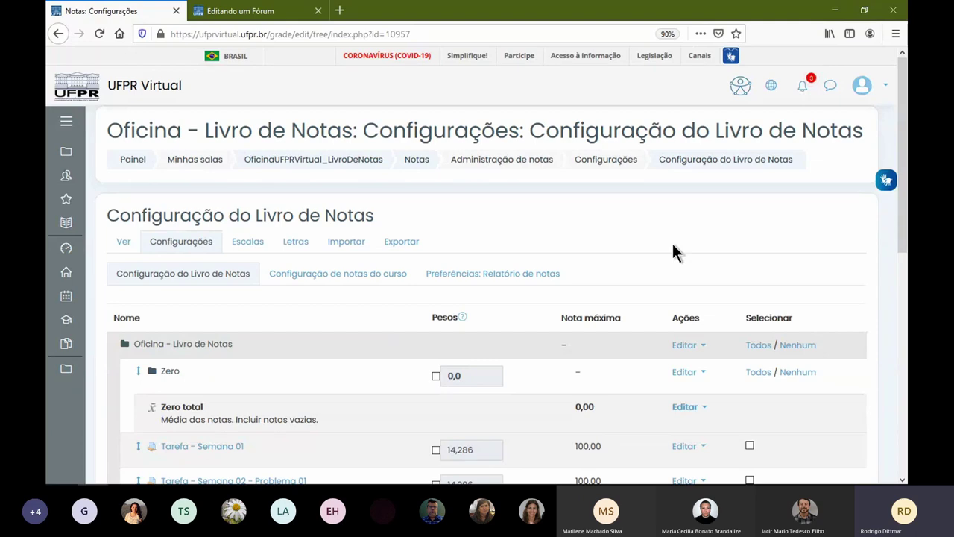
{"action": "scroll", "coordinate": [667, 261], "scroll_direction": "down", "scroll_amount": 5}
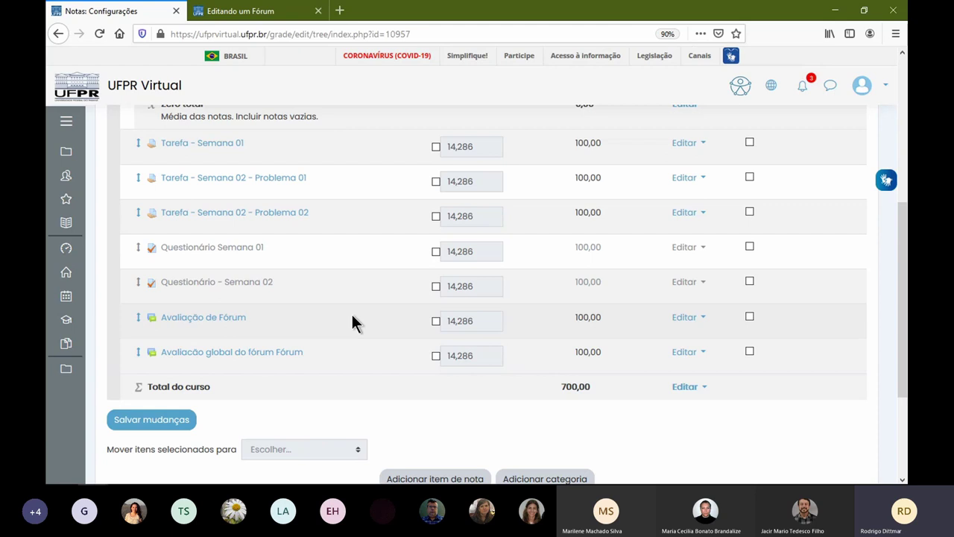
{"action": "scroll", "coordinate": [352, 320], "scroll_direction": "up", "scroll_amount": 1}
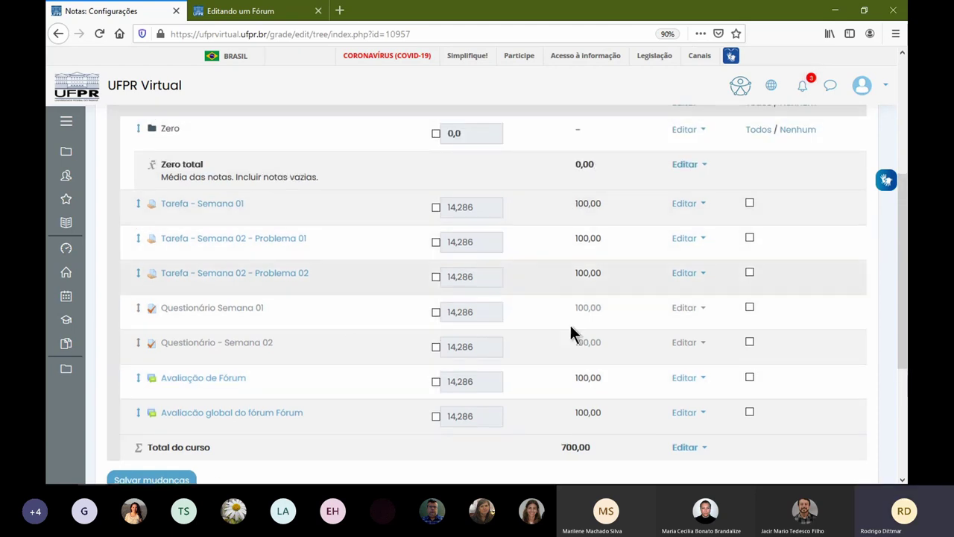
{"action": "left_click_drag", "start_coordinate": [556, 447], "coordinate": [598, 452]}
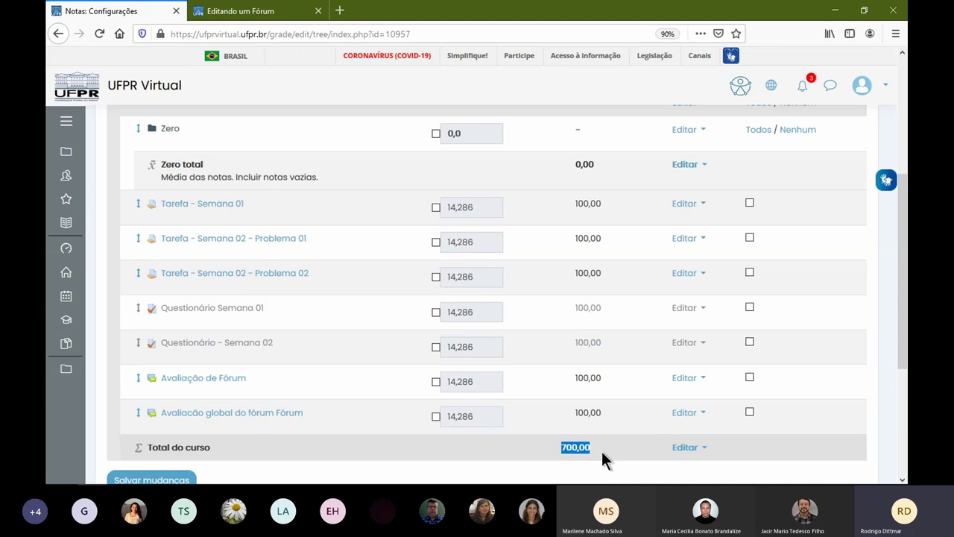
{"action": "scroll", "coordinate": [601, 451], "scroll_direction": "up", "scroll_amount": 3}
{"action": "left_click", "coordinate": [693, 311]}
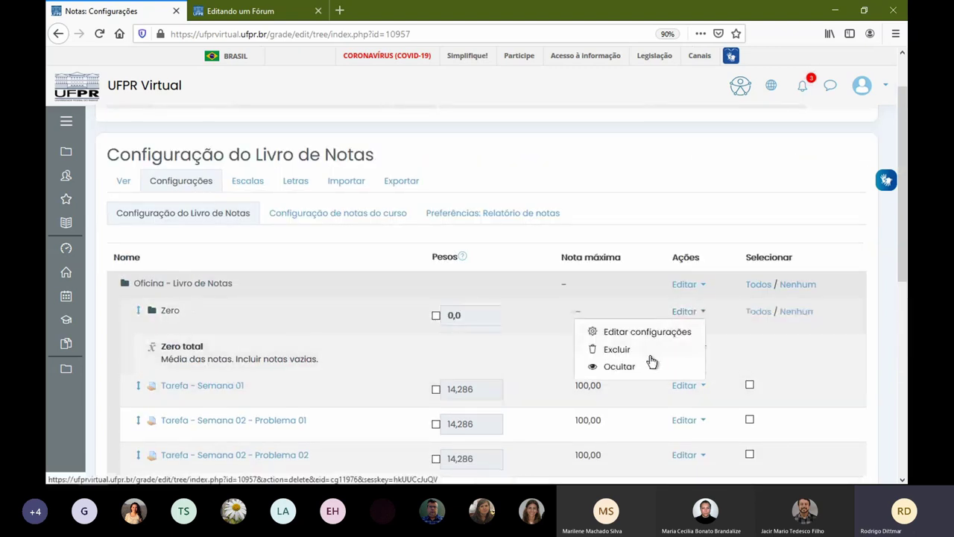
- Delete the empty Zero category from the gradebook setup
{"action": "left_click", "coordinate": [630, 349]}
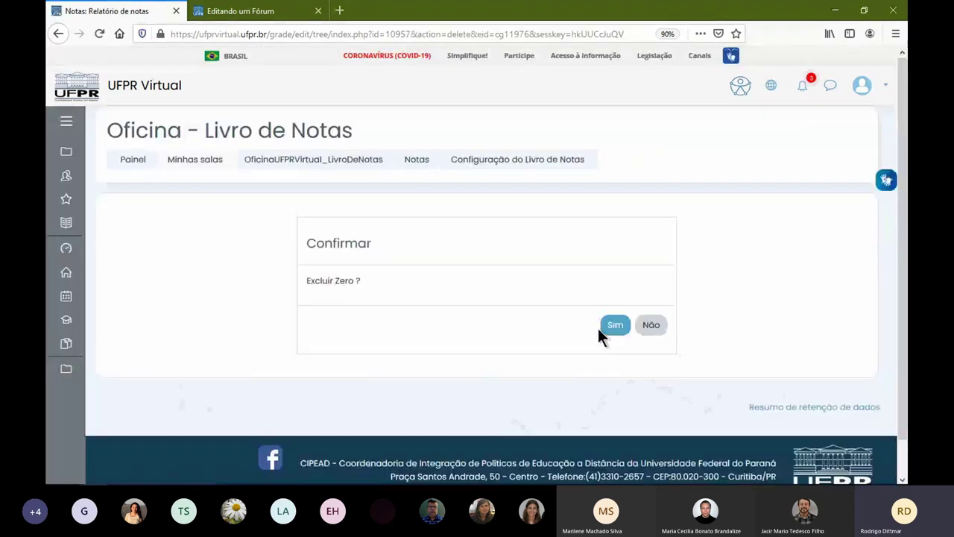
{"action": "left_click", "coordinate": [608, 328]}
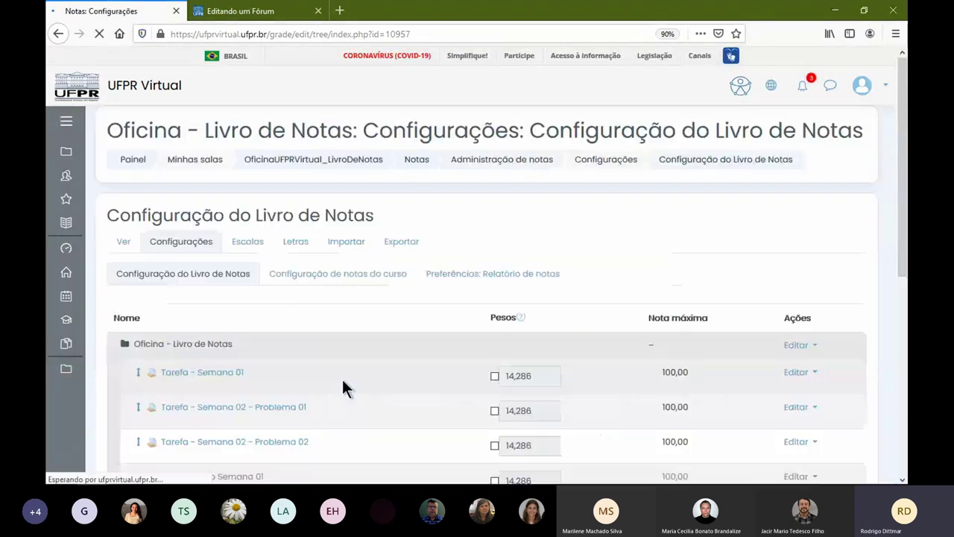
{"action": "scroll", "coordinate": [589, 365], "scroll_direction": "down", "scroll_amount": 5}
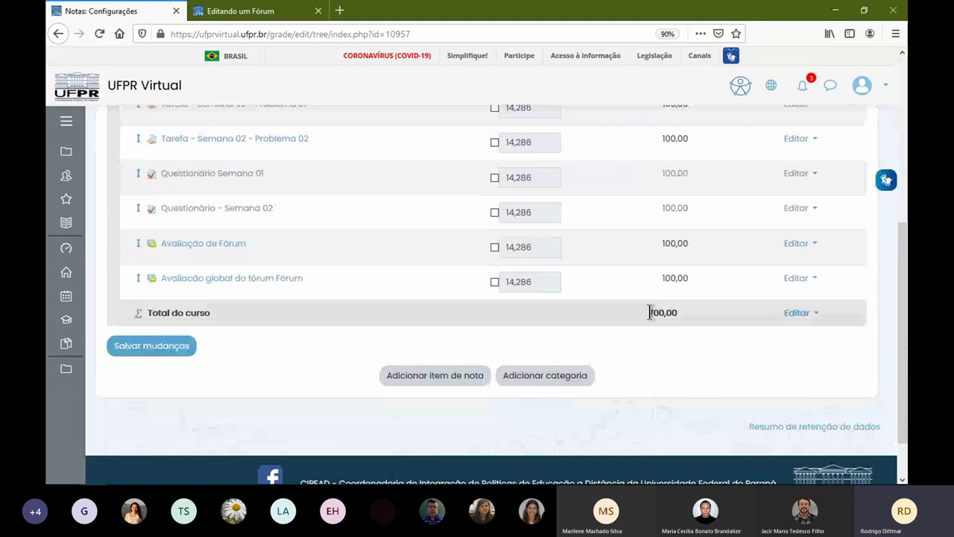
{"action": "scroll", "coordinate": [656, 321], "scroll_direction": "up", "scroll_amount": 3}
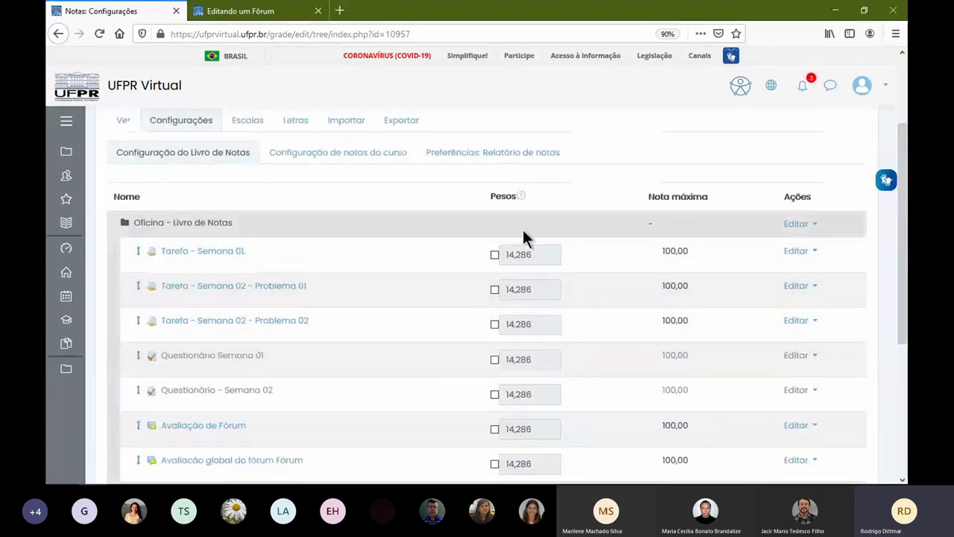
- View the Oficina course category's settings, then return without changes
{"action": "left_click", "coordinate": [797, 225]}
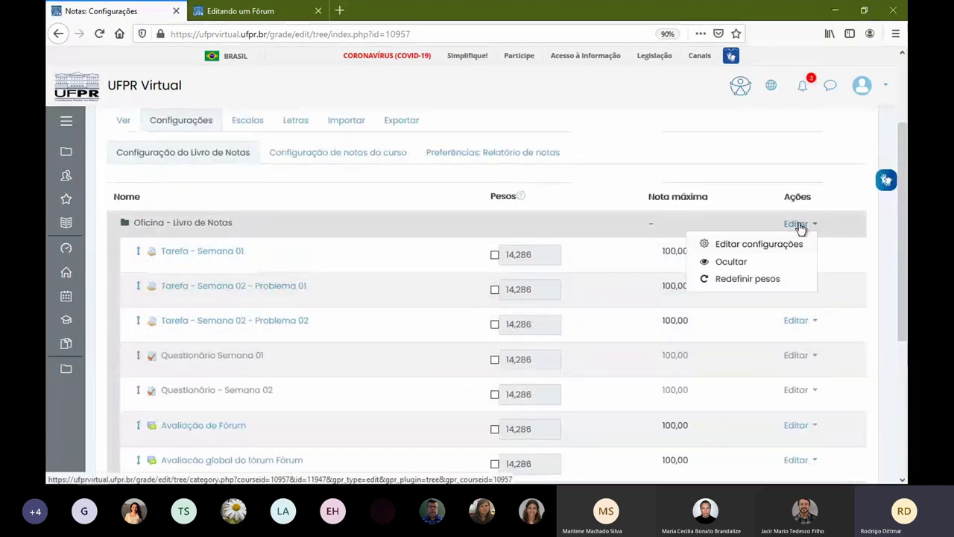
{"action": "left_click", "coordinate": [759, 246]}
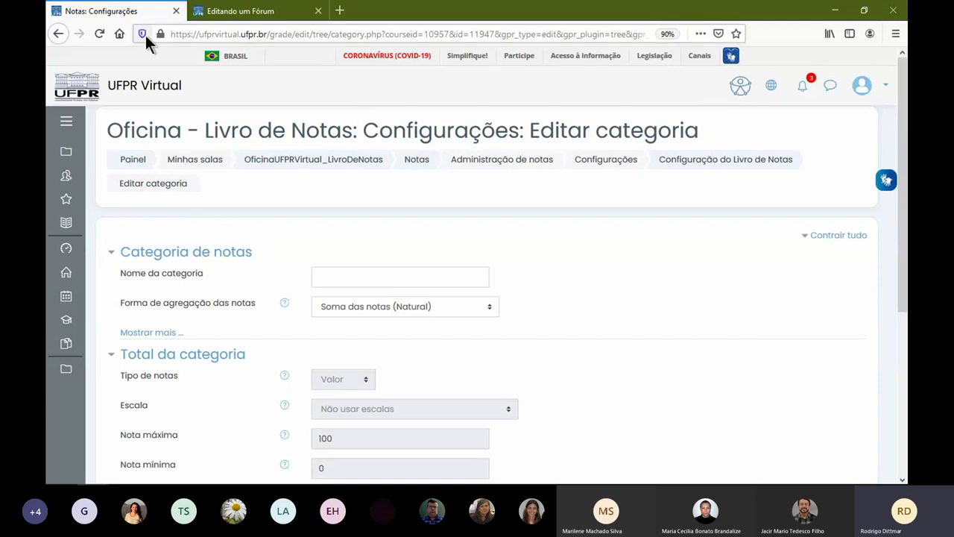
{"action": "key", "text": "alt+Left"}
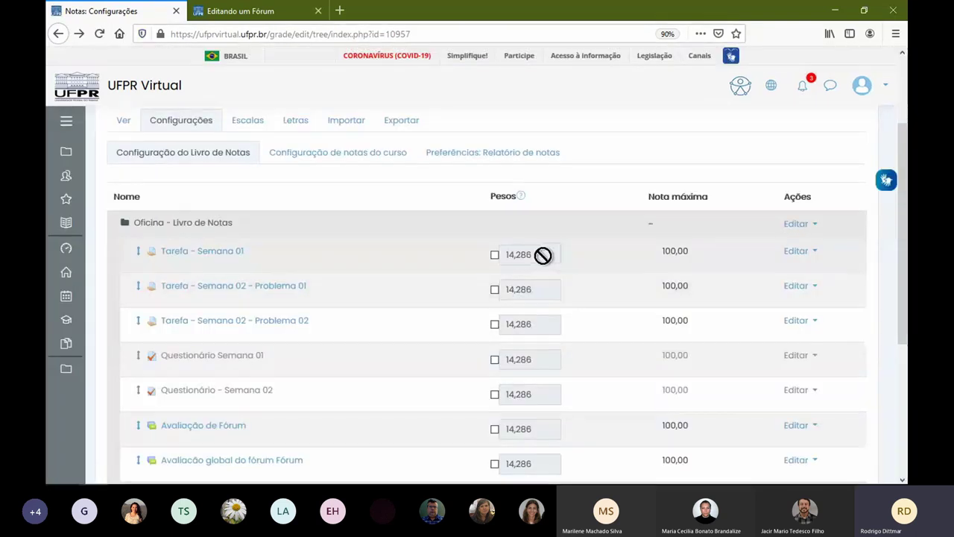
- Override the Tarefa - Semana 01 weight to 20
{"action": "scroll", "coordinate": [543, 366], "scroll_direction": "down", "scroll_amount": 3}
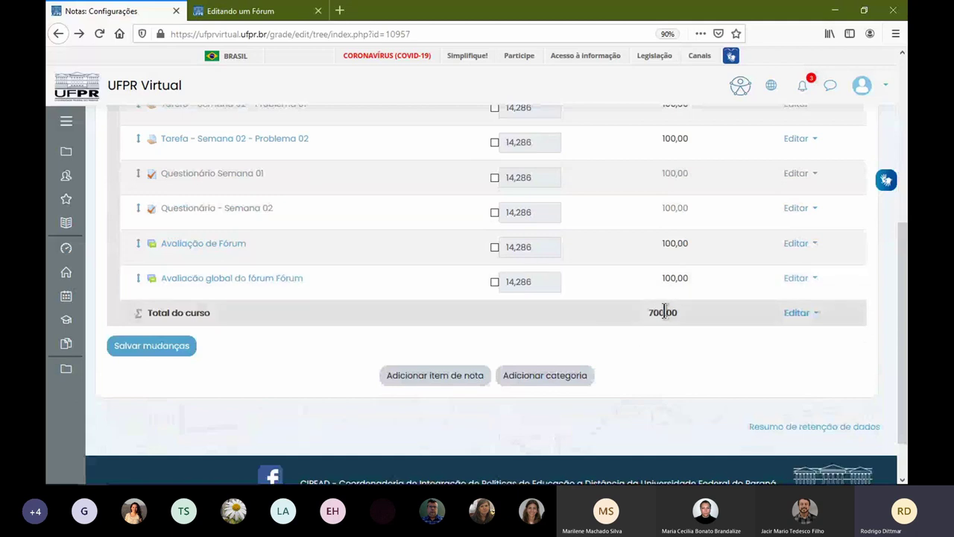
{"action": "scroll", "coordinate": [674, 286], "scroll_direction": "up", "scroll_amount": 2}
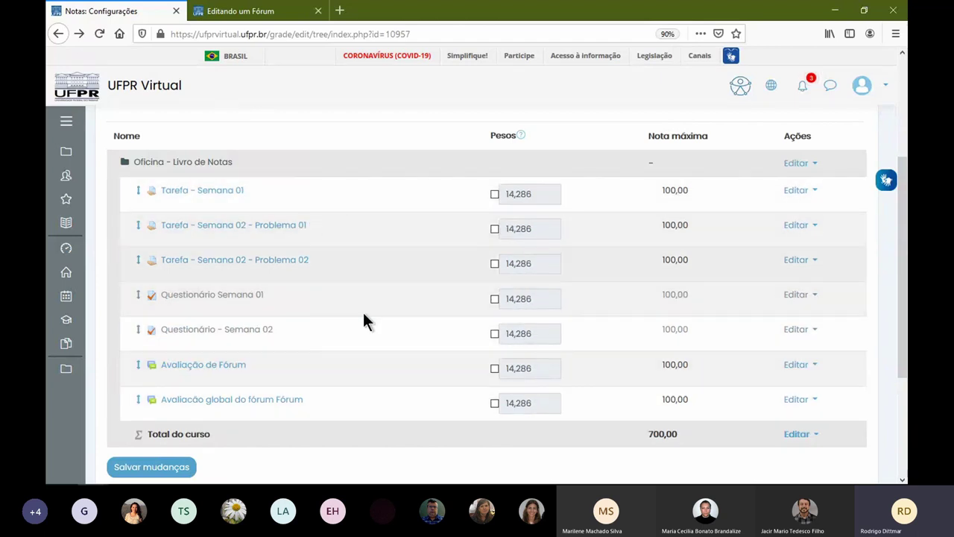
{"action": "left_click", "coordinate": [495, 195]}
{"action": "key", "text": "Tab"}
{"action": "type", "text": "20"}
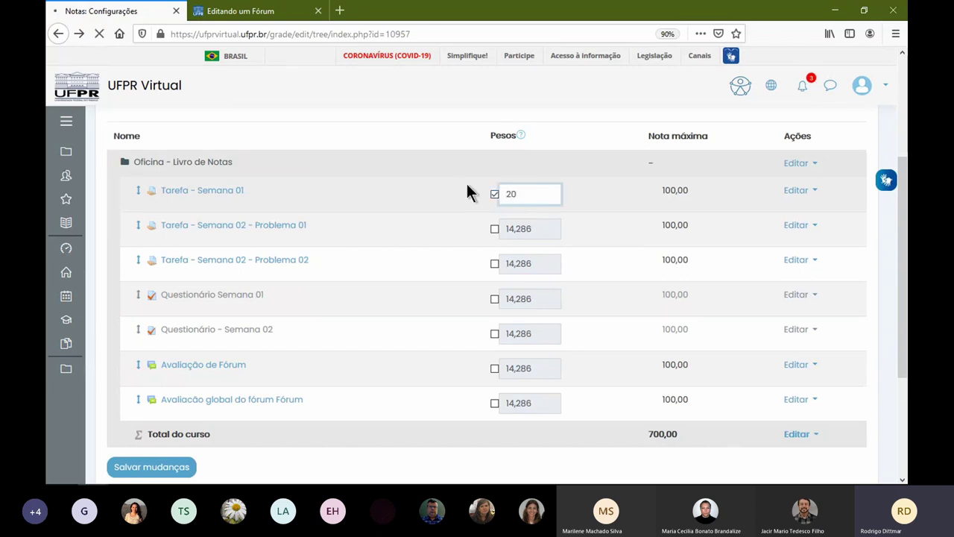
{"action": "key", "text": "Return"}
- Override the Avaliação de Fórum weight to 30, leaving the other items at 10
{"action": "scroll", "coordinate": [594, 325], "scroll_direction": "down", "scroll_amount": 4}
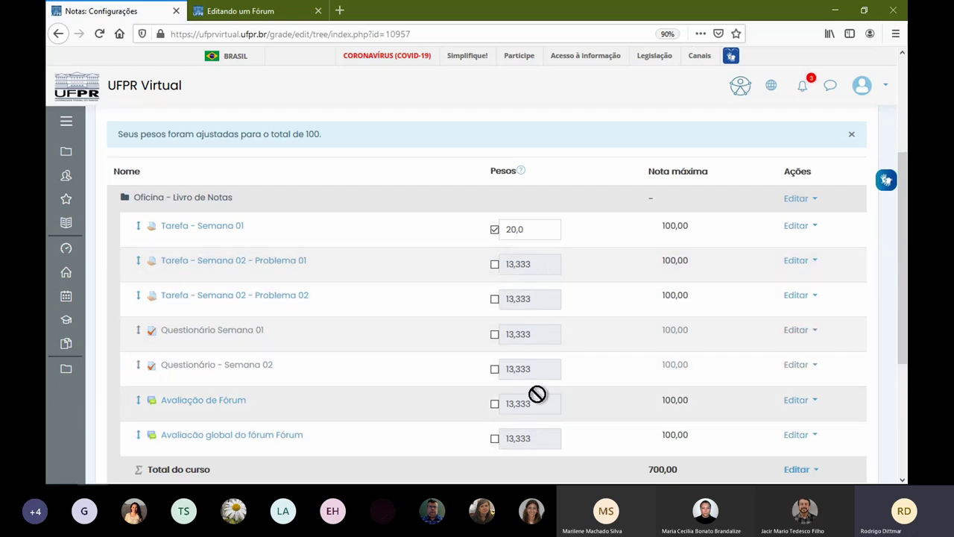
{"action": "left_click", "coordinate": [495, 404]}
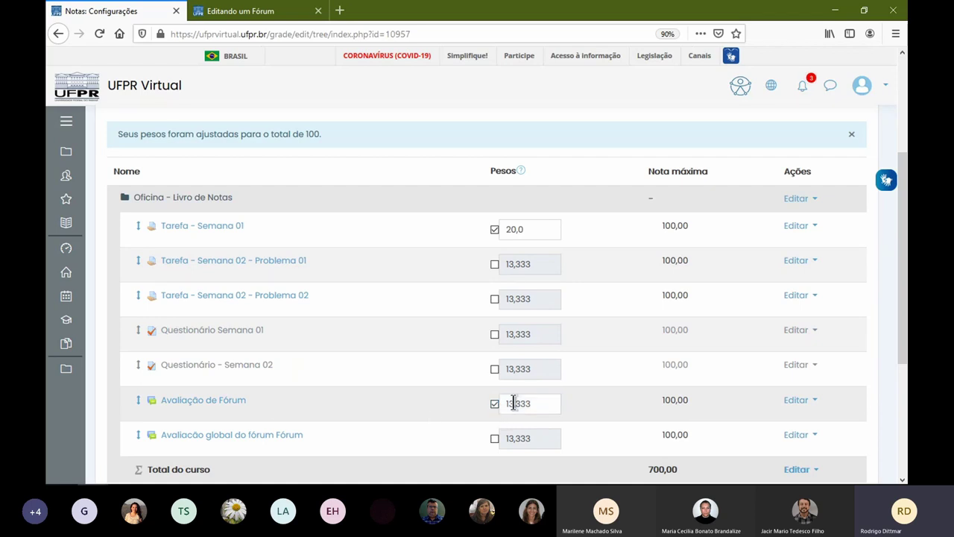
{"action": "left_click_drag", "start_coordinate": [537, 403], "coordinate": [440, 386]}
{"action": "type", "text": "30"}
{"action": "key", "text": "Return"}
{"action": "scroll", "coordinate": [521, 313], "scroll_direction": "down", "scroll_amount": 3}
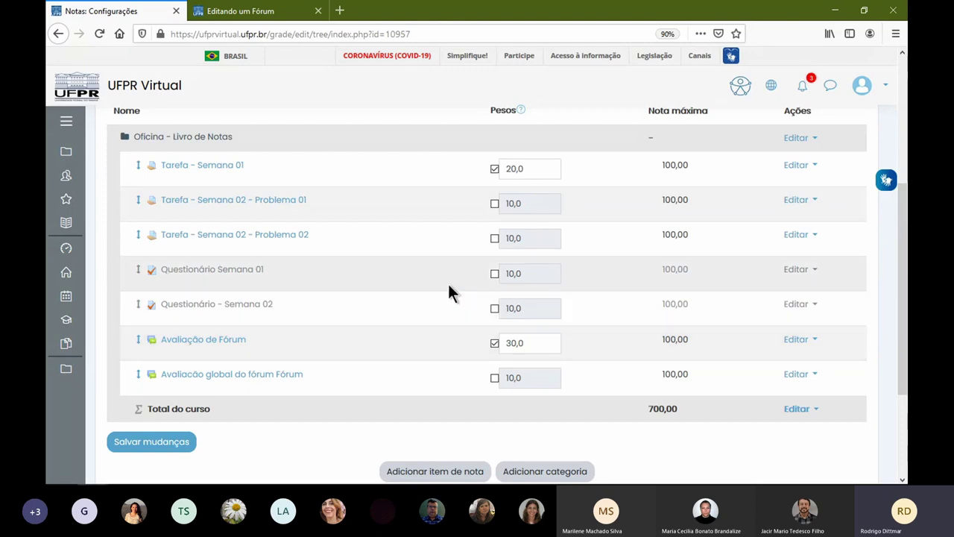
{"action": "scroll", "coordinate": [452, 291], "scroll_direction": "up", "scroll_amount": 3}
{"action": "middle_click", "coordinate": [124, 121]}
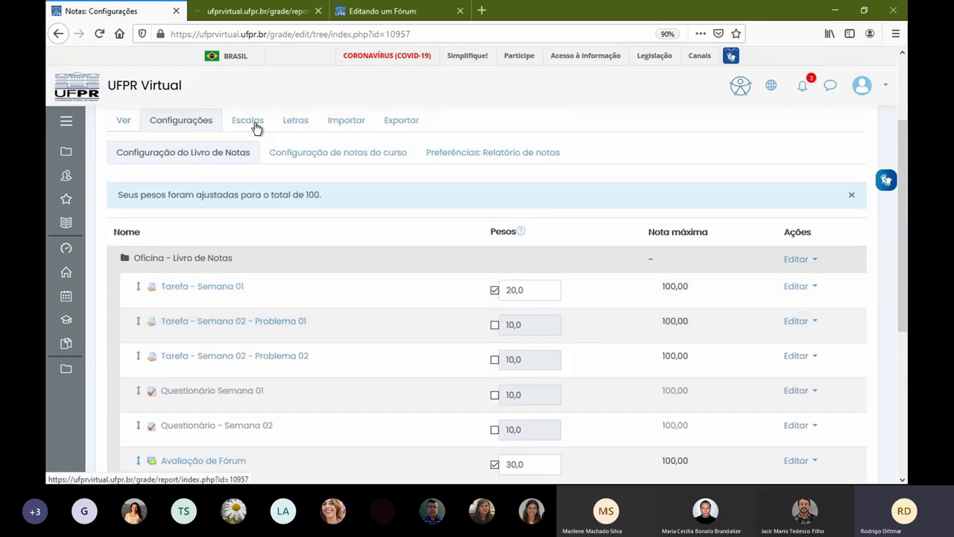
- Check the test student's Total do curso of 418,13 in the grader report, then return to setup
{"action": "left_click", "coordinate": [261, 13]}
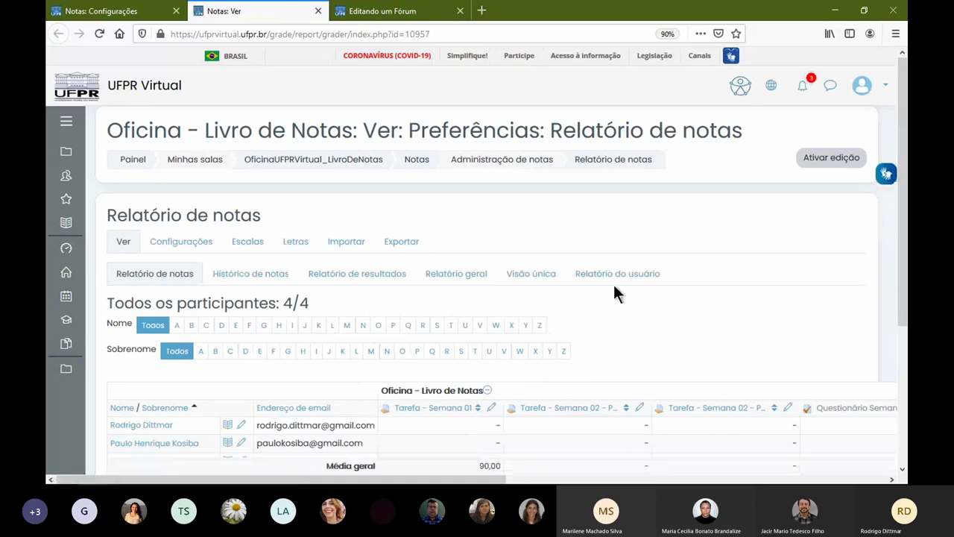
{"action": "scroll", "coordinate": [613, 283], "scroll_direction": "down", "scroll_amount": 5}
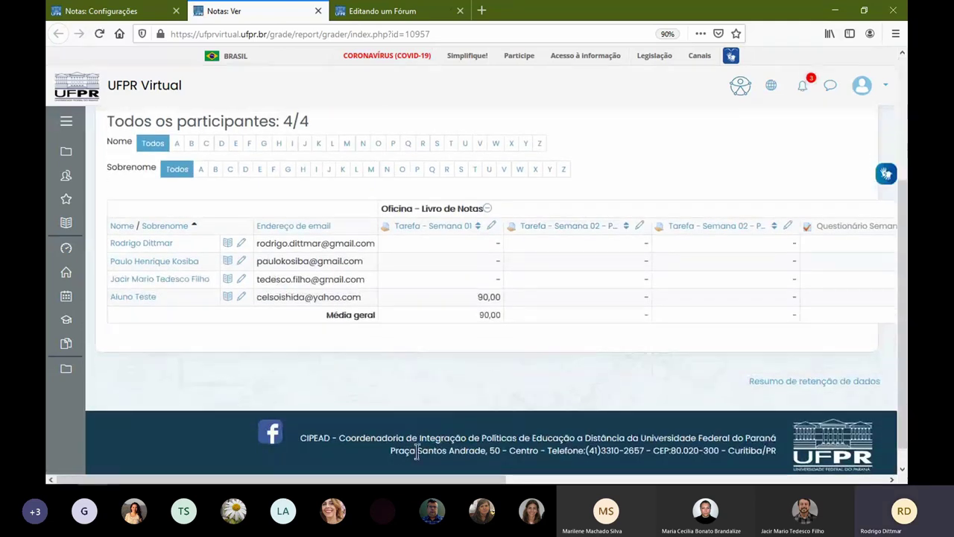
{"action": "left_click_drag", "start_coordinate": [413, 479], "coordinate": [803, 466]}
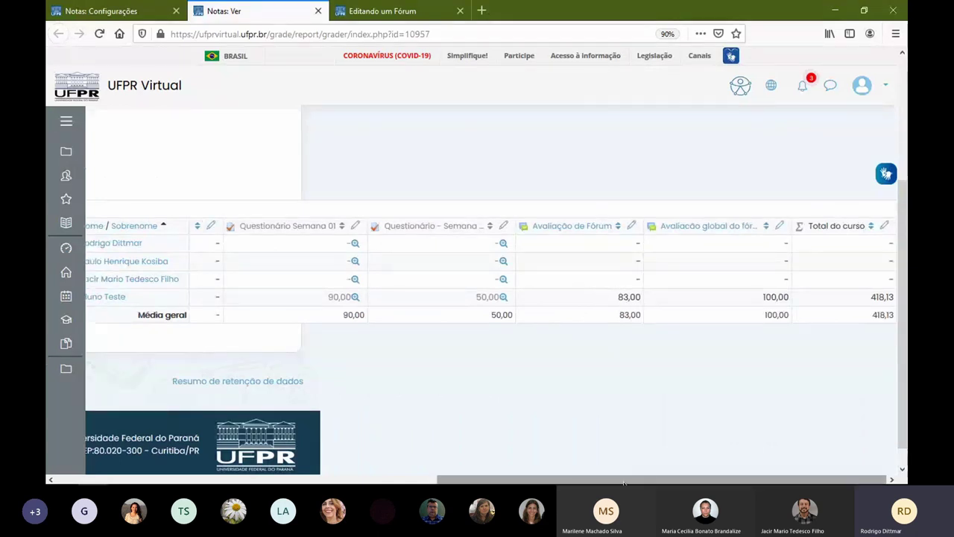
{"action": "left_click_drag", "start_coordinate": [869, 297], "coordinate": [895, 297]}
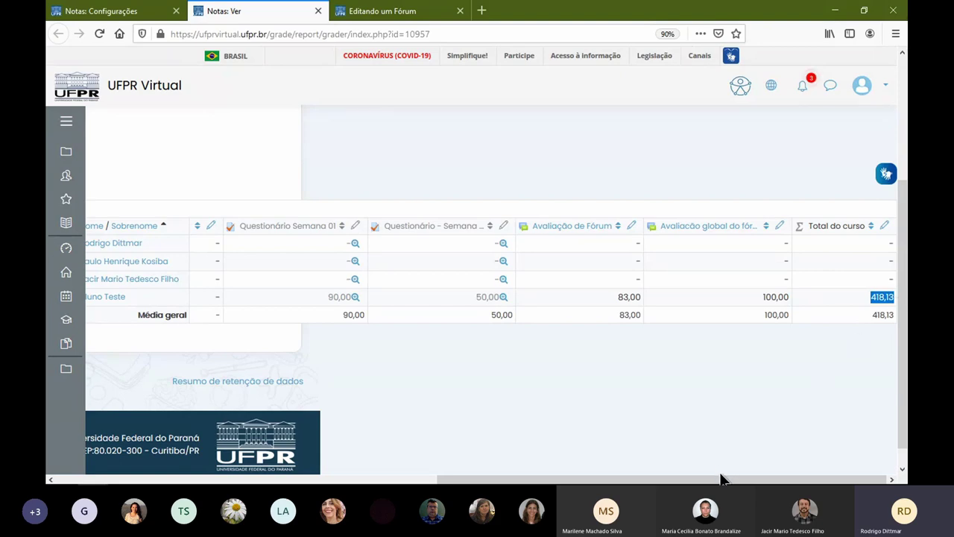
{"action": "left_click_drag", "start_coordinate": [720, 479], "coordinate": [340, 480]}
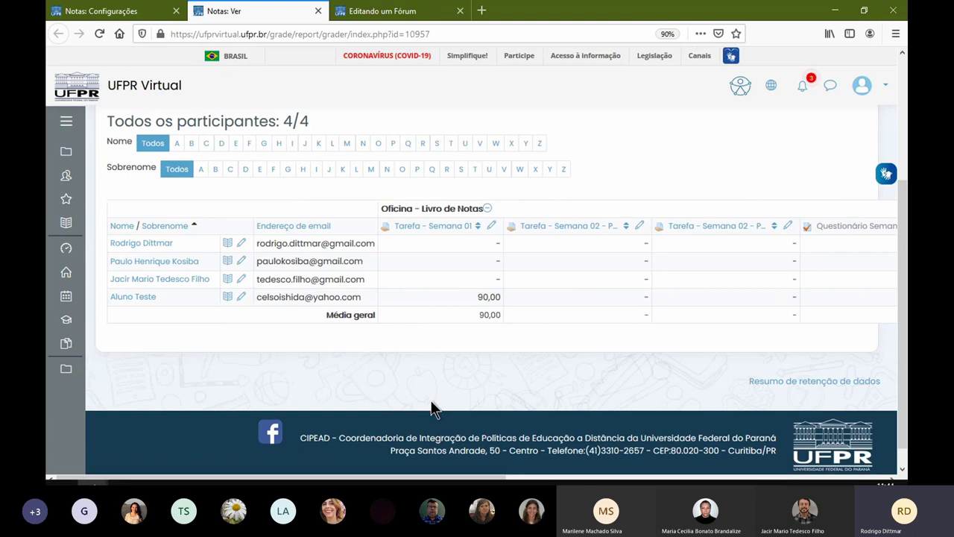
{"action": "left_click_drag", "start_coordinate": [440, 479], "coordinate": [838, 480]}
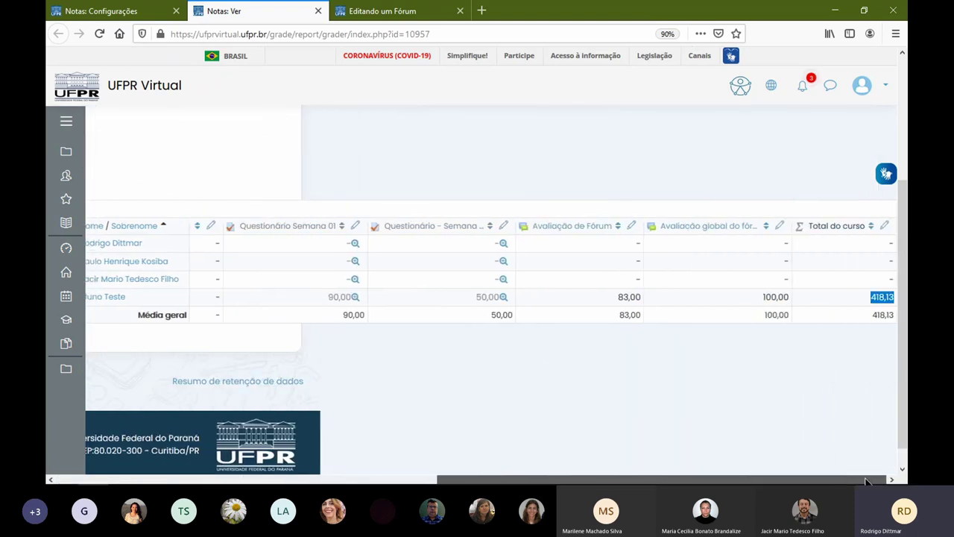
{"action": "double_click", "coordinate": [873, 297]}
{"action": "left_click_drag", "start_coordinate": [527, 479], "coordinate": [263, 474]}
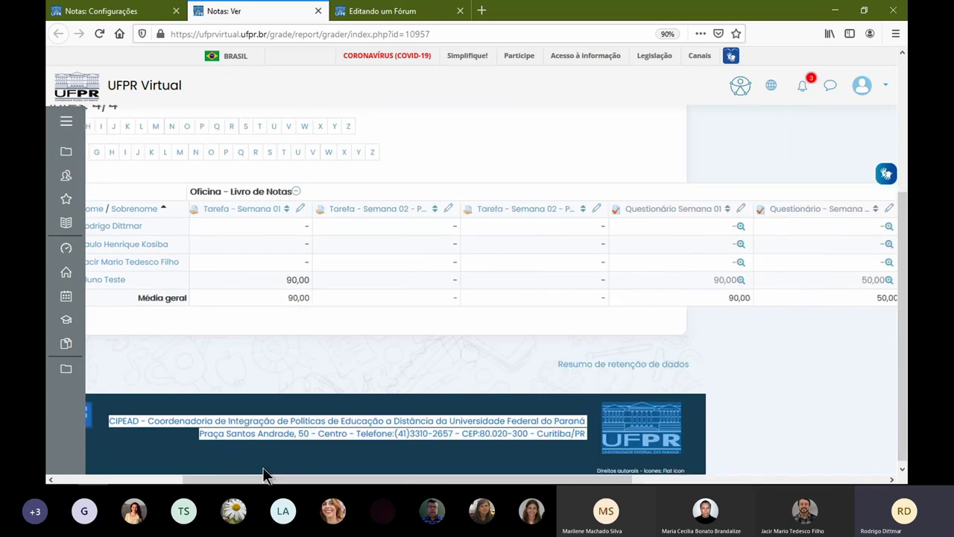
{"action": "scroll", "coordinate": [263, 466], "scroll_direction": "up", "scroll_amount": 5}
{"action": "left_click", "coordinate": [149, 13]}
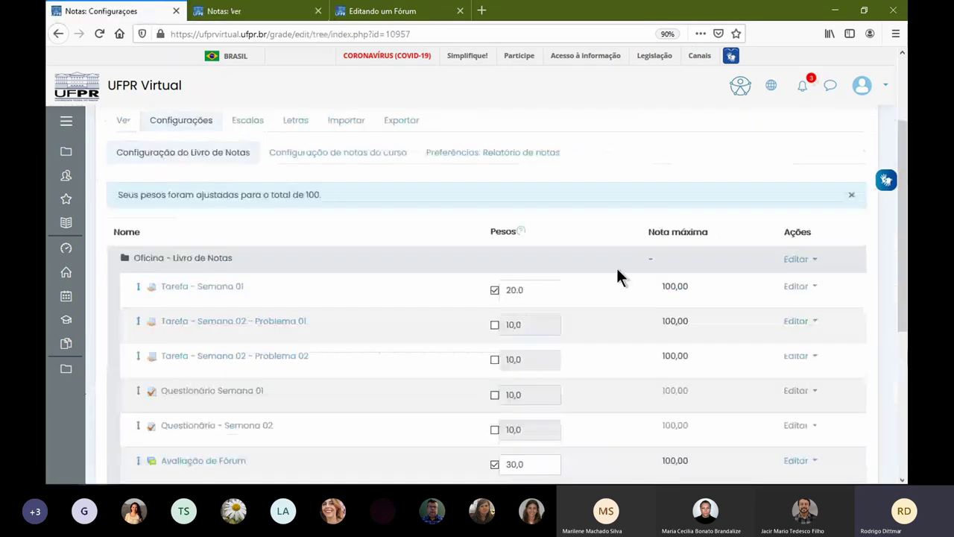
- Start a new grade category with Adicionar categoria on the Configuração do Livro de Notas page
{"action": "scroll", "coordinate": [617, 270], "scroll_direction": "down", "scroll_amount": 3}
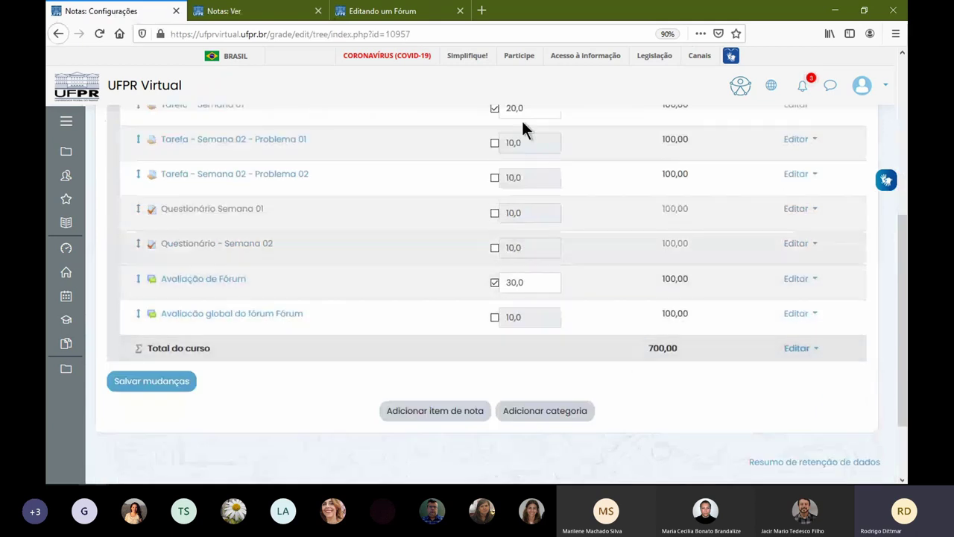
{"action": "scroll", "coordinate": [577, 249], "scroll_direction": "up", "scroll_amount": 2}
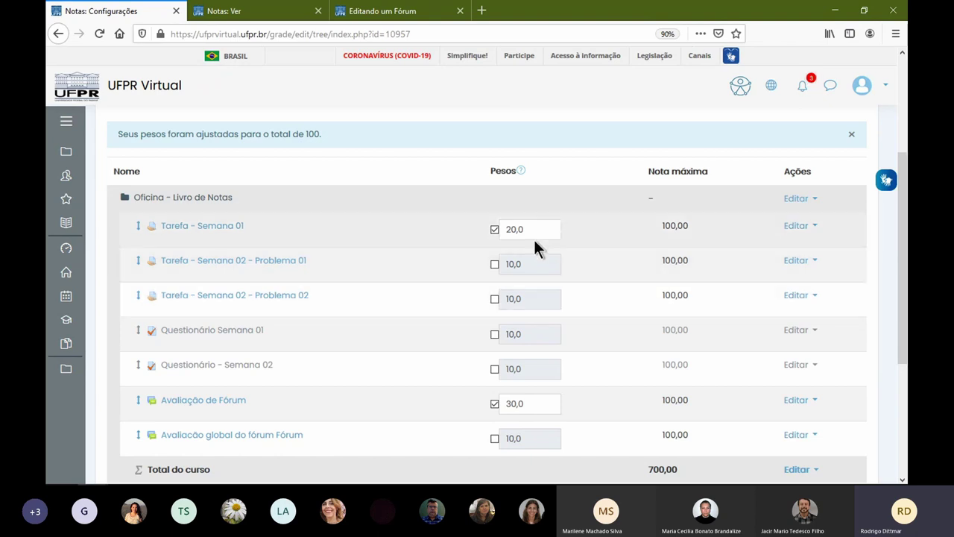
{"action": "scroll", "coordinate": [400, 283], "scroll_direction": "down", "scroll_amount": 3}
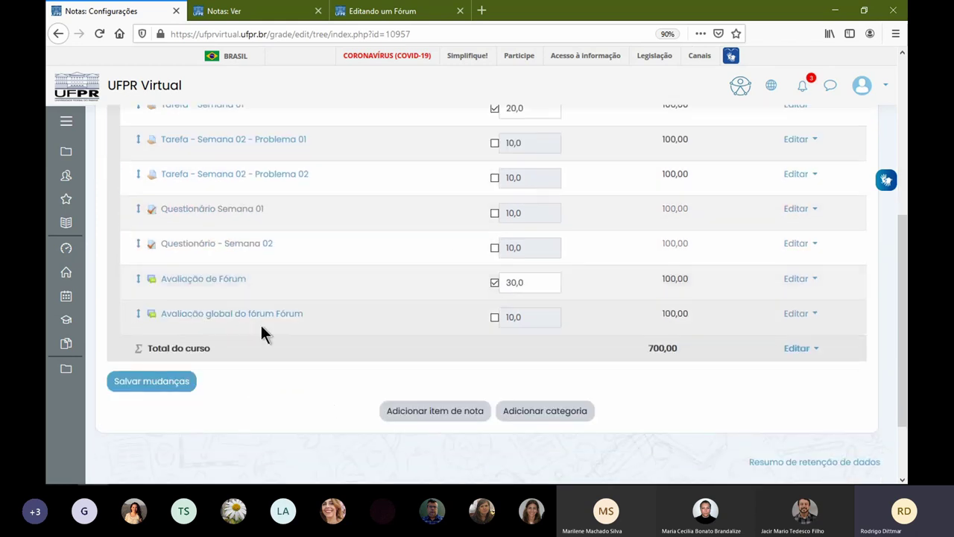
{"action": "left_click", "coordinate": [558, 412]}
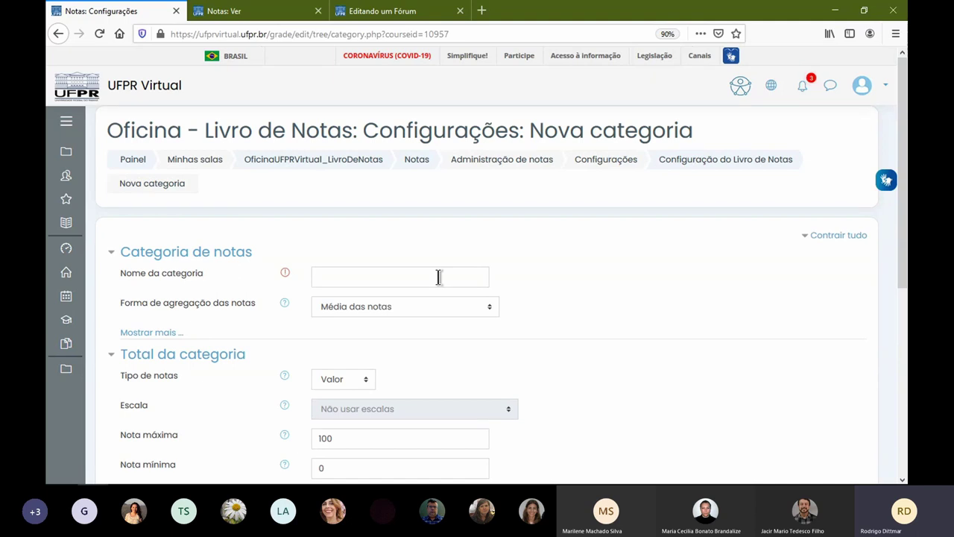
- Abandon the Nova categoria form without saving and go back to the gradebook setup
{"action": "left_click", "coordinate": [58, 34]}
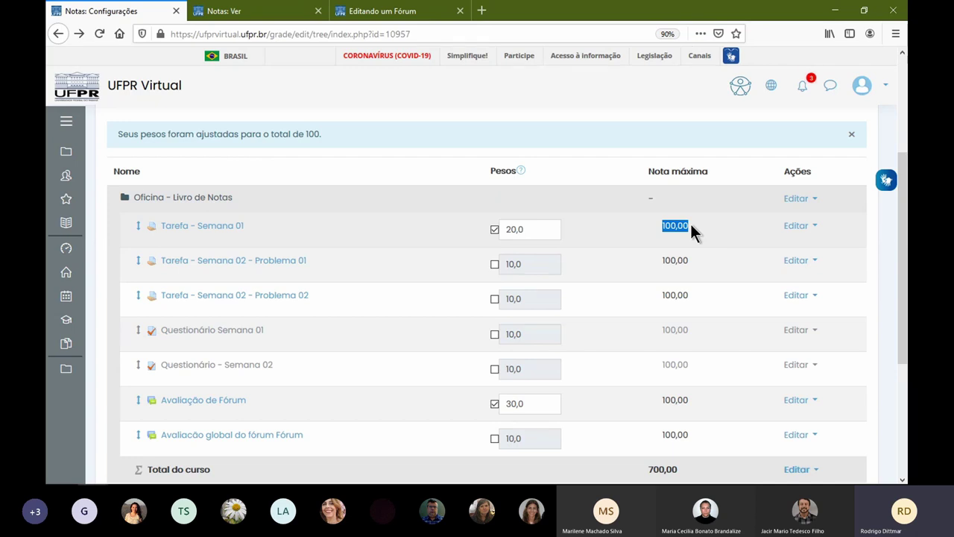
- Set the Oficina category's aggregation to Média das notas and save, making the course total 100,00
{"action": "left_click", "coordinate": [788, 198]}
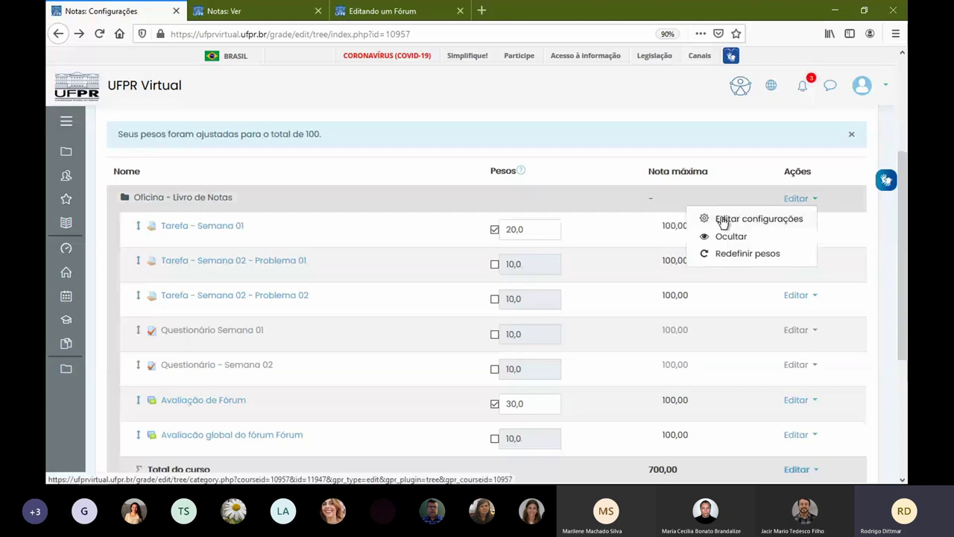
{"action": "left_click", "coordinate": [768, 222]}
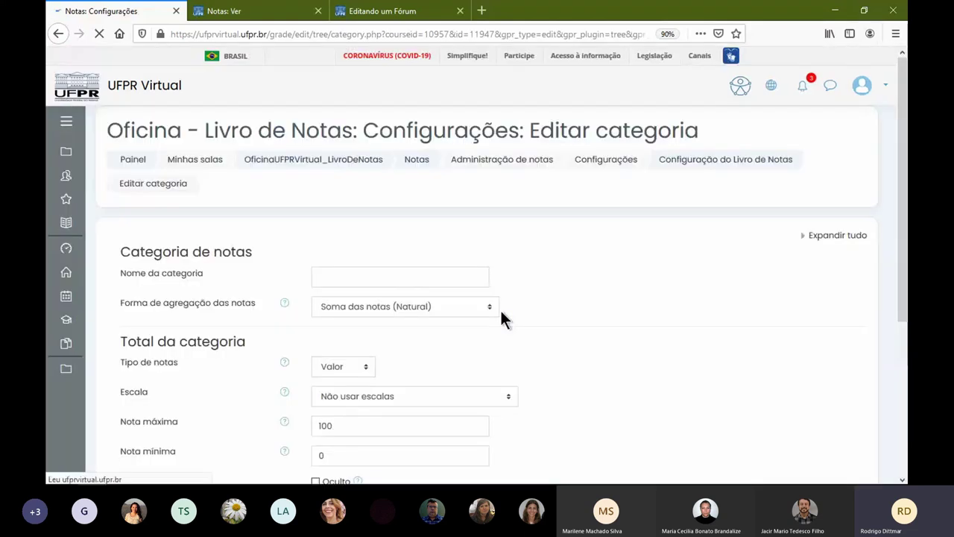
{"action": "left_click", "coordinate": [439, 308]}
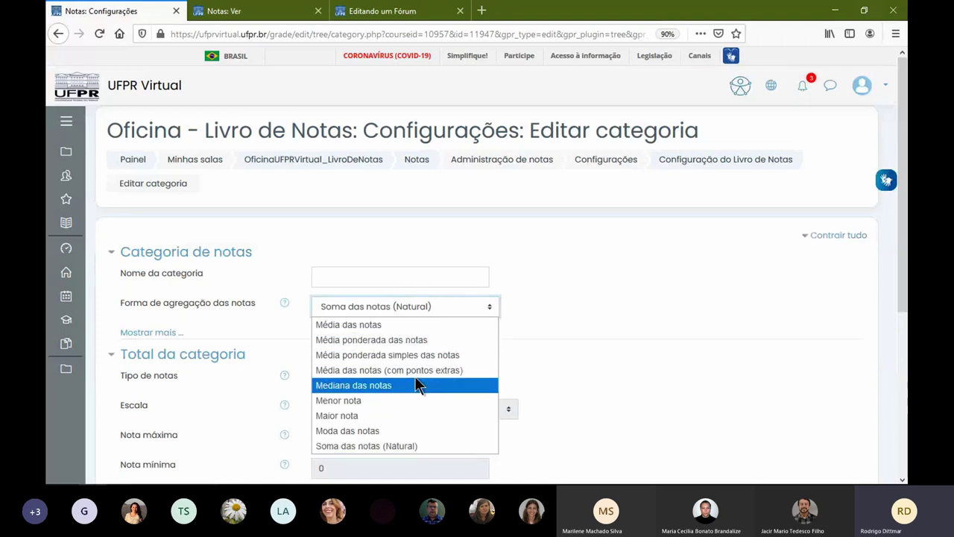
{"action": "left_click", "coordinate": [427, 312]}
{"action": "left_click", "coordinate": [426, 311]}
{"action": "left_click", "coordinate": [425, 321]}
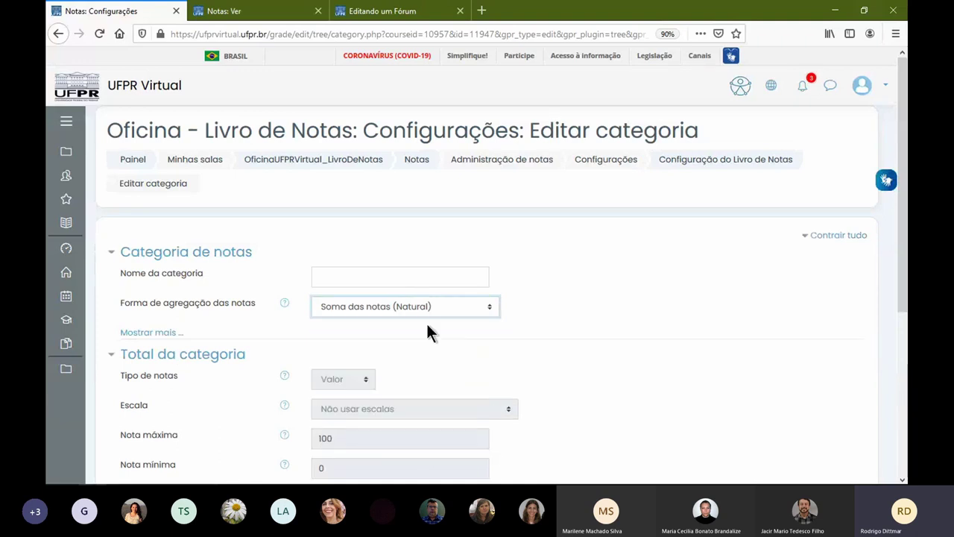
{"action": "scroll", "coordinate": [424, 352], "scroll_direction": "down", "scroll_amount": 3}
{"action": "left_click", "coordinate": [388, 328]}
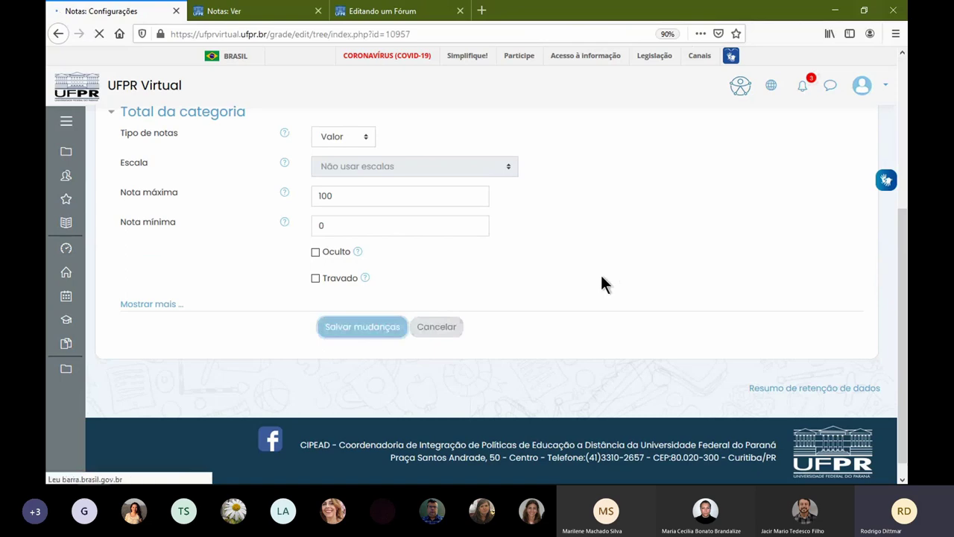
{"action": "scroll", "coordinate": [660, 299], "scroll_direction": "down", "scroll_amount": 3}
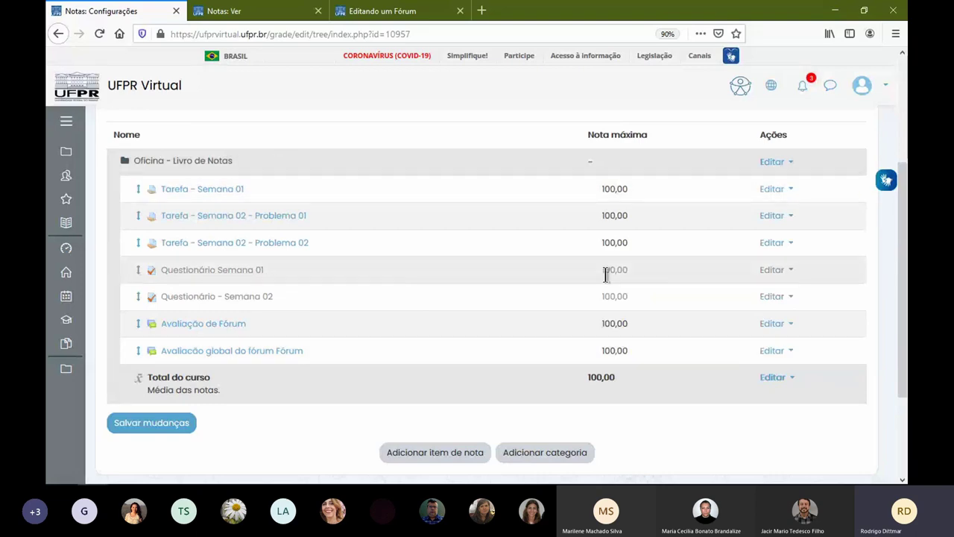
{"action": "left_click", "coordinate": [256, 11]}
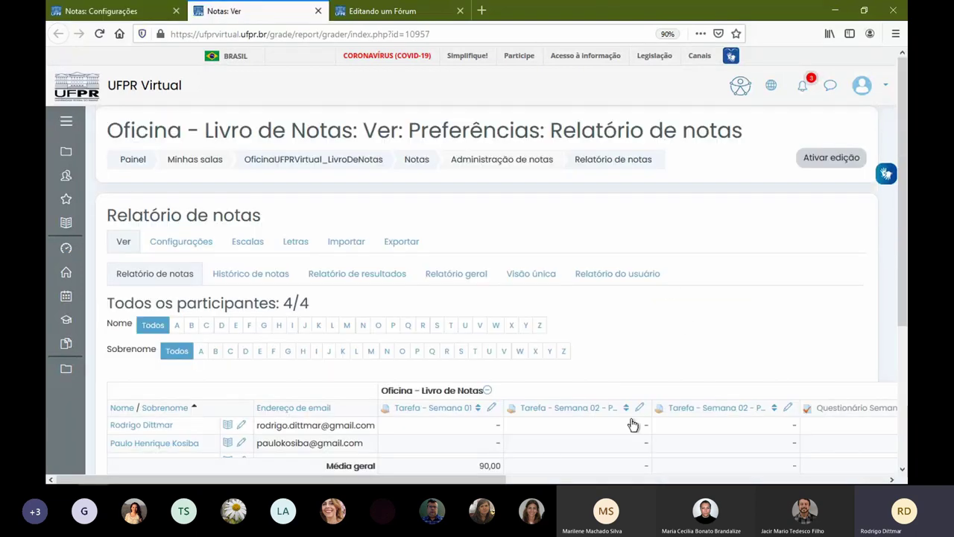
{"action": "scroll", "coordinate": [779, 468], "scroll_direction": "right", "scroll_amount": 5}
{"action": "scroll", "coordinate": [779, 468], "scroll_direction": "right", "scroll_amount": 2}
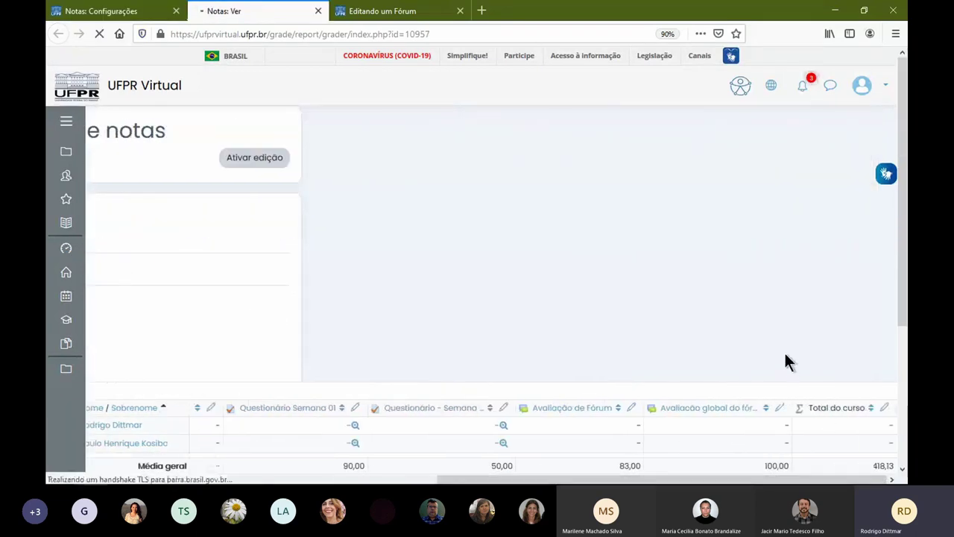
{"action": "scroll", "coordinate": [784, 346], "scroll_direction": "down", "scroll_amount": 1}
{"action": "scroll", "coordinate": [788, 339], "scroll_direction": "down", "scroll_amount": 2}
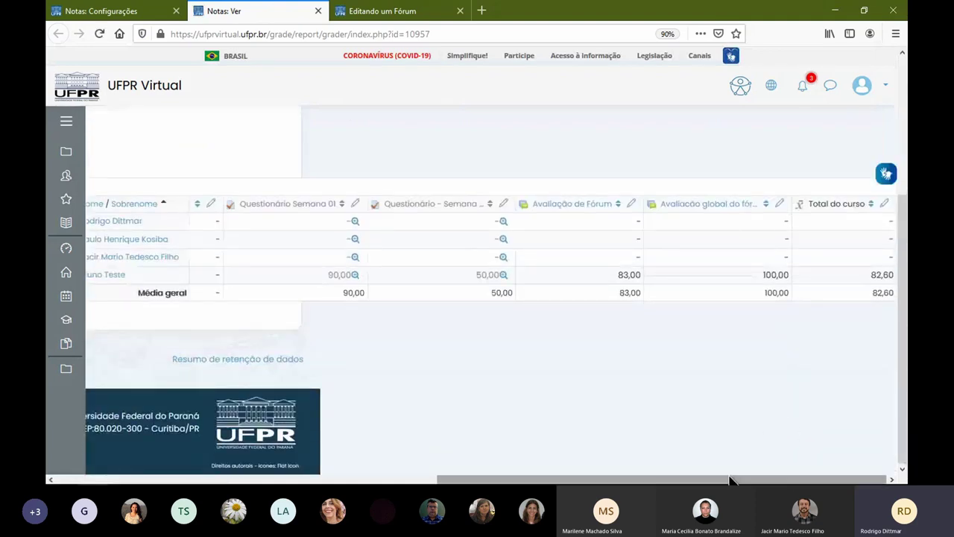
{"action": "left_click_drag", "start_coordinate": [865, 275], "coordinate": [893, 277]}
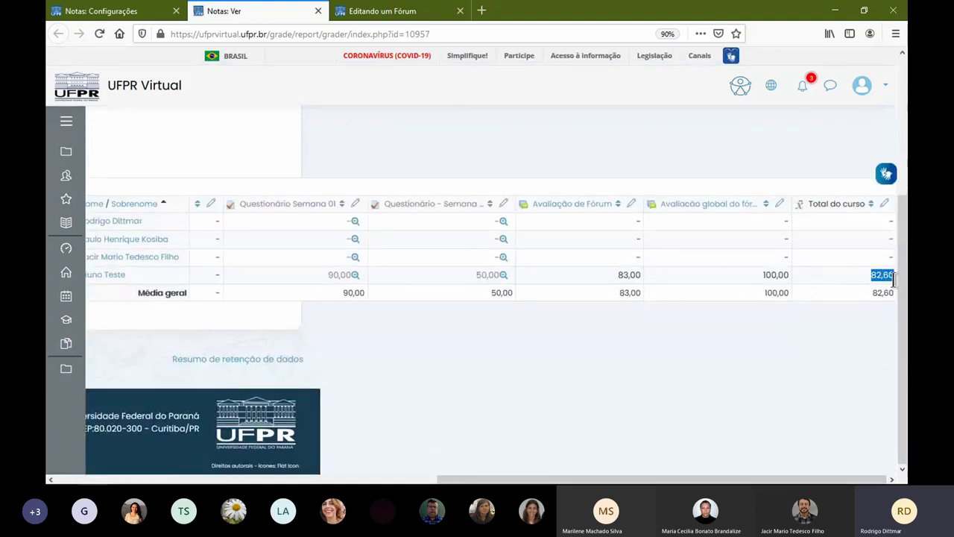
{"action": "left_click", "coordinate": [864, 273]}
{"action": "left_click", "coordinate": [173, 19]}
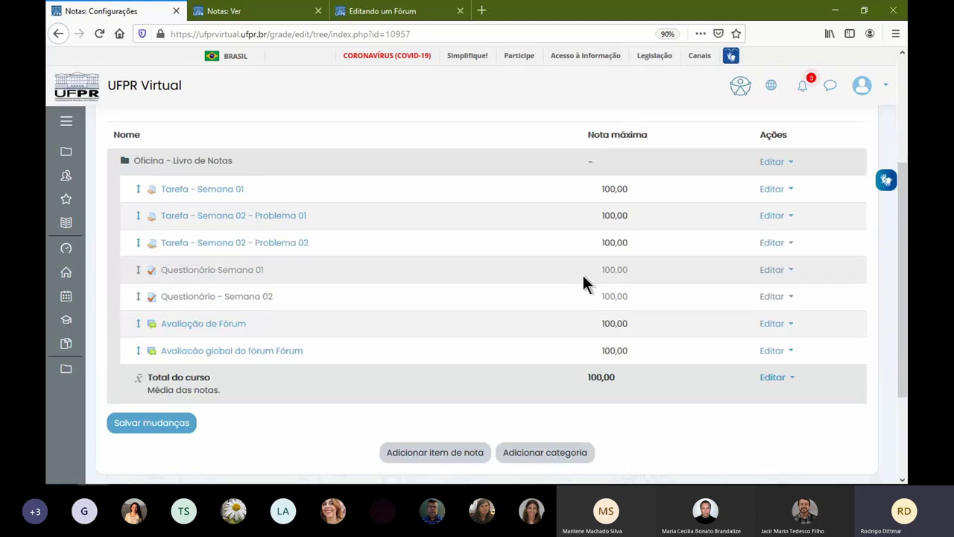
- Set the Oficina category aggregation to Soma das notas (Natural), equalising item weights at 14,286
{"action": "left_click", "coordinate": [764, 164]}
{"action": "left_click", "coordinate": [755, 181]}
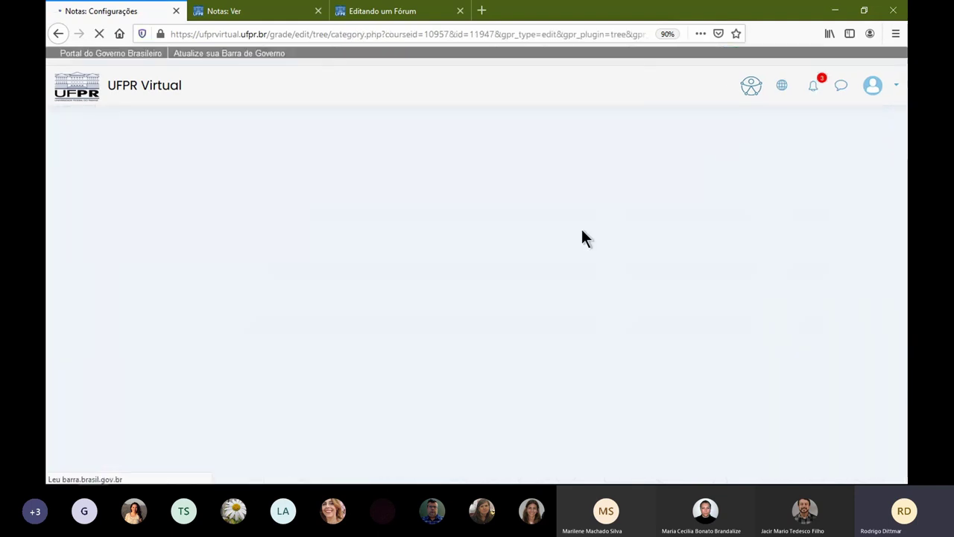
{"action": "left_click", "coordinate": [400, 306]}
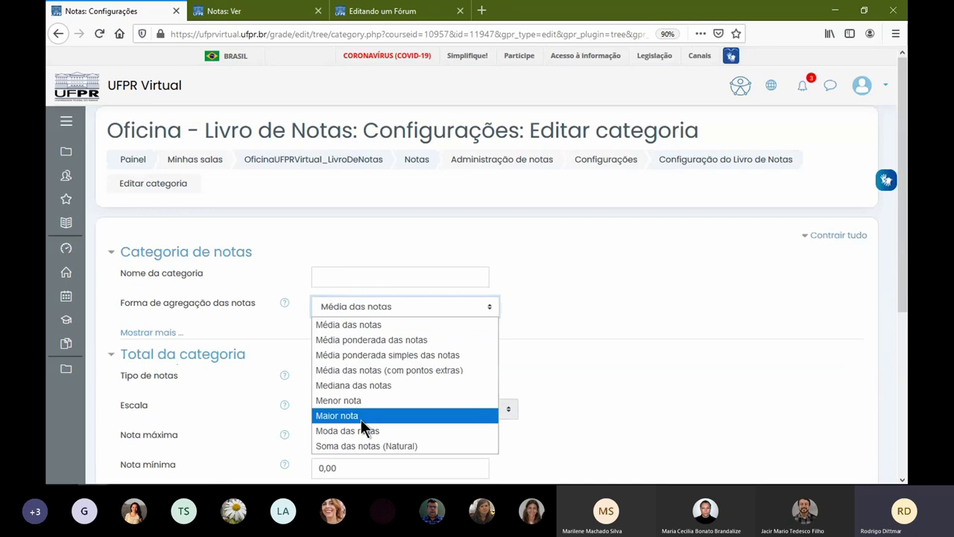
{"action": "left_click", "coordinate": [410, 445]}
{"action": "scroll", "coordinate": [494, 369], "scroll_direction": "down", "scroll_amount": 3}
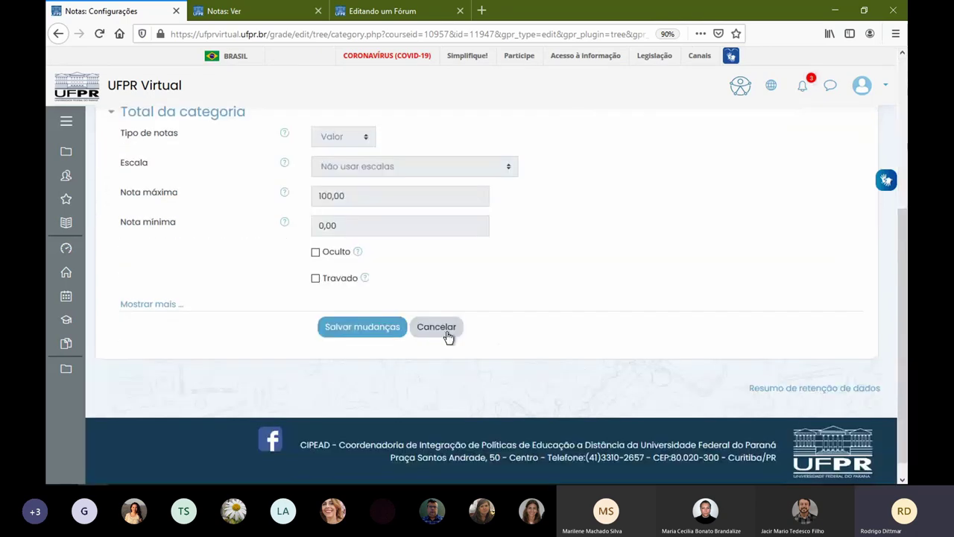
{"action": "left_click", "coordinate": [365, 332]}
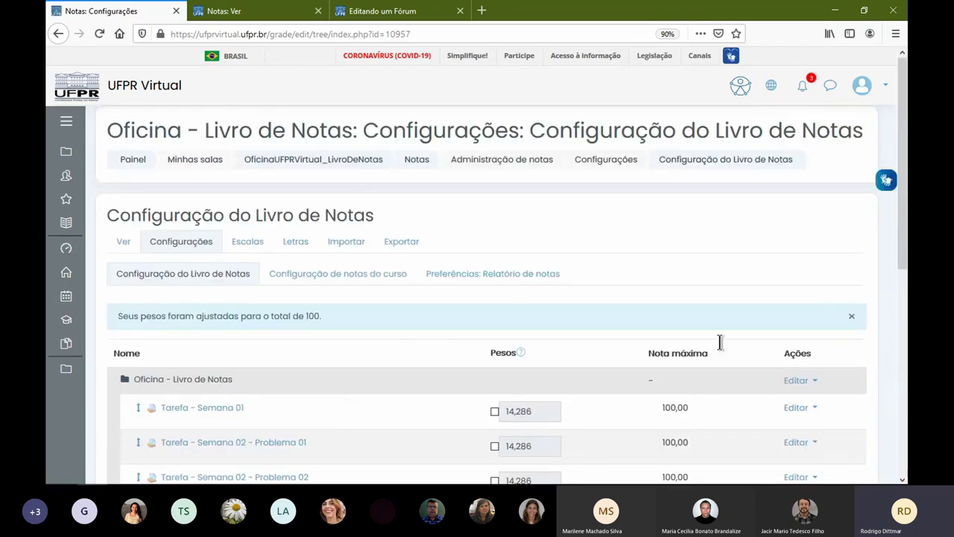
{"action": "scroll", "coordinate": [679, 328], "scroll_direction": "down", "scroll_amount": 3}
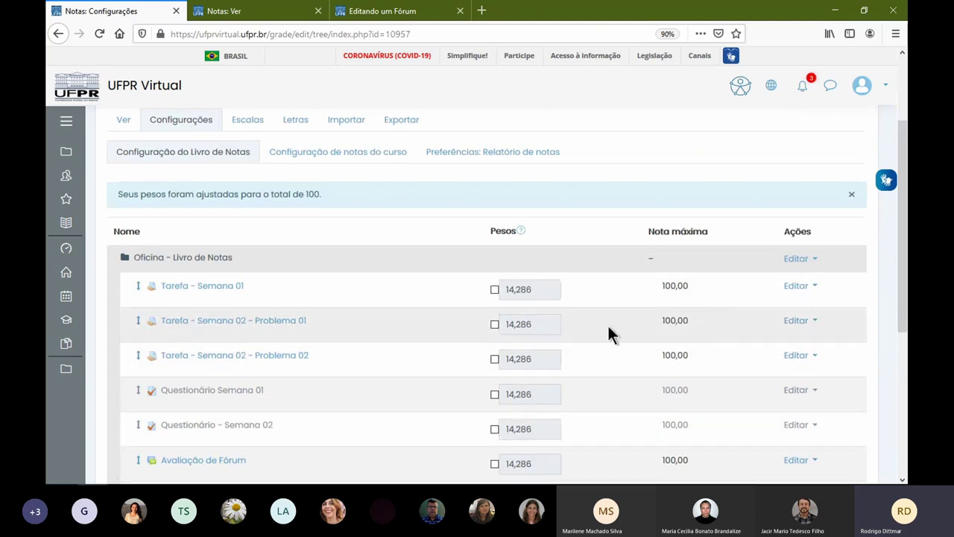
{"action": "scroll", "coordinate": [610, 332], "scroll_direction": "down", "scroll_amount": 4}
{"action": "scroll", "coordinate": [524, 250], "scroll_direction": "up", "scroll_amount": 2}
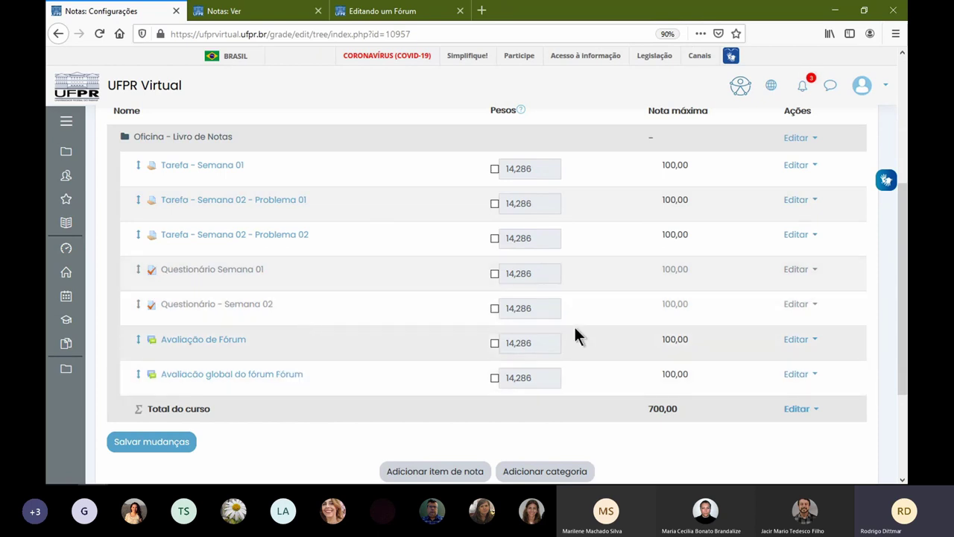
- Create a Tarefas category using Média das notas with a maximum grade of 40
{"action": "left_click", "coordinate": [556, 471]}
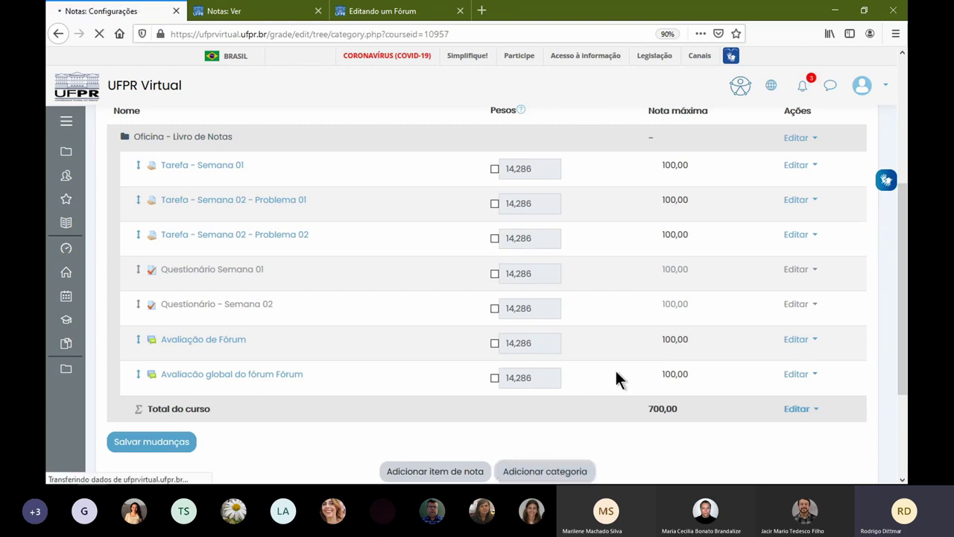
{"action": "left_click", "coordinate": [440, 275]}
{"action": "type", "text": "Tarefas"}
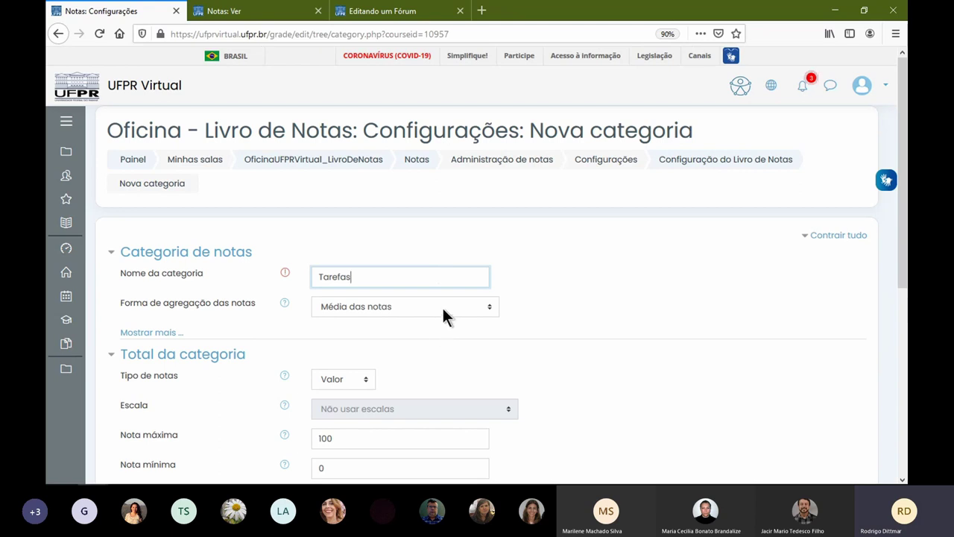
{"action": "left_click", "coordinate": [442, 306]}
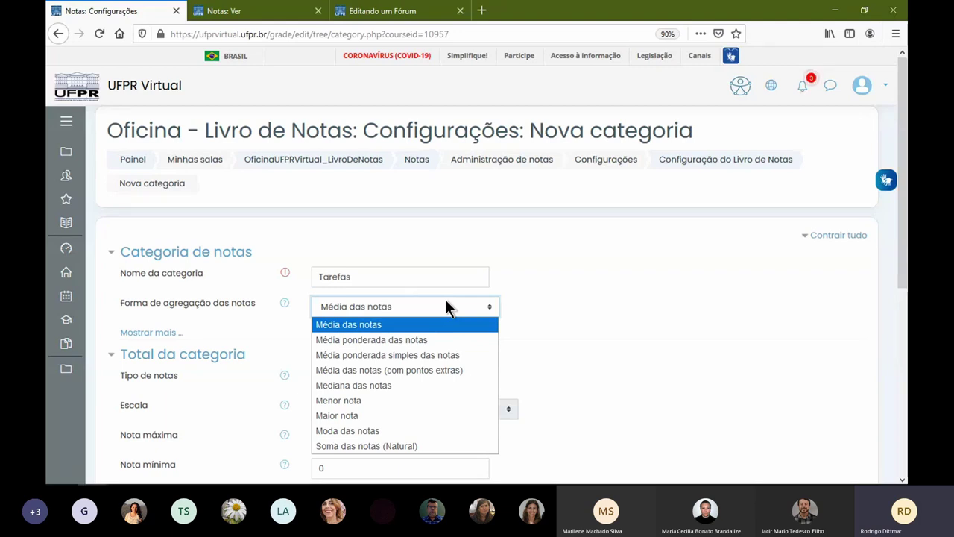
{"action": "left_click", "coordinate": [604, 328]}
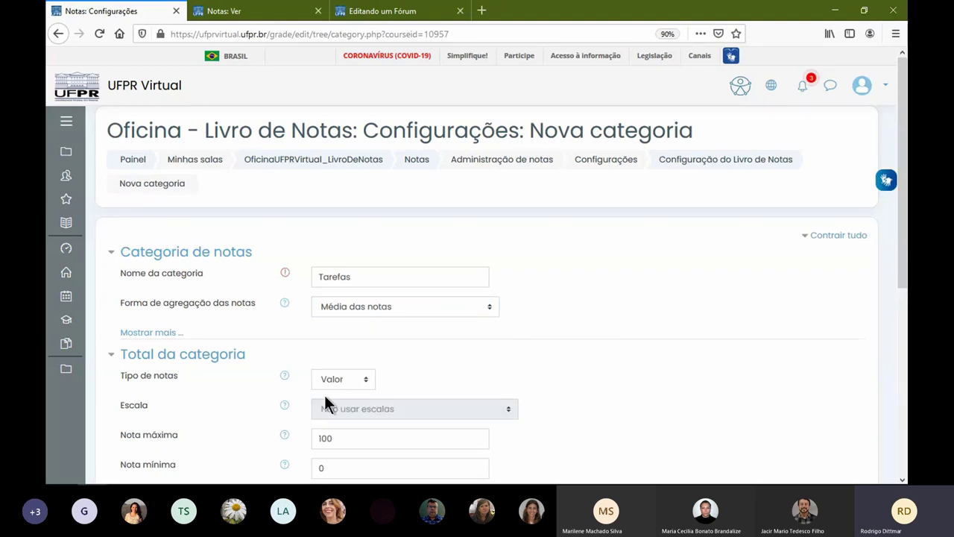
{"action": "double_click", "coordinate": [370, 439]}
{"action": "type", "text": "40"}
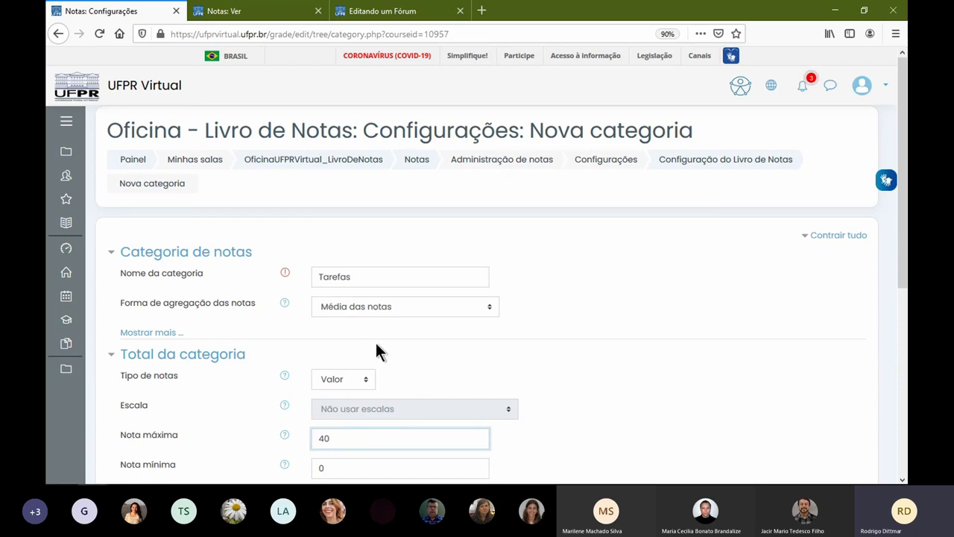
{"action": "scroll", "coordinate": [342, 350], "scroll_direction": "down", "scroll_amount": 3}
{"action": "scroll", "coordinate": [355, 388], "scroll_direction": "down", "scroll_amount": 5}
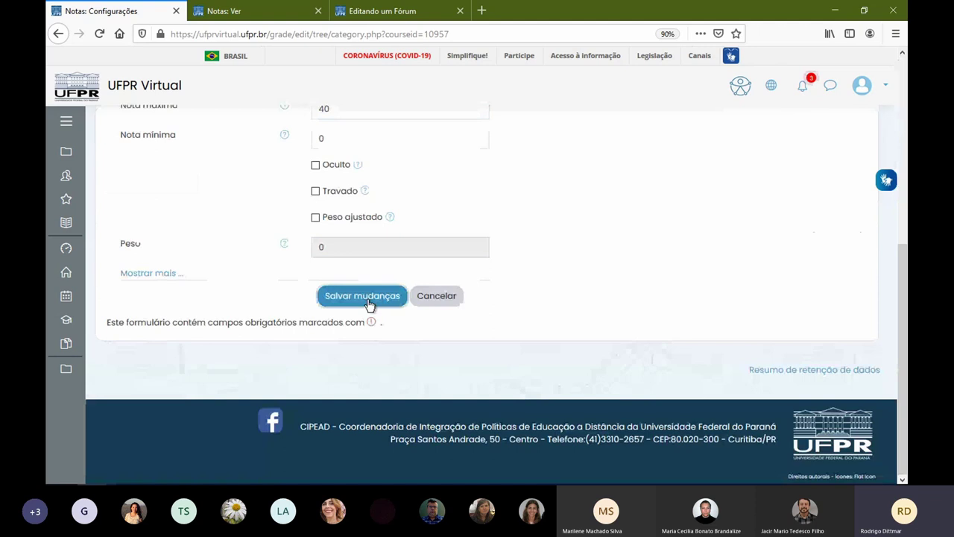
{"action": "left_click", "coordinate": [371, 304]}
{"action": "scroll", "coordinate": [581, 312], "scroll_direction": "down", "scroll_amount": 5}
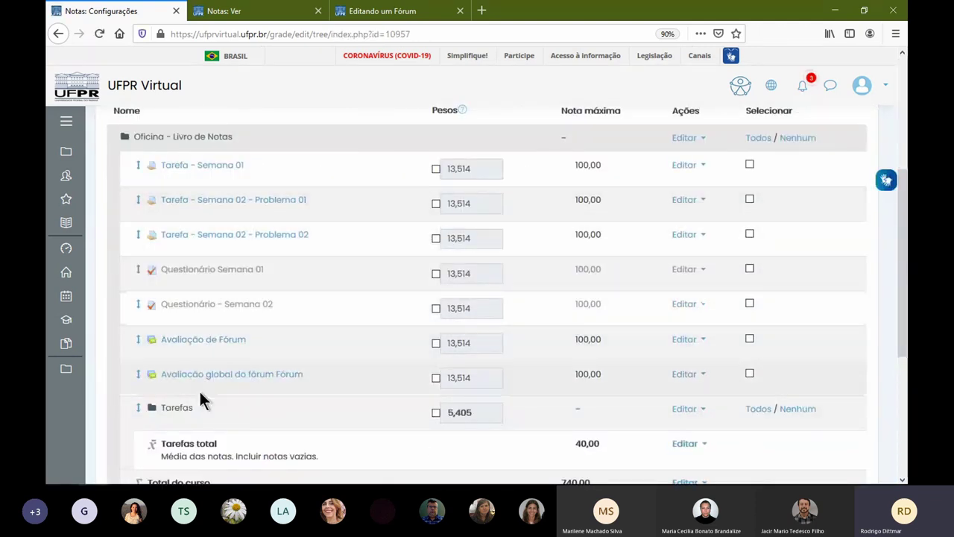
- Point out the new Tarefas category, its 40 total and the 740,00 course total
{"action": "left_click_drag", "start_coordinate": [155, 409], "coordinate": [505, 421]}
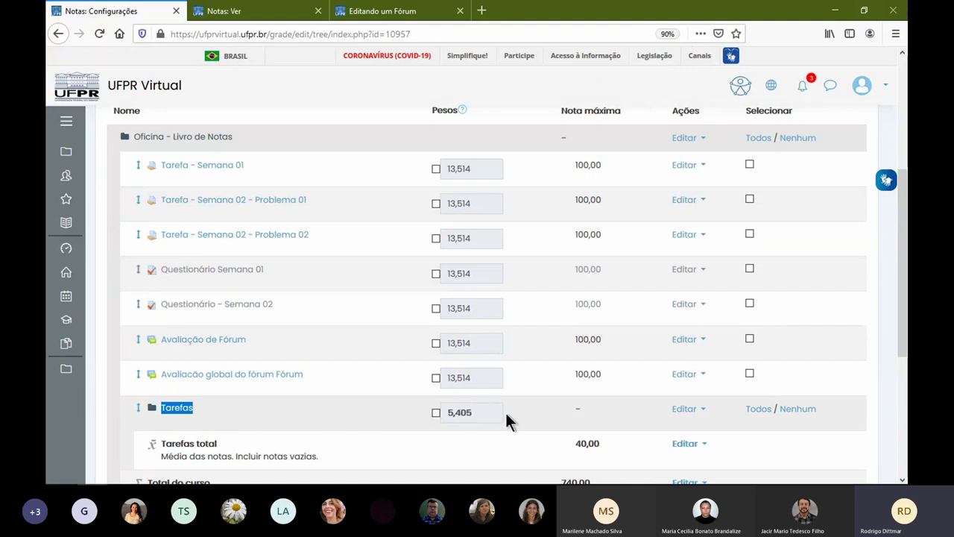
{"action": "scroll", "coordinate": [617, 397], "scroll_direction": "down", "scroll_amount": 3}
{"action": "left_click_drag", "start_coordinate": [147, 365], "coordinate": [603, 365]}
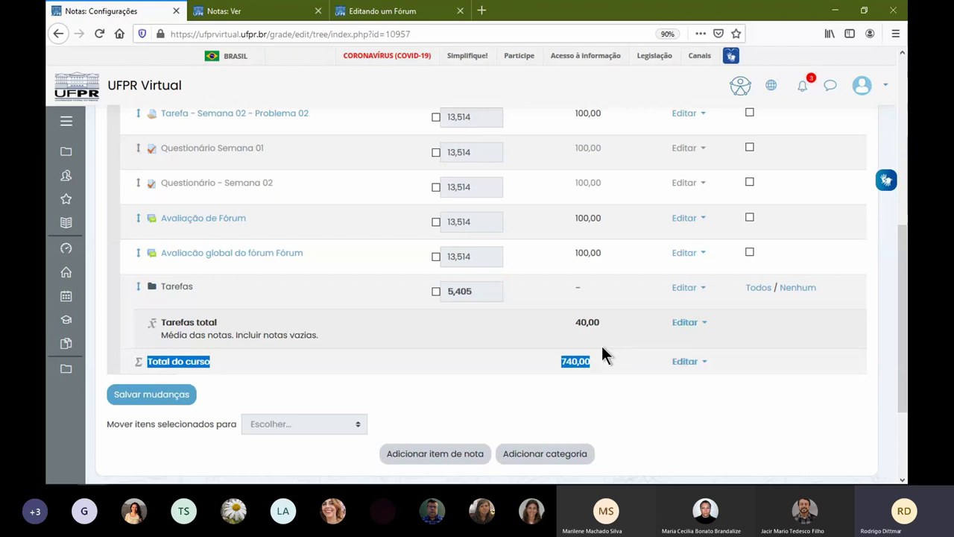
{"action": "scroll", "coordinate": [601, 348], "scroll_direction": "up", "scroll_amount": 3}
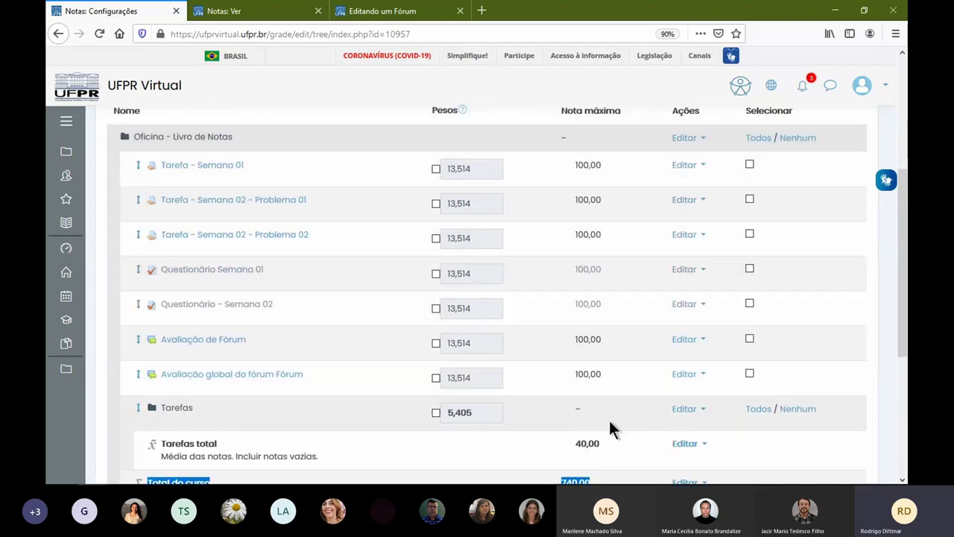
{"action": "left_click_drag", "start_coordinate": [575, 445], "coordinate": [594, 445]}
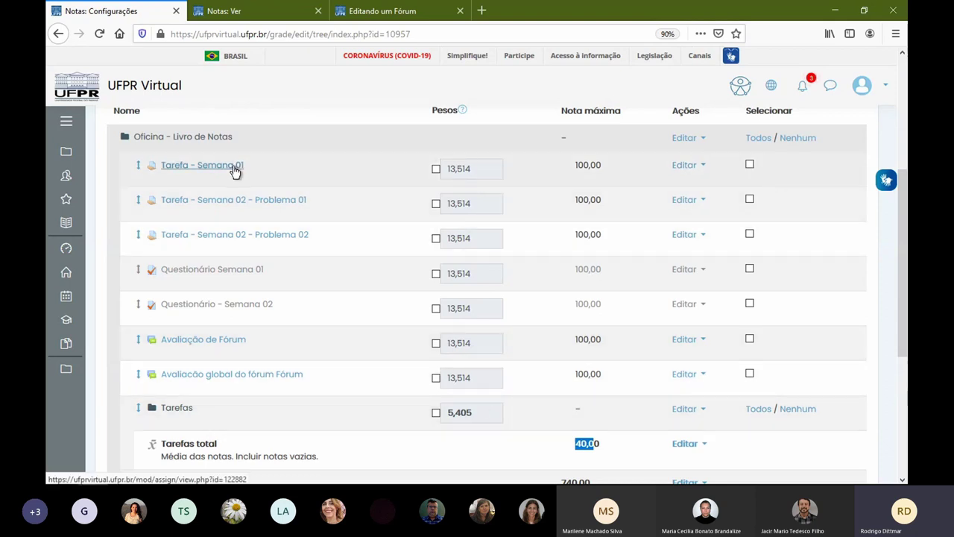
- Move the checked Tarefa assignments into the Tarefas category
{"action": "left_click", "coordinate": [750, 164]}
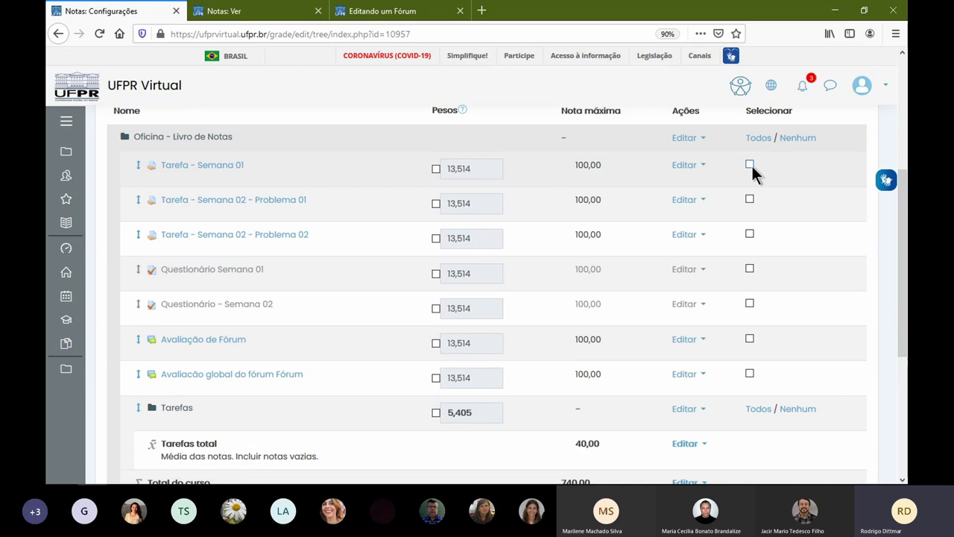
{"action": "left_click", "coordinate": [750, 200]}
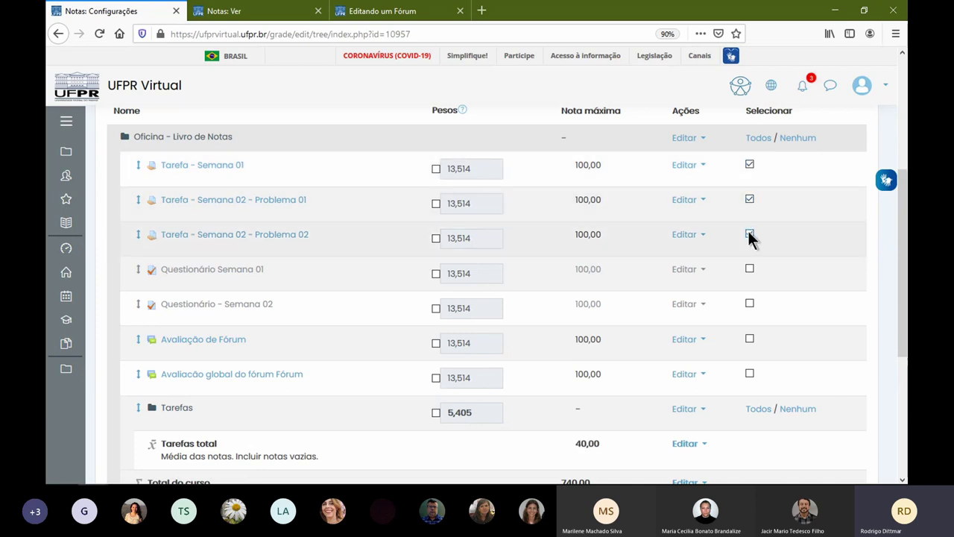
{"action": "scroll", "coordinate": [418, 365], "scroll_direction": "down", "scroll_amount": 3}
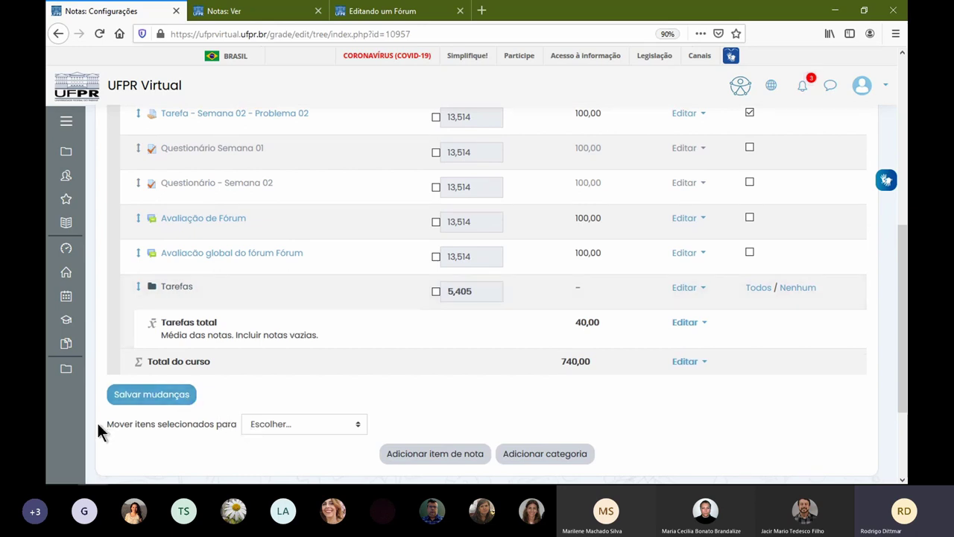
{"action": "left_click_drag", "start_coordinate": [114, 425], "coordinate": [237, 425]}
{"action": "left_click", "coordinate": [291, 425]}
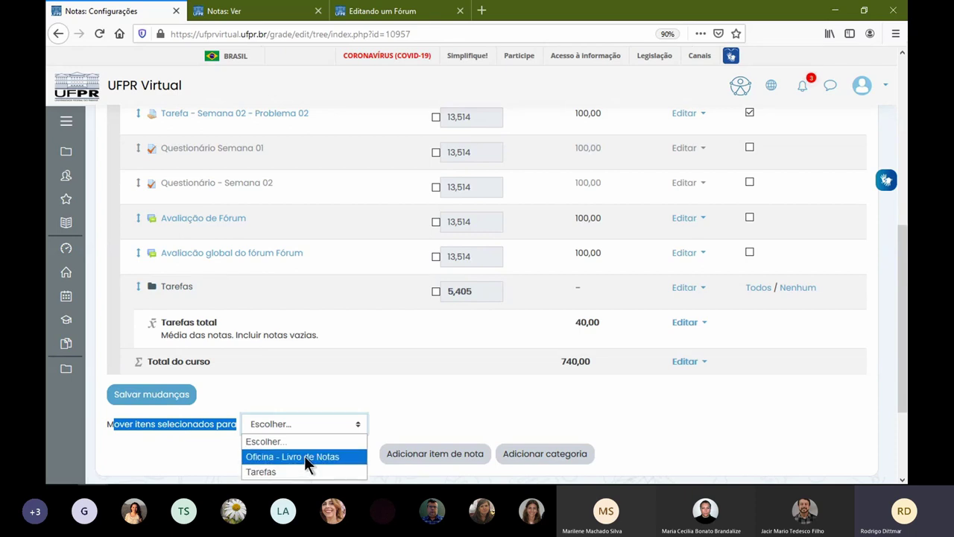
{"action": "left_click", "coordinate": [430, 395]}
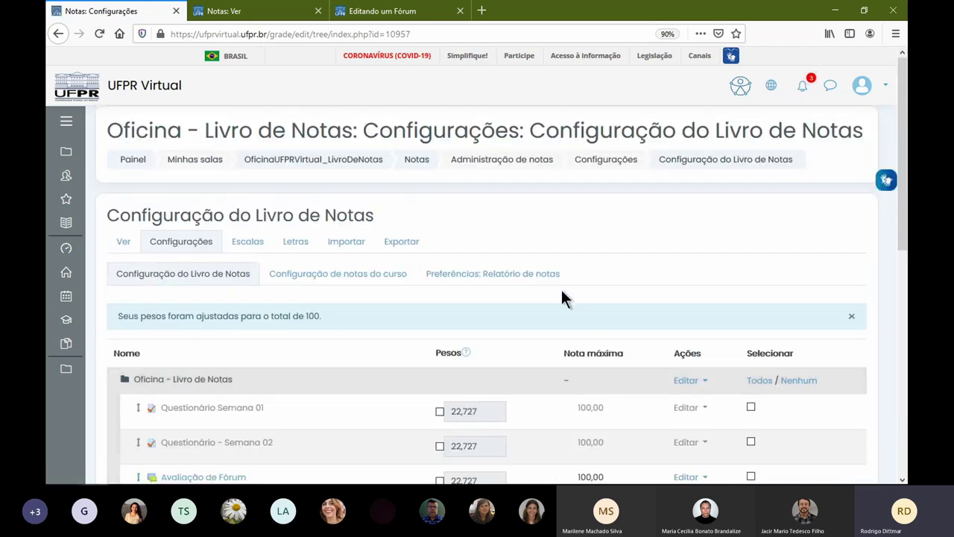
- Review the updated course total of 440,00
{"action": "scroll", "coordinate": [563, 287], "scroll_direction": "down", "scroll_amount": 5}
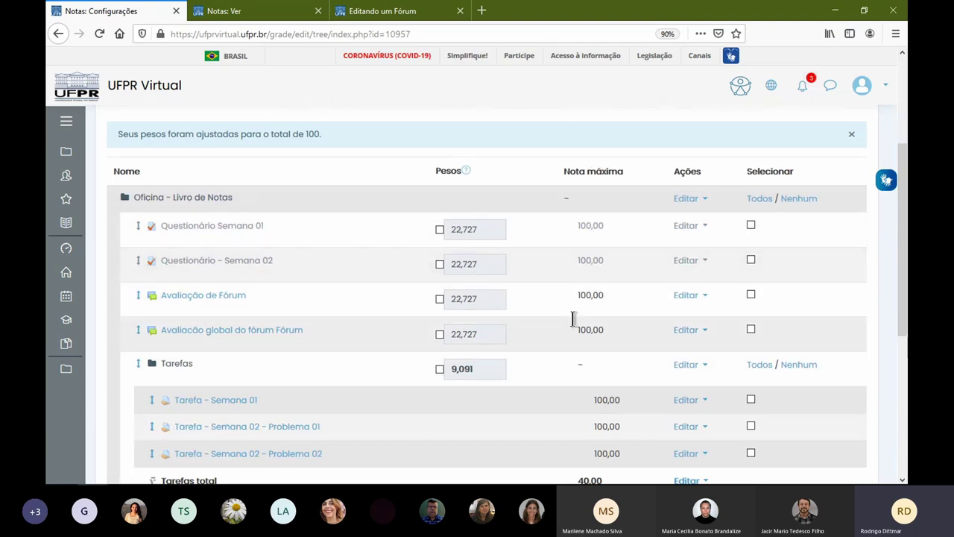
{"action": "scroll", "coordinate": [492, 313], "scroll_direction": "down", "scroll_amount": 3}
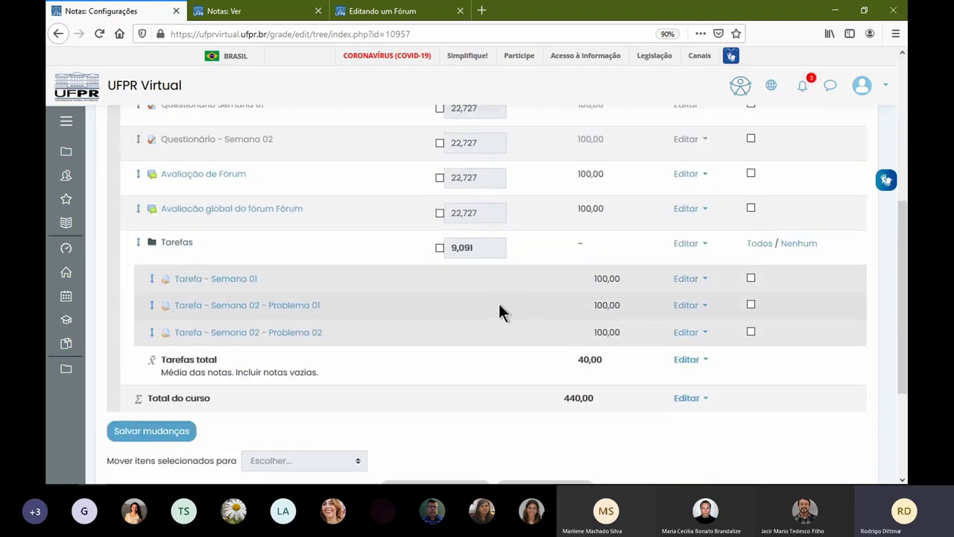
{"action": "left_click_drag", "start_coordinate": [561, 396], "coordinate": [598, 398]}
{"action": "scroll", "coordinate": [647, 294], "scroll_direction": "up", "scroll_amount": 2}
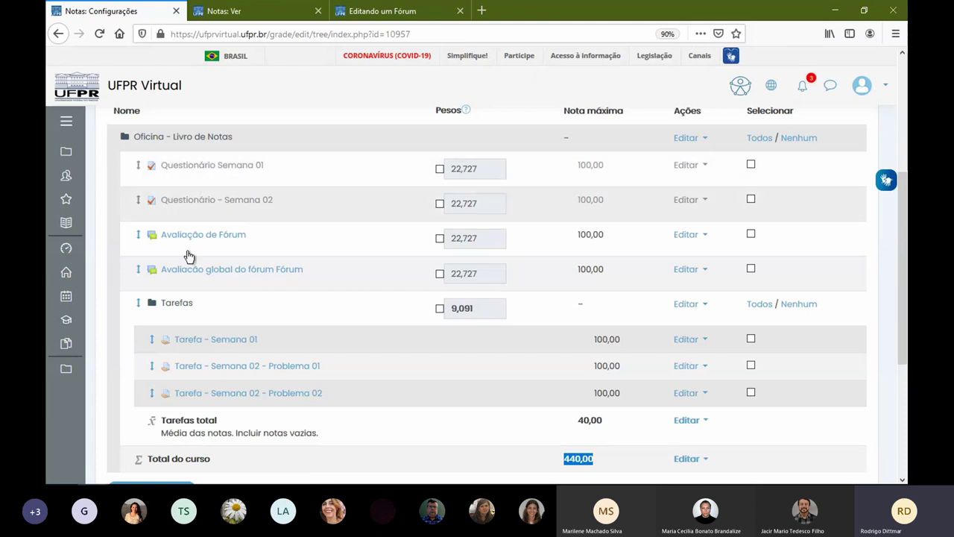
{"action": "scroll", "coordinate": [251, 298], "scroll_direction": "down", "scroll_amount": 3}
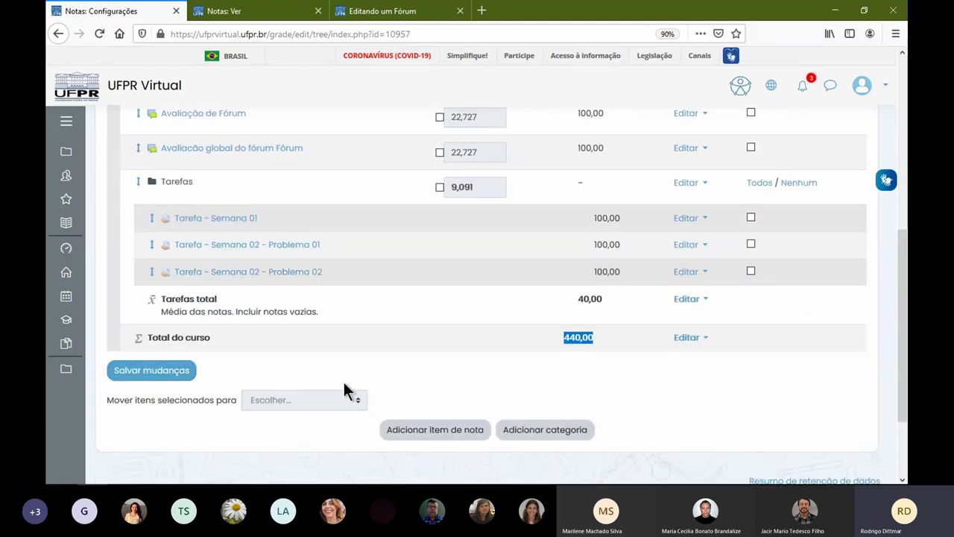
- Name the new category Questionário, keeping the course as its parent category
{"action": "left_click", "coordinate": [517, 434]}
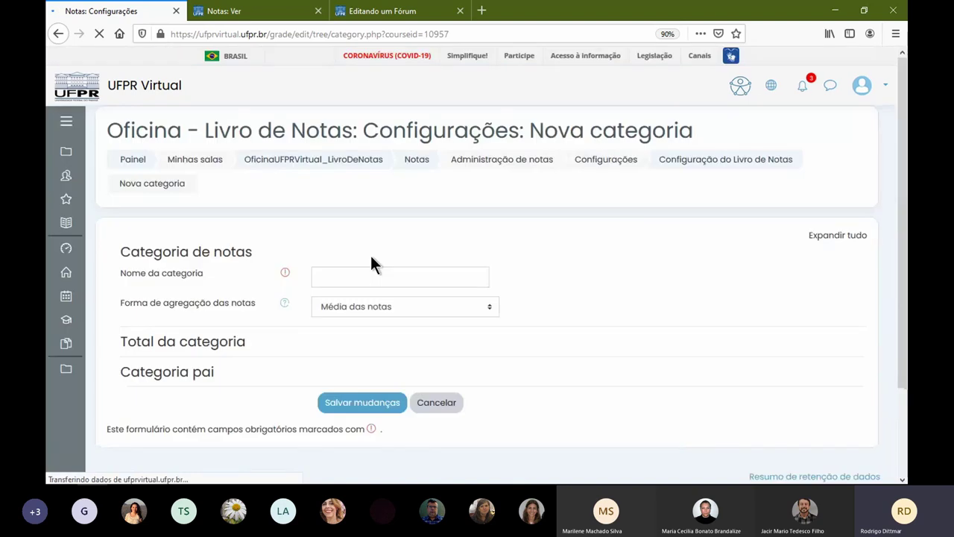
{"action": "left_click", "coordinate": [378, 268]}
{"action": "type", "text": "Questionário"}
{"action": "left_click", "coordinate": [284, 303]}
{"action": "left_click", "coordinate": [870, 340]}
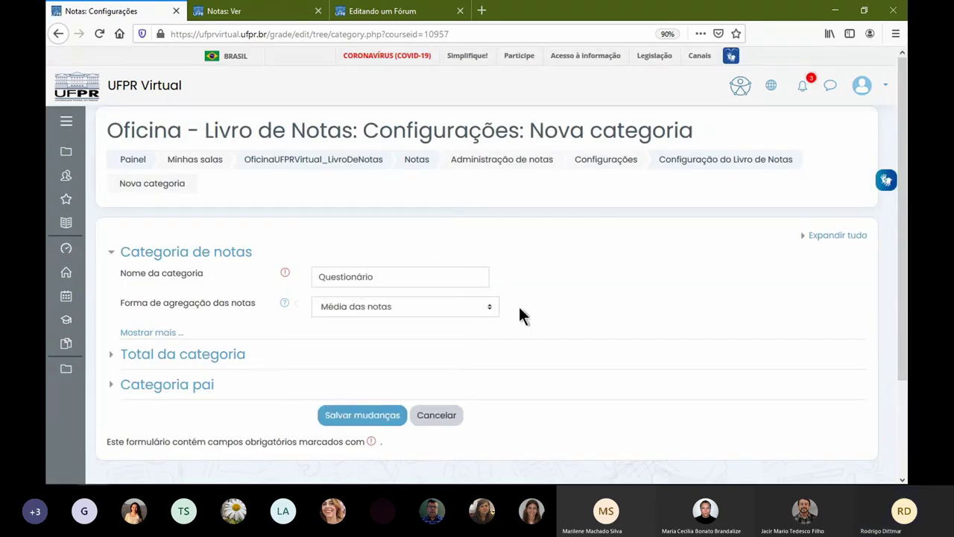
{"action": "left_click", "coordinate": [187, 389]}
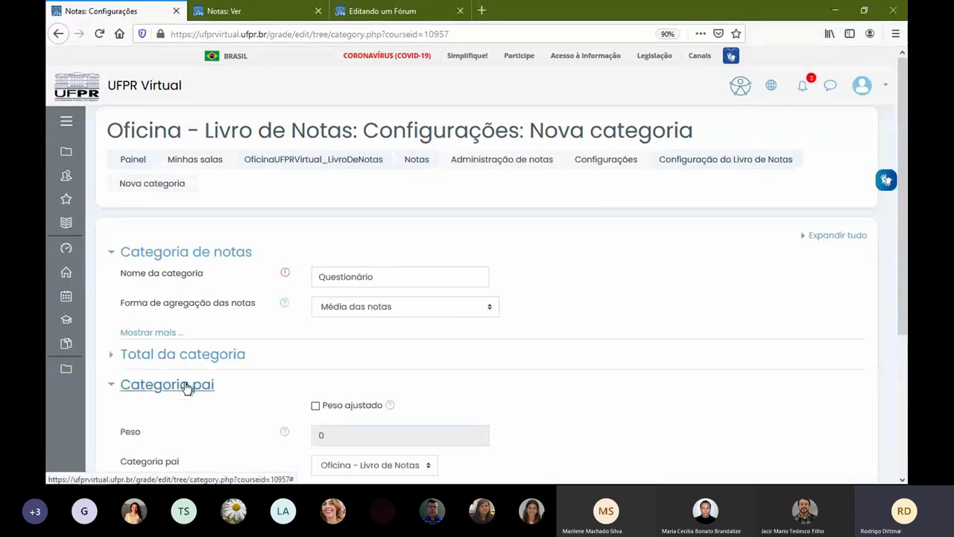
{"action": "scroll", "coordinate": [187, 388], "scroll_direction": "down", "scroll_amount": 2}
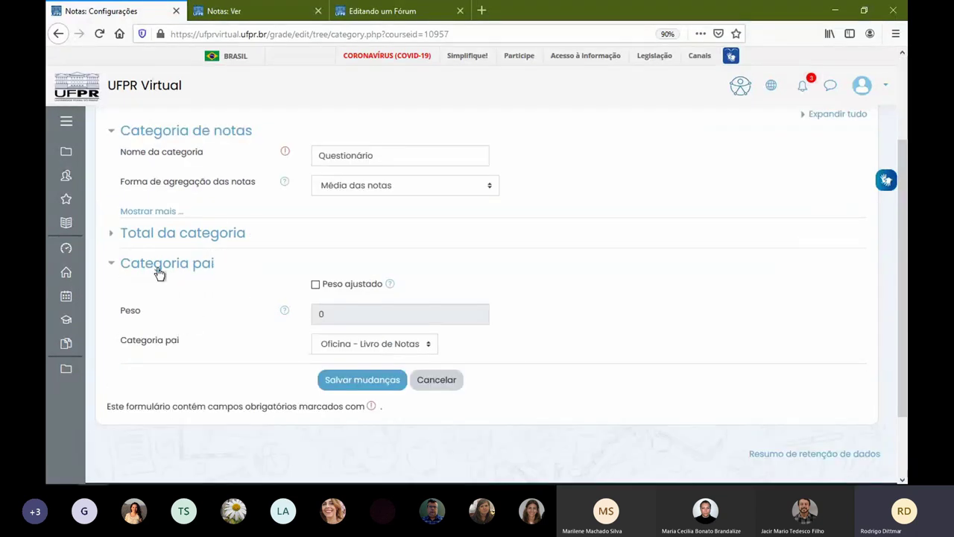
{"action": "left_click", "coordinate": [351, 345]}
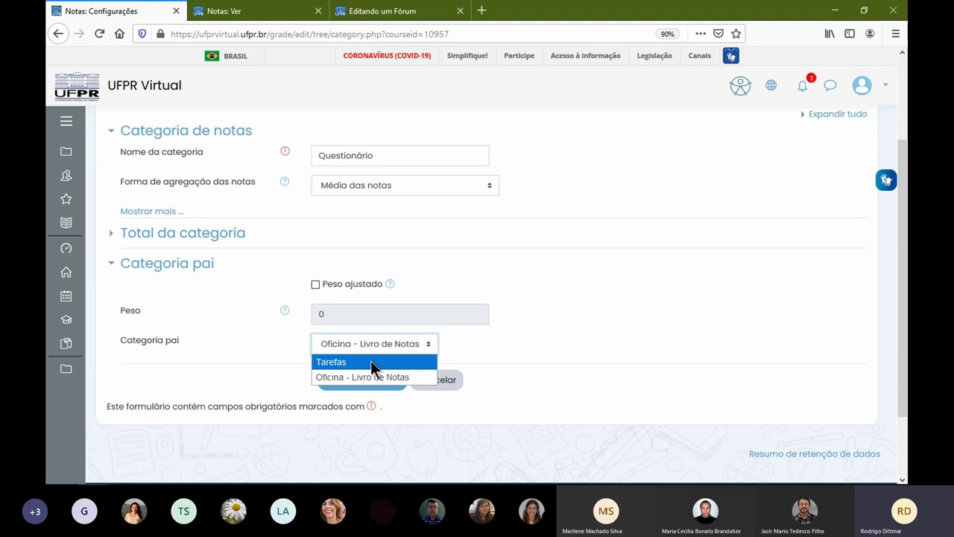
{"action": "left_click", "coordinate": [554, 259]}
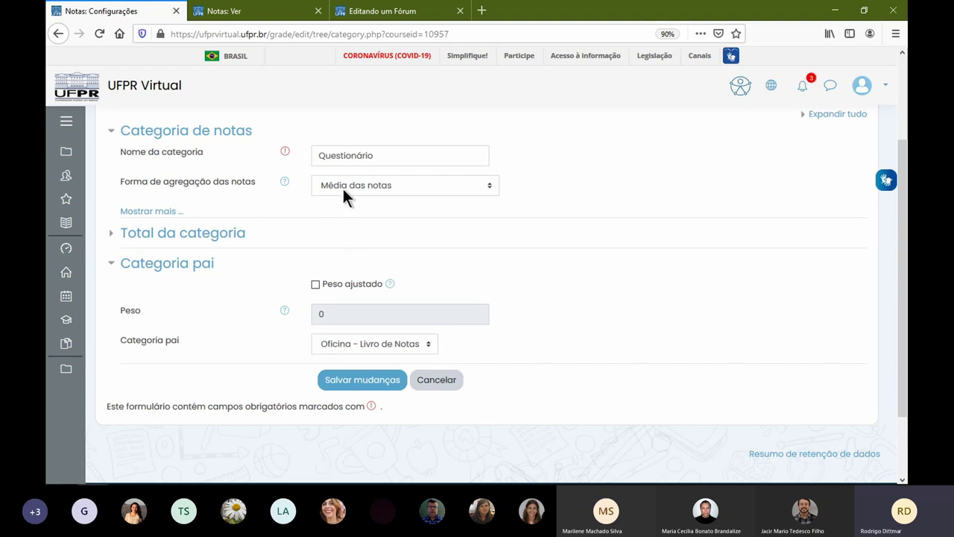
- Set the Questionário category's maximum grade to 40 and save it
{"action": "left_click", "coordinate": [216, 235]}
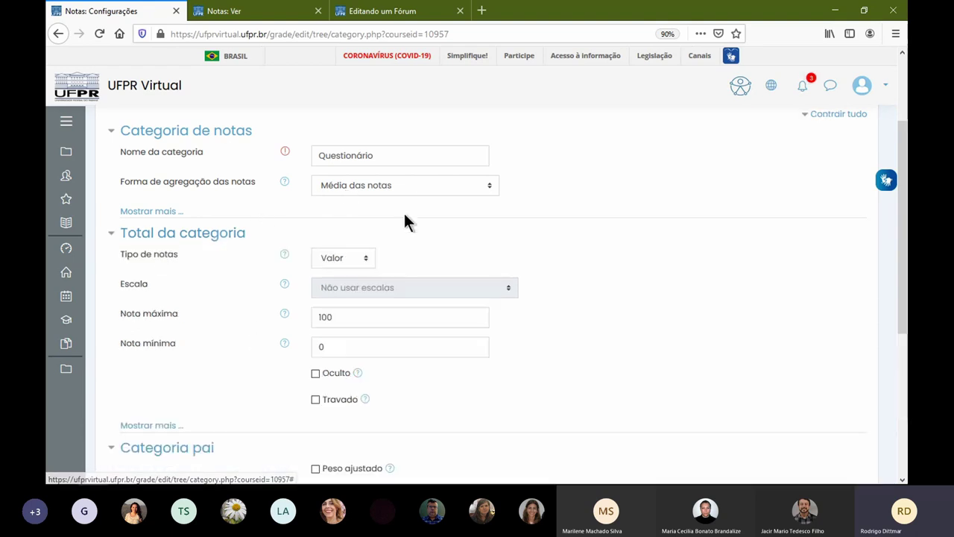
{"action": "double_click", "coordinate": [368, 316]}
{"action": "type", "text": "40"}
{"action": "scroll", "coordinate": [239, 295], "scroll_direction": "down", "scroll_amount": 4}
{"action": "left_click", "coordinate": [361, 322]}
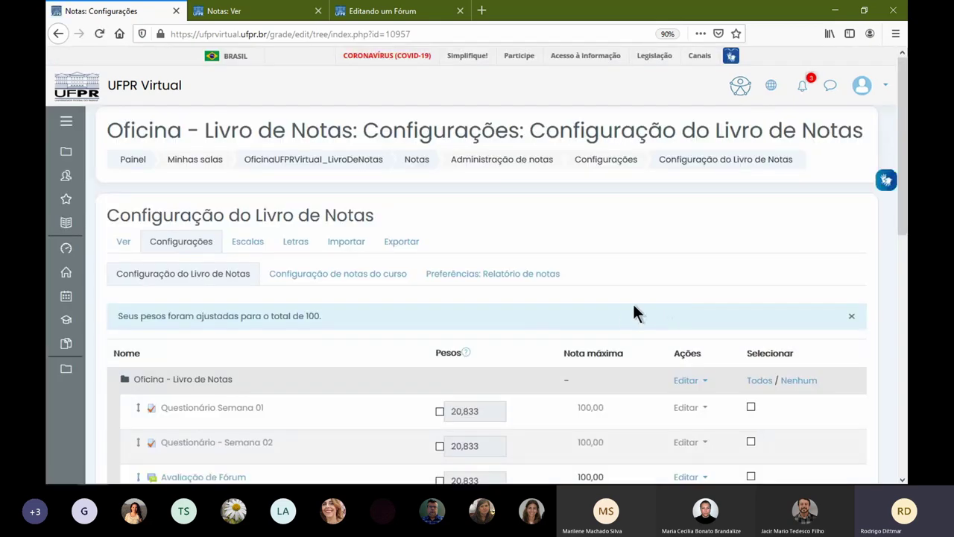
- Select the Questionário Semana 01 and Semana 02 quizzes and move them into the Questionário category
{"action": "scroll", "coordinate": [630, 306], "scroll_direction": "down", "scroll_amount": 5}
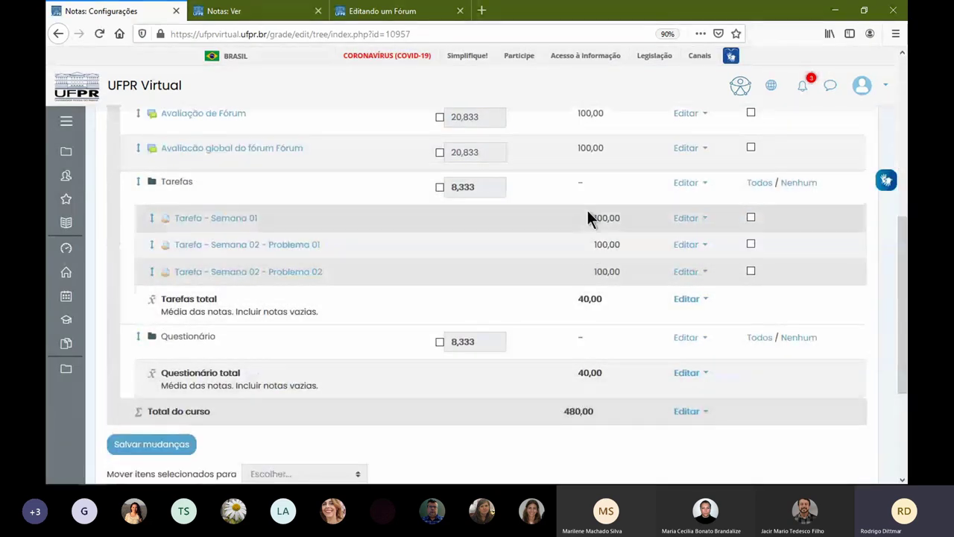
{"action": "scroll", "coordinate": [589, 212], "scroll_direction": "up", "scroll_amount": 3}
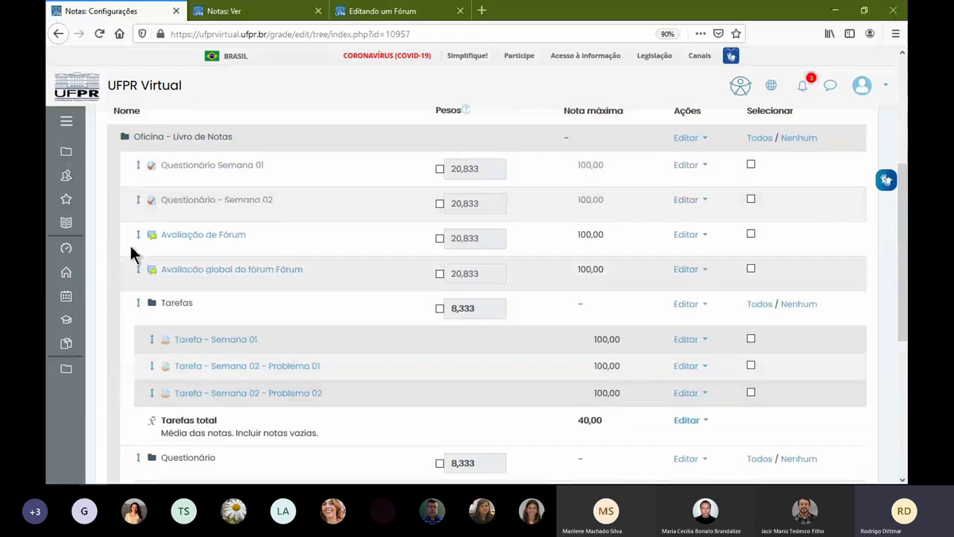
{"action": "left_click", "coordinate": [750, 164]}
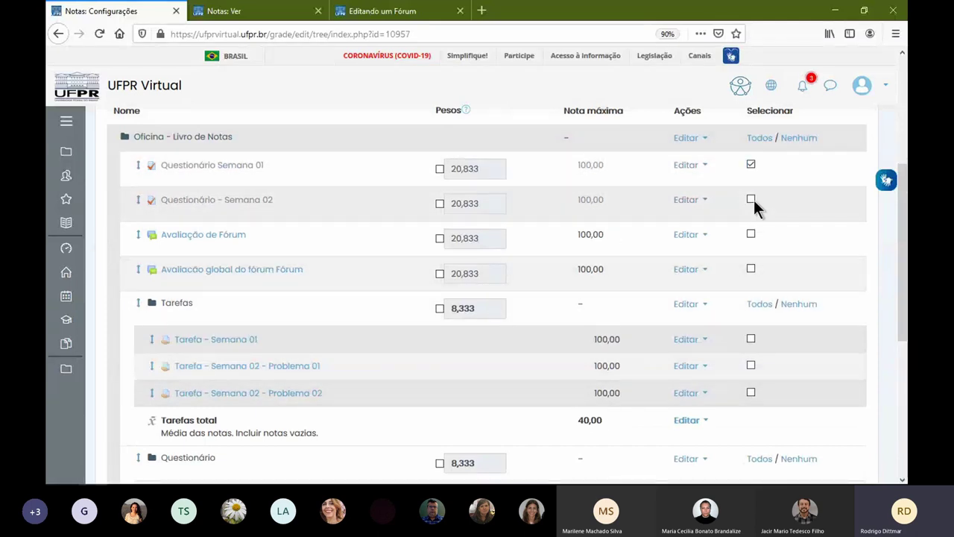
{"action": "left_click", "coordinate": [750, 200]}
{"action": "scroll", "coordinate": [501, 234], "scroll_direction": "down", "scroll_amount": 5}
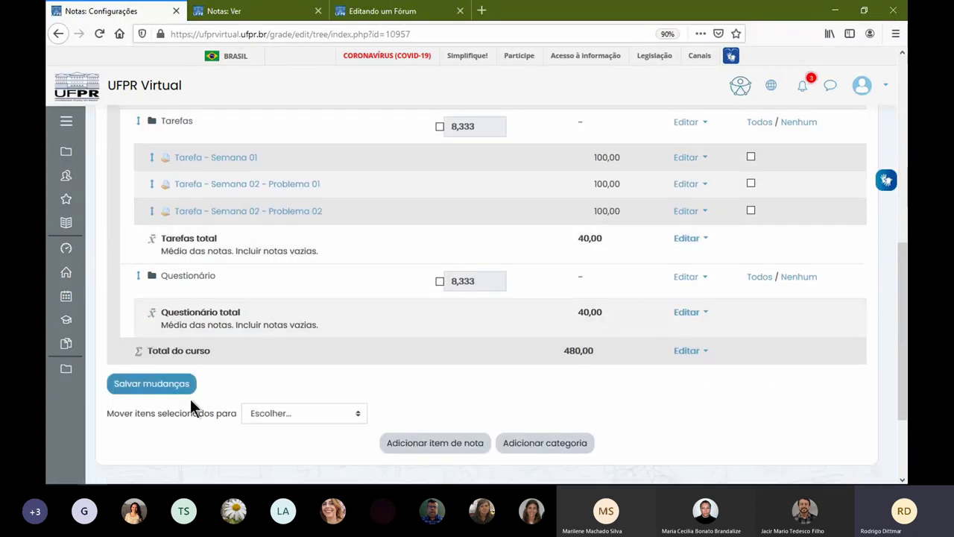
{"action": "left_click", "coordinate": [302, 414]}
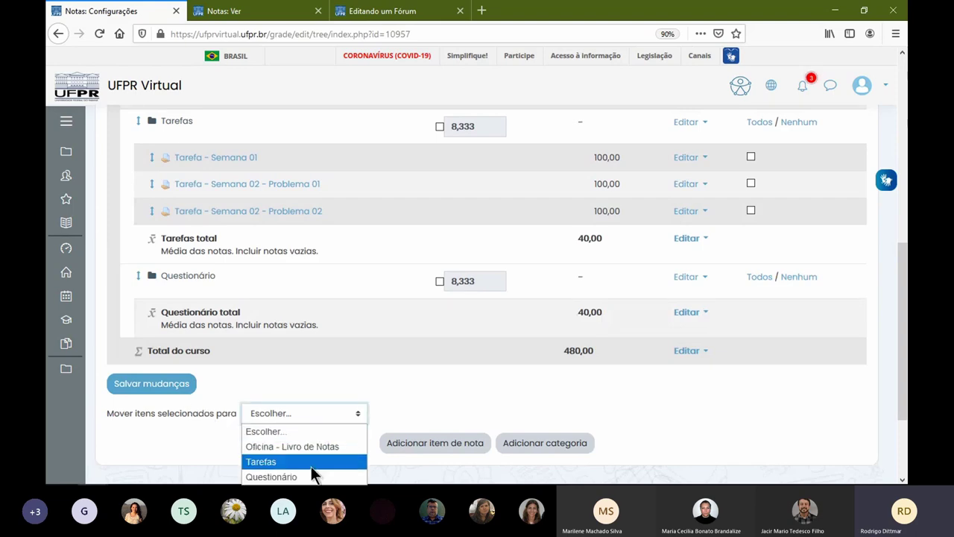
{"action": "left_click", "coordinate": [298, 476]}
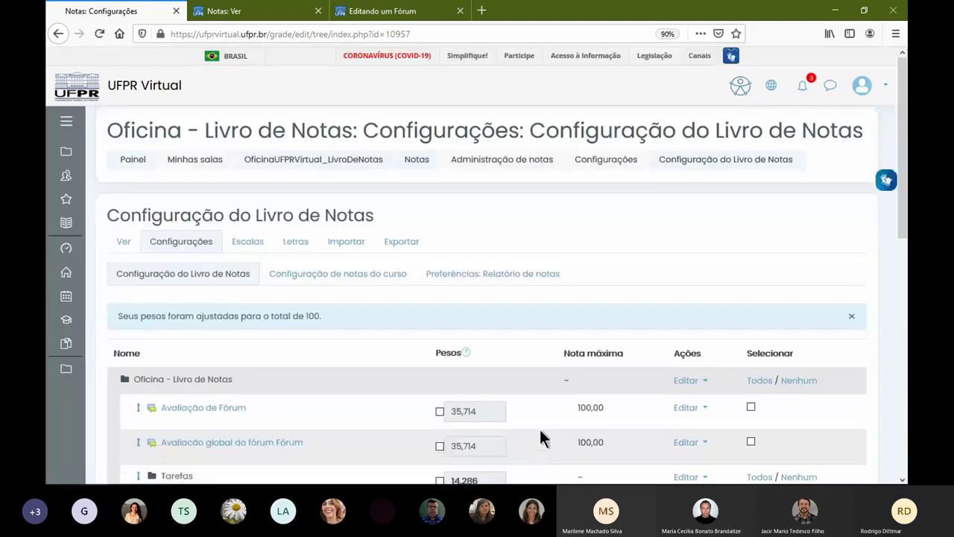
- Review the updated gradebook, checking that the course total now reads 280,00
{"action": "scroll", "coordinate": [610, 370], "scroll_direction": "down", "scroll_amount": 3}
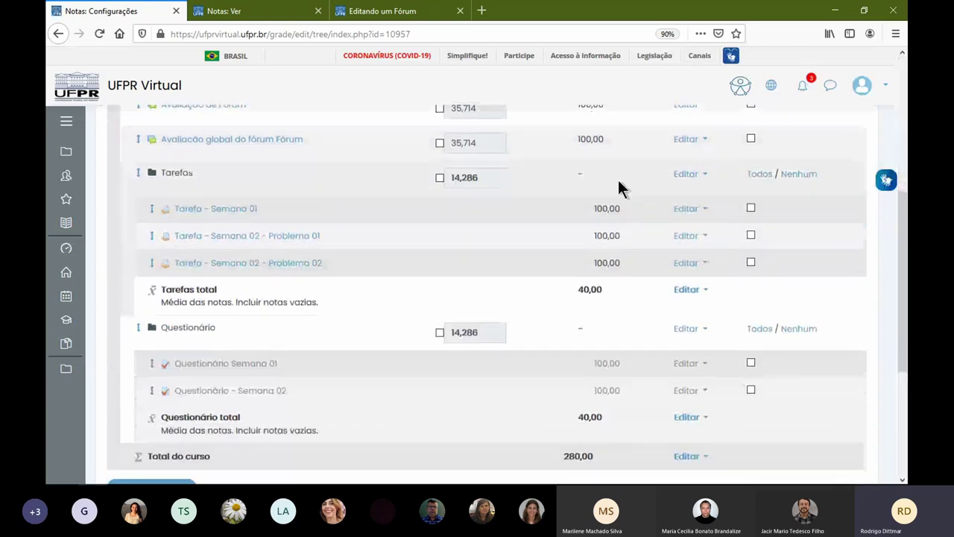
{"action": "scroll", "coordinate": [616, 217], "scroll_direction": "down", "scroll_amount": 3}
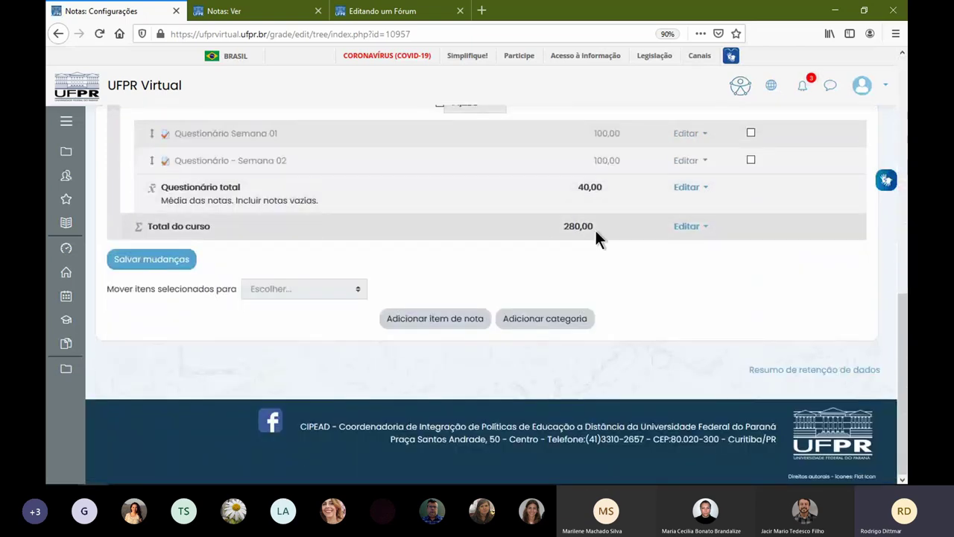
{"action": "left_click_drag", "start_coordinate": [562, 226], "coordinate": [588, 225]}
{"action": "scroll", "coordinate": [601, 230], "scroll_direction": "up", "scroll_amount": 5}
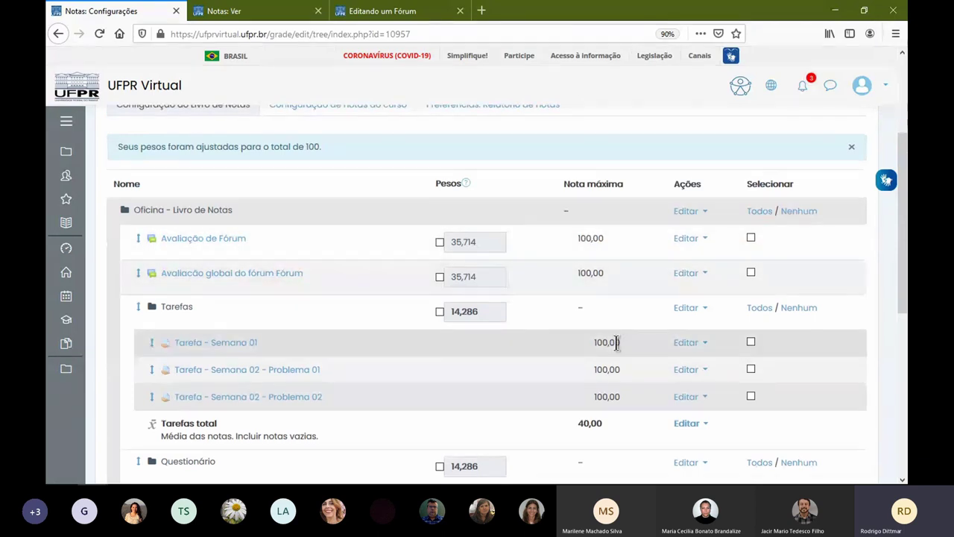
{"action": "scroll", "coordinate": [616, 343], "scroll_direction": "down", "scroll_amount": 2}
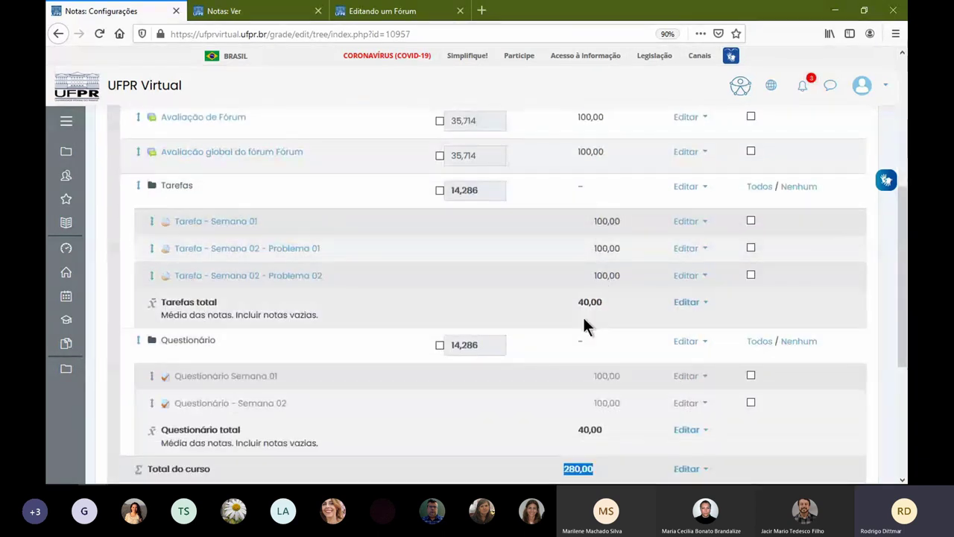
{"action": "scroll", "coordinate": [562, 347], "scroll_direction": "down", "scroll_amount": 3}
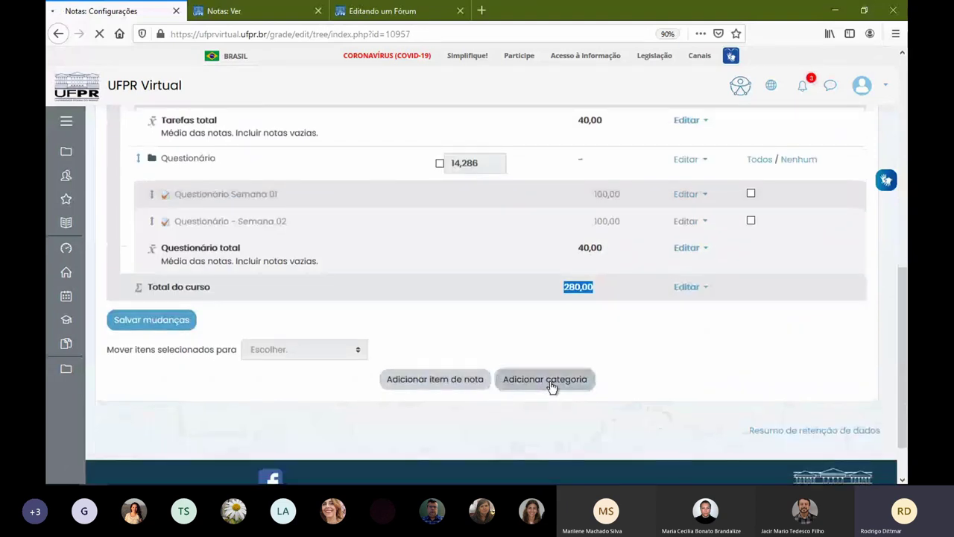
- Add a new grade category named Fórum with a maximum grade of 20
{"action": "left_click", "coordinate": [551, 380]}
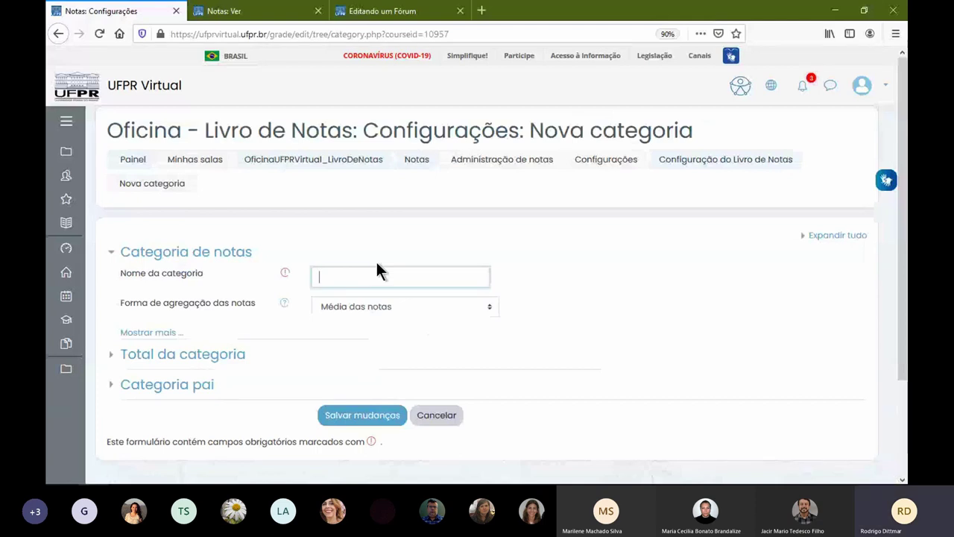
{"action": "type", "text": "Fórum"}
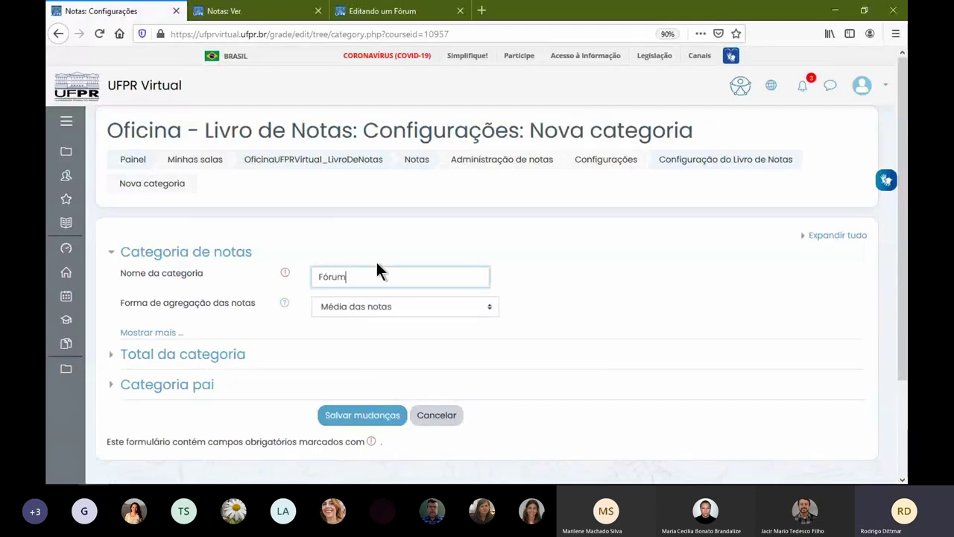
{"action": "left_click", "coordinate": [212, 357]}
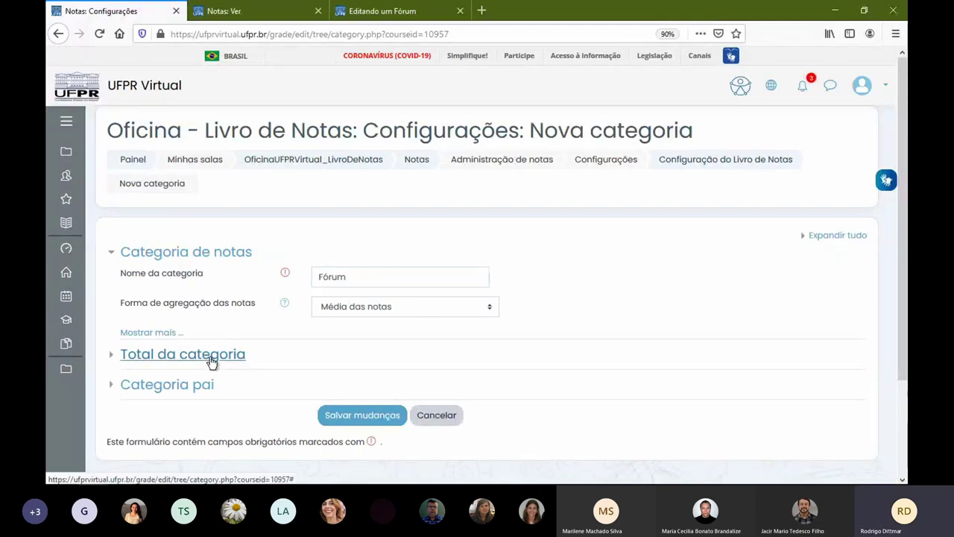
{"action": "scroll", "coordinate": [352, 340], "scroll_direction": "down", "scroll_amount": 4}
{"action": "double_click", "coordinate": [360, 257]}
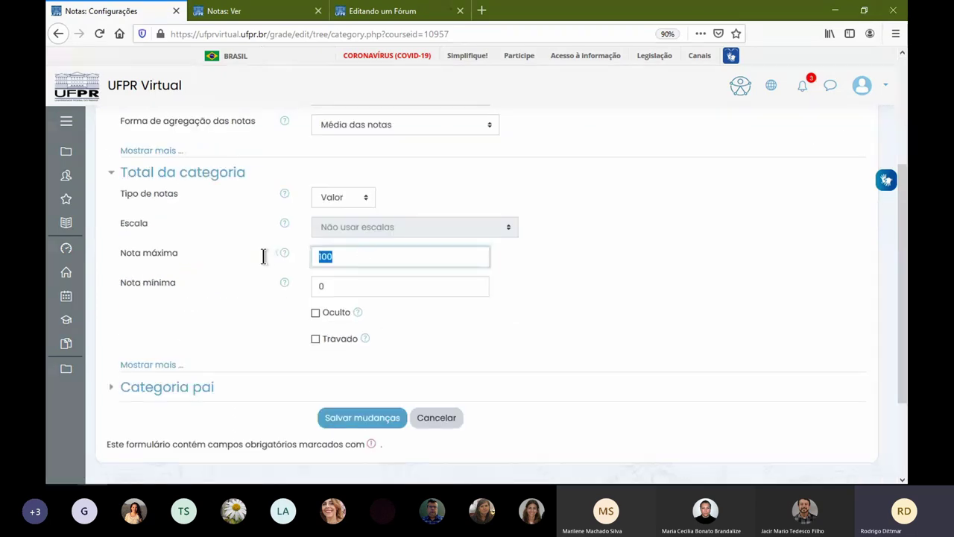
{"action": "type", "text": "20"}
{"action": "left_click", "coordinate": [385, 419]}
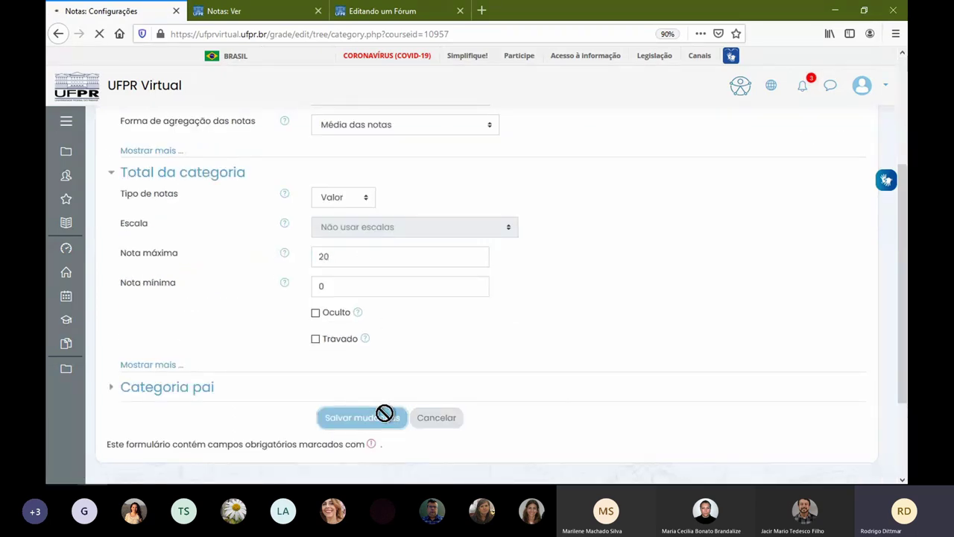
- Move both forum evaluations into Fórum and confirm the course total is 100,00
{"action": "scroll", "coordinate": [535, 350], "scroll_direction": "down", "scroll_amount": 2}
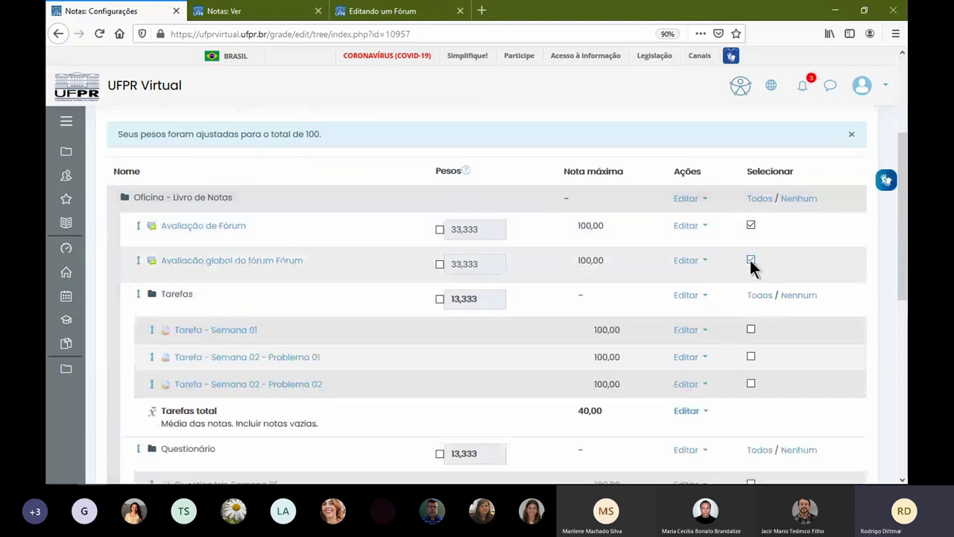
{"action": "scroll", "coordinate": [750, 261], "scroll_direction": "down", "scroll_amount": 10}
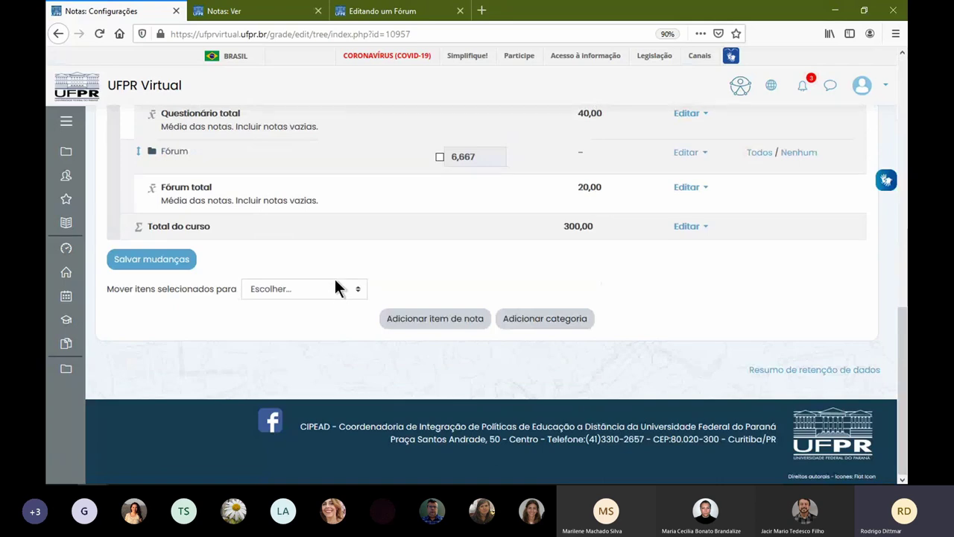
{"action": "scroll", "coordinate": [360, 232], "scroll_direction": "up", "scroll_amount": 10}
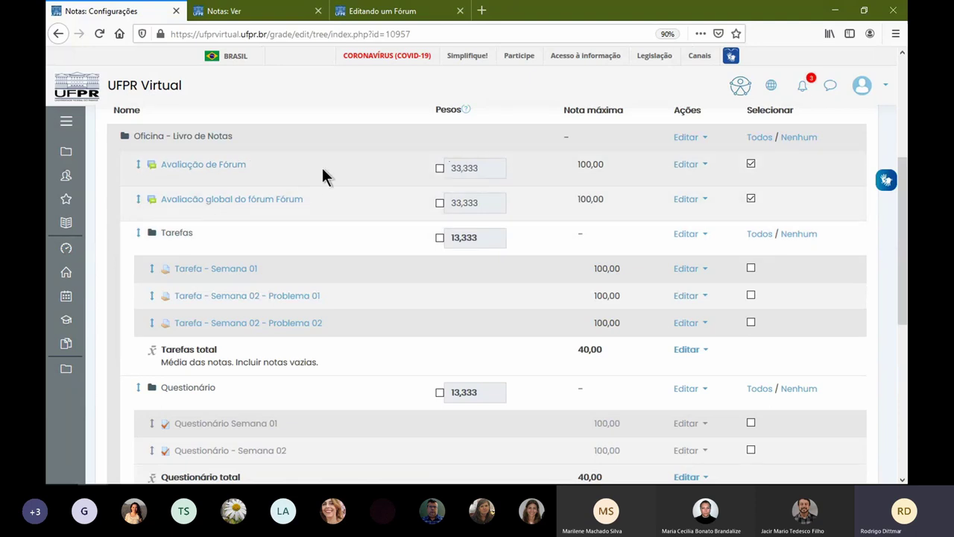
{"action": "scroll", "coordinate": [225, 241], "scroll_direction": "down", "scroll_amount": 4}
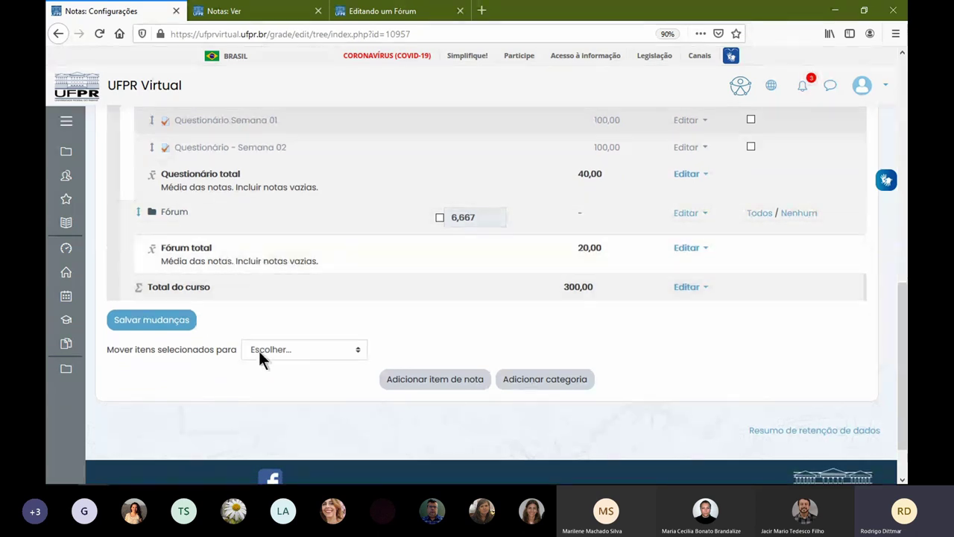
{"action": "left_click", "coordinate": [260, 351]}
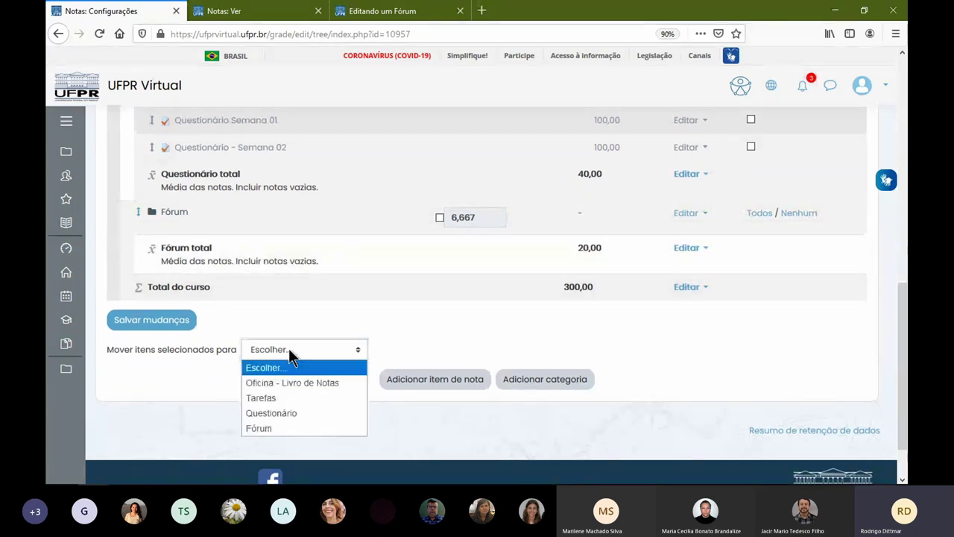
{"action": "left_click", "coordinate": [300, 428]}
{"action": "scroll", "coordinate": [438, 335], "scroll_direction": "down", "scroll_amount": 10}
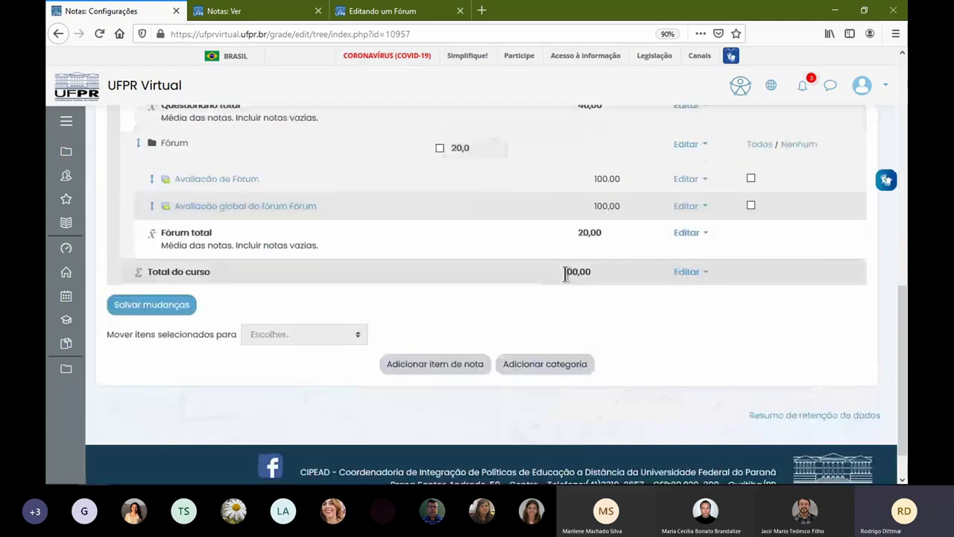
{"action": "double_click", "coordinate": [575, 271]}
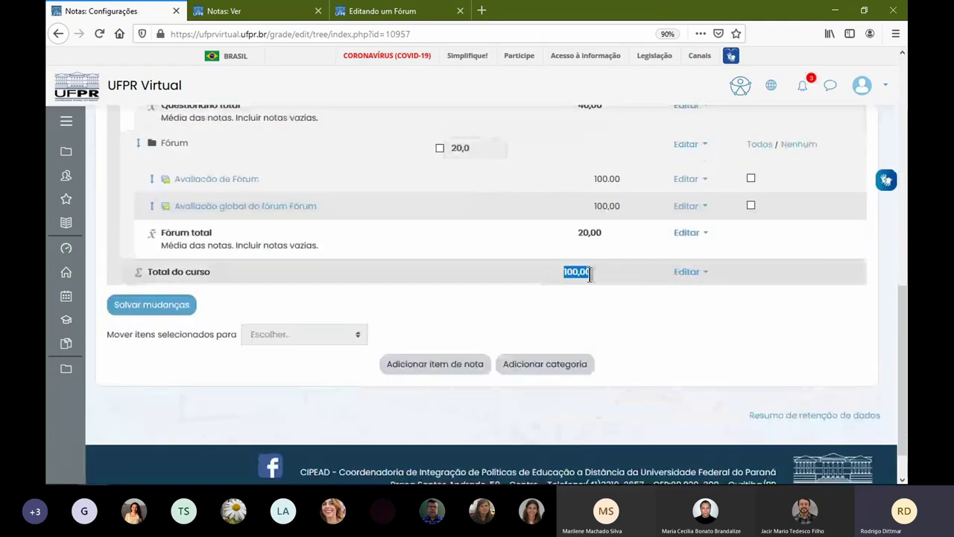
{"action": "left_click", "coordinate": [274, 11]}
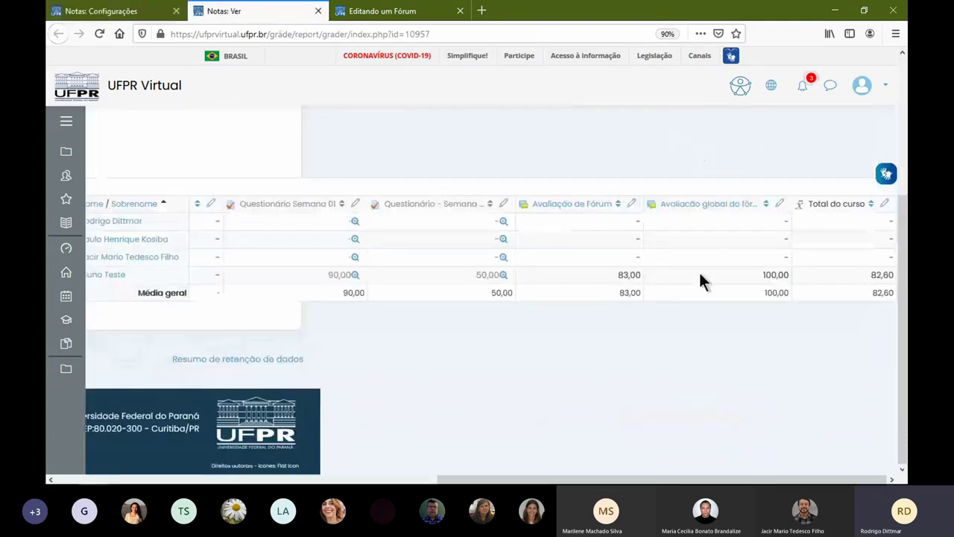
{"action": "key", "text": "F5"}
{"action": "left_click_drag", "start_coordinate": [537, 478], "coordinate": [705, 478]}
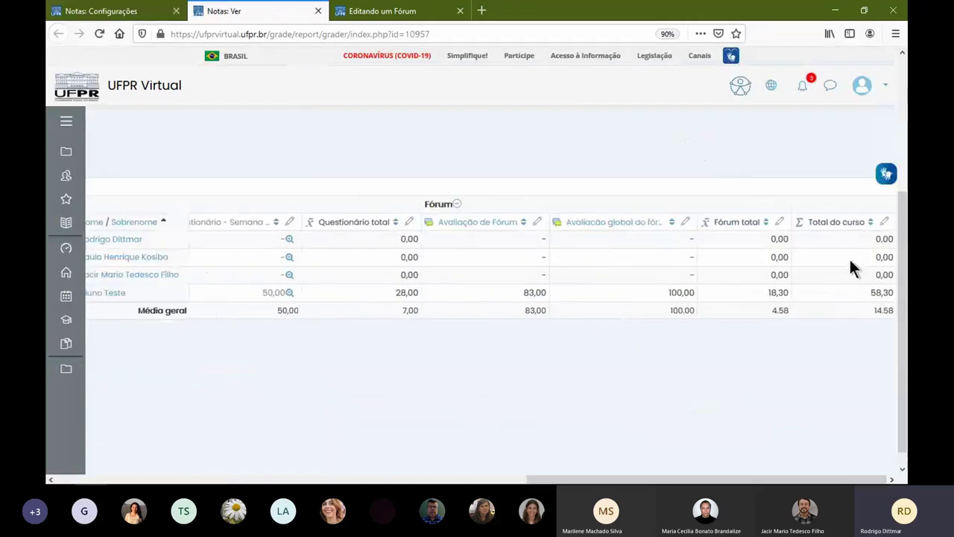
{"action": "double_click", "coordinate": [883, 293]}
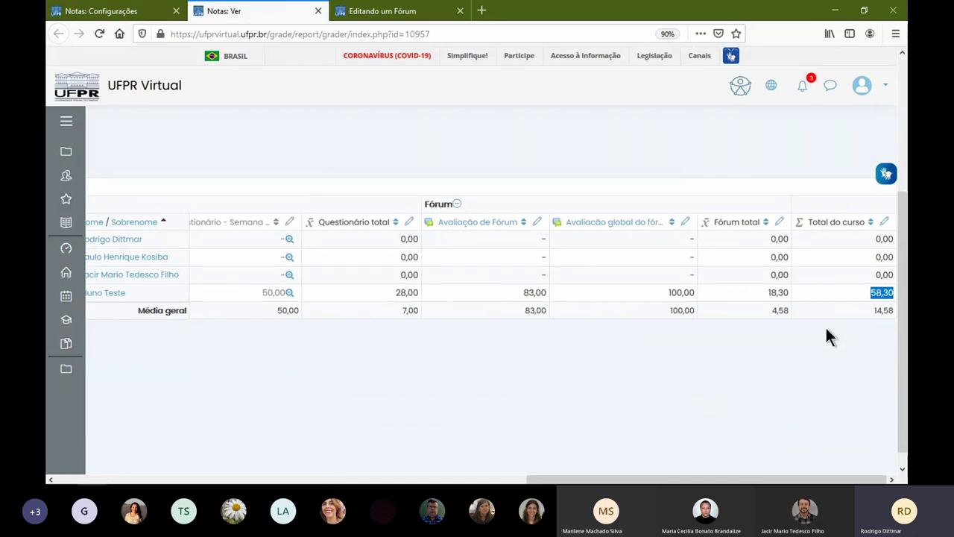
{"action": "left_click_drag", "start_coordinate": [818, 481], "coordinate": [378, 483]}
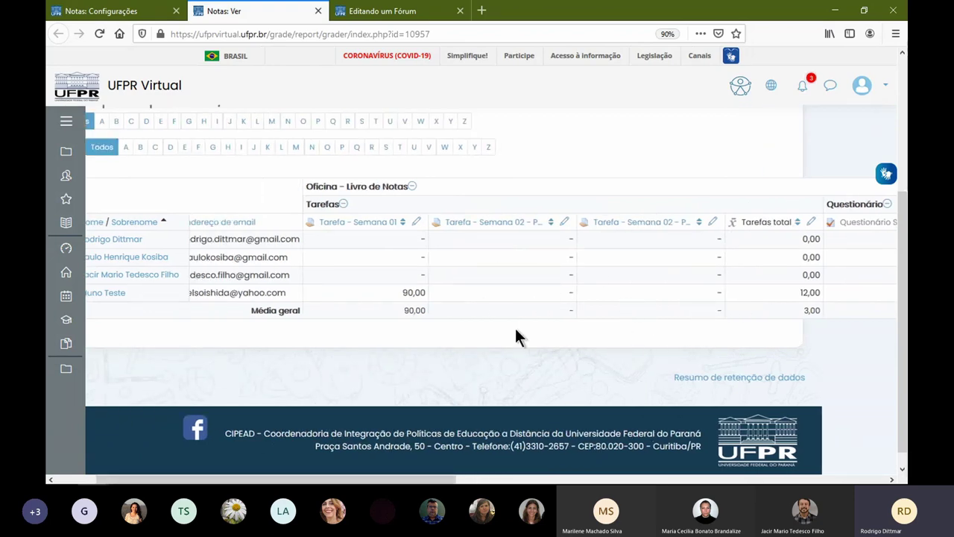
{"action": "left_click", "coordinate": [128, 17]}
{"action": "scroll", "coordinate": [574, 274], "scroll_direction": "up", "scroll_amount": 5}
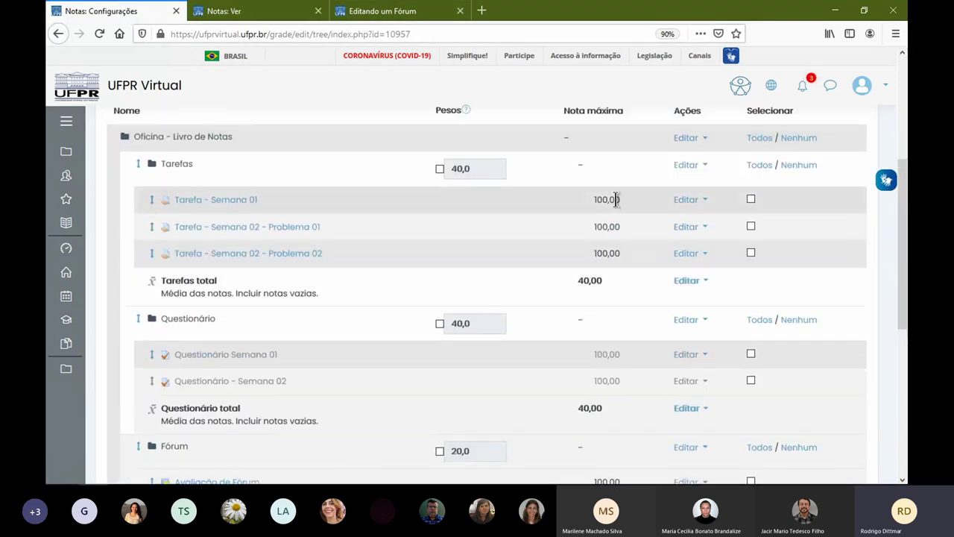
{"action": "scroll", "coordinate": [611, 187], "scroll_direction": "up", "scroll_amount": 2}
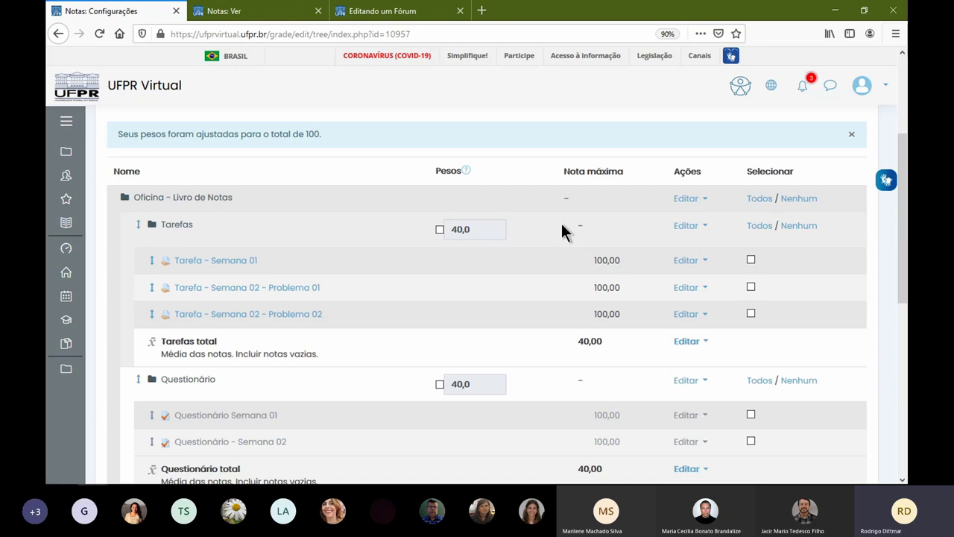
- Go from the forum editing page to the course's Semana 01 section
{"action": "scroll", "coordinate": [542, 224], "scroll_direction": "down", "scroll_amount": 4}
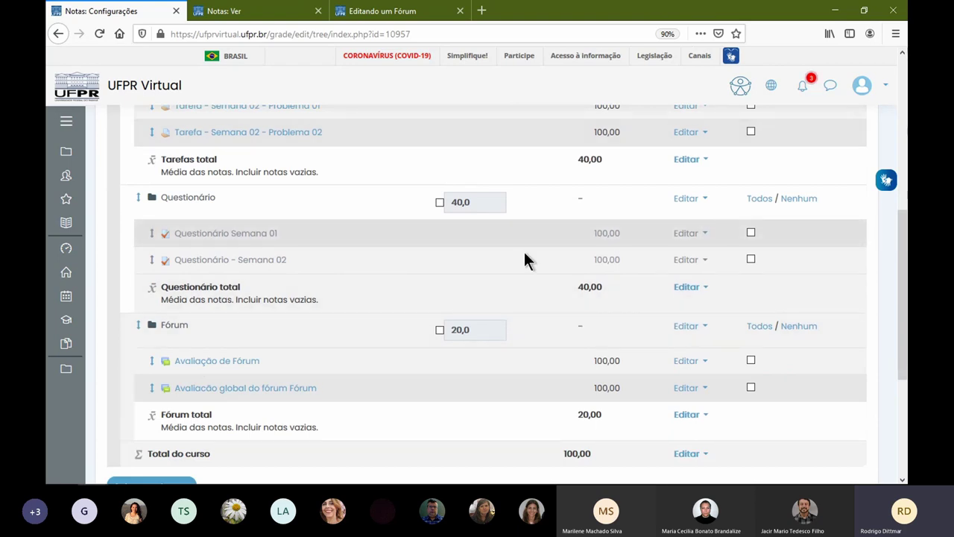
{"action": "scroll", "coordinate": [585, 236], "scroll_direction": "up", "scroll_amount": 3}
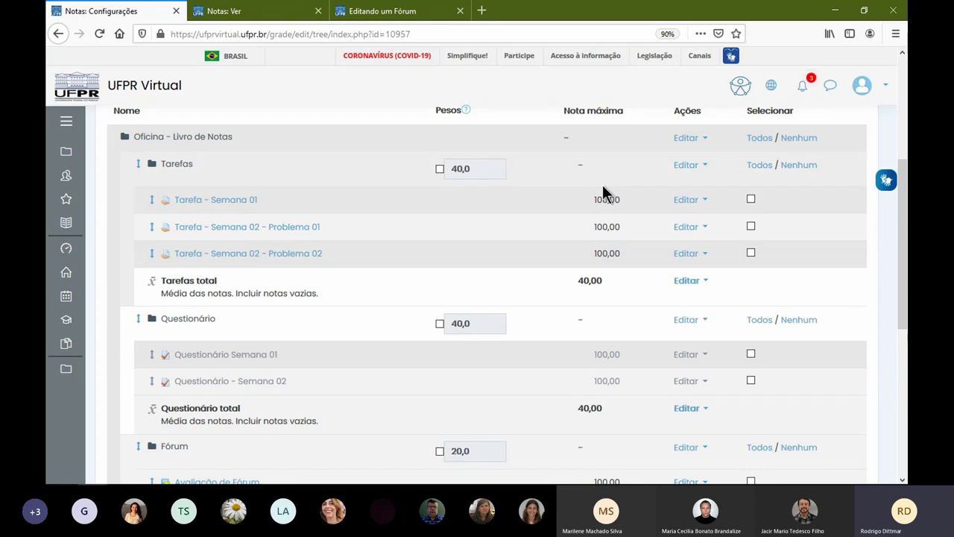
{"action": "left_click", "coordinate": [261, 15]}
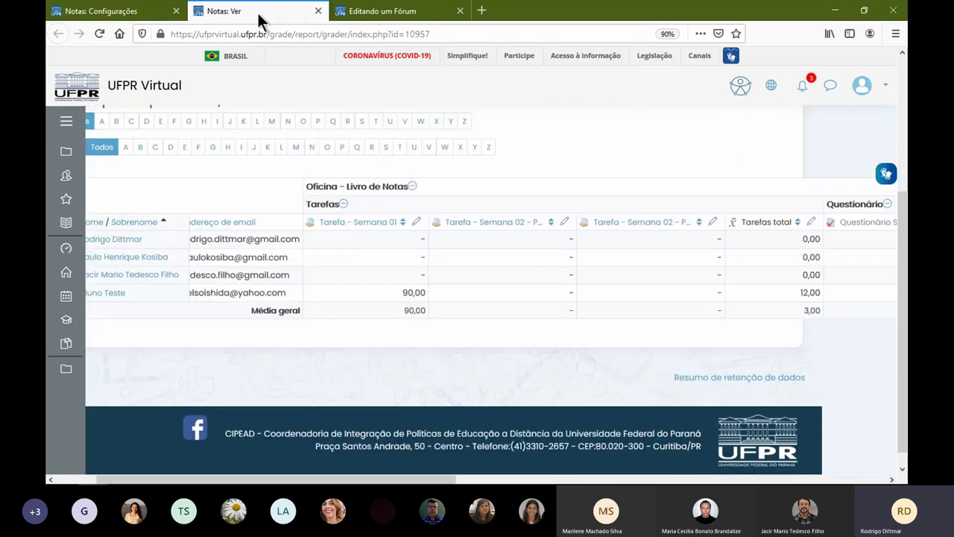
{"action": "left_click", "coordinate": [366, 11]}
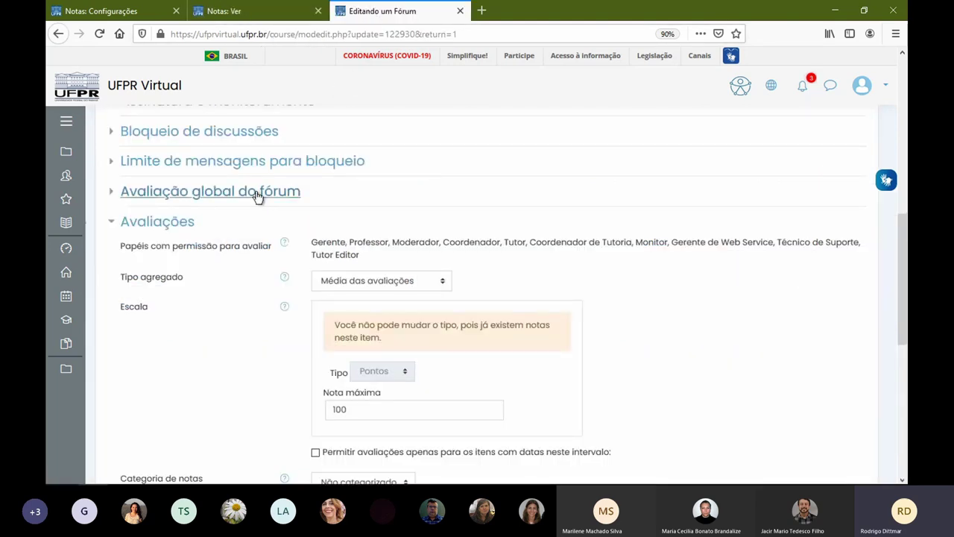
{"action": "scroll", "coordinate": [446, 253], "scroll_direction": "up", "scroll_amount": 10}
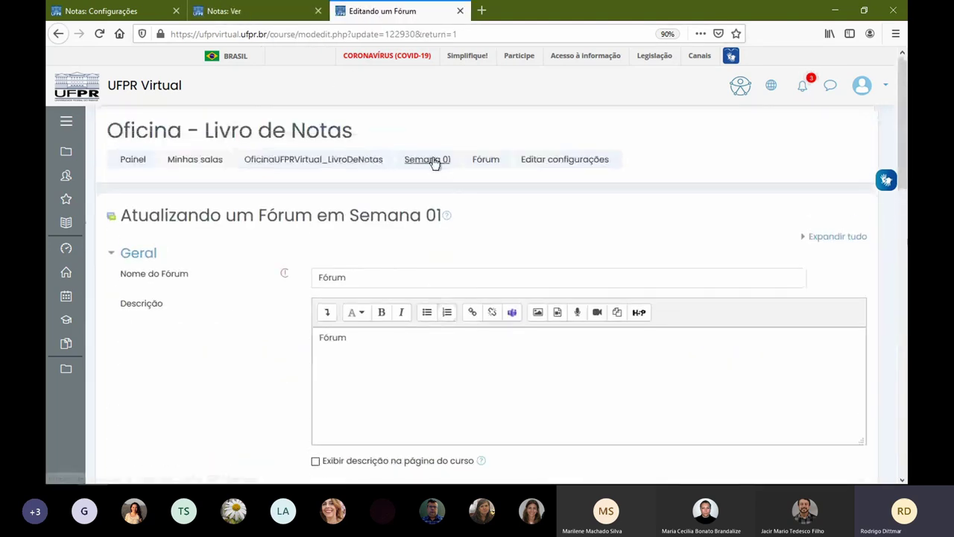
{"action": "left_click", "coordinate": [437, 165]}
- Pick Tarefa in the activity chooser and add it to Semana 01
{"action": "scroll", "coordinate": [439, 216], "scroll_direction": "down", "scroll_amount": 7}
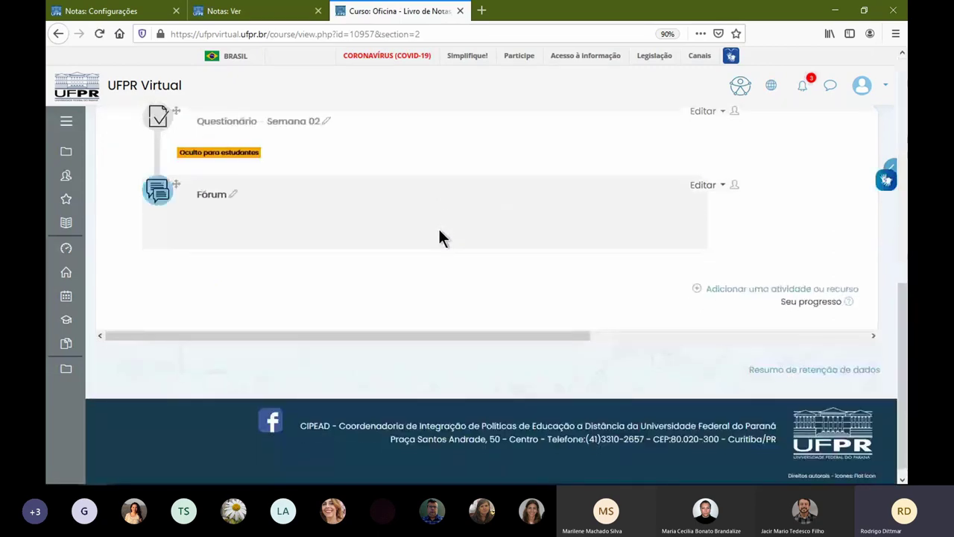
{"action": "scroll", "coordinate": [406, 298], "scroll_direction": "down", "scroll_amount": 10}
{"action": "scroll", "coordinate": [417, 302], "scroll_direction": "down", "scroll_amount": 3}
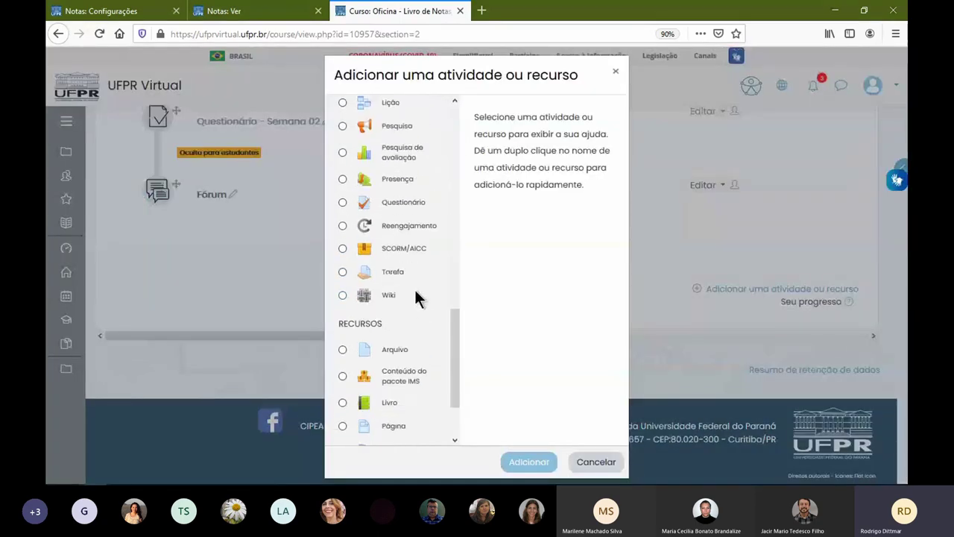
{"action": "left_click", "coordinate": [411, 271]}
{"action": "left_click", "coordinate": [535, 460]}
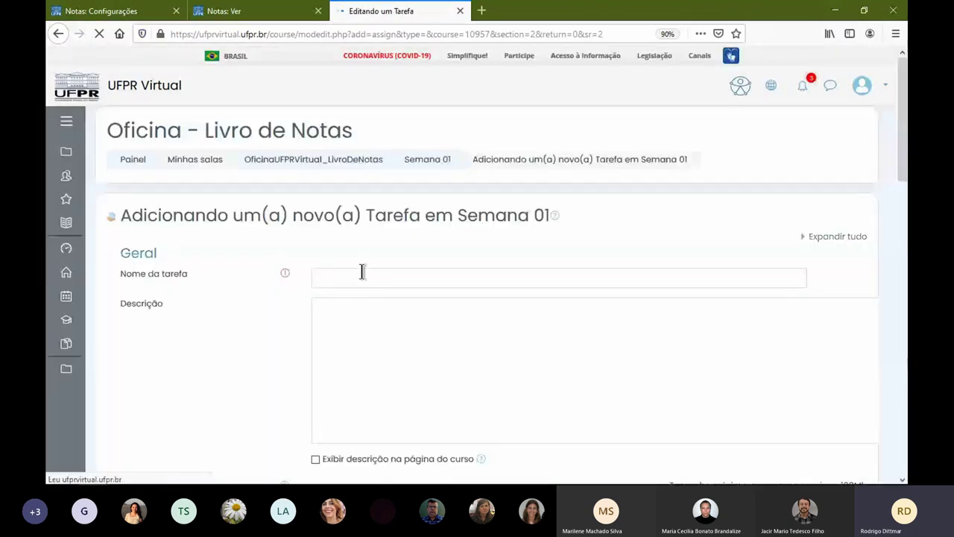
- Name the assignment 'tarefa' and use 'tarefa' as its description too
{"action": "left_click", "coordinate": [371, 279]}
{"action": "type", "text": "tarefa"}
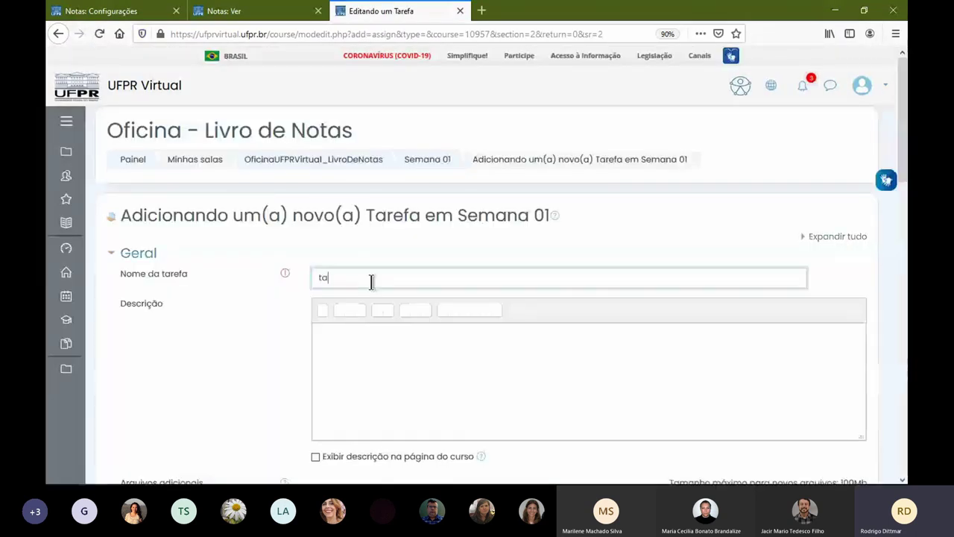
{"action": "left_click", "coordinate": [425, 356]}
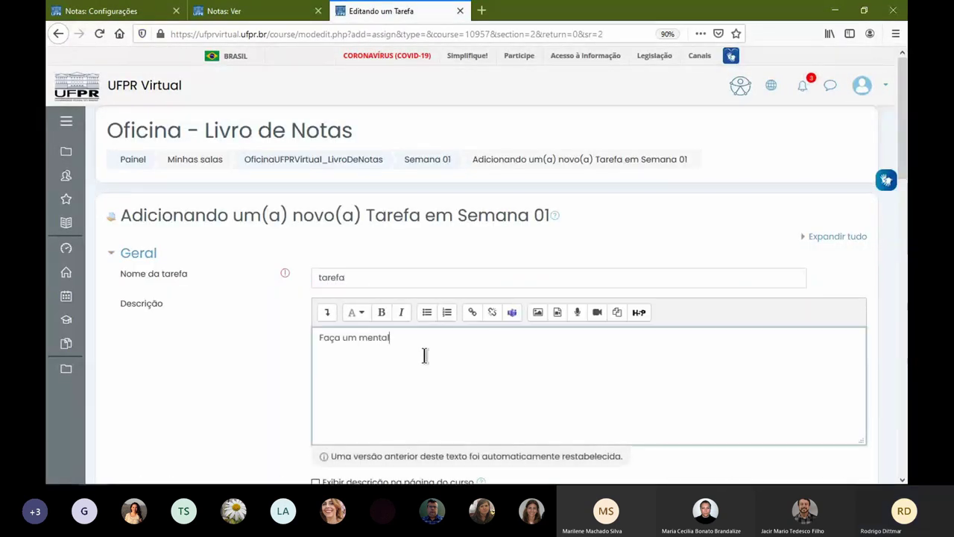
{"action": "double_click", "coordinate": [331, 277]}
{"action": "key", "text": "ctrl+c"}
{"action": "left_click", "coordinate": [426, 341]}
{"action": "key", "text": "ctrl+a"}
{"action": "key", "text": "ctrl+v"}
- Set the maximum grade to 20, then save and display the assignment
{"action": "scroll", "coordinate": [251, 313], "scroll_direction": "down", "scroll_amount": 5}
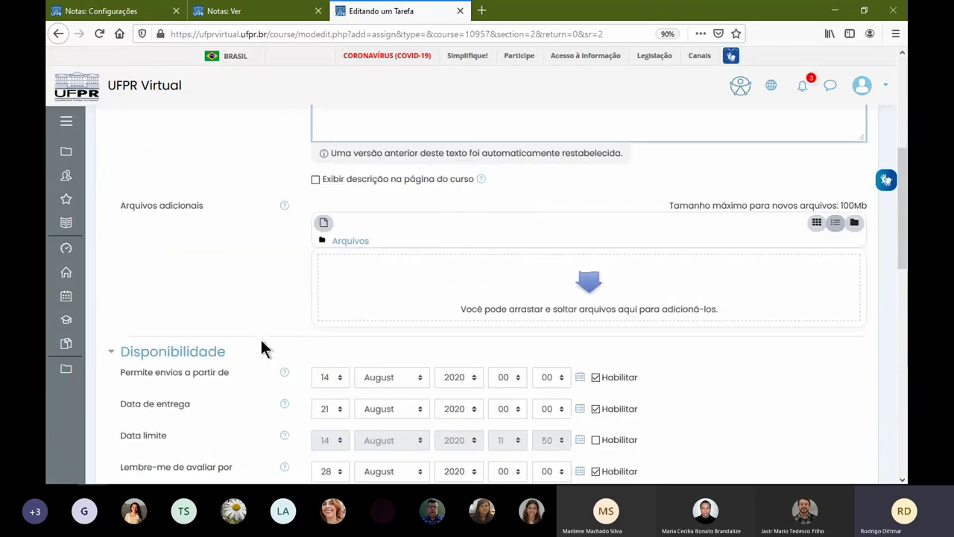
{"action": "scroll", "coordinate": [298, 331], "scroll_direction": "down", "scroll_amount": 5}
{"action": "left_click", "coordinate": [136, 439]}
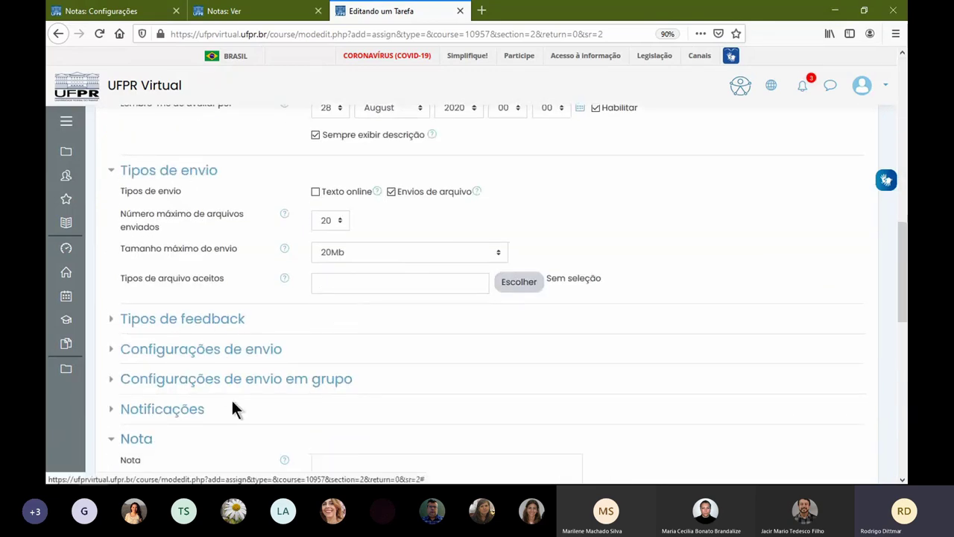
{"action": "scroll", "coordinate": [343, 383], "scroll_direction": "down", "scroll_amount": 3}
{"action": "left_click_drag", "start_coordinate": [387, 342], "coordinate": [249, 340]}
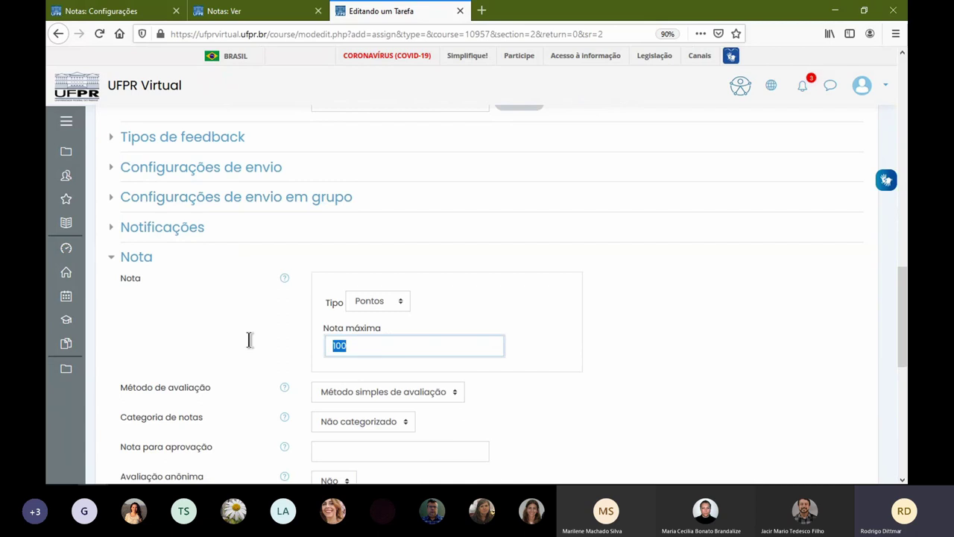
{"action": "type", "text": "20"}
{"action": "left_click", "coordinate": [250, 342]}
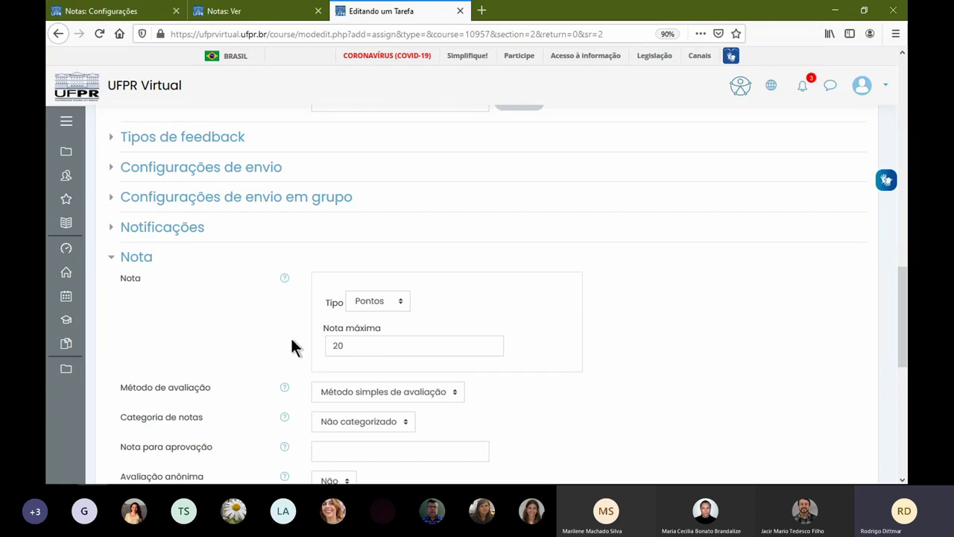
{"action": "scroll", "coordinate": [395, 213], "scroll_direction": "down", "scroll_amount": 3}
{"action": "scroll", "coordinate": [395, 212], "scroll_direction": "down", "scroll_amount": 3}
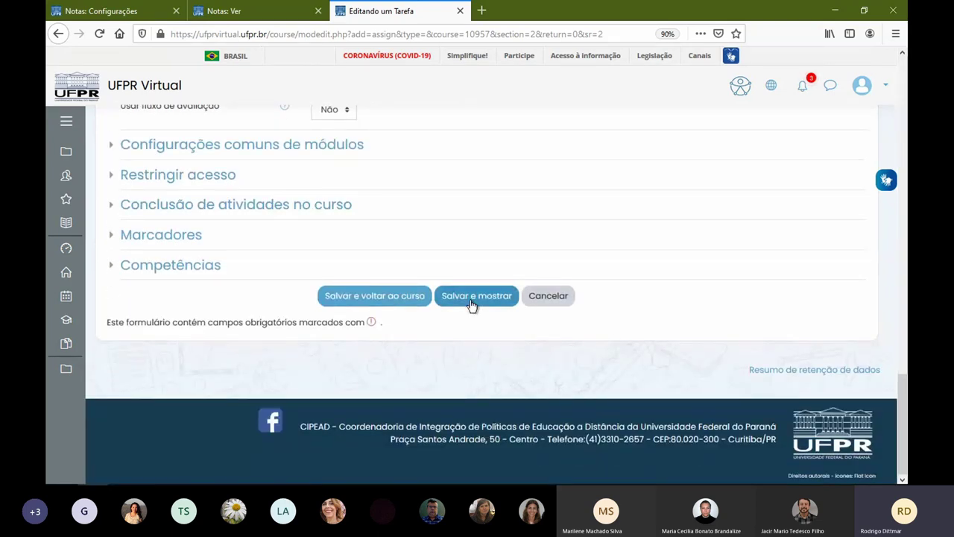
{"action": "left_click", "coordinate": [474, 296]}
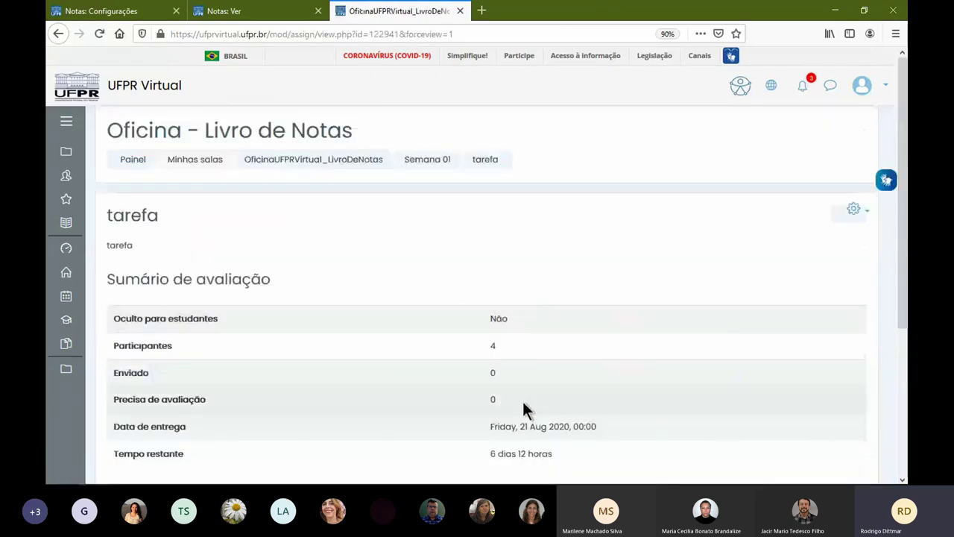
- Review the gradebook setup, highlighting the course total of 120,00 with tarefa counted at 20
{"action": "scroll", "coordinate": [533, 246], "scroll_direction": "down", "scroll_amount": 1}
{"action": "scroll", "coordinate": [537, 258], "scroll_direction": "down", "scroll_amount": 1}
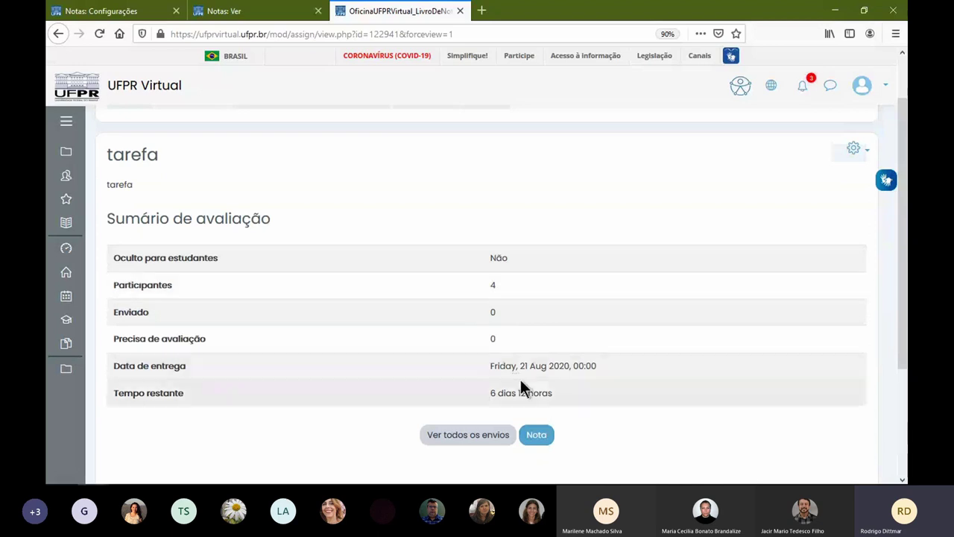
{"action": "left_click", "coordinate": [164, 14]}
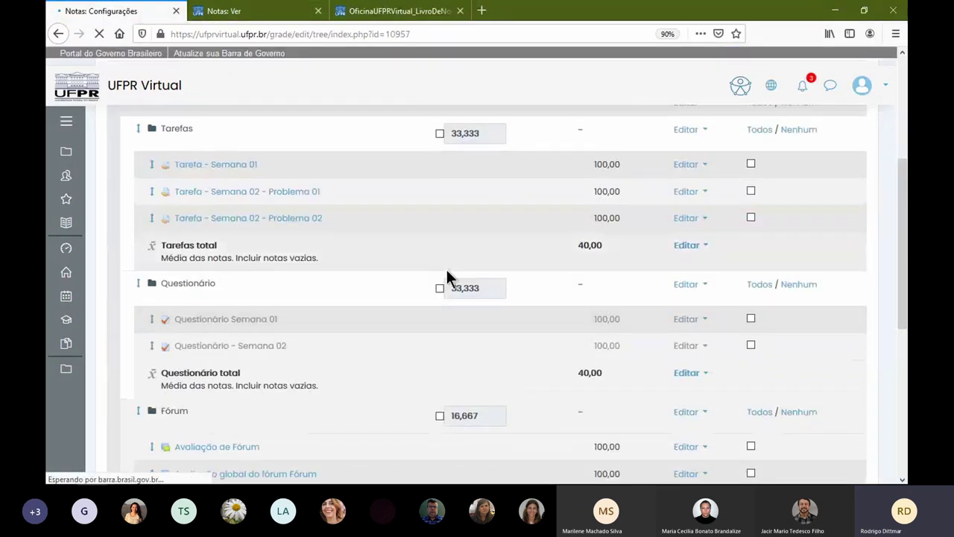
{"action": "scroll", "coordinate": [398, 237], "scroll_direction": "down", "scroll_amount": 3}
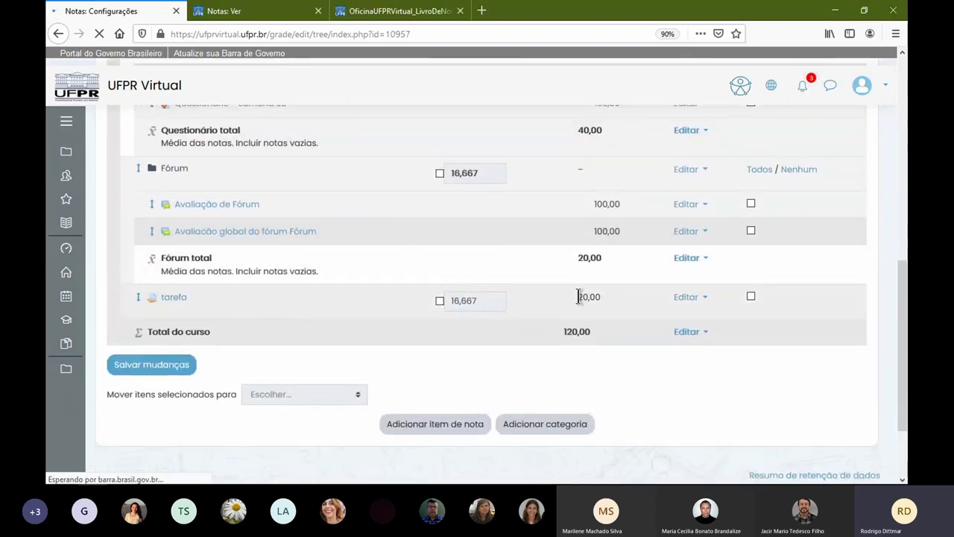
{"action": "left_click_drag", "start_coordinate": [565, 331], "coordinate": [592, 333]}
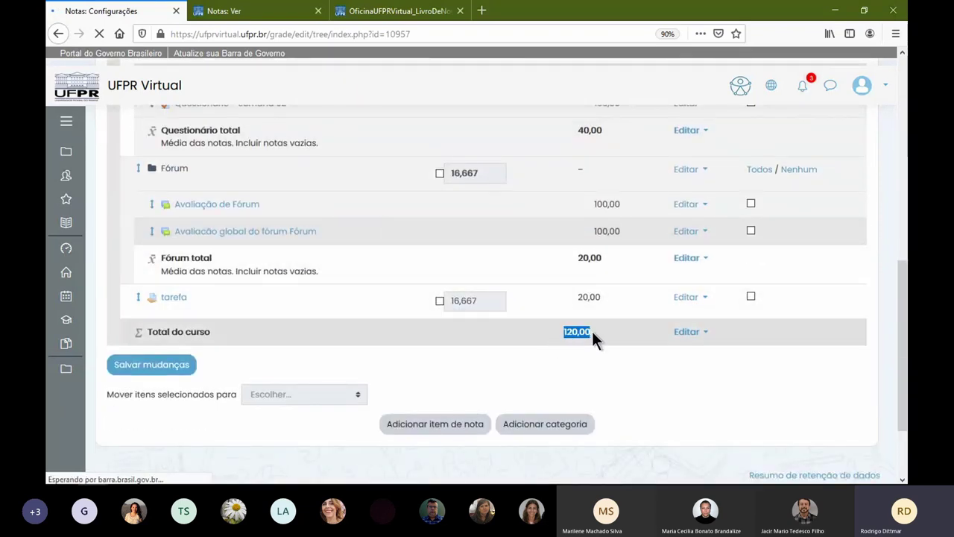
{"action": "scroll", "coordinate": [773, 261], "scroll_direction": "up", "scroll_amount": 4}
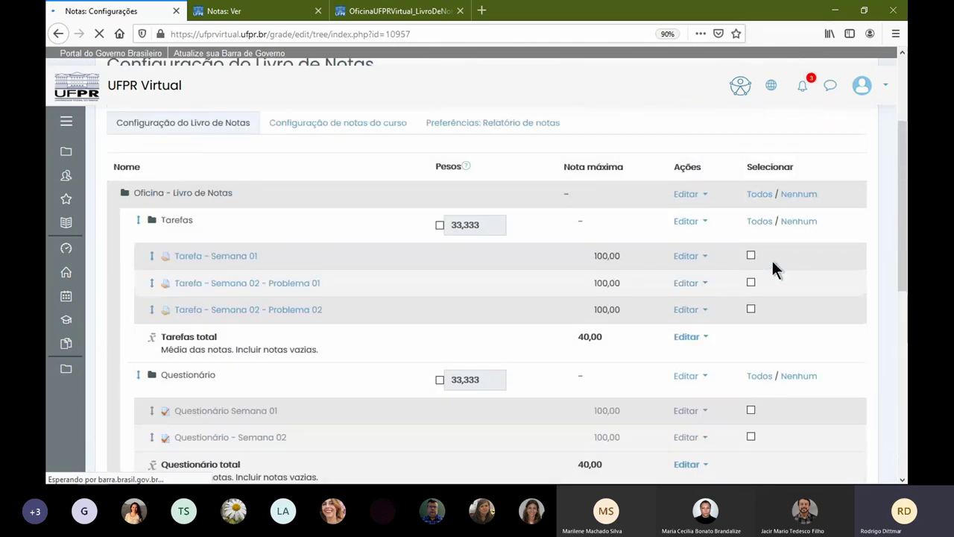
{"action": "scroll", "coordinate": [772, 261], "scroll_direction": "up", "scroll_amount": 1}
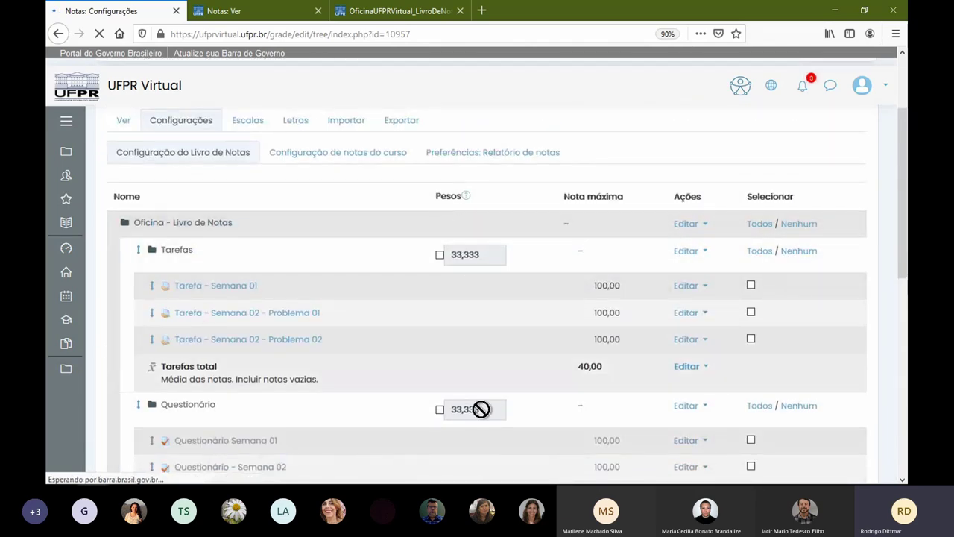
{"action": "scroll", "coordinate": [624, 311], "scroll_direction": "down", "scroll_amount": 3}
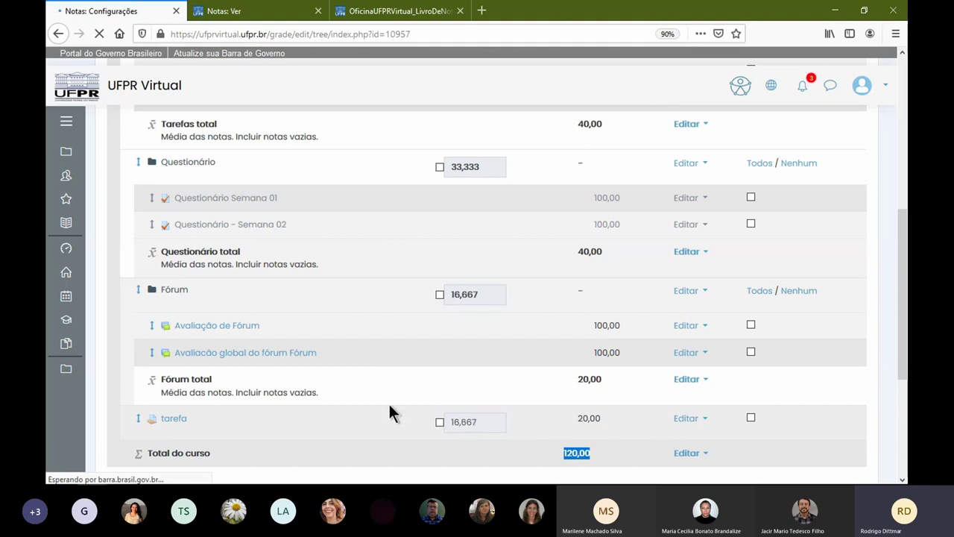
{"action": "scroll", "coordinate": [283, 363], "scroll_direction": "up", "scroll_amount": 3}
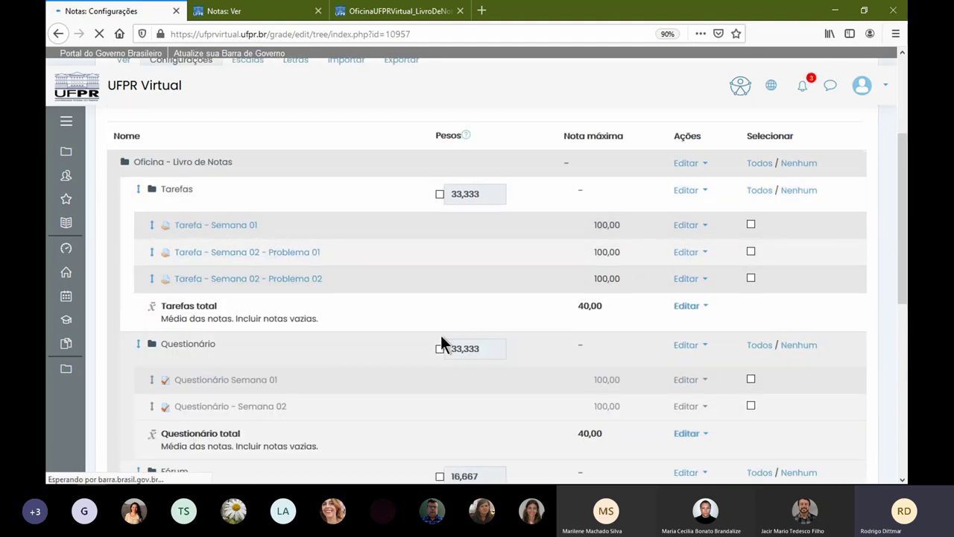
{"action": "scroll", "coordinate": [415, 344], "scroll_direction": "down", "scroll_amount": 4}
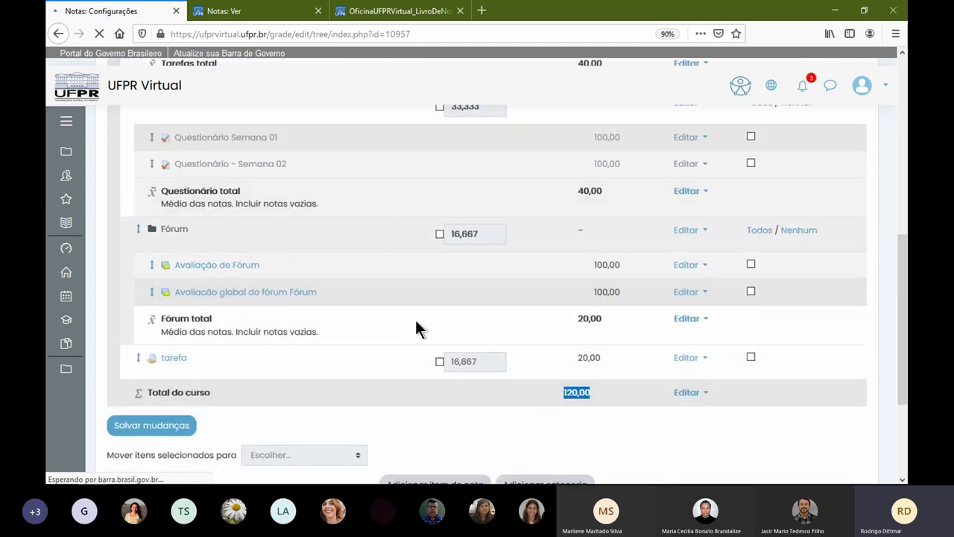
{"action": "scroll", "coordinate": [363, 402], "scroll_direction": "down", "scroll_amount": 2}
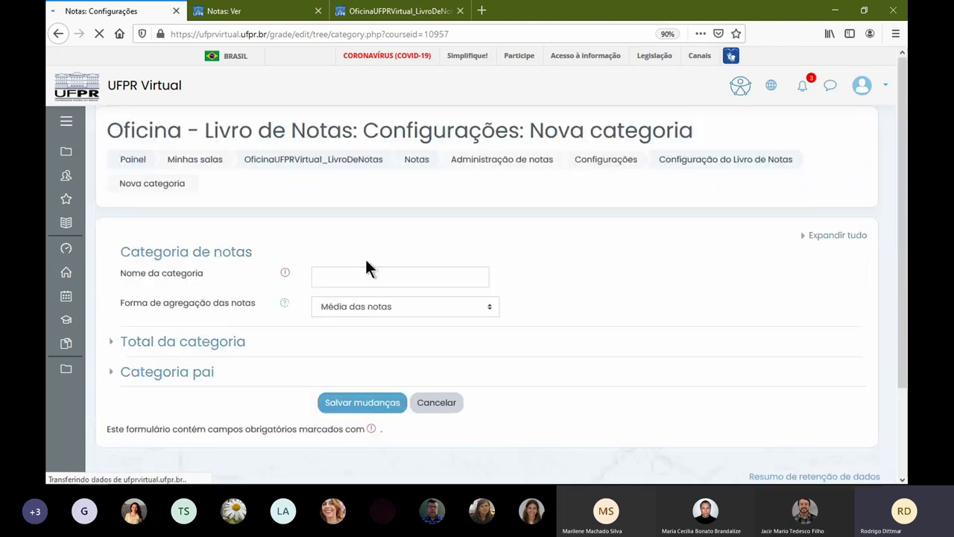
- Save a new category 'Tarefas - Normalização' with Tarefas as its parent category
{"action": "left_click", "coordinate": [348, 277]}
{"action": "type", "text": "Tarefas - Normal"}
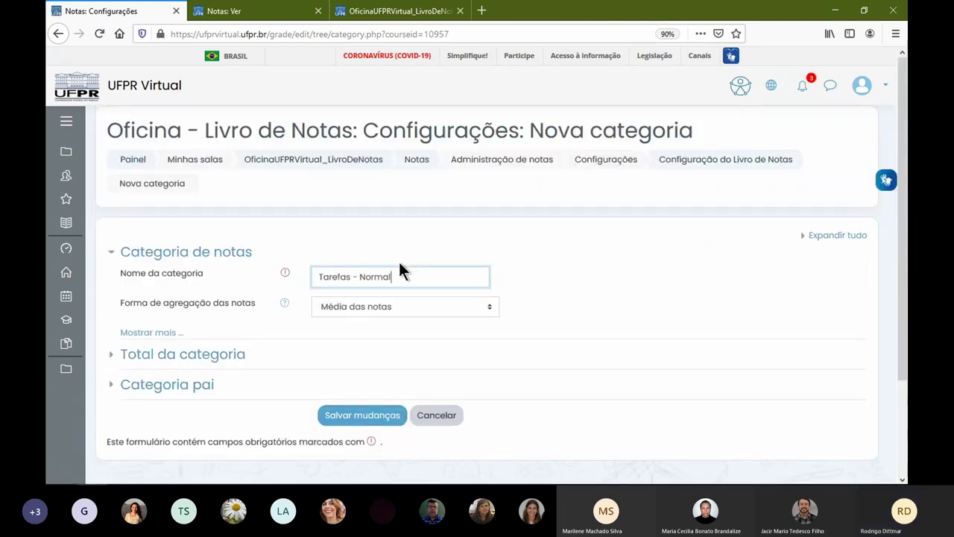
{"action": "type", "text": "ização"}
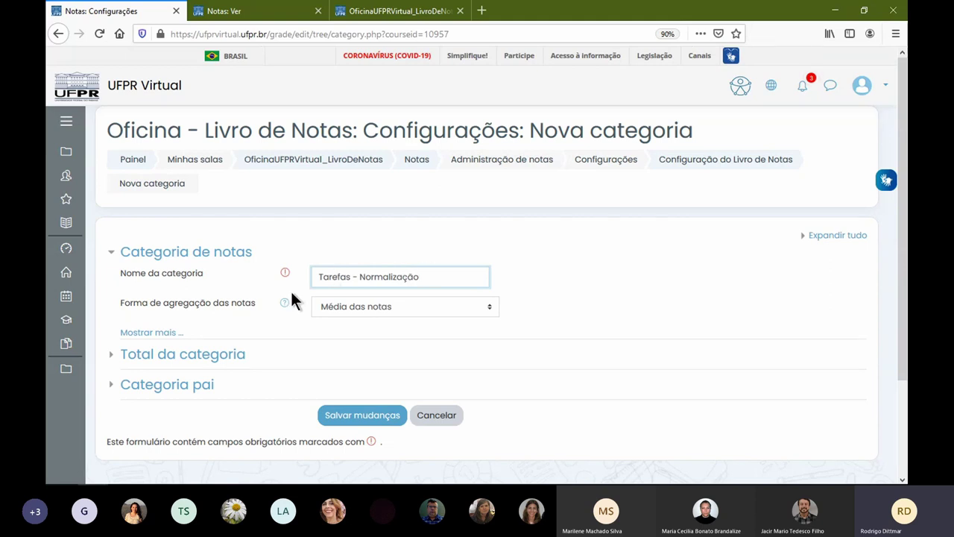
{"action": "left_click", "coordinate": [198, 355]}
{"action": "left_click", "coordinate": [354, 438]}
{"action": "left_click_drag", "start_coordinate": [353, 438], "coordinate": [304, 439]}
{"action": "scroll", "coordinate": [253, 435], "scroll_direction": "down", "scroll_amount": 3}
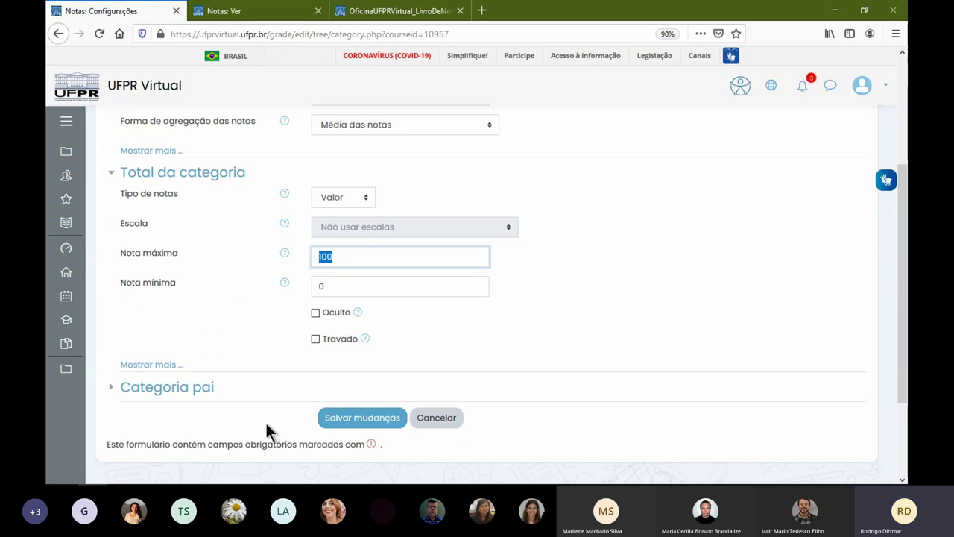
{"action": "left_click", "coordinate": [209, 388]}
{"action": "scroll", "coordinate": [274, 391], "scroll_direction": "down", "scroll_amount": 3}
{"action": "left_click", "coordinate": [402, 283]}
{"action": "left_click", "coordinate": [387, 333]}
{"action": "left_click", "coordinate": [377, 321]}
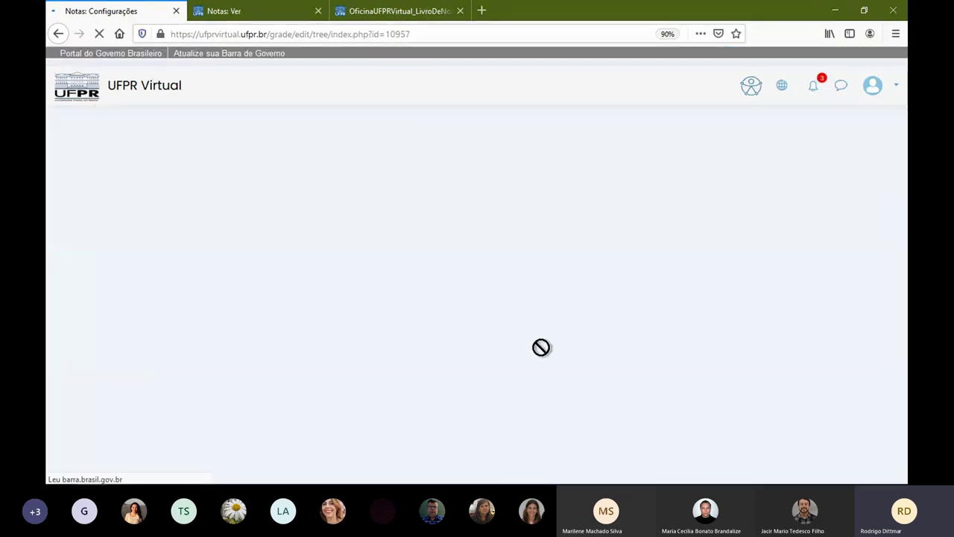
- Select the tarefa grade item and move it into Tarefas - Normalização
{"action": "scroll", "coordinate": [532, 347], "scroll_direction": "down", "scroll_amount": 2}
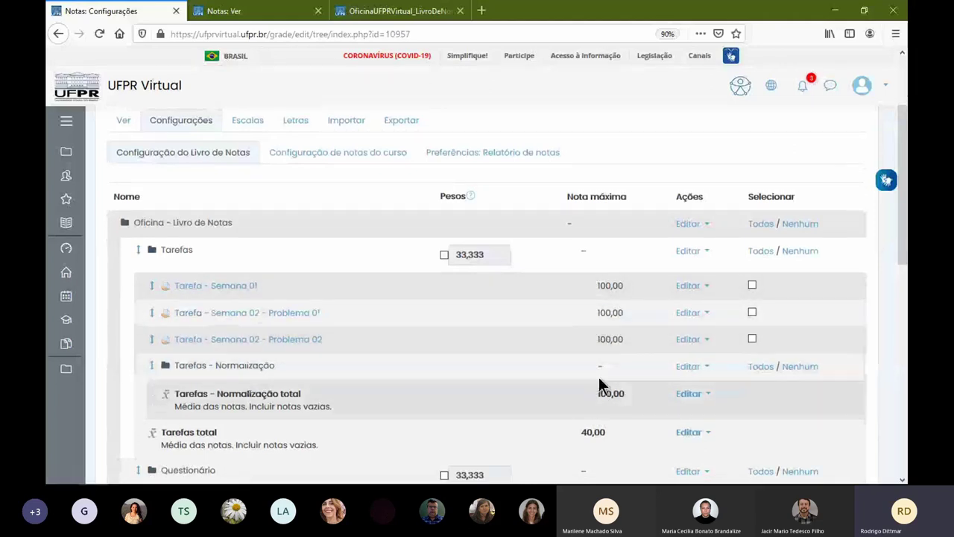
{"action": "scroll", "coordinate": [565, 339], "scroll_direction": "down", "scroll_amount": 2}
{"action": "scroll", "coordinate": [563, 340], "scroll_direction": "down", "scroll_amount": 5}
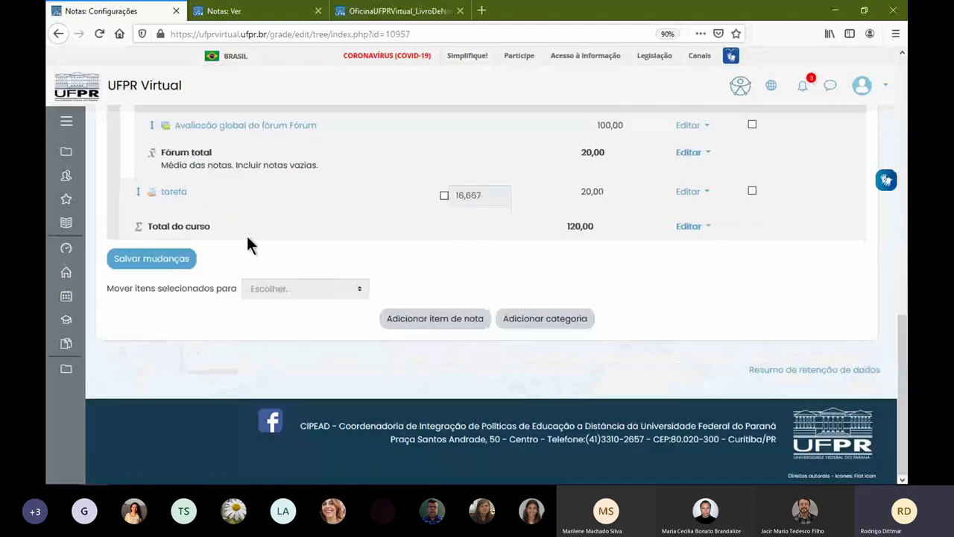
{"action": "scroll", "coordinate": [567, 298], "scroll_direction": "up", "scroll_amount": 1}
{"action": "left_click", "coordinate": [751, 312]}
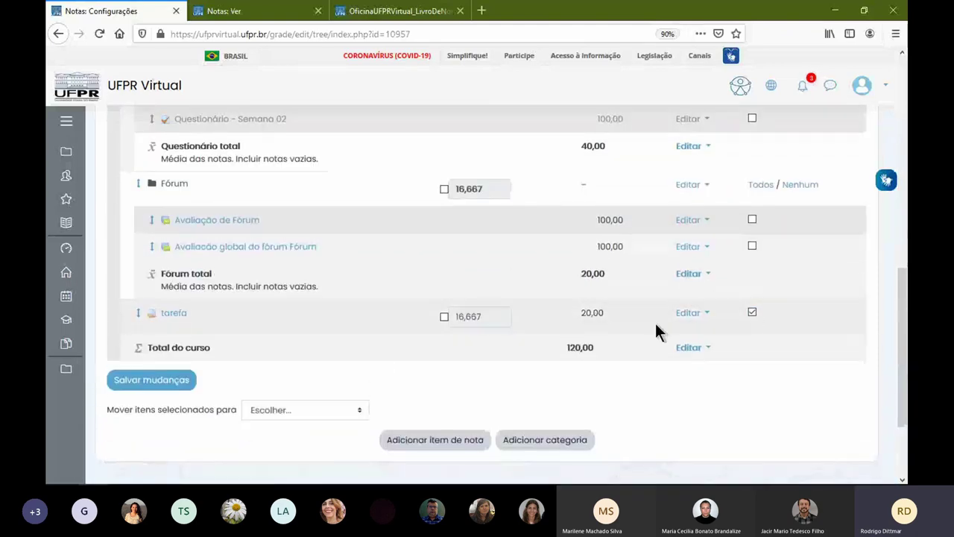
{"action": "left_click", "coordinate": [301, 410]}
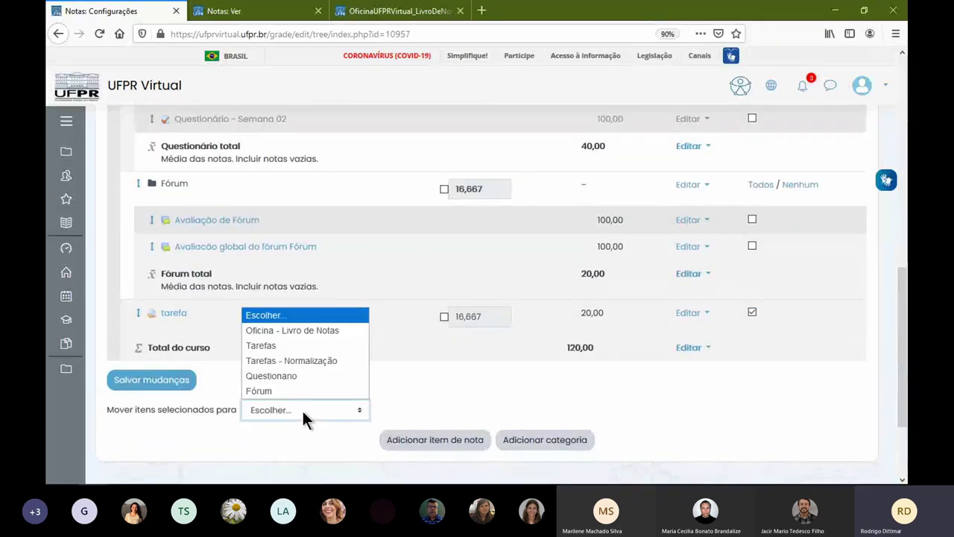
{"action": "left_click", "coordinate": [326, 360]}
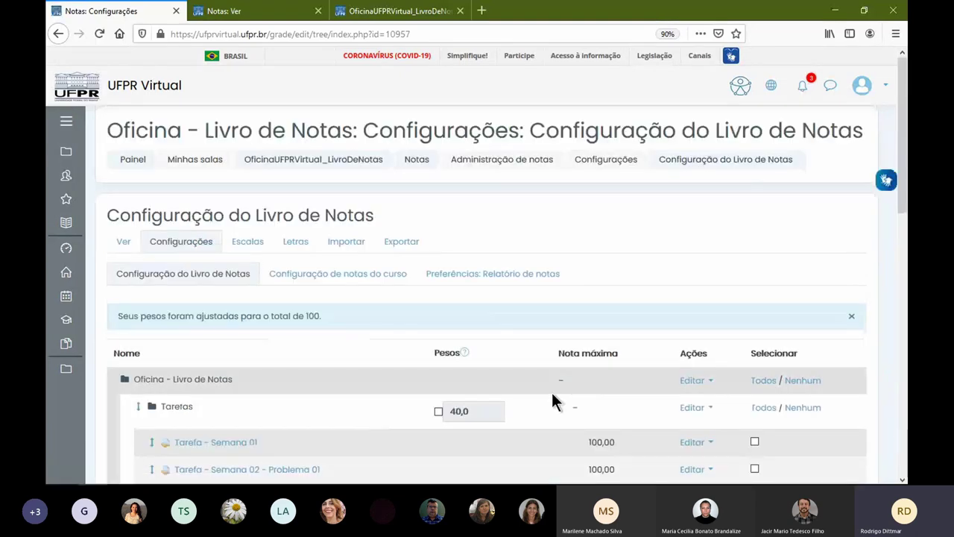
- Highlight tarefa's 20,00 maximum grade in the gradebook setup
{"action": "scroll", "coordinate": [550, 377], "scroll_direction": "down", "scroll_amount": 4}
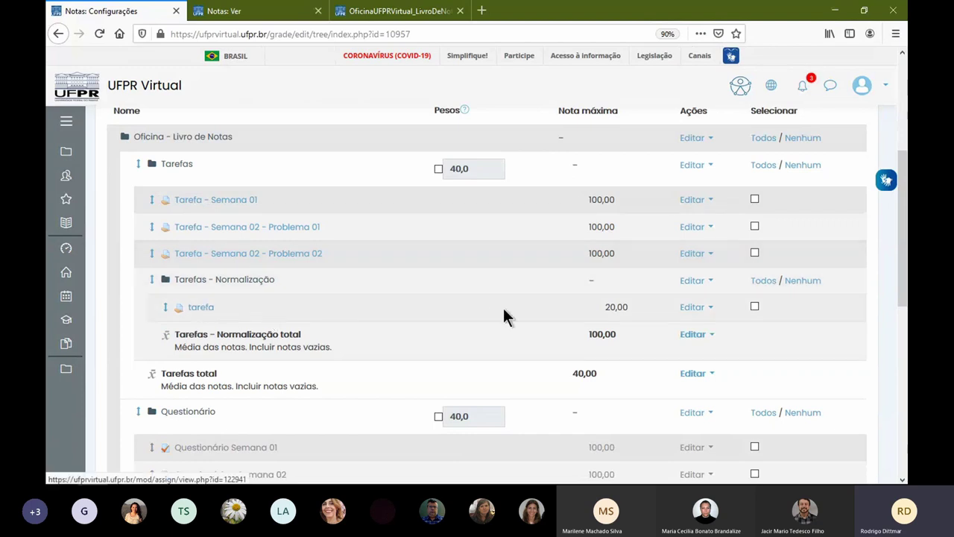
{"action": "left_click_drag", "start_coordinate": [606, 307], "coordinate": [628, 305]}
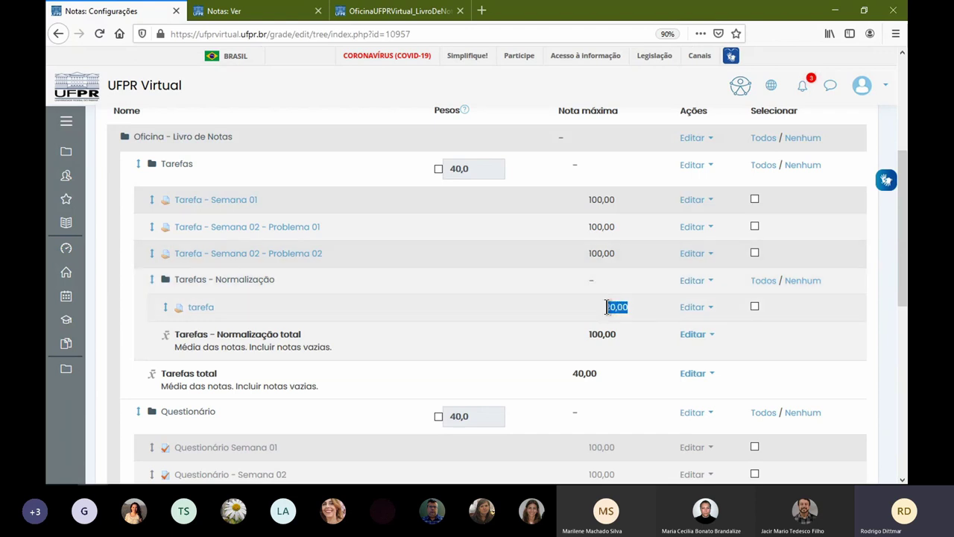
{"action": "left_click_drag", "start_coordinate": [605, 307], "coordinate": [629, 307]}
{"action": "left_click", "coordinate": [614, 307]}
{"action": "left_click_drag", "start_coordinate": [605, 307], "coordinate": [628, 307]}
{"action": "scroll", "coordinate": [574, 225], "scroll_direction": "down", "scroll_amount": 1}
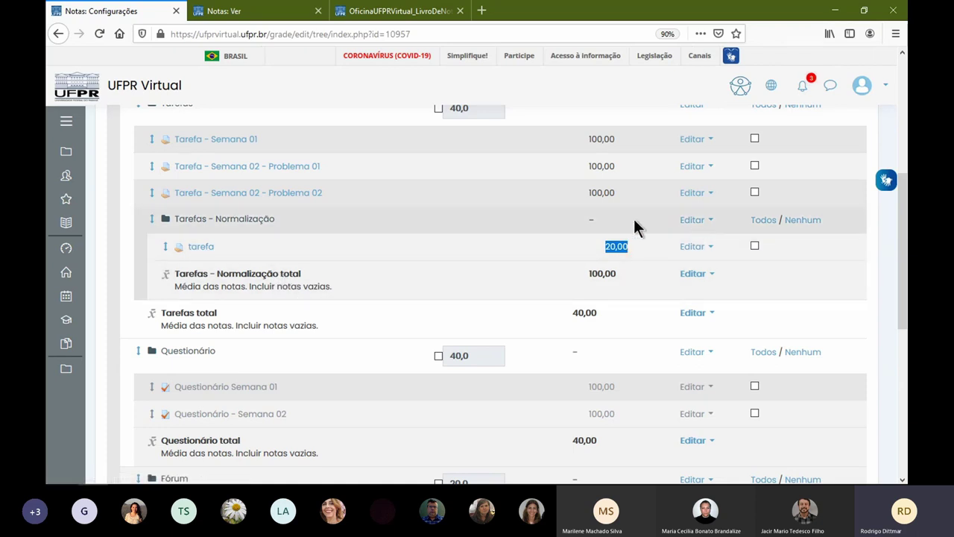
- Set the Tarefas - Normalização aggregation to Soma das notas (Natural)
{"action": "left_click", "coordinate": [688, 220]}
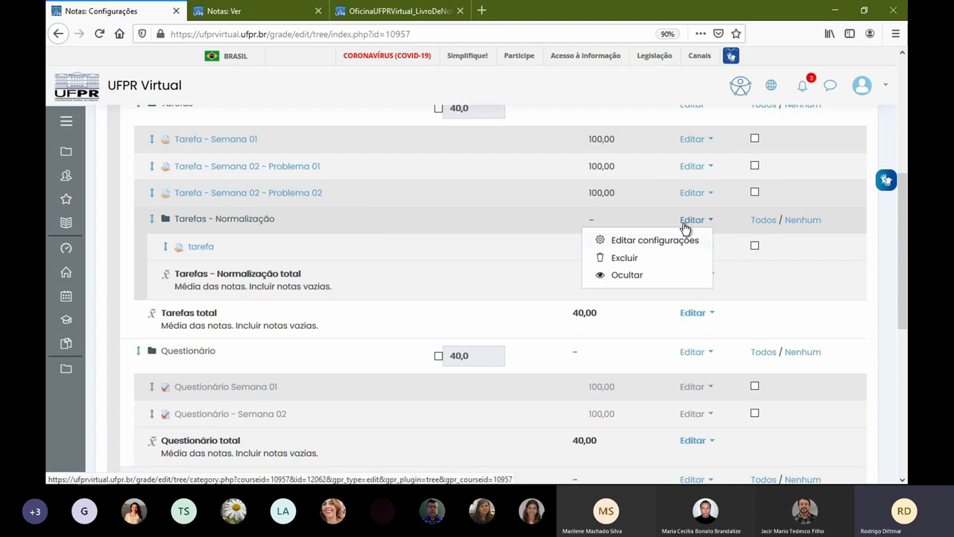
{"action": "left_click", "coordinate": [654, 243]}
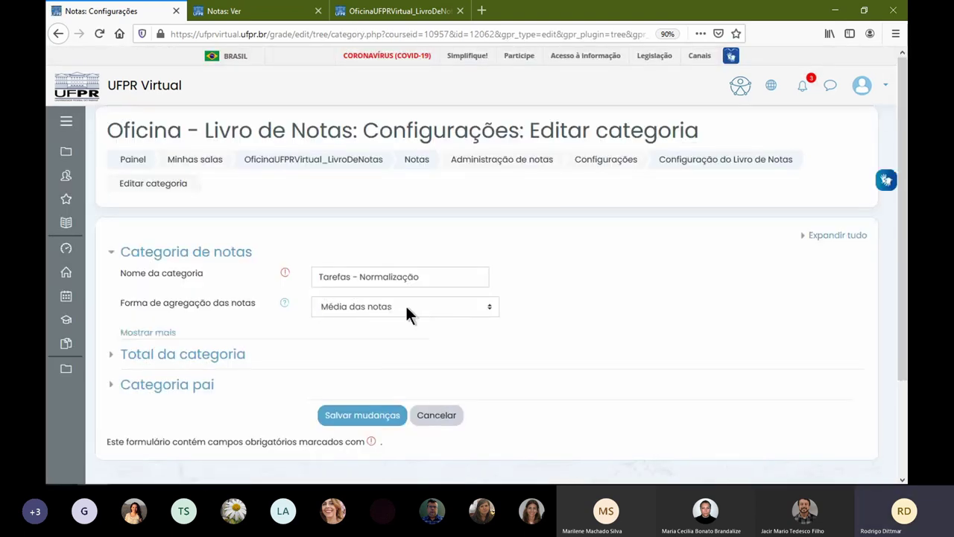
{"action": "left_click", "coordinate": [406, 313]}
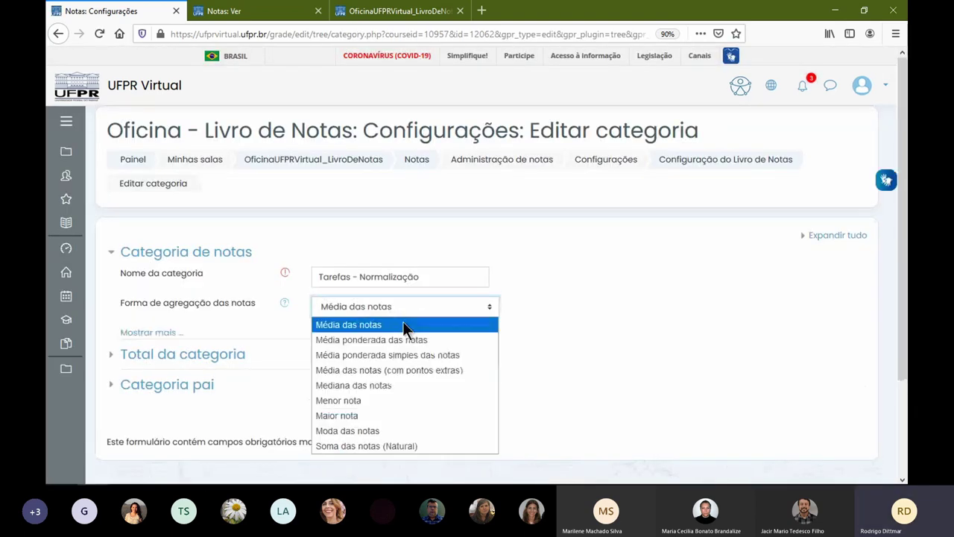
{"action": "left_click", "coordinate": [398, 445]}
- Save the category's Soma das notas (Natural) aggregation setting
{"action": "left_click", "coordinate": [373, 416]}
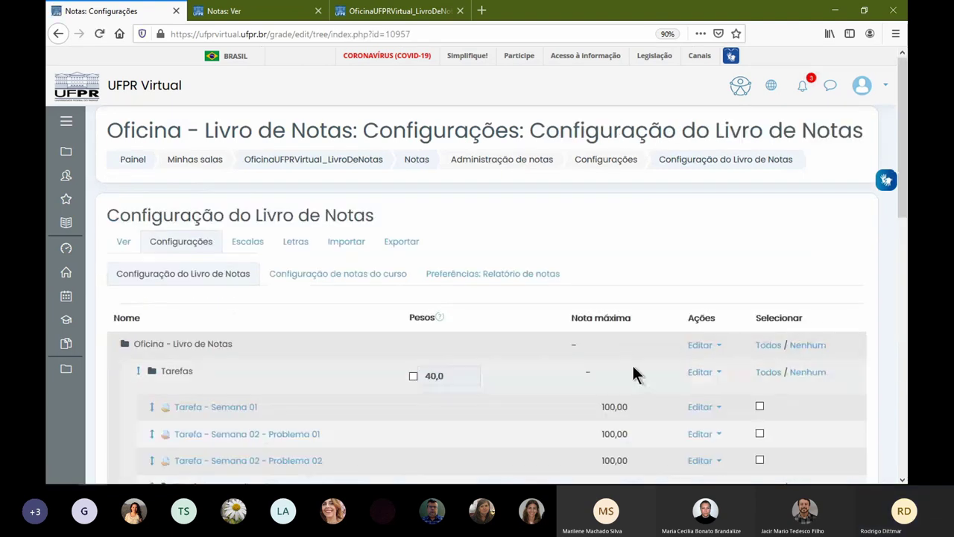
{"action": "scroll", "coordinate": [632, 363], "scroll_direction": "down", "scroll_amount": 3}
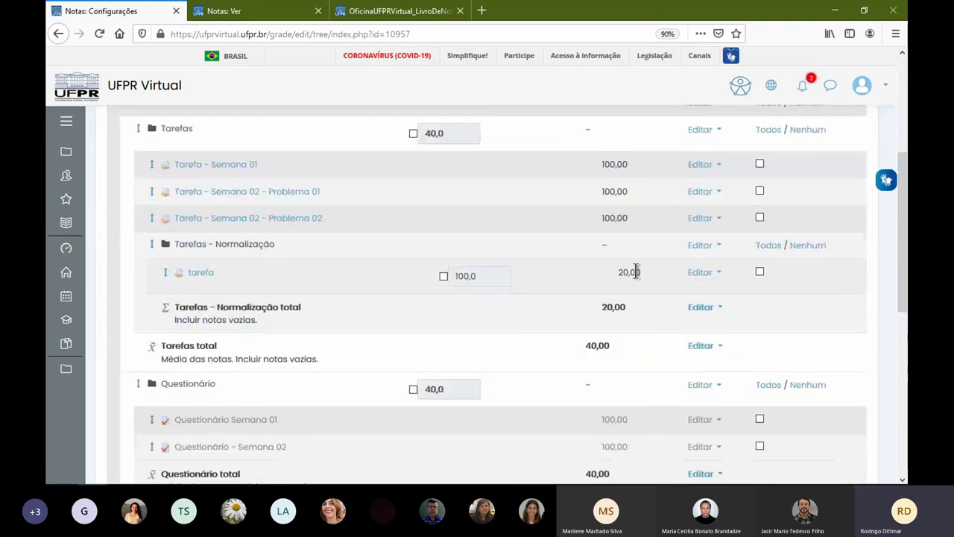
{"action": "left_click", "coordinate": [261, 13]}
{"action": "left_click", "coordinate": [372, 14]}
{"action": "scroll", "coordinate": [837, 193], "scroll_direction": "up", "scroll_amount": 1}
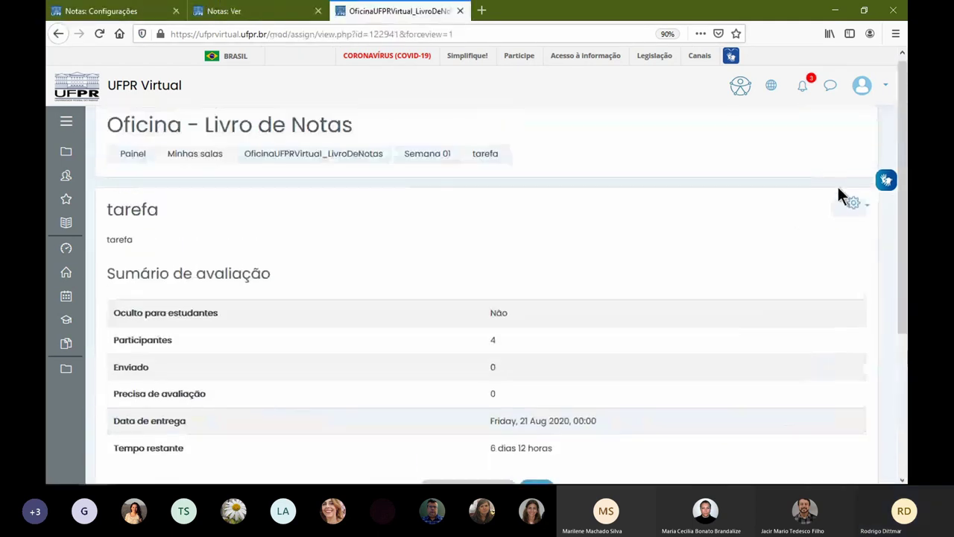
- Duplicate the tarefa activity in Semana 01, producing tarefa (copiado)
{"action": "left_click", "coordinate": [854, 207]}
{"action": "left_click", "coordinate": [441, 160]}
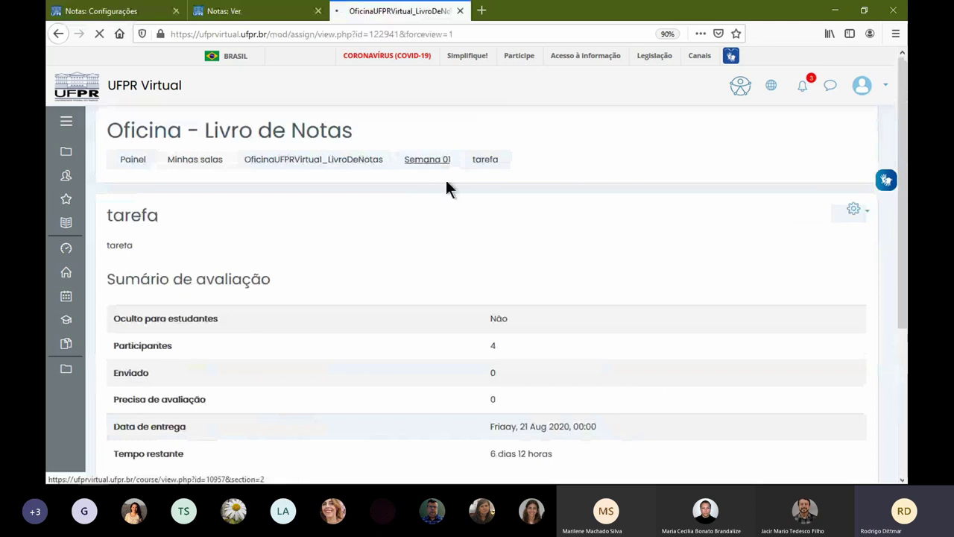
{"action": "scroll", "coordinate": [318, 362], "scroll_direction": "down", "scroll_amount": 2}
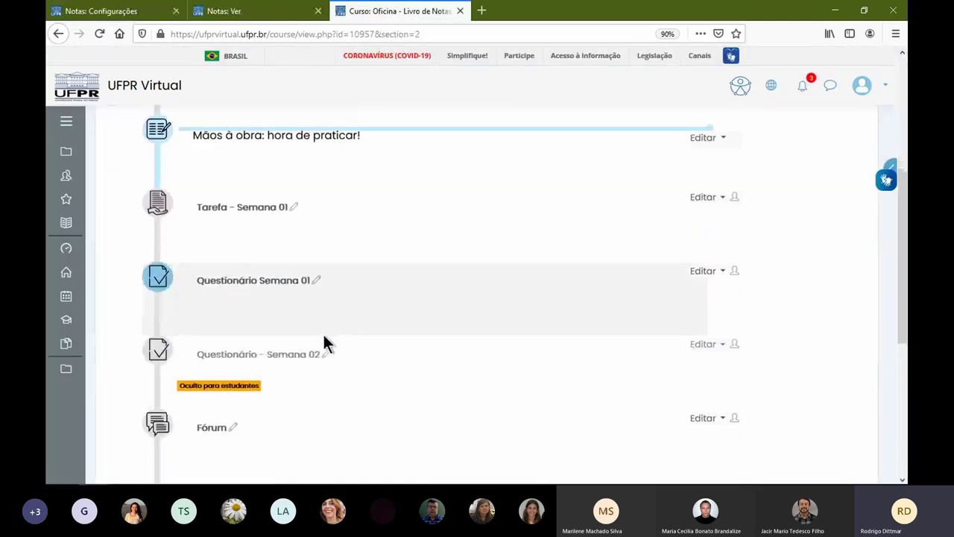
{"action": "scroll", "coordinate": [323, 337], "scroll_direction": "down", "scroll_amount": 3}
{"action": "left_click", "coordinate": [717, 267]}
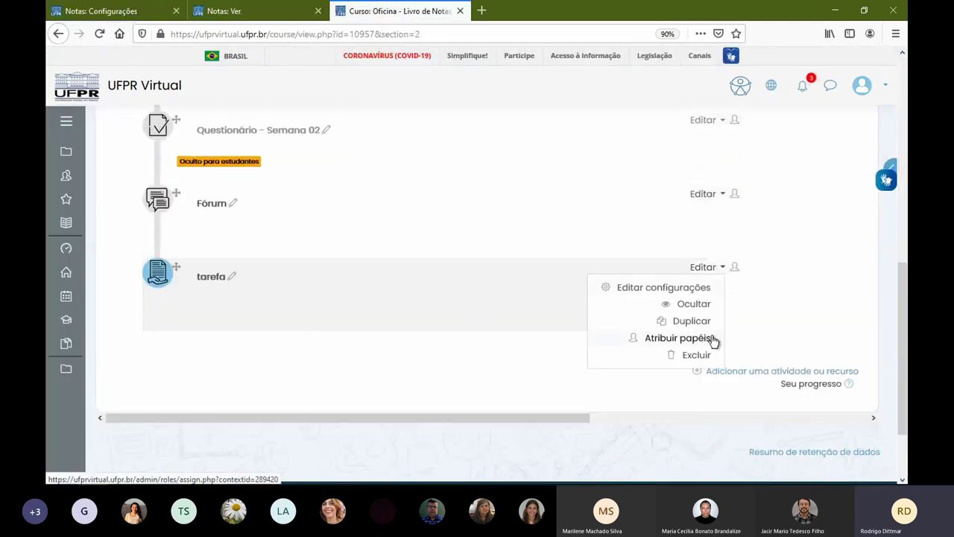
{"action": "left_click", "coordinate": [707, 322]}
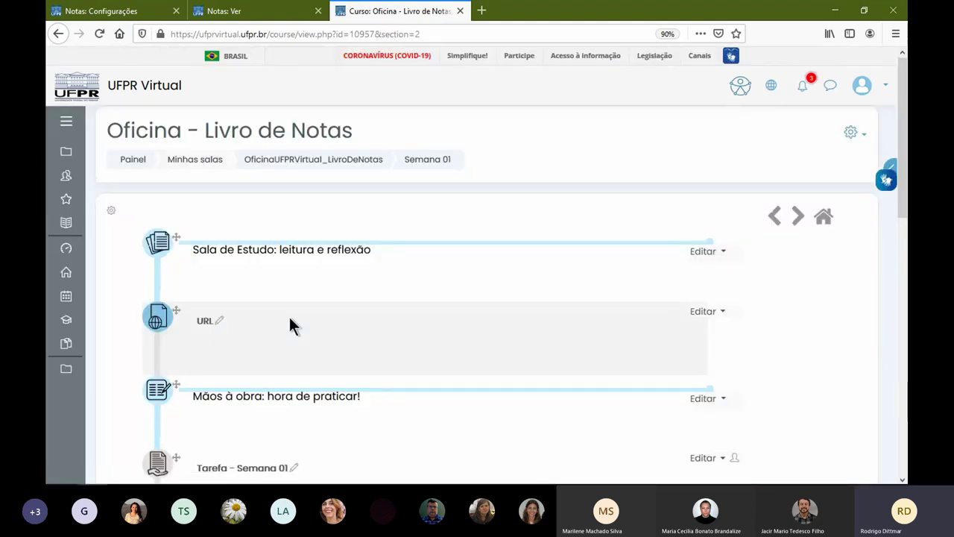
{"action": "scroll", "coordinate": [289, 317], "scroll_direction": "down", "scroll_amount": 8}
{"action": "scroll", "coordinate": [297, 320], "scroll_direction": "down", "scroll_amount": 1}
- Open tarefa (copiado)'s settings and change its maximum grade from 20 to 80
{"action": "left_click", "coordinate": [705, 281]}
{"action": "left_click", "coordinate": [671, 301]}
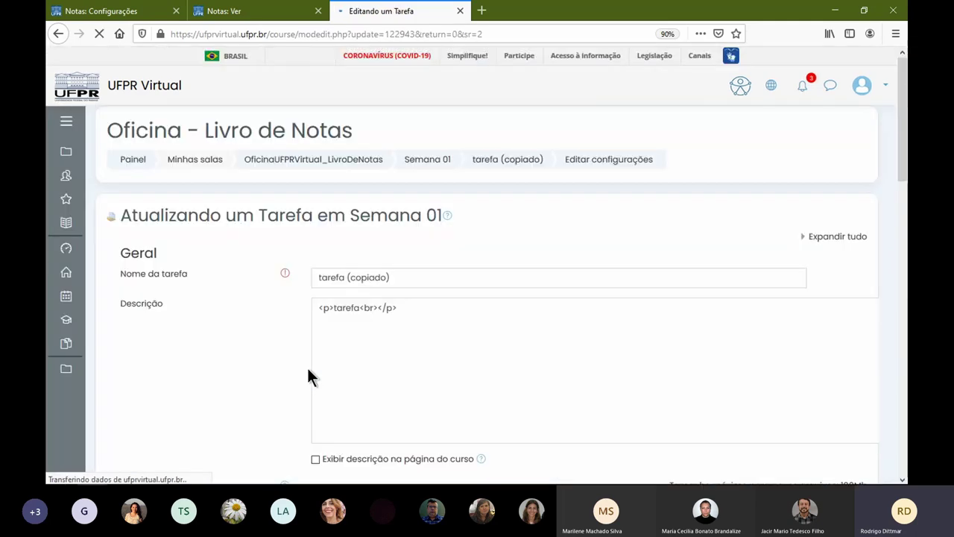
{"action": "scroll", "coordinate": [335, 351], "scroll_direction": "down", "scroll_amount": 10}
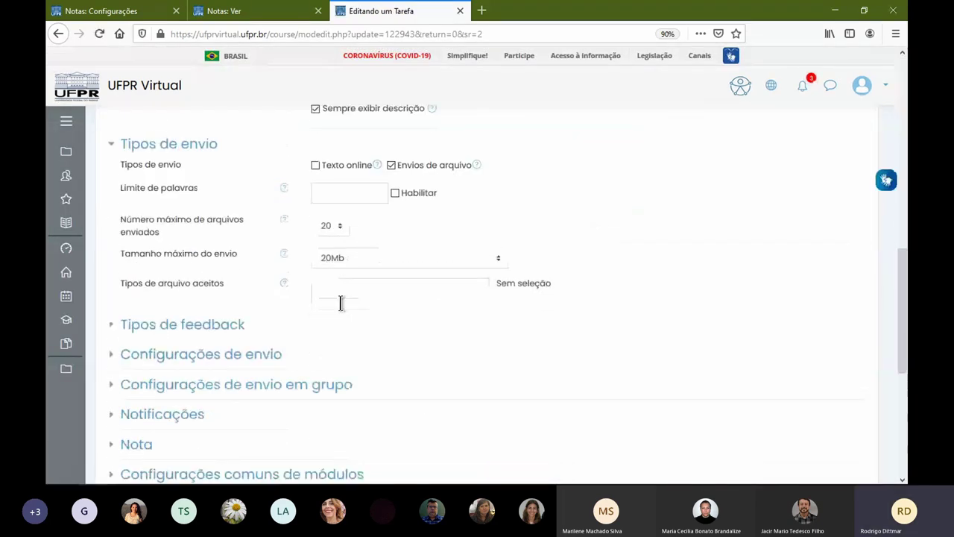
{"action": "scroll", "coordinate": [224, 320], "scroll_direction": "down", "scroll_amount": 2}
{"action": "left_click", "coordinate": [131, 337]}
{"action": "left_click", "coordinate": [141, 309]}
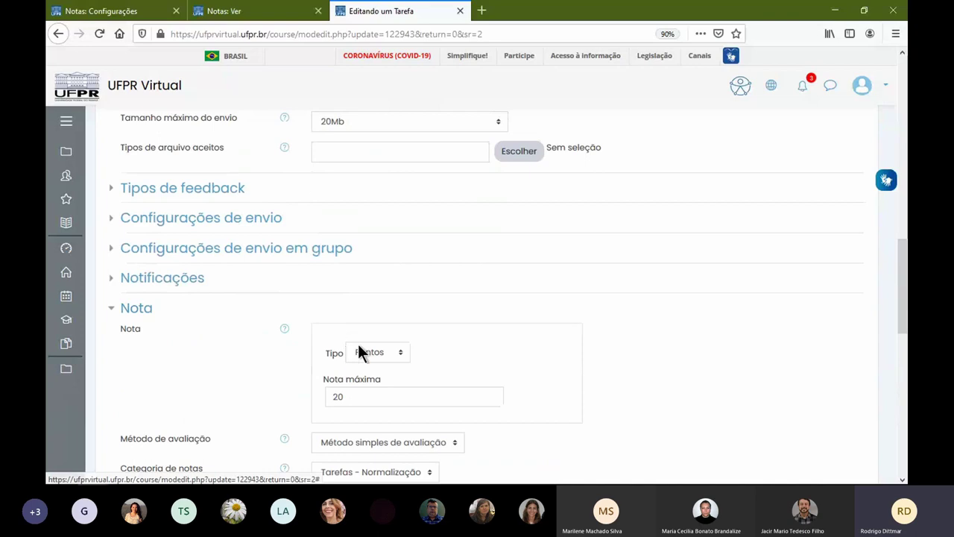
{"action": "double_click", "coordinate": [338, 396]}
{"action": "type", "text": "80"}
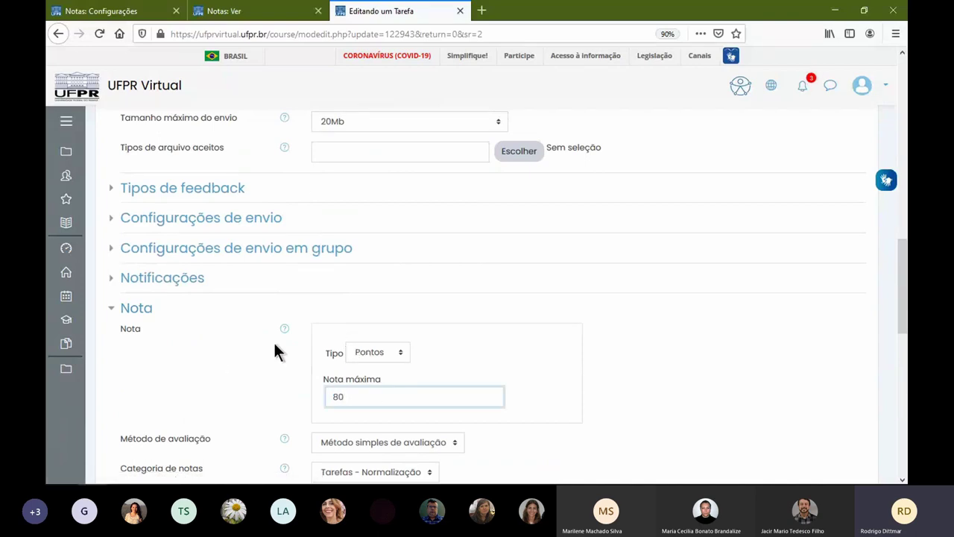
{"action": "left_click", "coordinate": [273, 341]}
- Rename the copy to 'tarefa - Complemento', then save and display it
{"action": "scroll", "coordinate": [337, 310], "scroll_direction": "down", "scroll_amount": 4}
{"action": "scroll", "coordinate": [337, 310], "scroll_direction": "up", "scroll_amount": 1}
{"action": "scroll", "coordinate": [343, 265], "scroll_direction": "up", "scroll_amount": 10}
{"action": "left_click", "coordinate": [435, 276]}
{"action": "left_click_drag", "start_coordinate": [369, 276], "coordinate": [347, 278]}
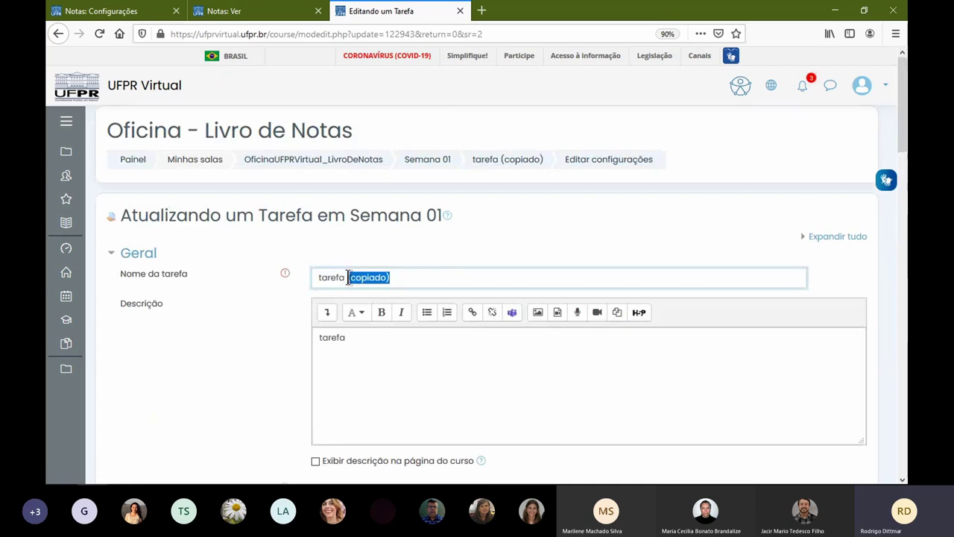
{"action": "type", "text": "- Complement"}
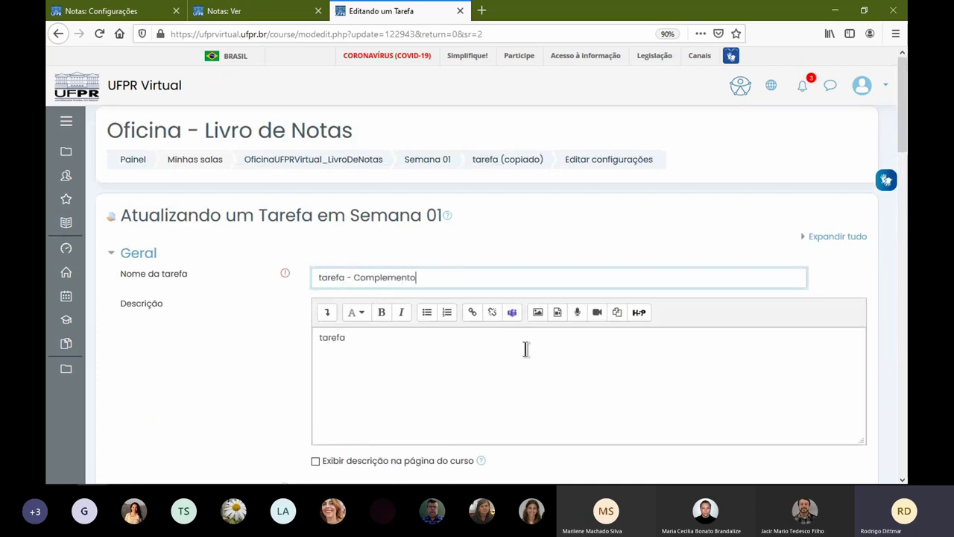
{"action": "scroll", "coordinate": [526, 348], "scroll_direction": "down", "scroll_amount": 15}
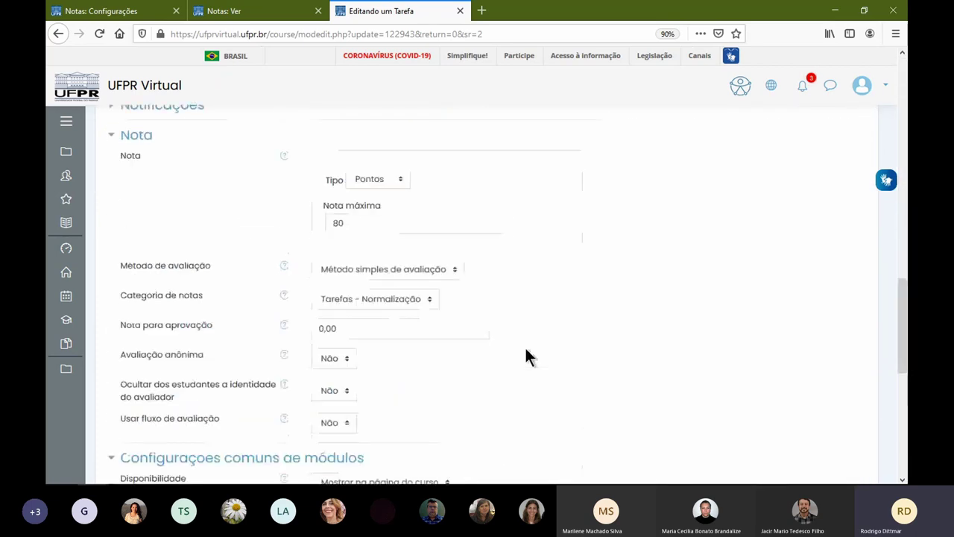
{"action": "left_click", "coordinate": [456, 284]}
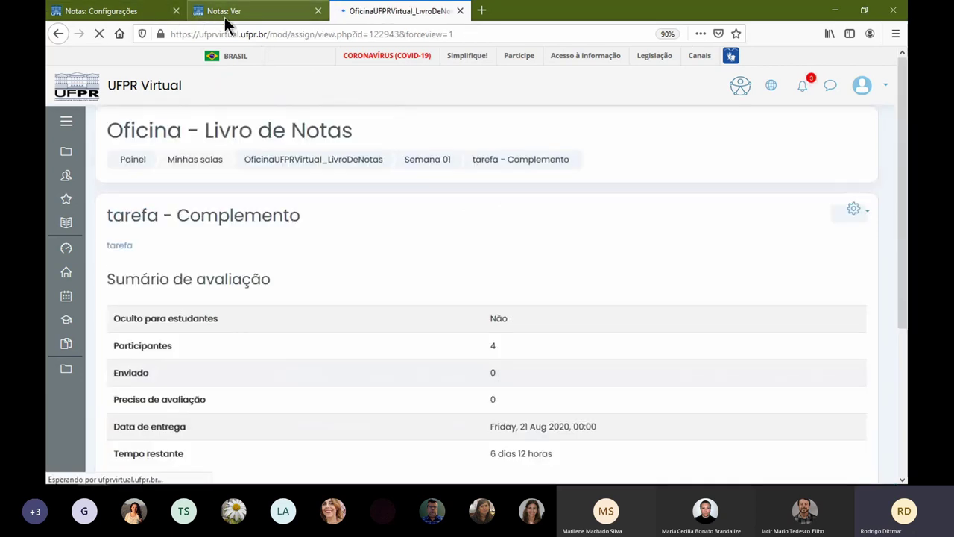
- Reopen the Tarefas - Normalização category settings and inspect its parent category and total options
{"action": "left_click", "coordinate": [147, 10]}
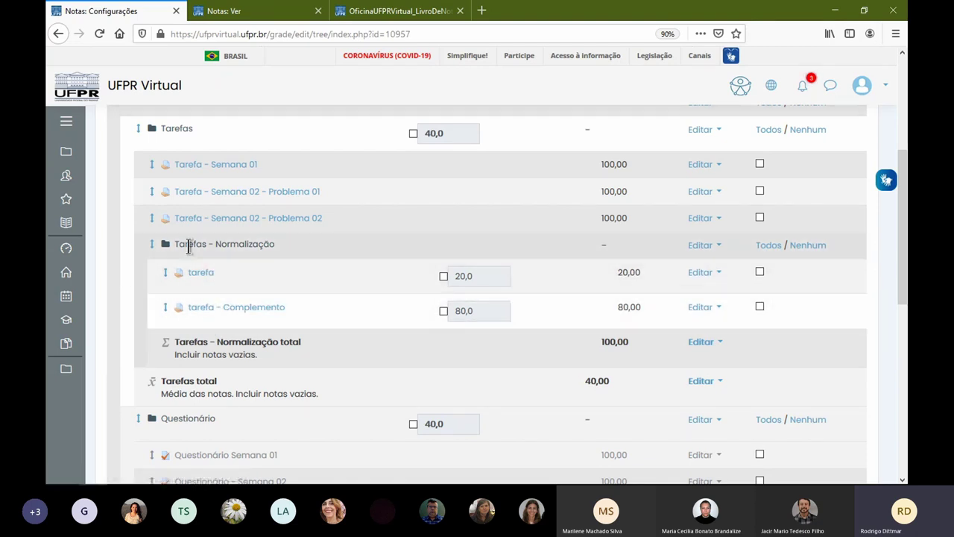
{"action": "left_click_drag", "start_coordinate": [175, 245], "coordinate": [371, 250]}
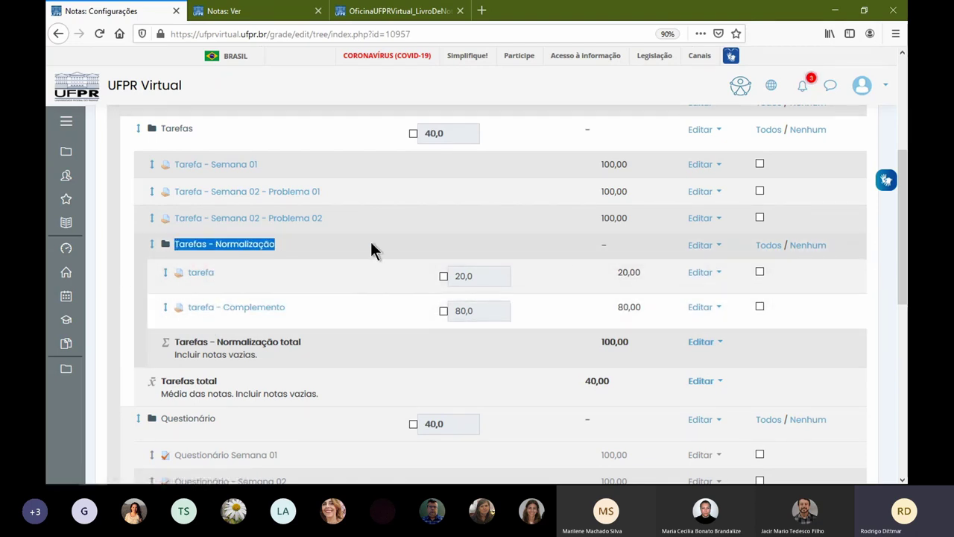
{"action": "left_click", "coordinate": [701, 246]}
{"action": "left_click", "coordinate": [678, 268]}
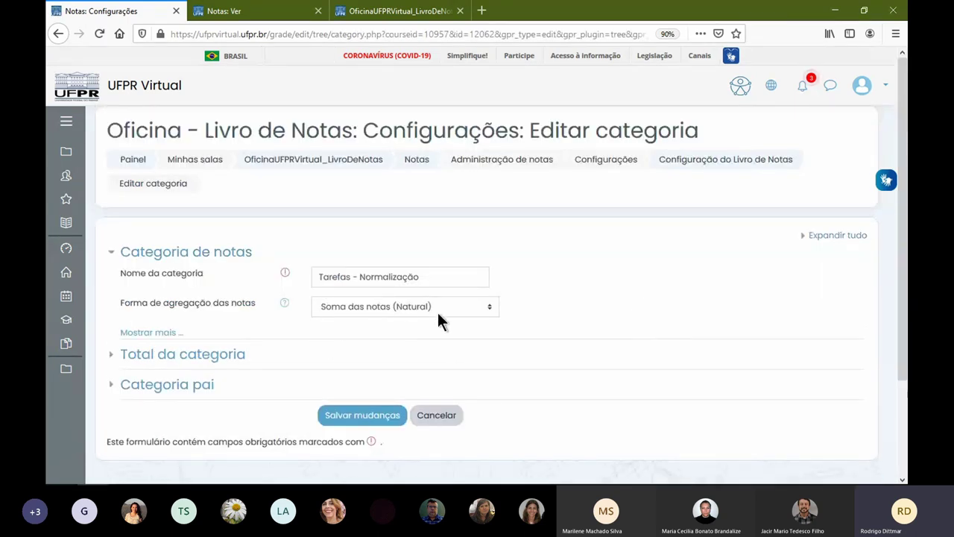
{"action": "left_click", "coordinate": [56, 34]}
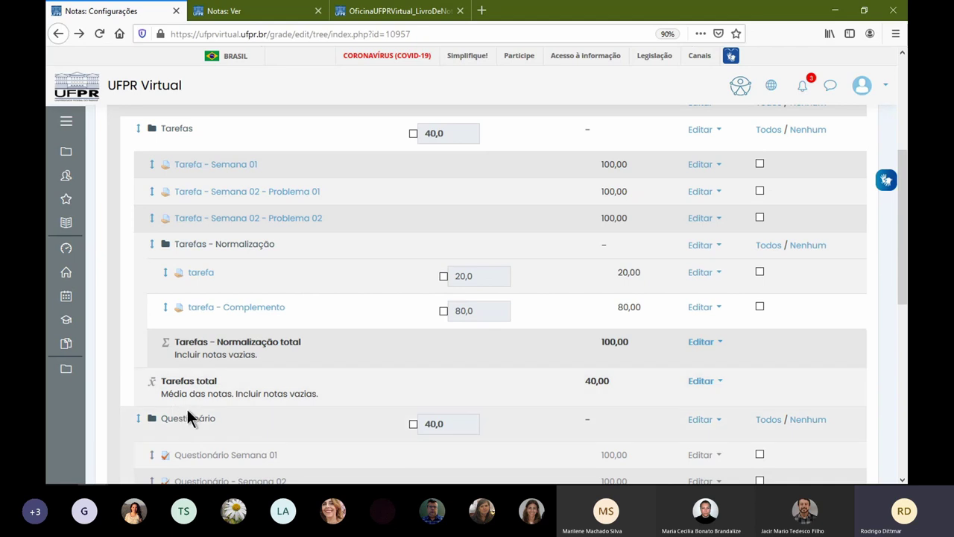
{"action": "left_click", "coordinate": [706, 245]}
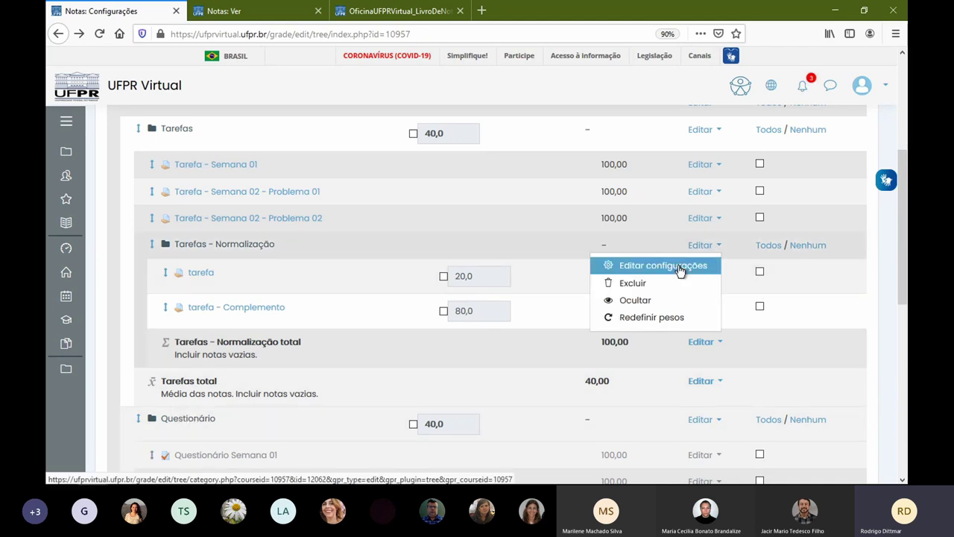
{"action": "left_click", "coordinate": [674, 266]}
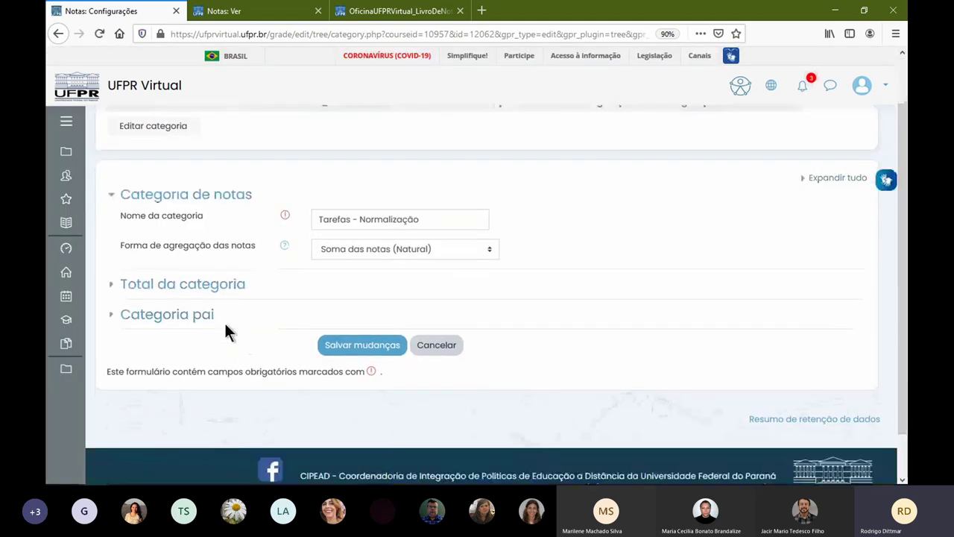
{"action": "left_click", "coordinate": [192, 328]}
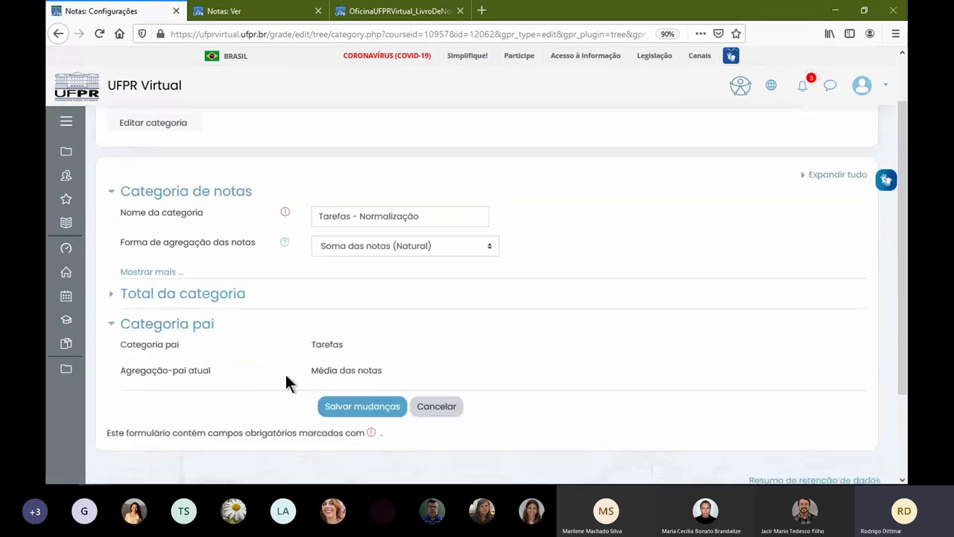
{"action": "left_click", "coordinate": [172, 298]}
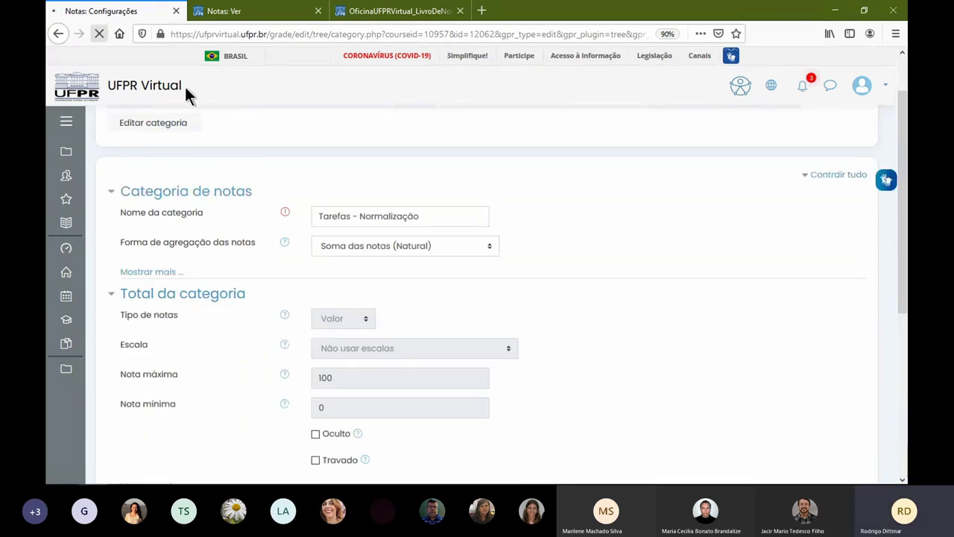
{"action": "scroll", "coordinate": [494, 362], "scroll_direction": "down", "scroll_amount": 10}
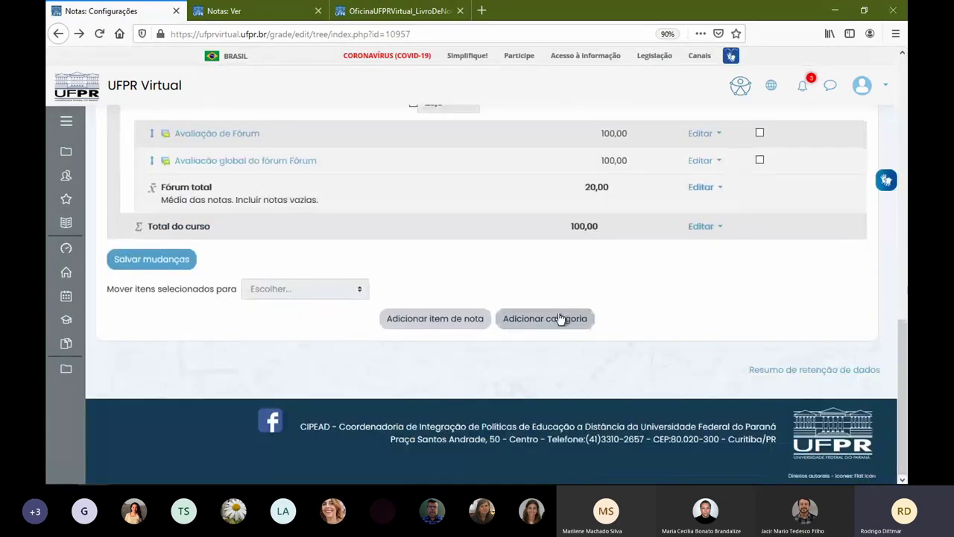
- Save a new category 'Normalização - Questionário' with Questionário as its parent
{"action": "left_click", "coordinate": [560, 319]}
{"action": "left_click", "coordinate": [417, 277]}
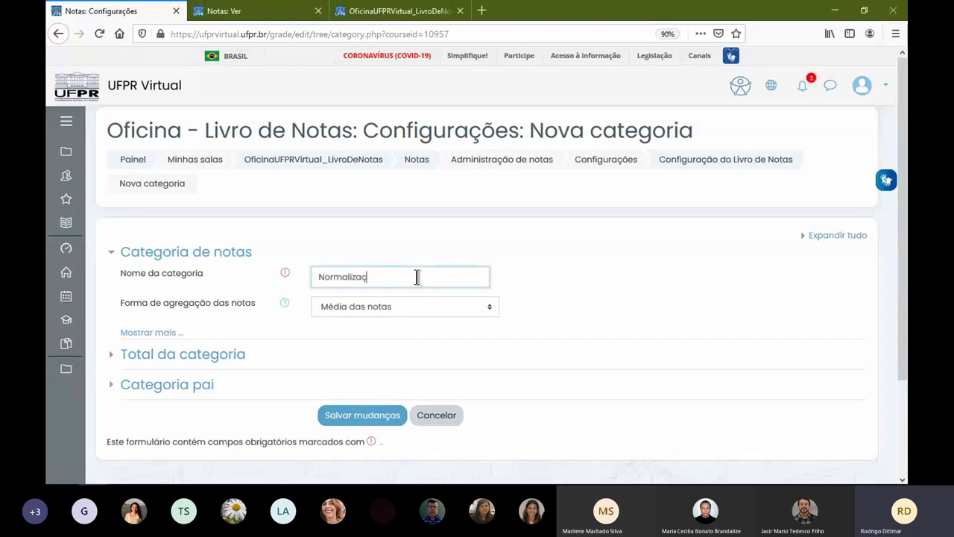
{"action": "type", "text": "Normalização - Qu"}
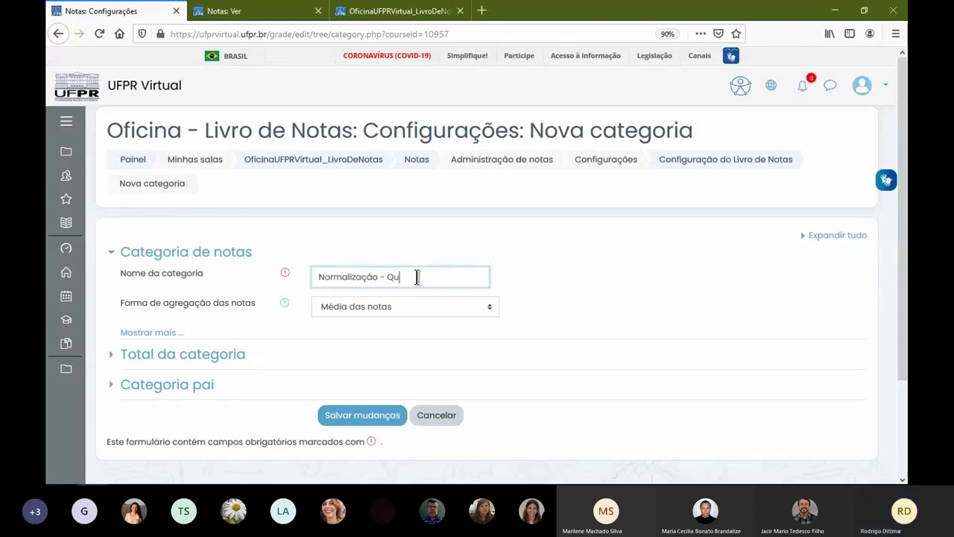
{"action": "type", "text": "estionário"}
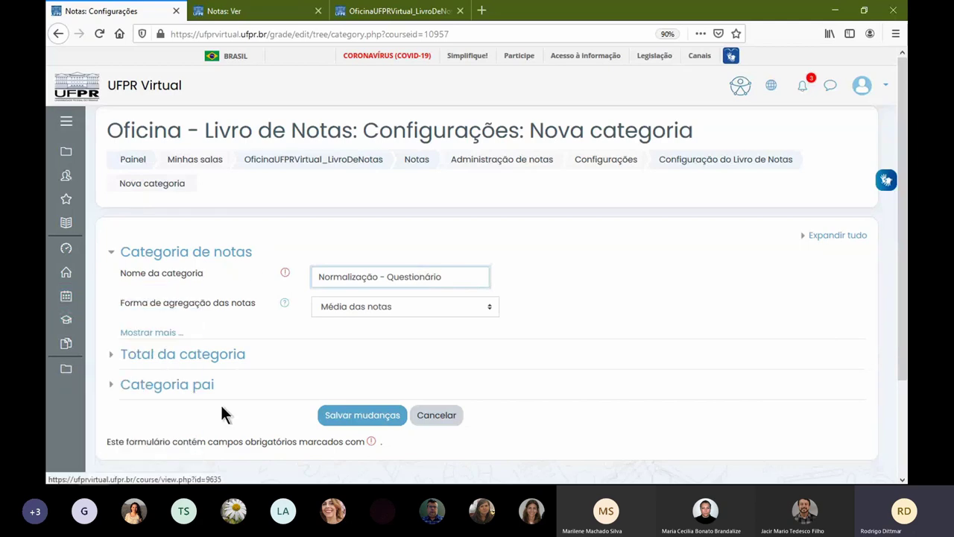
{"action": "left_click", "coordinate": [200, 387]}
{"action": "scroll", "coordinate": [414, 343], "scroll_direction": "down", "scroll_amount": 4}
{"action": "left_click", "coordinate": [408, 284]}
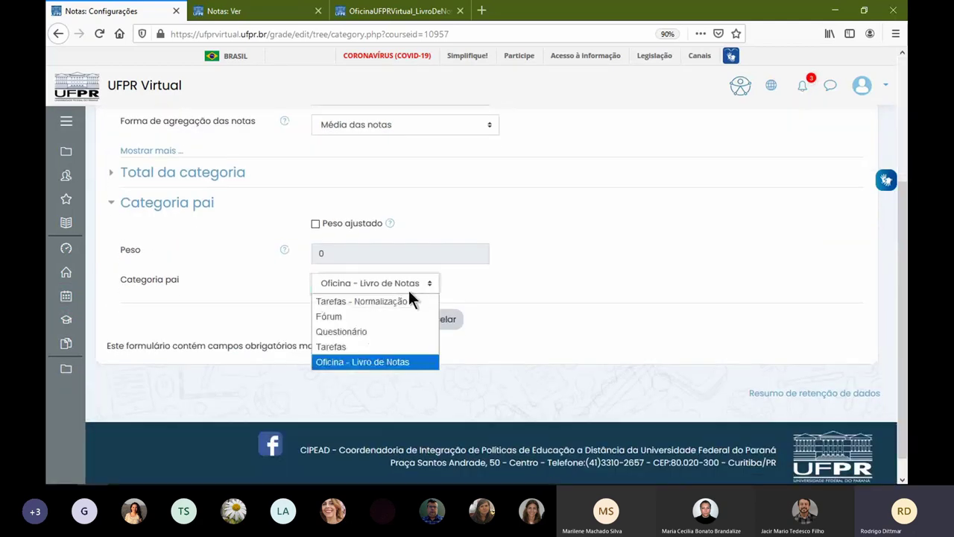
{"action": "left_click", "coordinate": [404, 332]}
{"action": "left_click", "coordinate": [362, 320]}
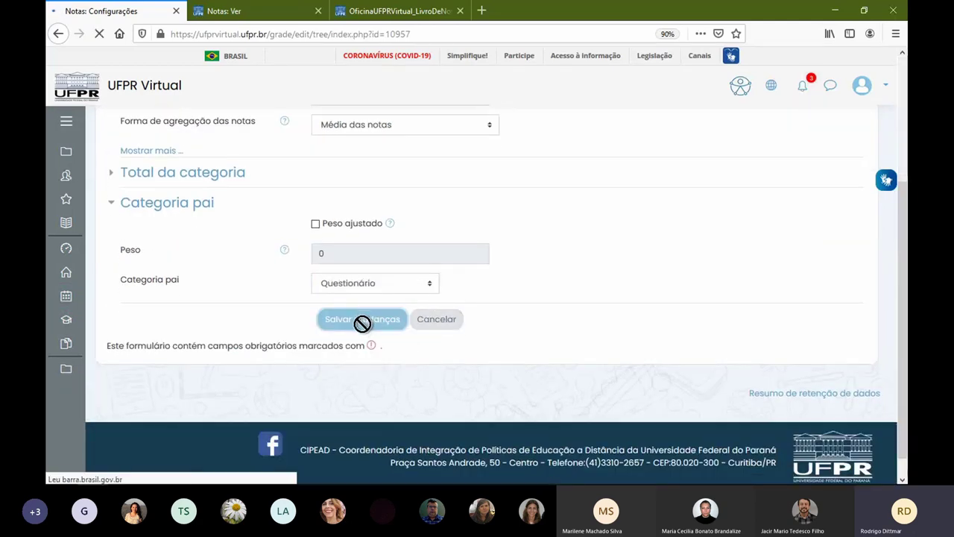
{"action": "scroll", "coordinate": [371, 325], "scroll_direction": "down", "scroll_amount": 4}
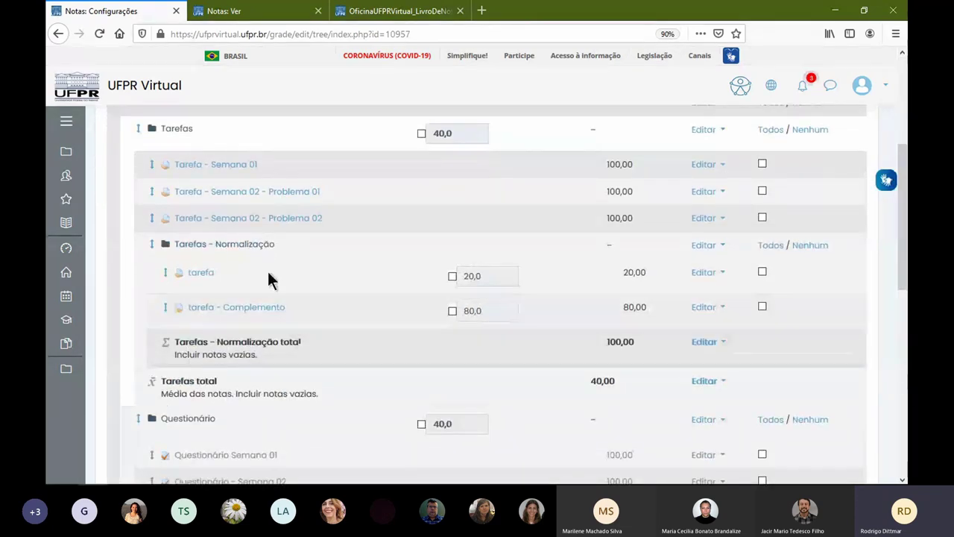
- Move tarefa (20) and tarefa - Complemento (80) into the Normalização - Questionário category
{"action": "scroll", "coordinate": [227, 410], "scroll_direction": "down", "scroll_amount": 3}
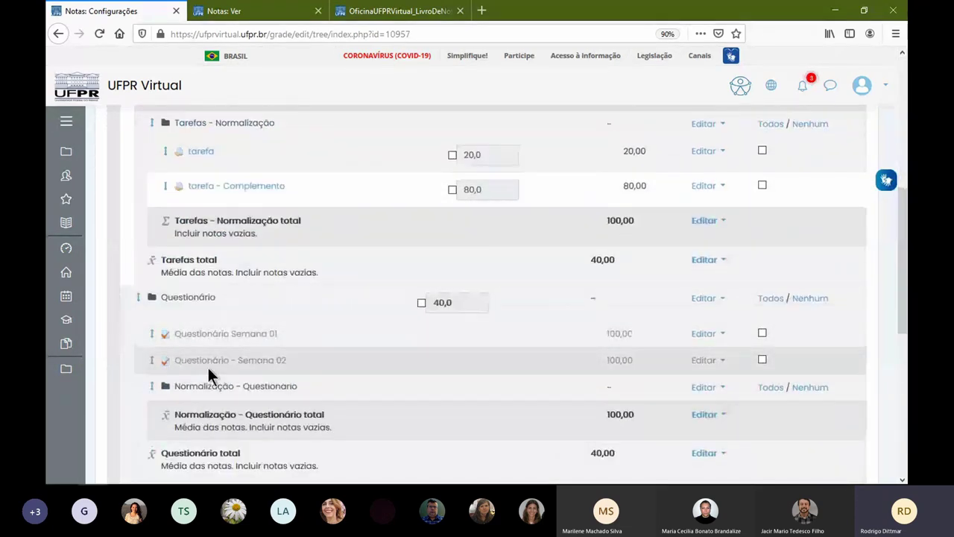
{"action": "left_click", "coordinate": [761, 149]}
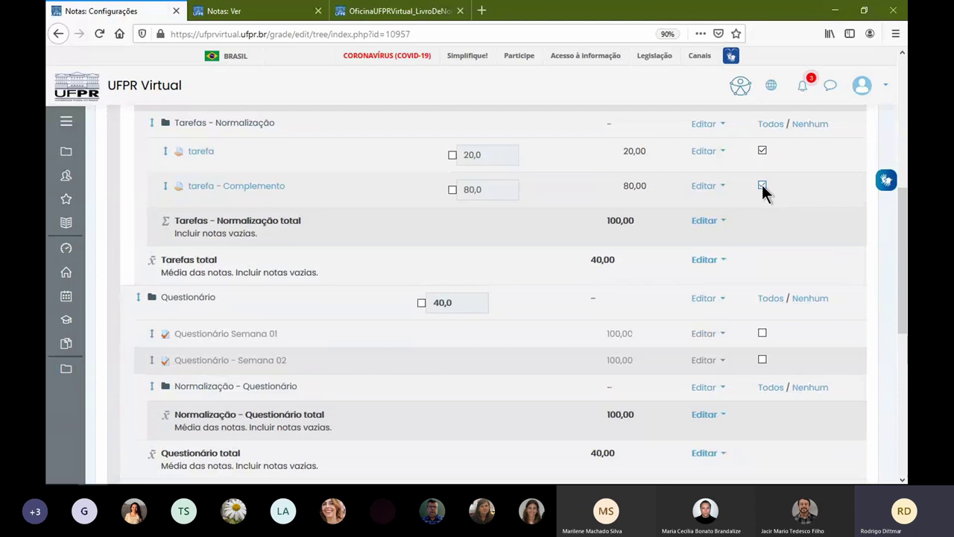
{"action": "scroll", "coordinate": [446, 240], "scroll_direction": "down", "scroll_amount": 6}
{"action": "left_click", "coordinate": [256, 435]}
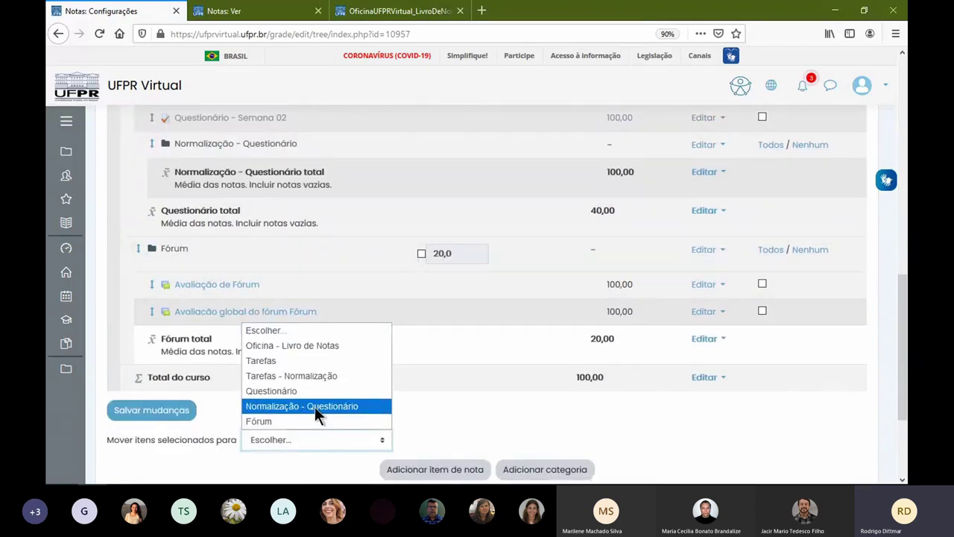
{"action": "left_click", "coordinate": [315, 406]}
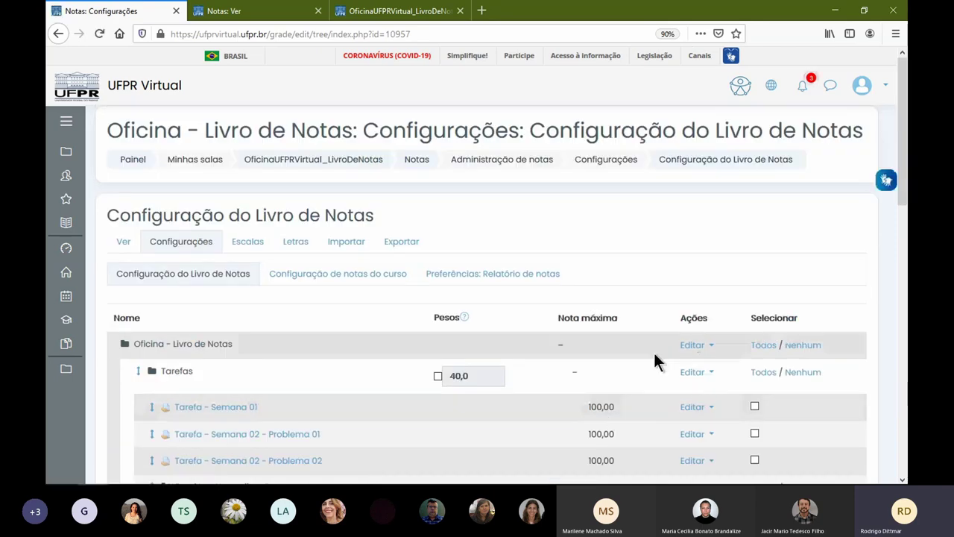
{"action": "scroll", "coordinate": [596, 362], "scroll_direction": "down", "scroll_amount": 4}
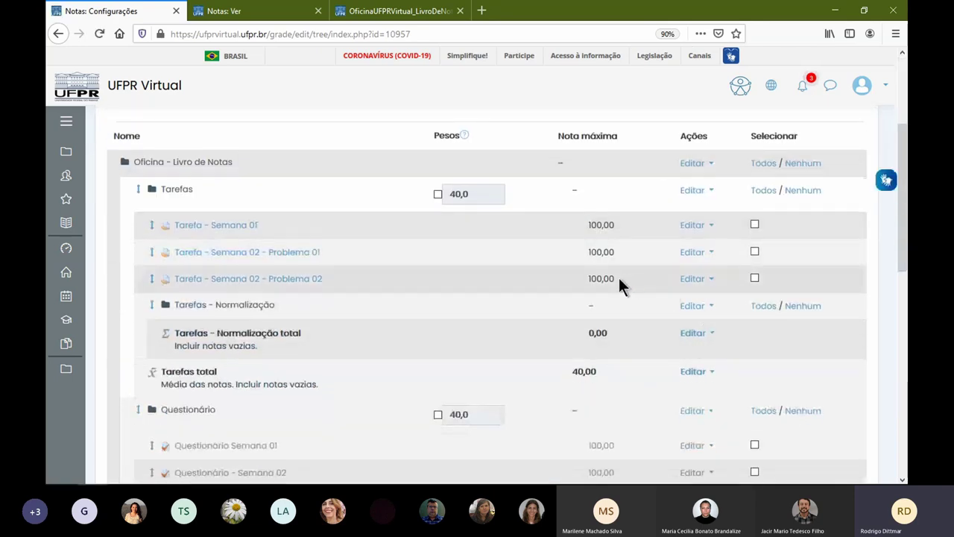
{"action": "scroll", "coordinate": [619, 277], "scroll_direction": "down", "scroll_amount": 5}
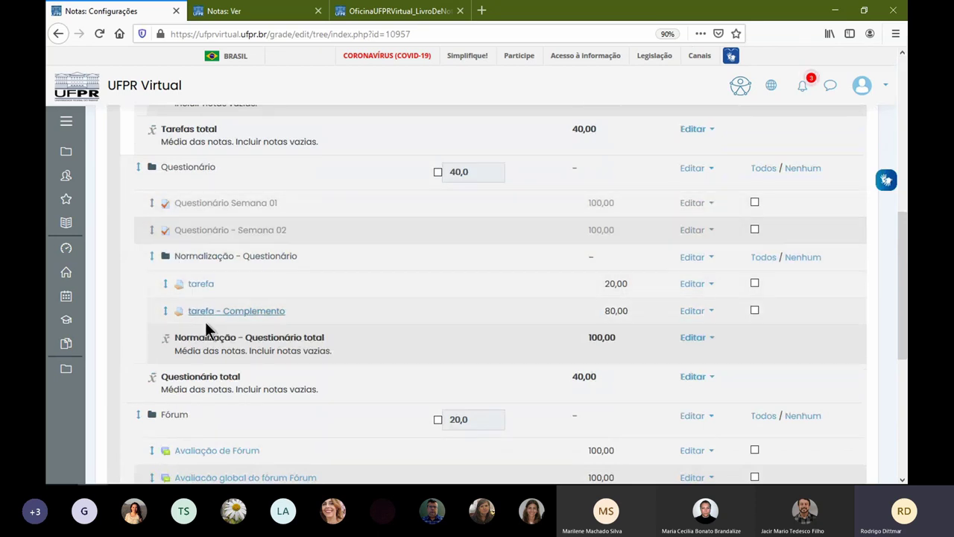
{"action": "left_click_drag", "start_coordinate": [149, 173], "coordinate": [223, 176]}
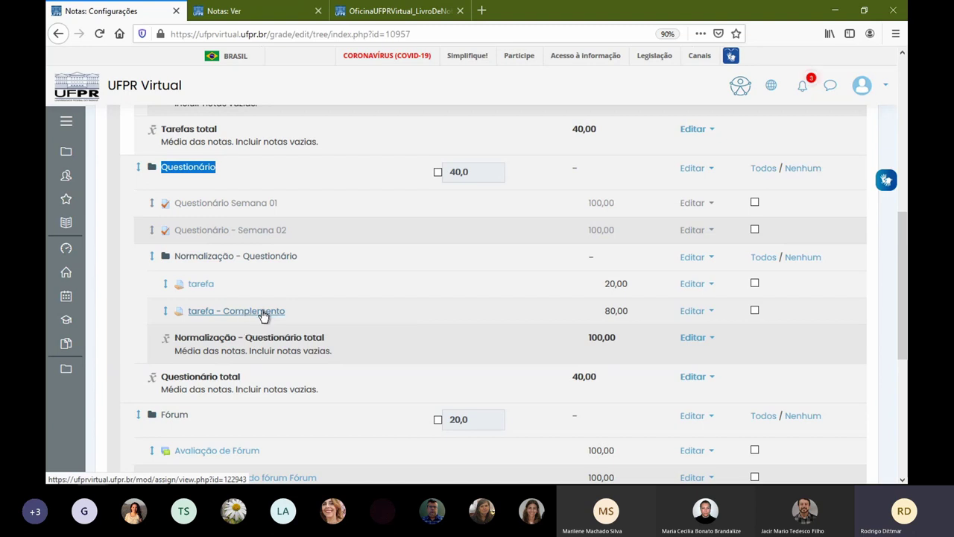
{"action": "scroll", "coordinate": [272, 293], "scroll_direction": "down", "scroll_amount": 3}
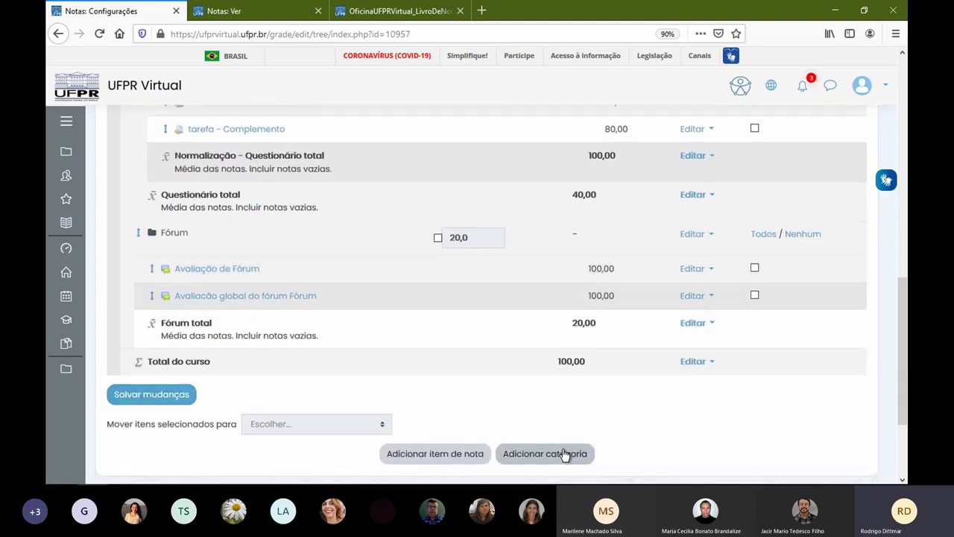
- Add and save the grade category 'Categoria - Notas Ignoradas' with its maximum grade set to 0
{"action": "left_click", "coordinate": [562, 456]}
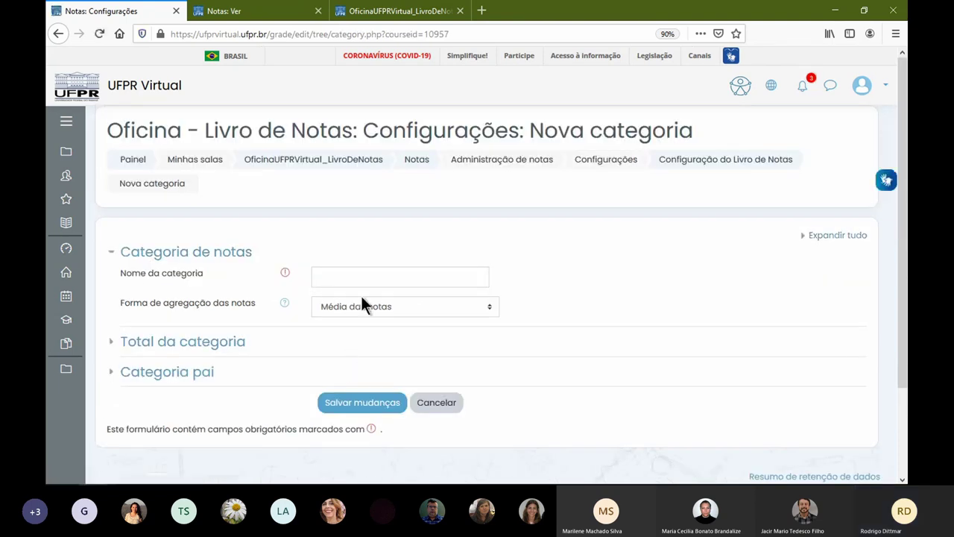
{"action": "left_click", "coordinate": [377, 307]}
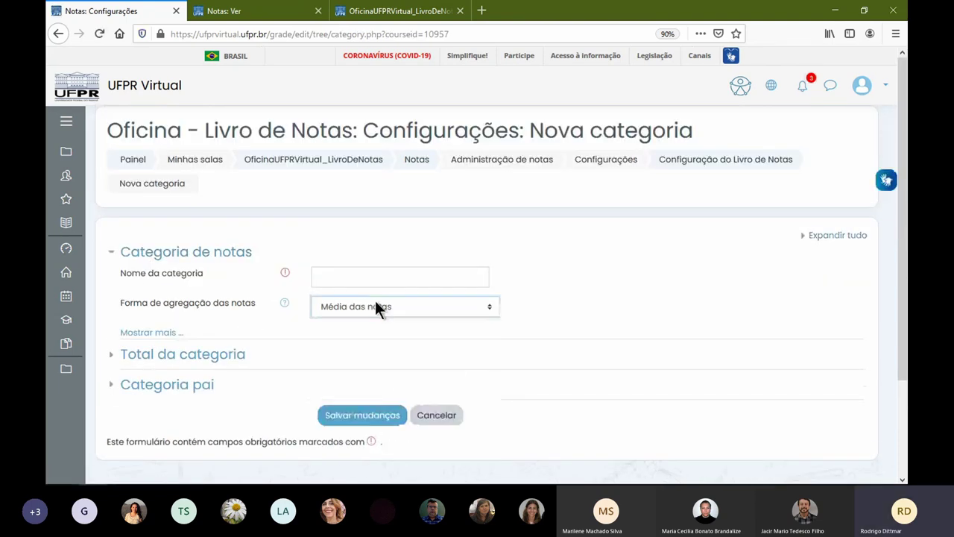
{"action": "left_click", "coordinate": [252, 322]}
{"action": "left_click", "coordinate": [191, 356]}
{"action": "scroll", "coordinate": [206, 420], "scroll_direction": "down", "scroll_amount": 4}
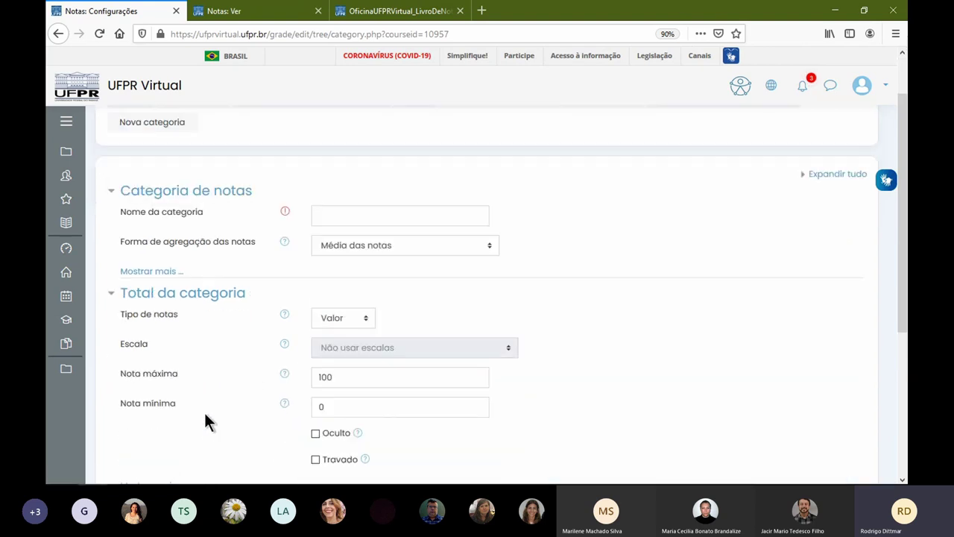
{"action": "left_click_drag", "start_coordinate": [360, 258], "coordinate": [176, 240]}
{"action": "type", "text": "0"}
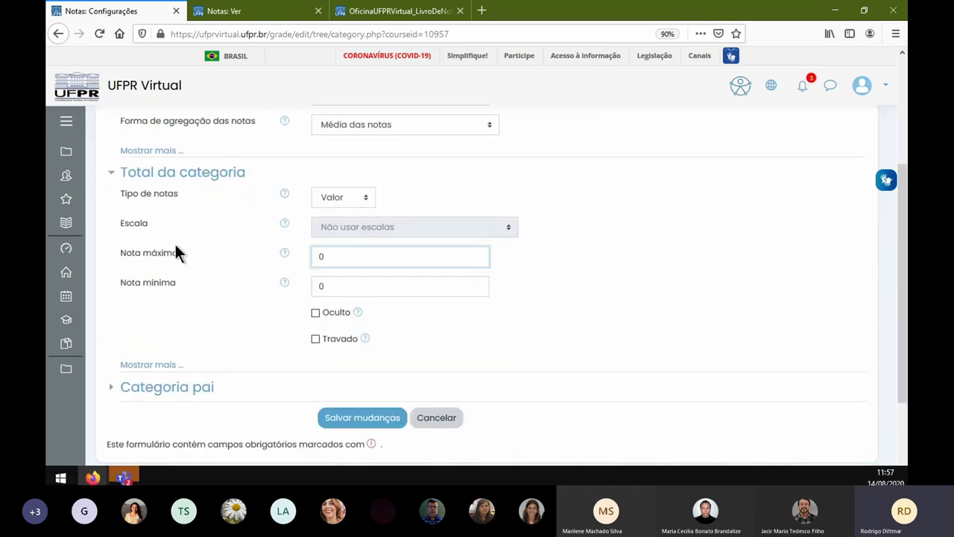
{"action": "scroll", "coordinate": [446, 287], "scroll_direction": "up", "scroll_amount": 4}
{"action": "left_click", "coordinate": [380, 277]}
{"action": "type", "text": "Categoria - Notas Ignoradas"}
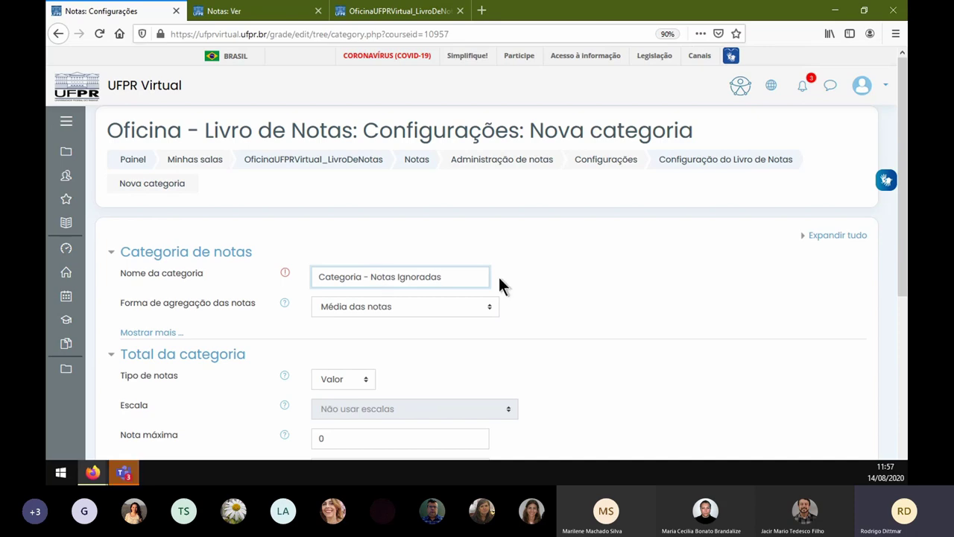
{"action": "scroll", "coordinate": [498, 283], "scroll_direction": "down", "scroll_amount": 5}
{"action": "left_click", "coordinate": [365, 357]}
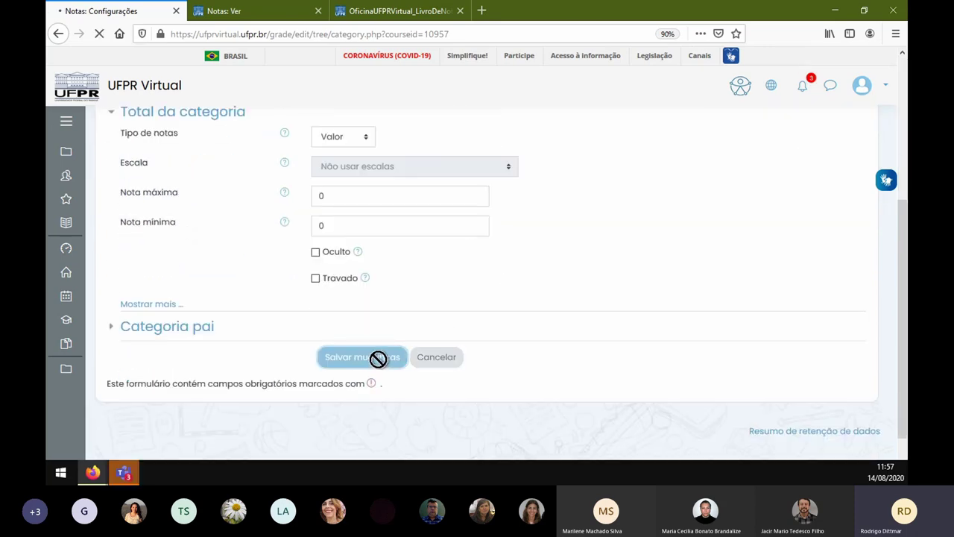
- Move Tarefa - Semana 01, Semana 02 - Problema 01 and Problema 02 into Categoria - Notas Ignoradas
{"action": "scroll", "coordinate": [457, 330], "scroll_direction": "down", "scroll_amount": 5}
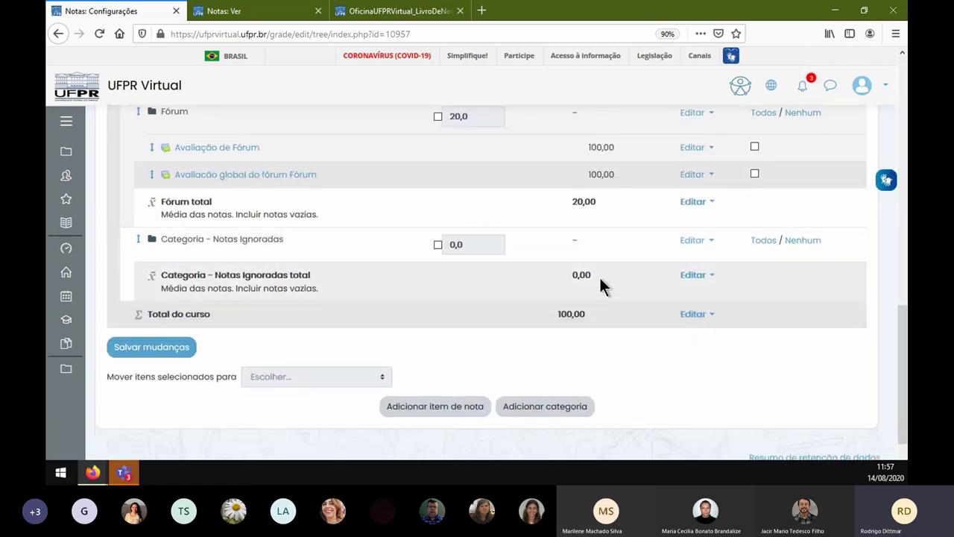
{"action": "scroll", "coordinate": [543, 308], "scroll_direction": "up", "scroll_amount": 5}
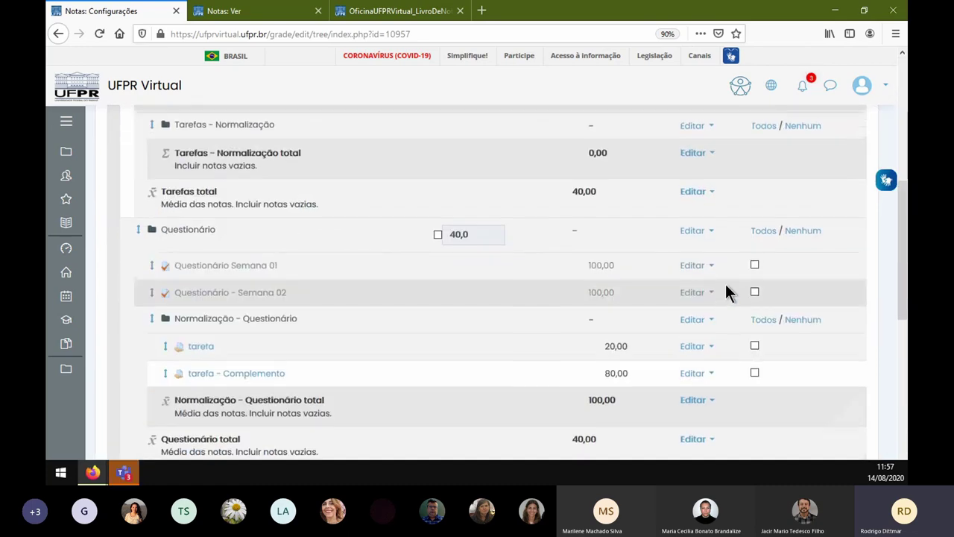
{"action": "scroll", "coordinate": [725, 284], "scroll_direction": "up", "scroll_amount": 5}
{"action": "left_click", "coordinate": [754, 345]}
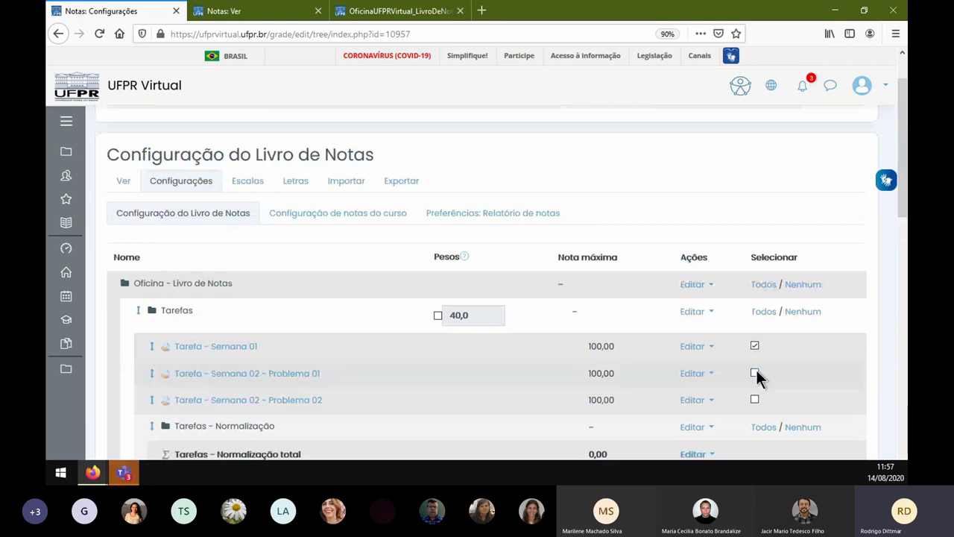
{"action": "left_click", "coordinate": [754, 373]}
{"action": "left_click", "coordinate": [754, 399]}
{"action": "scroll", "coordinate": [755, 388], "scroll_direction": "down", "scroll_amount": 8}
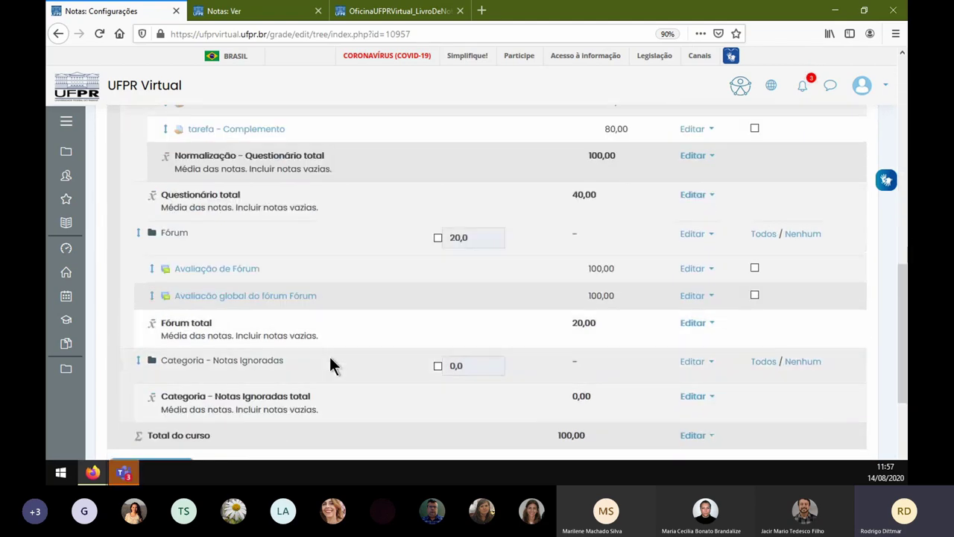
{"action": "scroll", "coordinate": [329, 356], "scroll_direction": "down", "scroll_amount": 5}
{"action": "left_click", "coordinate": [305, 290]}
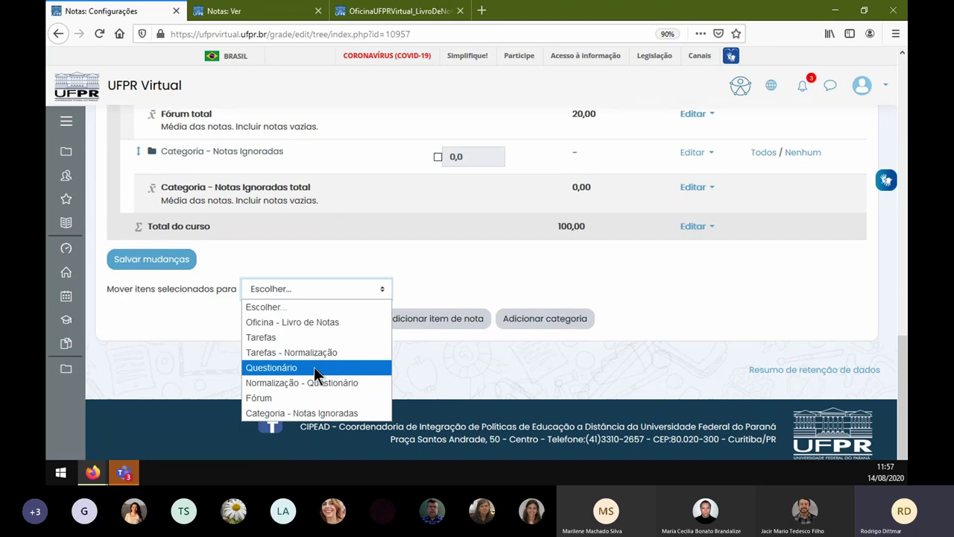
{"action": "left_click", "coordinate": [334, 411]}
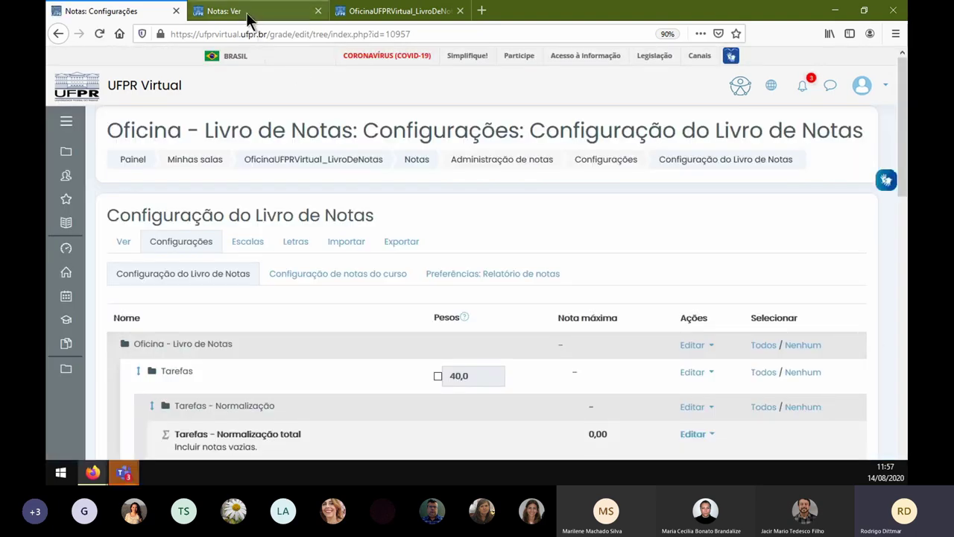
- Scroll the grader report across to confirm the Semana tasks under Categoria - Notas Ignoradas total 0,00
{"action": "left_click", "coordinate": [246, 13]}
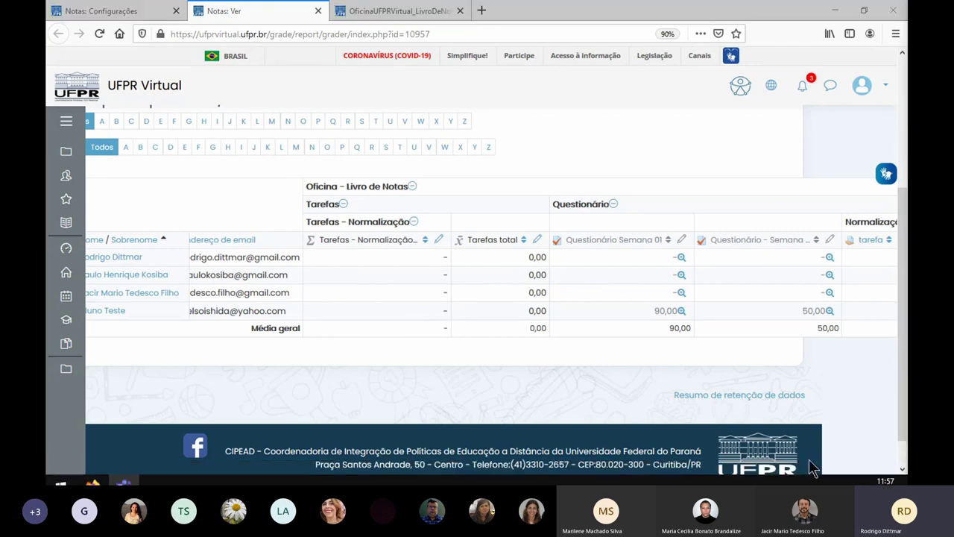
{"action": "left_click_drag", "start_coordinate": [322, 479], "coordinate": [869, 480]}
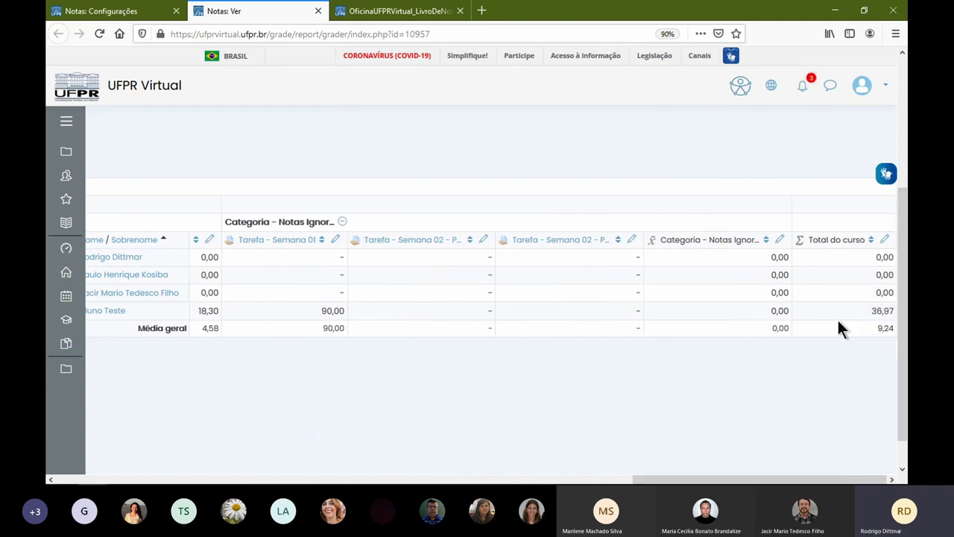
{"action": "left_click_drag", "start_coordinate": [661, 480], "coordinate": [75, 475]}
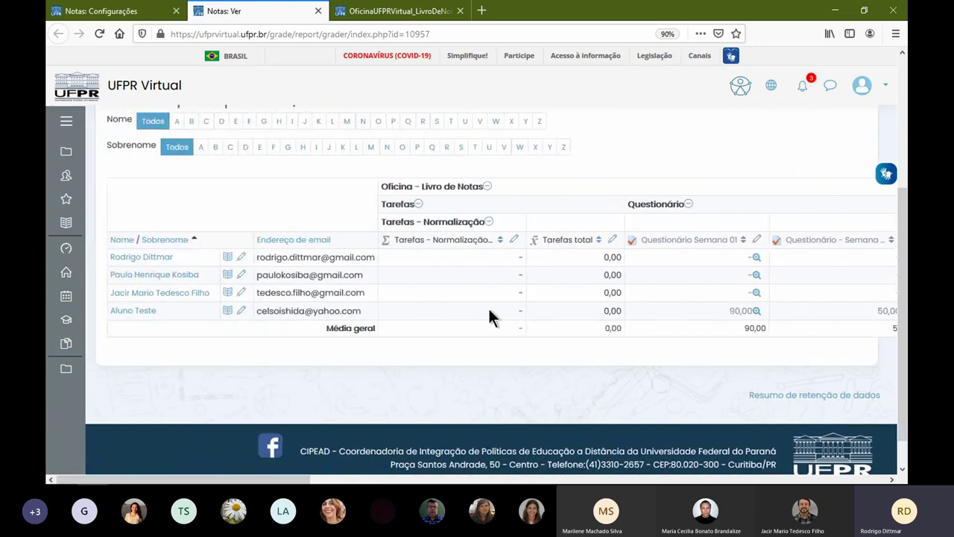
{"action": "left_click_drag", "start_coordinate": [295, 477], "coordinate": [326, 475]}
- Move Tarefa - Semana 02 - Problema 02 out of its category to the top course level
{"action": "left_click", "coordinate": [134, 14]}
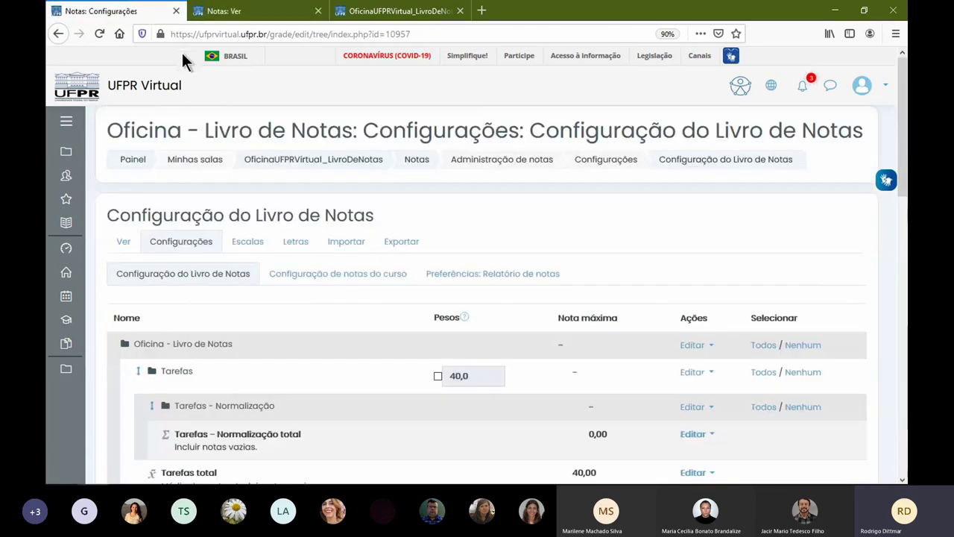
{"action": "scroll", "coordinate": [596, 358], "scroll_direction": "down", "scroll_amount": 4}
{"action": "scroll", "coordinate": [627, 296], "scroll_direction": "down", "scroll_amount": 5}
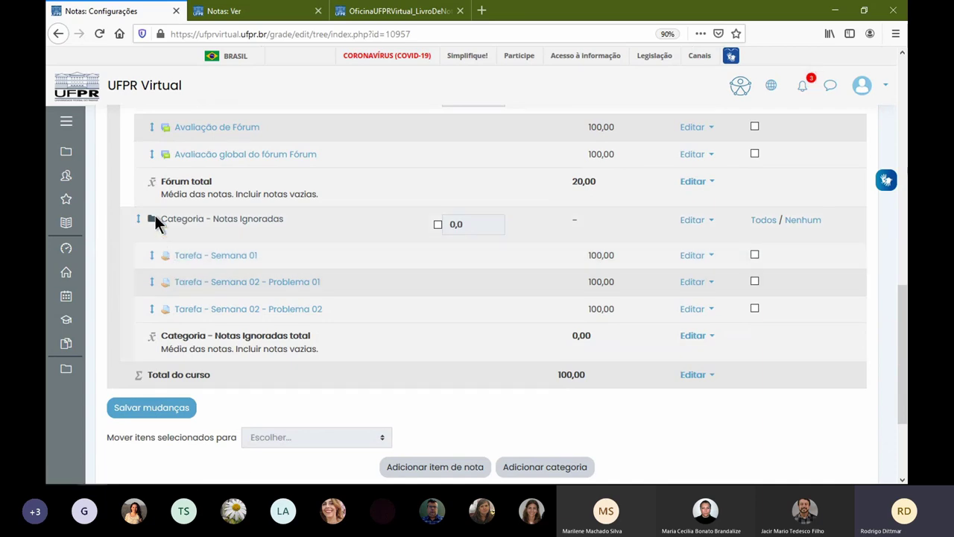
{"action": "scroll", "coordinate": [176, 236], "scroll_direction": "up", "scroll_amount": 4}
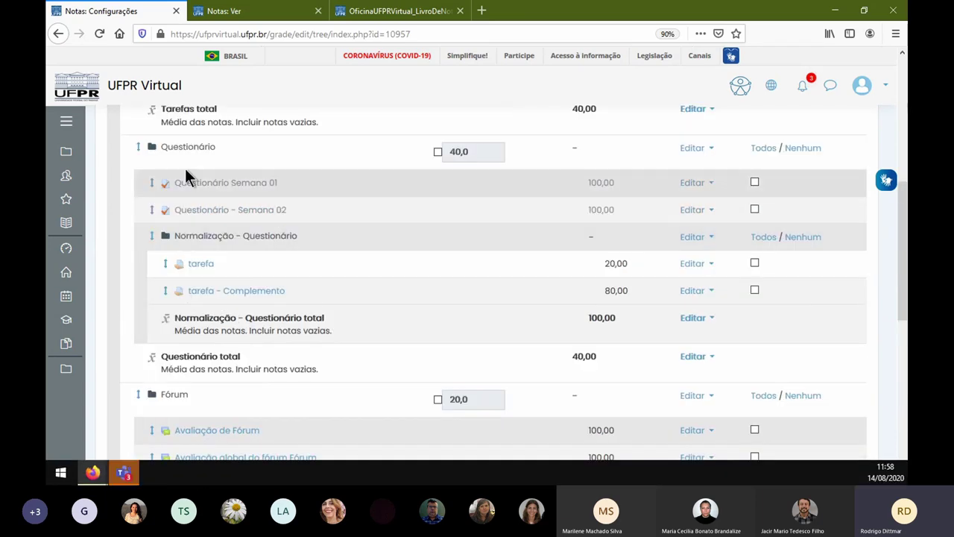
{"action": "scroll", "coordinate": [196, 165], "scroll_direction": "down", "scroll_amount": 5}
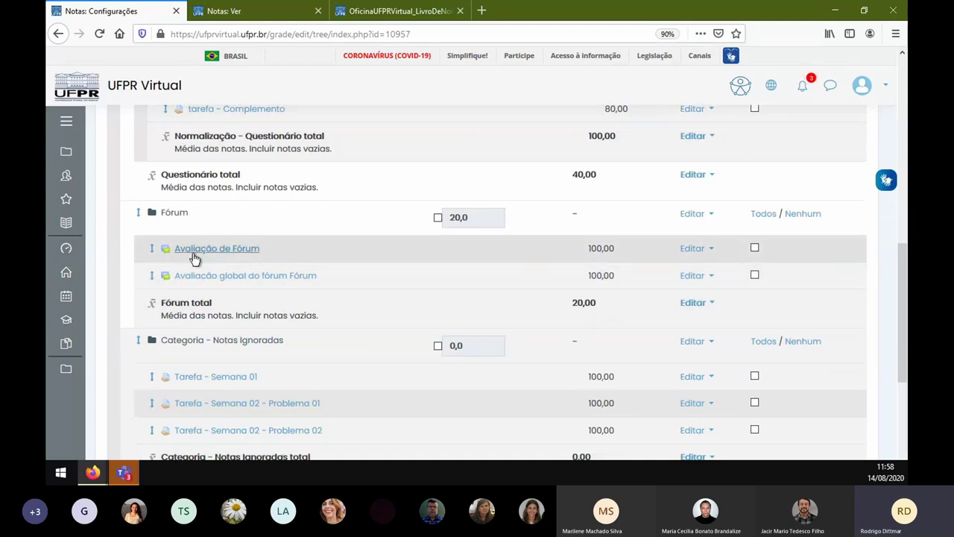
{"action": "scroll", "coordinate": [192, 257], "scroll_direction": "down", "scroll_amount": 5}
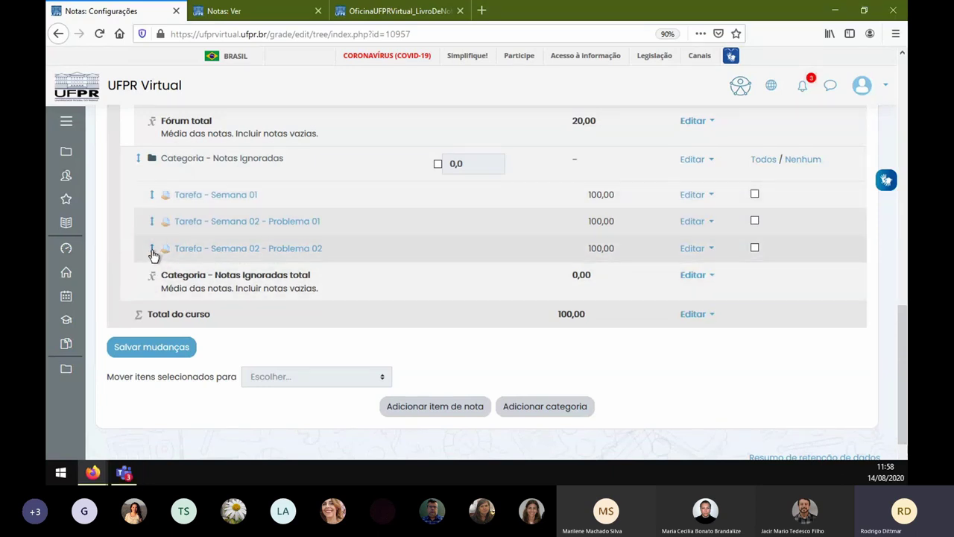
{"action": "left_click", "coordinate": [152, 250]}
{"action": "scroll", "coordinate": [194, 291], "scroll_direction": "down", "scroll_amount": 5}
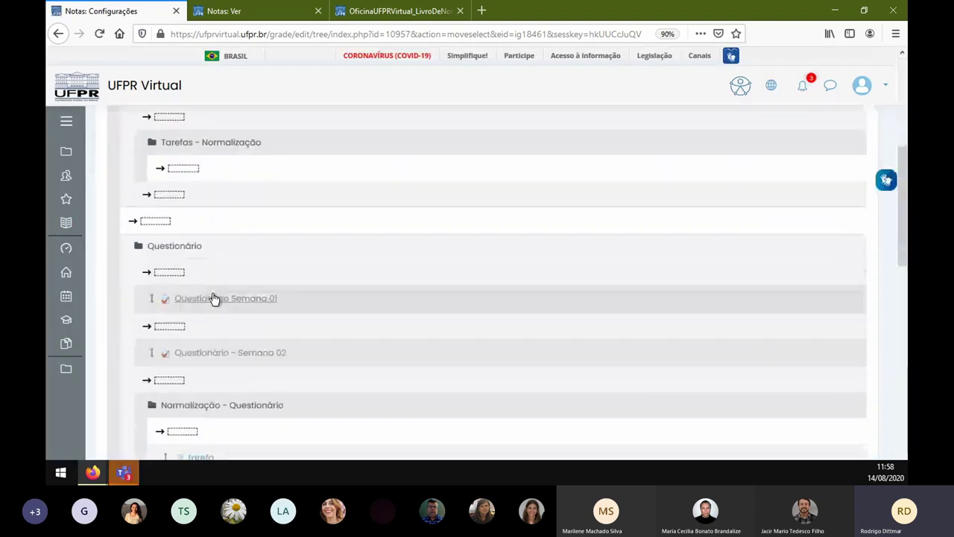
{"action": "scroll", "coordinate": [213, 299], "scroll_direction": "down", "scroll_amount": 10}
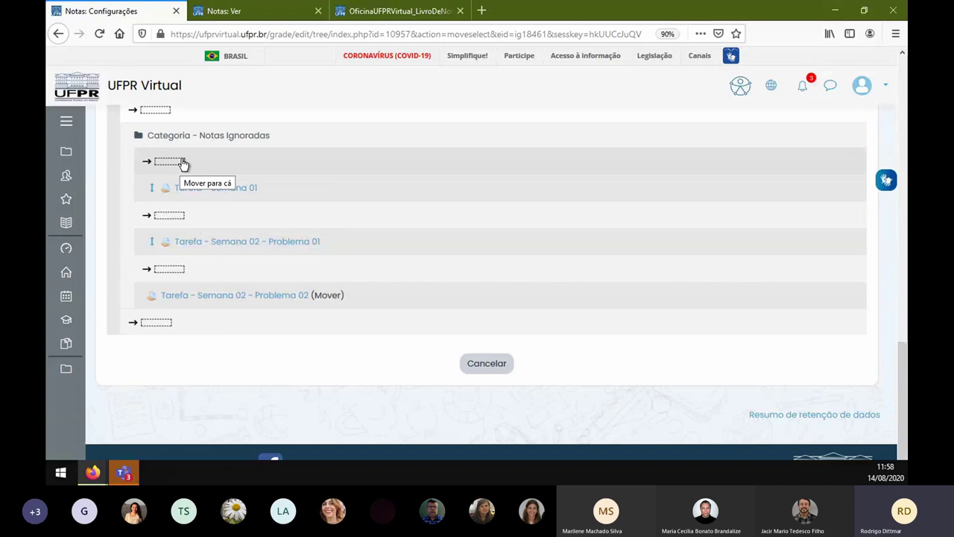
{"action": "scroll", "coordinate": [223, 246], "scroll_direction": "up", "scroll_amount": 5}
{"action": "left_click", "coordinate": [155, 226]}
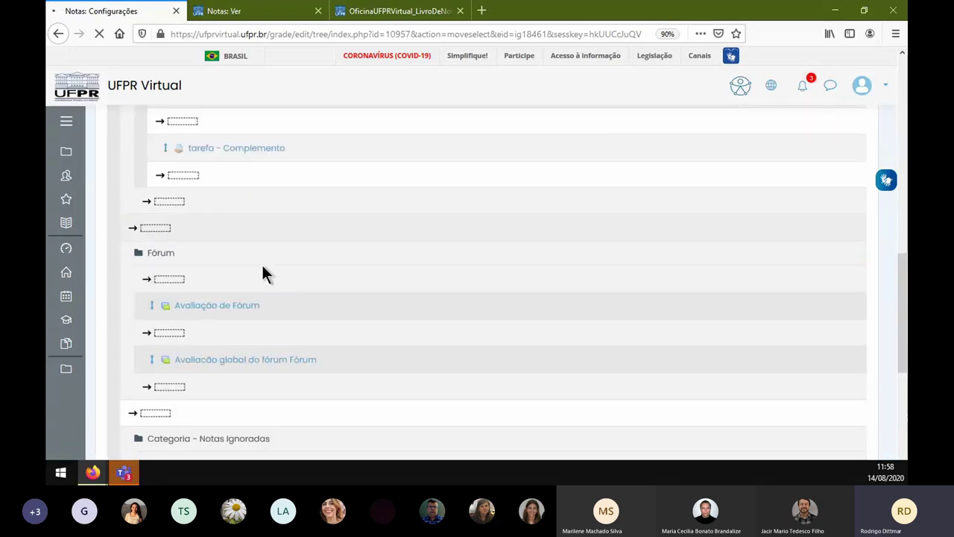
- Note the 200,00 course total, then place Problema 02 first in Categoria - Notas Ignoradas
{"action": "scroll", "coordinate": [395, 339], "scroll_direction": "down", "scroll_amount": 6}
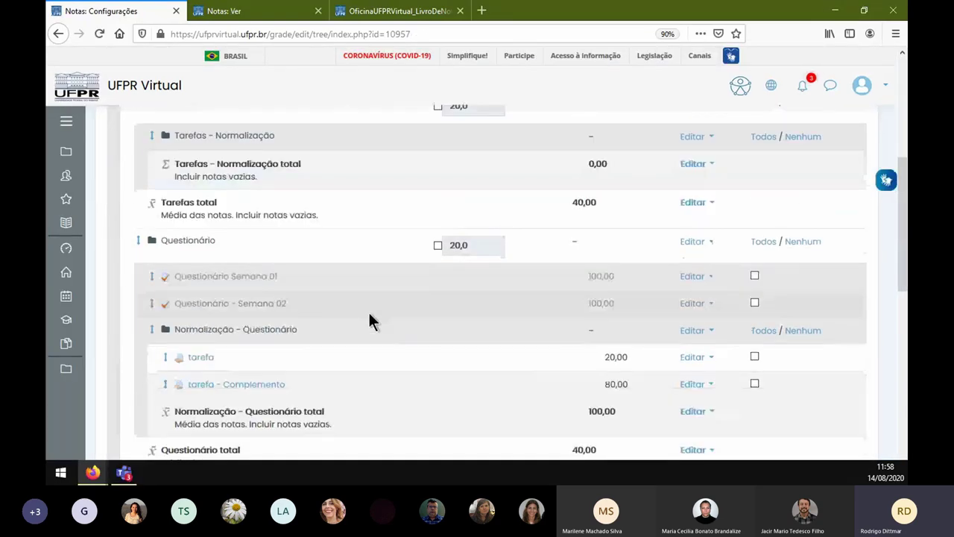
{"action": "scroll", "coordinate": [368, 310], "scroll_direction": "down", "scroll_amount": 3}
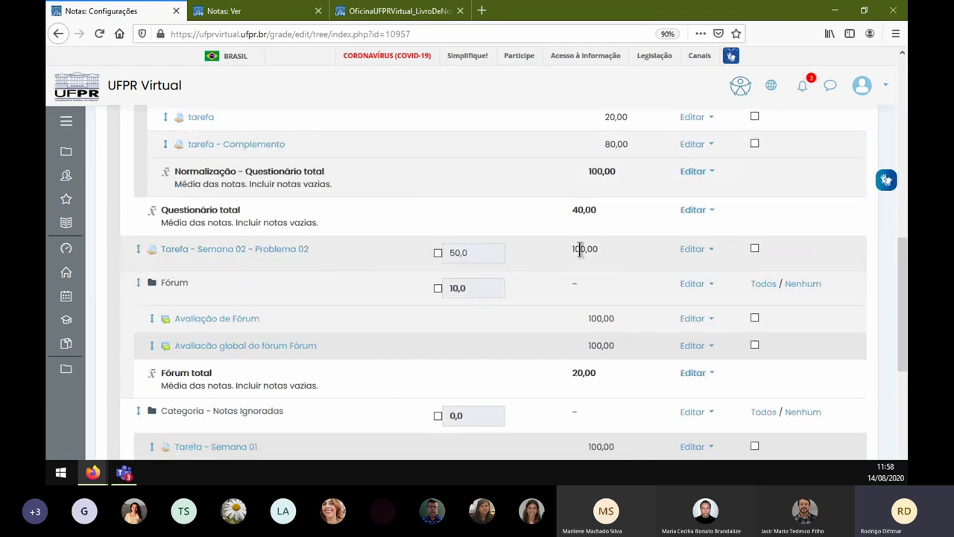
{"action": "scroll", "coordinate": [583, 246], "scroll_direction": "down", "scroll_amount": 5}
{"action": "left_click_drag", "start_coordinate": [559, 236], "coordinate": [571, 236]}
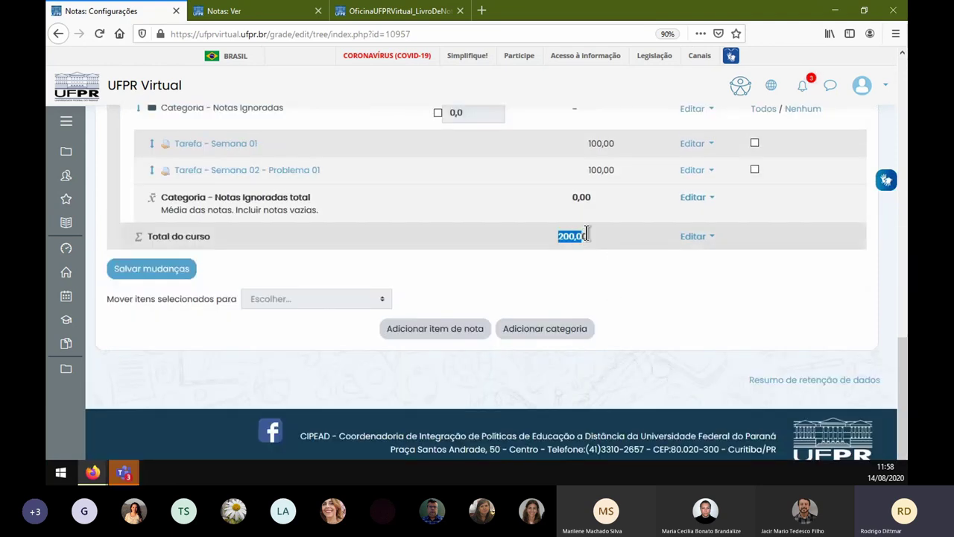
{"action": "scroll", "coordinate": [479, 244], "scroll_direction": "up", "scroll_amount": 3}
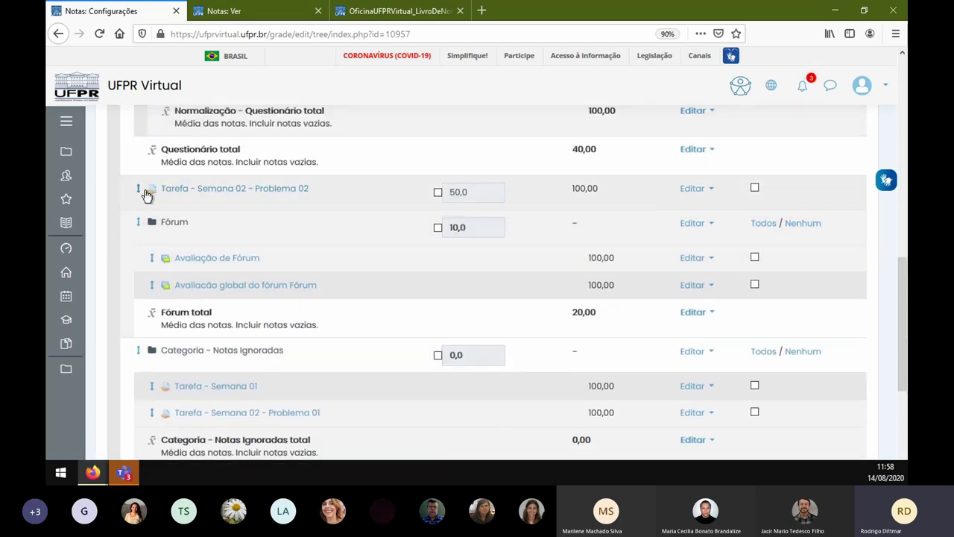
{"action": "scroll", "coordinate": [254, 326], "scroll_direction": "down", "scroll_amount": 10}
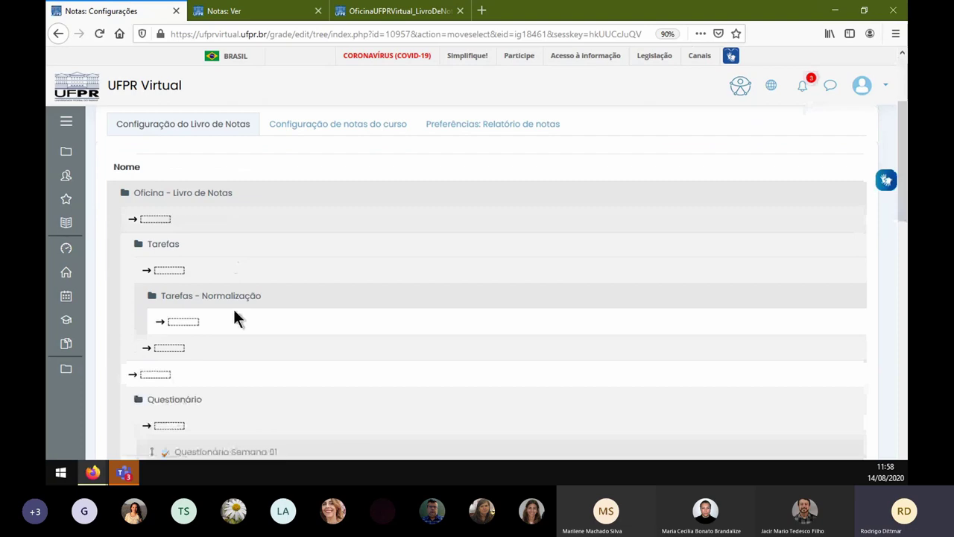
{"action": "scroll", "coordinate": [240, 273], "scroll_direction": "down", "scroll_amount": 7}
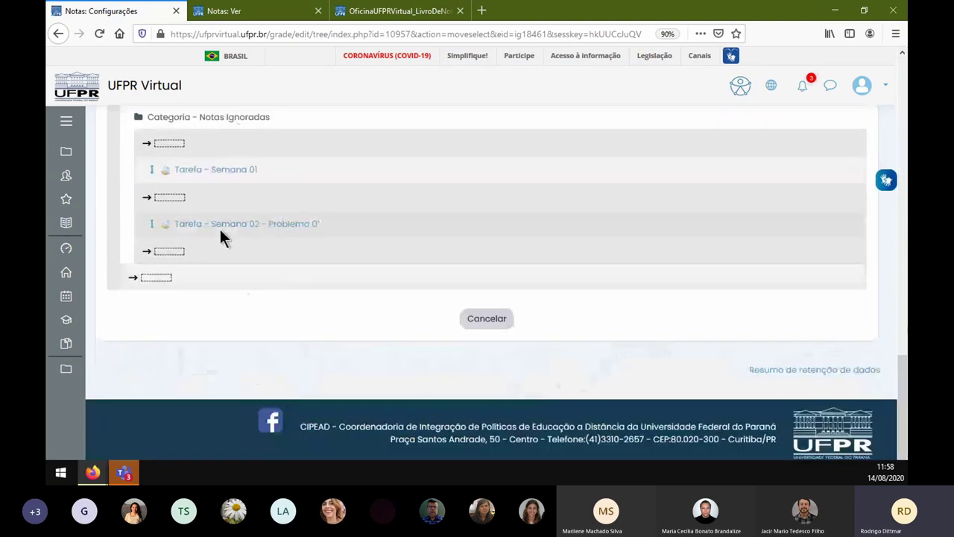
{"action": "left_click", "coordinate": [176, 145]}
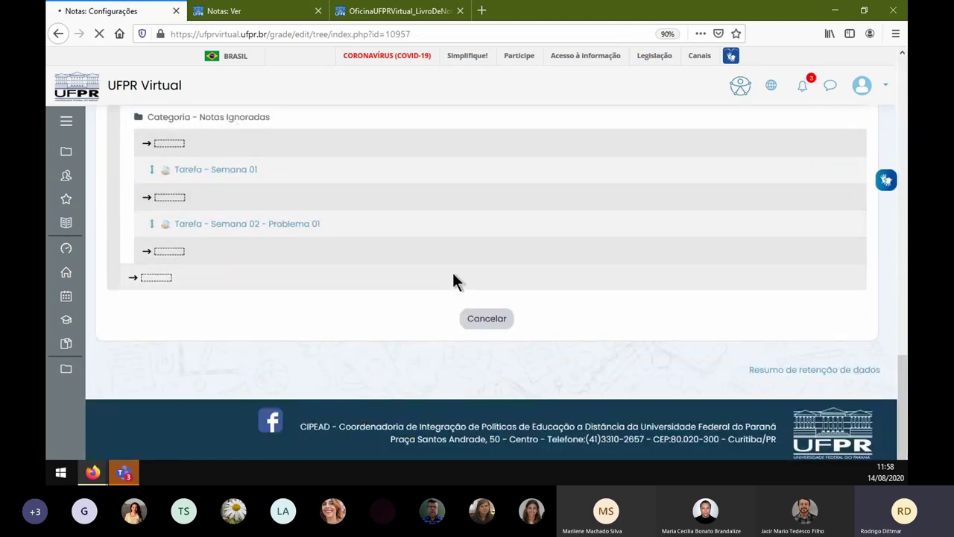
{"action": "scroll", "coordinate": [453, 275], "scroll_direction": "down", "scroll_amount": 15}
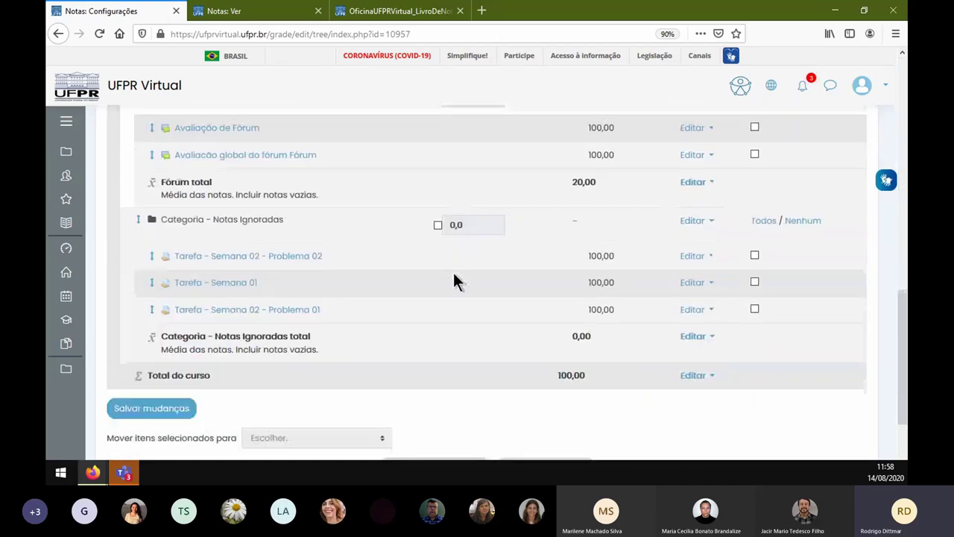
{"action": "scroll", "coordinate": [457, 274], "scroll_direction": "up", "scroll_amount": 3}
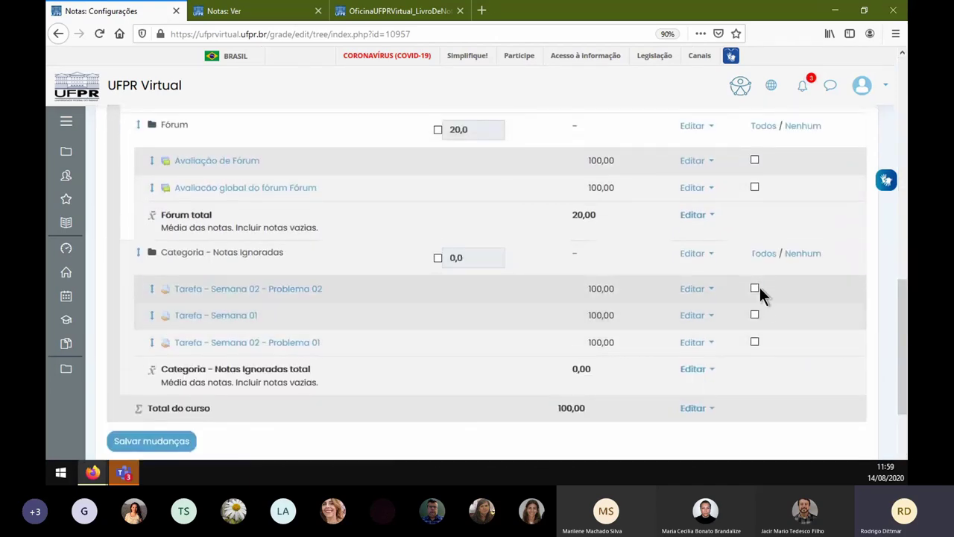
- Move the Semana tasks into Tarefas, leaving Tarefas - Normalização empty at 0,00
{"action": "left_click", "coordinate": [755, 314]}
{"action": "left_click", "coordinate": [755, 341]}
{"action": "scroll", "coordinate": [441, 386], "scroll_direction": "down", "scroll_amount": 3}
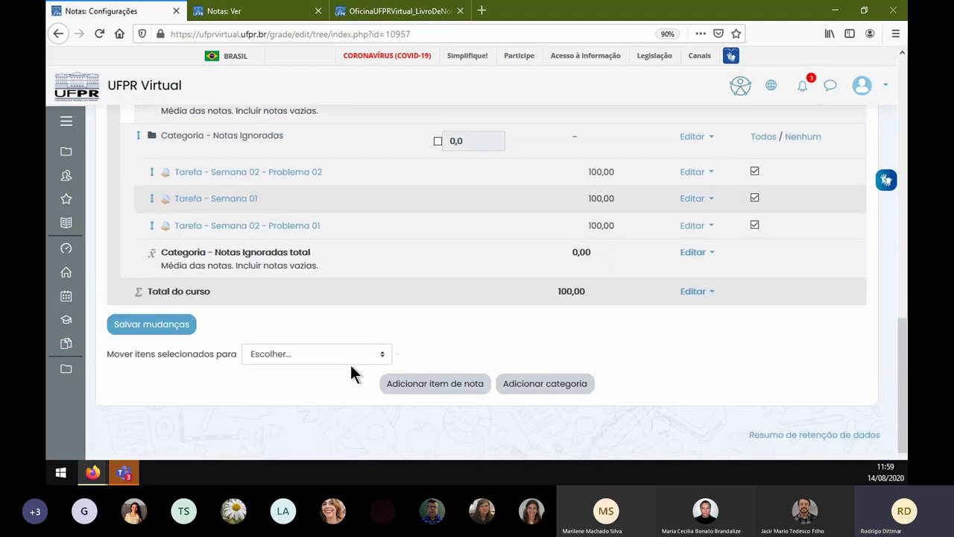
{"action": "left_click", "coordinate": [321, 349]}
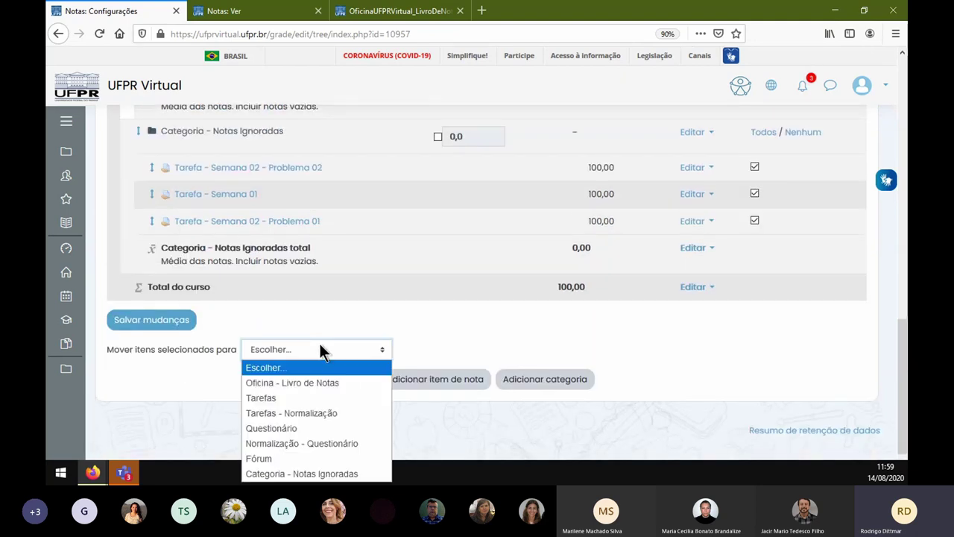
{"action": "left_click", "coordinate": [335, 399]}
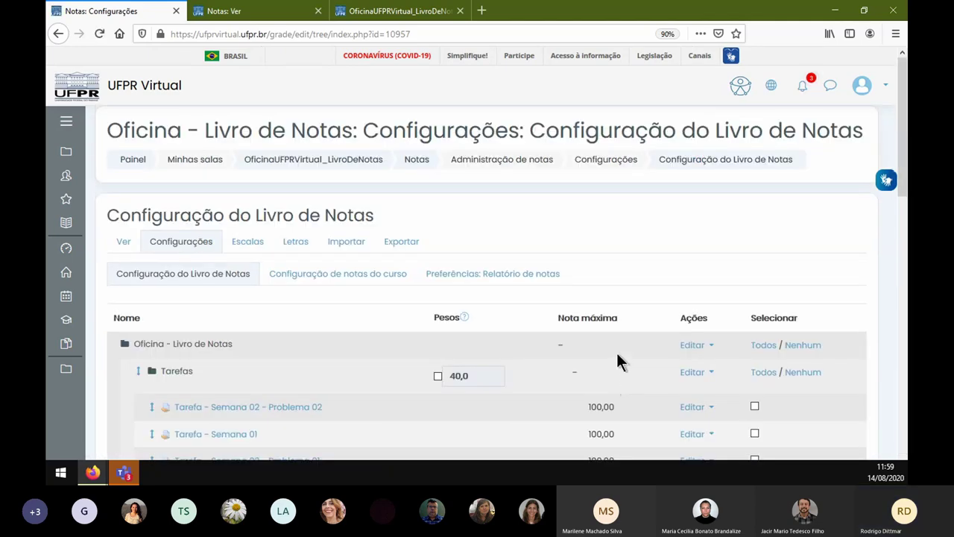
{"action": "scroll", "coordinate": [617, 352], "scroll_direction": "down", "scroll_amount": 3}
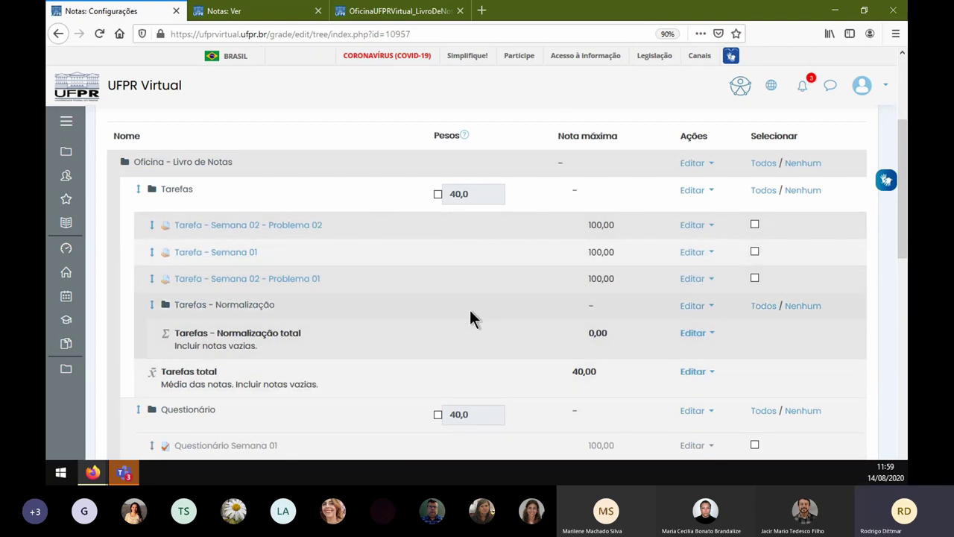
{"action": "mouse_move", "coordinate": [178, 304]}
{"action": "left_mouse_down"}
{"action": "mouse_move", "coordinate": [266, 337]}
{"action": "mouse_move", "coordinate": [278, 356]}
{"action": "mouse_move", "coordinate": [174, 310]}
{"action": "left_mouse_up"}
- Delete the empty Tarefas - Normalização category and view the grader report's resulting Tarefas totals
{"action": "left_click", "coordinate": [399, 368]}
{"action": "left_click_drag", "start_coordinate": [173, 310], "coordinate": [247, 345]}
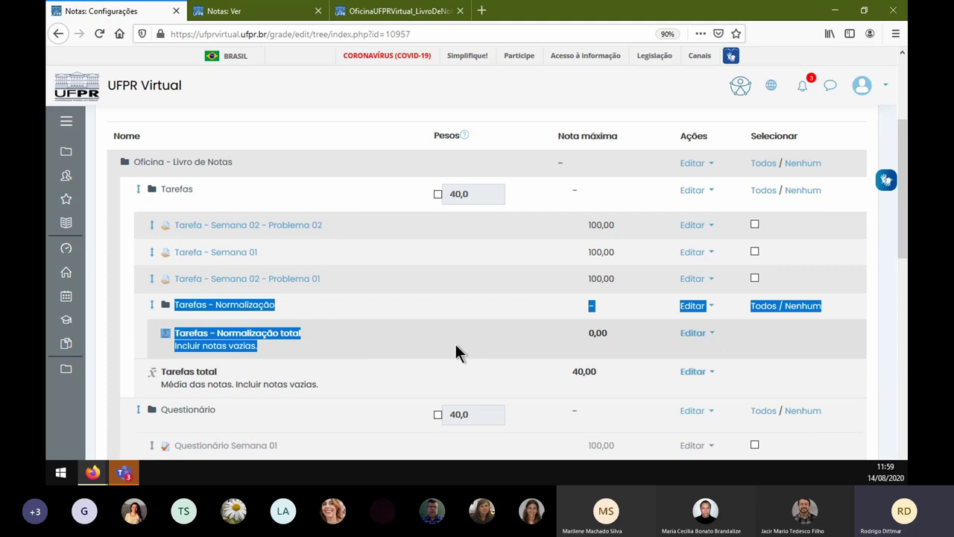
{"action": "left_click", "coordinate": [693, 306]}
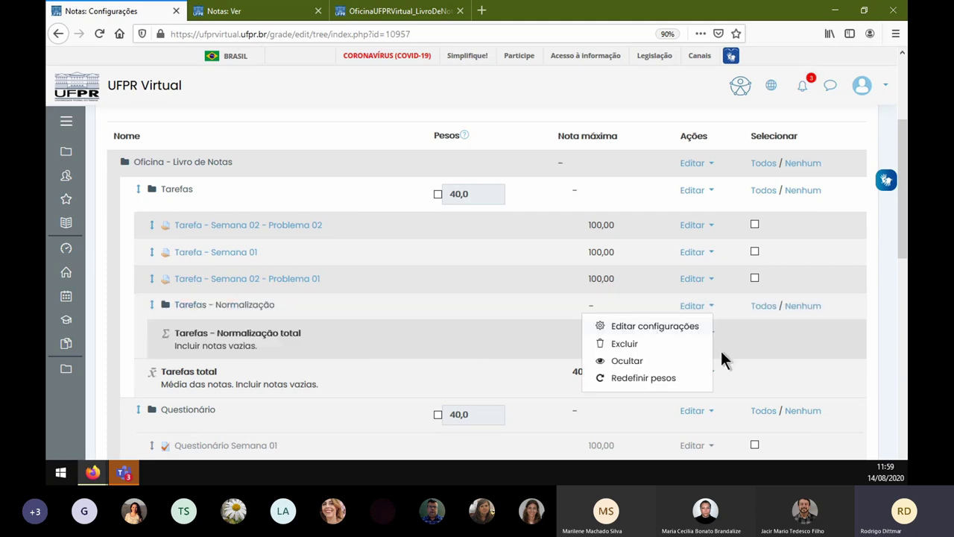
{"action": "left_click", "coordinate": [630, 343]}
{"action": "left_click", "coordinate": [618, 328]}
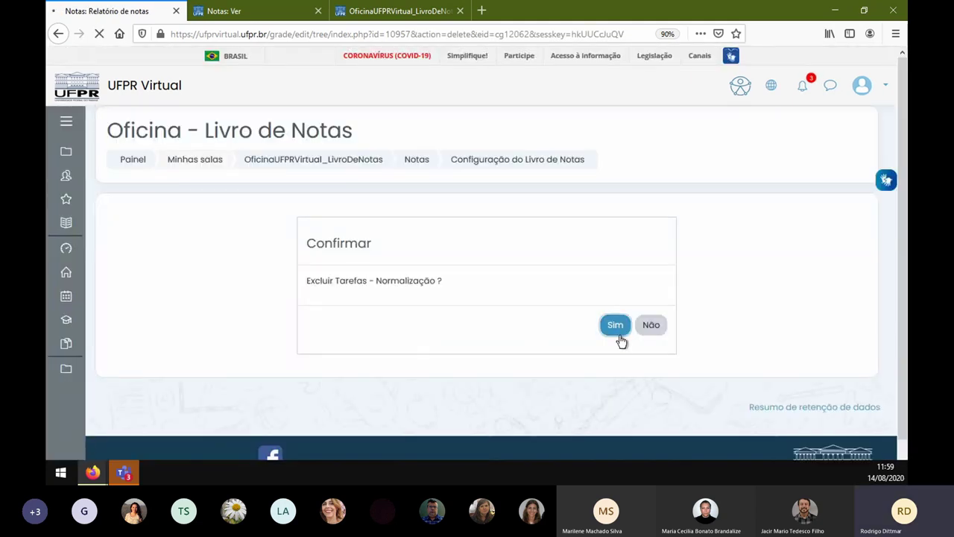
{"action": "scroll", "coordinate": [404, 357], "scroll_direction": "down", "scroll_amount": 3}
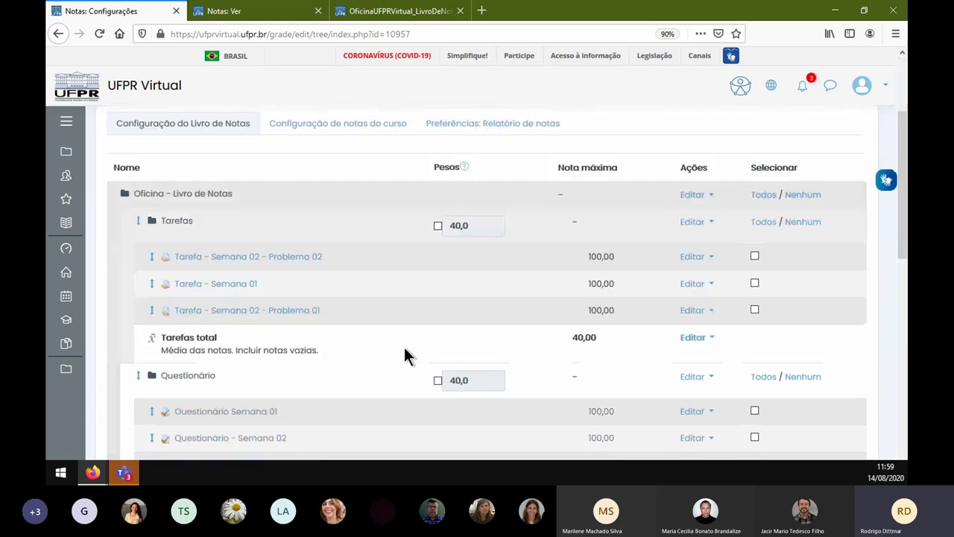
{"action": "scroll", "coordinate": [404, 348], "scroll_direction": "down", "scroll_amount": 2}
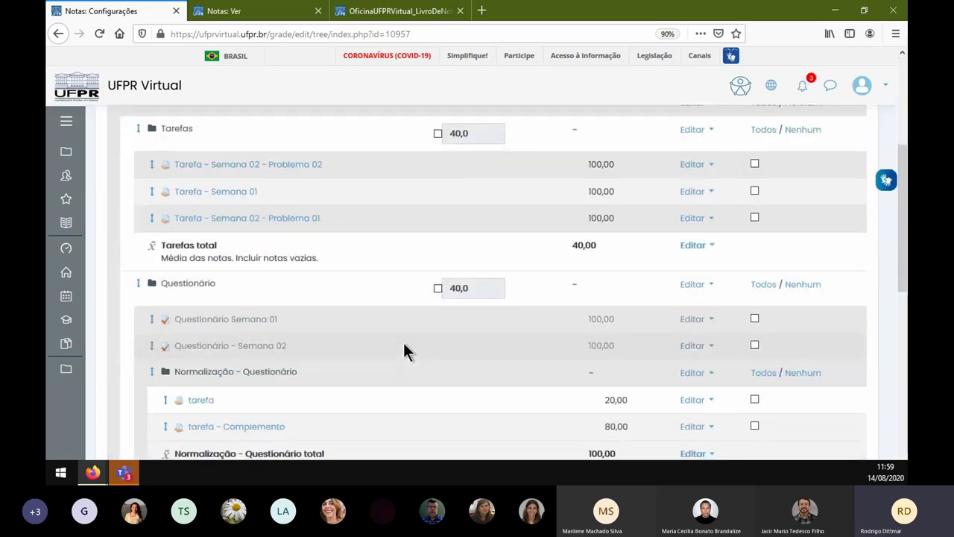
{"action": "left_click", "coordinate": [281, 18]}
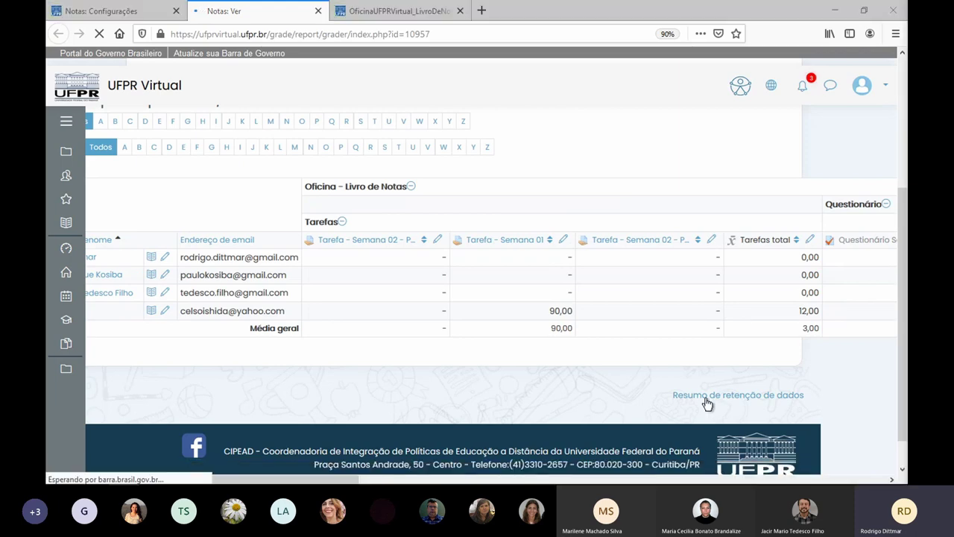
- Check the Fórum and Total do curso columns (48,97 for one student), then go back to setup
{"action": "left_click_drag", "start_coordinate": [283, 479], "coordinate": [805, 479]}
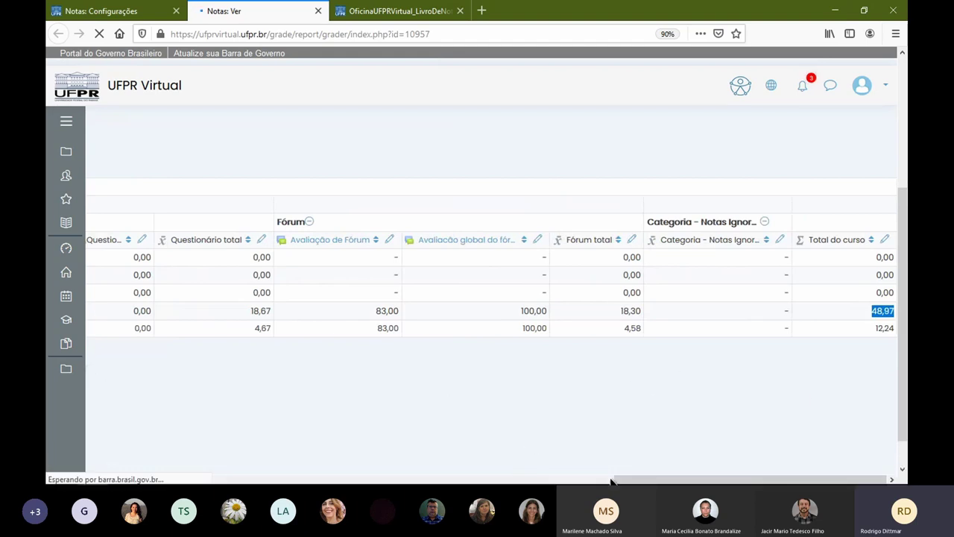
{"action": "left_click_drag", "start_coordinate": [614, 479], "coordinate": [363, 483]}
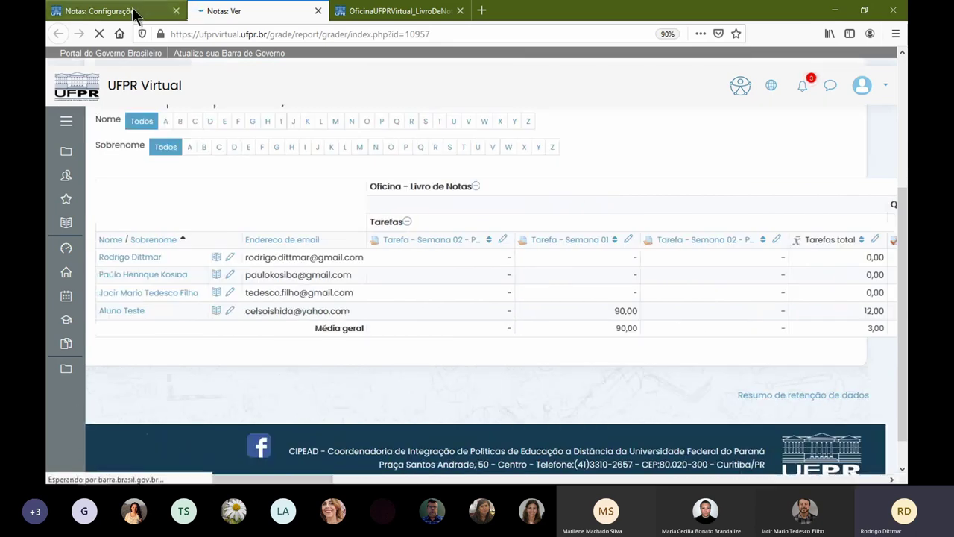
{"action": "left_click", "coordinate": [134, 13]}
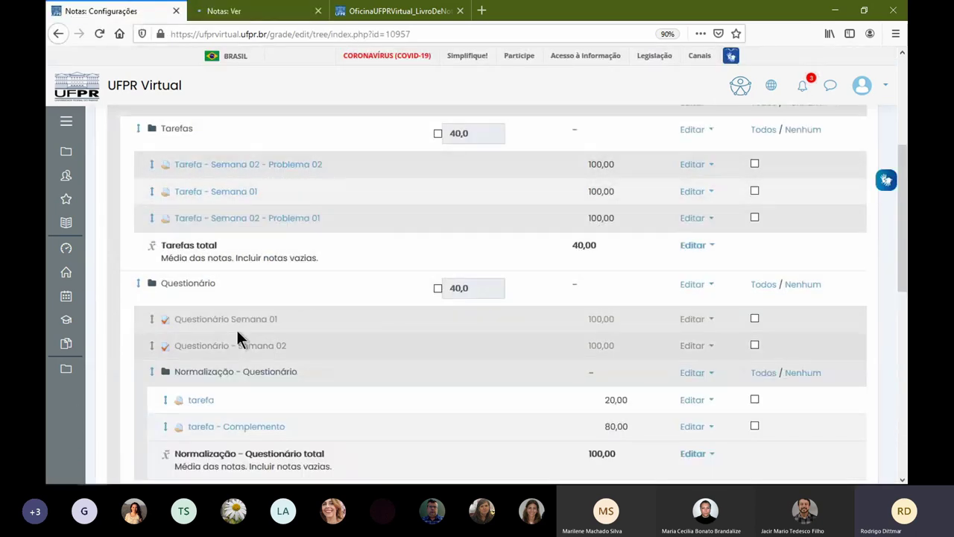
{"action": "scroll", "coordinate": [178, 302], "scroll_direction": "down", "scroll_amount": 3}
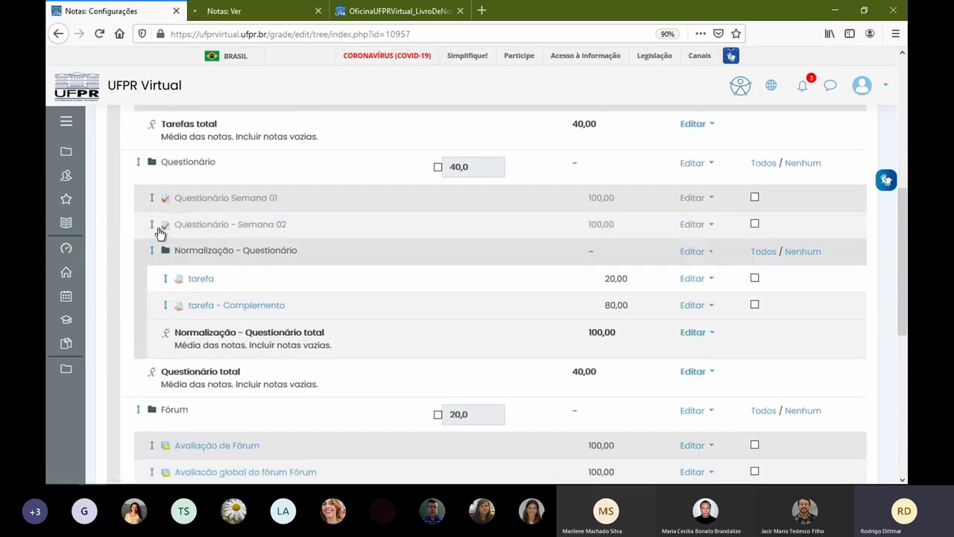
- Place Questionário - Semana 02 above Questionário Semana 01 within the Questionário category
{"action": "left_click", "coordinate": [151, 225]}
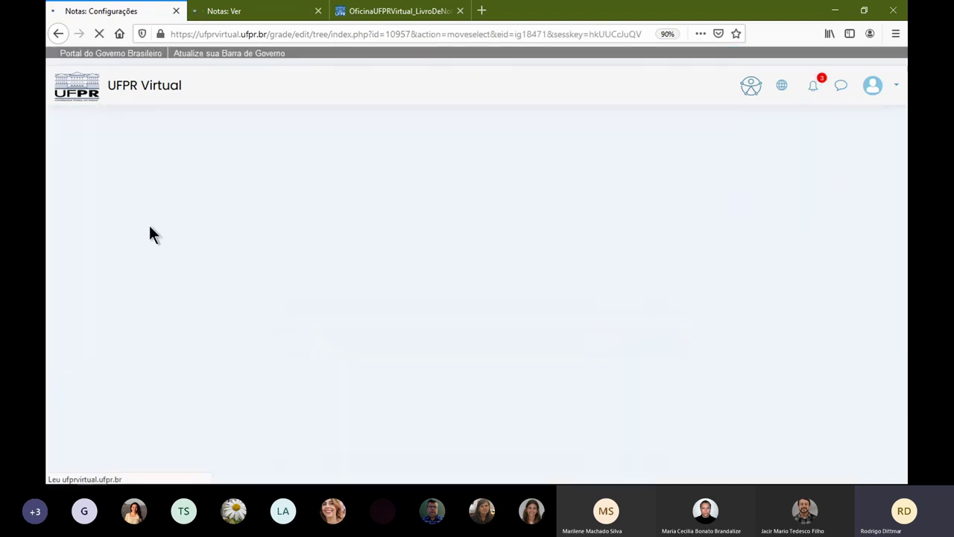
{"action": "scroll", "coordinate": [258, 298], "scroll_direction": "down", "scroll_amount": 5}
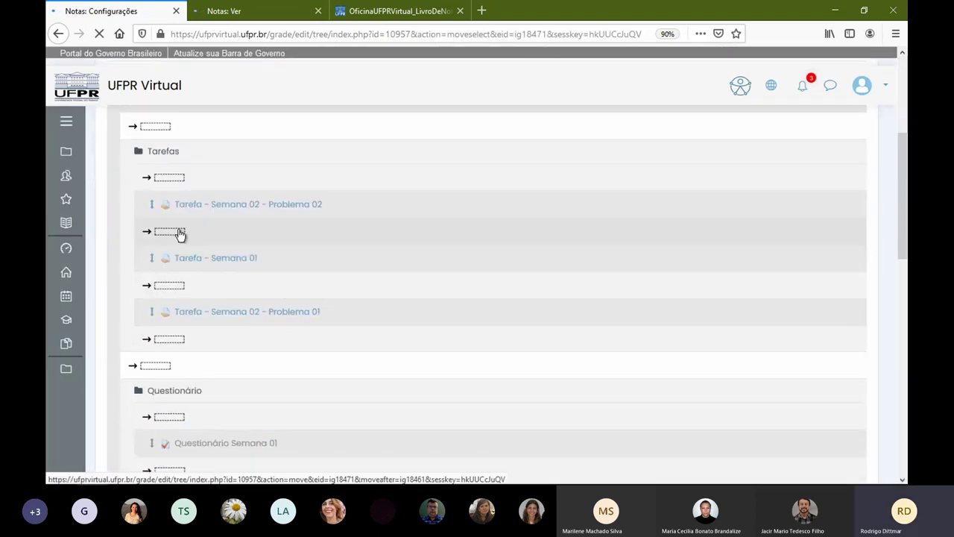
{"action": "scroll", "coordinate": [185, 347], "scroll_direction": "down", "scroll_amount": 5}
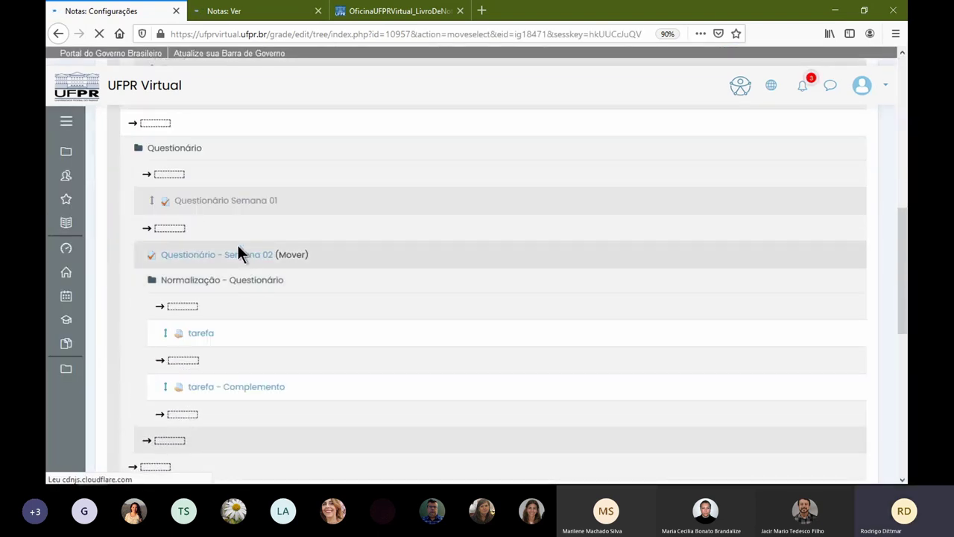
{"action": "left_click", "coordinate": [170, 176]}
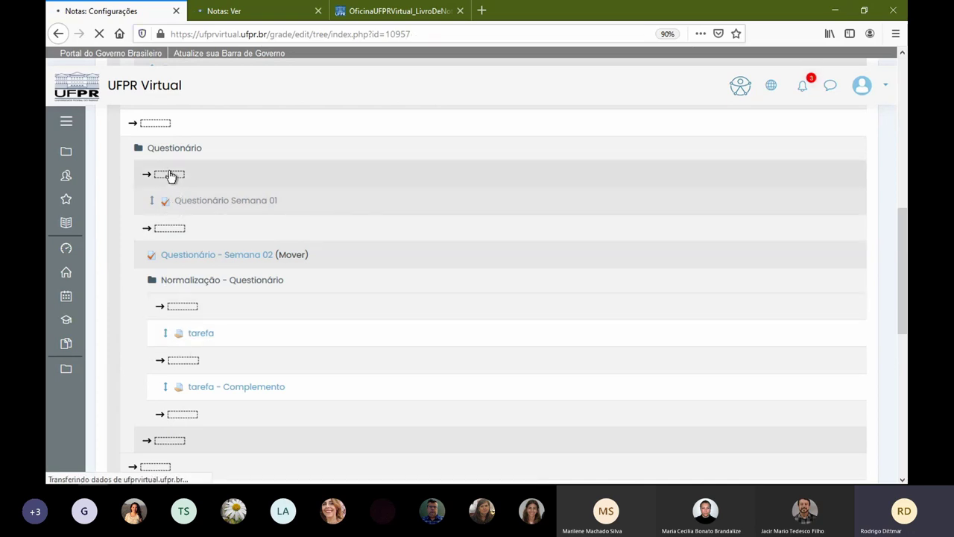
{"action": "scroll", "coordinate": [305, 343], "scroll_direction": "down", "scroll_amount": 5}
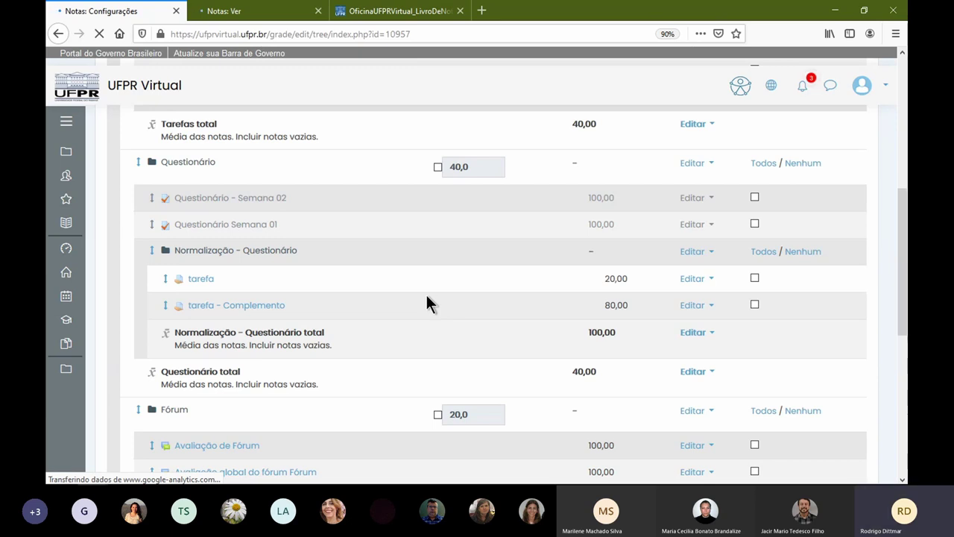
{"action": "scroll", "coordinate": [641, 196], "scroll_direction": "up", "scroll_amount": 3}
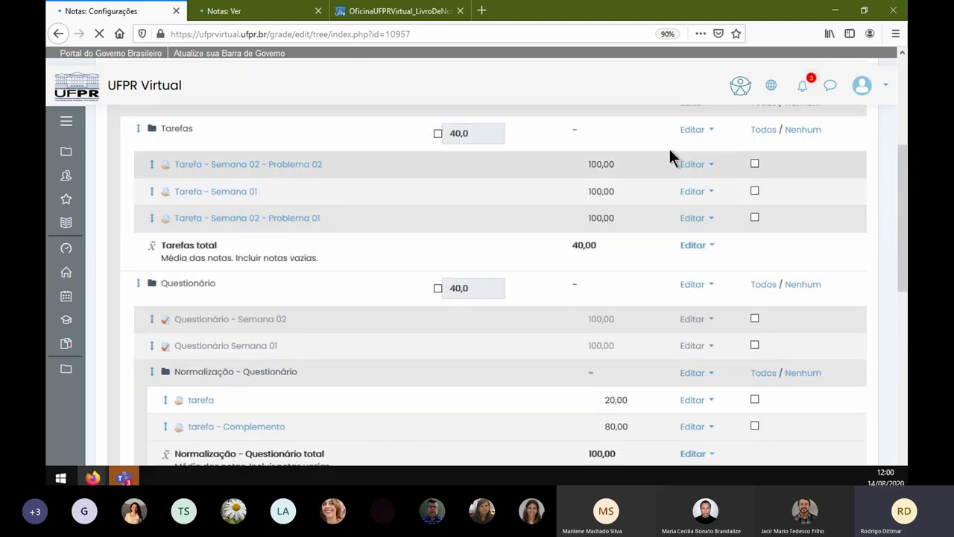
- Change the Tarefas category total's maximum grade from 40 to 50 and save
{"action": "left_click", "coordinate": [695, 132]}
{"action": "left_click", "coordinate": [633, 151]}
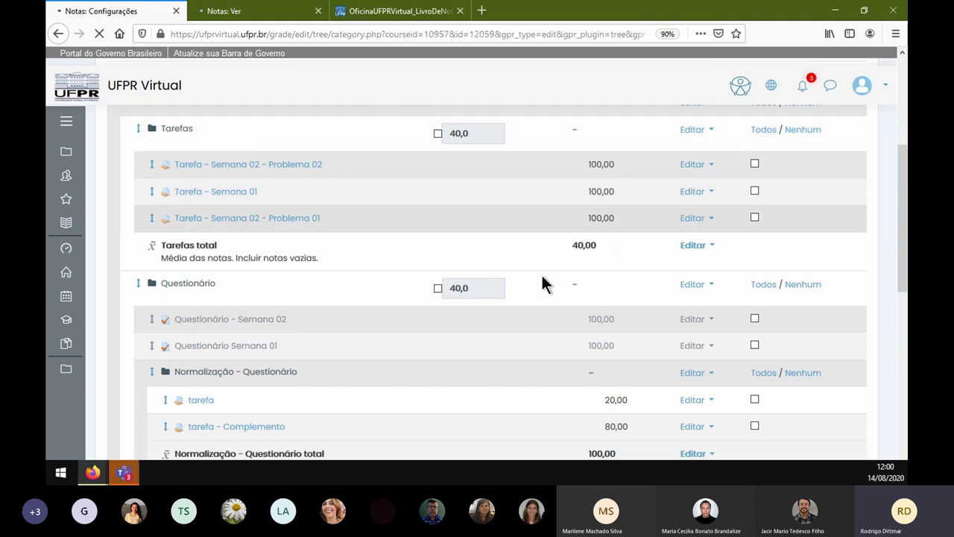
{"action": "scroll", "coordinate": [386, 373], "scroll_direction": "down", "scroll_amount": 2}
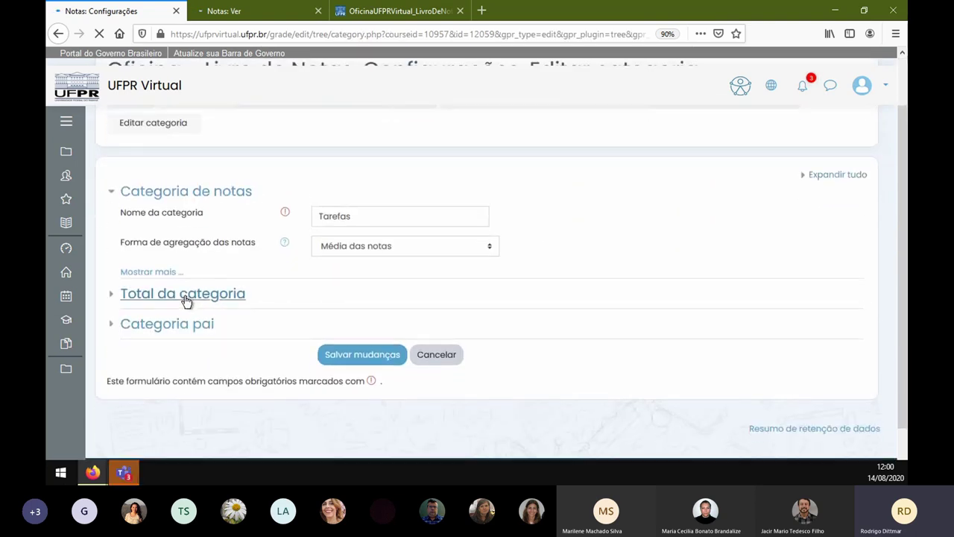
{"action": "left_click", "coordinate": [183, 294]}
{"action": "left_click_drag", "start_coordinate": [340, 376], "coordinate": [267, 376]}
{"action": "type", "text": "50"}
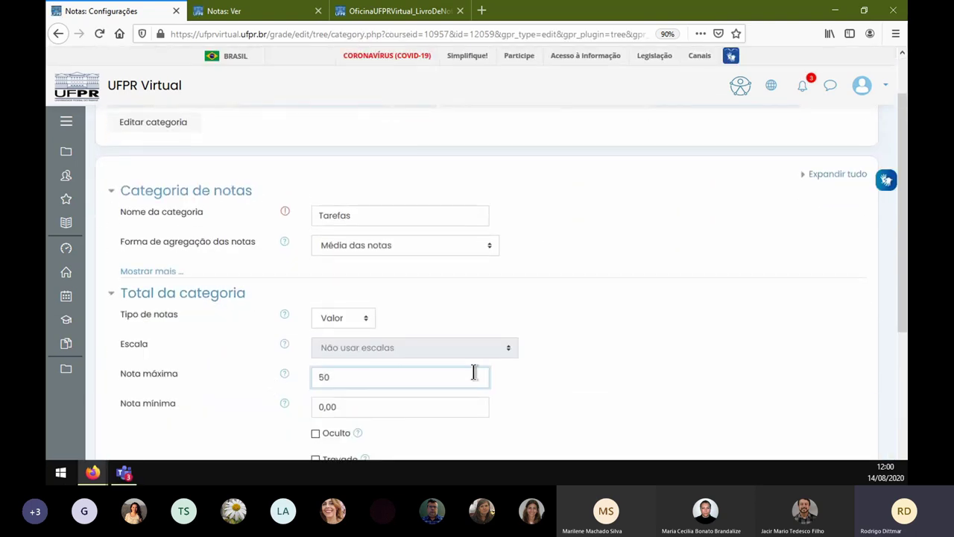
{"action": "scroll", "coordinate": [448, 358], "scroll_direction": "down", "scroll_amount": 3}
{"action": "key", "text": "Return"}
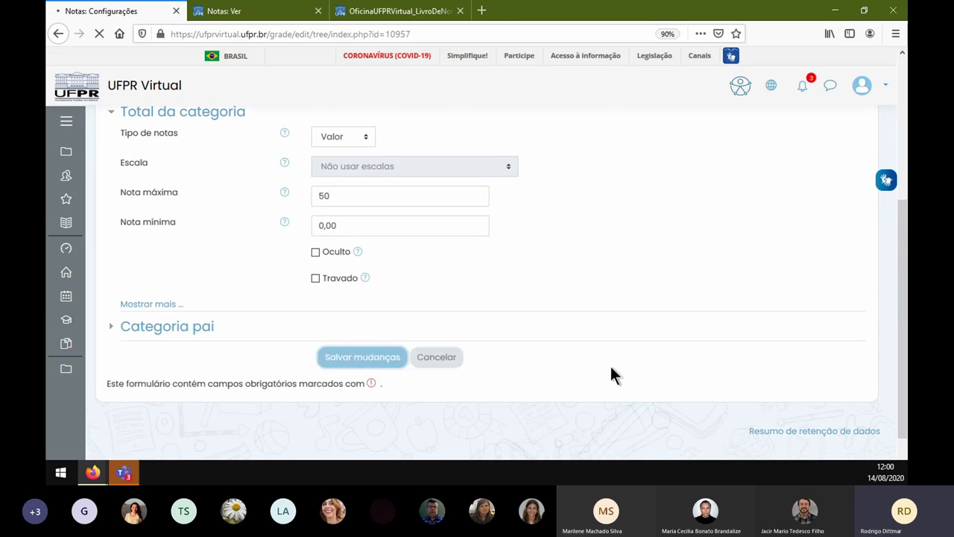
- Change the Questionário category total's maximum grade from 40 to 30 and save
{"action": "scroll", "coordinate": [472, 373], "scroll_direction": "down", "scroll_amount": 3}
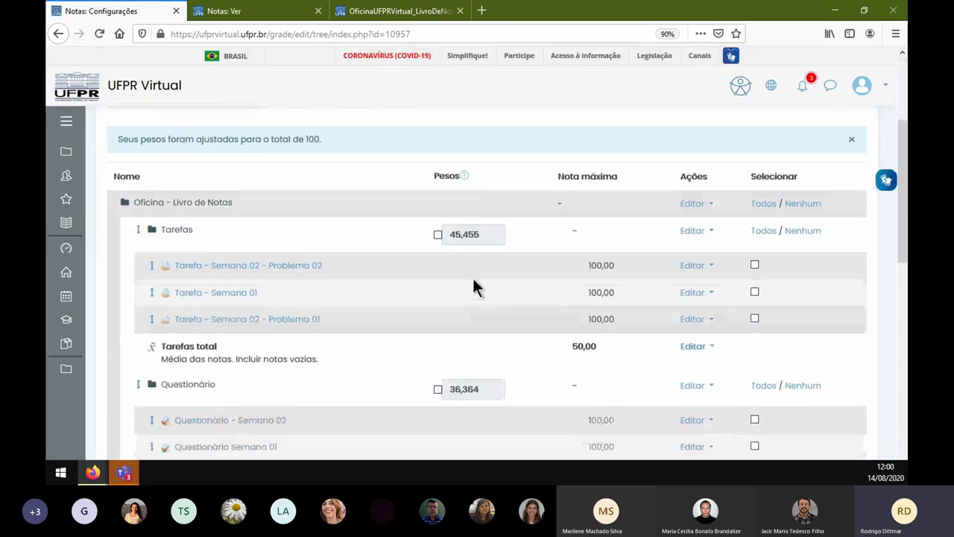
{"action": "left_click", "coordinate": [684, 383]}
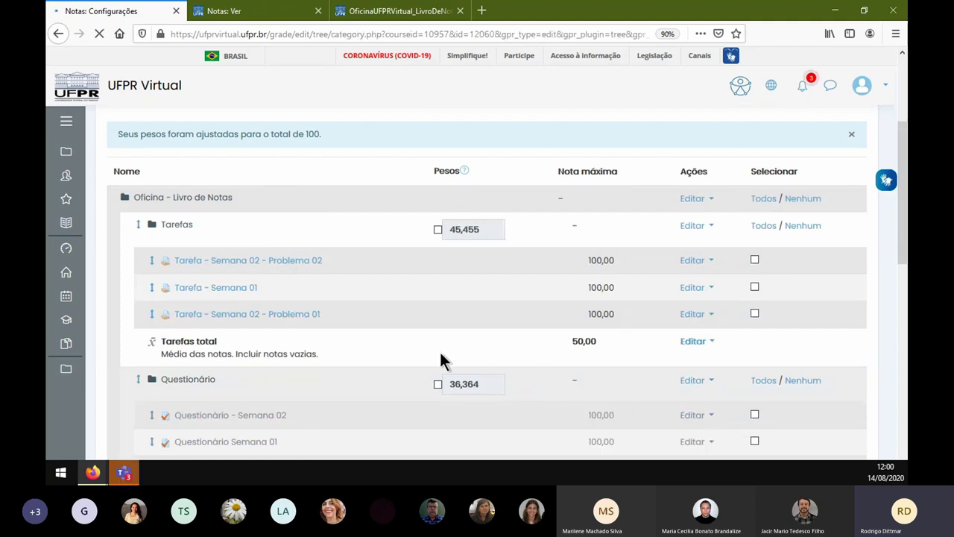
{"action": "scroll", "coordinate": [319, 362], "scroll_direction": "down", "scroll_amount": 3}
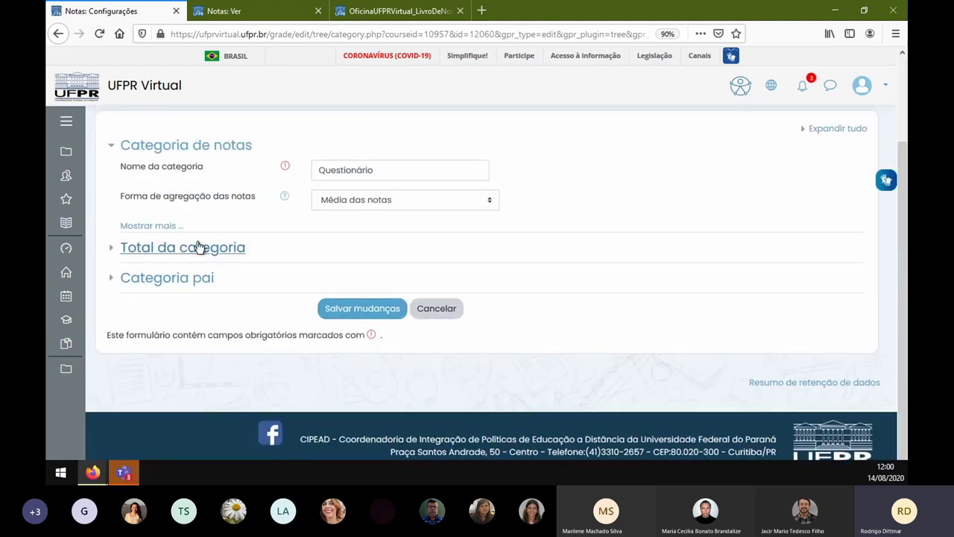
{"action": "left_click", "coordinate": [238, 247]}
{"action": "left_click_drag", "start_coordinate": [343, 332], "coordinate": [258, 331]}
{"action": "type", "text": "30"}
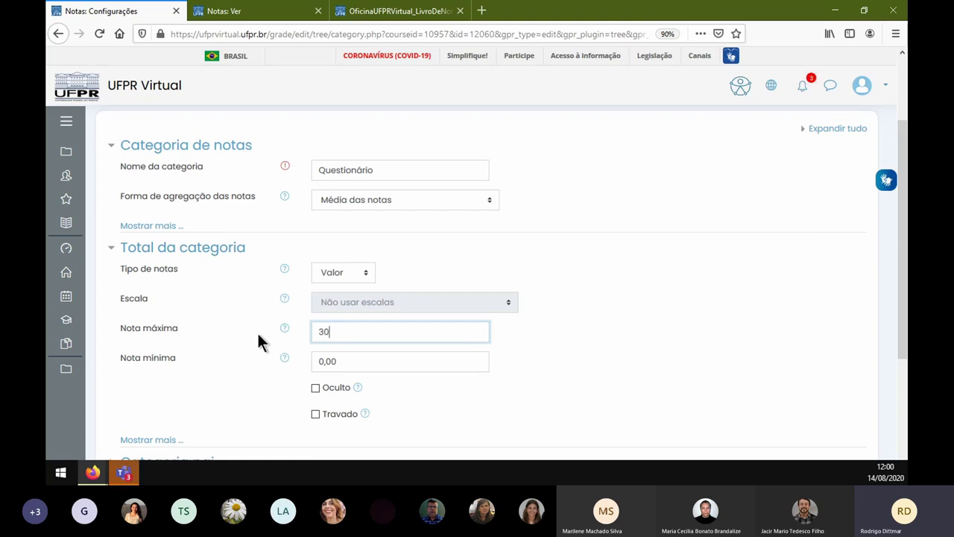
{"action": "scroll", "coordinate": [260, 358], "scroll_direction": "down", "scroll_amount": 2}
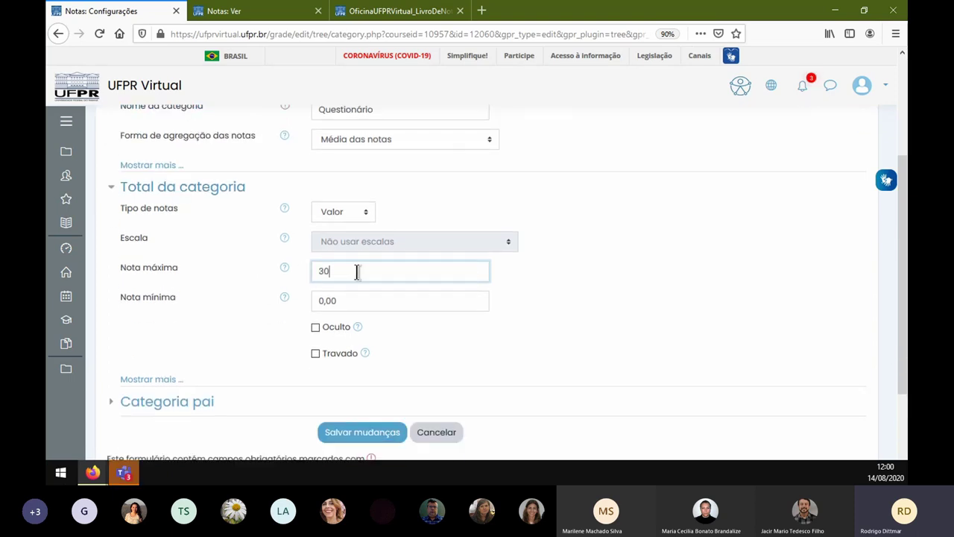
{"action": "left_click", "coordinate": [367, 421]}
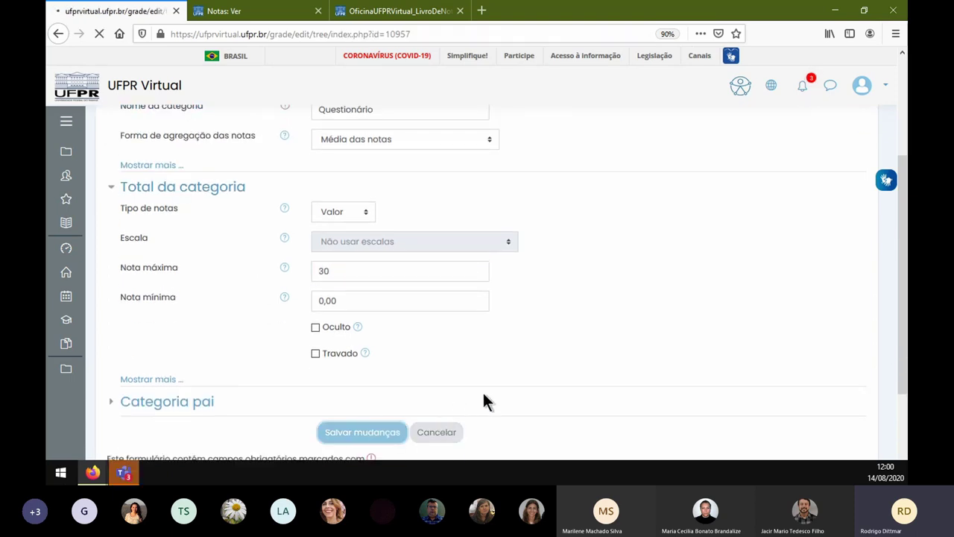
{"action": "scroll", "coordinate": [466, 301], "scroll_direction": "down", "scroll_amount": 2}
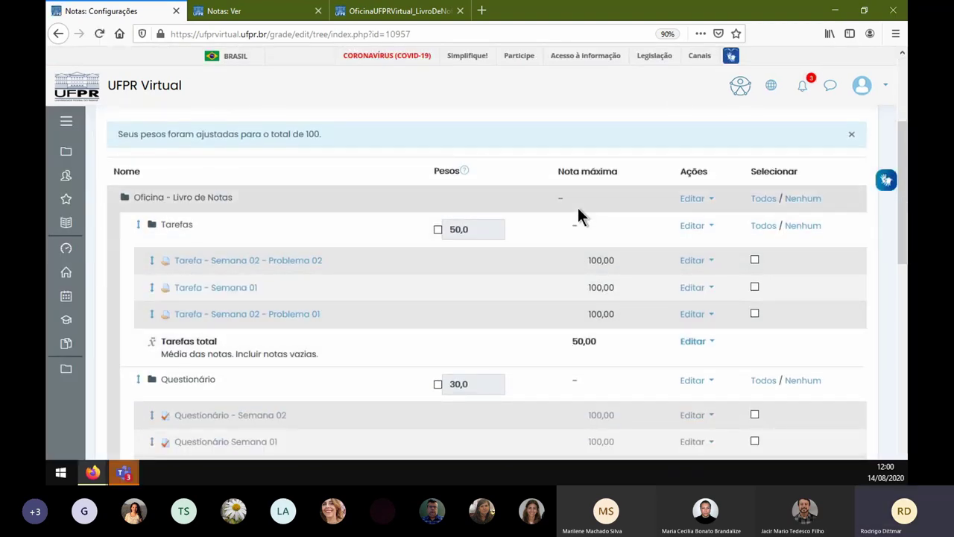
{"action": "scroll", "coordinate": [578, 212], "scroll_direction": "down", "scroll_amount": 10}
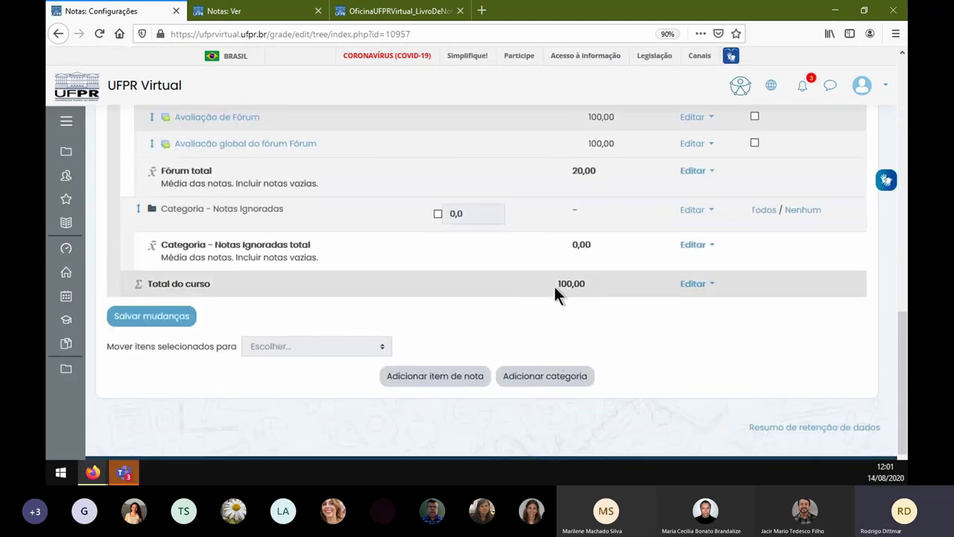
- Reload the grader report and scroll across to see Tarefas total 15,00 and course total 47,30
{"action": "left_click", "coordinate": [265, 15]}
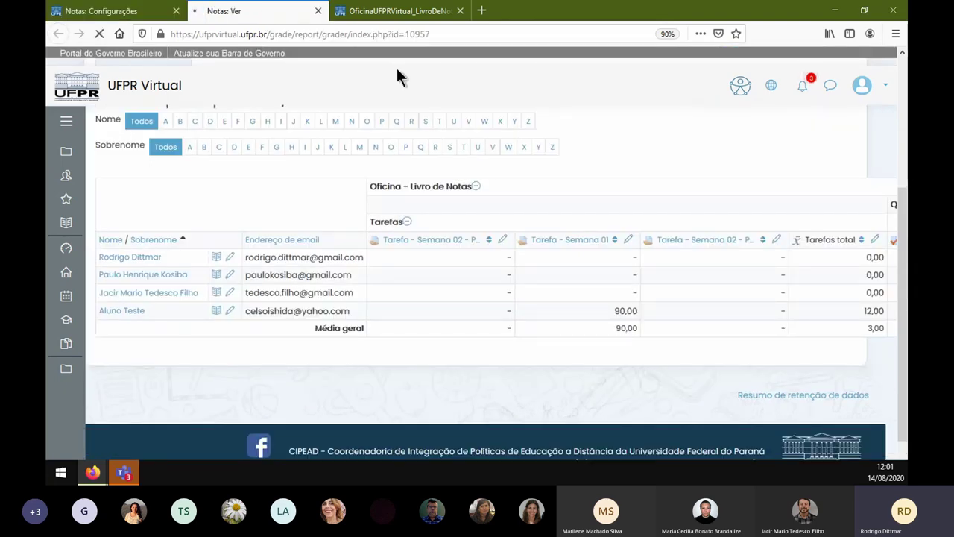
{"action": "key", "text": "F5"}
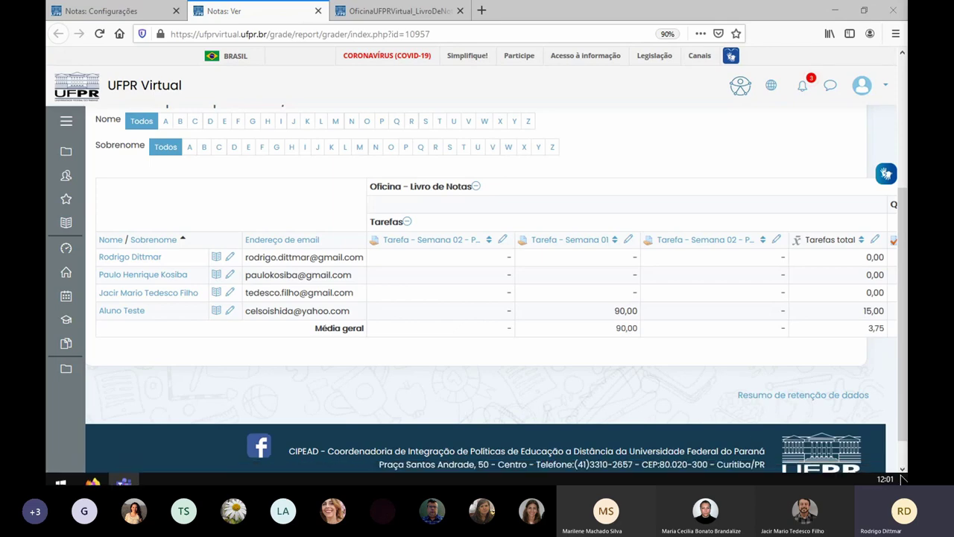
{"action": "left_click", "coordinate": [612, 480]}
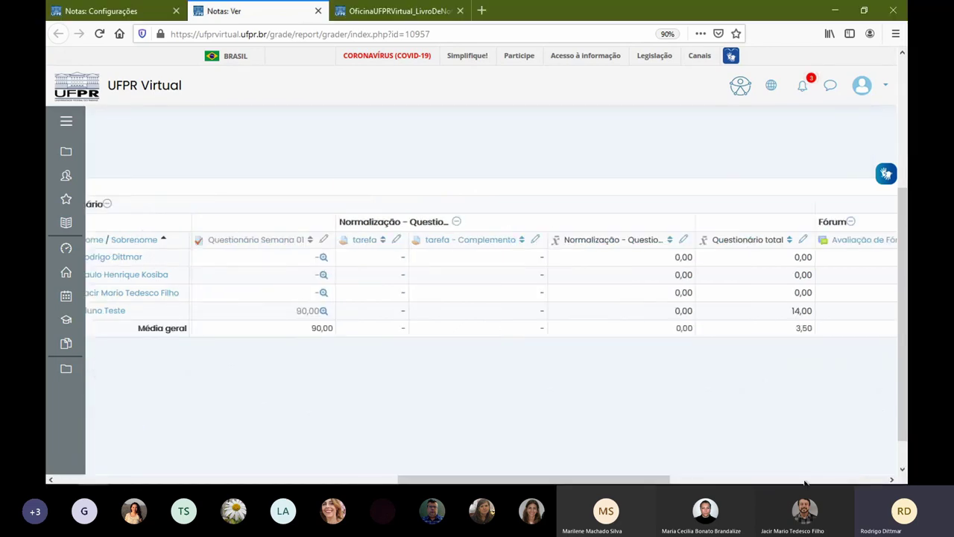
{"action": "left_click", "coordinate": [870, 481]}
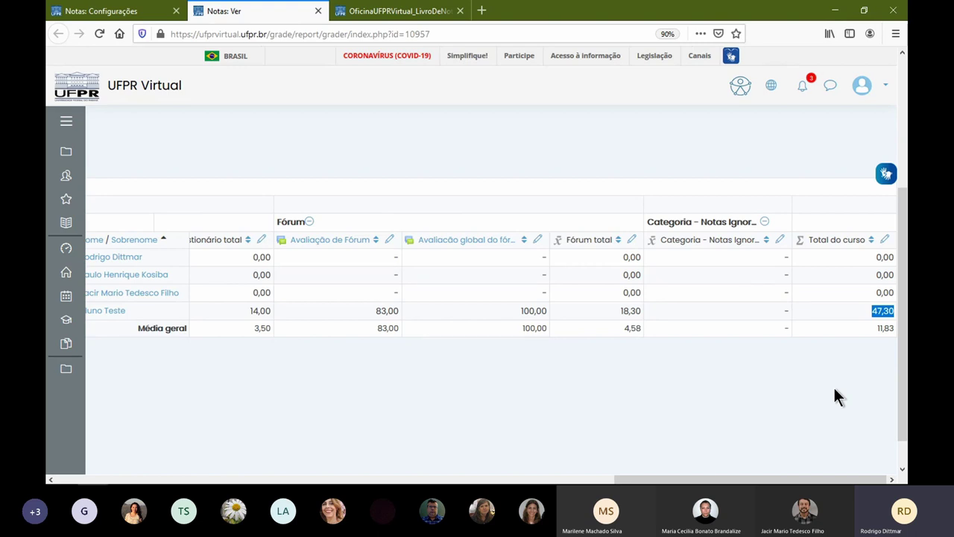
{"action": "left_click_drag", "start_coordinate": [660, 480], "coordinate": [64, 477]}
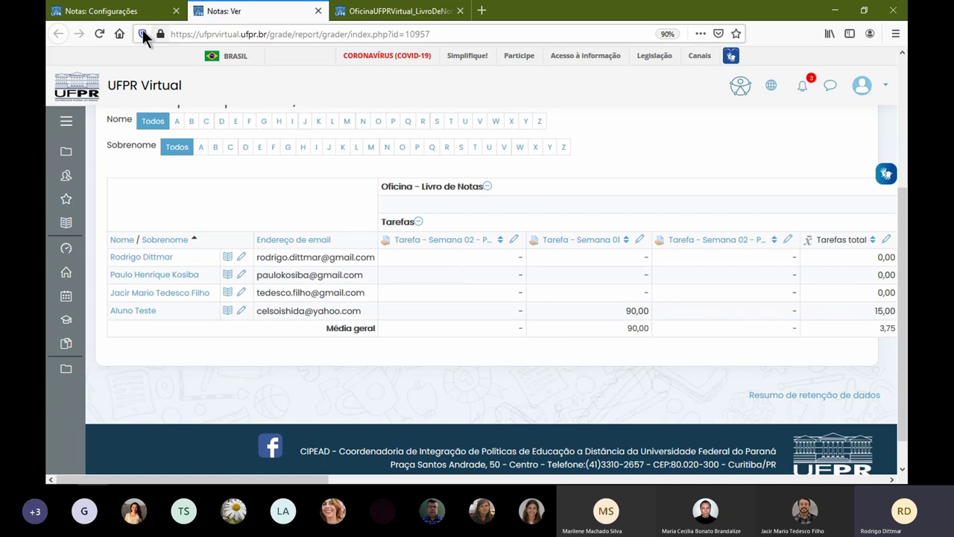
- Go to the Semana 01 section of the course page
{"action": "left_click", "coordinate": [120, 13]}
{"action": "scroll", "coordinate": [298, 223], "scroll_direction": "up", "scroll_amount": 10}
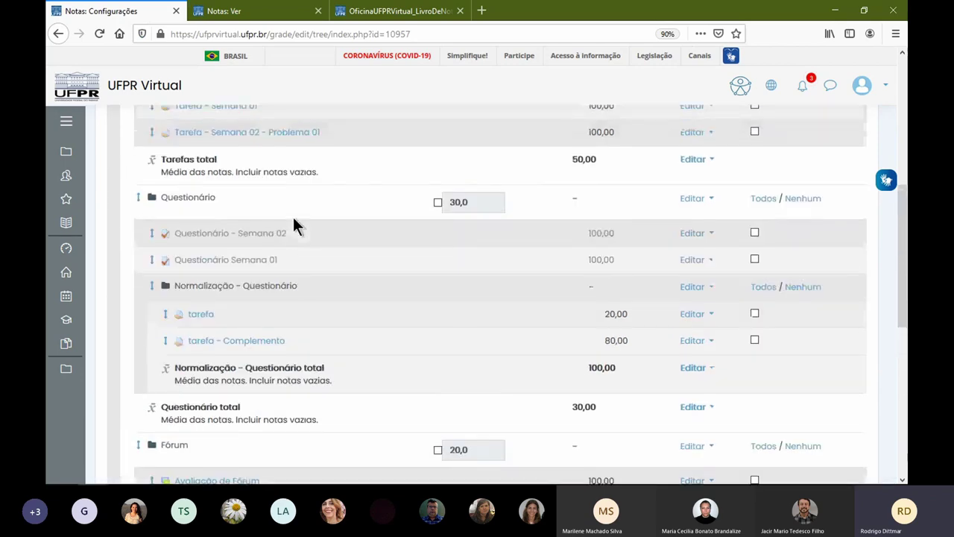
{"action": "left_click", "coordinate": [404, 11]}
{"action": "left_click", "coordinate": [431, 160]}
{"action": "scroll", "coordinate": [357, 261], "scroll_direction": "down", "scroll_amount": 8}
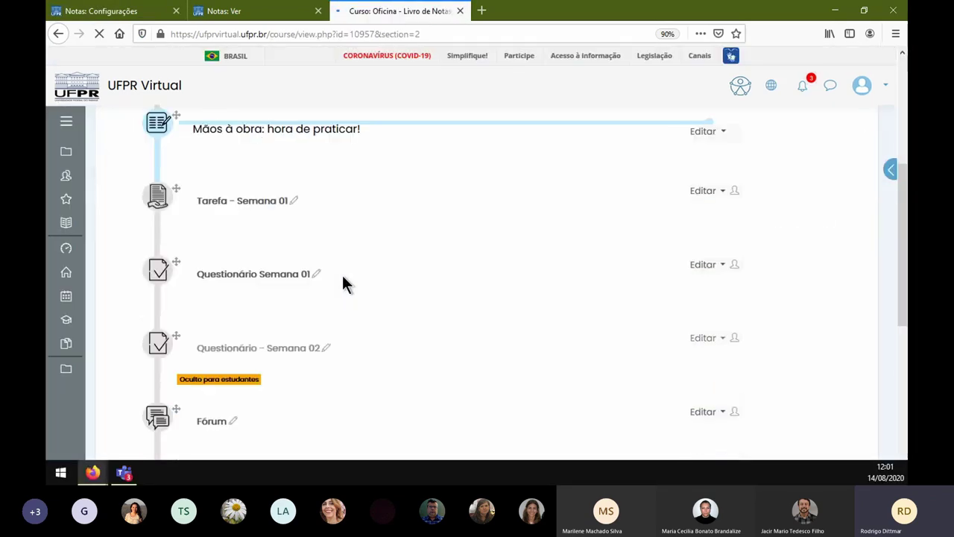
{"action": "scroll", "coordinate": [323, 280], "scroll_direction": "up", "scroll_amount": 3}
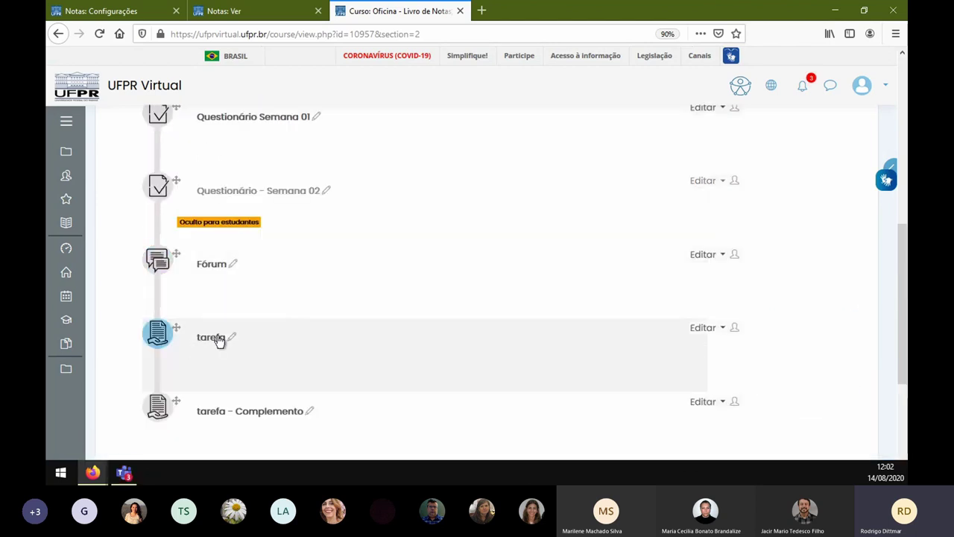
{"action": "scroll", "coordinate": [313, 270], "scroll_direction": "up", "scroll_amount": 4}
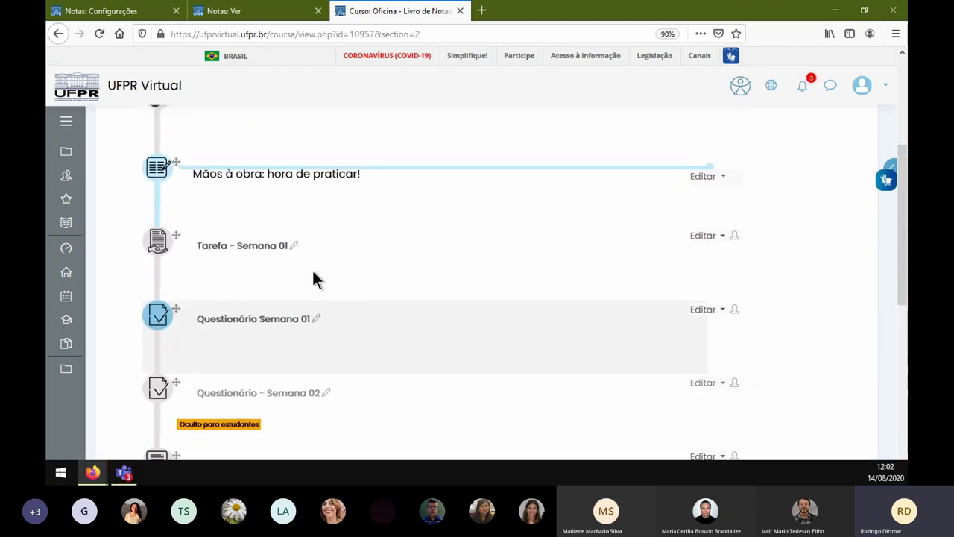
- Duplicate Tarefa - Semana 01, creating Tarefa - Semana 01 (copiado)
{"action": "left_click", "coordinate": [714, 276]}
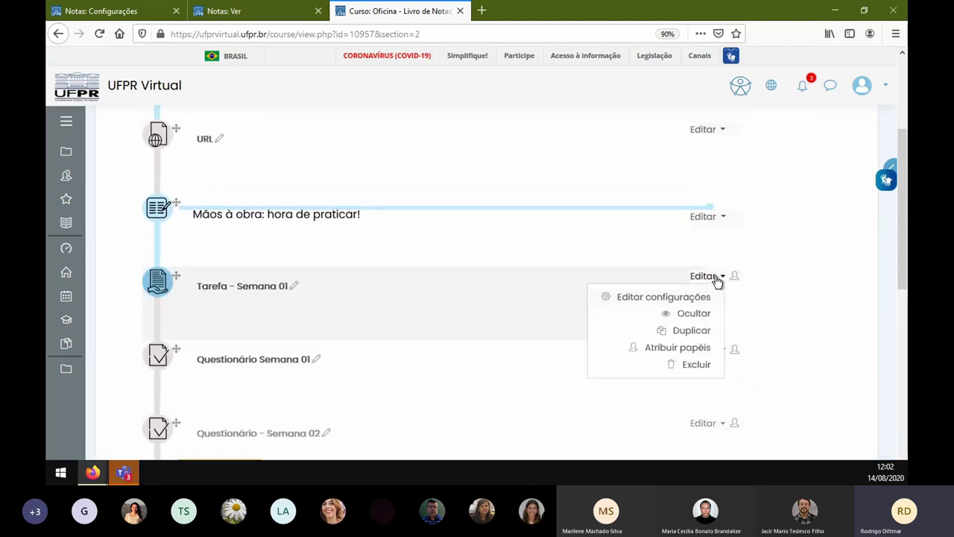
{"action": "left_click", "coordinate": [692, 333]}
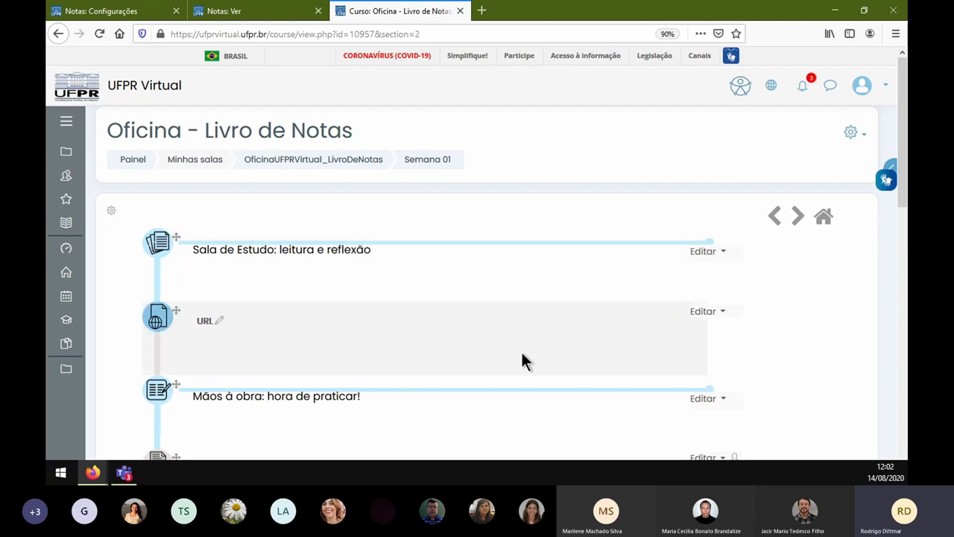
{"action": "scroll", "coordinate": [385, 313], "scroll_direction": "down", "scroll_amount": 5}
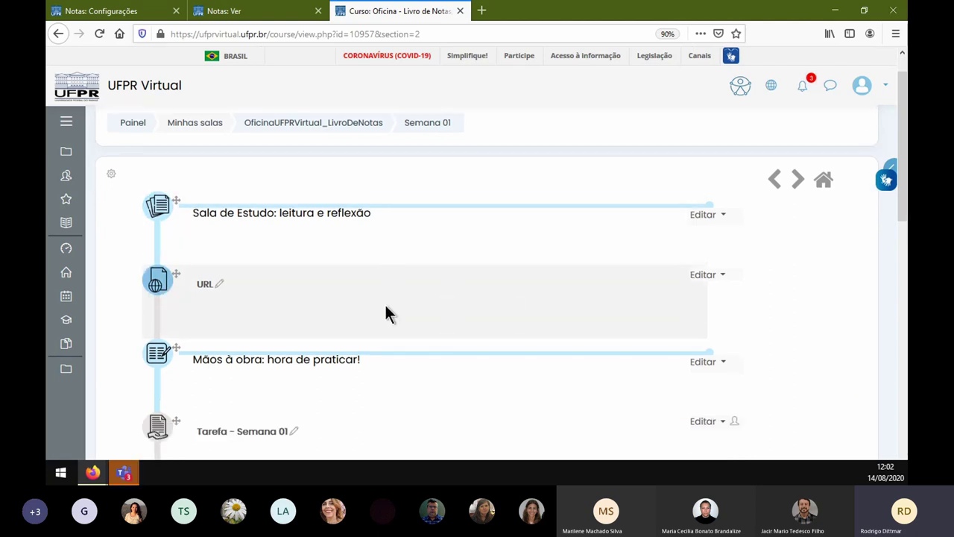
{"action": "scroll", "coordinate": [382, 322], "scroll_direction": "down", "scroll_amount": 3}
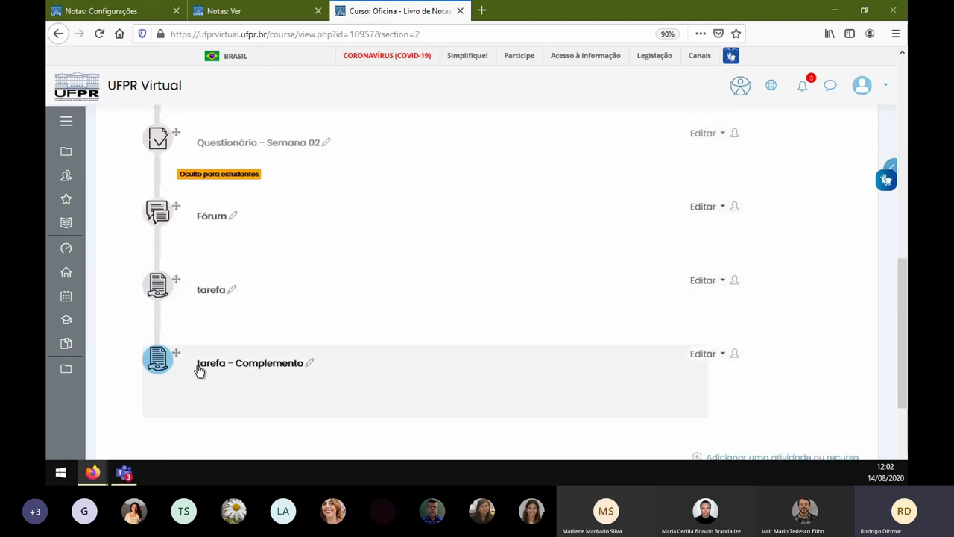
{"action": "scroll", "coordinate": [311, 339], "scroll_direction": "up", "scroll_amount": 3}
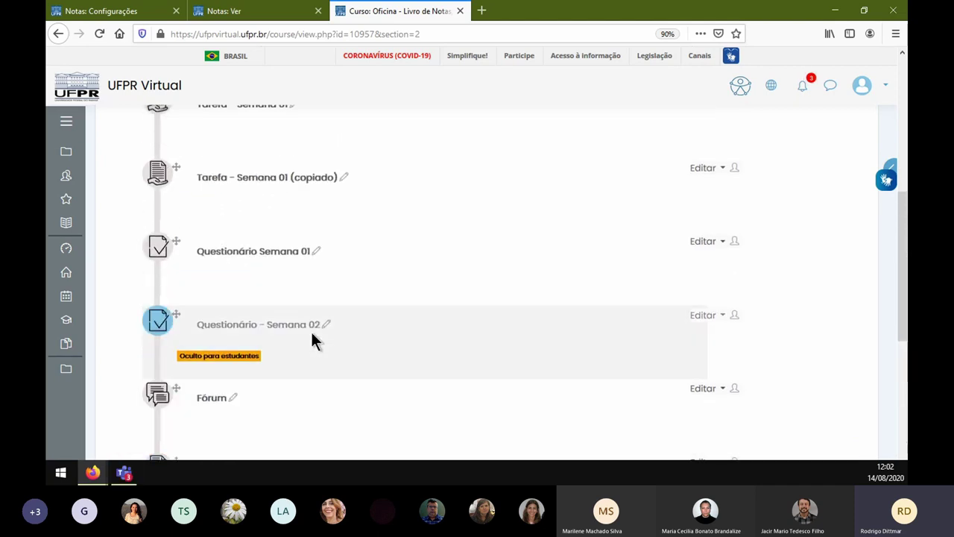
{"action": "scroll", "coordinate": [313, 340], "scroll_direction": "up", "scroll_amount": 2}
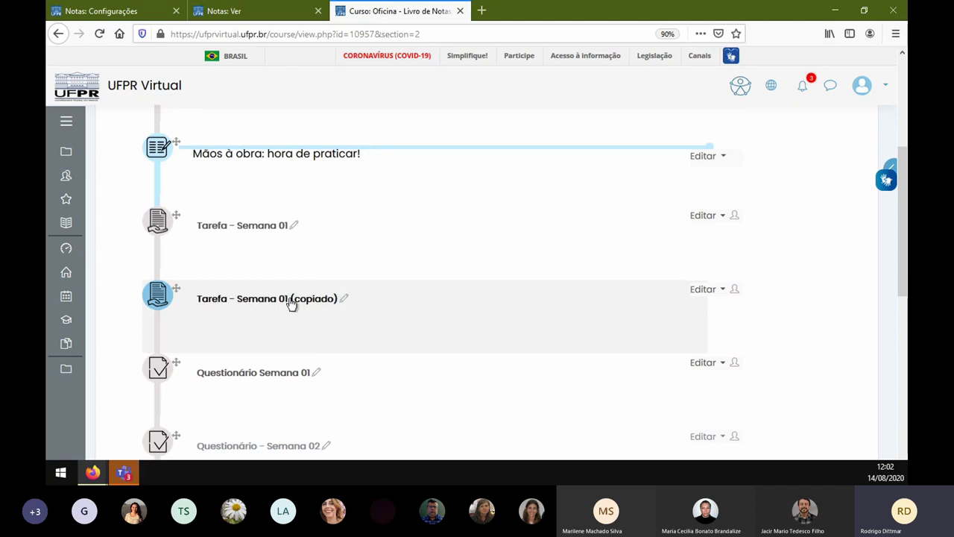
- Rename the copied assignment to 'Tarefa - Semana 01 - Substitutiva'
{"action": "left_click", "coordinate": [345, 300]}
{"action": "left_click", "coordinate": [354, 296]}
{"action": "key", "text": "ctrl+shift+Left"}
{"action": "key", "text": "BackSpace"}
{"action": "key", "text": "BackSpace"}
{"action": "type", "text": "- S"}
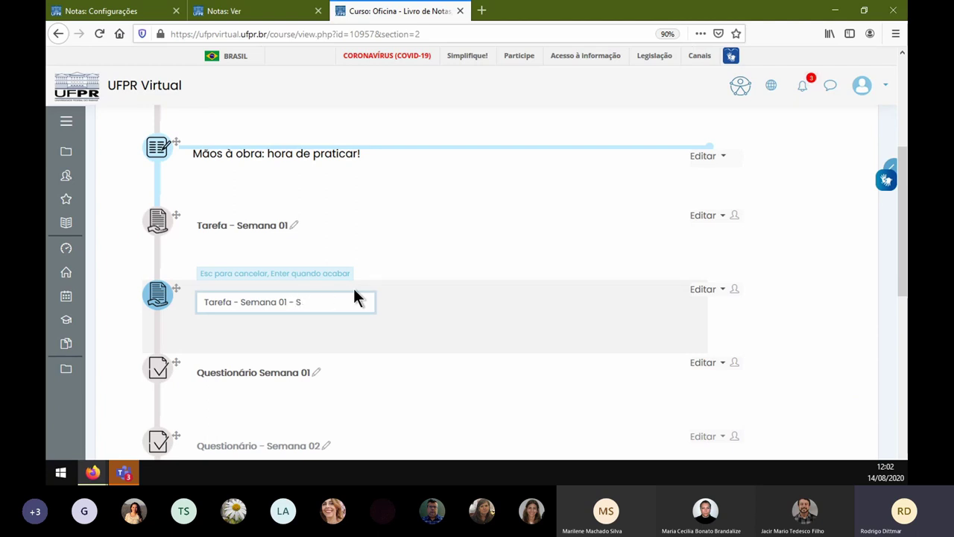
{"action": "type", "text": "ubstitutiva"}
{"action": "key", "text": "Return"}
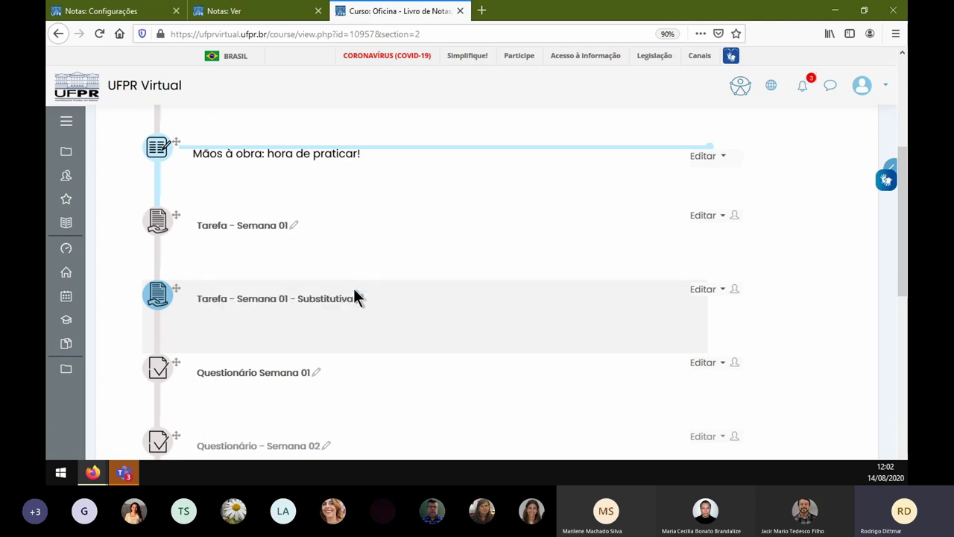
- Set the Substitutiva assignment's Nota máxima to 80 and save it
{"action": "left_click", "coordinate": [712, 290]}
{"action": "left_click", "coordinate": [675, 311]}
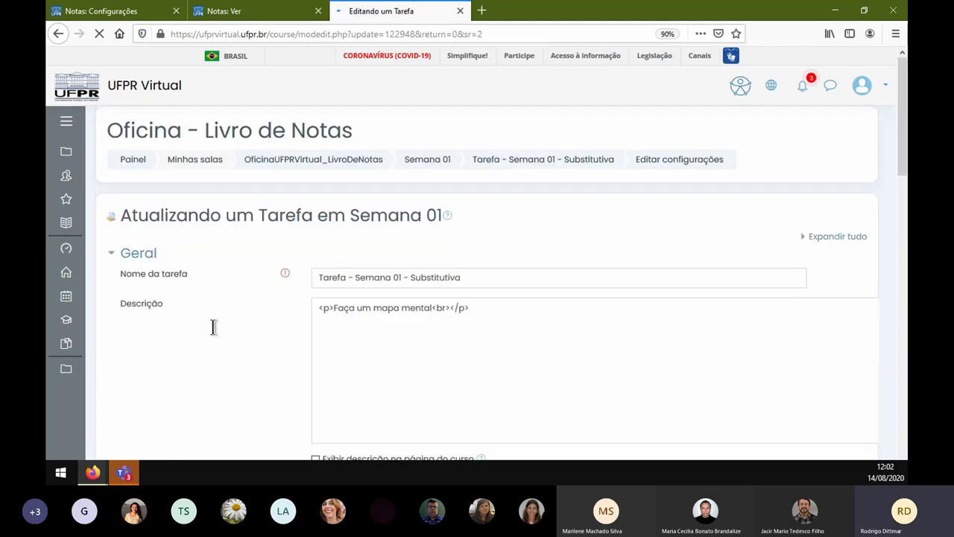
{"action": "scroll", "coordinate": [273, 334], "scroll_direction": "down", "scroll_amount": 6}
{"action": "scroll", "coordinate": [272, 335], "scroll_direction": "down", "scroll_amount": 6}
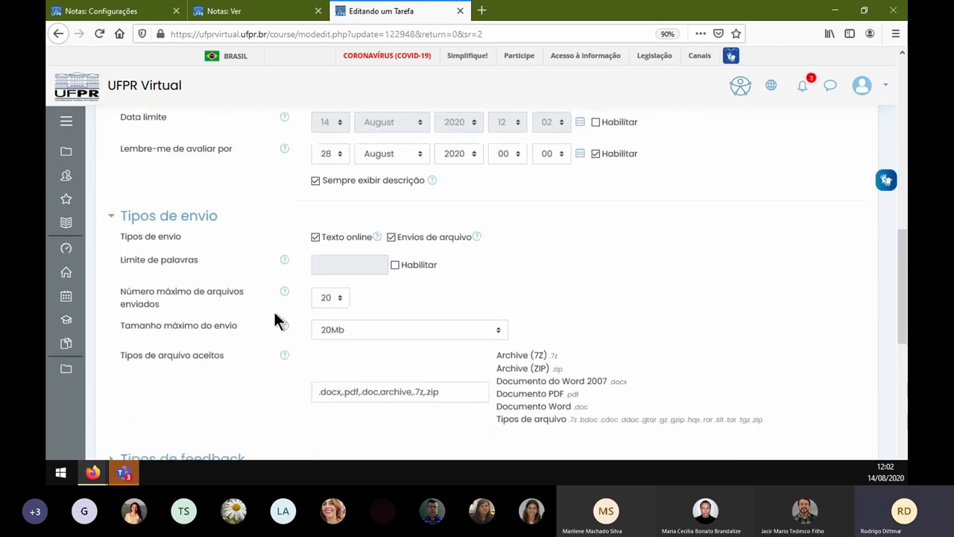
{"action": "left_click", "coordinate": [153, 276]}
{"action": "left_click_drag", "start_coordinate": [388, 360], "coordinate": [256, 363]}
{"action": "type", "text": "80"}
{"action": "scroll", "coordinate": [273, 336], "scroll_direction": "down", "scroll_amount": 10}
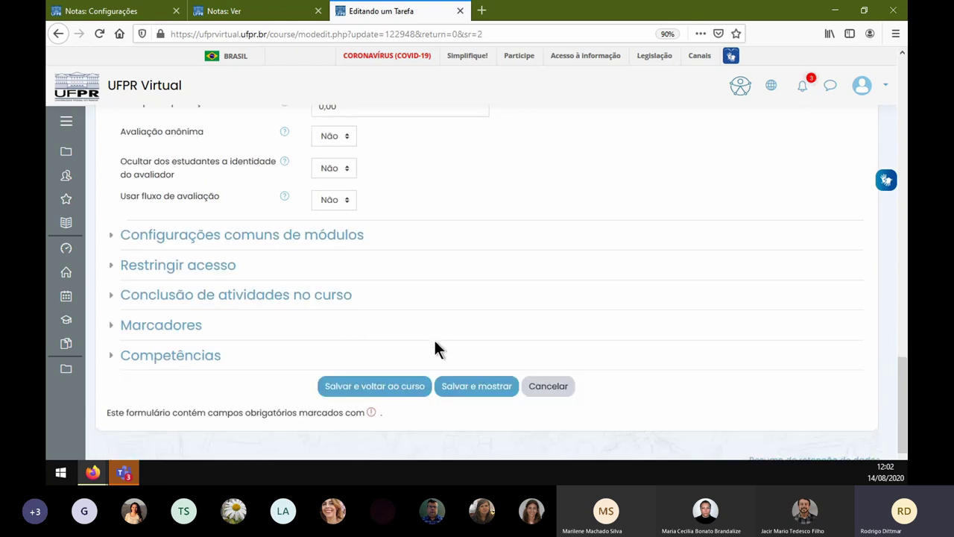
{"action": "left_click", "coordinate": [483, 385]}
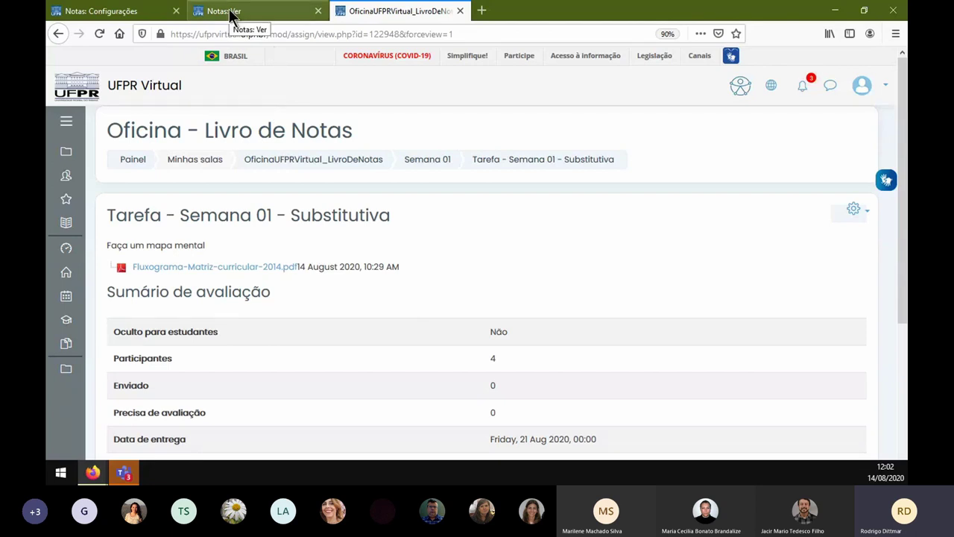
- Check in gradebook setup that Tarefa - Semana 01 - Substitutiva shows 80,00 under Tarefas
{"action": "left_click", "coordinate": [104, 11]}
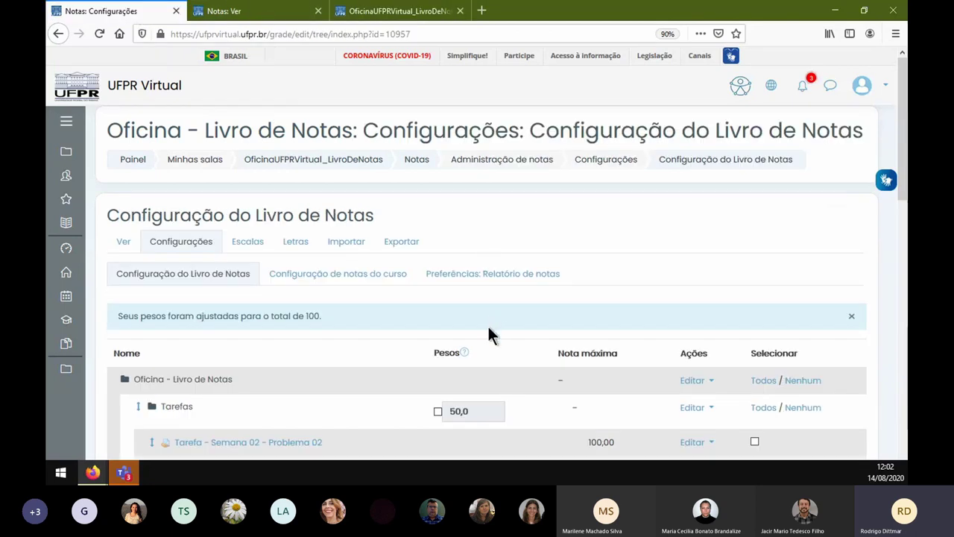
{"action": "scroll", "coordinate": [372, 347], "scroll_direction": "down", "scroll_amount": 3}
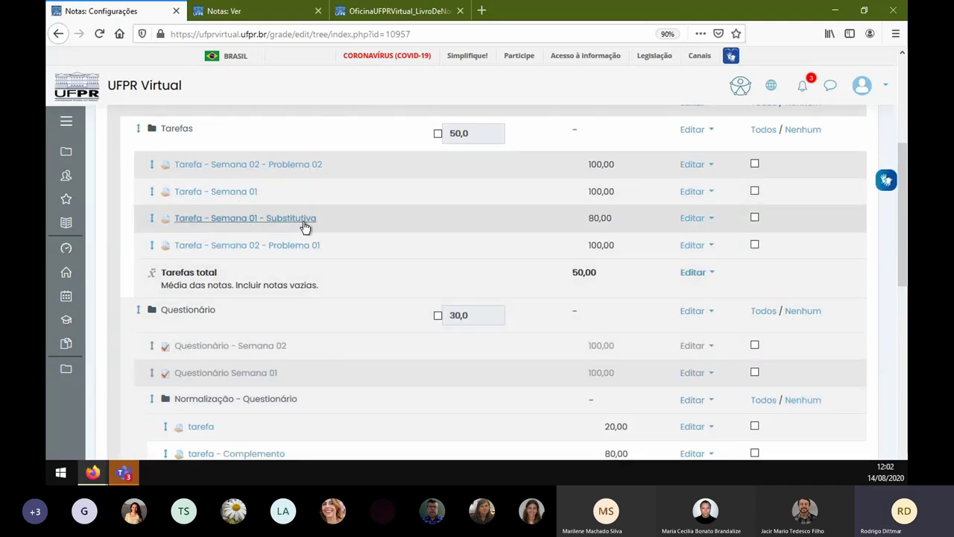
{"action": "scroll", "coordinate": [628, 194], "scroll_direction": "up", "scroll_amount": 3}
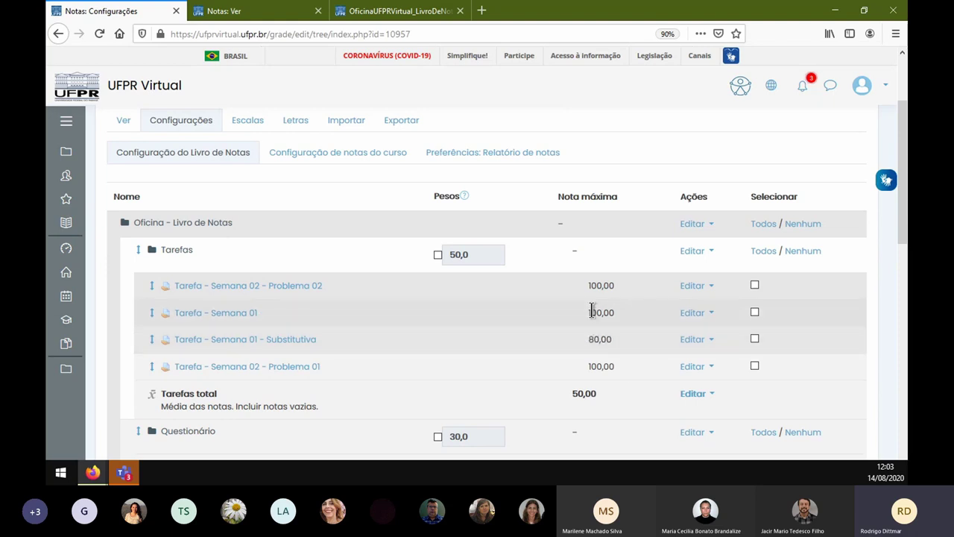
- Add a new grade category named 'Tarefa 01 - Substitutiva'
{"action": "scroll", "coordinate": [590, 328], "scroll_direction": "down", "scroll_amount": 10}
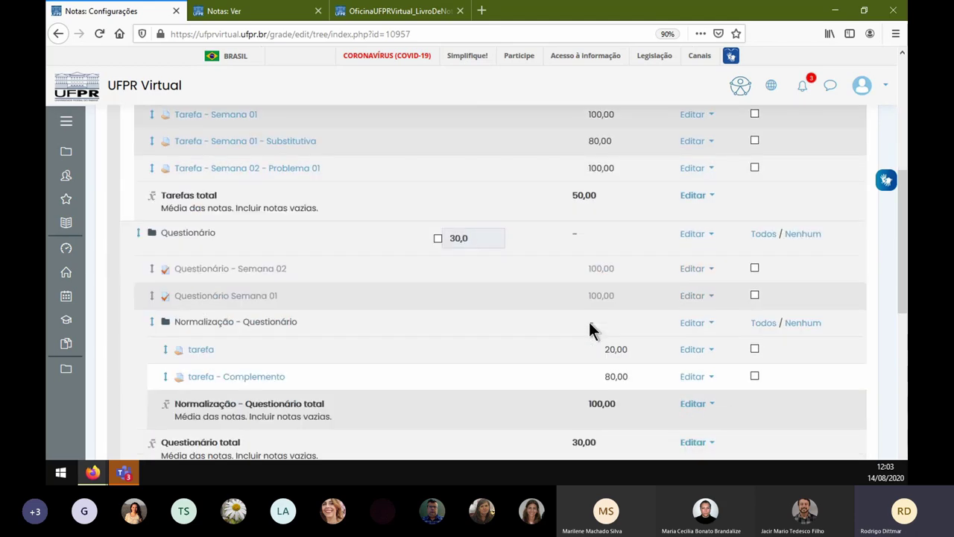
{"action": "scroll", "coordinate": [595, 320], "scroll_direction": "down", "scroll_amount": 1}
{"action": "left_click", "coordinate": [549, 373]}
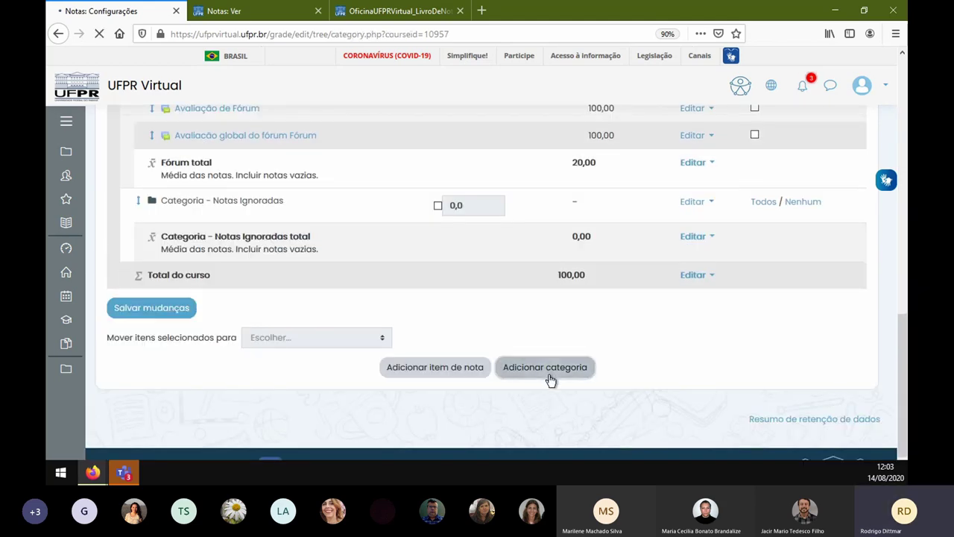
{"action": "left_click", "coordinate": [422, 276]}
{"action": "type", "text": "Tgarefa"}
{"action": "key", "text": "BackSpace"}
{"action": "key", "text": "BackSpace"}
{"action": "key", "text": "BackSpace"}
{"action": "key", "text": "BackSpace"}
{"action": "key", "text": "BackSpace"}
{"action": "type", "text": "arefa 02 -"}
{"action": "key", "text": "BackSpace"}
{"action": "key", "text": "BackSpace"}
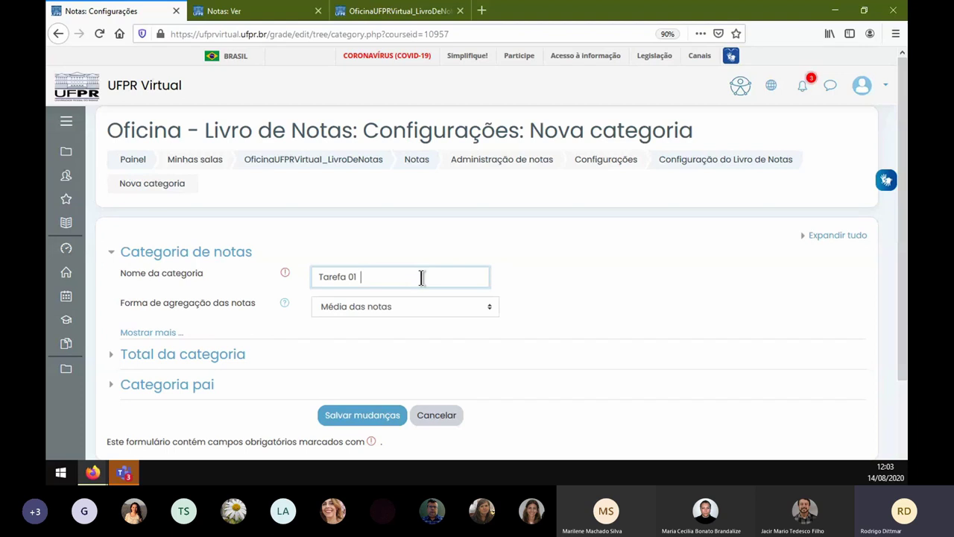
{"action": "type", "text": "Substitutiva"}
{"action": "key", "text": "Tab"}
- Set the category's aggregation to Maior nota and its parent category to Tarefas
{"action": "left_click", "coordinate": [559, 305]}
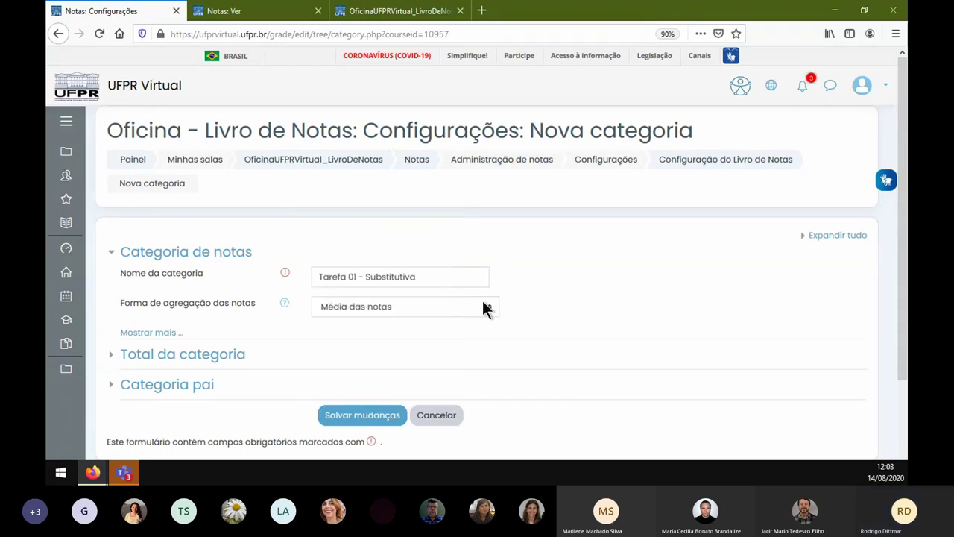
{"action": "left_click", "coordinate": [482, 305]}
{"action": "left_click", "coordinate": [448, 417]}
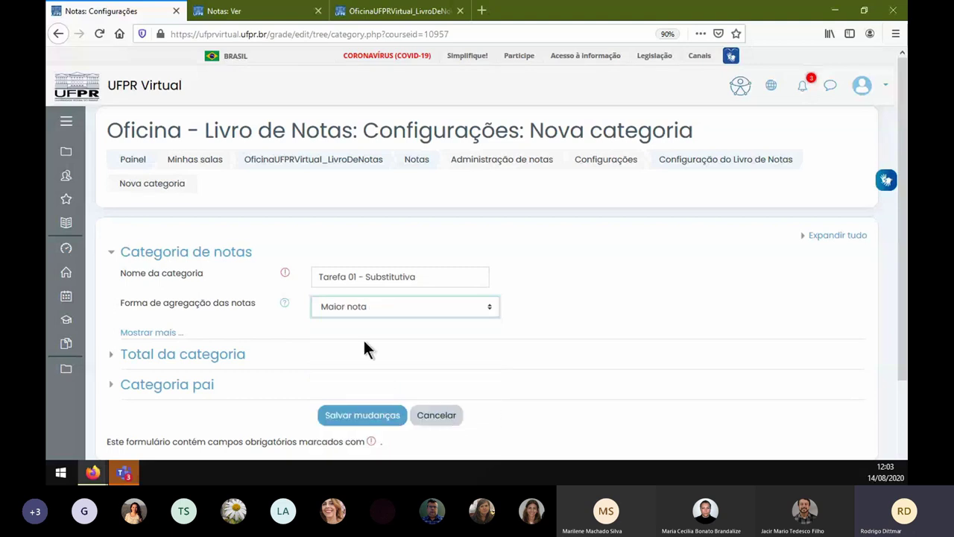
{"action": "left_click", "coordinate": [365, 347]}
{"action": "scroll", "coordinate": [394, 305], "scroll_direction": "down", "scroll_amount": 2}
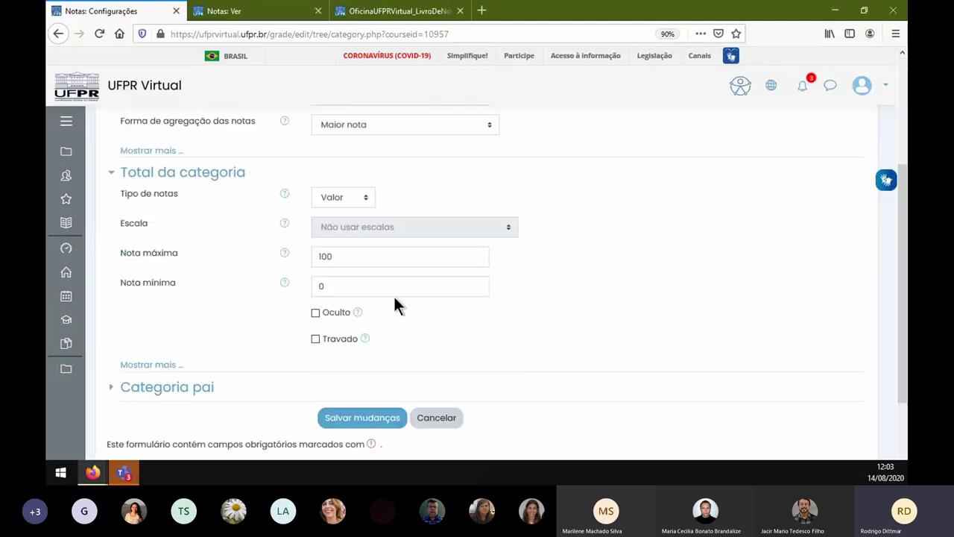
{"action": "left_click", "coordinate": [193, 388]}
{"action": "scroll", "coordinate": [300, 380], "scroll_direction": "down", "scroll_amount": 2}
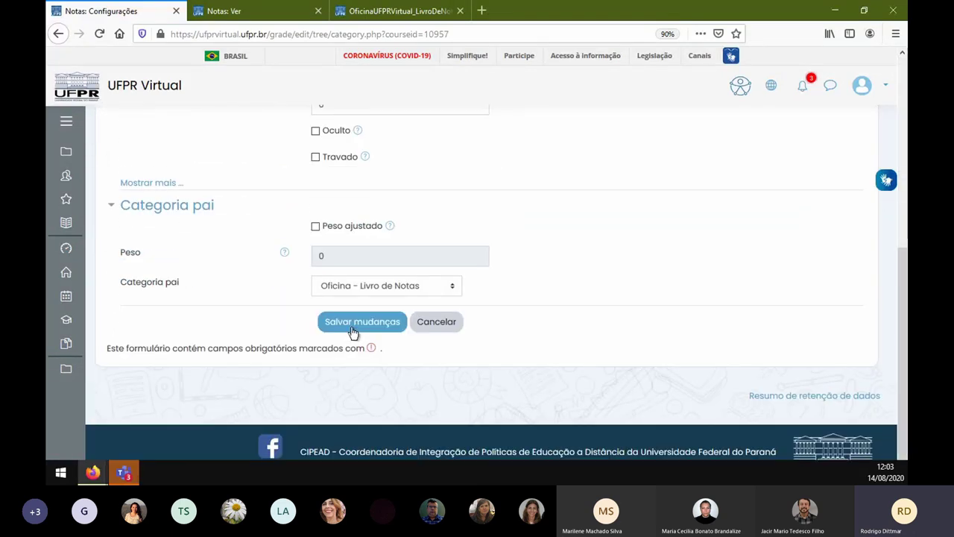
{"action": "left_click", "coordinate": [361, 276]}
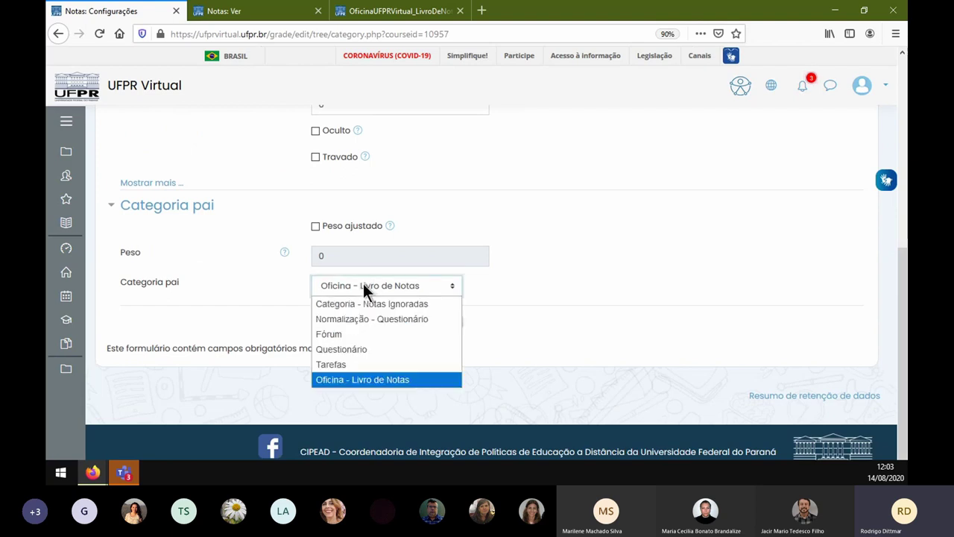
{"action": "left_click", "coordinate": [400, 364]}
- Keep the category's Nota máxima at 100 and save the changes
{"action": "scroll", "coordinate": [499, 249], "scroll_direction": "up", "scroll_amount": 2}
{"action": "left_click", "coordinate": [321, 255]}
{"action": "double_click", "coordinate": [320, 255]}
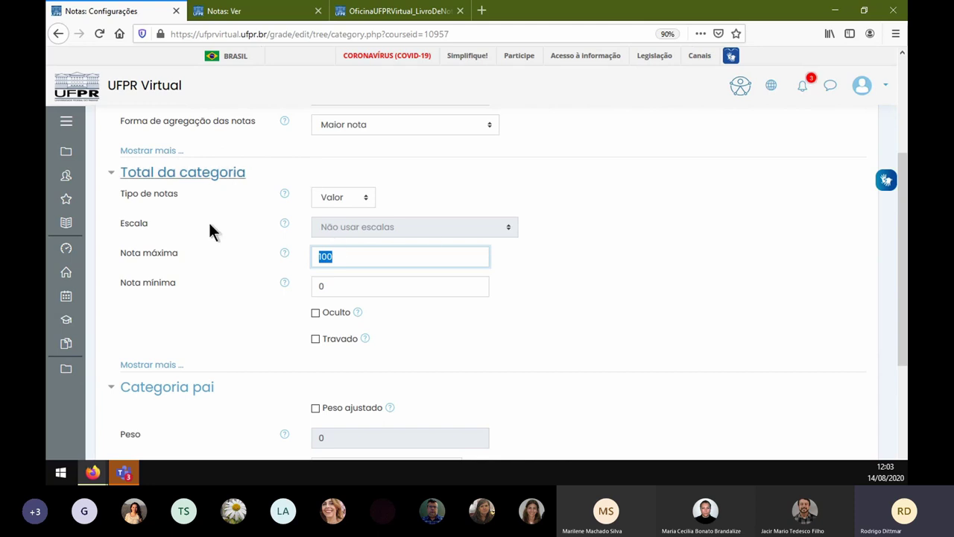
{"action": "left_click", "coordinate": [342, 256]}
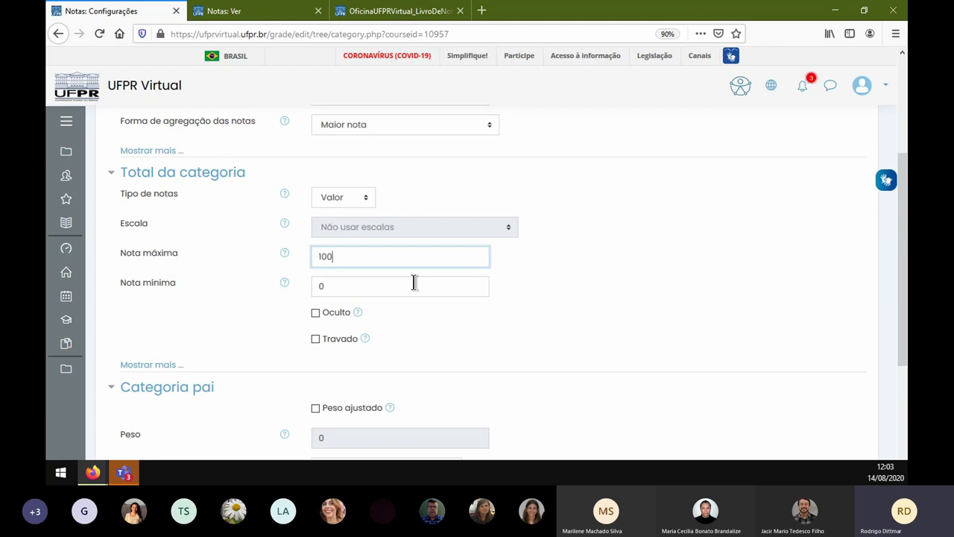
{"action": "scroll", "coordinate": [445, 202], "scroll_direction": "up", "scroll_amount": 1}
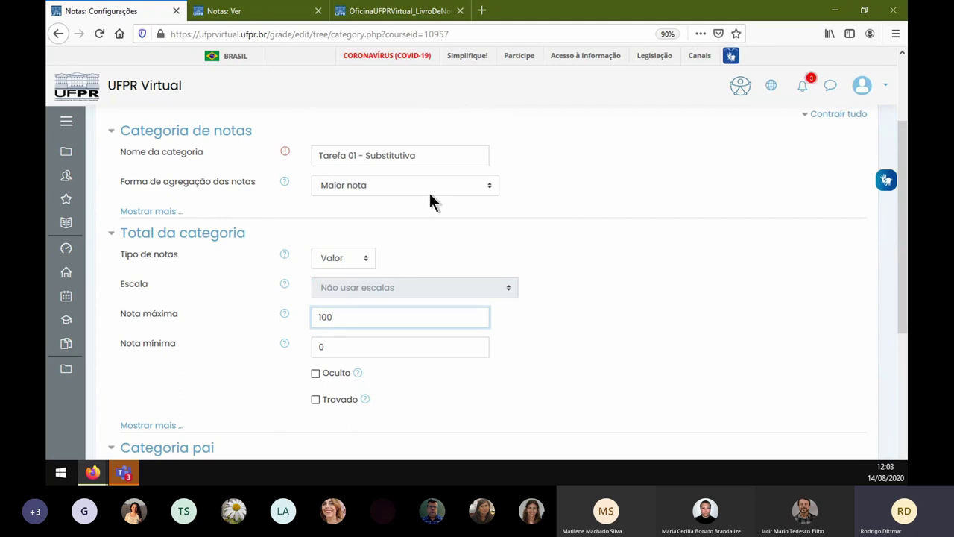
{"action": "scroll", "coordinate": [399, 179], "scroll_direction": "down", "scroll_amount": 5}
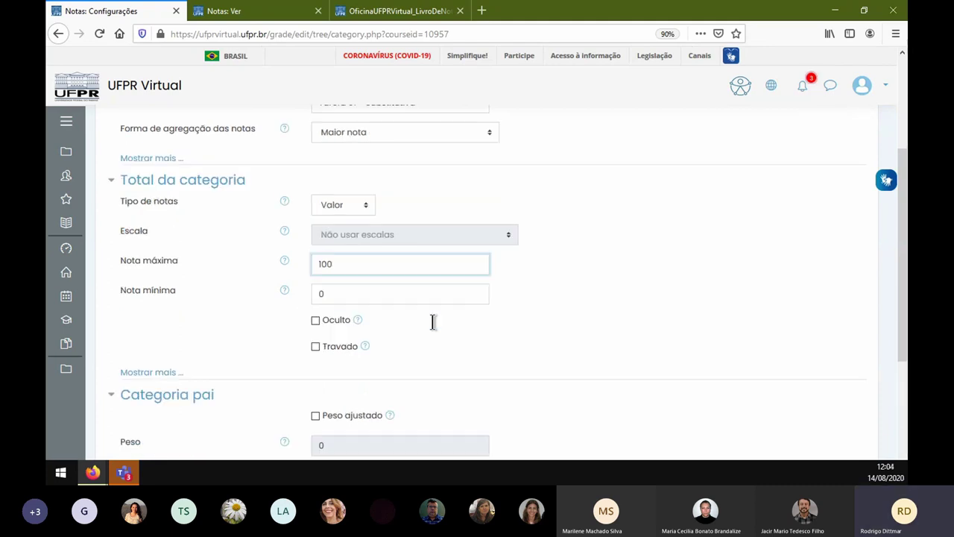
{"action": "left_click", "coordinate": [364, 326]}
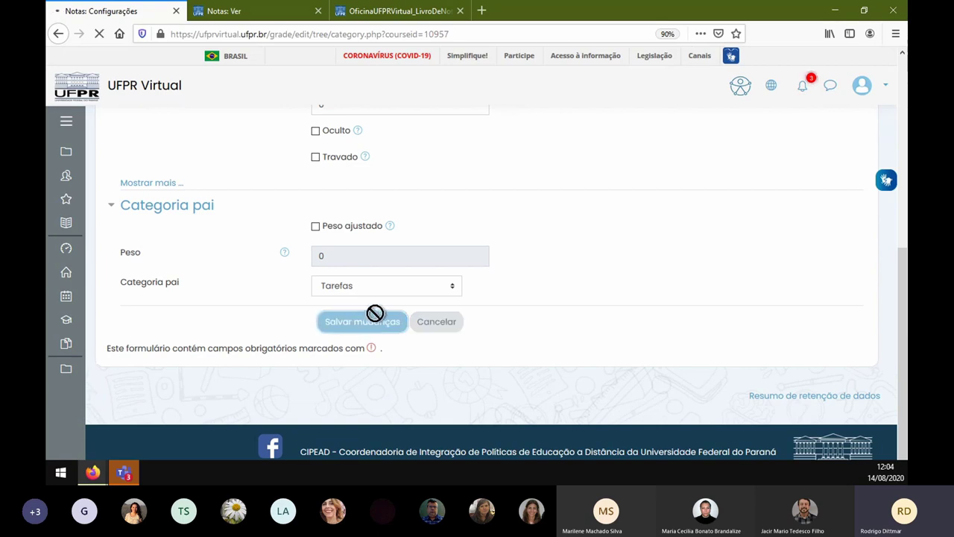
{"action": "scroll", "coordinate": [253, 326], "scroll_direction": "down", "scroll_amount": 5}
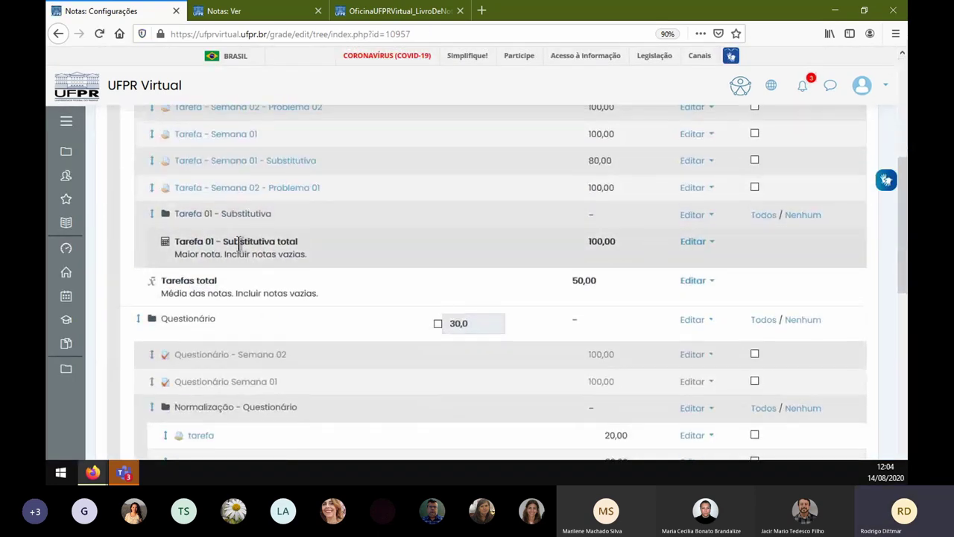
- Select Tarefa - Semana 01 and its Substitutiva and move them into Tarefa 01 - Substitutiva
{"action": "scroll", "coordinate": [218, 250], "scroll_direction": "up", "scroll_amount": 2}
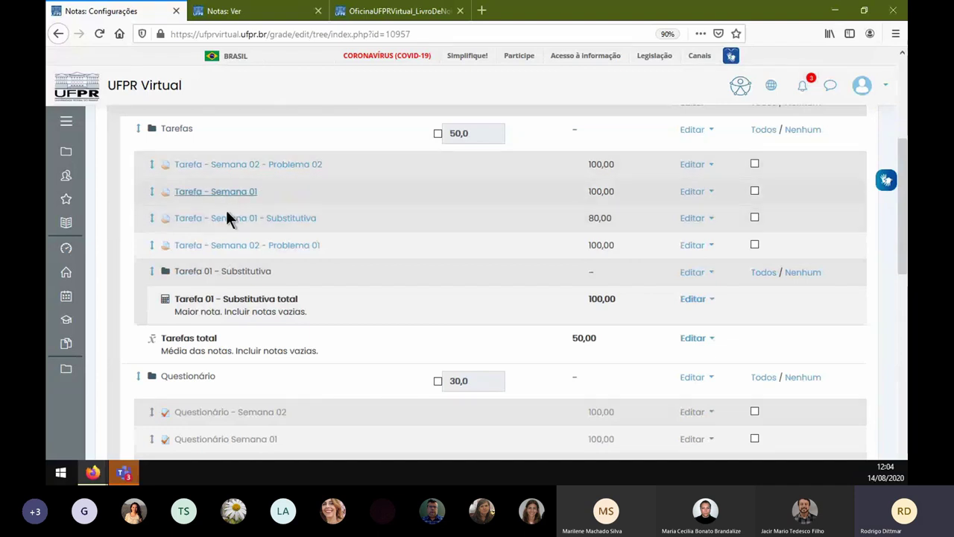
{"action": "left_click", "coordinate": [755, 191]}
{"action": "left_click", "coordinate": [755, 217]}
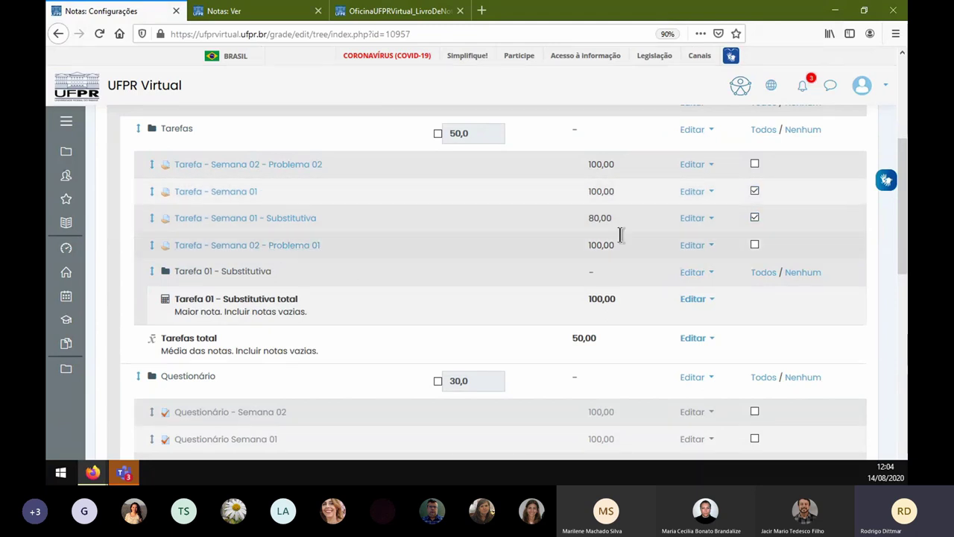
{"action": "scroll", "coordinate": [621, 235], "scroll_direction": "down", "scroll_amount": 15}
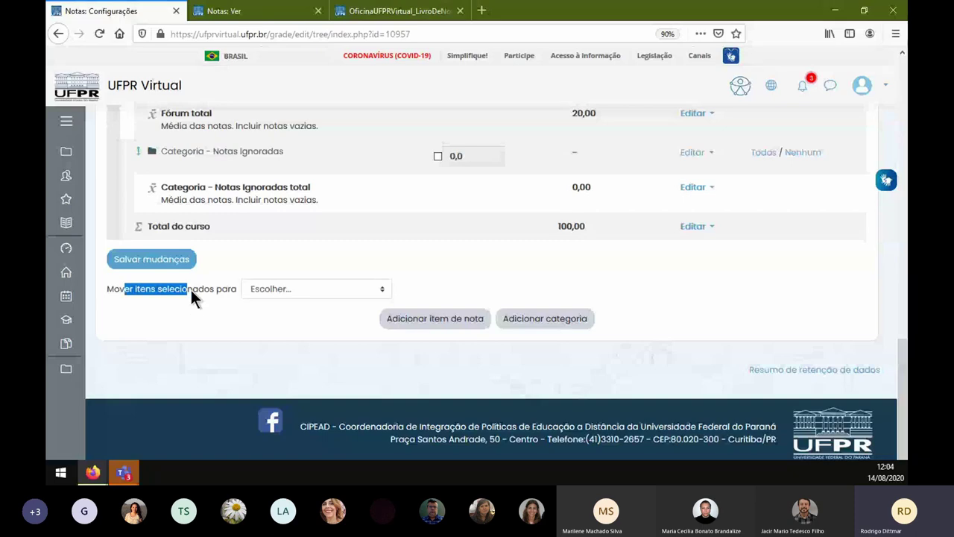
{"action": "left_click_drag", "start_coordinate": [191, 290], "coordinate": [216, 290]}
{"action": "left_click", "coordinate": [313, 289]}
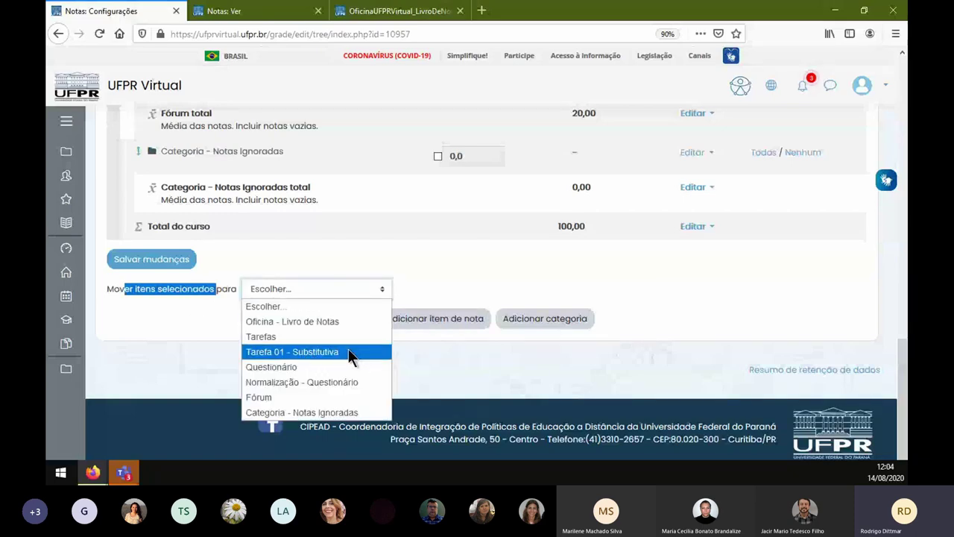
{"action": "left_click", "coordinate": [349, 354]}
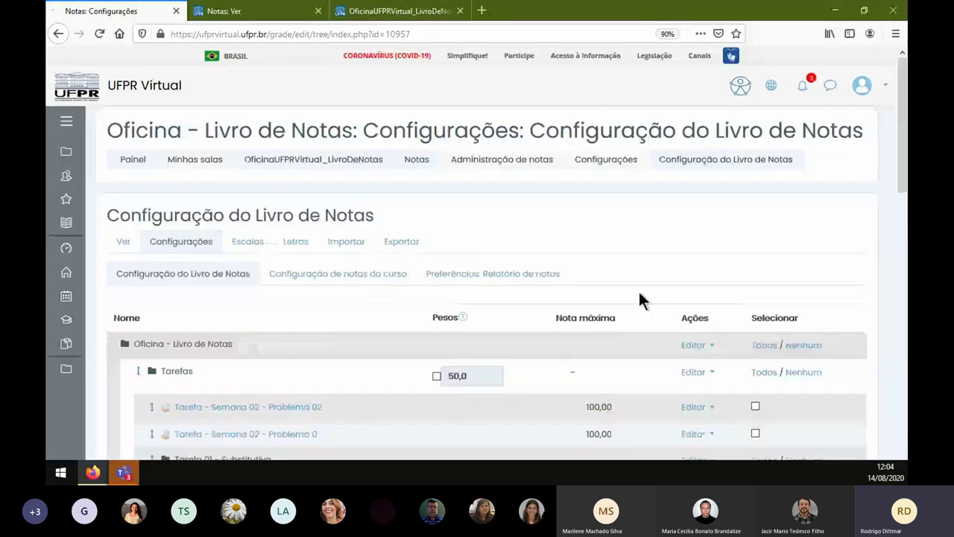
{"action": "scroll", "coordinate": [638, 294], "scroll_direction": "down", "scroll_amount": 3}
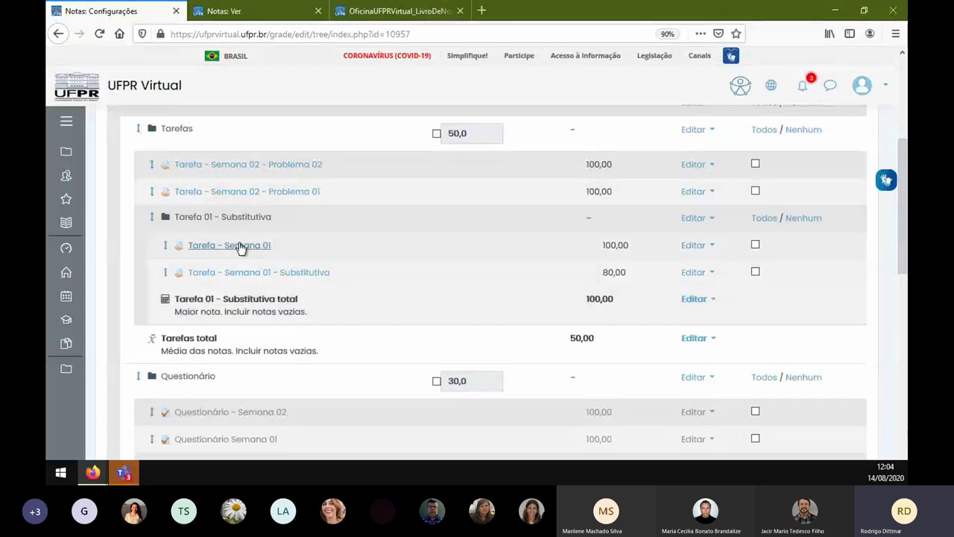
{"action": "left_click_drag", "start_coordinate": [600, 245], "coordinate": [630, 254]}
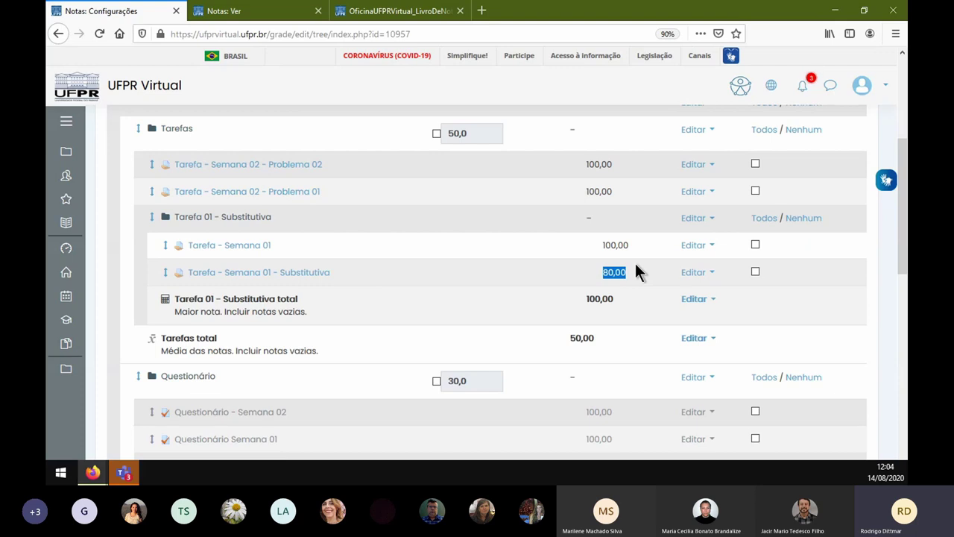
{"action": "left_click", "coordinate": [697, 219]}
{"action": "left_click", "coordinate": [676, 238]}
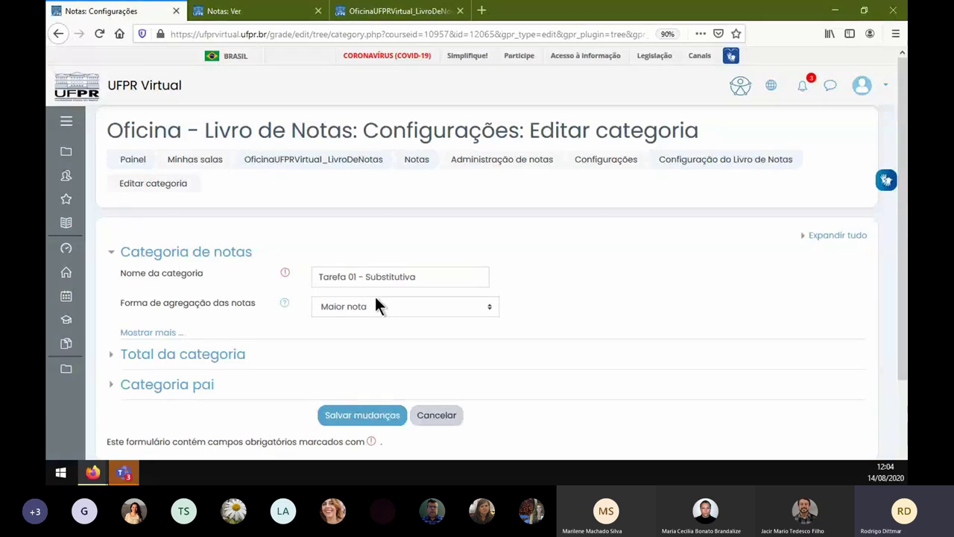
{"action": "left_click", "coordinate": [440, 421]}
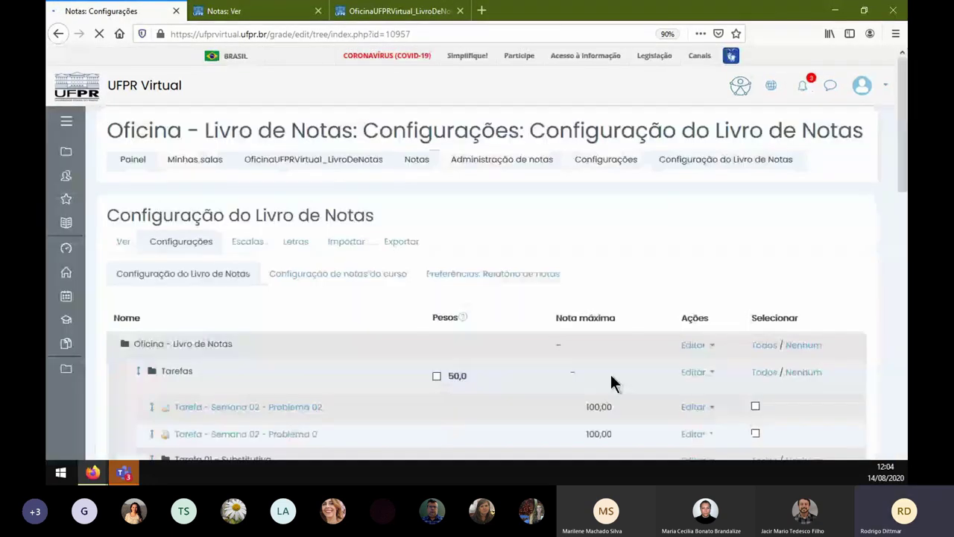
{"action": "scroll", "coordinate": [647, 326], "scroll_direction": "down", "scroll_amount": 3}
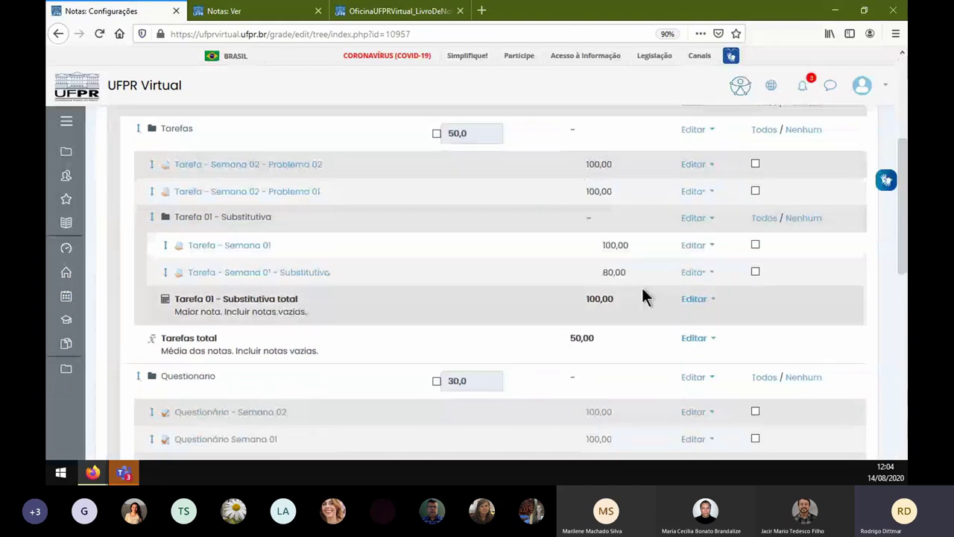
{"action": "scroll", "coordinate": [708, 224], "scroll_direction": "up", "scroll_amount": 2}
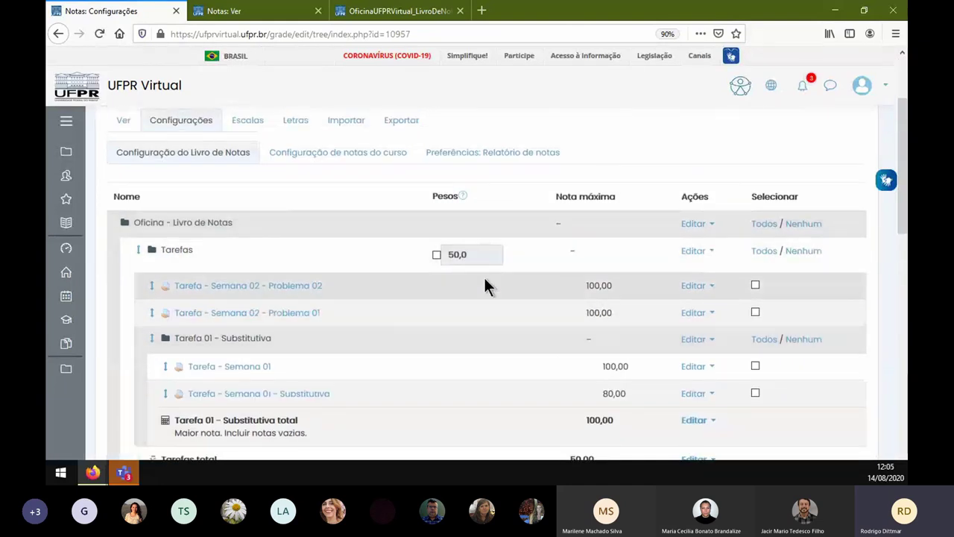
{"action": "left_click", "coordinate": [692, 250]}
{"action": "left_click", "coordinate": [680, 271]}
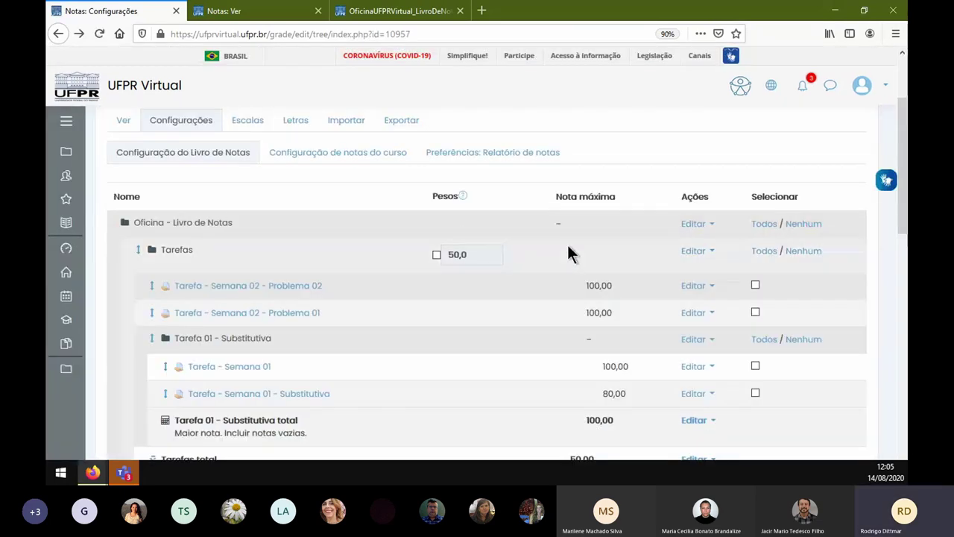
{"action": "scroll", "coordinate": [566, 249], "scroll_direction": "down", "scroll_amount": 15}
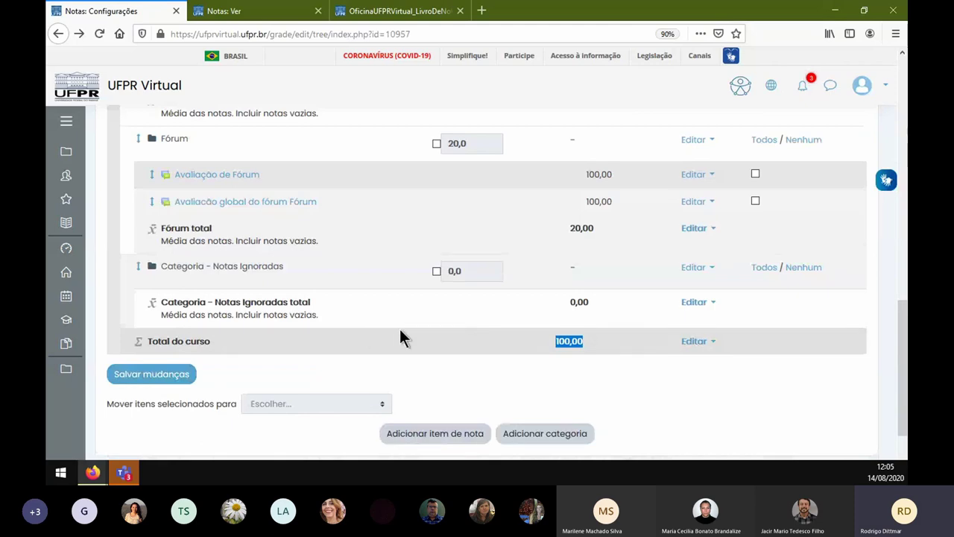
{"action": "scroll", "coordinate": [527, 340], "scroll_direction": "up", "scroll_amount": 5}
{"action": "scroll", "coordinate": [527, 339], "scroll_direction": "up", "scroll_amount": 3}
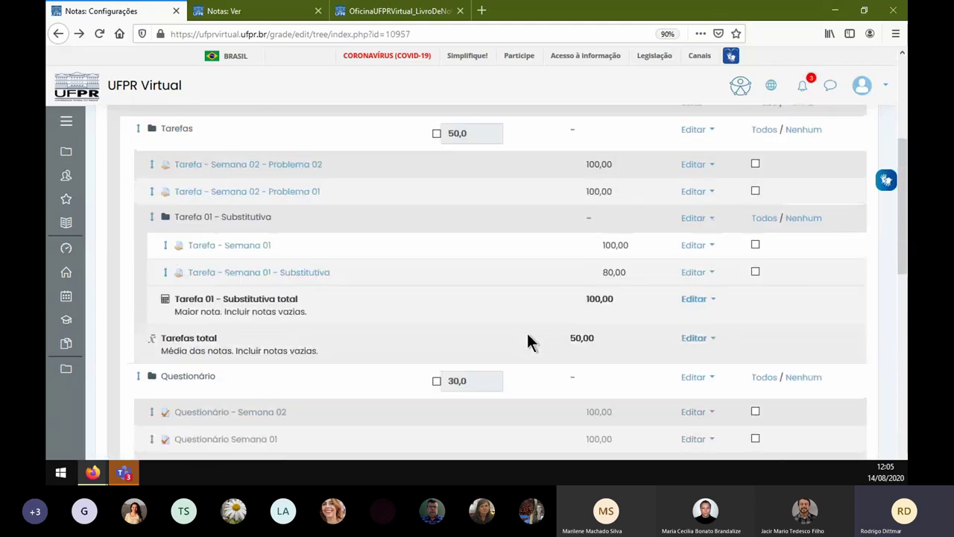
- Use the OficinaUFPRVirtual_LivroDeNotas breadcrumb to return to the course main page
{"action": "scroll", "coordinate": [527, 340], "scroll_direction": "up", "scroll_amount": 2}
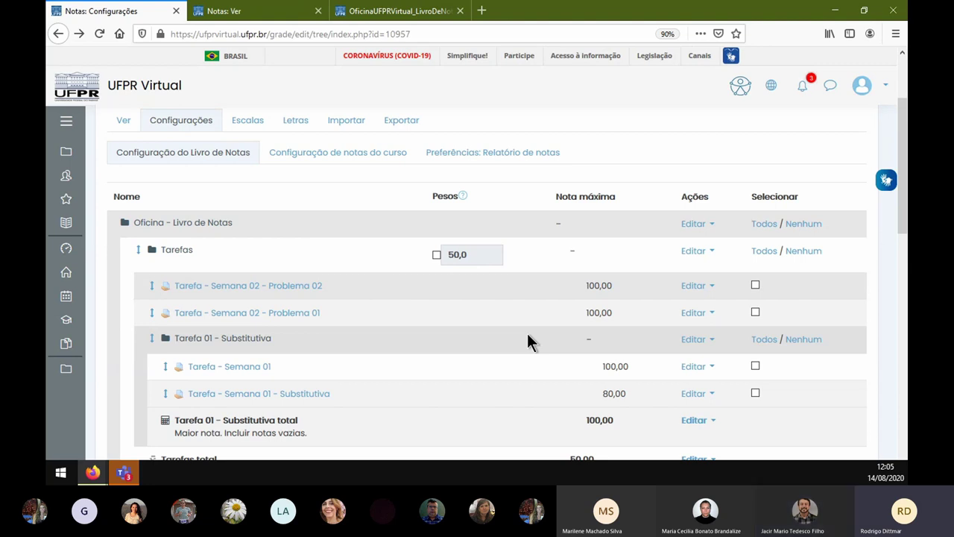
{"action": "scroll", "coordinate": [526, 316], "scroll_direction": "up", "scroll_amount": 3}
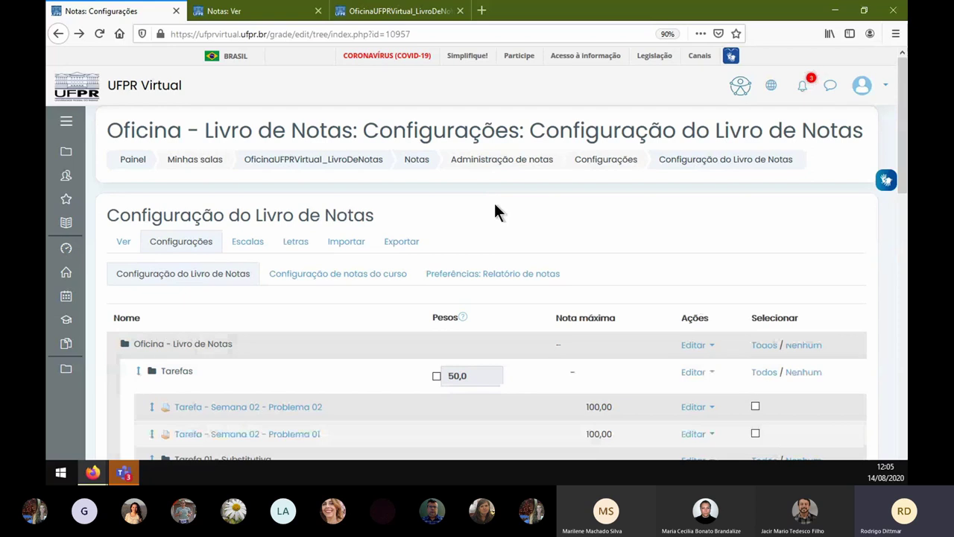
{"action": "left_click", "coordinate": [346, 173]}
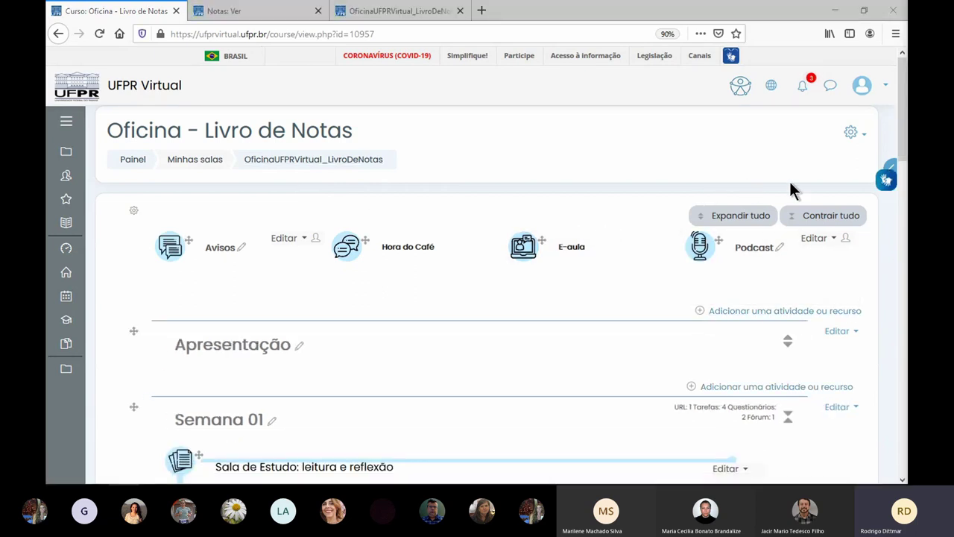
- Show the Progresso de Conclusão block in the right-hand drawer
{"action": "left_click", "coordinate": [893, 167]}
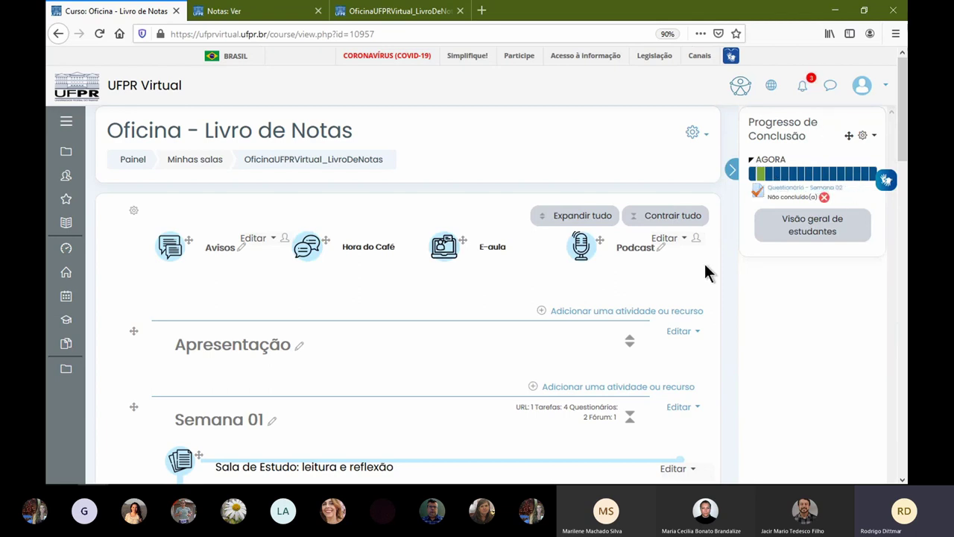
{"action": "scroll", "coordinate": [589, 358], "scroll_direction": "down", "scroll_amount": 3}
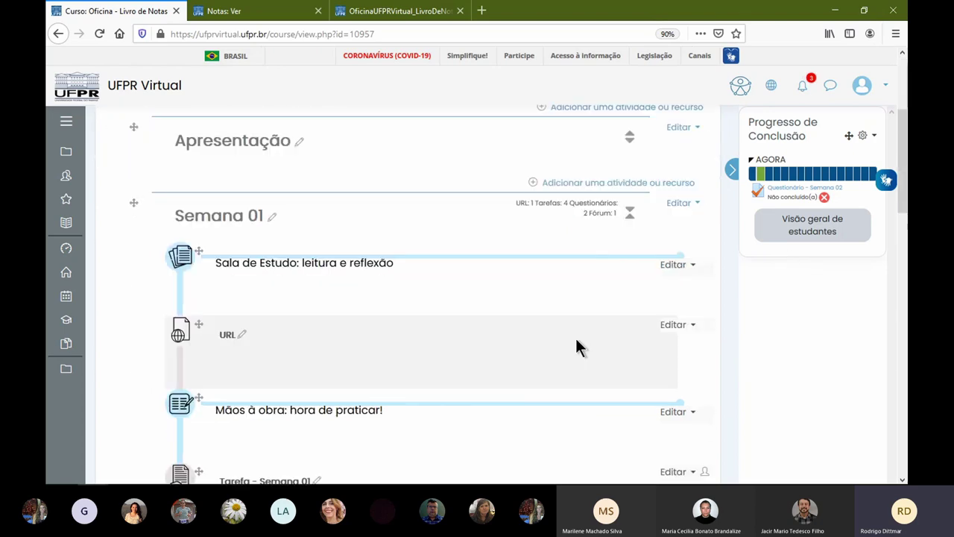
{"action": "scroll", "coordinate": [656, 206], "scroll_direction": "up", "scroll_amount": 3}
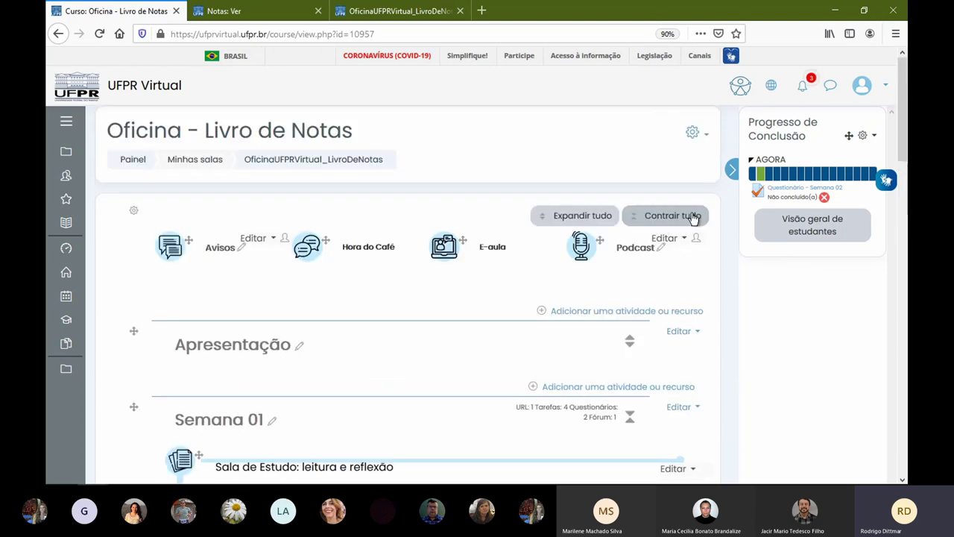
- Visit the course settings, return to the course, and choose Desativar edição
{"action": "left_click", "coordinate": [692, 131]}
{"action": "left_click", "coordinate": [585, 156]}
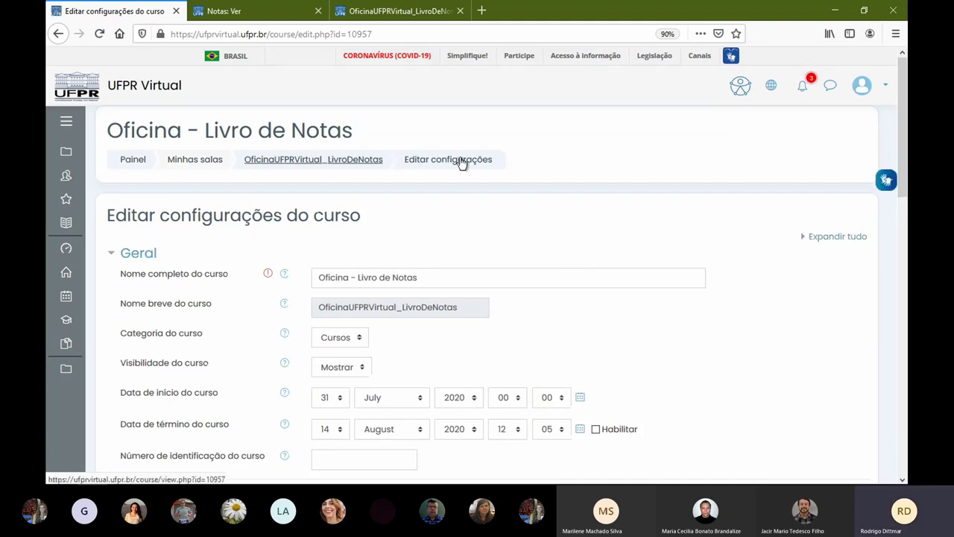
{"action": "left_click", "coordinate": [462, 163]}
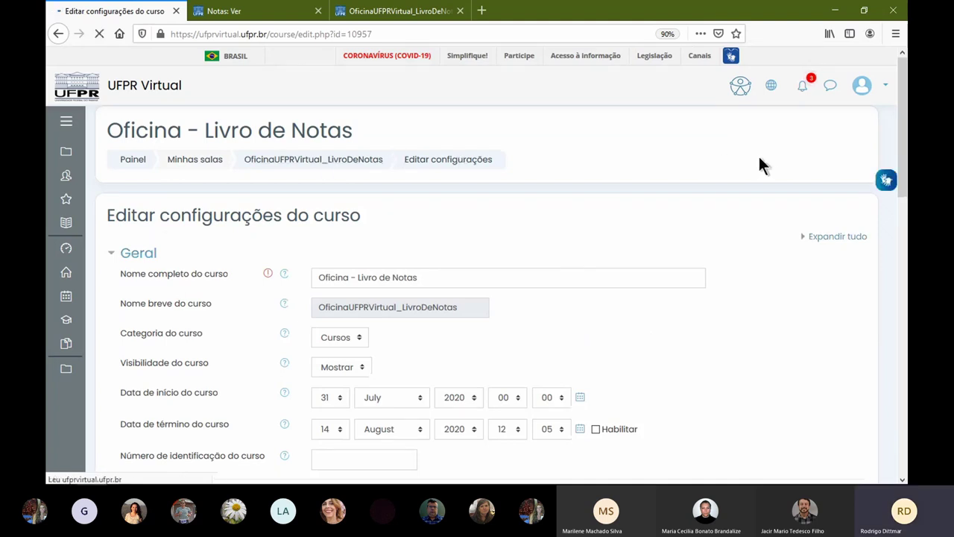
{"action": "left_click", "coordinate": [693, 131]}
{"action": "left_click", "coordinate": [597, 172]}
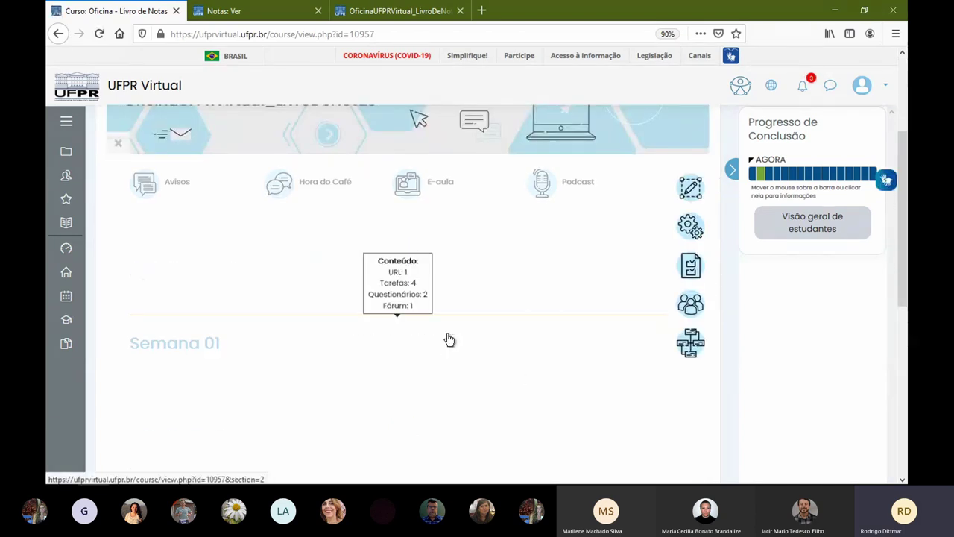
- Mark the URL, both Tarefa - Semana 01 items and Questionário Semana 01 as complete
{"action": "scroll", "coordinate": [495, 378], "scroll_direction": "down", "scroll_amount": 3}
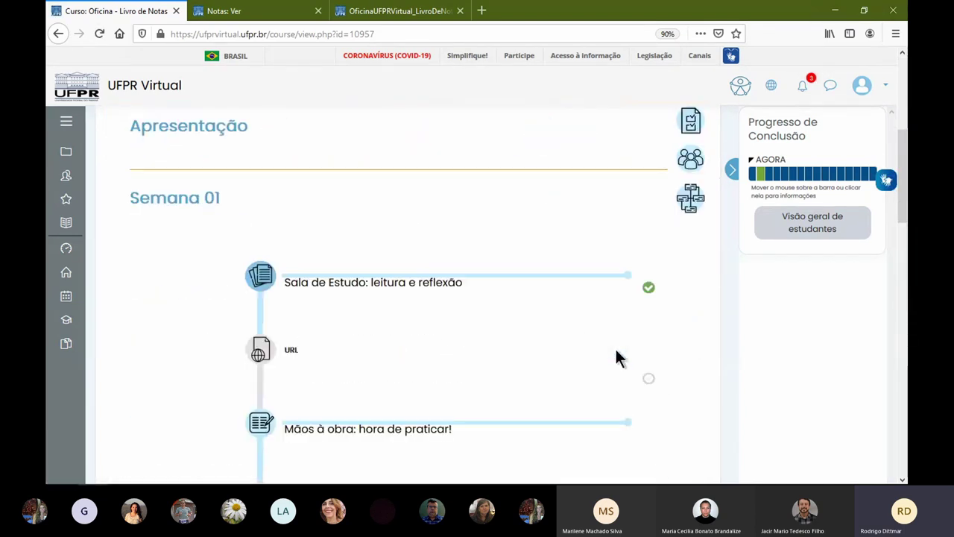
{"action": "left_click", "coordinate": [648, 292]}
{"action": "scroll", "coordinate": [650, 343], "scroll_direction": "down", "scroll_amount": 3}
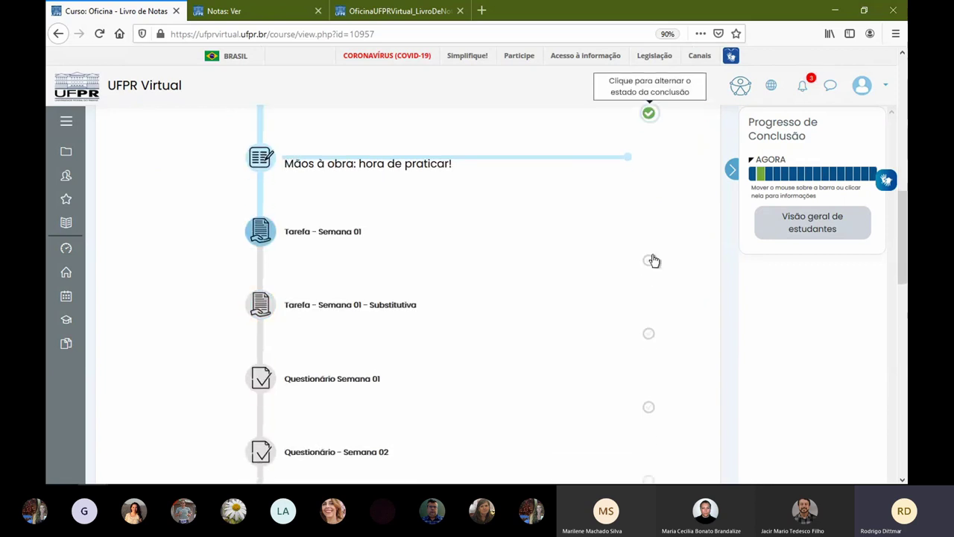
{"action": "left_click", "coordinate": [648, 259]}
{"action": "left_click", "coordinate": [649, 333]}
{"action": "left_click", "coordinate": [649, 408]}
{"action": "scroll", "coordinate": [655, 403], "scroll_direction": "down", "scroll_amount": 3}
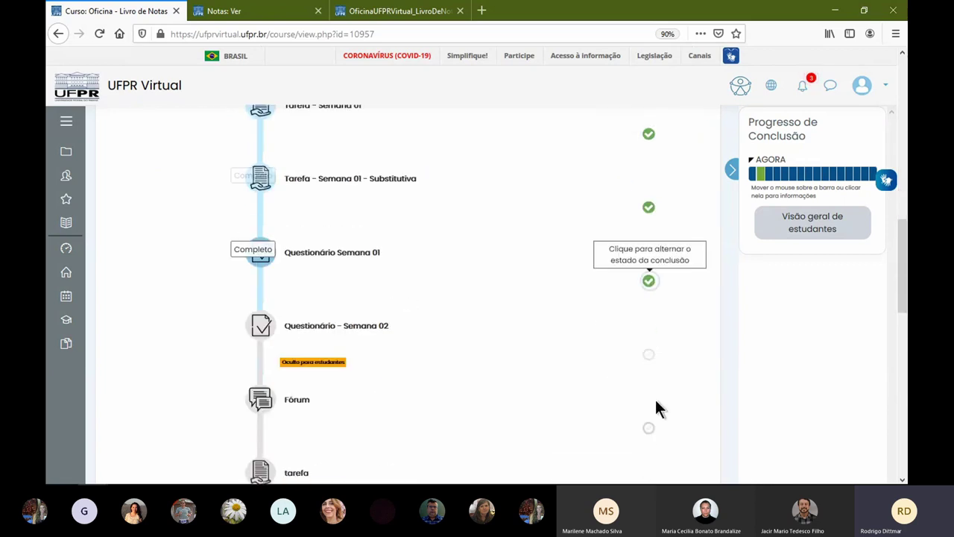
{"action": "scroll", "coordinate": [541, 337], "scroll_direction": "up", "scroll_amount": 5}
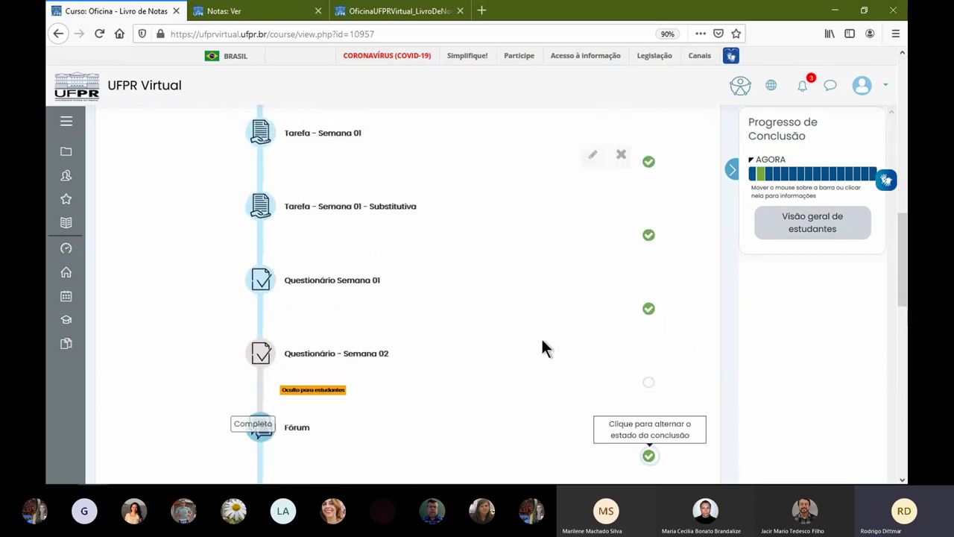
- Open Questionário Semana 01 from the progress bar, then return to the course page
{"action": "mouse_move", "coordinate": [788, 179]}
{"action": "left_click", "coordinate": [789, 177]}
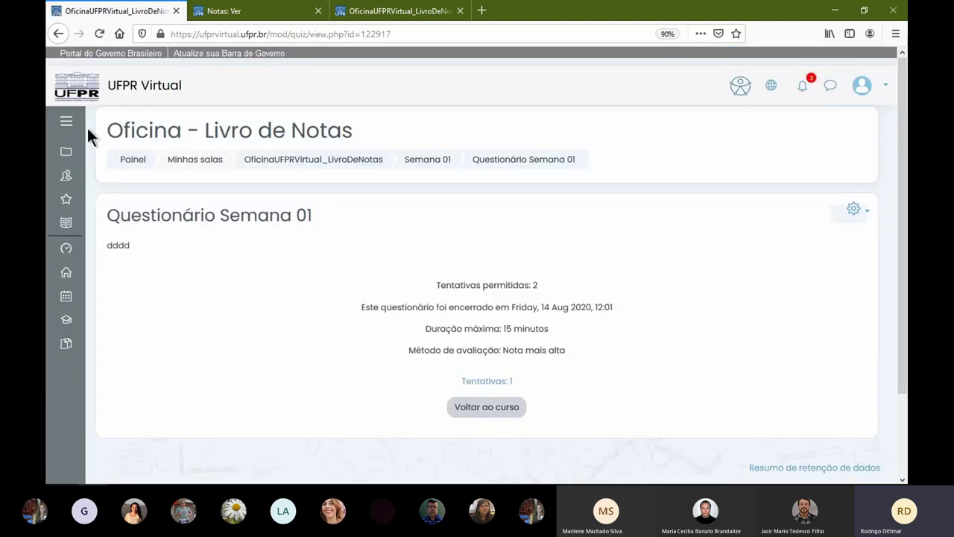
{"action": "left_click", "coordinate": [59, 34]}
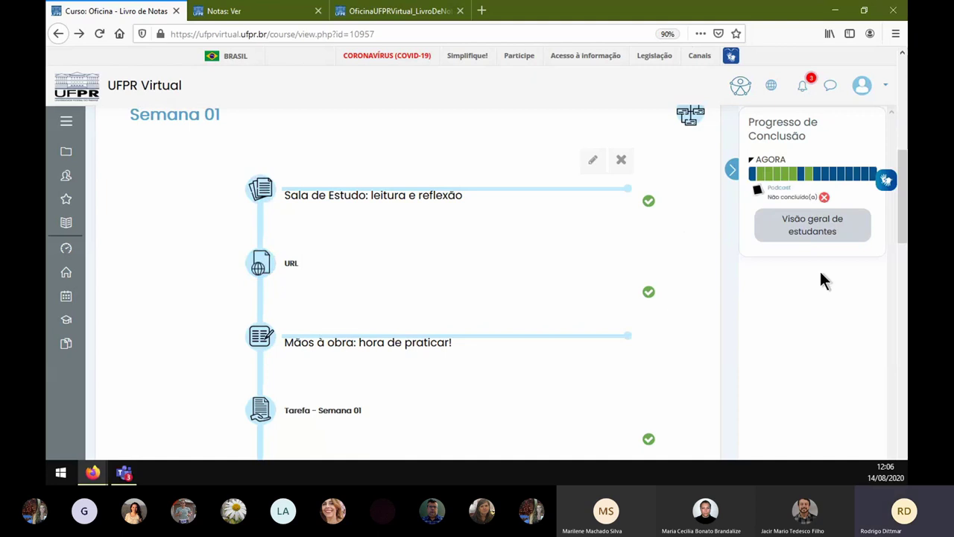
- Open Visão geral de estudantes from the Progresso de Conclusão block
{"action": "left_click", "coordinate": [811, 230]}
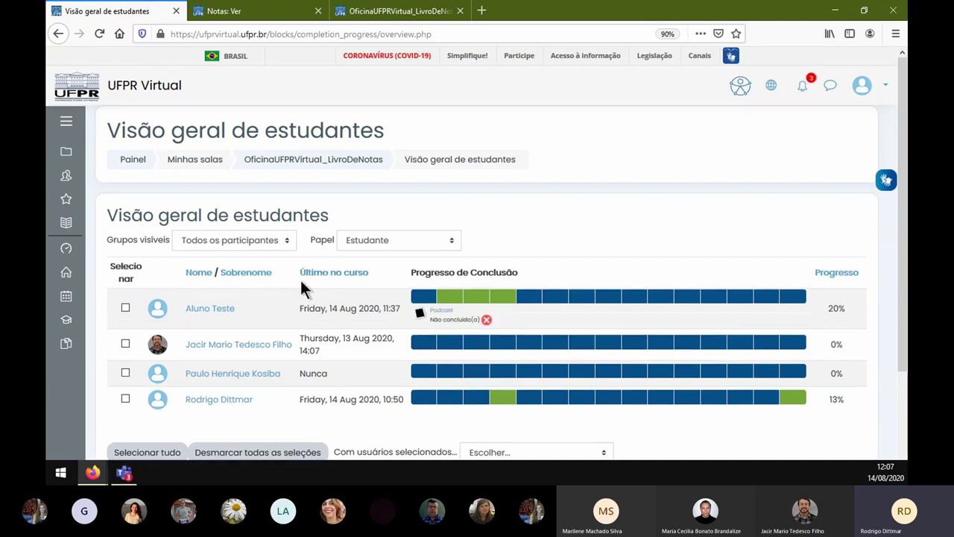
- Select the two students with 0% progress, start a message to them, then cancel it unsent
{"action": "left_click", "coordinate": [124, 343]}
{"action": "left_click", "coordinate": [125, 372]}
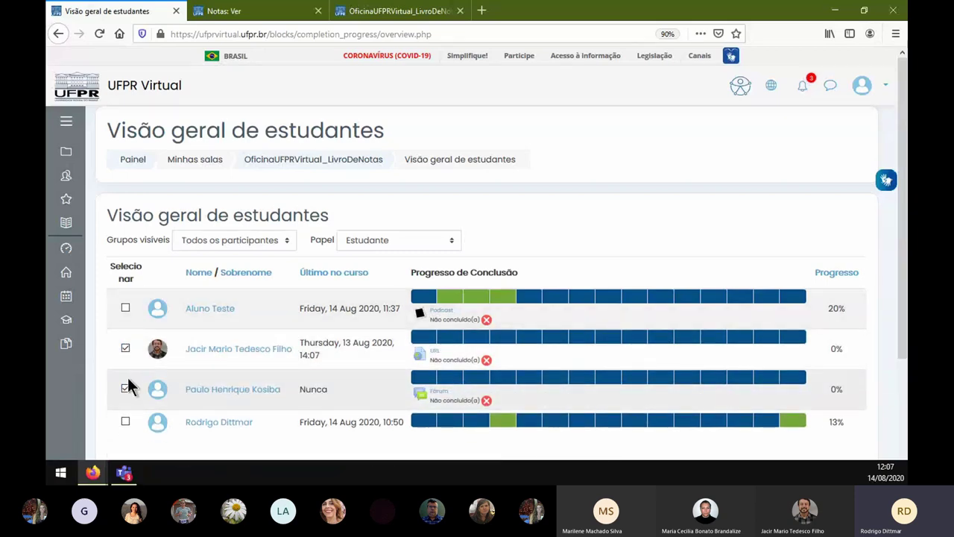
{"action": "scroll", "coordinate": [319, 383], "scroll_direction": "down", "scroll_amount": 3}
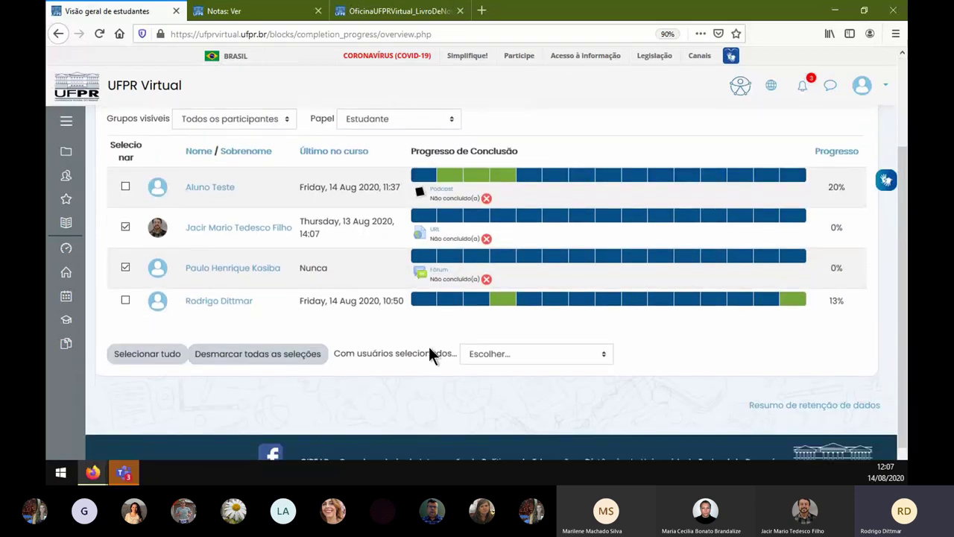
{"action": "left_click", "coordinate": [521, 355]}
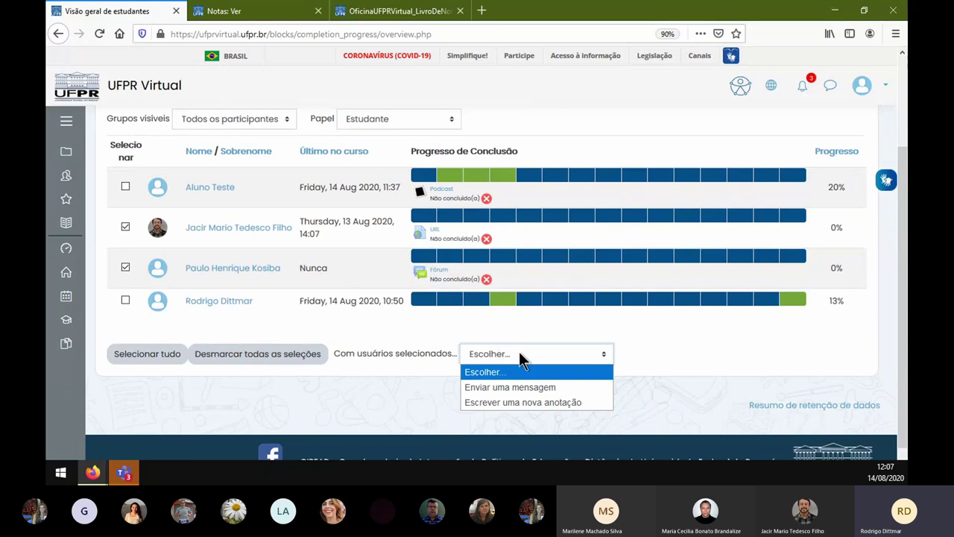
{"action": "left_click", "coordinate": [536, 388]}
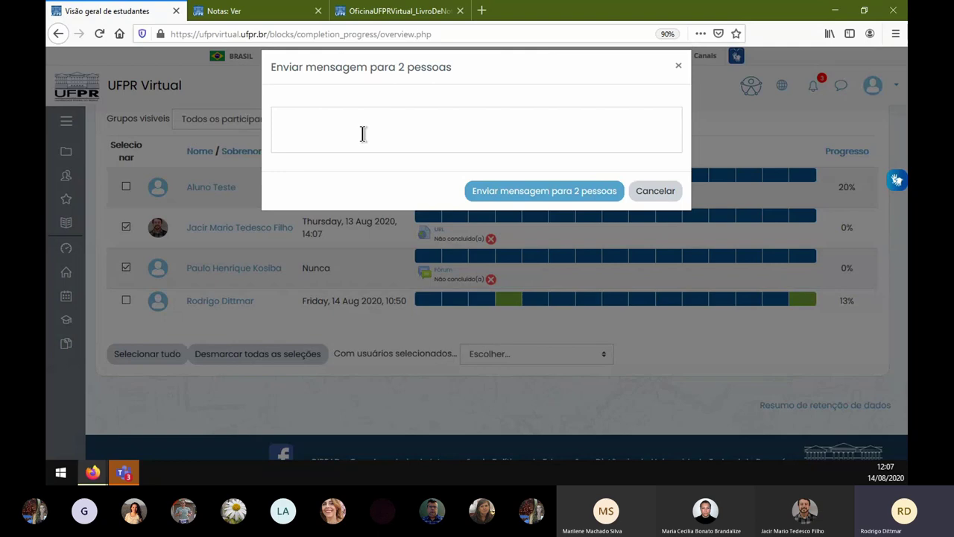
{"action": "left_click", "coordinate": [653, 190]}
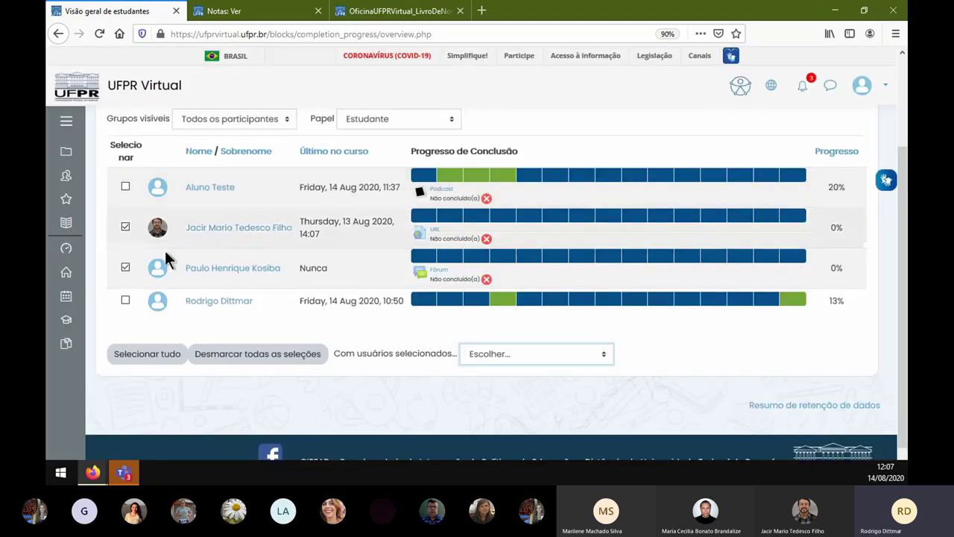
- Go back to the Oficina - Livro de Notas course page via the breadcrumb
{"action": "scroll", "coordinate": [419, 274], "scroll_direction": "up", "scroll_amount": 2}
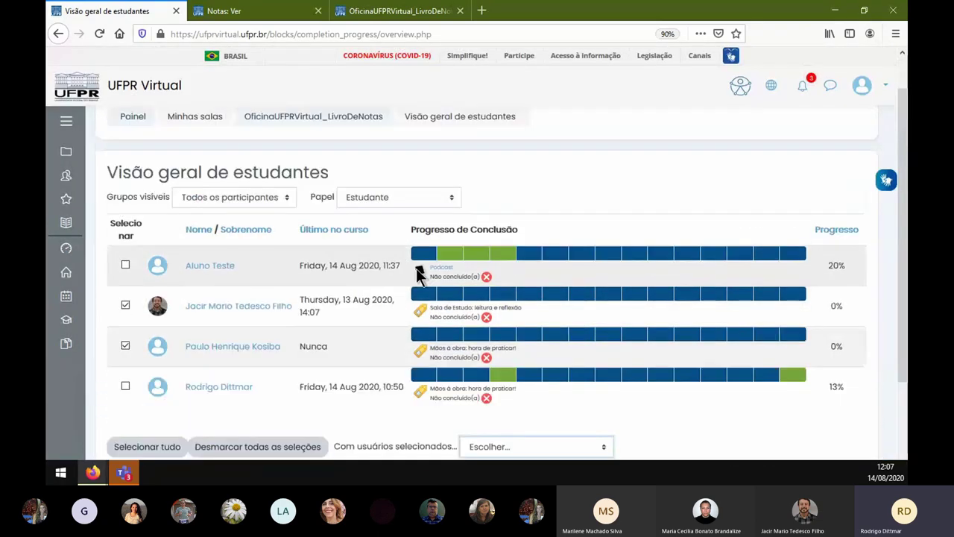
{"action": "scroll", "coordinate": [418, 274], "scroll_direction": "up", "scroll_amount": 1}
{"action": "left_click", "coordinate": [332, 163]}
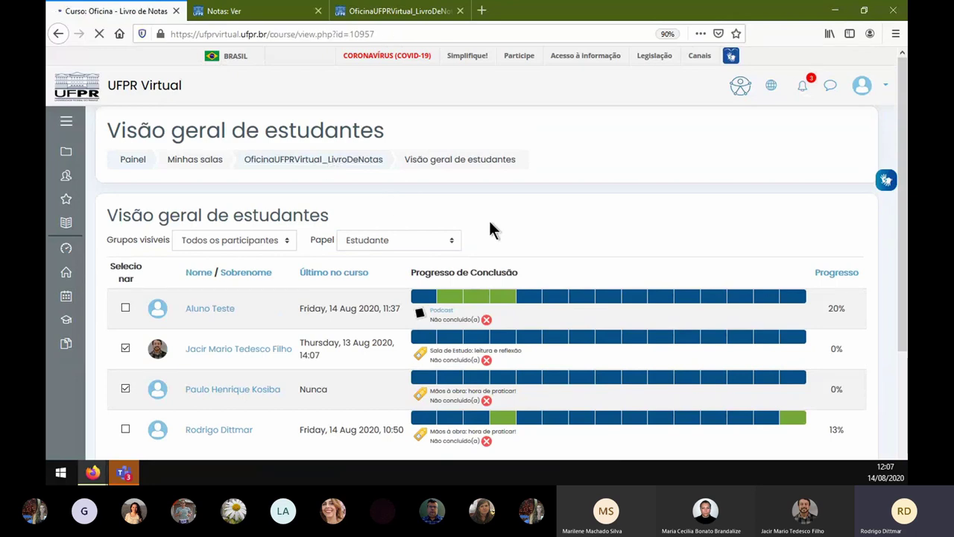
- Hide the completion progress block and open Administração do curso through the gear menu's Mais.
{"action": "scroll", "coordinate": [738, 157], "scroll_direction": "down", "scroll_amount": 5}
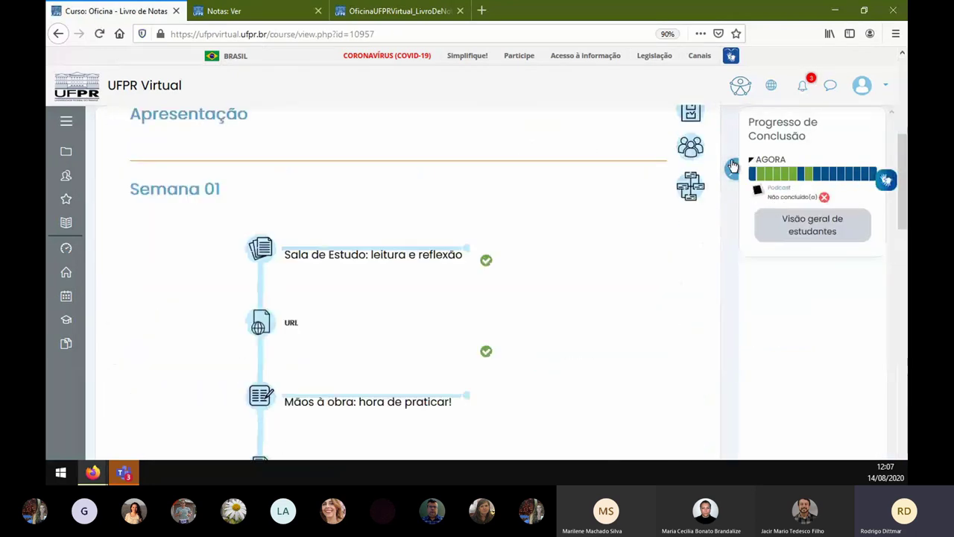
{"action": "left_click", "coordinate": [732, 166]}
{"action": "scroll", "coordinate": [768, 202], "scroll_direction": "up", "scroll_amount": 5}
{"action": "left_click", "coordinate": [850, 134]}
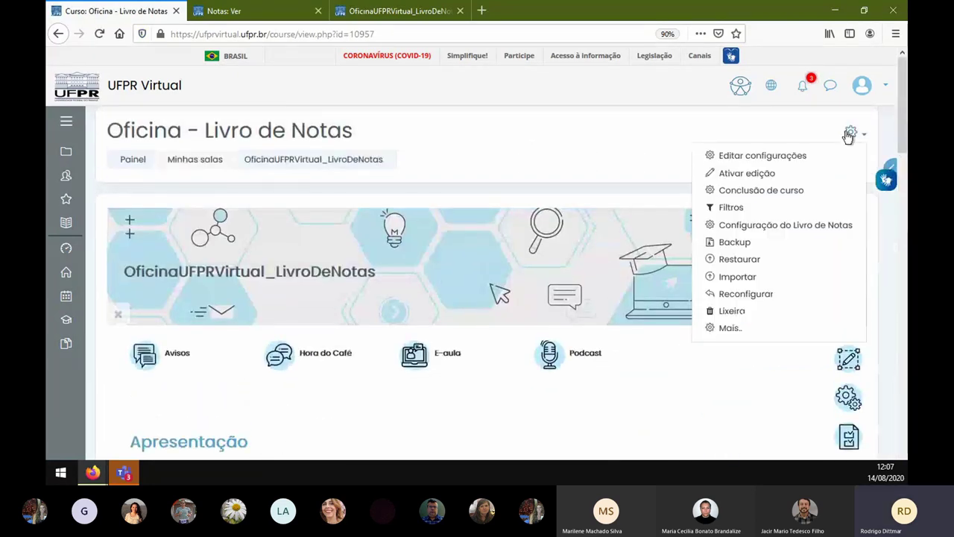
{"action": "left_click", "coordinate": [738, 328]}
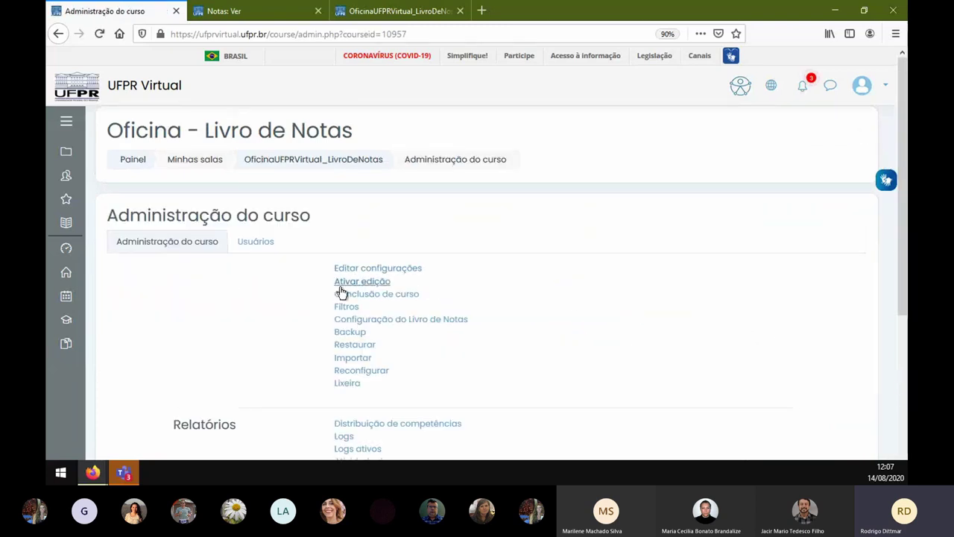
{"action": "scroll", "coordinate": [372, 231], "scroll_direction": "down", "scroll_amount": 3}
{"action": "scroll", "coordinate": [373, 179], "scroll_direction": "up", "scroll_amount": 1}
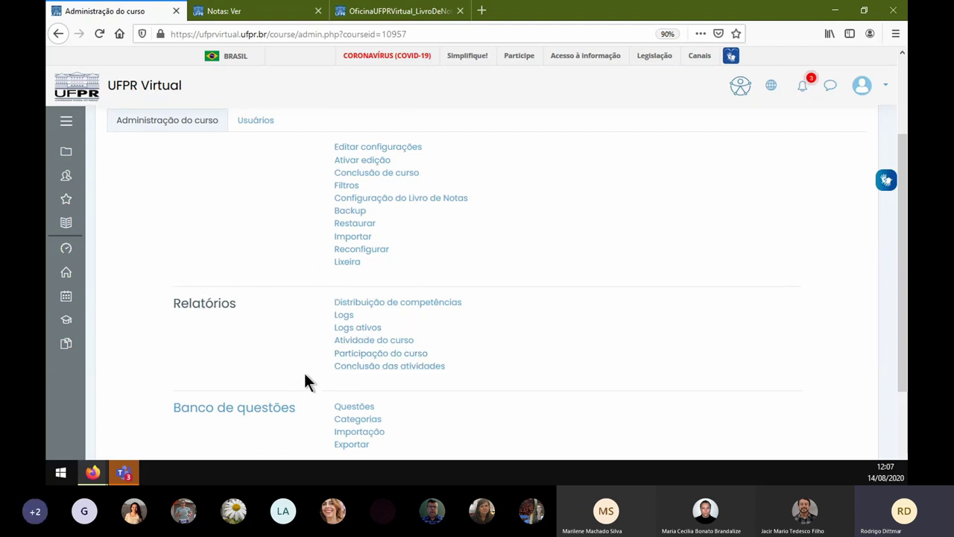
- Scroll through the activity completion report table, then switch back to the 'Notas: Ver' grader report
{"action": "left_click", "coordinate": [357, 374]}
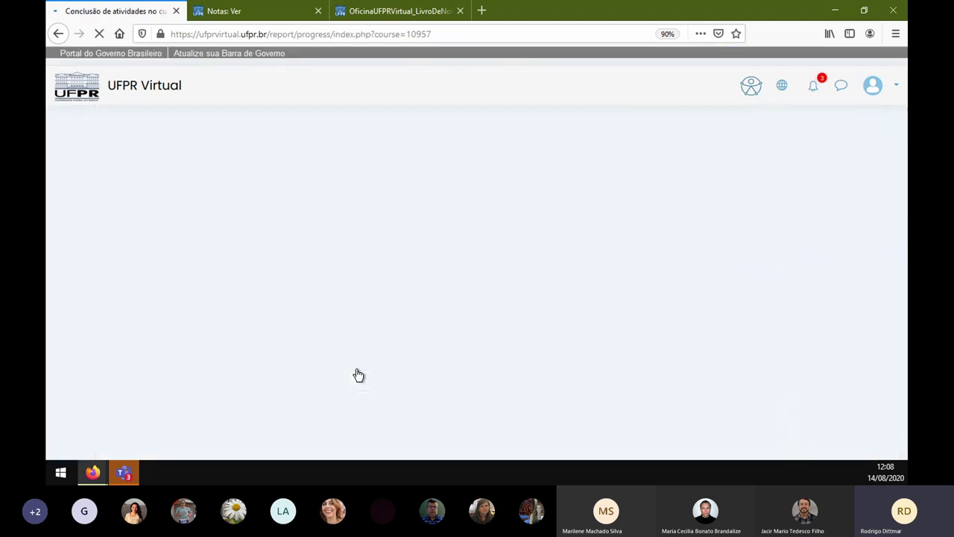
{"action": "scroll", "coordinate": [451, 296], "scroll_direction": "down", "scroll_amount": 3}
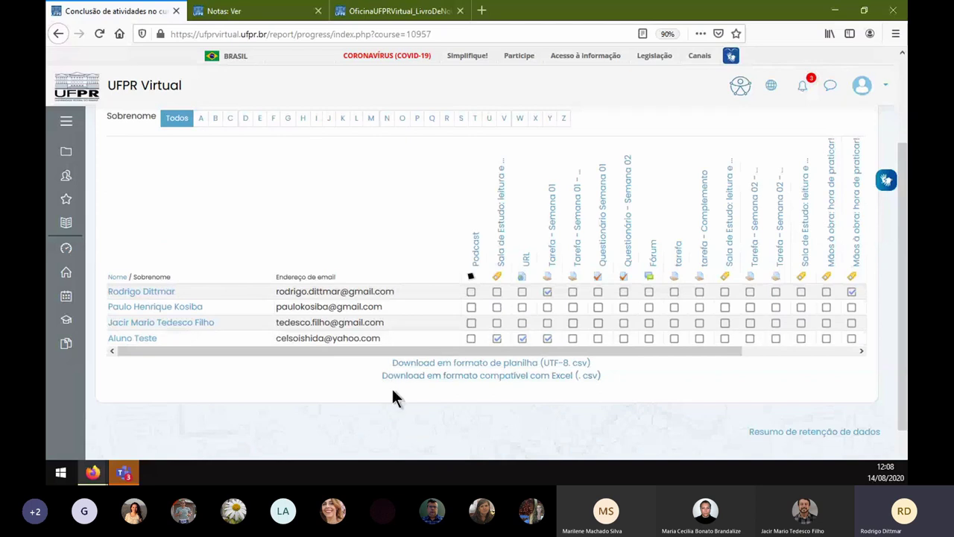
{"action": "left_click_drag", "start_coordinate": [301, 351], "coordinate": [427, 352]}
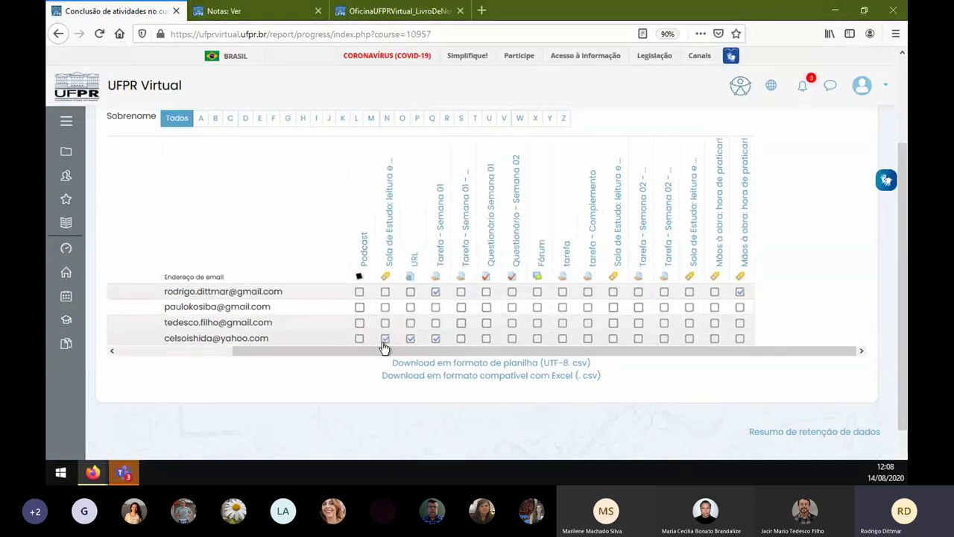
{"action": "left_click_drag", "start_coordinate": [258, 351], "coordinate": [321, 356]}
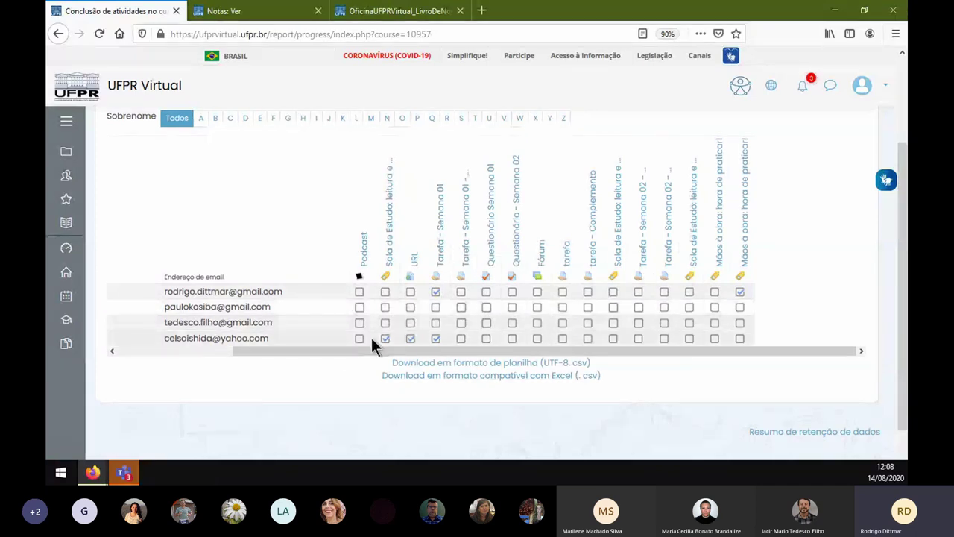
{"action": "left_click", "coordinate": [739, 291]}
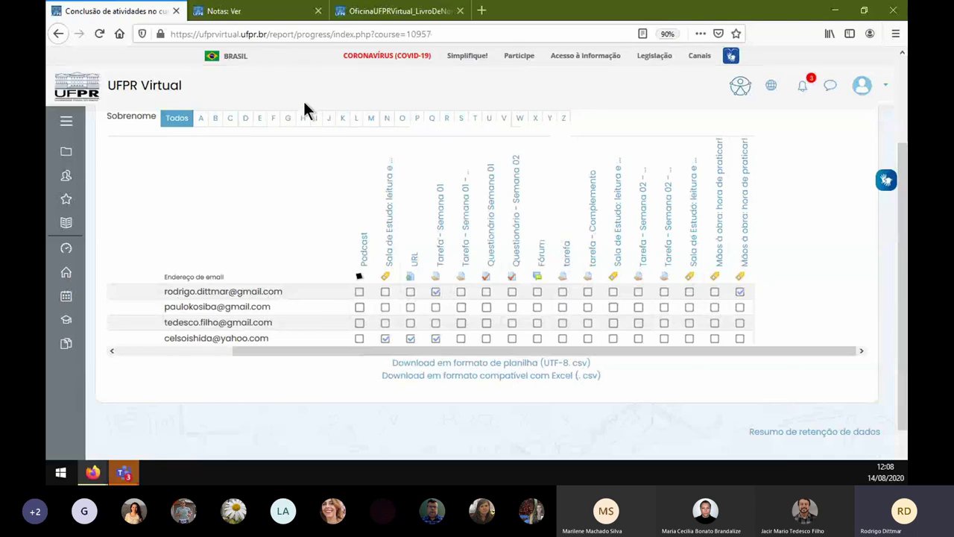
{"action": "left_click", "coordinate": [248, 15]}
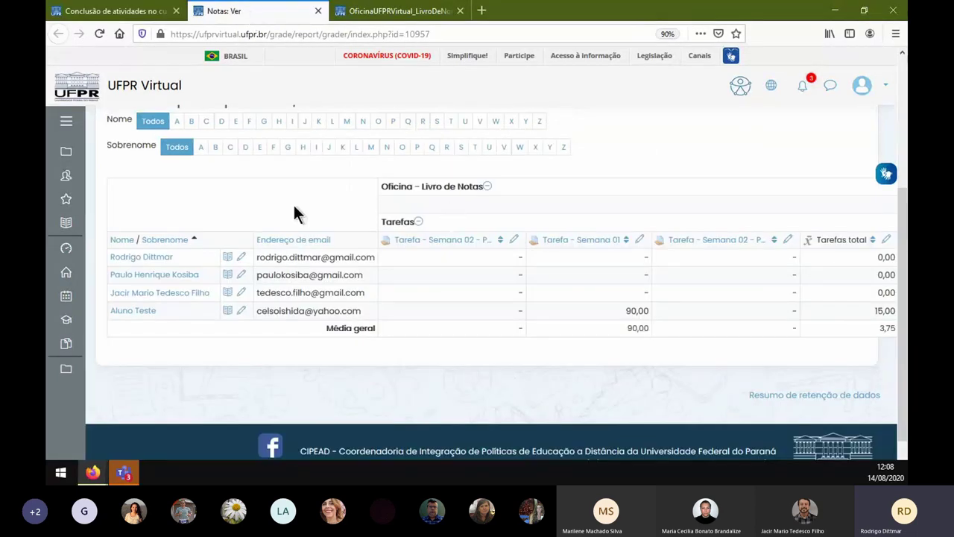
- Open the Exportar tab and review the Planilha ODS page with all grade items checked
{"action": "scroll", "coordinate": [294, 213], "scroll_direction": "up", "scroll_amount": 3}
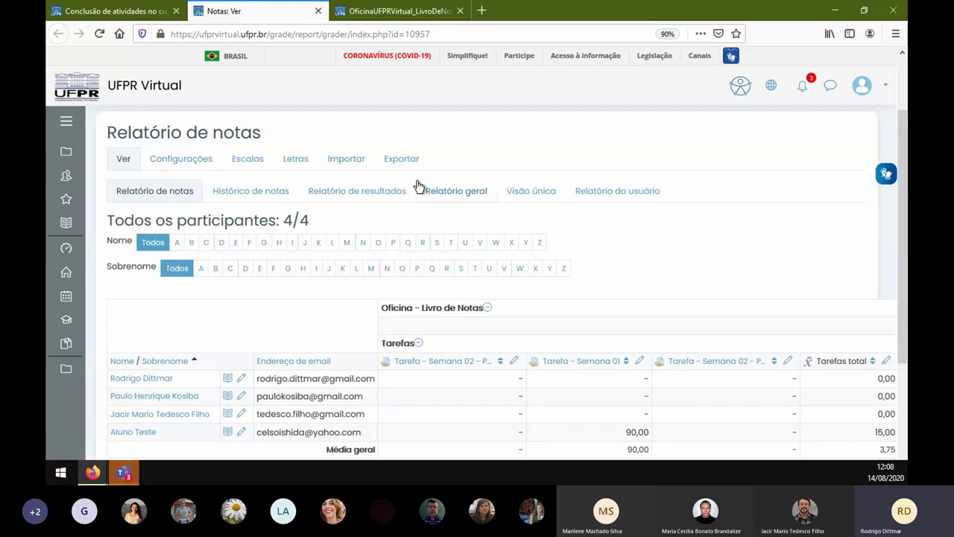
{"action": "left_click", "coordinate": [407, 159]}
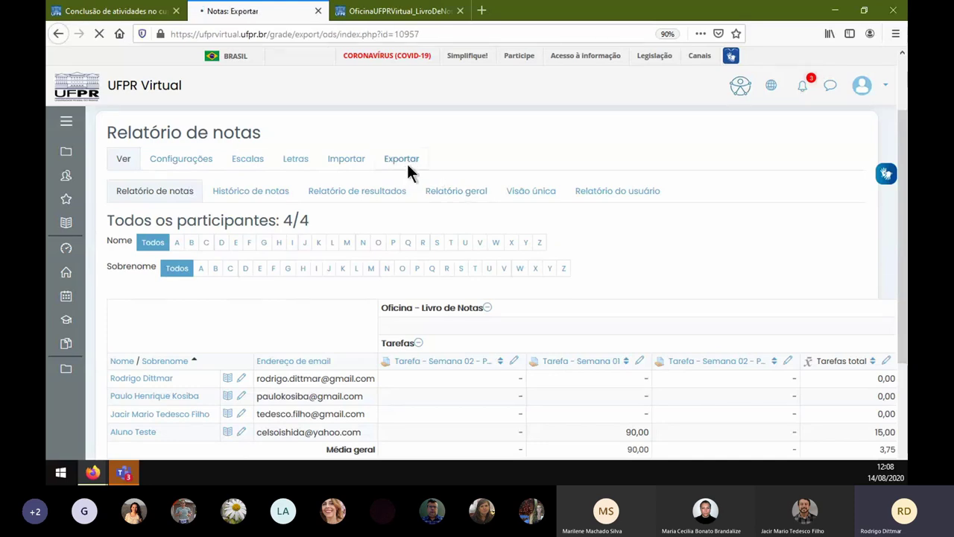
{"action": "scroll", "coordinate": [417, 253], "scroll_direction": "down", "scroll_amount": 2}
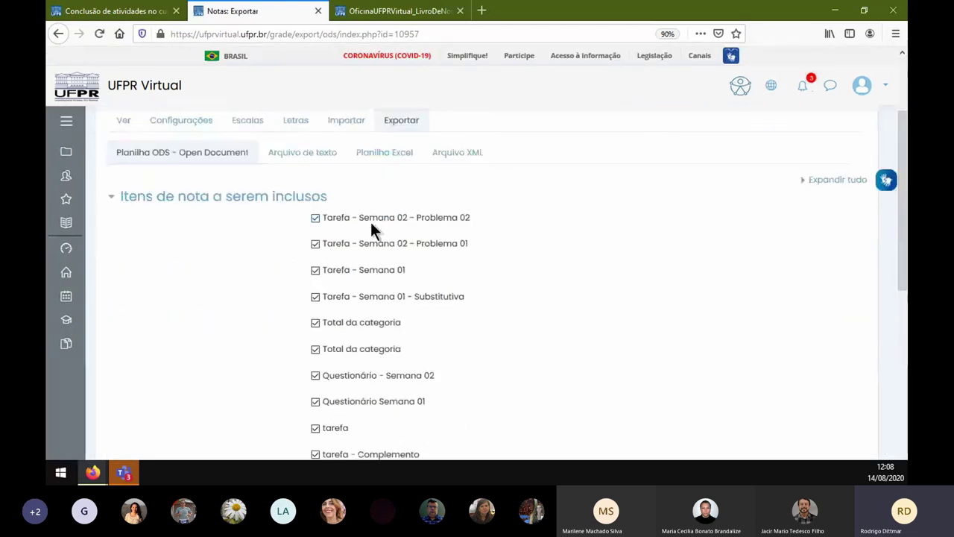
{"action": "scroll", "coordinate": [371, 226], "scroll_direction": "down", "scroll_amount": 5}
{"action": "scroll", "coordinate": [379, 233], "scroll_direction": "up", "scroll_amount": 8}
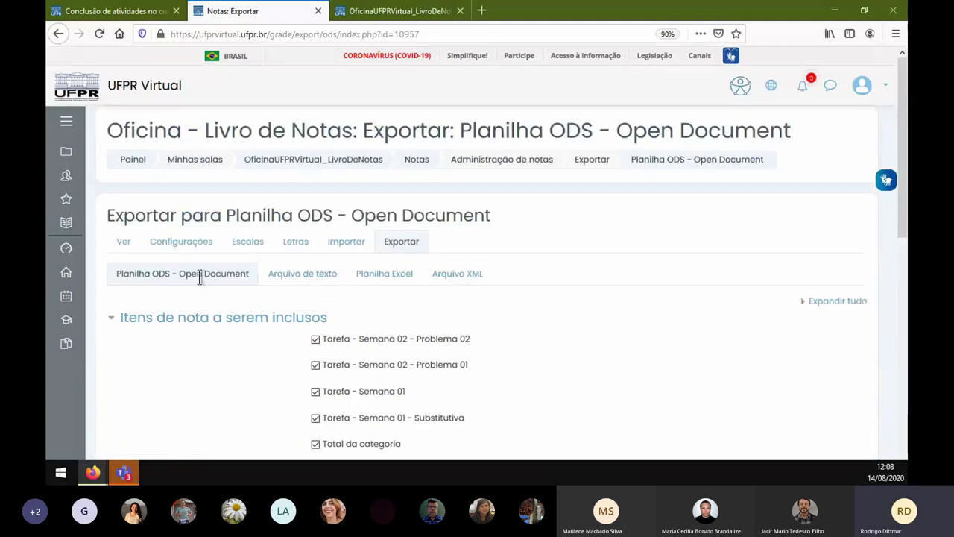
- Export the grades as Planilha Excel and download OficinaUFPRVirtual_LivroDeNotas Notas.xlsx
{"action": "left_click", "coordinate": [392, 276]}
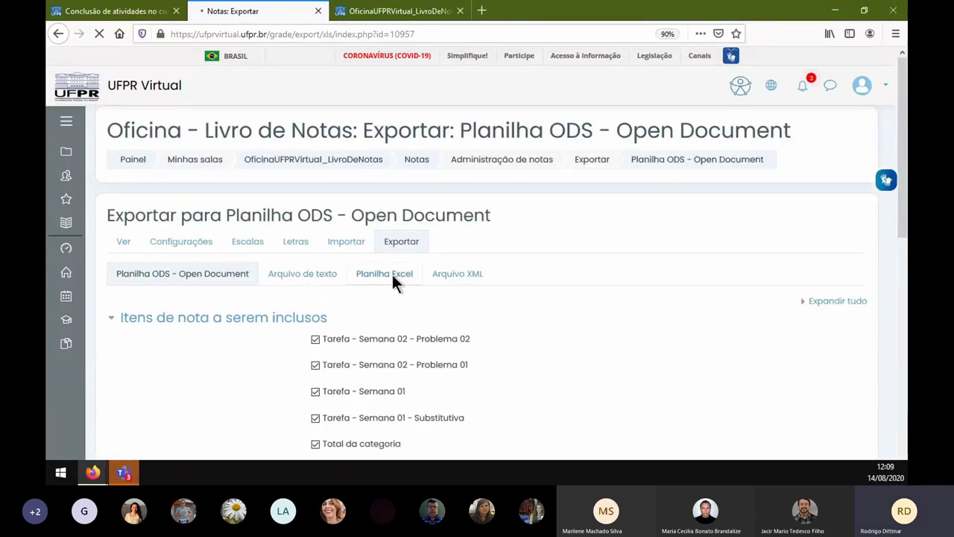
{"action": "scroll", "coordinate": [371, 294], "scroll_direction": "down", "scroll_amount": 2}
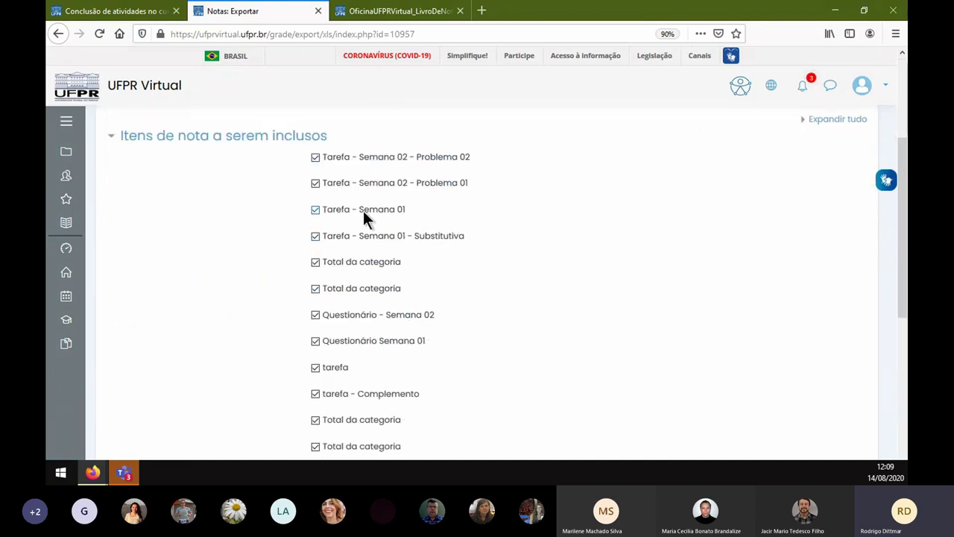
{"action": "scroll", "coordinate": [363, 211], "scroll_direction": "down", "scroll_amount": 8}
{"action": "left_click", "coordinate": [354, 308]}
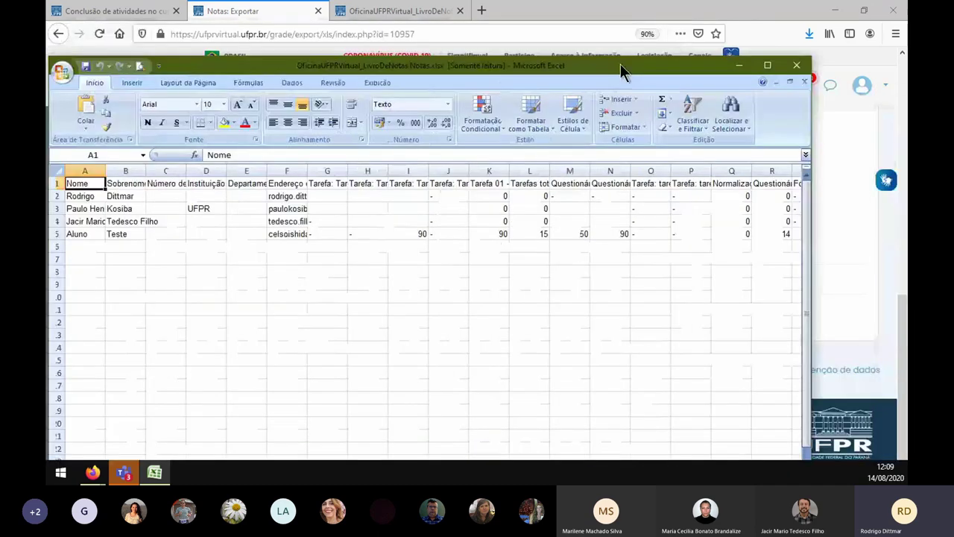
- Maximize the Excel window and AutoFit every column of the whole sheet
{"action": "double_click", "coordinate": [621, 71]}
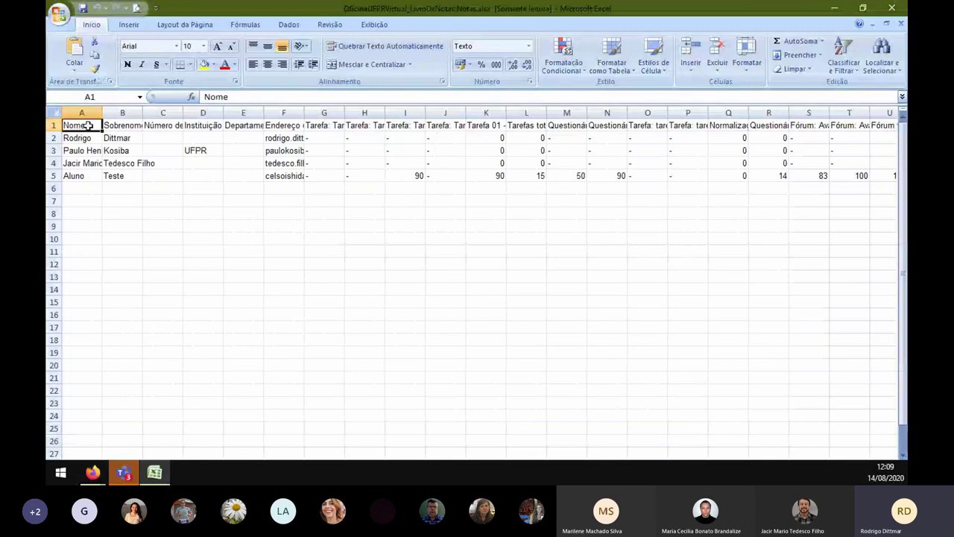
{"action": "left_click", "coordinate": [58, 113]}
{"action": "double_click", "coordinate": [102, 113]}
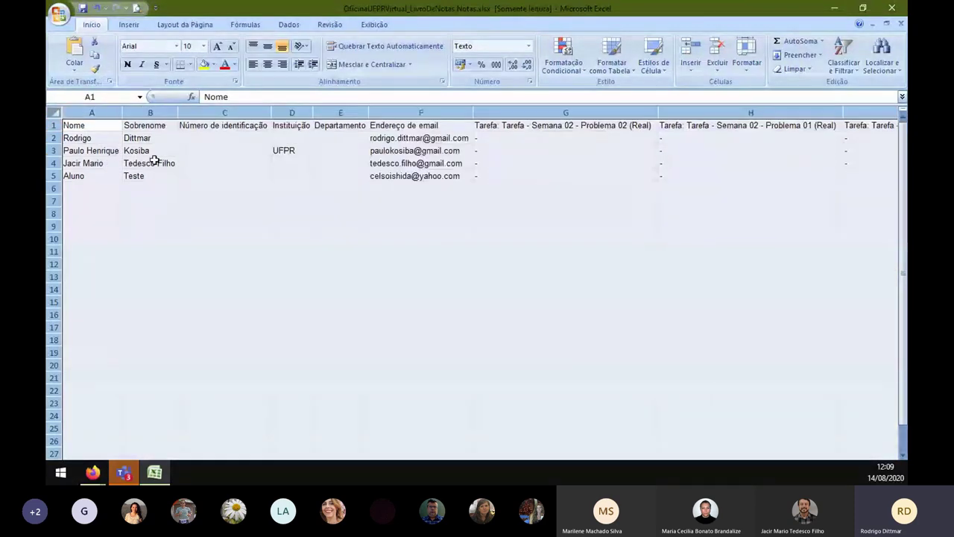
{"action": "left_click", "coordinate": [149, 162]}
- Check the student name and email cells are now fully readable
{"action": "key", "text": "Up"}
{"action": "key", "text": "Right"}
{"action": "key", "text": "Left"}
{"action": "key", "text": "Down"}
{"action": "key", "text": "Left"}
{"action": "key", "text": "Right"}
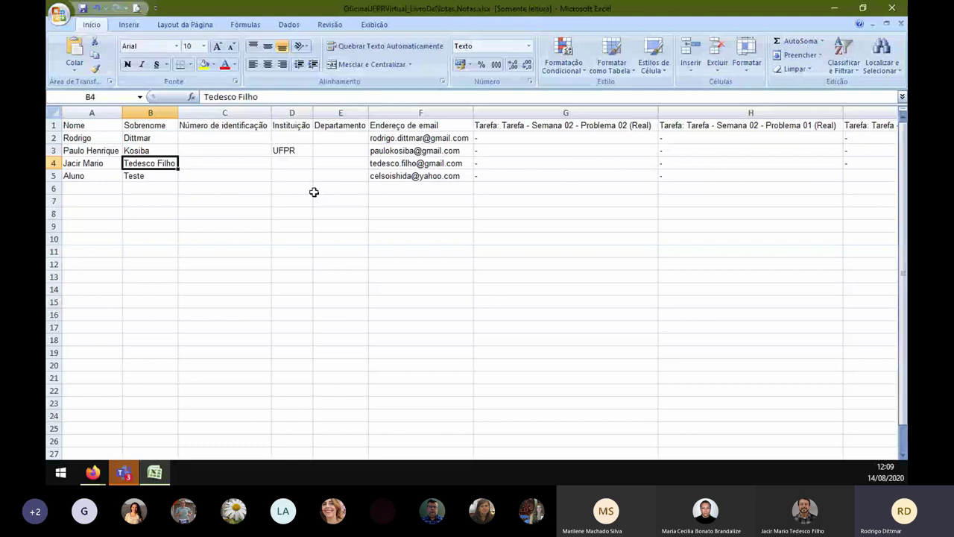
{"action": "key", "text": "Right"}
{"action": "key", "text": "Right"}
{"action": "key", "text": "Right"}
{"action": "key", "text": "Right"}
{"action": "key", "text": "Up"}
- Review the test student's task grades up to the Tarefa 01 - Substitutiva total
{"action": "key", "text": "Down"}
{"action": "key", "text": "Down"}
{"action": "key", "text": "Right"}
{"action": "key", "text": "Right"}
{"action": "key", "text": "Right"}
{"action": "key", "text": "Right"}
{"action": "key", "text": "Right"}
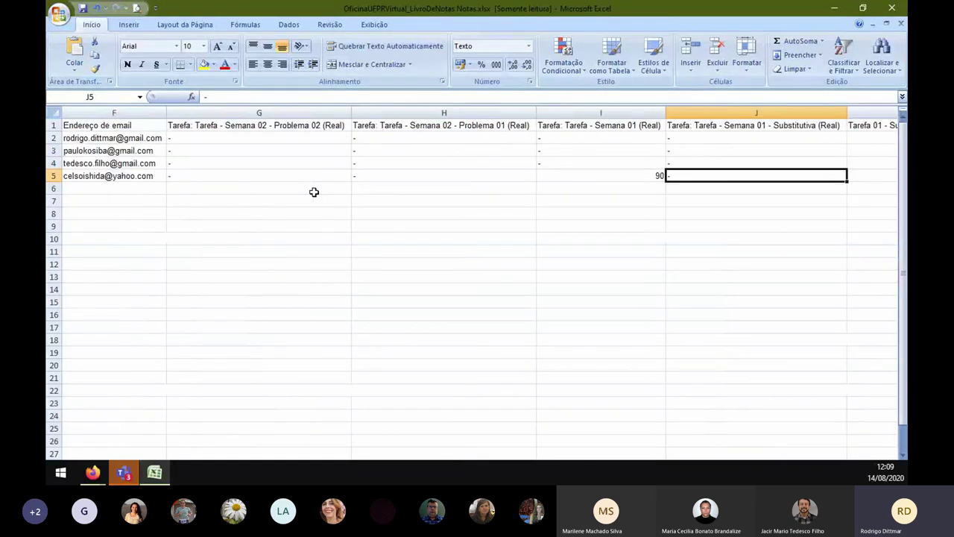
{"action": "key", "text": "Left"}
{"action": "key", "text": "Left"}
{"action": "key", "text": "Left"}
{"action": "key", "text": "Left"}
{"action": "key", "text": "Left"}
{"action": "key", "text": "Right"}
{"action": "key", "text": "Right"}
{"action": "key", "text": "Right"}
{"action": "key", "text": "Right"}
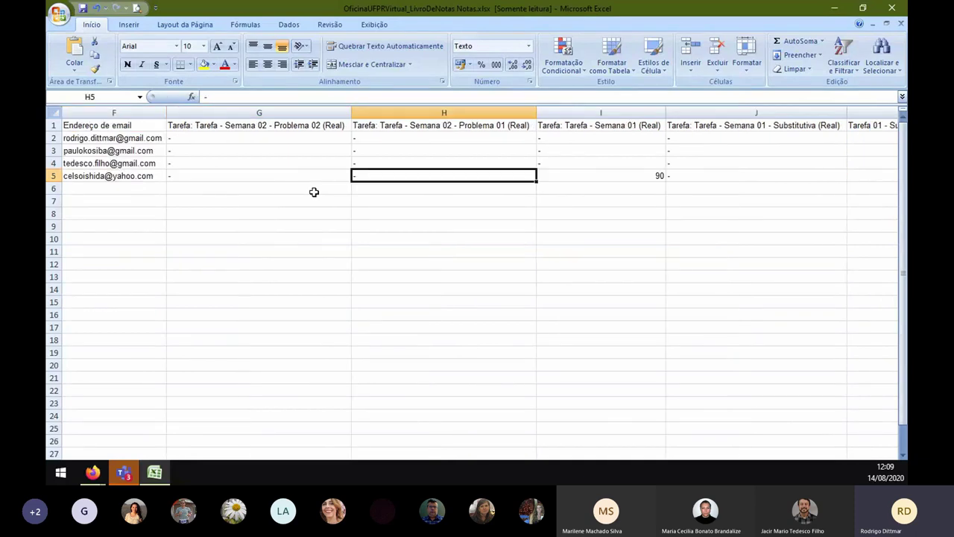
{"action": "key", "text": "Right"}
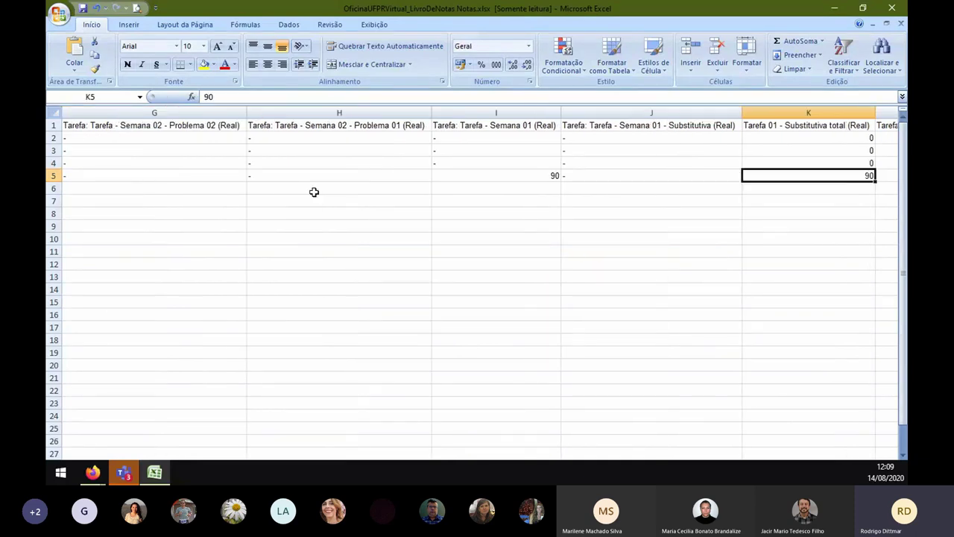
{"action": "key", "text": "Left"}
{"action": "key", "text": "Left"}
{"action": "key", "text": "Left"}
{"action": "key", "text": "Left"}
{"action": "key", "text": "Right"}
{"action": "key", "text": "Left"}
- Compare the Tarefas totals across students and check the test student's course total of 47,3
{"action": "key", "text": "Up"}
{"action": "key", "text": "Up"}
{"action": "key", "text": "Right"}
{"action": "key", "text": "Right"}
{"action": "key", "text": "Right"}
{"action": "key", "text": "Right"}
{"action": "key", "text": "Right"}
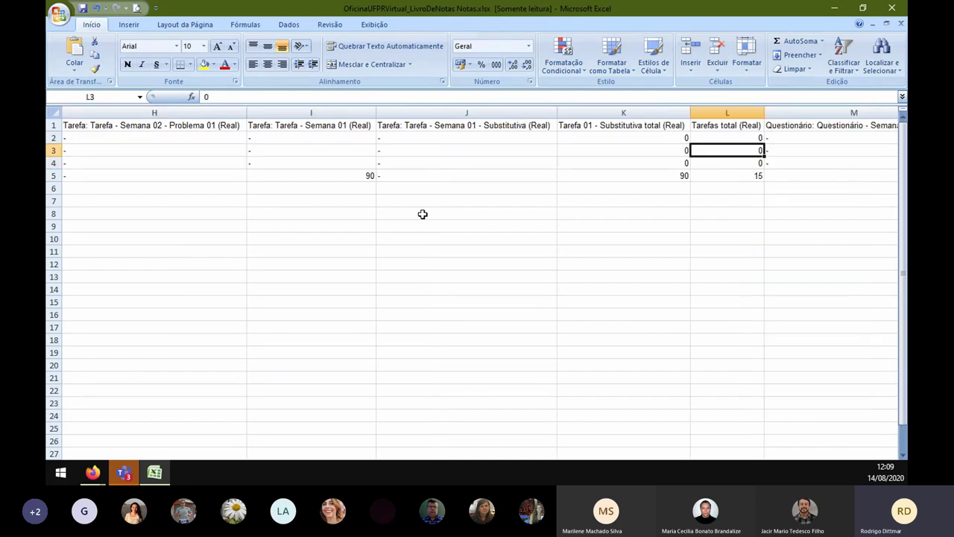
{"action": "key", "text": "Left"}
{"action": "key", "text": "Right"}
{"action": "key", "text": "Up"}
{"action": "key", "text": "Down"}
{"action": "key", "text": "Down"}
{"action": "key", "text": "Down"}
{"action": "key", "text": "Right"}
{"action": "key", "text": "Right"}
{"action": "key", "text": "Right"}
{"action": "key", "text": "Right"}
{"action": "key", "text": "Right"}
{"action": "key", "text": "Right"}
{"action": "key", "text": "Right"}
{"action": "key", "text": "Right"}
{"action": "key", "text": "Right"}
{"action": "key", "text": "Right"}
{"action": "key", "text": "Right"}
{"action": "key", "text": "Right"}
{"action": "key", "text": "Right"}
{"action": "key", "text": "Left"}
{"action": "key", "text": "Left"}
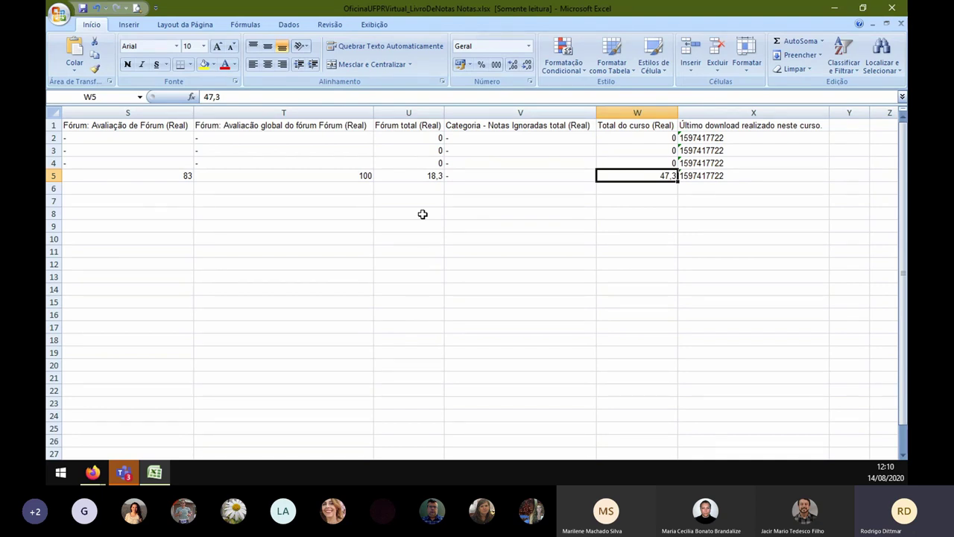
{"action": "key", "text": "Left"}
{"action": "key", "text": "Left"}
{"action": "key", "text": "Left"}
{"action": "key", "text": "Left"}
{"action": "key", "text": "Left"}
{"action": "key", "text": "Left"}
{"action": "key", "text": "Left"}
{"action": "key", "text": "Left"}
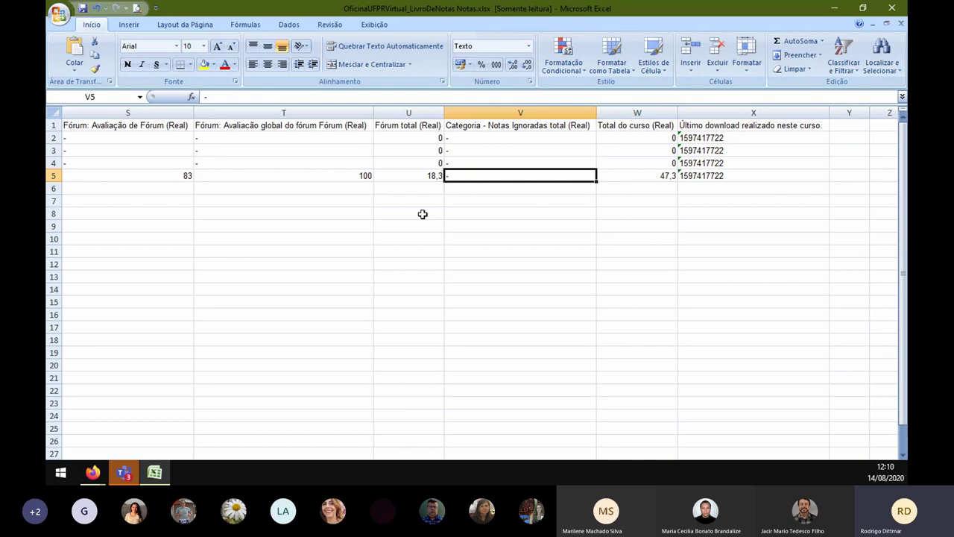
{"action": "key", "text": "Left"}
{"action": "key", "text": "Left"}
{"action": "key", "text": "Left"}
{"action": "key", "text": "Left"}
{"action": "key", "text": "Left"}
{"action": "key", "text": "Left"}
{"action": "key", "text": "Left"}
{"action": "key", "text": "Left"}
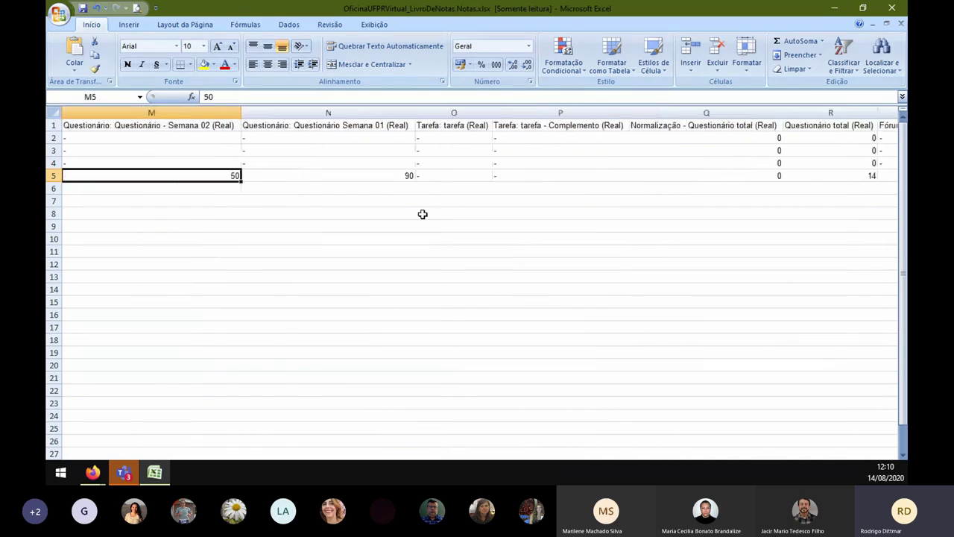
{"action": "key", "text": "Left"}
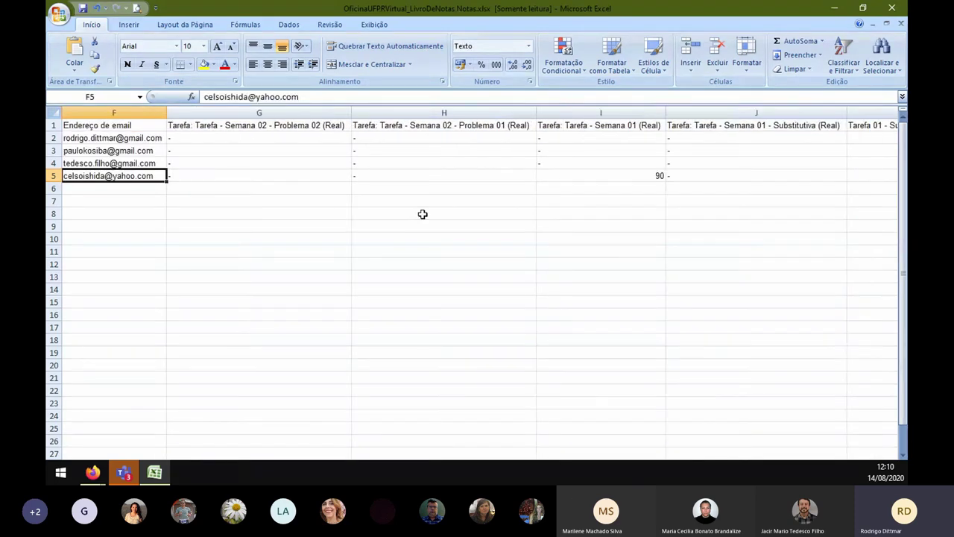
{"action": "key", "text": "Right"}
{"action": "key", "text": "Right"}
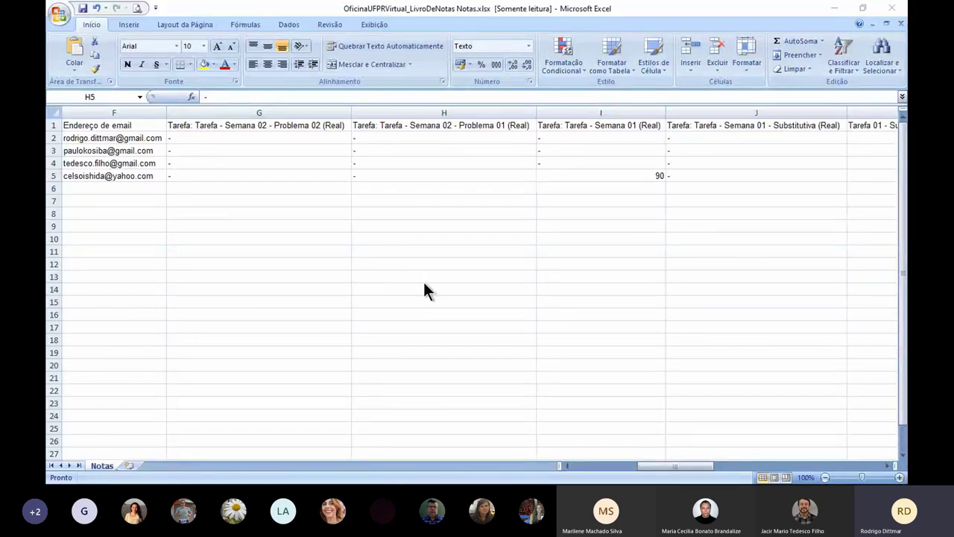
{"action": "key", "text": "alt+Tab"}
- Open the Configurações grade tree showing Tarefas at weight 50,0 and its tasks at 100,00
{"action": "scroll", "coordinate": [298, 246], "scroll_direction": "up", "scroll_amount": 10}
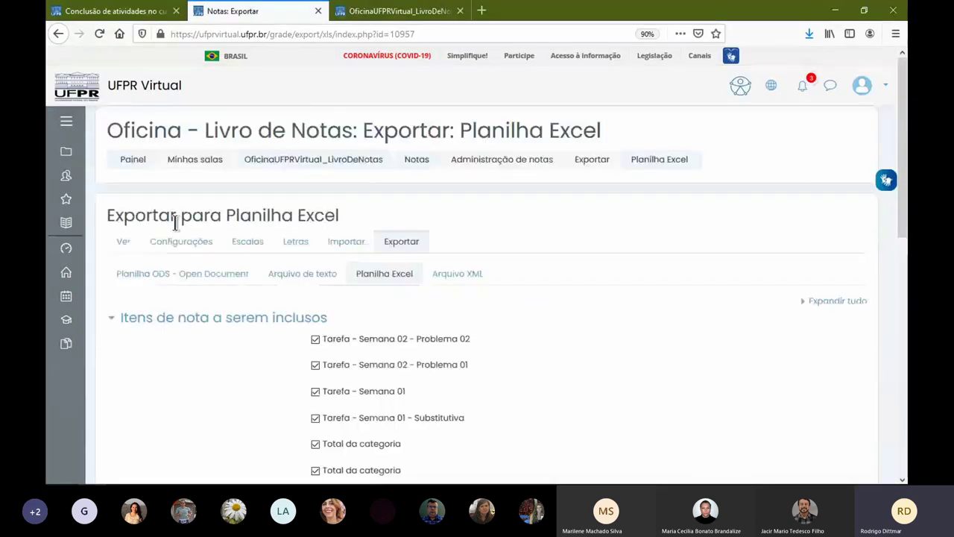
{"action": "left_click", "coordinate": [124, 242]}
{"action": "left_click", "coordinate": [208, 245]}
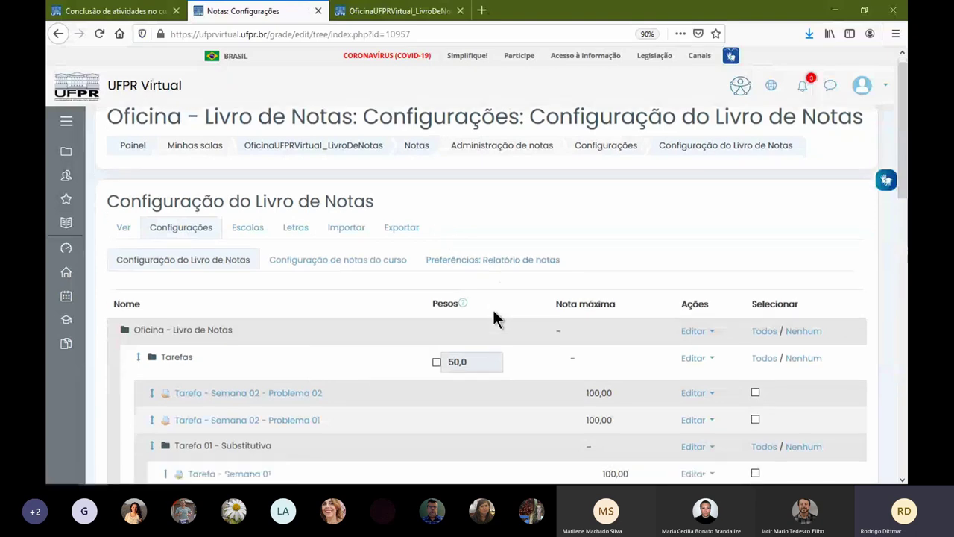
{"action": "scroll", "coordinate": [495, 319], "scroll_direction": "down", "scroll_amount": 3}
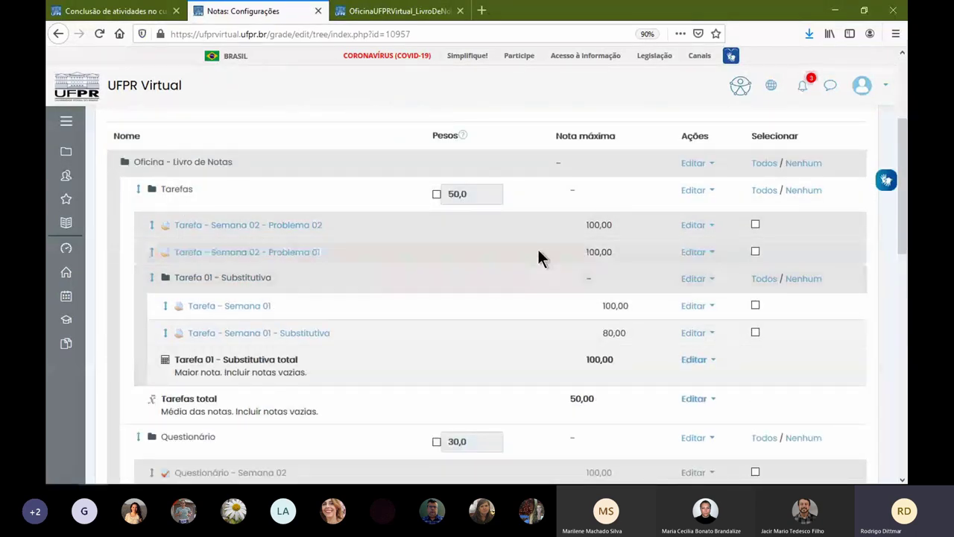
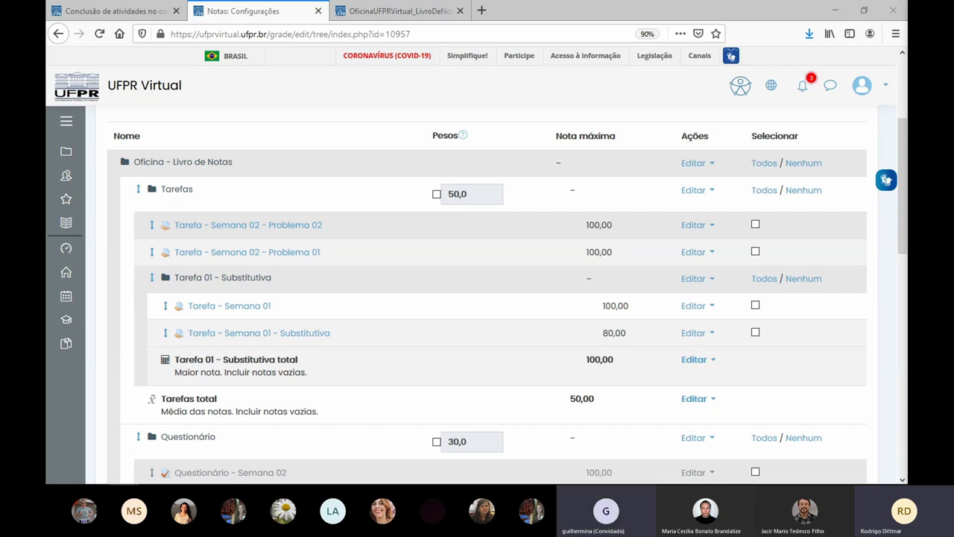
- Open a blank new grade item form (max 100,00, min 0,00) and focus its name, then return to the course
{"action": "scroll", "coordinate": [384, 401], "scroll_direction": "down", "scroll_amount": 1}
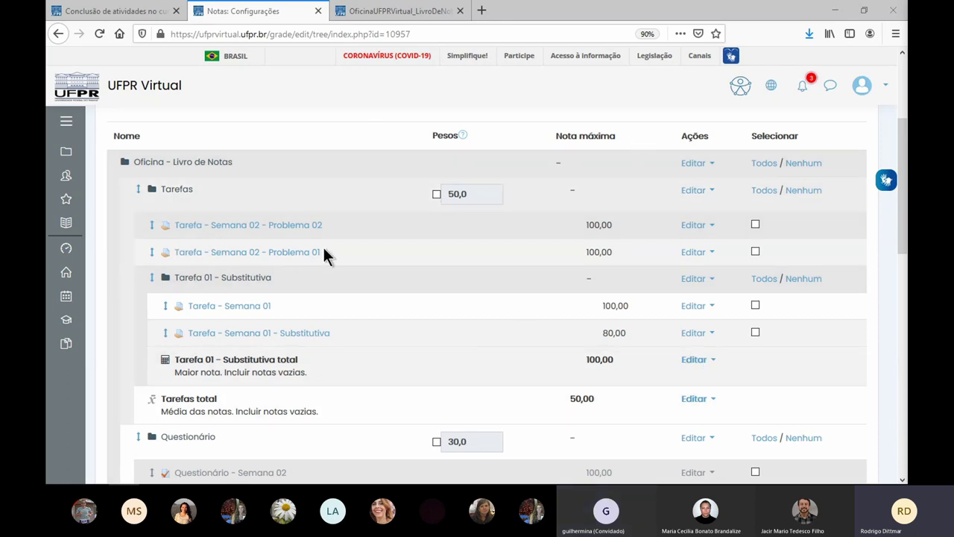
{"action": "scroll", "coordinate": [421, 257], "scroll_direction": "down", "scroll_amount": 15}
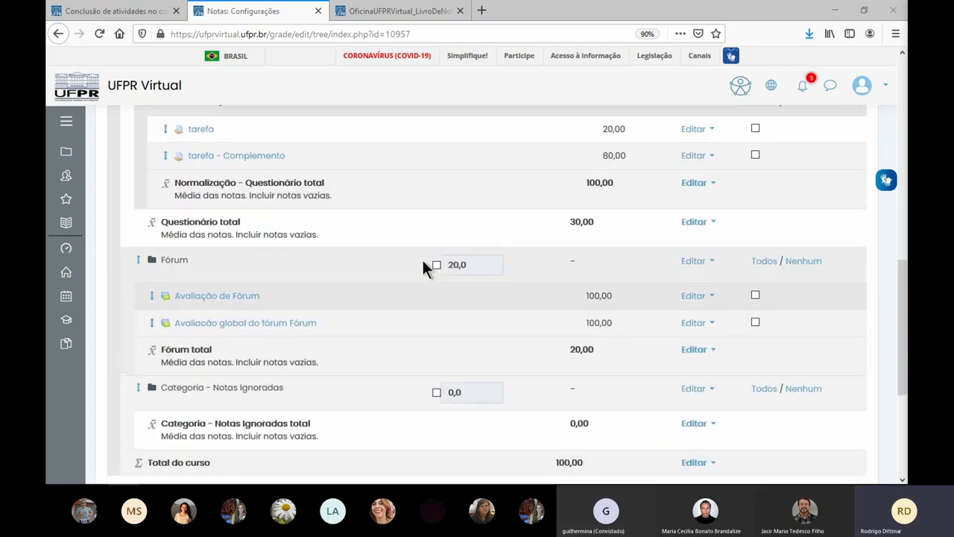
{"action": "left_click", "coordinate": [409, 328]}
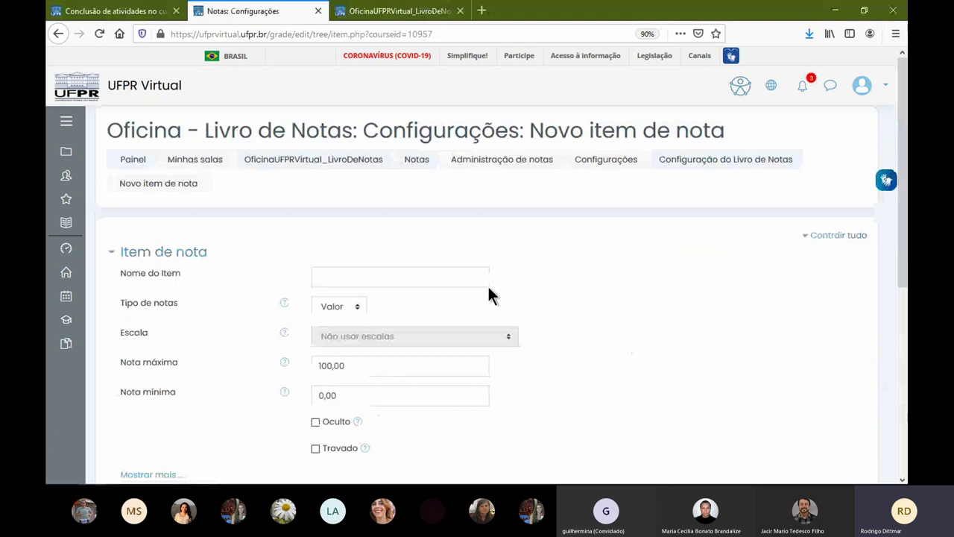
{"action": "left_click", "coordinate": [382, 273]}
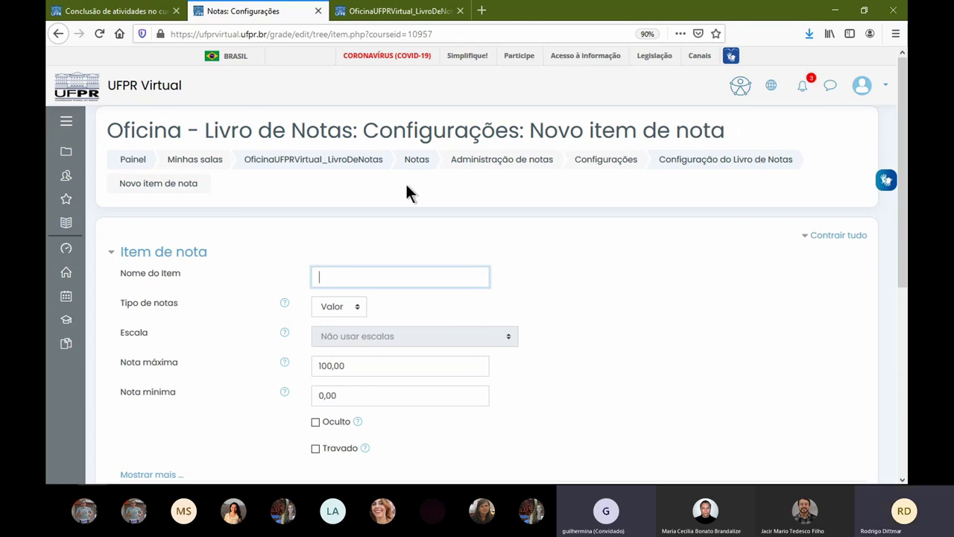
{"action": "left_click", "coordinate": [439, 189]}
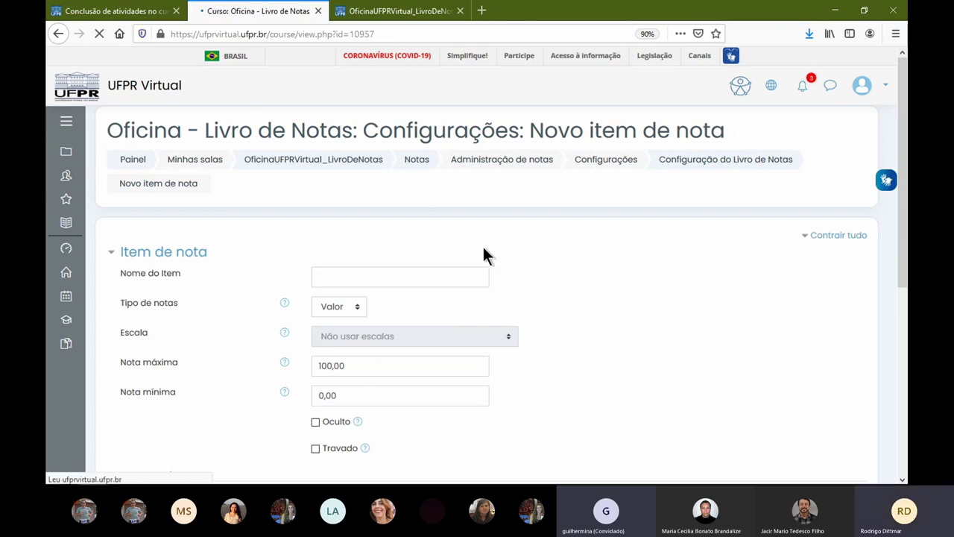
- Scroll the course page down to the completed Semana 01 activities
{"action": "scroll", "coordinate": [483, 249], "scroll_direction": "down", "scroll_amount": 5}
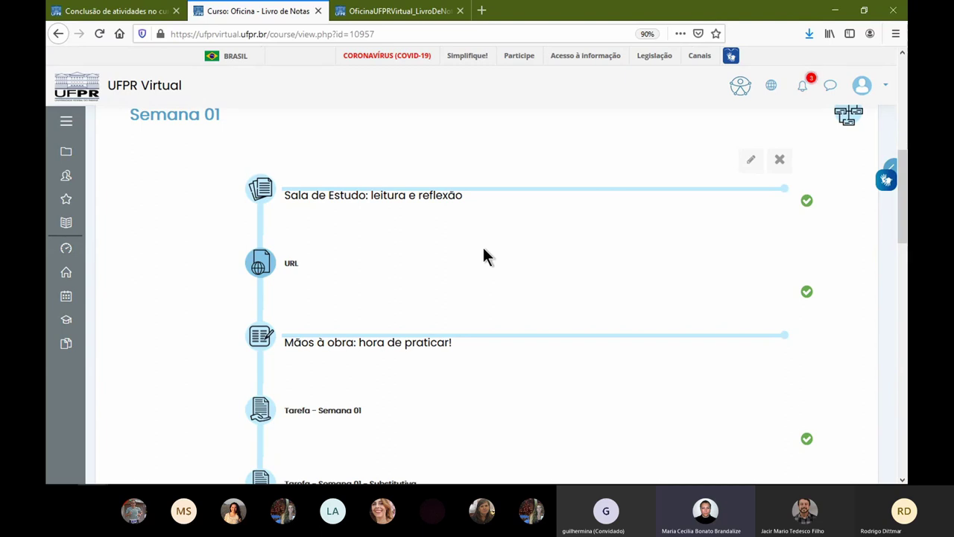
- Open Questionário Semana 01 and choose Editar configurações from its gear menu
{"action": "scroll", "coordinate": [483, 255], "scroll_direction": "up", "scroll_amount": 3}
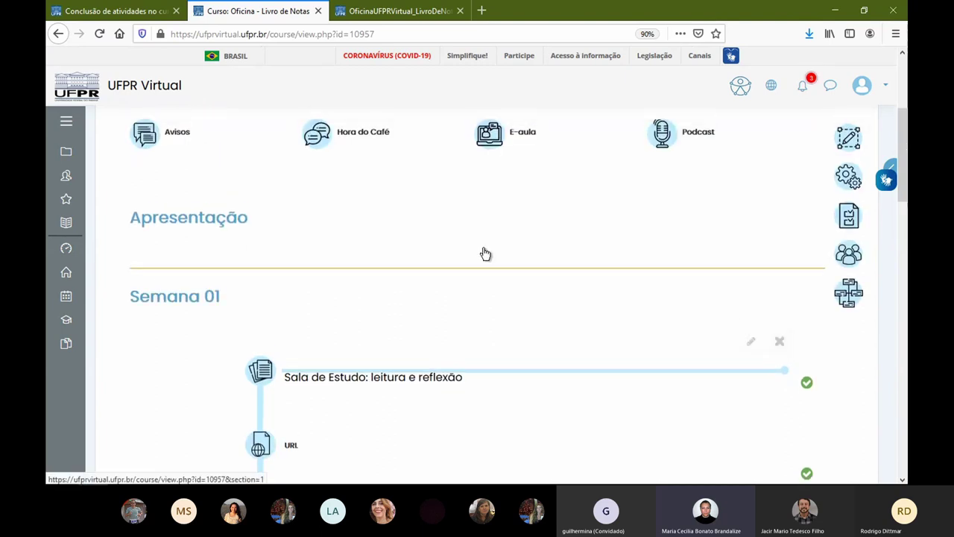
{"action": "scroll", "coordinate": [482, 261], "scroll_direction": "down", "scroll_amount": 4}
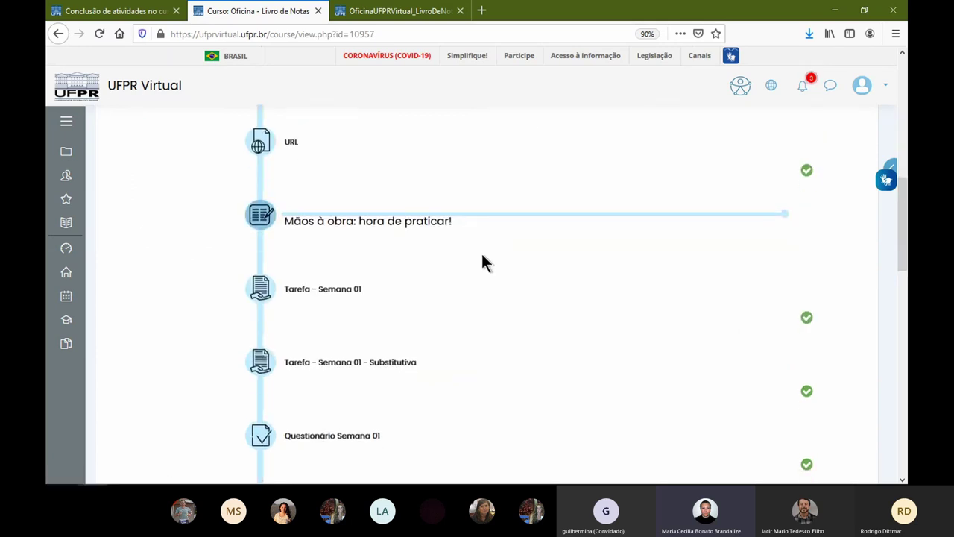
{"action": "scroll", "coordinate": [482, 256], "scroll_direction": "down", "scroll_amount": 3}
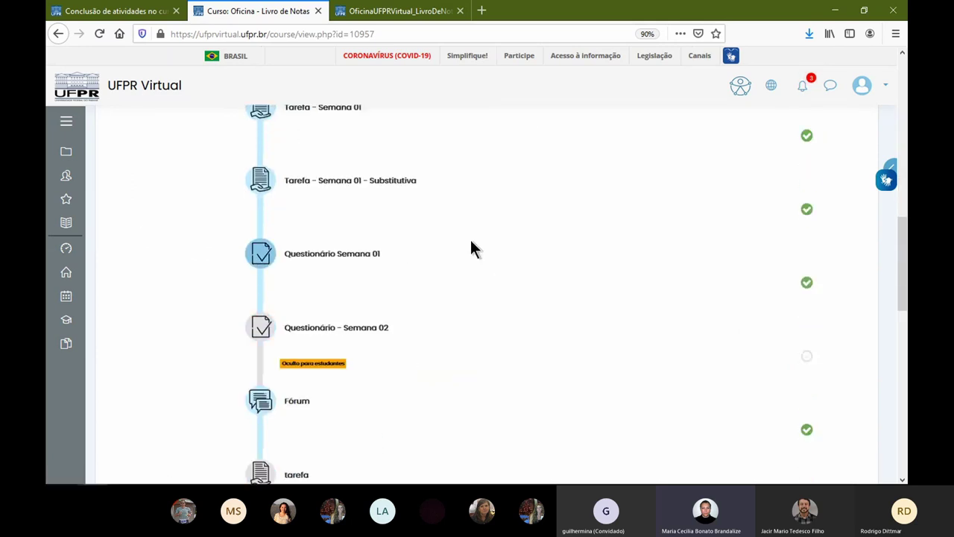
{"action": "left_click", "coordinate": [265, 252]}
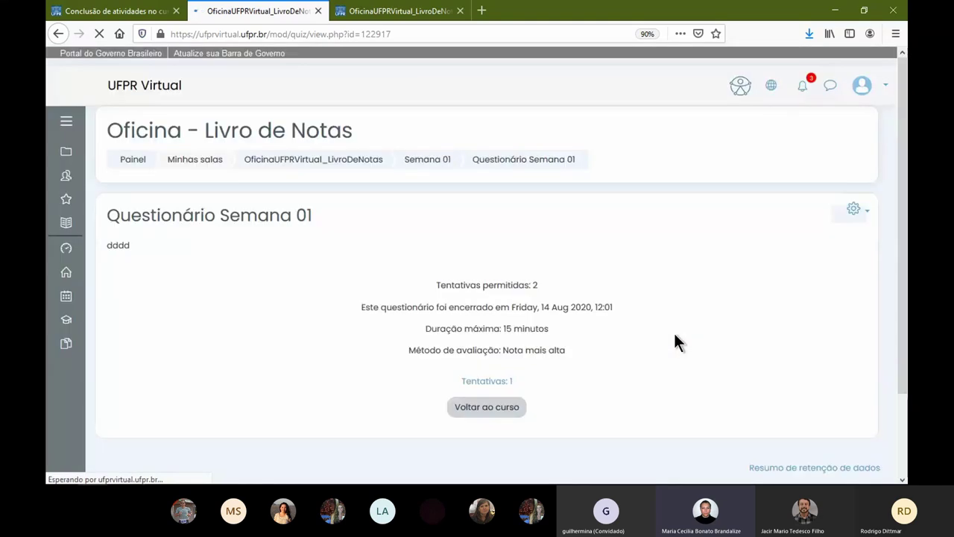
{"action": "left_click", "coordinate": [867, 210]}
{"action": "left_click", "coordinate": [796, 226]}
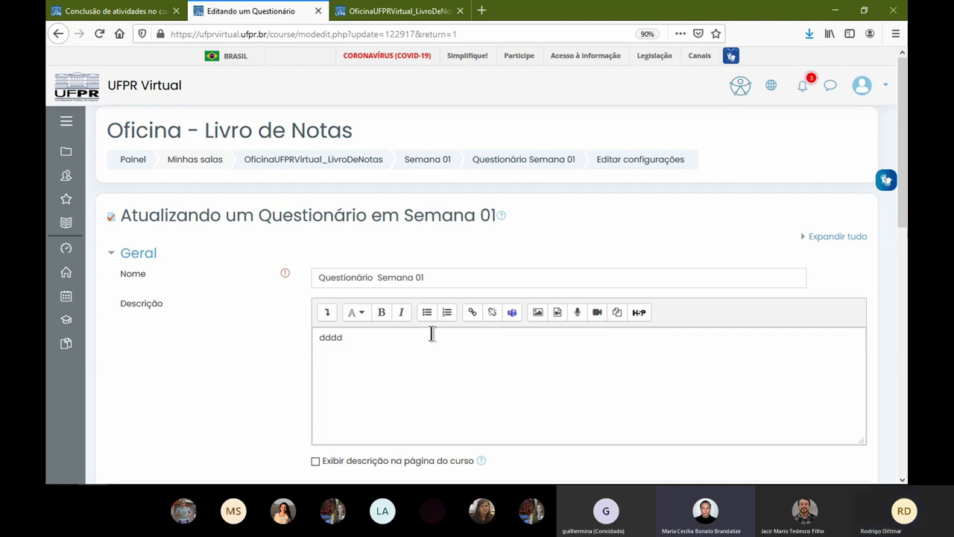
{"action": "scroll", "coordinate": [251, 370], "scroll_direction": "down", "scroll_amount": 3}
{"action": "scroll", "coordinate": [251, 371], "scroll_direction": "down", "scroll_amount": 1}
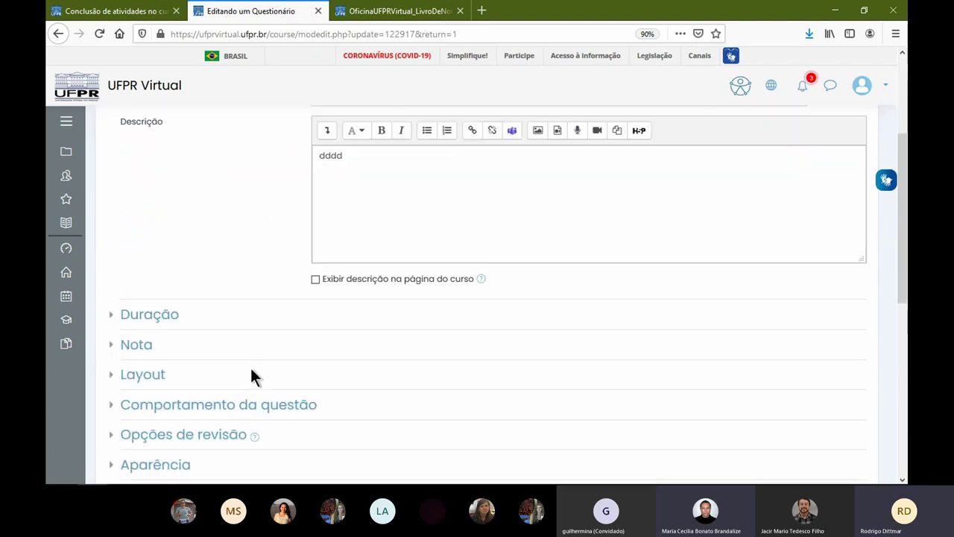
{"action": "scroll", "coordinate": [251, 371], "scroll_direction": "down", "scroll_amount": 4}
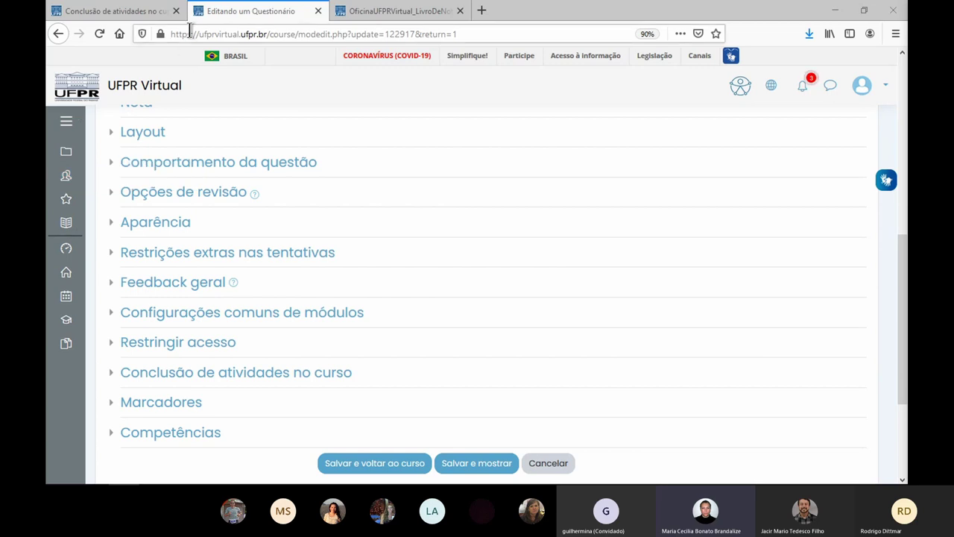
- Show the bookmarks toolbar and search the course catalogue for PE_GA118_2020_315742
{"action": "right_click", "coordinate": [736, 32]}
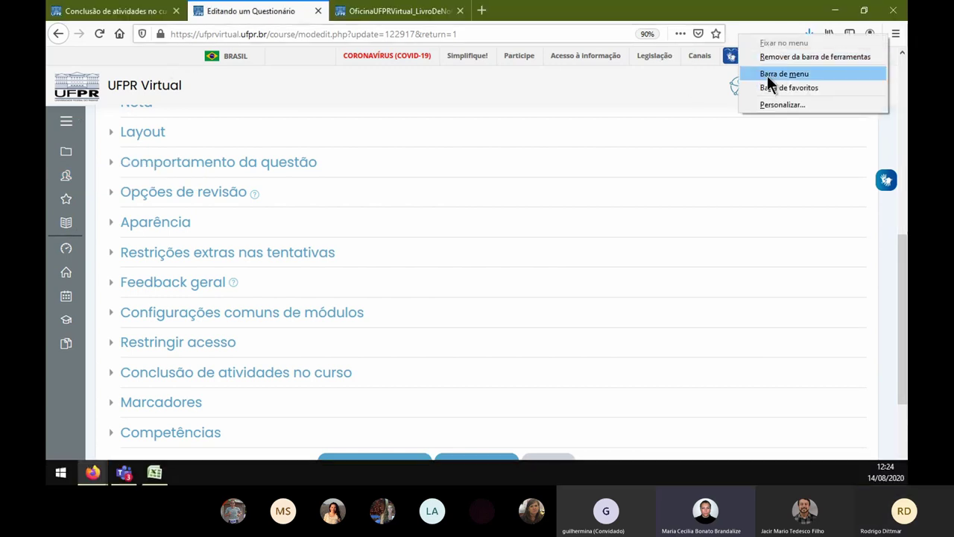
{"action": "left_click", "coordinate": [788, 88]}
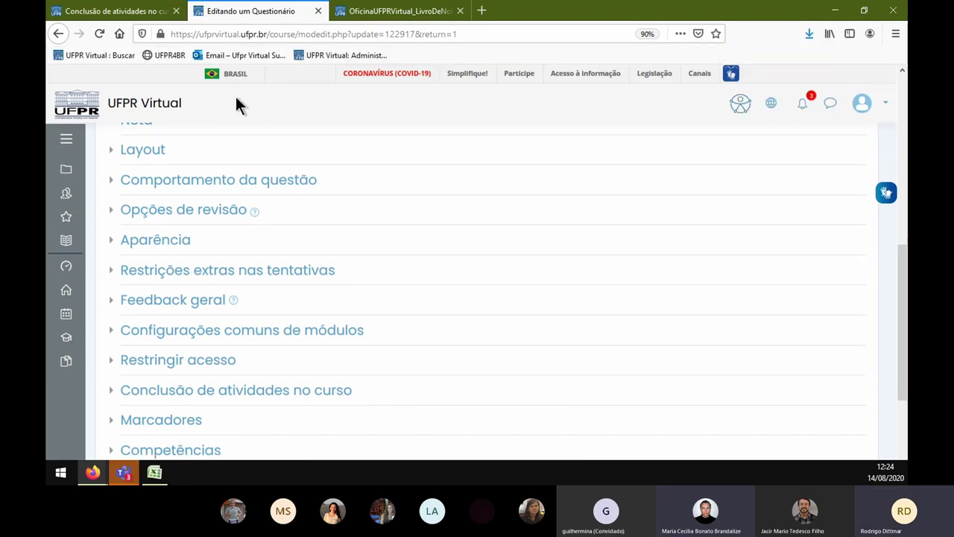
{"action": "left_click", "coordinate": [104, 56]}
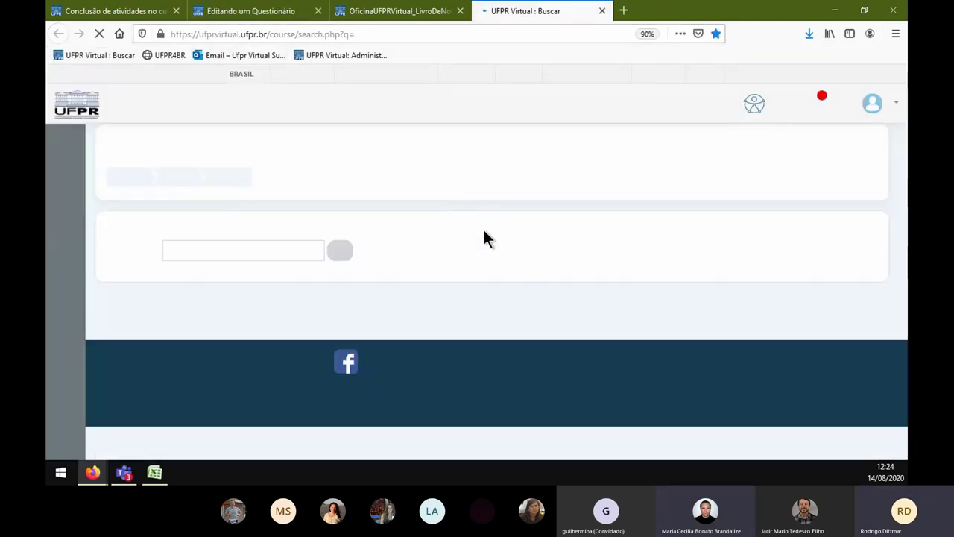
{"action": "left_click", "coordinate": [328, 248]}
{"action": "type", "text": "PE_GA11B_2020_315742"}
{"action": "left_click", "coordinate": [432, 251]}
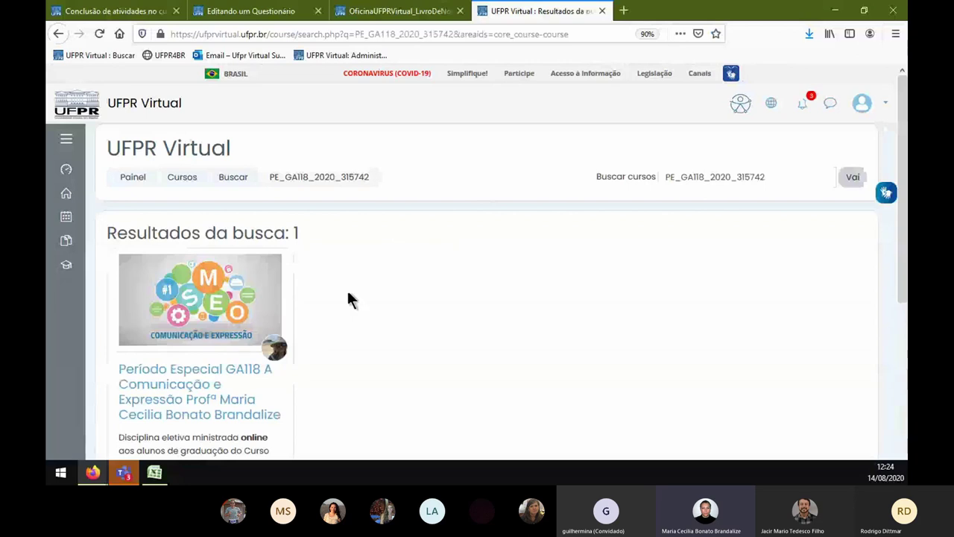
- Open the found course and its user menu, then switch to the private Fórum window
{"action": "scroll", "coordinate": [339, 289], "scroll_direction": "down", "scroll_amount": 2}
{"action": "scroll", "coordinate": [332, 289], "scroll_direction": "down", "scroll_amount": 3}
{"action": "left_click", "coordinate": [185, 142]}
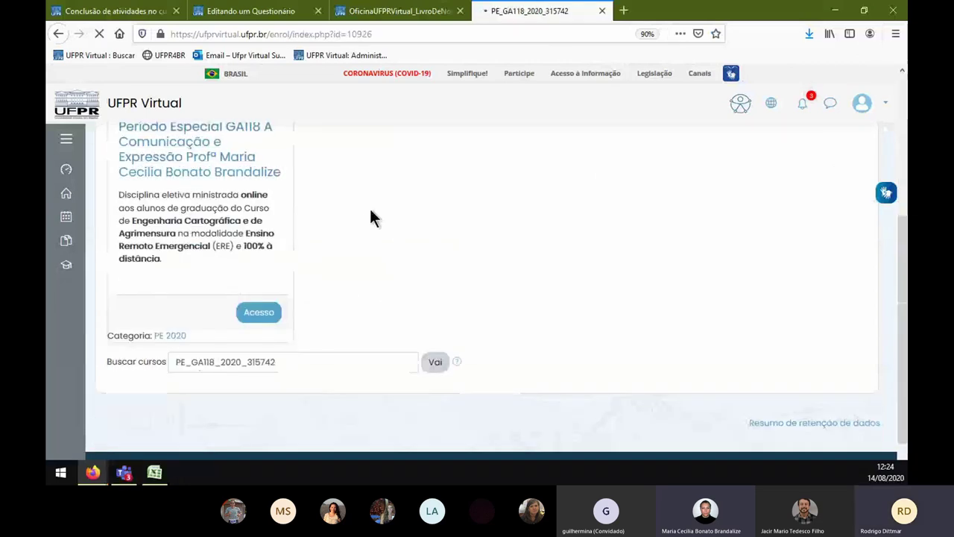
{"action": "left_click", "coordinate": [885, 105]}
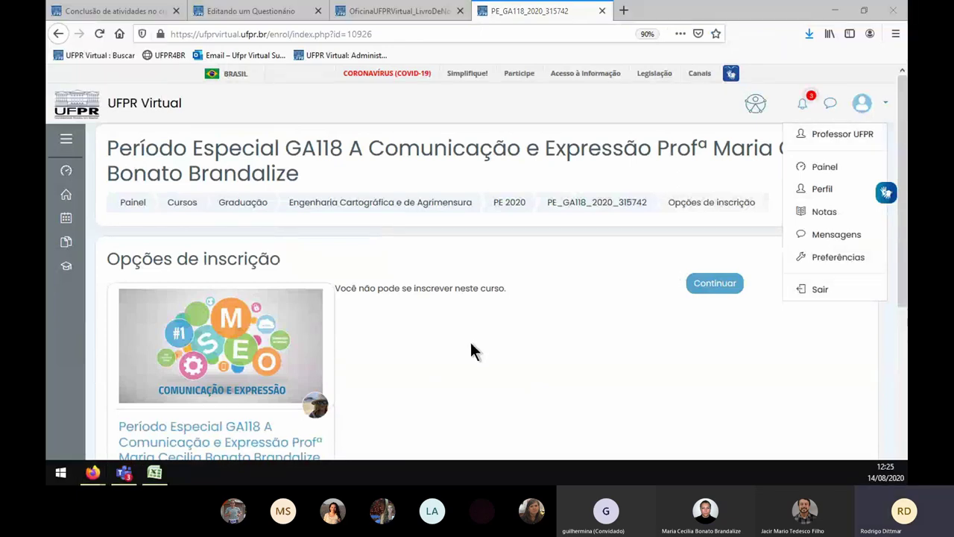
{"action": "key", "text": "alt+Tab"}
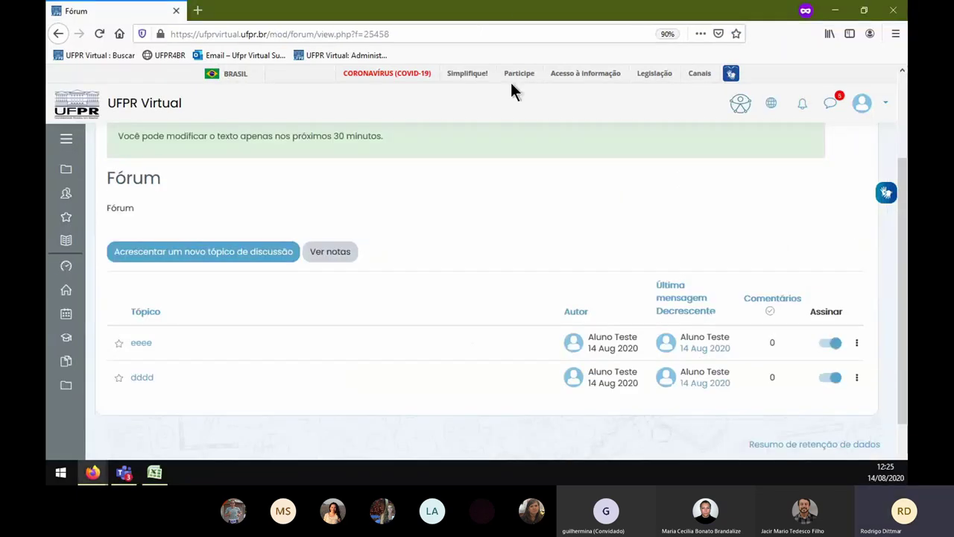
- Copy the course link from its image and maximize the private dashboard window
{"action": "key", "text": "alt+Tab"}
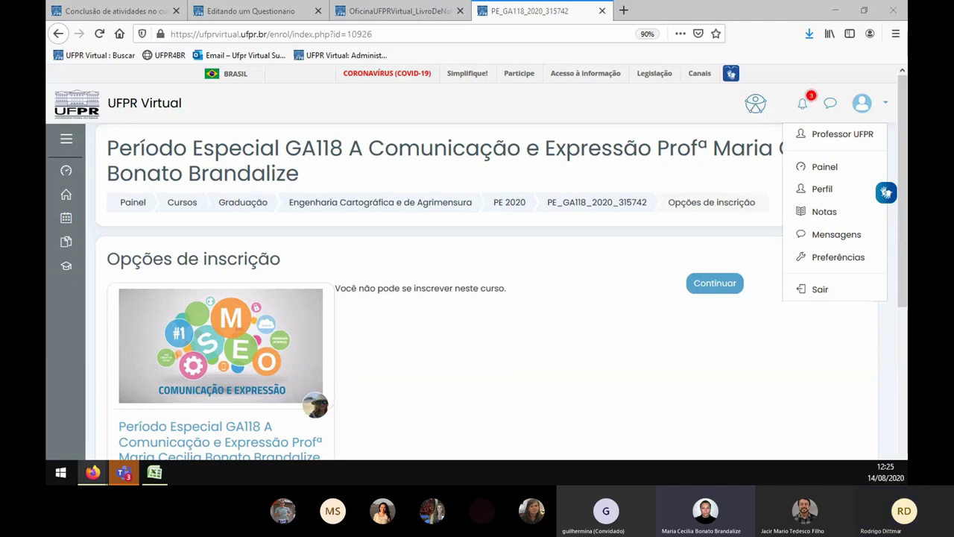
{"action": "key", "text": "alt+Tab"}
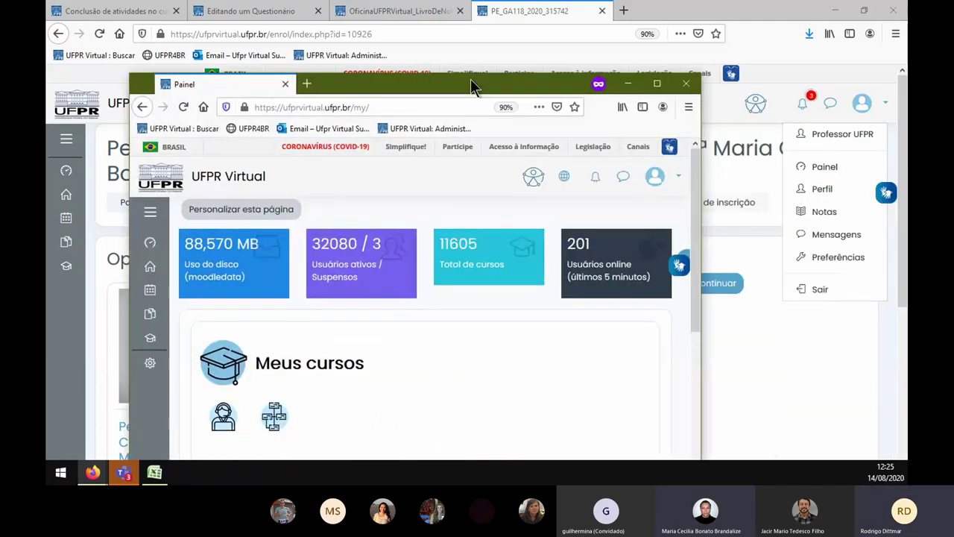
{"action": "left_click", "coordinate": [420, 38]}
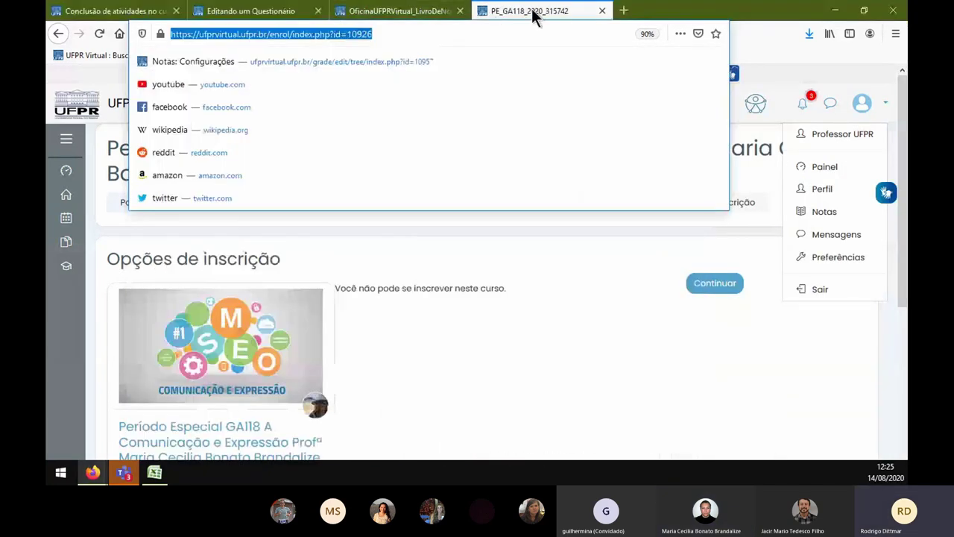
{"action": "left_click", "coordinate": [521, 66]}
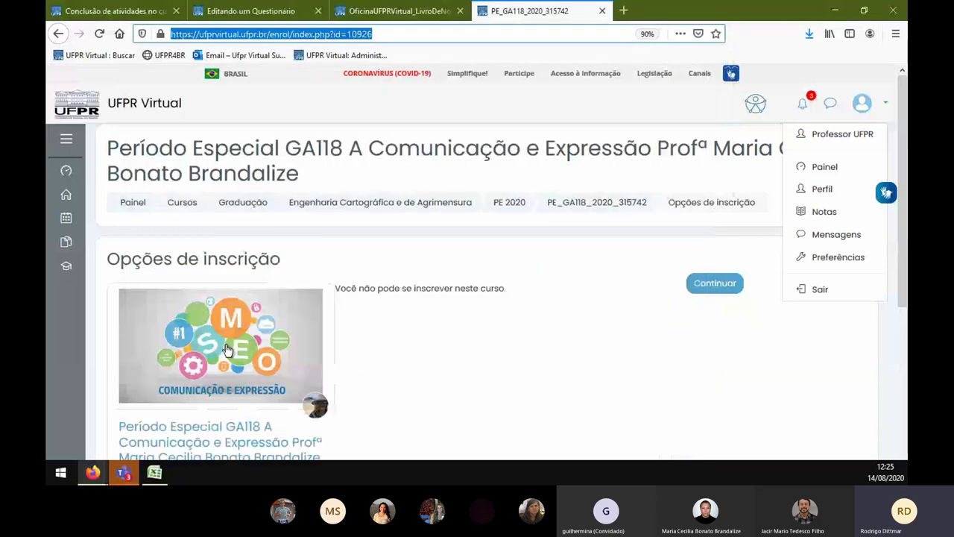
{"action": "right_click", "coordinate": [218, 280]}
{"action": "left_click", "coordinate": [292, 373]}
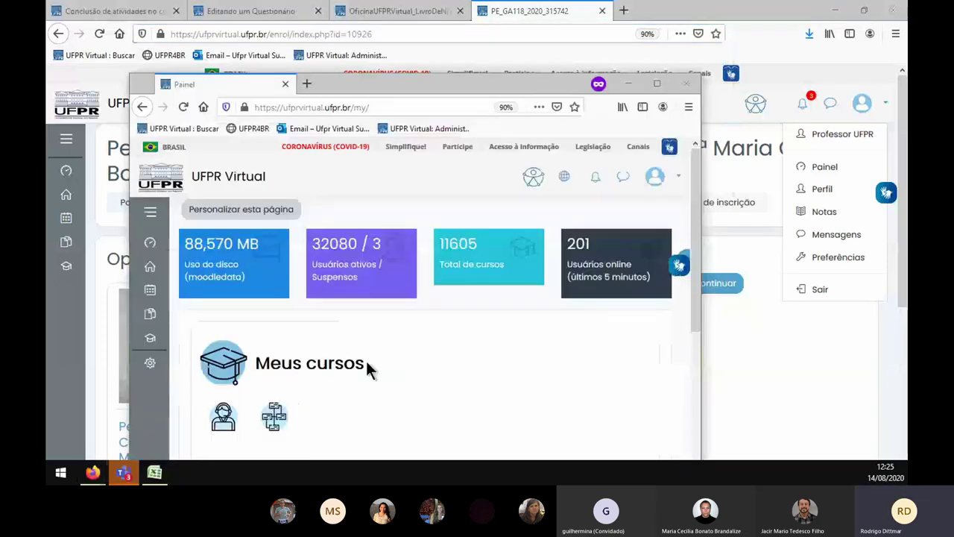
{"action": "double_click", "coordinate": [527, 79]}
- Paste the copied course address into the private window and load the course page
{"action": "left_click", "coordinate": [298, 33]}
{"action": "type", "text": "https://ufprvirtual.ufpr.br/course/view.php?id=10926"}
{"action": "key", "text": "Return"}
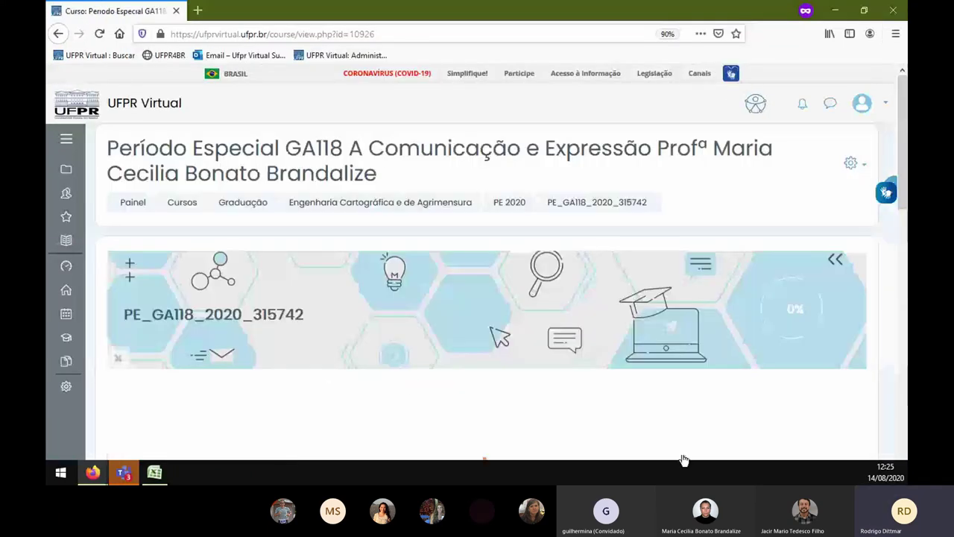
- Accept the data preference prompt and open the Teste Rápido - Módulo I quiz
{"action": "scroll", "coordinate": [390, 379], "scroll_direction": "down", "scroll_amount": 3}
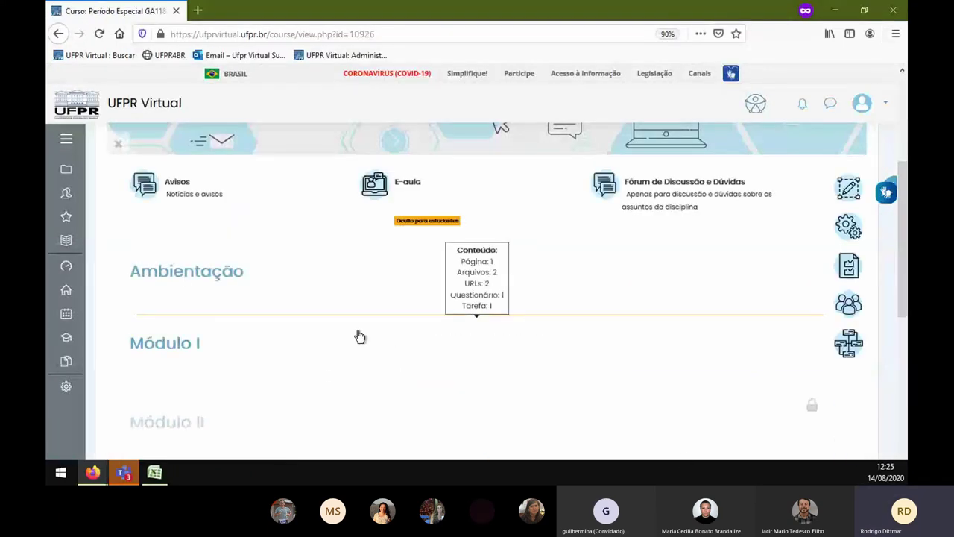
{"action": "scroll", "coordinate": [337, 348], "scroll_direction": "down", "scroll_amount": 1}
{"action": "scroll", "coordinate": [336, 347], "scroll_direction": "down", "scroll_amount": 2}
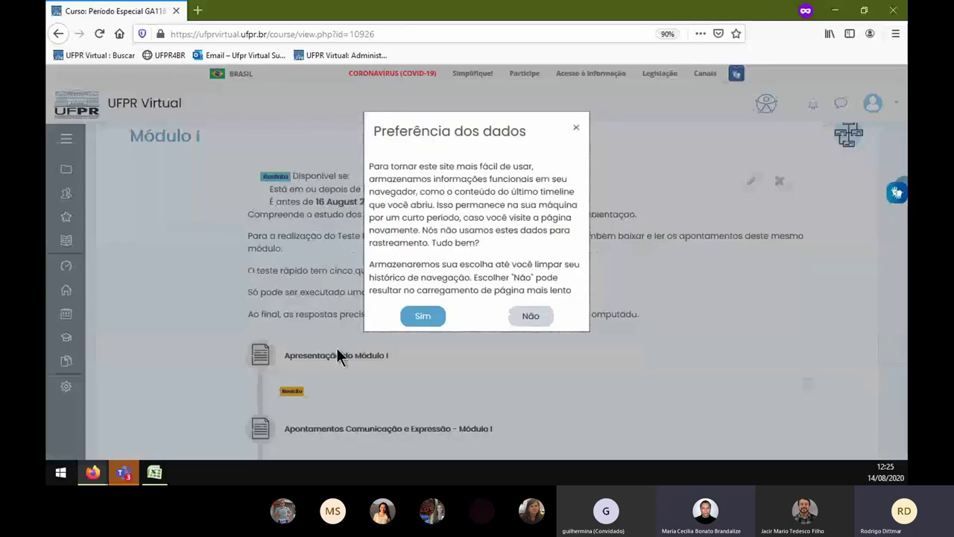
{"action": "left_click", "coordinate": [433, 317]}
{"action": "scroll", "coordinate": [463, 376], "scroll_direction": "down", "scroll_amount": 5}
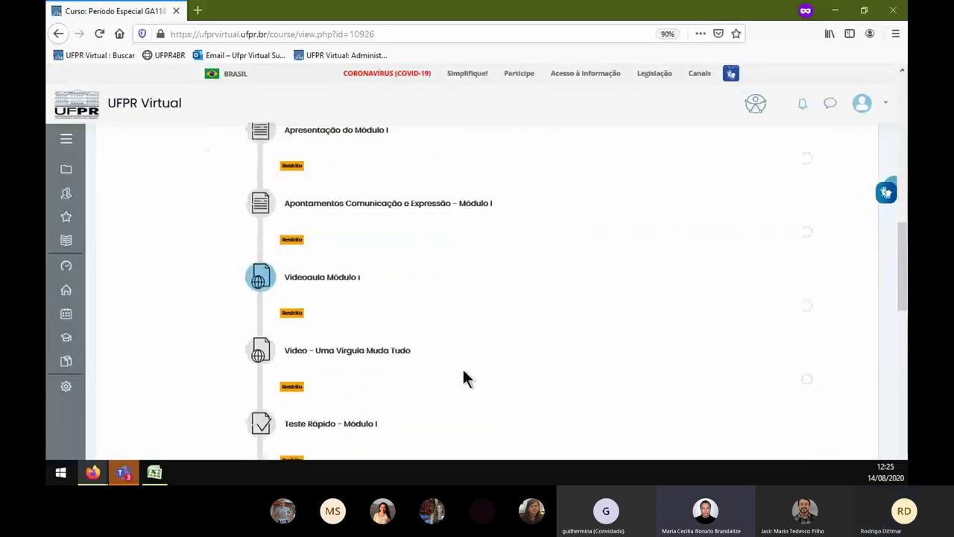
{"action": "scroll", "coordinate": [455, 369], "scroll_direction": "down", "scroll_amount": 1}
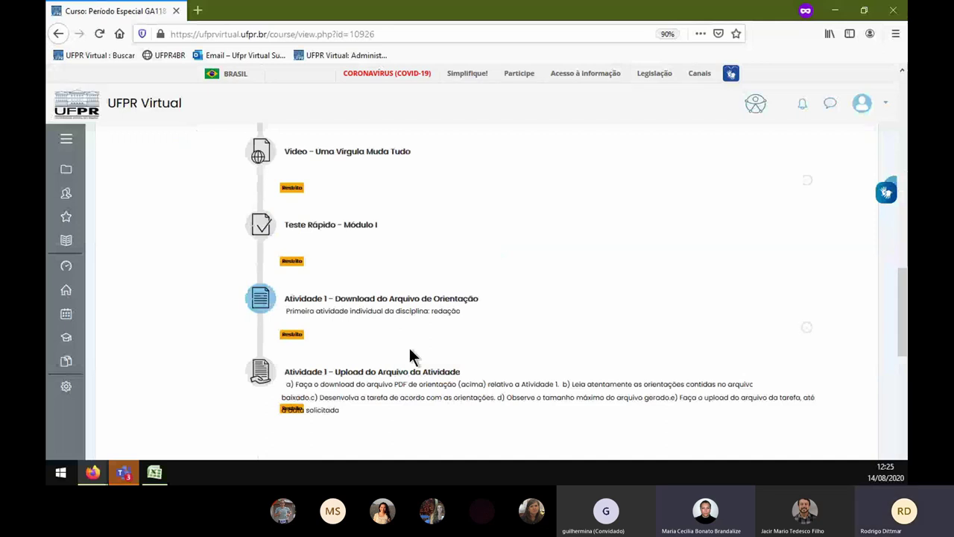
{"action": "left_click", "coordinate": [327, 249]}
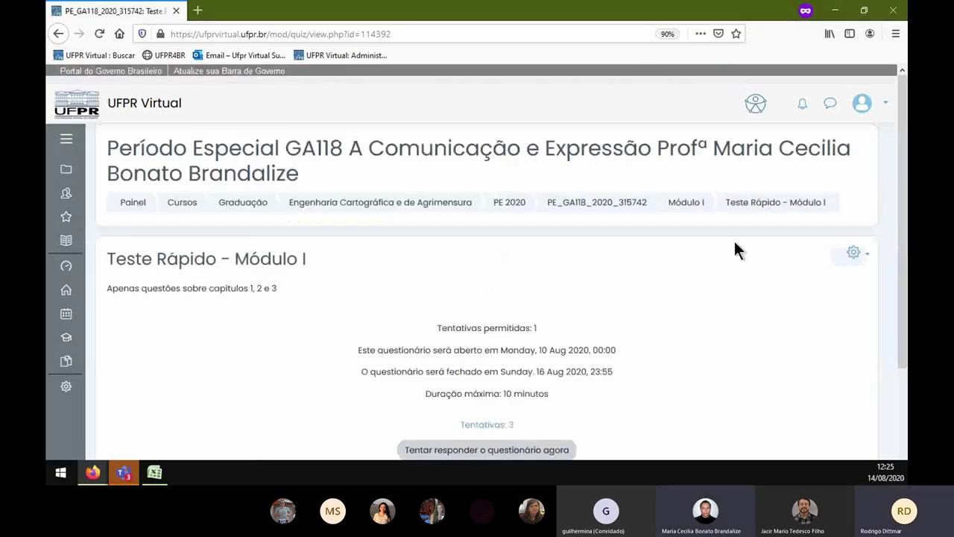
- Review the report of the 3 Teste Rápido - Módulo I attempts, then go back to the quiz
{"action": "left_click_drag", "start_coordinate": [452, 424], "coordinate": [516, 423]}
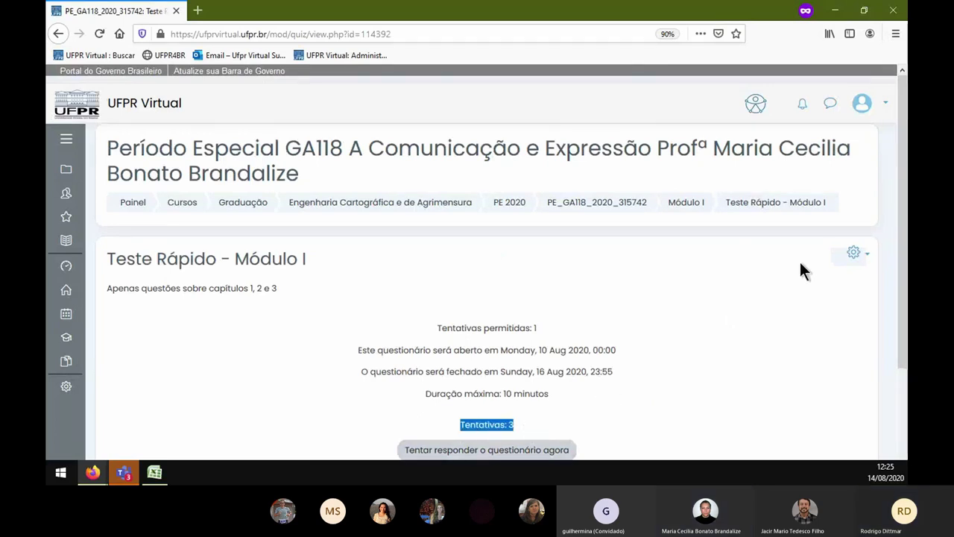
{"action": "left_click", "coordinate": [853, 255]}
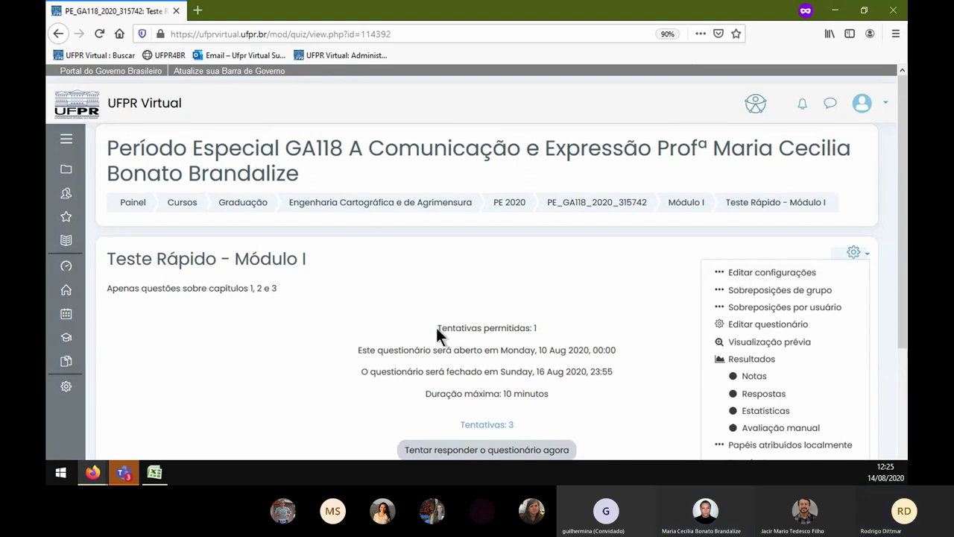
{"action": "scroll", "coordinate": [500, 369], "scroll_direction": "down", "scroll_amount": 1}
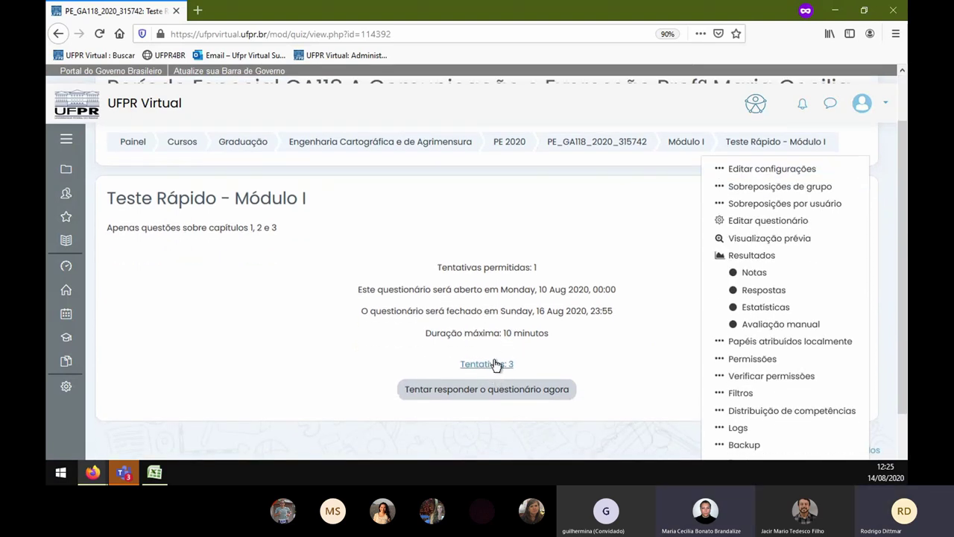
{"action": "left_click", "coordinate": [494, 364]}
{"action": "scroll", "coordinate": [490, 281], "scroll_direction": "down", "scroll_amount": 6}
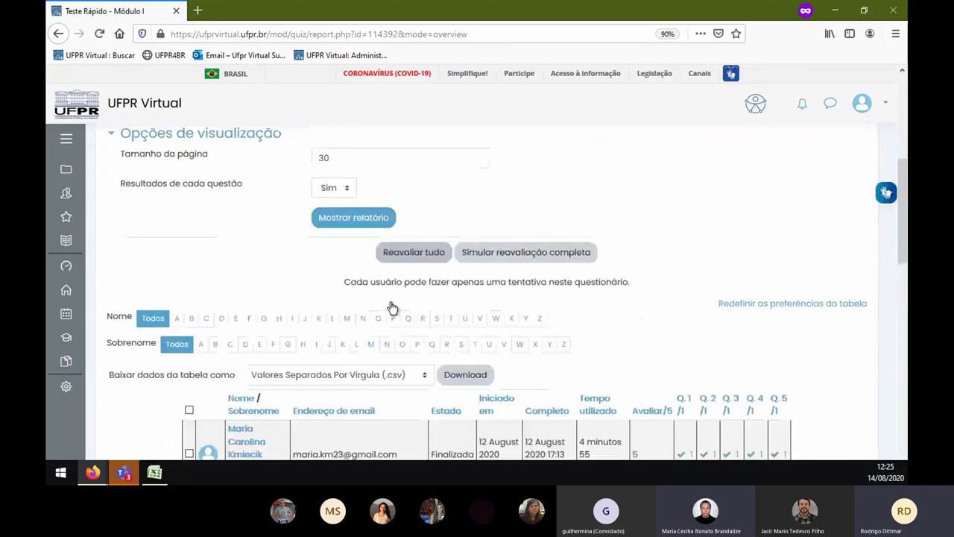
{"action": "scroll", "coordinate": [365, 276], "scroll_direction": "down", "scroll_amount": 4}
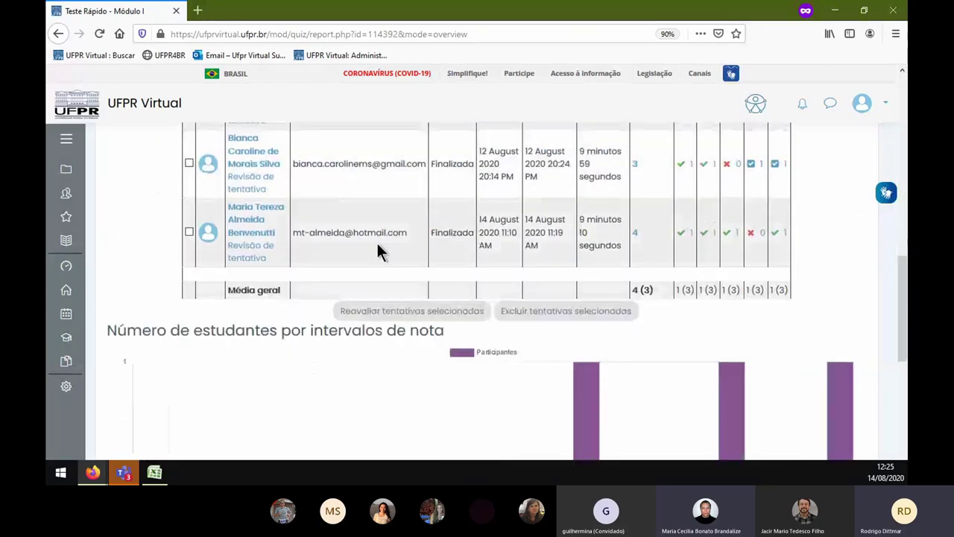
{"action": "scroll", "coordinate": [377, 248], "scroll_direction": "up", "scroll_amount": 4}
{"action": "left_click", "coordinate": [58, 34]}
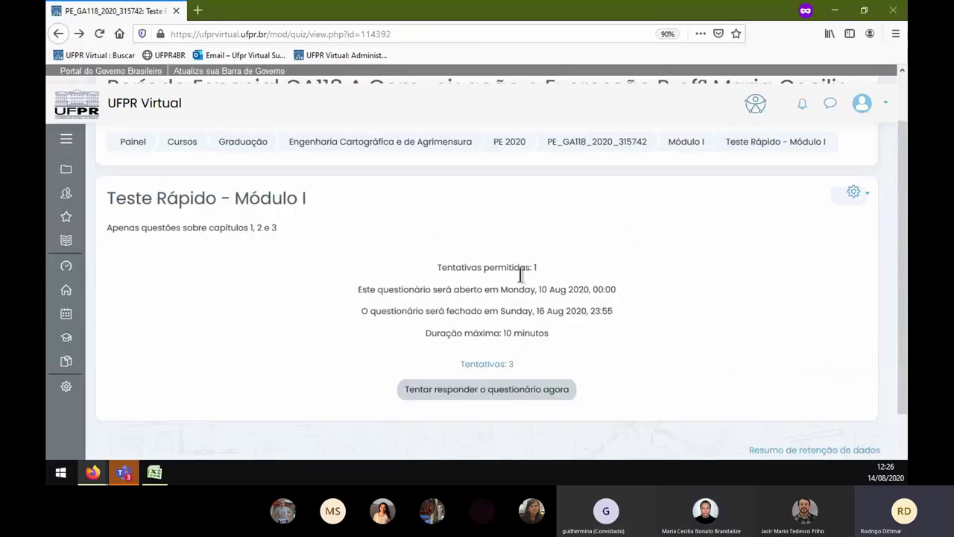
- Open the quiz settings, expand Duração and Nota, and keep attempts allowed at 1
{"action": "left_click", "coordinate": [854, 194]}
{"action": "left_click", "coordinate": [749, 214]}
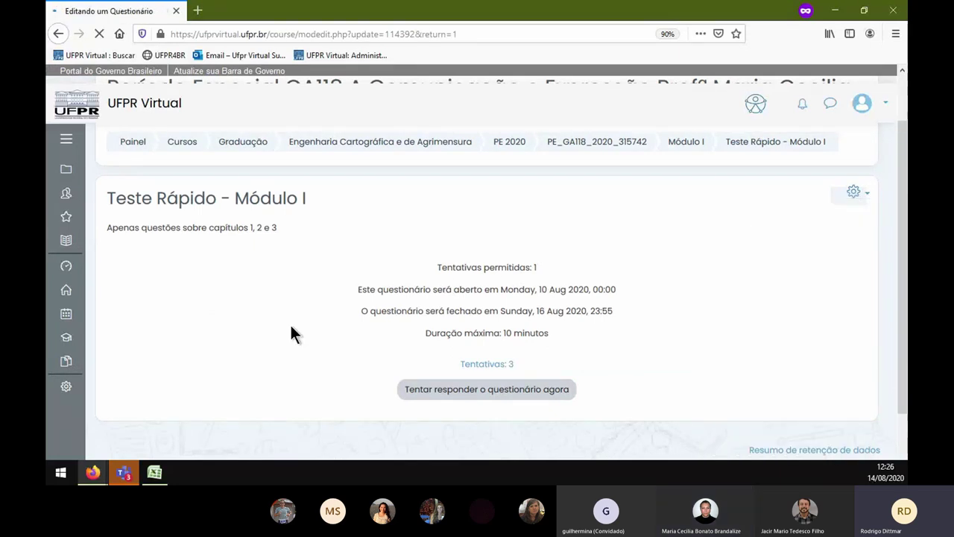
{"action": "scroll", "coordinate": [293, 308], "scroll_direction": "down", "scroll_amount": 3}
{"action": "left_click", "coordinate": [179, 320]}
{"action": "scroll", "coordinate": [201, 317], "scroll_direction": "down", "scroll_amount": 3}
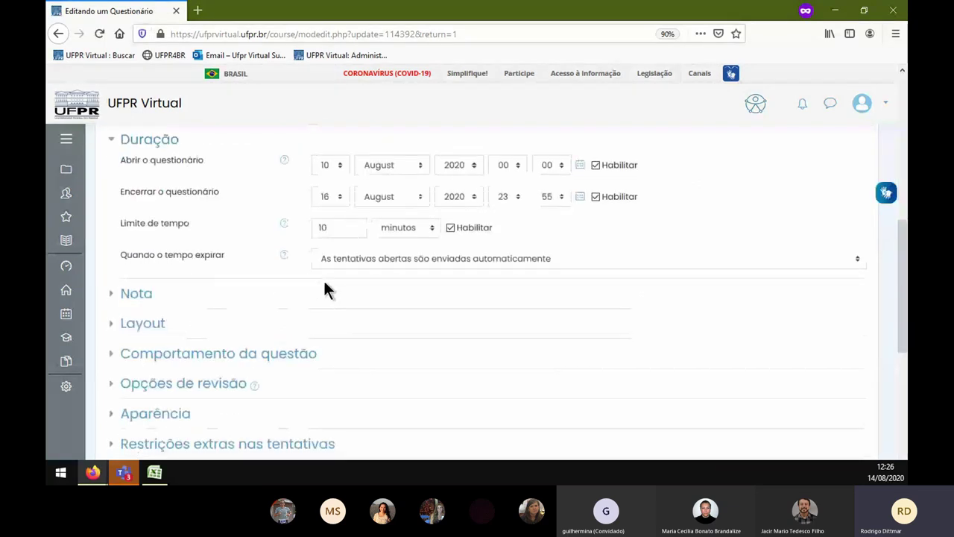
{"action": "left_click", "coordinate": [120, 297]}
{"action": "scroll", "coordinate": [195, 332], "scroll_direction": "down", "scroll_amount": 3}
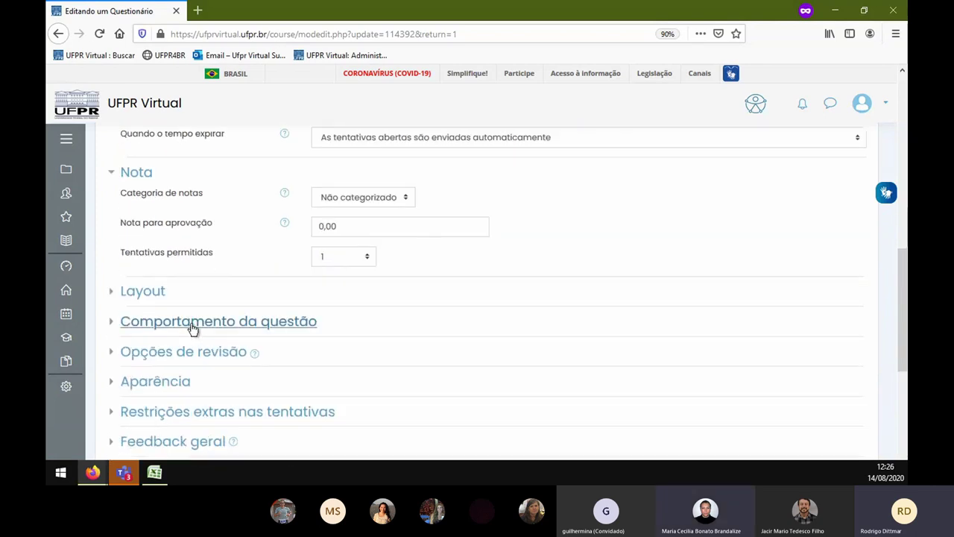
{"action": "left_click", "coordinate": [359, 255]}
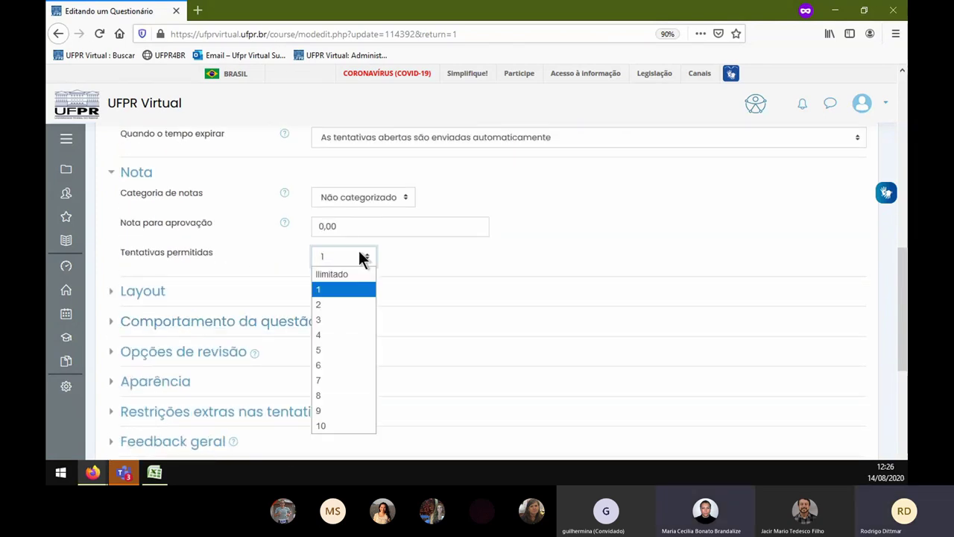
{"action": "left_click", "coordinate": [359, 256]}
- Expand the Layout, question behaviour, review options, Aparência and extra restriction sections
{"action": "left_click", "coordinate": [141, 292]}
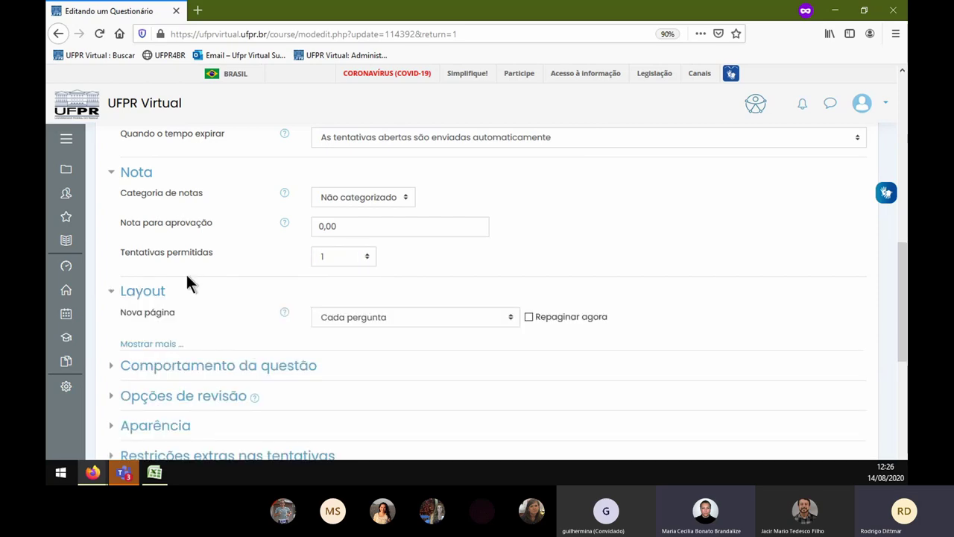
{"action": "scroll", "coordinate": [187, 277], "scroll_direction": "down", "scroll_amount": 3}
{"action": "left_click", "coordinate": [188, 261]}
{"action": "scroll", "coordinate": [184, 290], "scroll_direction": "down", "scroll_amount": 2}
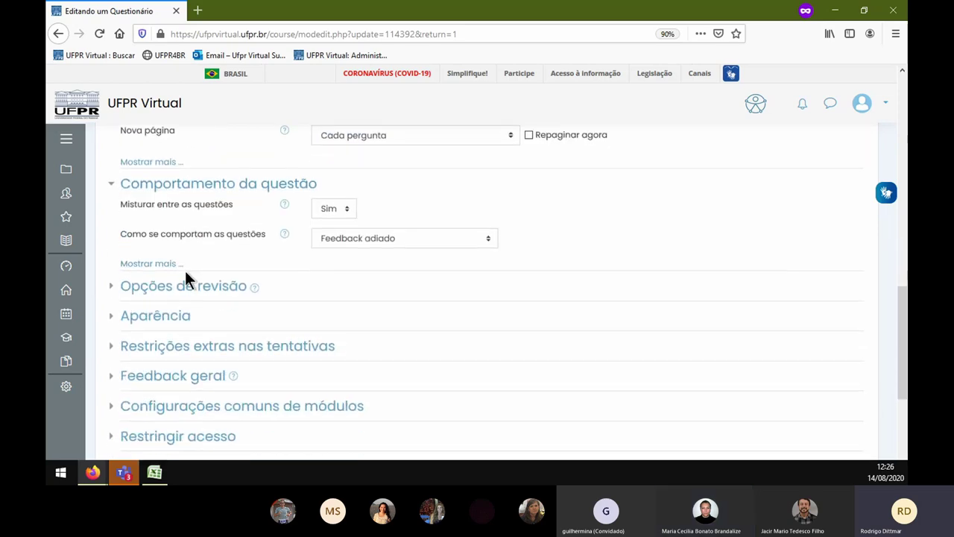
{"action": "left_click", "coordinate": [186, 286]}
{"action": "scroll", "coordinate": [272, 307], "scroll_direction": "down", "scroll_amount": 3}
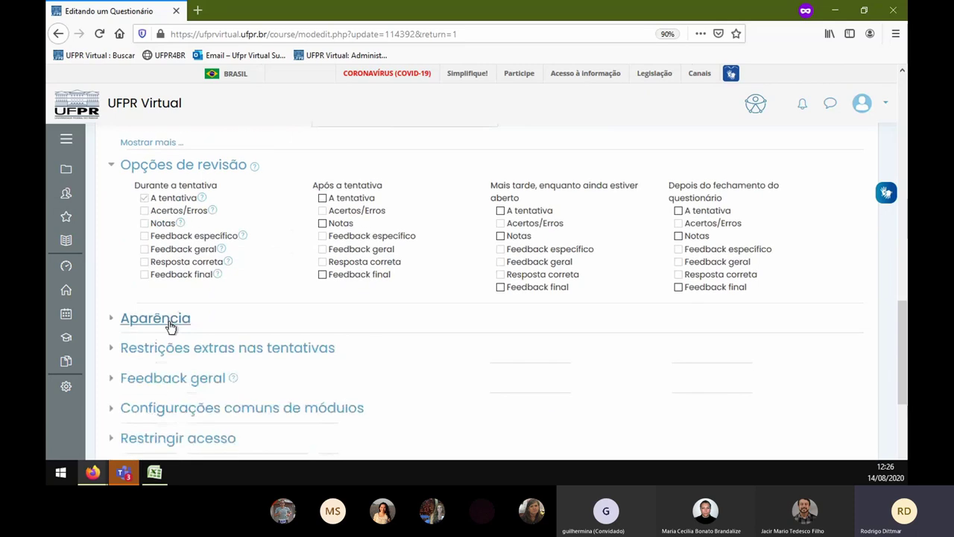
{"action": "left_click", "coordinate": [166, 320]}
{"action": "scroll", "coordinate": [224, 309], "scroll_direction": "down", "scroll_amount": 3}
{"action": "left_click", "coordinate": [209, 298]}
{"action": "scroll", "coordinate": [205, 313], "scroll_direction": "down", "scroll_amount": 3}
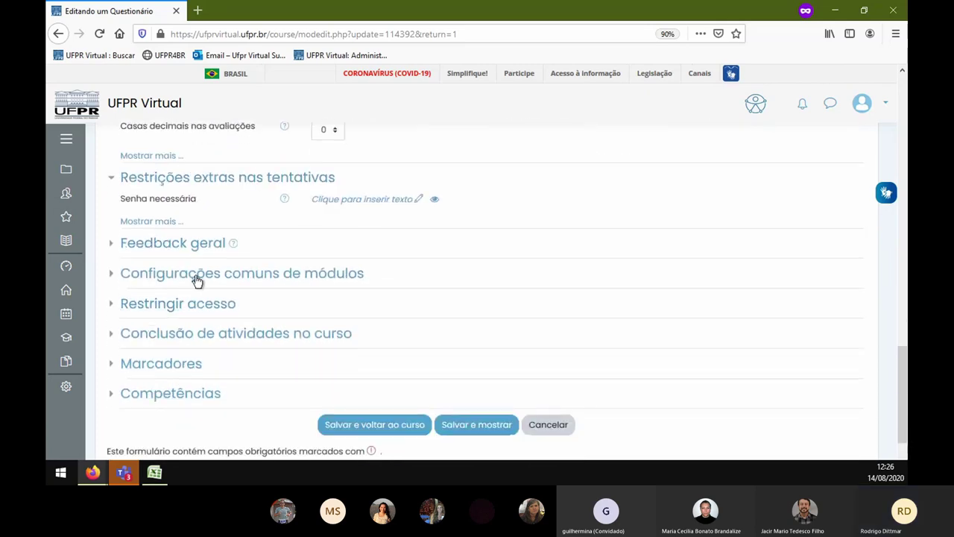
- Expand the overall feedback, common module, access restriction and activity completion sections
{"action": "left_click", "coordinate": [179, 246]}
{"action": "scroll", "coordinate": [181, 298], "scroll_direction": "down", "scroll_amount": 4}
{"action": "left_click", "coordinate": [182, 261]}
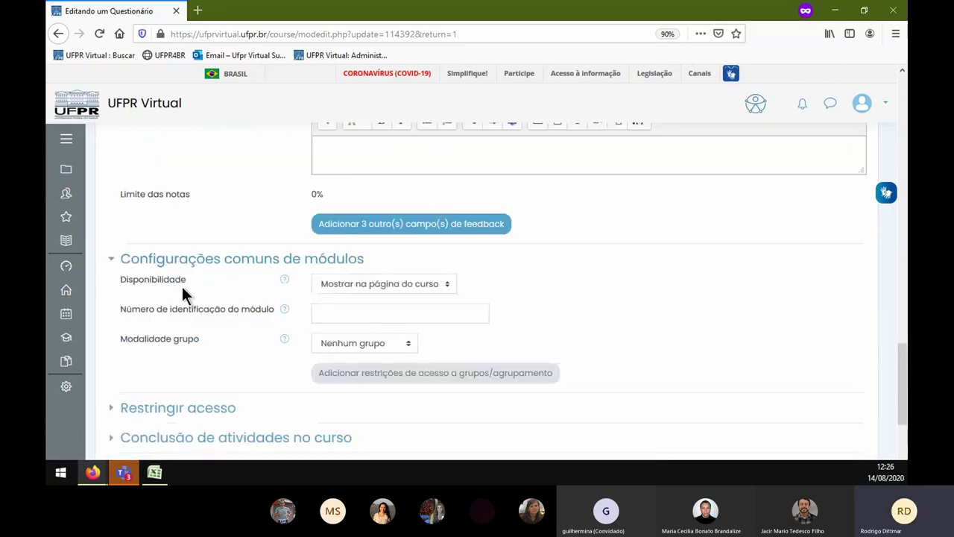
{"action": "scroll", "coordinate": [182, 296], "scroll_direction": "down", "scroll_amount": 3}
{"action": "left_click", "coordinate": [171, 228]}
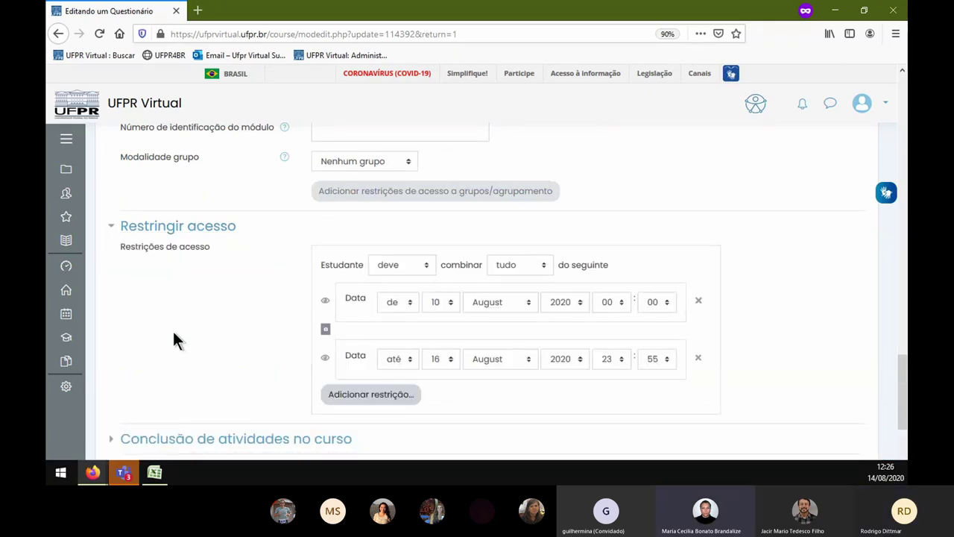
{"action": "scroll", "coordinate": [173, 331], "scroll_direction": "down", "scroll_amount": 3}
{"action": "left_click", "coordinate": [179, 258]}
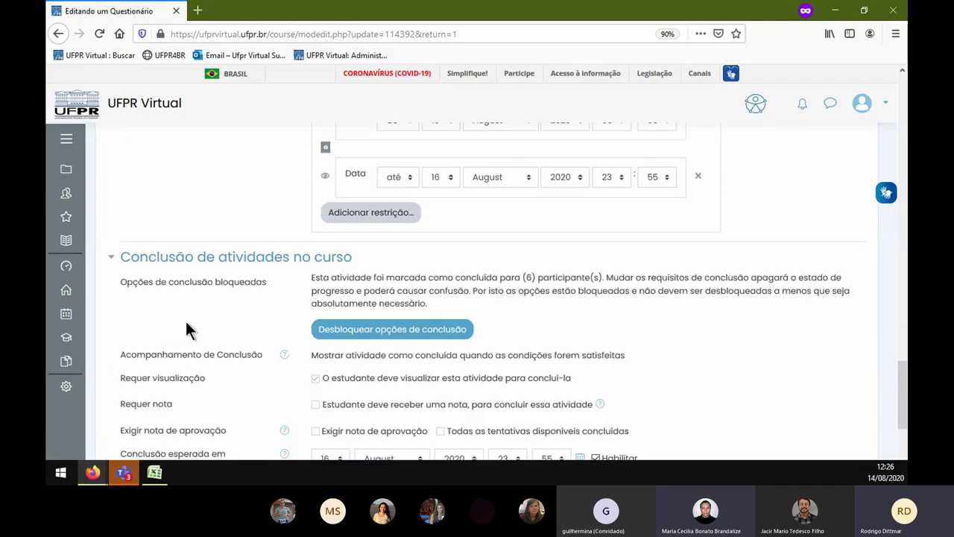
{"action": "scroll", "coordinate": [186, 333], "scroll_direction": "down", "scroll_amount": 2}
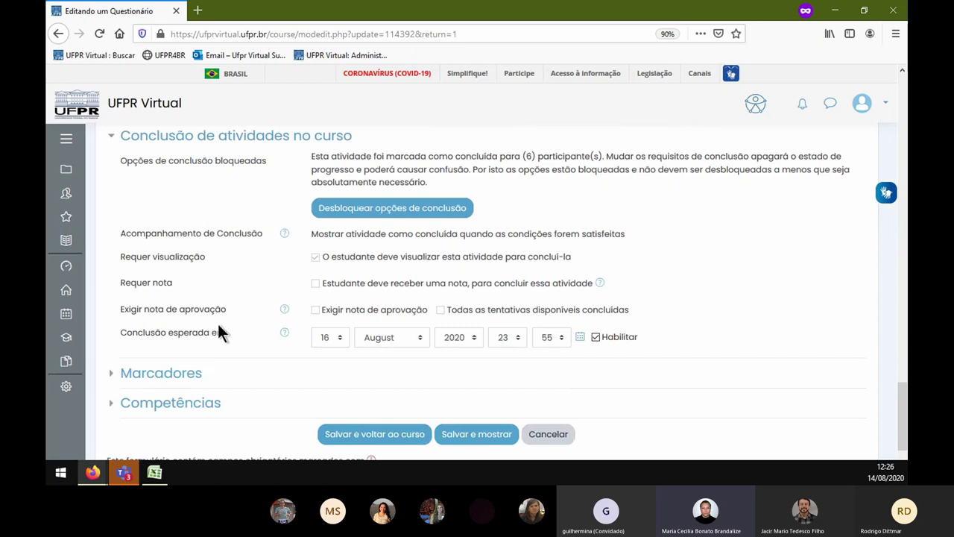
- Leave the settings unsaved, start a timed attempt and answer question 1 with 'dddd'
{"action": "left_click", "coordinate": [58, 34]}
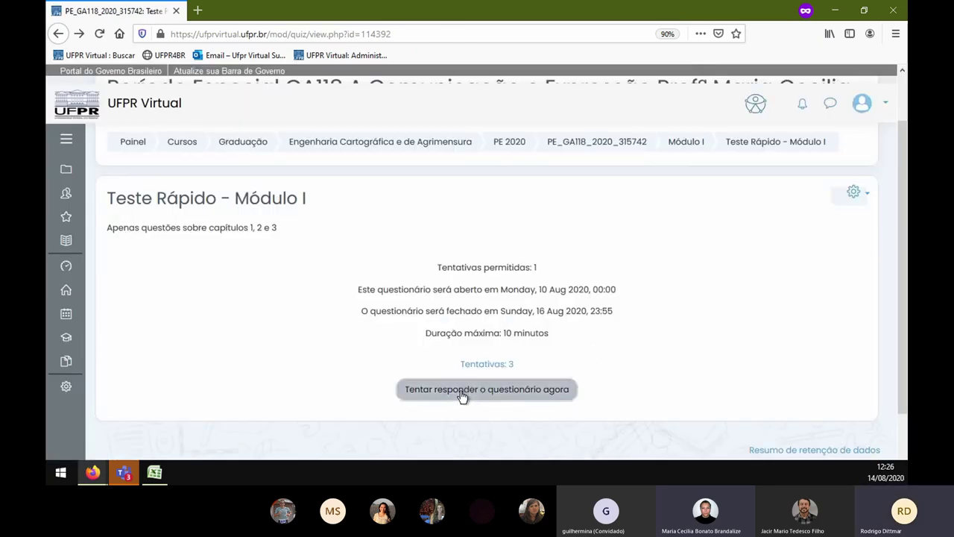
{"action": "left_click", "coordinate": [462, 392]}
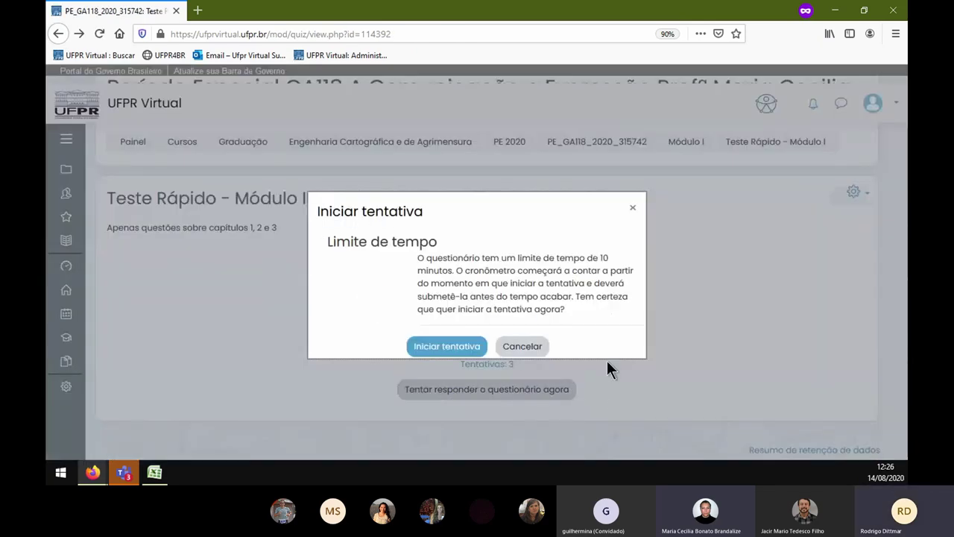
{"action": "left_click", "coordinate": [449, 349]}
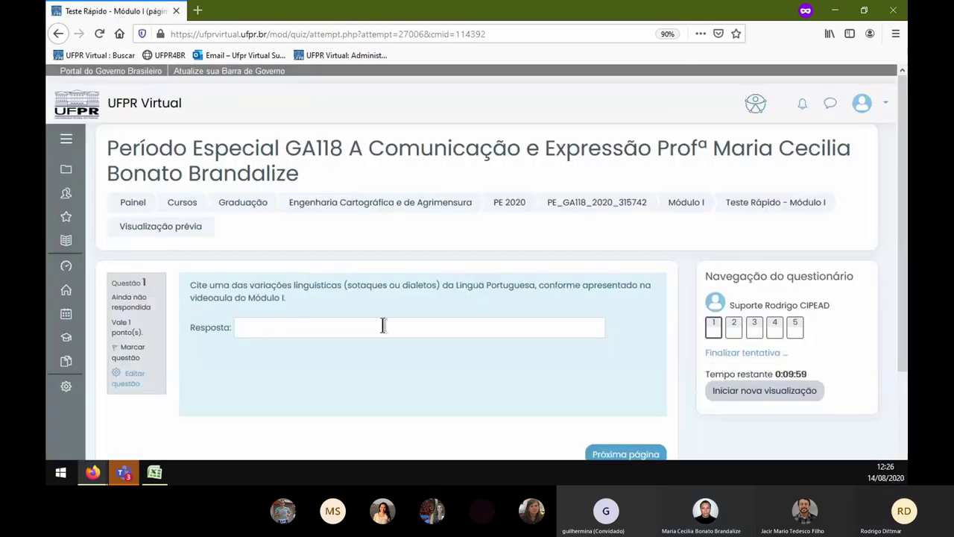
{"action": "left_click", "coordinate": [383, 326]}
{"action": "scroll", "coordinate": [433, 344], "scroll_direction": "down", "scroll_amount": 3}
{"action": "type", "text": "dddd"}
{"action": "left_click", "coordinate": [602, 337]}
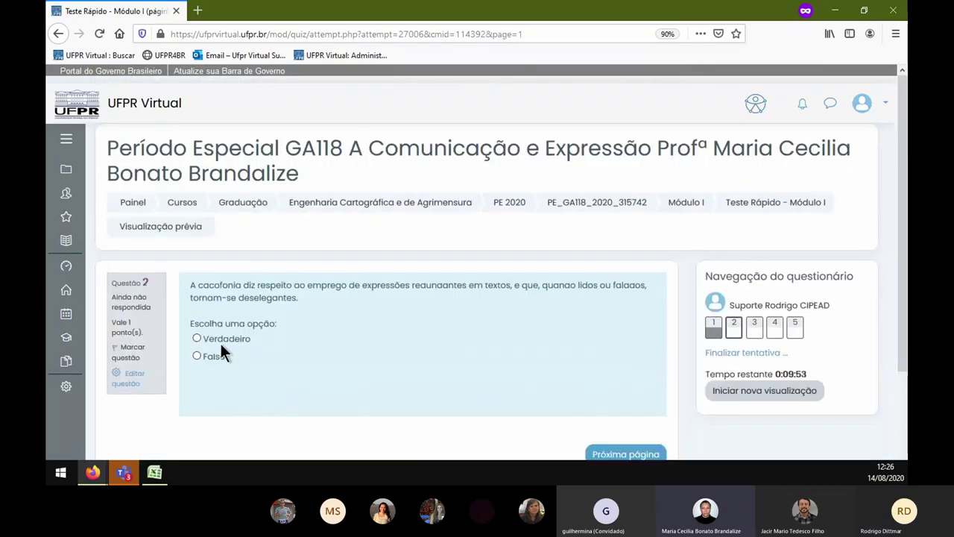
- Answer question 2 Verdadeiro and fill question 3's blanks with comma, comma, ) and (
{"action": "left_click", "coordinate": [221, 342]}
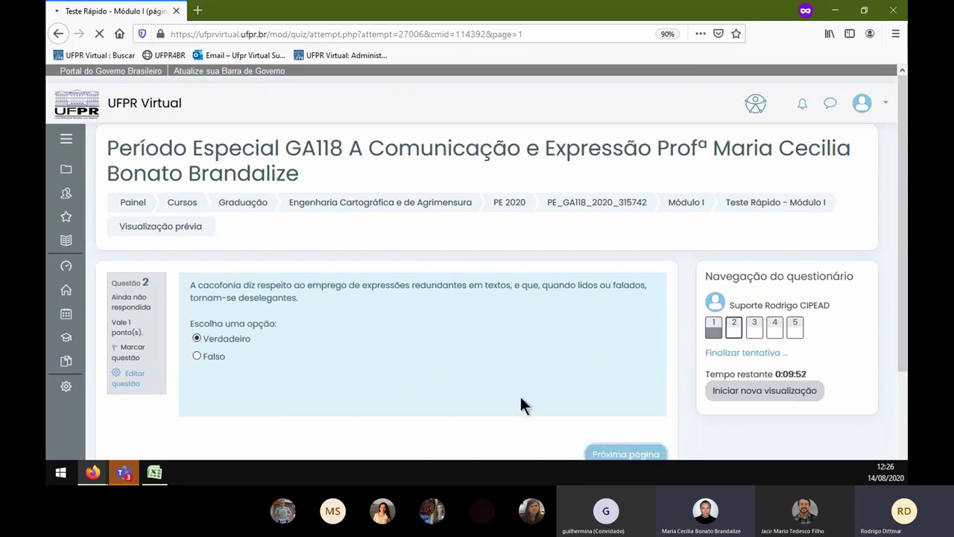
{"action": "left_click", "coordinate": [326, 310]}
{"action": "left_click", "coordinate": [332, 352]}
{"action": "left_click", "coordinate": [527, 310]}
{"action": "left_click", "coordinate": [518, 352]}
{"action": "left_click", "coordinate": [489, 331]}
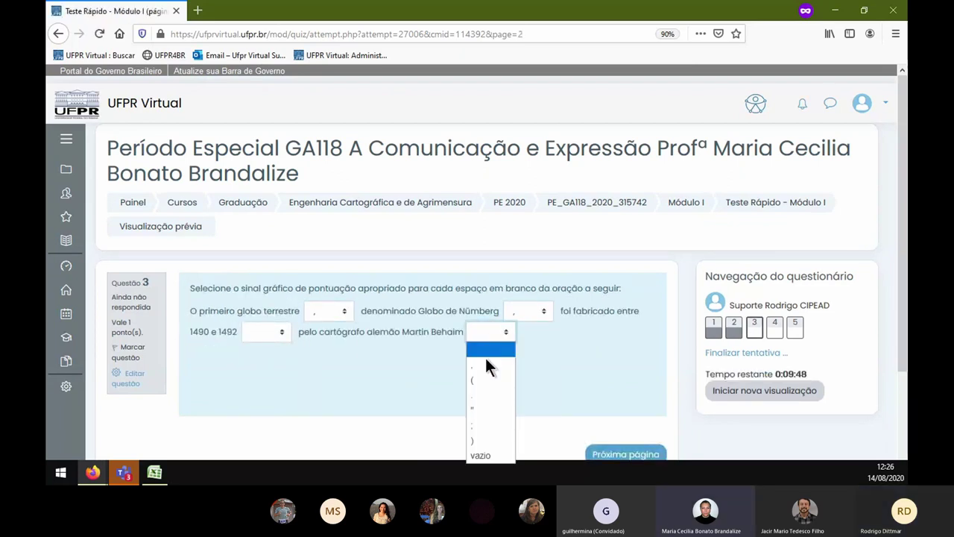
{"action": "left_click", "coordinate": [484, 439]}
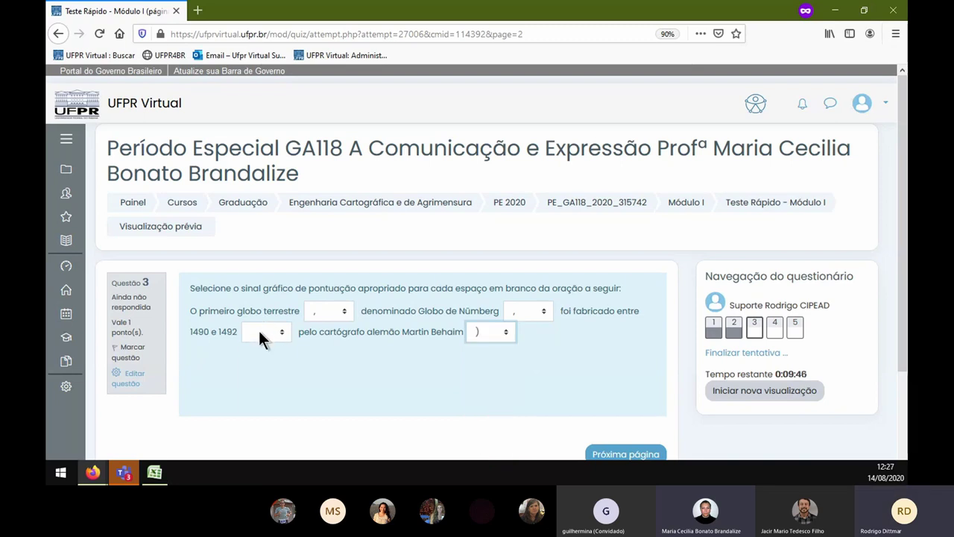
{"action": "left_click", "coordinate": [258, 330]}
{"action": "left_click", "coordinate": [266, 389]}
{"action": "left_click", "coordinate": [619, 454]}
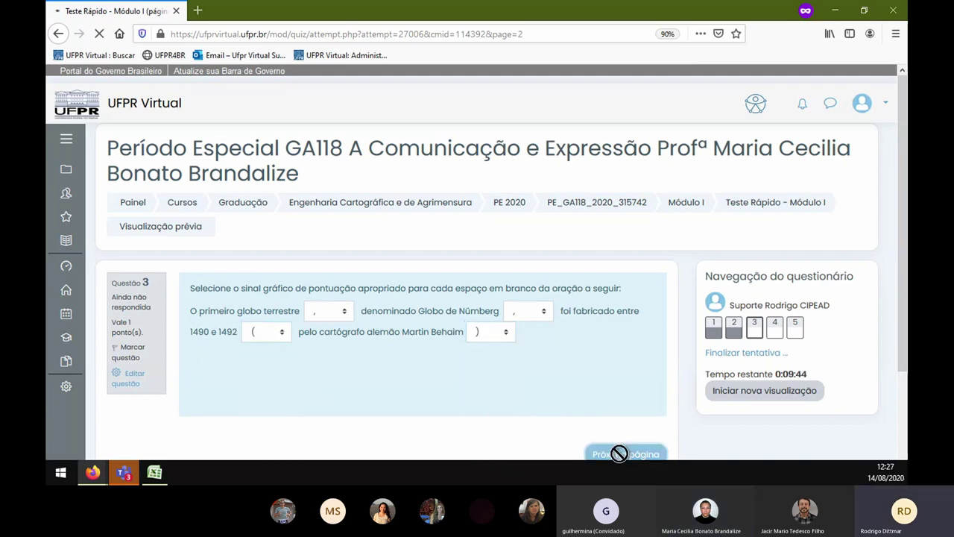
- Pick Para-psicologia for question 4, match the punctuation marks in question 5, and finish the attempt
{"action": "left_click_drag", "start_coordinate": [252, 325], "coordinate": [258, 326]}
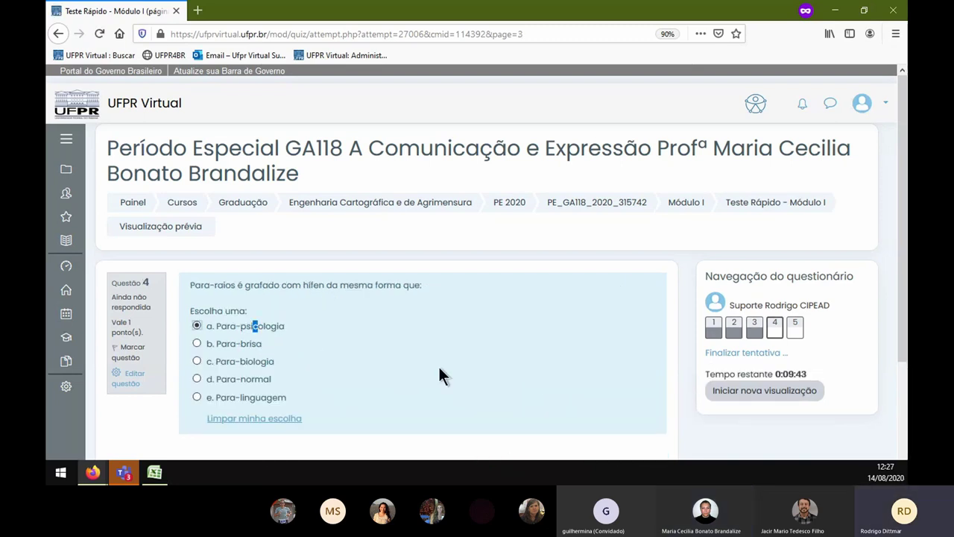
{"action": "scroll", "coordinate": [507, 369], "scroll_direction": "down", "scroll_amount": 3}
{"action": "left_click", "coordinate": [639, 354]}
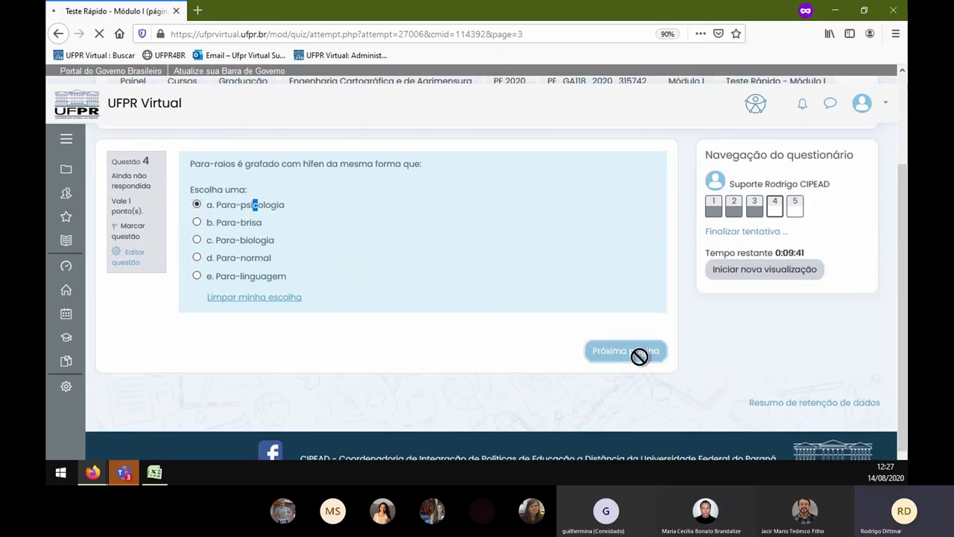
{"action": "scroll", "coordinate": [447, 314], "scroll_direction": "down", "scroll_amount": 1}
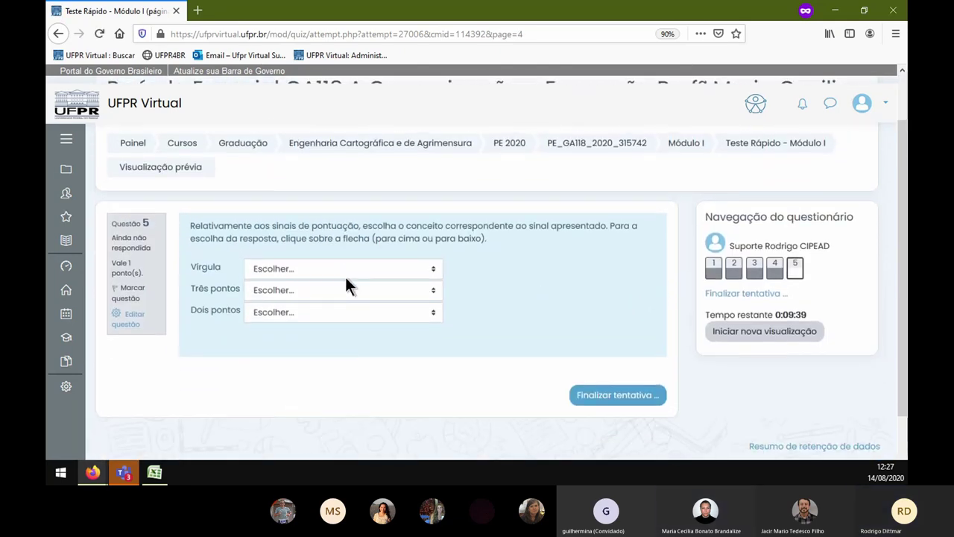
{"action": "left_click", "coordinate": [345, 277]}
{"action": "left_click", "coordinate": [340, 299]}
{"action": "left_click", "coordinate": [341, 291]}
{"action": "left_click", "coordinate": [341, 334]}
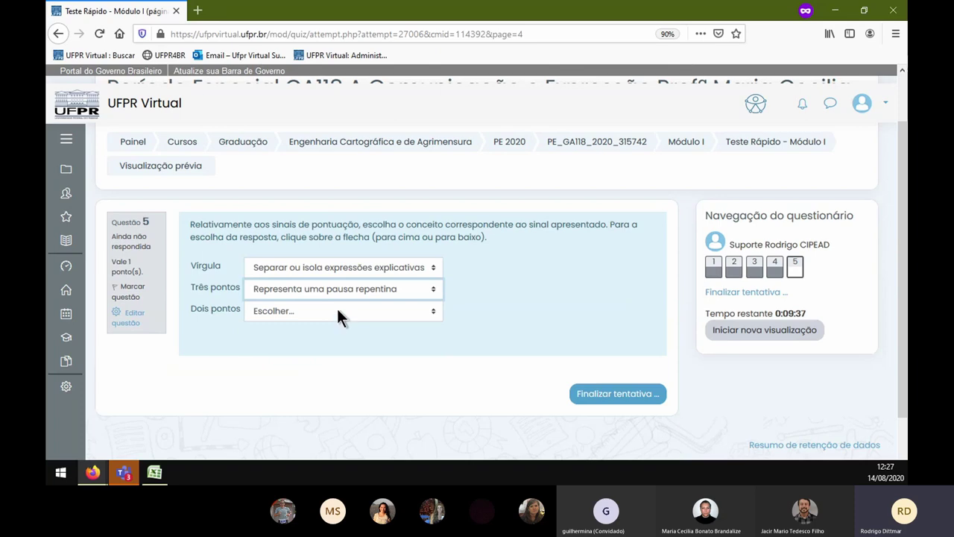
{"action": "left_click", "coordinate": [337, 311]}
{"action": "left_click", "coordinate": [342, 373]}
{"action": "left_click", "coordinate": [629, 394]}
- Look over the attempt summary, then choose Iniciar nova visualização to begin another preview
{"action": "scroll", "coordinate": [585, 361], "scroll_direction": "down", "scroll_amount": 3}
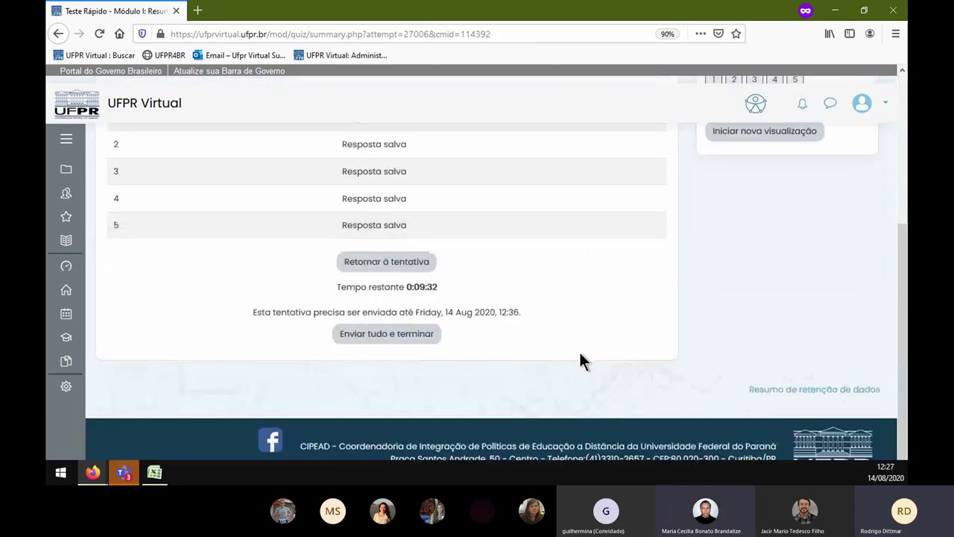
{"action": "scroll", "coordinate": [538, 307], "scroll_direction": "up", "scroll_amount": 2}
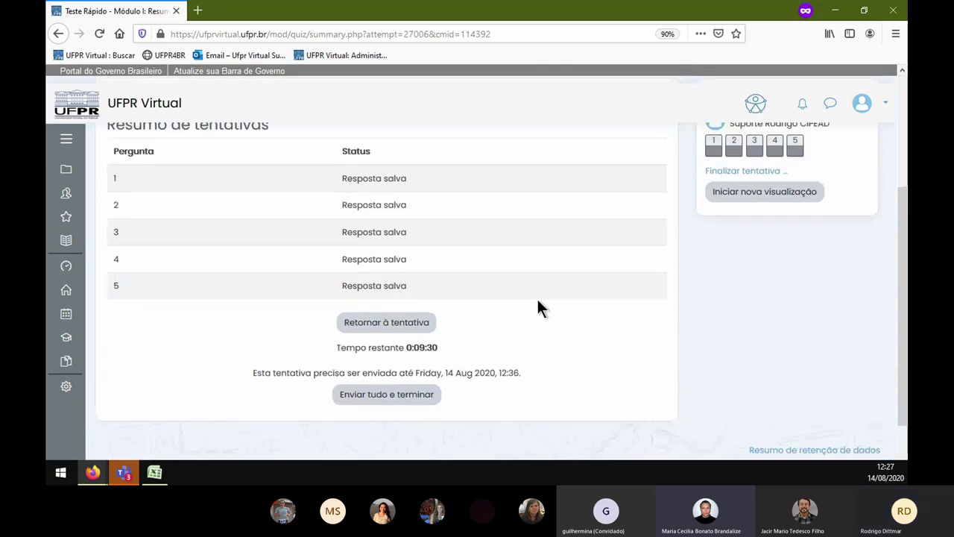
{"action": "scroll", "coordinate": [540, 307], "scroll_direction": "up", "scroll_amount": 1}
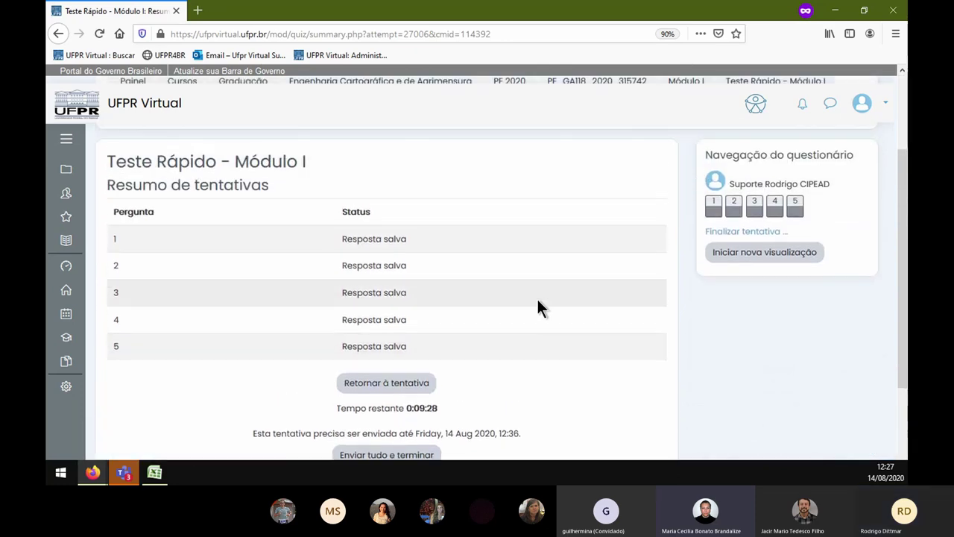
{"action": "scroll", "coordinate": [538, 305], "scroll_direction": "down", "scroll_amount": 2}
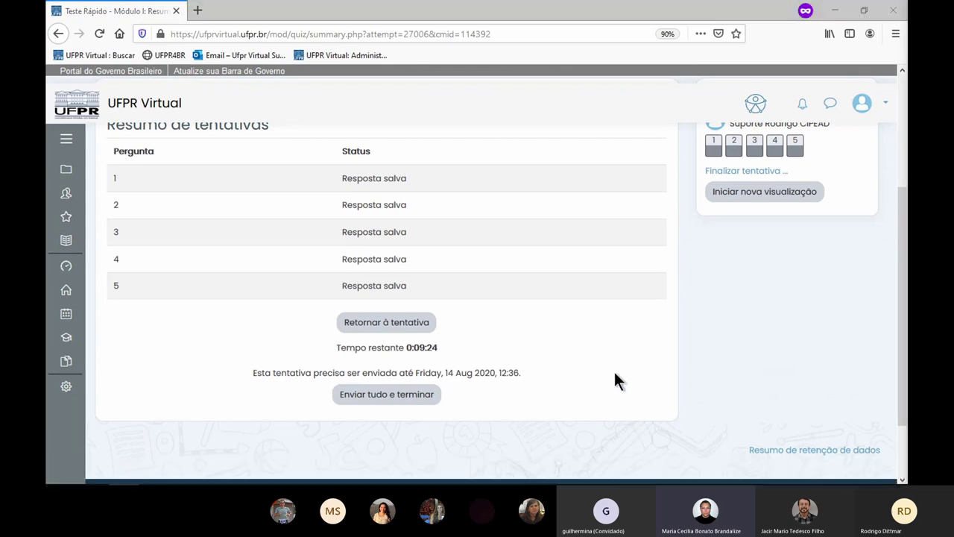
{"action": "scroll", "coordinate": [705, 316], "scroll_direction": "up", "scroll_amount": 2}
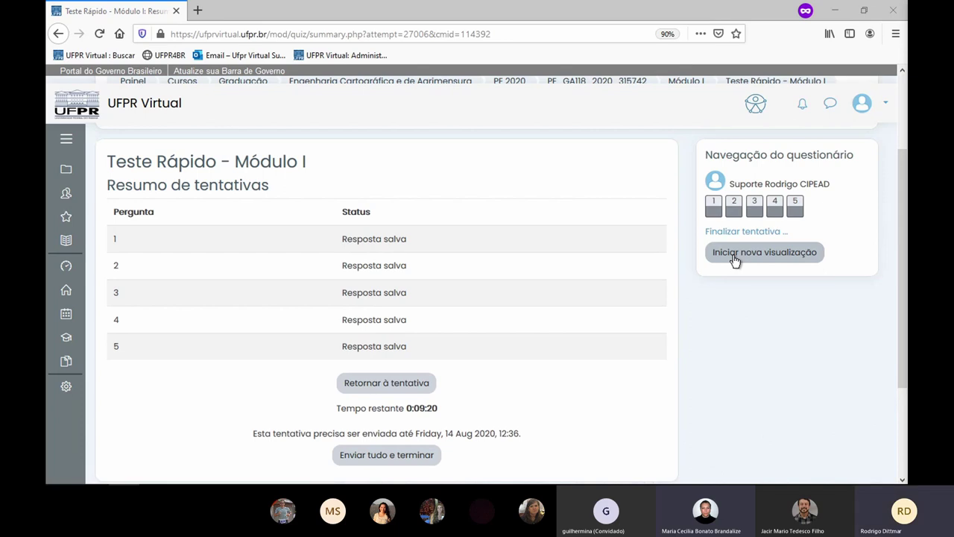
{"action": "left_click", "coordinate": [735, 260]}
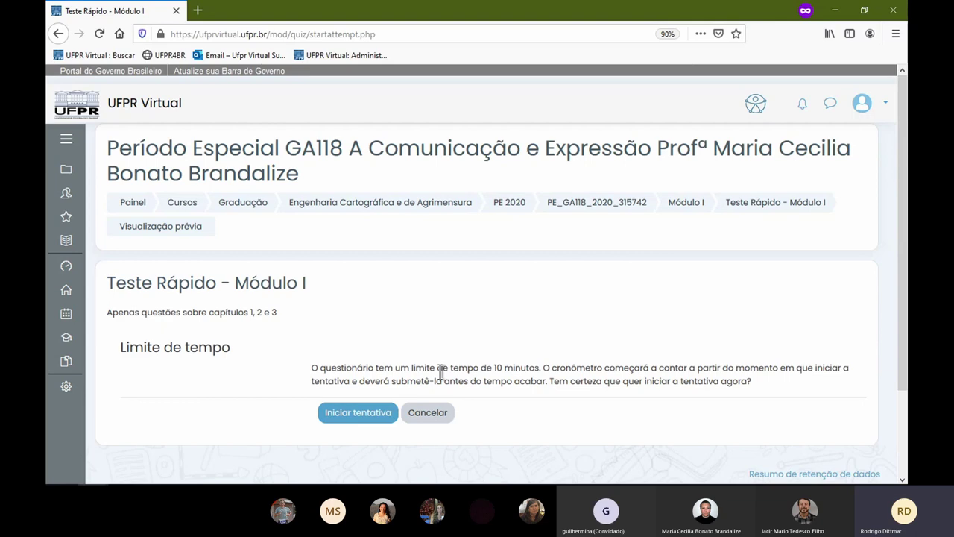
- Start the attempt and match Contexto, Emissor and Destinatário in question 1
{"action": "left_click", "coordinate": [361, 415]}
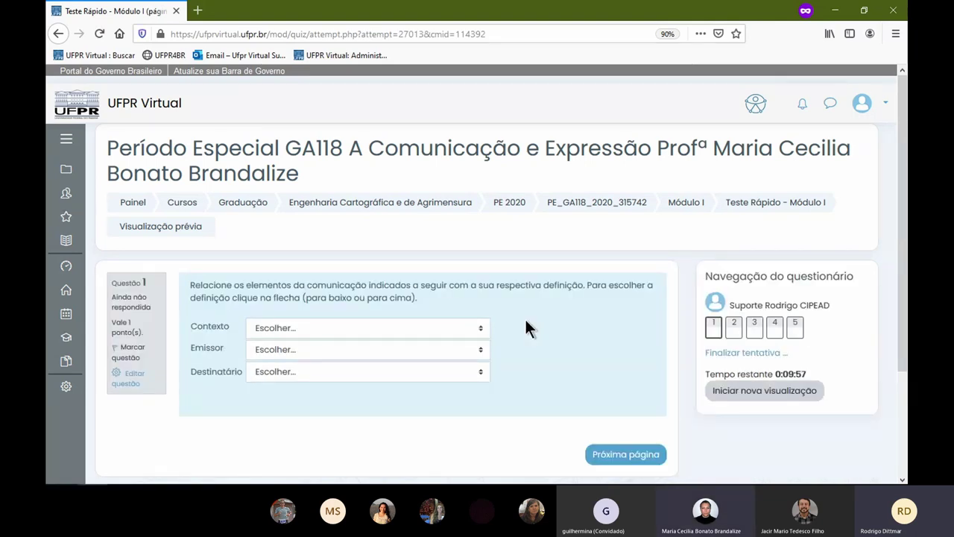
{"action": "left_click", "coordinate": [436, 328]}
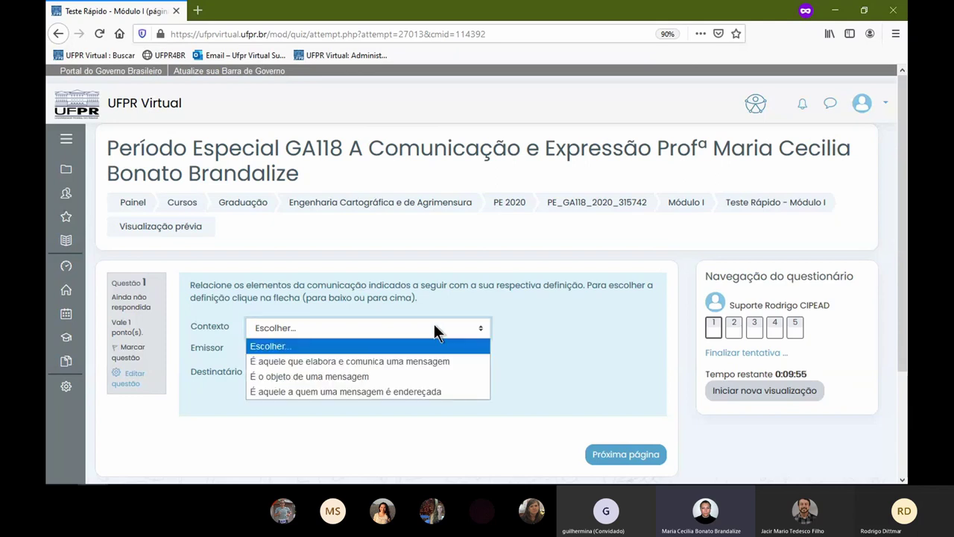
{"action": "left_click", "coordinate": [430, 356]}
{"action": "left_click", "coordinate": [428, 349]}
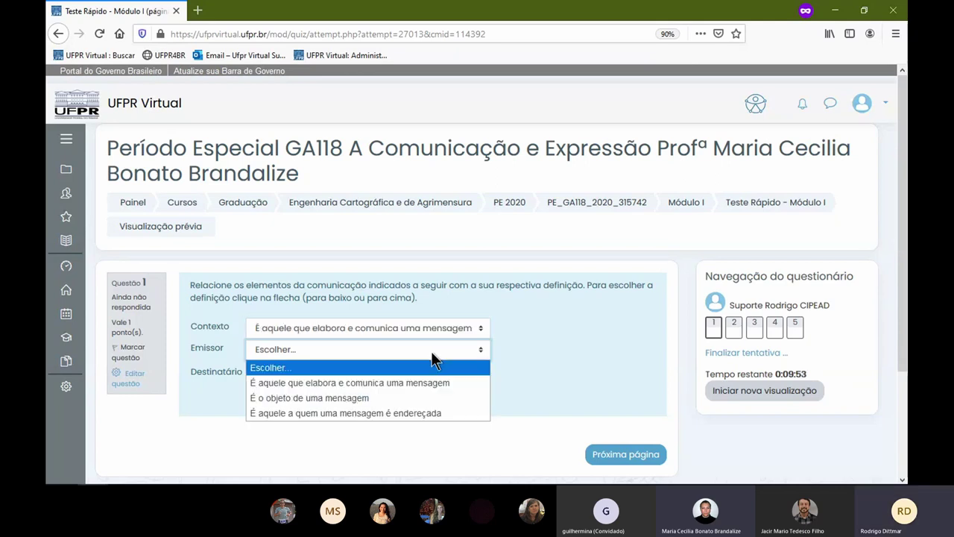
{"action": "left_click", "coordinate": [431, 396]}
{"action": "left_click", "coordinate": [402, 376]}
{"action": "left_click", "coordinate": [390, 401]}
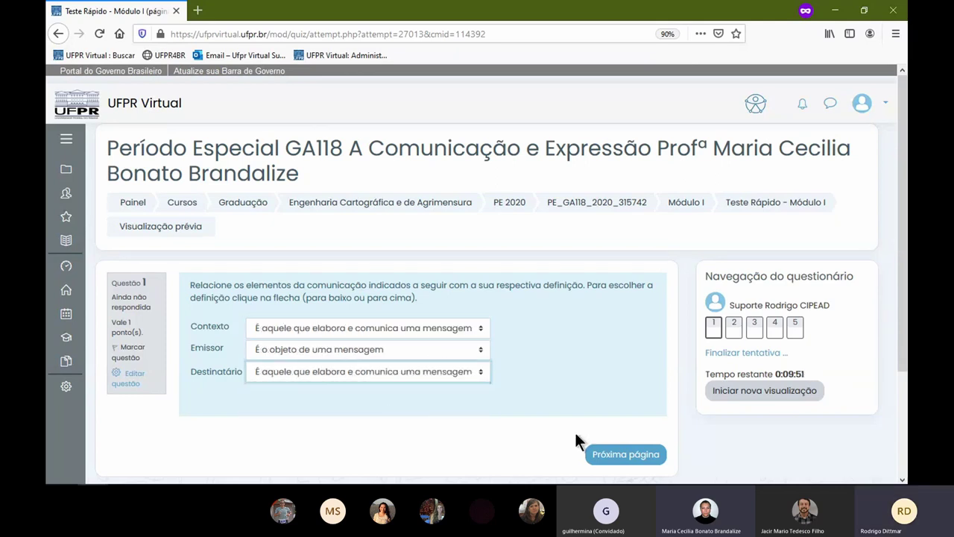
{"action": "left_click", "coordinate": [614, 453]}
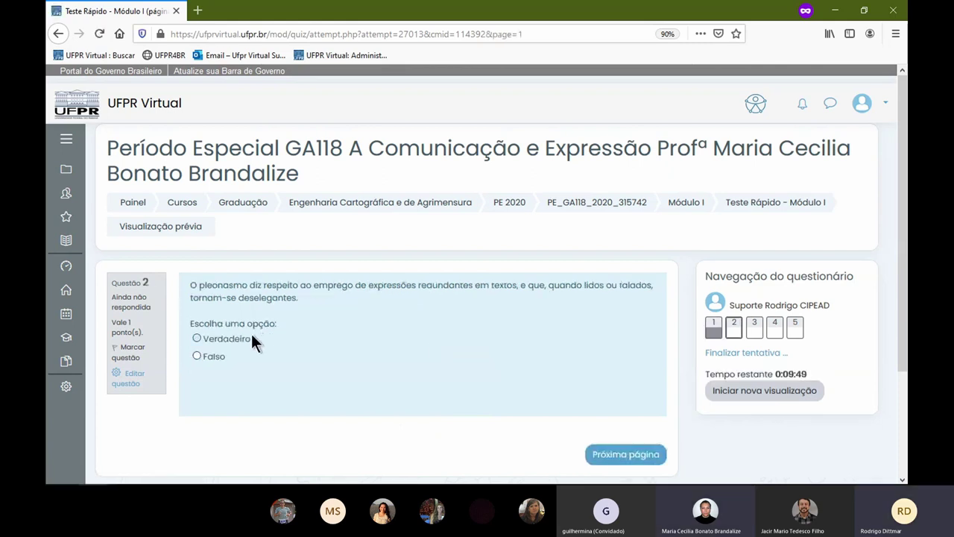
- Answer question 2, choose trabalhador-mirim (a) for question 3 and option b for question 4
{"action": "left_click", "coordinate": [639, 448]}
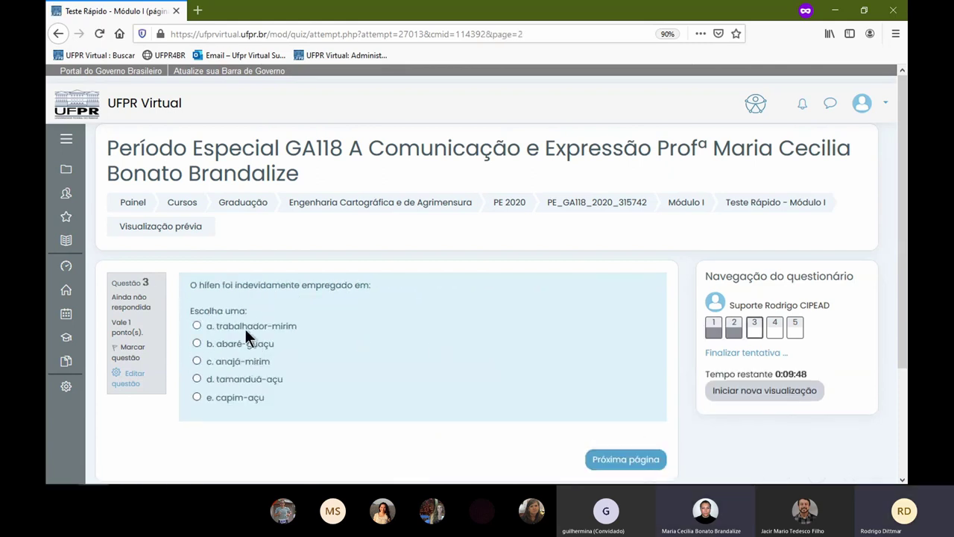
{"action": "left_click", "coordinate": [245, 328]}
{"action": "left_click", "coordinate": [635, 472]}
{"action": "left_click", "coordinate": [282, 358]}
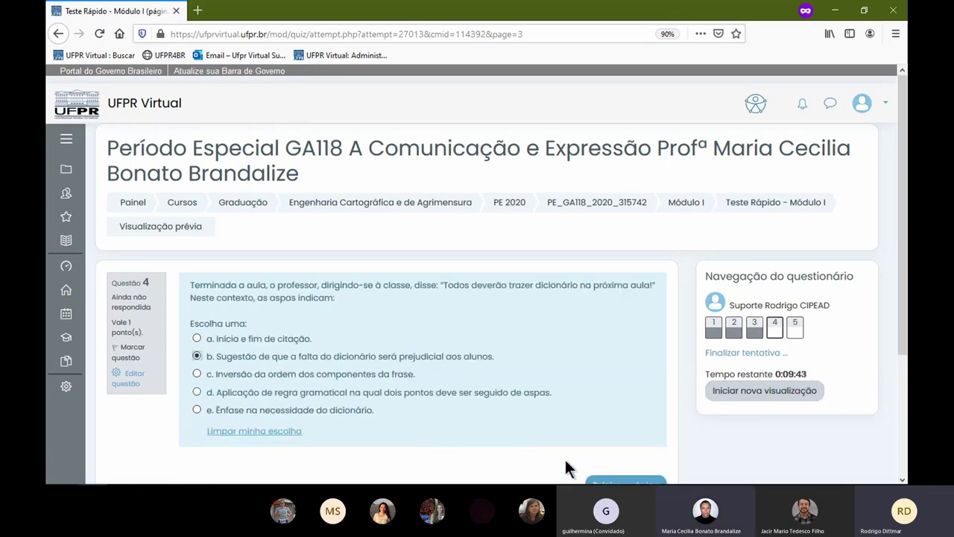
{"action": "left_click", "coordinate": [623, 482]}
- Match Dois pontos, Três pontos and Vírgula in question 5, then finish to the summary
{"action": "left_click", "coordinate": [348, 327]}
{"action": "left_click", "coordinate": [360, 376]}
{"action": "left_click", "coordinate": [360, 349]}
{"action": "left_click", "coordinate": [362, 381]}
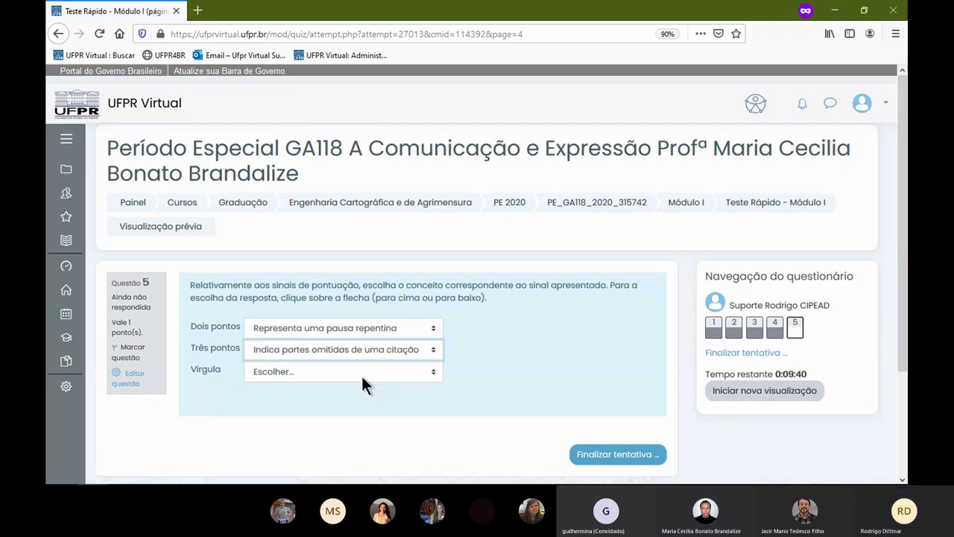
{"action": "left_click", "coordinate": [362, 373]}
{"action": "left_click", "coordinate": [366, 404]}
{"action": "left_click", "coordinate": [610, 453]}
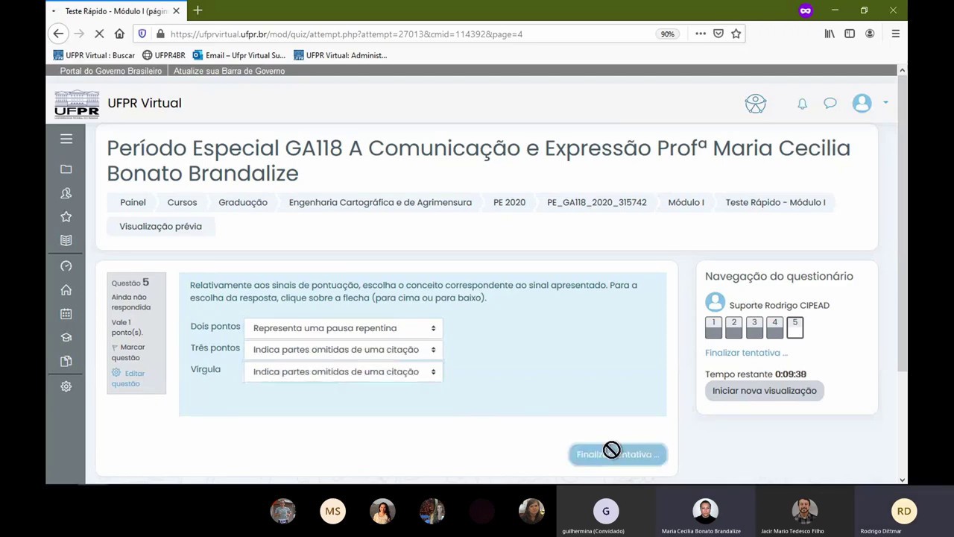
{"action": "scroll", "coordinate": [608, 384], "scroll_direction": "down", "scroll_amount": 3}
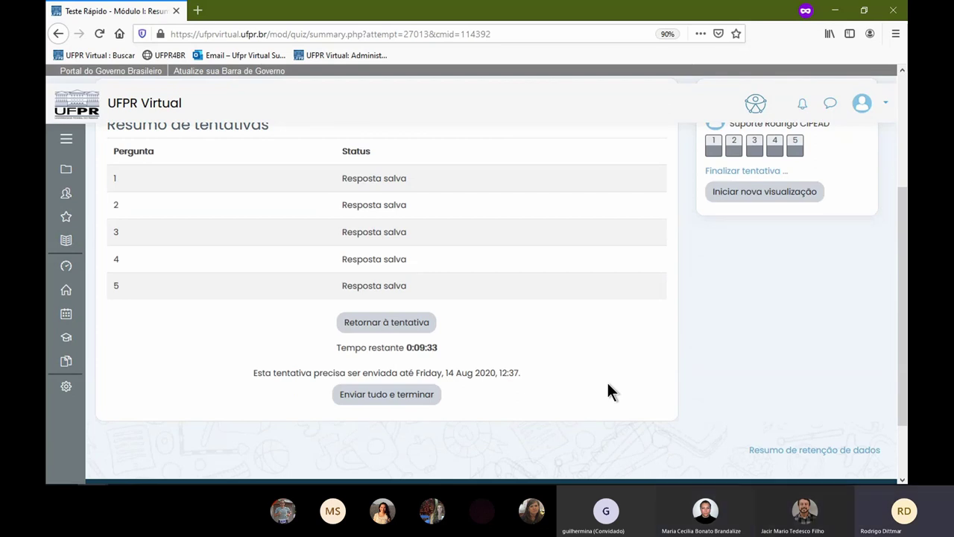
- Follow the PE_GA118_2020_315742 breadcrumb from the attempt summary to the course page
{"action": "scroll", "coordinate": [608, 385], "scroll_direction": "up", "scroll_amount": 1}
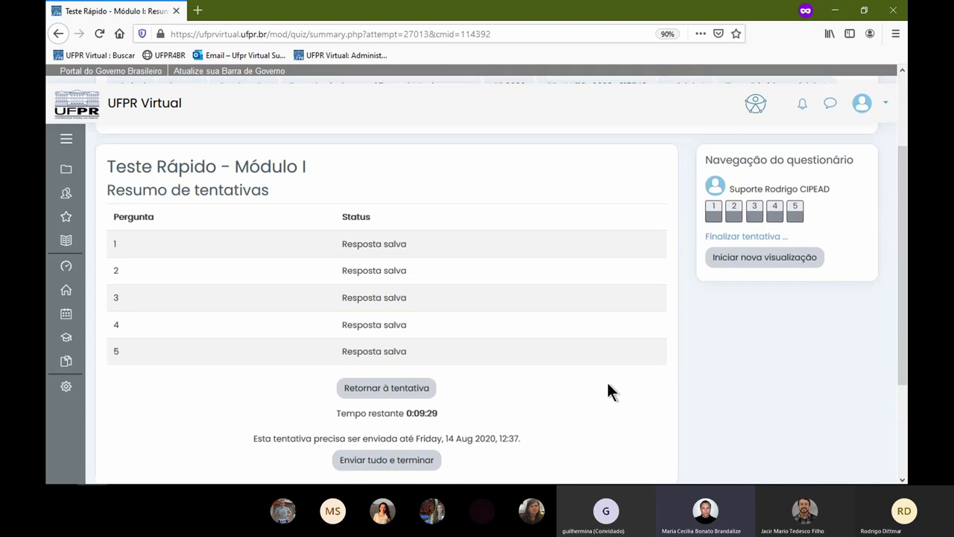
{"action": "scroll", "coordinate": [608, 385], "scroll_direction": "up", "scroll_amount": 1}
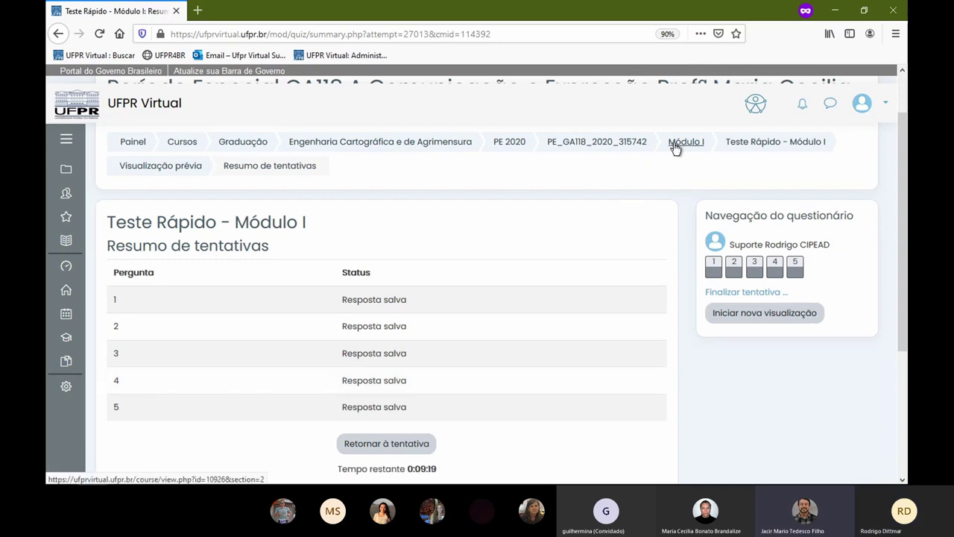
{"action": "left_click", "coordinate": [637, 147]}
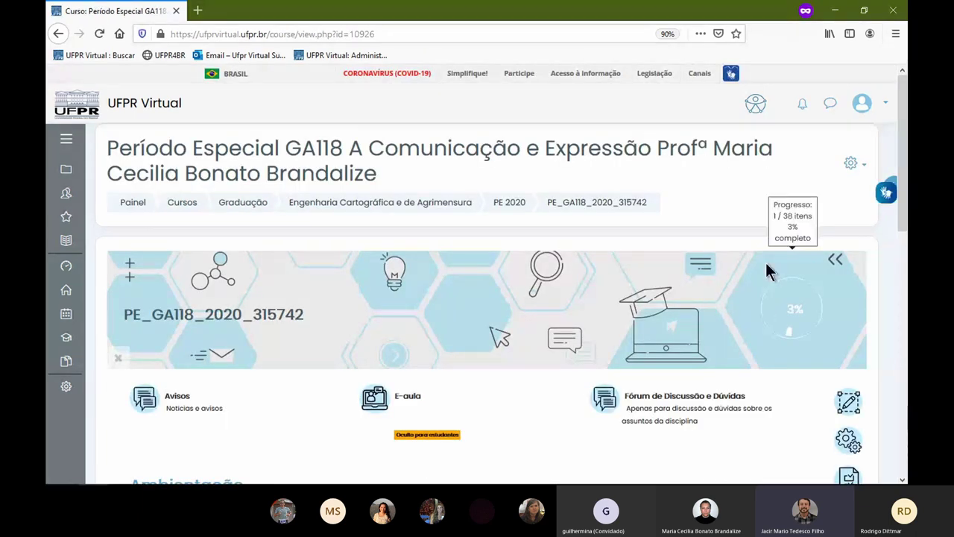
- Peek at the Módulo I section, then return to the top of the attempt summary
{"action": "left_click", "coordinate": [58, 34]}
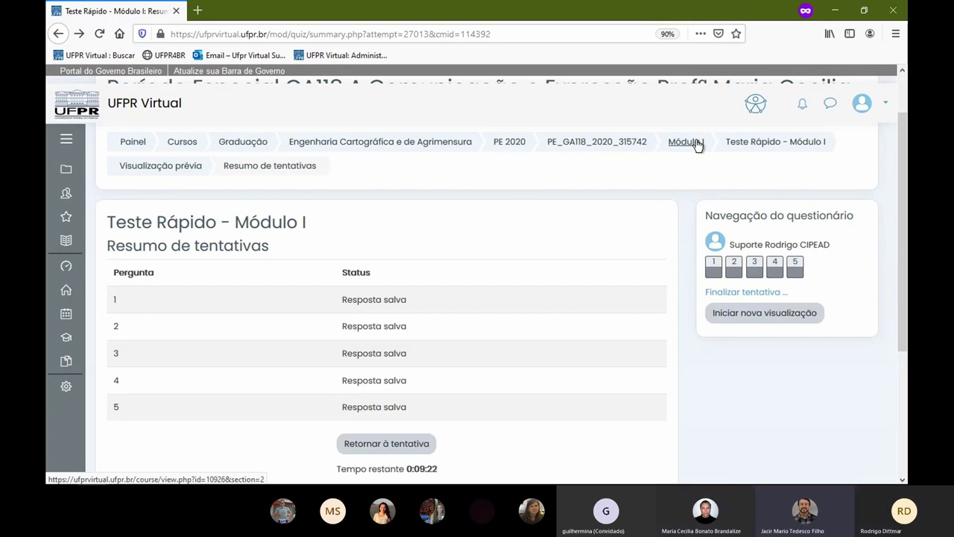
{"action": "left_click", "coordinate": [697, 143]}
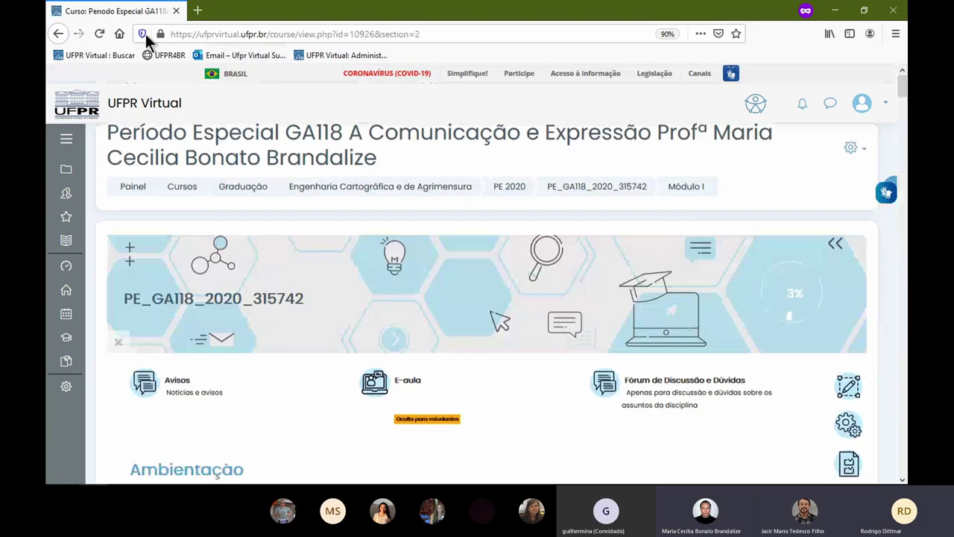
{"action": "left_click", "coordinate": [58, 34]}
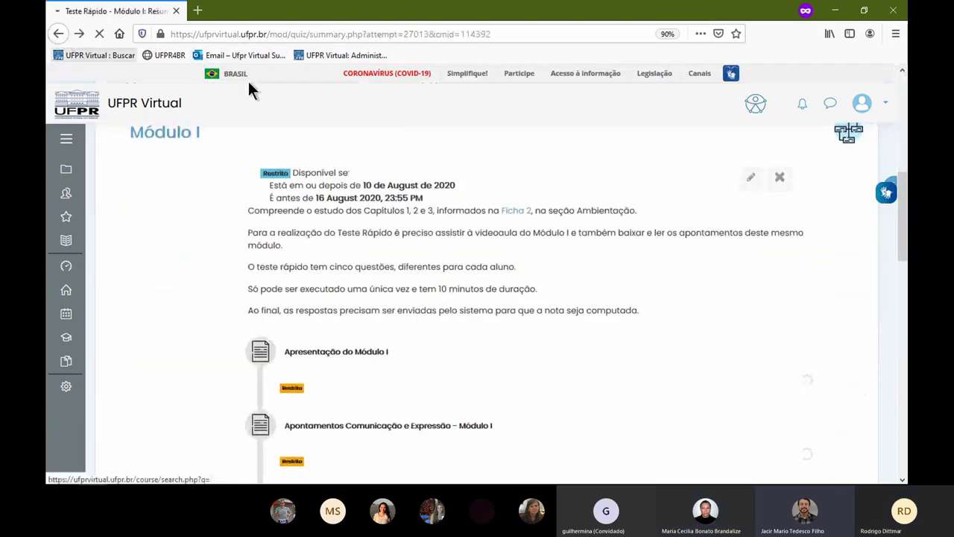
{"action": "scroll", "coordinate": [790, 186], "scroll_direction": "up", "scroll_amount": 2}
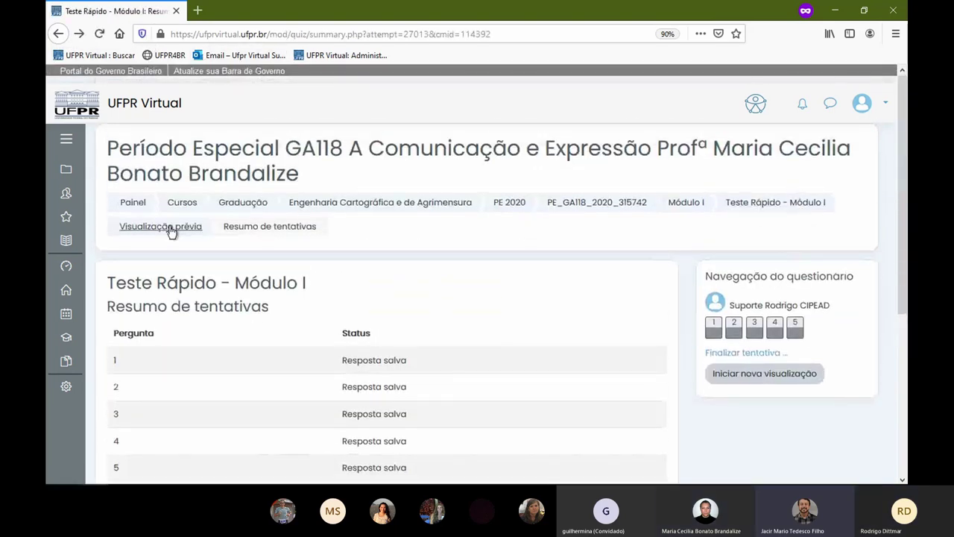
- Open the quiz's Editar configurações and keep auto-submission when time expires
{"action": "left_click", "coordinate": [773, 208]}
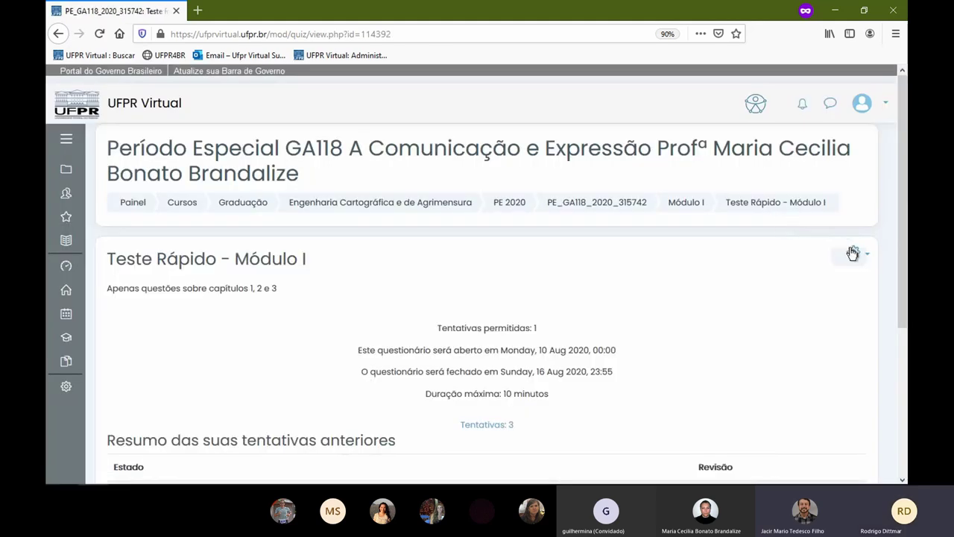
{"action": "left_click", "coordinate": [853, 253]}
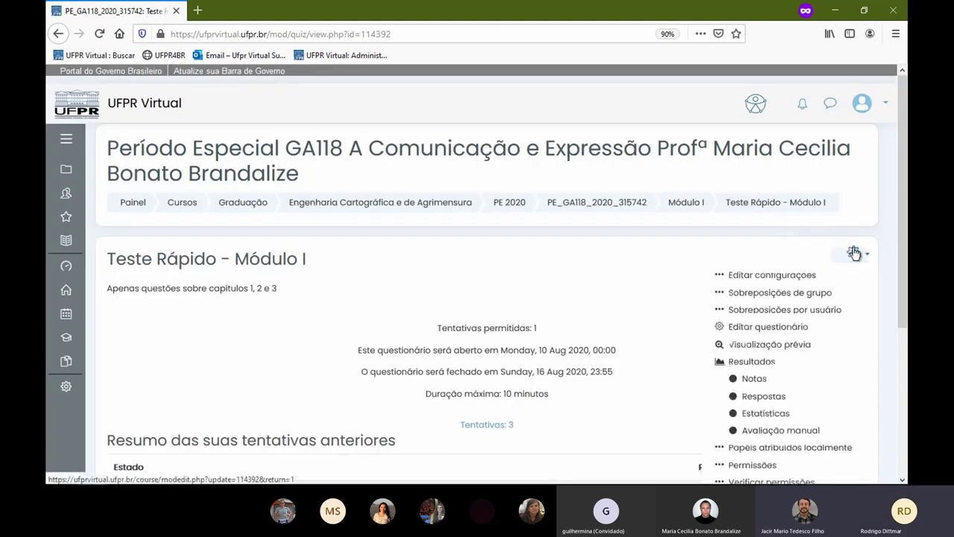
{"action": "left_click", "coordinate": [782, 282]}
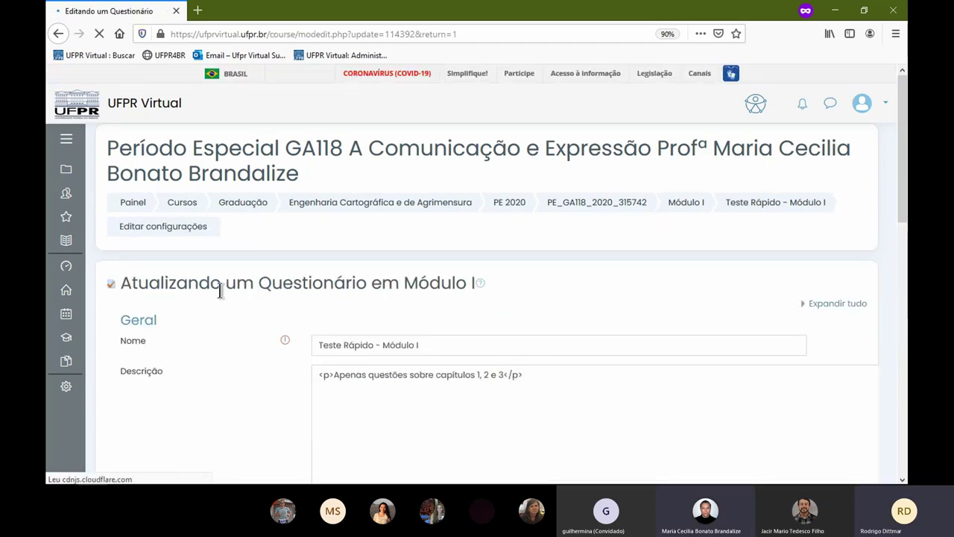
{"action": "scroll", "coordinate": [234, 317], "scroll_direction": "down", "scroll_amount": 2}
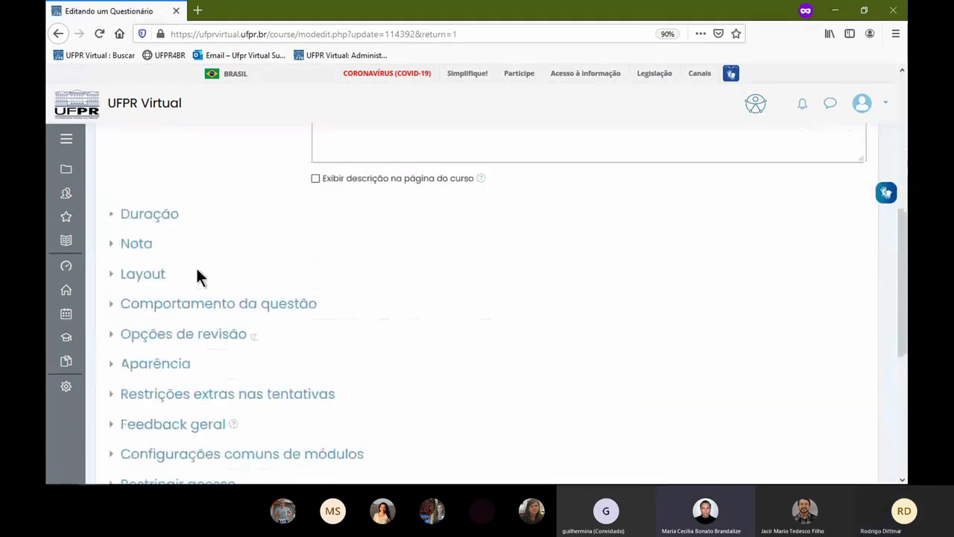
{"action": "left_click", "coordinate": [165, 216]}
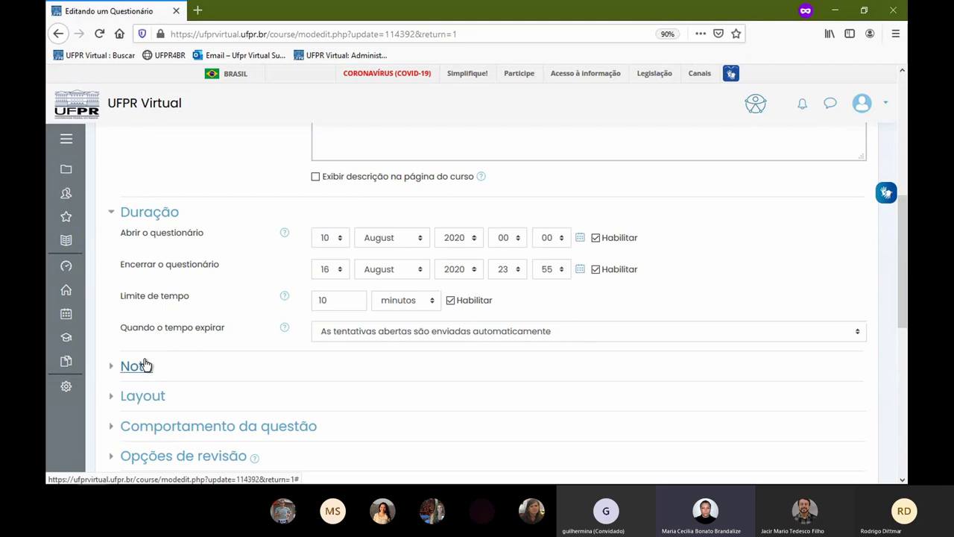
{"action": "left_click", "coordinate": [346, 331]}
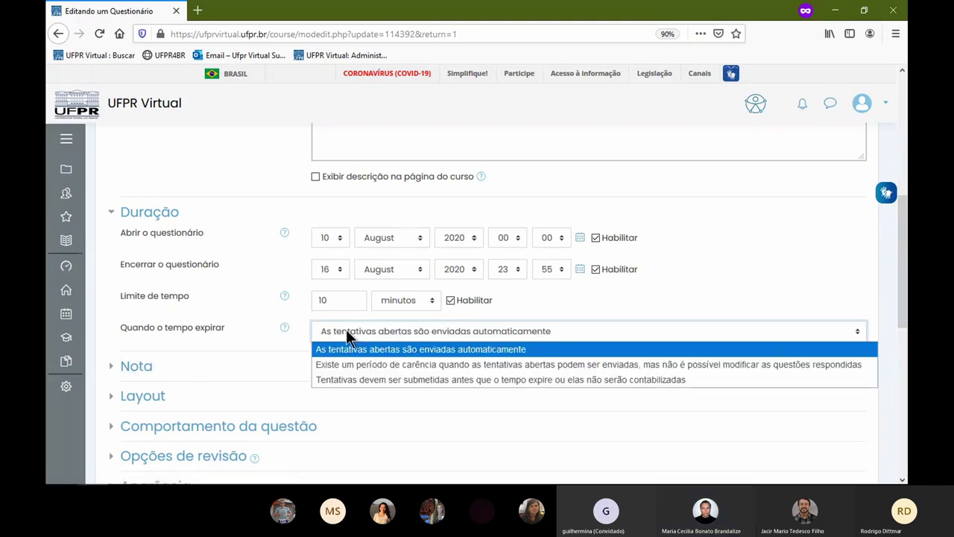
{"action": "left_click", "coordinate": [323, 335]}
- Review the Nota section, leaving the grade category as Não categorizado
{"action": "left_click", "coordinate": [149, 366]}
{"action": "scroll", "coordinate": [271, 337], "scroll_direction": "down", "scroll_amount": 3}
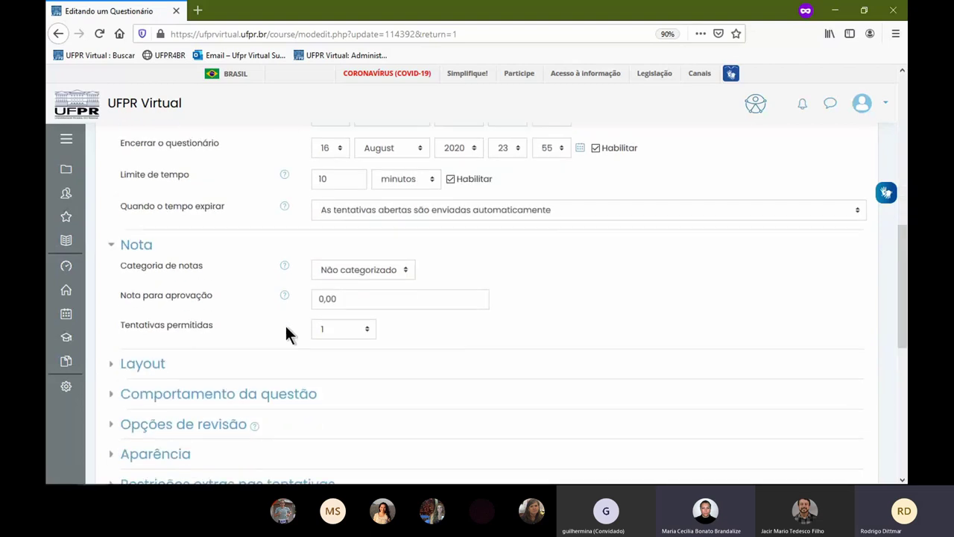
{"action": "left_click", "coordinate": [384, 269]}
{"action": "left_click", "coordinate": [400, 270]}
- Expand the Layout options and Comportamento da questão sections
{"action": "left_click", "coordinate": [151, 365]}
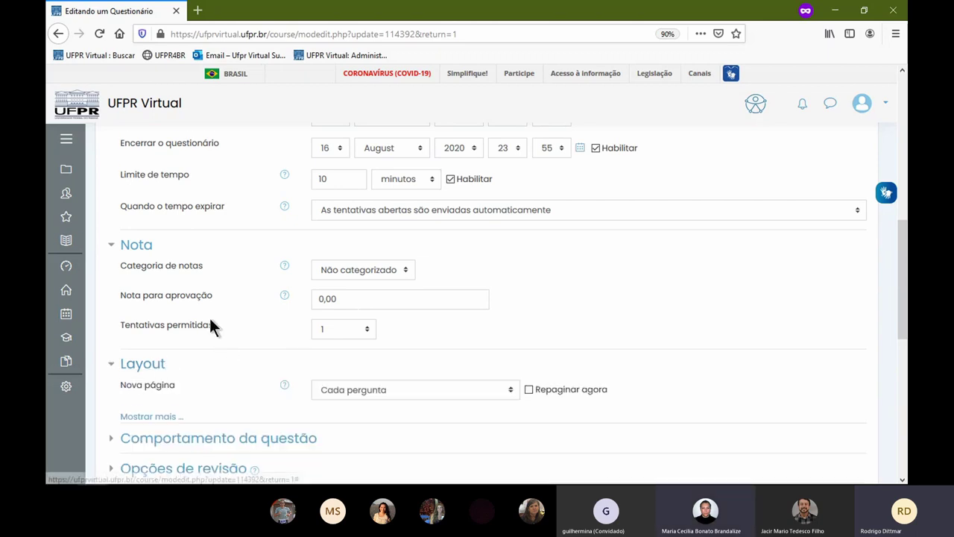
{"action": "scroll", "coordinate": [211, 324], "scroll_direction": "down", "scroll_amount": 3}
{"action": "left_click", "coordinate": [149, 296]}
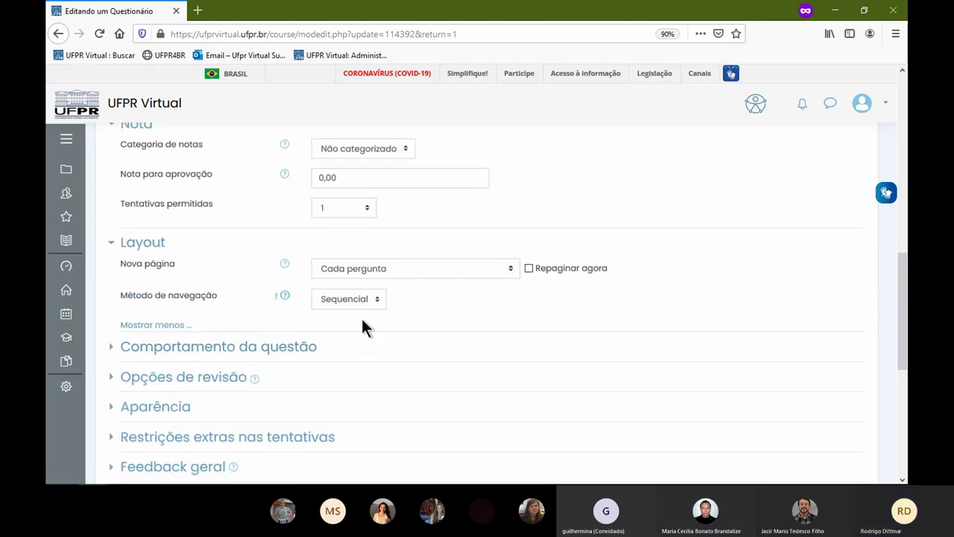
{"action": "left_click", "coordinate": [234, 347]}
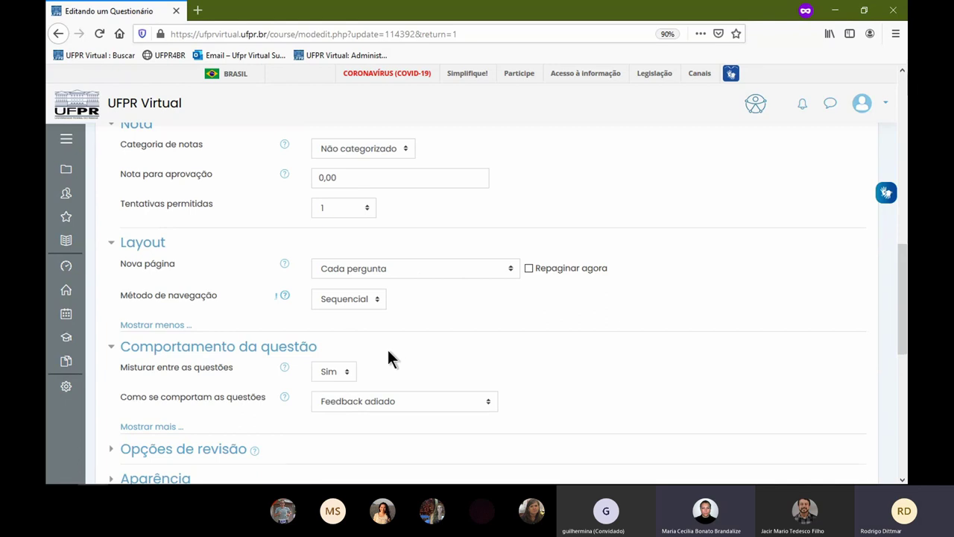
{"action": "scroll", "coordinate": [431, 342], "scroll_direction": "down", "scroll_amount": 1}
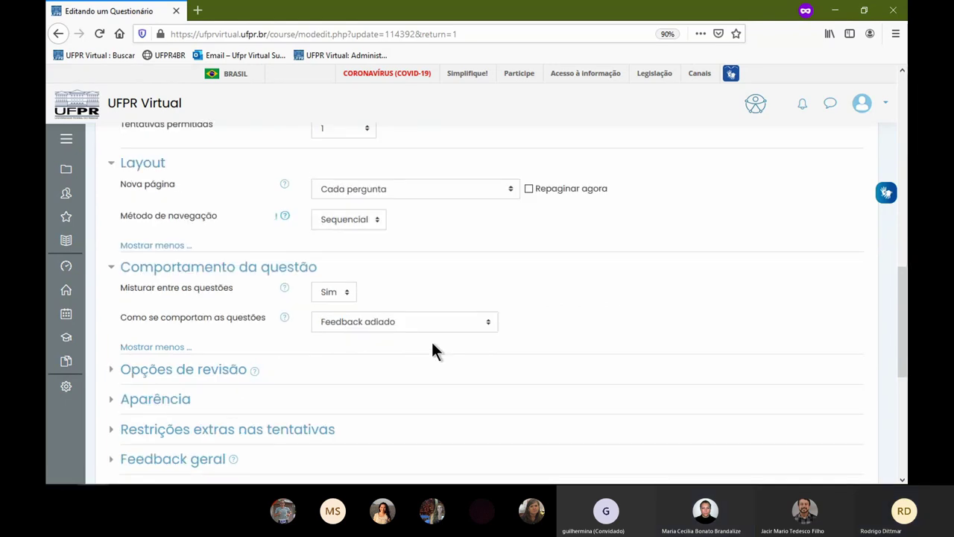
{"action": "scroll", "coordinate": [432, 344], "scroll_direction": "down", "scroll_amount": 1}
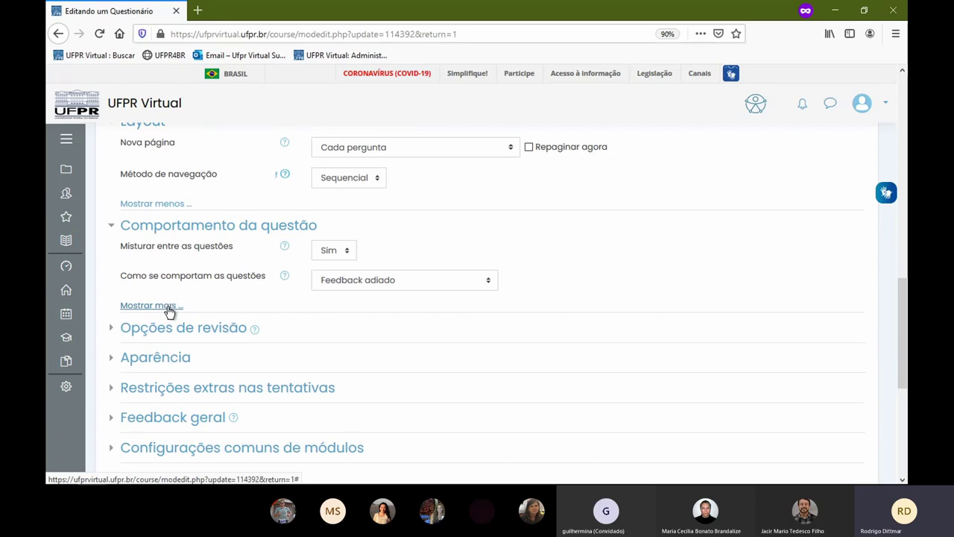
- Expand the review options, appearance settings and extra attempt restrictions
{"action": "left_click", "coordinate": [182, 330]}
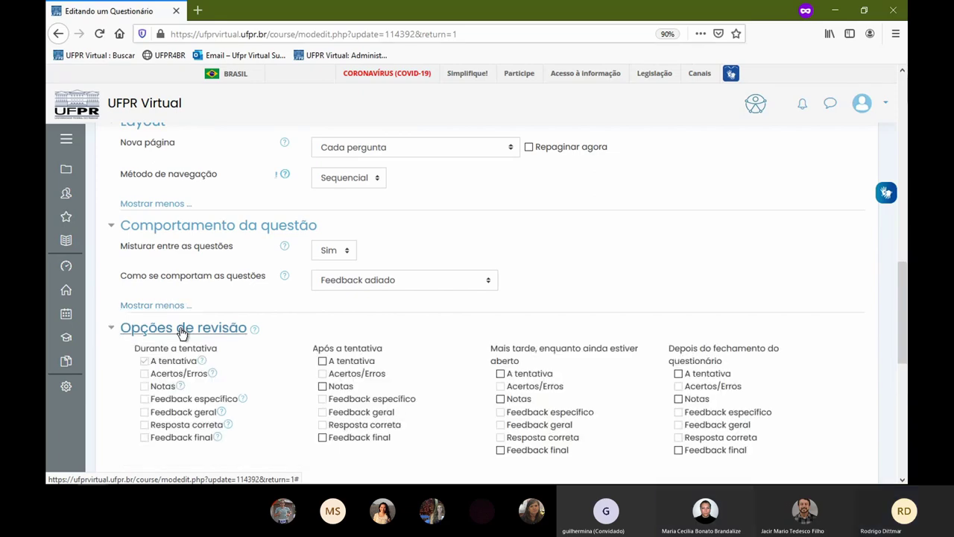
{"action": "scroll", "coordinate": [183, 332], "scroll_direction": "down", "scroll_amount": 2}
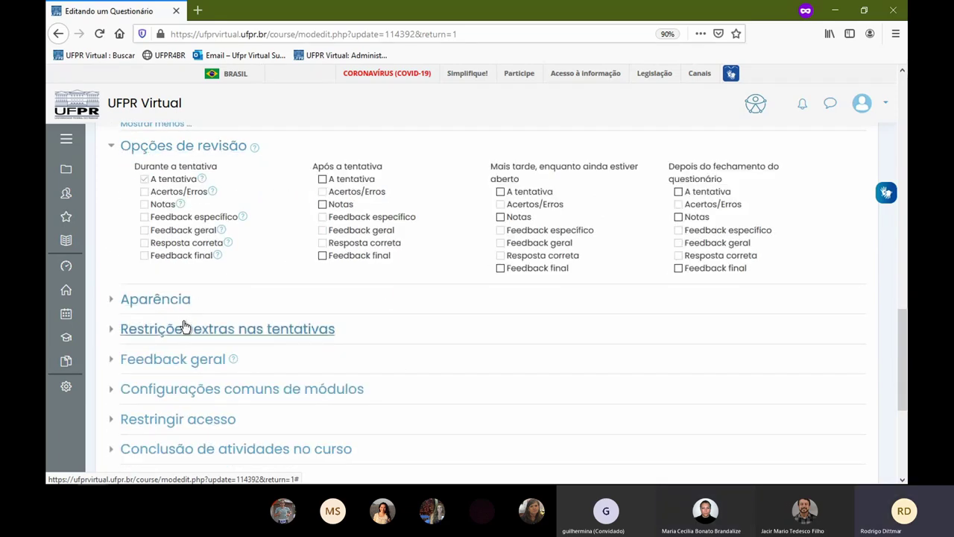
{"action": "left_click", "coordinate": [176, 302]}
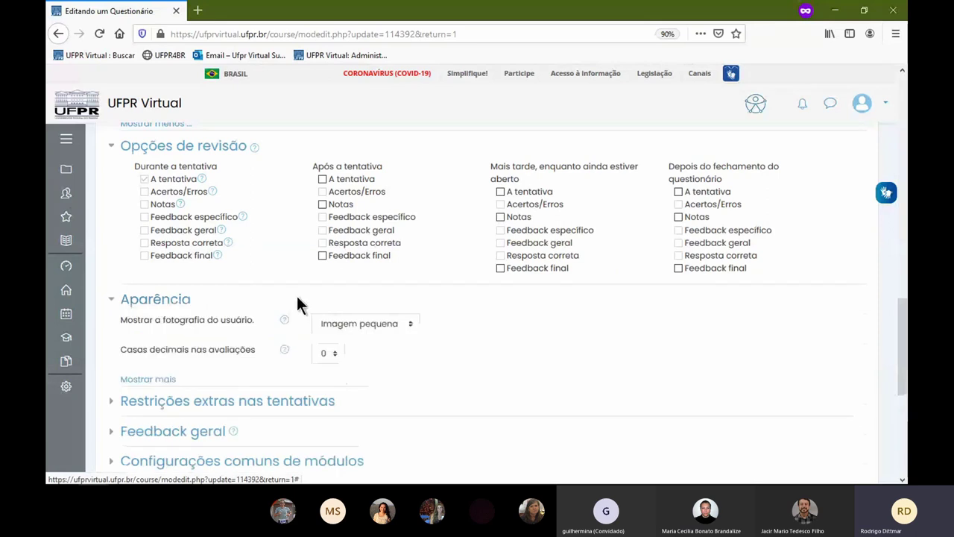
{"action": "left_click", "coordinate": [159, 384]}
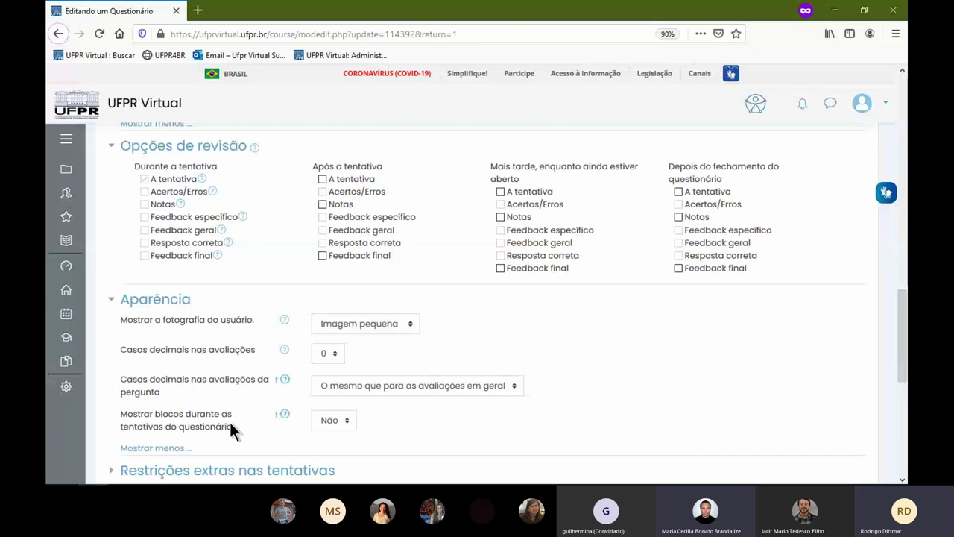
{"action": "scroll", "coordinate": [393, 410], "scroll_direction": "down", "scroll_amount": 4}
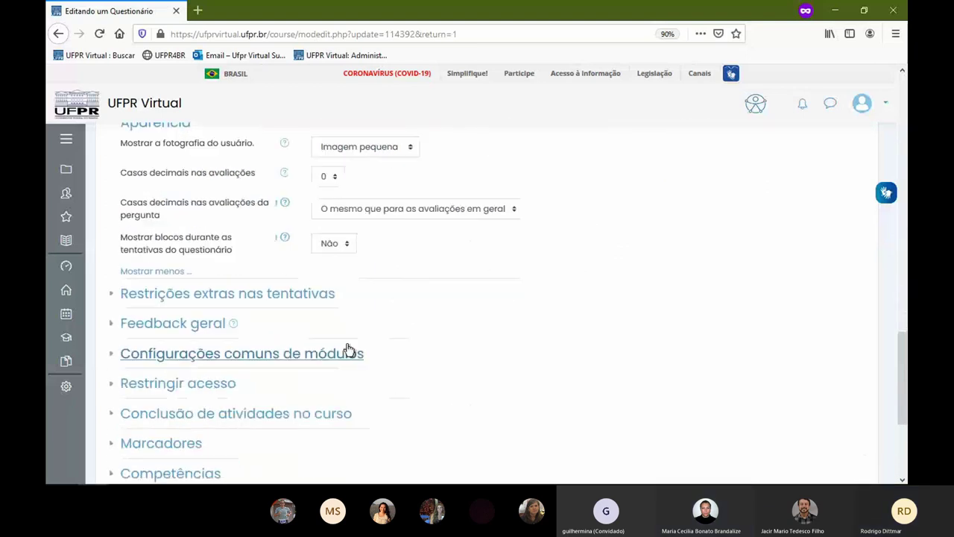
{"action": "left_click", "coordinate": [262, 291]}
{"action": "left_click", "coordinate": [166, 333]}
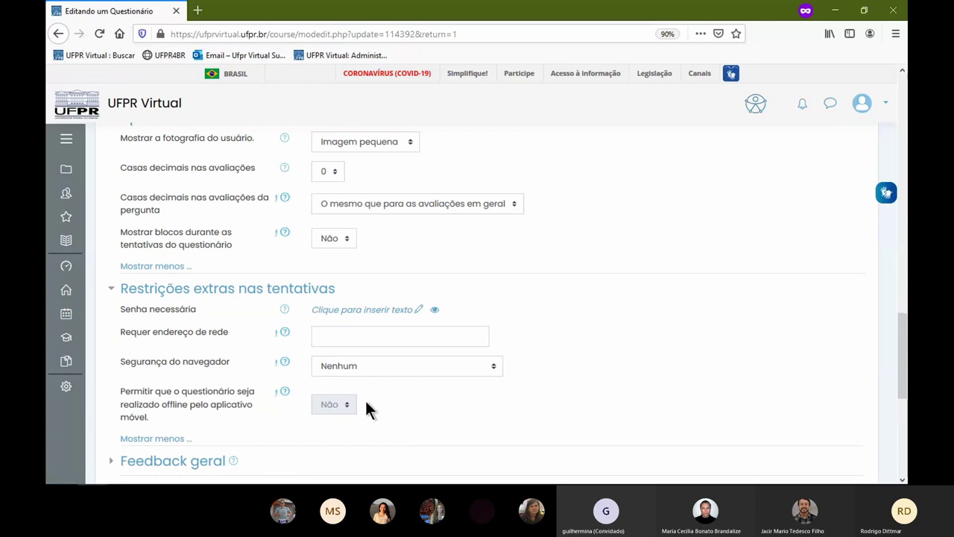
- Expand overall feedback, common module settings, Restringir acesso and activity completion sections
{"action": "scroll", "coordinate": [366, 403], "scroll_direction": "down", "scroll_amount": 3}
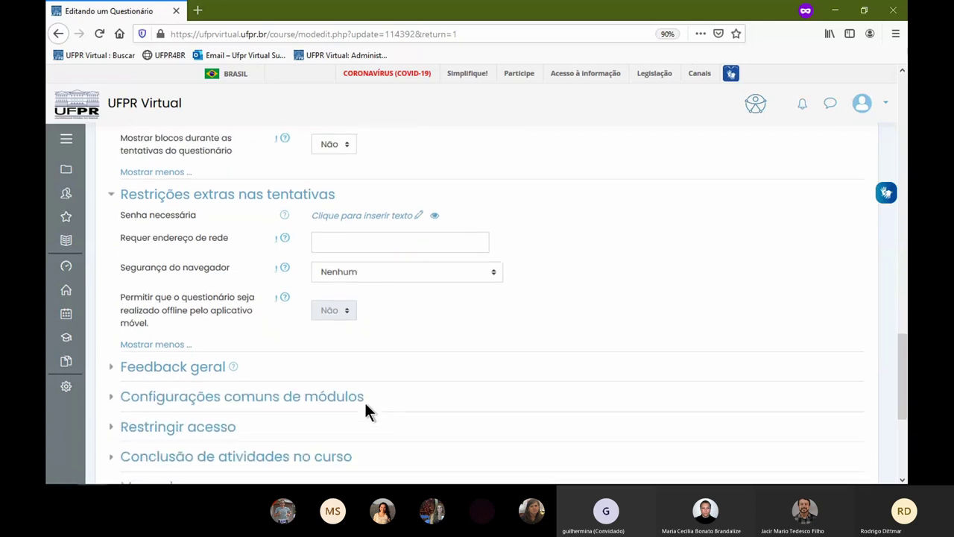
{"action": "left_click", "coordinate": [179, 344]}
{"action": "scroll", "coordinate": [251, 385], "scroll_direction": "down", "scroll_amount": 4}
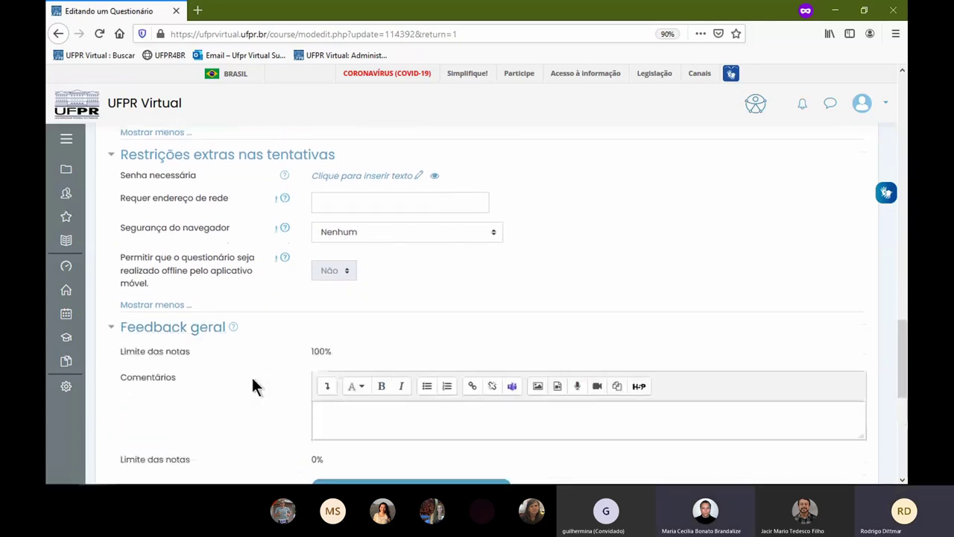
{"action": "left_click", "coordinate": [208, 349]}
{"action": "scroll", "coordinate": [210, 329], "scroll_direction": "down", "scroll_amount": 4}
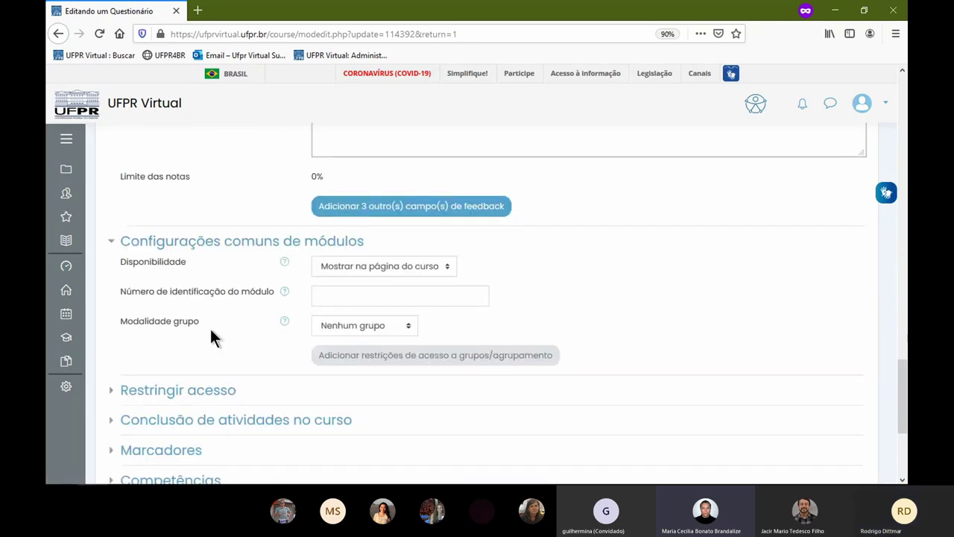
{"action": "left_click", "coordinate": [203, 322]}
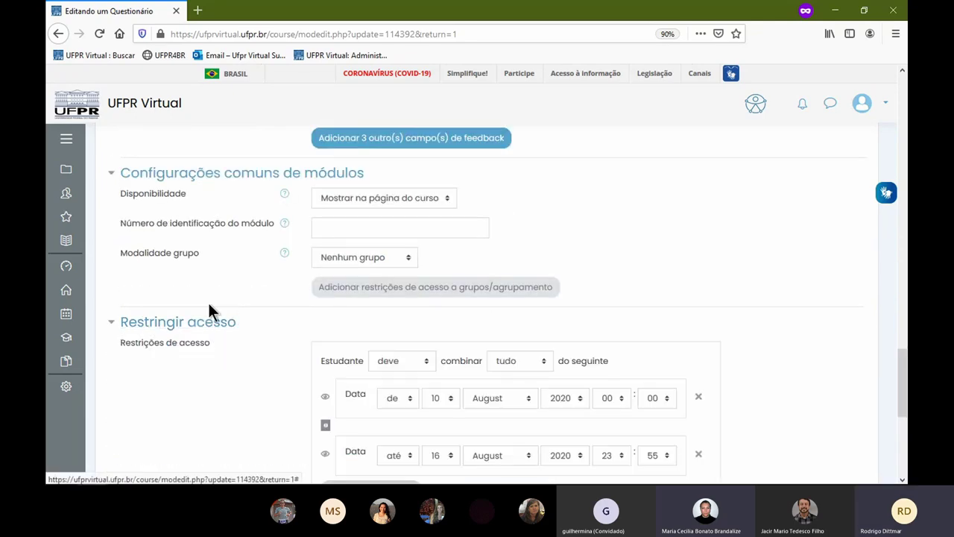
{"action": "scroll", "coordinate": [208, 302], "scroll_direction": "down", "scroll_amount": 5}
{"action": "left_click", "coordinate": [212, 297]}
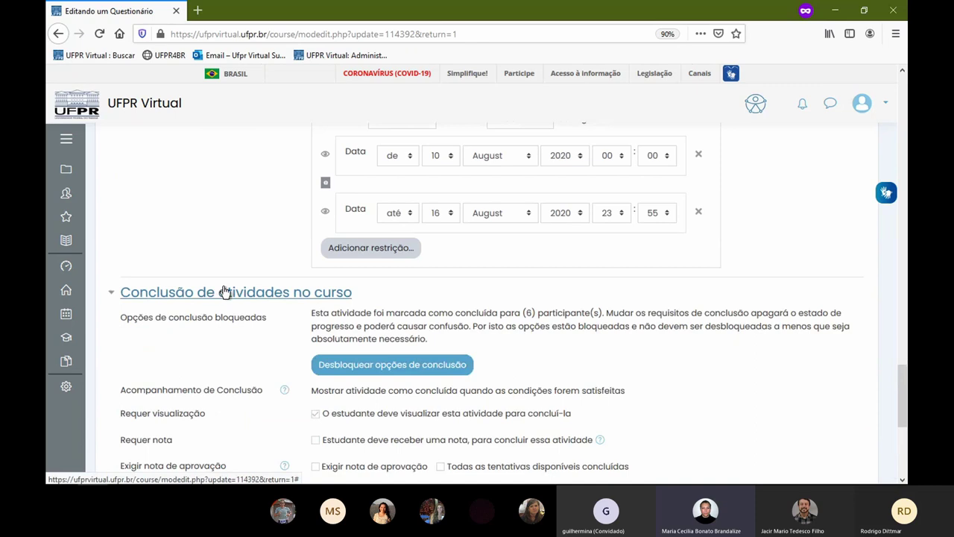
- Expand Marcadores and Competências, keeping Fazer nada as the after-completion action
{"action": "scroll", "coordinate": [224, 293], "scroll_direction": "down", "scroll_amount": 3}
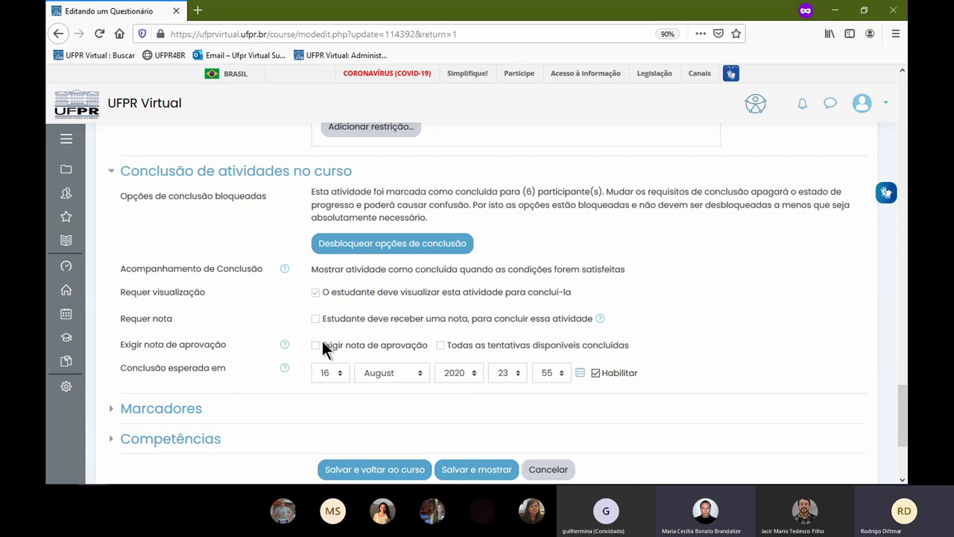
{"action": "scroll", "coordinate": [162, 304], "scroll_direction": "down", "scroll_amount": 3}
{"action": "left_click", "coordinate": [162, 288]}
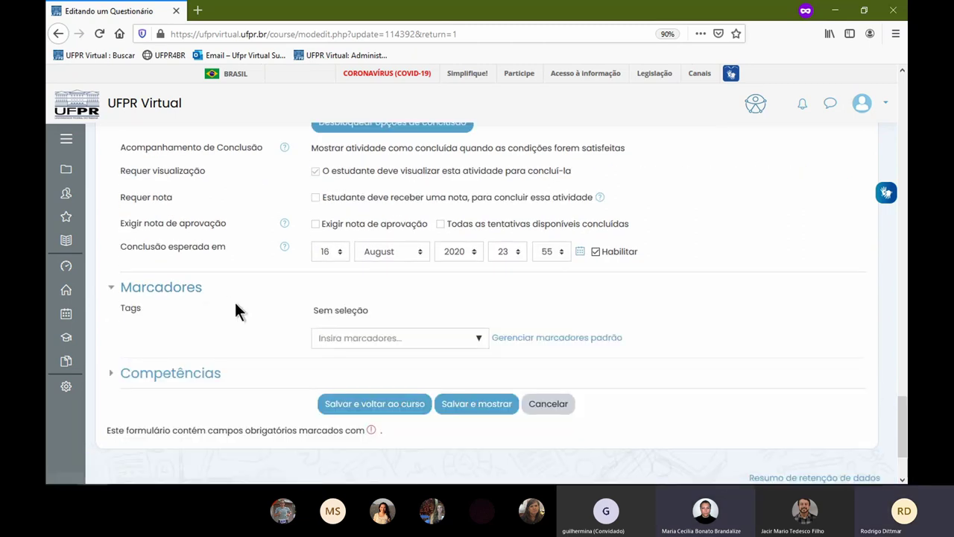
{"action": "left_click", "coordinate": [205, 372]}
{"action": "scroll", "coordinate": [239, 350], "scroll_direction": "down", "scroll_amount": 3}
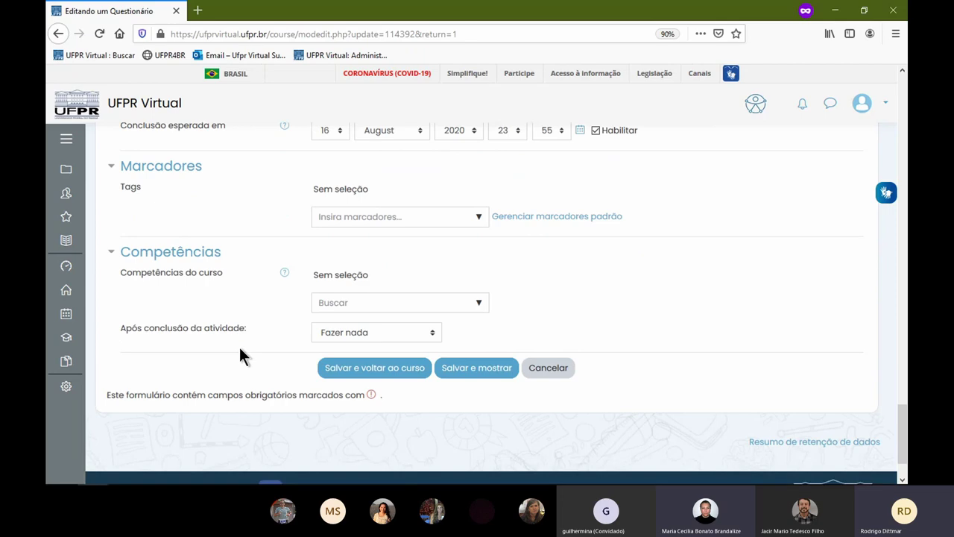
{"action": "left_click", "coordinate": [343, 332]}
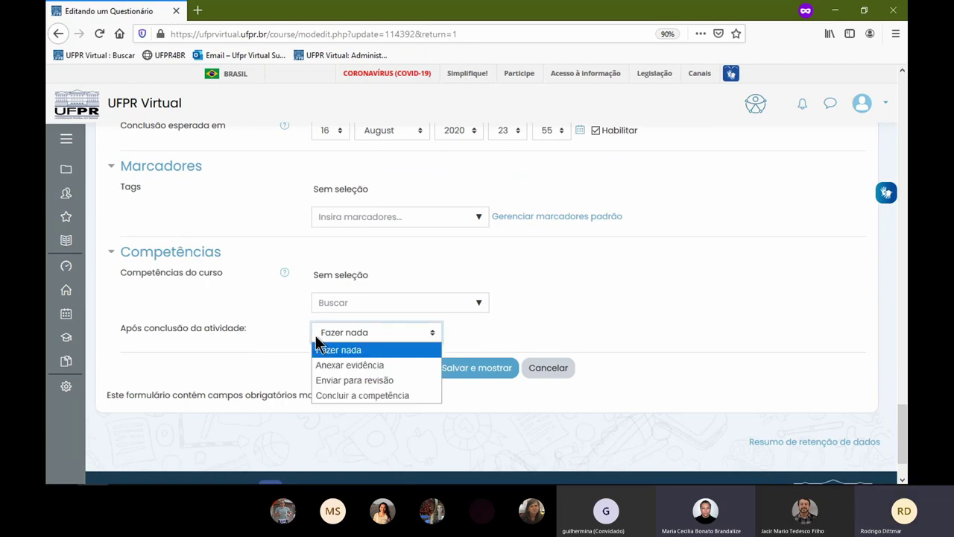
{"action": "left_click", "coordinate": [317, 348]}
- Scroll back up to the description 'Apenas questões sobre capítulos 1, 2 e 3'
{"action": "scroll", "coordinate": [236, 358], "scroll_direction": "up", "scroll_amount": 5}
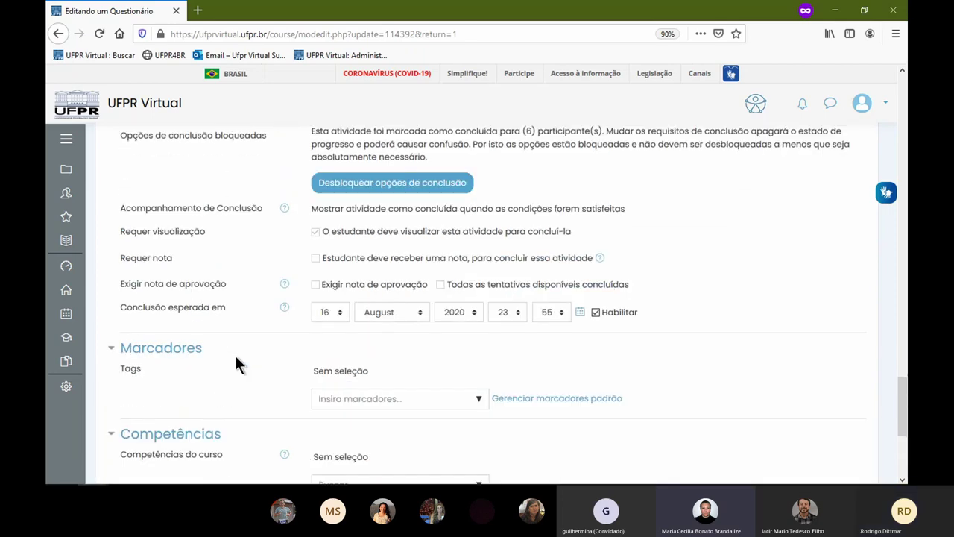
{"action": "scroll", "coordinate": [236, 357], "scroll_direction": "up", "scroll_amount": 12}
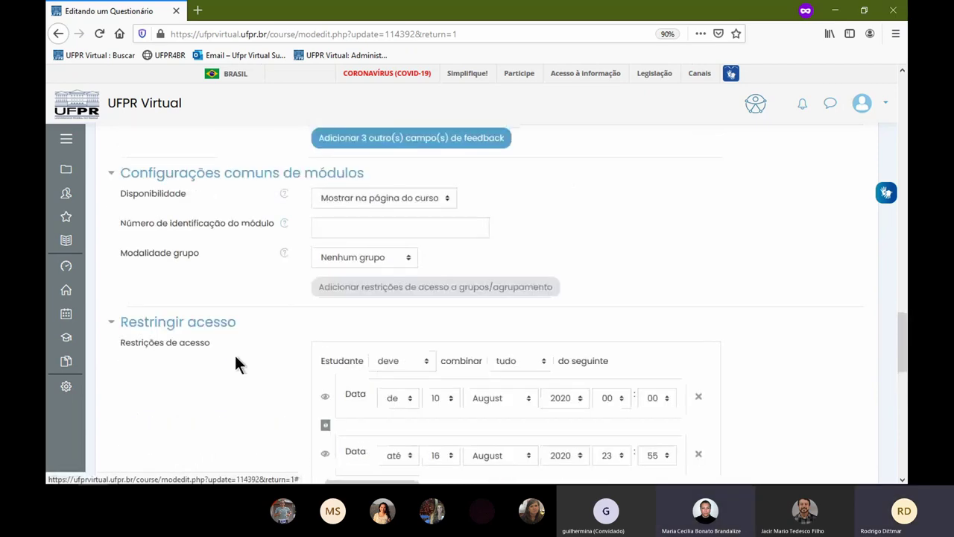
{"action": "scroll", "coordinate": [235, 358], "scroll_direction": "up", "scroll_amount": 3}
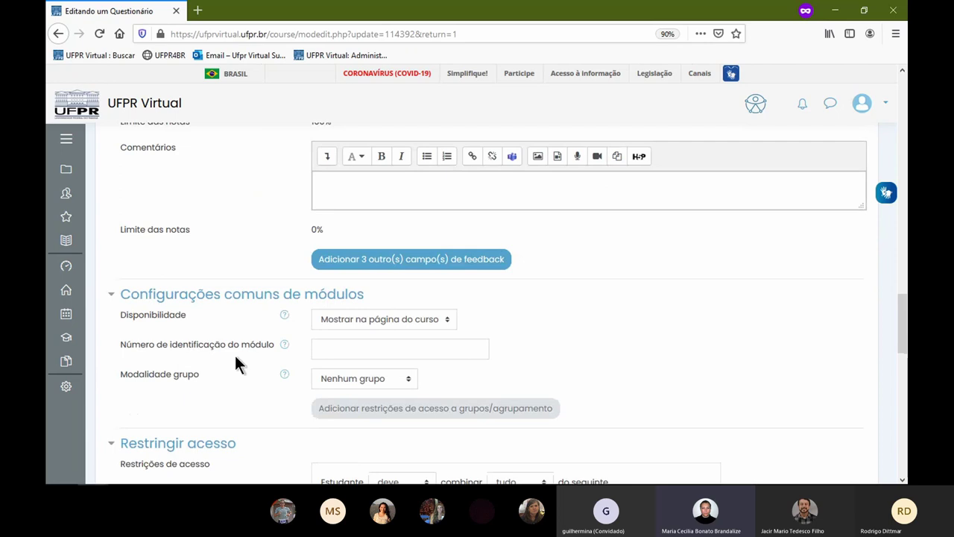
{"action": "scroll", "coordinate": [235, 364], "scroll_direction": "up", "scroll_amount": 4}
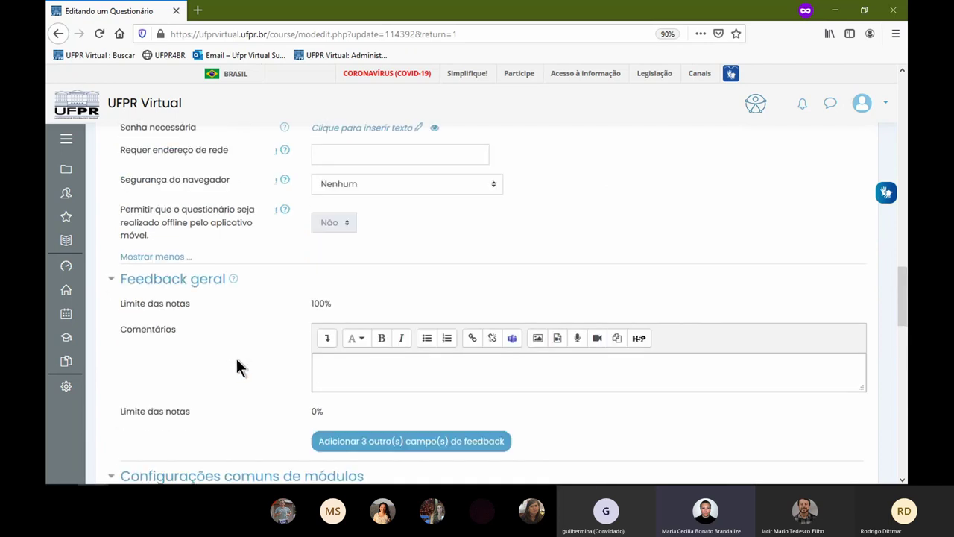
{"action": "scroll", "coordinate": [237, 358], "scroll_direction": "up", "scroll_amount": 5}
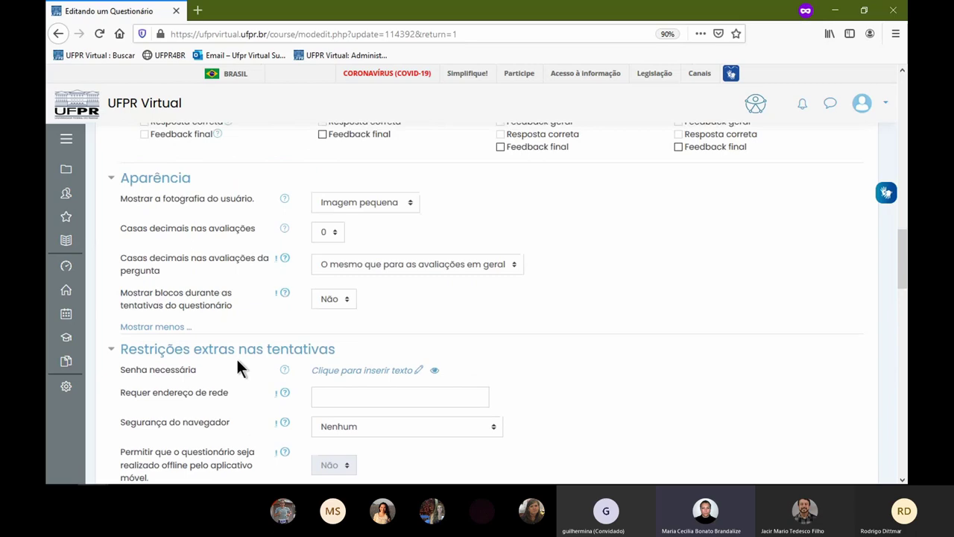
{"action": "scroll", "coordinate": [237, 361], "scroll_direction": "up", "scroll_amount": 6}
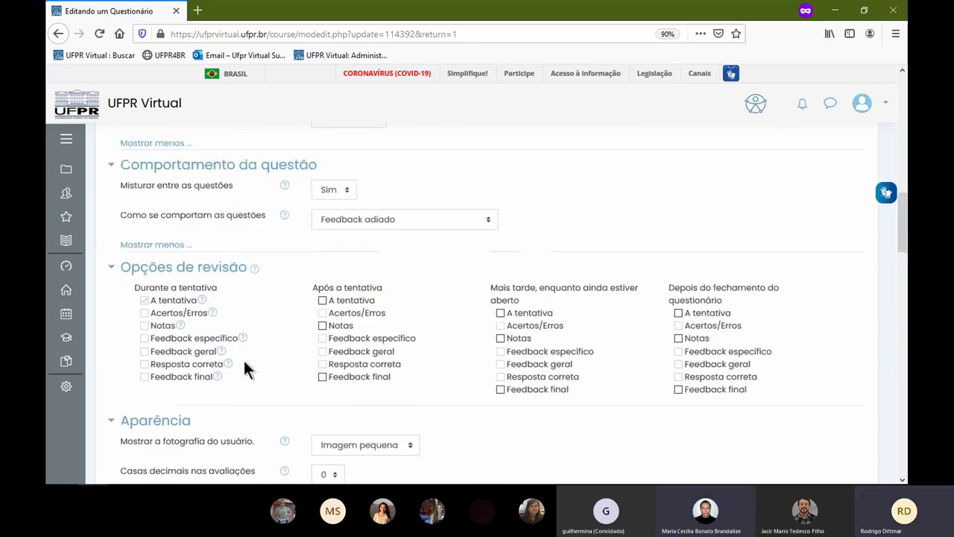
{"action": "scroll", "coordinate": [242, 364], "scroll_direction": "up", "scroll_amount": 2}
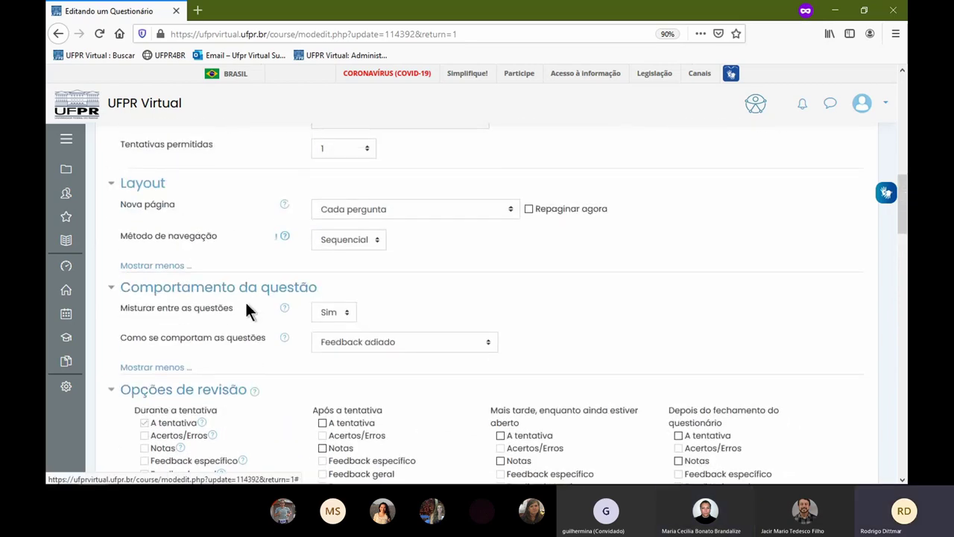
{"action": "scroll", "coordinate": [246, 308], "scroll_direction": "up", "scroll_amount": 3}
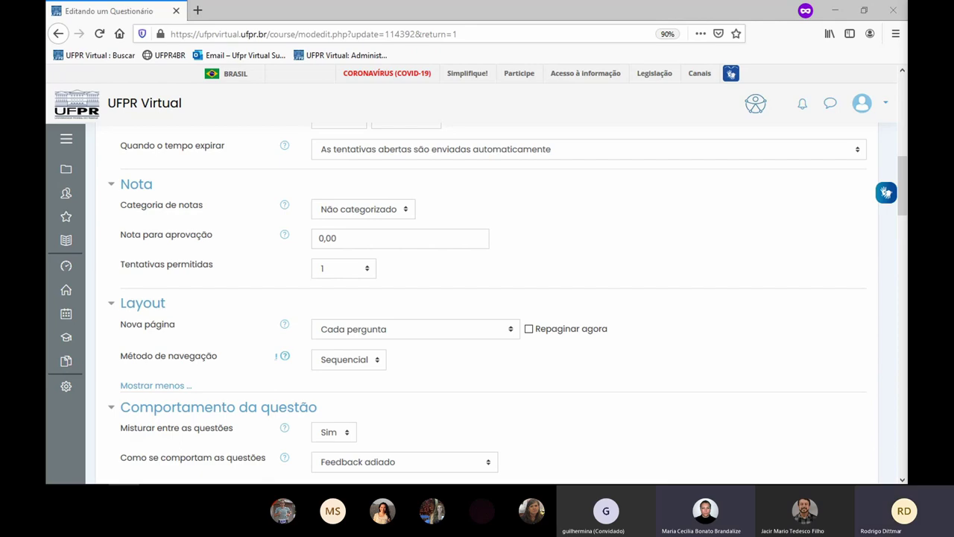
{"action": "scroll", "coordinate": [509, 353], "scroll_direction": "up", "scroll_amount": 6}
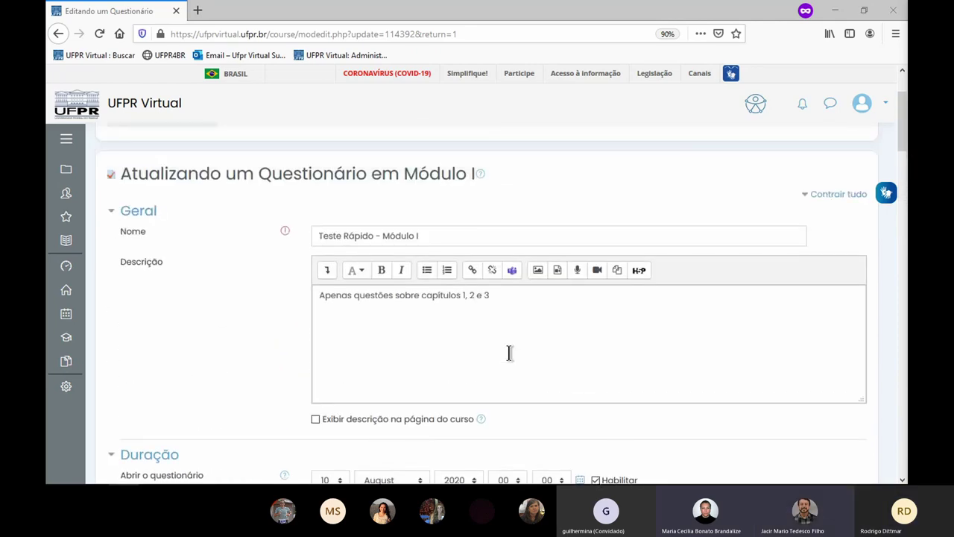
{"action": "scroll", "coordinate": [509, 353], "scroll_direction": "down", "scroll_amount": 3}
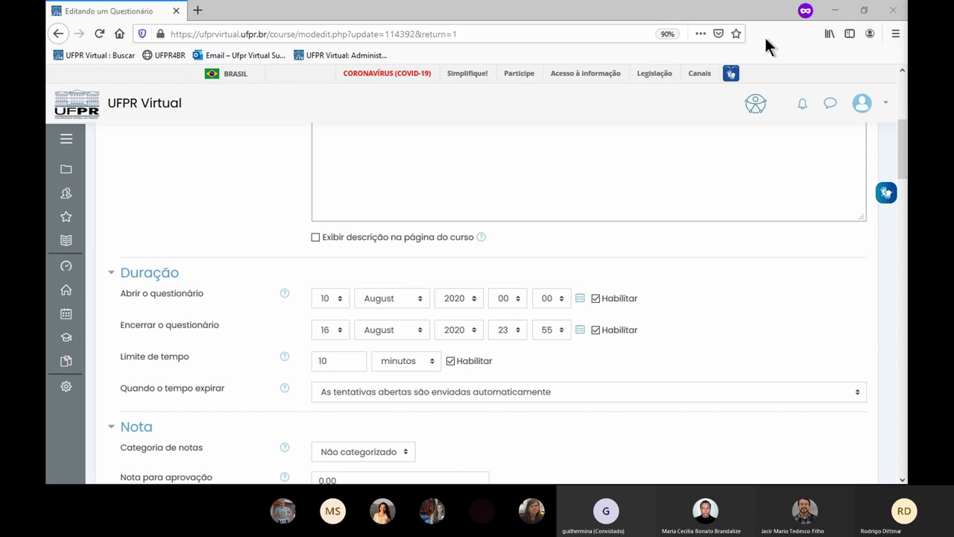
- Switch to the other browser window, check the completion report, then return to the quiz settings
{"action": "key", "text": "alt+Tab"}
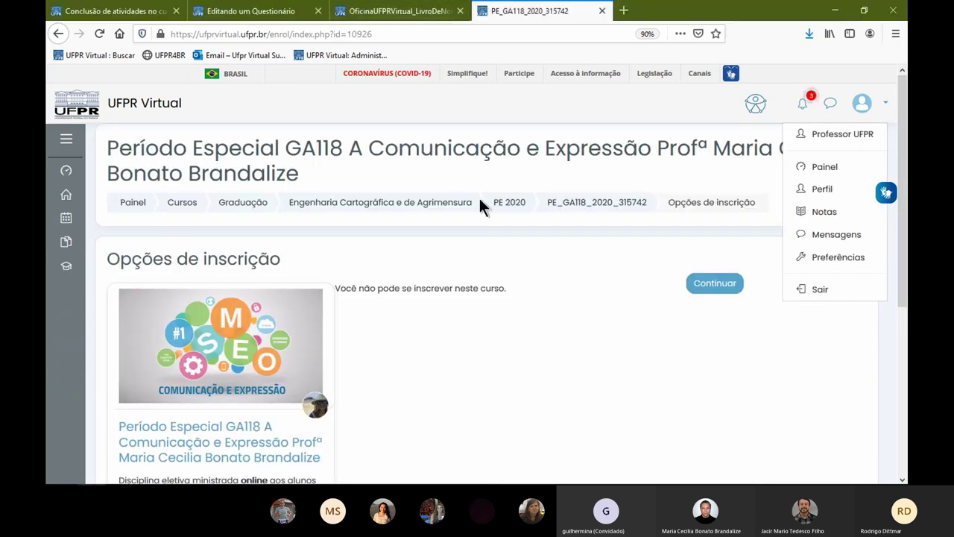
{"action": "left_click", "coordinate": [145, 12]}
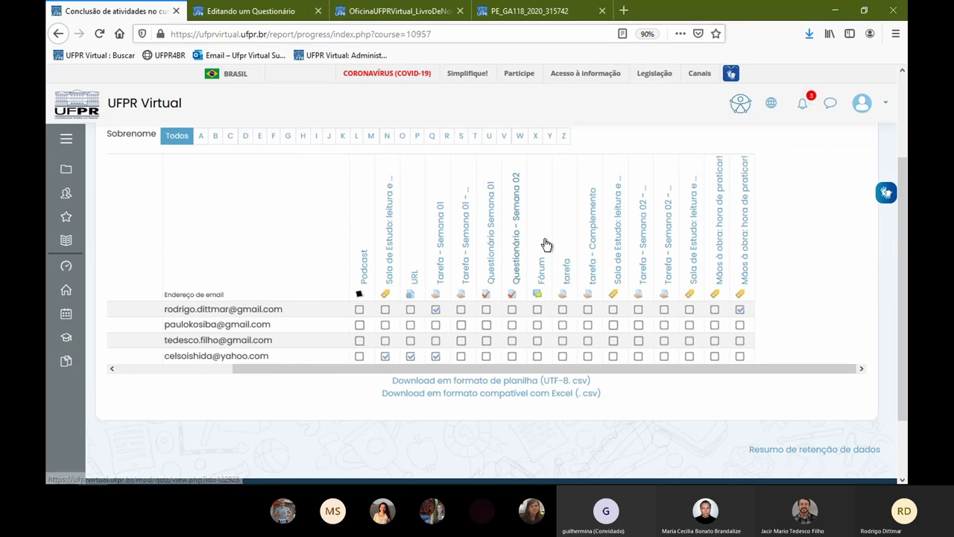
{"action": "scroll", "coordinate": [435, 179], "scroll_direction": "up", "scroll_amount": 3}
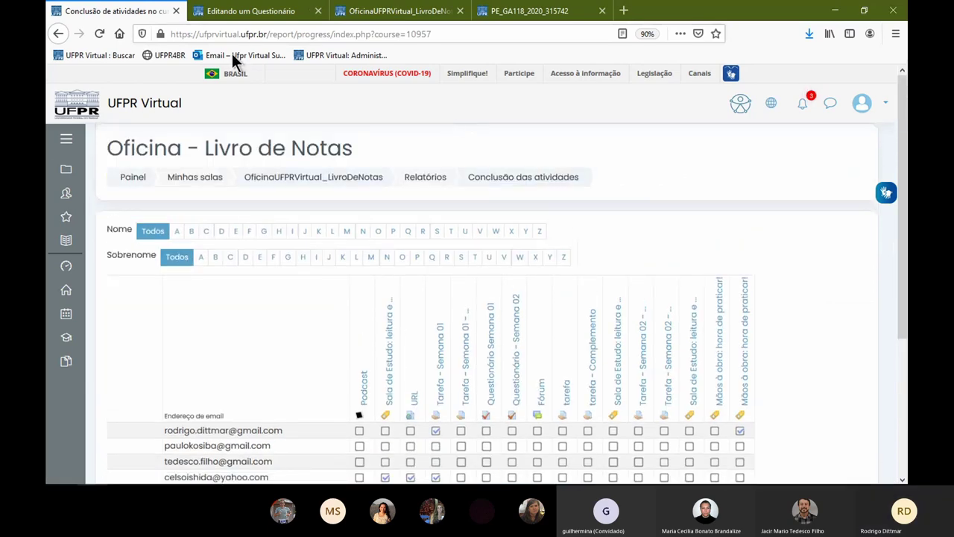
{"action": "left_click", "coordinate": [252, 15]}
{"action": "scroll", "coordinate": [366, 257], "scroll_direction": "up", "scroll_amount": 10}
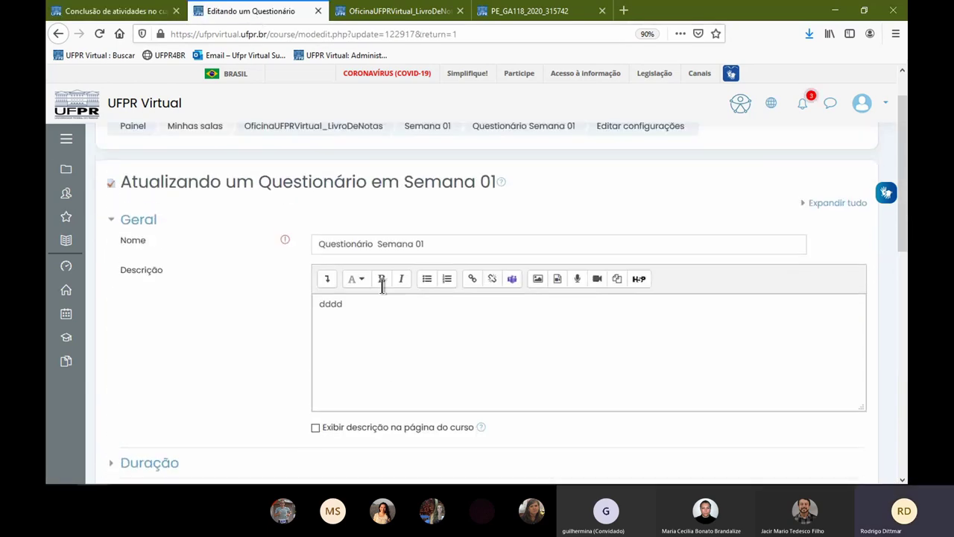
- Go to the OficinaUFPRVirtual_LivroDeNotas course page and bring up its administration options
{"action": "left_click", "coordinate": [326, 177]}
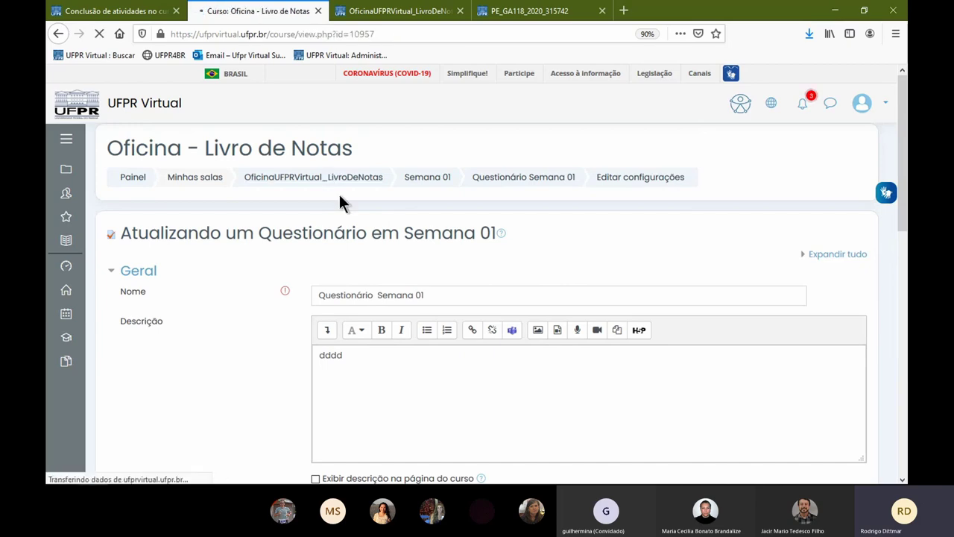
{"action": "scroll", "coordinate": [574, 279], "scroll_direction": "down", "scroll_amount": 5}
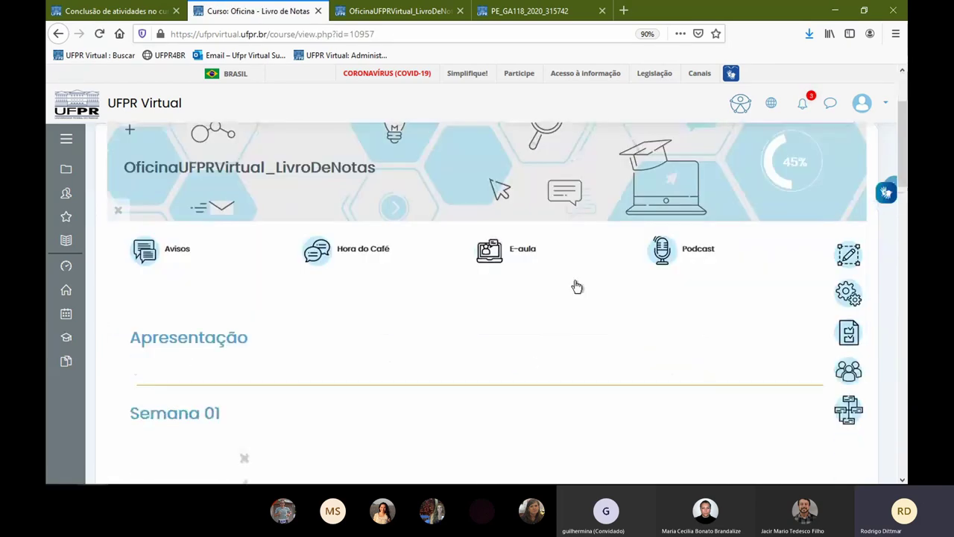
{"action": "scroll", "coordinate": [543, 234], "scroll_direction": "up", "scroll_amount": 5}
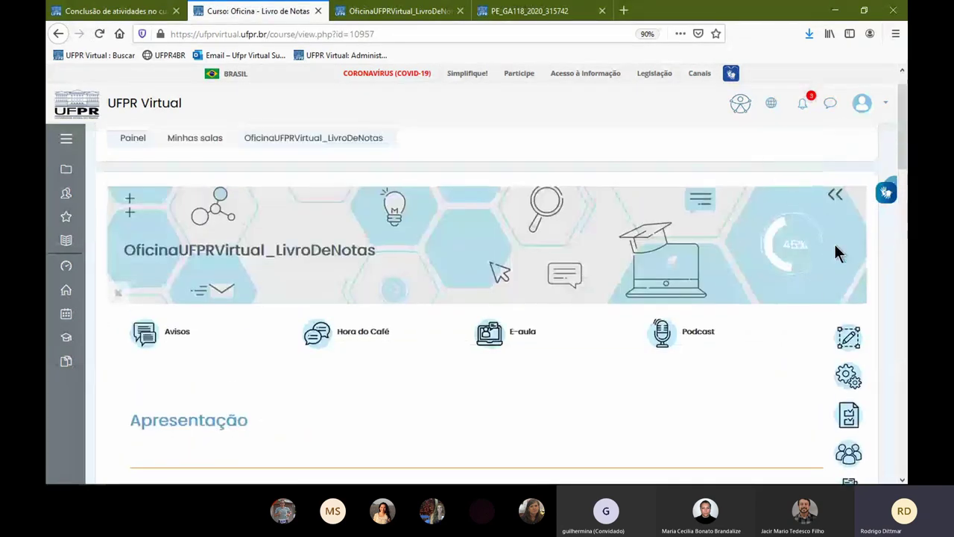
{"action": "scroll", "coordinate": [813, 214], "scroll_direction": "up", "scroll_amount": 1}
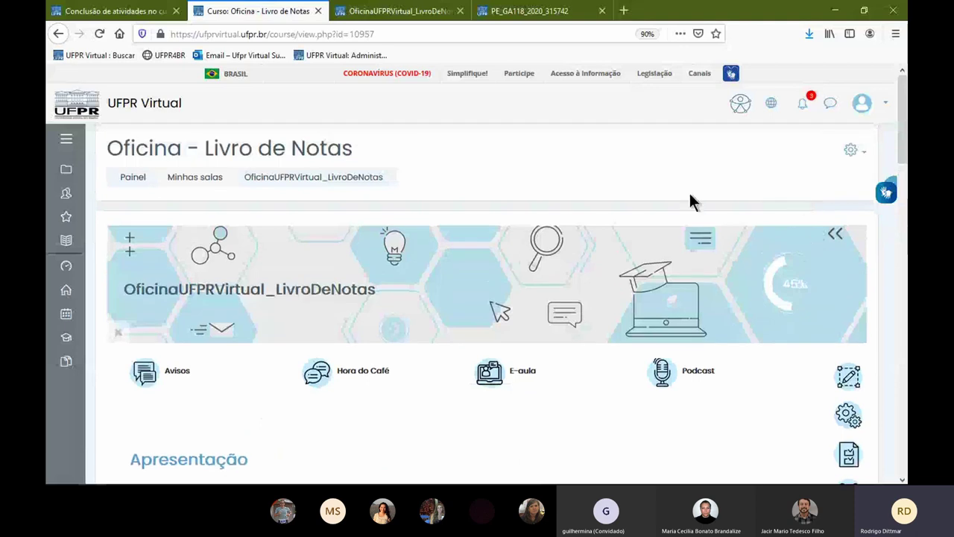
{"action": "left_click", "coordinate": [850, 150]}
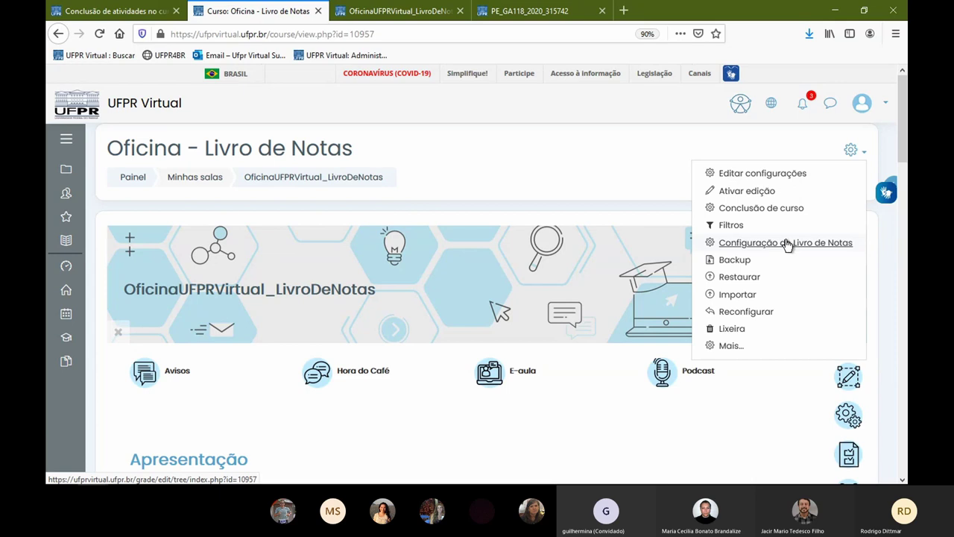
{"action": "left_click", "coordinate": [786, 243]}
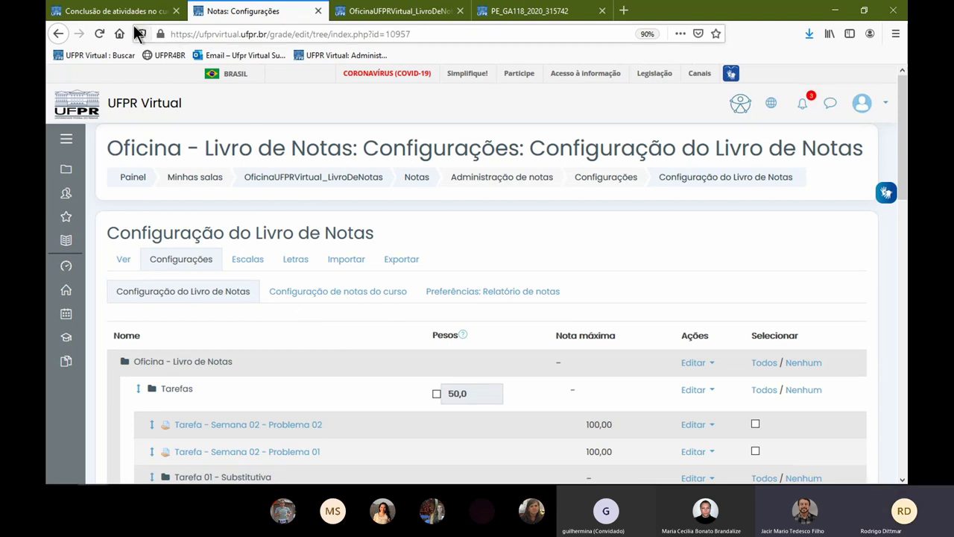
{"action": "left_click", "coordinate": [113, 11]}
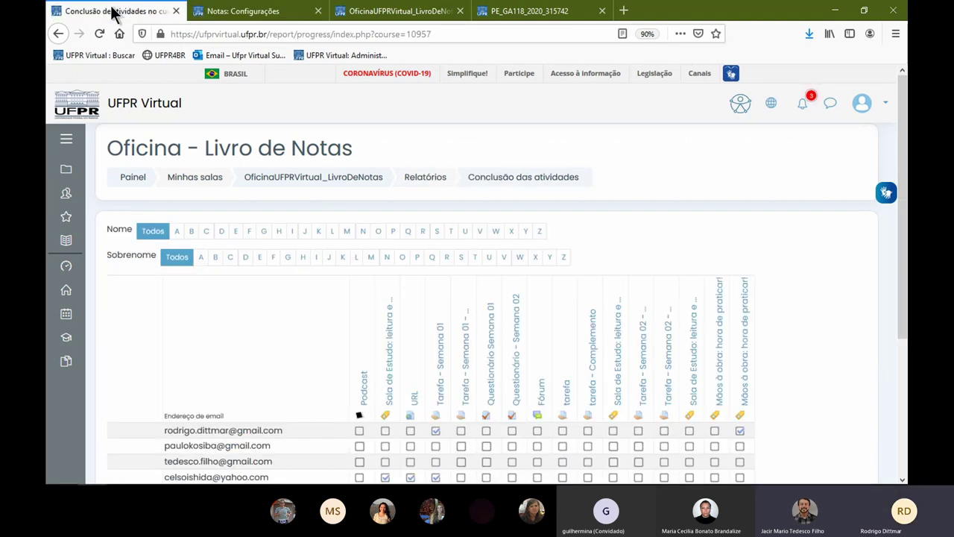
{"action": "left_click", "coordinate": [364, 179]}
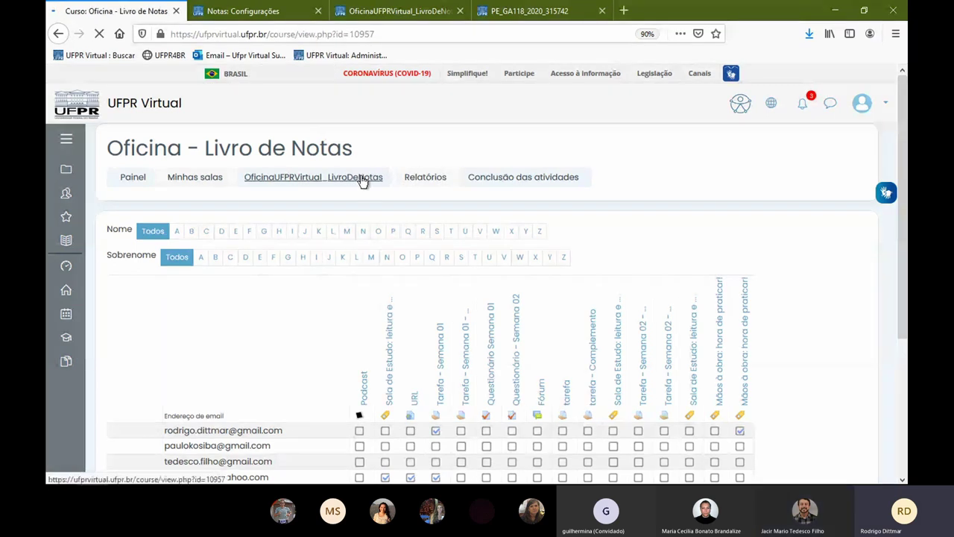
{"action": "scroll", "coordinate": [469, 109], "scroll_direction": "down", "scroll_amount": 5}
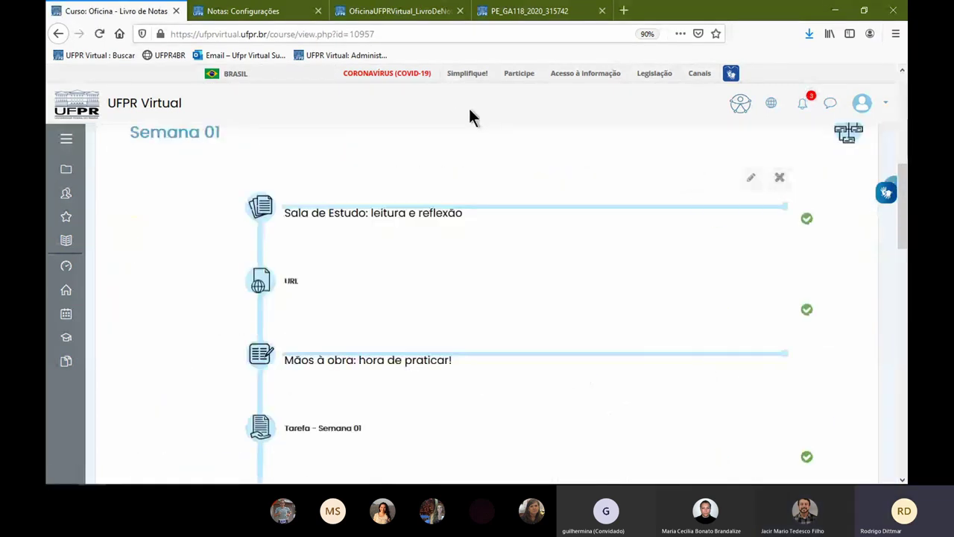
{"action": "left_click", "coordinate": [283, 16]}
{"action": "scroll", "coordinate": [257, 294], "scroll_direction": "down", "scroll_amount": 3}
{"action": "scroll", "coordinate": [260, 288], "scroll_direction": "down", "scroll_amount": 2}
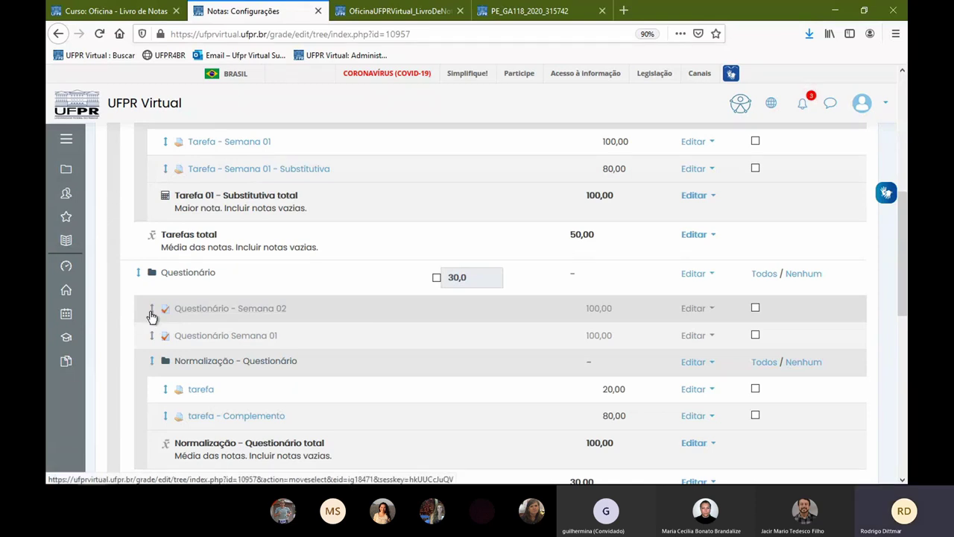
- Move Questionário - Semana 02 out to the gradebook's top level
{"action": "mouse_move", "coordinate": [151, 316]}
{"action": "left_mouse_down"}
{"action": "mouse_move", "coordinate": [155, 304]}
{"action": "mouse_move", "coordinate": [151, 334]}
{"action": "mouse_move", "coordinate": [141, 323]}
{"action": "mouse_move", "coordinate": [142, 348]}
{"action": "mouse_move", "coordinate": [136, 330]}
{"action": "mouse_move", "coordinate": [152, 310]}
{"action": "left_mouse_up"}
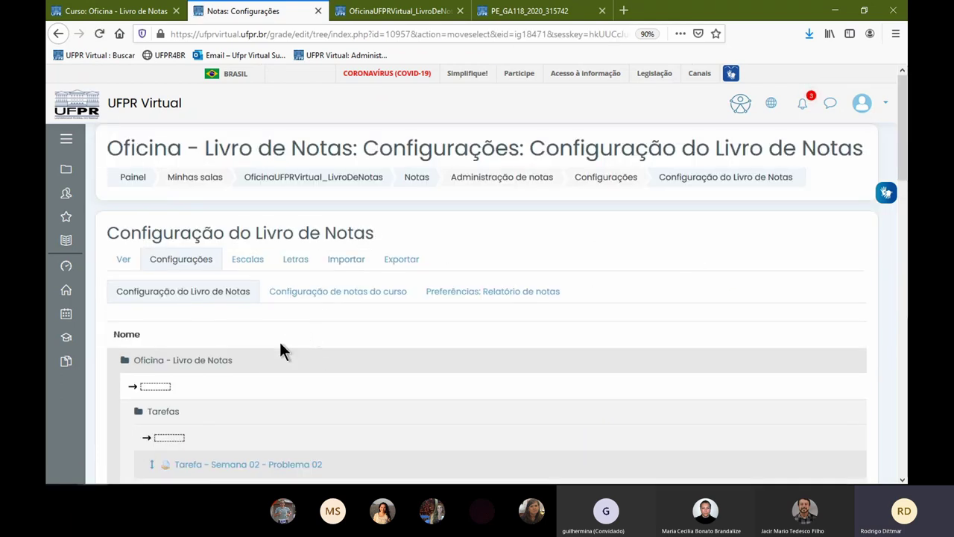
{"action": "scroll", "coordinate": [278, 340], "scroll_direction": "down", "scroll_amount": 4}
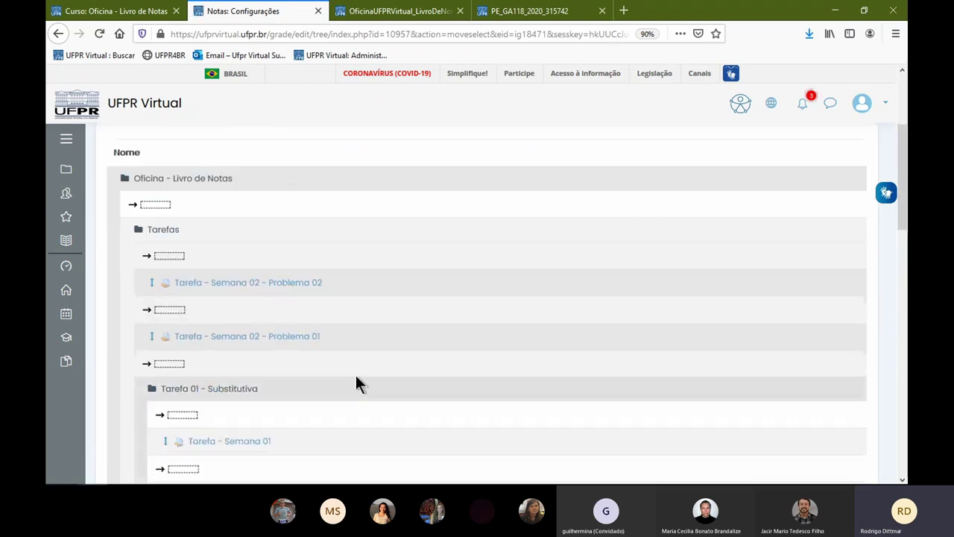
{"action": "left_click", "coordinate": [151, 210]}
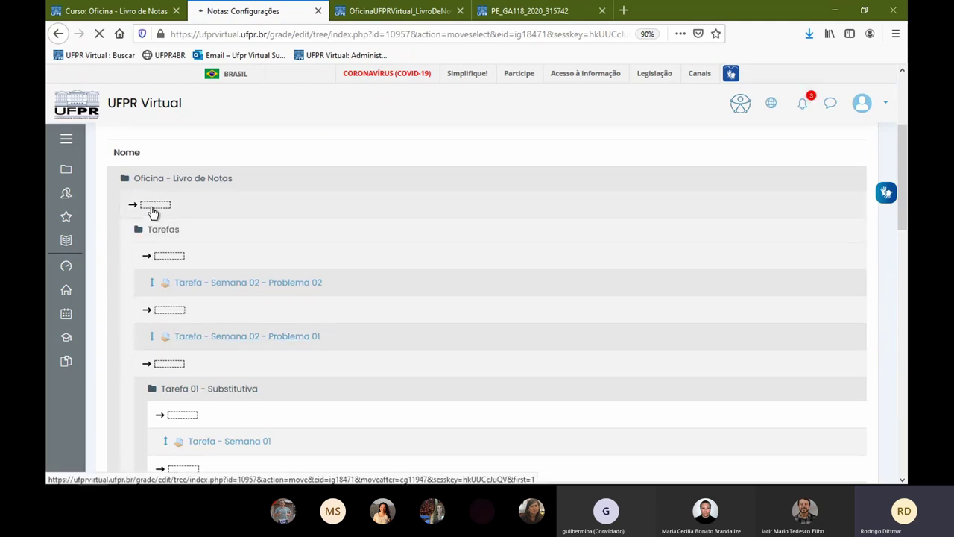
{"action": "scroll", "coordinate": [200, 377], "scroll_direction": "down", "scroll_amount": 3}
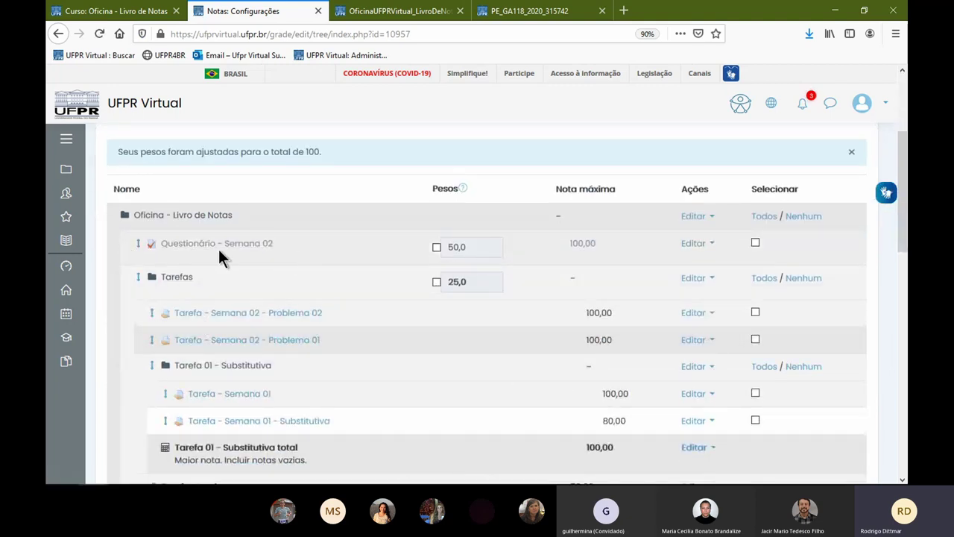
- Move Questionário - Semana 02 into the Tarefa 01 - Substitutiva category
{"action": "left_click", "coordinate": [139, 245]}
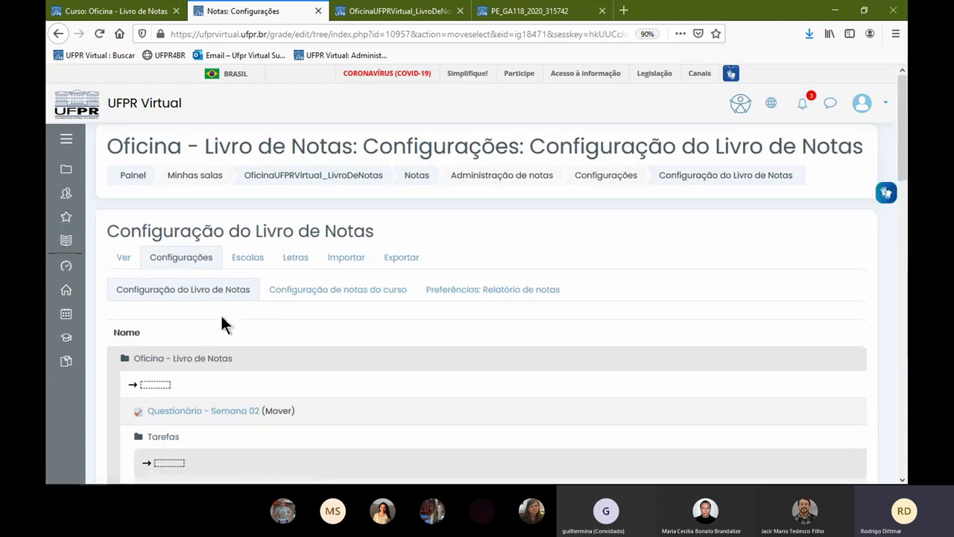
{"action": "scroll", "coordinate": [221, 315], "scroll_direction": "down", "scroll_amount": 3}
{"action": "scroll", "coordinate": [198, 338], "scroll_direction": "down", "scroll_amount": 3}
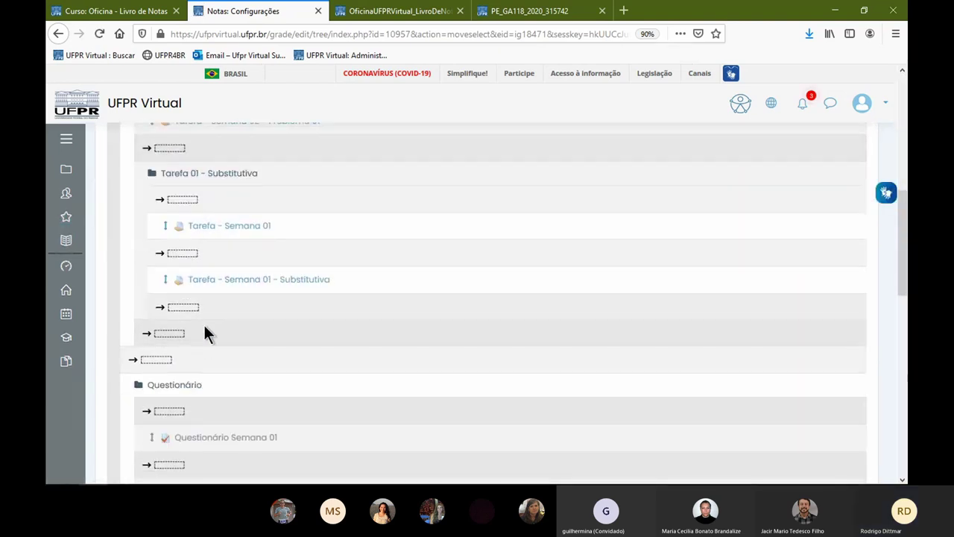
{"action": "scroll", "coordinate": [203, 323], "scroll_direction": "down", "scroll_amount": 3}
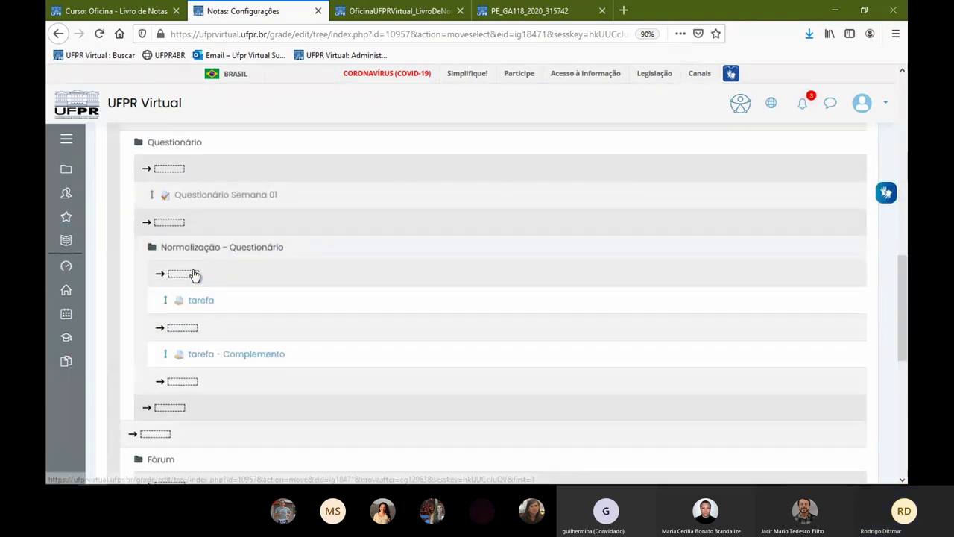
{"action": "scroll", "coordinate": [189, 247], "scroll_direction": "down", "scroll_amount": 1}
{"action": "scroll", "coordinate": [187, 247], "scroll_direction": "down", "scroll_amount": 3}
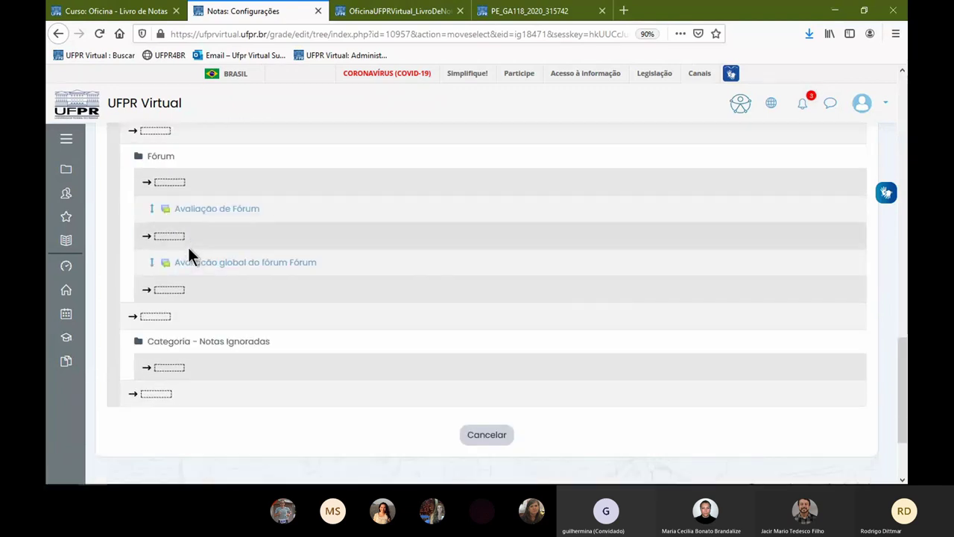
{"action": "scroll", "coordinate": [187, 247], "scroll_direction": "up", "scroll_amount": 7}
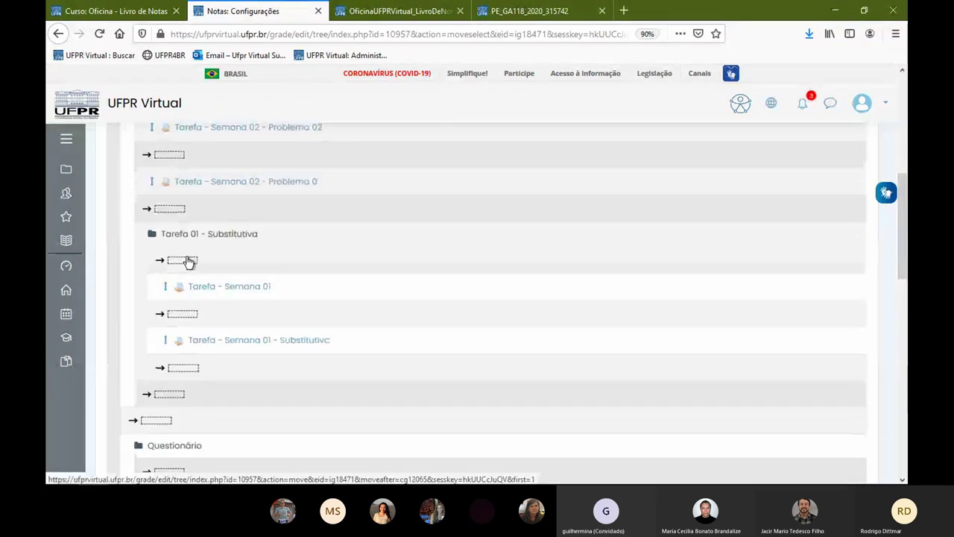
{"action": "left_click", "coordinate": [176, 163]}
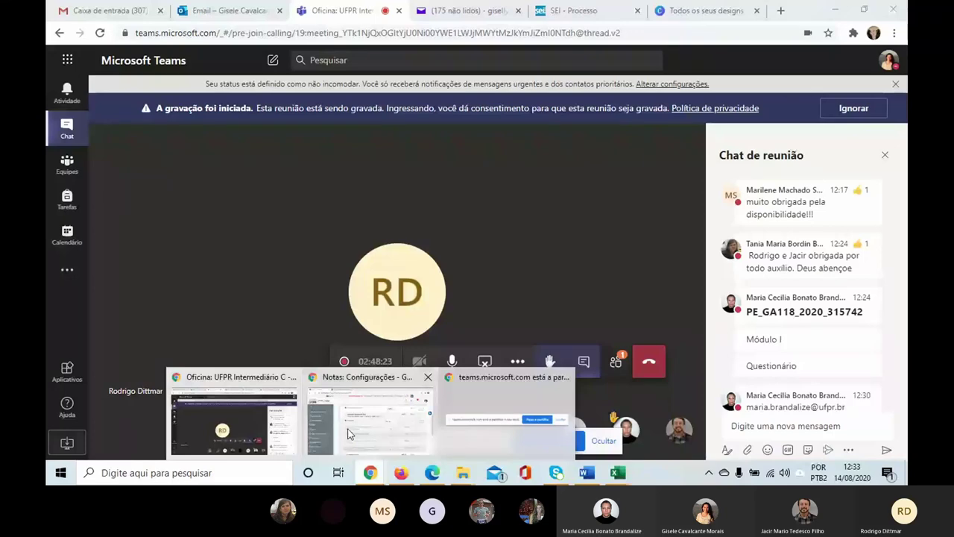
- Back in the gradebook, start moving the Classificação dos Resíduos Sólidos forum grade
{"action": "left_click", "coordinate": [349, 434]}
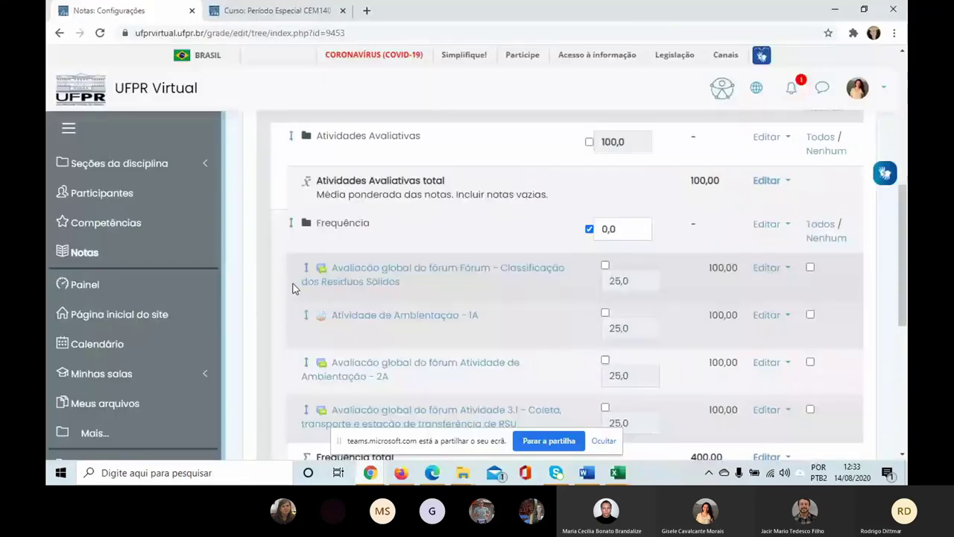
{"action": "scroll", "coordinate": [275, 261], "scroll_direction": "up", "scroll_amount": 3}
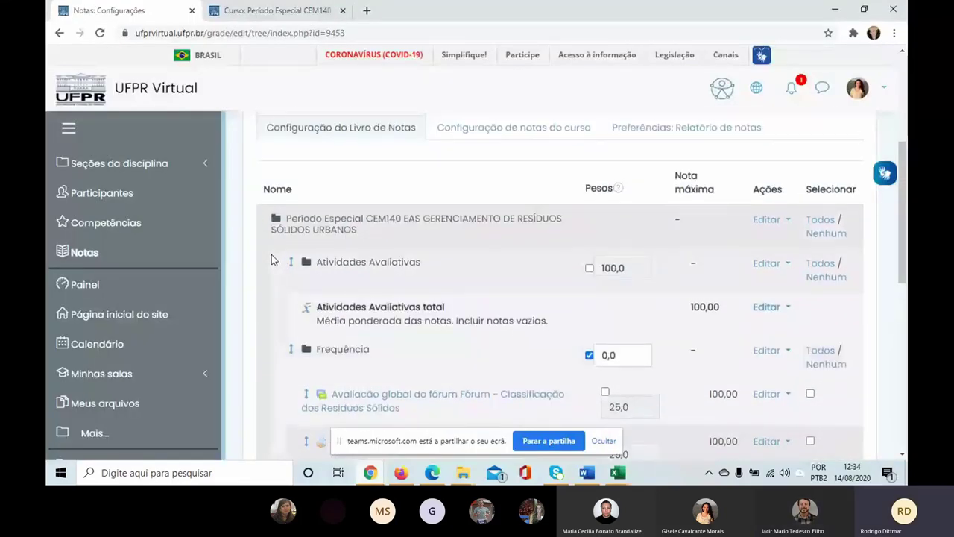
{"action": "scroll", "coordinate": [272, 257], "scroll_direction": "down", "scroll_amount": 3}
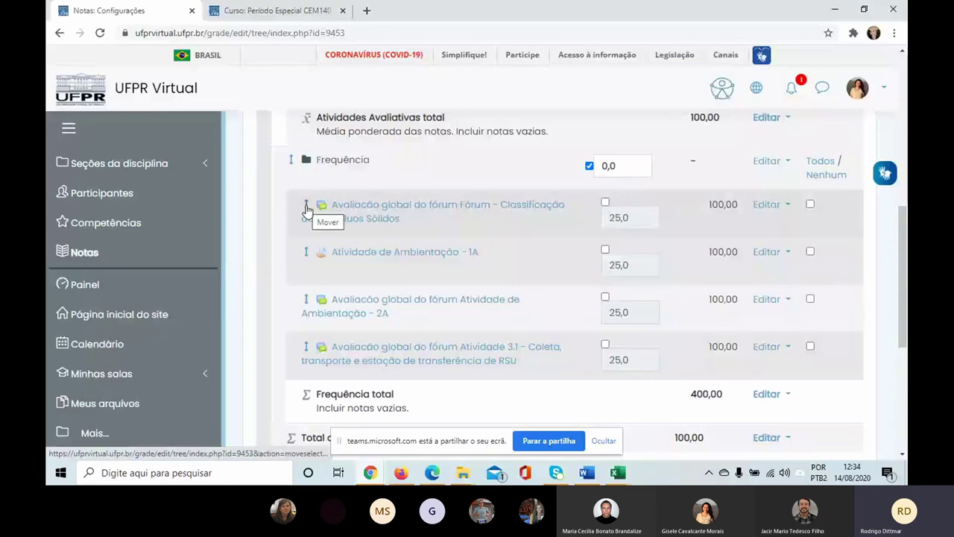
{"action": "left_click", "coordinate": [305, 211]}
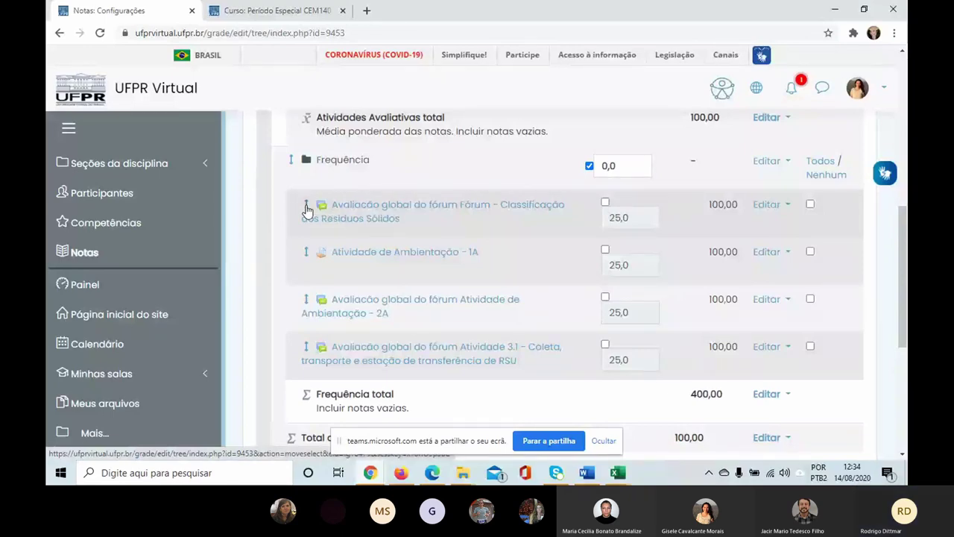
{"action": "scroll", "coordinate": [273, 276], "scroll_direction": "down", "scroll_amount": 4}
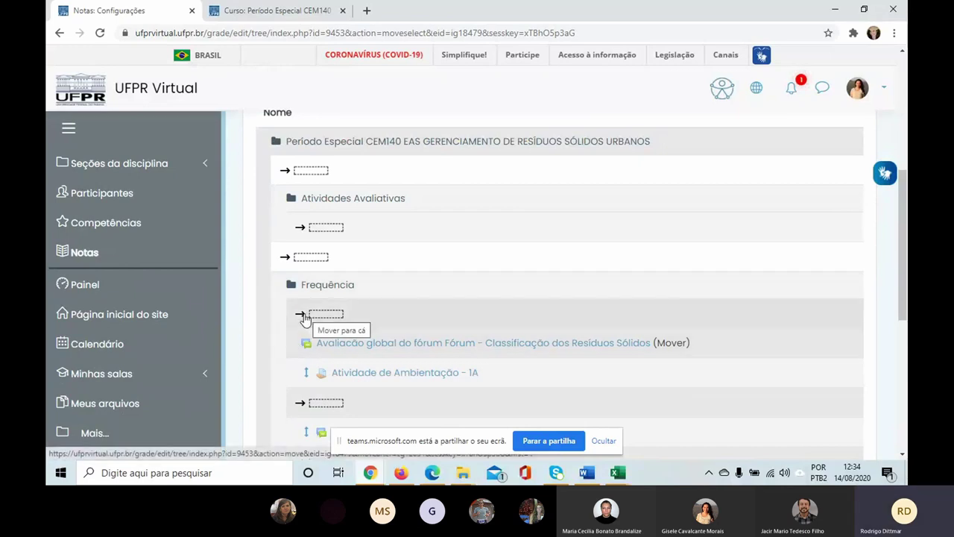
{"action": "left_click_drag", "start_coordinate": [305, 301], "coordinate": [313, 381]}
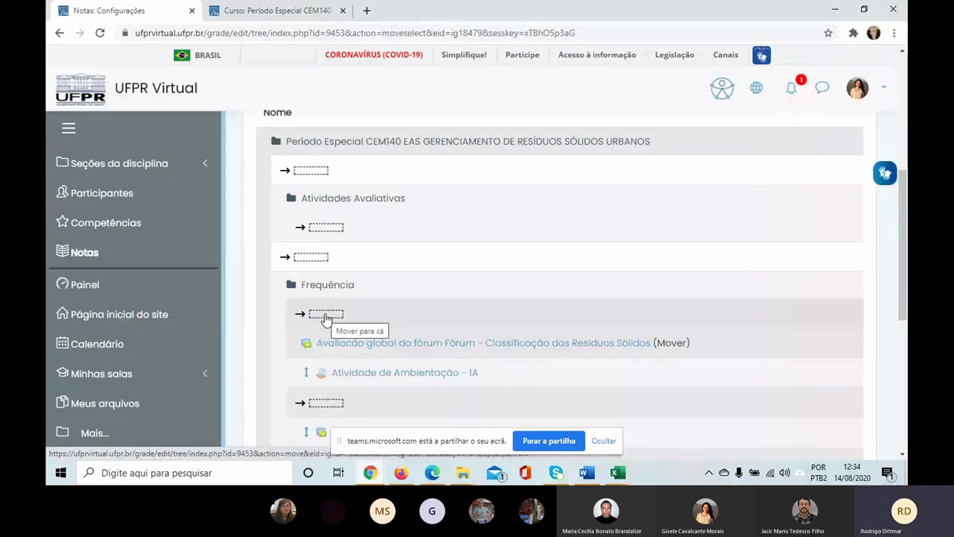
{"action": "scroll", "coordinate": [447, 336], "scroll_direction": "down", "scroll_amount": 2}
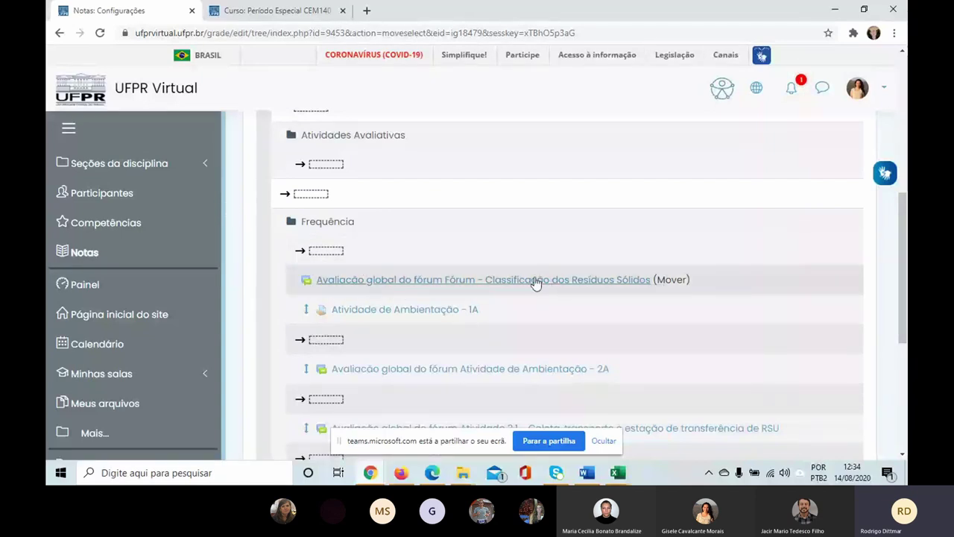
- Cancel the pending forum grade move and start moving it again
{"action": "left_click", "coordinate": [319, 270]}
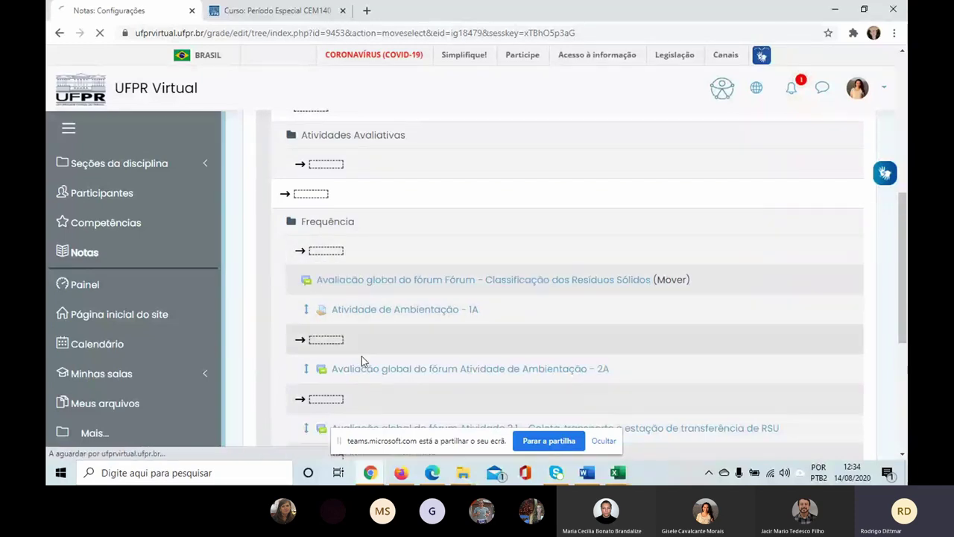
{"action": "scroll", "coordinate": [351, 351], "scroll_direction": "down", "scroll_amount": 7}
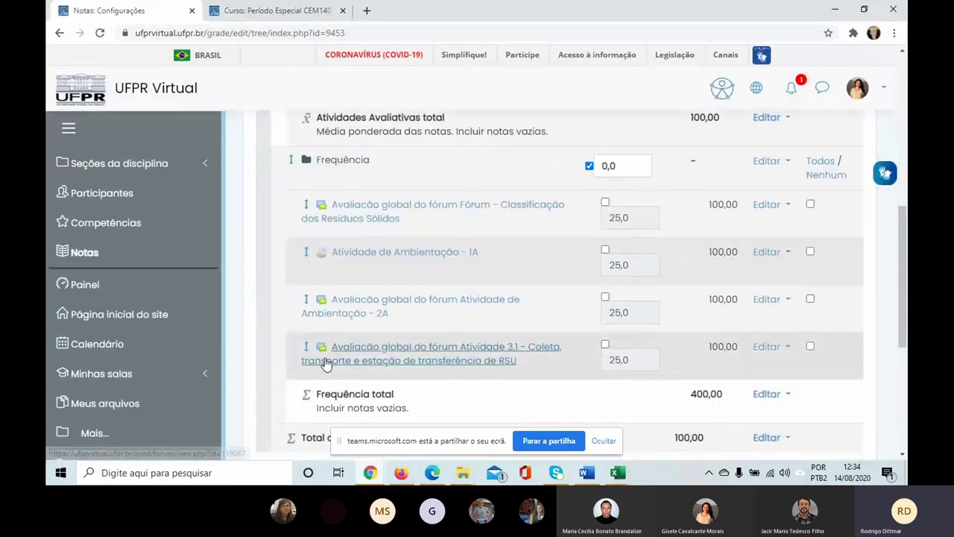
{"action": "left_click", "coordinate": [305, 209]}
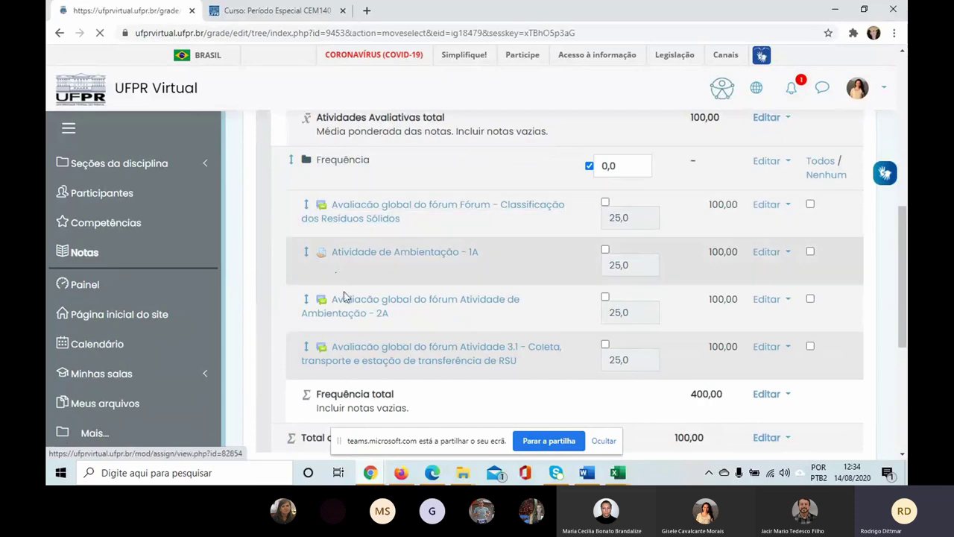
{"action": "scroll", "coordinate": [388, 336], "scroll_direction": "down", "scroll_amount": 10}
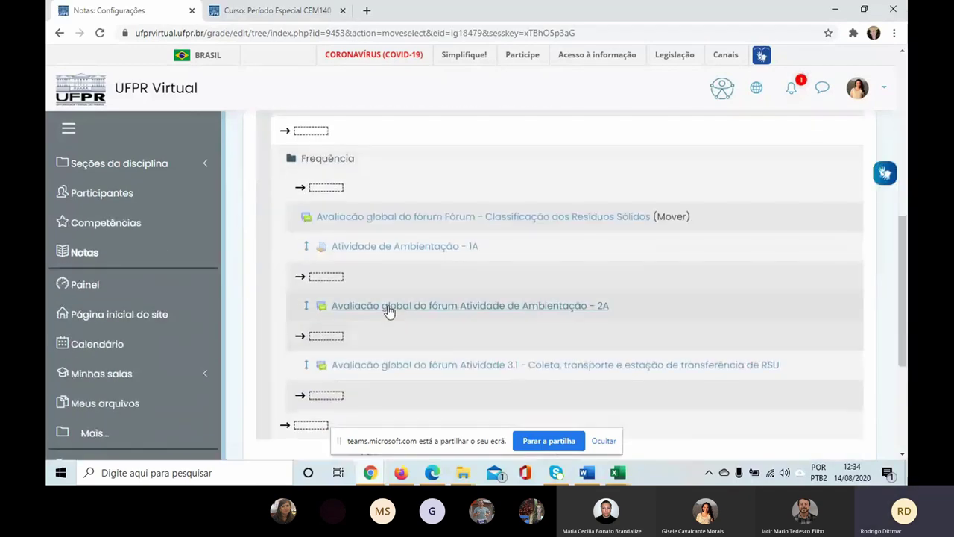